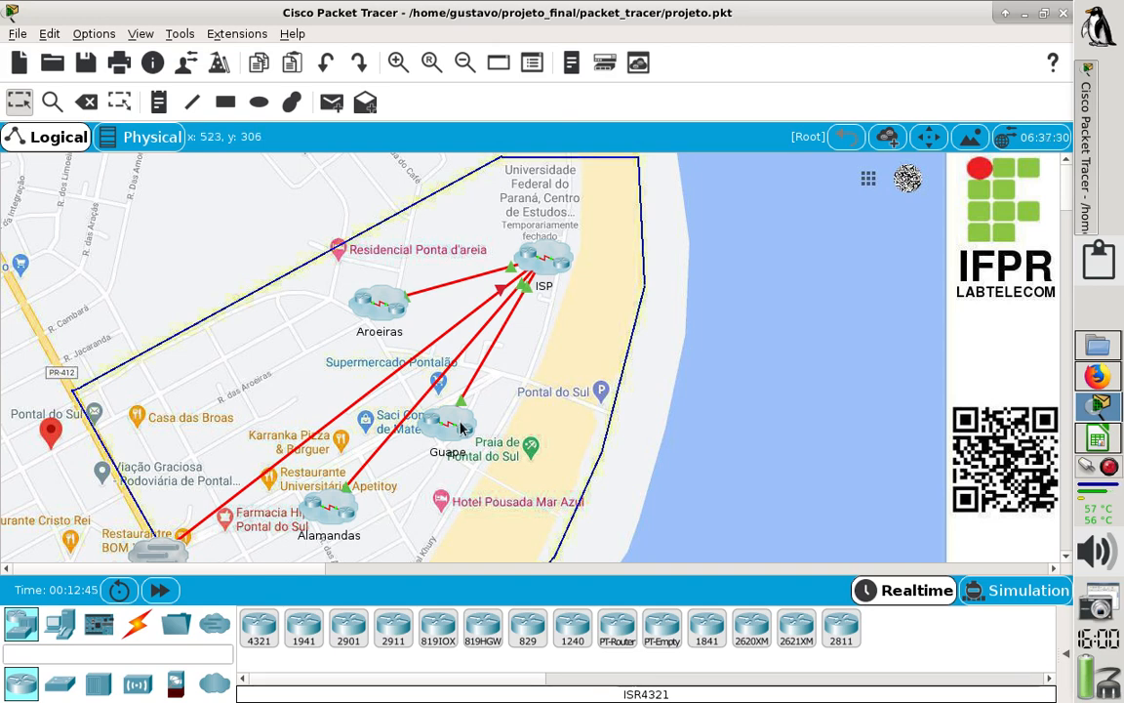
- Inspect the Aroeiras cluster, then the ISP cluster and its Planejamento network layout
left_click(375, 314)
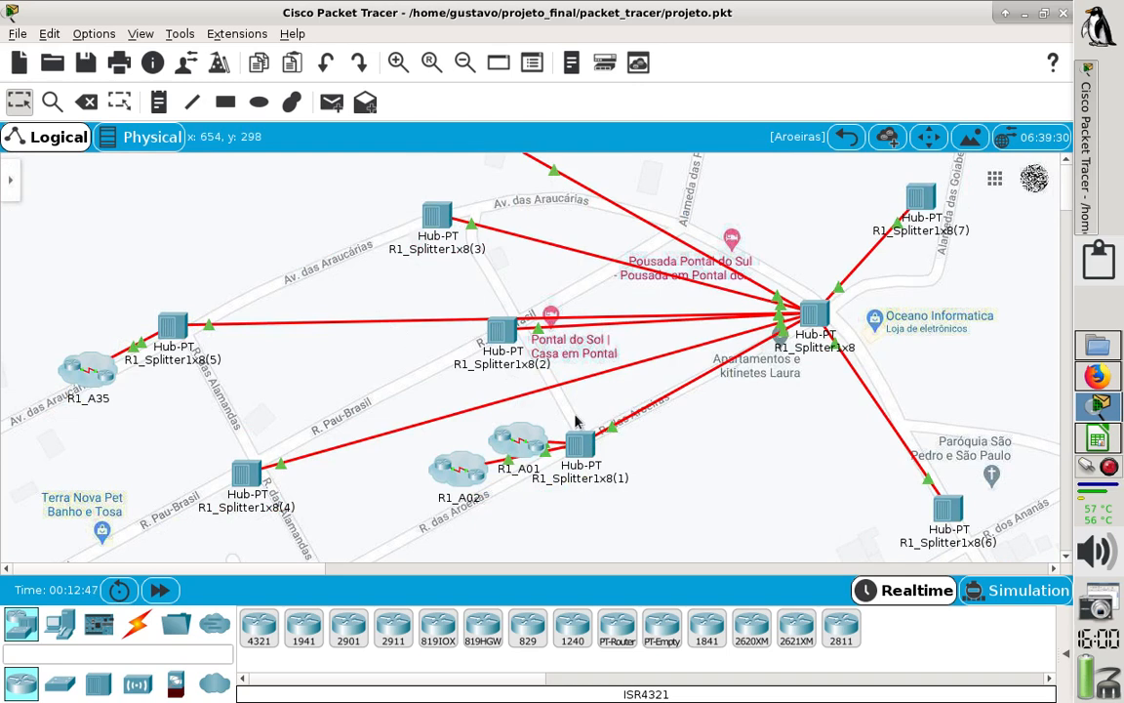
left_click(845, 140)
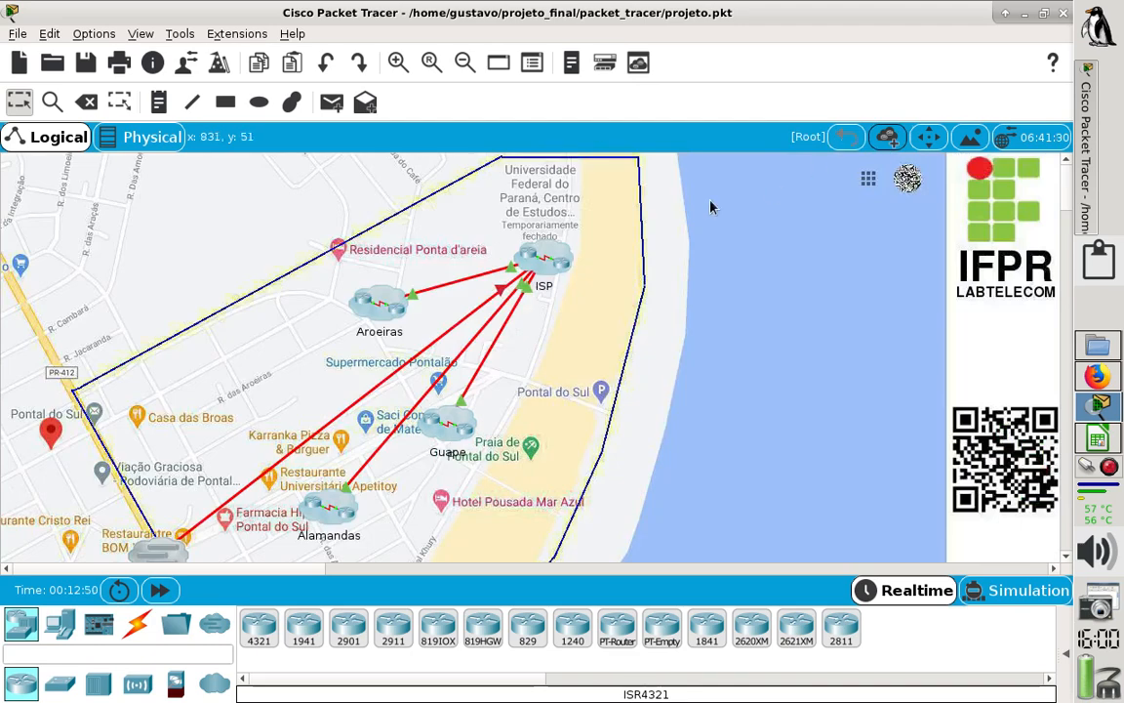
left_click(546, 268)
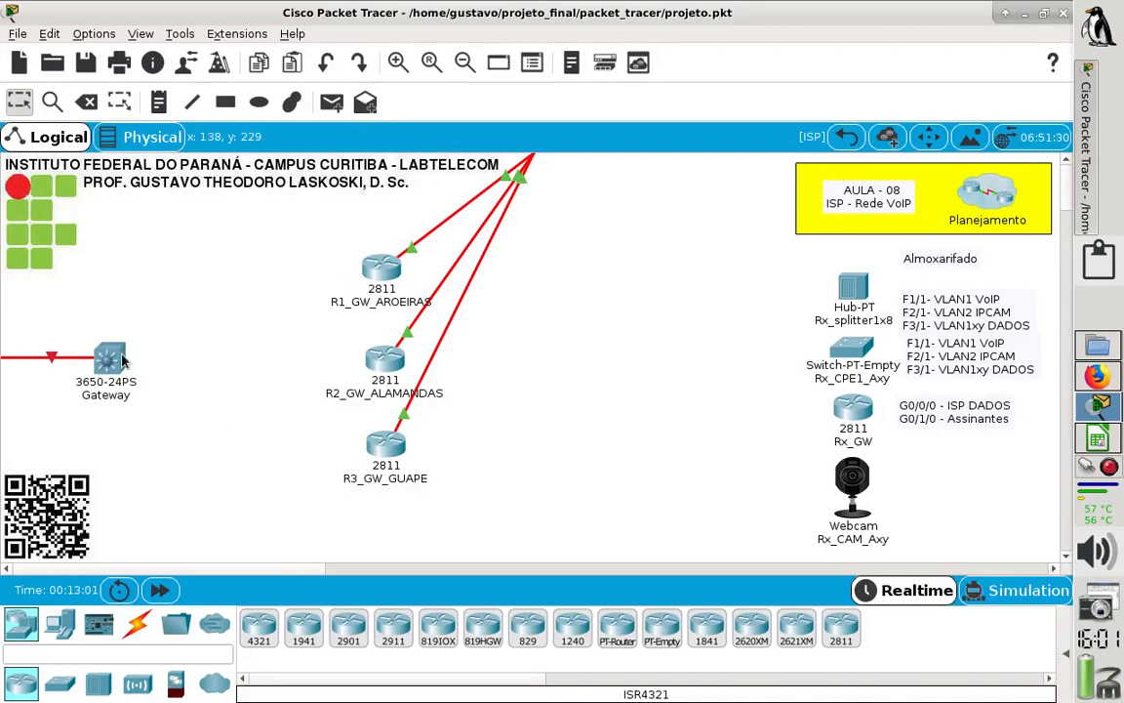
double_click(988, 198)
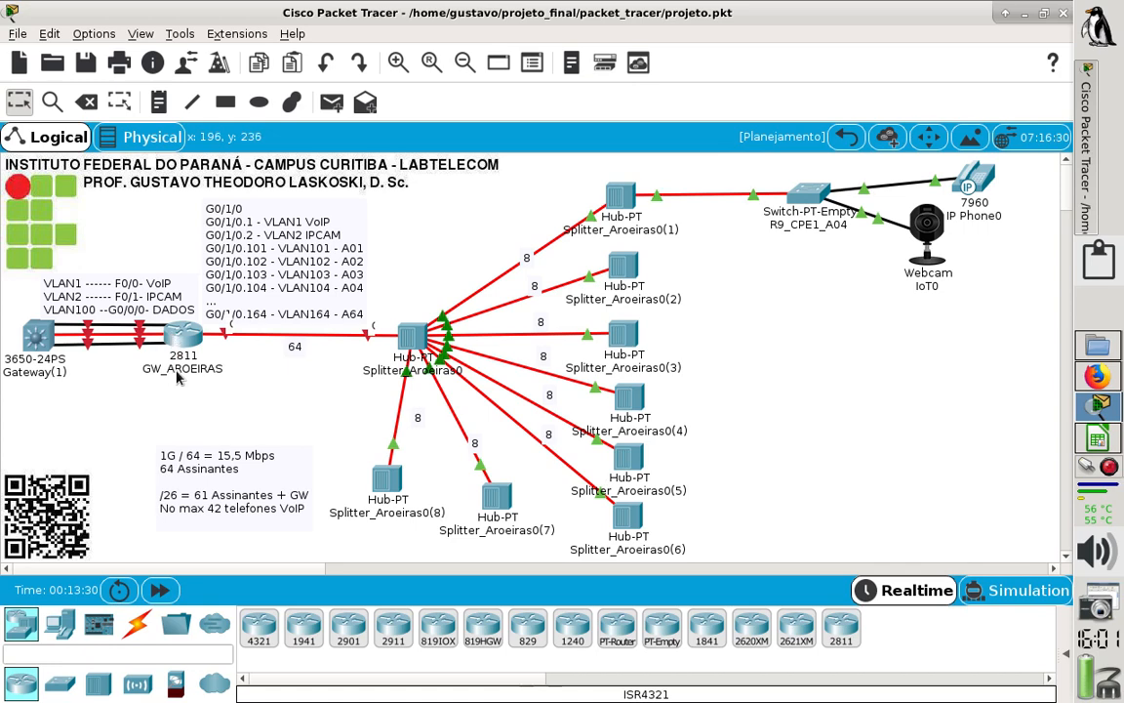
mouse_move(178, 378)
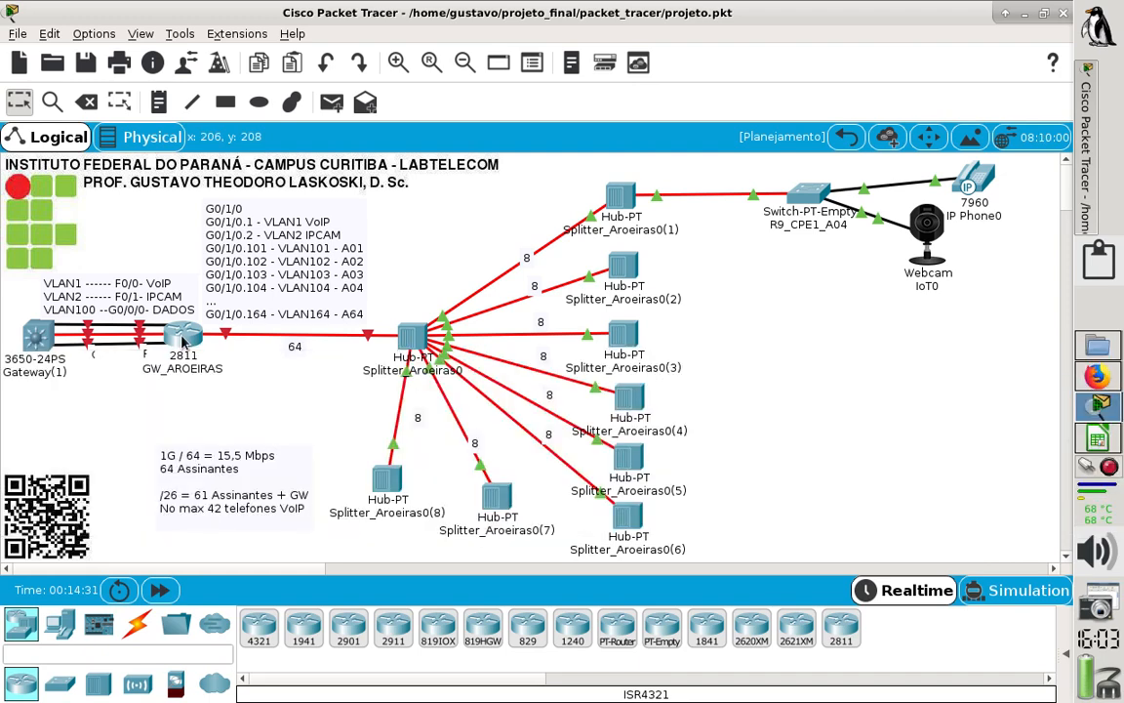
- Examine the enlarged physical view of the GW_AROEIRAS router and return to the ISP cluster
left_click(182, 340)
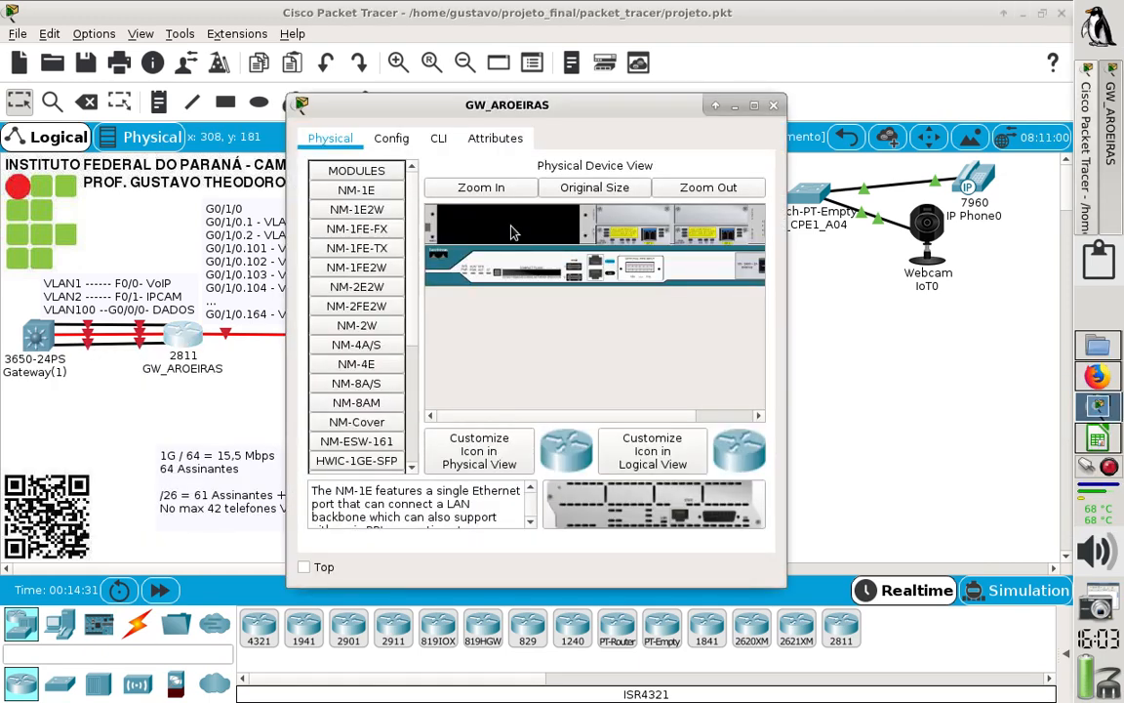
left_click(753, 104)
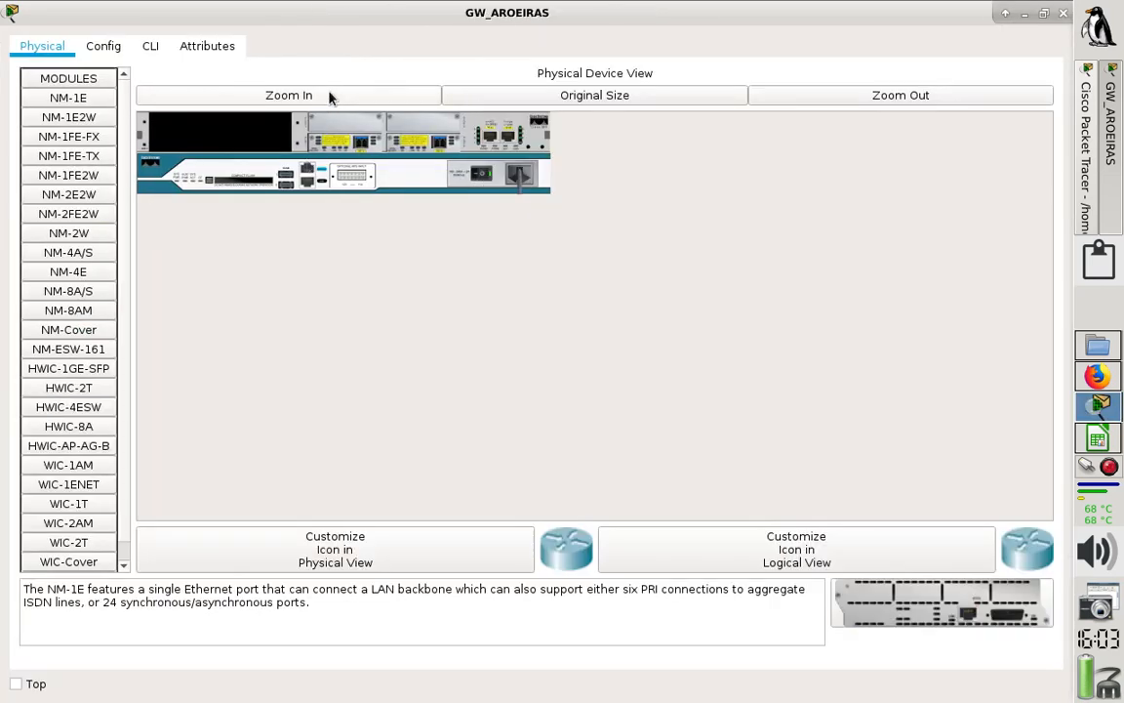
left_click(329, 96)
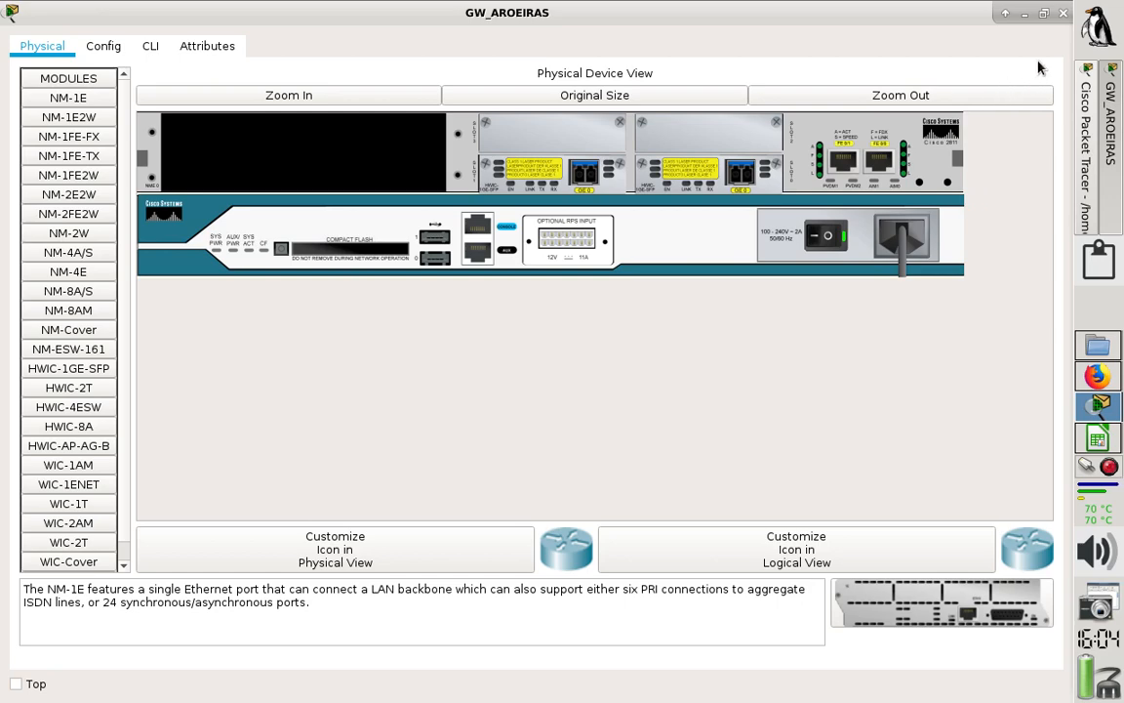
left_click(1065, 17)
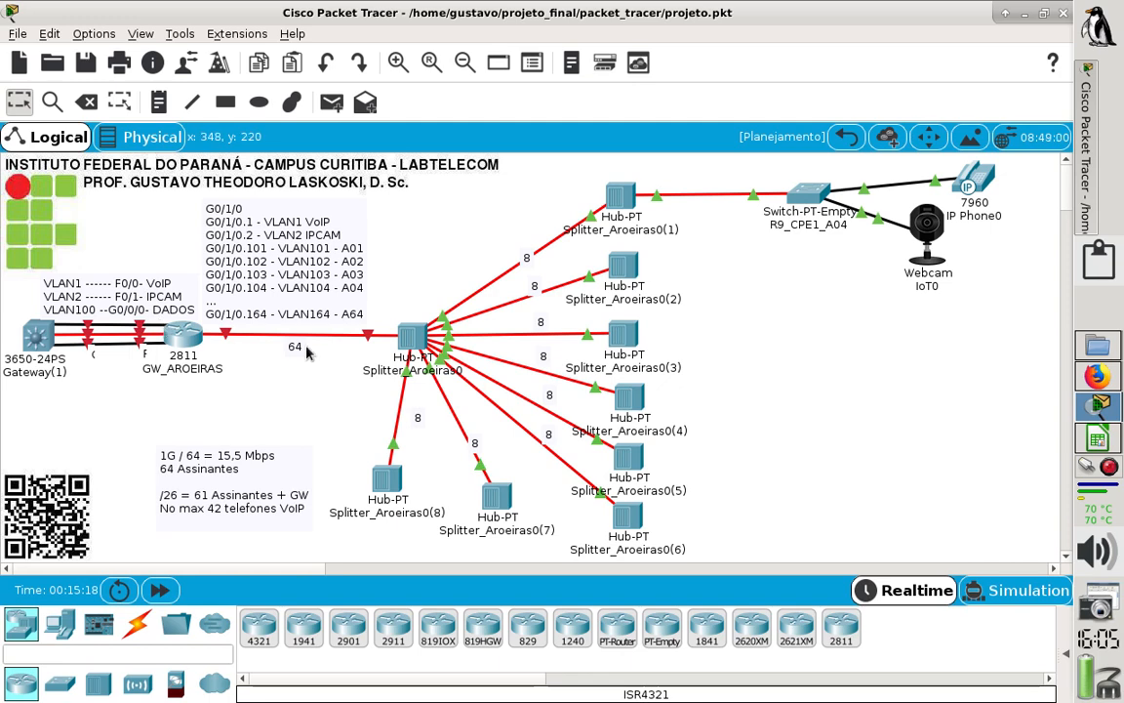
left_click(859, 140)
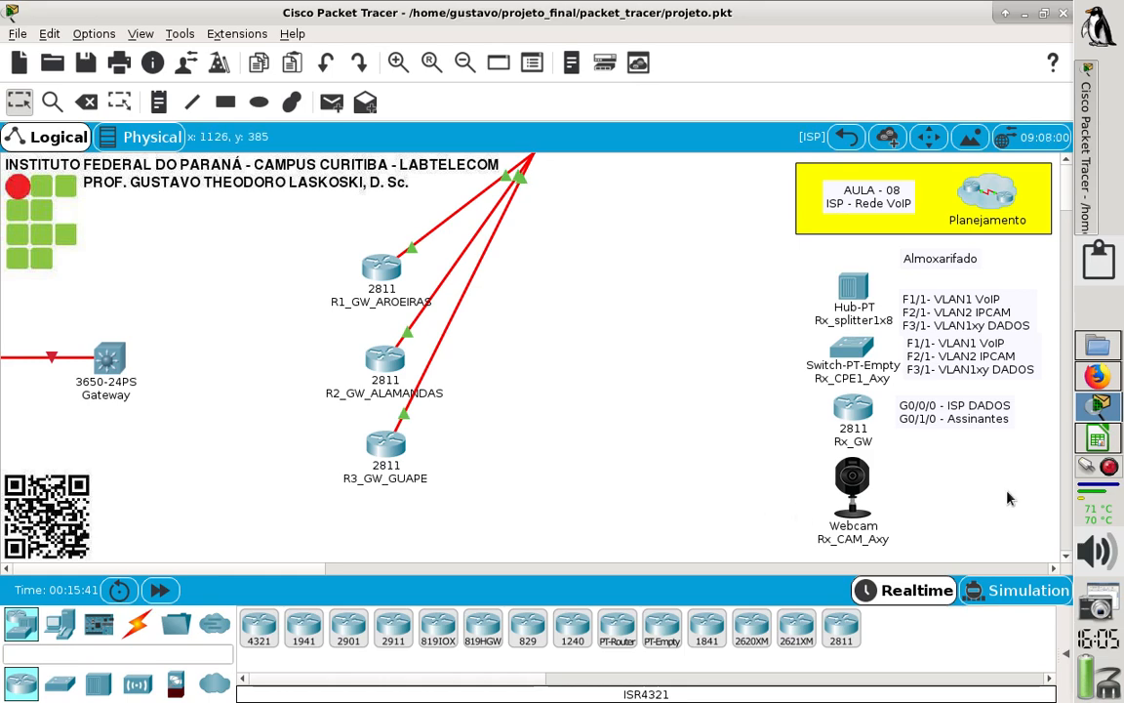
- Switch to the IPv4 spreadsheet in LibreOffice Calc and review the assignments of BLOCO 30, 31 and 32 on the 01_BLOCO26 sheet
left_click(1099, 441)
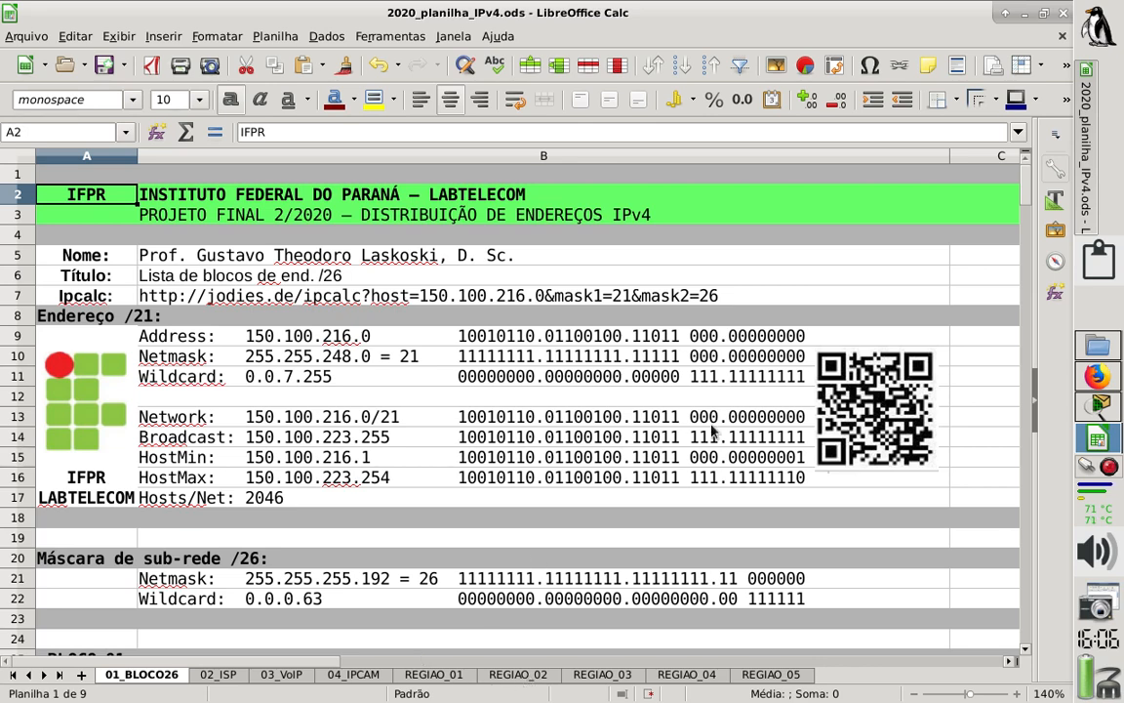
left_click_drag(1023, 189, 1000, 581)
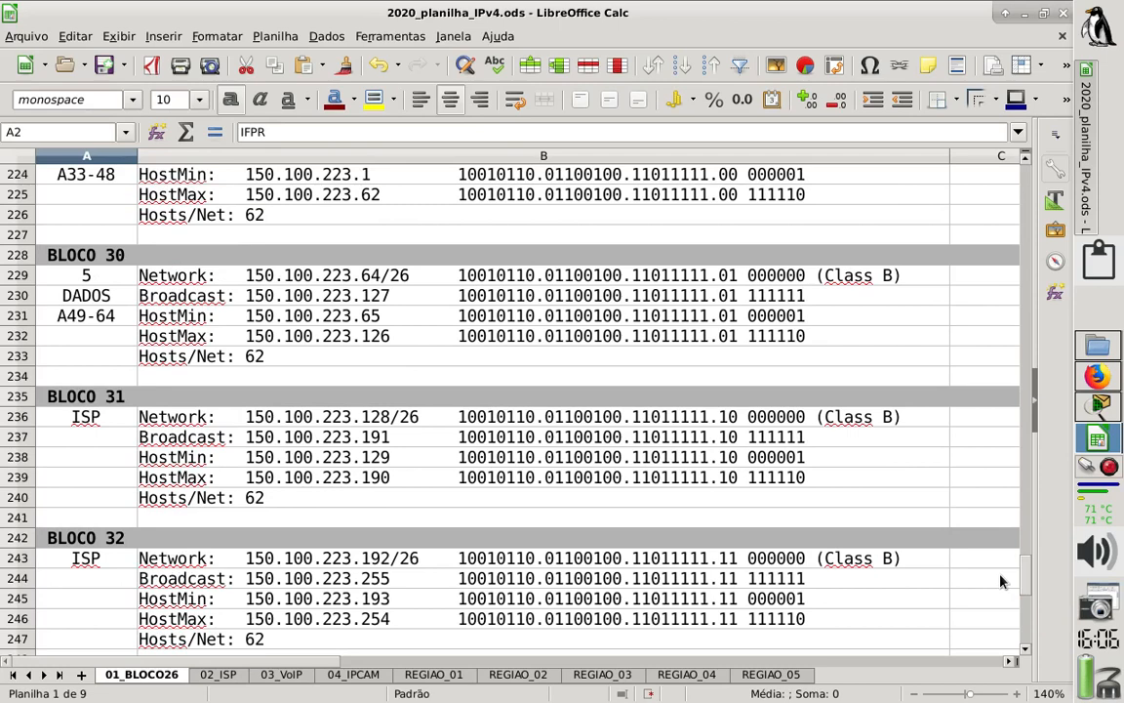
left_click(86, 274)
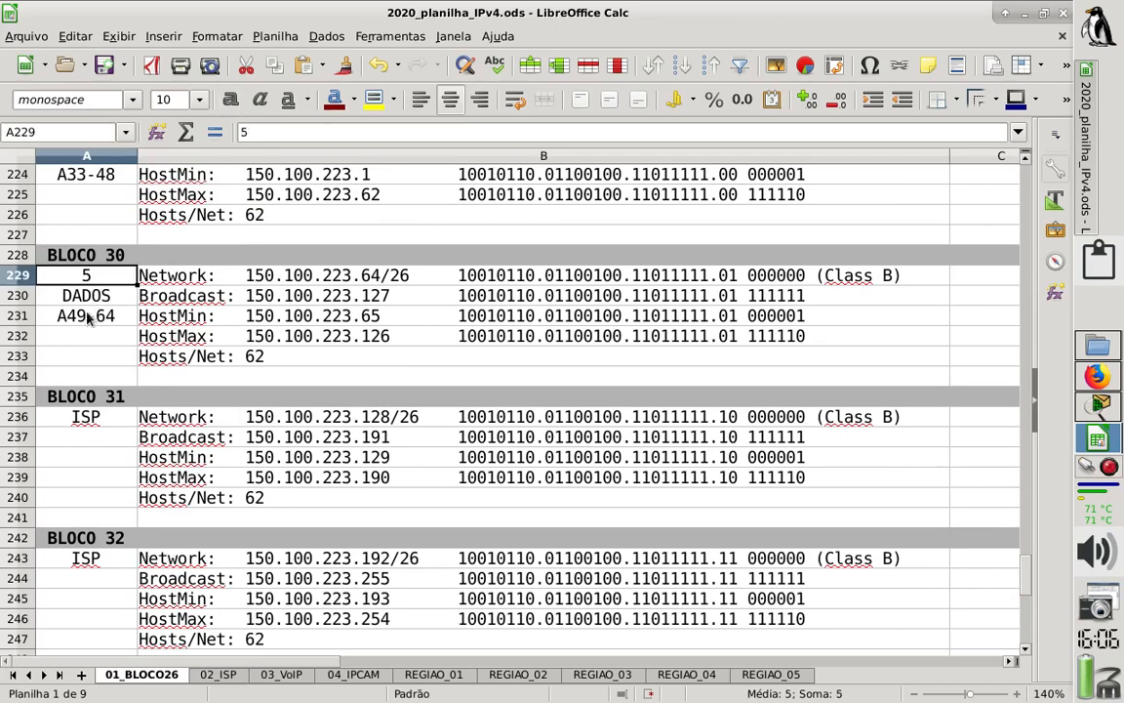
left_click(95, 317)
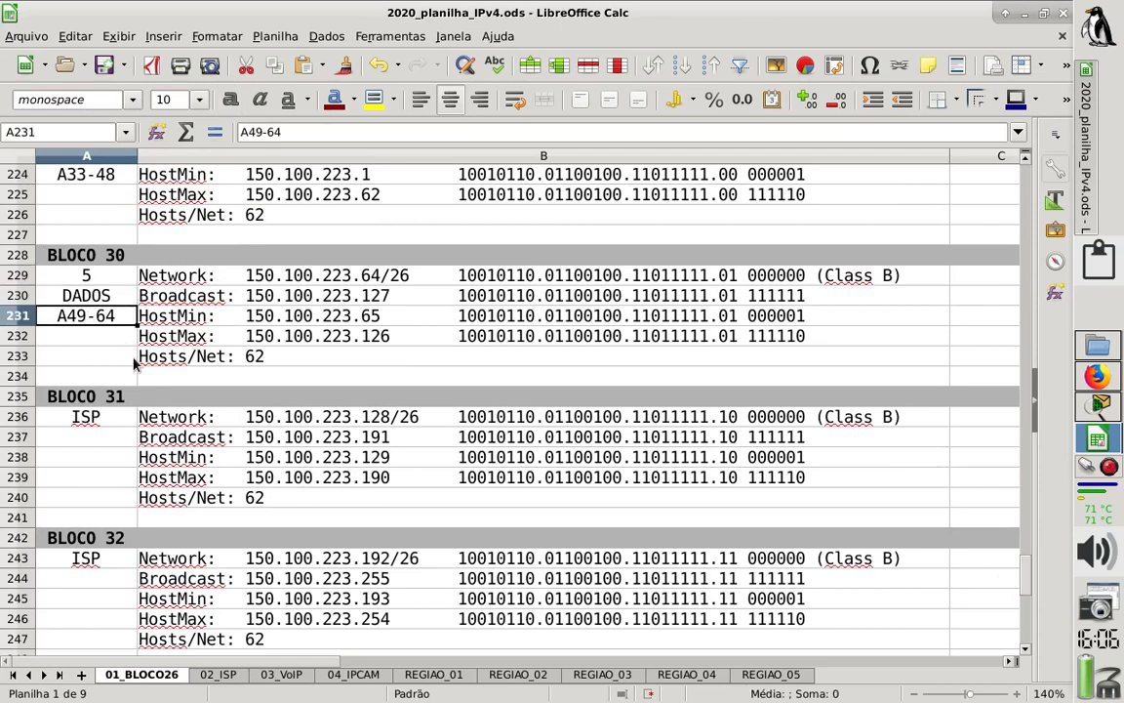
left_click(92, 416)
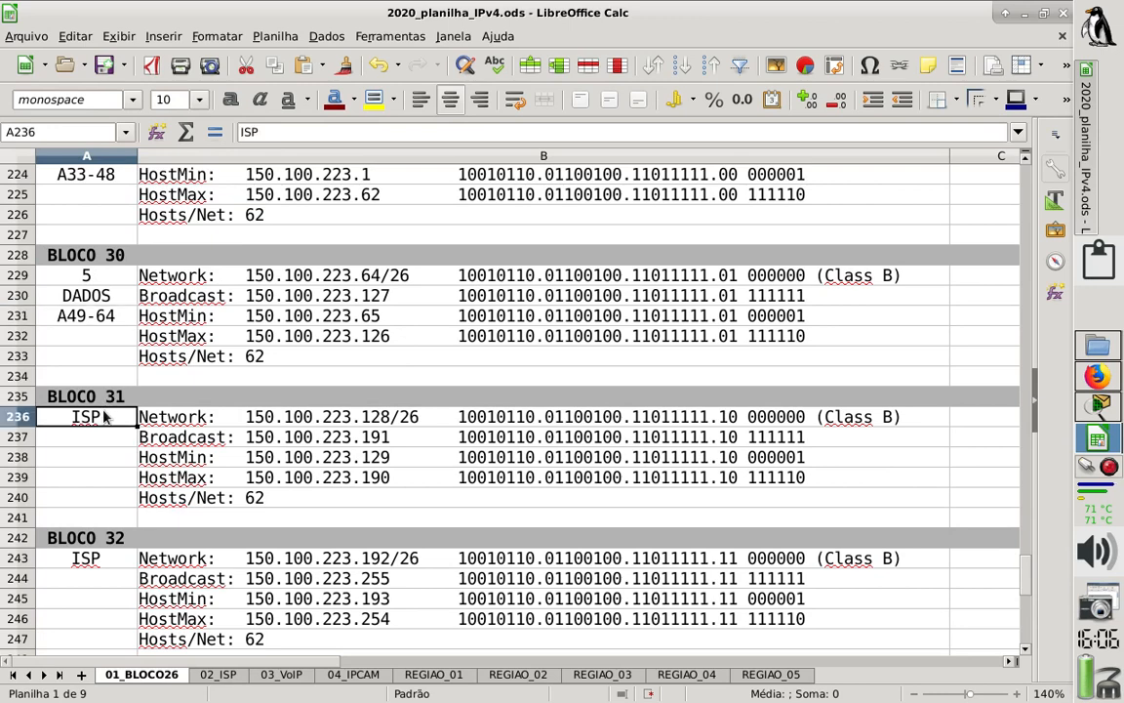
left_click(99, 557)
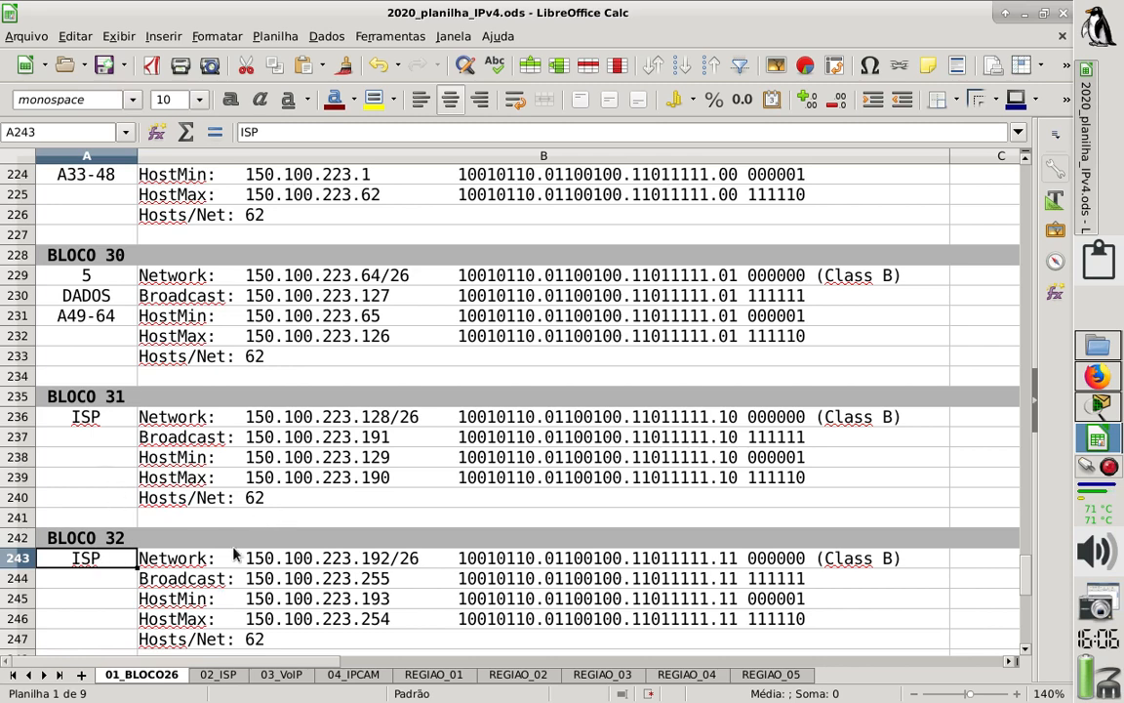
- Open the 02_ISP sheet and view its ISP 01 section
left_click(217, 675)
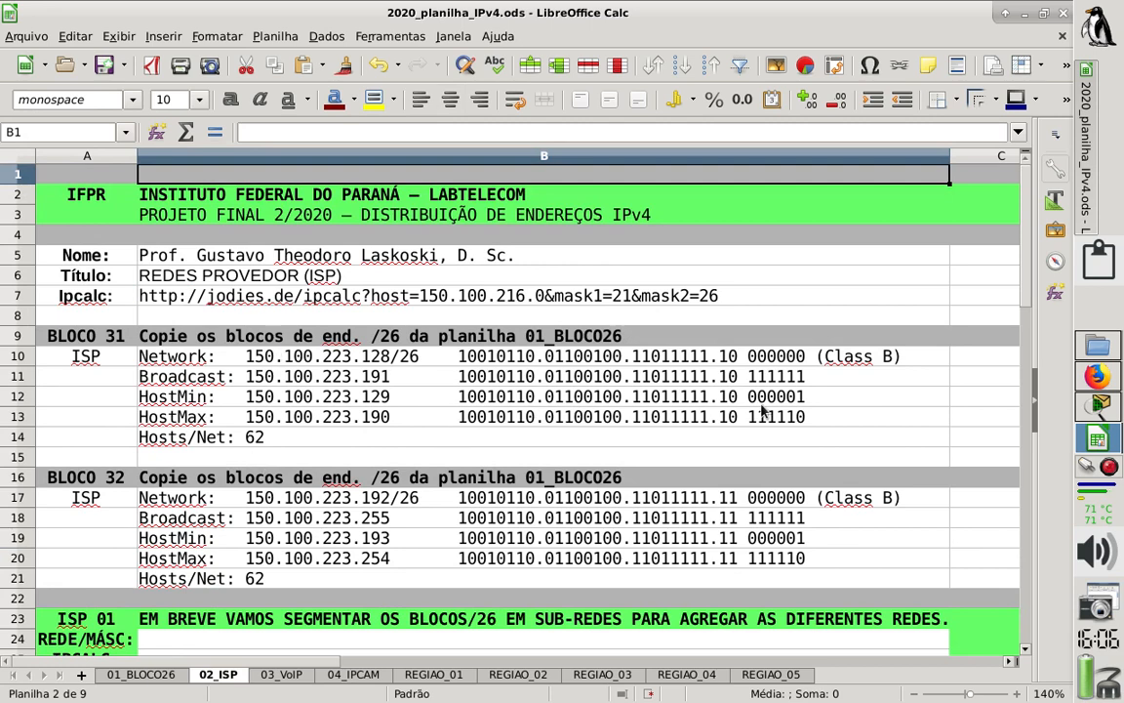
left_click_drag(1024, 254, 1034, 392)
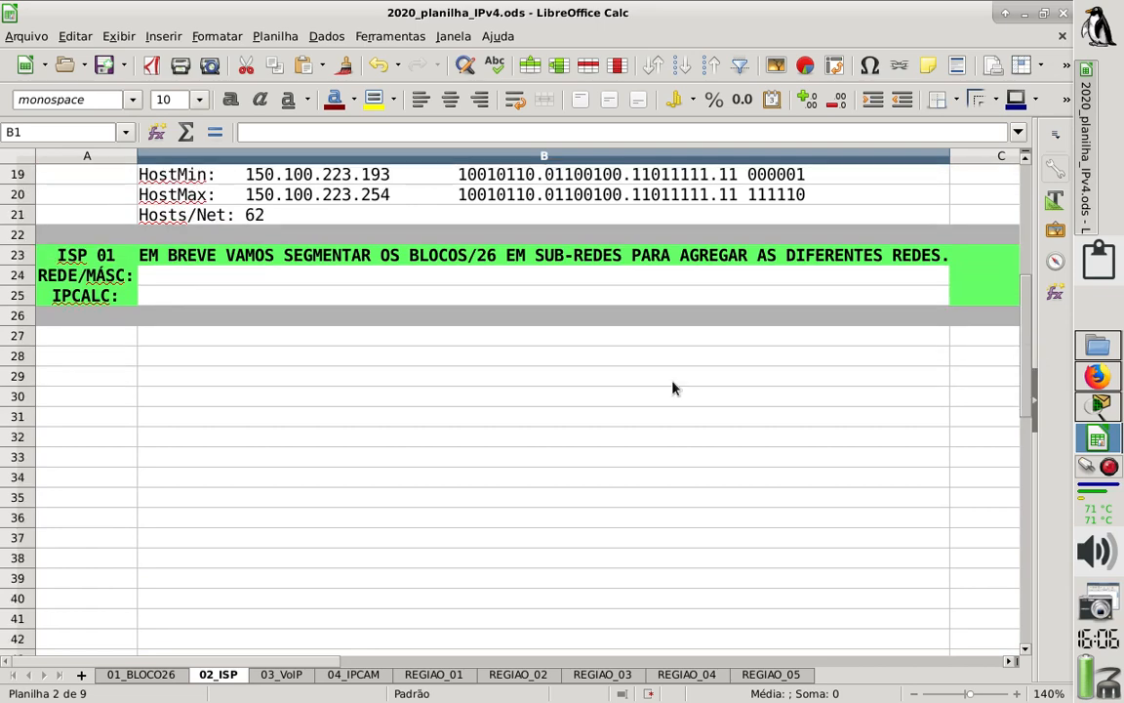
left_click_drag(19, 334, 27, 506)
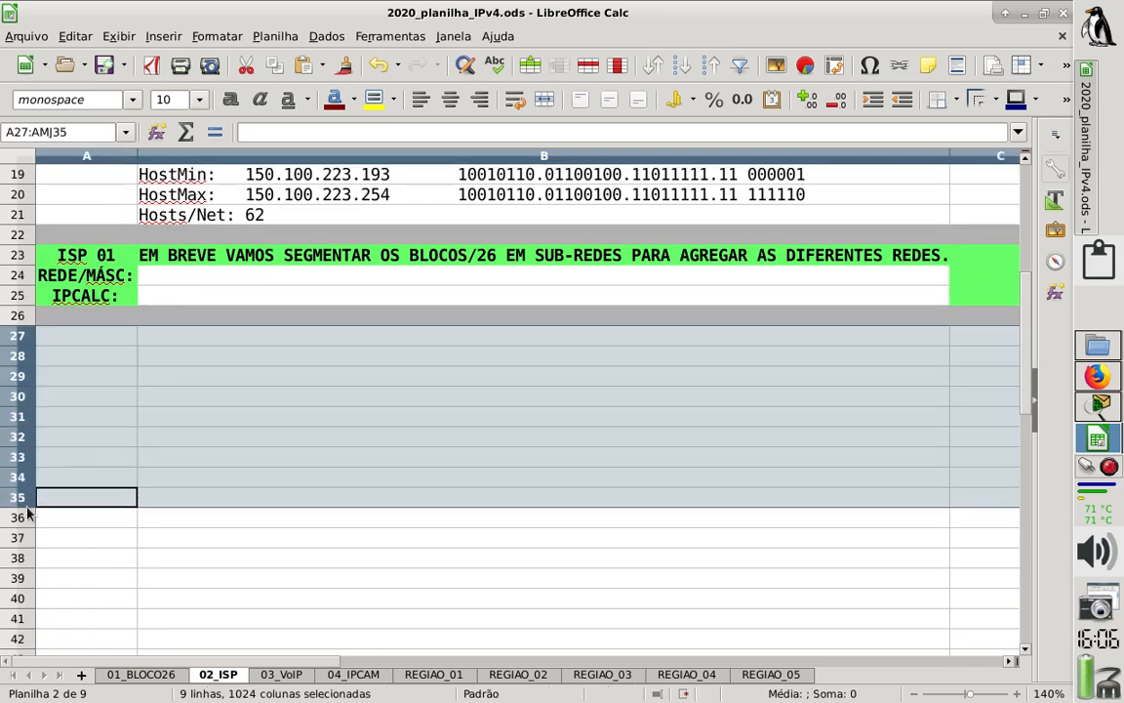
right_click(26, 505)
left_click(149, 330)
left_click(510, 382)
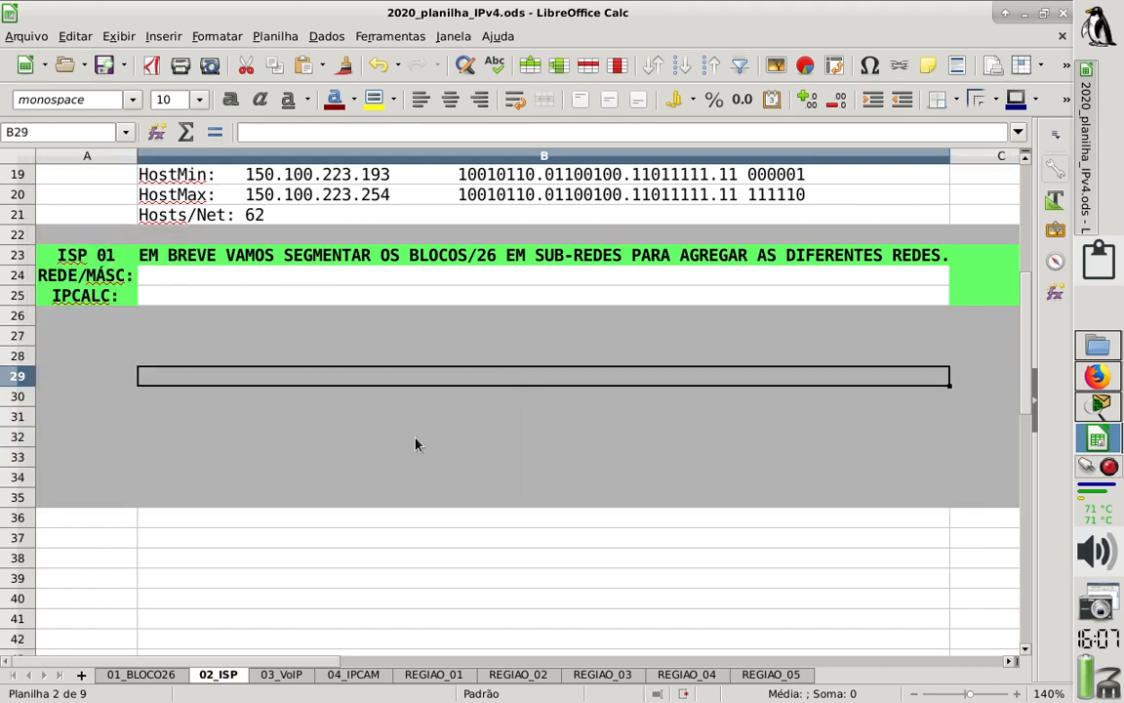
key("ctrl+z")
left_click(47, 375)
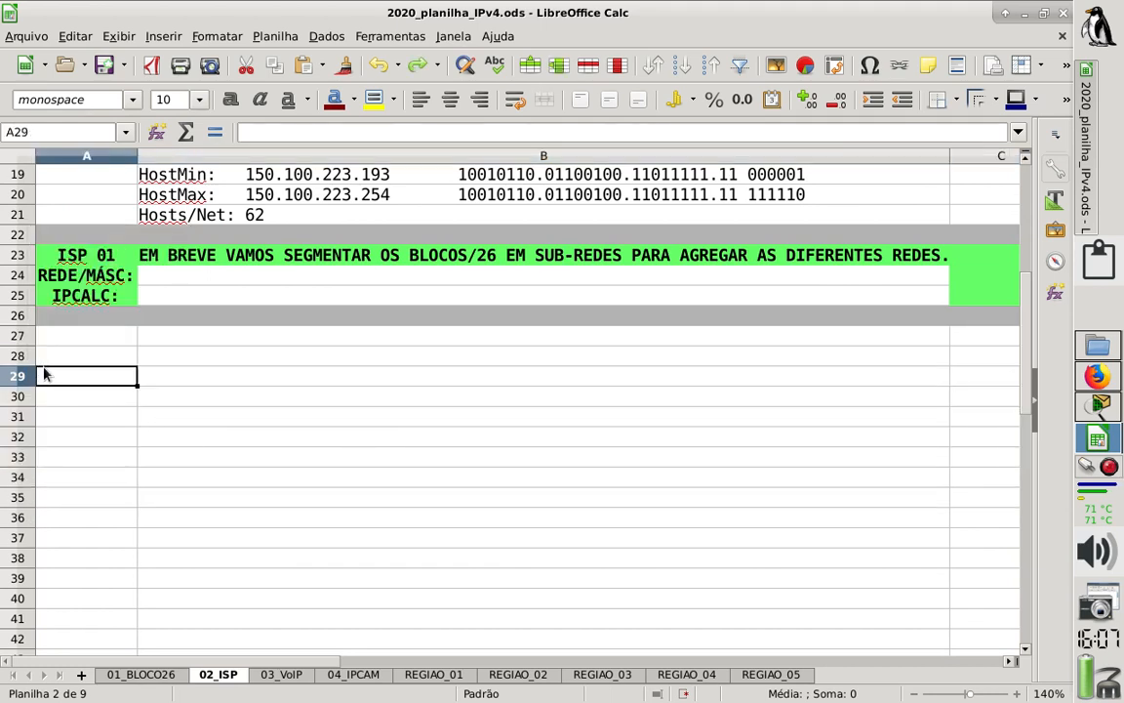
- Insert nine blank rows above row 28, below the ISP 01 section, and save the spreadsheet
left_click_drag(21, 363, 25, 517)
right_click(26, 517)
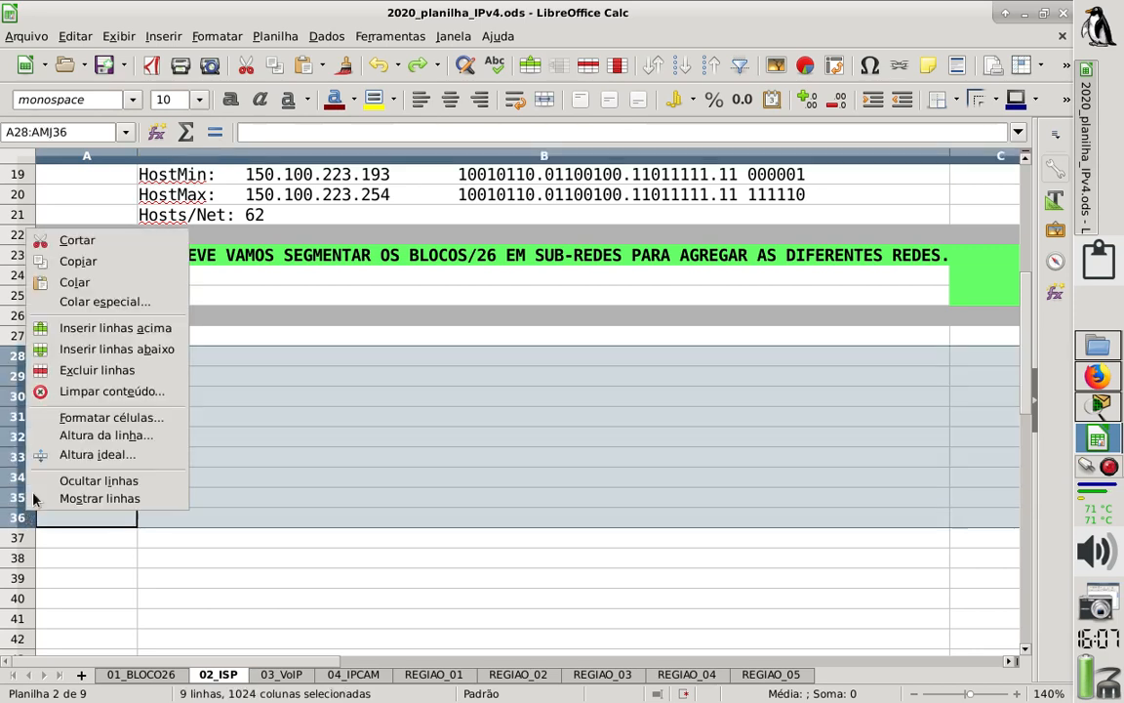
left_click(158, 328)
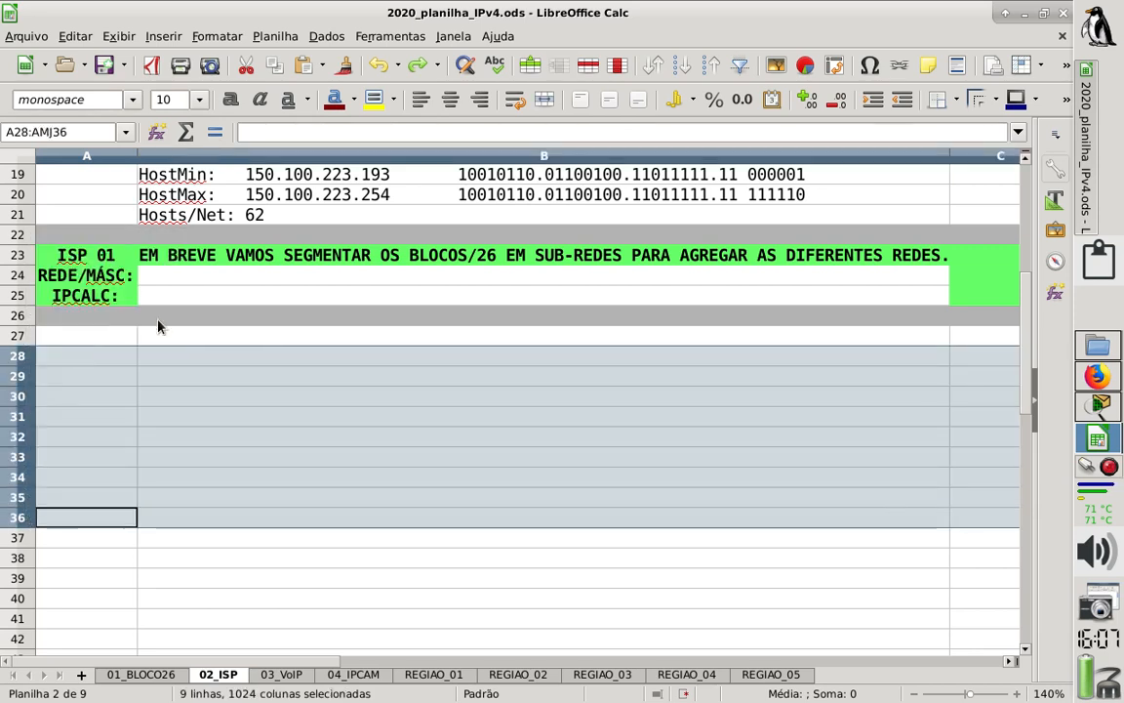
left_click(409, 422)
key("ctrl+s")
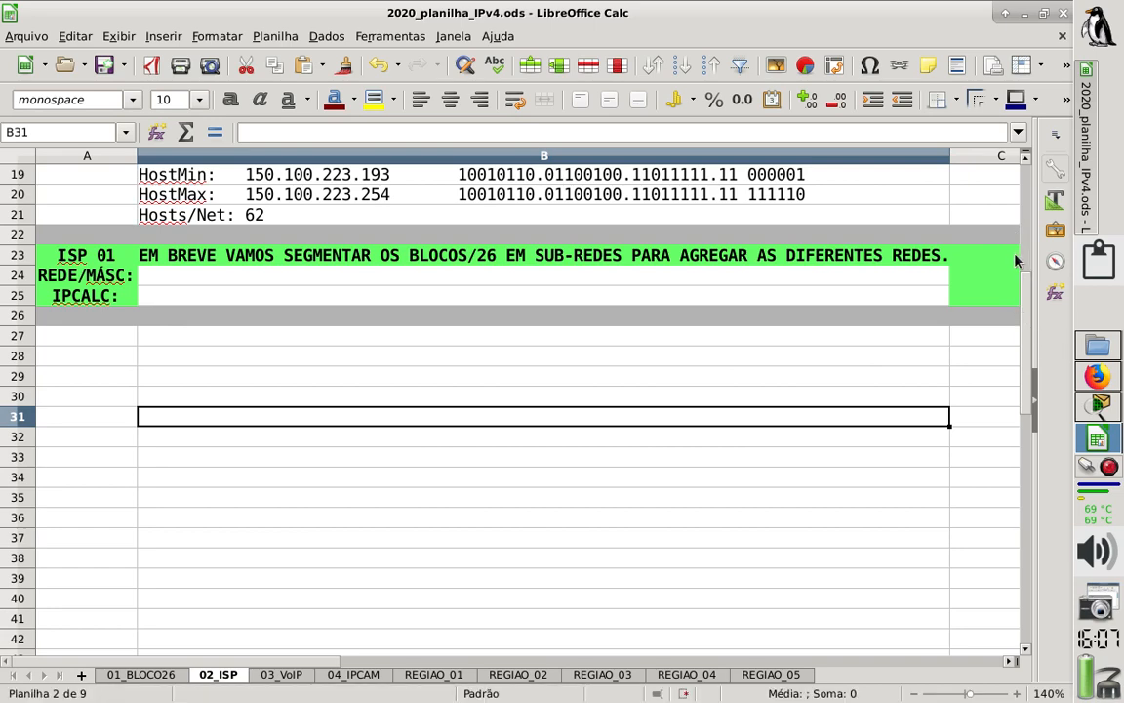
- Review the Hosts/Net entries of BLOCO 31 and BLOCO 32 on the 02_ISP sheet
left_click_drag(1023, 263, 1025, 176)
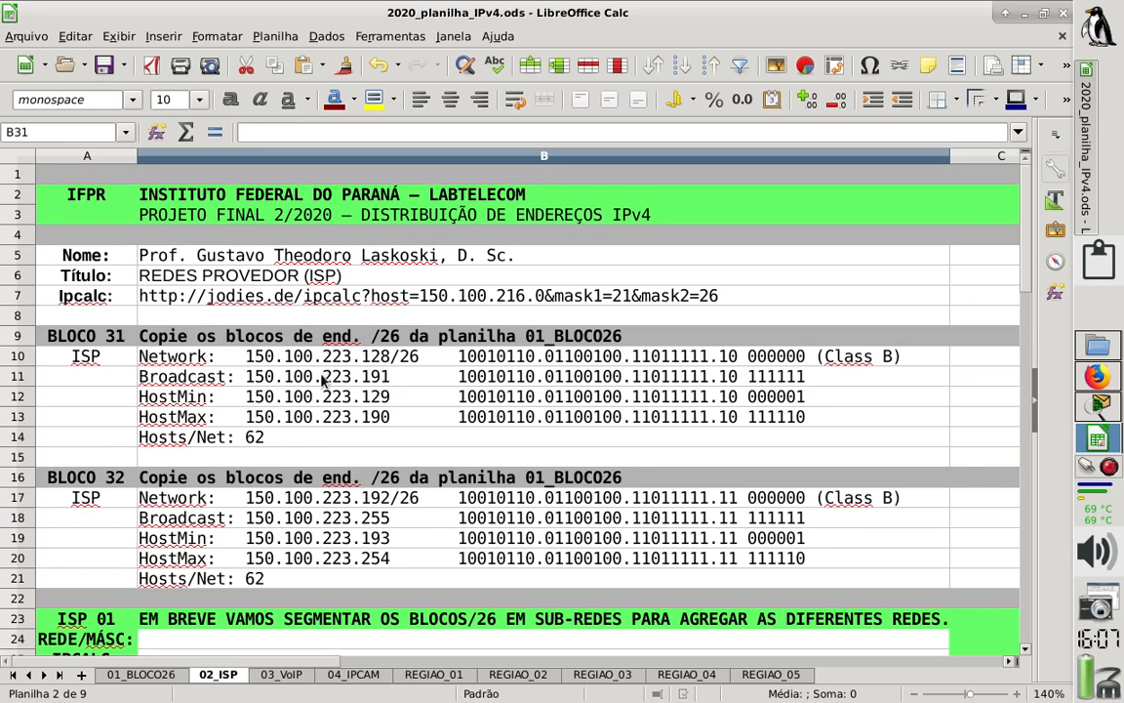
left_click(249, 436)
left_click(266, 579)
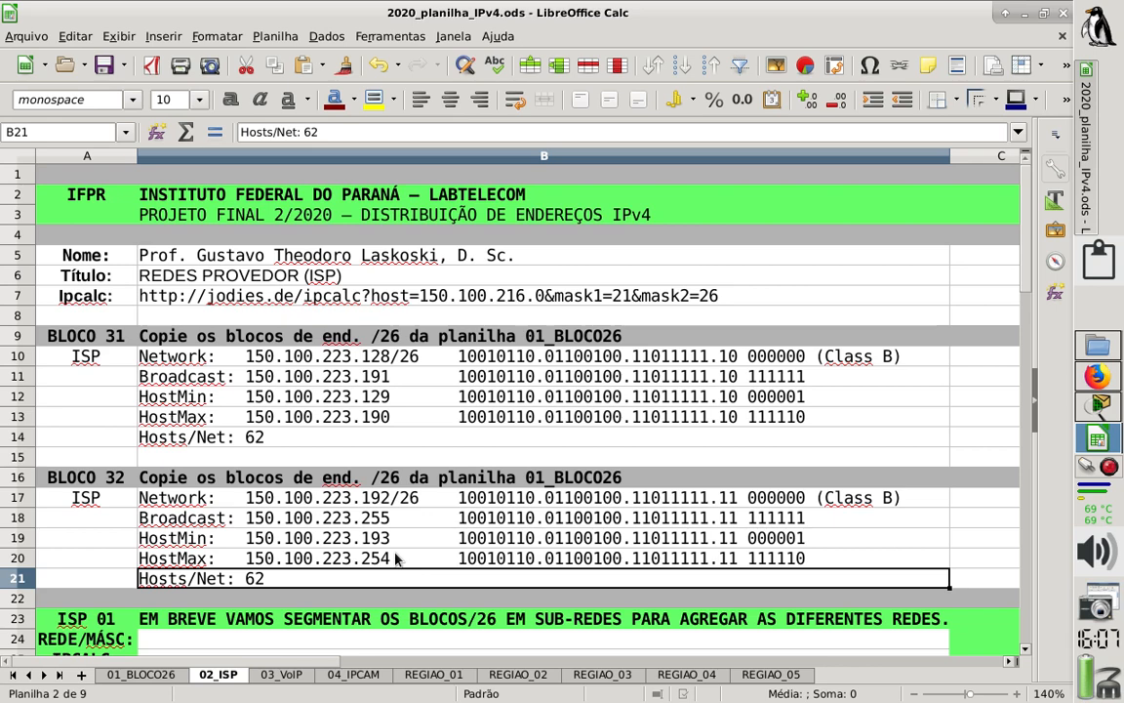
left_click(285, 445)
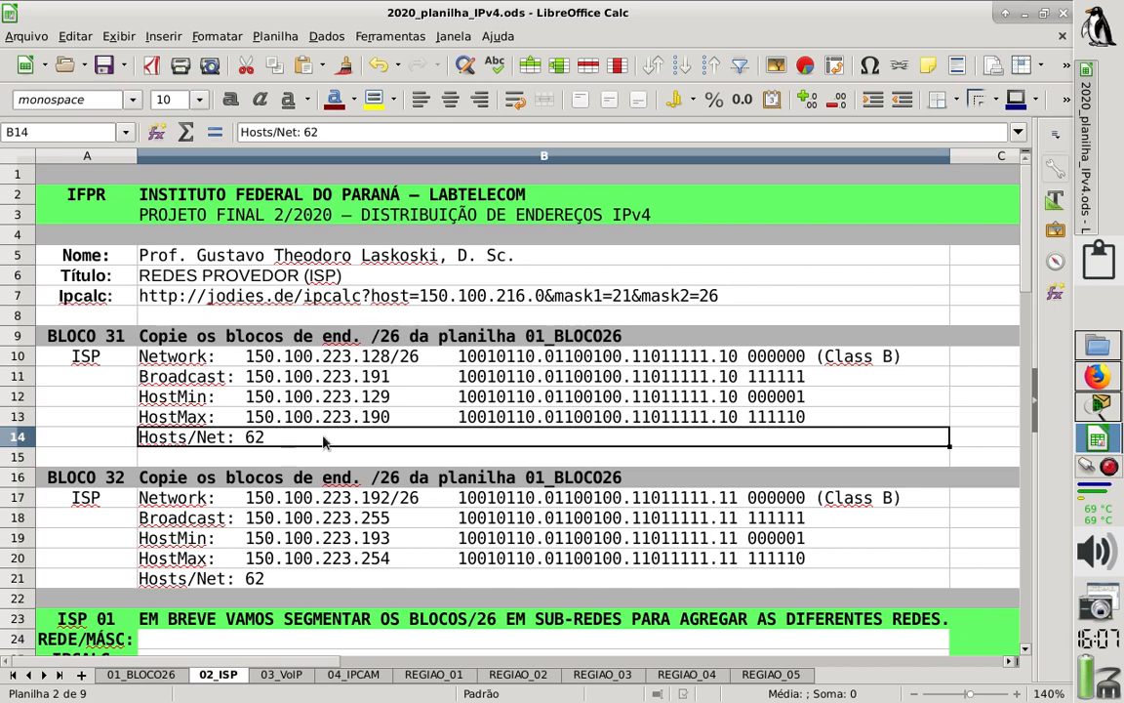
- Copy the network address 150.100.223.128 from BLOCO 31 into the REDE/MÁSC cell B24 of ISP 01
left_click(250, 360)
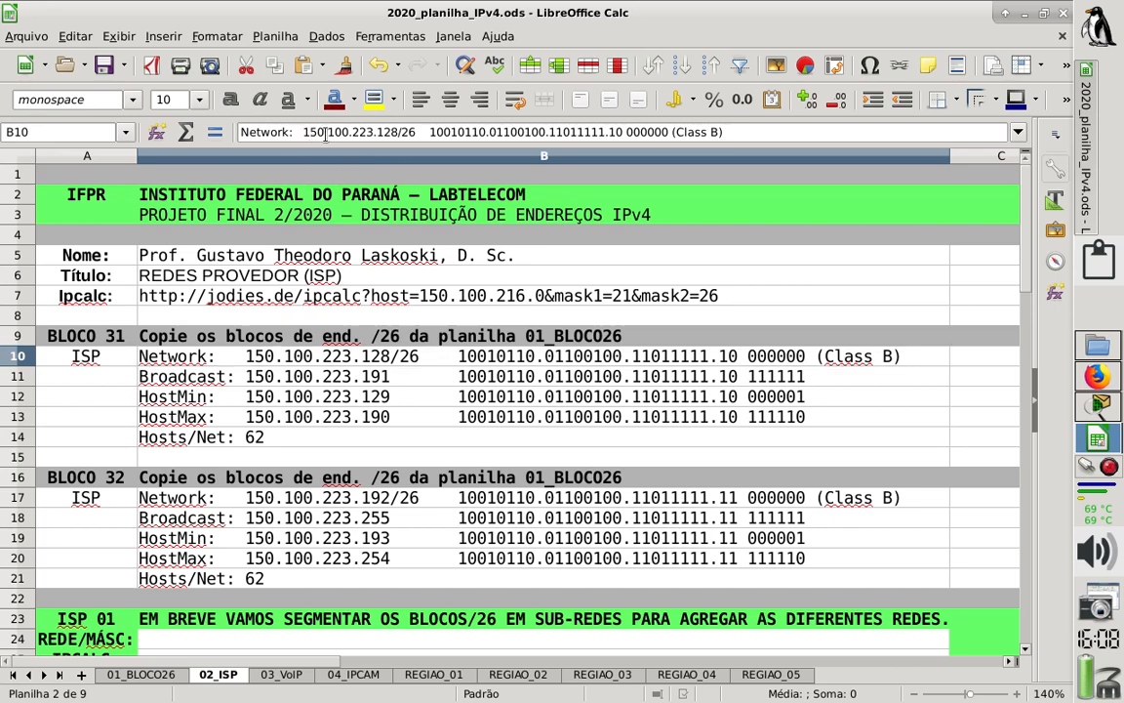
left_click_drag(304, 132, 399, 132)
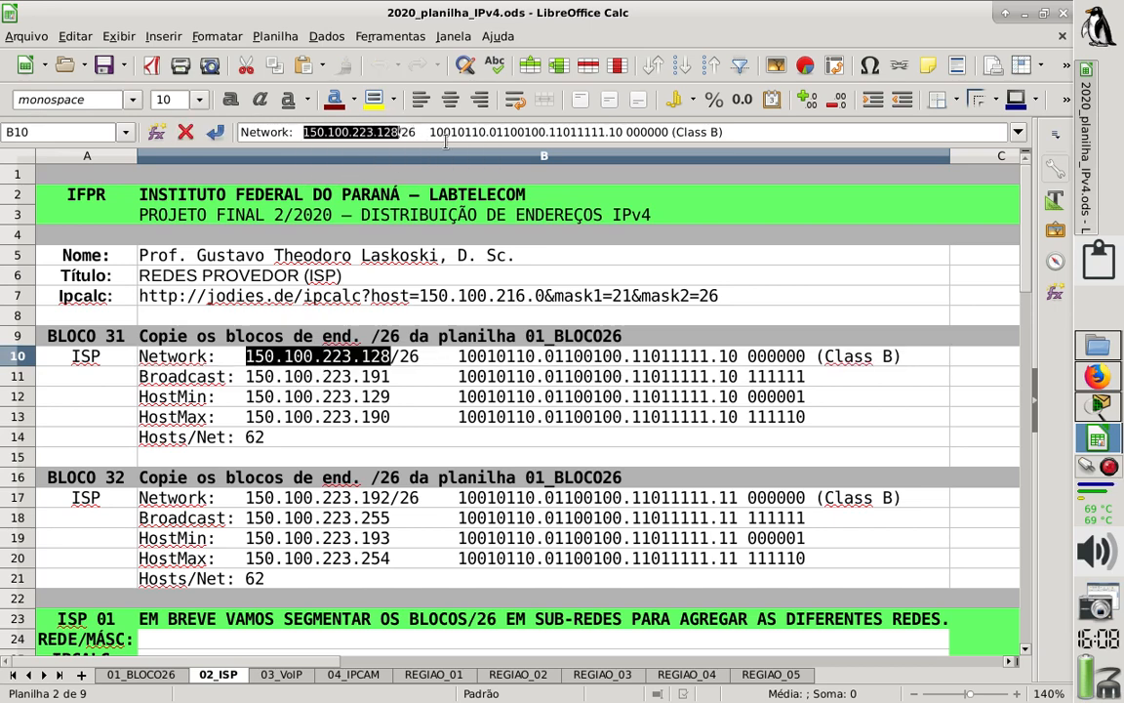
key("ctrl+c")
key("Return")
key("Down")
key("Down")
key("Down")
key("Down")
key("Down")
key("Down")
key("Down")
key("Down")
key("Down")
key("Down")
key("Down")
key("Down")
key("Down")
key("Down")
key("Down")
key("Down")
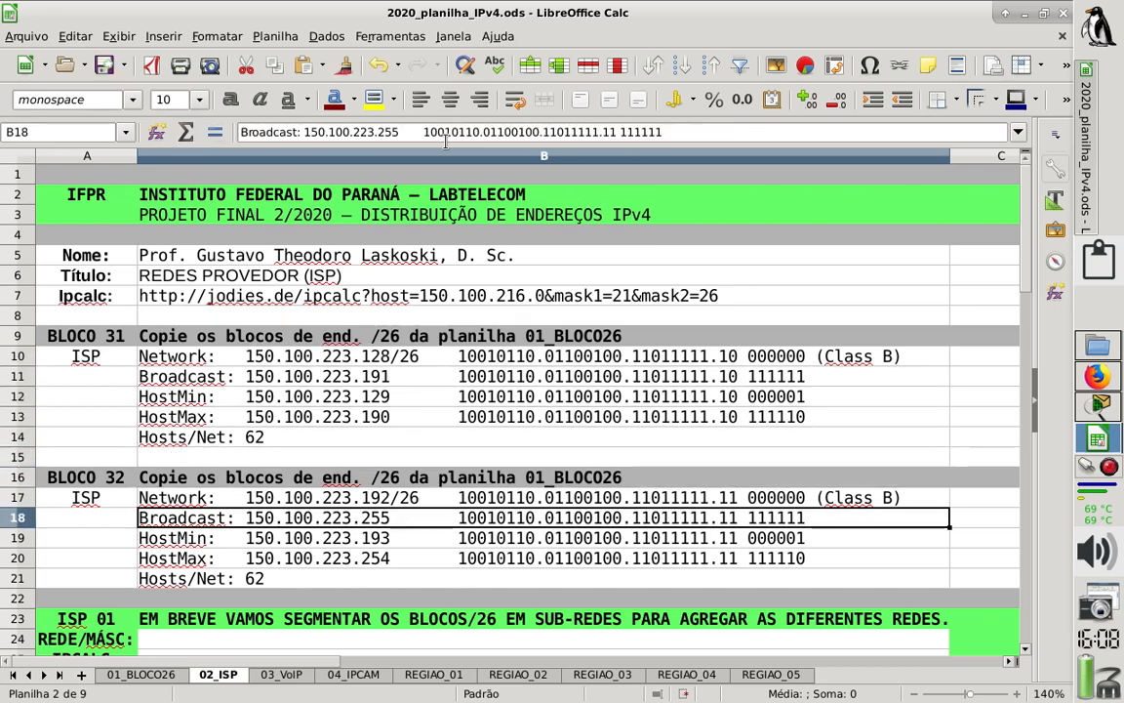
key("Down")
key("Down")
key("Down")
key("Down")
key("Down")
key("Down")
key("Down")
key("Down")
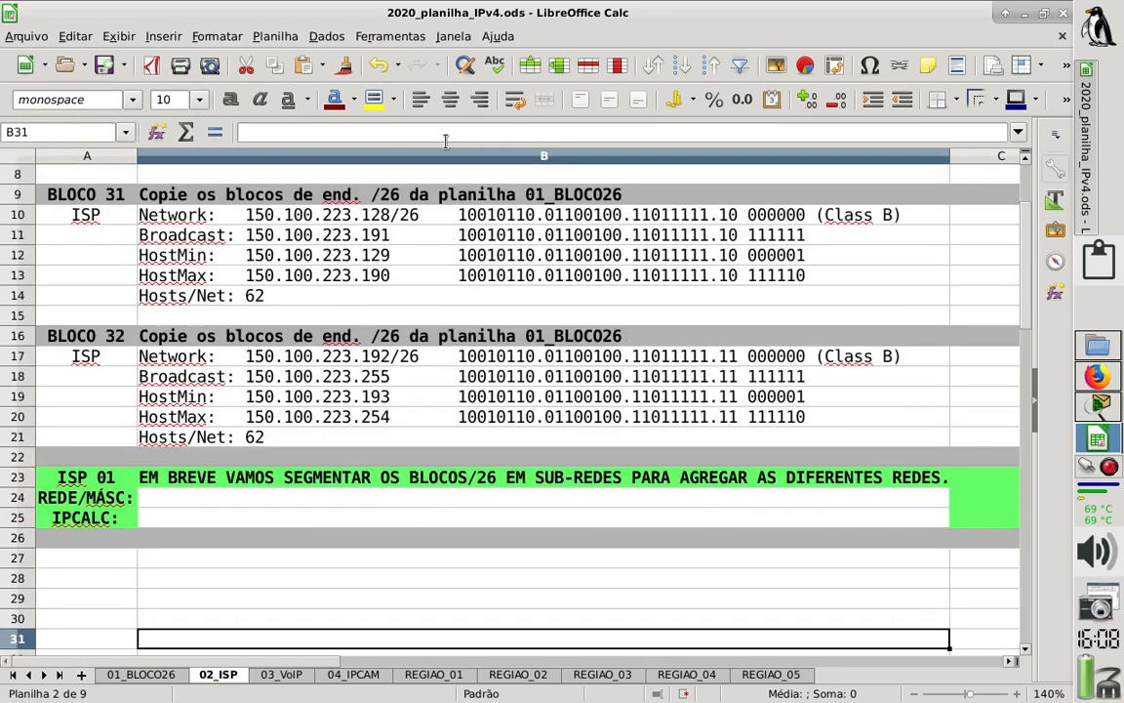
left_click(164, 428)
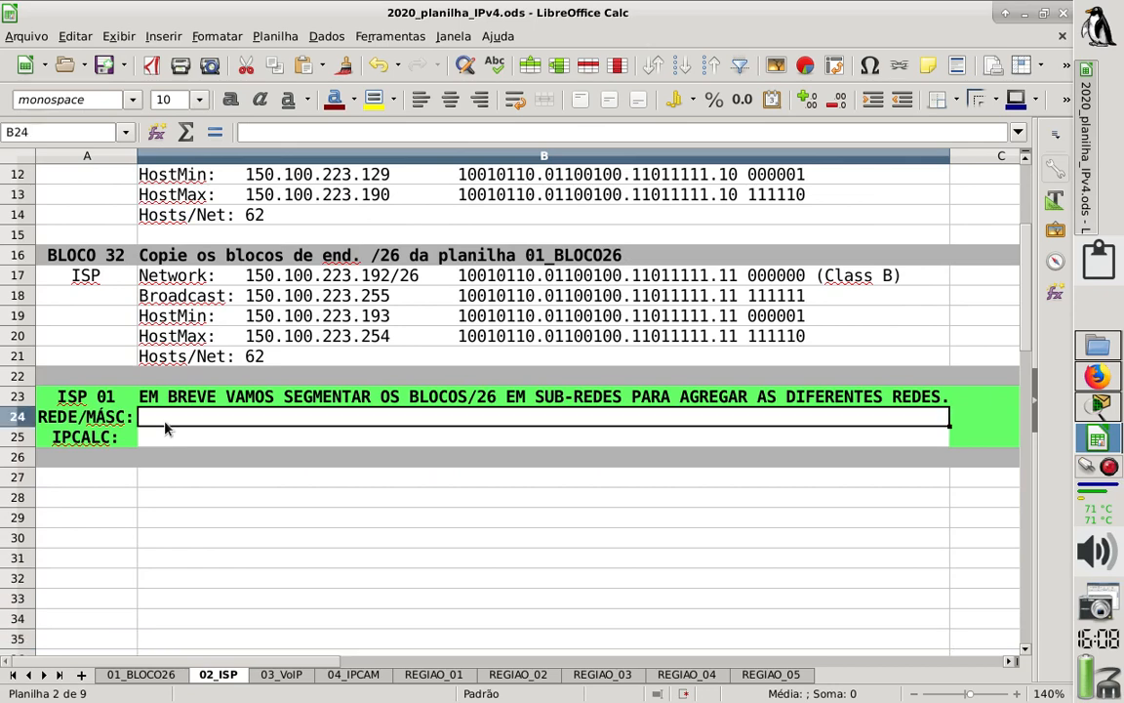
key("ctrl+v")
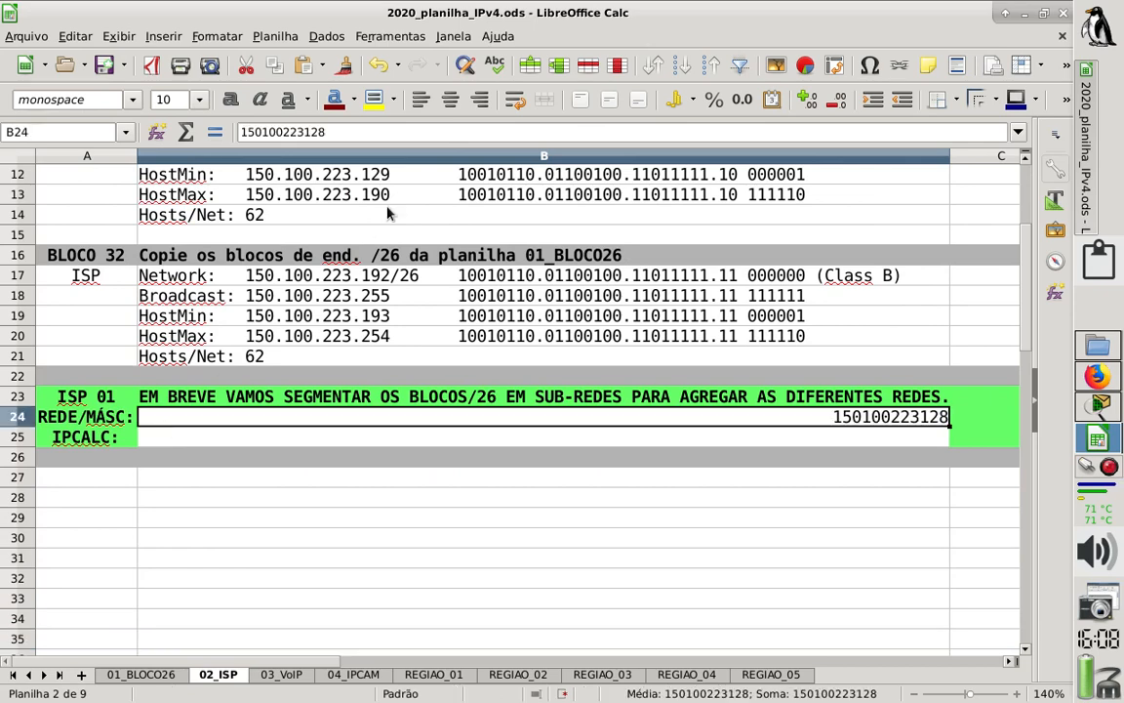
- Copy the network address with its mask, 150.100.223.128/26, from the Network entry of BLOCO 31
left_click(286, 359)
key("Up")
key("Up")
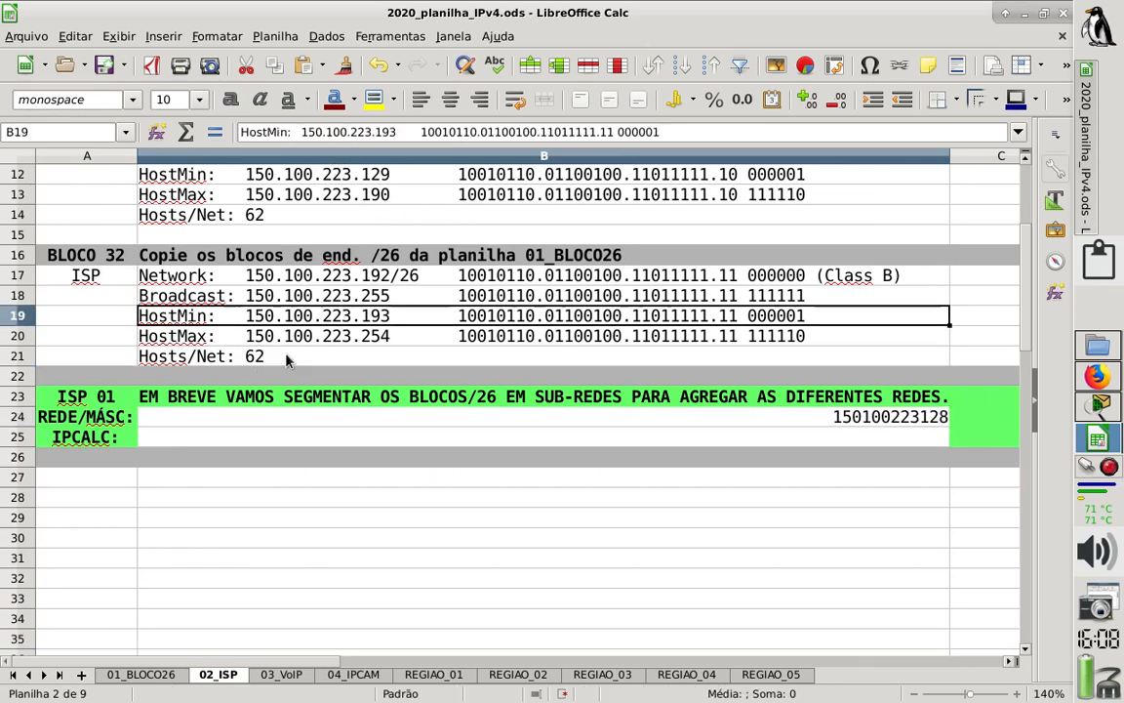
key("Up")
key("Up")
key("Up")
key("Up")
key("Up")
key("Up")
key("Up")
key("Up")
key("Up")
key("Up")
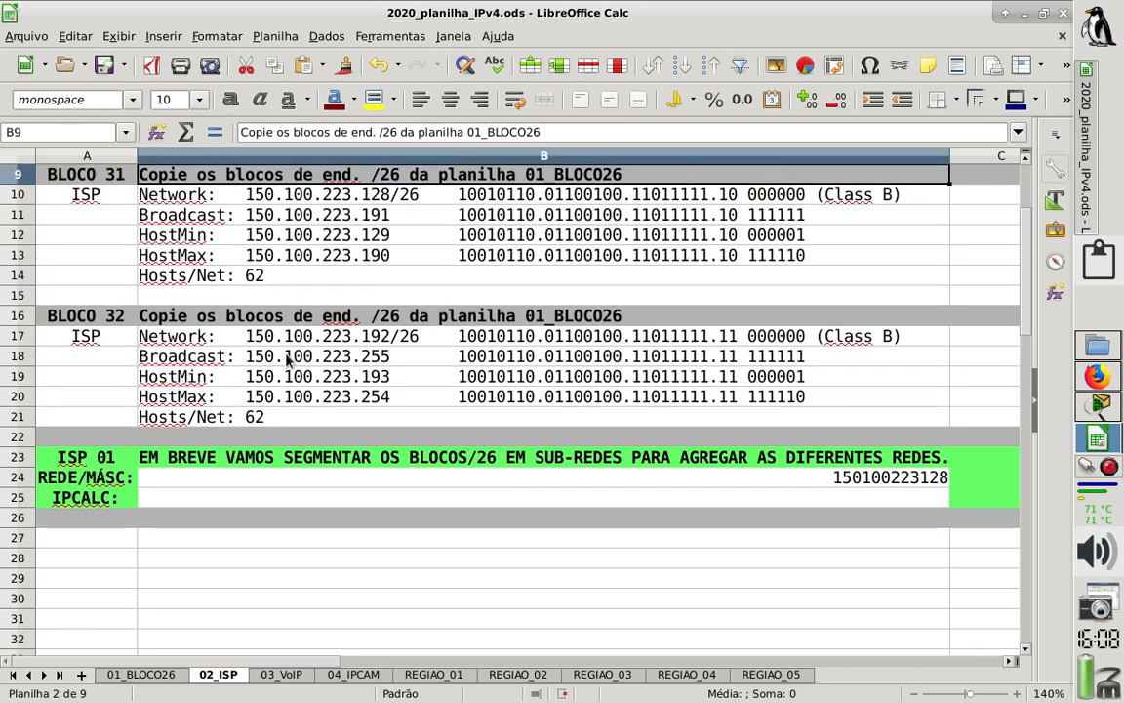
key("Up")
key("Up")
key("Up")
key("Up")
key("Up")
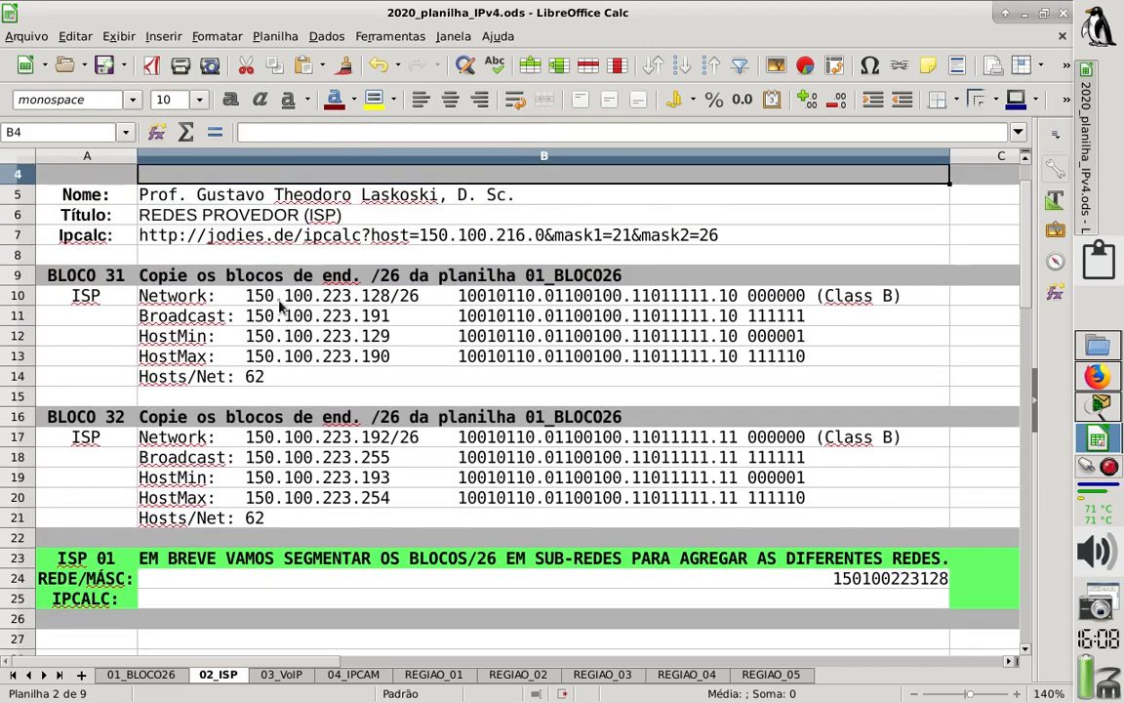
left_click(293, 297)
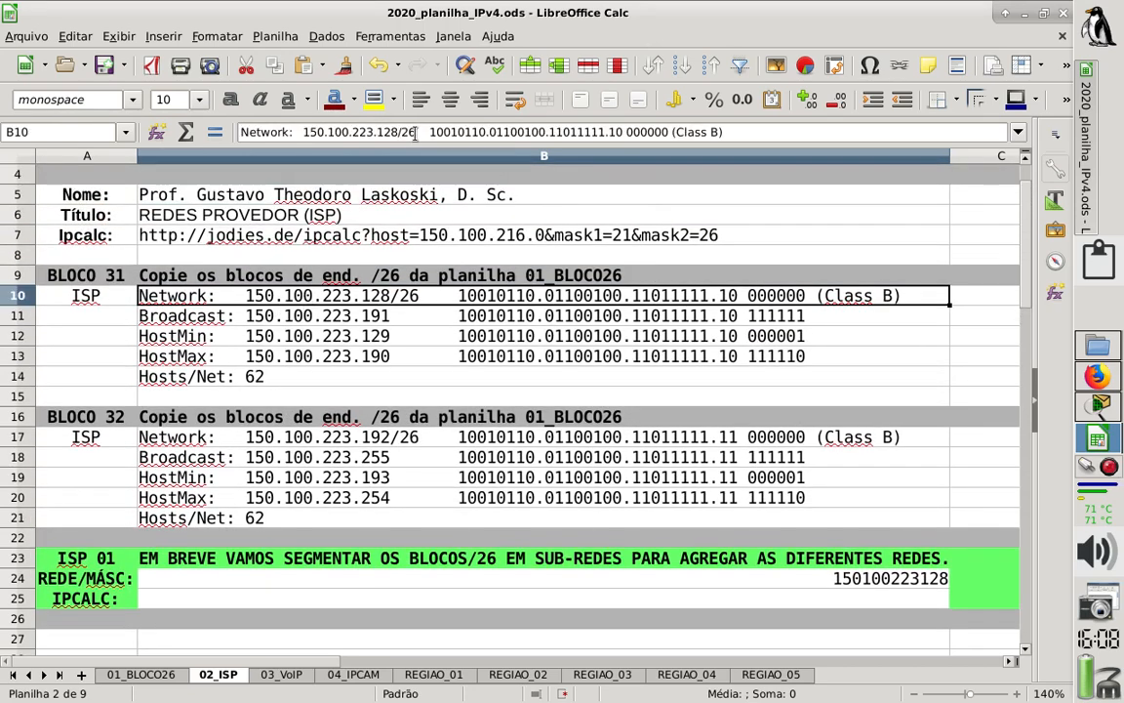
left_click_drag(415, 134, 306, 132)
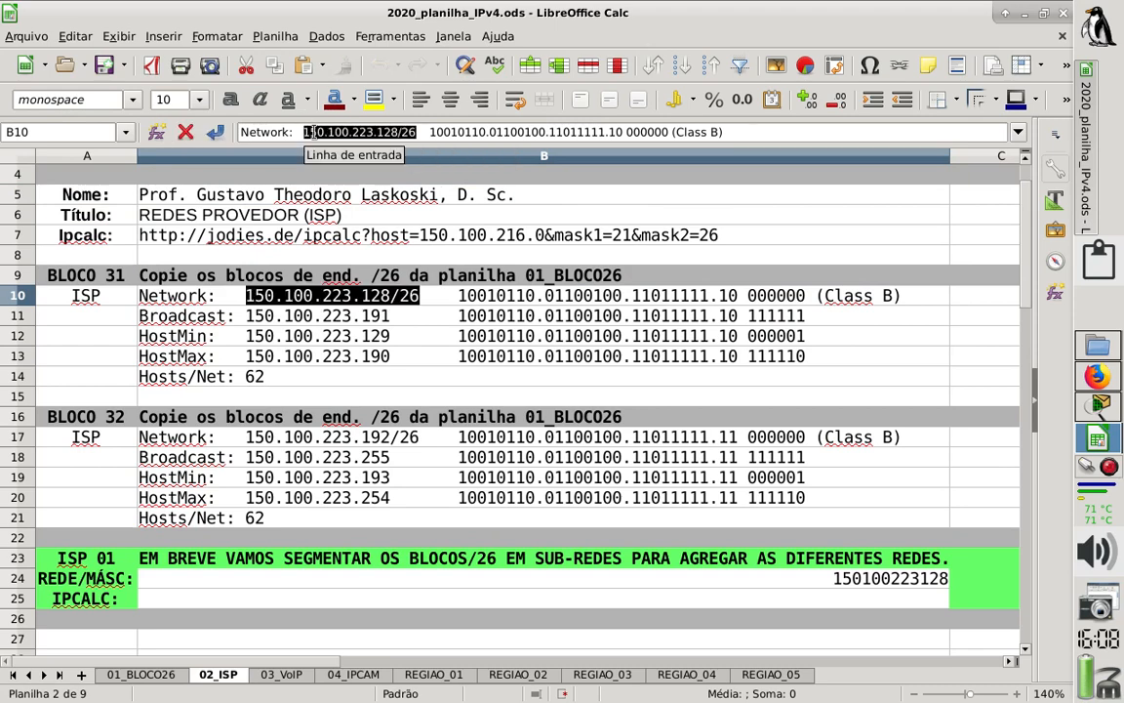
key("Escape")
- Replace the REDE/MÁSC entry in cell B24 of ISP 01 with the copied 150.100.223.128/26
key("Down")
key("Down")
key("Down")
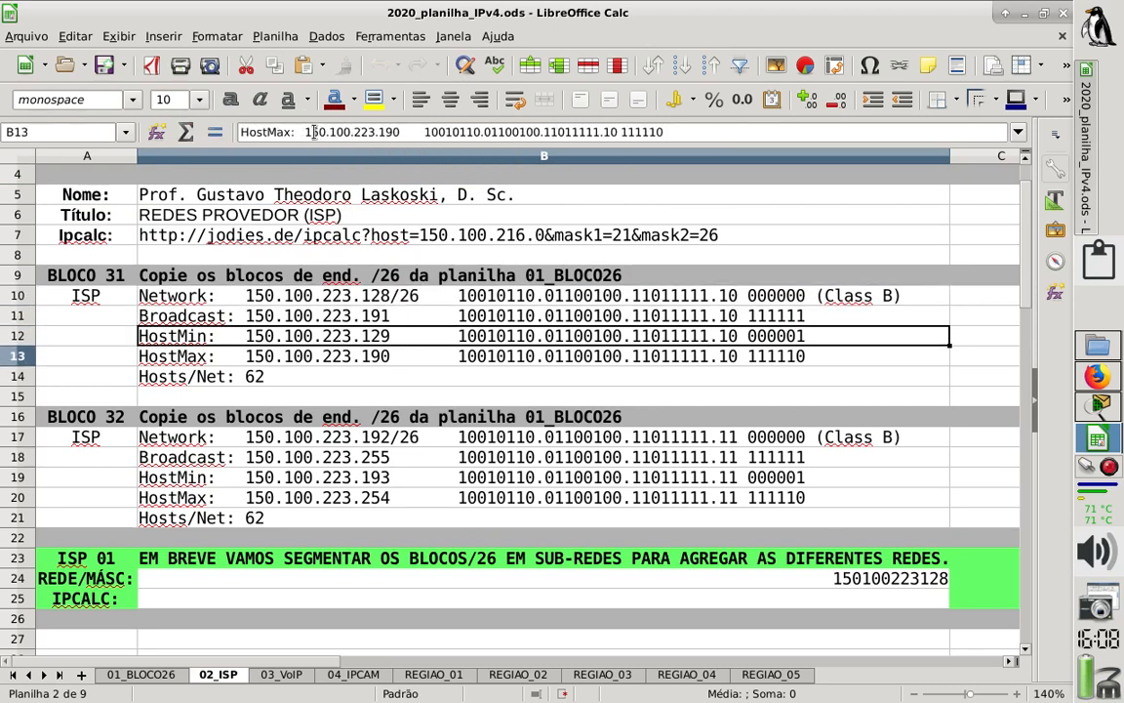
key("Down")
key("Down")
key("Down")
key("Down")
key("Down")
key("Down")
key("Down")
key("Down")
key("Down")
key("Down")
key("Down")
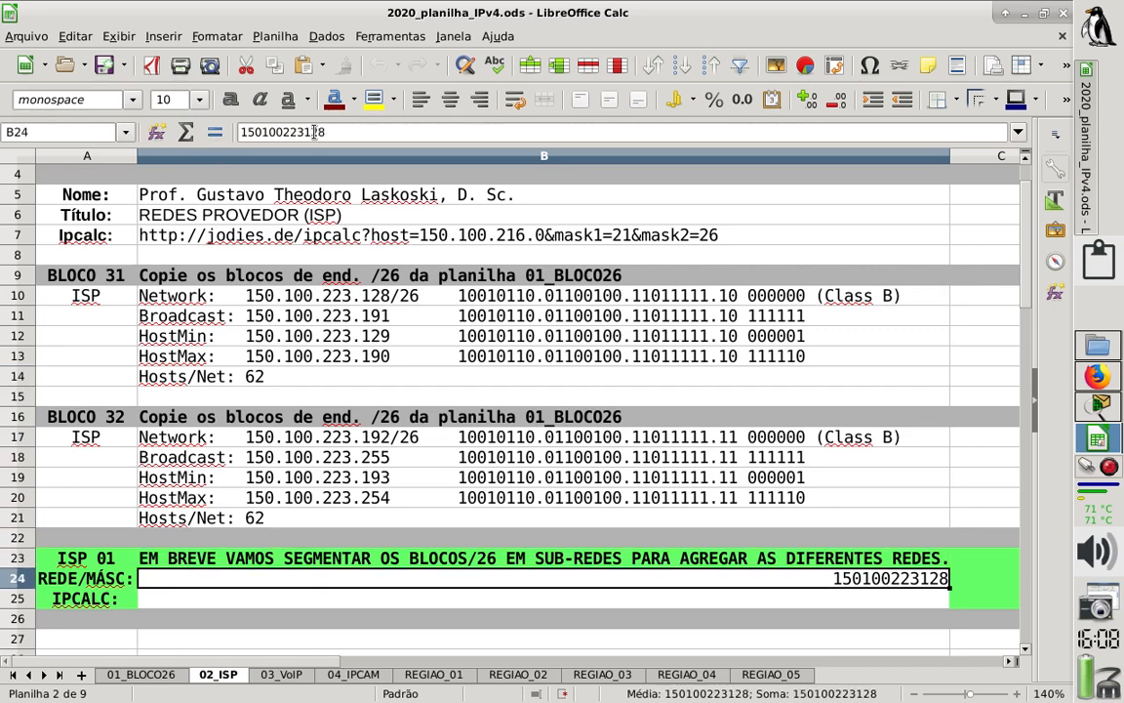
left_click(338, 133)
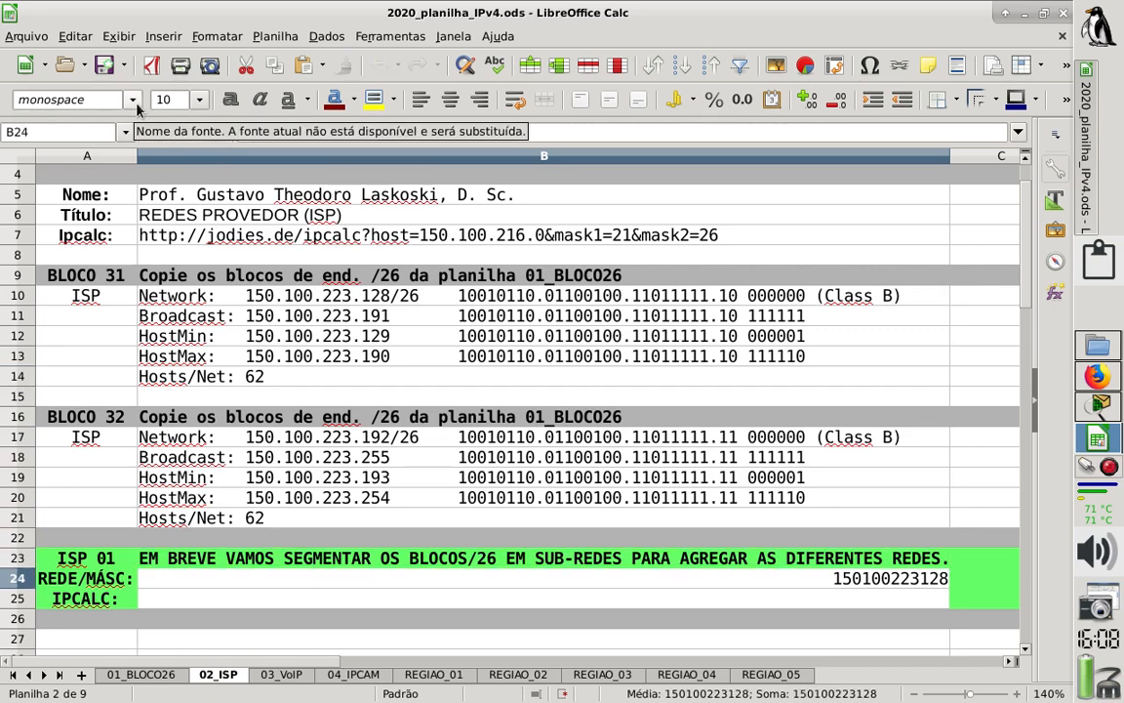
key("shift+Home")
key("BackSpace")
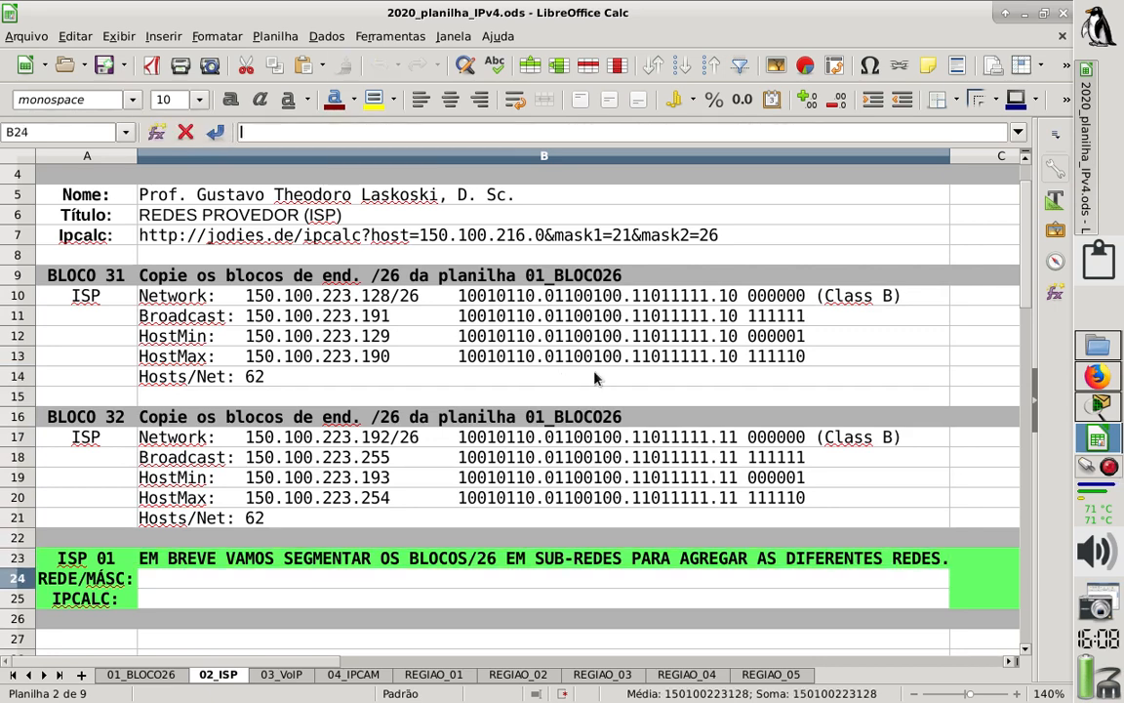
key("ctrl+v")
key("Return")
key("Up")
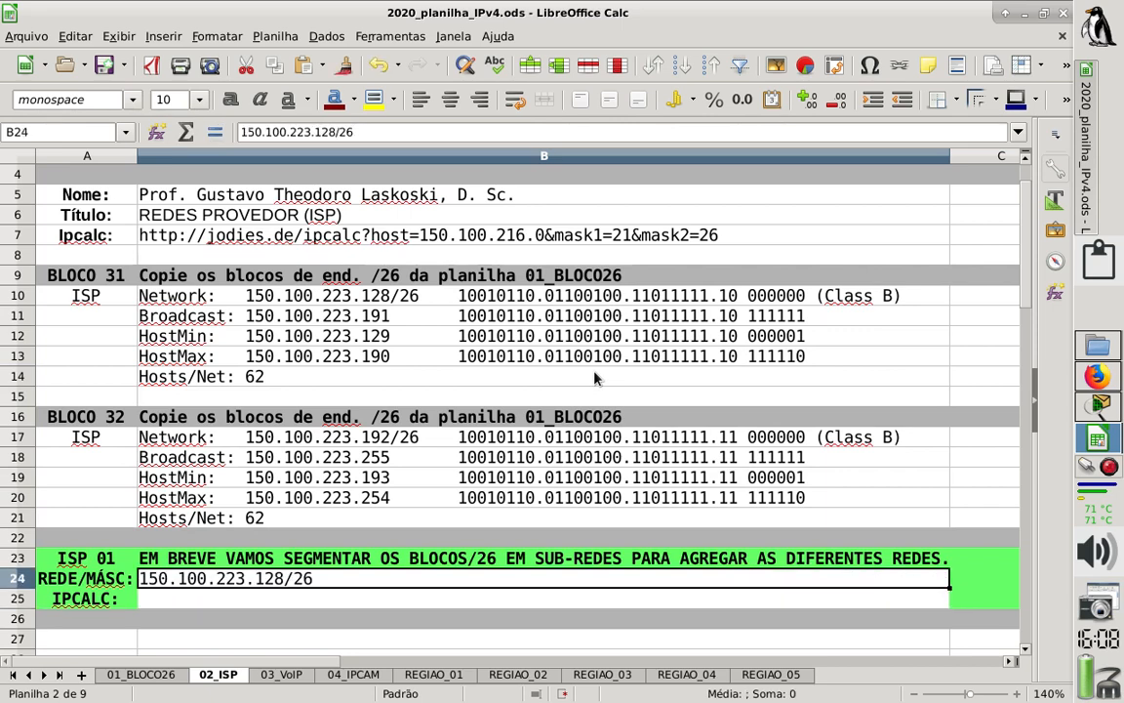
- Copy only the address 150.100.223.128, without the mask, from the REDE/MÁSC cell B24 of ISP 01
key("Down")
key("Down")
key("Down")
key("Down")
key("Down")
key("Down")
key("Down")
key("Down")
key("Down")
key("Down")
key("Down")
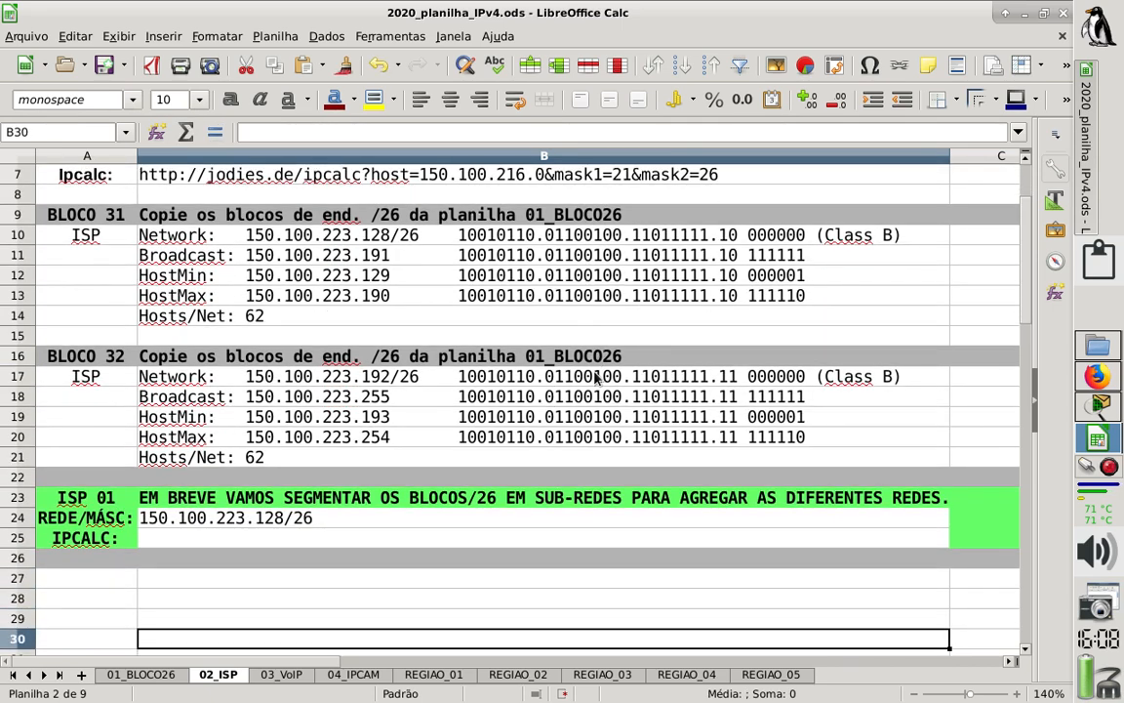
key("Down")
key("Down")
key("Down")
key("Down")
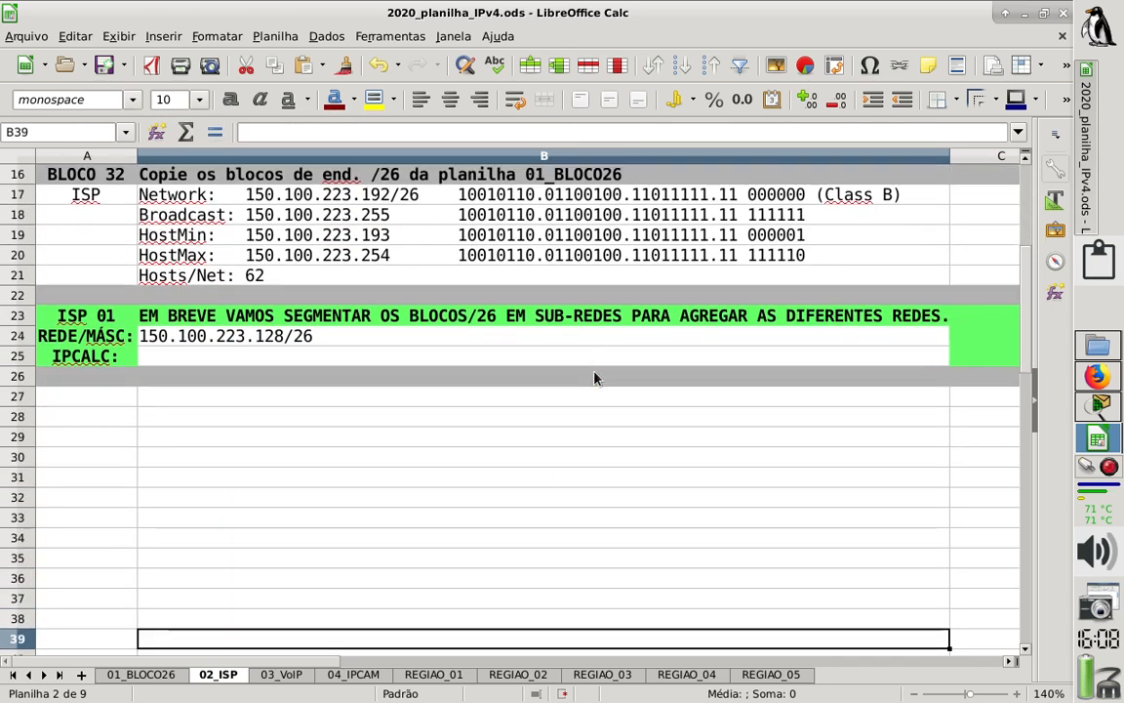
left_click(224, 339)
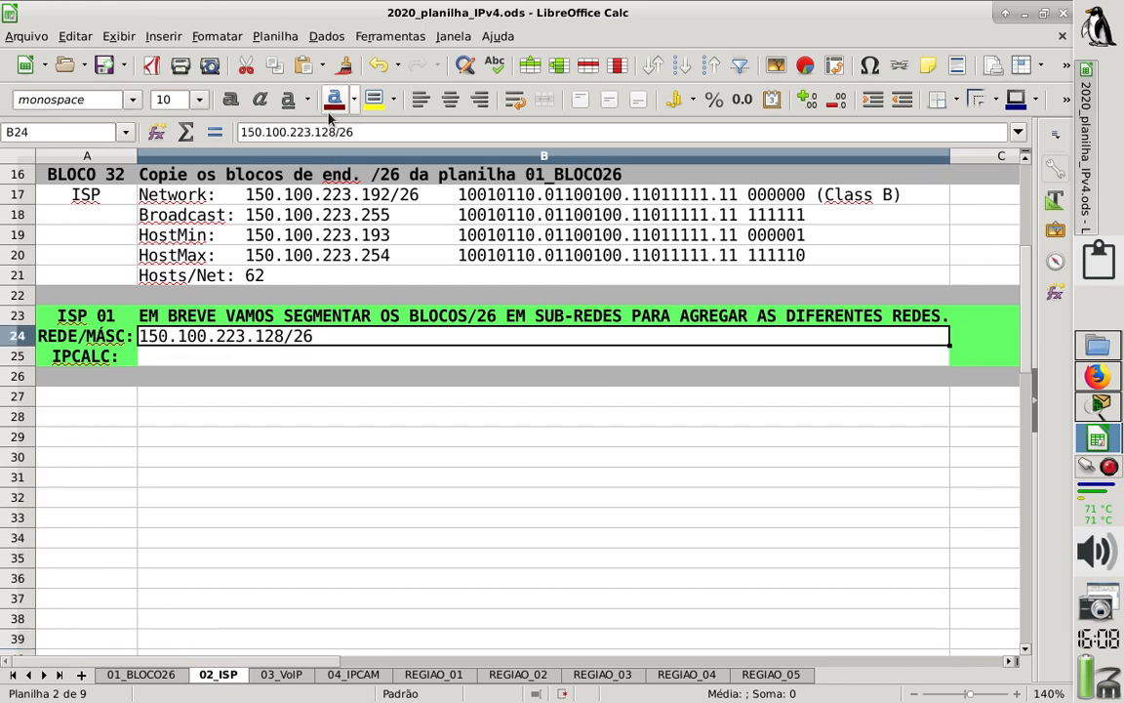
left_click_drag(334, 131, 186, 121)
key("ctrl+c")
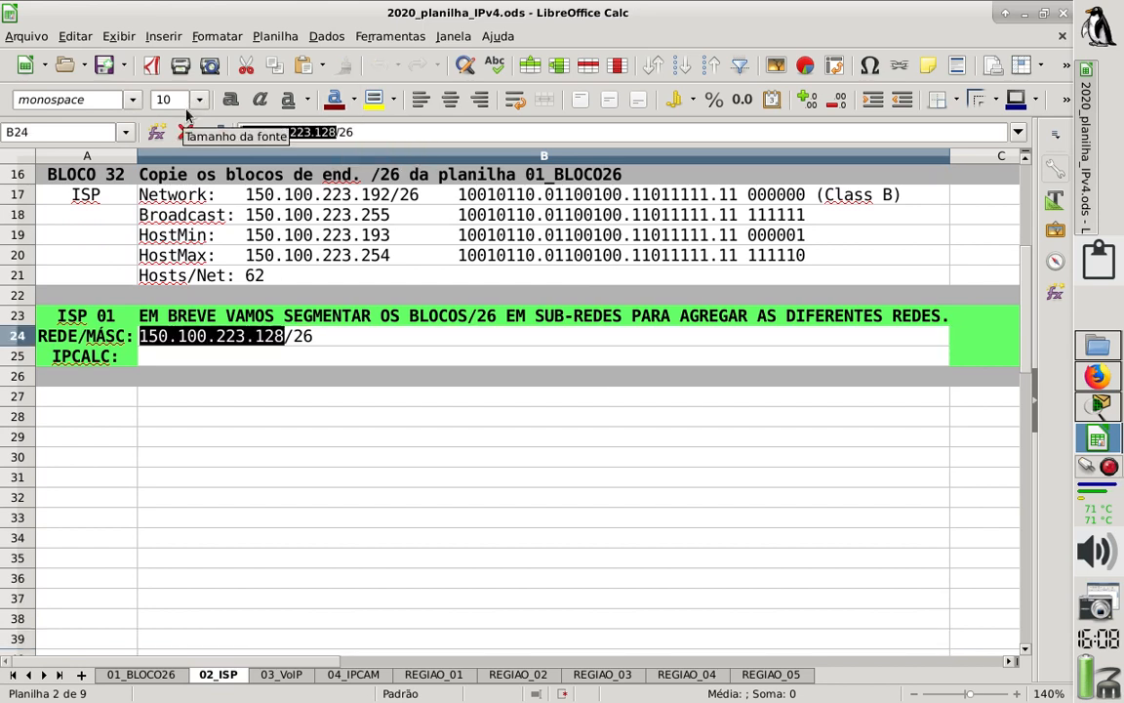
key("Return")
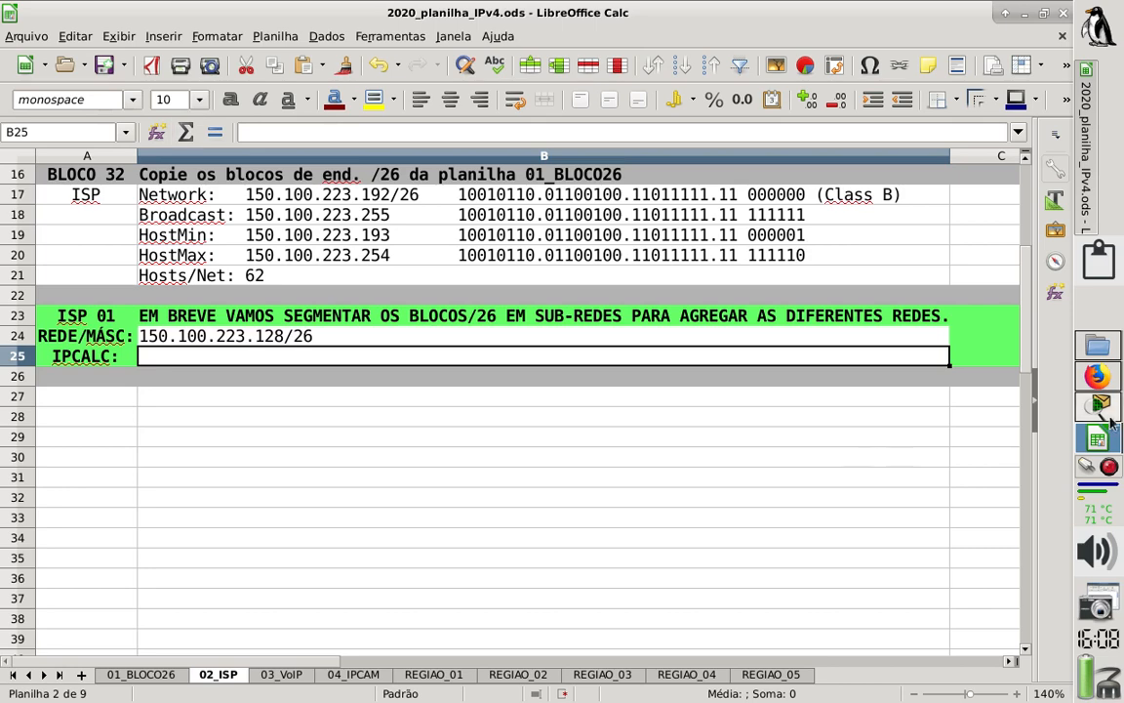
- Switch to the IP Calculator page in Firefox and calculate 150.100.223.128 with netmask 26 and sub/supernet netmask 26, checking Hosts/Net
left_click(1098, 377)
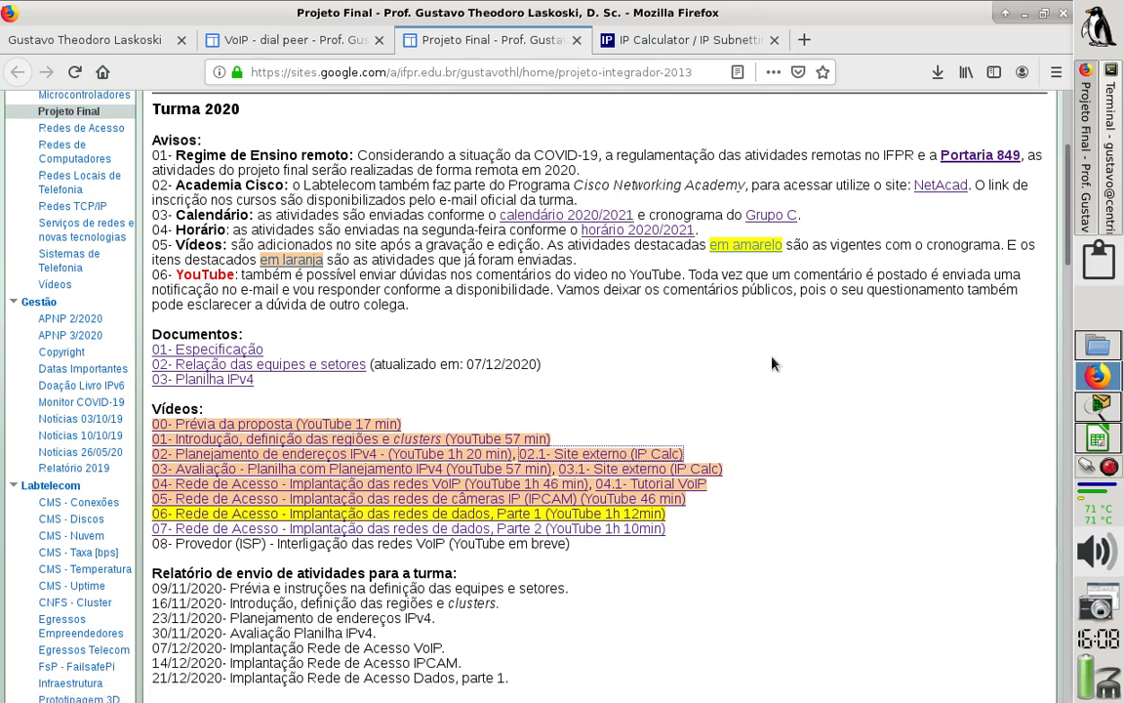
left_click(661, 40)
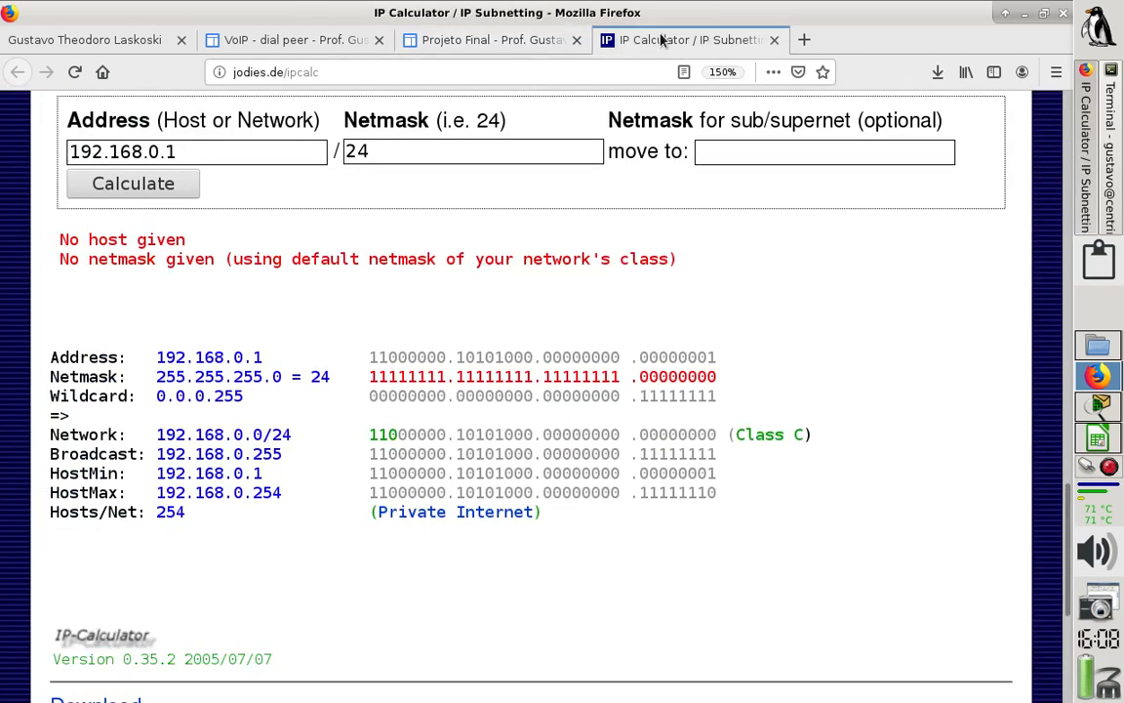
triple_click(267, 150)
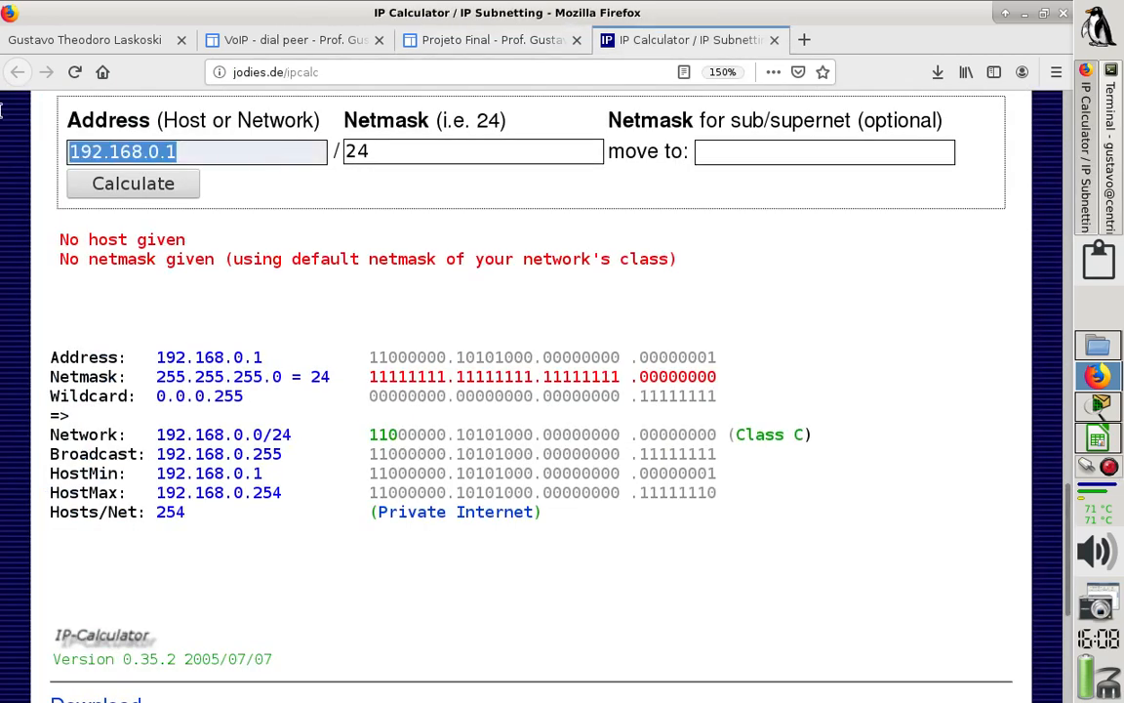
key("ctrl+v")
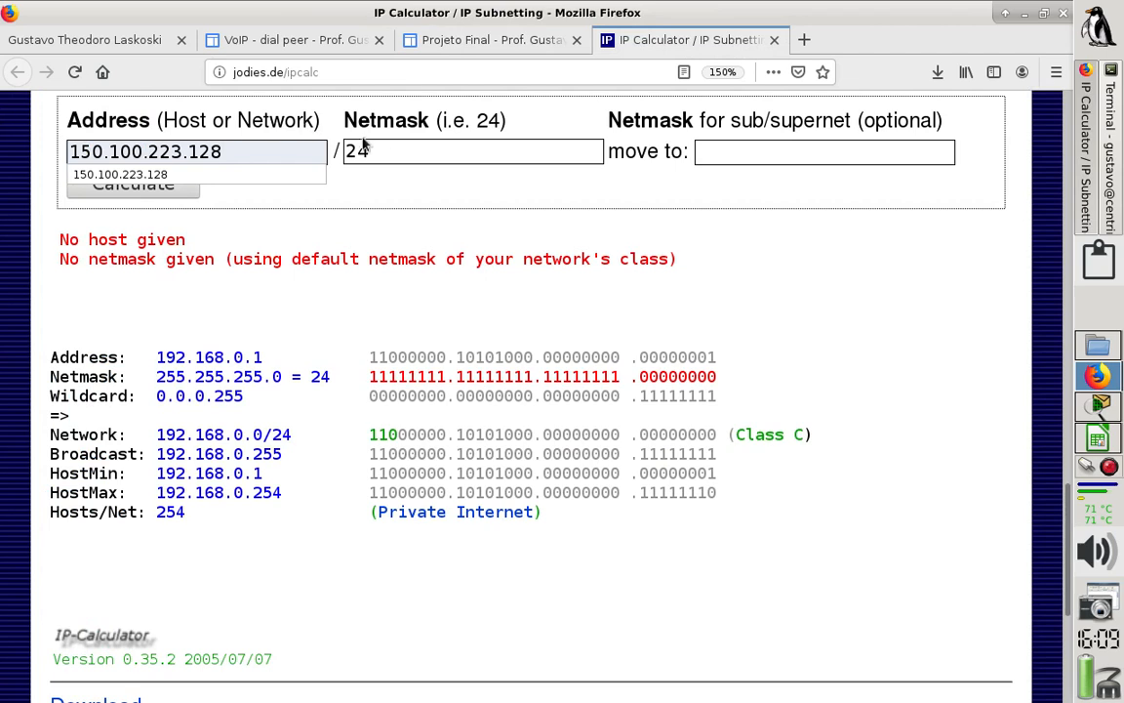
left_click(399, 149)
key("BackSpace")
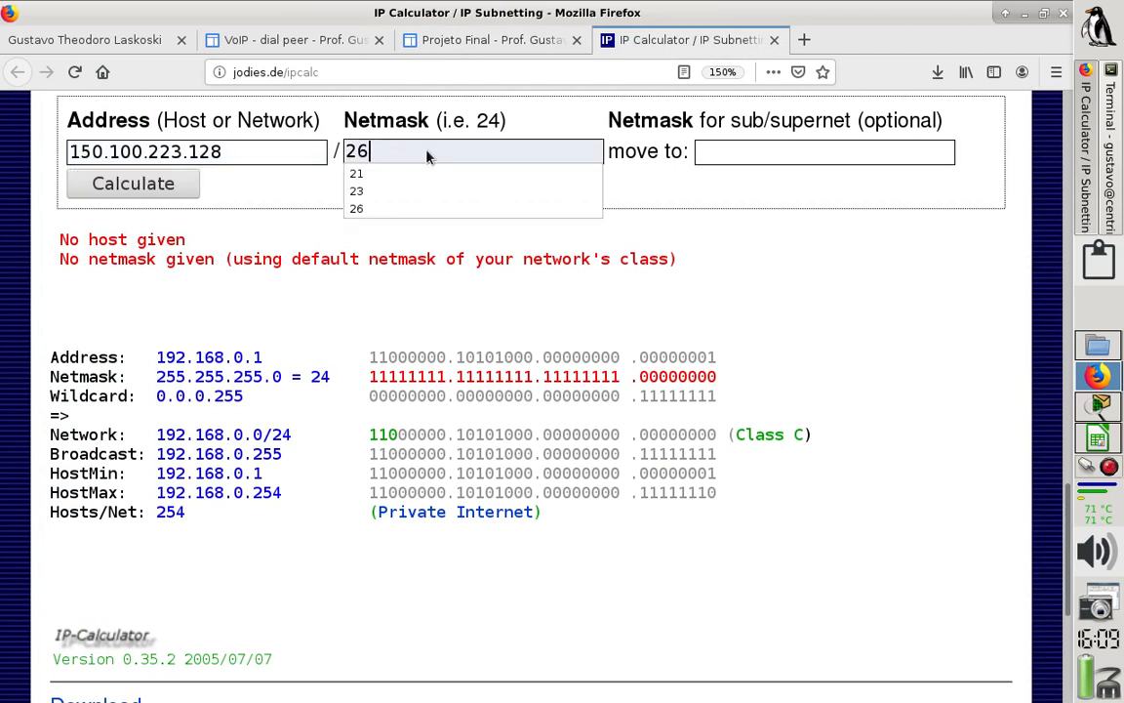
type("6")
left_click(765, 156)
type("26")
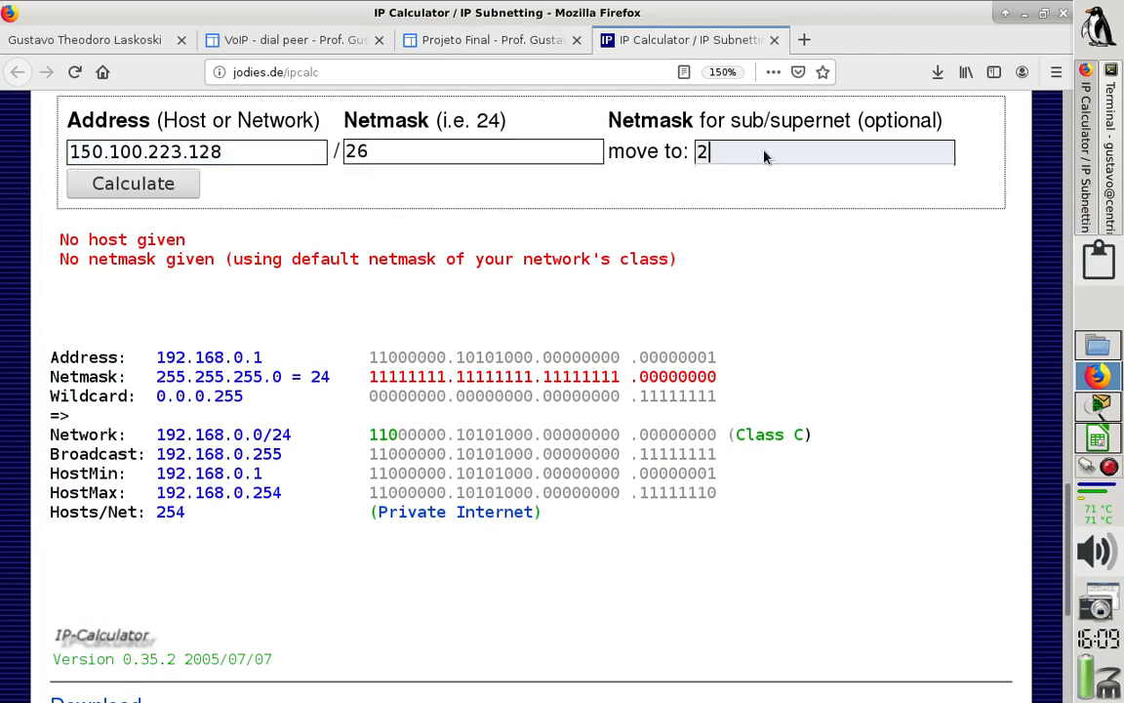
left_click(134, 185)
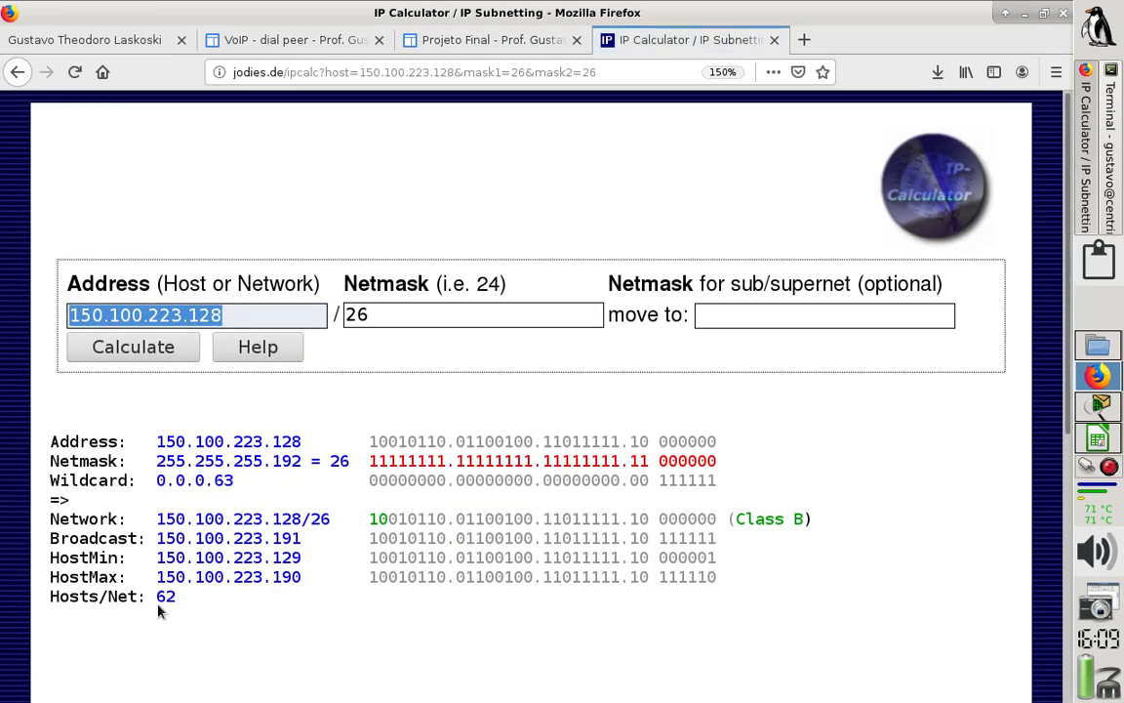
left_click_drag(166, 596, 234, 599)
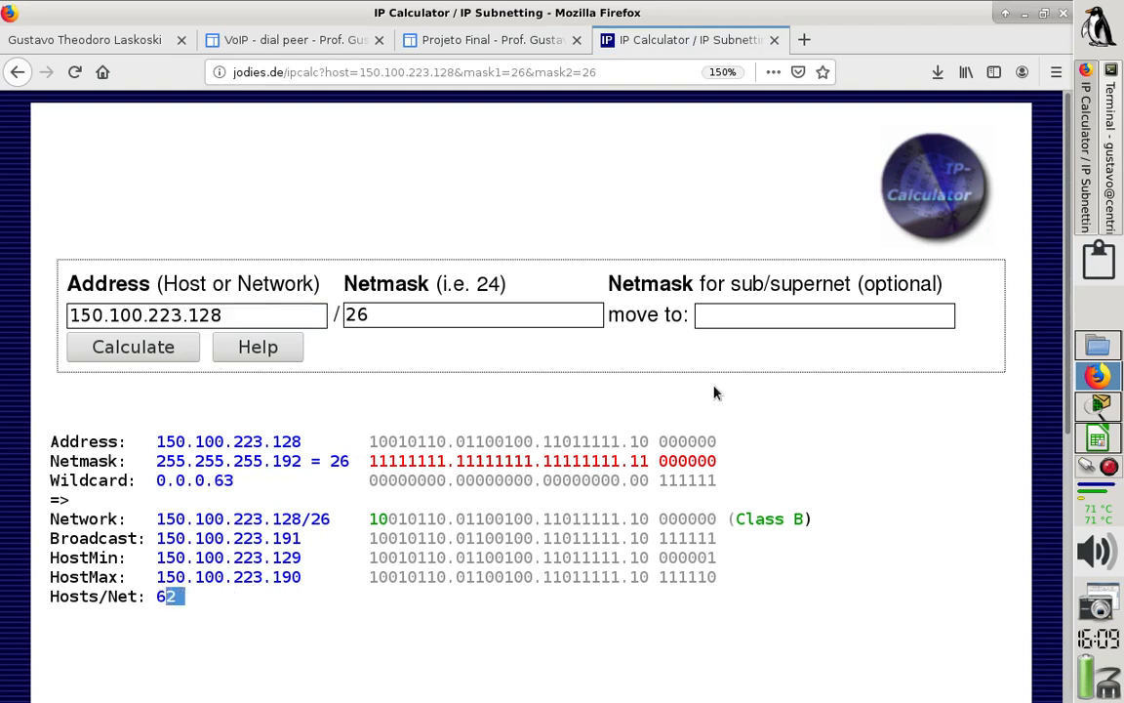
- Set the sub/supernet netmask to 27 and calculate the subnets of 150.100.223.128/26
left_click(778, 314)
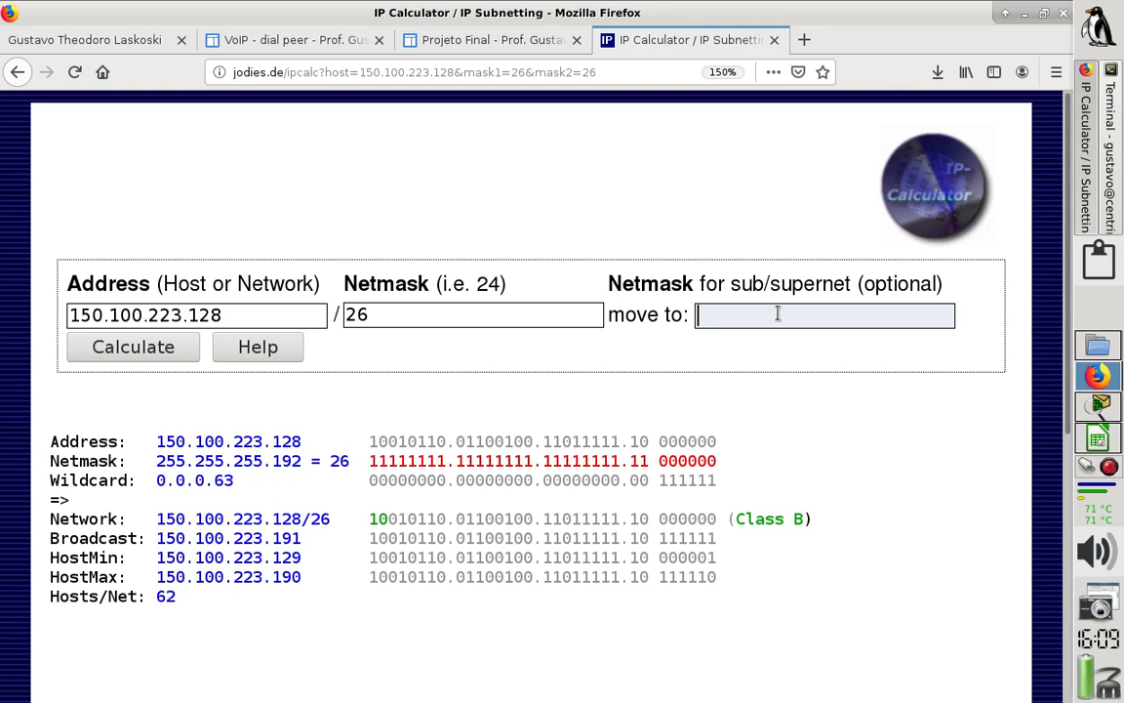
type("27")
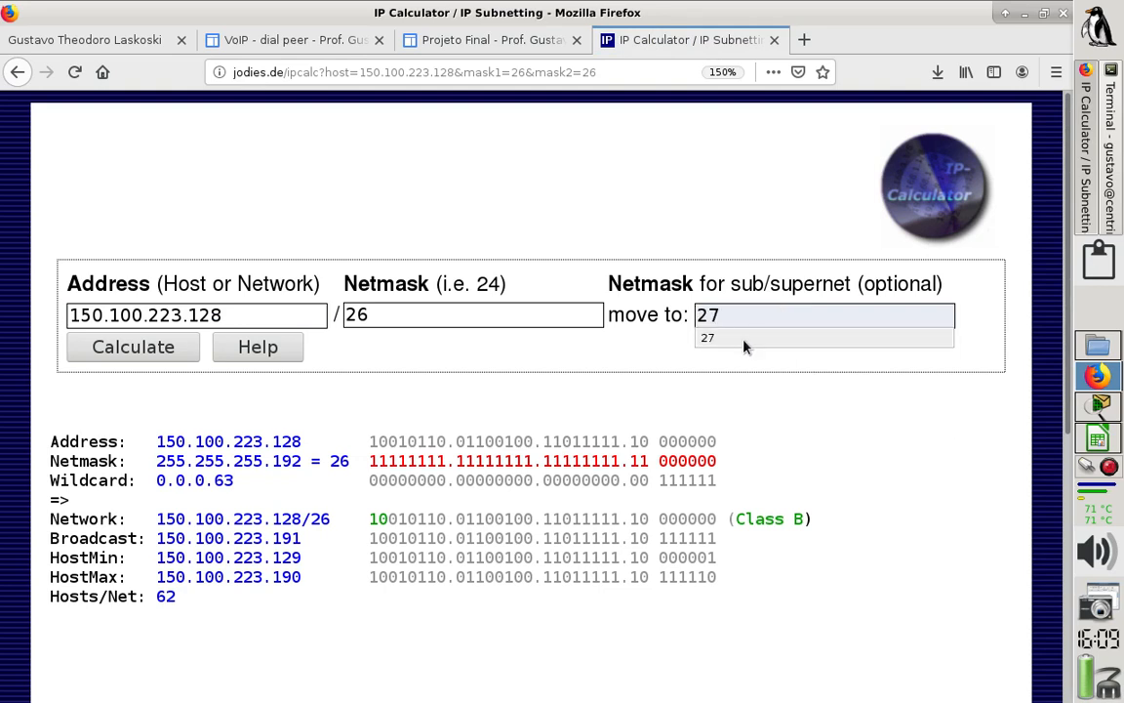
left_click(743, 342)
left_click(150, 353)
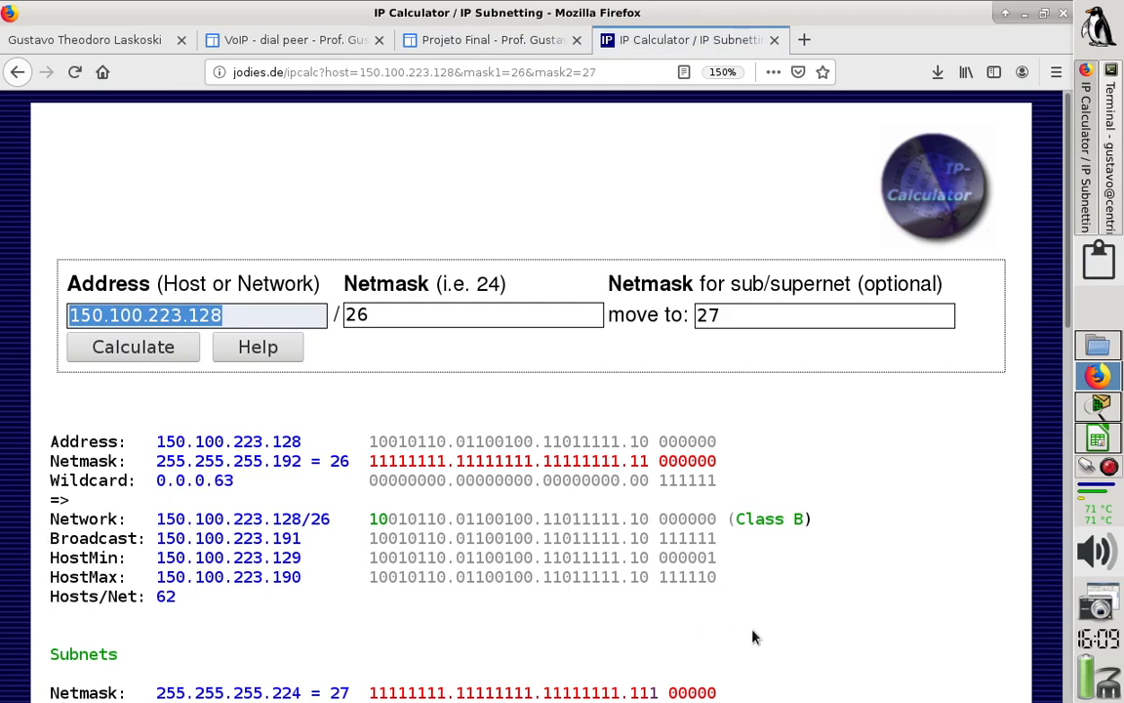
- Examine the calculated /27 subnets, their host ranges and the totals of subnets and hosts
key("Down")
key("Down")
key("Down")
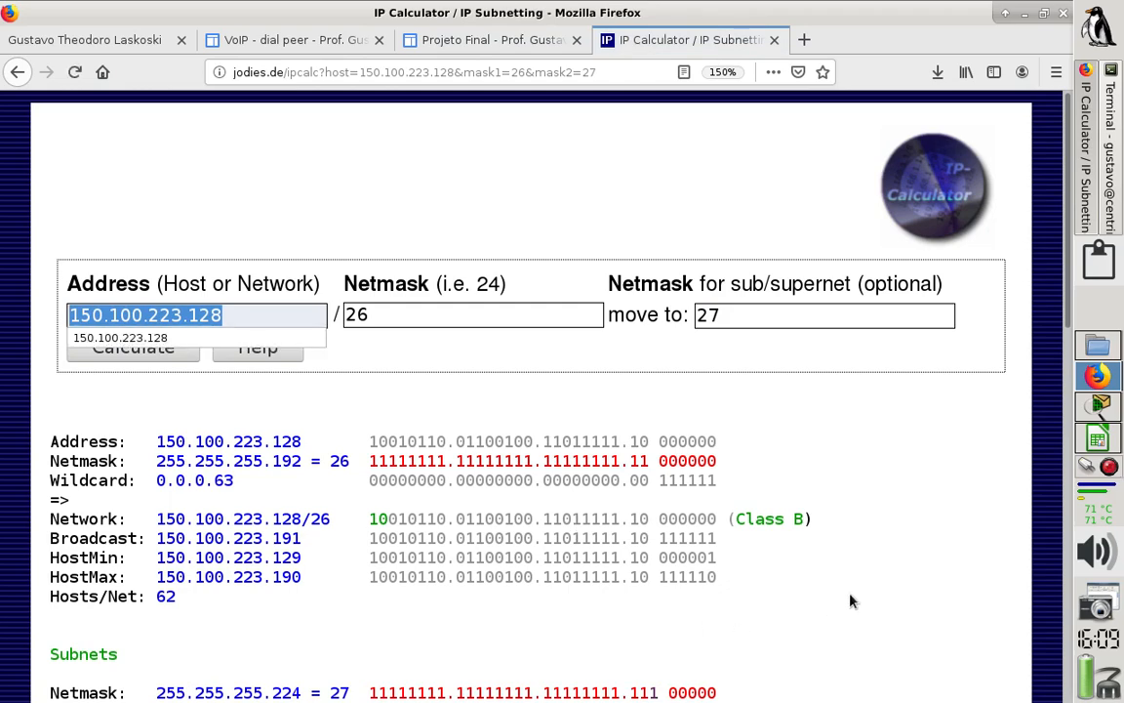
left_click(850, 600)
left_click(850, 600)
key("Down")
key("Down")
key("Down")
key("Down")
key("Down")
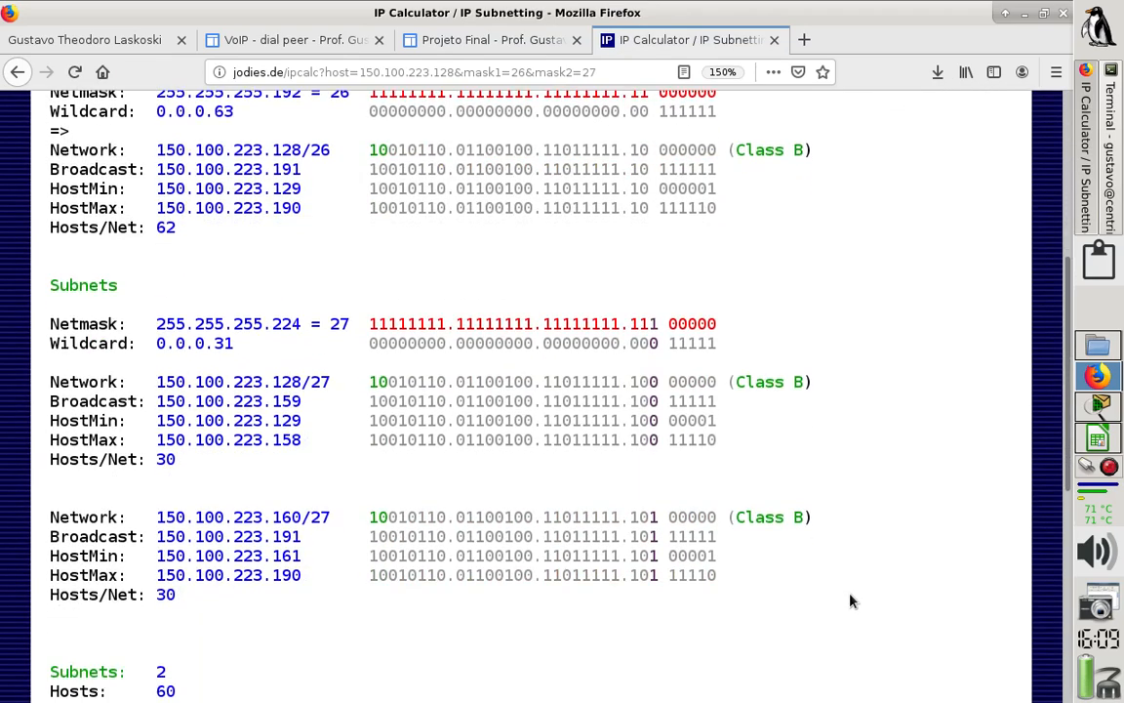
key("Down")
key("Down")
key("Up")
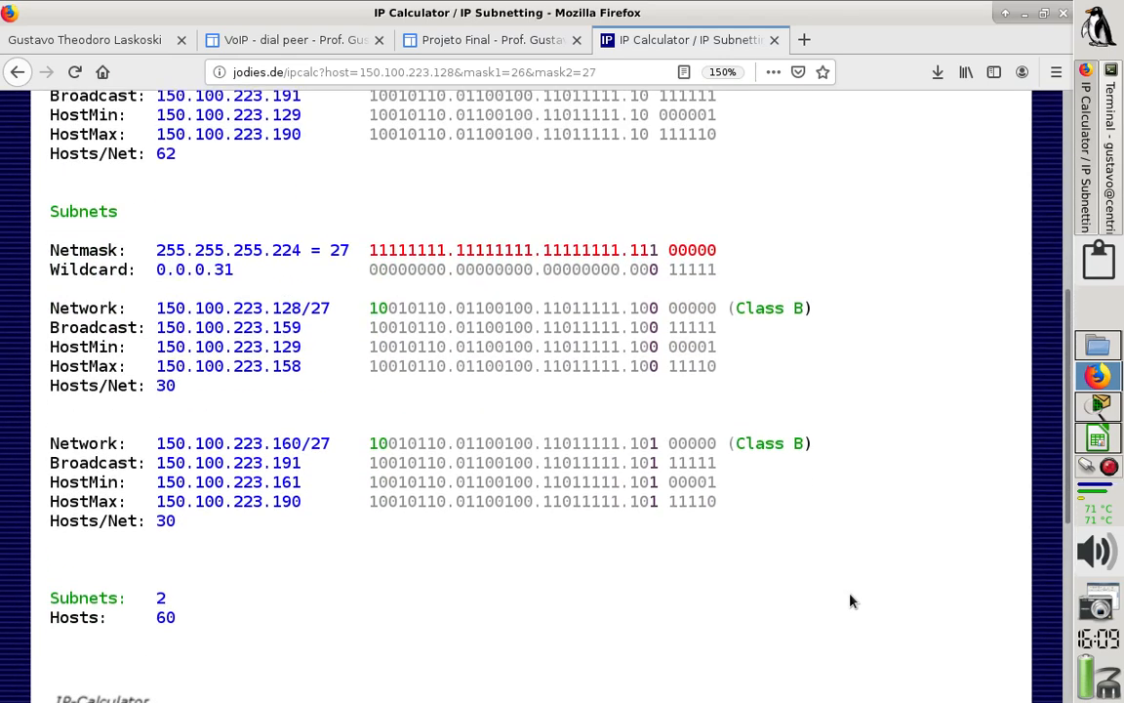
key("Up")
key("Up")
key("Up")
key("Up")
key("Up")
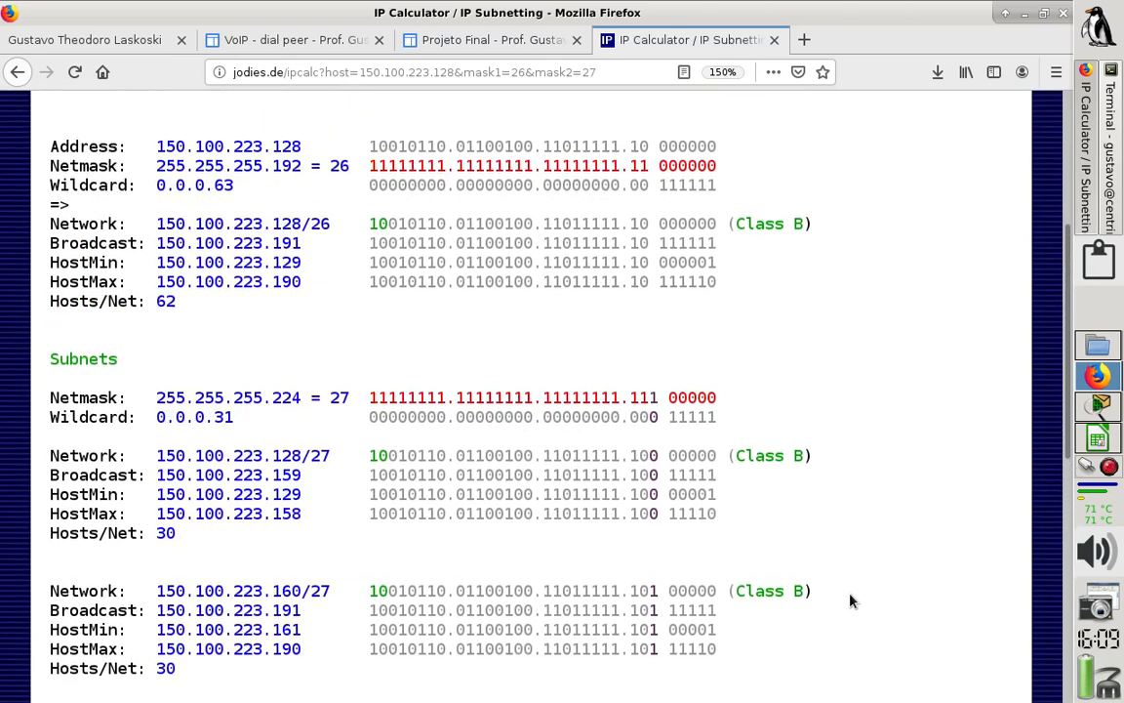
key("Up")
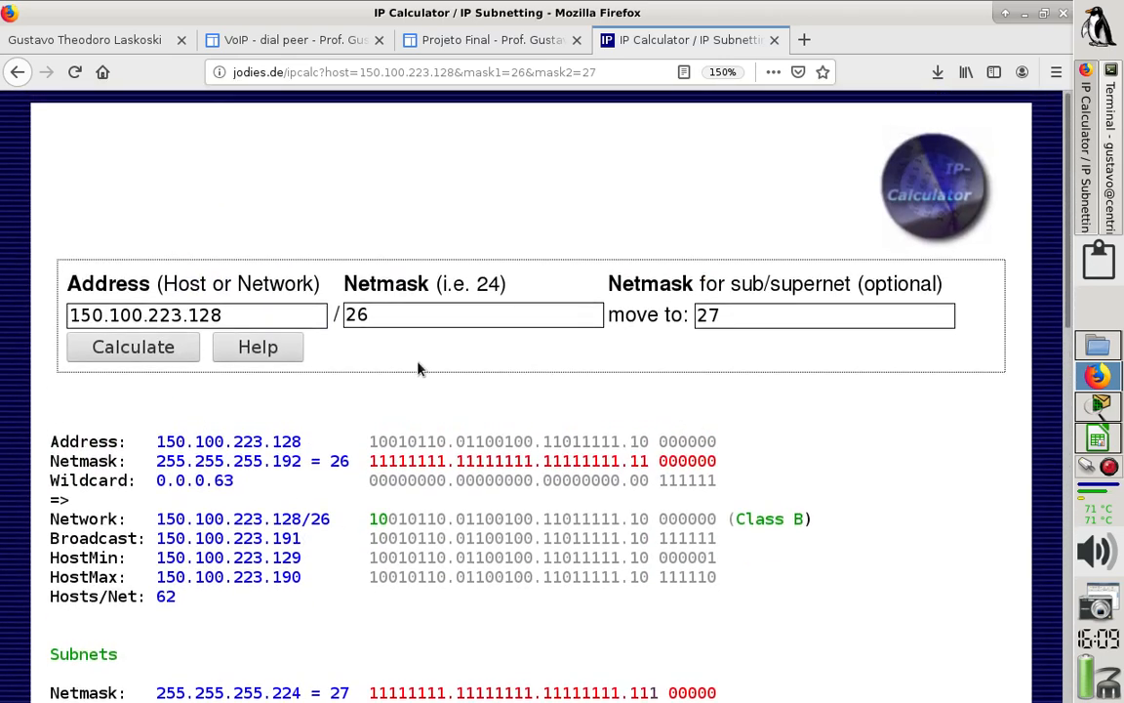
- Change the sub/supernet netmask to 28, recalculate 150.100.223.128/26 and view the resulting subnets
left_click(751, 318)
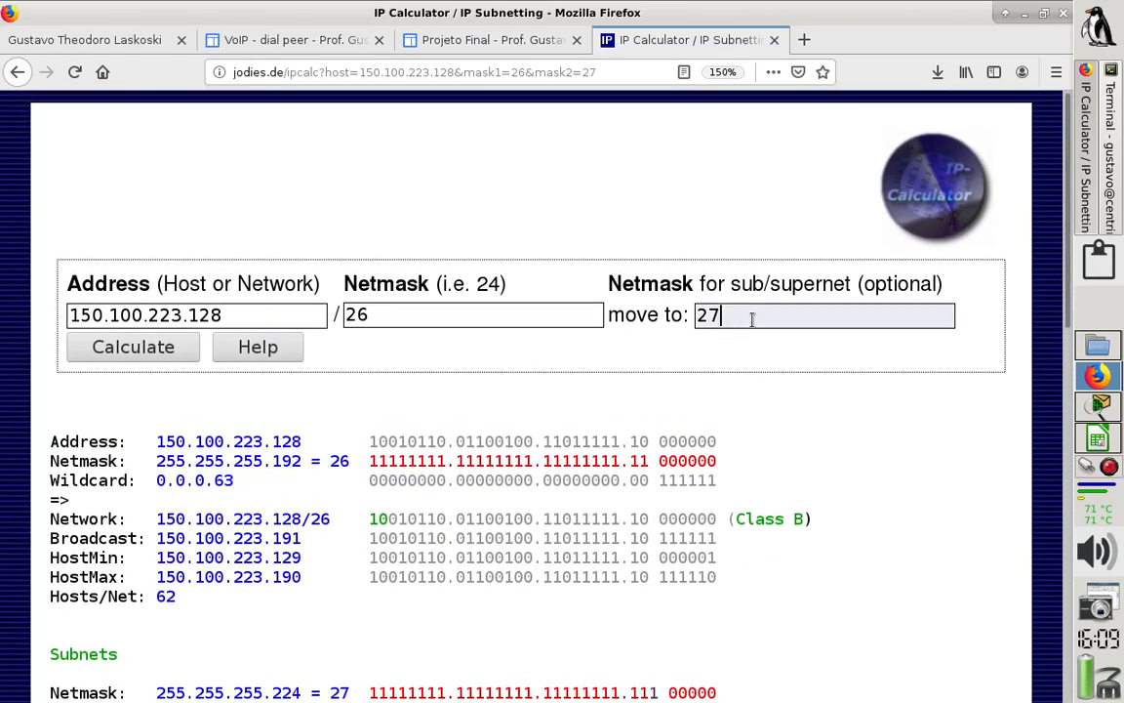
key("BackSpace")
type("8")
left_click(168, 357)
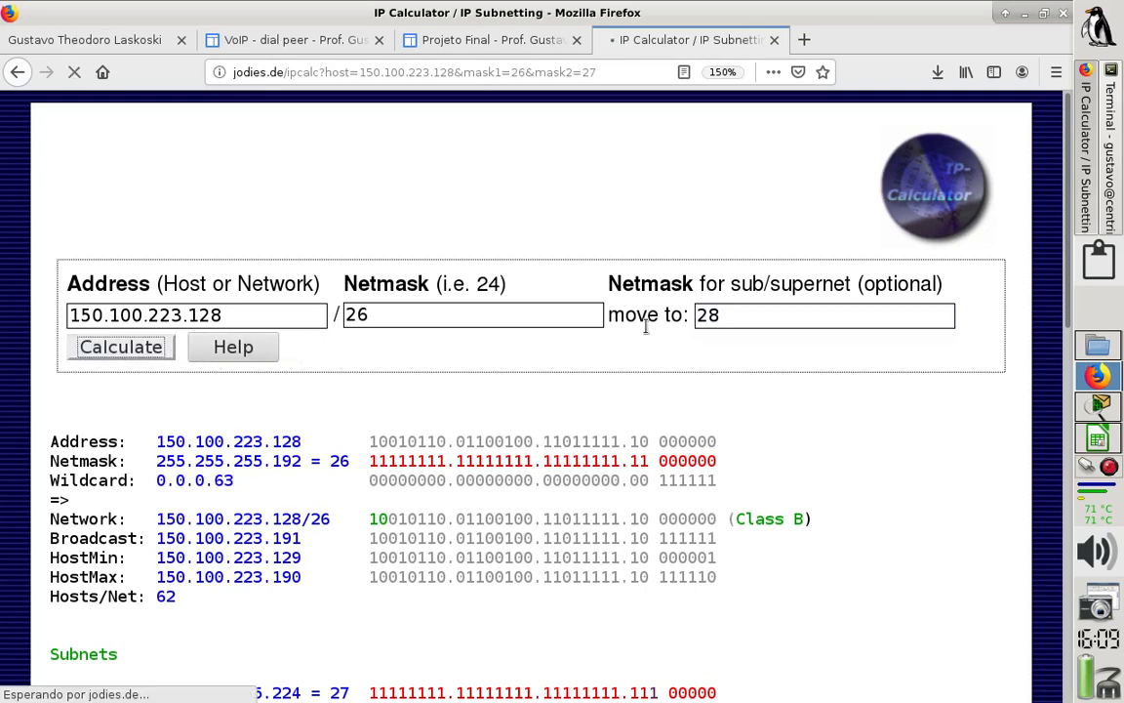
left_click(937, 420)
scroll(937, 420, "down", 1)
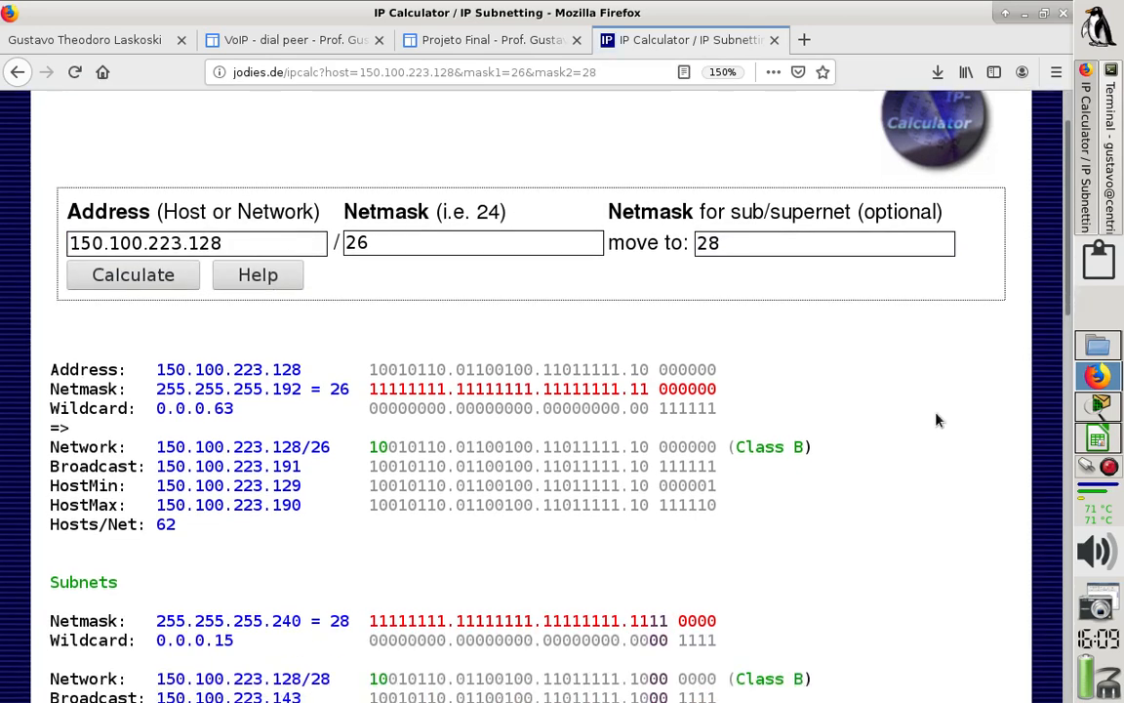
scroll(937, 419, "down", 6)
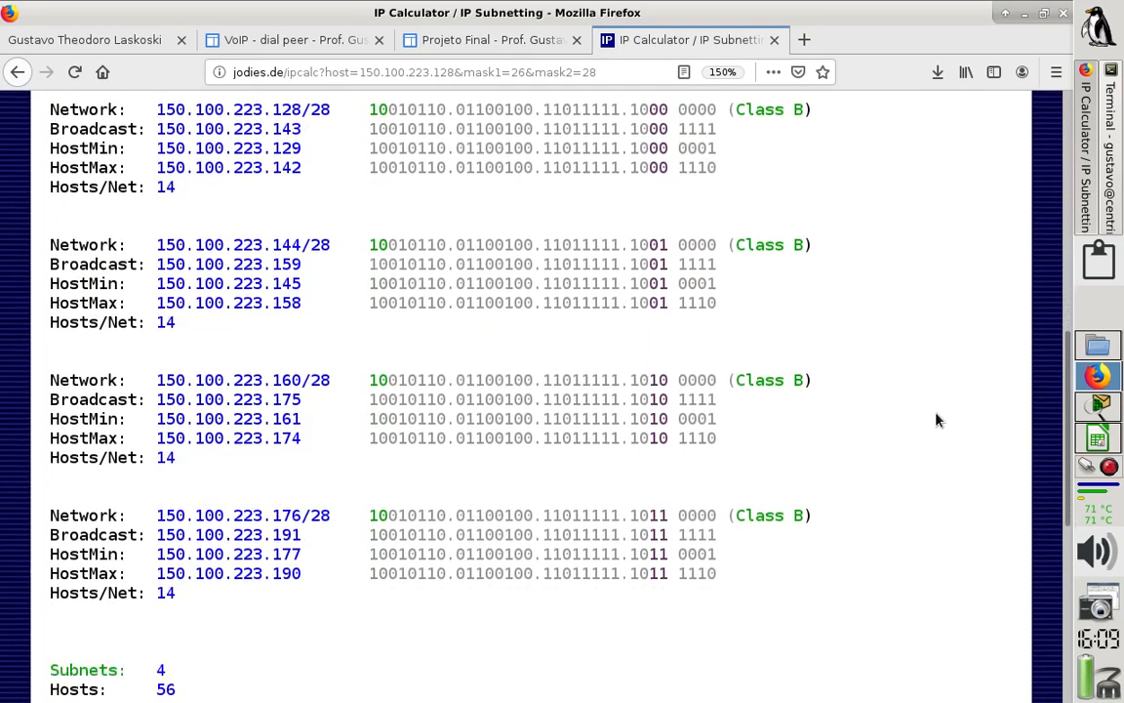
- Examine the host ranges and totals of the calculated /28 subnets of 150.100.223.128/26
scroll(937, 419, "down", 2)
scroll(937, 420, "up", 3)
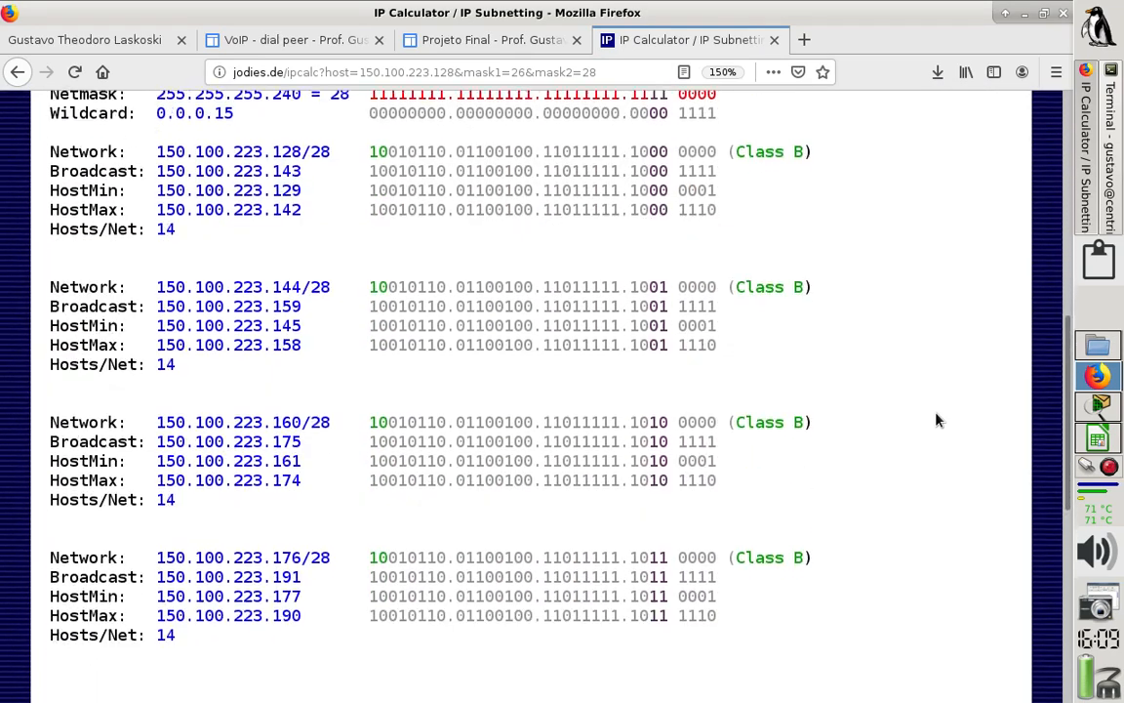
scroll(937, 420, "up", 1)
scroll(937, 419, "down", 1)
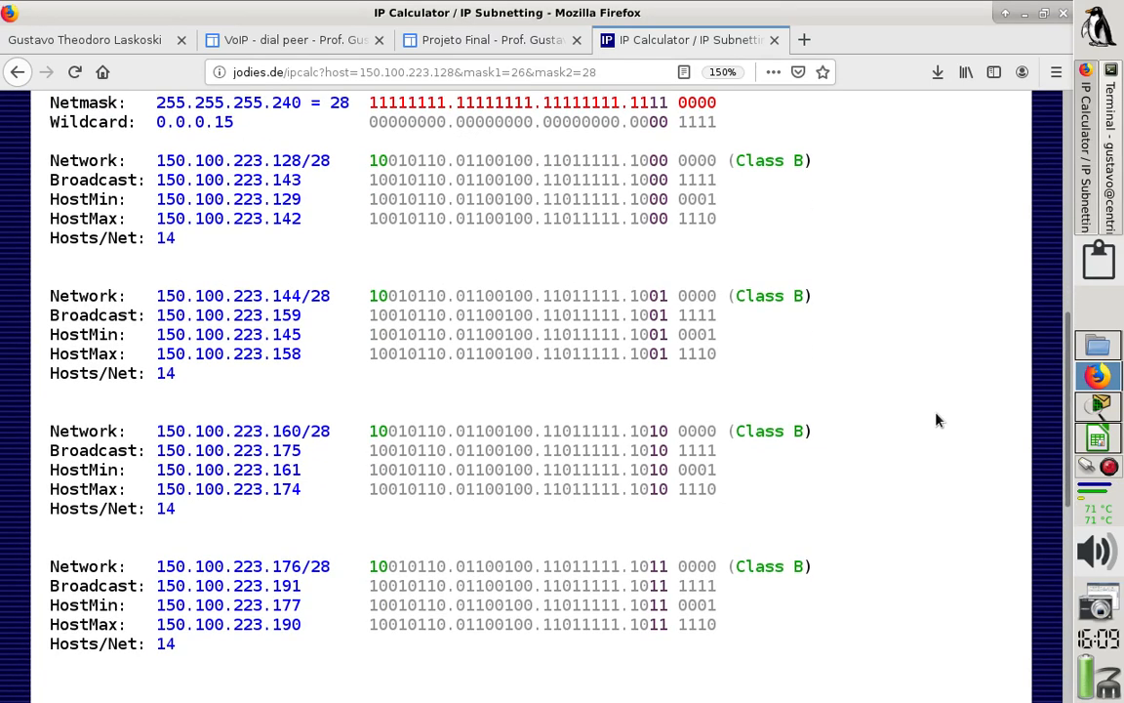
scroll(937, 420, "up", 5)
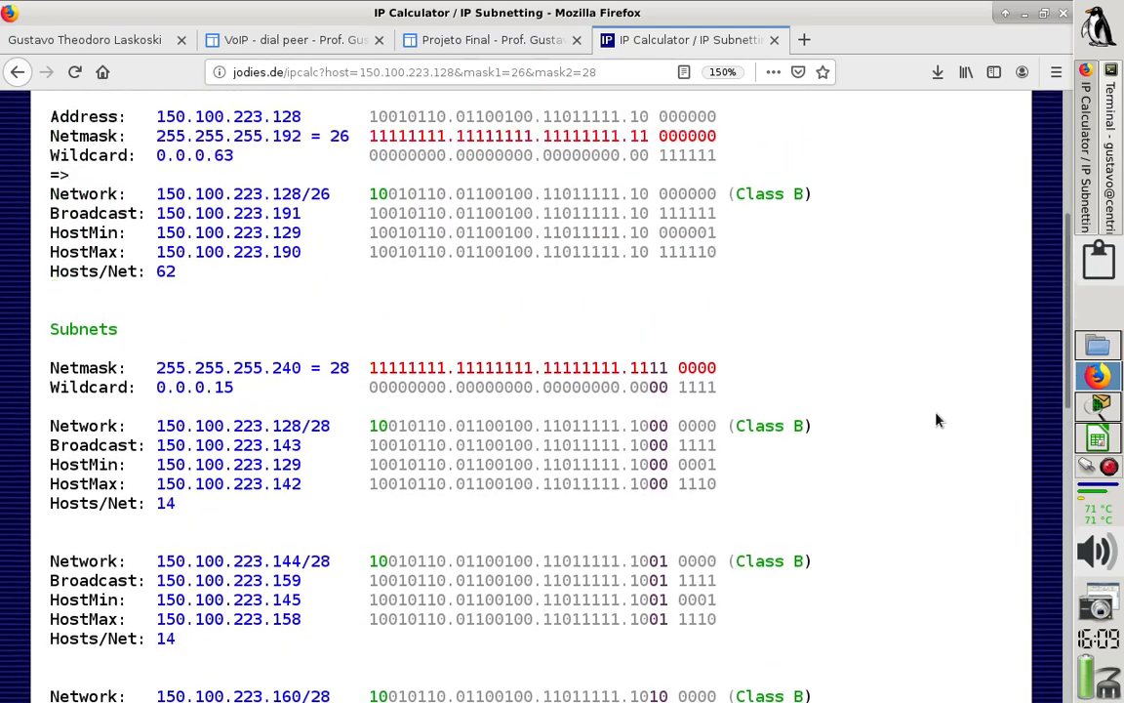
- Change the sub/supernet netmask to 29, recalculate 150.100.223.128/26 and view the resulting subnets with their totals
left_click(757, 317)
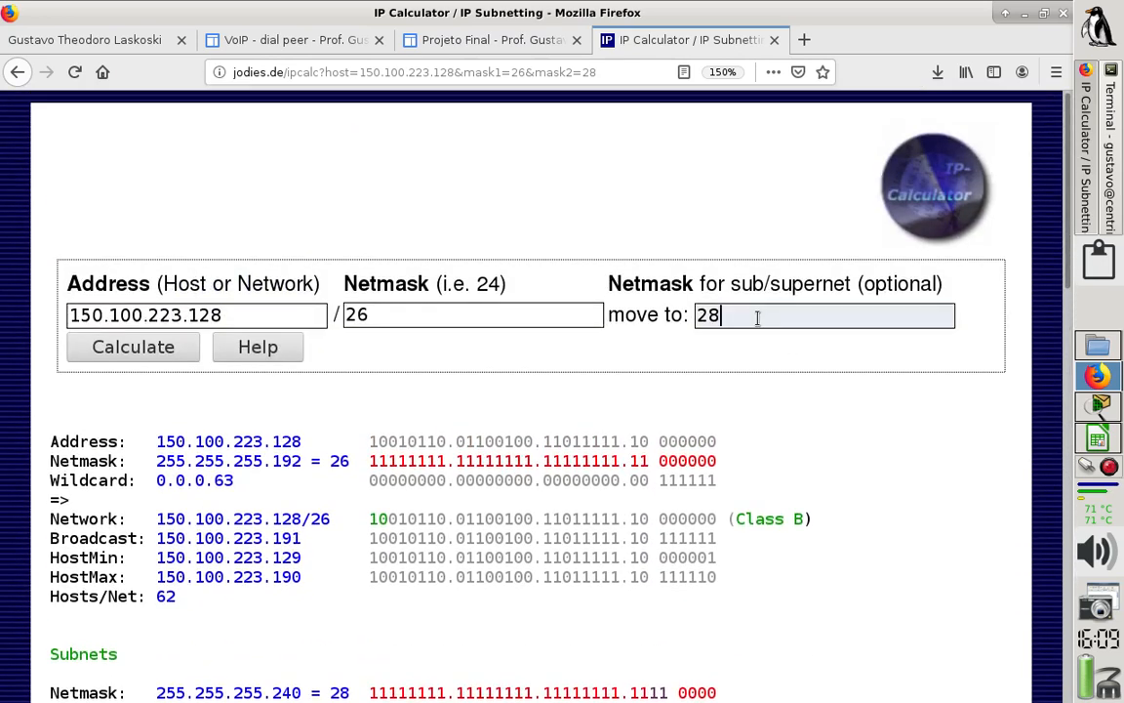
key("BackSpace")
type("9")
left_click(630, 382)
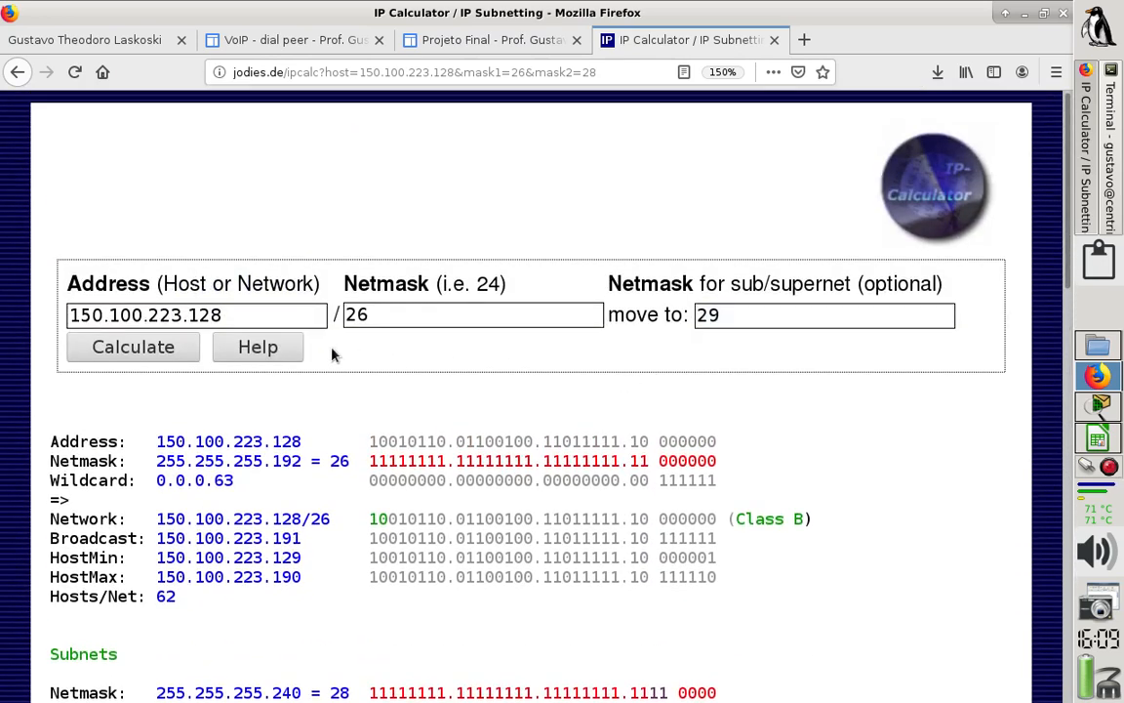
left_click(185, 353)
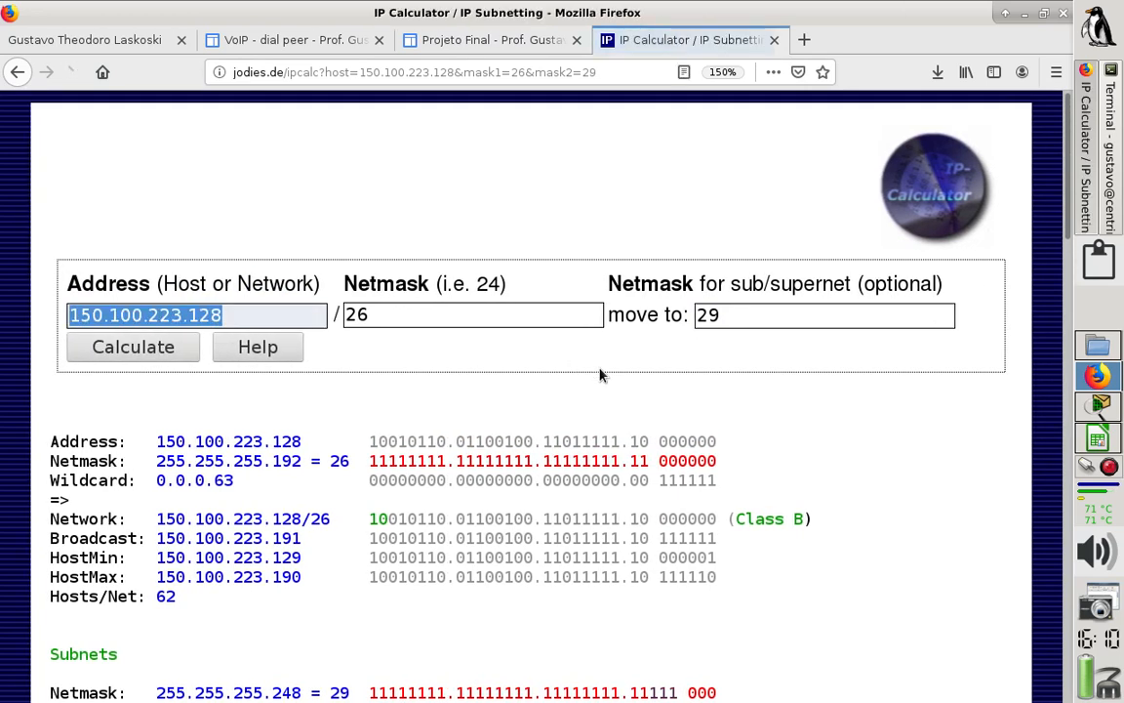
scroll(599, 398, "down", 3)
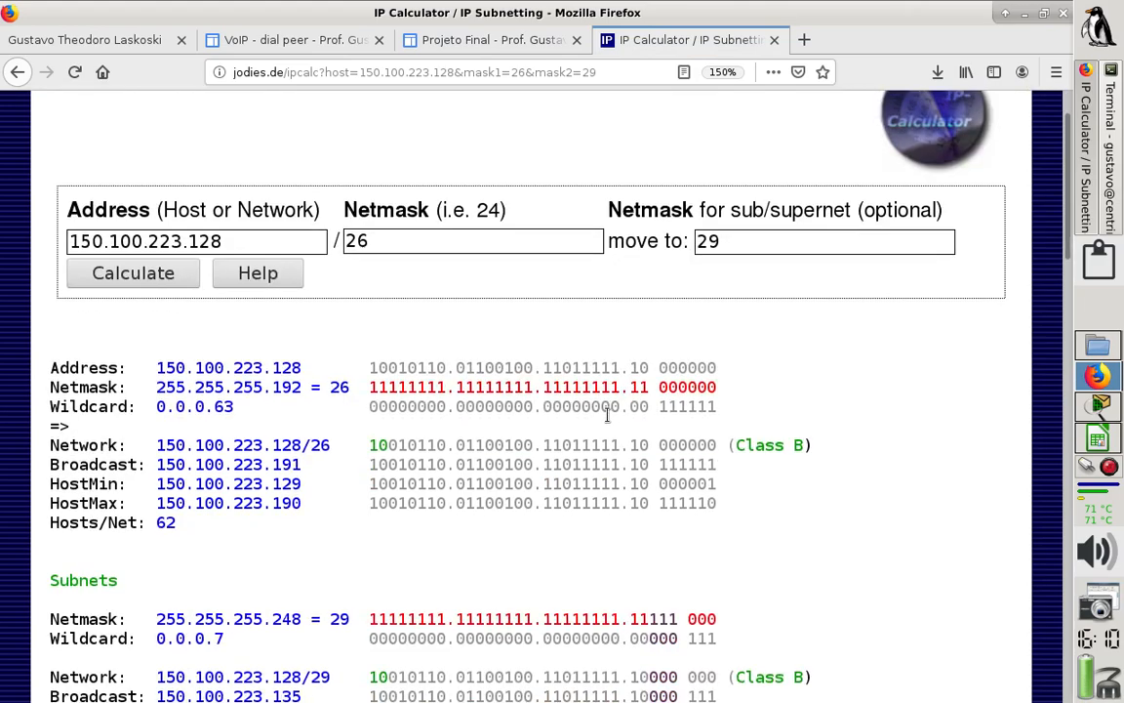
scroll(607, 415, "down", 8)
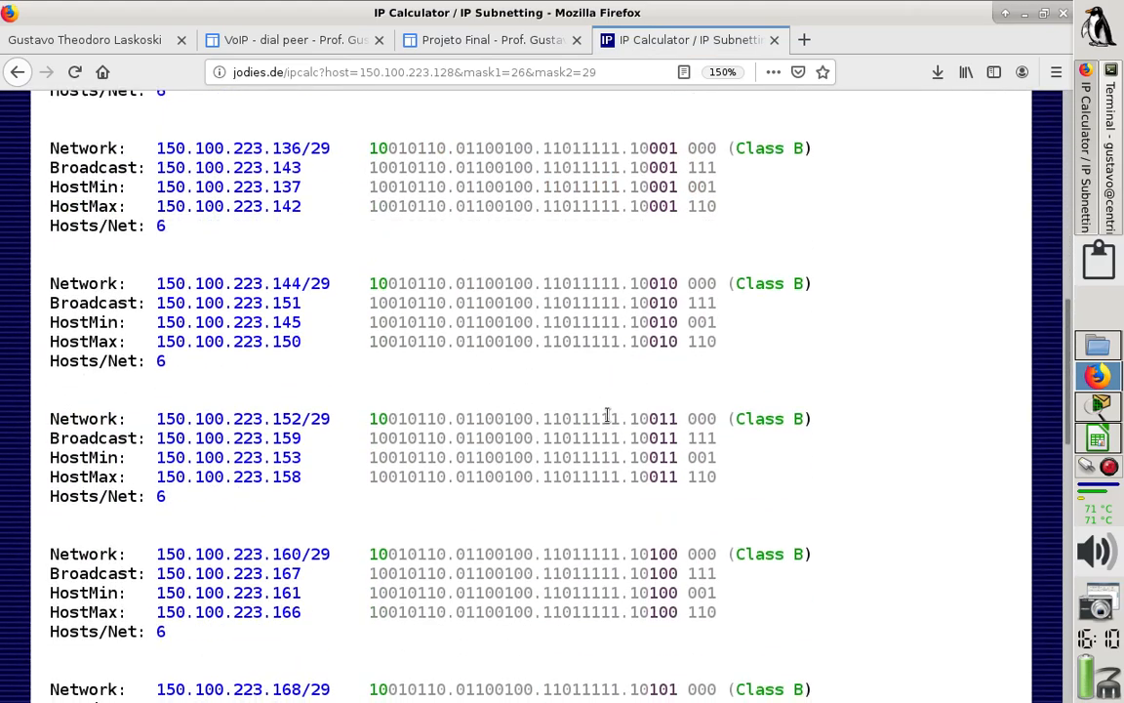
scroll(607, 422, "down", 6)
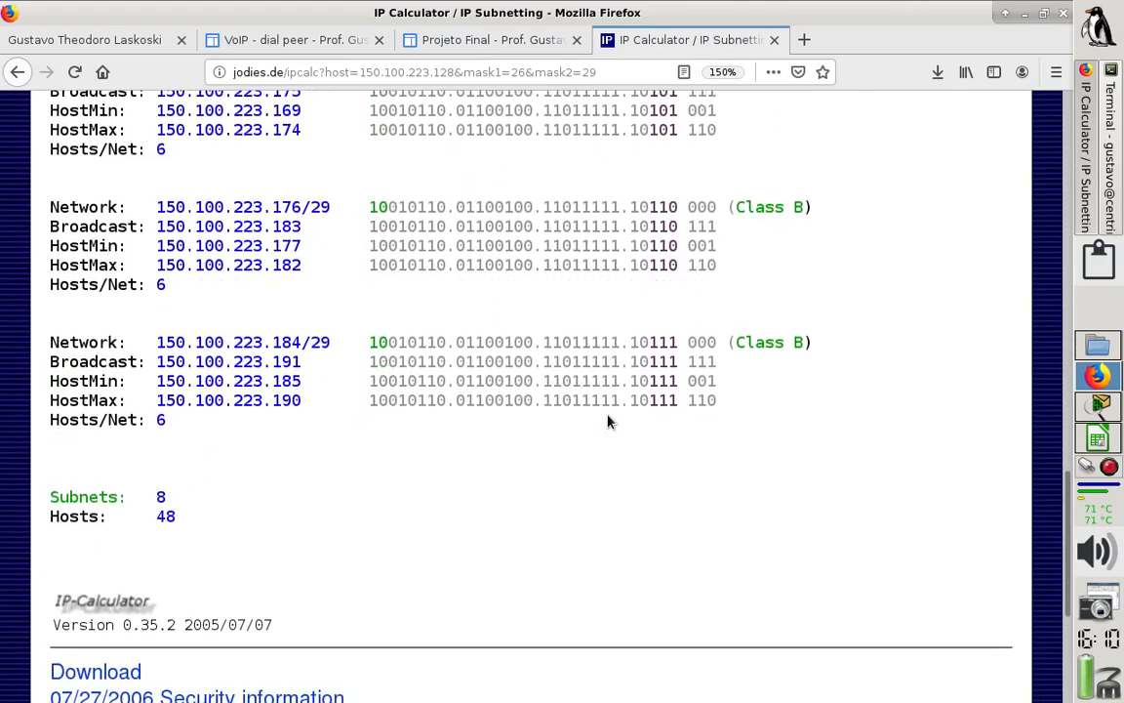
scroll(607, 421, "up", 2)
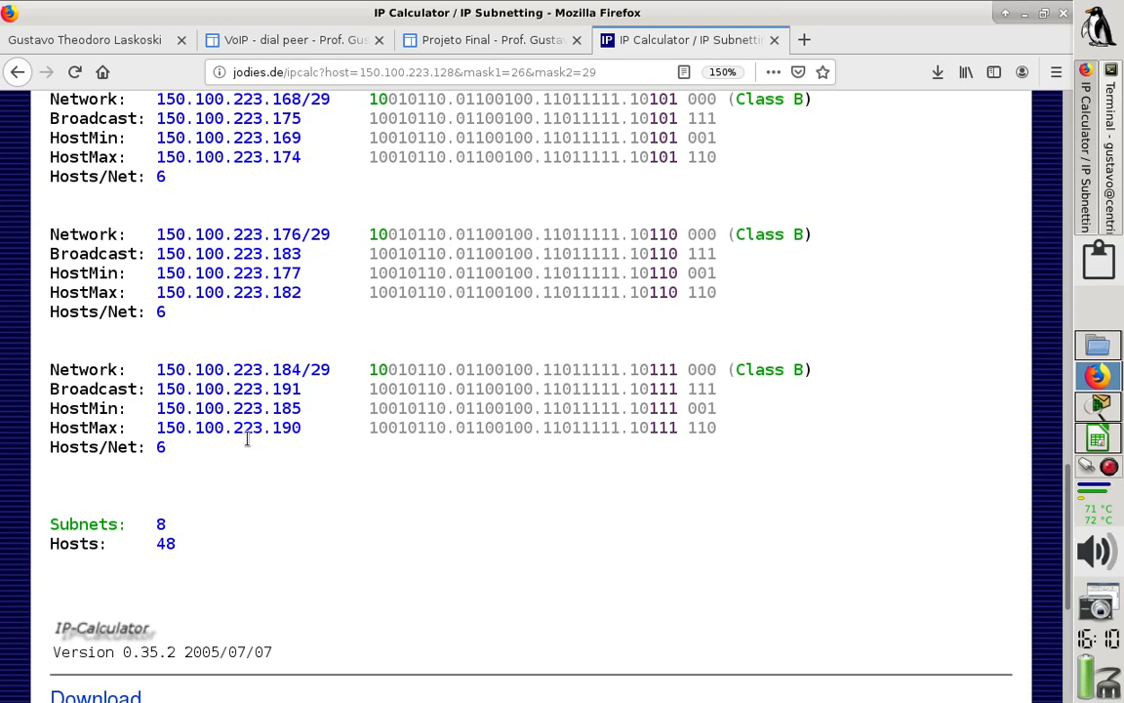
- Compare the ISP router topology in Packet Tracer with the ISP 01 block in the LibreOffice Calc spreadsheet
left_click(1091, 408)
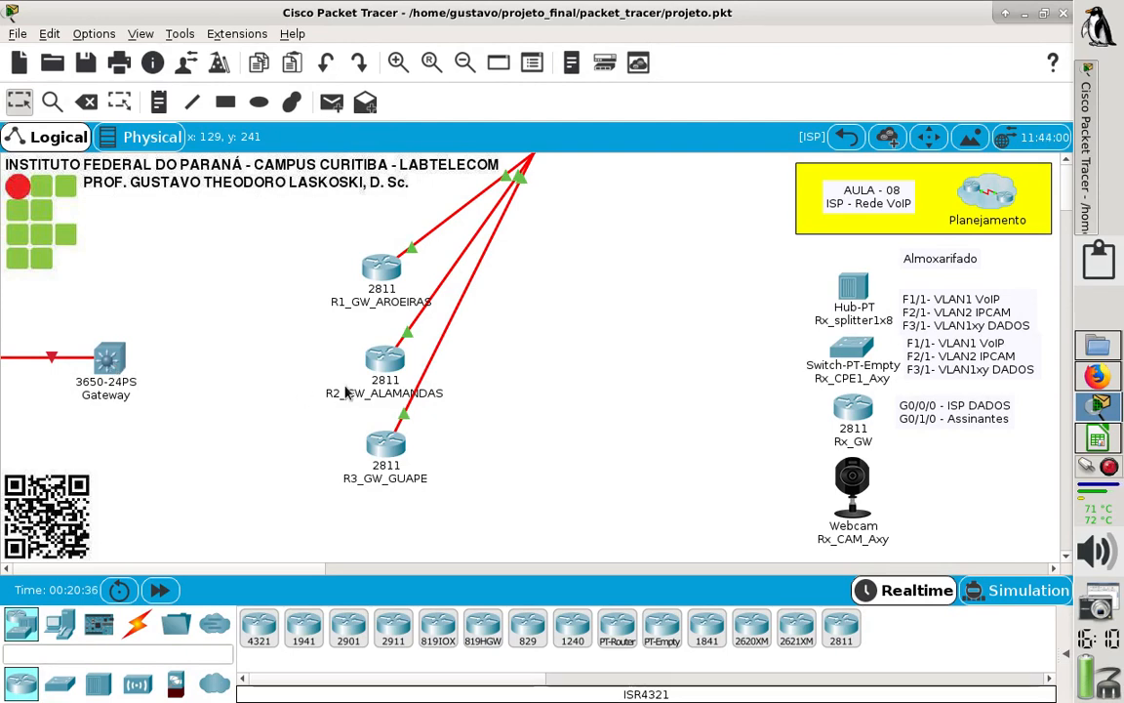
left_click(1097, 439)
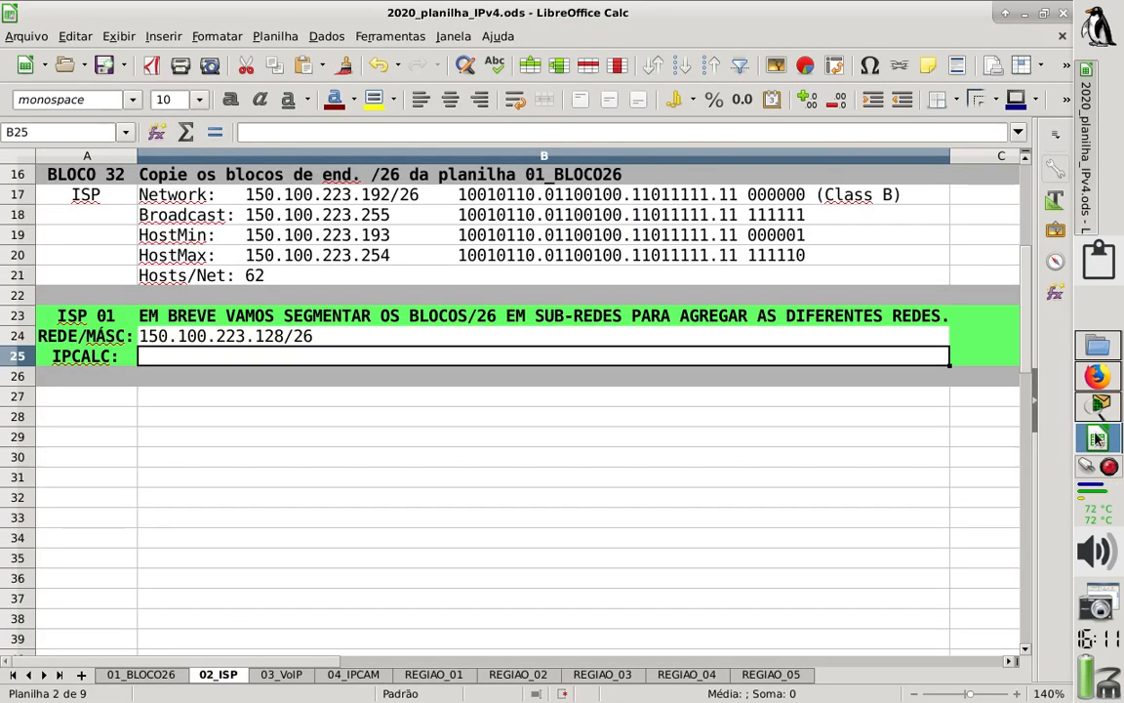
left_click(1098, 408)
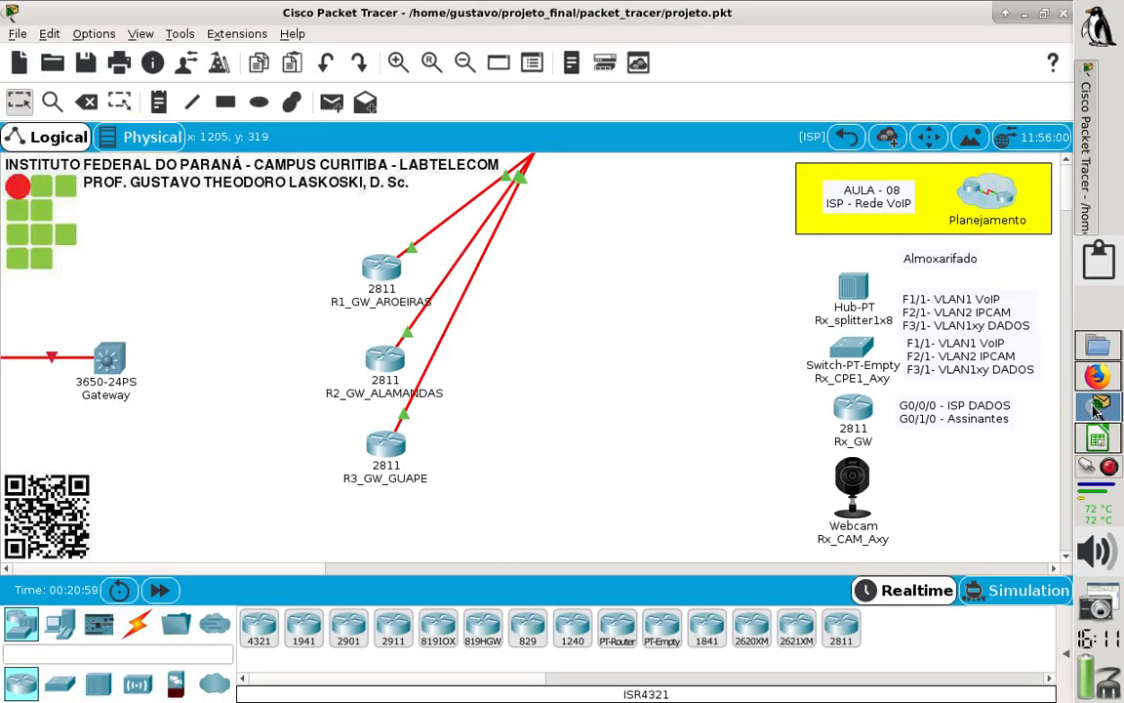
- Switch back to the IP Calculator in Firefox, set the sub/supernet netmask to 28 and recalculate the subnets of 150.100.223.128/26
left_click(1111, 380)
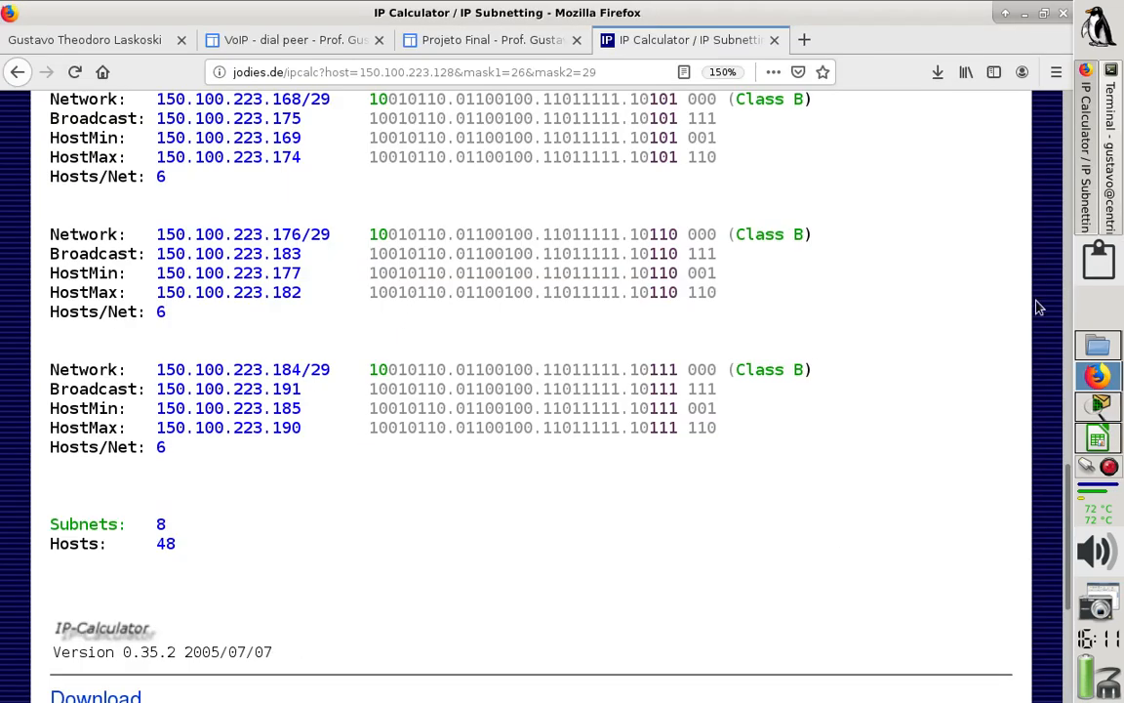
scroll(1068, 456, "up", 2)
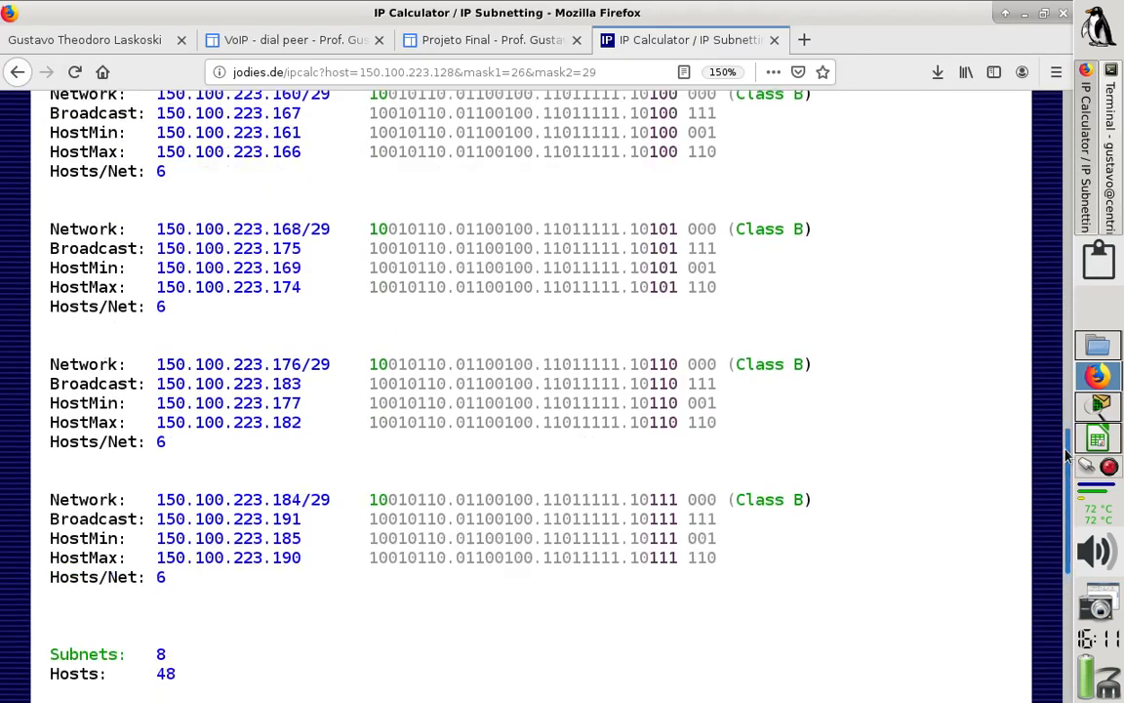
left_click_drag(1066, 455, 814, 222)
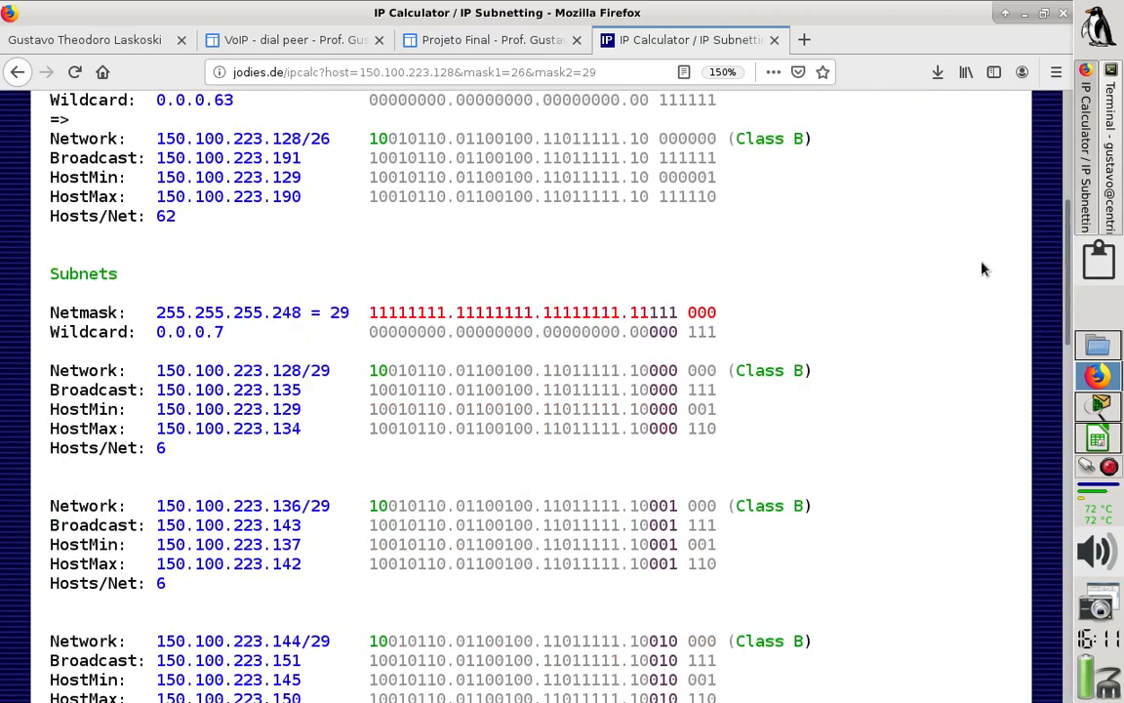
left_click_drag(1069, 249, 1070, 82)
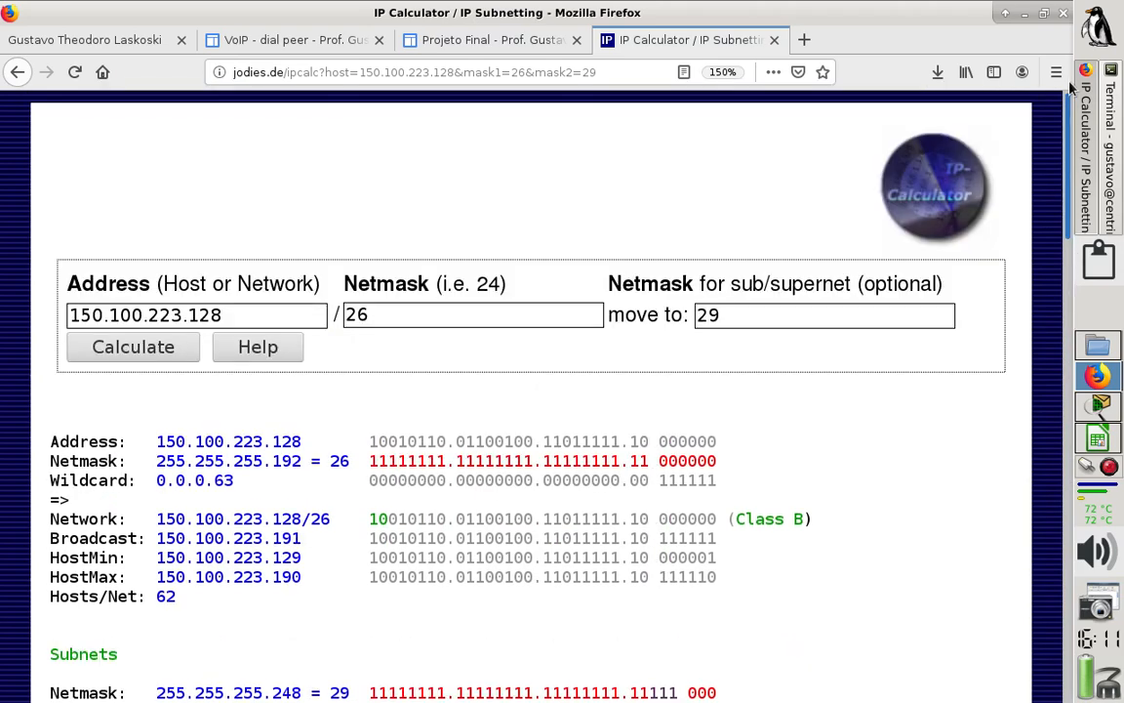
left_click(752, 317)
key("BackSpace")
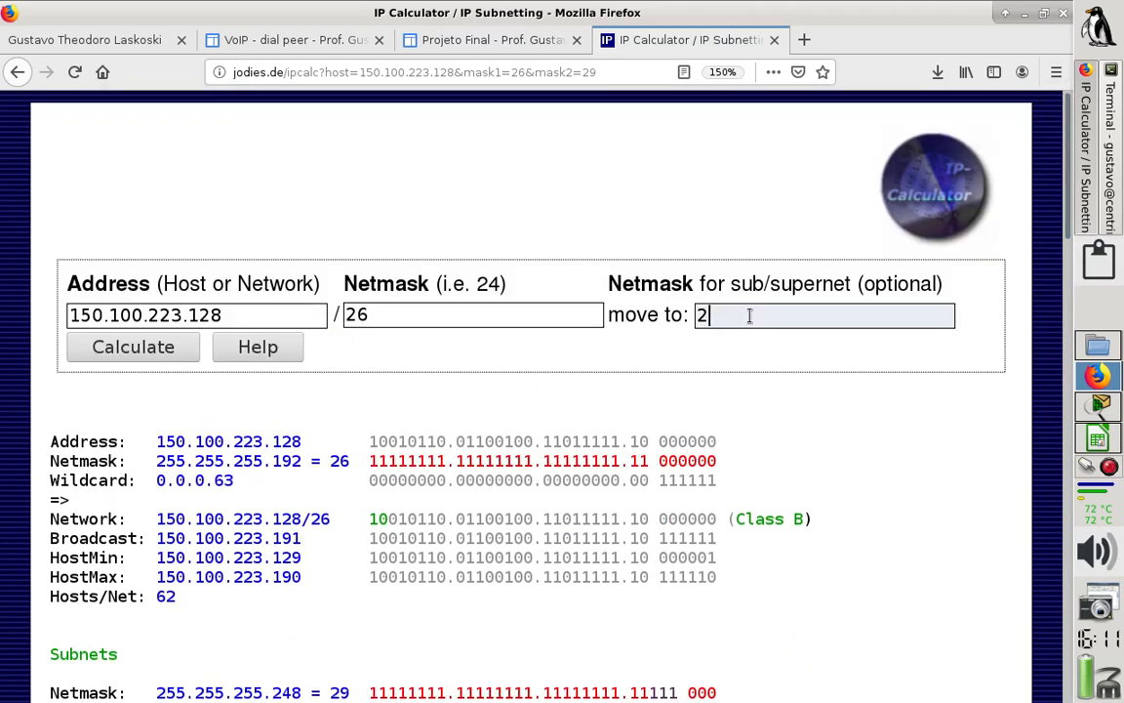
type("8")
left_click(144, 357)
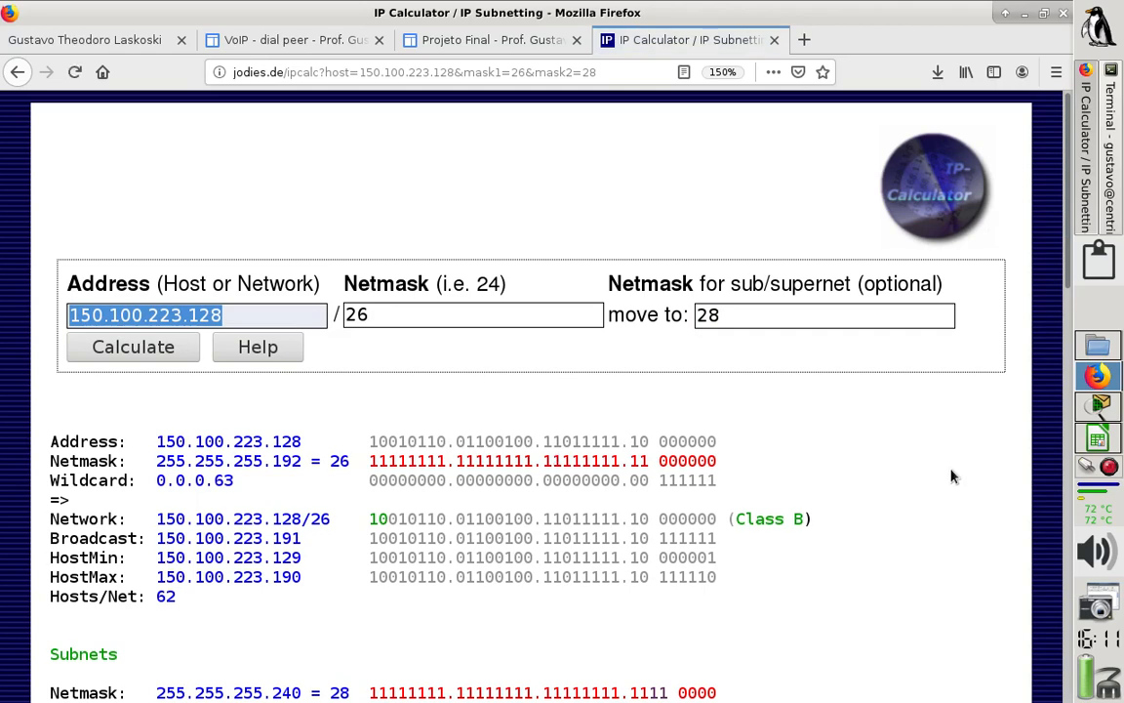
scroll(952, 476, "down", 5)
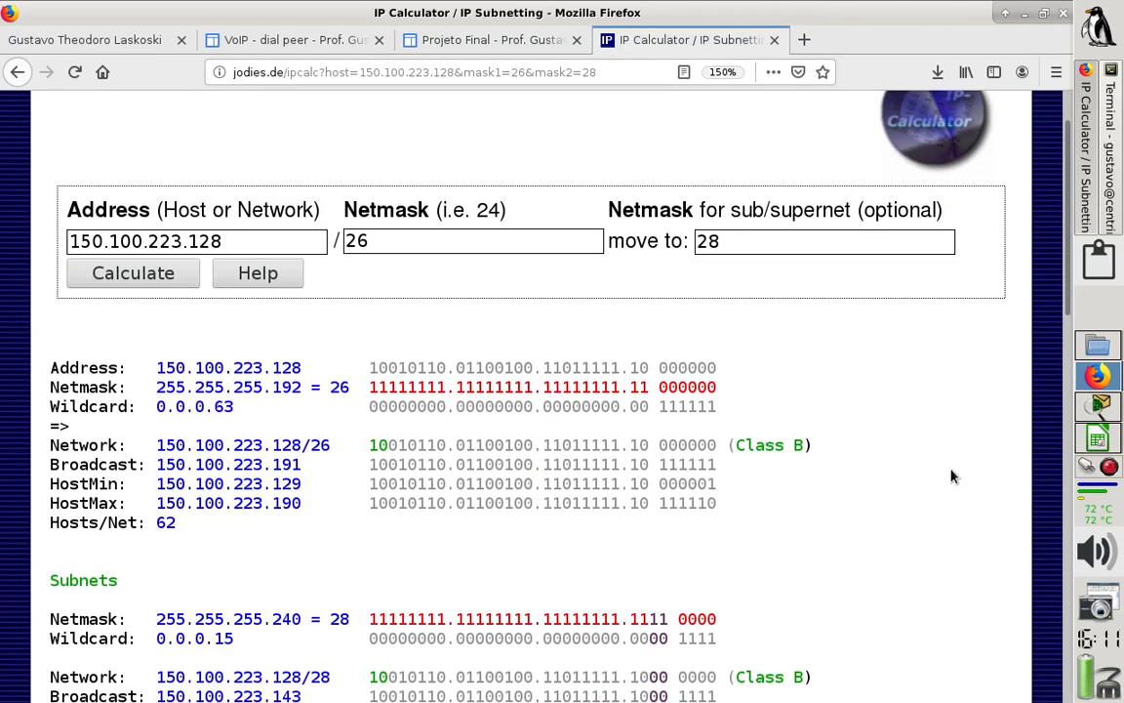
scroll(952, 476, "down", 5)
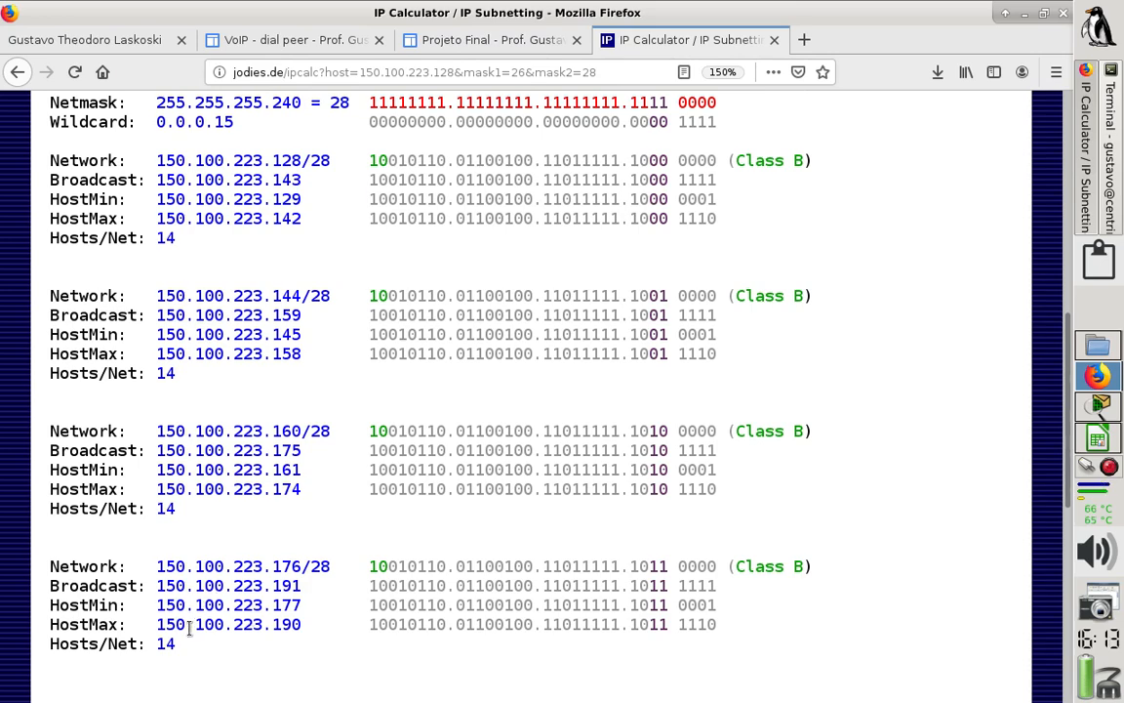
- Copy the /28 subnet results from the subnets' Netmask line through the Hosts/Net line of 150.100.223.176/28
scroll(170, 498, "up", 1)
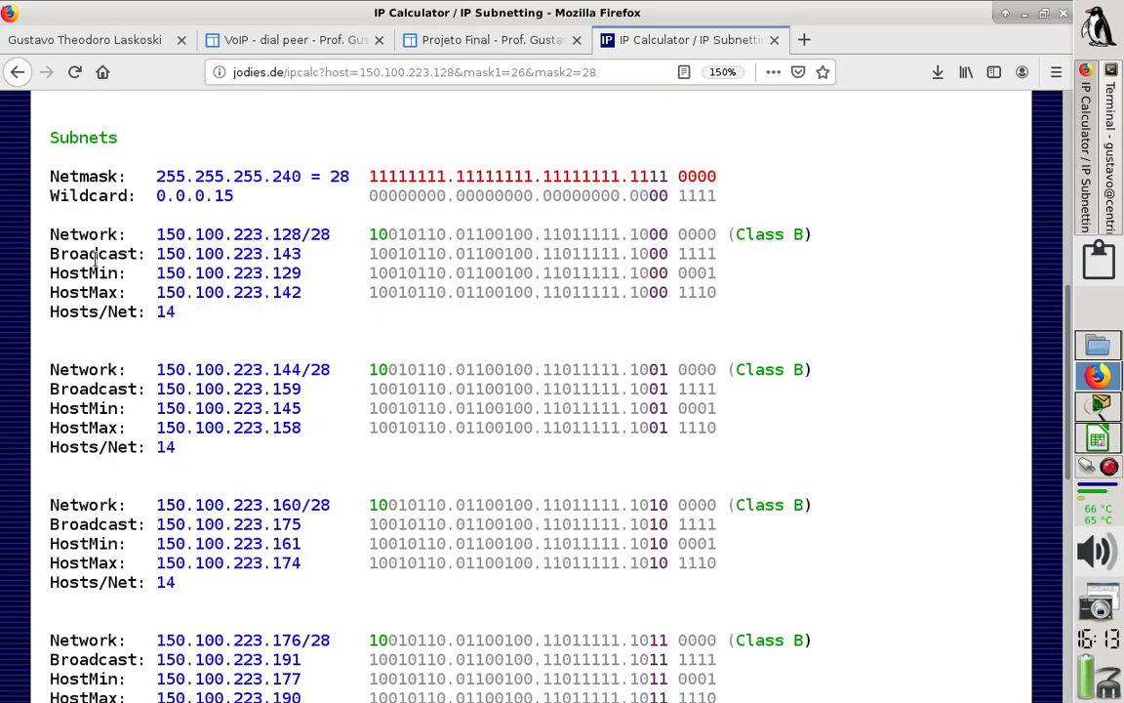
left_click_drag(49, 166, 514, 253)
left_click(85, 180)
left_click_drag(51, 174, 684, 634)
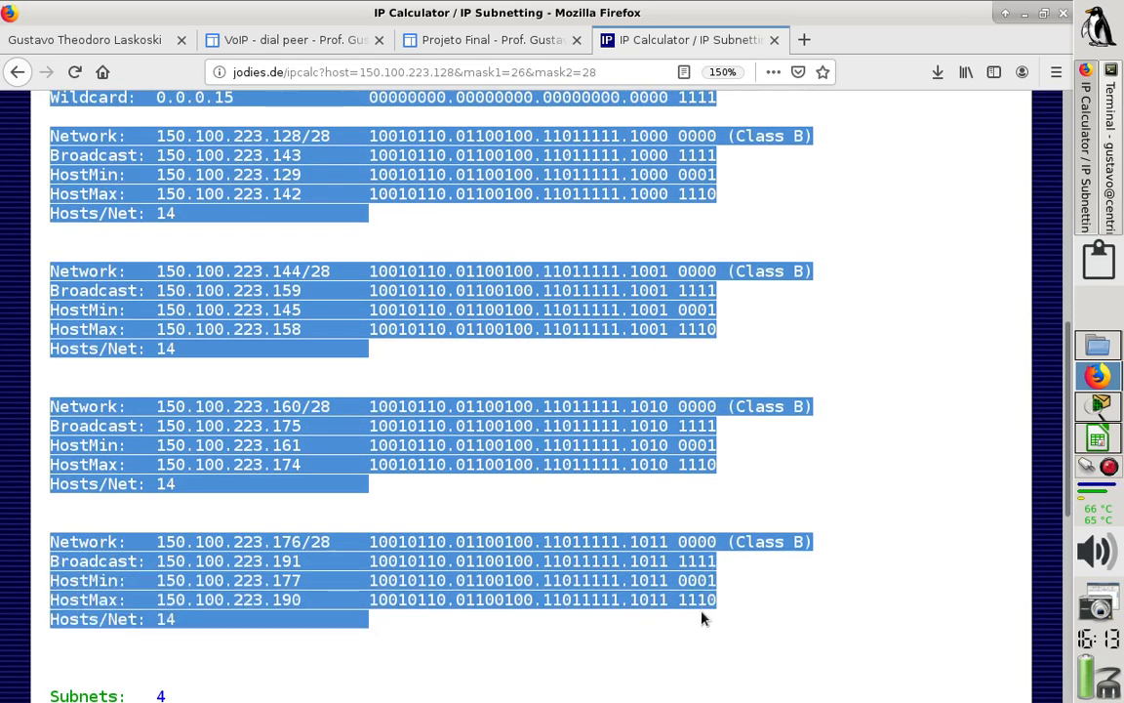
right_click(269, 199)
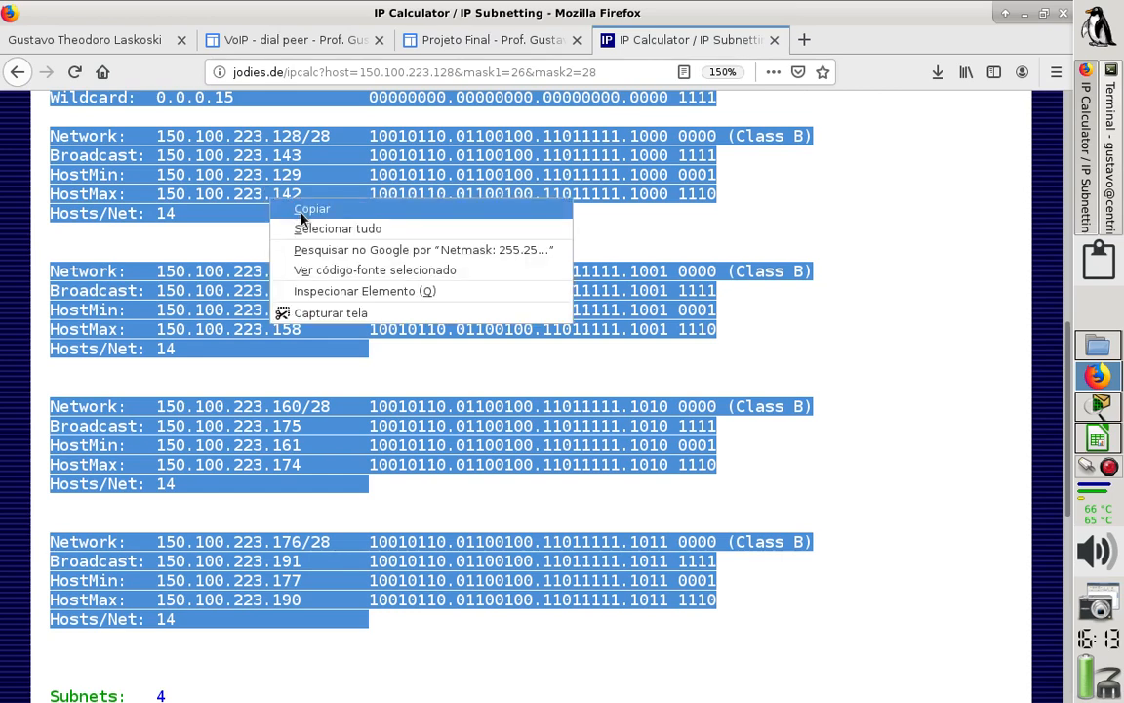
left_click(304, 210)
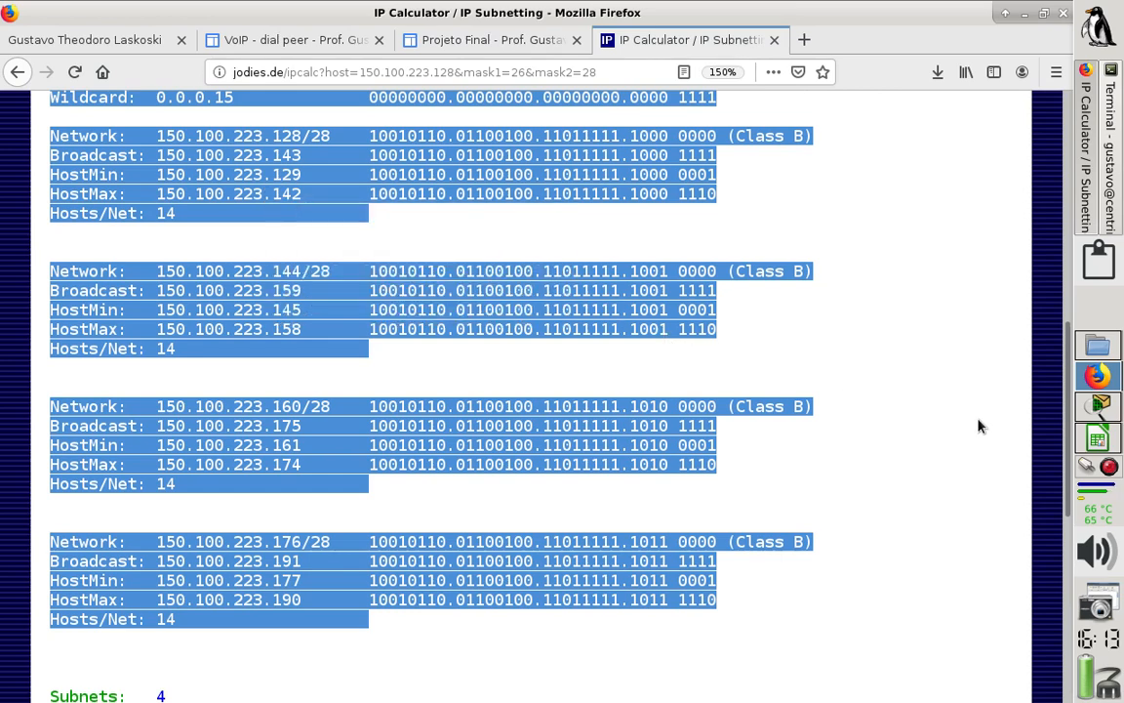
- Switch to the 02_ISP sheet in LibreOffice Calc and select cell B28 below the ISP 01 block
left_click(1091, 444)
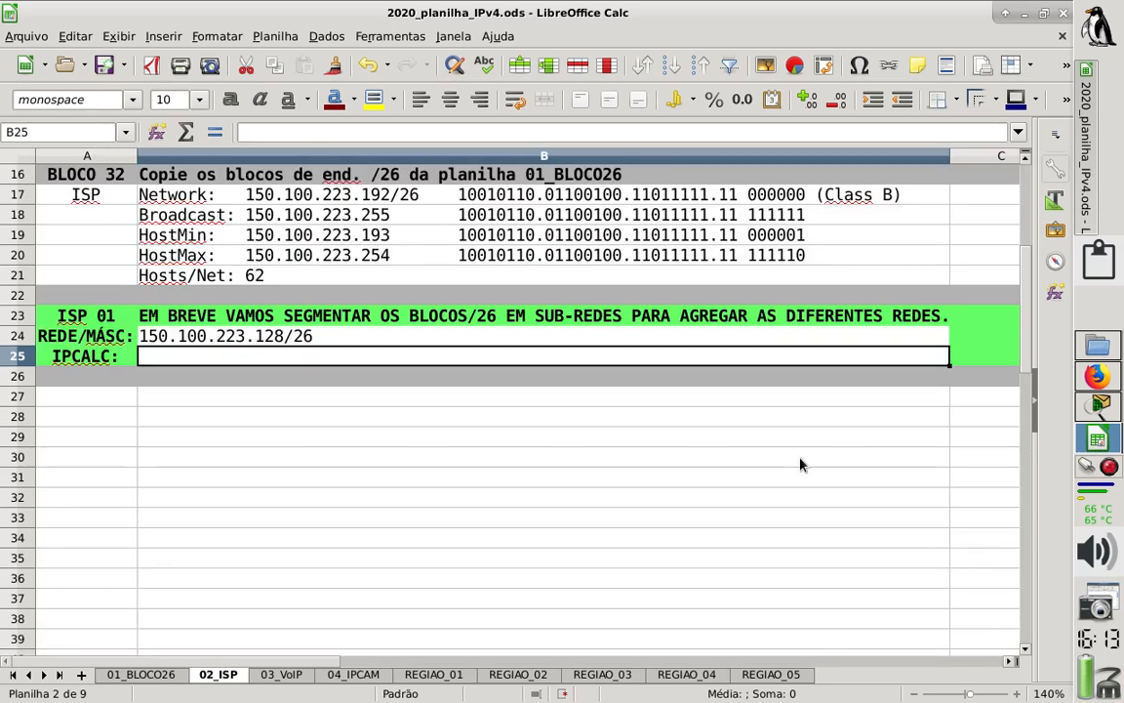
left_click(73, 393)
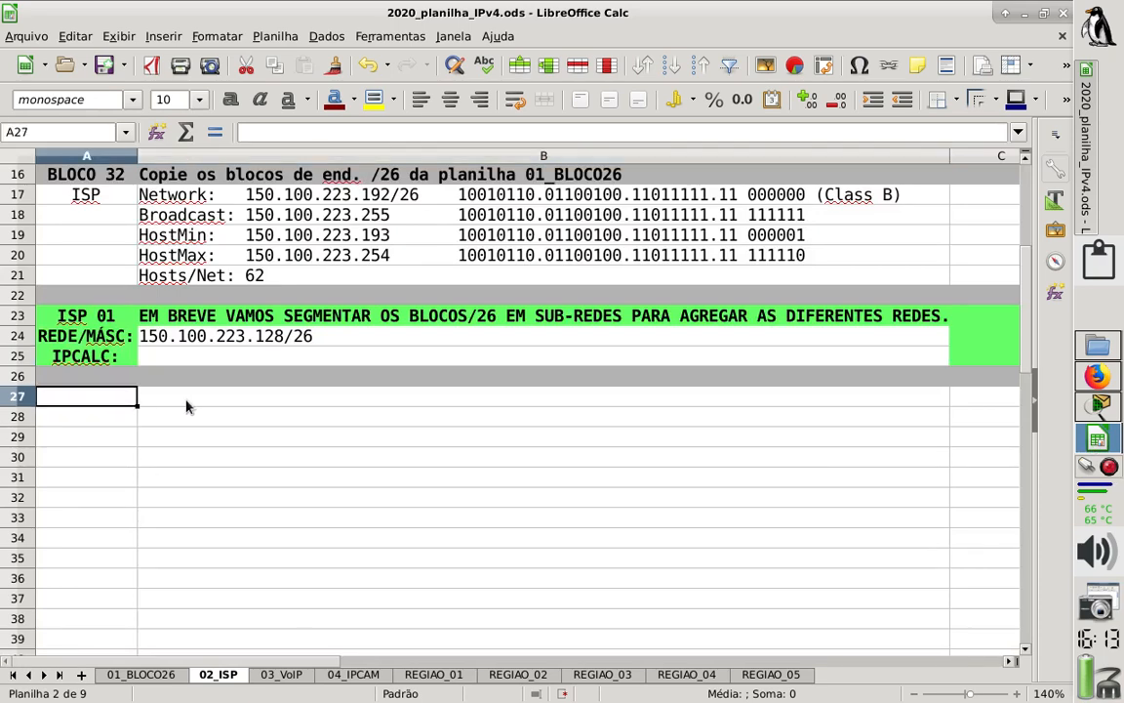
key("Right")
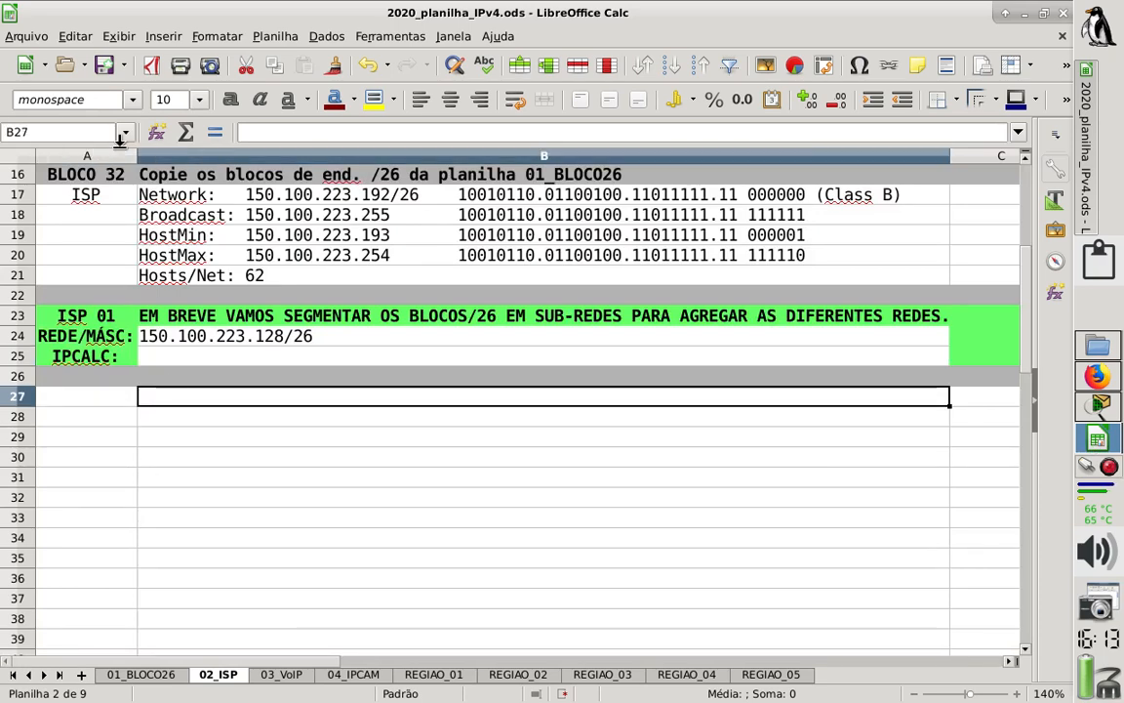
left_click(71, 37)
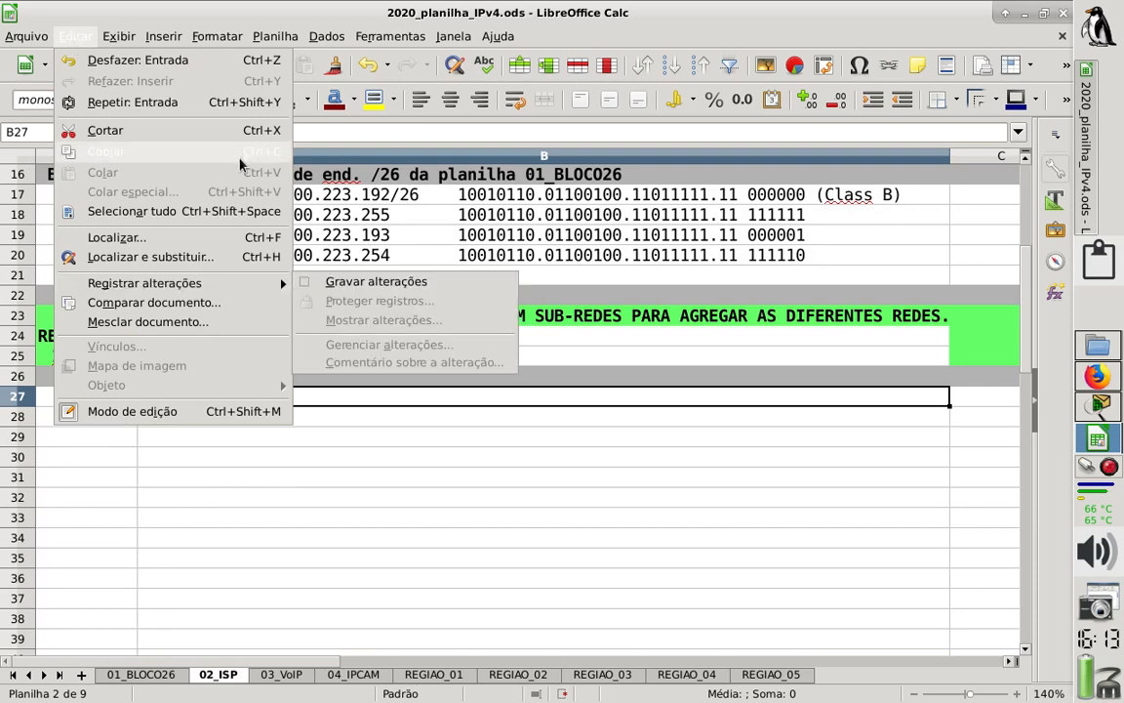
left_click(355, 521)
left_click(193, 422)
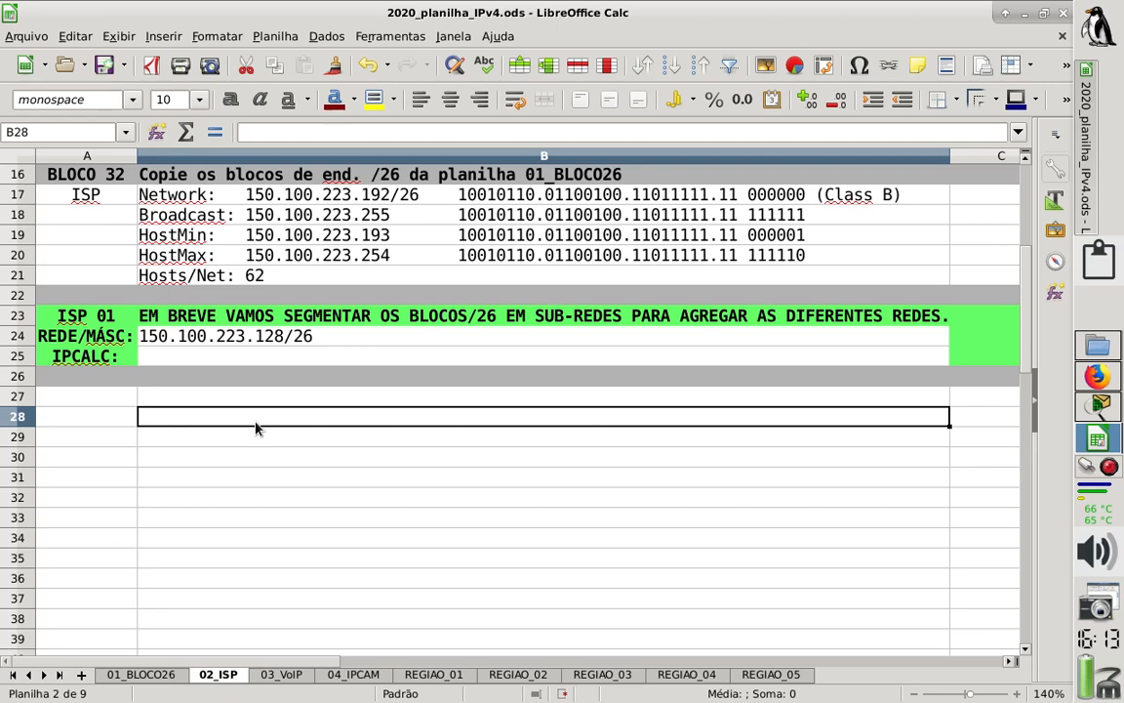
left_click(77, 35)
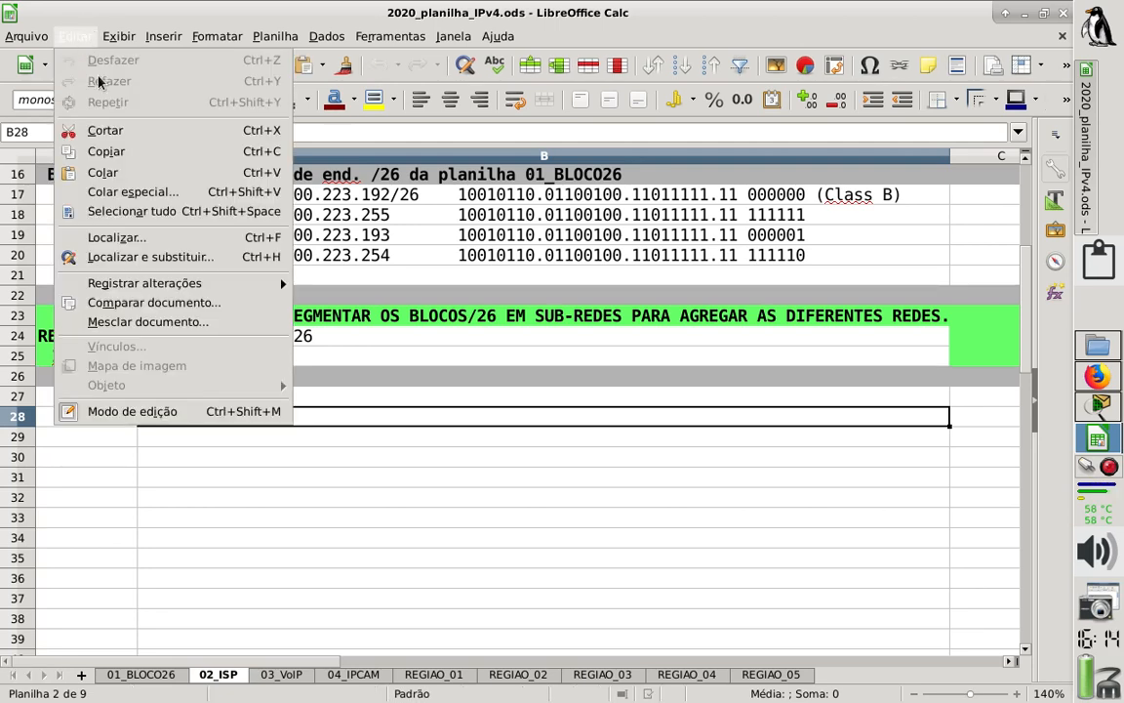
left_click(135, 173)
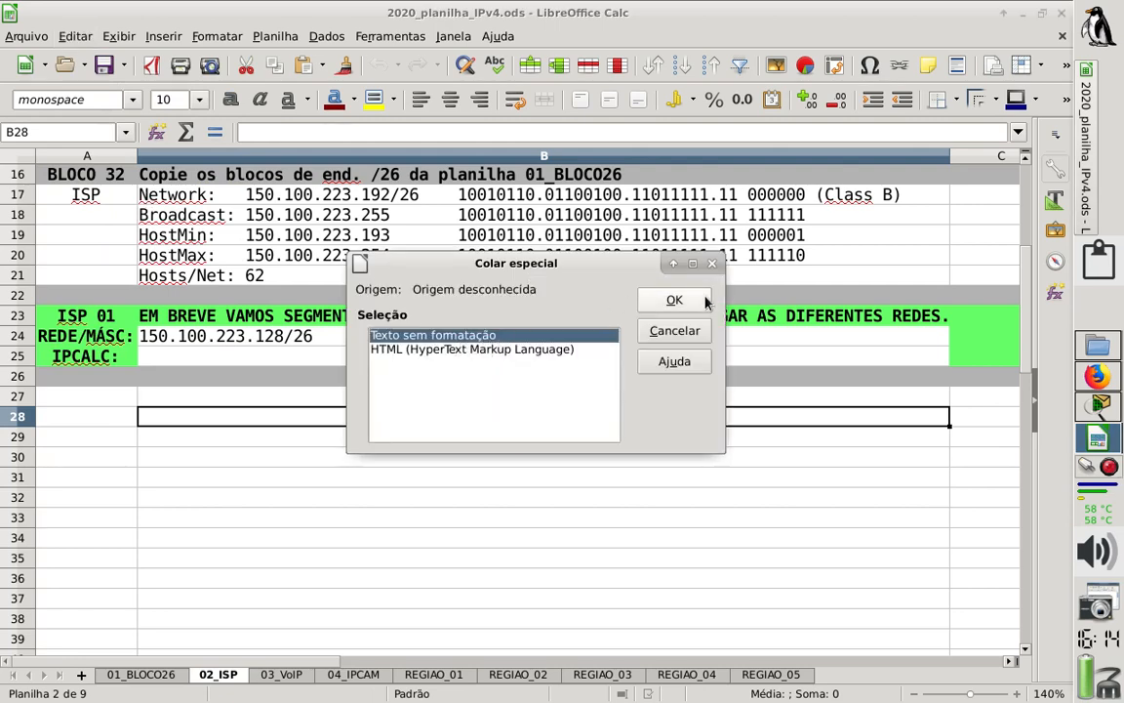
left_click(703, 302)
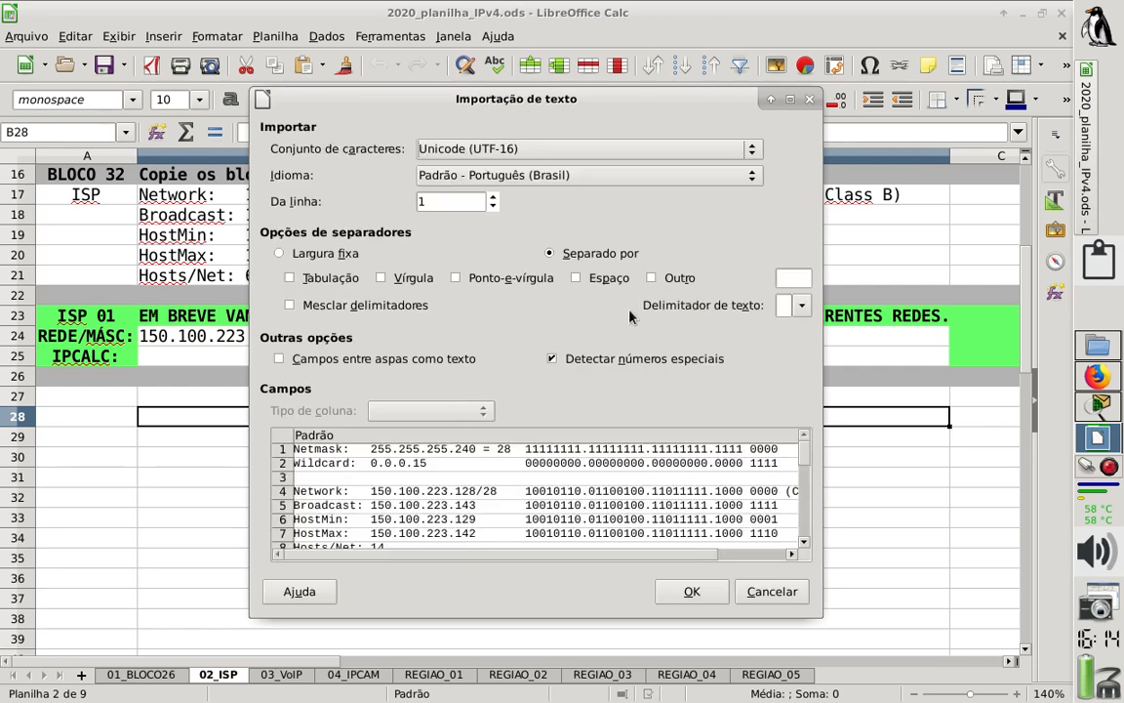
left_click(585, 280)
left_click(586, 280)
left_click(772, 595)
left_click(104, 420)
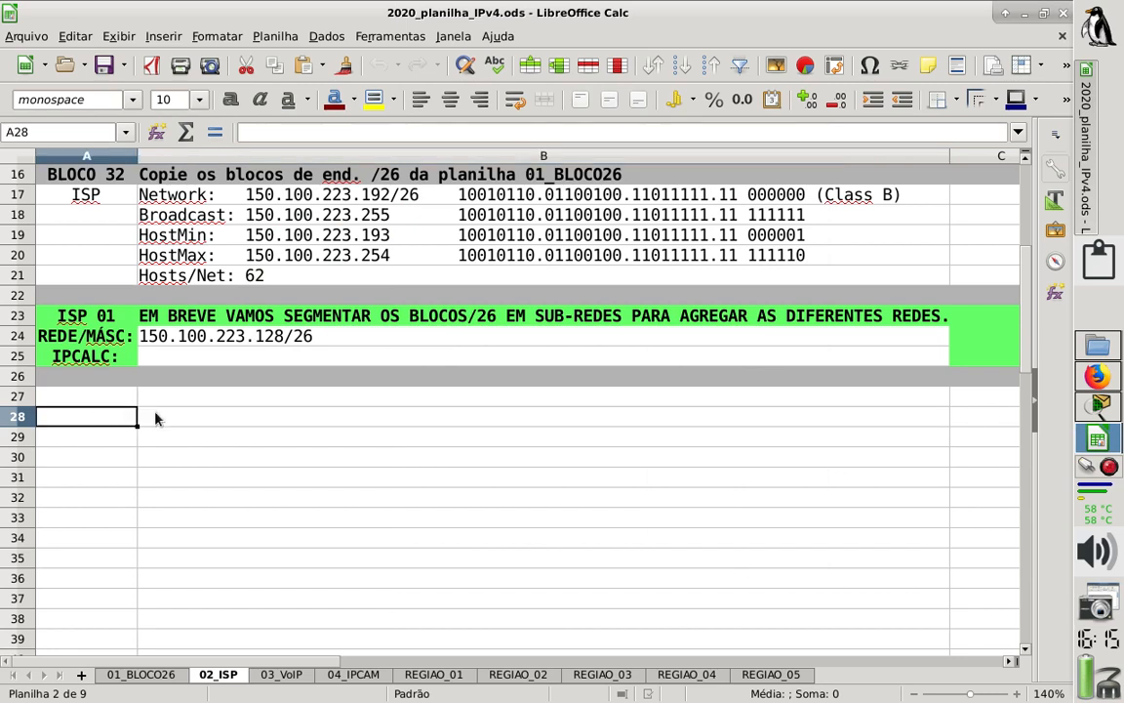
key("ctrl+shift+v")
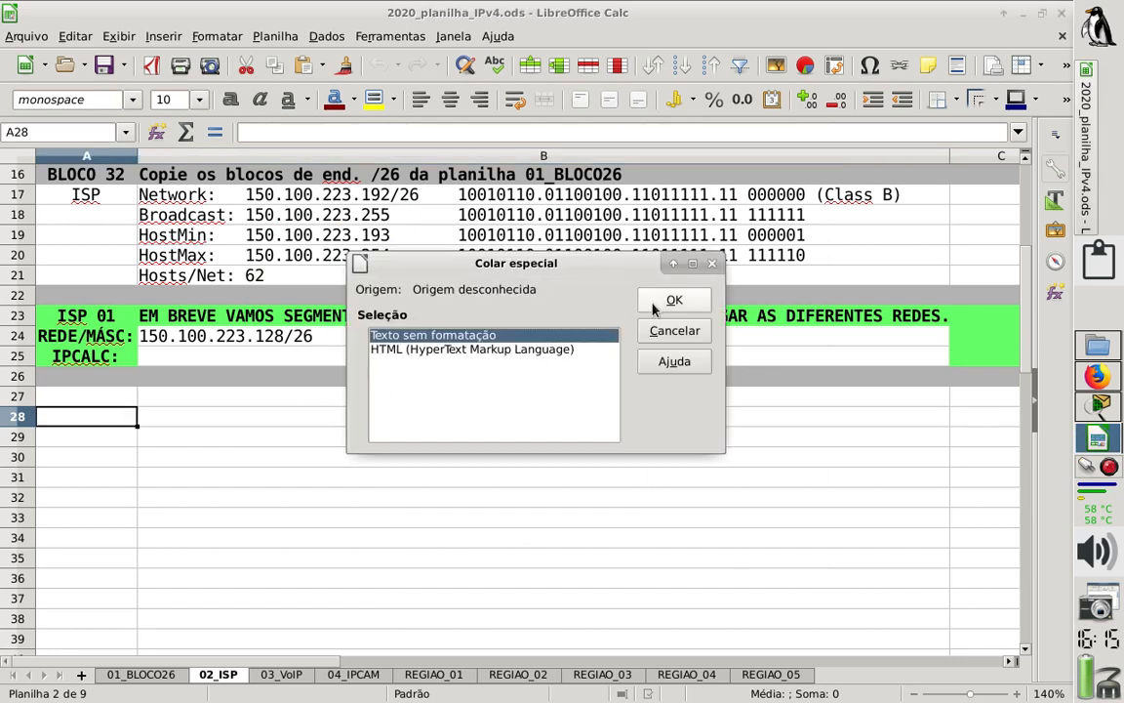
left_click(653, 308)
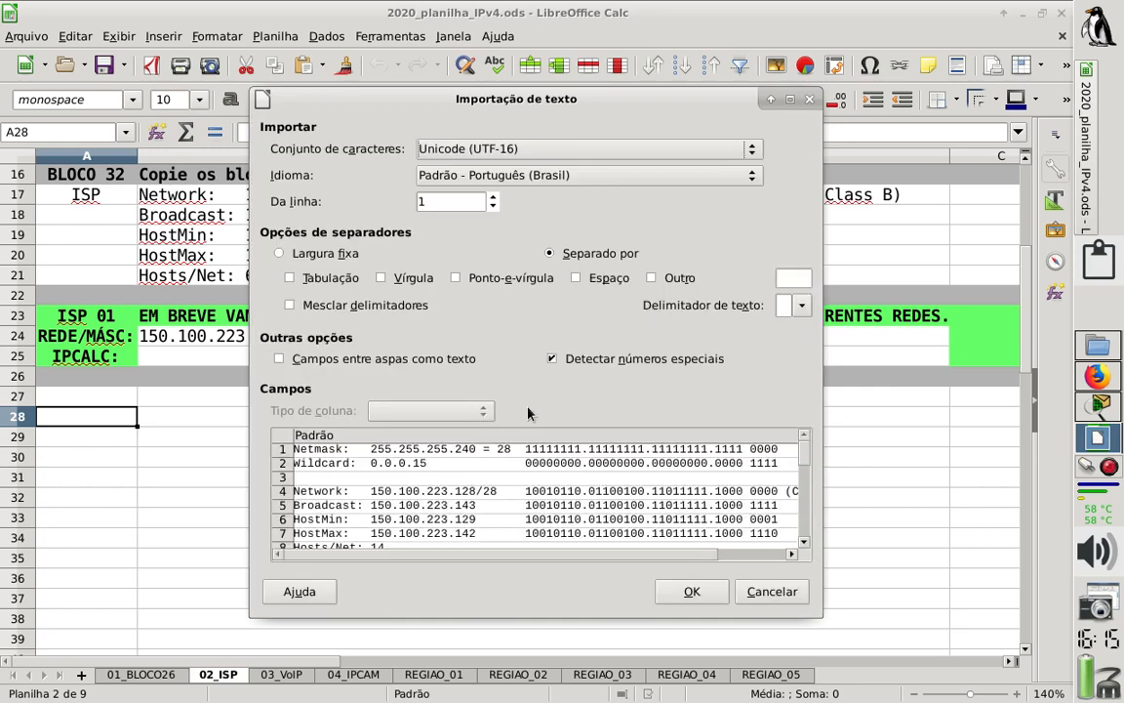
left_click(770, 592)
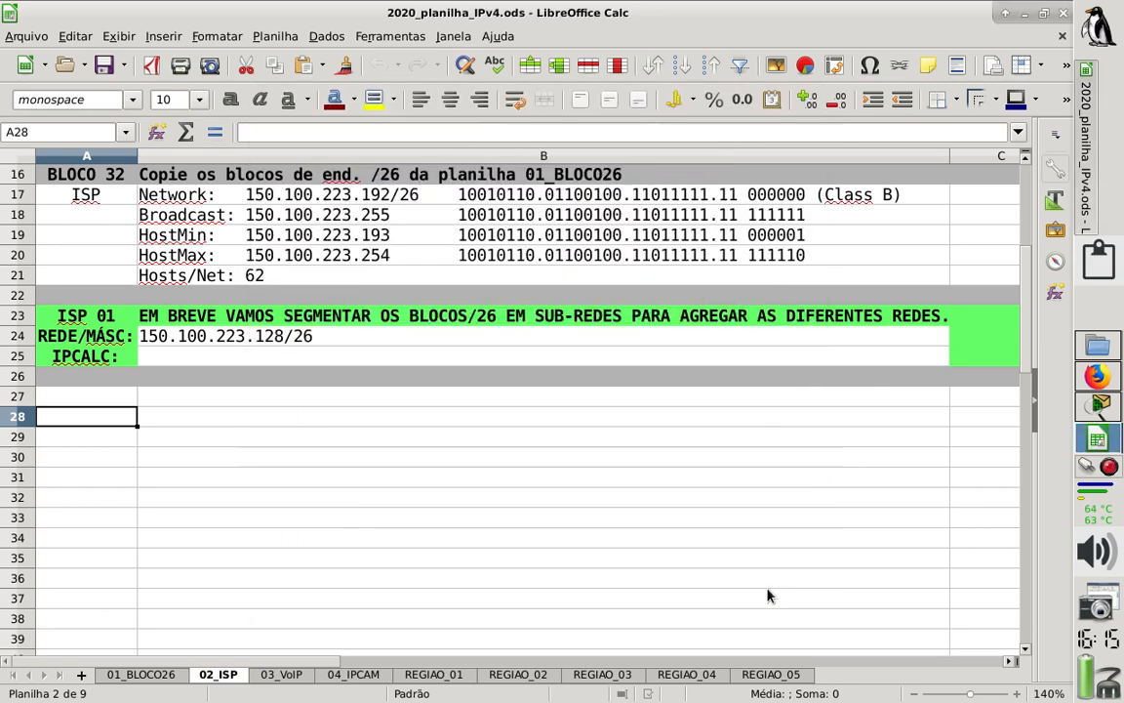
- Paste the copied /28 subnet results into cell B28 as unformatted text, without column separators
left_click(178, 420)
key("ctrl+shift+v")
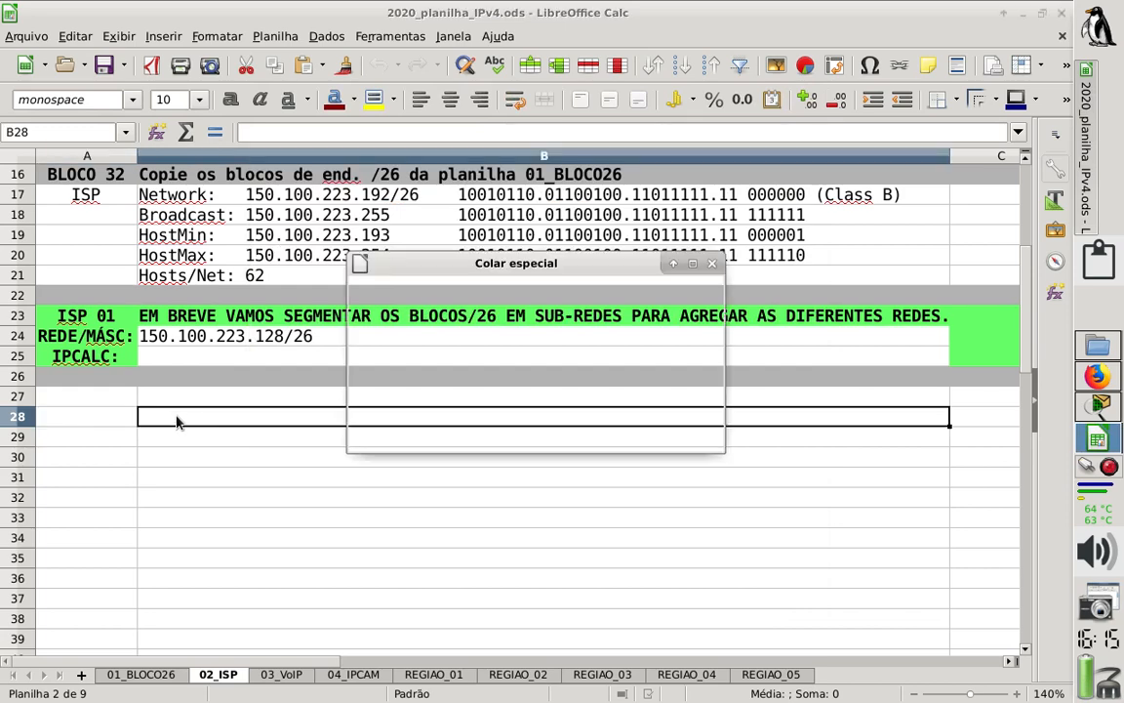
left_click(660, 303)
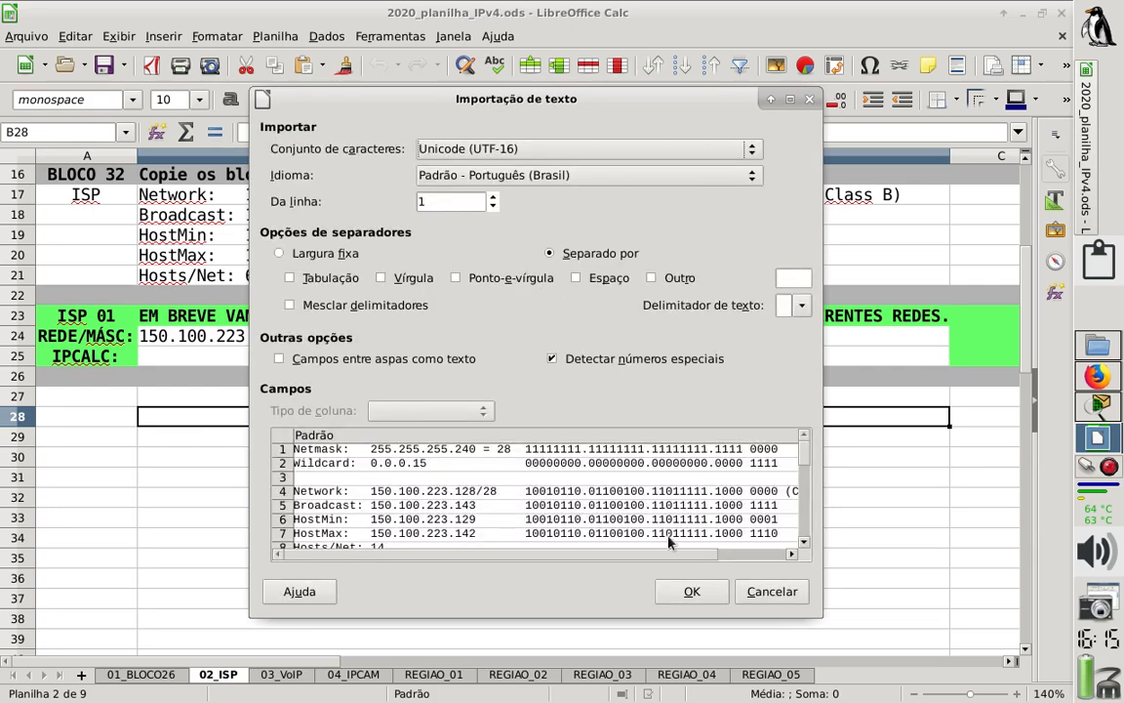
left_click(692, 592)
- Review the pasted /28 subnet blocks from 150.100.223.128/28 through 150.100.223.176/28 below the ISP 01 header
left_click(414, 482)
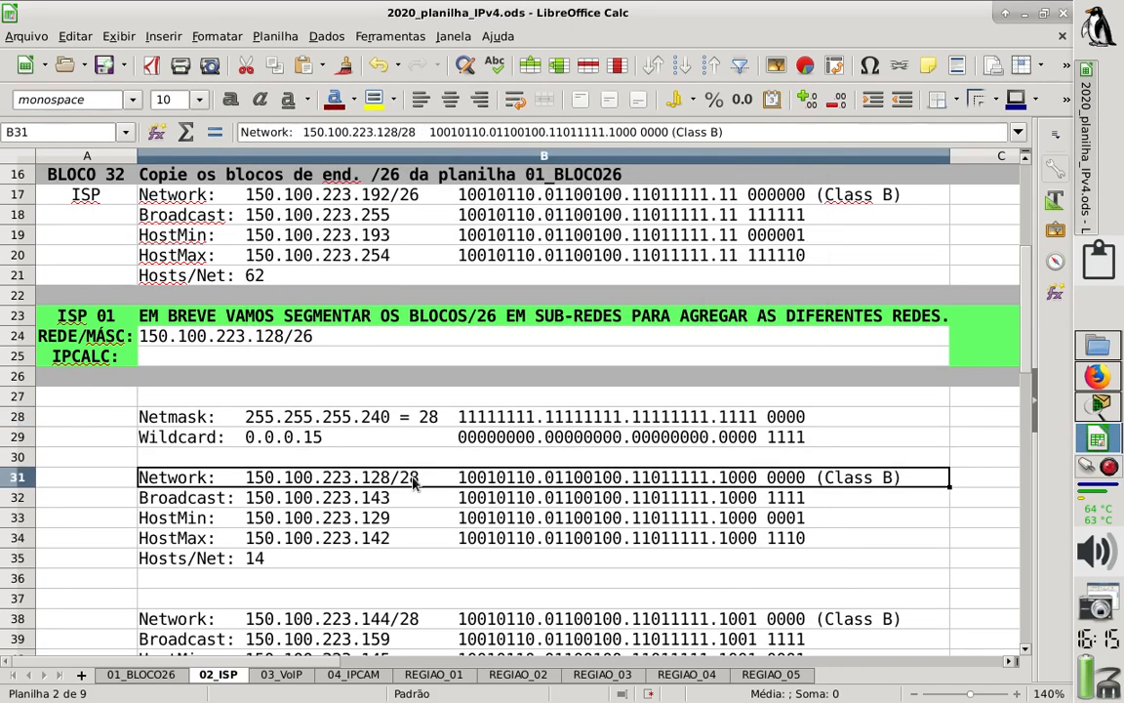
key("Down")
key("Down")
key("Down")
key("Down")
key("Down")
key("Down")
key("Down")
key("Down")
key("Down")
key("Down")
key("Down")
key("Down")
key("Down")
key("Down")
key("Down")
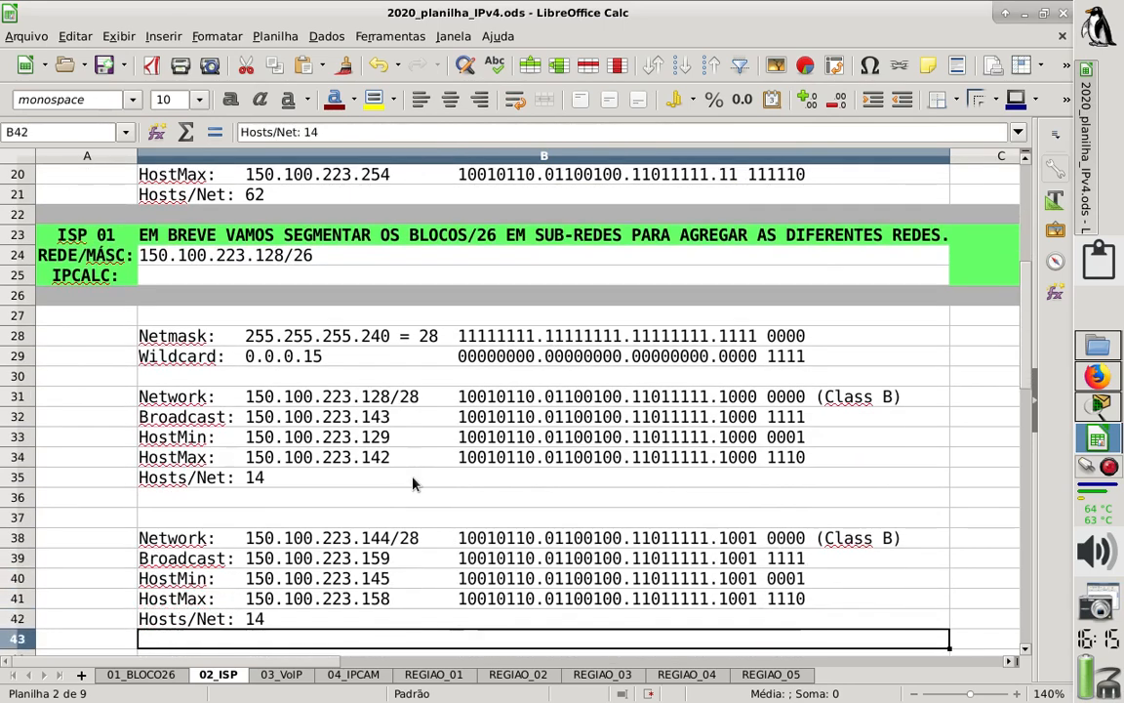
key("Down")
key("Down")
key("Down")
key("Down")
key("Down")
key("Down")
key("Down")
key("Down")
key("Down")
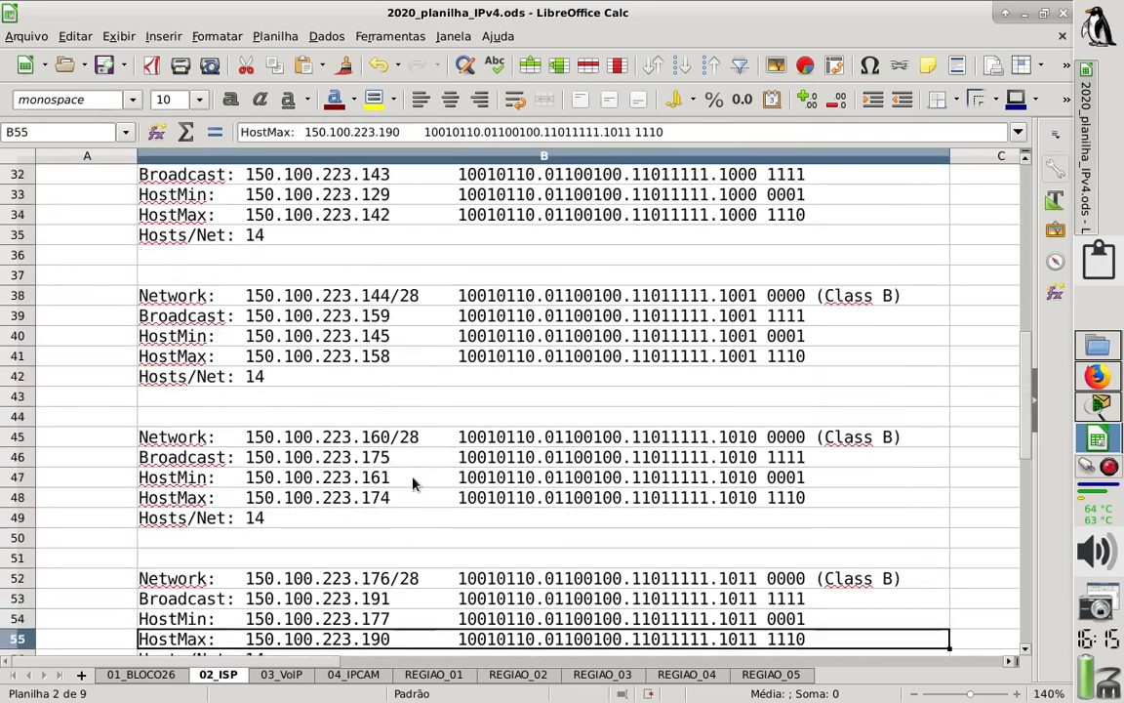
key("Down")
key("Down")
key("Down")
key("Down")
key("Down")
key("Down")
key("Up")
key("Up")
key("Up")
key("Up")
key("Up")
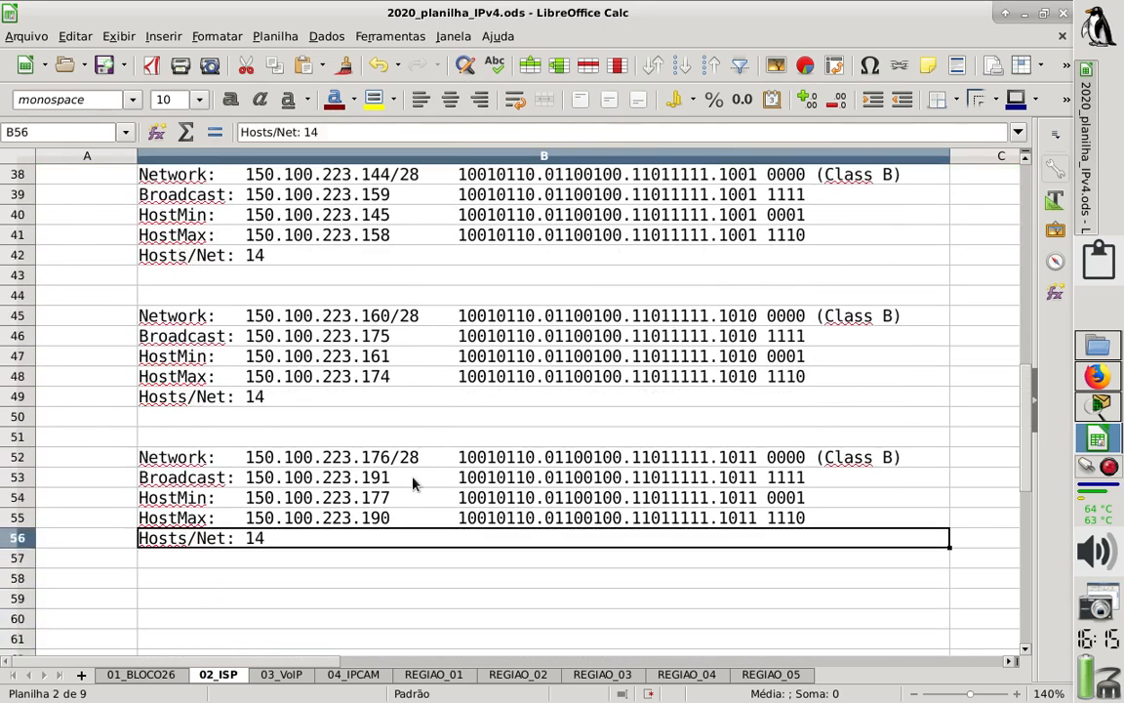
key("Down")
key("Down")
key("Up")
key("Up")
key("Up")
key("Up")
key("Up")
key("Up")
key("Up")
key("Up")
key("Up")
key("Up")
key("Up")
key("Up")
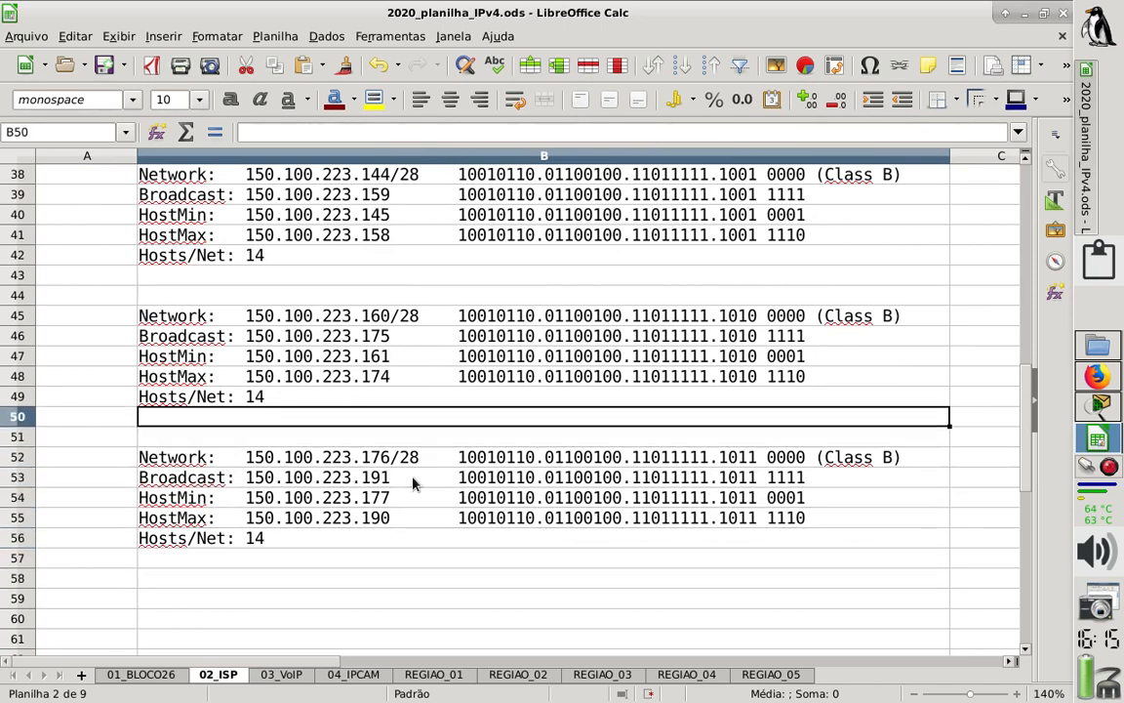
key("Up")
key("Up")
key("Up")
key("Up")
key("Up")
key("Up")
key("Up")
key("Up")
key("Up")
key("Up")
key("Up")
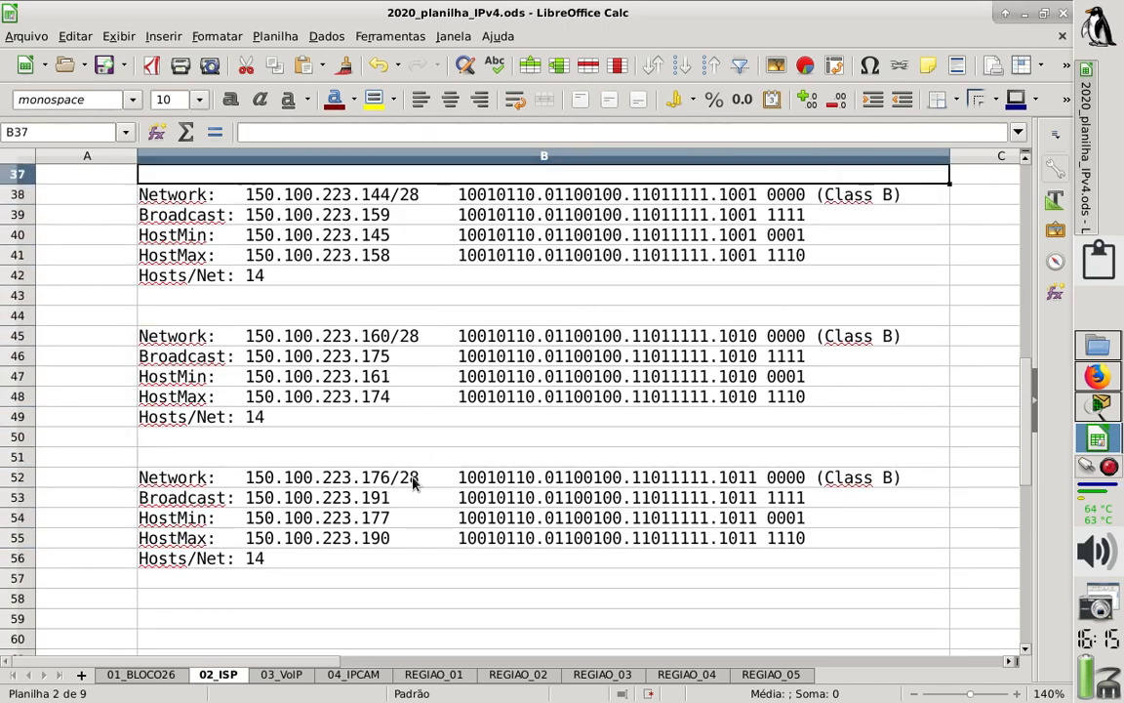
key("Up")
key("Up")
key("Up")
key("Up")
key("Up")
key("Up")
key("Up")
key("Up")
key("Up")
key("Up")
key("Up")
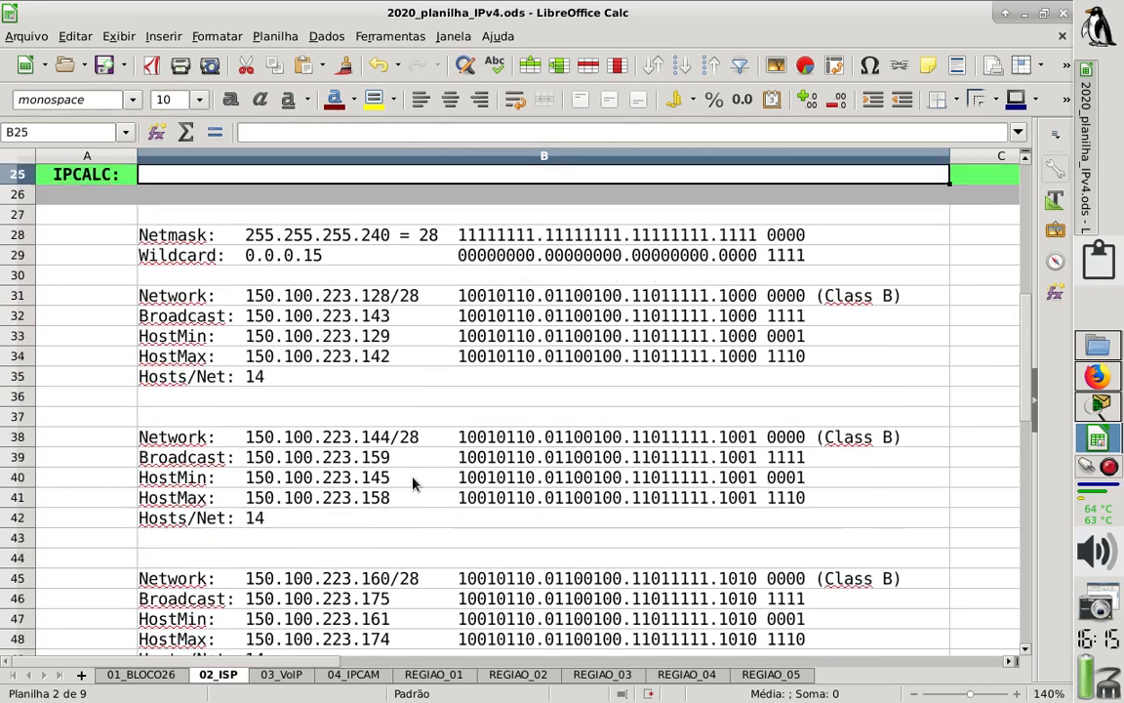
key("Up")
key("Up")
key("Down")
key("Down")
key("Down")
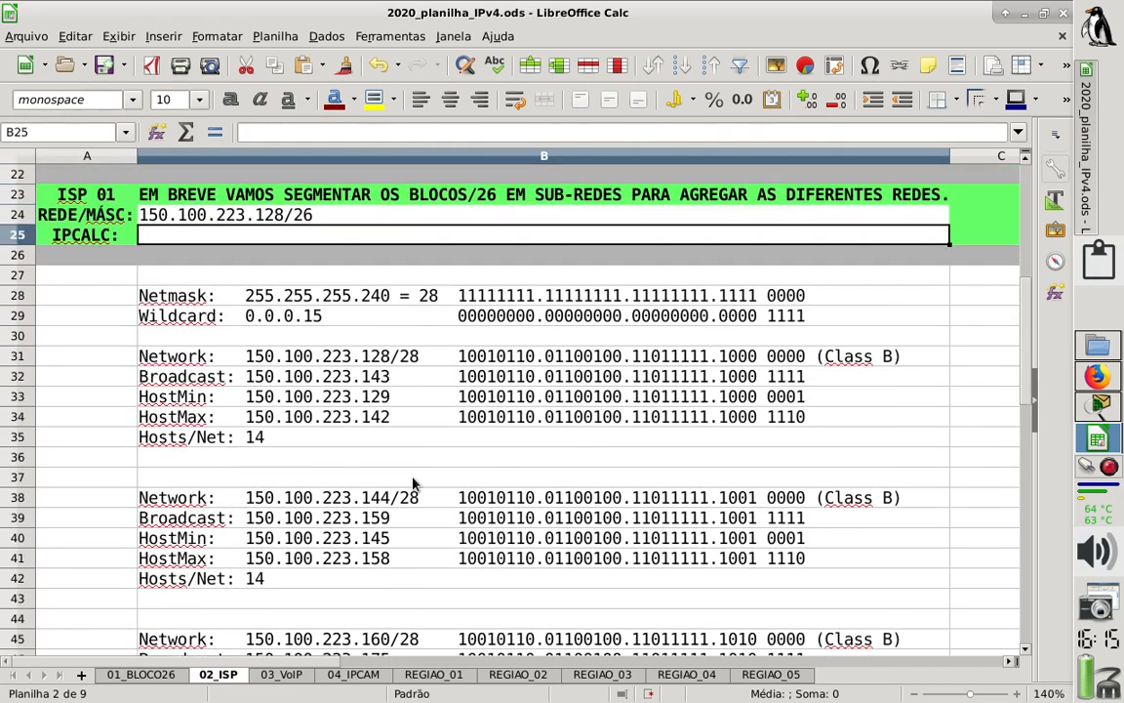
- Copy the IP Calculator results URL from Firefox and paste it into the IPCALC cell B25 of the ISP 01 block in LibreOffice Calc
left_click(1098, 377)
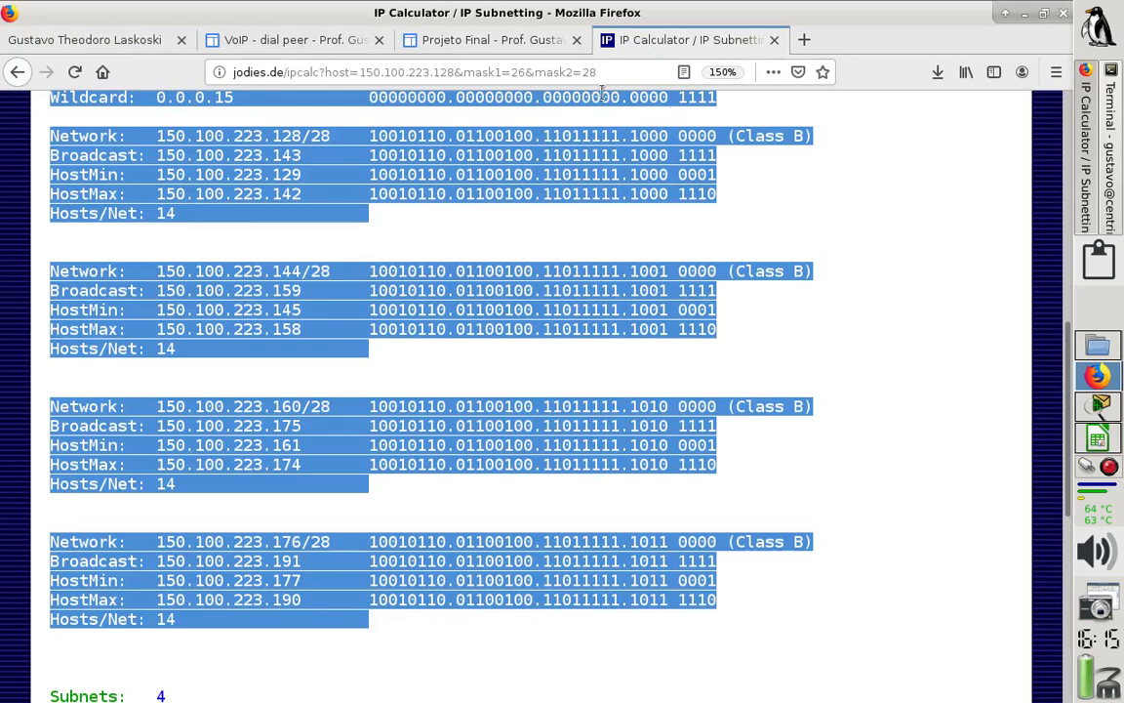
left_click_drag(605, 75, 133, 29)
key("ctrl+c")
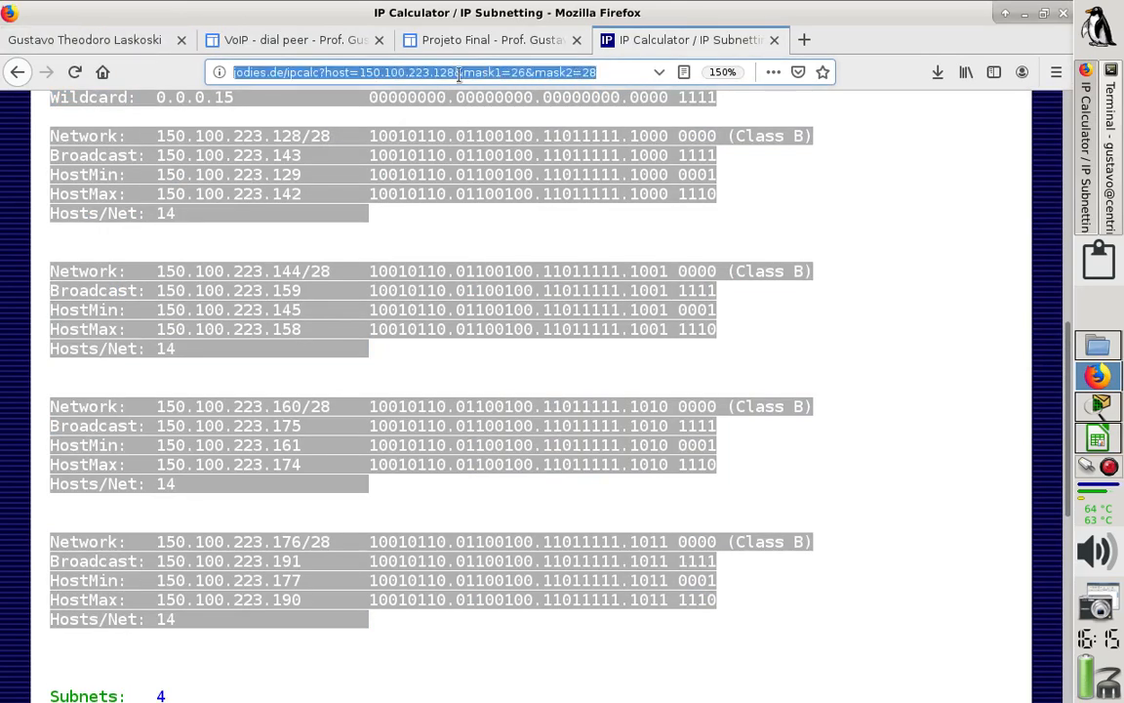
left_click(1098, 436)
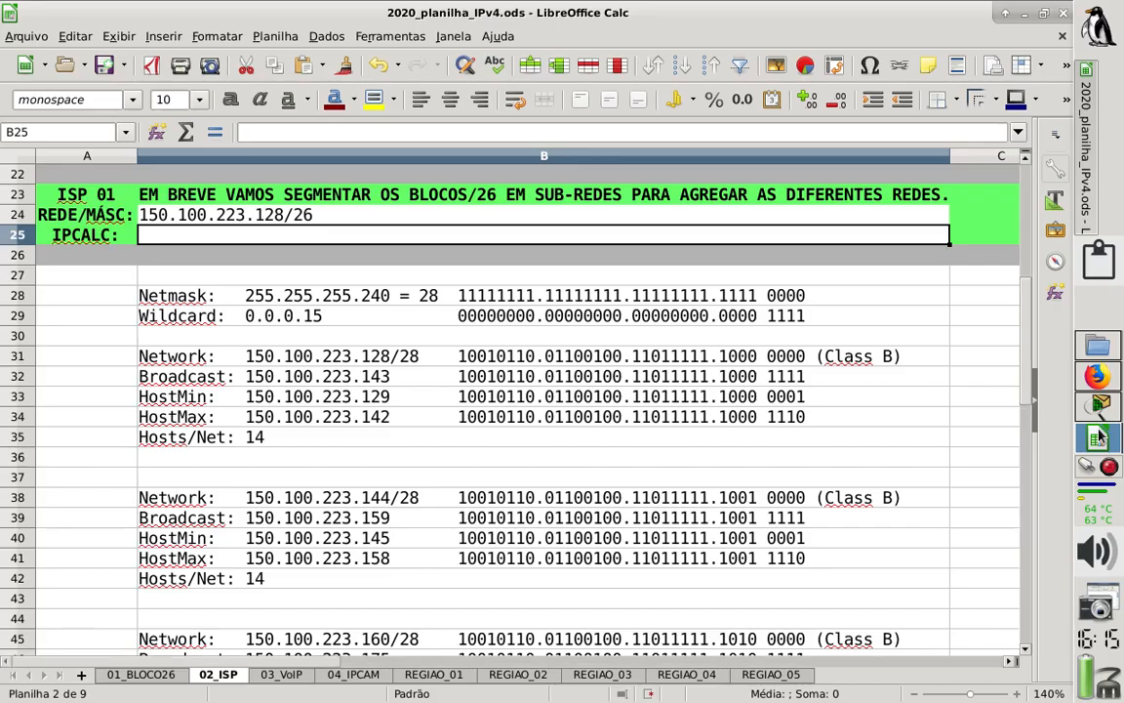
left_click(219, 248)
left_click(191, 237)
key("ctrl+v")
- Label the 150.100.223.128/28 subnet as "ISP - VoIP" in cell A31
key("Down")
key("Down")
key("Down")
key("Down")
key("Down")
key("Down")
key("Down")
key("Down")
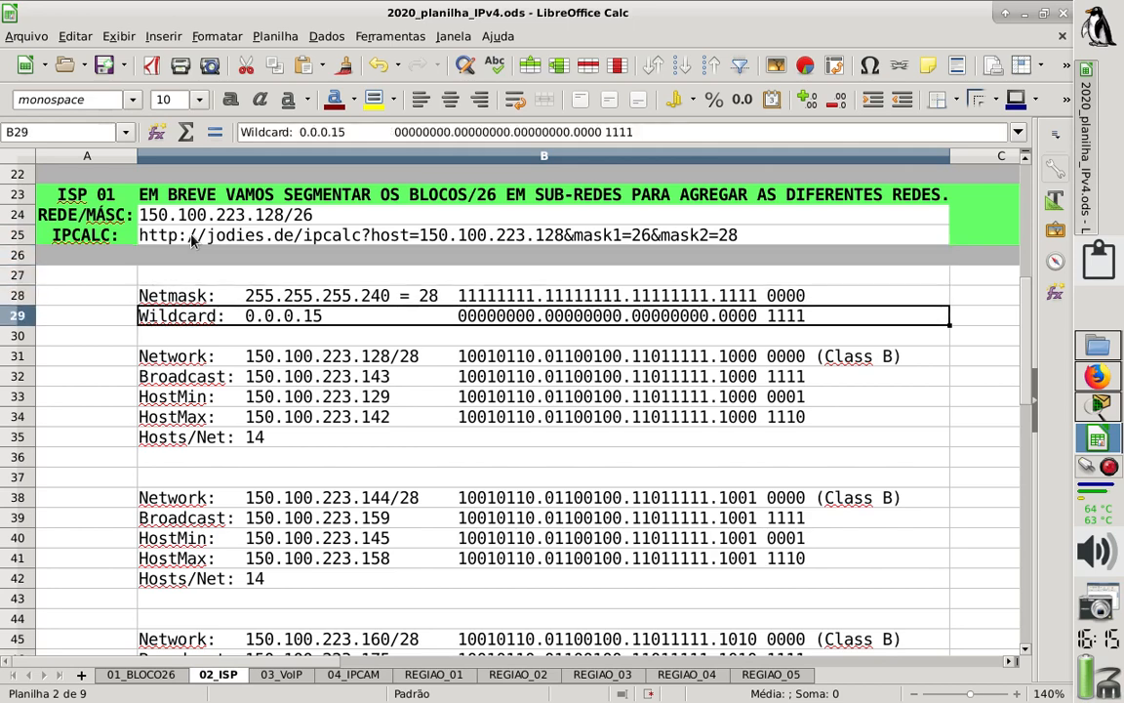
key("Down")
key("Down")
key("Down")
key("Down")
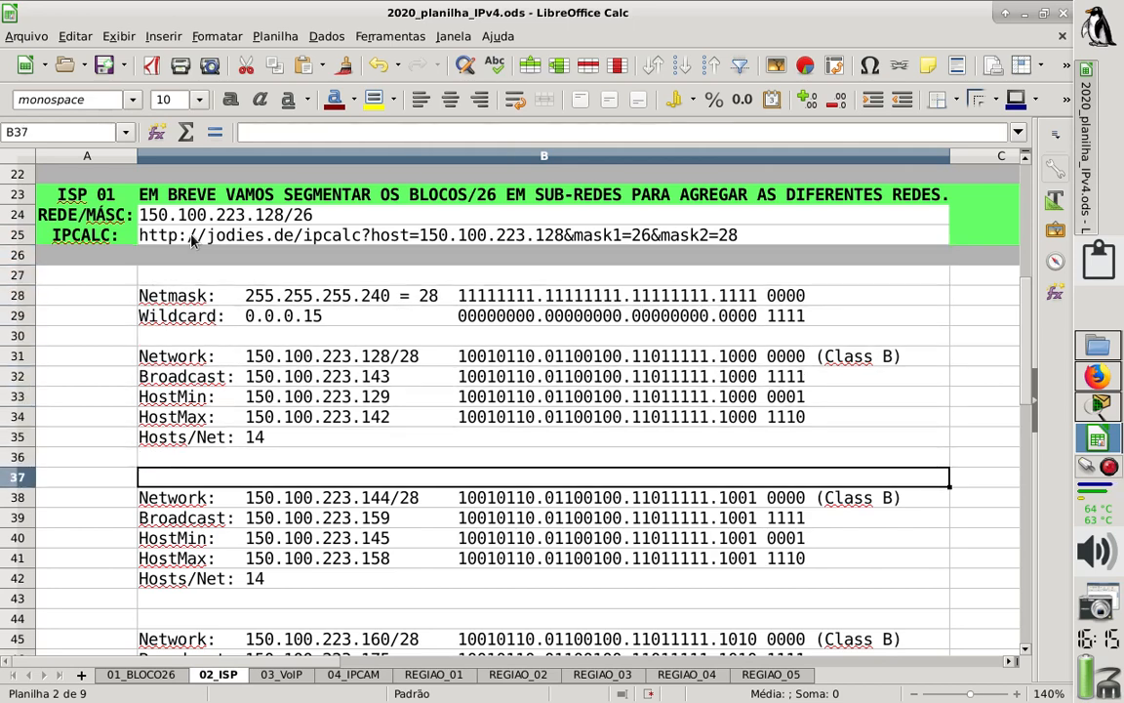
left_click(111, 358)
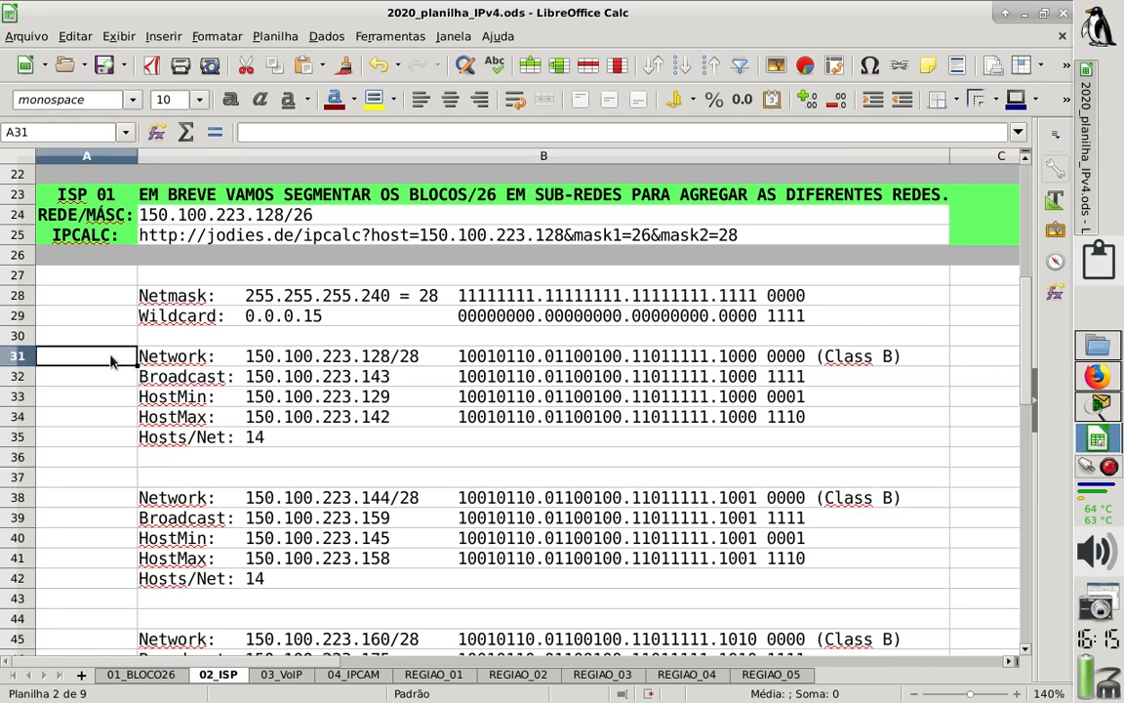
type("ISP-")
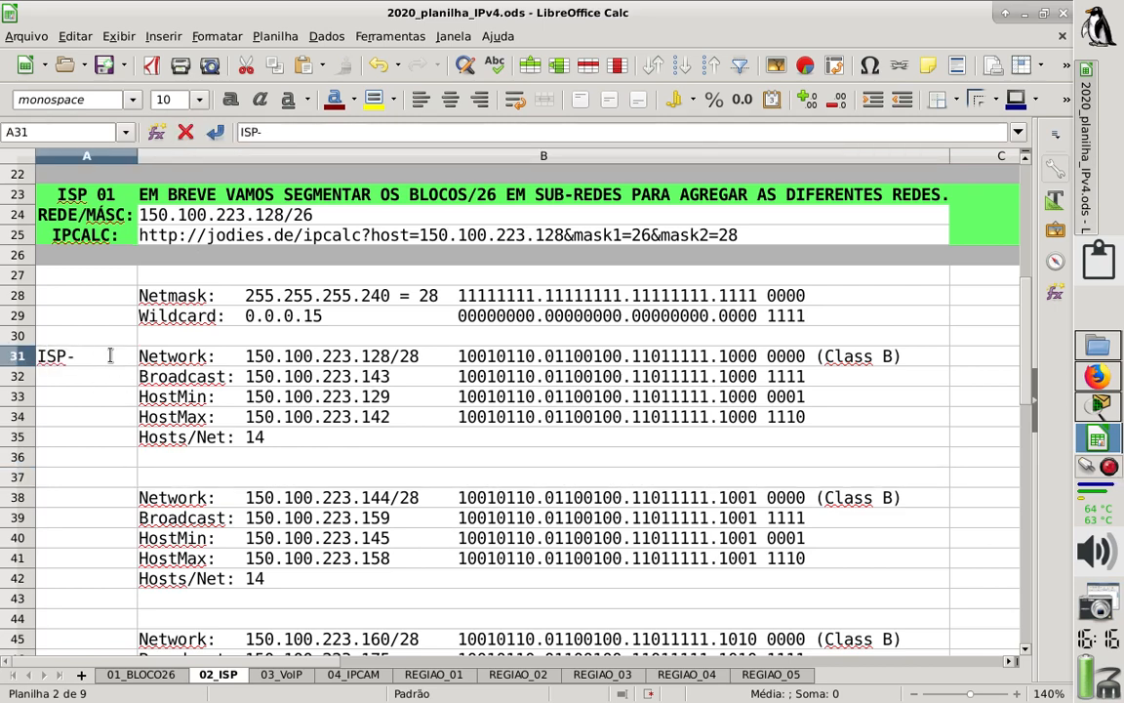
key("BackSpace")
type("- V")
type("oIP")
key("Return")
- Label the 150.100.223.144/28 subnet as "ISP - IPCAM" in cell A38
key("Down")
key("Down")
key("Down")
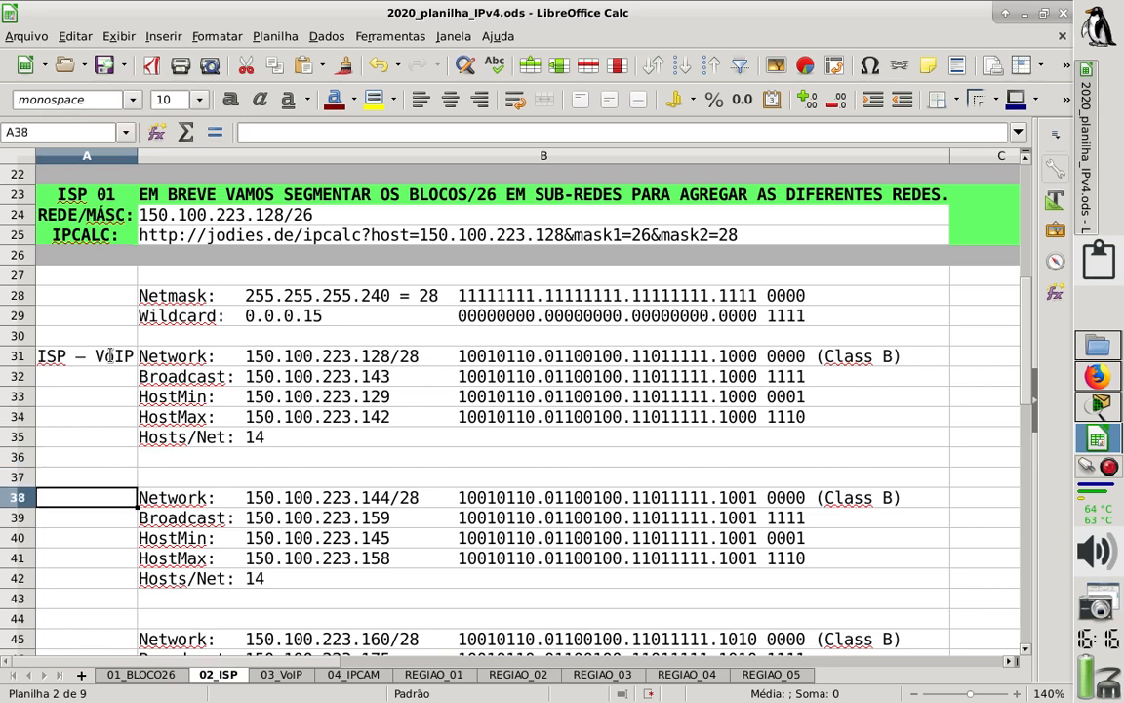
type("ISP - ")
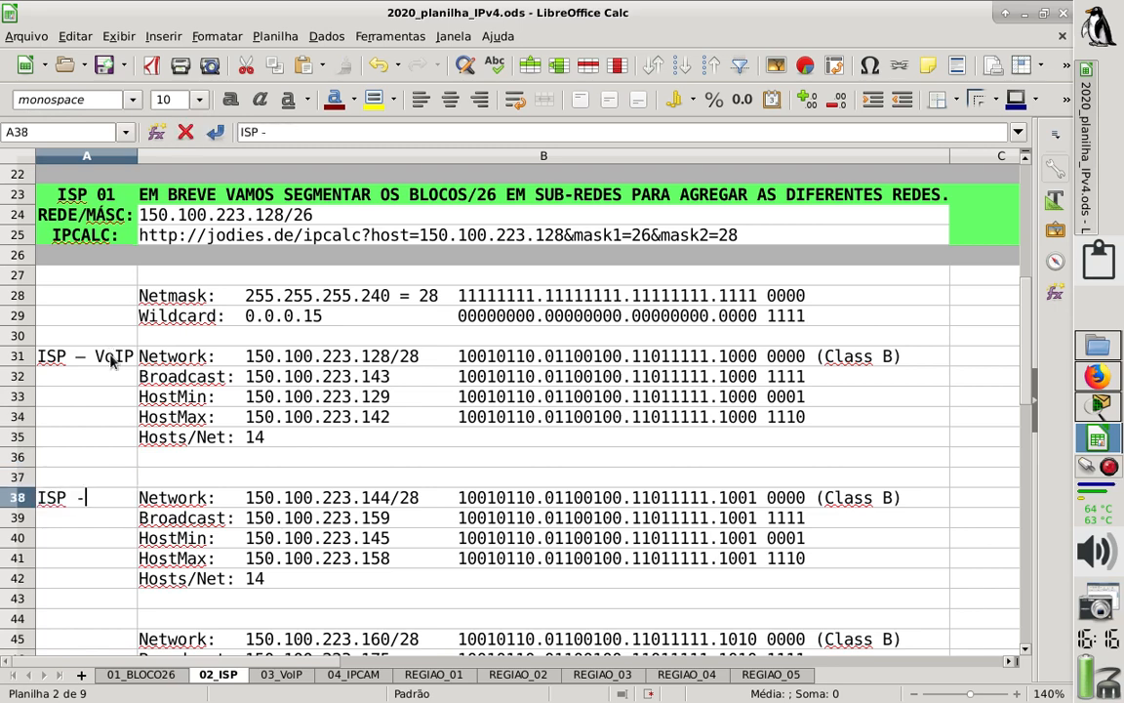
type("IPCAM")
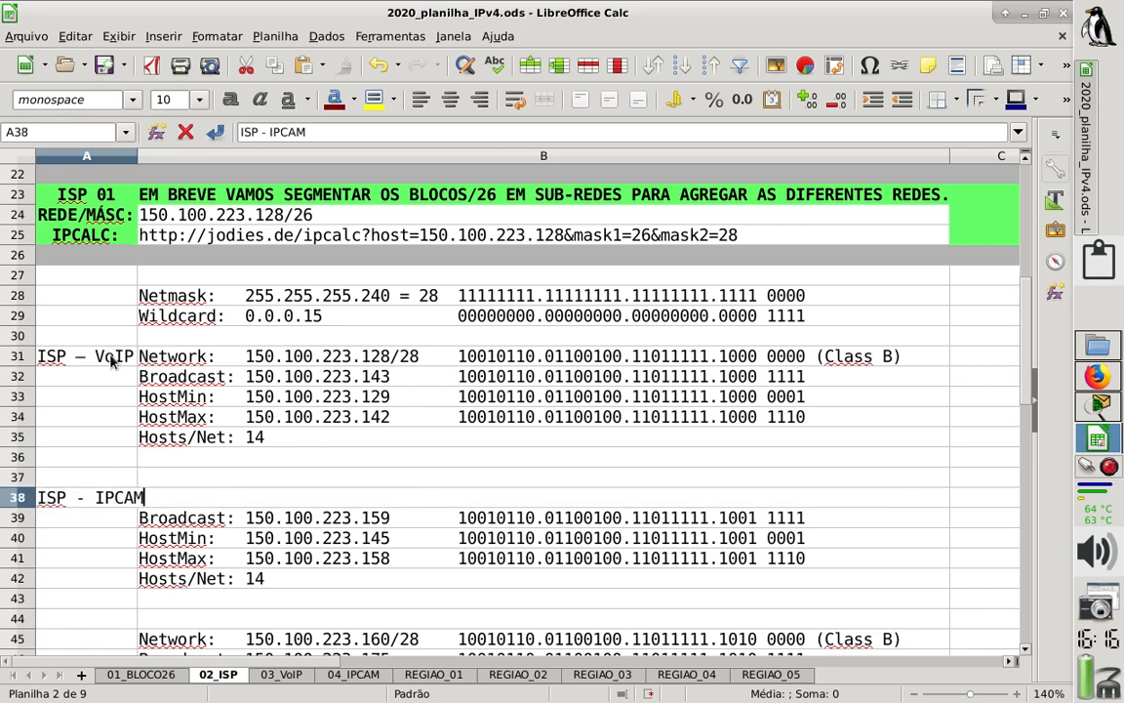
key("Return")
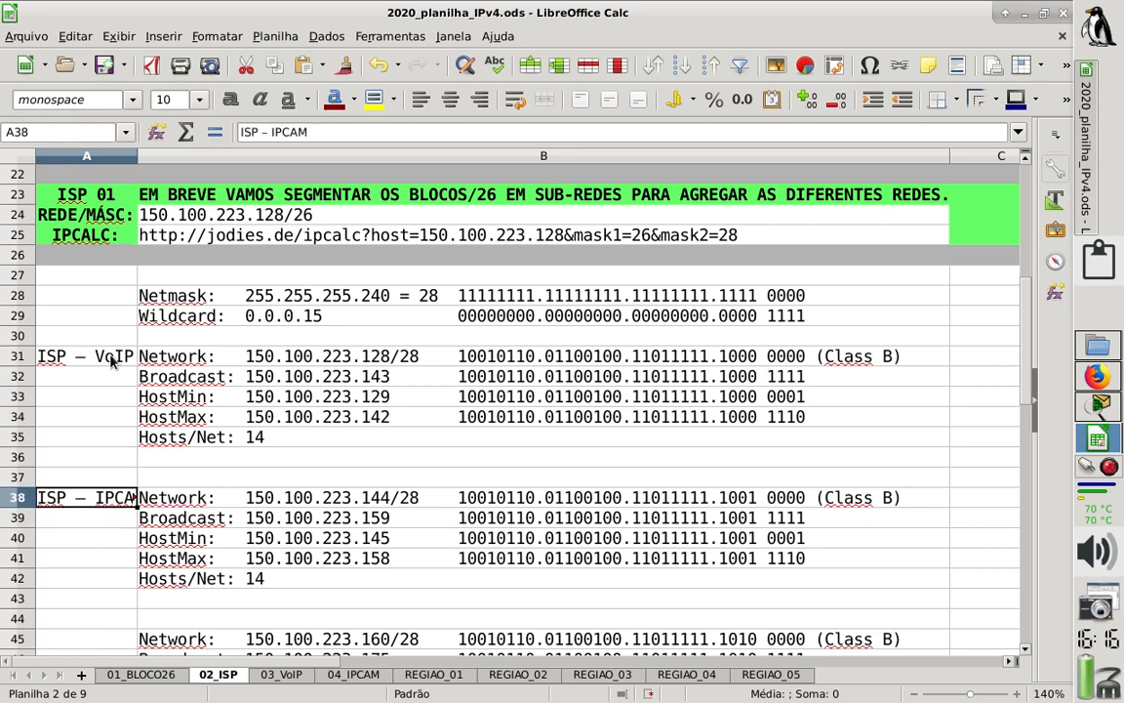
- Remove the space before the dash in the IPCAM label in A38 and the VoIP label in A31
left_click(259, 131)
key("BackSpace")
key("Return")
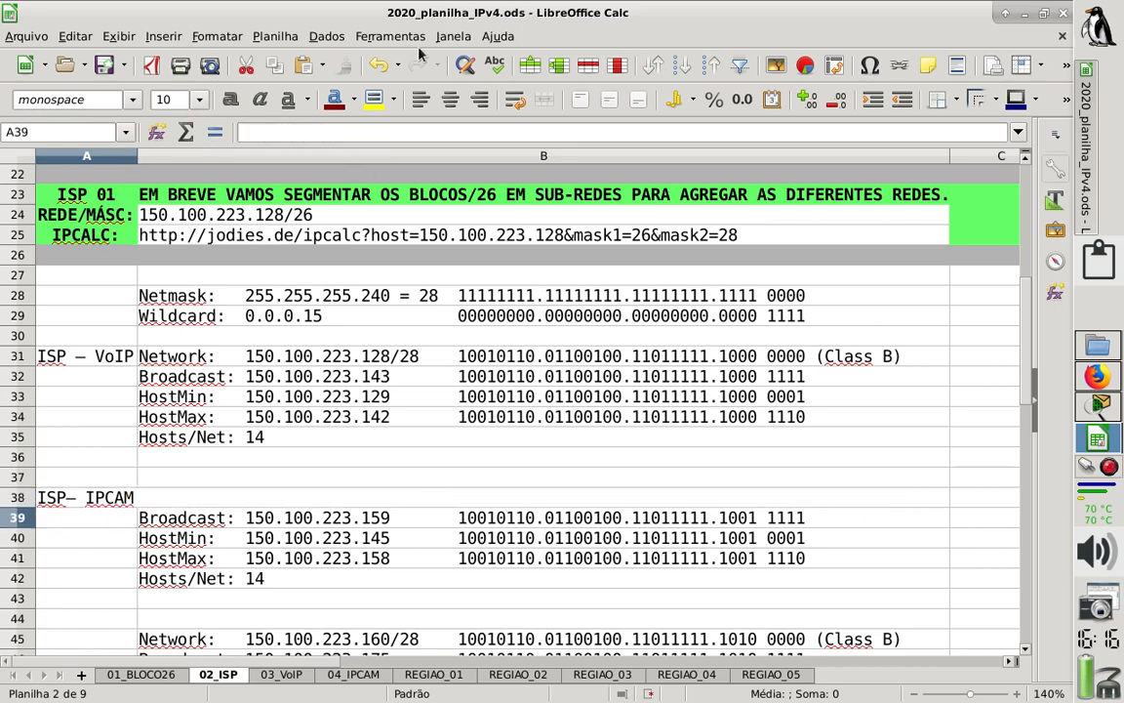
key("Up")
key("Up")
key("Up")
key("Up")
key("Up")
key("Up")
key("Up")
key("Up")
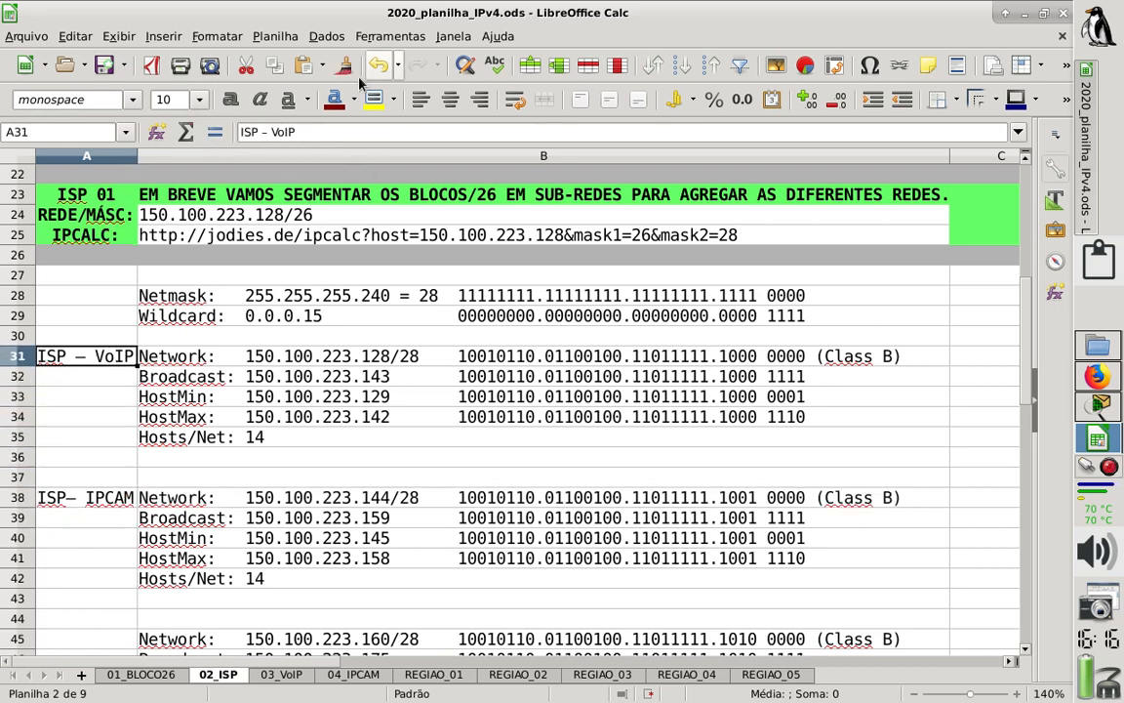
left_click(260, 131)
key("BackSpace")
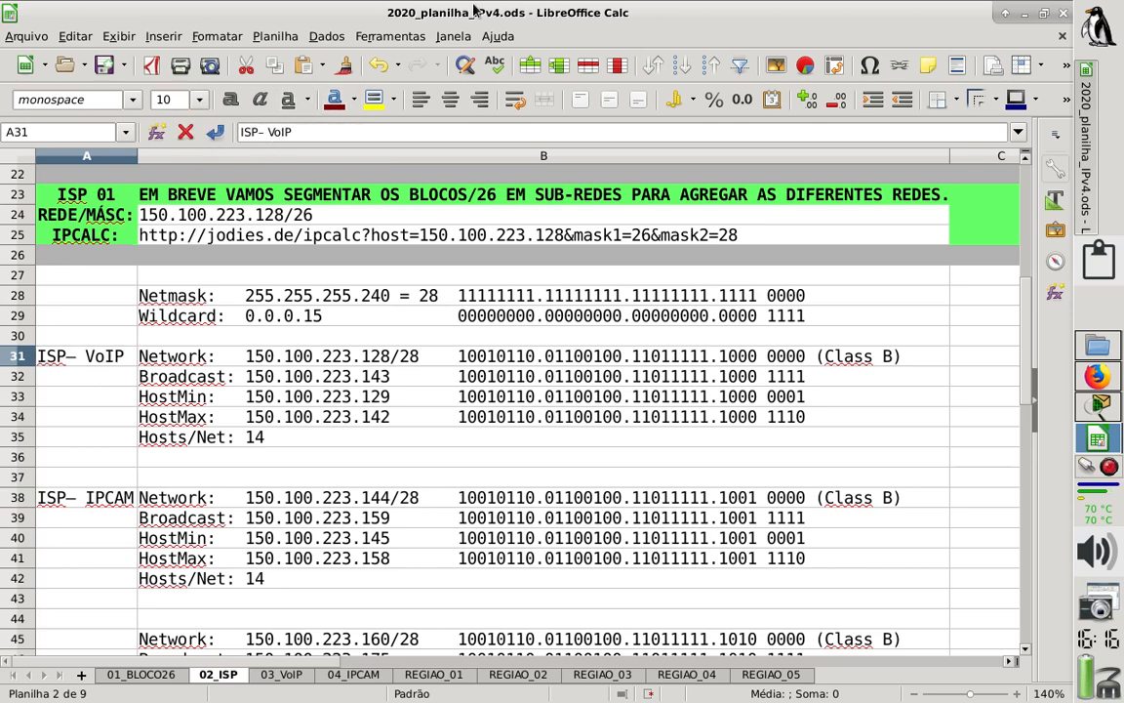
key("Return")
- Label the 150.100.223.160/28 subnet as "ISP-DADOS" in cell A45
key("Down")
key("Down")
key("Down")
key("Down")
key("Down")
key("Down")
key("Down")
key("Down")
key("Down")
key("Down")
key("Down")
key("Down")
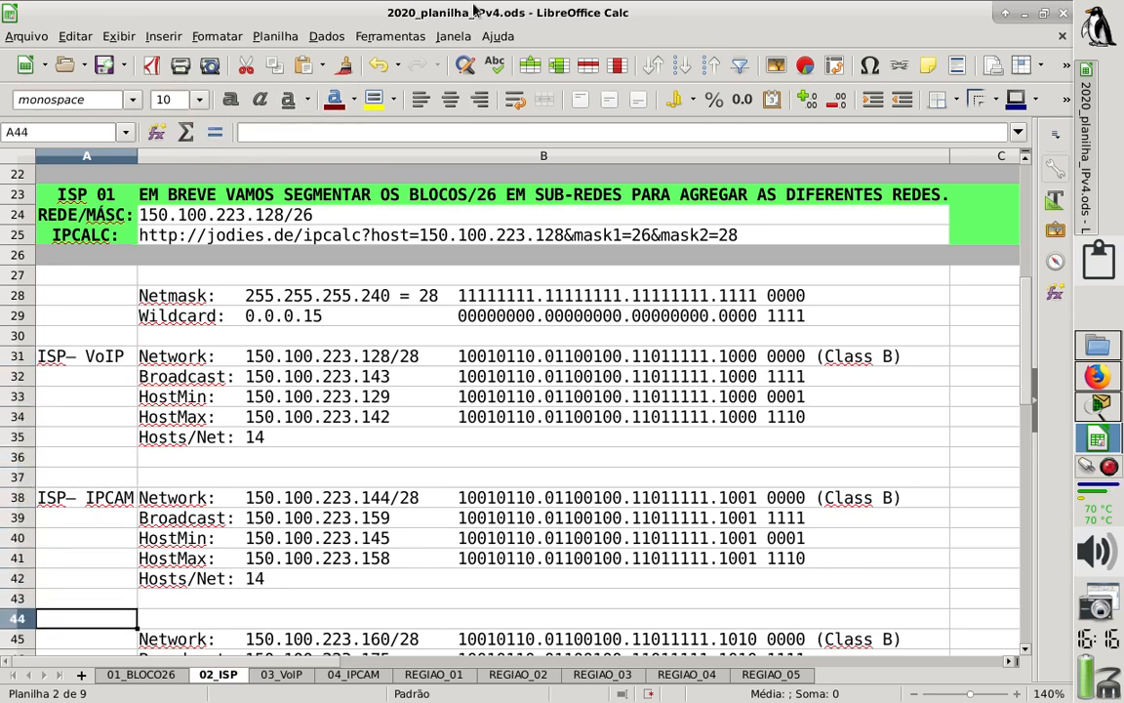
key("Down")
key("Down")
key("Down")
key("Up")
key("Up")
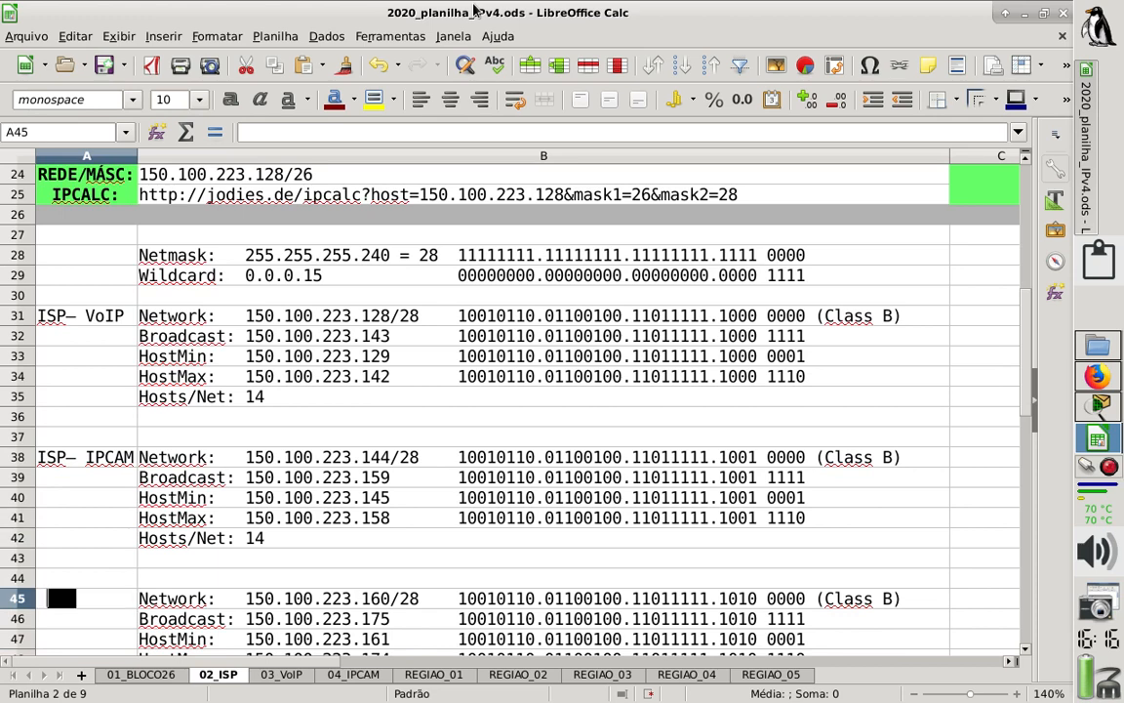
type("ISP")
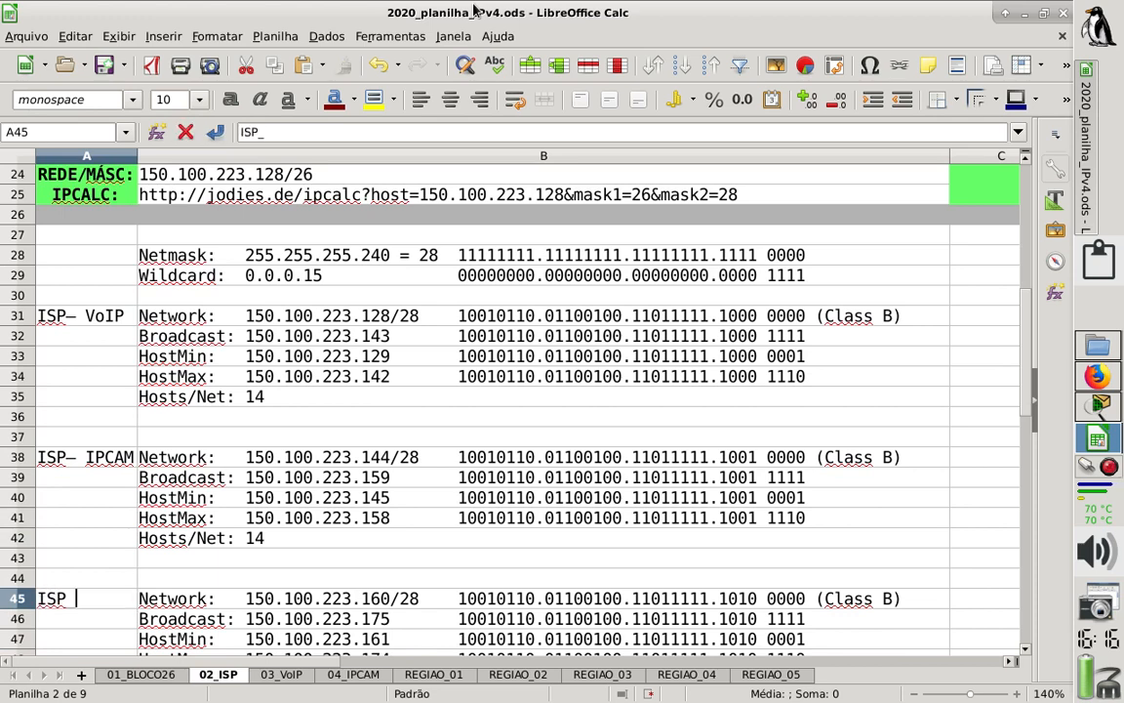
key("BackSpace")
type("-DADOS")
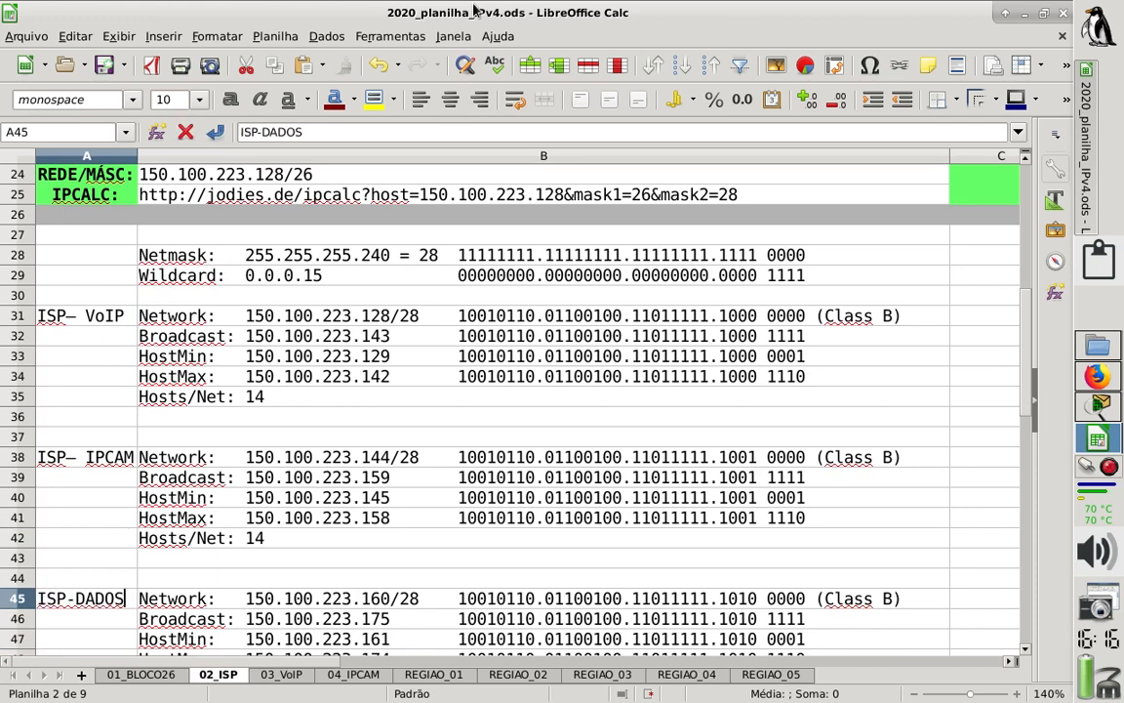
key("Return")
- Save the IPv4 spreadsheet with the labelled ISP subnets
key("Up")
key("Up")
key("Up")
key("Up")
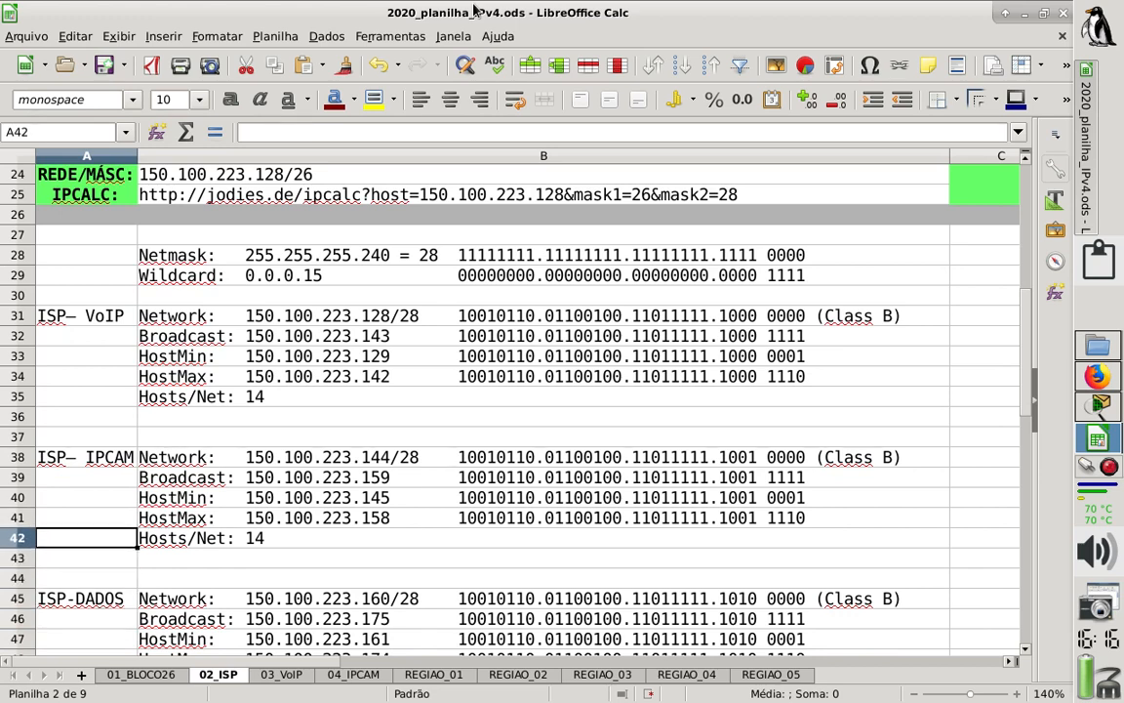
key("ctrl+s")
- Copy the ISP VoIP subnet block A31:B35 from the 02_ISP sheet to cell A9 of the 03_VoIP sheet
left_click(253, 402)
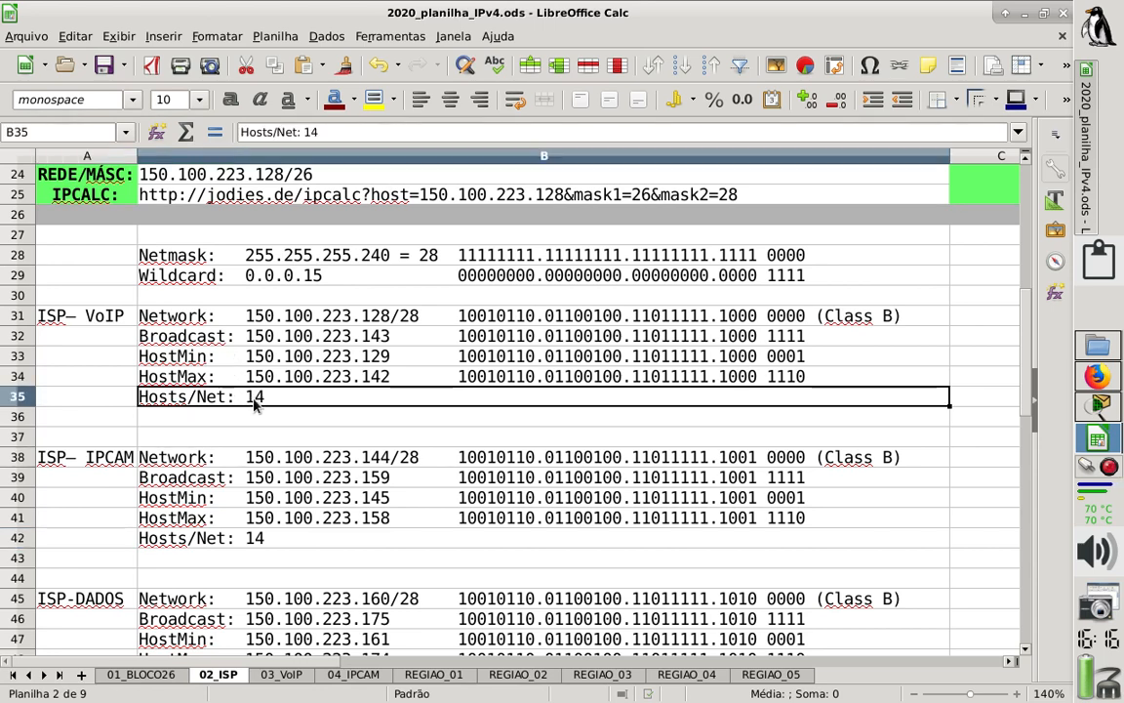
left_click(375, 361)
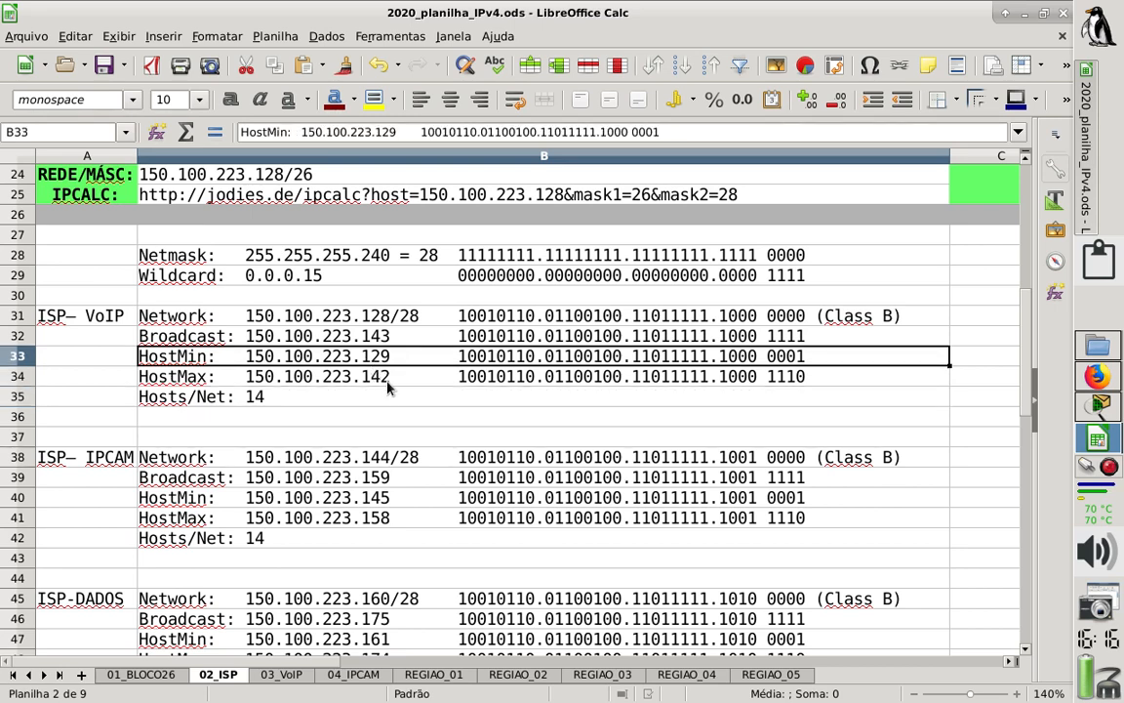
left_click_drag(193, 318, 715, 405)
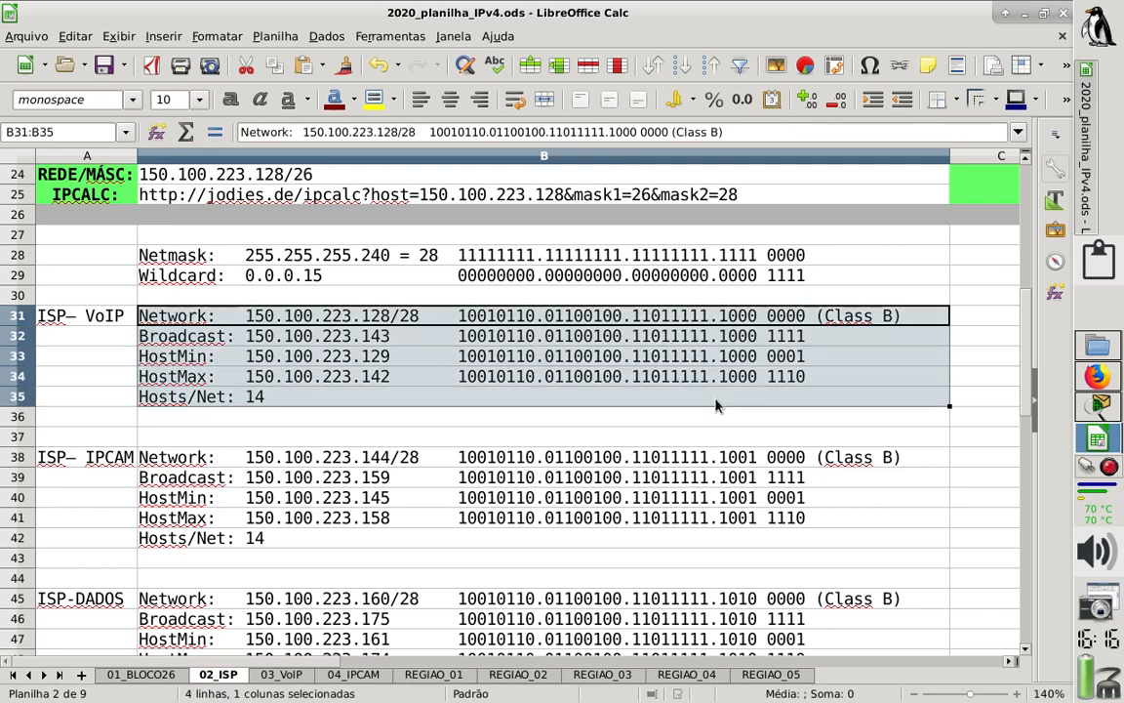
left_click_drag(109, 315, 830, 401)
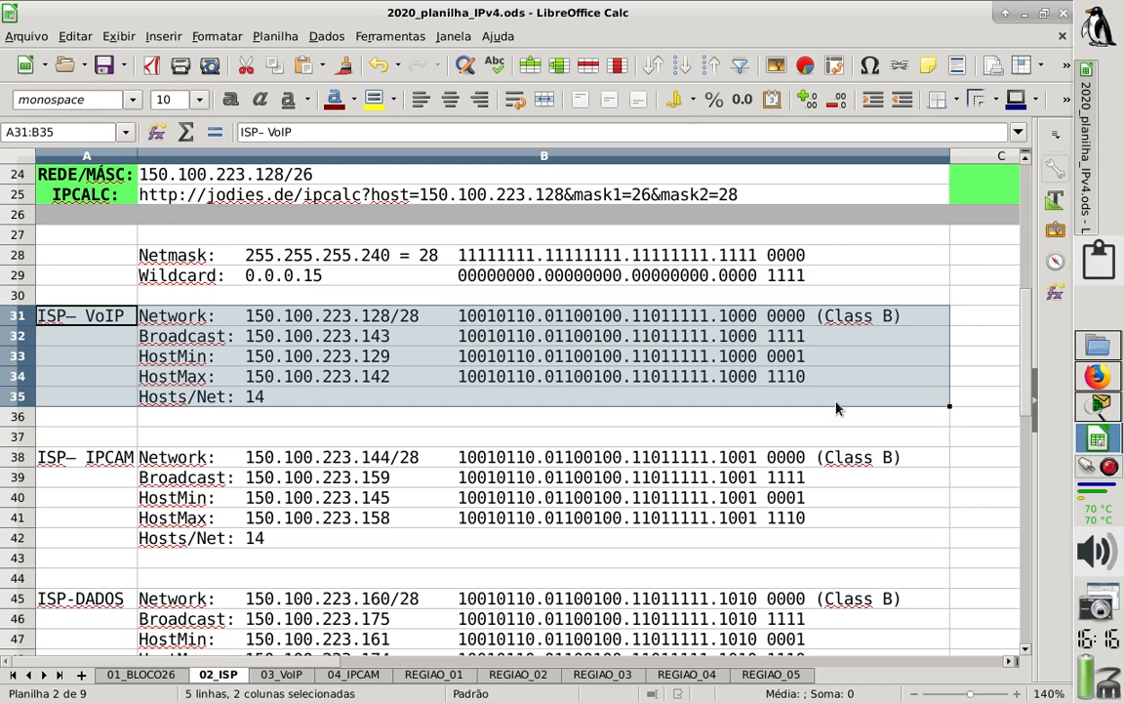
key("ctrl+c")
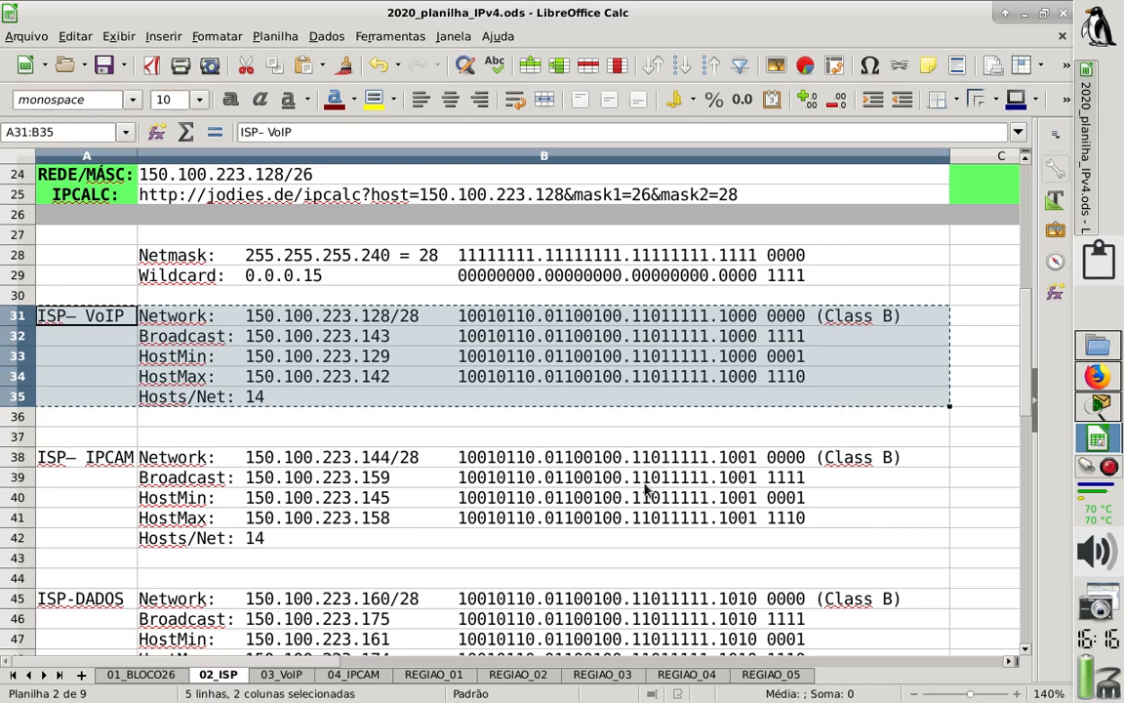
left_click(289, 674)
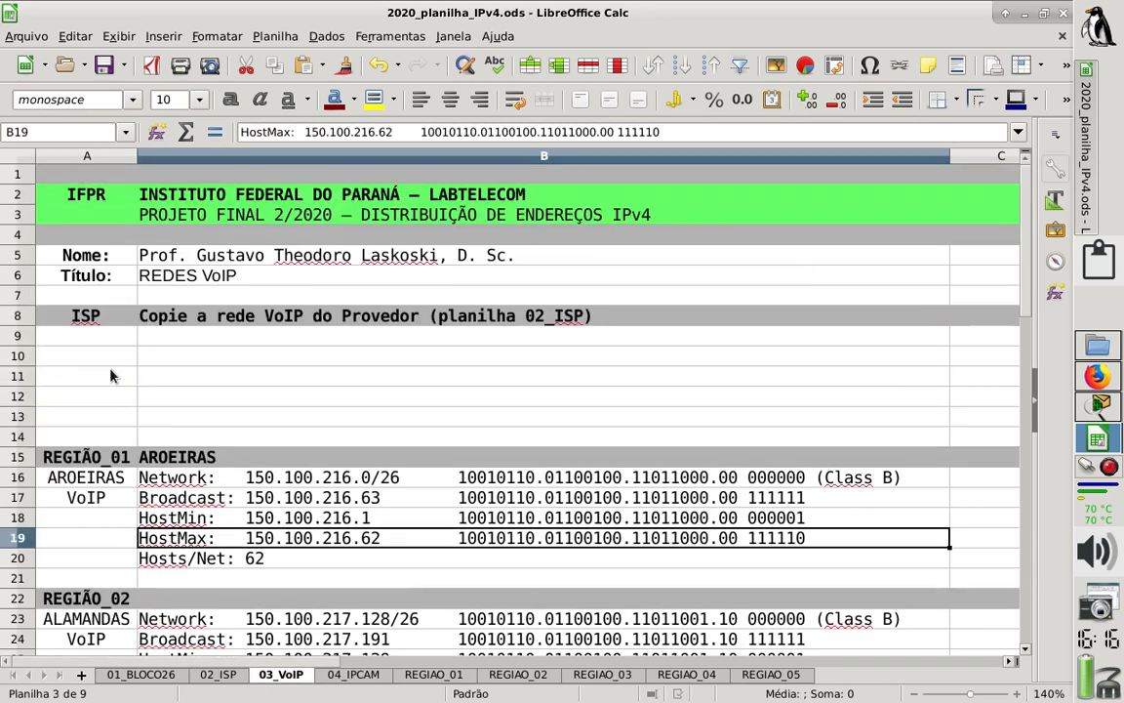
left_click(97, 336)
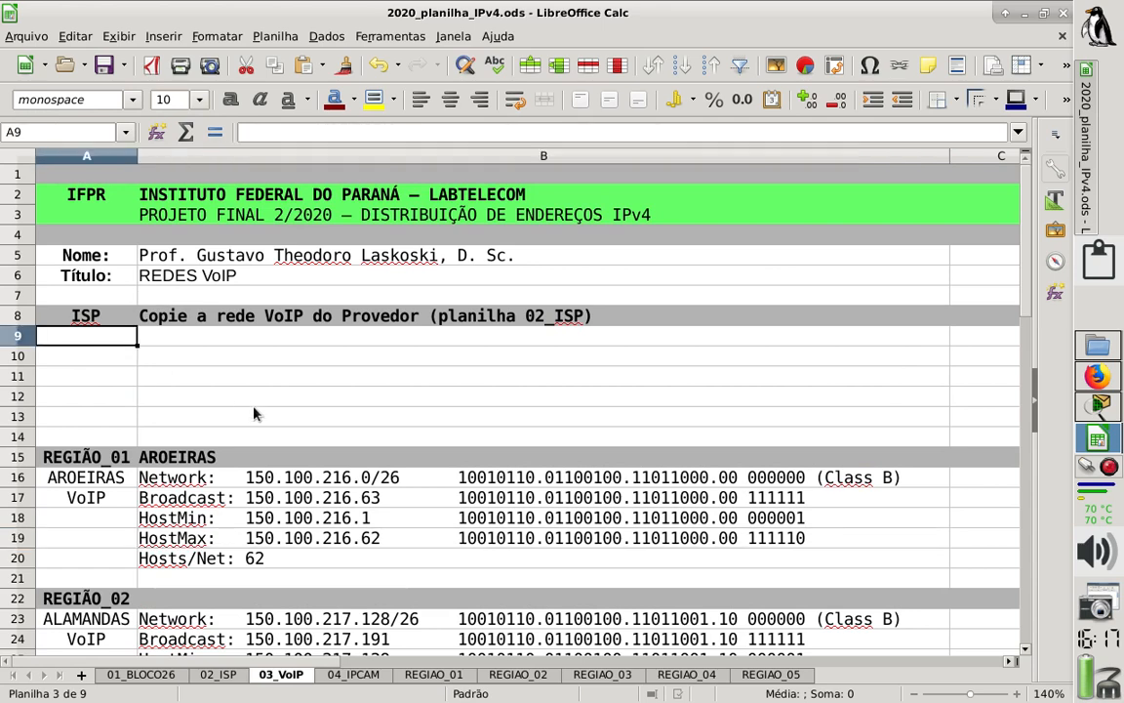
key("ctrl+v")
left_click(427, 404)
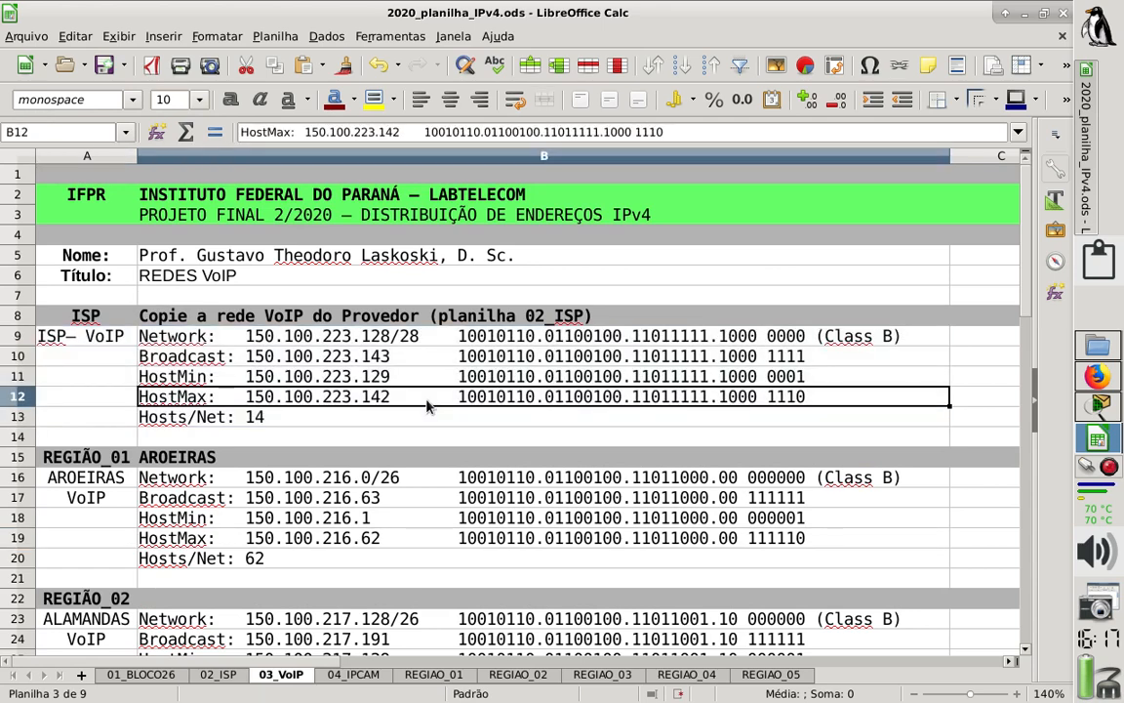
- Review the VoIP networks listed for the ISP and the regions on the 03_VoIP sheet
key("Down")
key("Down")
key("Down")
key("Down")
key("Down")
key("Down")
key("Down")
key("Down")
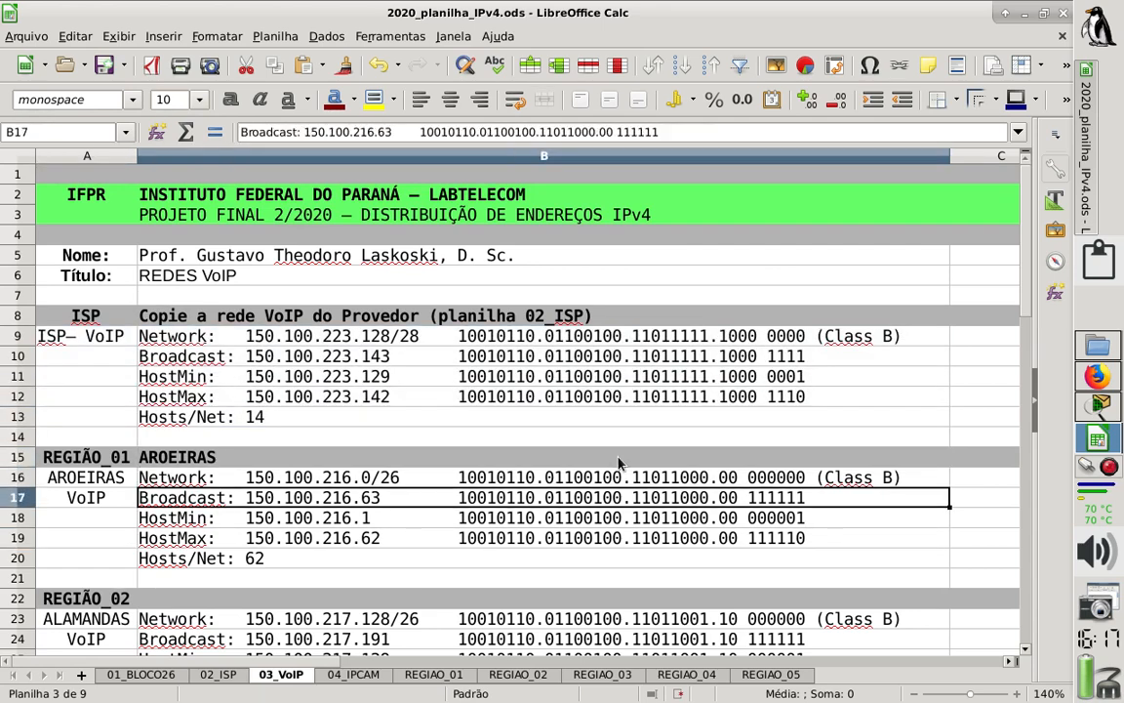
key("Down")
key("Down")
key("Down")
key("Down")
key("Down")
key("Down")
key("Down")
key("Down")
key("Down")
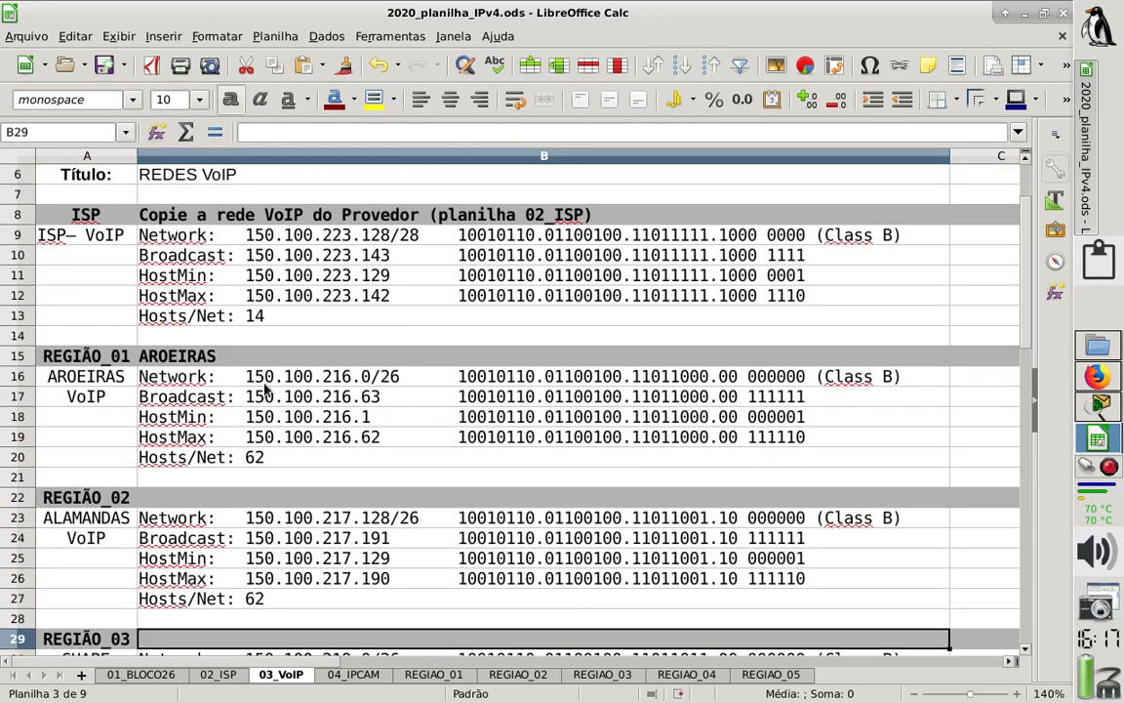
key("Down")
key("Down")
key("Down")
key("Down")
key("Down")
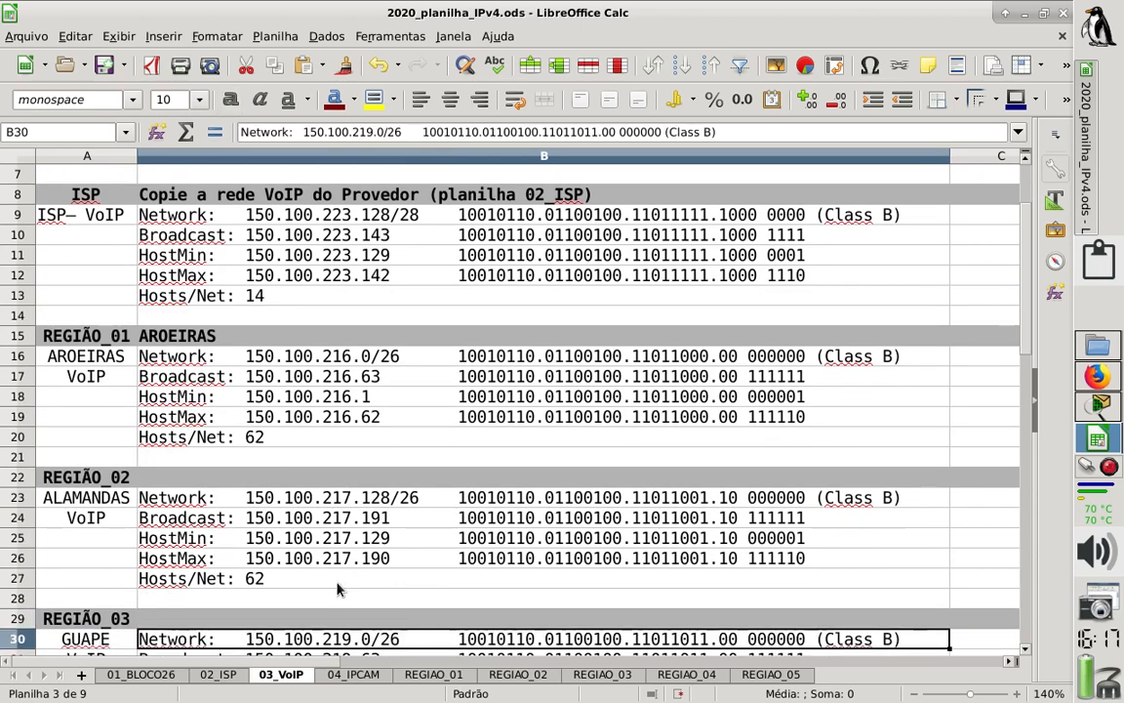
key("Down")
key("Down")
key("Down")
key("Down")
key("Down")
key("Down")
key("Down")
key("Down")
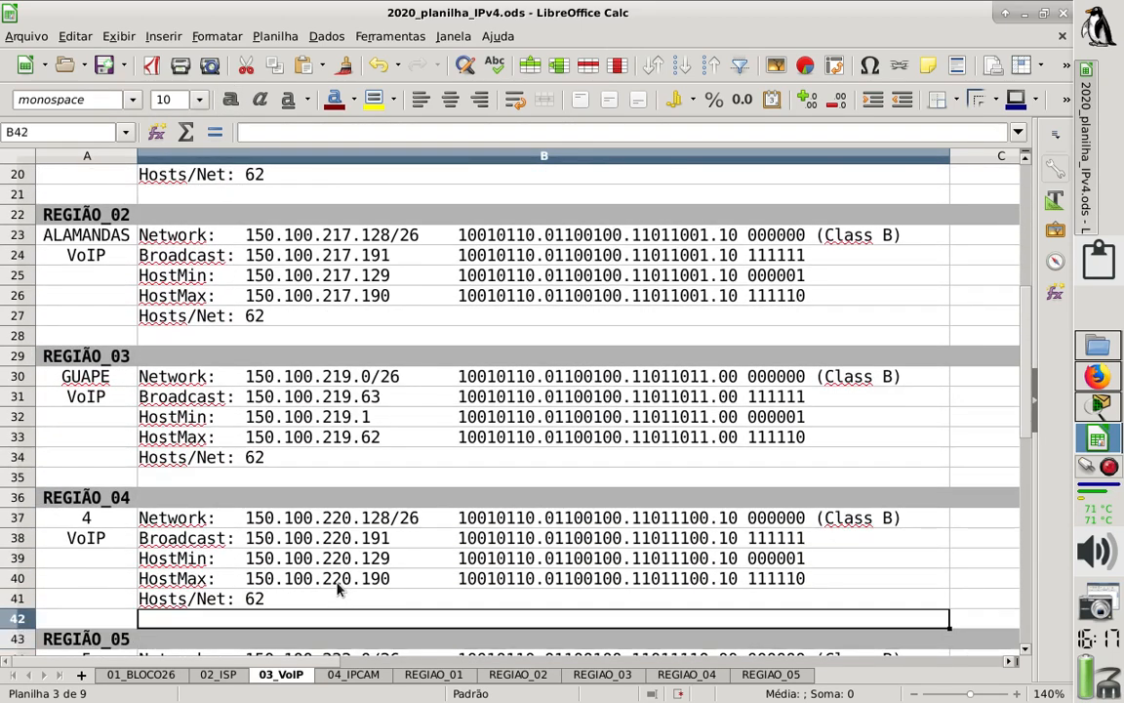
key("Up")
key("Up")
key("Up")
key("Up")
key("Up")
key("Up")
key("Up")
key("Up")
key("Up")
key("Up")
key("Up")
key("Up")
key("Up")
key("Up")
key("Up")
key("Up")
key("Up")
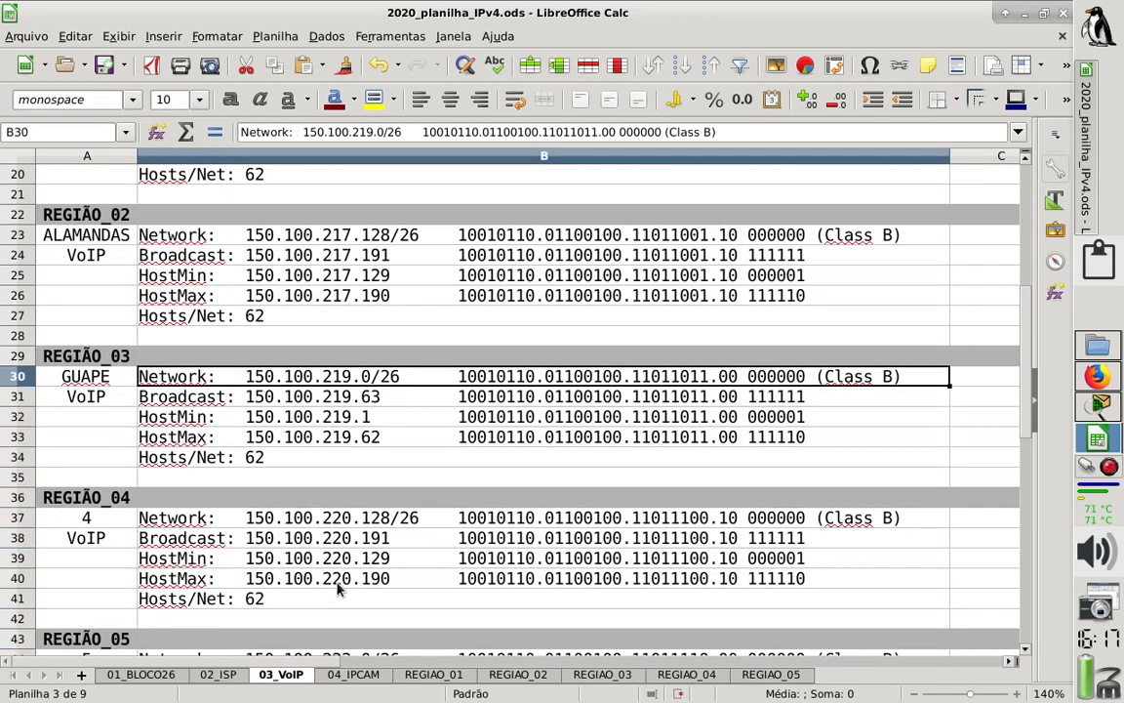
key("Up")
key("Up")
key("Up")
key("Up")
key("Up")
key("Up")
key("Up")
key("Up")
key("Up")
key("Up")
key("Up")
key("Up")
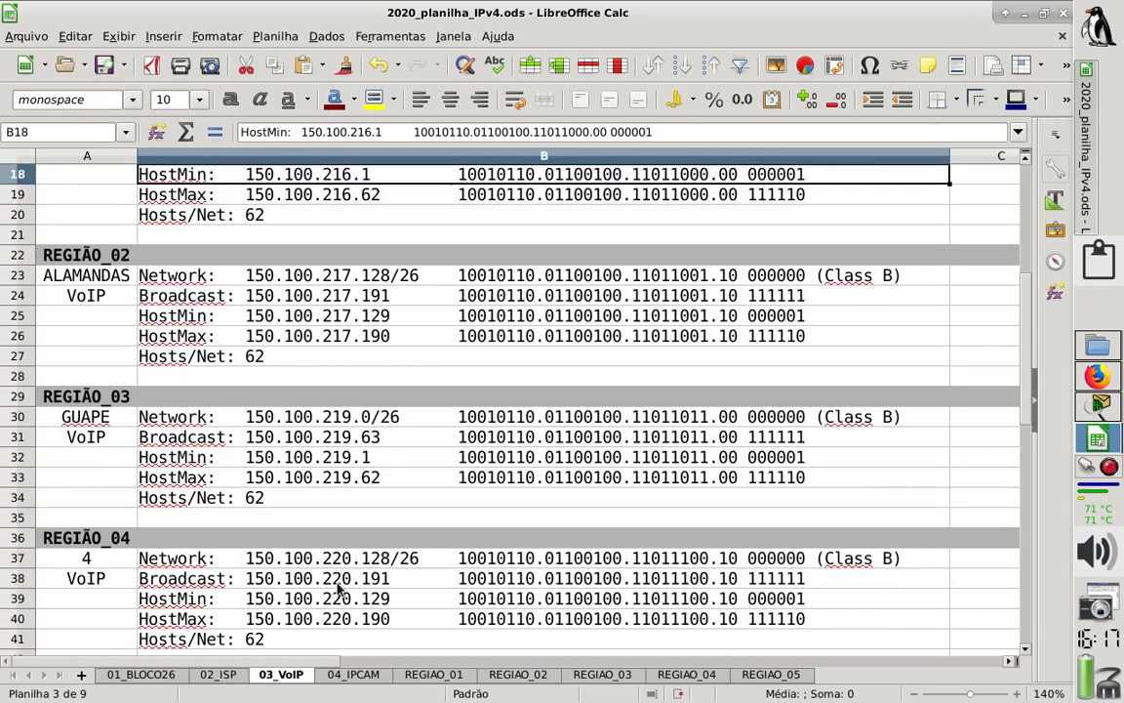
key("Up")
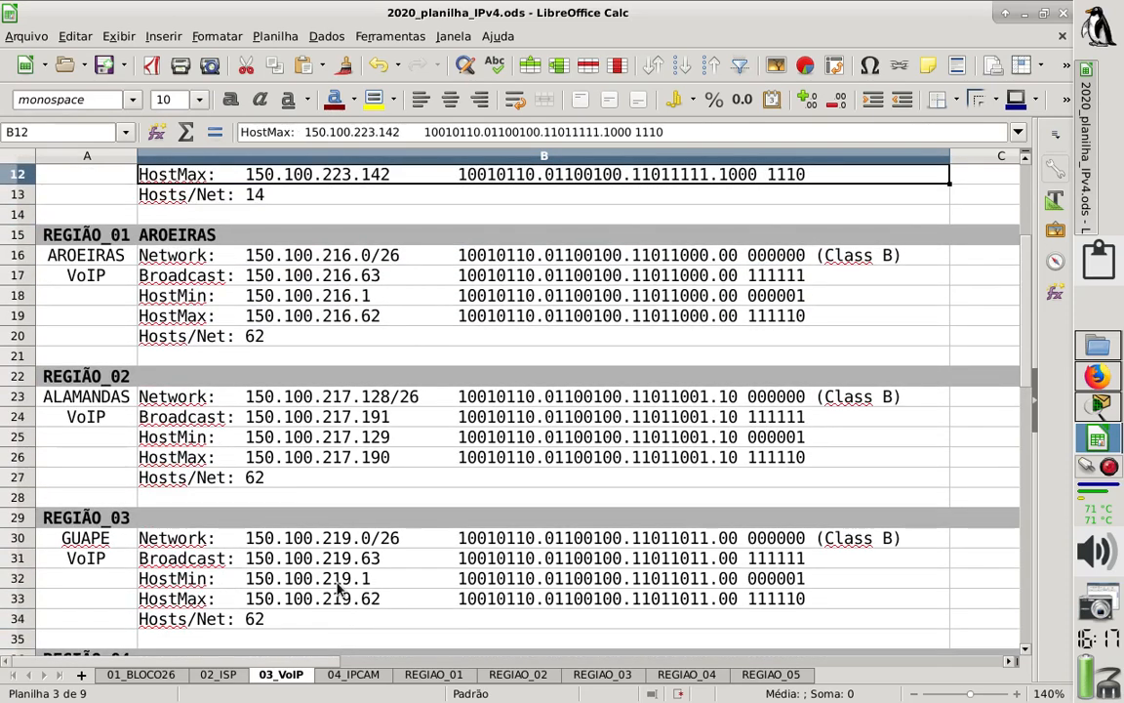
- Clear the text AROEIRAS from the REGIÃO_01 heading in cell B15
key("Down")
key("Down")
key("Down")
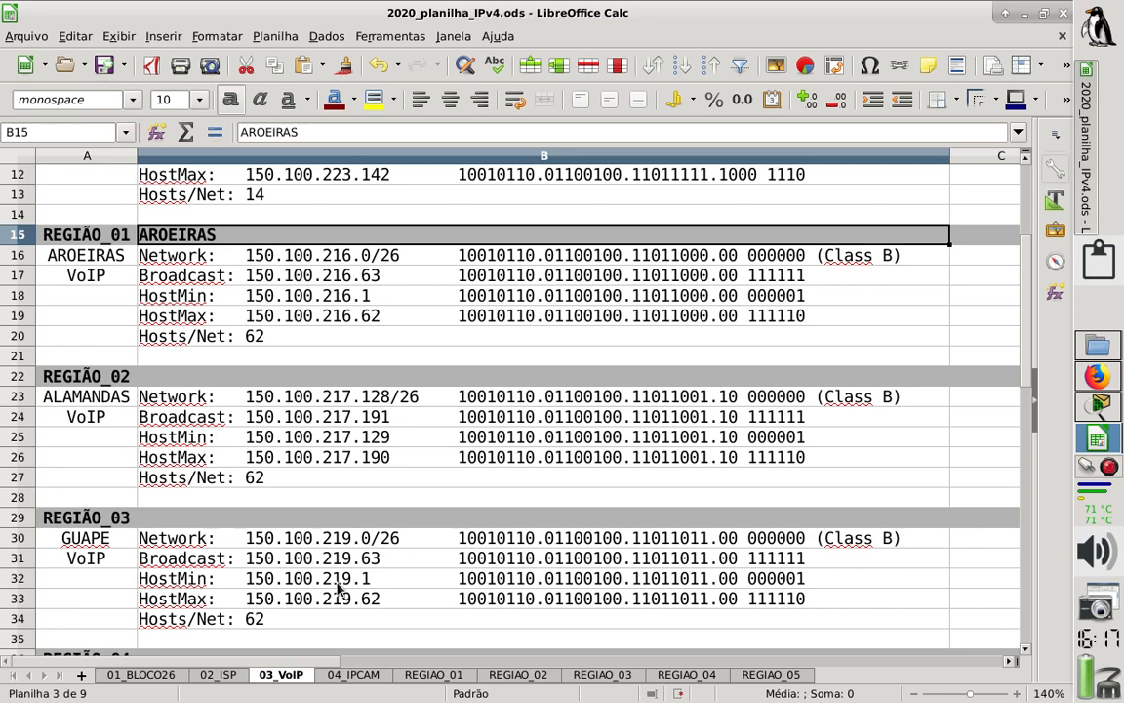
key("Delete")
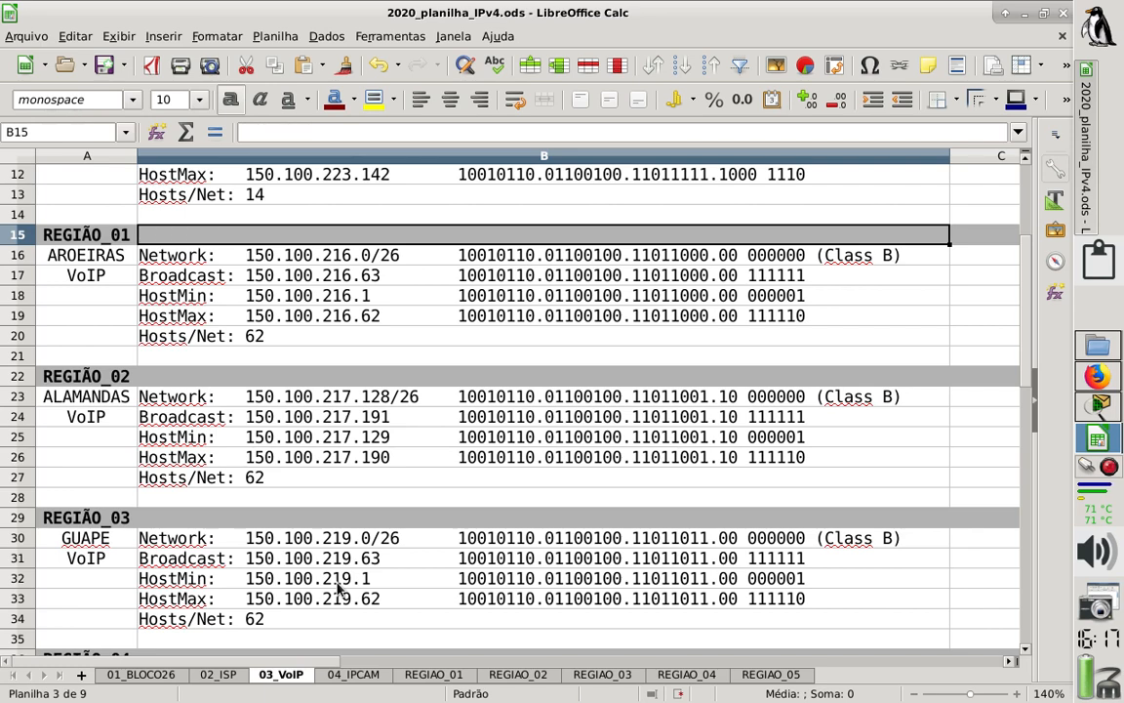
- Check the ISP block on the 03_VoIP sheet and save the spreadsheet
key("Up")
key("Up")
key("Up")
key("Up")
key("Up")
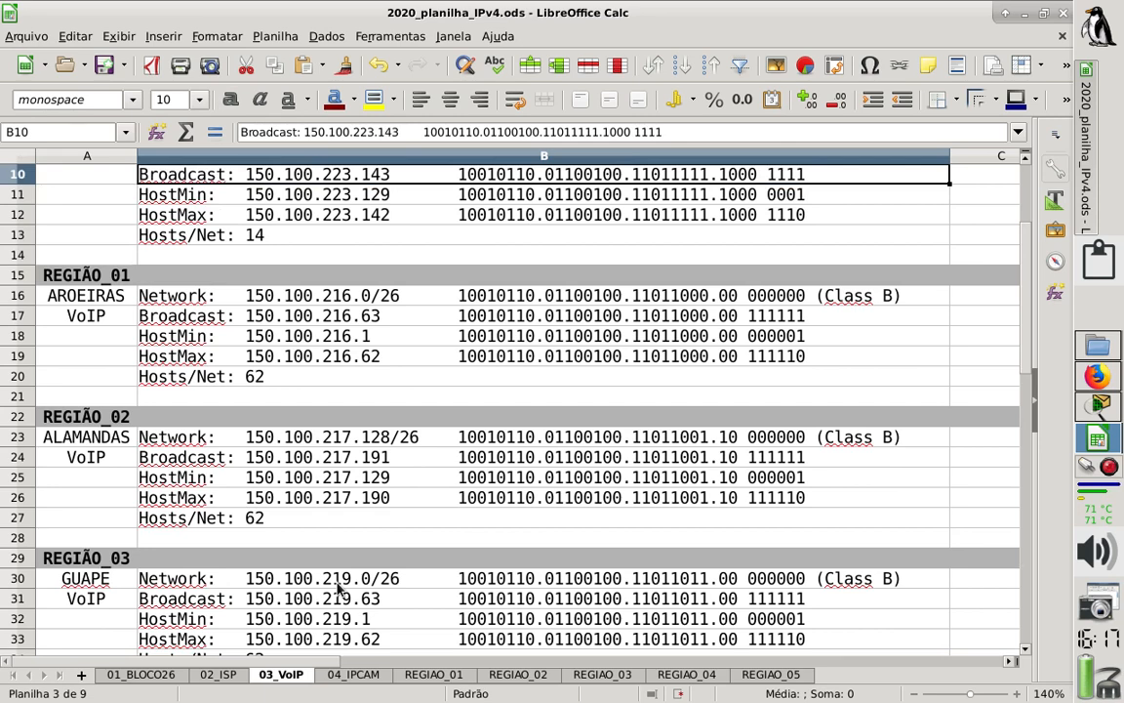
key("Up")
key("Up")
key("Up")
key("Up")
key("Up")
key("Up")
key("Down")
key("Down")
key("Down")
key("Down")
key("Down")
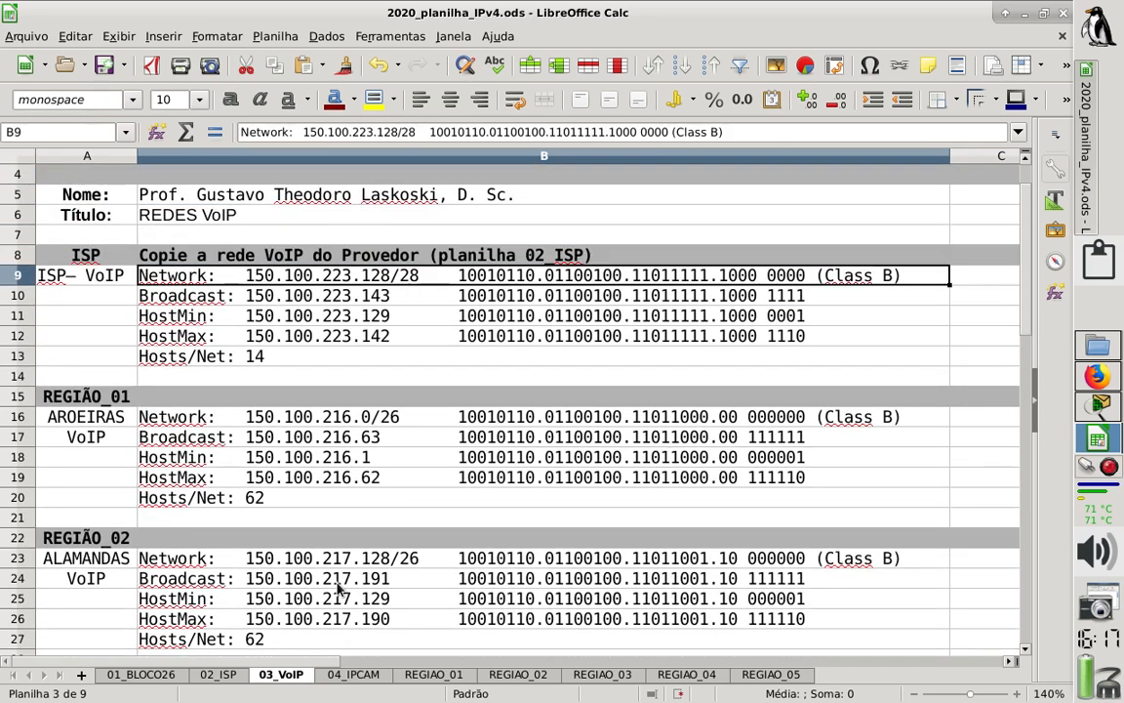
key("Down")
key("Down")
key("Down")
key("Down")
key("Down")
key("Down")
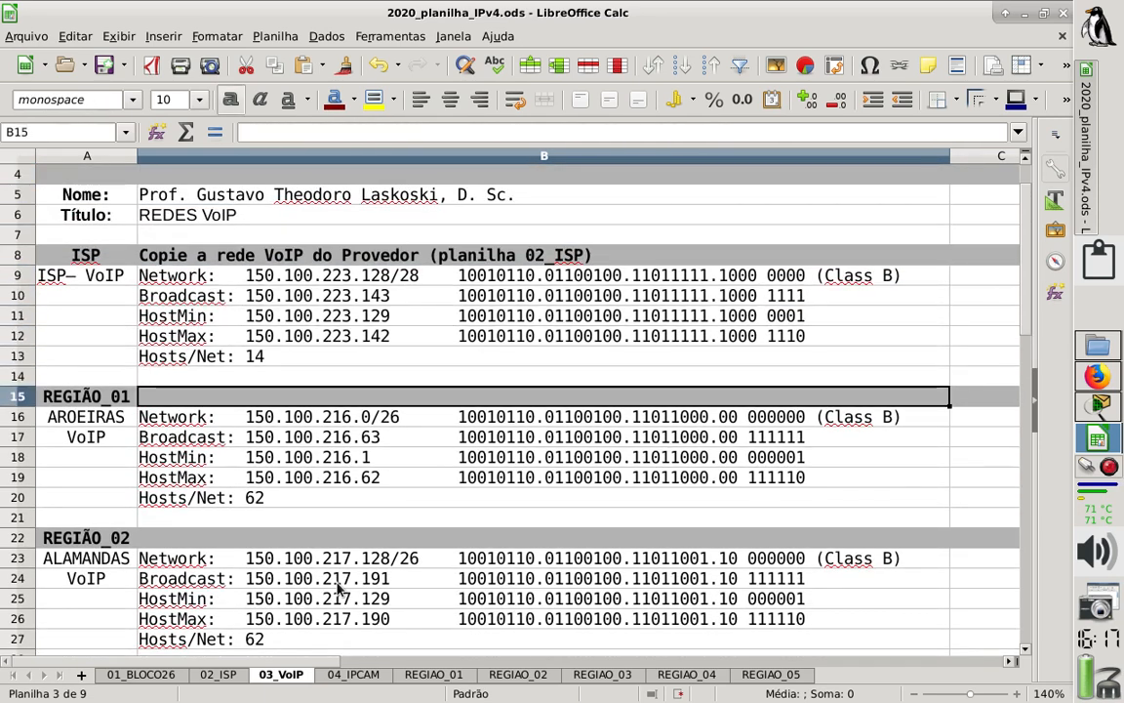
key("ctrl+s")
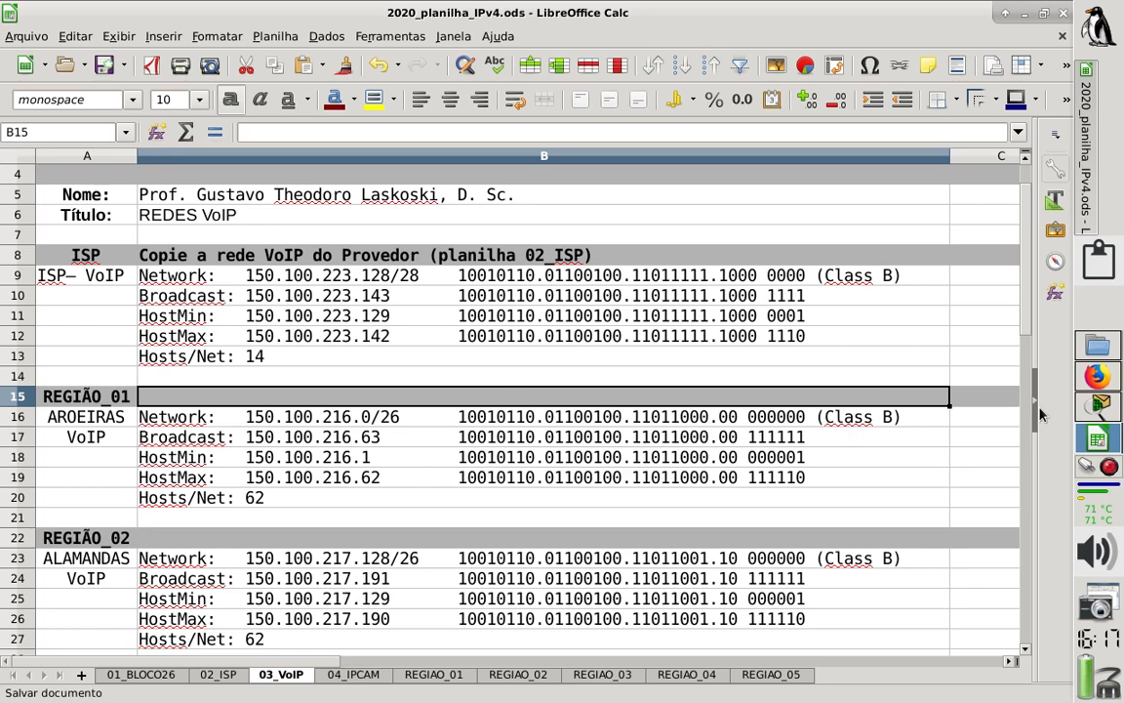
- Switch to Cisco Packet Tracer and open the command line of router R1_GW_AROEIRAS in a maximized window
left_click(1093, 404)
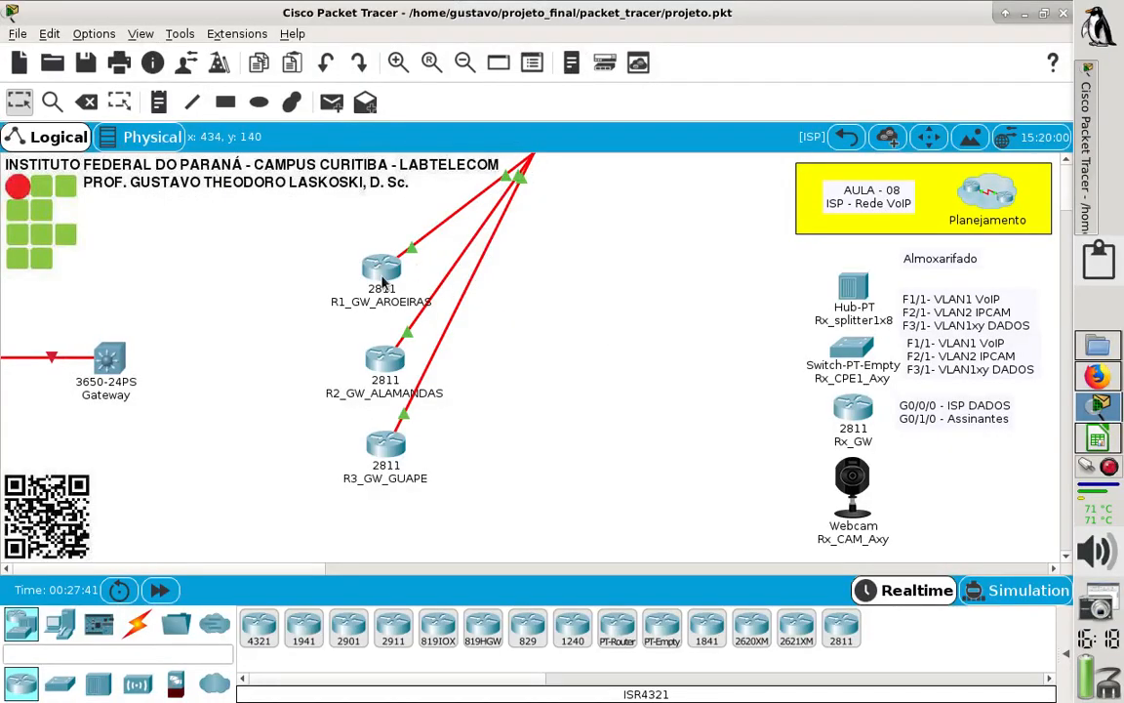
left_click(382, 278)
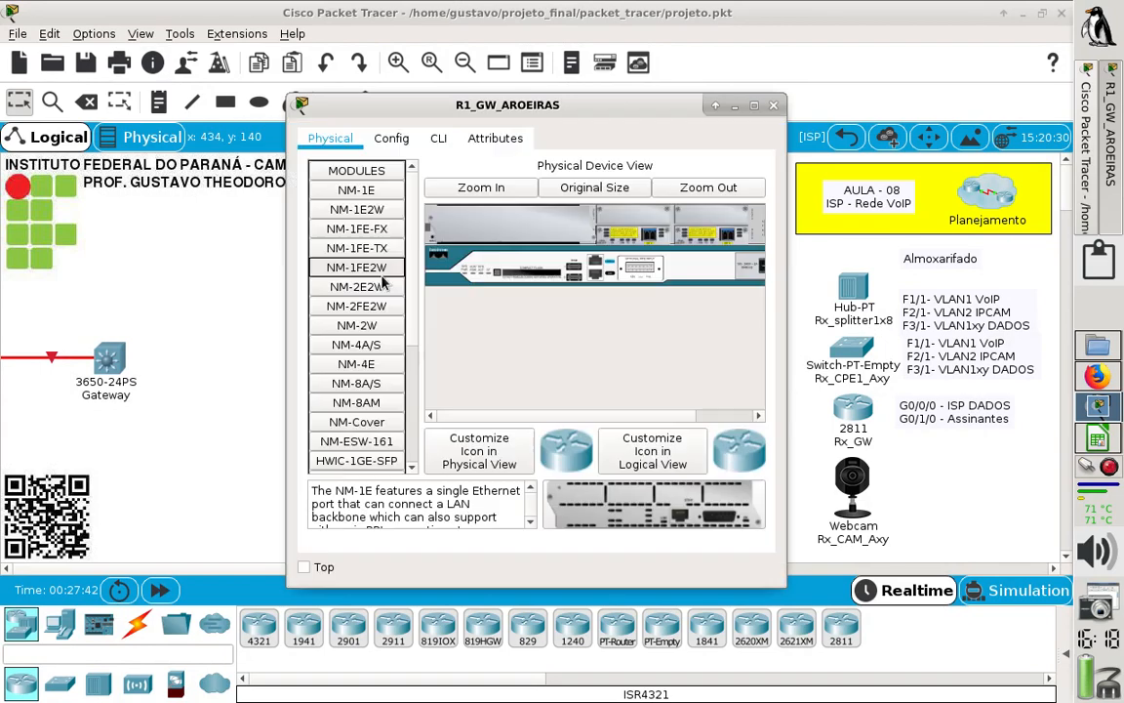
left_click(439, 140)
left_click(755, 106)
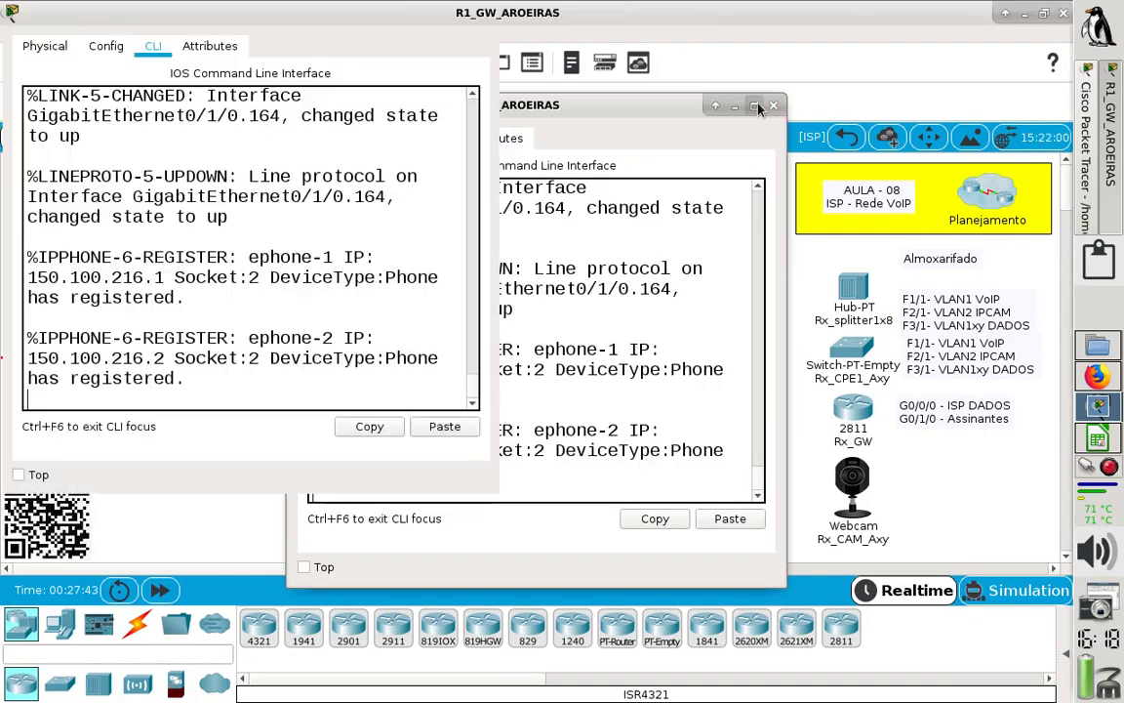
key("Return")
- Enter privileged mode and run "sh ip route" to examine the router's 150.100.216.0/26 route, then close the device window
type("e")
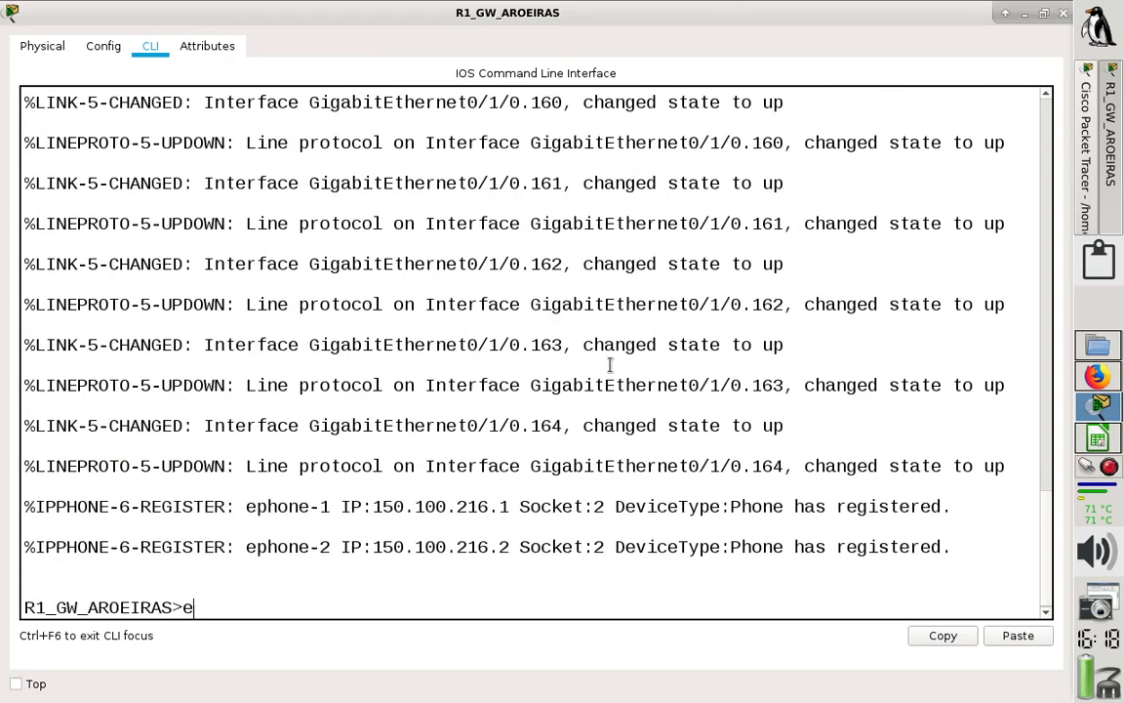
type("n")
key("Return")
type("sh ")
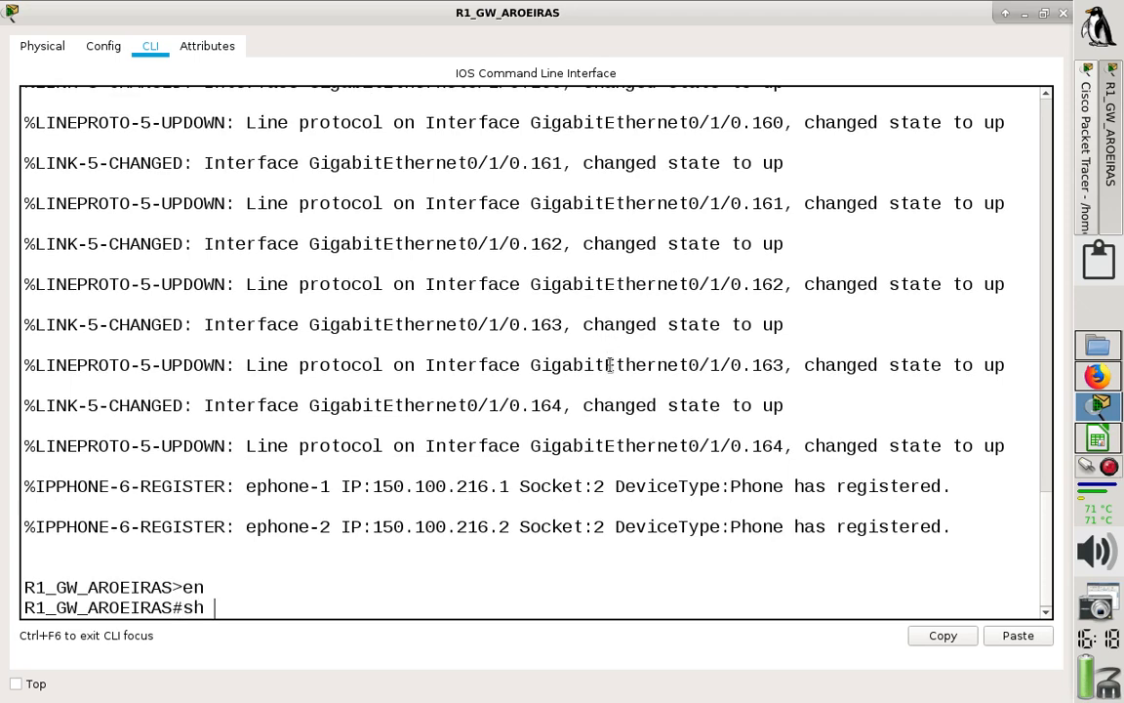
type("ip route")
key("Return")
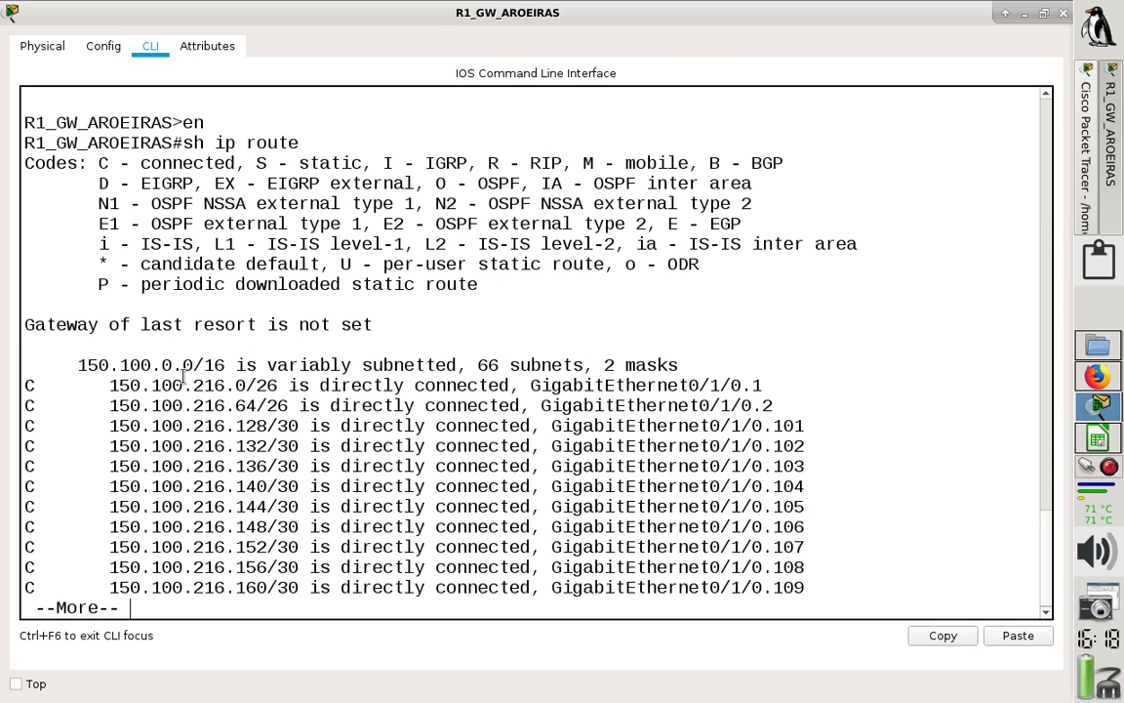
left_click_drag(111, 386, 762, 386)
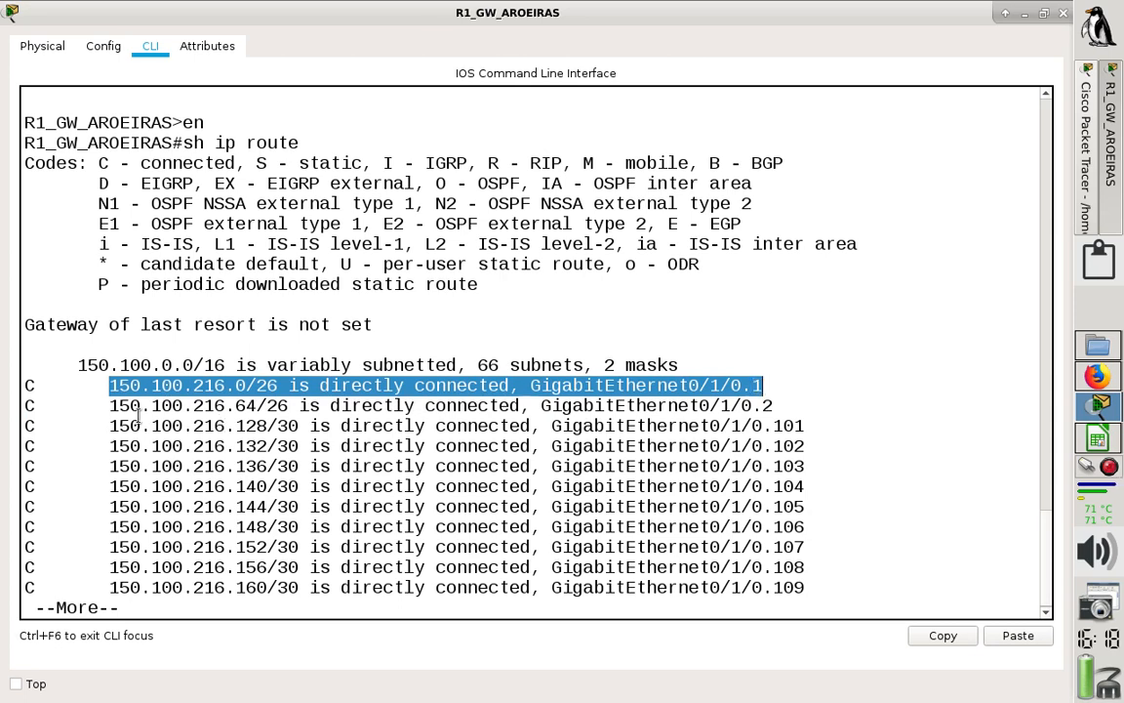
left_click_drag(112, 386, 269, 385)
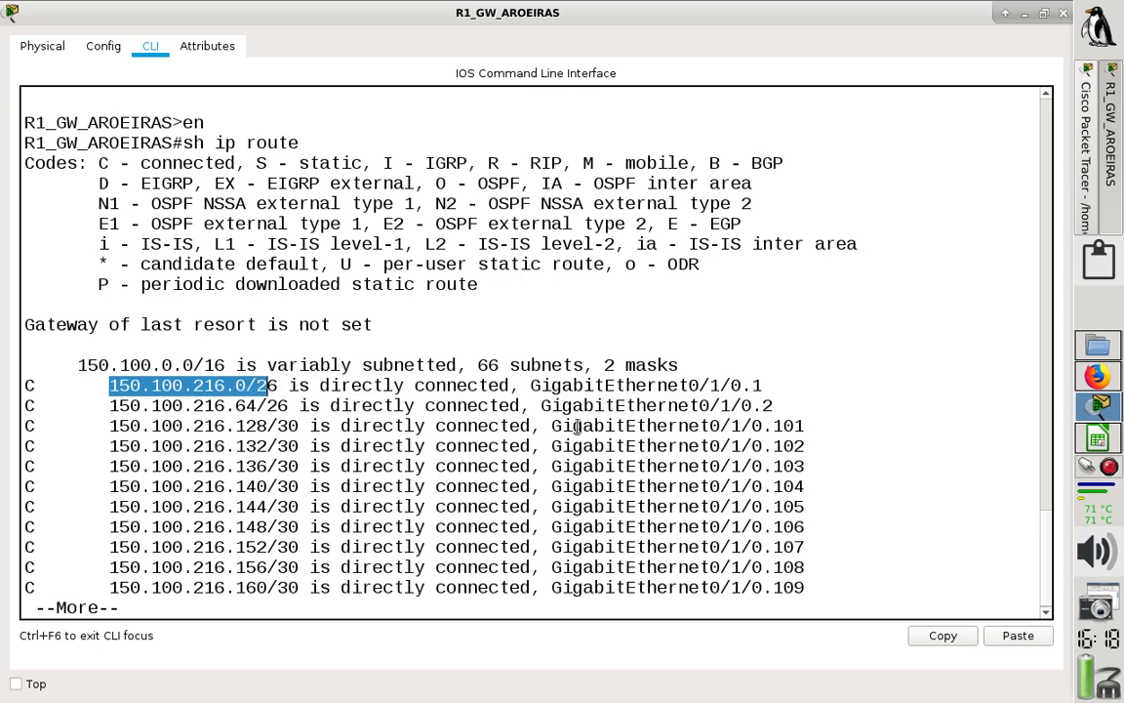
left_click(1064, 15)
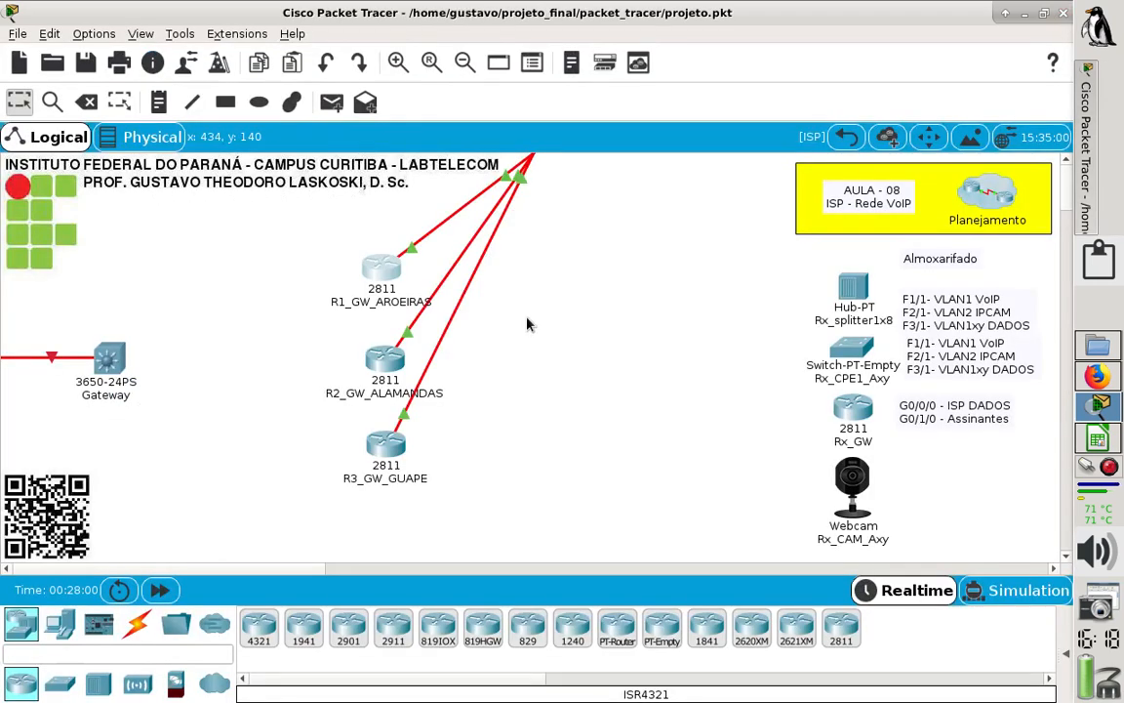
- Add a two-line note reading "R1" and "150.100.216.0/26 - VoIP" beside router R1_GW_AROEIRAS and nudge it closer to the router
left_click(157, 102)
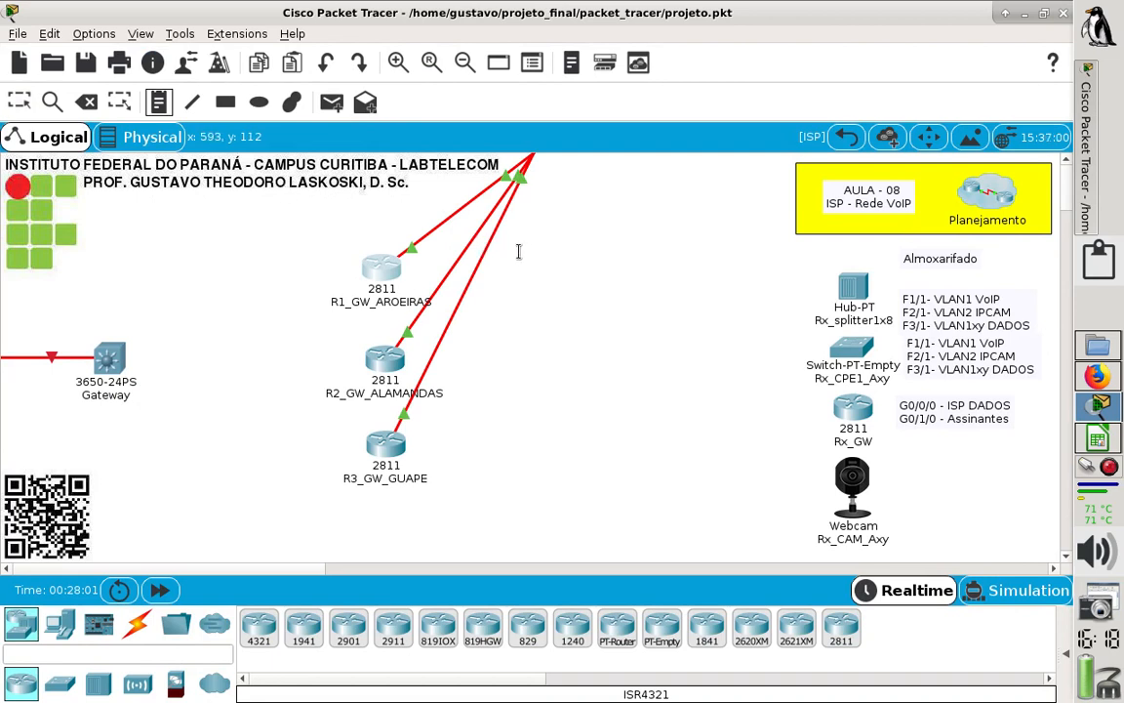
left_click(518, 253)
type("R1")
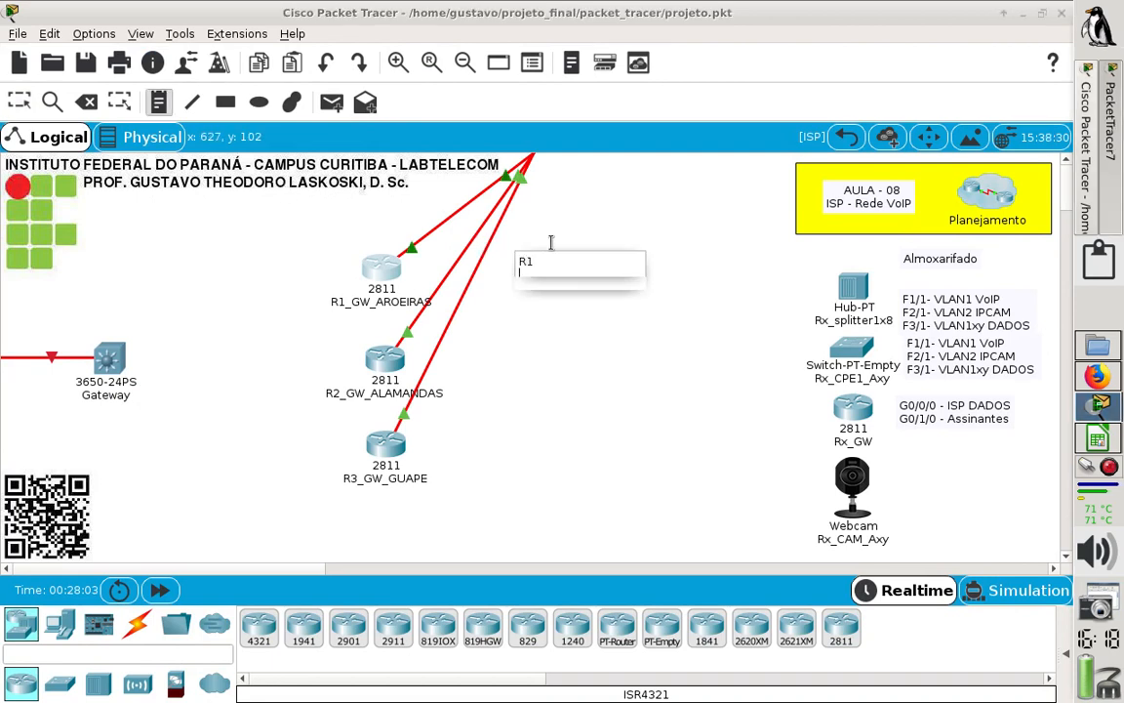
key("Return")
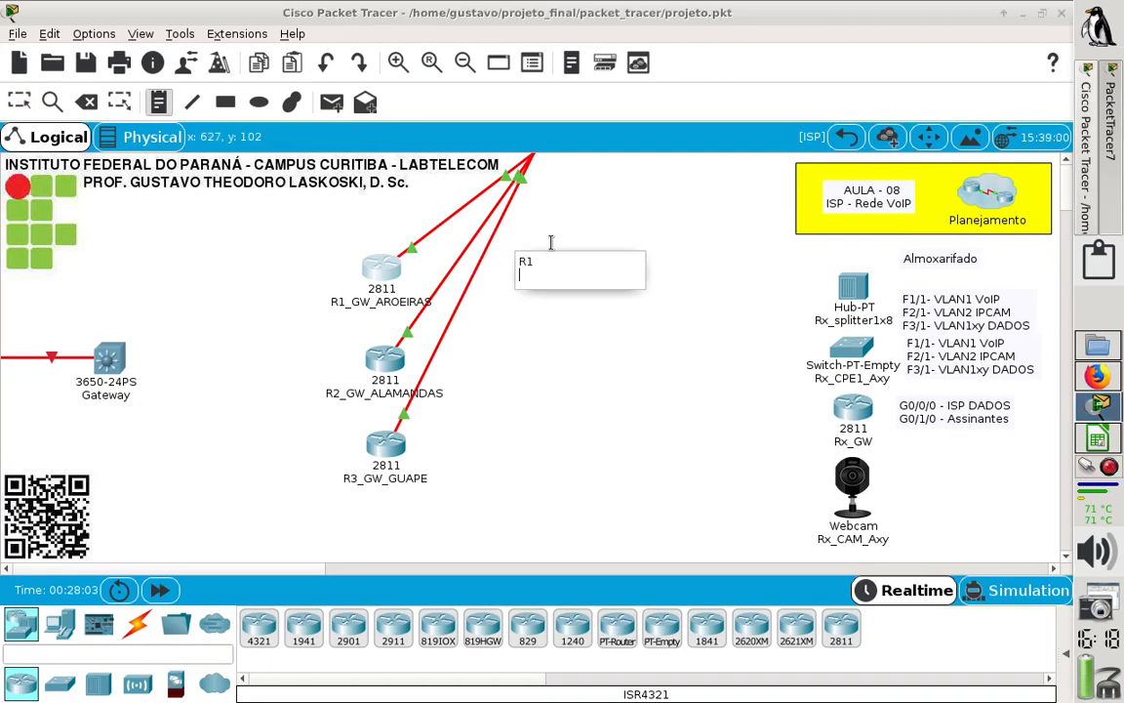
type("150.100.21")
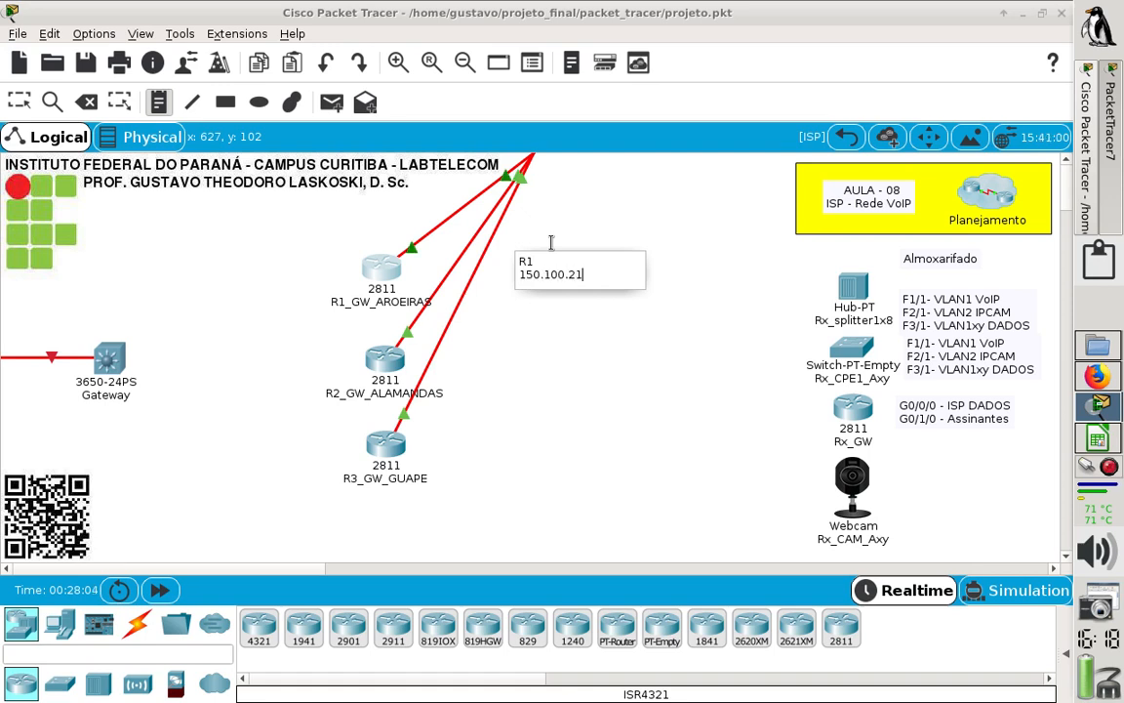
type("6.0/25")
key("BackSpace")
type("6 - ")
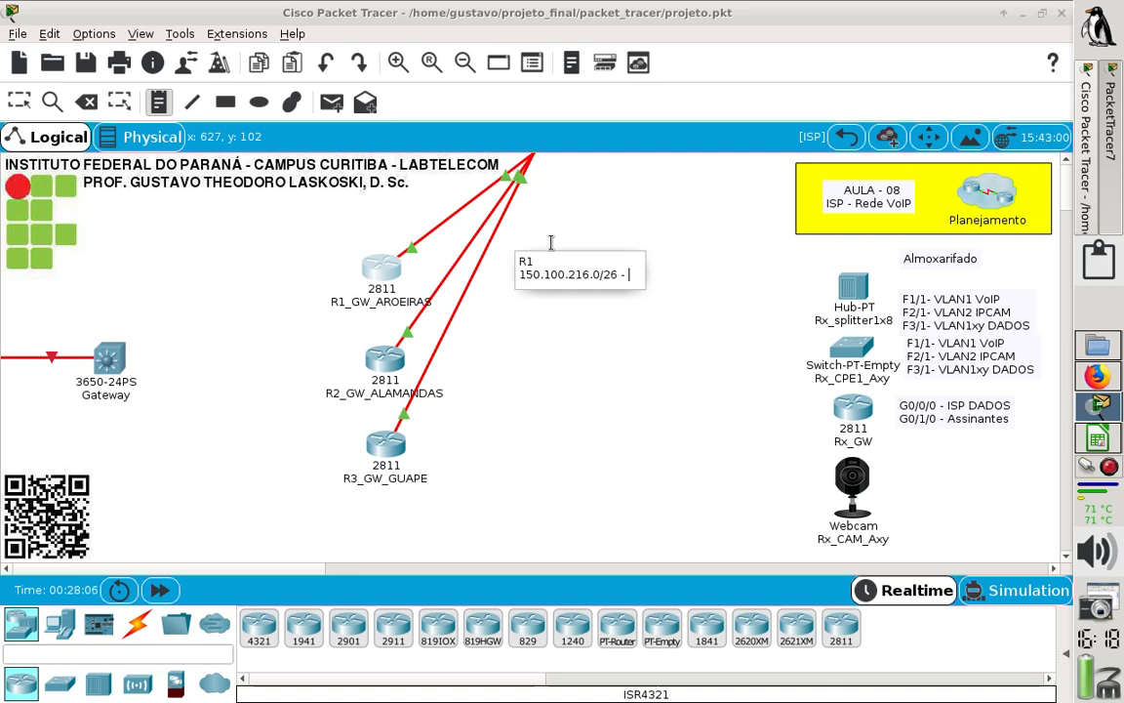
type("VoI")
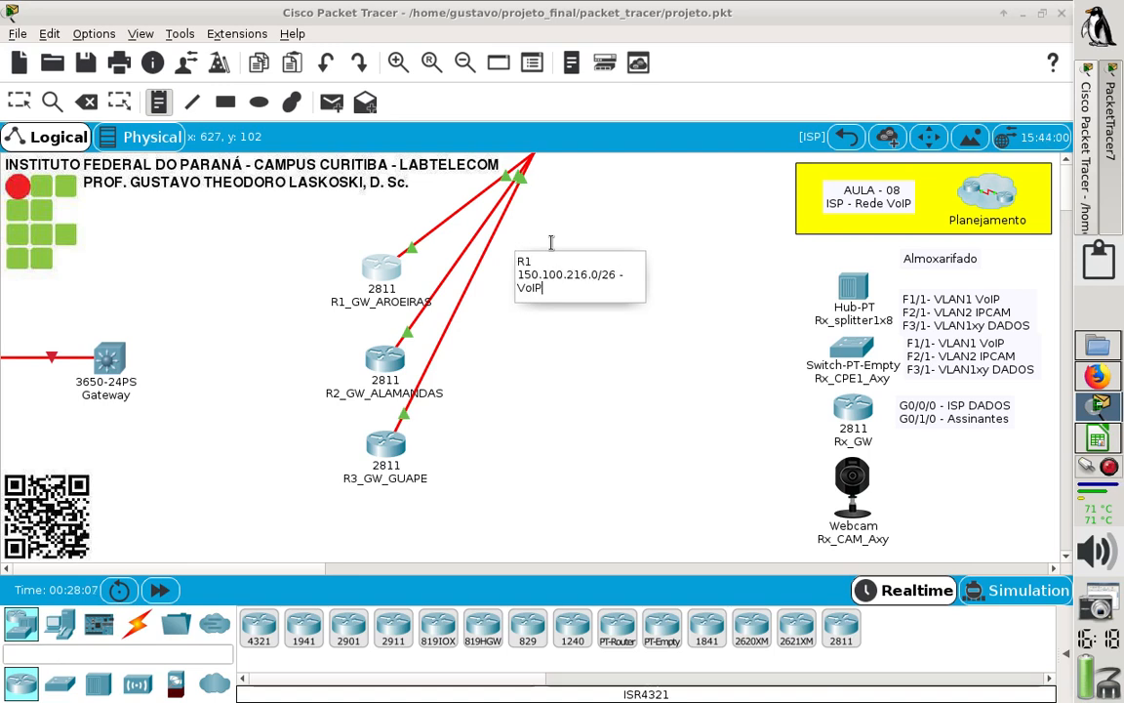
type("P")
key("Return")
key("BackSpace")
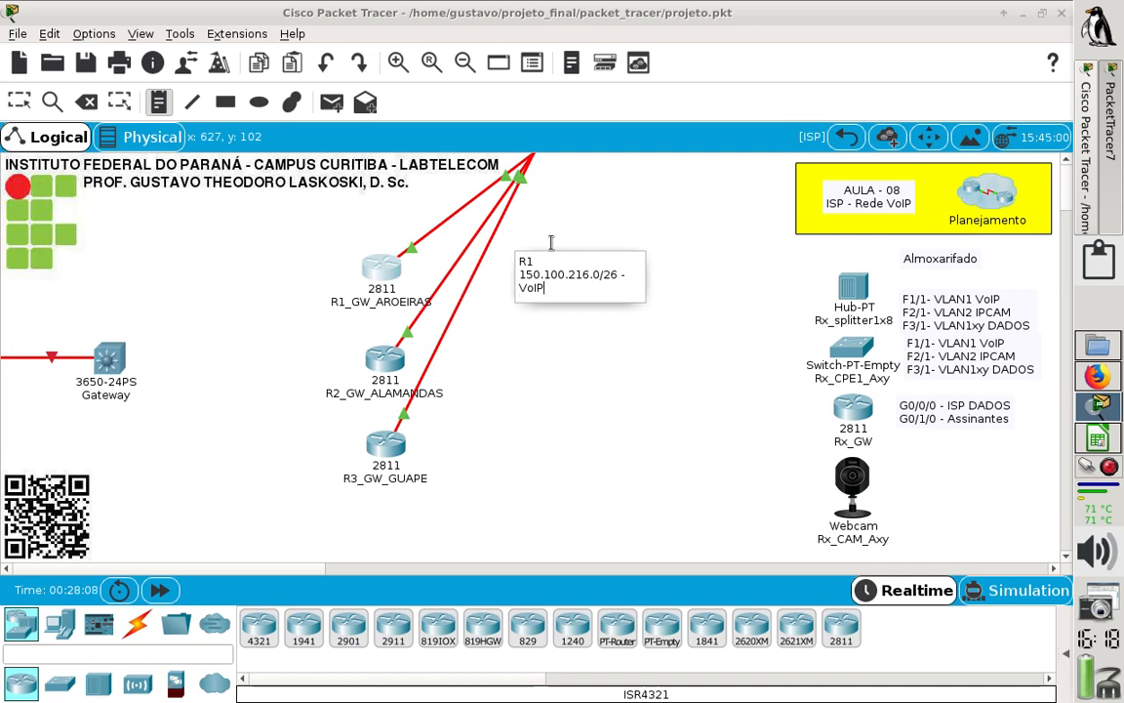
left_click(577, 313)
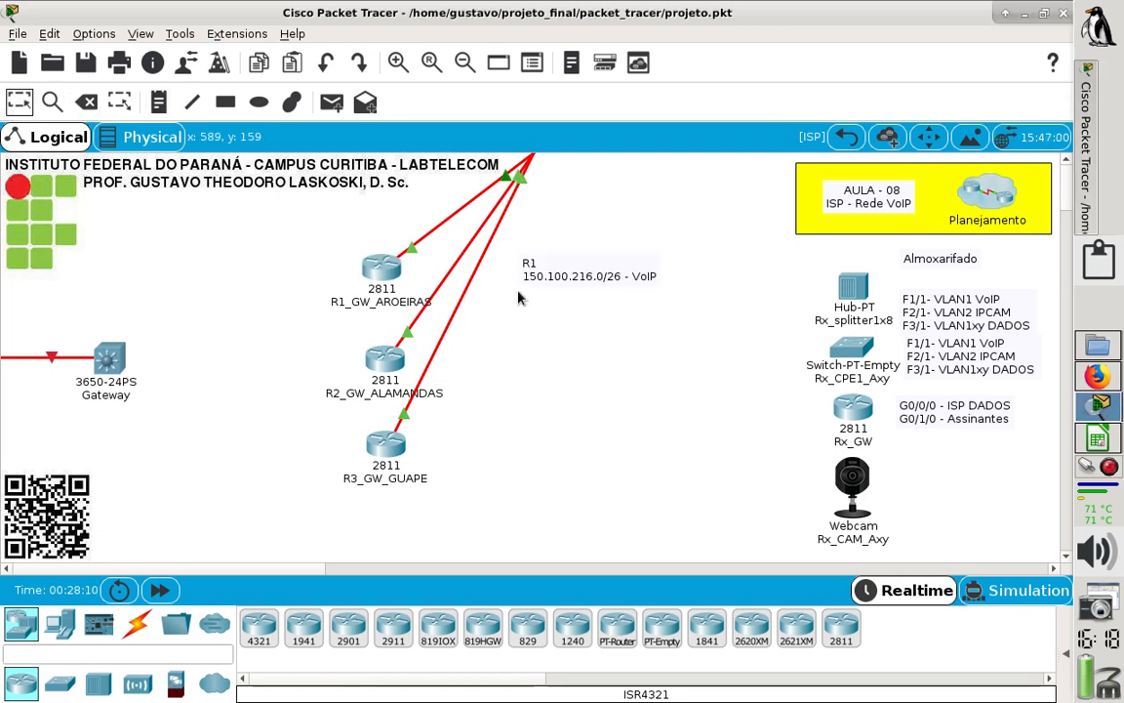
left_click_drag(528, 282, 514, 274)
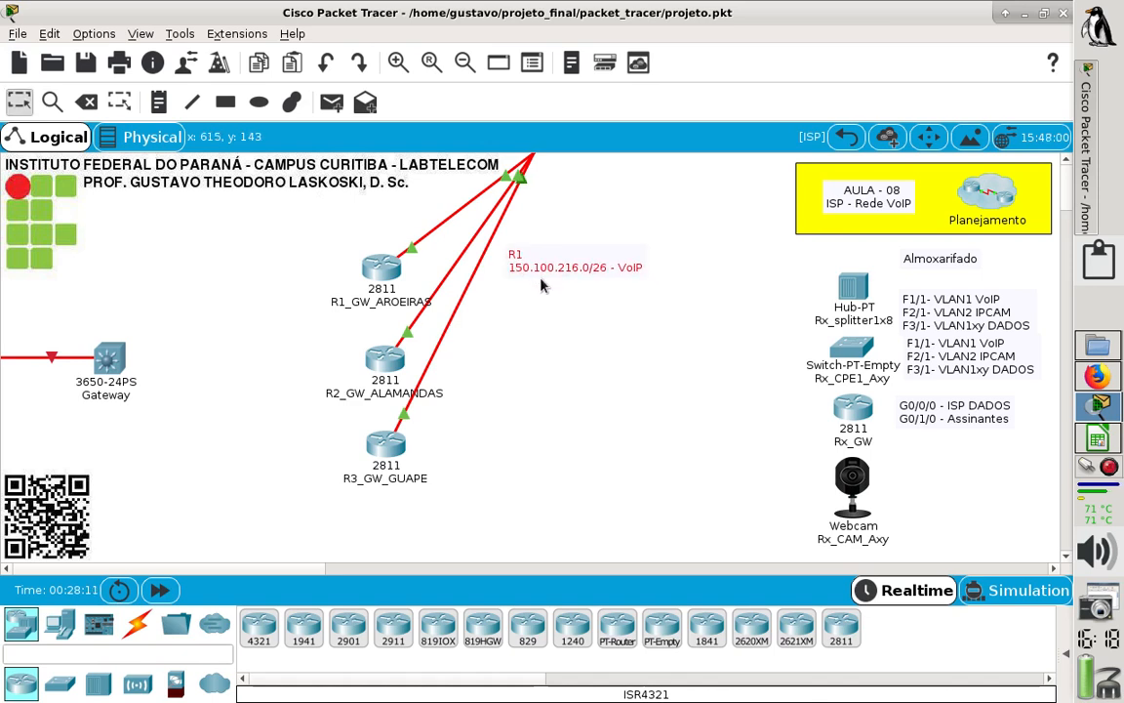
left_click(527, 369)
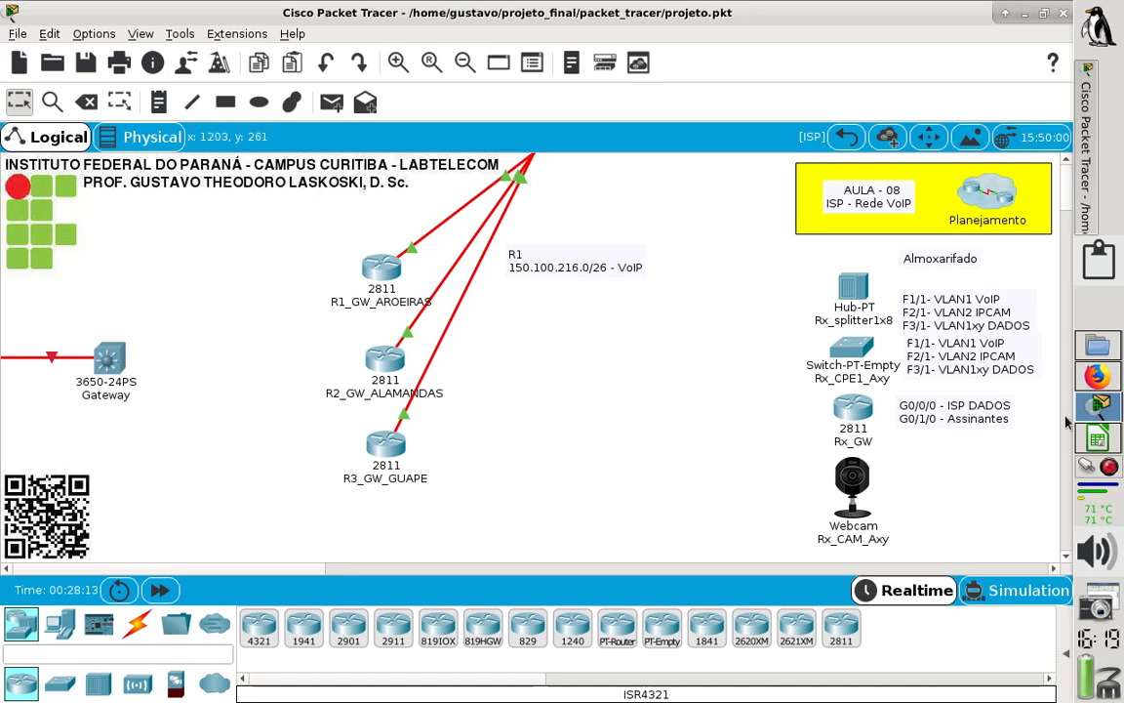
- Switch to the LibreOffice Calc spreadsheet and check the REGIÃO_01 and REGIÃO_02 VoIP networks on the 03_VoIP sheet
left_click(1091, 441)
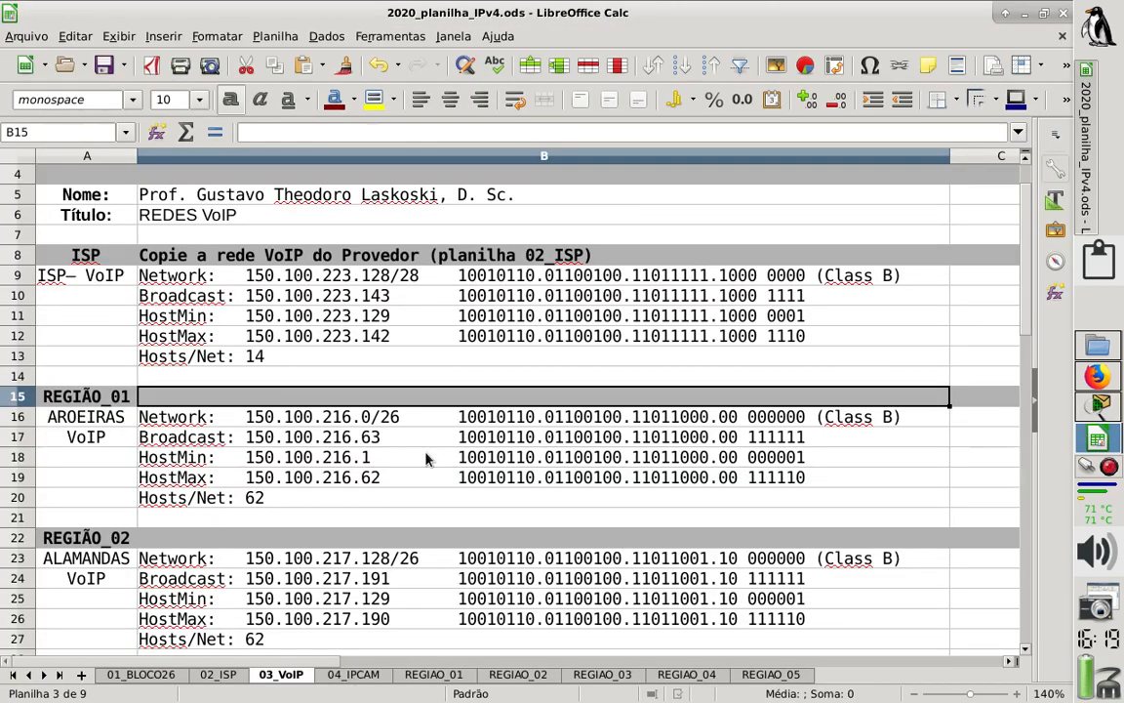
left_click(332, 417)
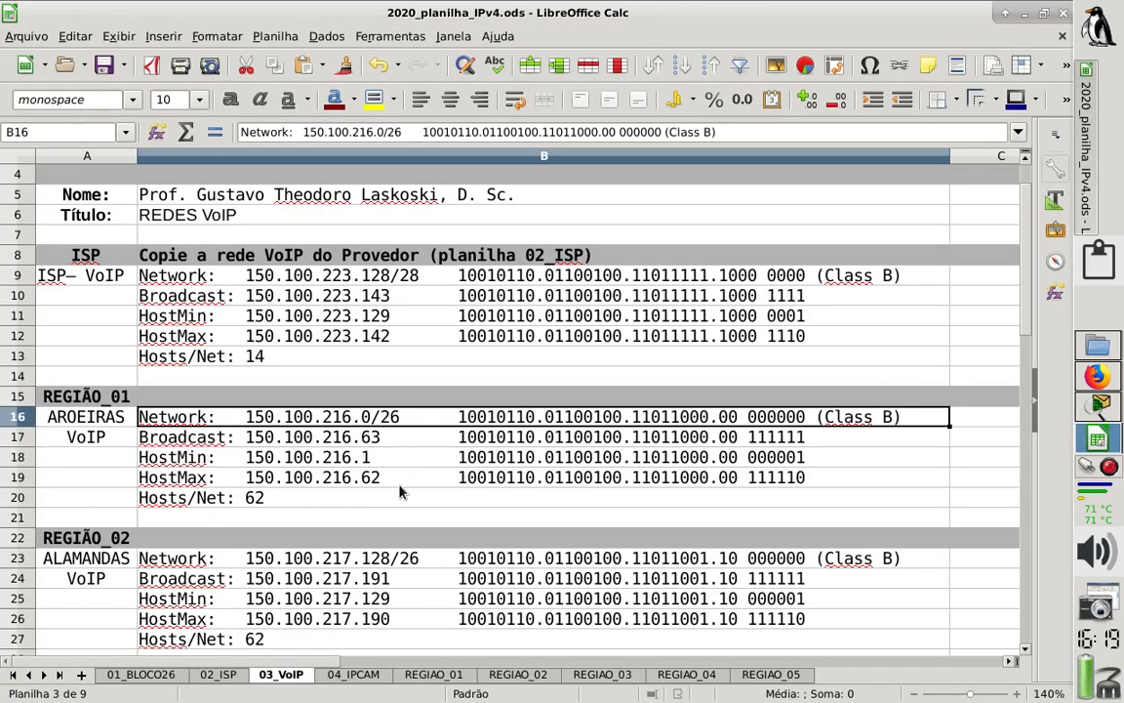
left_click(367, 563)
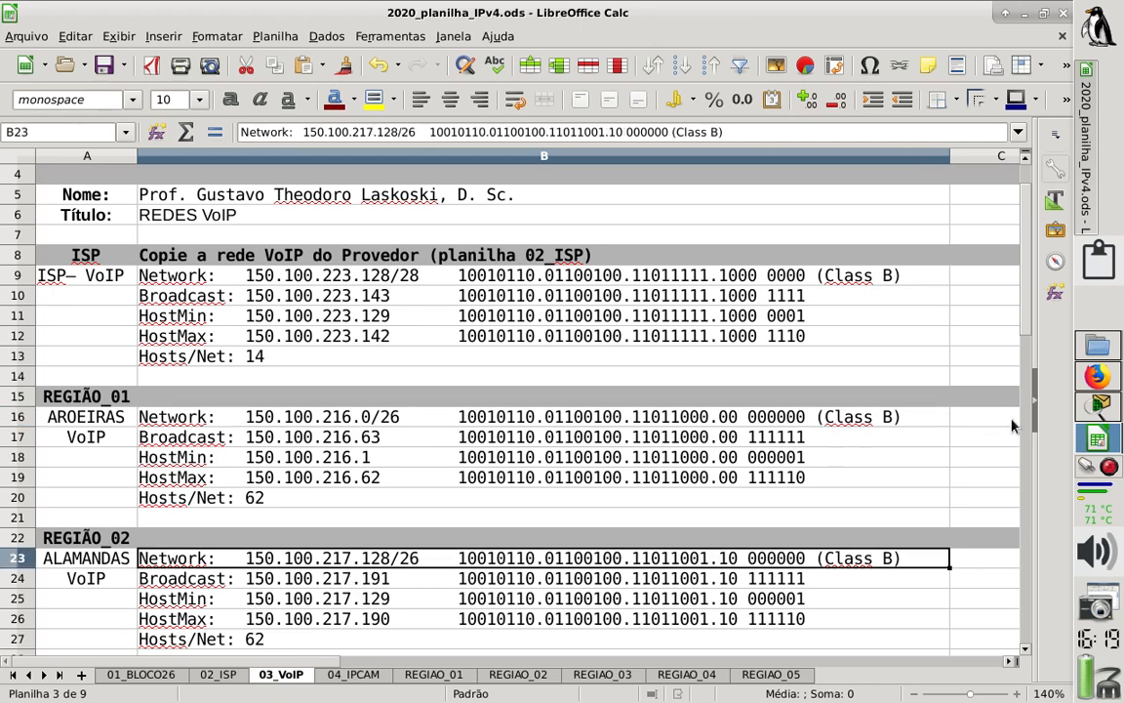
- Switch to Cisco Packet Tracer and open the command line of router R2_GW_ALAMANDAS in a maximized window
left_click(1087, 414)
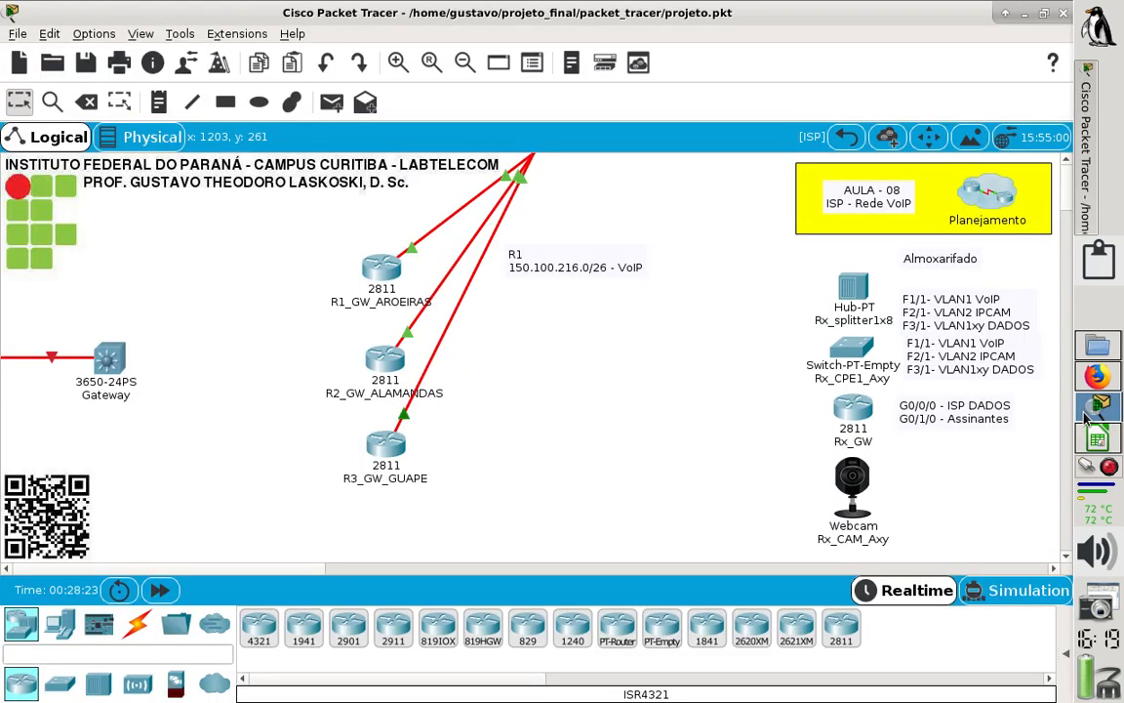
left_click(375, 363)
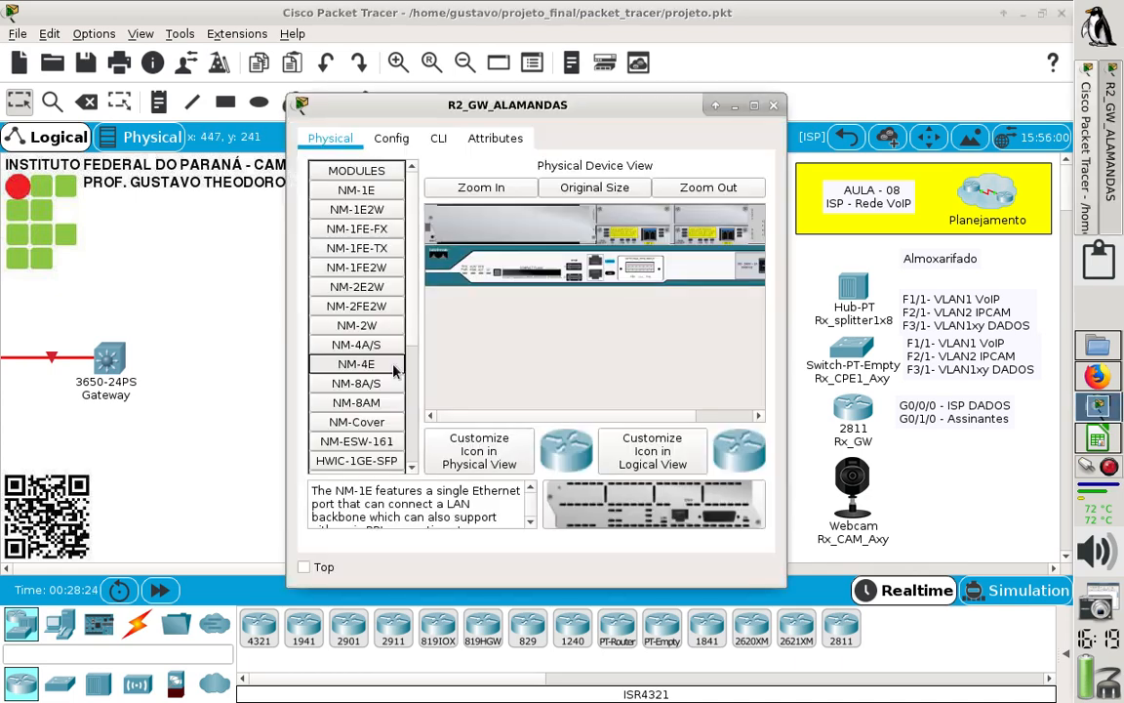
left_click(439, 138)
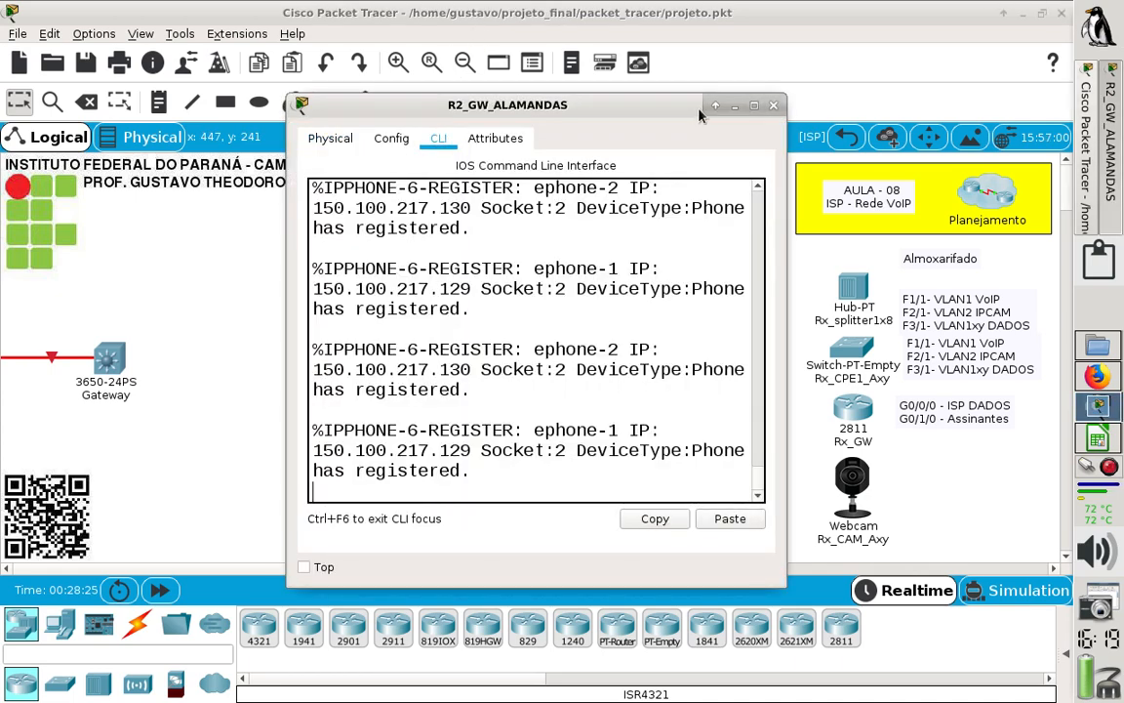
left_click(753, 106)
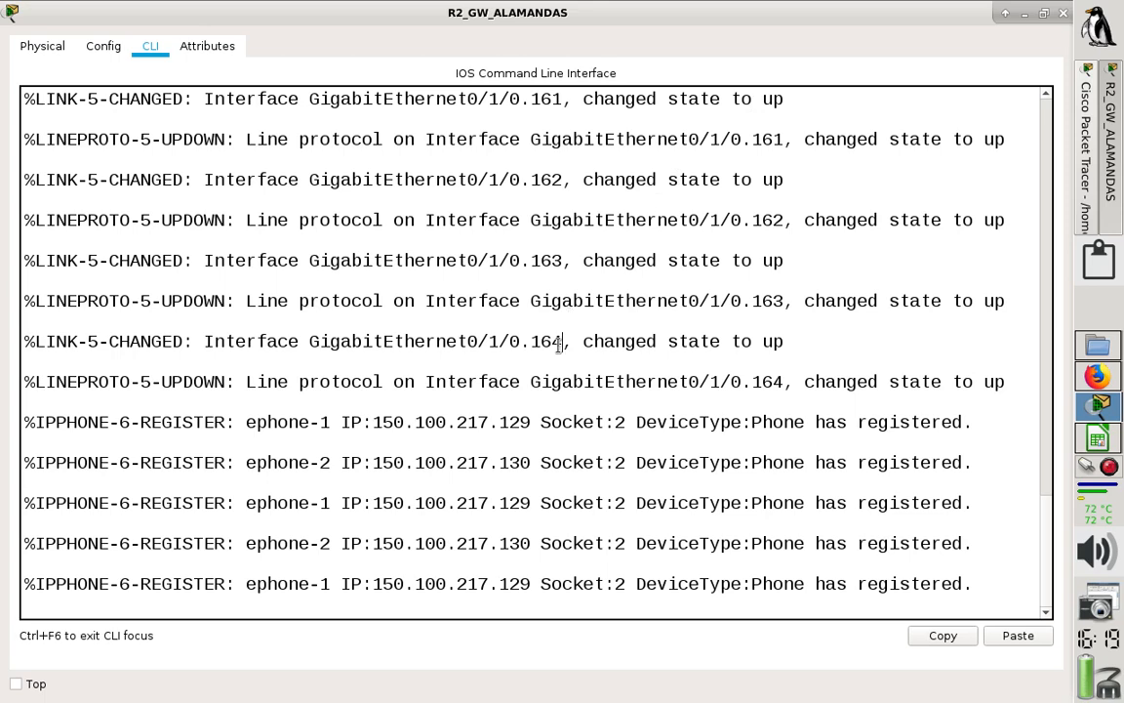
- Enter privileged mode on R2, run "sh ip route", select the network 150.100.217.128/26 and close the device window
key("Return")
type("e")
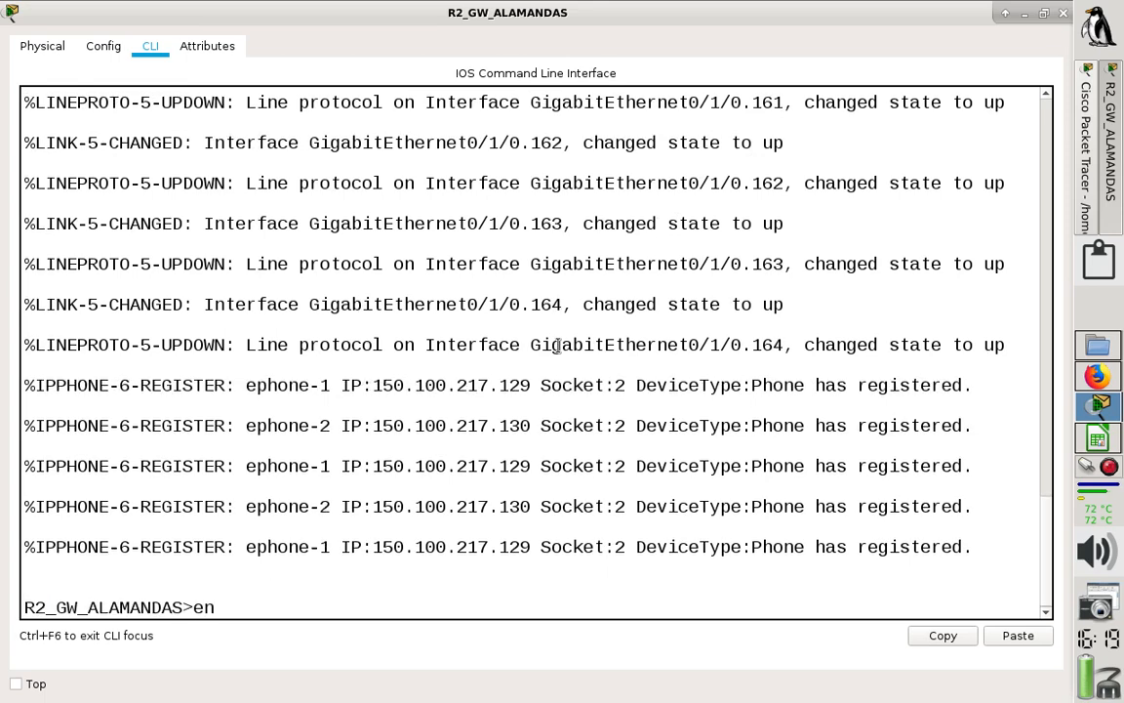
type("n")
key("Return")
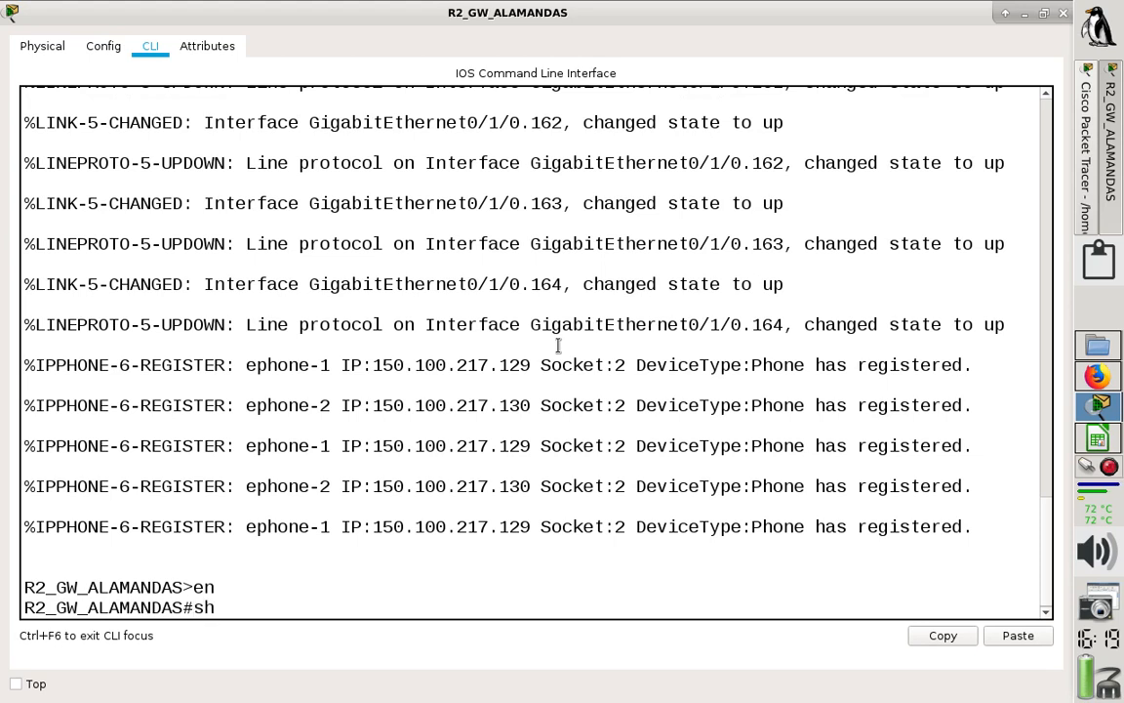
type("ip route")
key("Return")
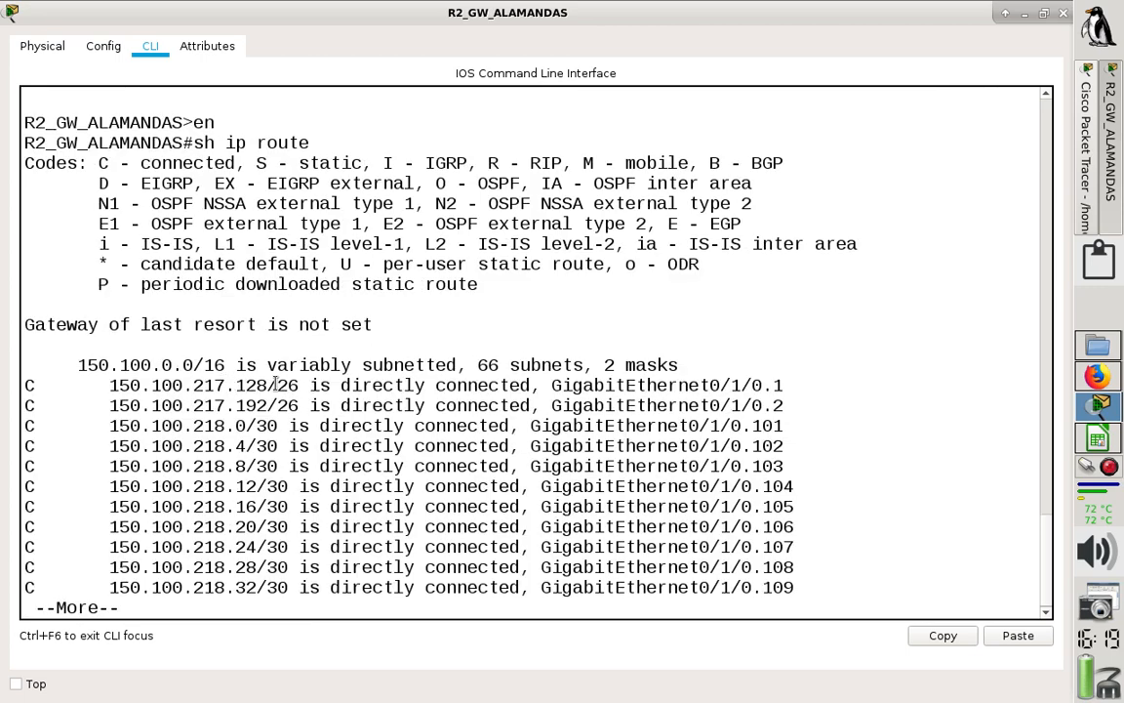
left_click_drag(269, 386, 296, 385)
key("ctrl+c")
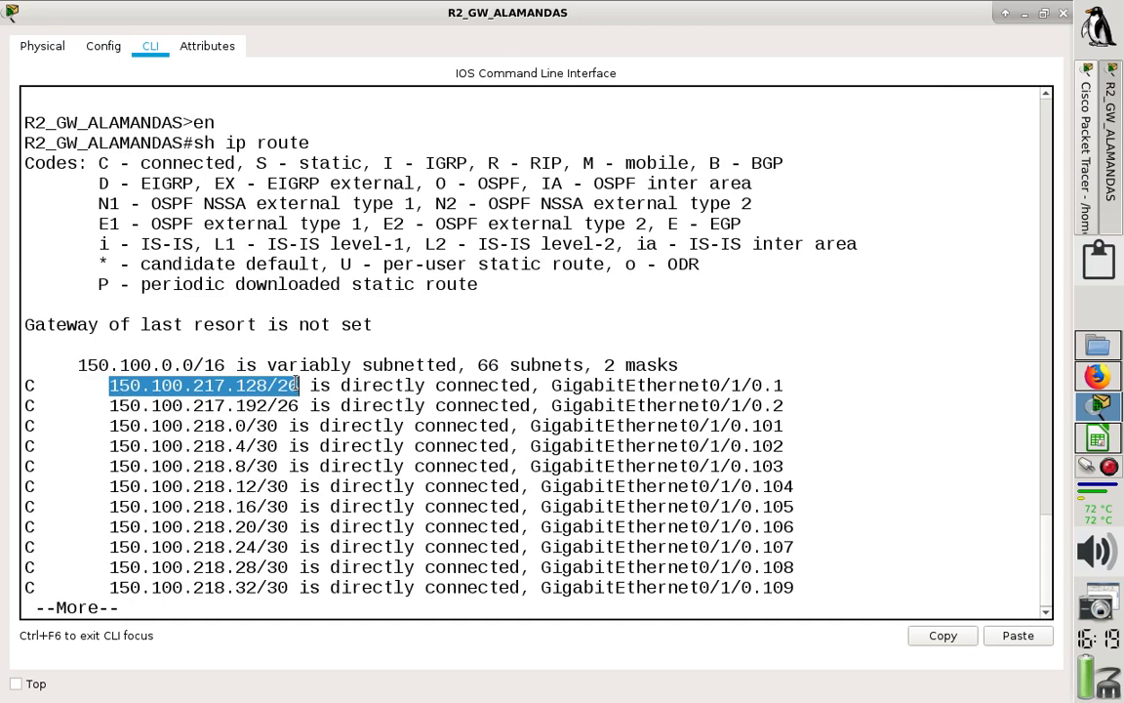
left_click(1062, 13)
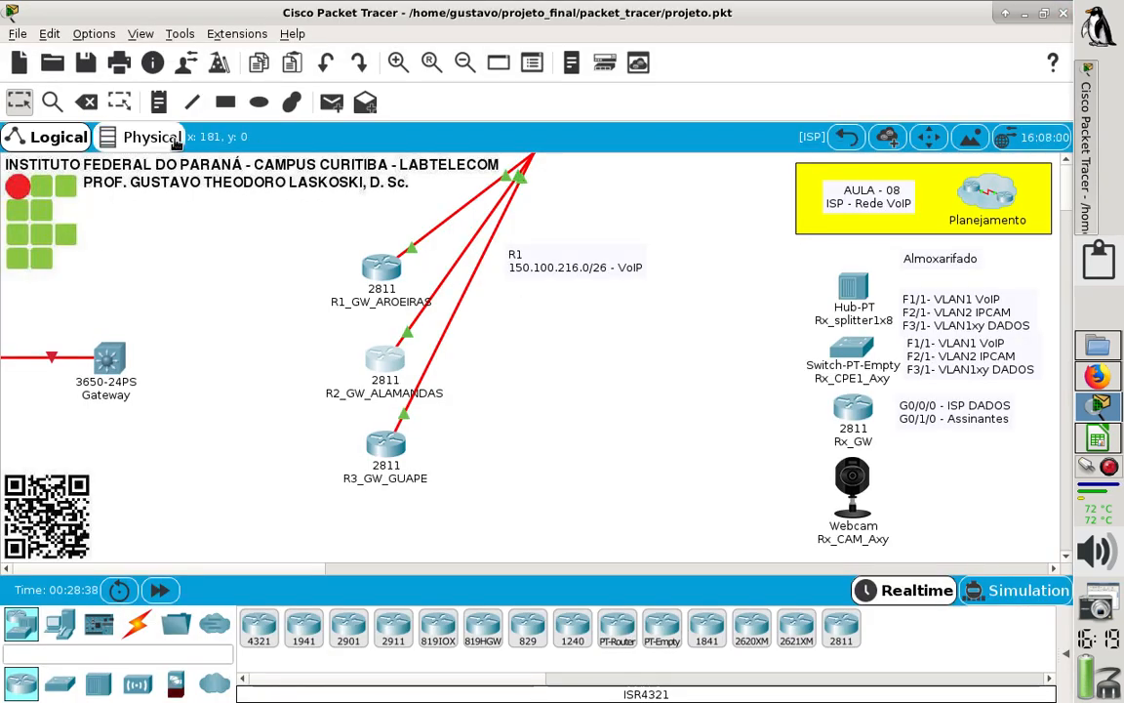
- Add a two-line note reading "R2" and "150.100.217.128/26 - VoIP" beside router R2_GW_ALAMANDAS
left_click(158, 101)
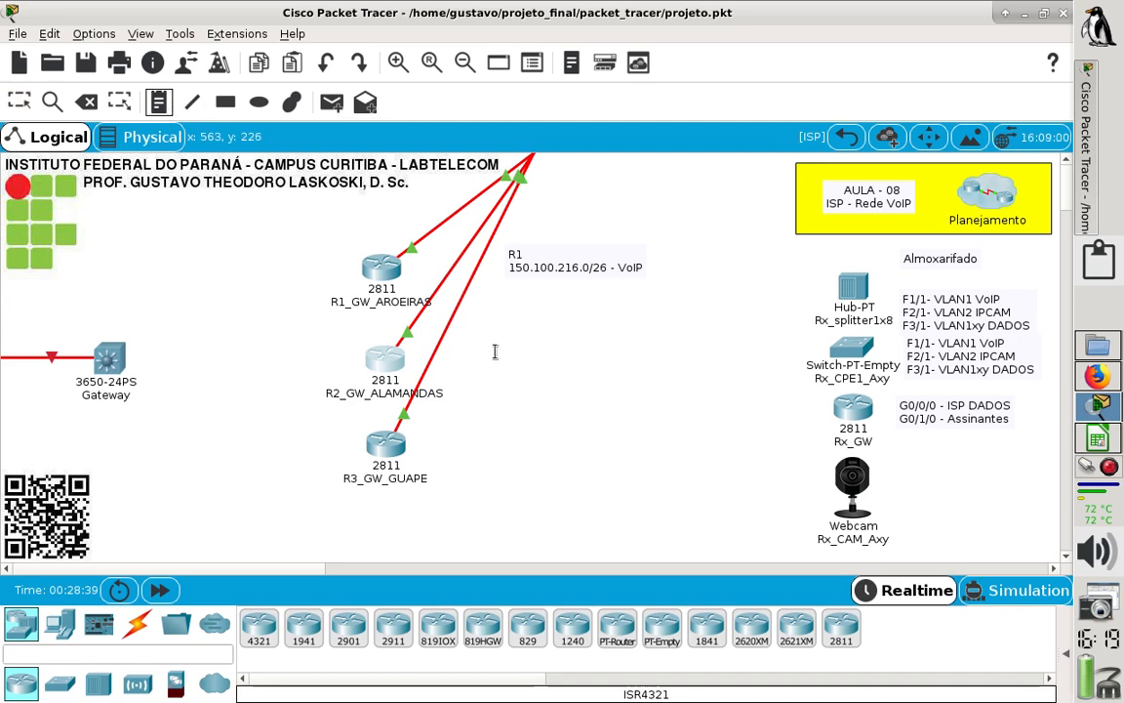
left_click(491, 353)
type("R")
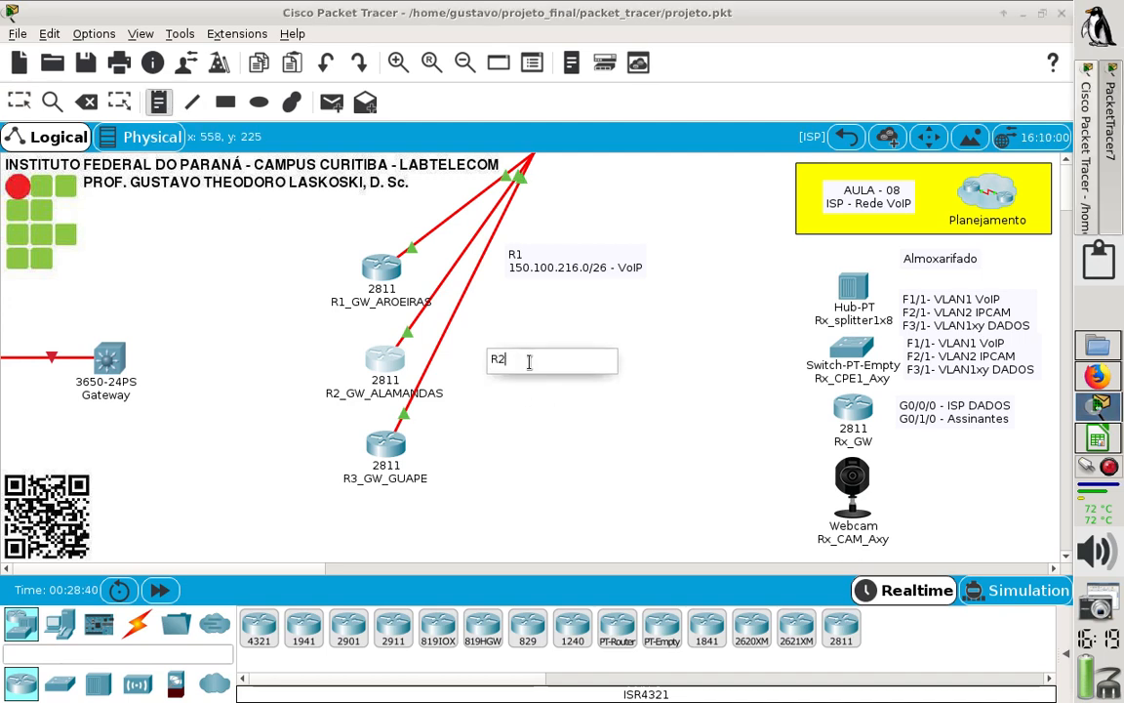
type("2")
key("Return")
type("1")
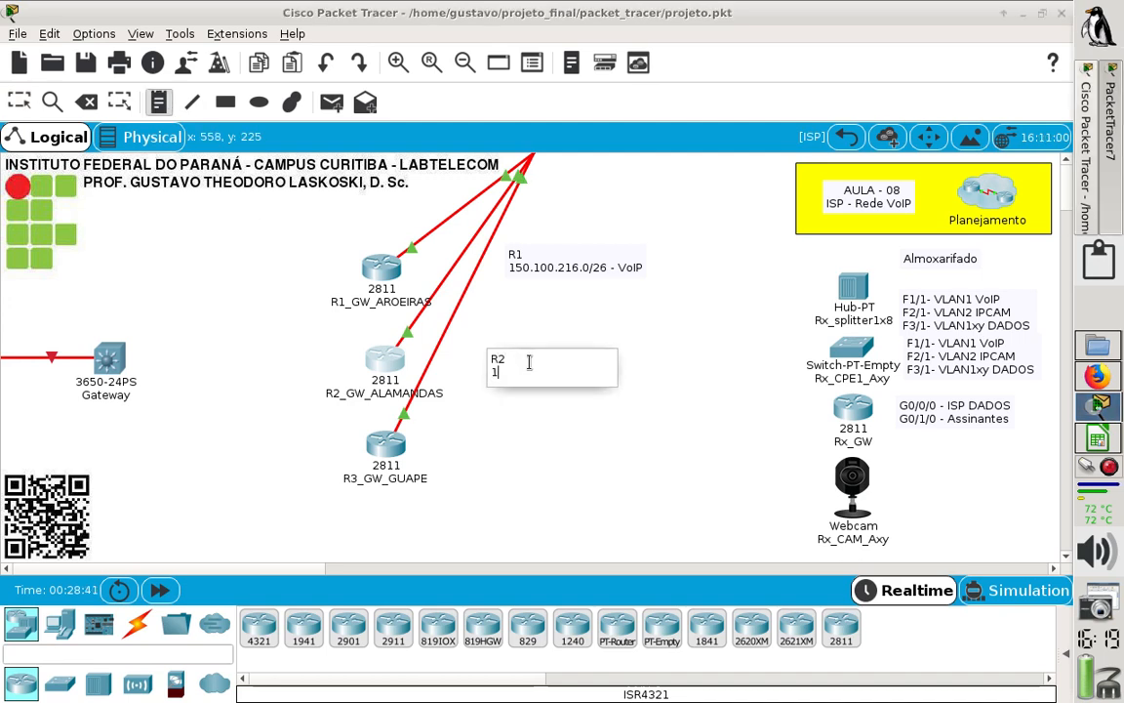
key("ctrl+v")
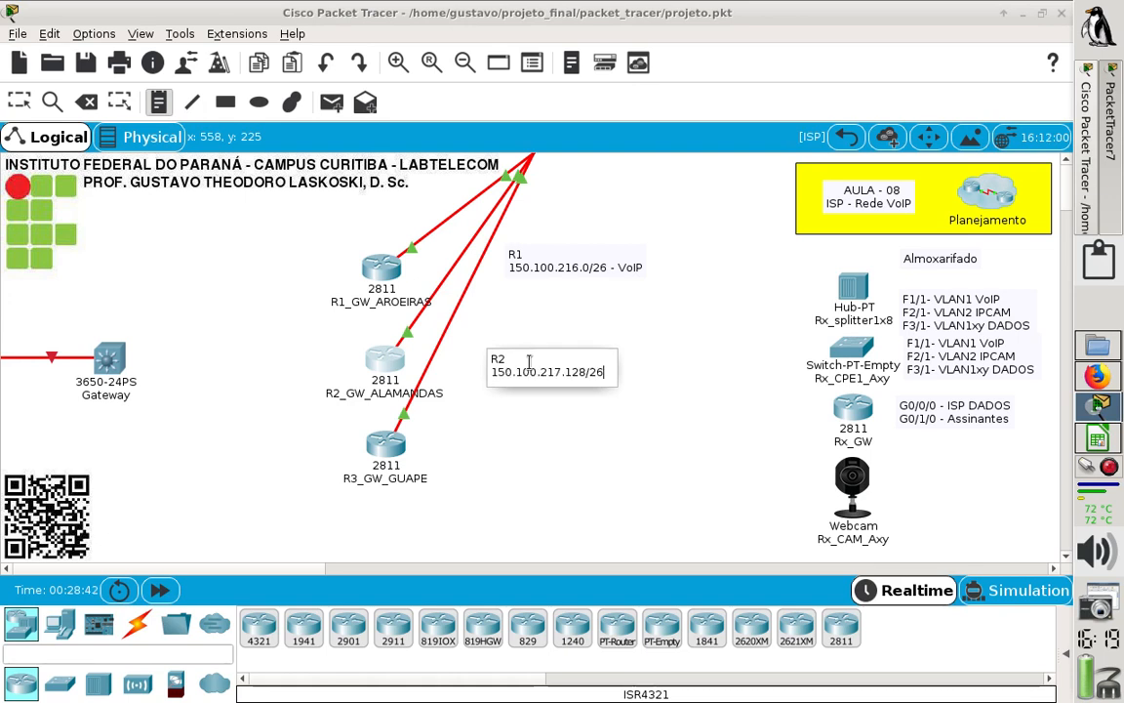
type("- V")
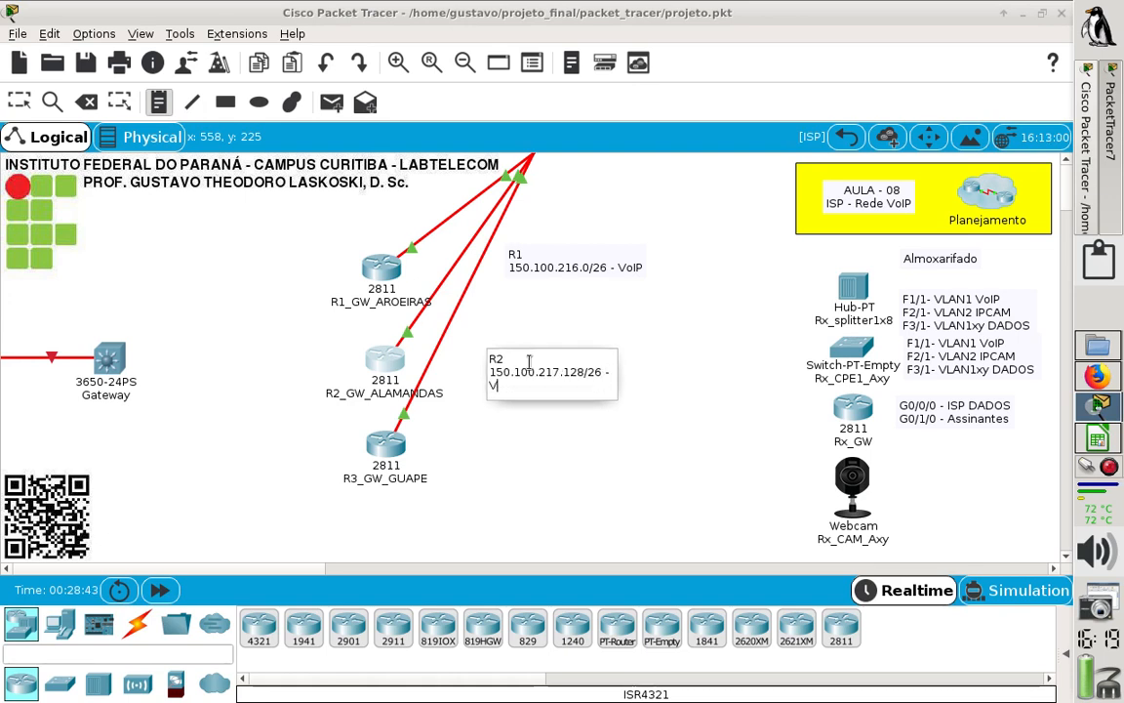
type("oIP")
left_click(519, 492)
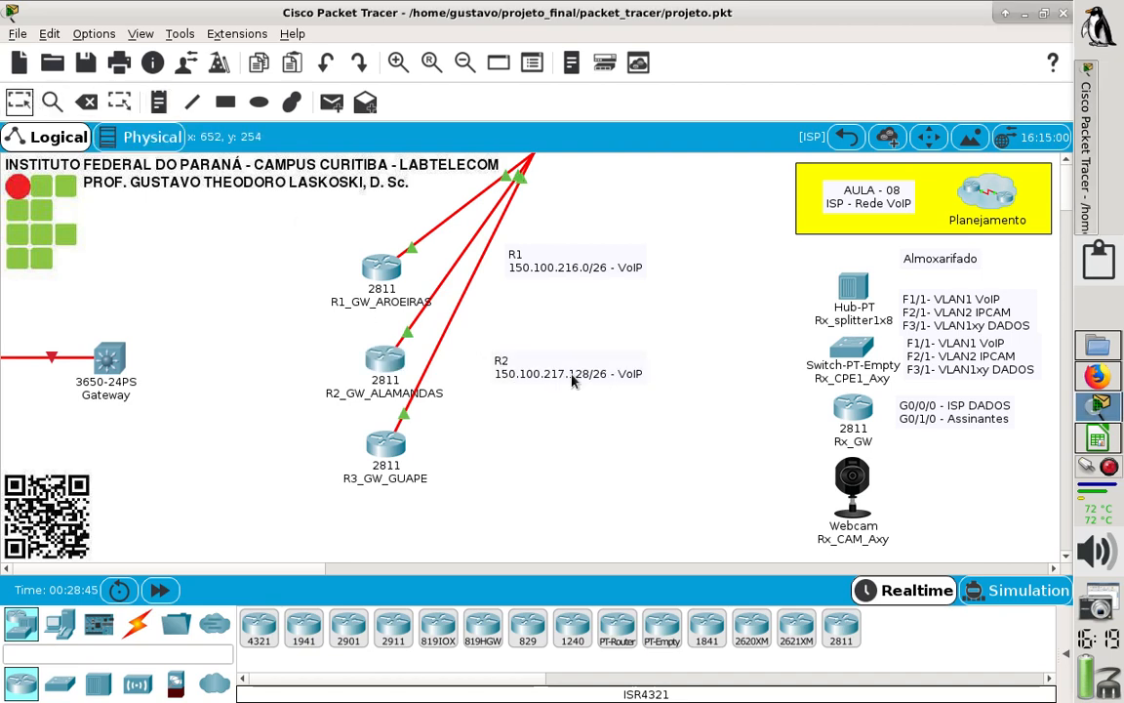
- Reposition the R1 and R2 VoIP notes so their left edges line up next to their routers
left_click_drag(572, 375, 550, 368)
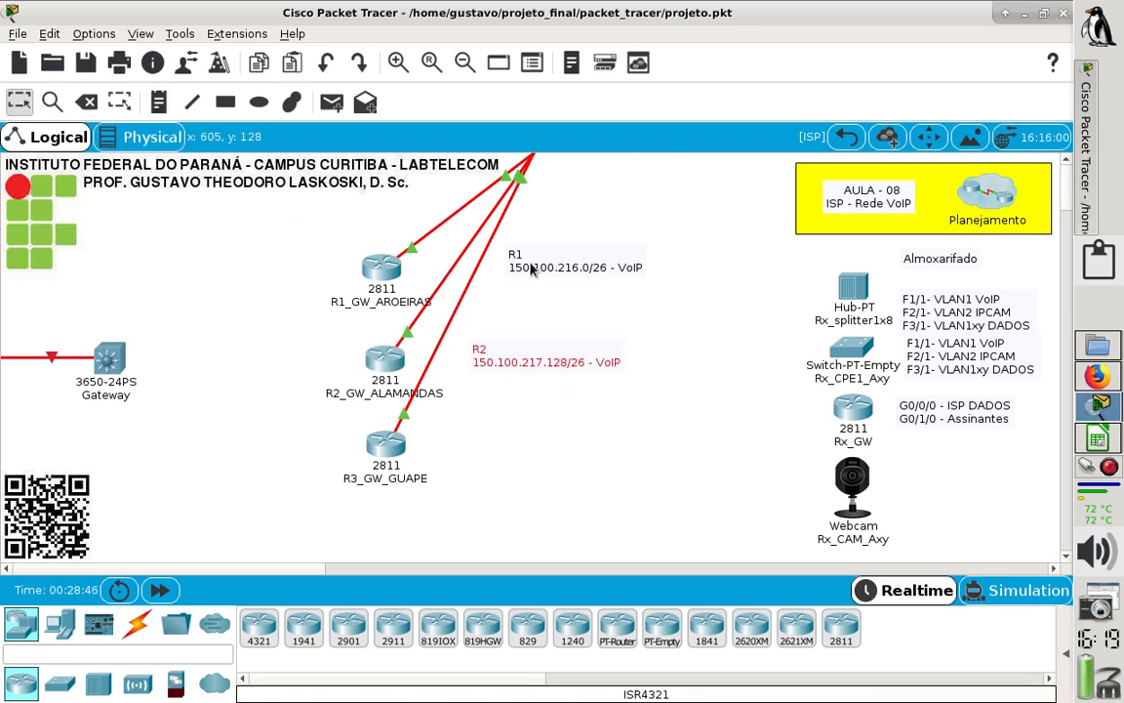
left_click_drag(527, 267, 518, 269)
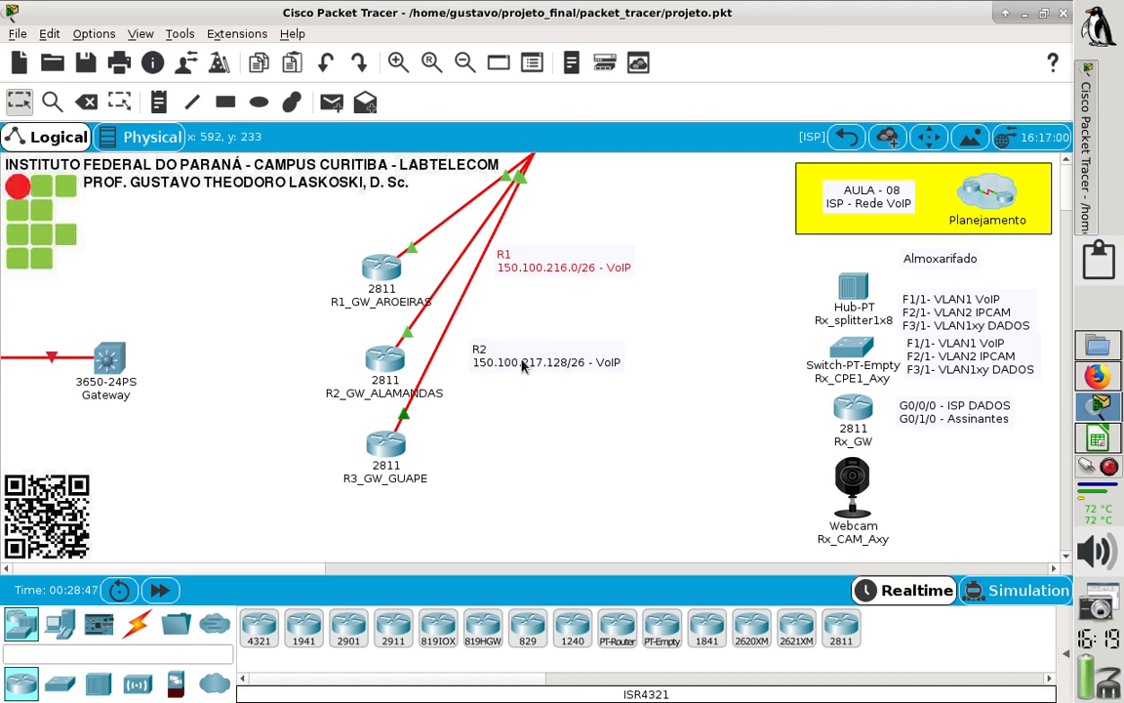
left_click_drag(524, 365, 545, 357)
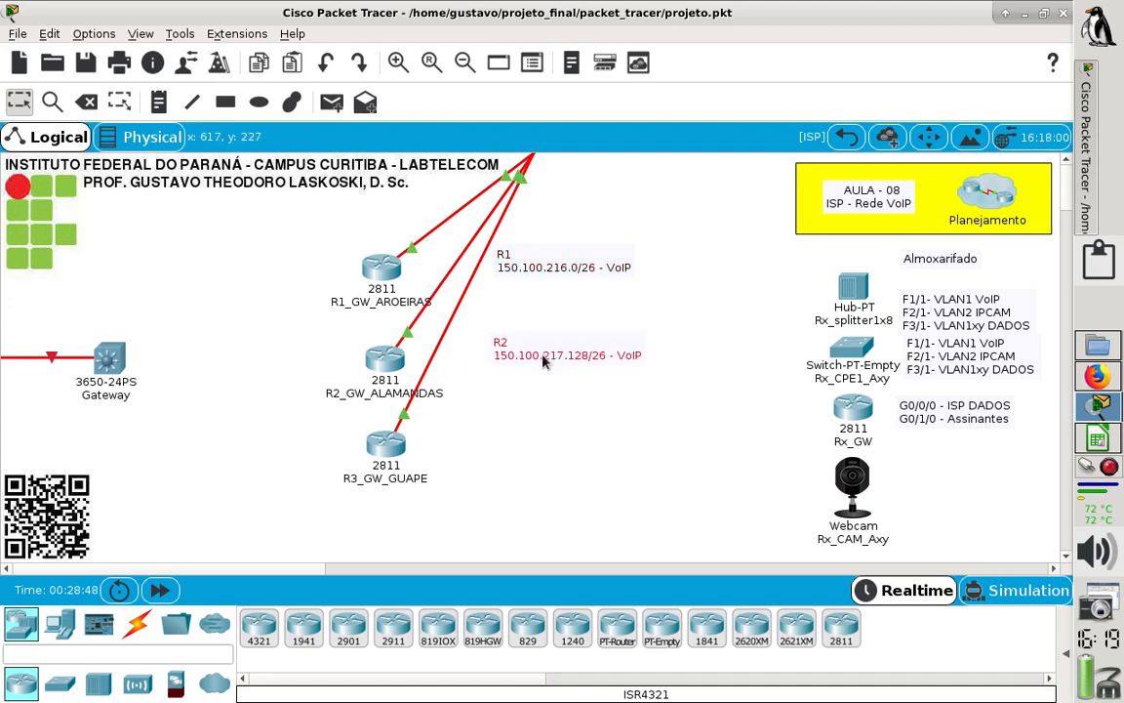
left_click(555, 423)
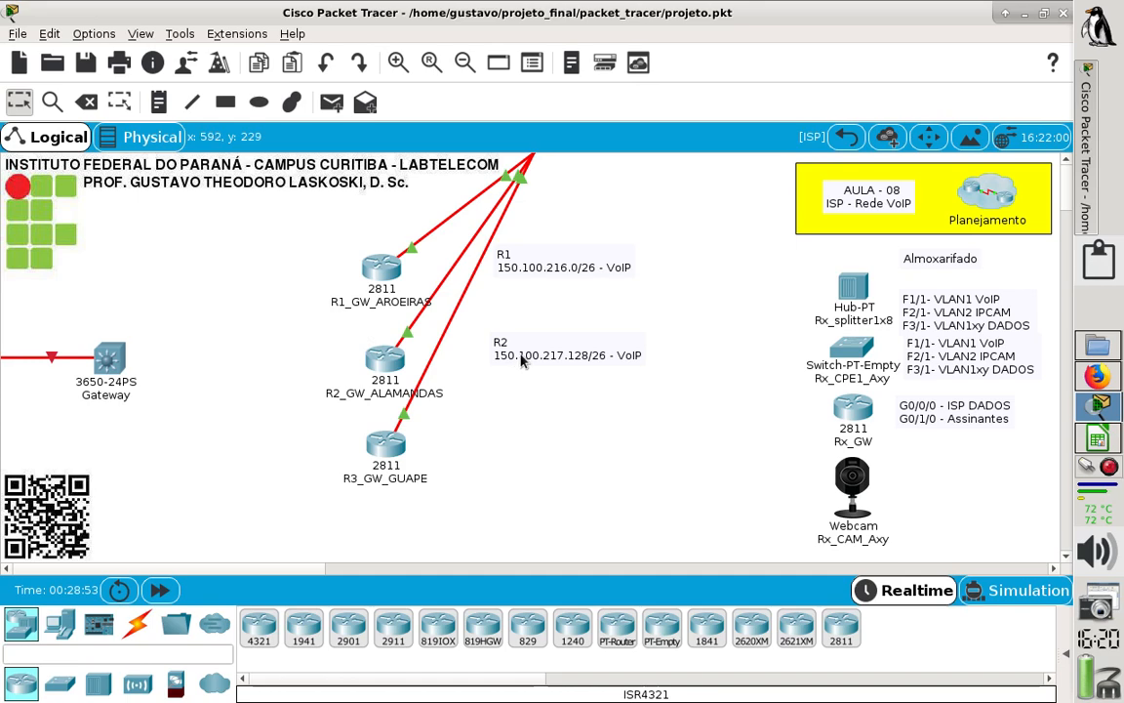
left_click_drag(522, 361, 525, 366)
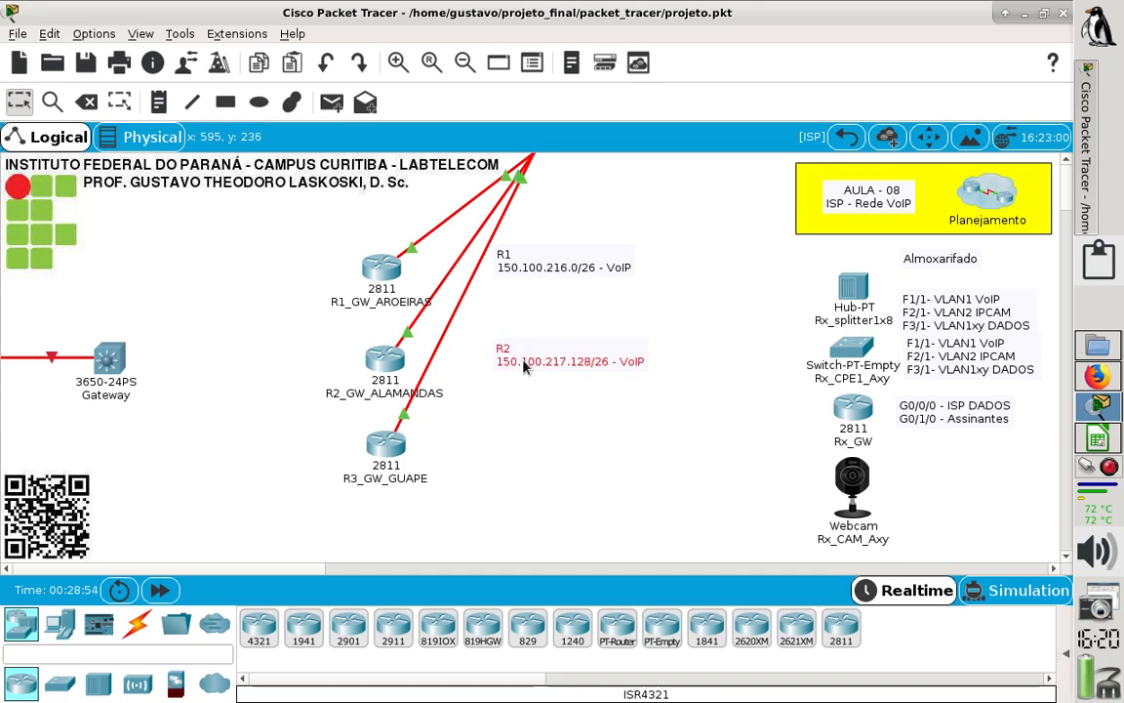
left_click(547, 426)
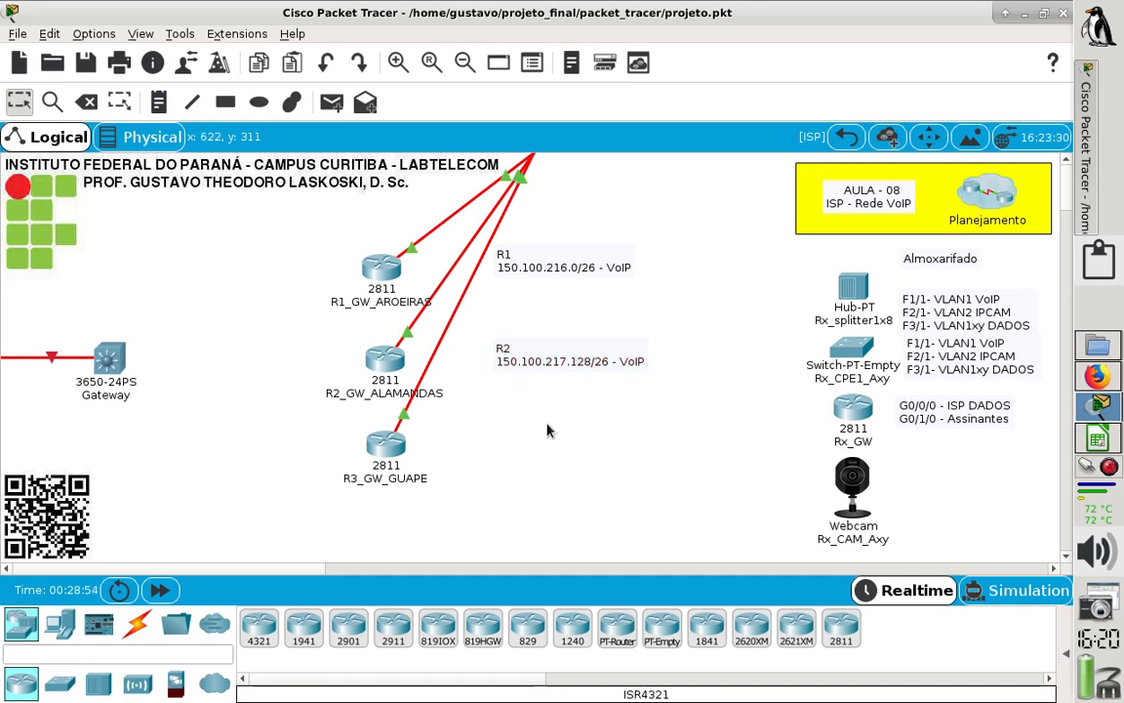
- Switch to the LibreOffice Calc spreadsheet and check the REGIÃO_03 GUAPE VoIP network on the 03_VoIP sheet
left_click(1099, 440)
key("Down")
key("Down")
key("Down")
key("Down")
key("Down")
key("Down")
key("Down")
key("Down")
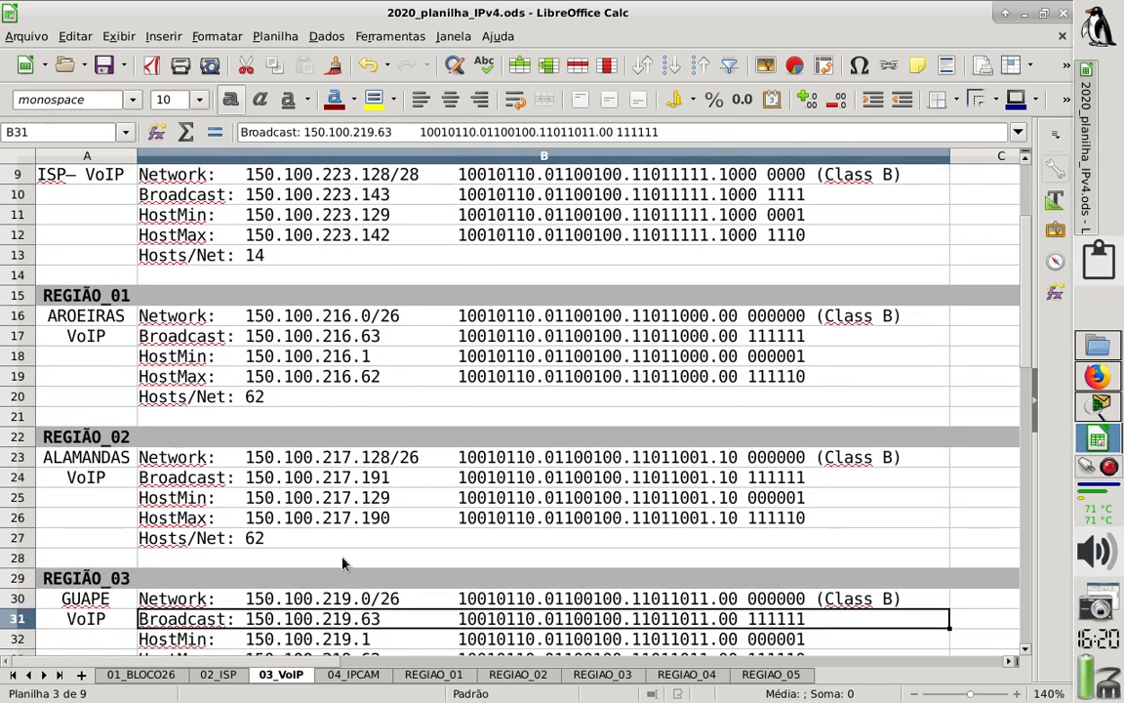
- Select the GUAPE VoIP network row in the spreadsheet, switch to Packet Tracer and open router R3_GW_GUAPE's command line in a maximized window
key("Up")
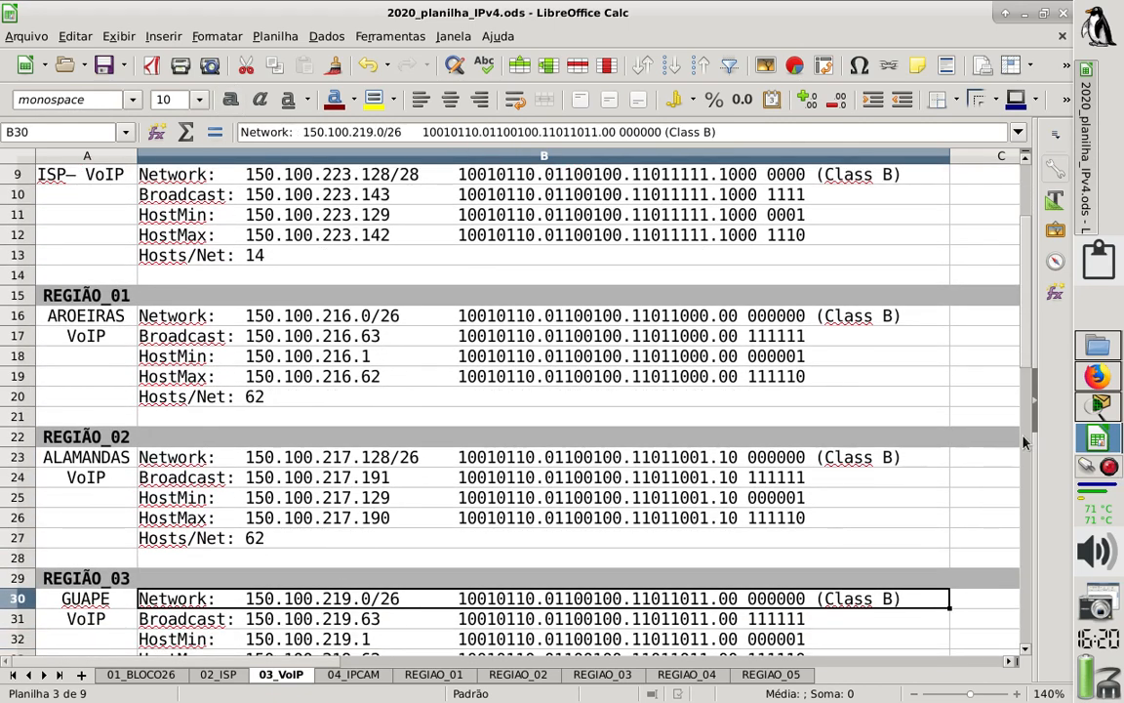
left_click(1095, 408)
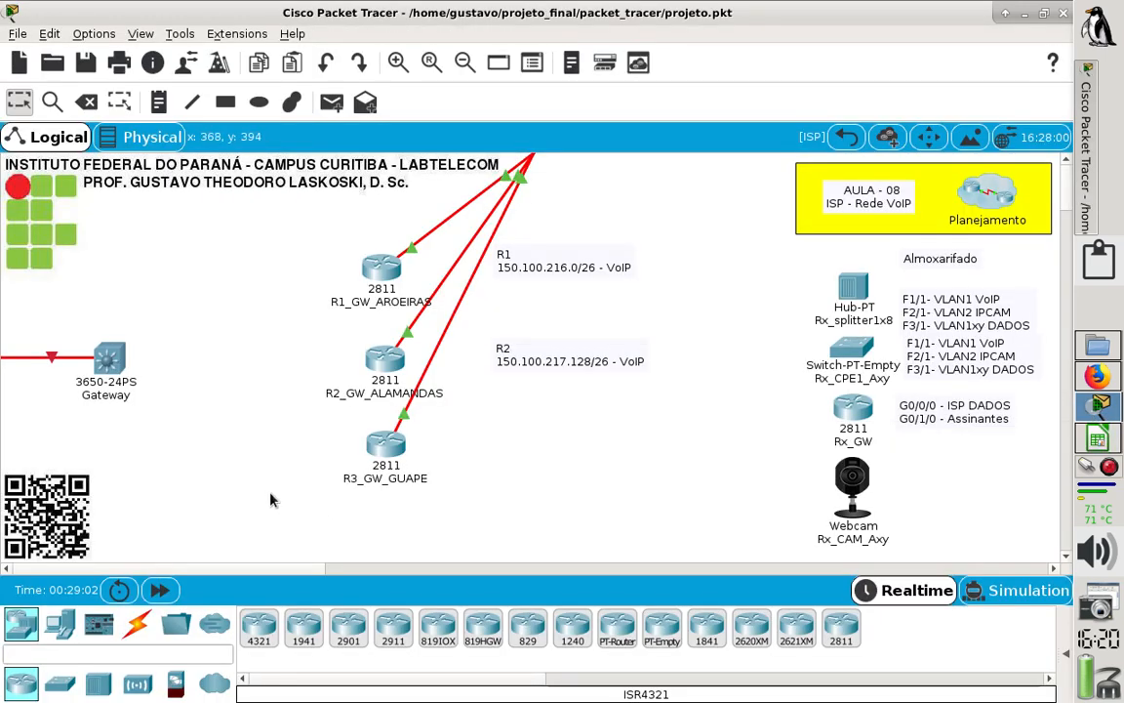
left_click(384, 451)
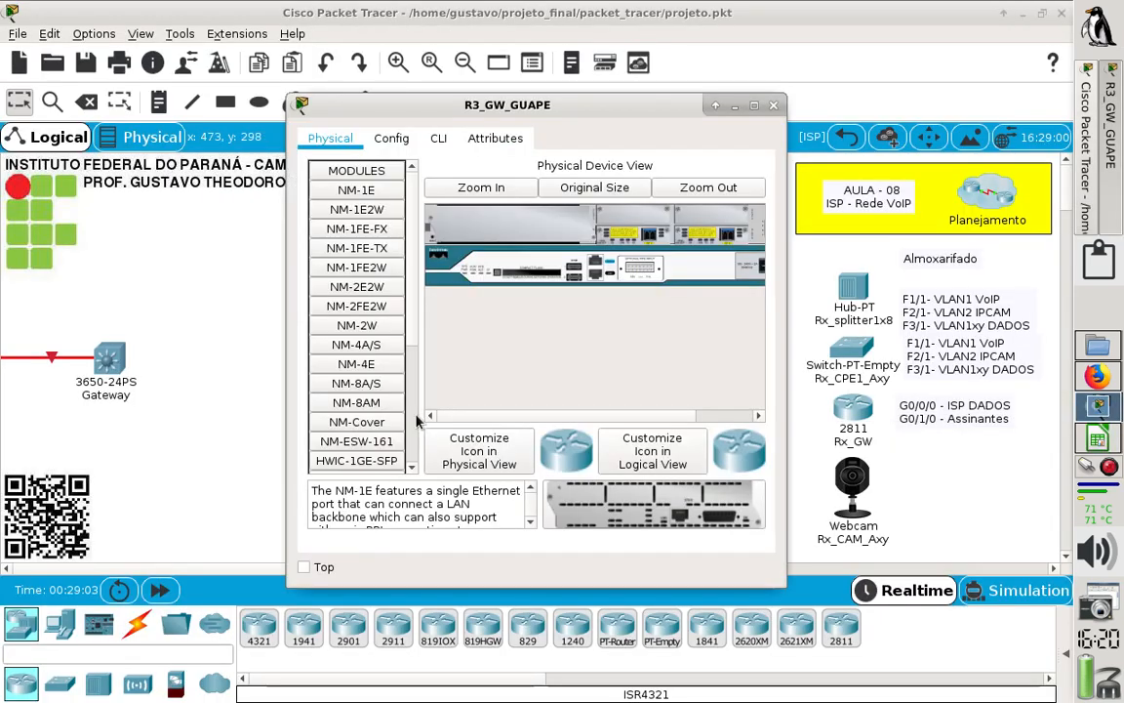
left_click(439, 138)
double_click(677, 102)
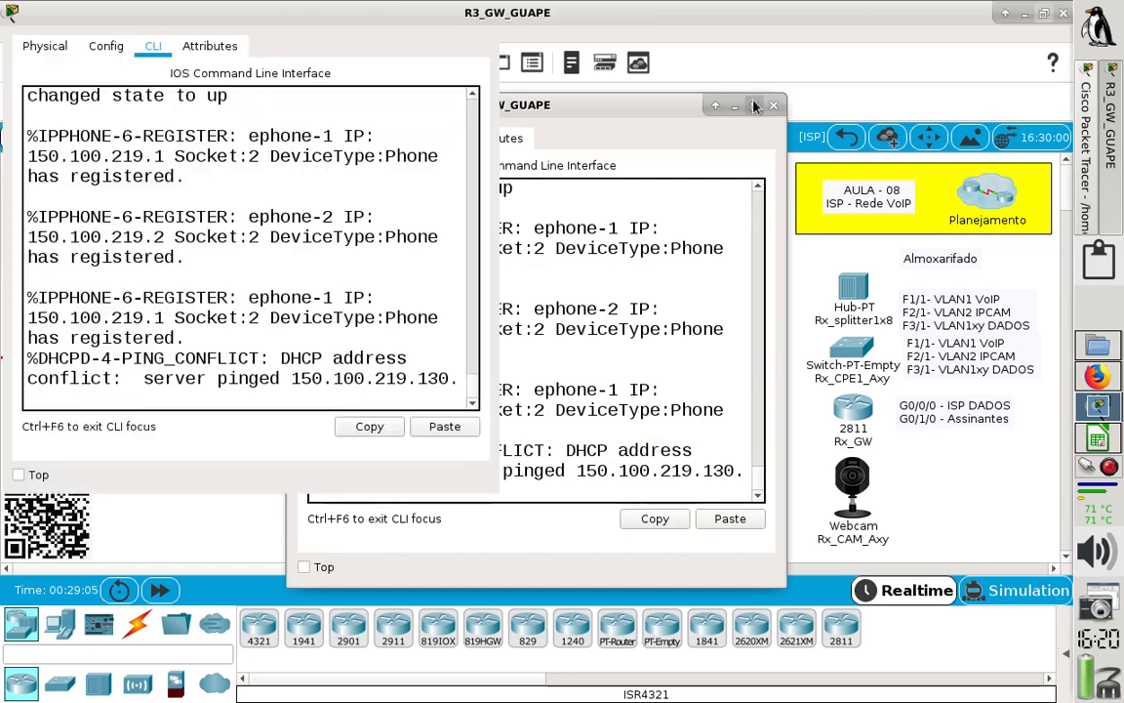
- Enter privileged mode on R3, run "sh ip route", select the network 150.100.219.0/26 and close the device window
key("Return")
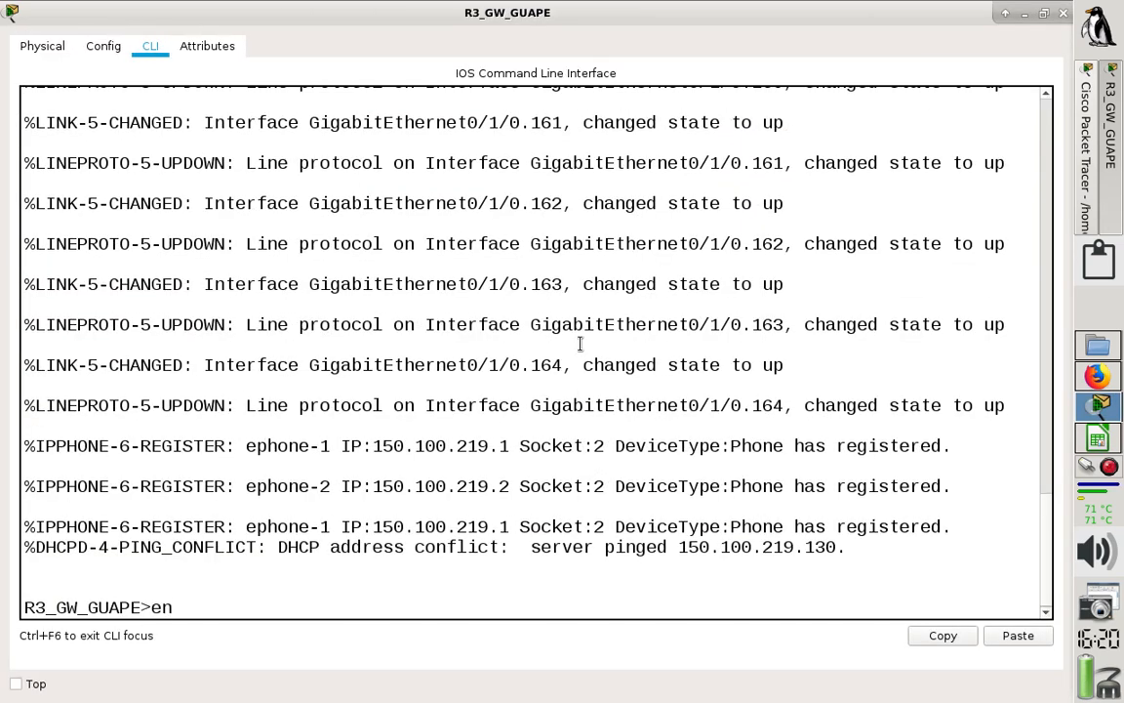
type("en")
key("Return")
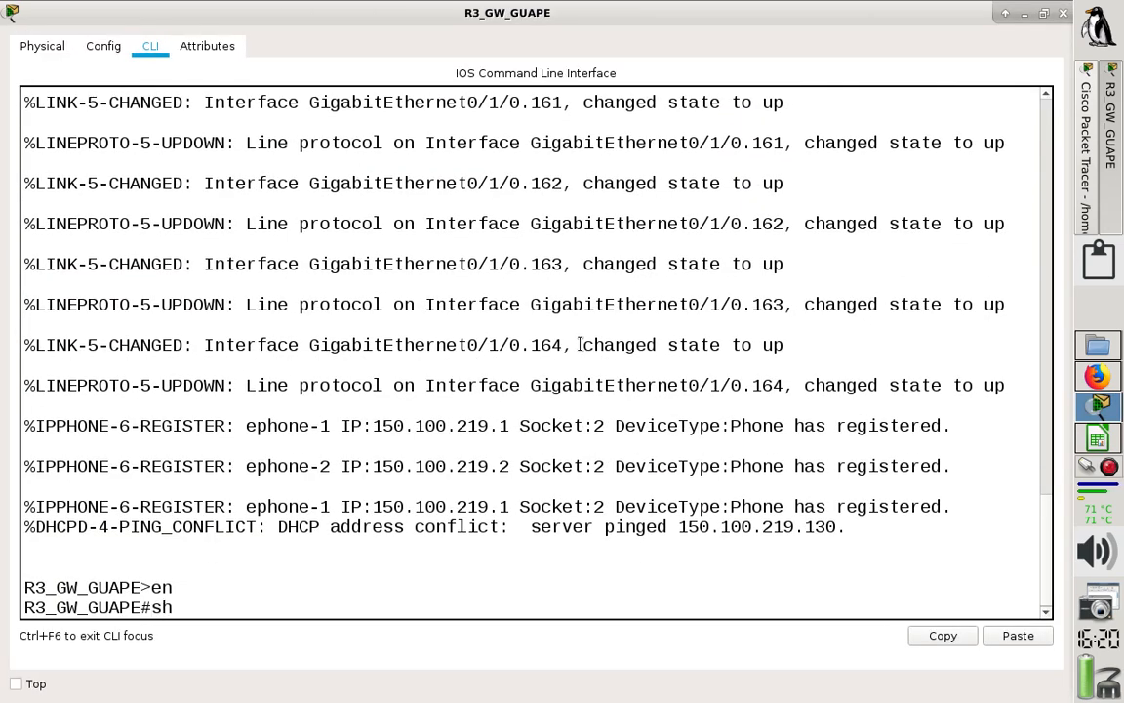
type("sh ip route")
key("Return")
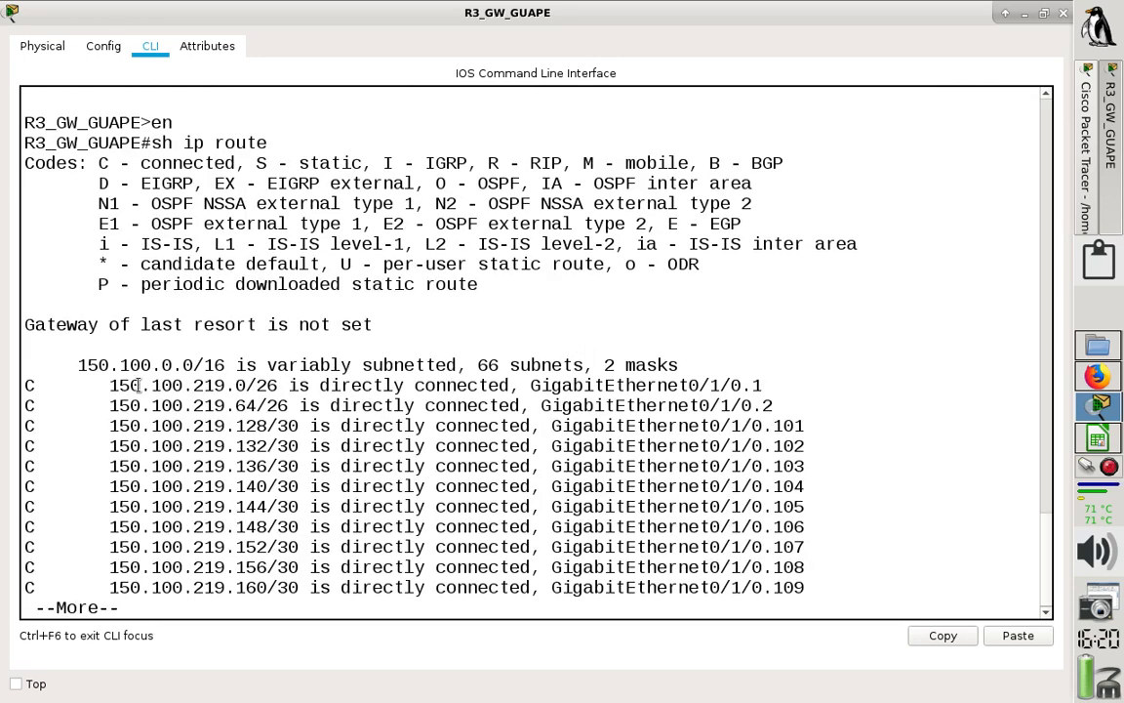
left_click_drag(110, 386, 274, 386)
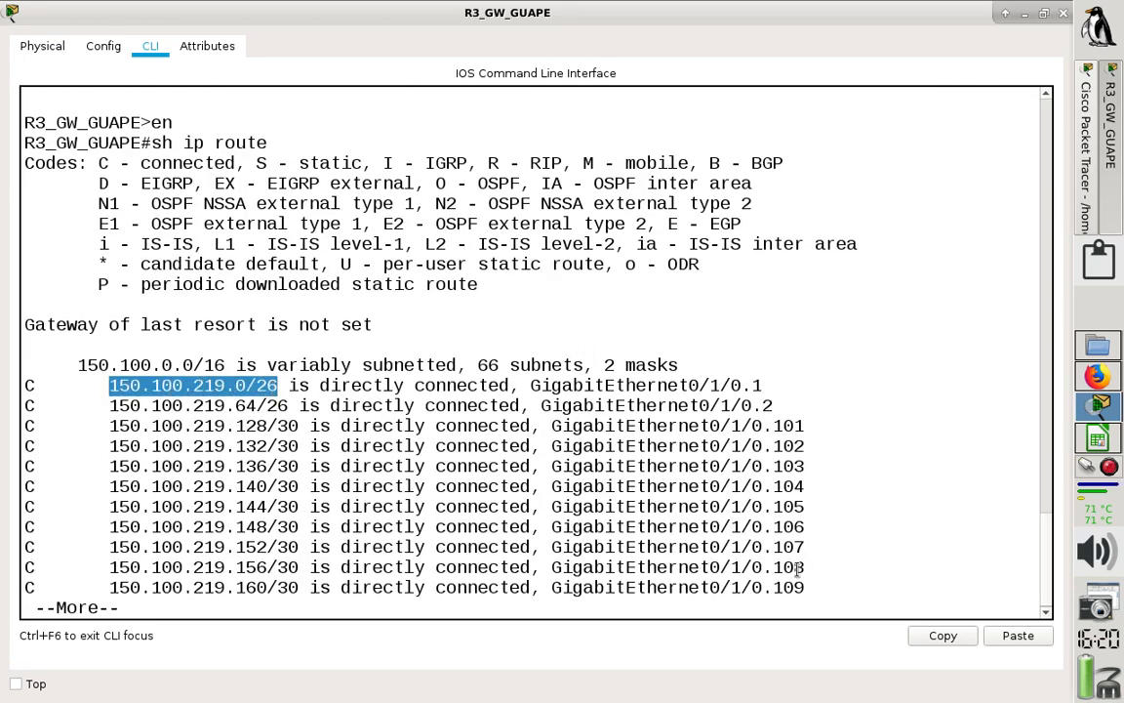
left_click(1063, 14)
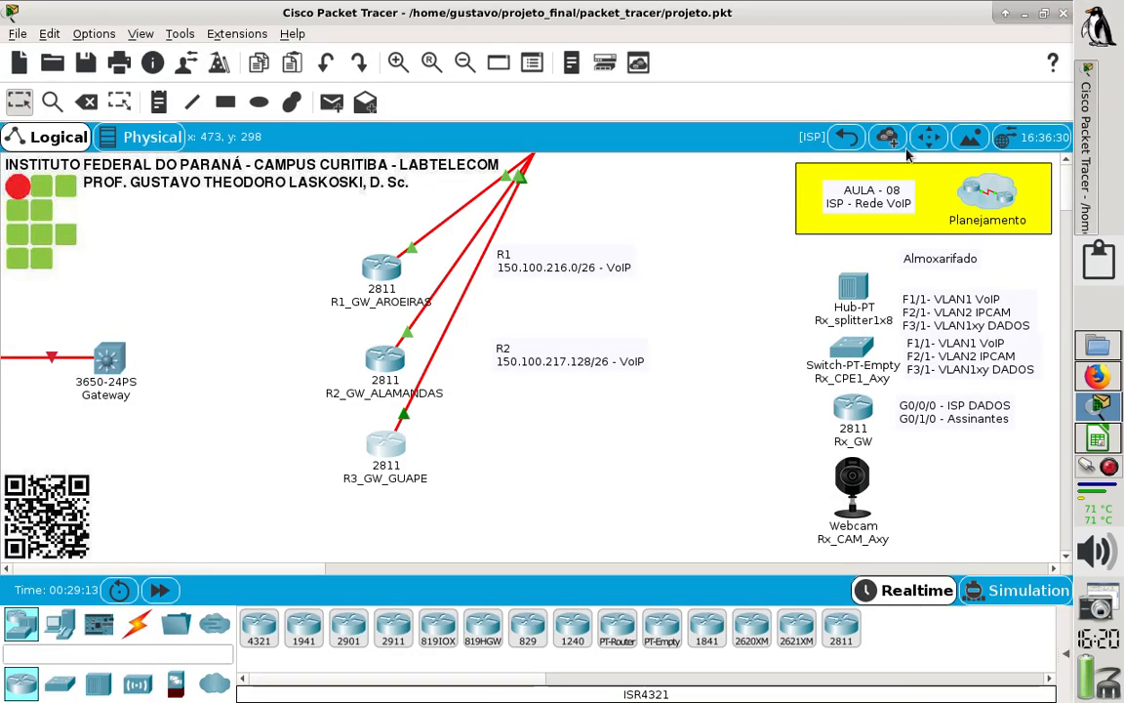
- Add a two-line note reading "R3" and "150.100.219.0/26 - VoIP" beside router R3_GW_GUAPE and line it up under the R1 and R2 notes
left_click(156, 102)
left_click(491, 439)
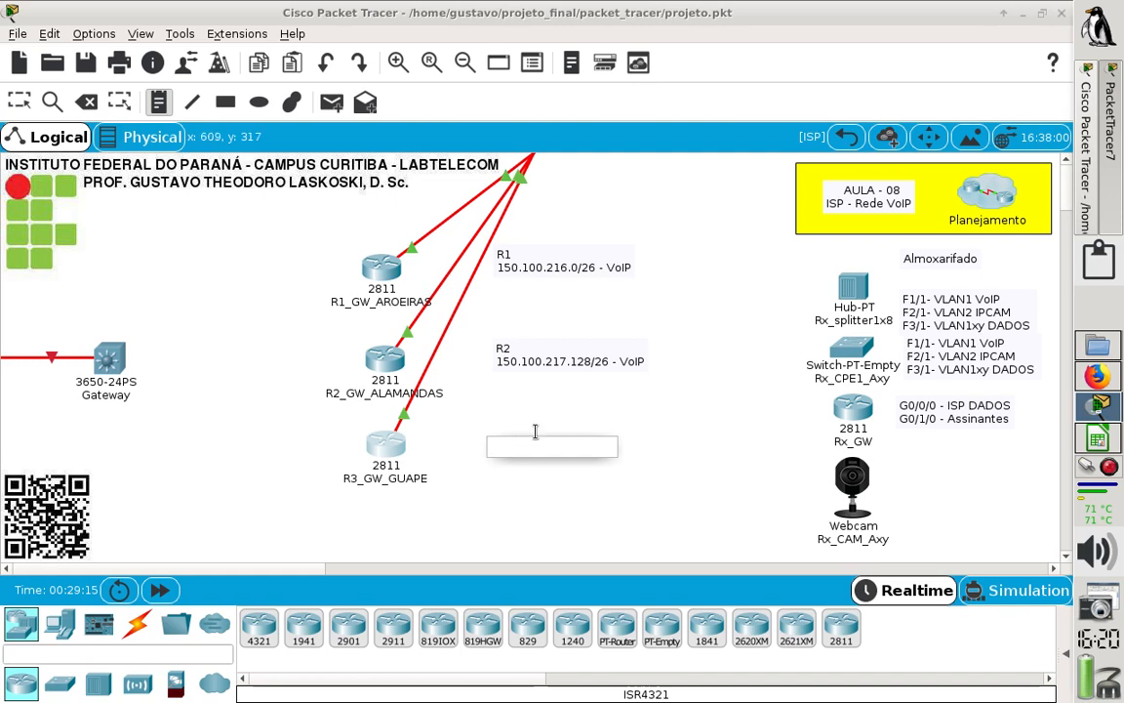
type("R3")
key("Return")
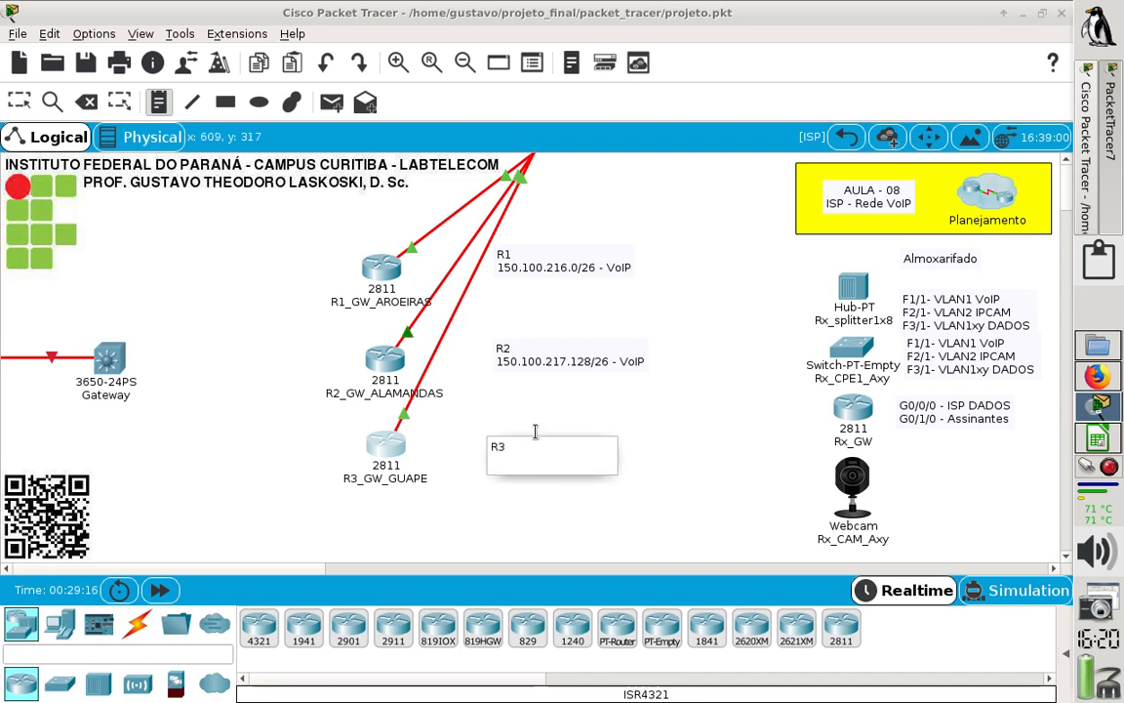
type("150.100.219.0/26")
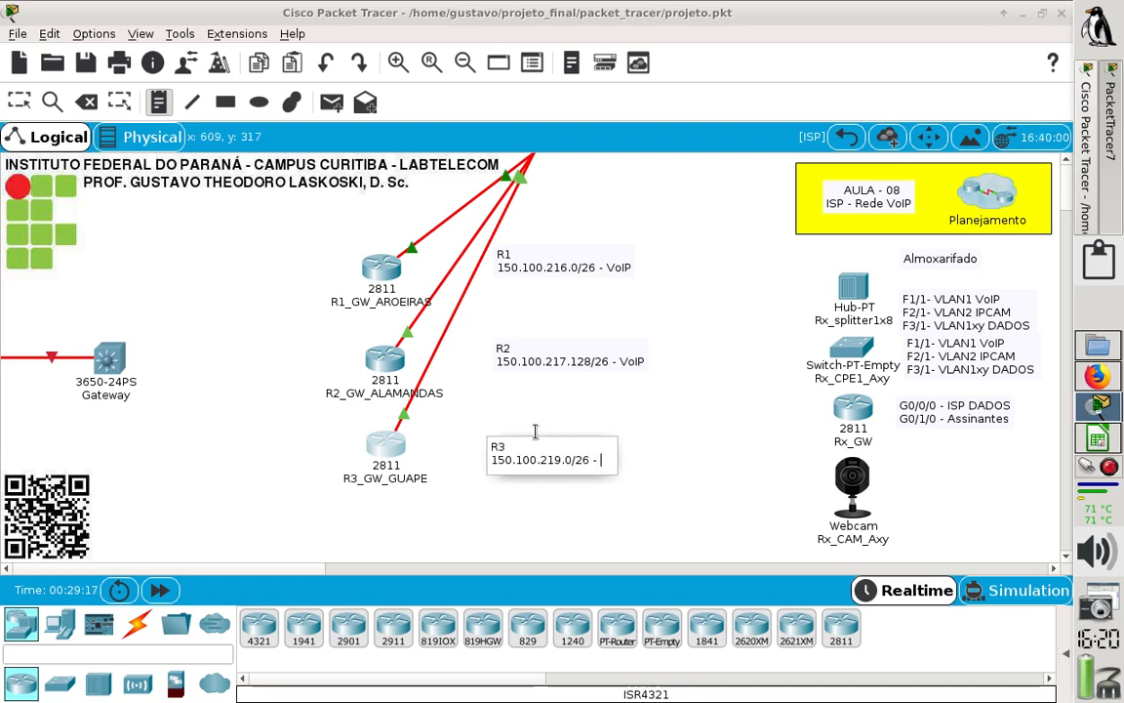
type(" - VoI")
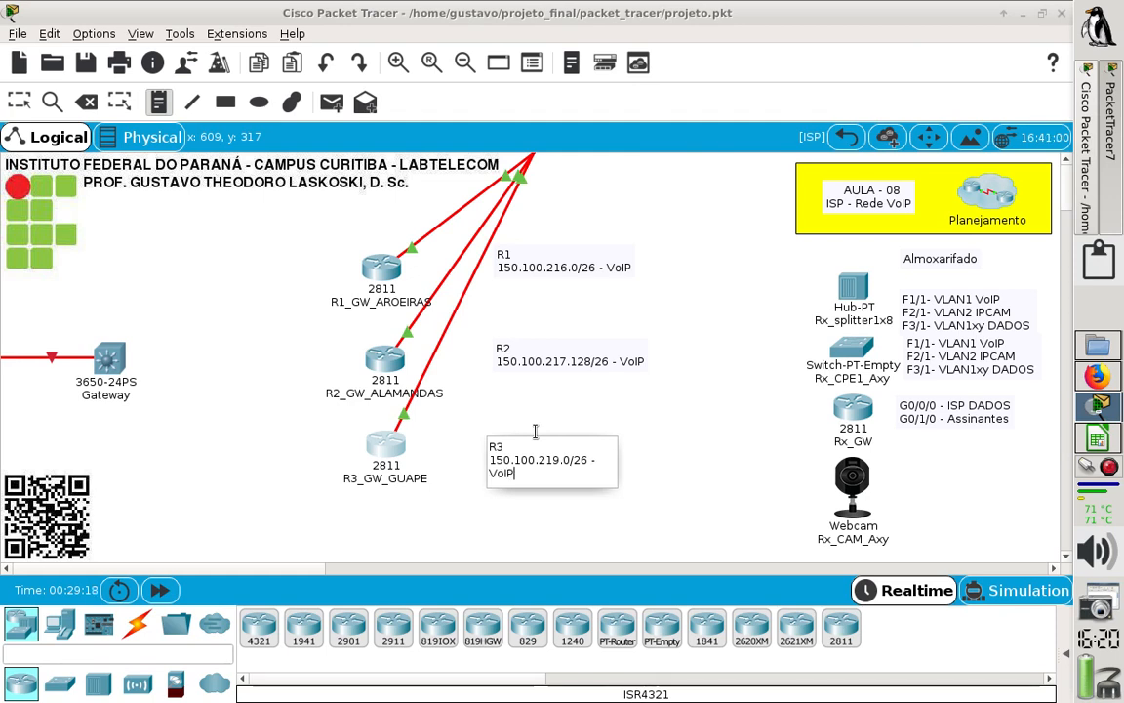
type("P")
left_click(459, 432)
left_click(24, 105)
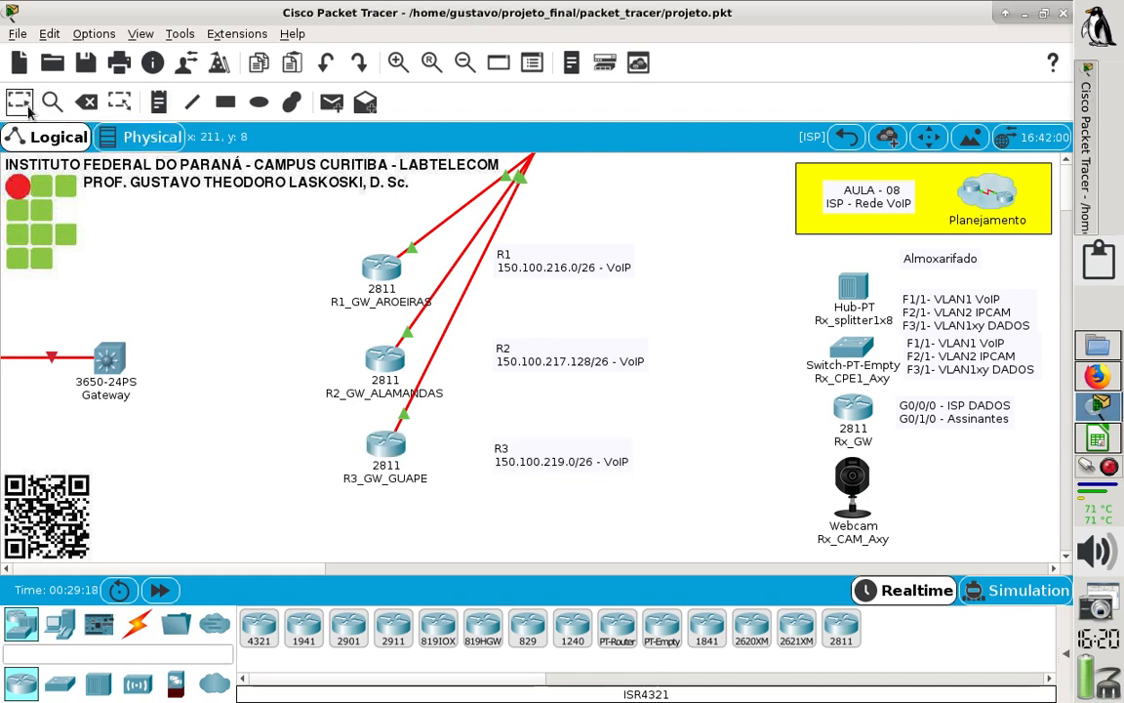
left_click_drag(524, 457, 527, 448)
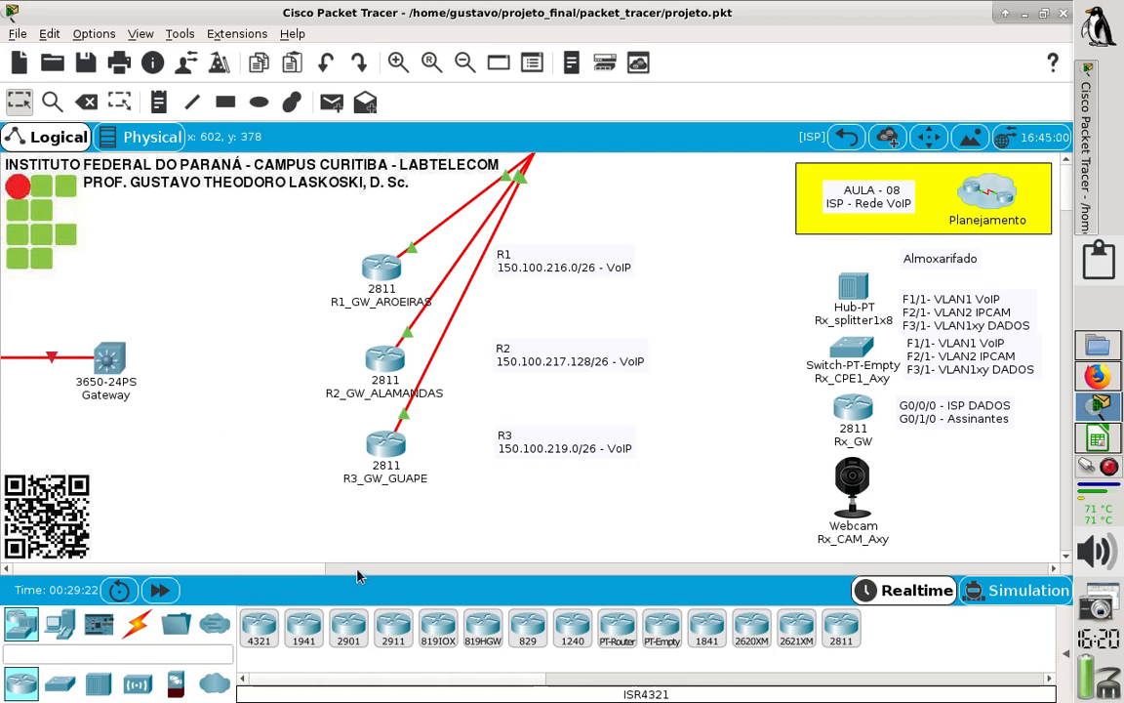
- Run a Copper Straight-Through cable from FastEthernet0/0 of router R1_GW_AROEIRAS to the 3650-24PS Gateway switch
left_click(139, 624)
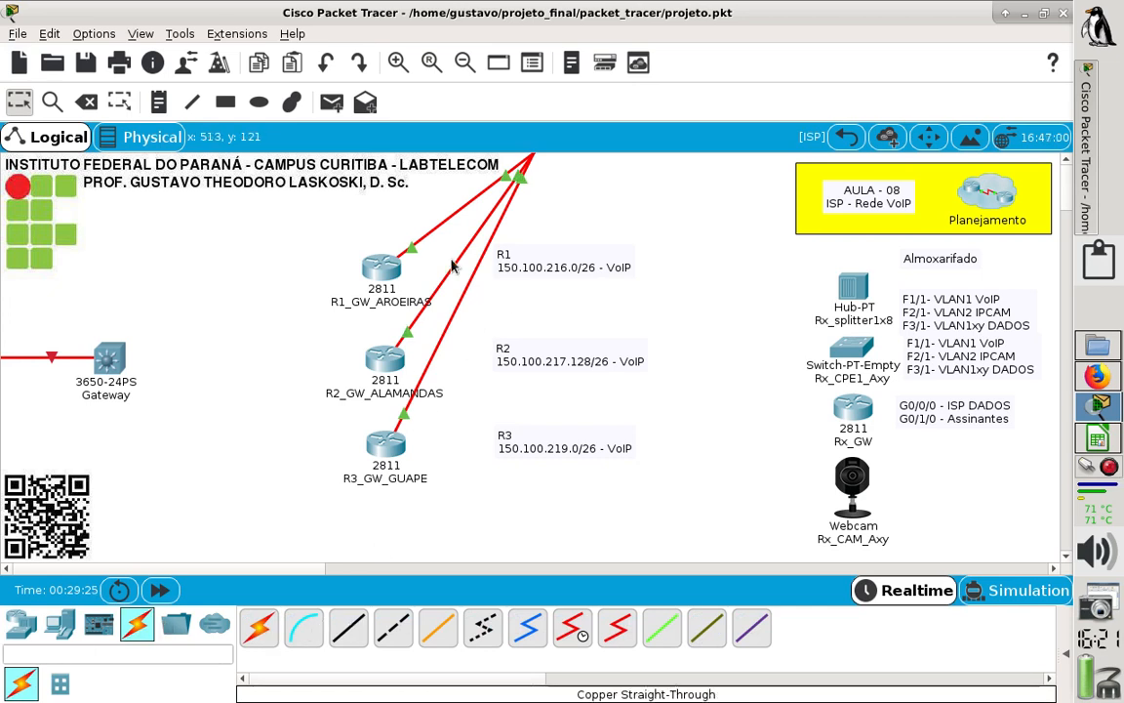
left_click(348, 626)
left_click(370, 262)
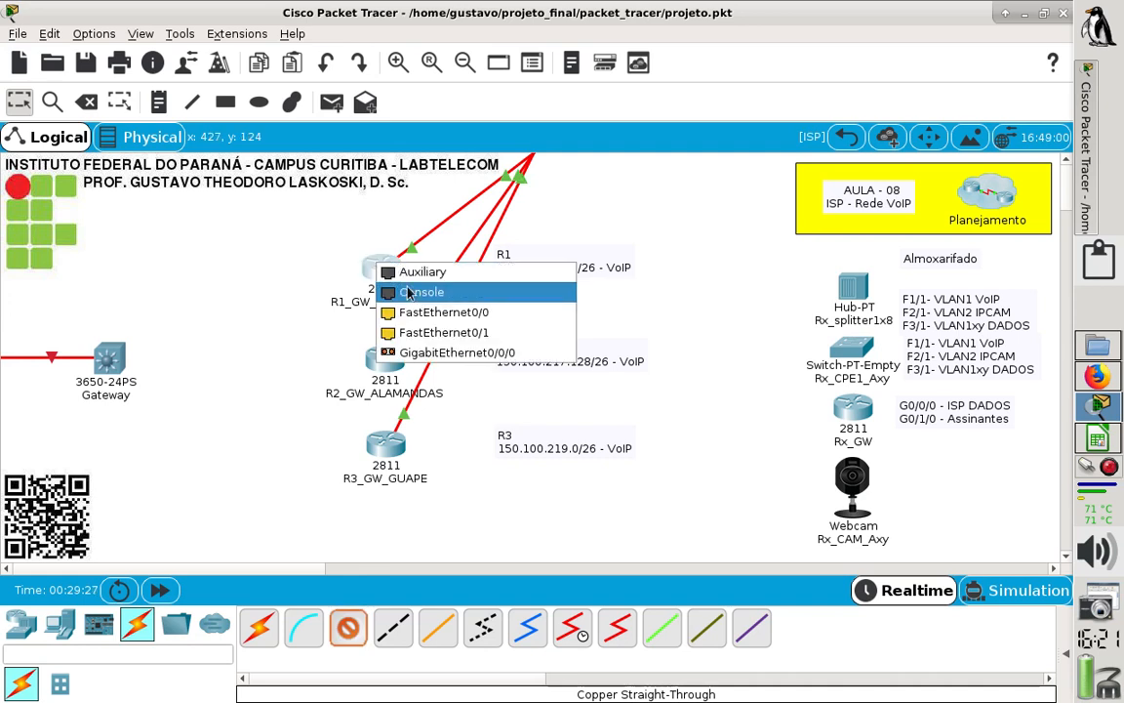
left_click(396, 312)
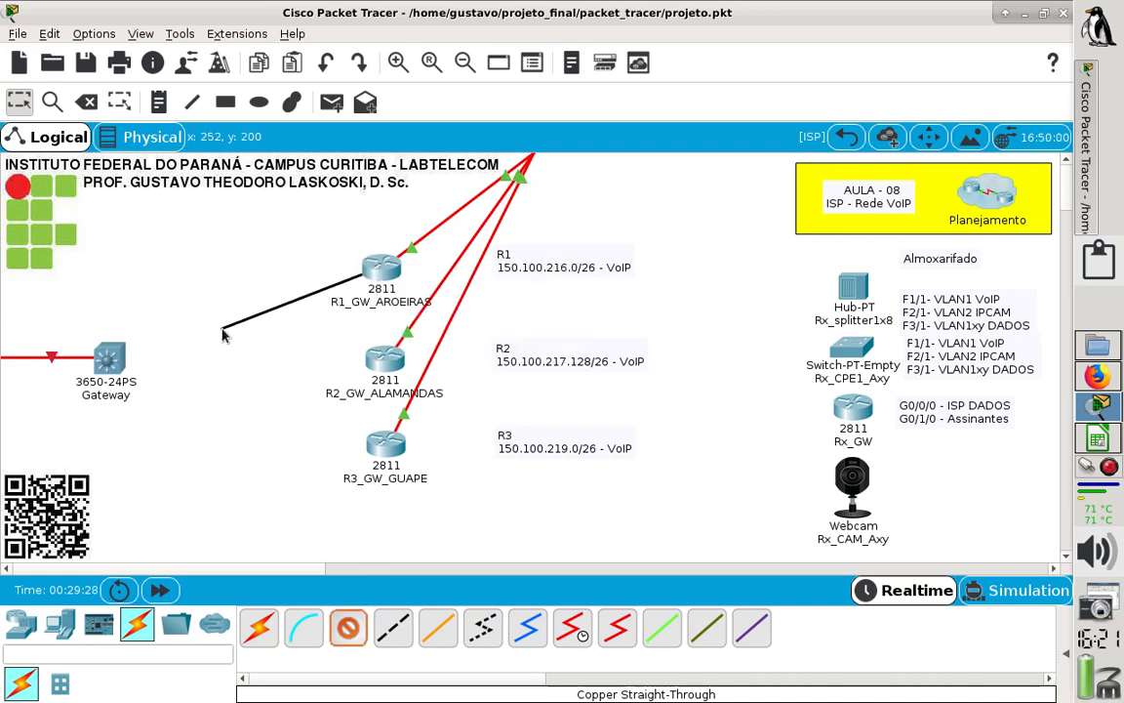
left_click(110, 359)
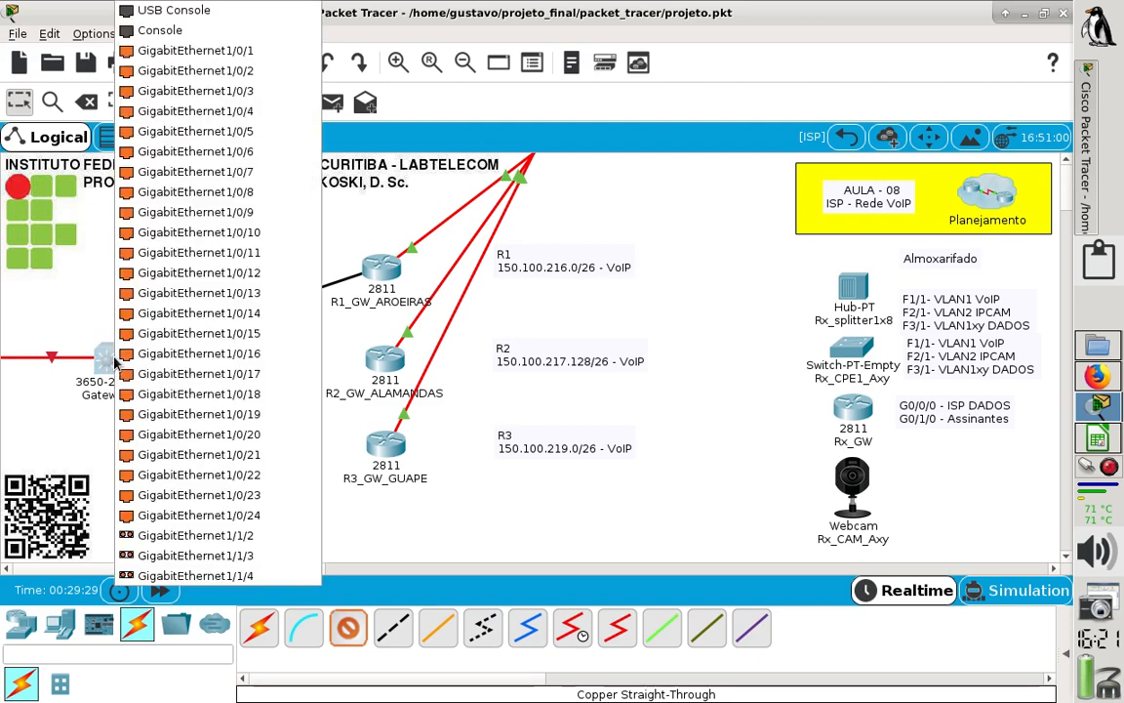
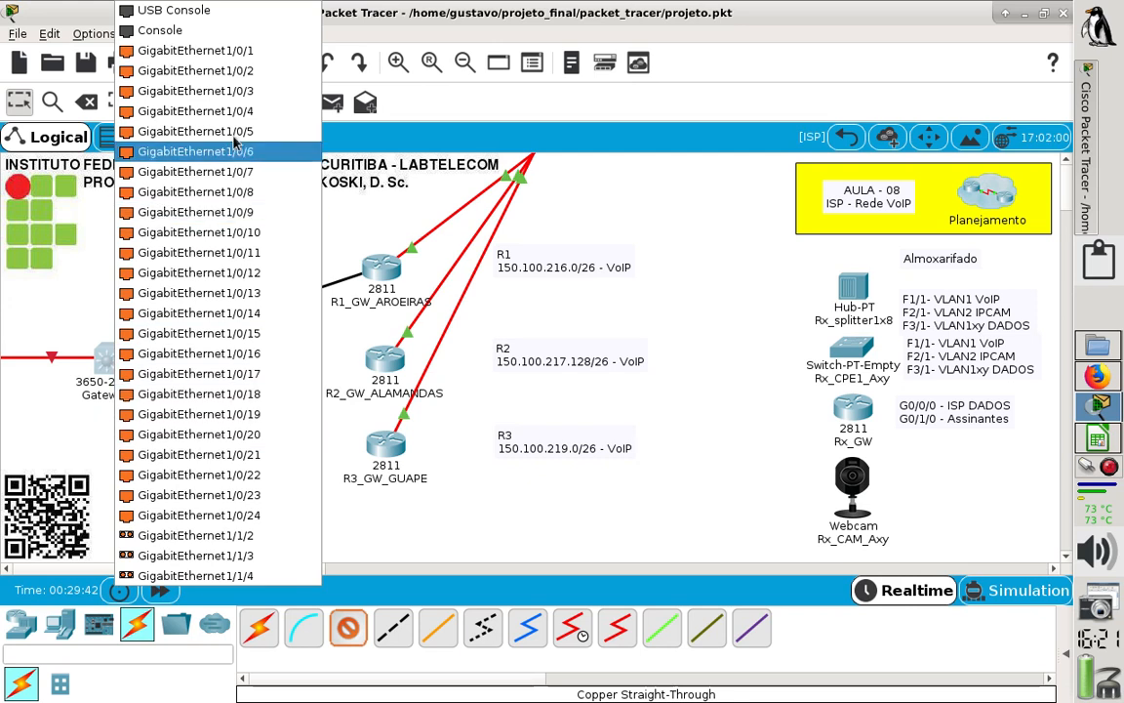
- Connect the open end of R1's cable to GigabitEthernet1/0/1 on the Gateway switch
left_click(249, 54)
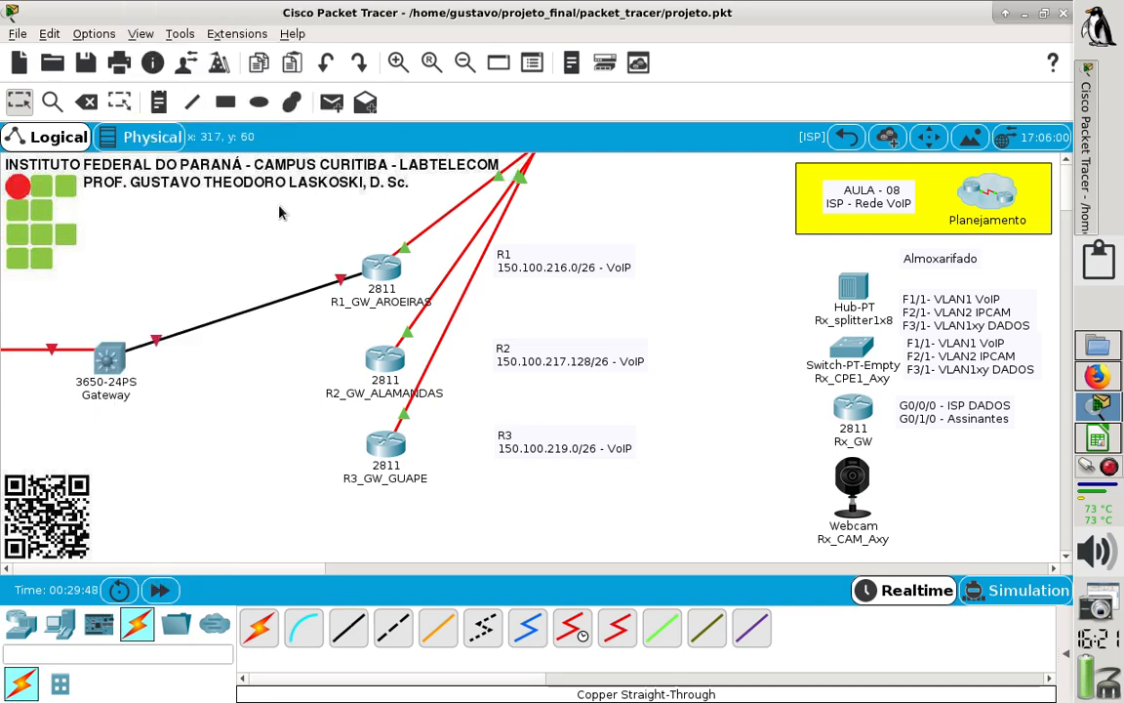
left_click(160, 104)
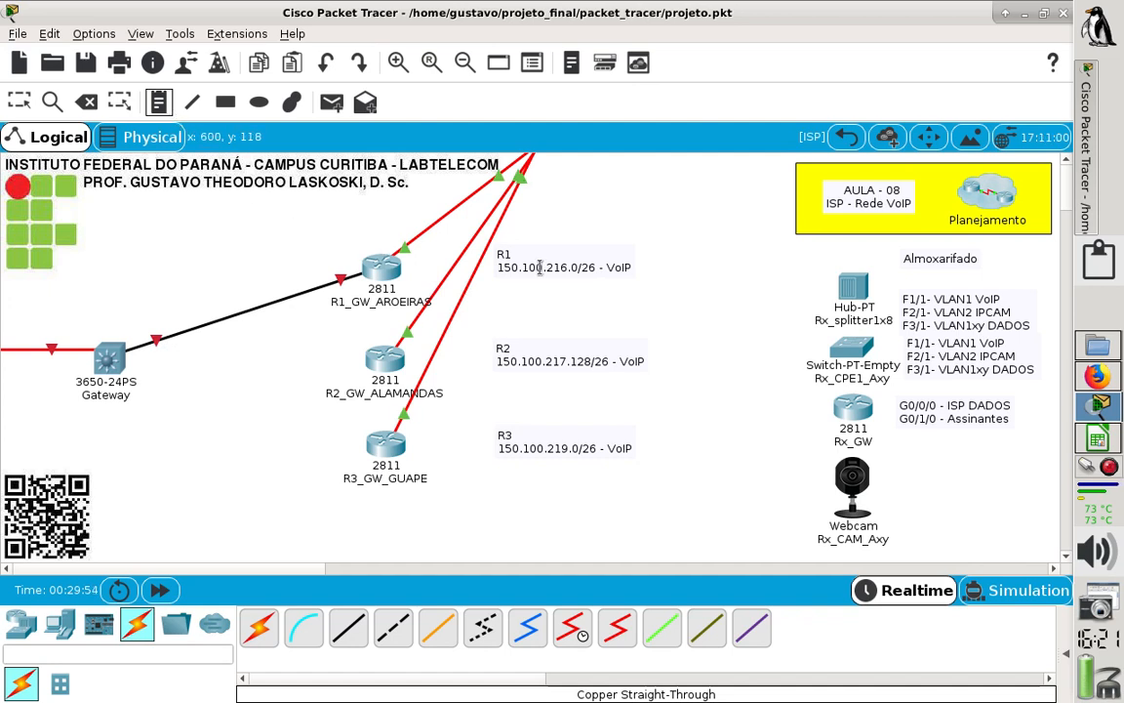
left_click(159, 102)
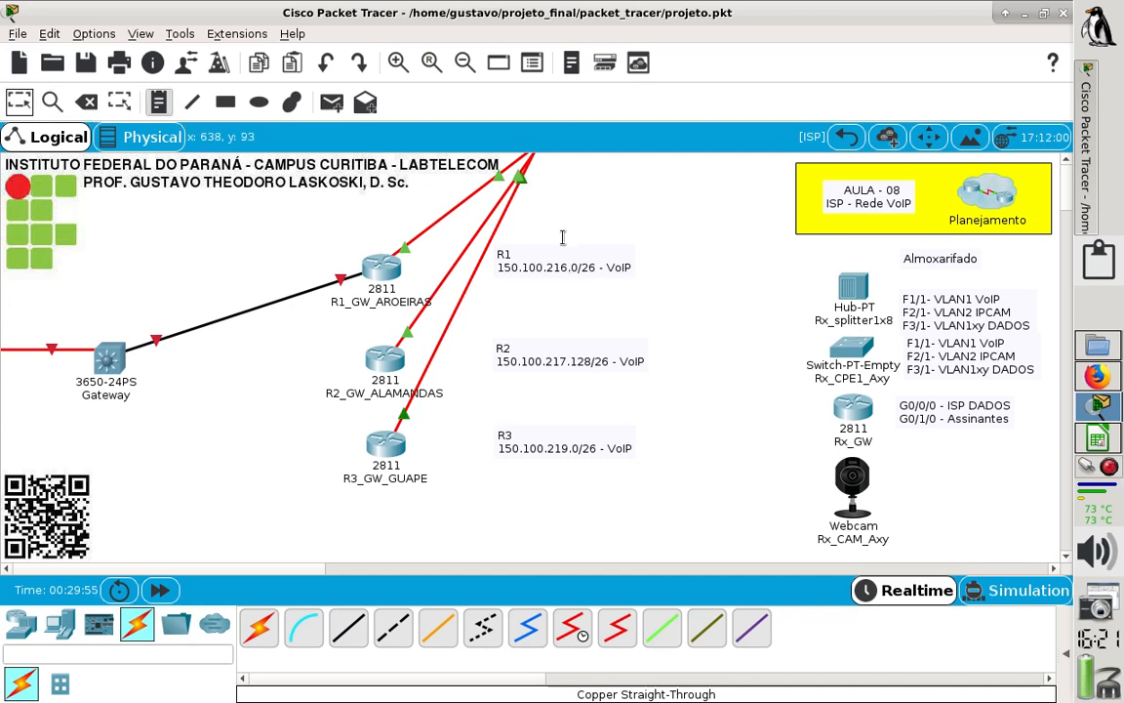
left_click(598, 276)
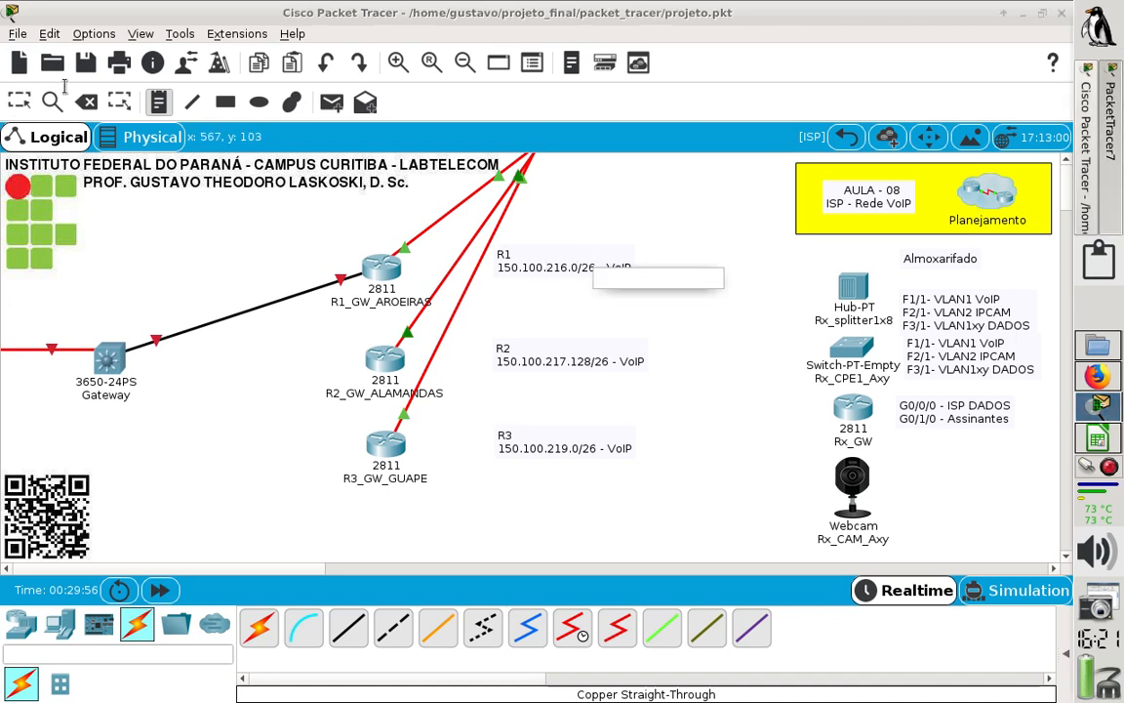
left_click(690, 307)
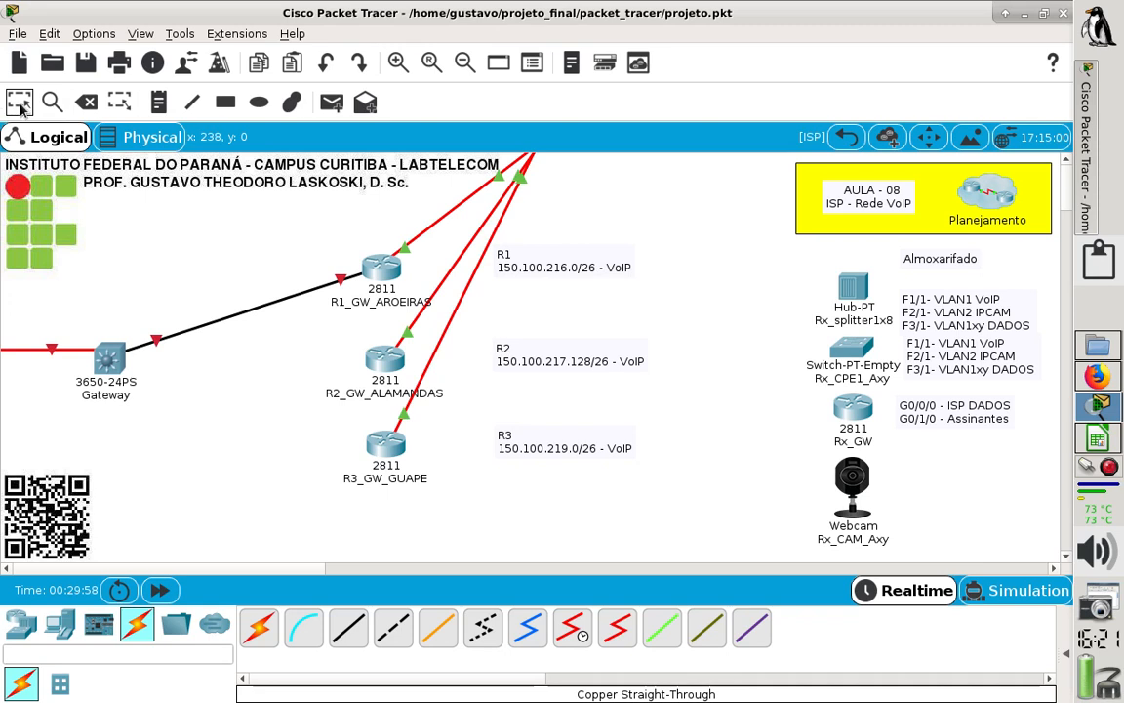
- Add a note reading "G1/0/1 ---- (1) ---- F0/0:" above the Gateway–R1 cable and shift it closer to the switch
left_click(156, 100)
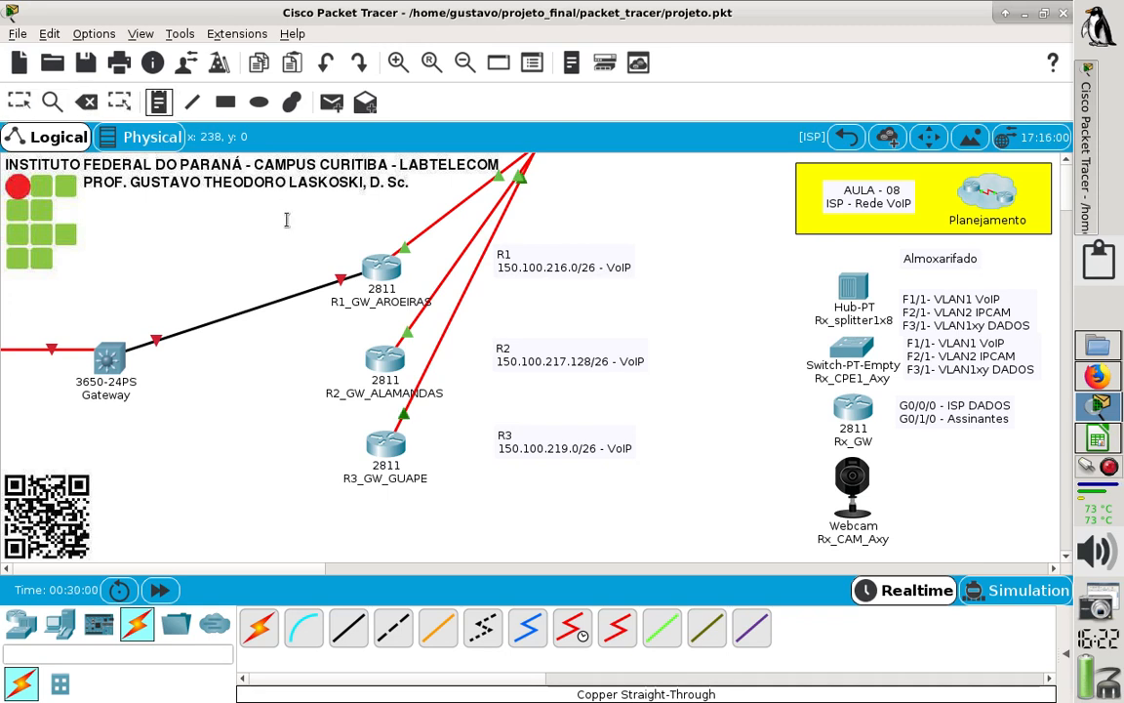
left_click(197, 234)
type("G1")
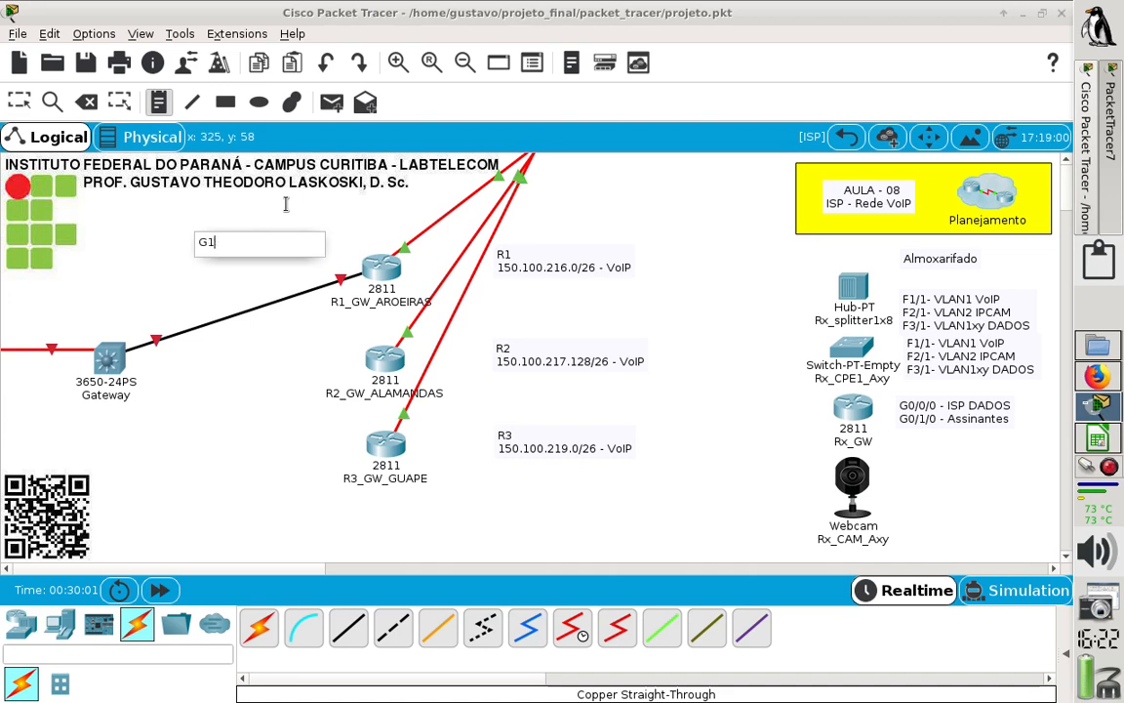
type("/0/1 -------- F0")
key("Left")
key("Left")
key("Left")
key("Left")
type("(1) -")
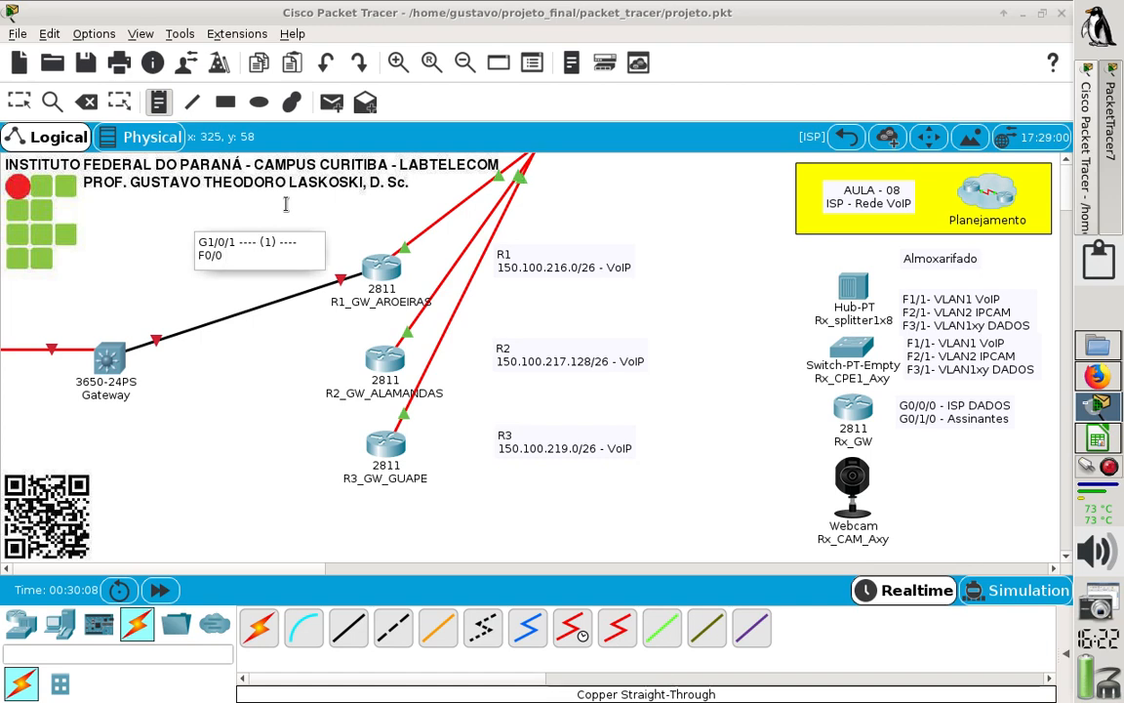
type(":")
key("Escape")
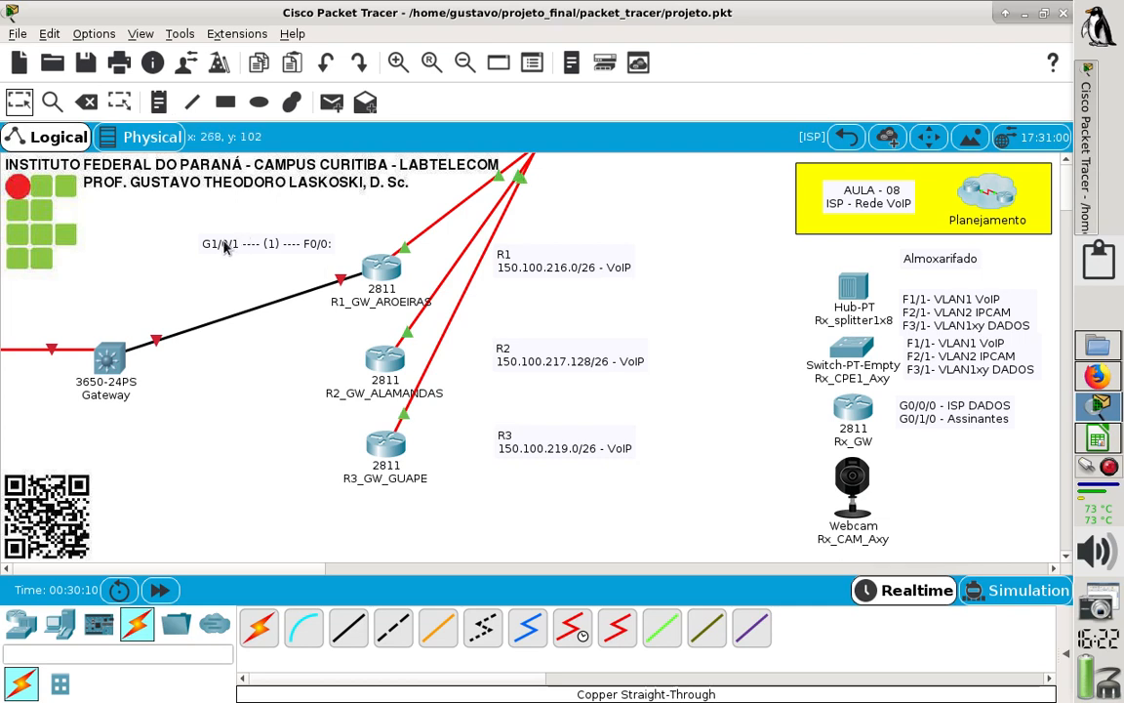
left_click_drag(217, 244, 155, 266)
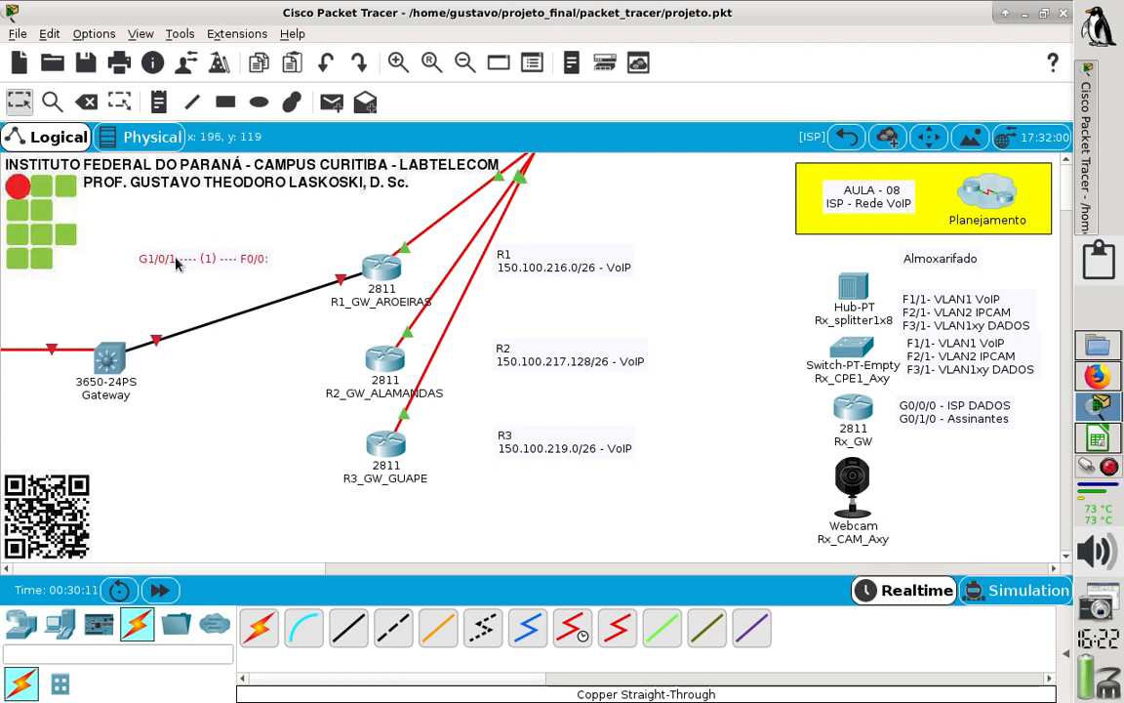
left_click(242, 374)
- Run a Copper Straight-Through cable from FastEthernet0/0 of R2_GW_ALAMANDAS to GigabitEthernet1/0/2 on the Gateway switch
left_click(348, 626)
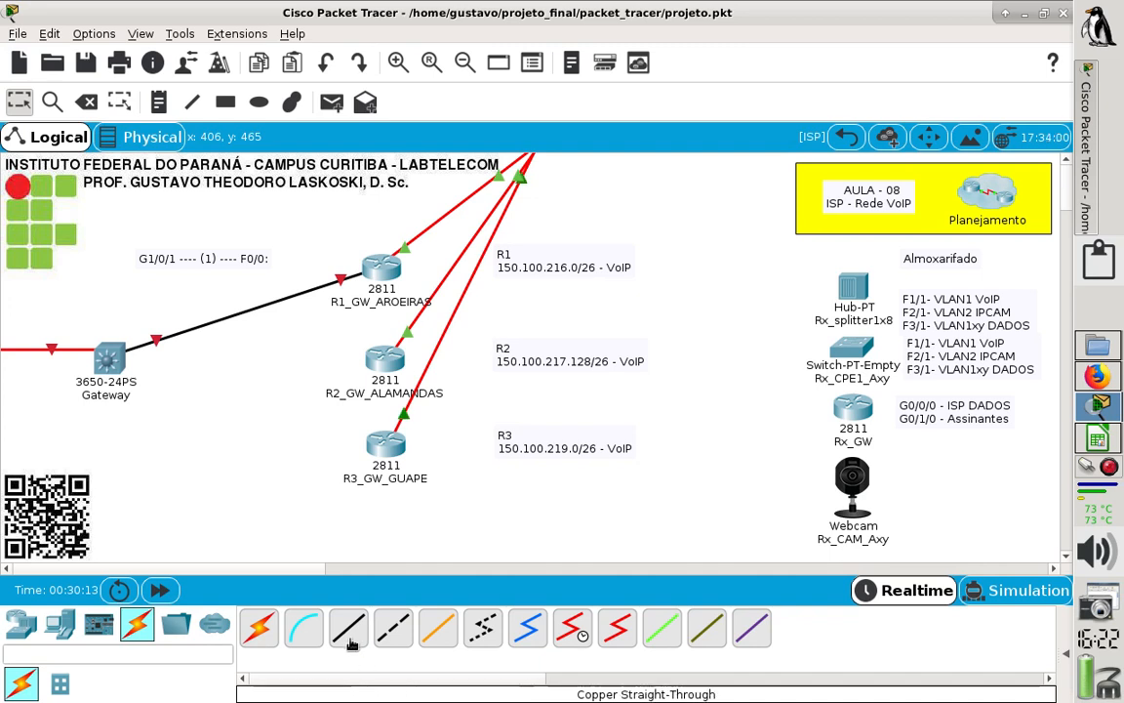
left_click(384, 364)
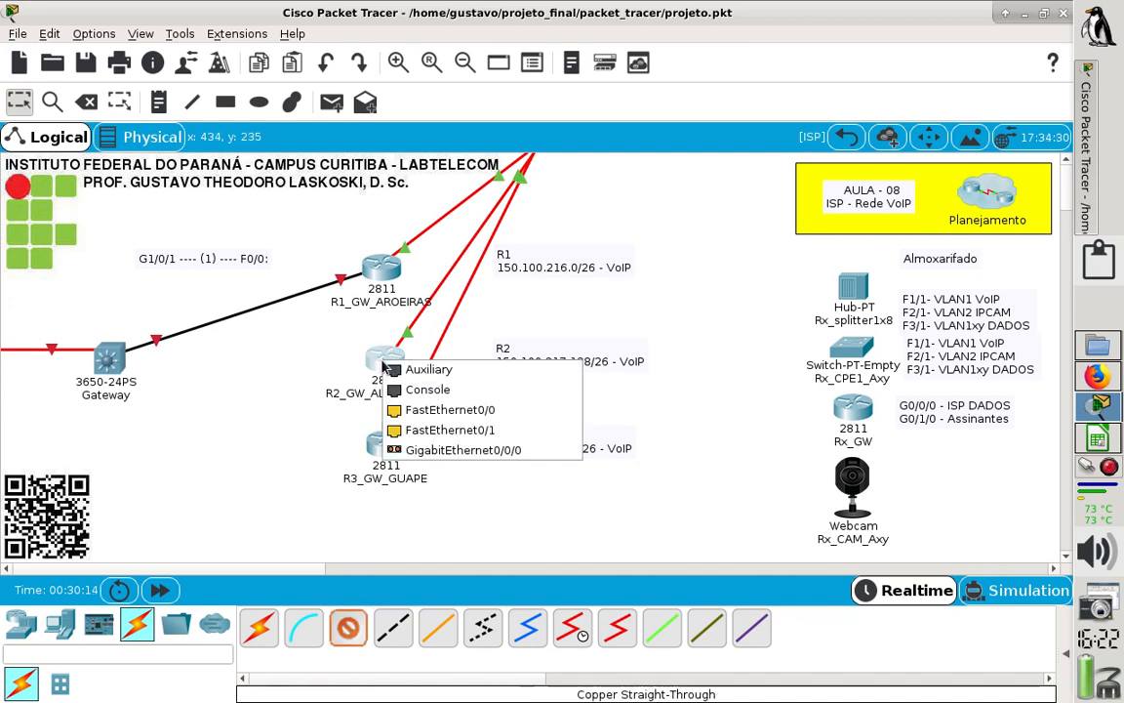
left_click(447, 412)
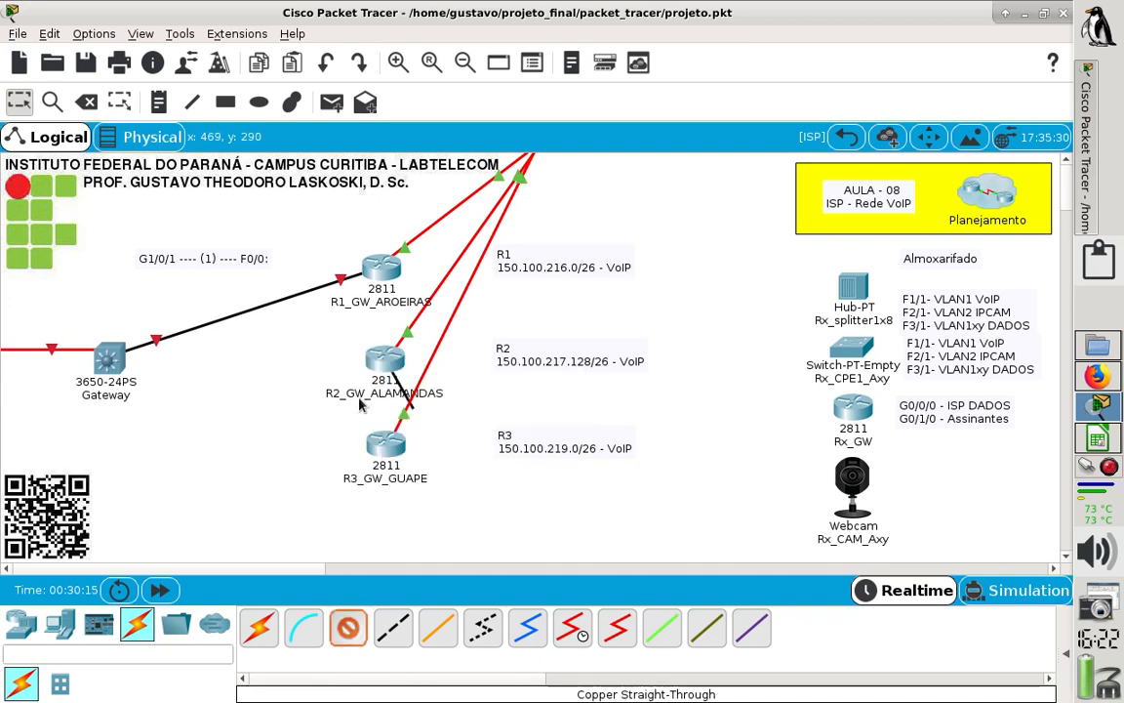
left_click(115, 360)
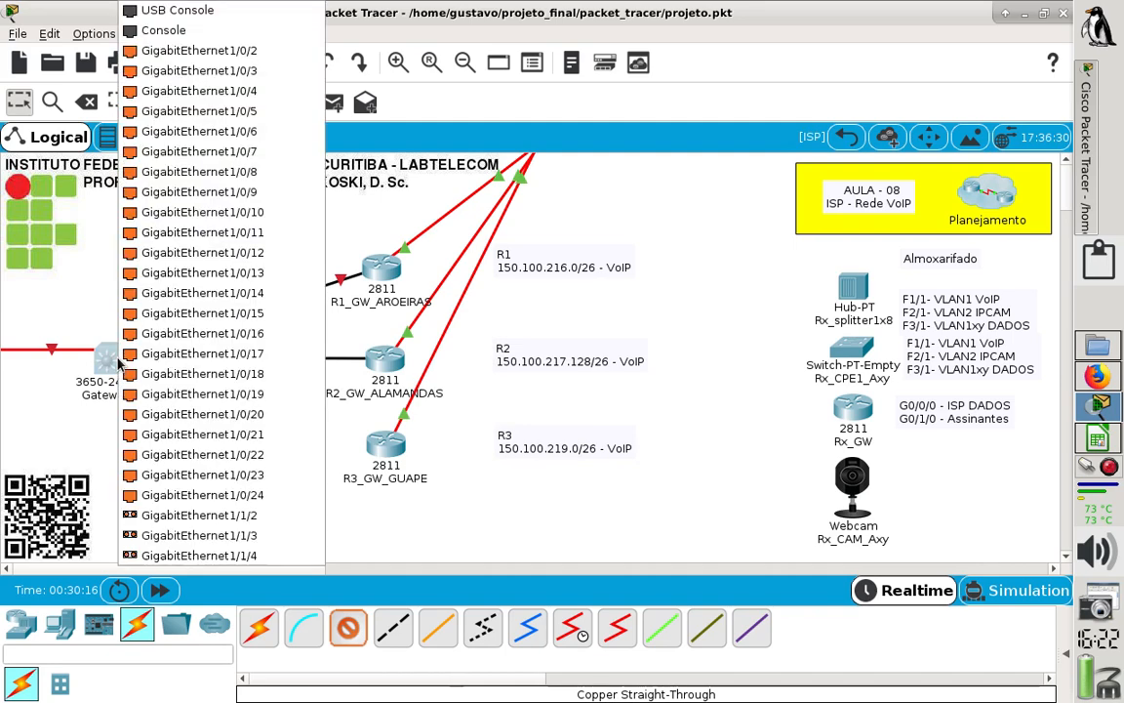
left_click(199, 51)
- Copy the text of the G1/0/1 port note into a new note over the Gateway–R2 cable
double_click(162, 257)
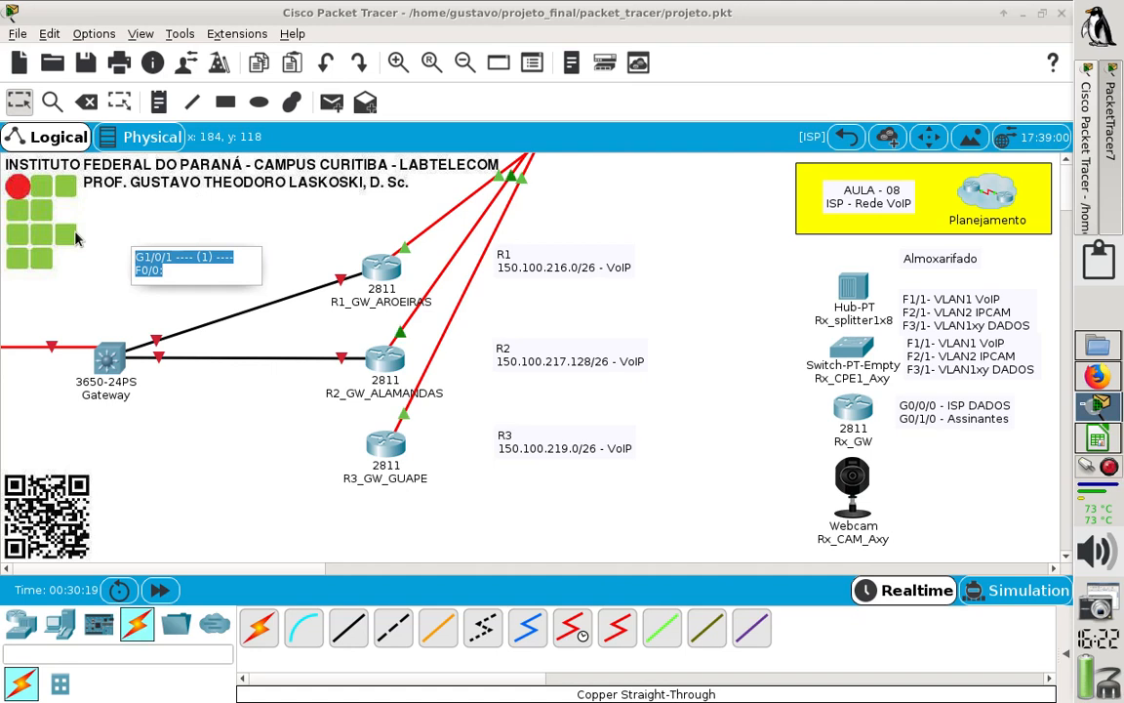
left_click(158, 102)
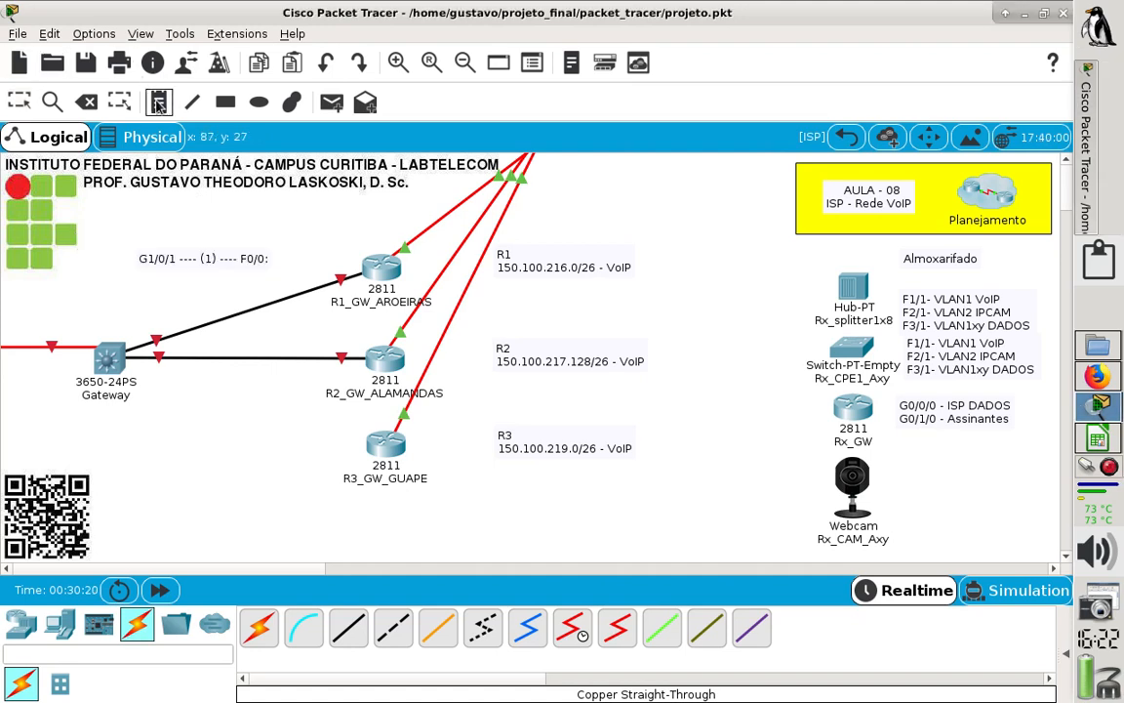
left_click(223, 343)
type("G1/0/1 ---- (1) ---- F0/0:")
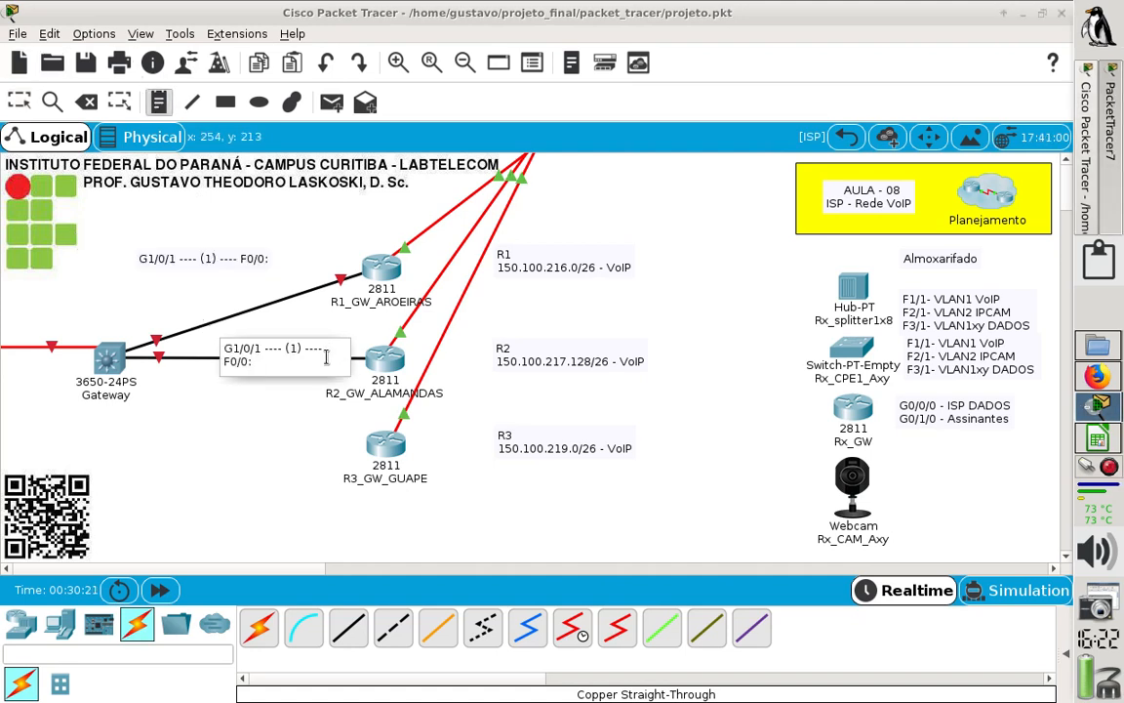
key("Escape")
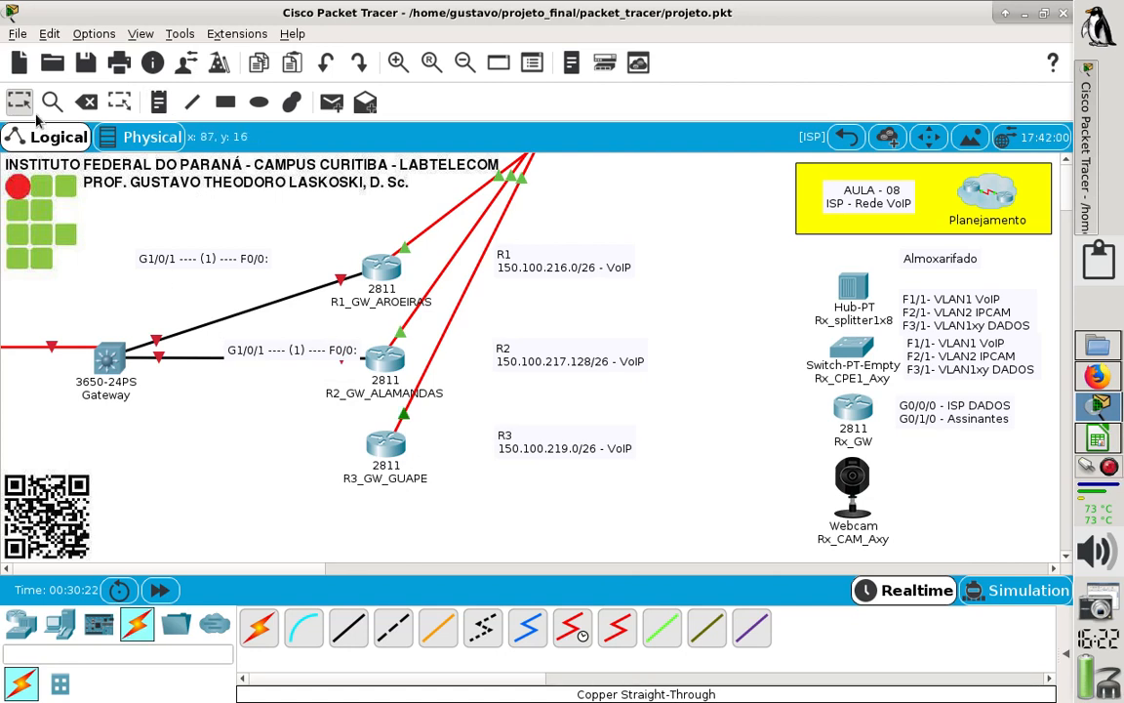
- Move the two port notes beside the R2 and R1 VoIP notes, and shift the R2 and R3 VoIP notes closer to their routers
left_click_drag(273, 355, 686, 343)
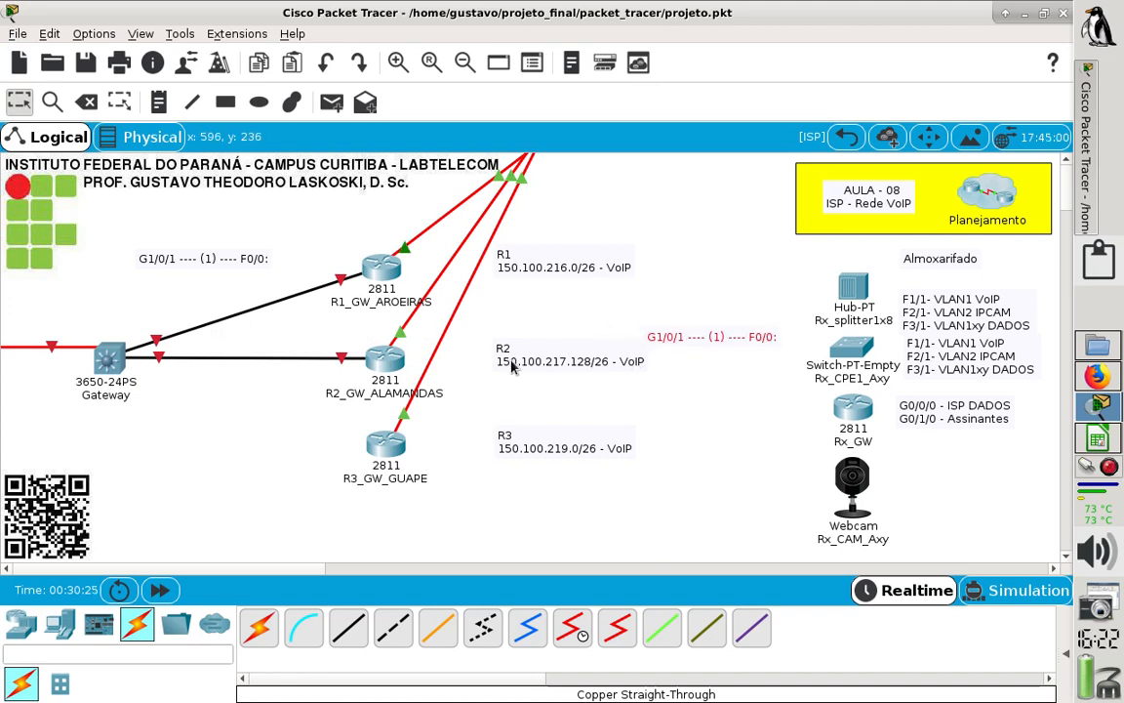
left_click_drag(532, 372, 497, 373)
left_click_drag(697, 339, 679, 346)
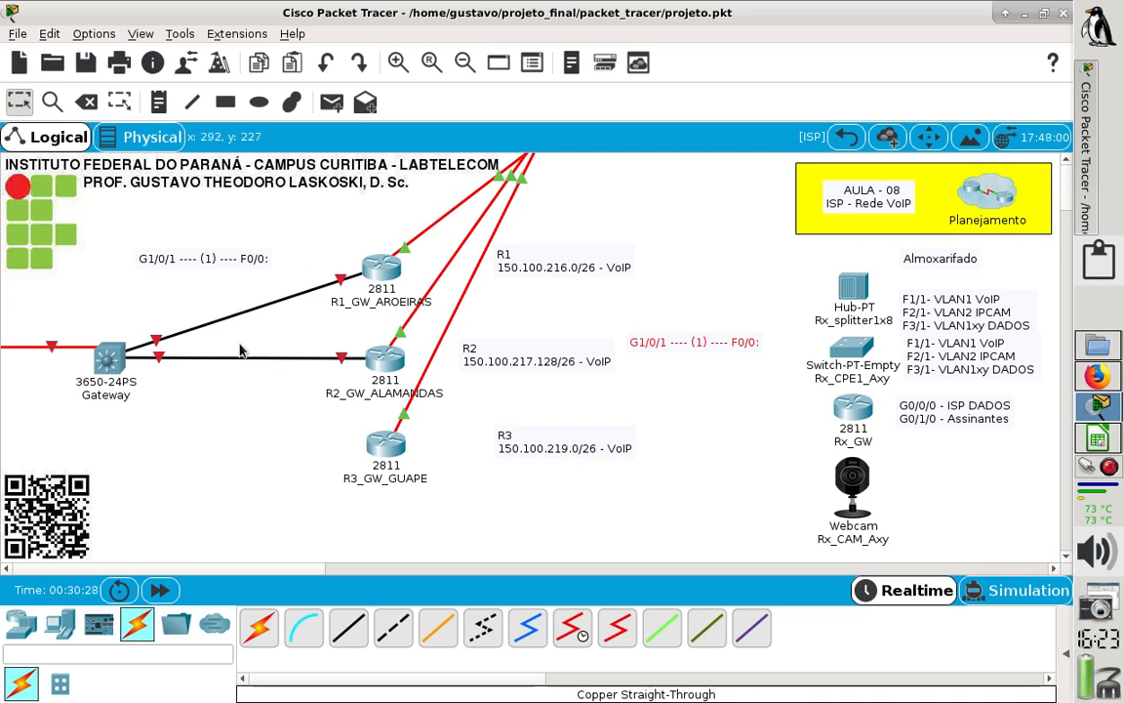
left_click_drag(279, 272, 702, 254)
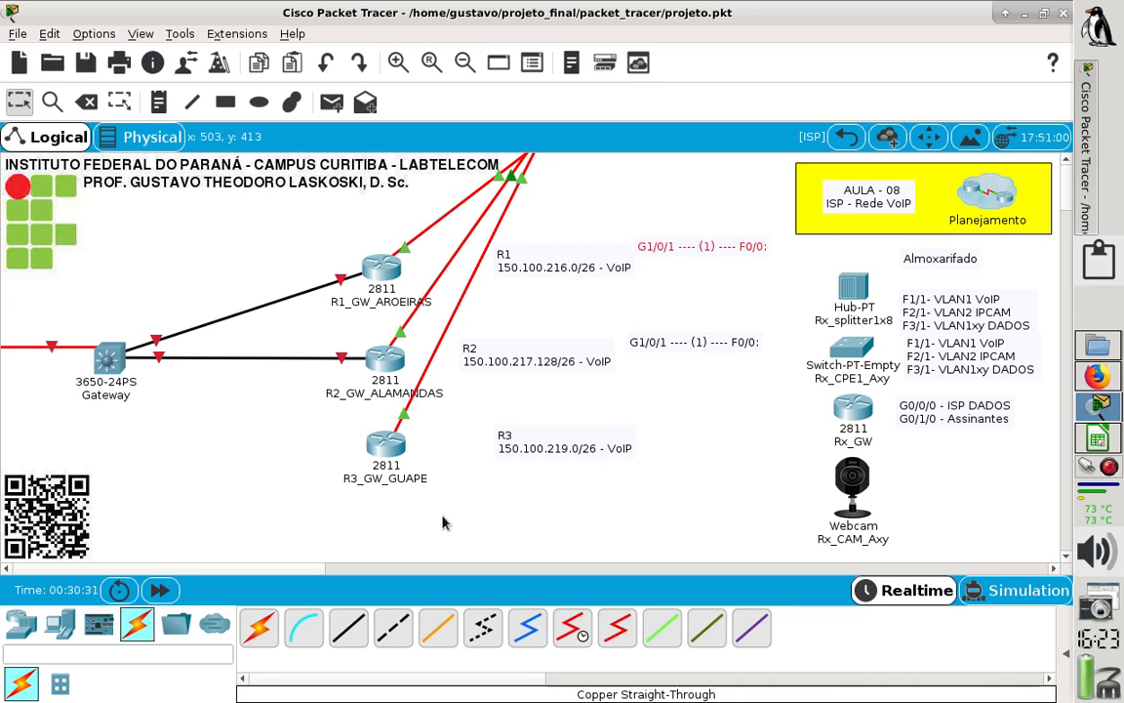
left_click_drag(543, 447, 509, 451)
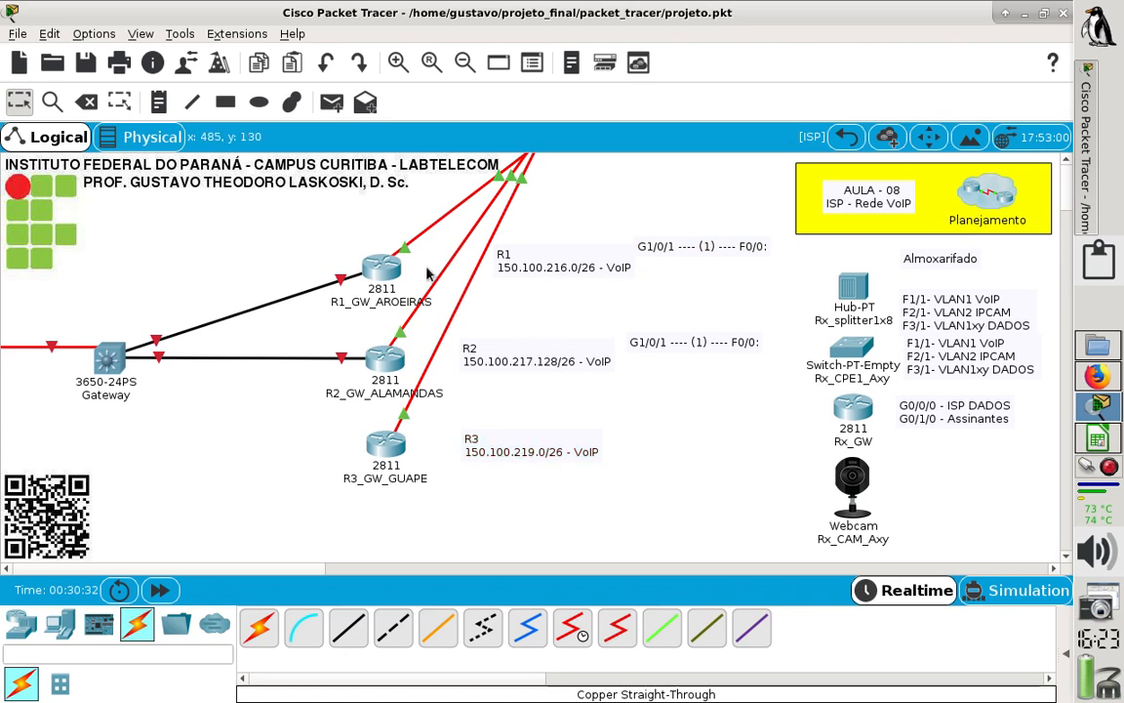
- Change the port note beside R2 to read "G1/0/2 ---- (1) ---- F0/0:" and nudge it level with the R2 label
double_click(656, 342)
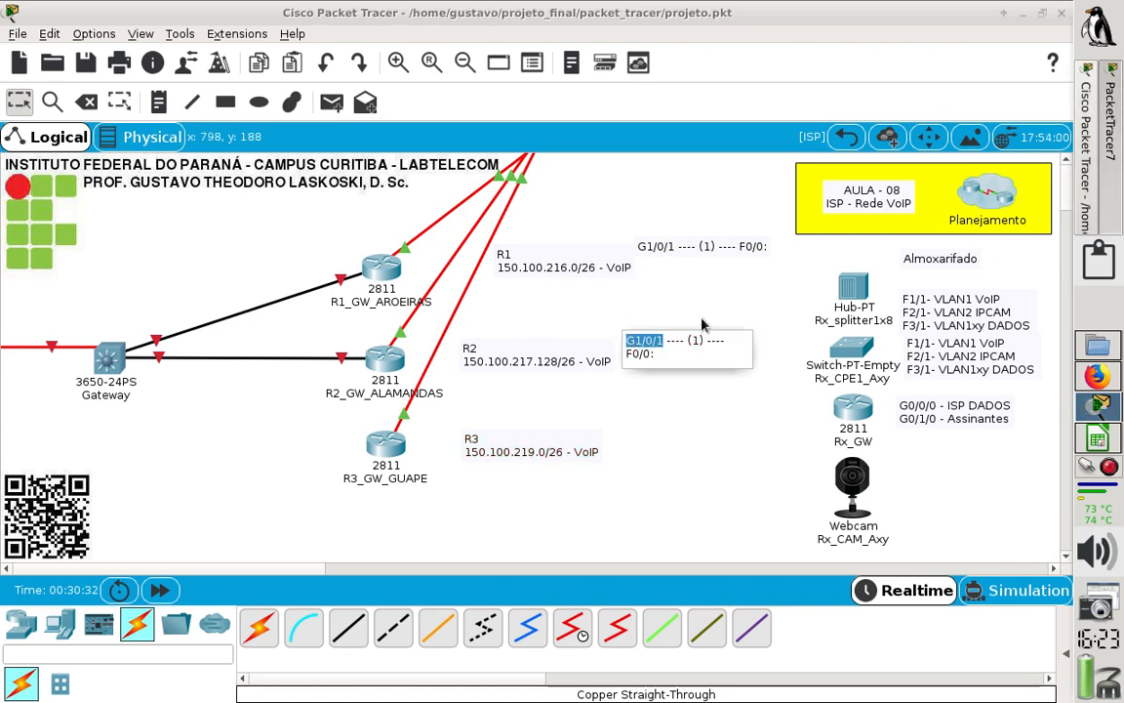
key("Left")
key("Left")
key("Left")
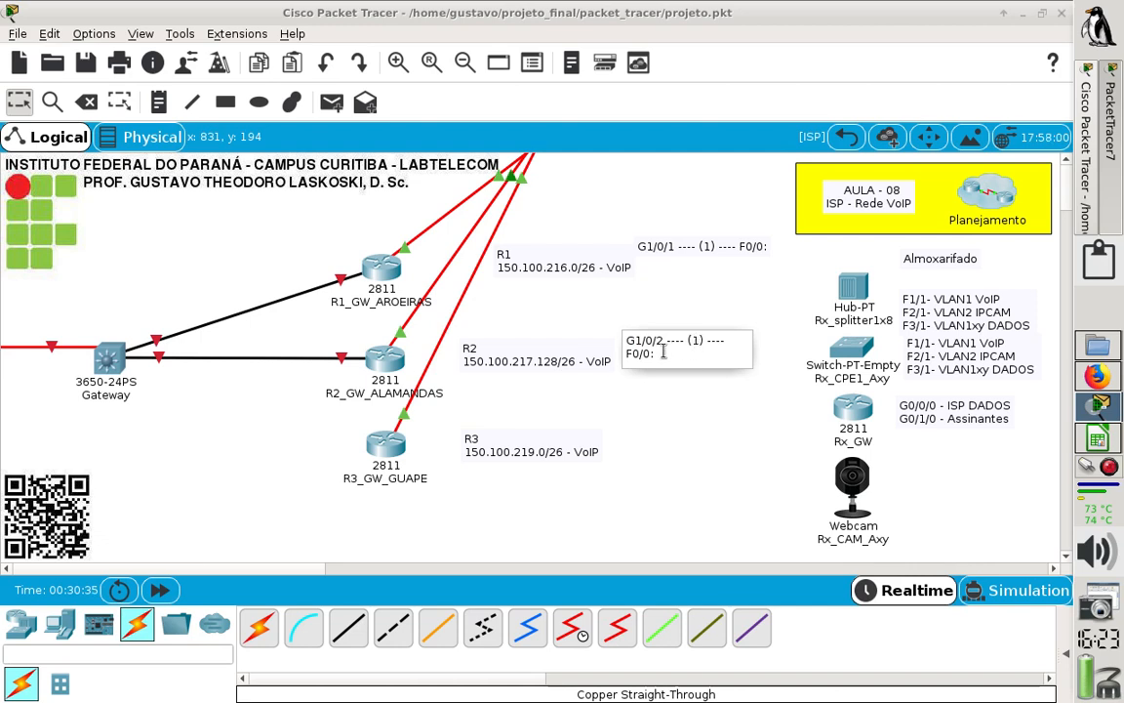
left_click(665, 407)
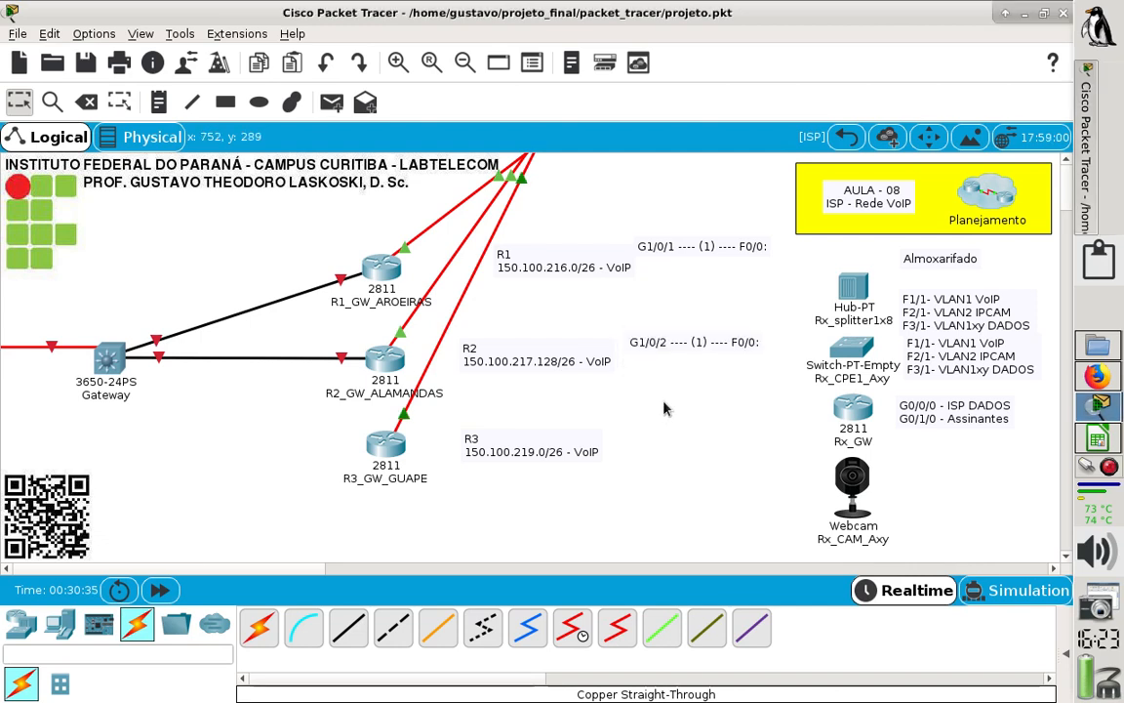
left_click(699, 351)
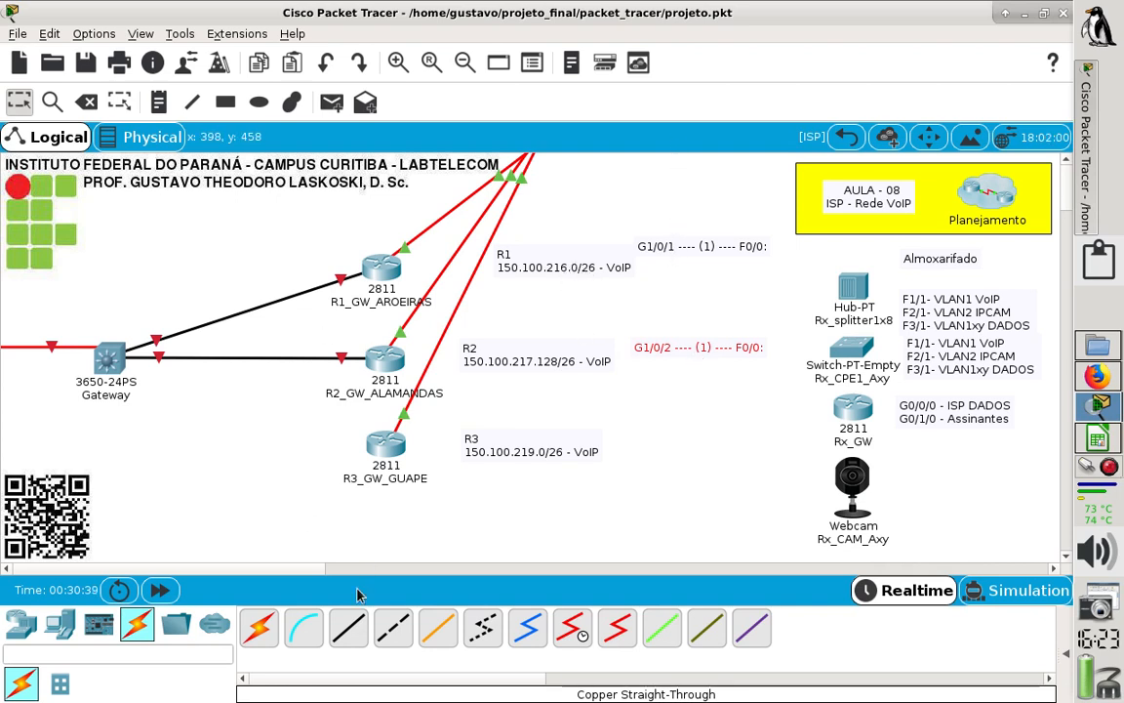
- Run a Copper Straight-Through cable from FastEthernet0/0 of R3_GW_GUAPE to GigabitEthernet1/0/3 on the Gateway switch
left_click(356, 621)
left_click(389, 447)
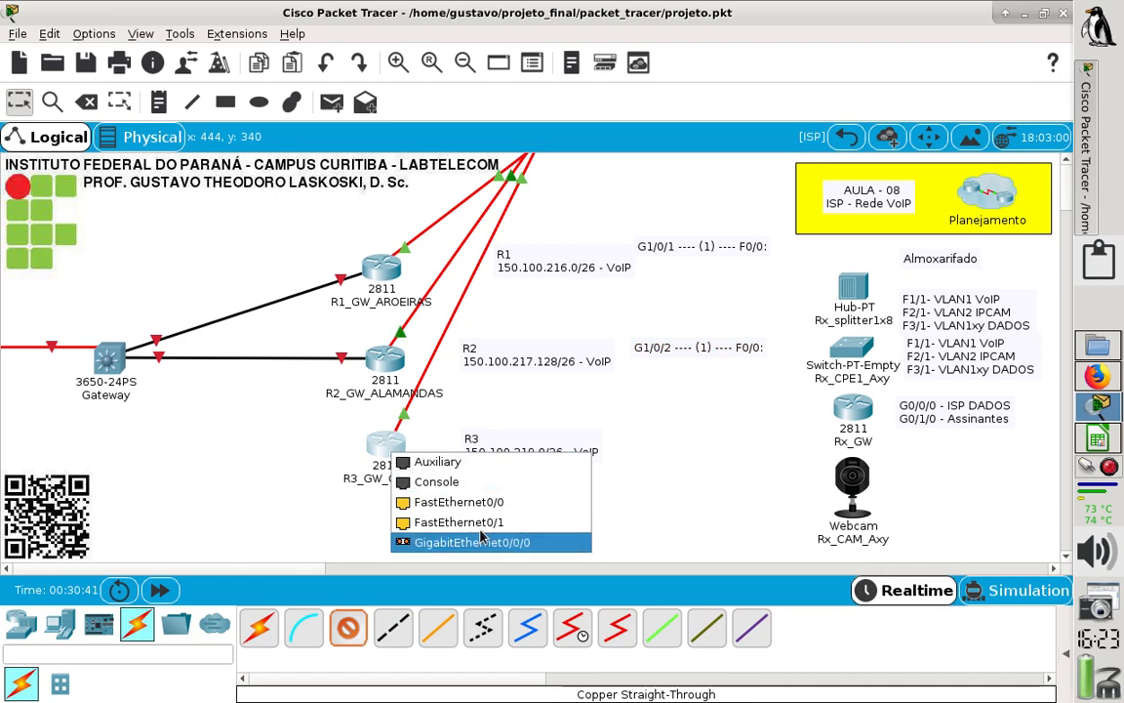
left_click(499, 507)
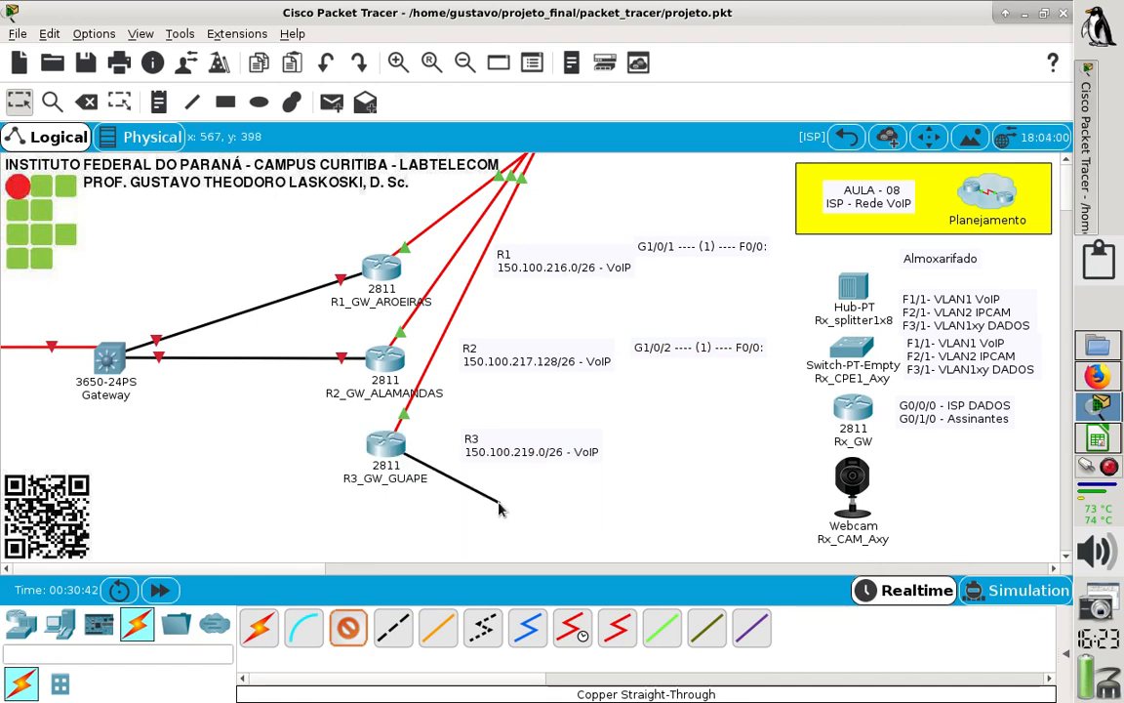
left_click(110, 364)
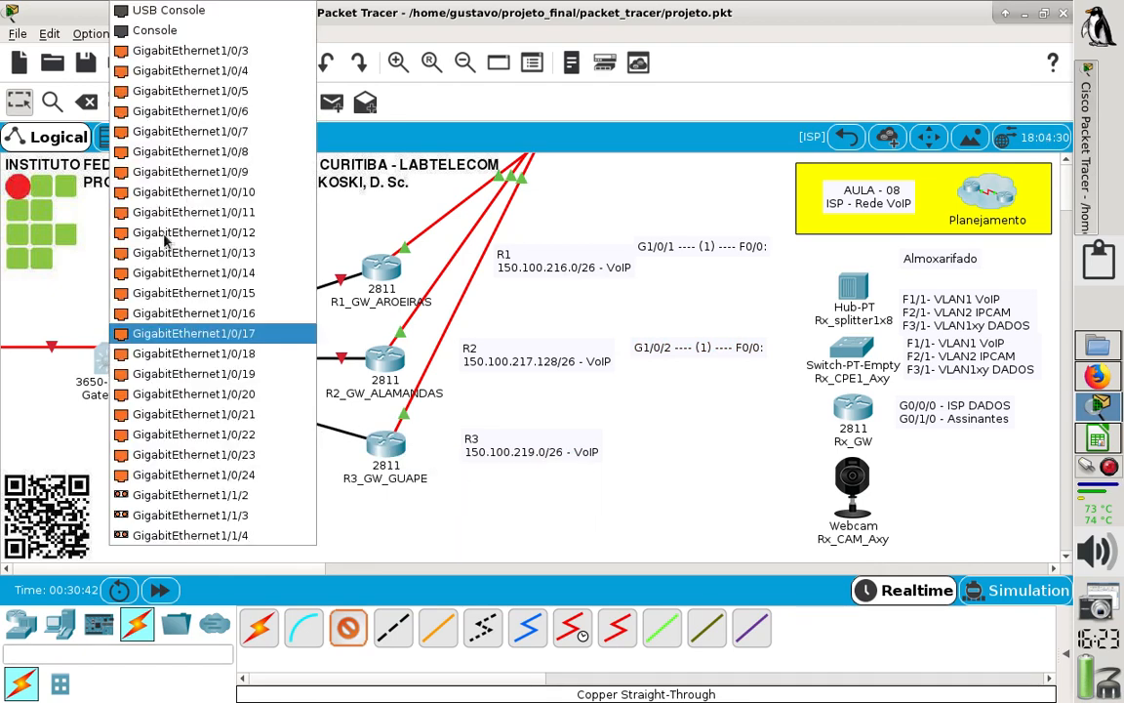
left_click(236, 56)
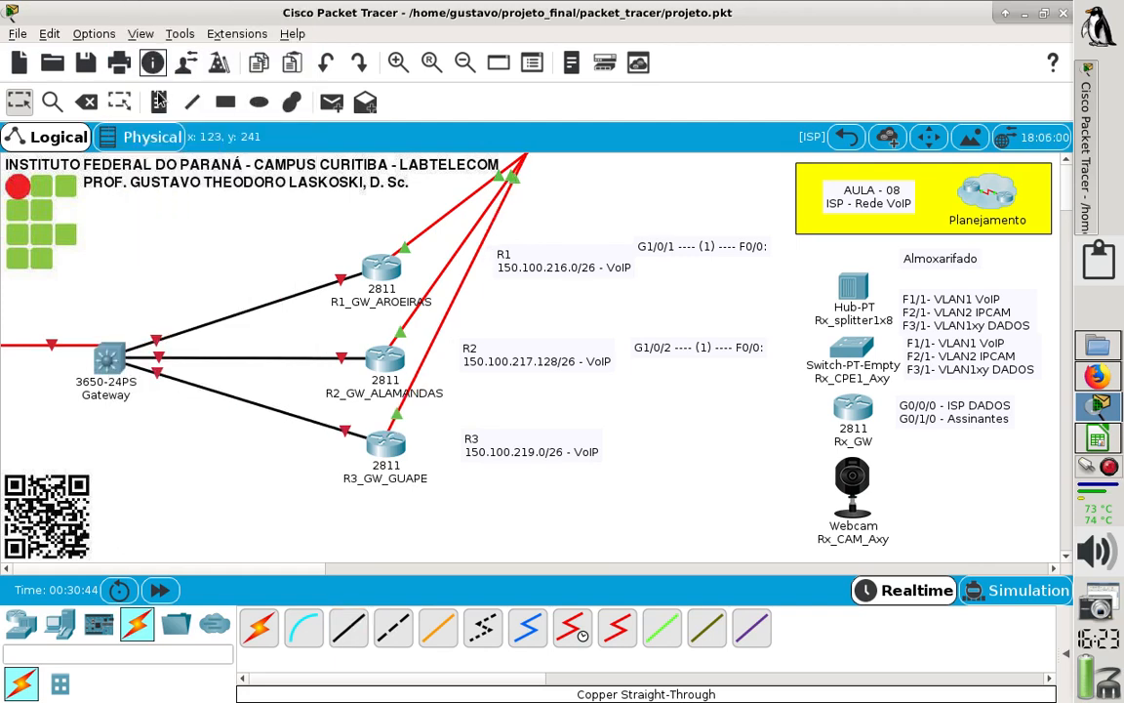
- Add a note reading "G1/0/3 ---- (1) ---- F0/0:" beside the R3 VoIP note, reusing the copied port text
left_click(624, 432)
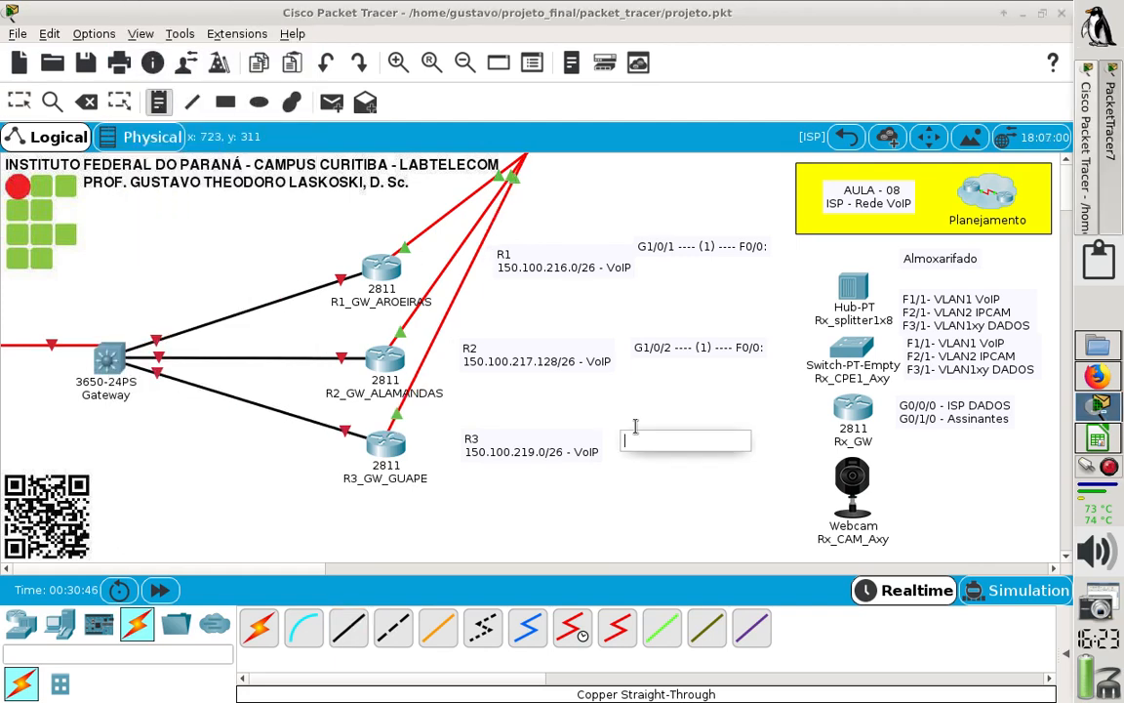
type("G1/0/1 ---- (1) ---- F0/0:")
left_click(663, 442)
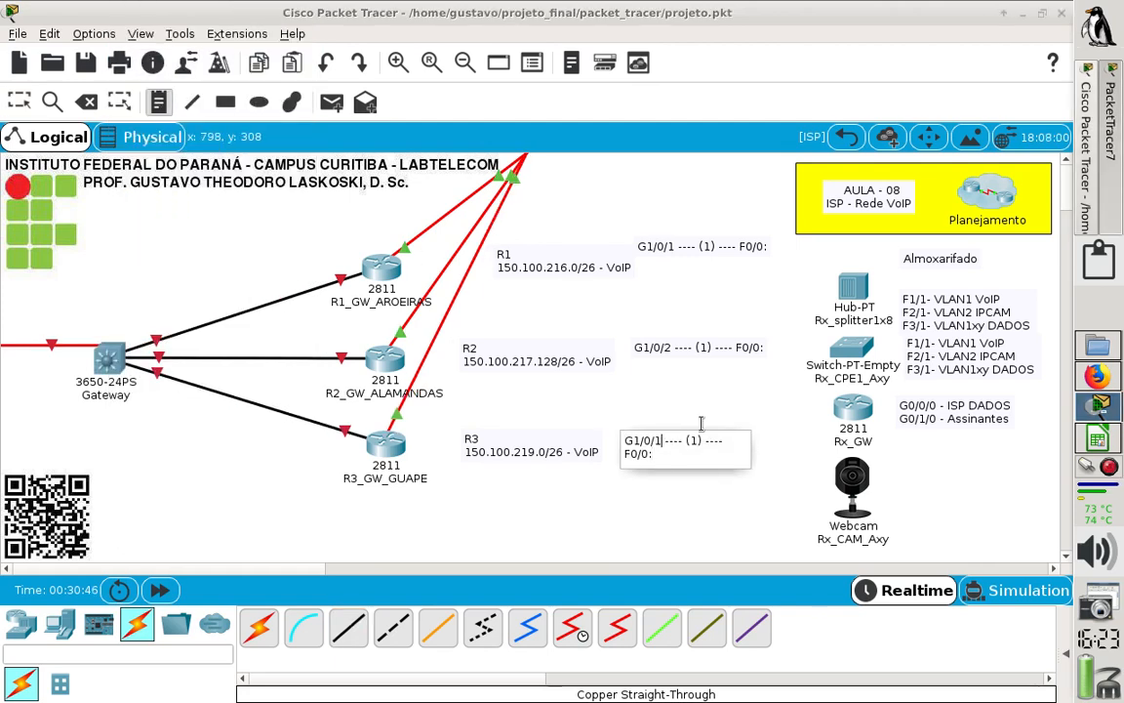
key("BackSpace")
type("3")
left_click(731, 514)
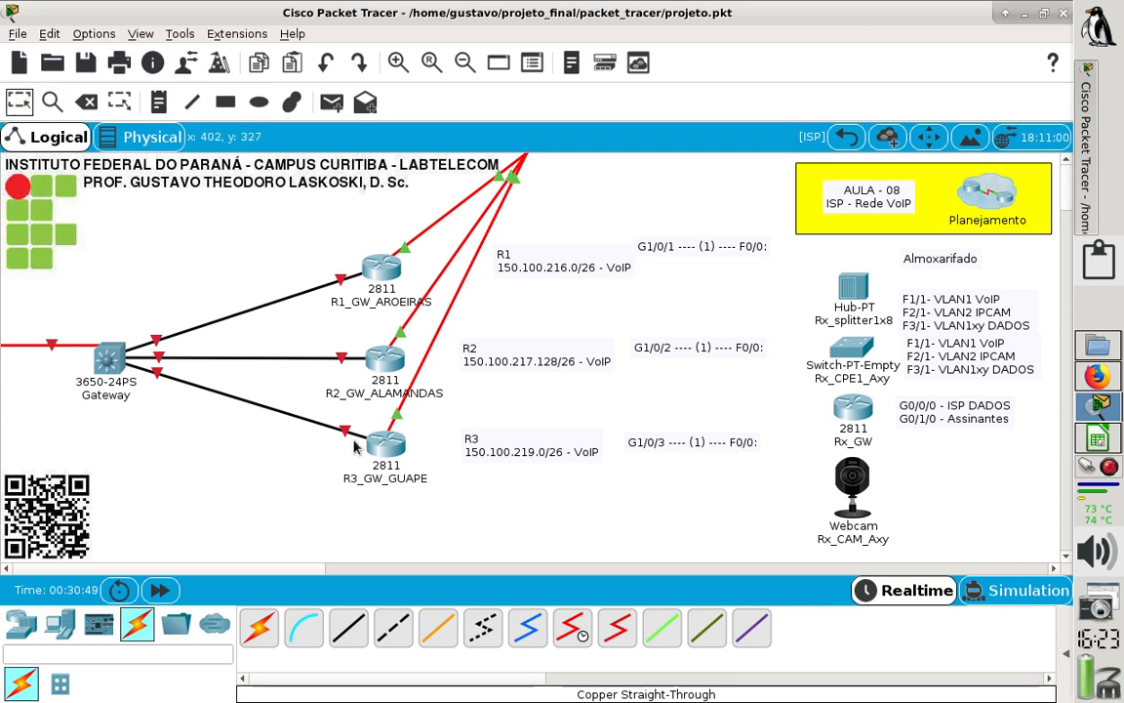
- Spread the routers apart by moving R3_GW_GUAPE slightly down and R1_GW_AROEIRAS slightly up
left_click_drag(402, 459, 389, 477)
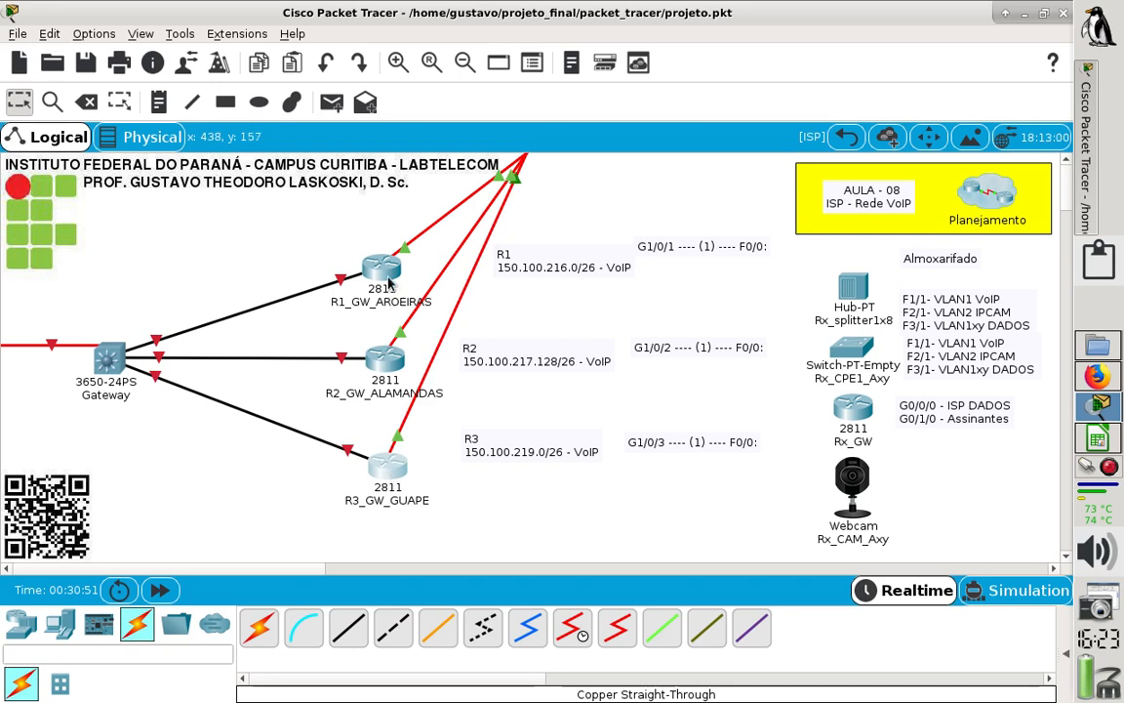
left_click_drag(388, 273, 391, 256)
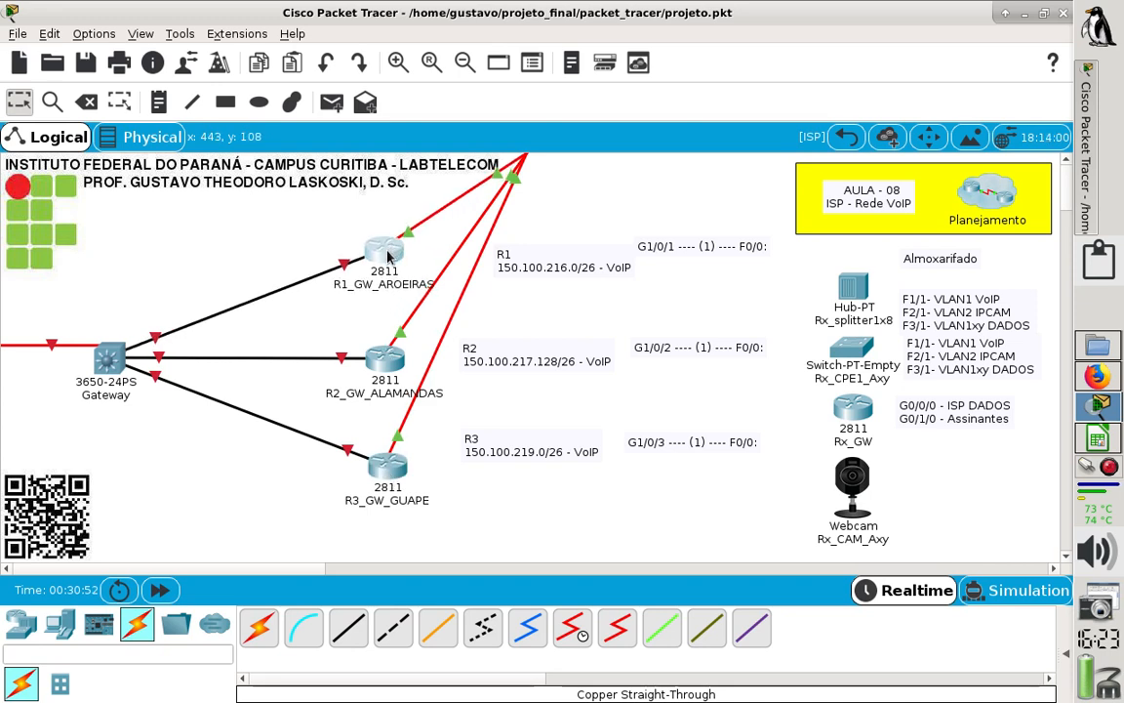
- Draw a rectangle with a black outline and cyan #55ffff fill behind R1_GW_AROEIRAS and its two notes
left_click(225, 101)
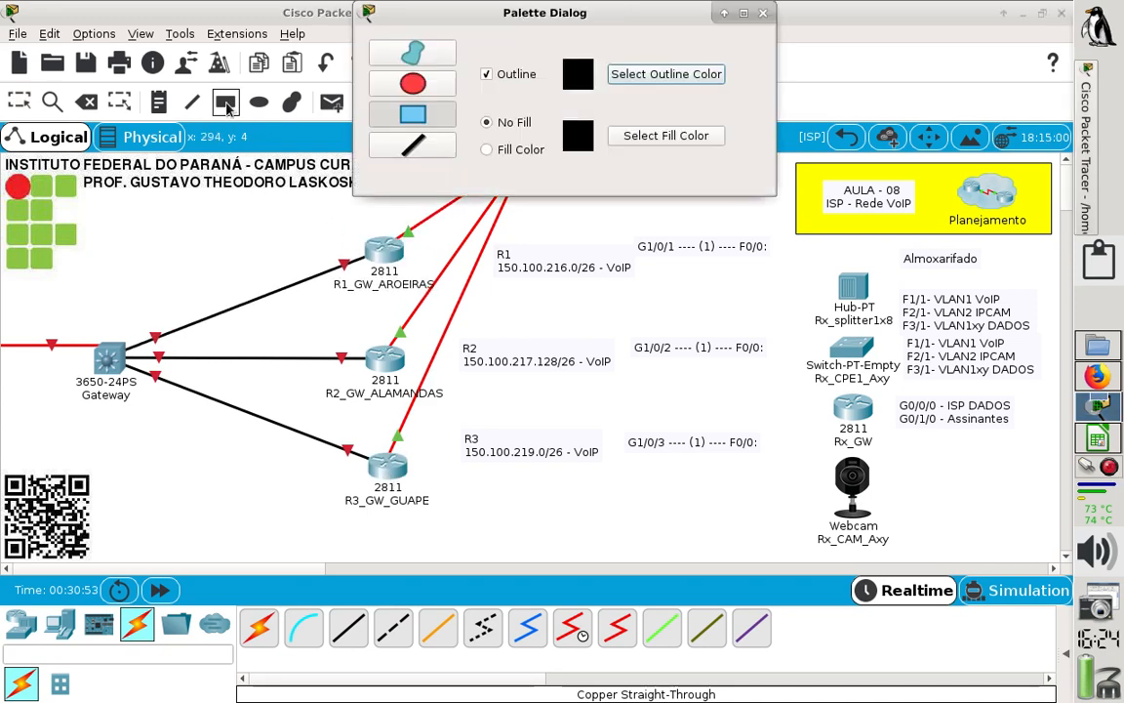
left_click(486, 149)
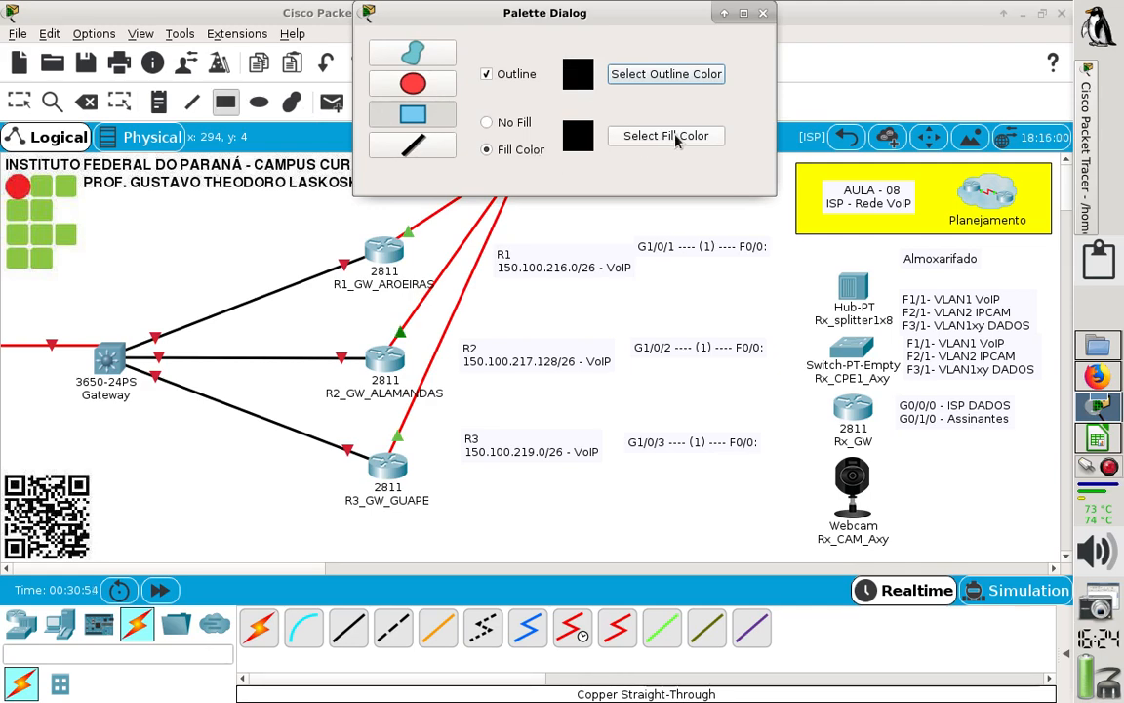
left_click(676, 139)
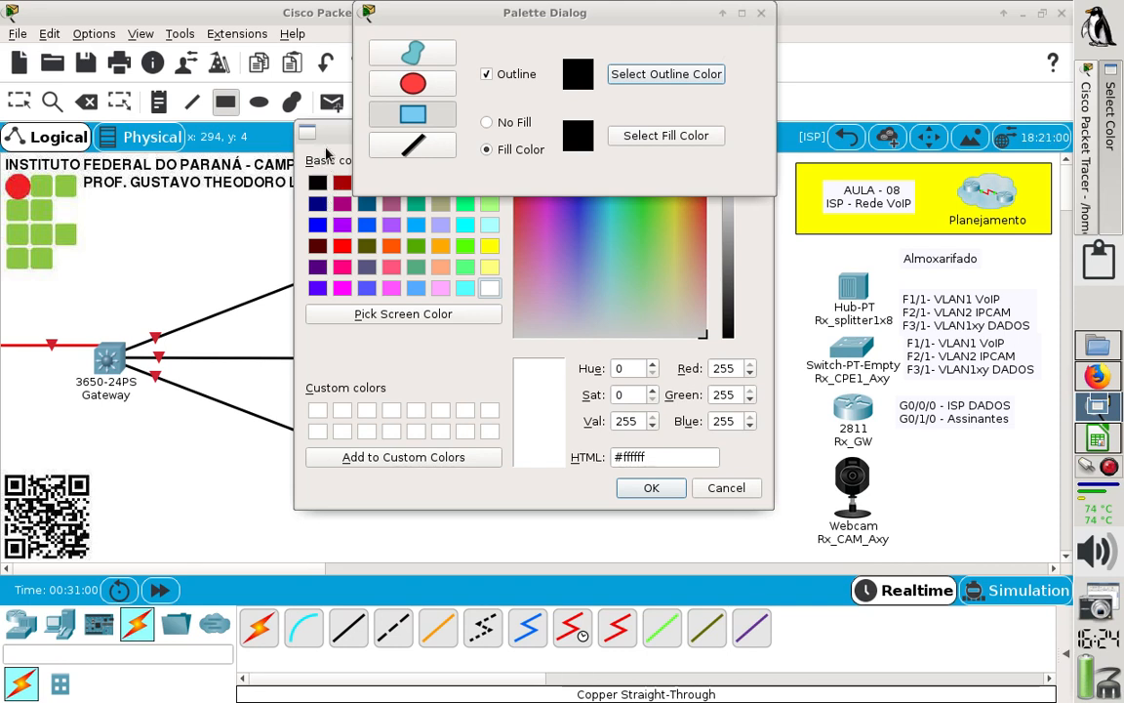
left_click(464, 288)
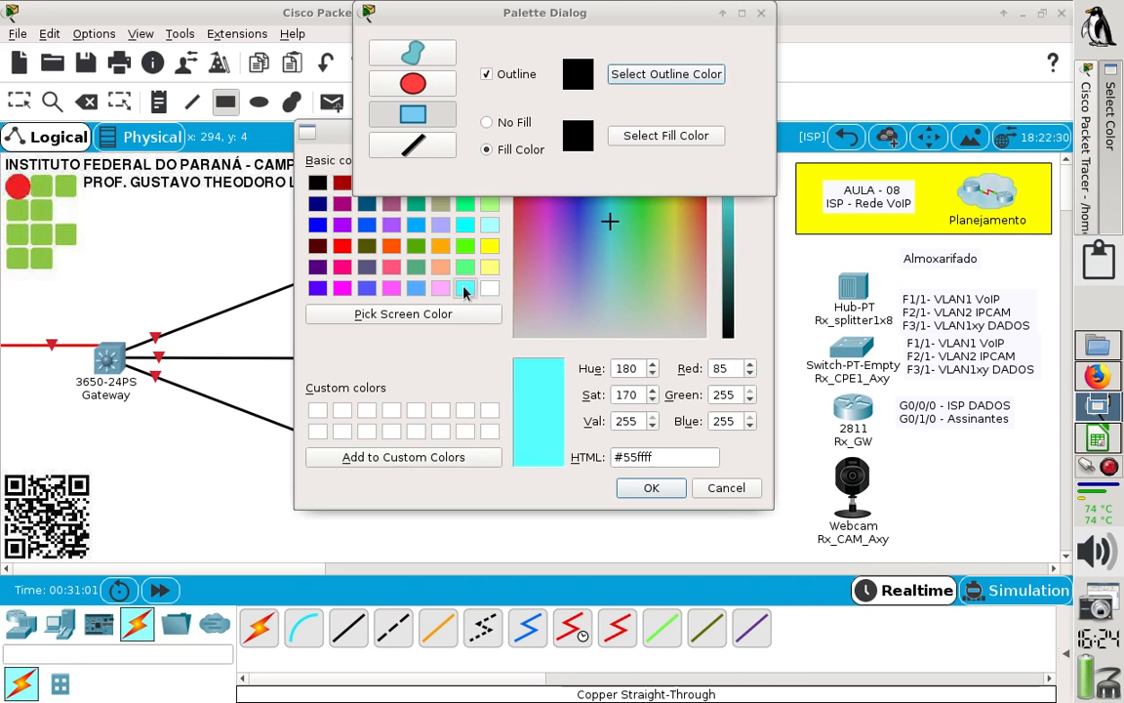
left_click(652, 493)
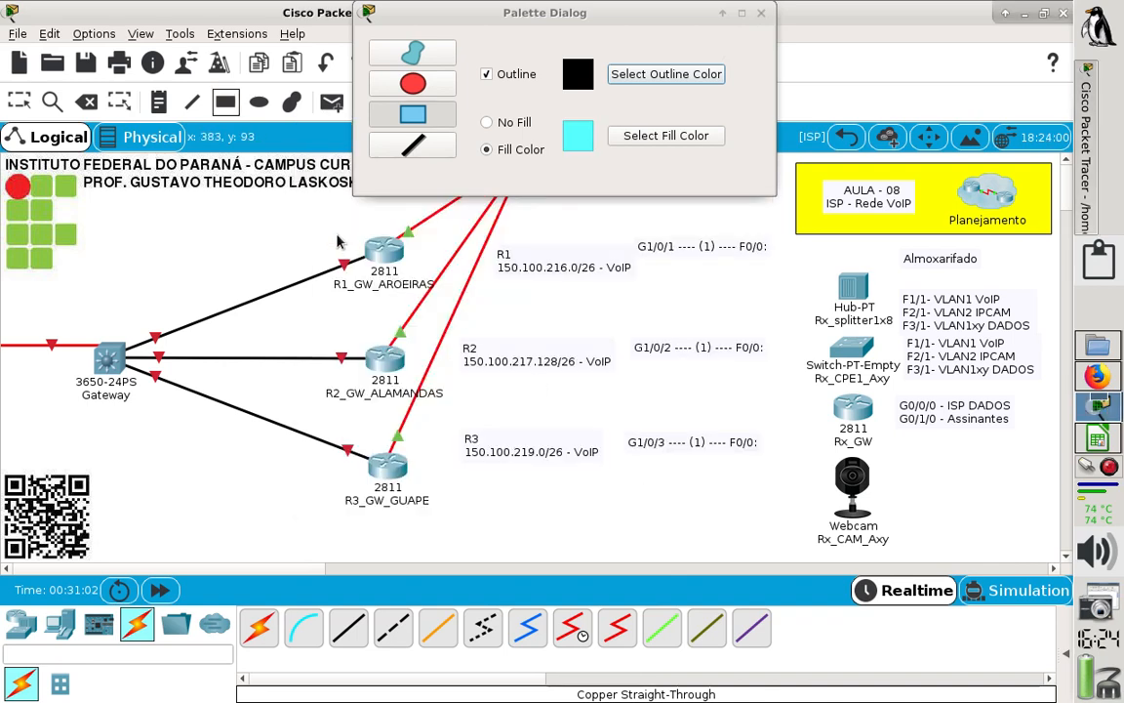
left_click_drag(320, 220, 779, 311)
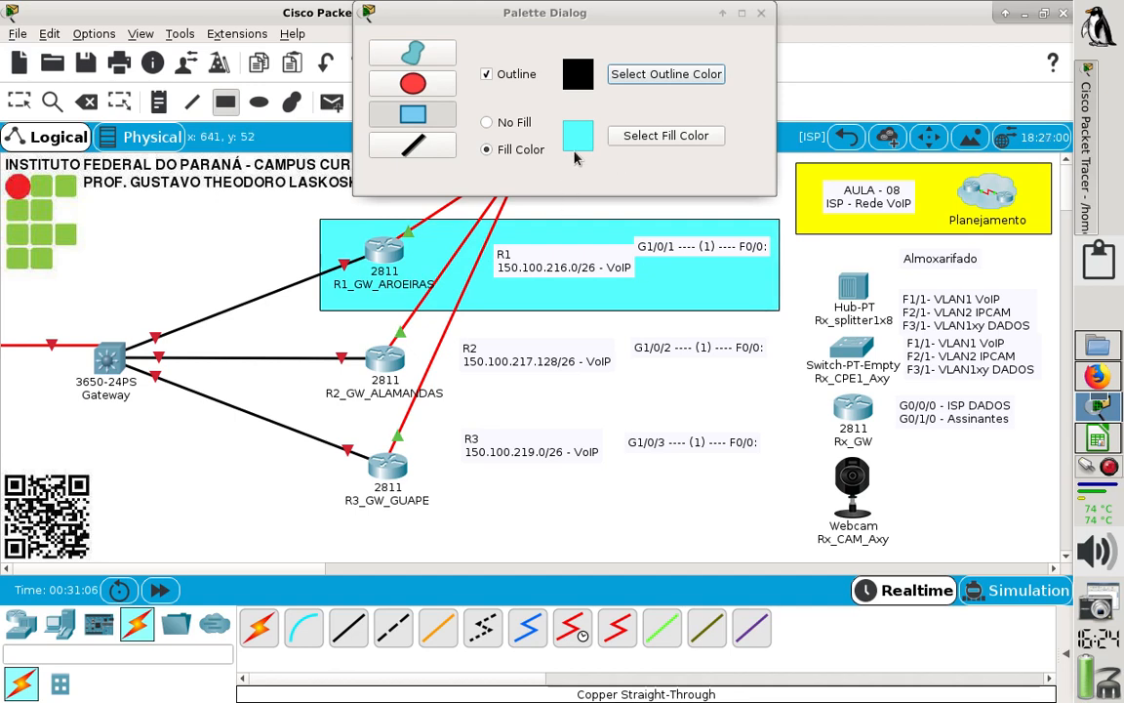
- Draw a rectangle filled with green #55ff7f behind R2_GW_ALAMANDAS and its notes, matching the width of the cyan one
left_click(626, 144)
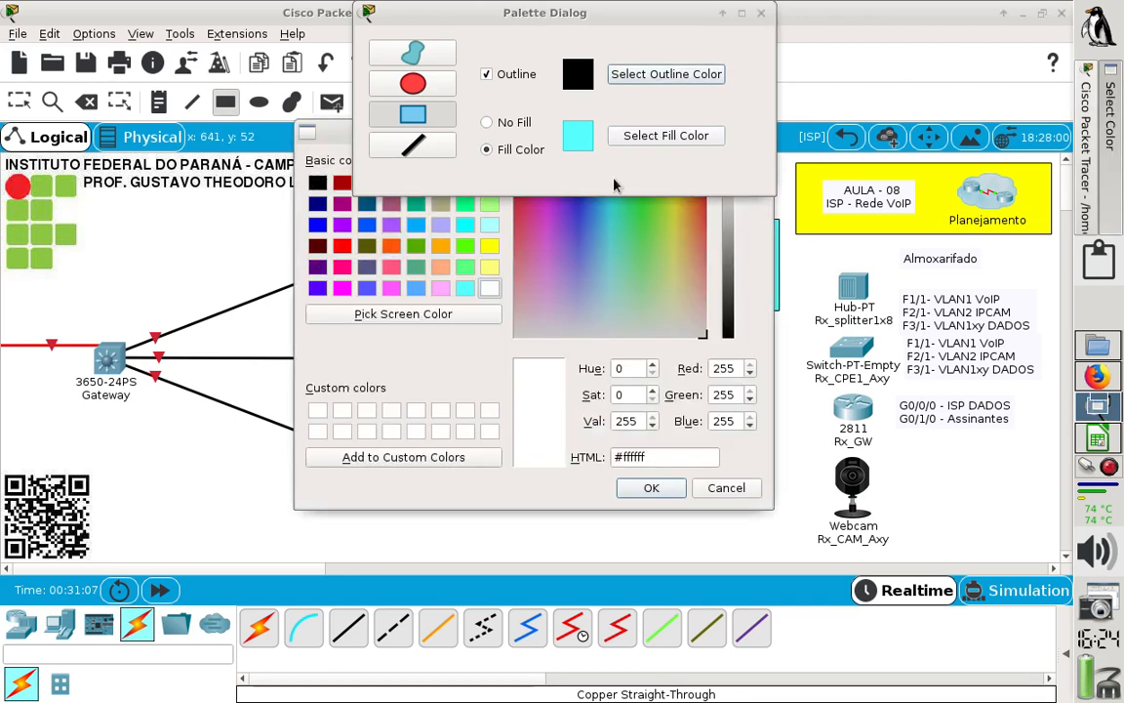
left_click(463, 268)
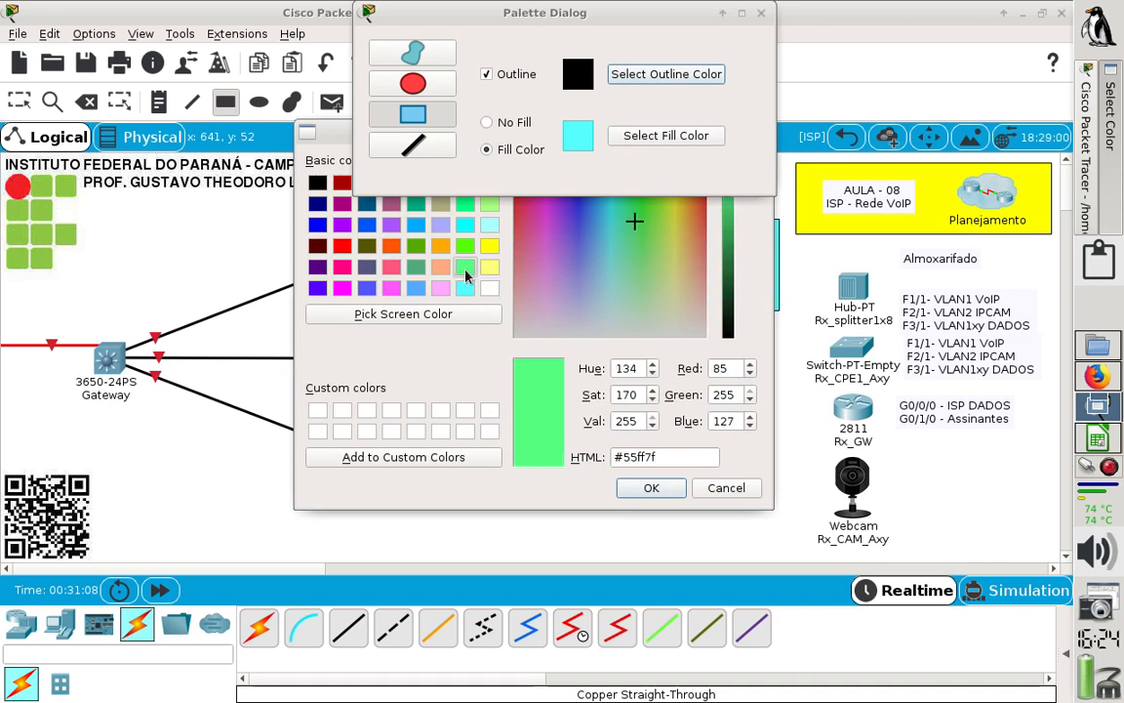
left_click(465, 247)
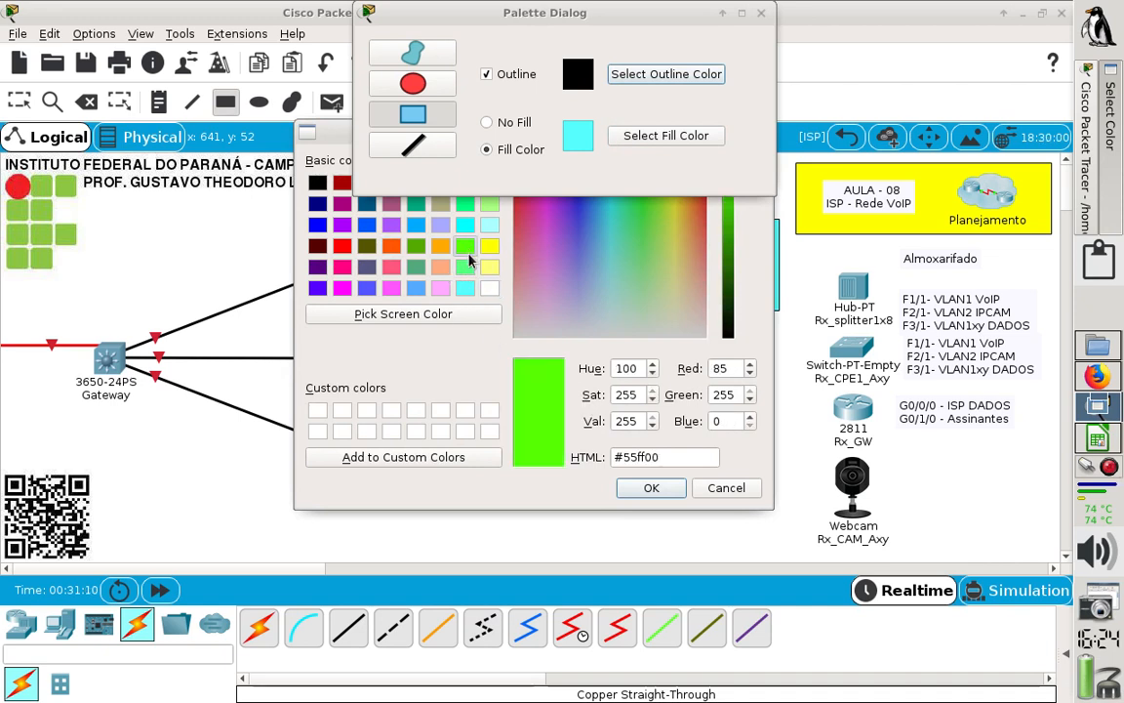
left_click(465, 268)
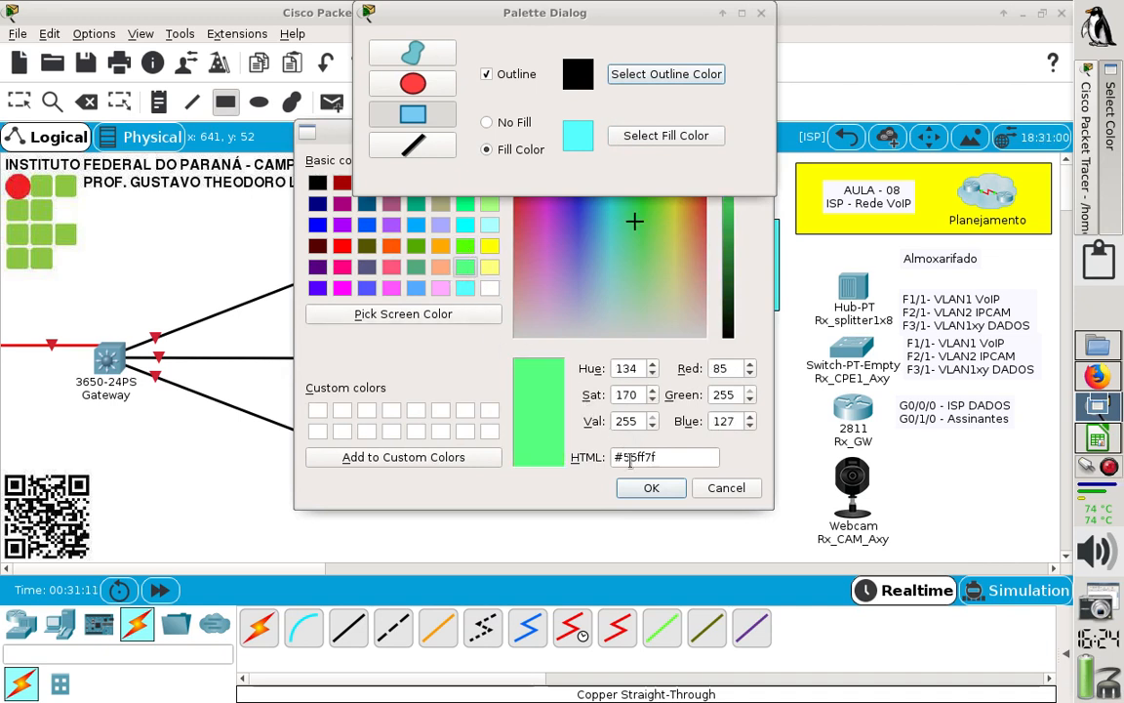
left_click(651, 487)
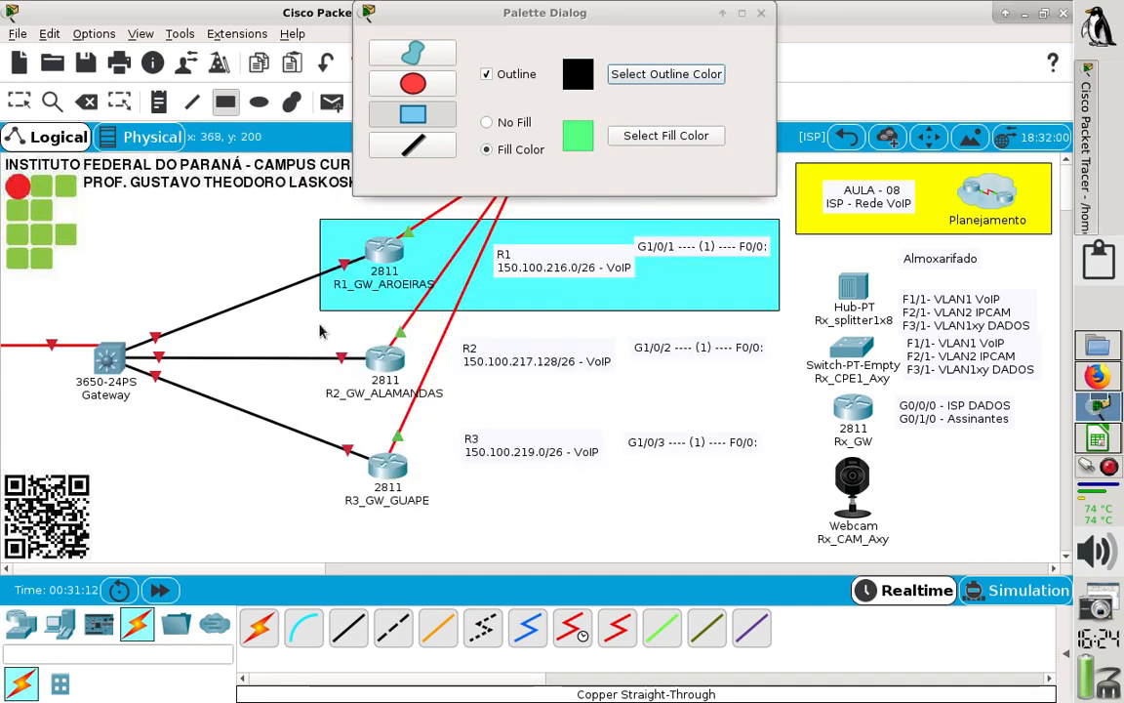
left_click_drag(320, 320, 379, 357)
left_click_drag(532, 405, 779, 415)
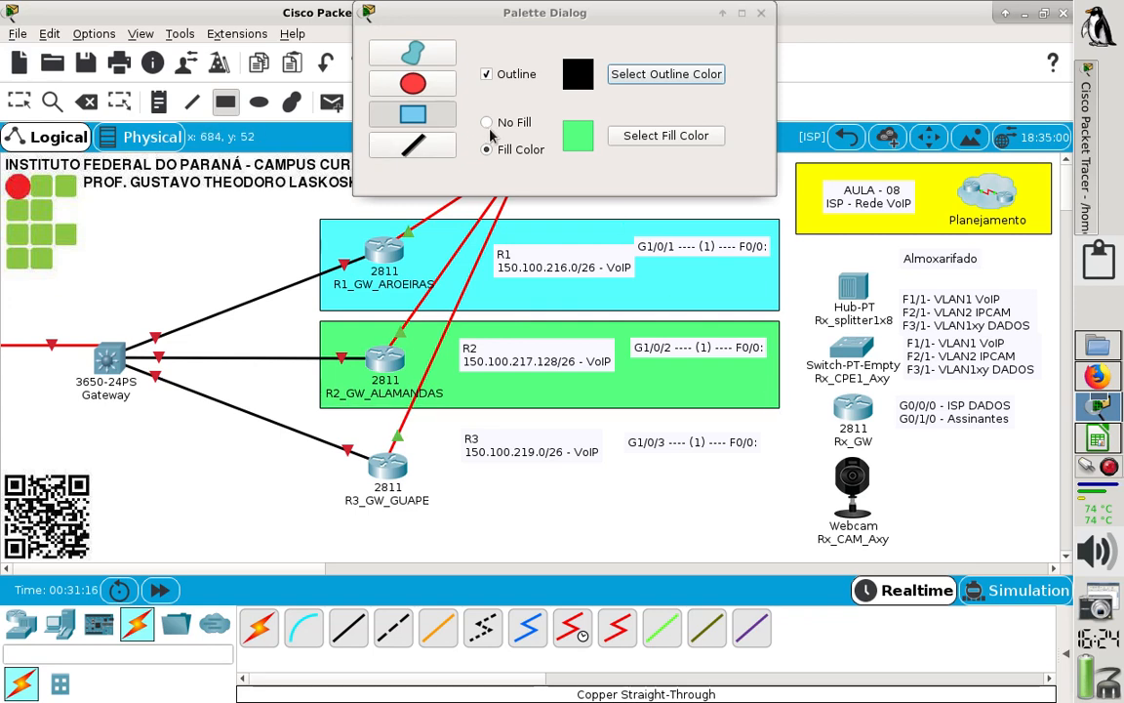
- Draw a light orange filled rectangle behind R3_GW_GUAPE and its notes, and finish with the shape palette
left_click(628, 136)
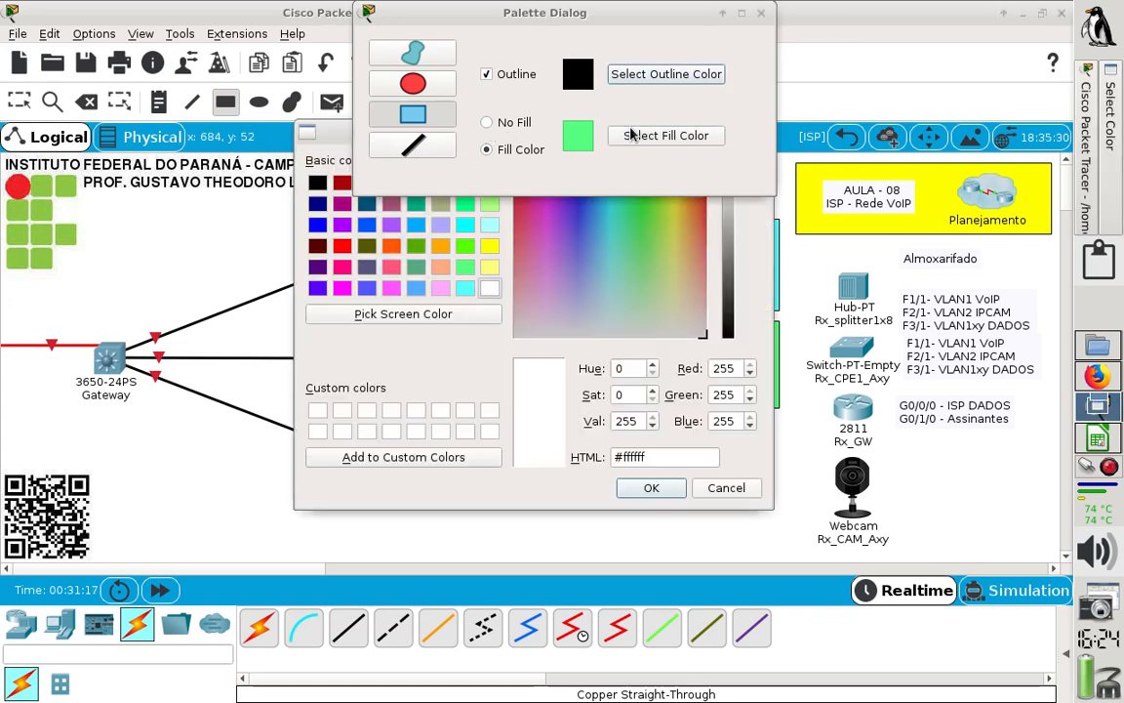
left_click(440, 266)
left_click(651, 487)
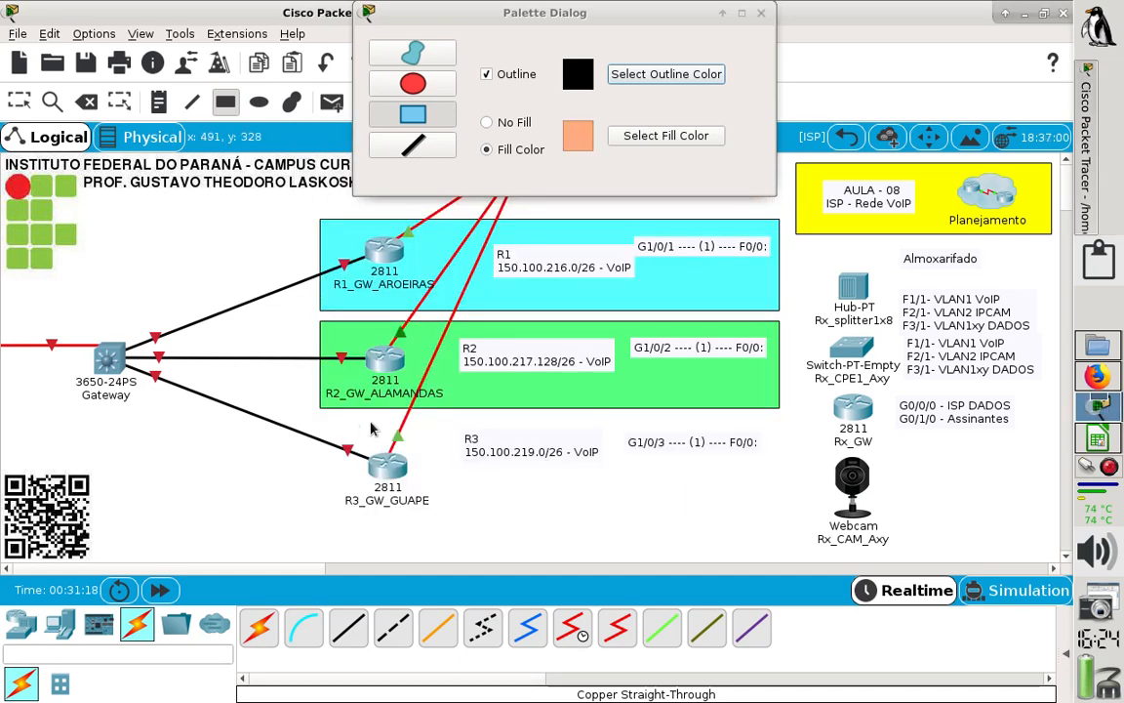
left_click_drag(330, 437, 779, 513)
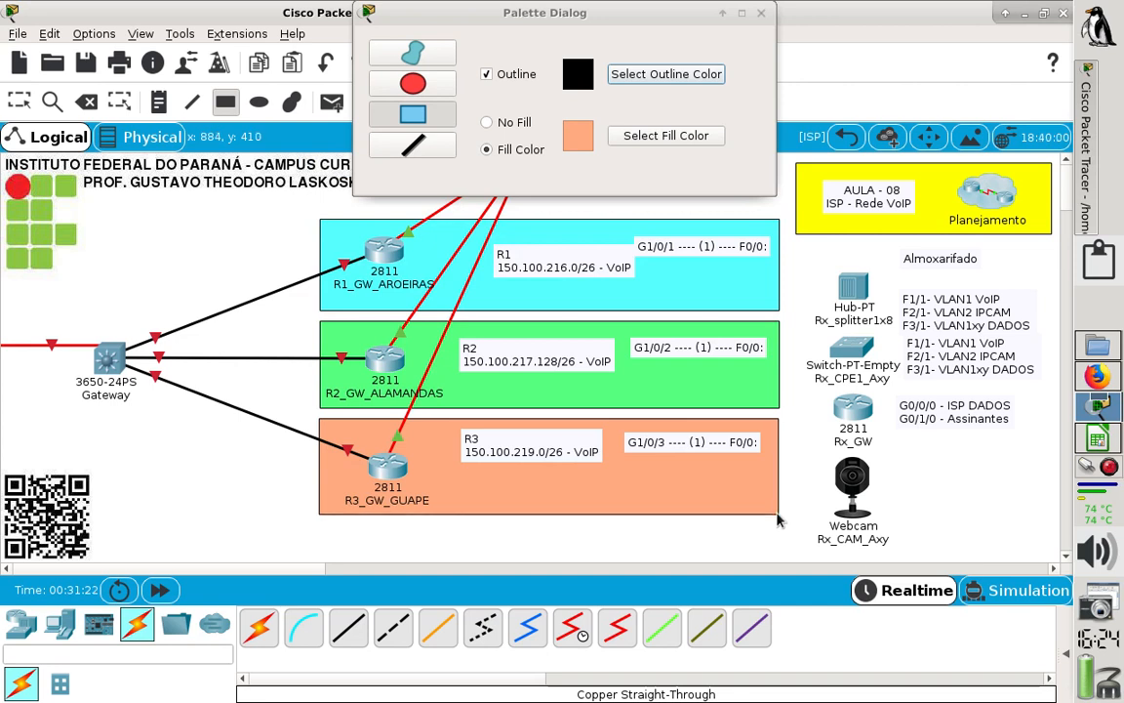
left_click(761, 12)
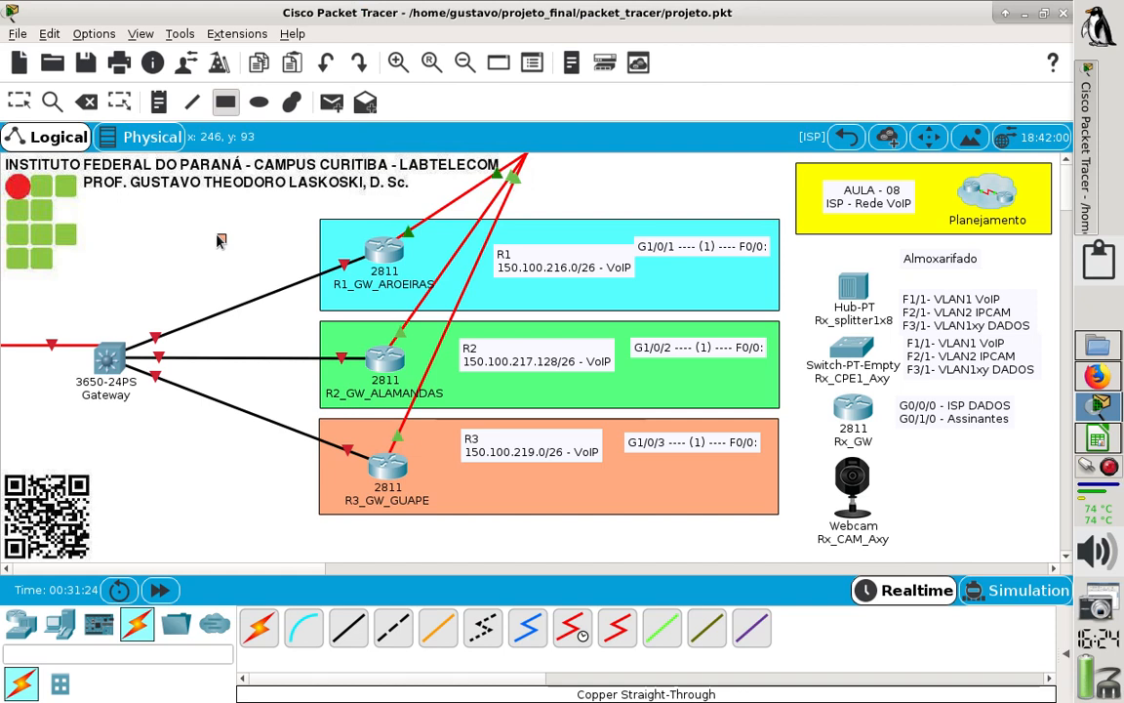
- Delete the stray small orange square above the Gateway switch, and undo the accidental deletion of the R1 VoIP note
left_click(86, 104)
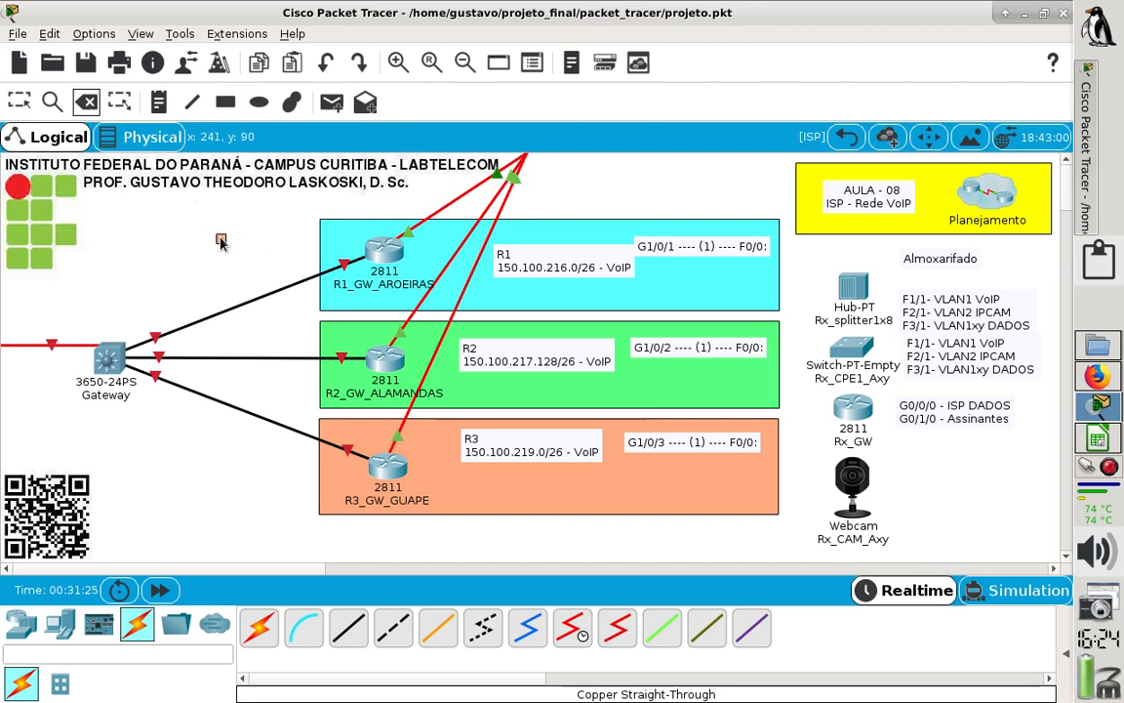
left_click(222, 241)
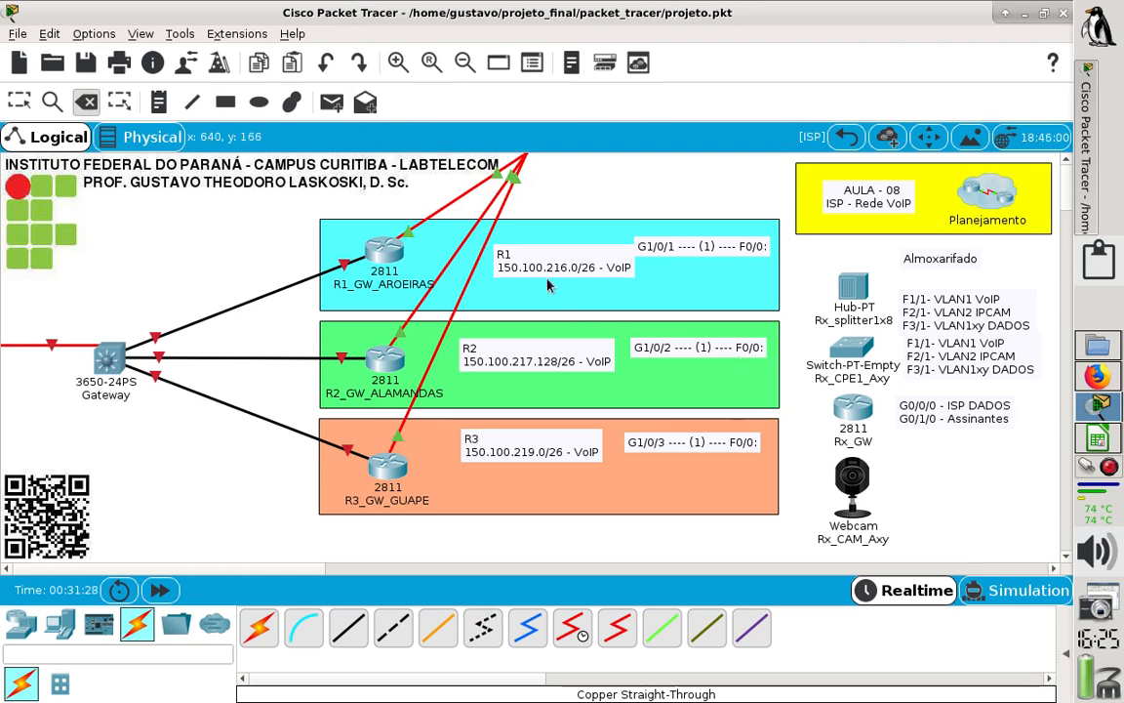
left_click(502, 253)
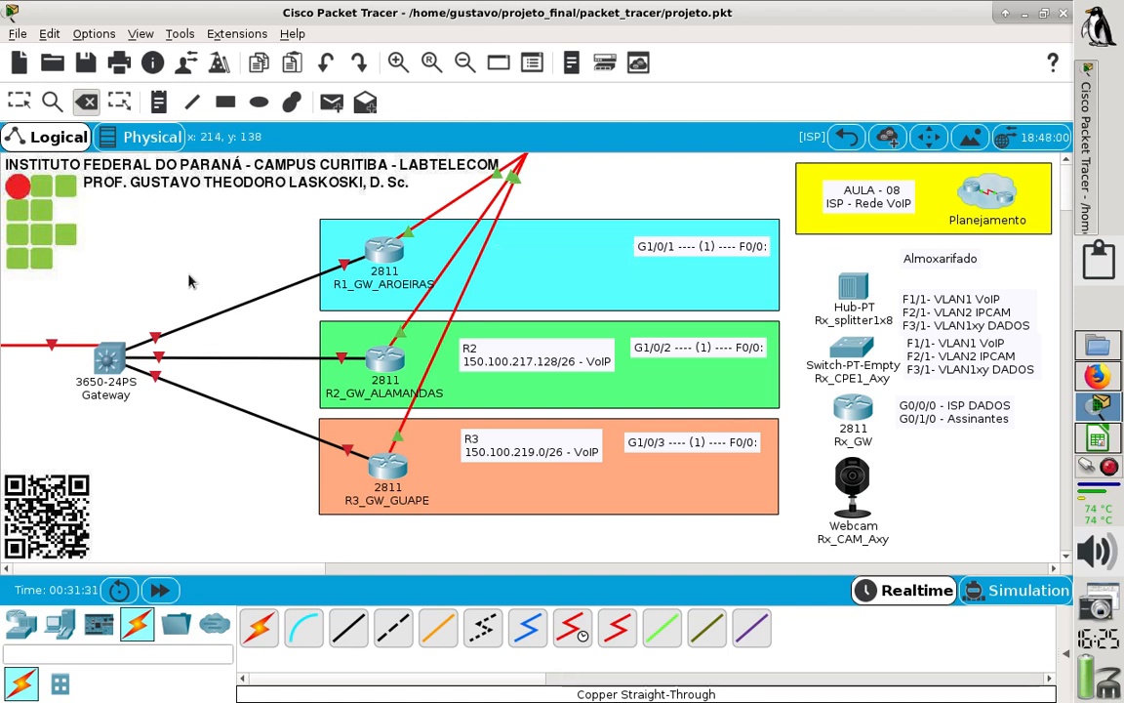
key("ctrl+z")
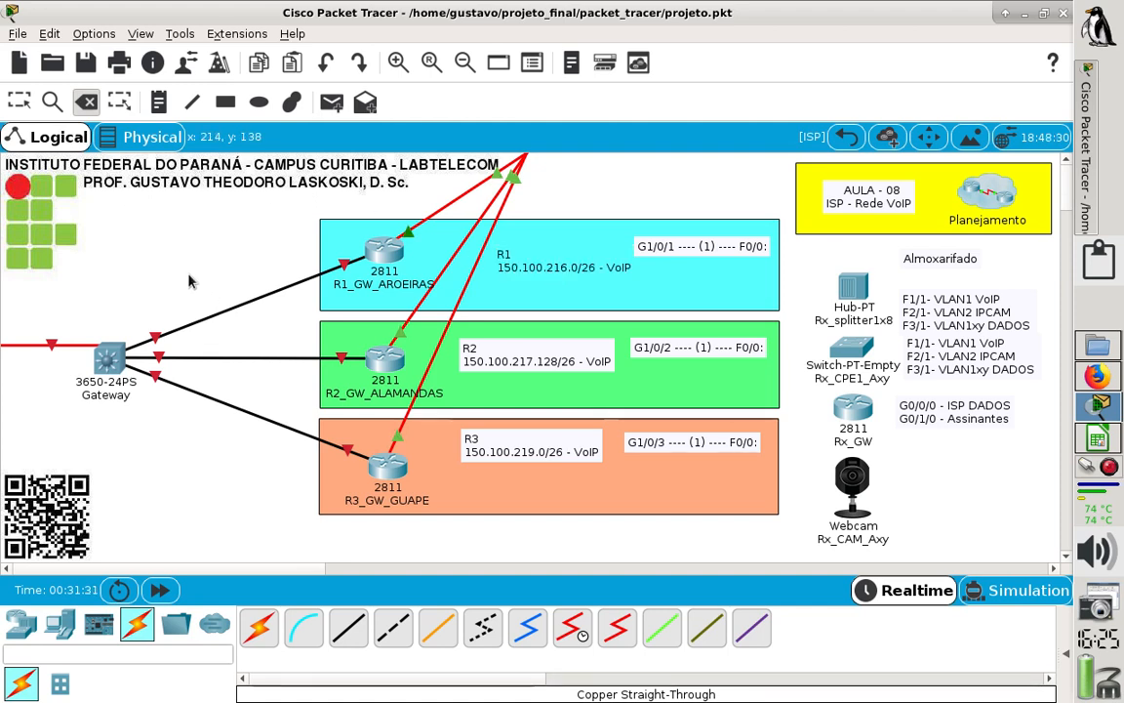
- Shift the cyan rectangle left so it clears the G1/0/1 port note, leaving that note's text as it is
left_click(18, 101)
left_click_drag(512, 242, 504, 237)
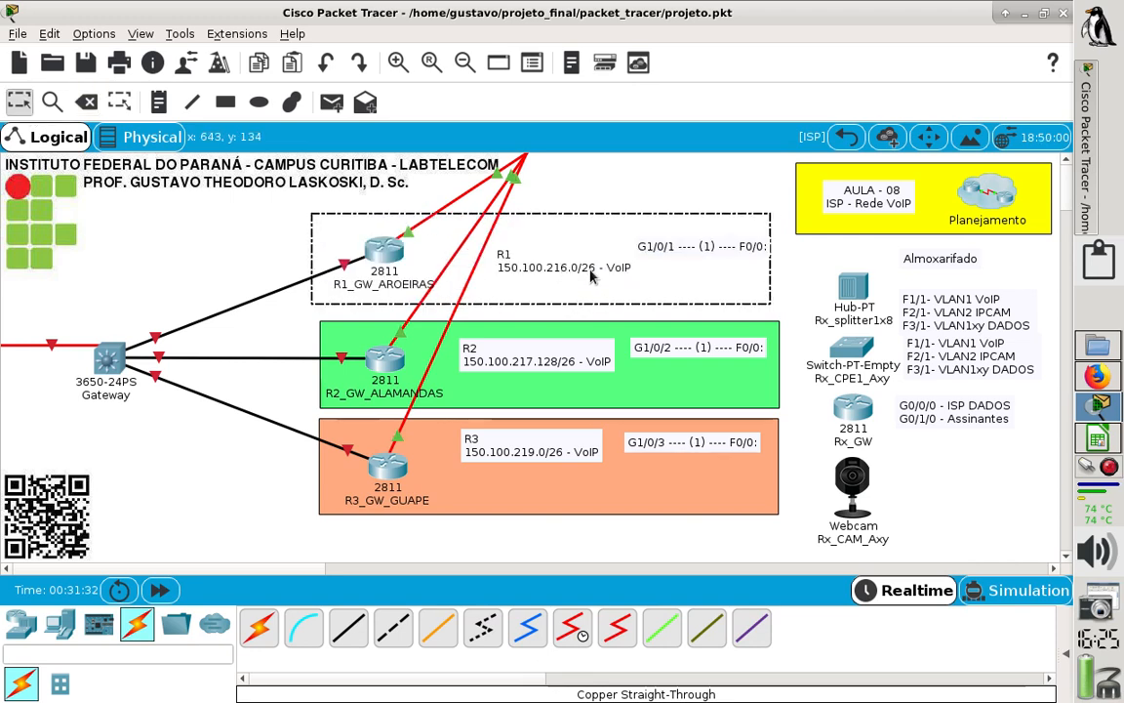
left_click_drag(649, 274, 403, 287)
left_click(588, 270)
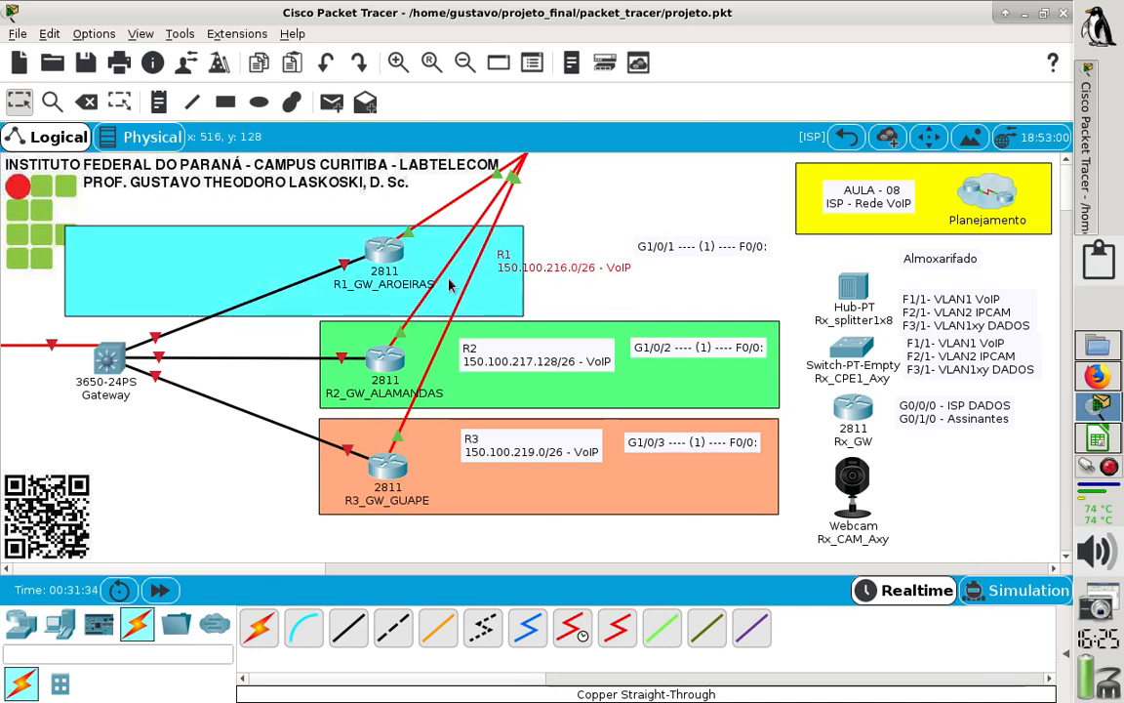
left_click_drag(509, 292, 548, 285)
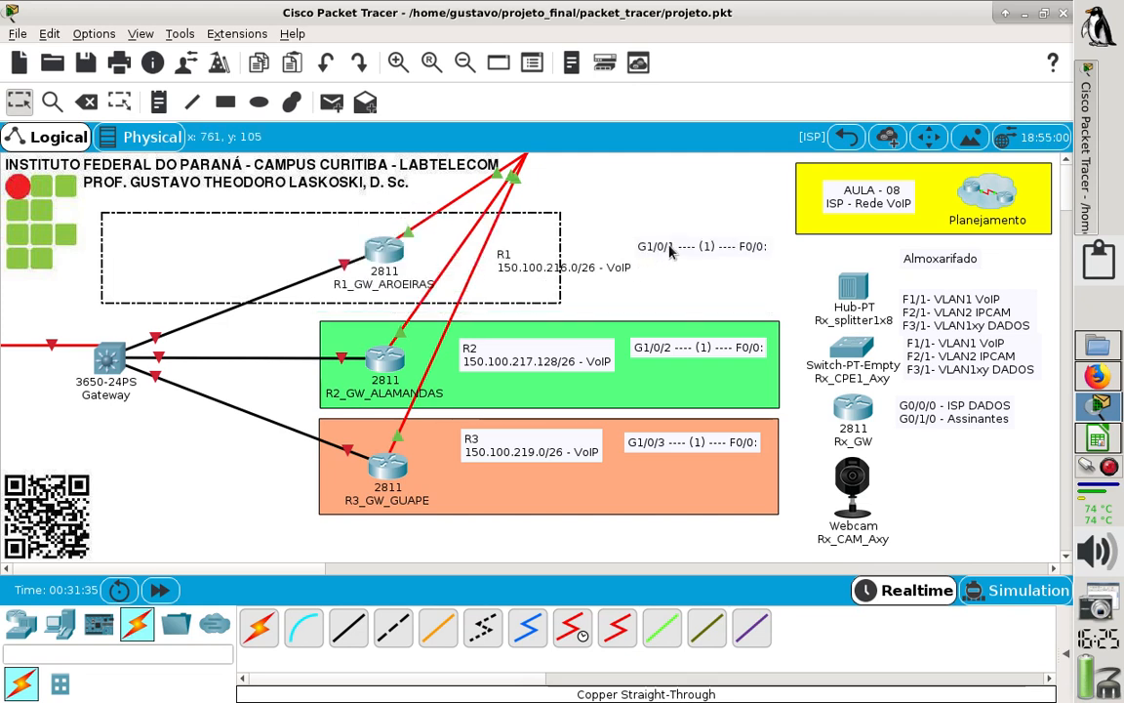
left_click(677, 258)
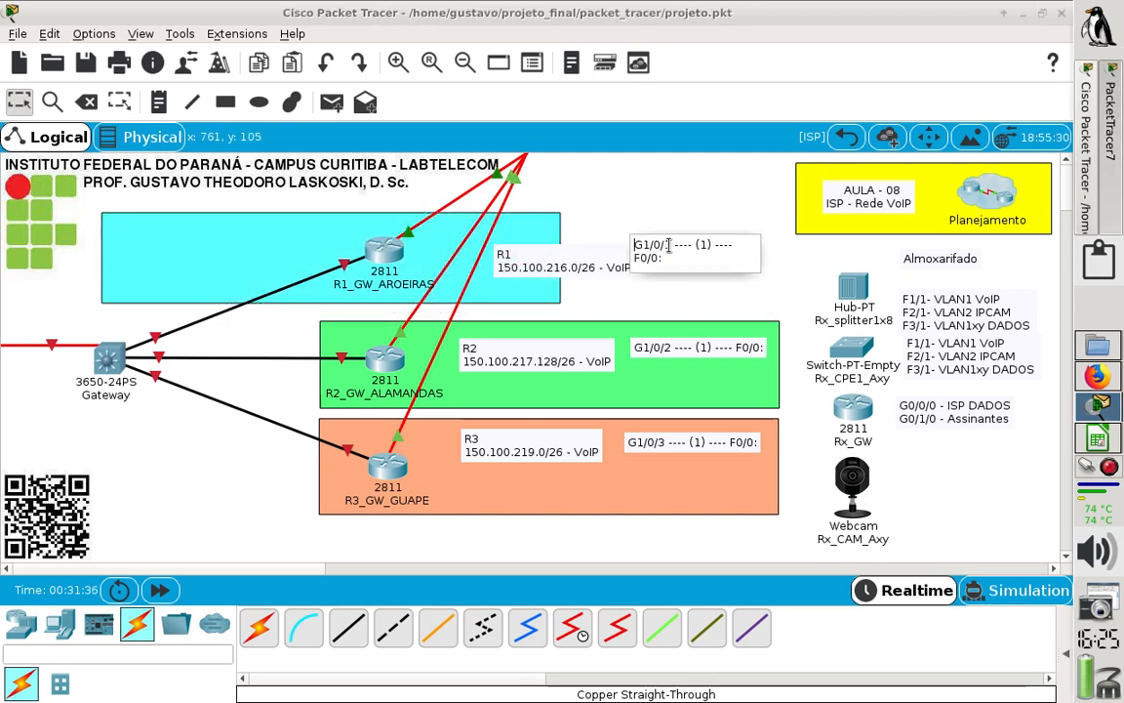
left_click(690, 310)
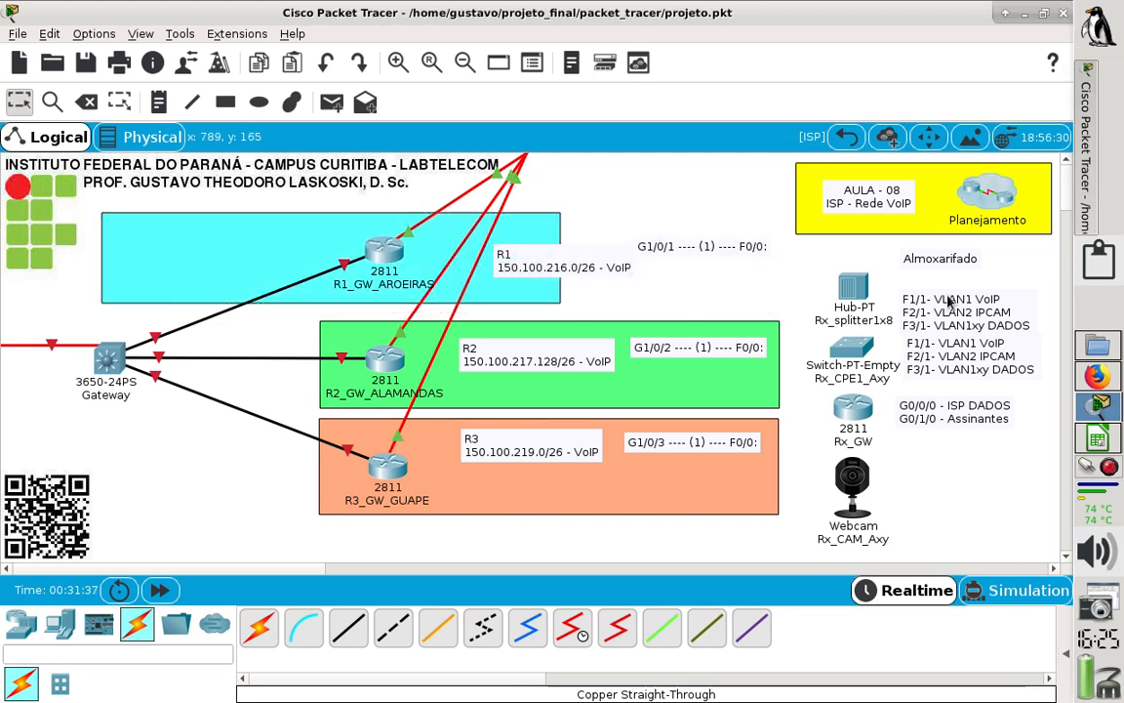
- Switch to the 2020_planilha_IPv4.ods spreadsheet in LibreOffice Calc and view the start of the 03_VoIP sheet
left_click(1098, 440)
left_click(483, 460)
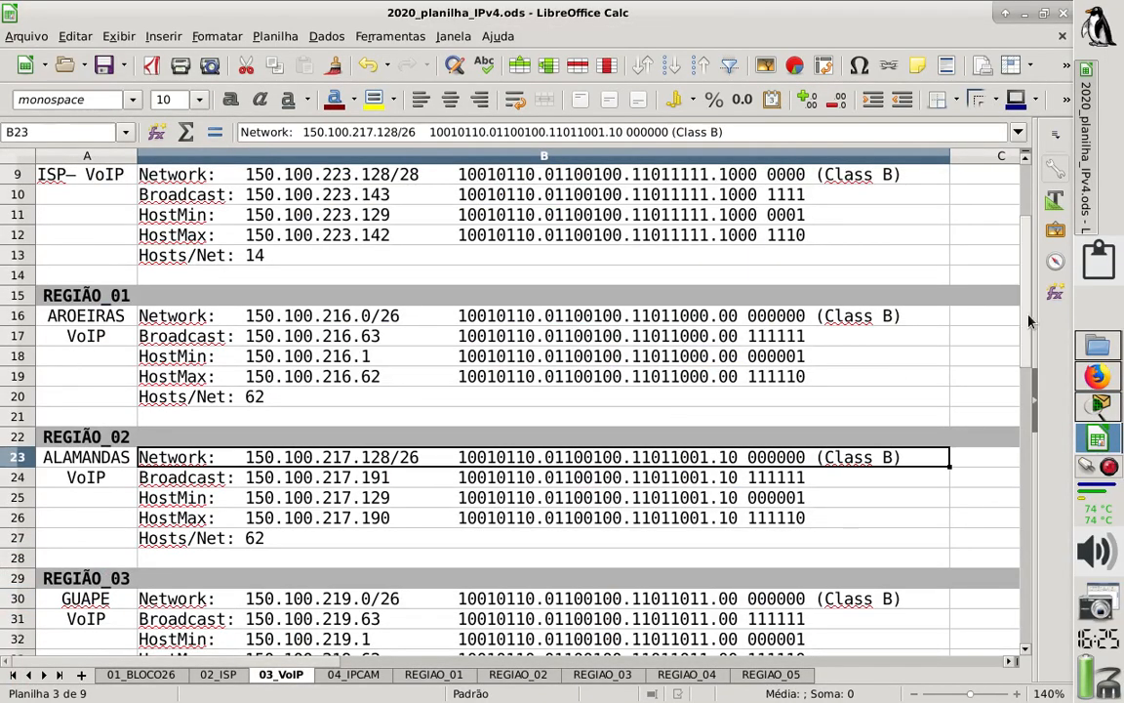
left_click_drag(1026, 317, 1020, 252)
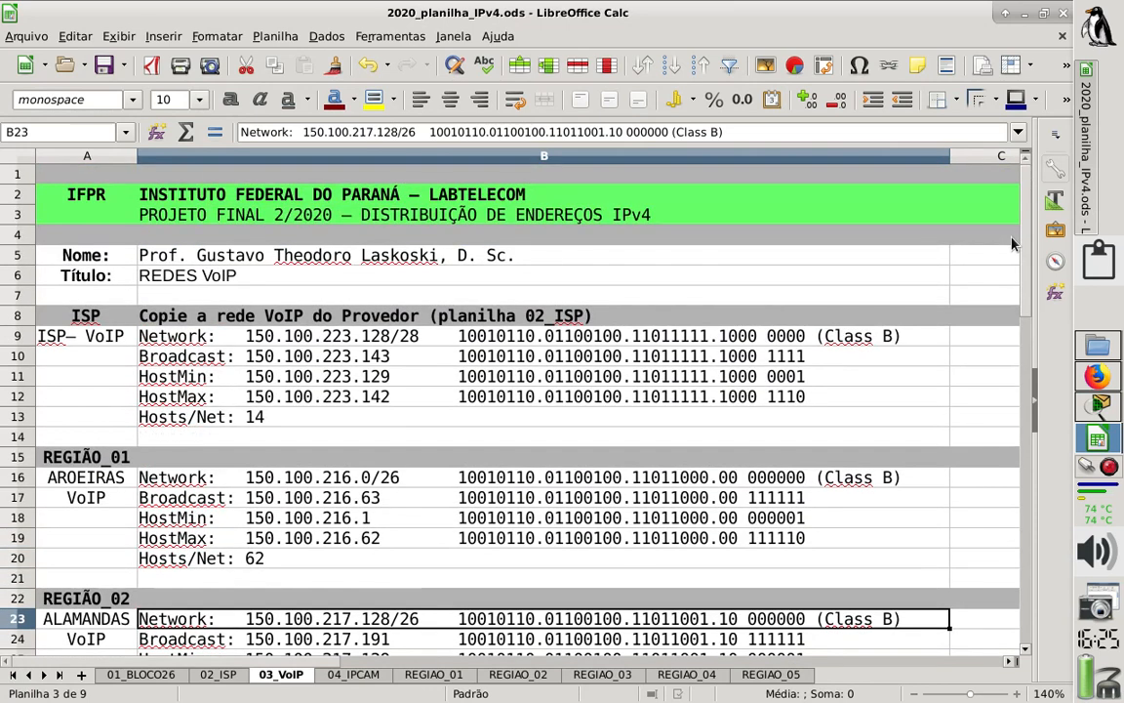
left_click(146, 459)
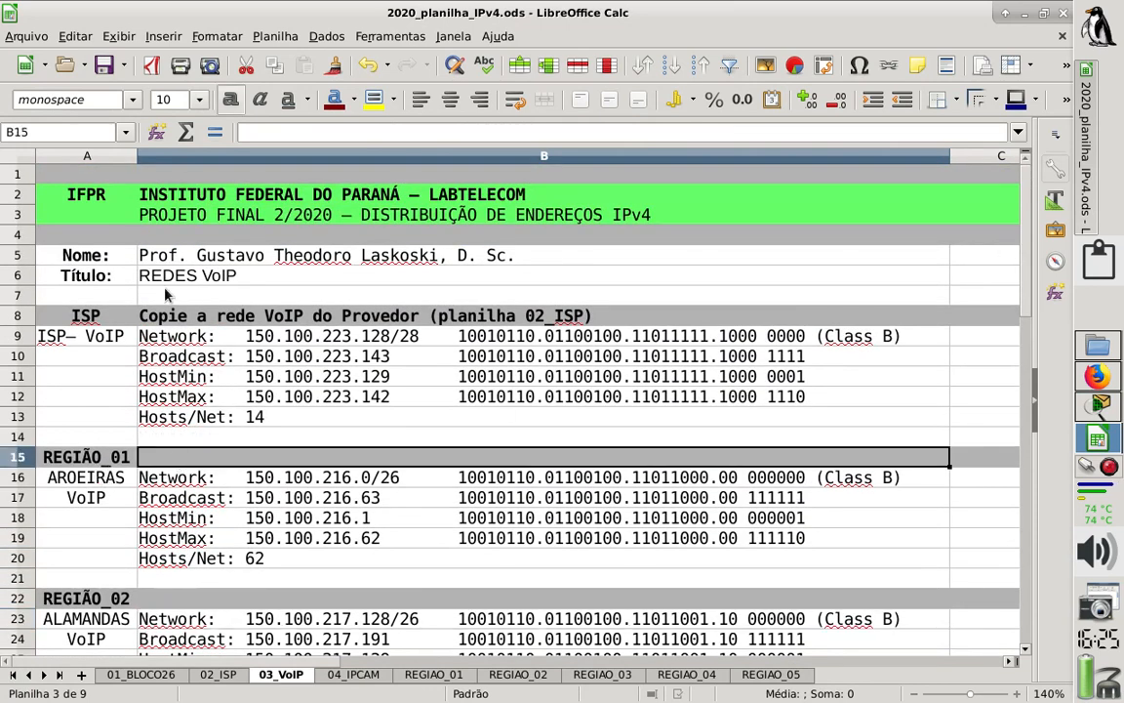
left_click(253, 134)
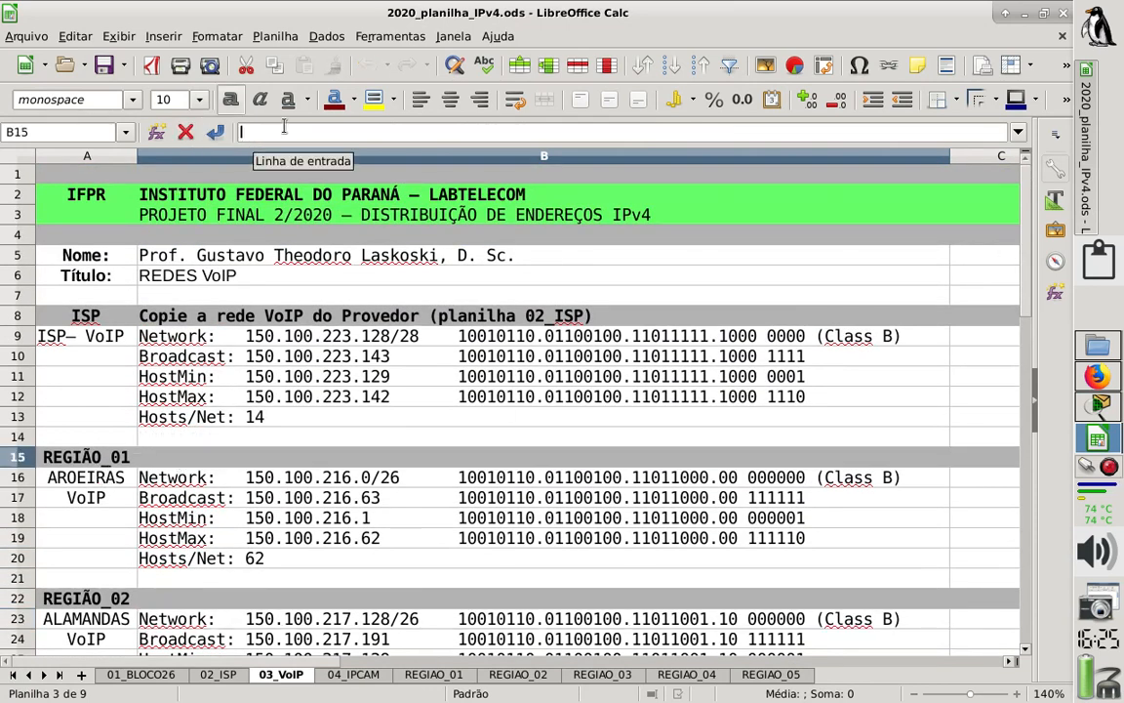
type("F0/0:")
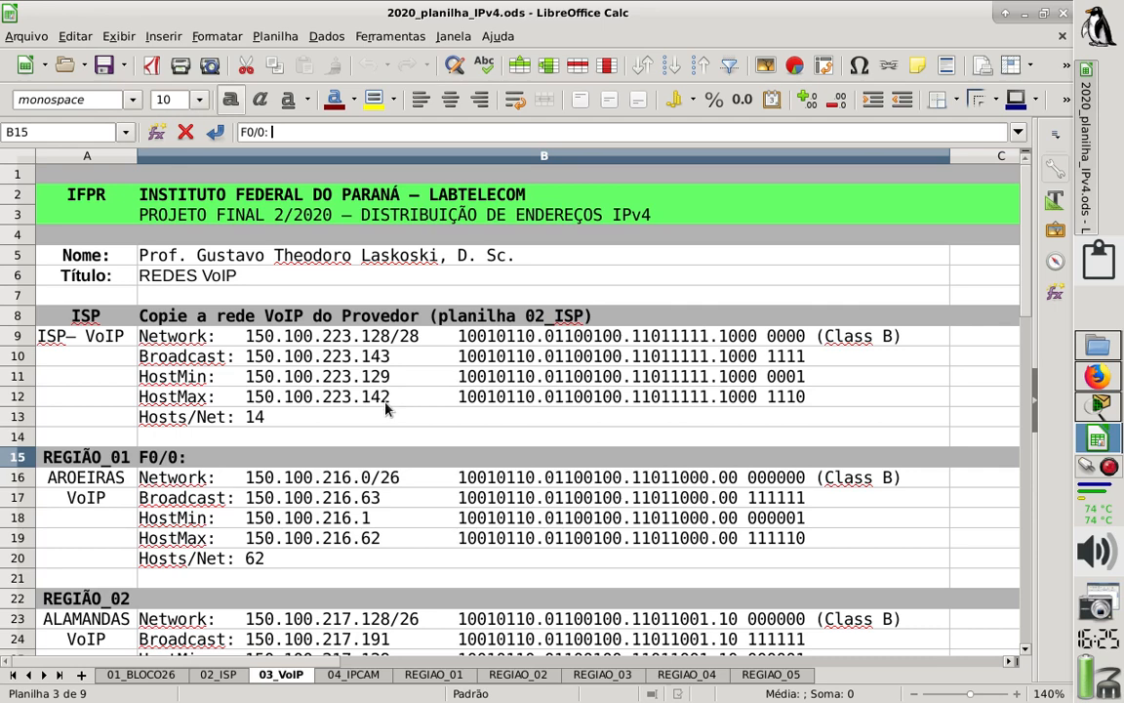
key("Escape")
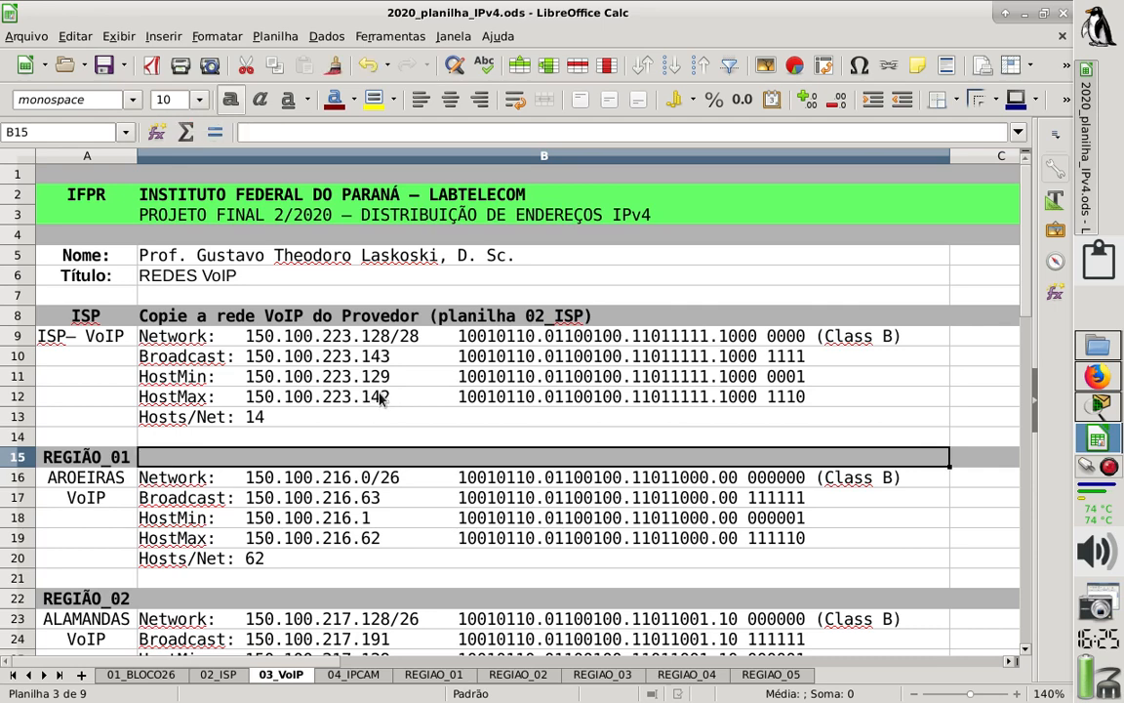
- Open the 02_ISP sheet and examine the ISP address blocks down to the ISP VoIP network
left_click(218, 674)
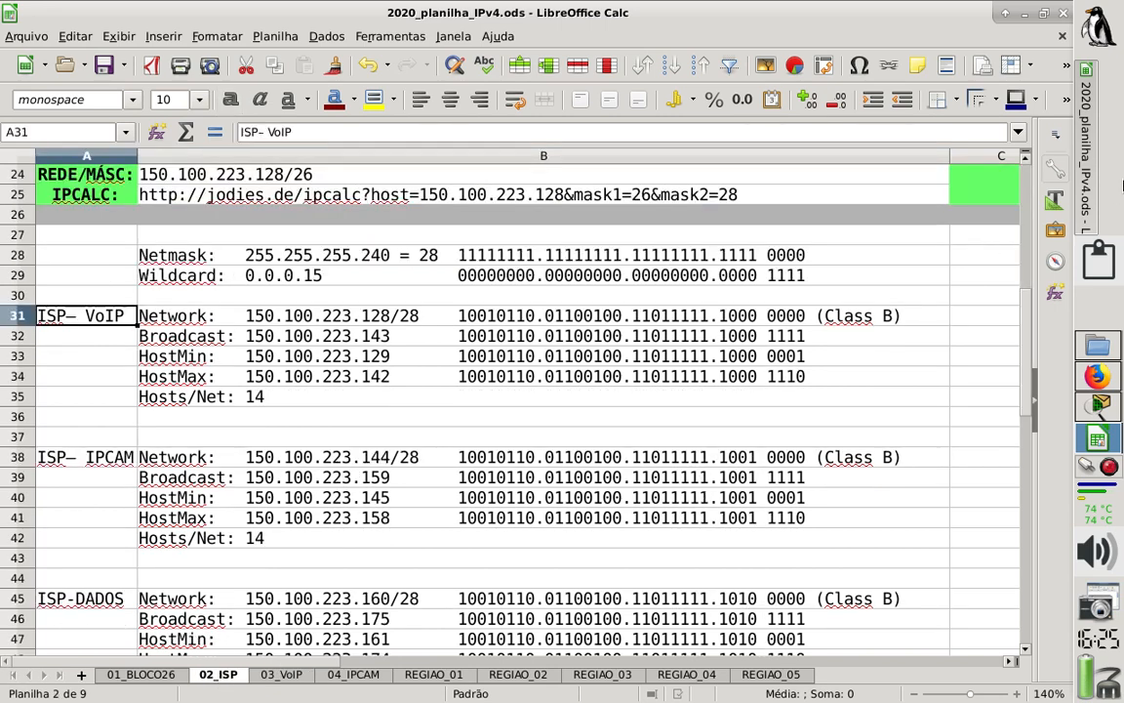
left_click_drag(1024, 320, 1015, 195)
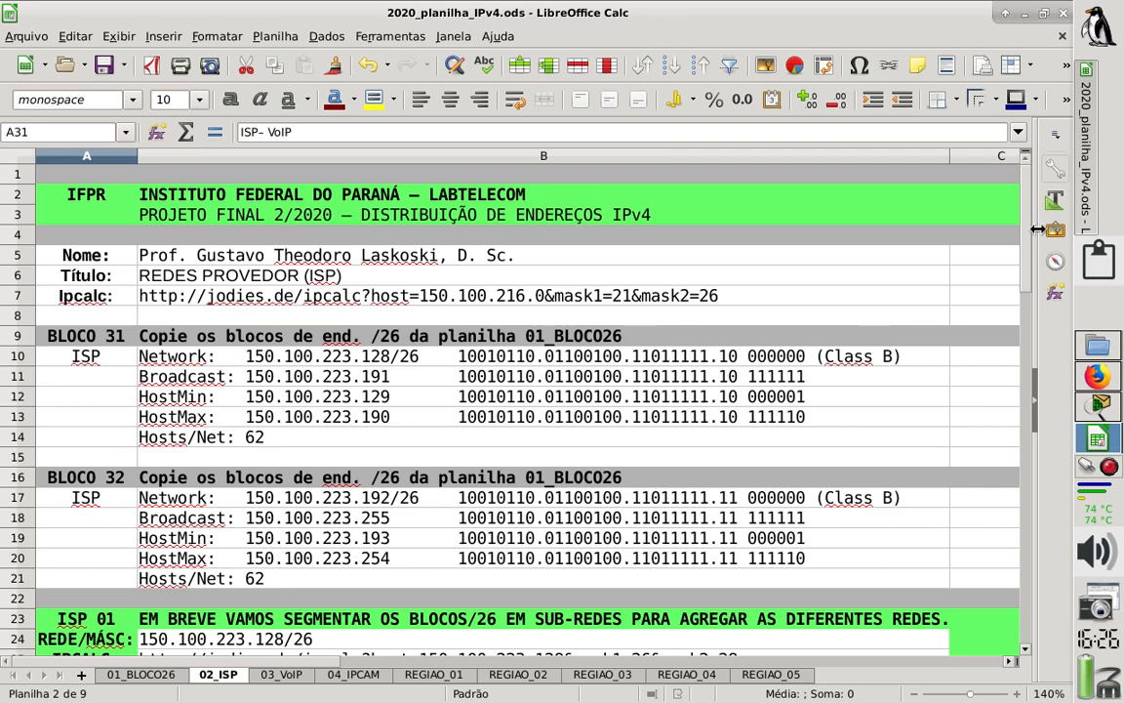
left_click_drag(1025, 234, 1029, 276)
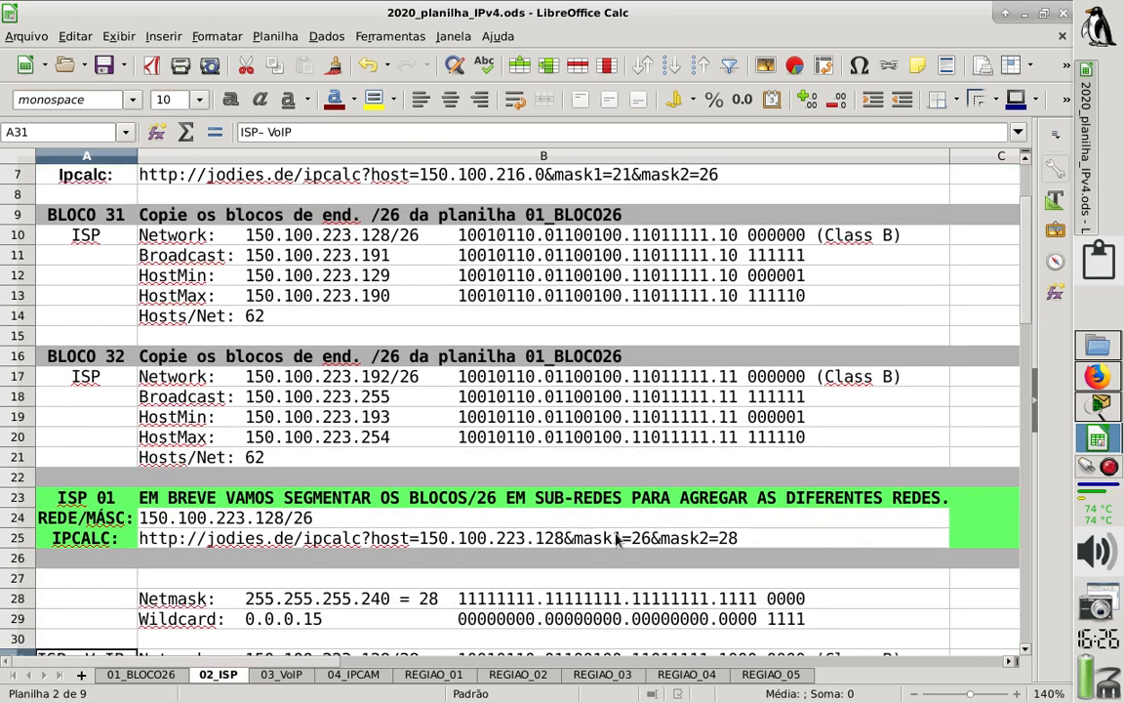
left_click_drag(1029, 278, 1034, 347)
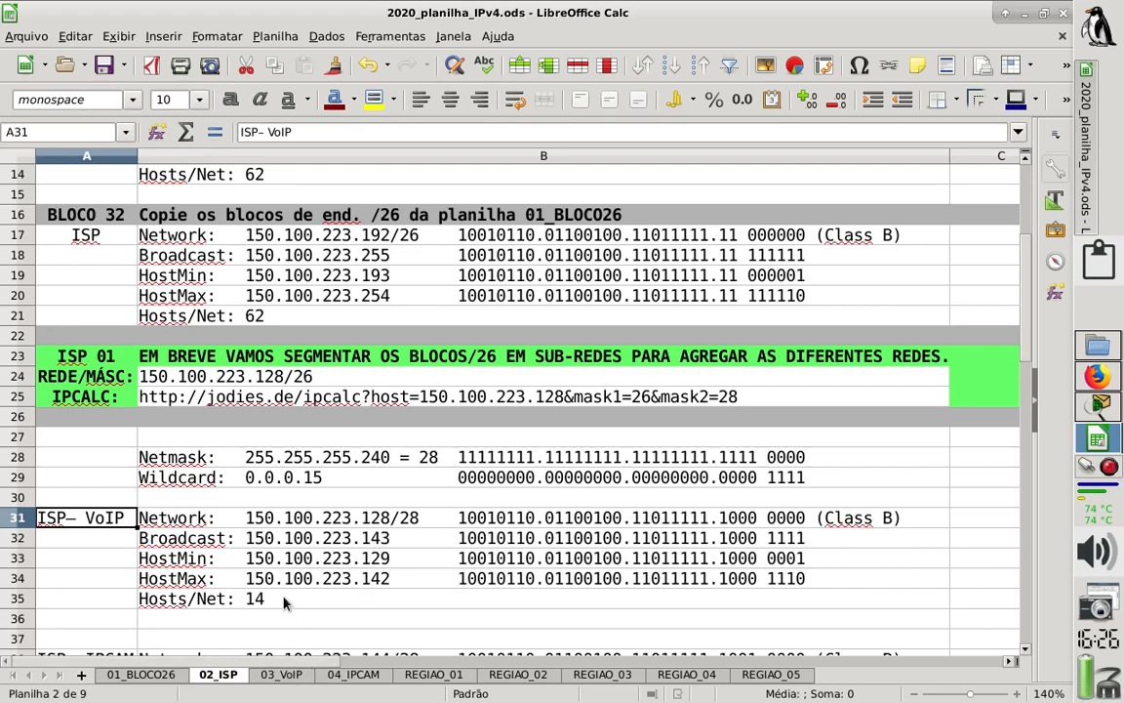
- On the 03_VoIP sheet, enter "F0/0: 150.100.223.129/28" in the REGIÃO_01 header row beside the region name
left_click(283, 674)
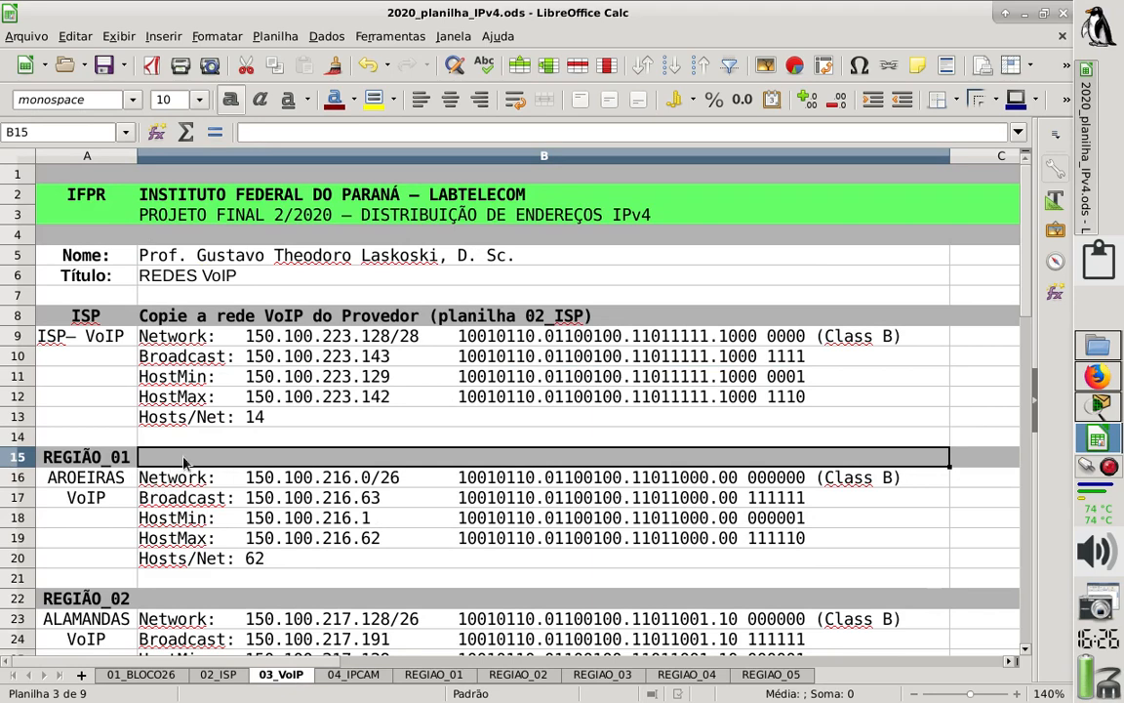
type("F0/0")
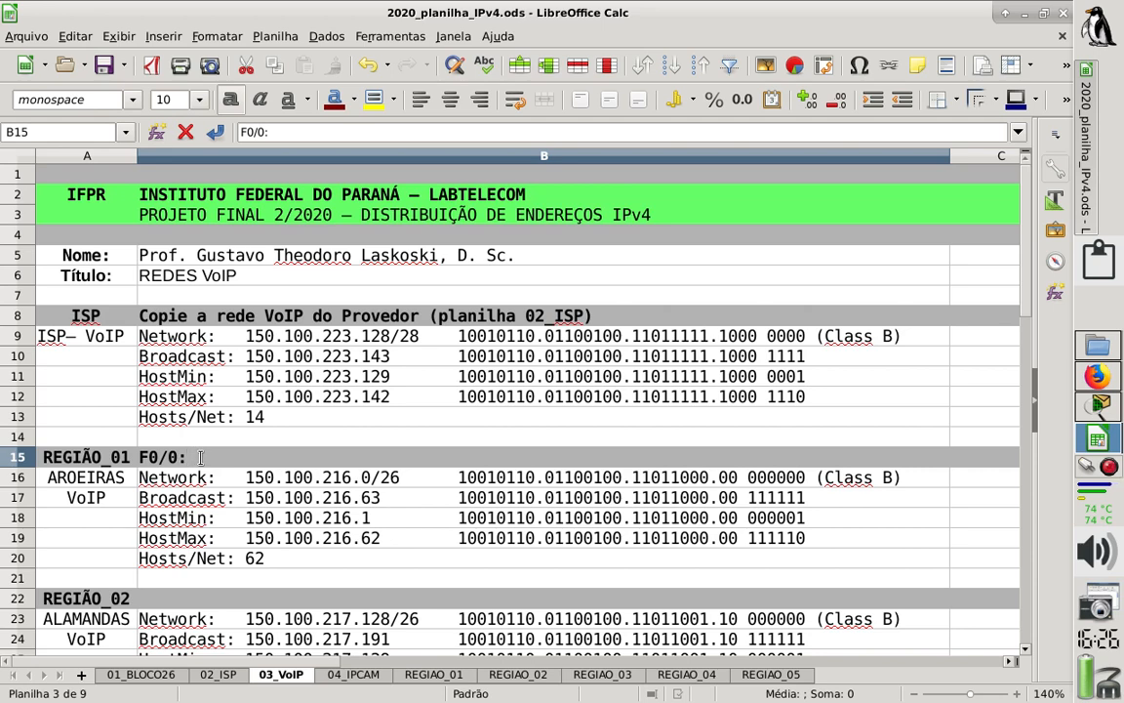
type(": 2")
key("BackSpace")
type("150.100.223")
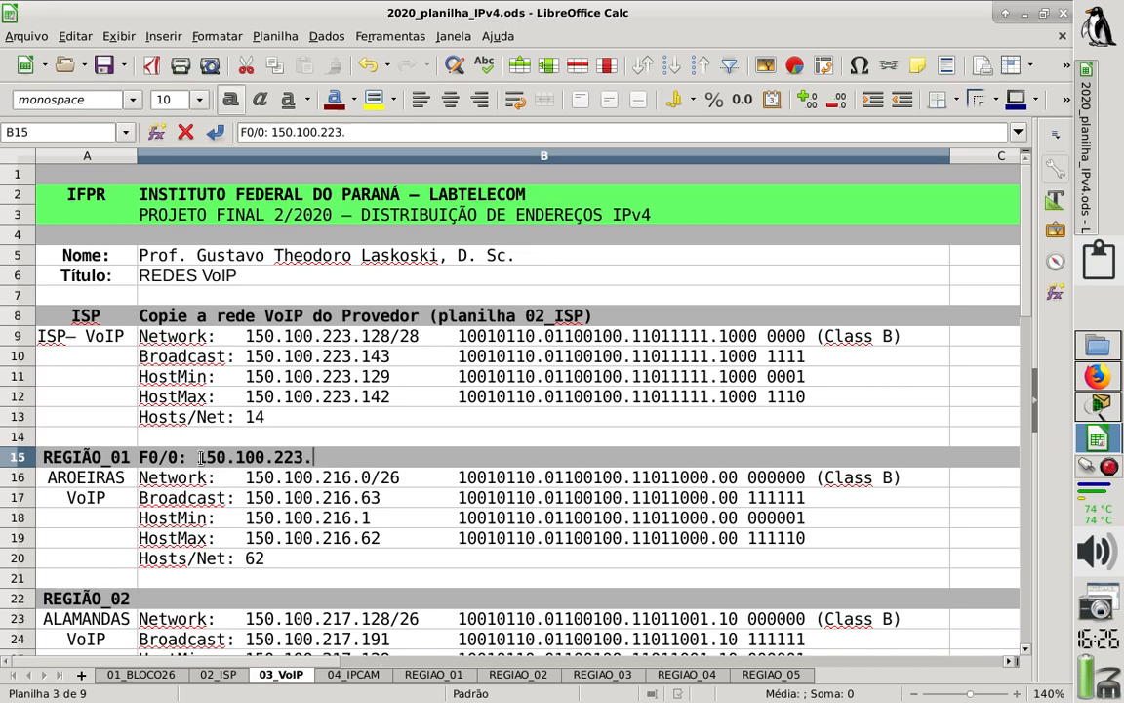
type(".128")
key("BackSpace")
type("9/28")
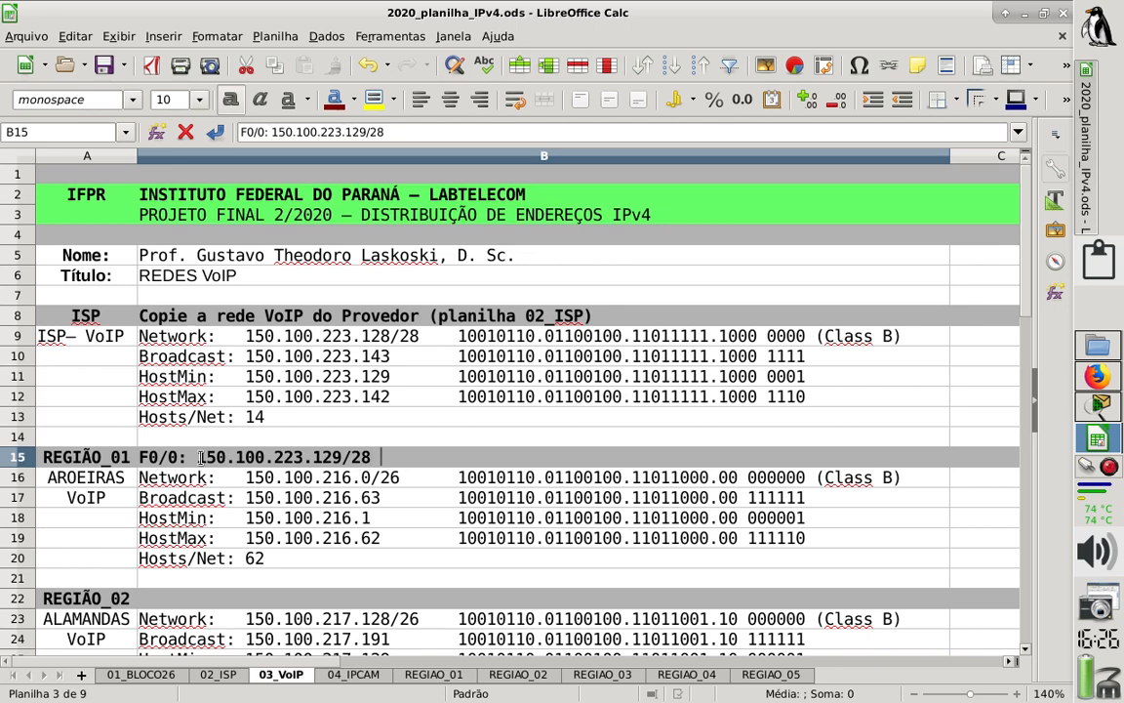
- Append "---- GW (G1/0/1)" to the REGIÃO_01 header entry as its gateway port
type("---- GW: (G0")
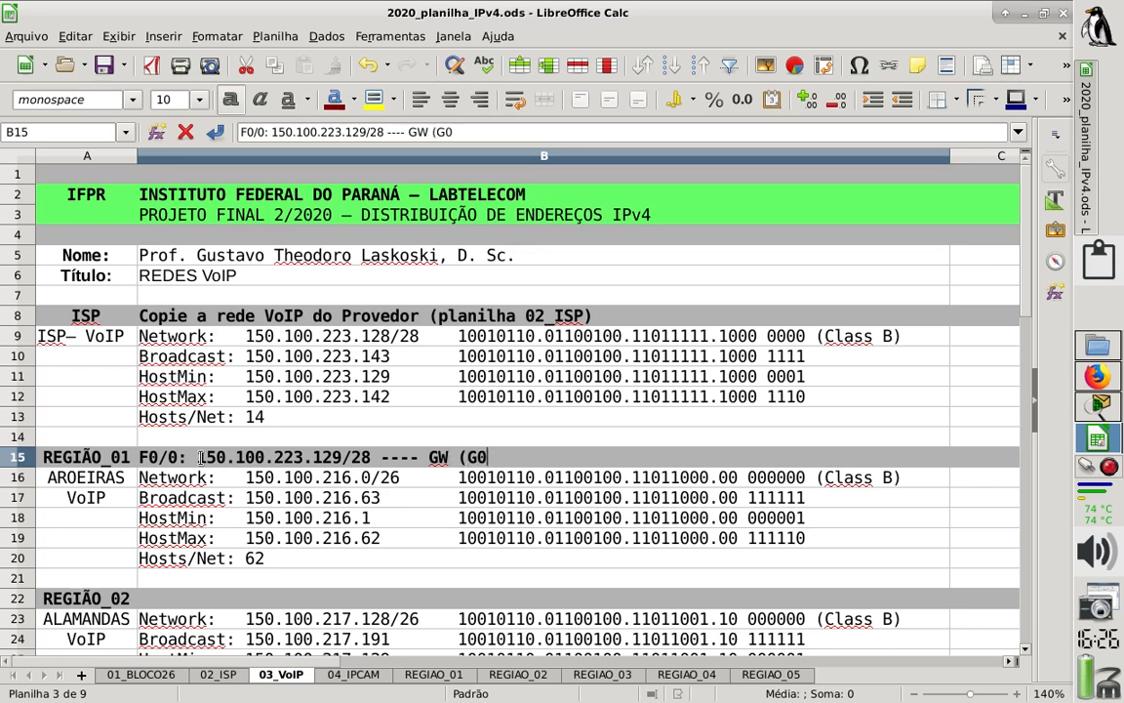
type("/1")
key("BackSpace")
key("BackSpace")
key("BackSpace")
type("1/0/1")
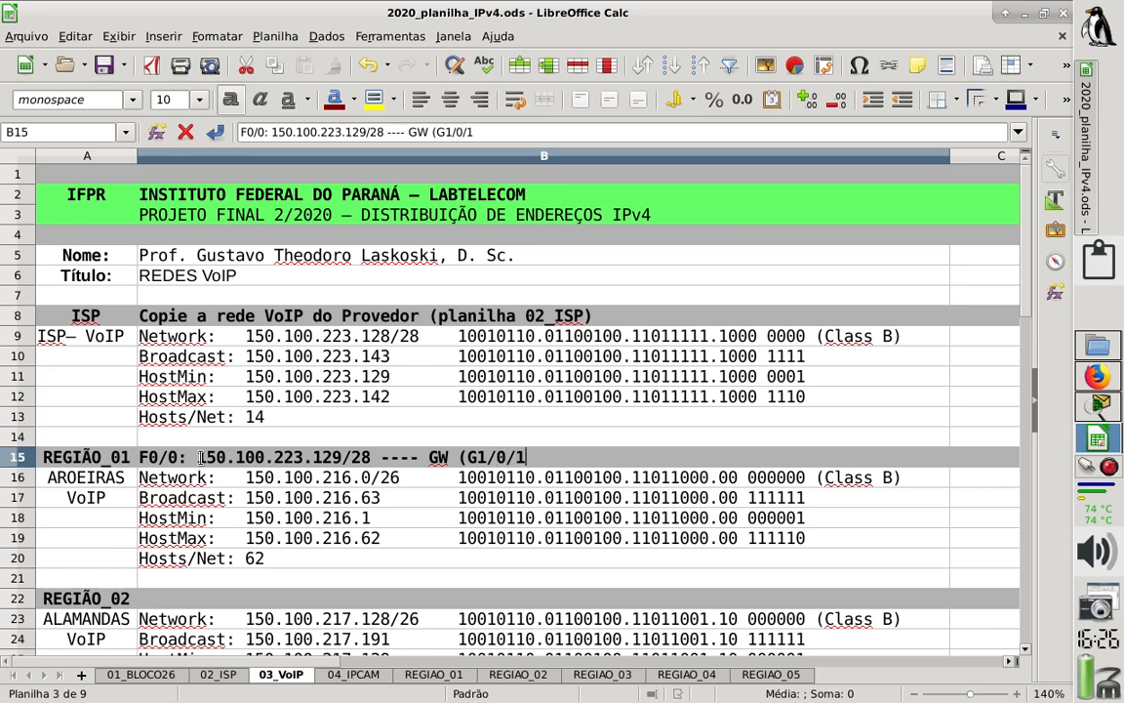
type(")")
key("Return")
key("Down")
key("Down")
key("Down")
key("Down")
key("Down")
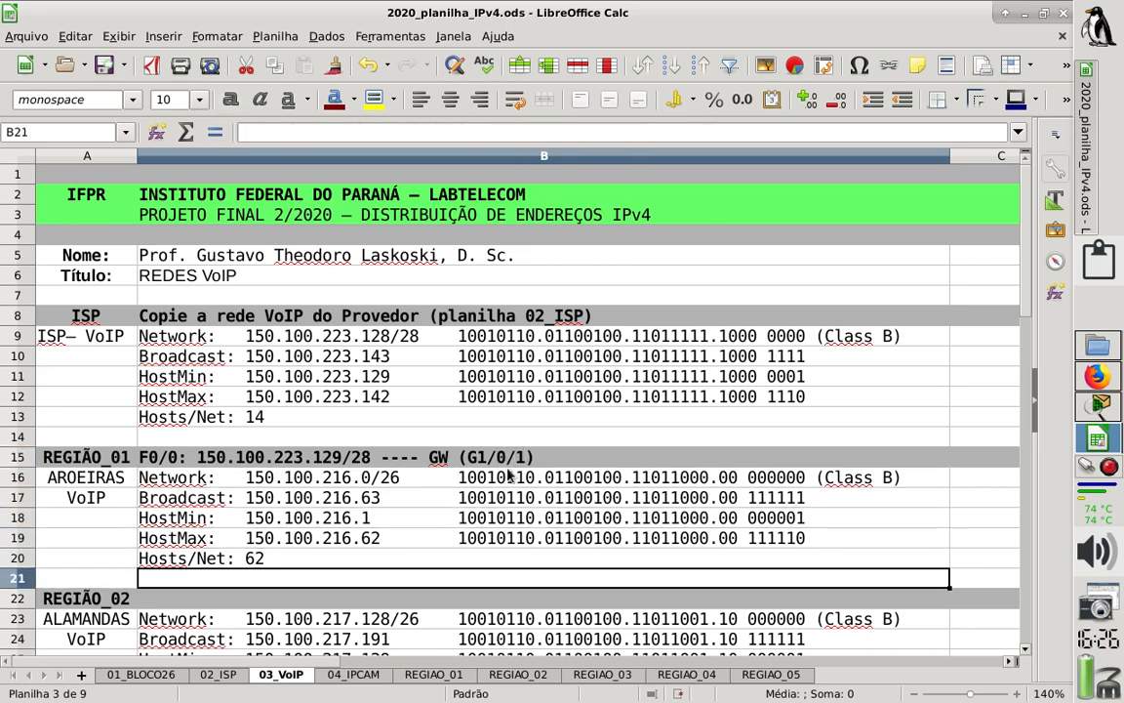
- Switch to Packet Tracer to check the router port notes, and return to the spreadsheet's REGIÃO_02 and REGIÃO_03 blocks
left_click(1091, 414)
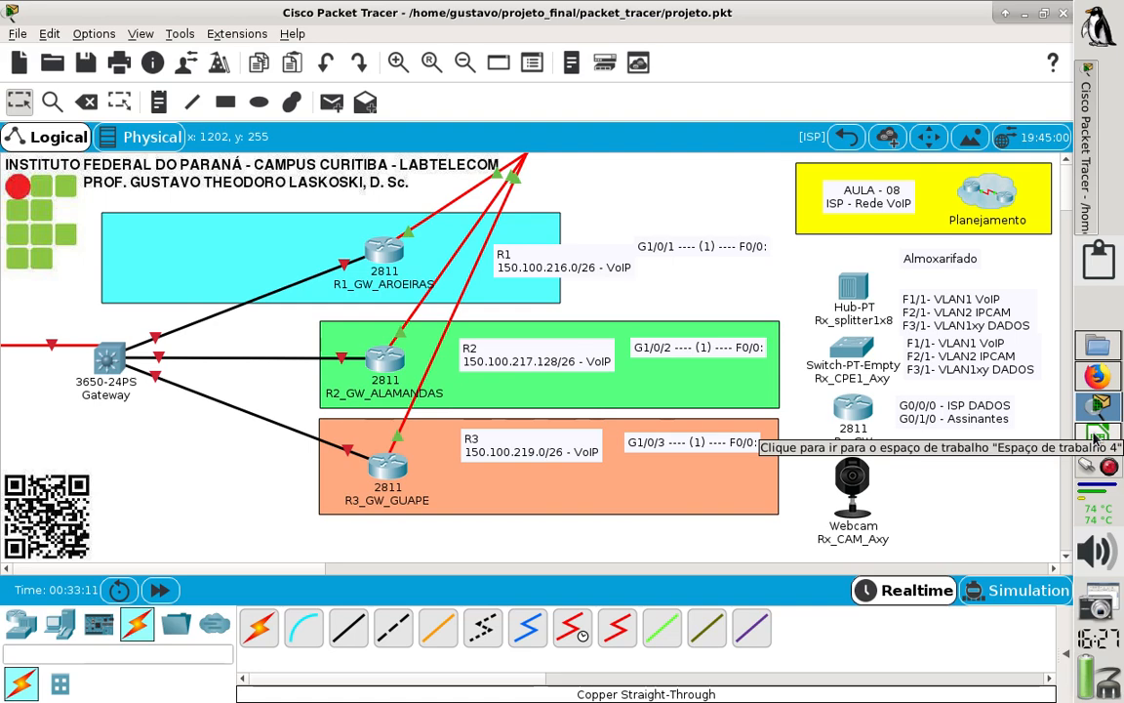
left_click(1095, 440)
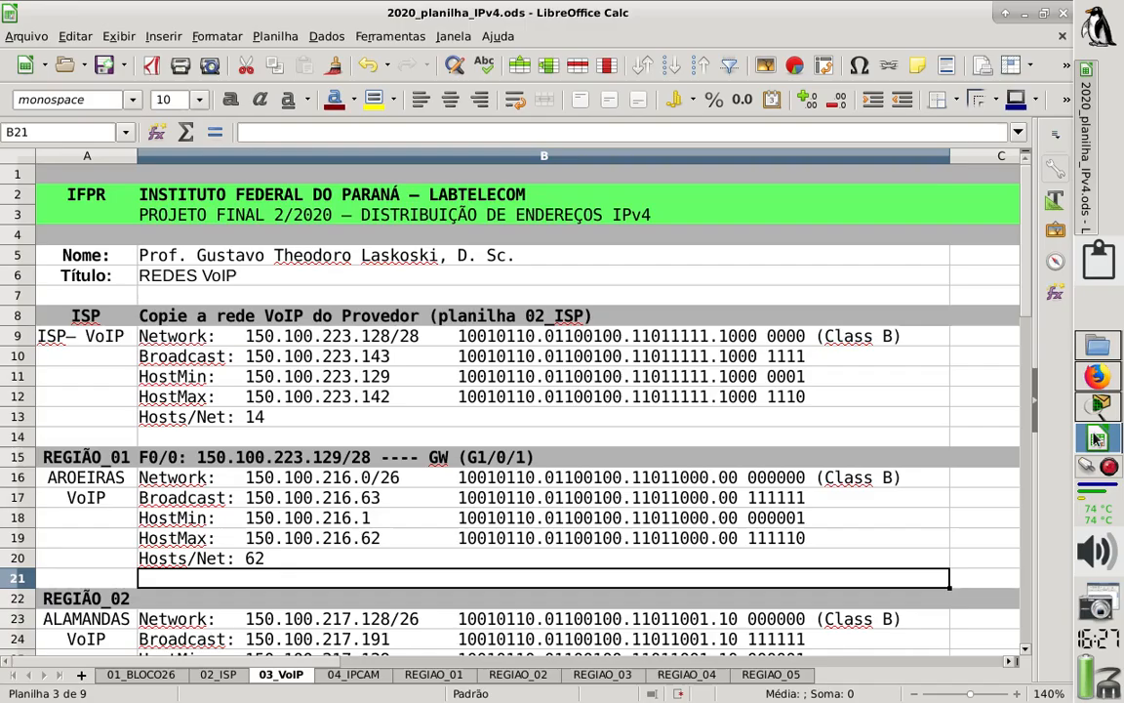
left_click(274, 500)
key("Down")
key("Down")
key("Down")
key("Down")
key("Down")
key("Down")
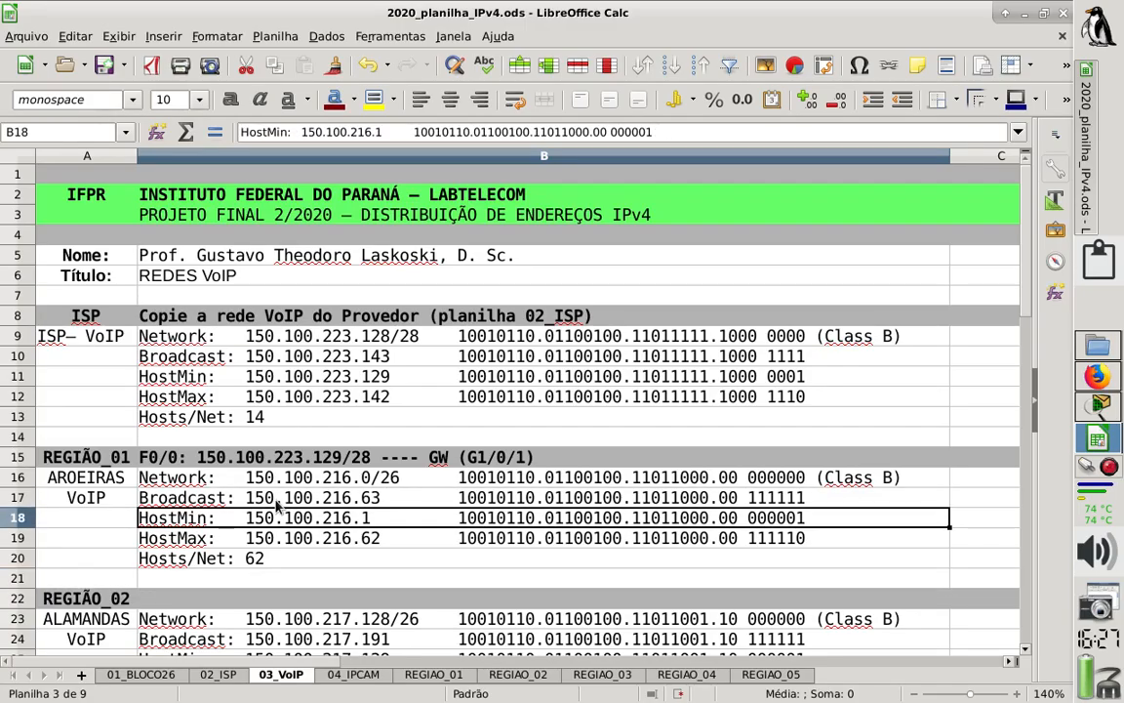
key("Down")
key("Down")
key("Down")
key("Down")
key("Down")
key("Down")
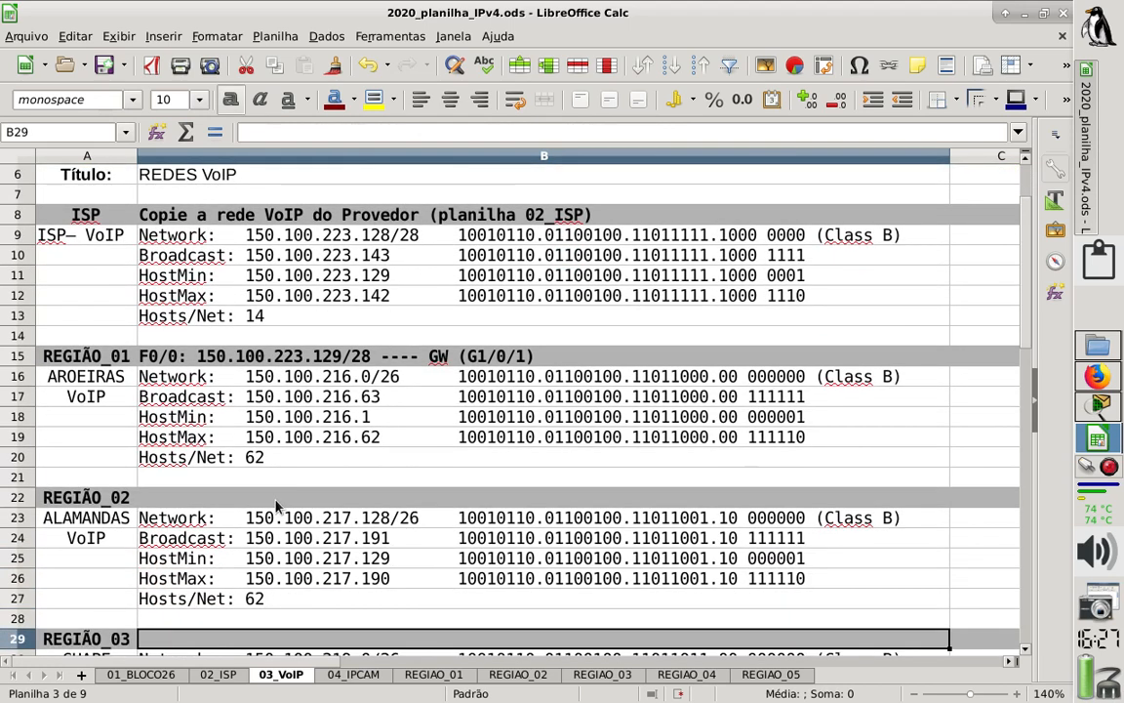
- Copy the REGIÃO_01 header entry into the REGIÃO_02 header row
left_click(195, 356)
key("ctrl+c")
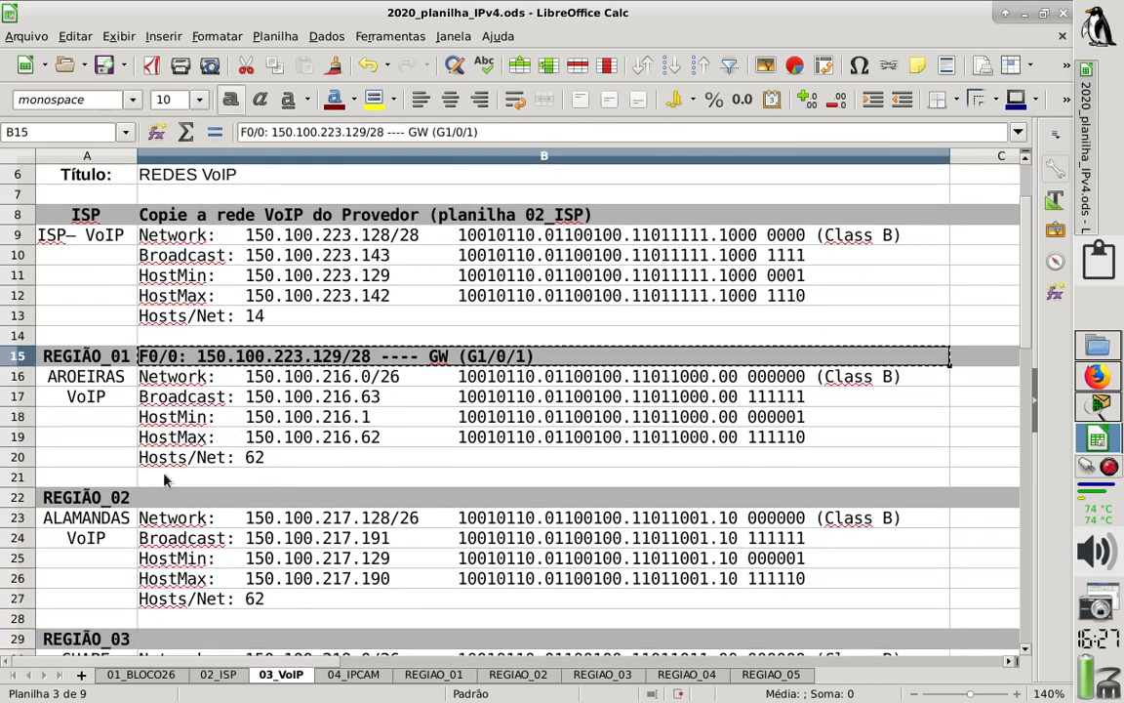
left_click(185, 499)
key("ctrl+v")
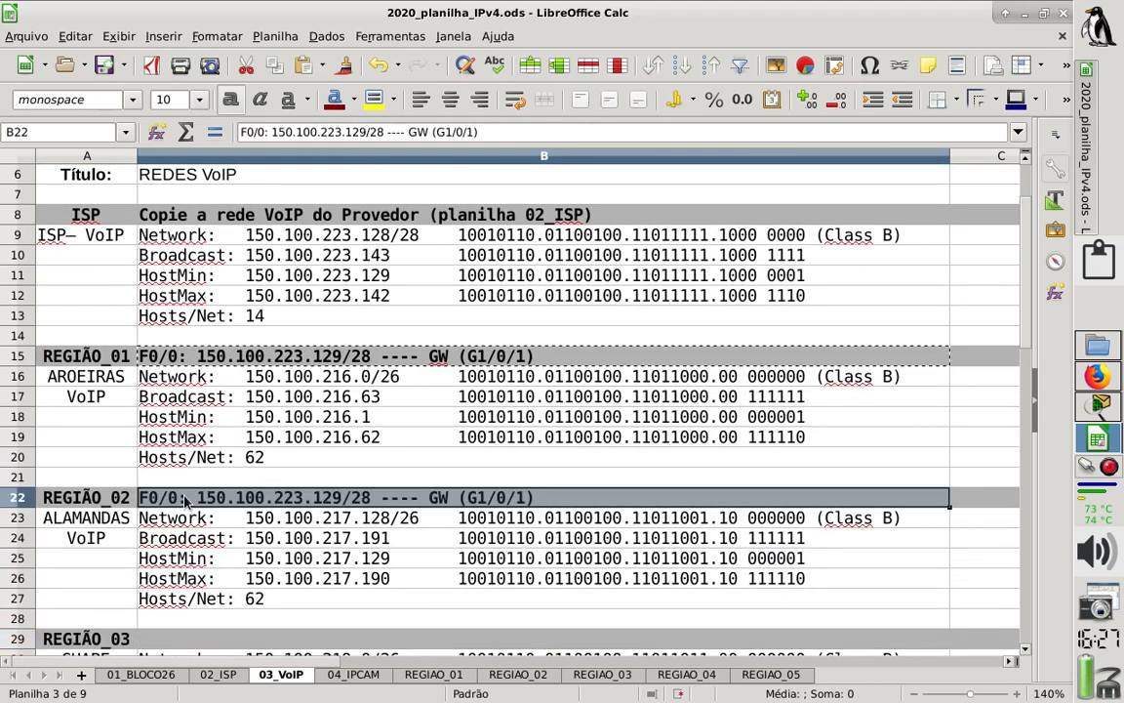
- Change the REGIÃO_02 header entry to address 150.100.223.130/28 and gateway port G1/0/2
left_click(368, 132)
key("BackSpace")
key("BackSpace")
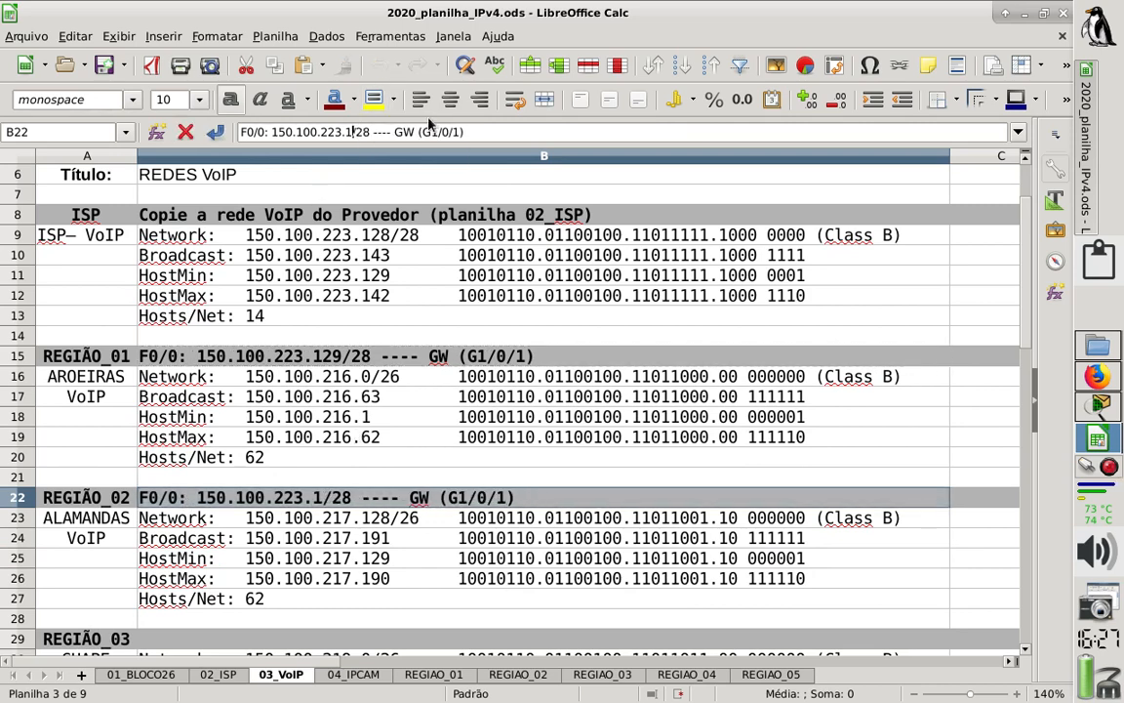
type("30")
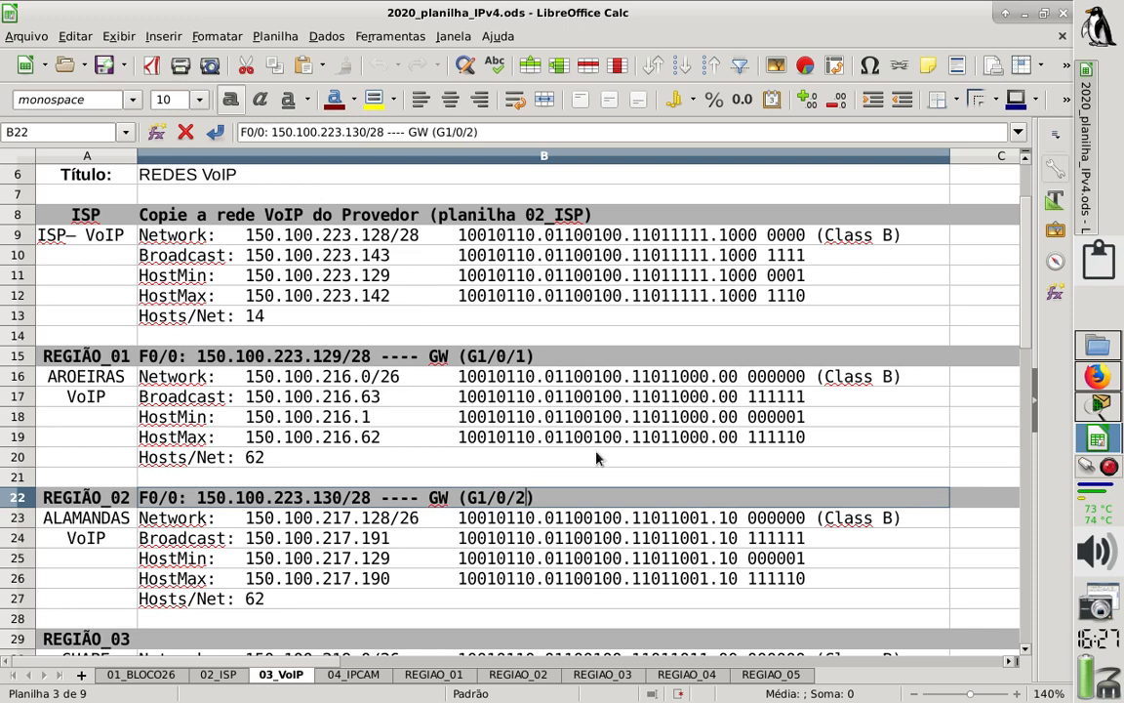
key("BackSpace")
type("2")
key("Return")
- Paste the copied header entry into the REGIÃO_03 header row and set its address to 150.100.223.131/28
key("Down")
key("Down")
key("Down")
key("Down")
key("Down")
key("Down")
key("Down")
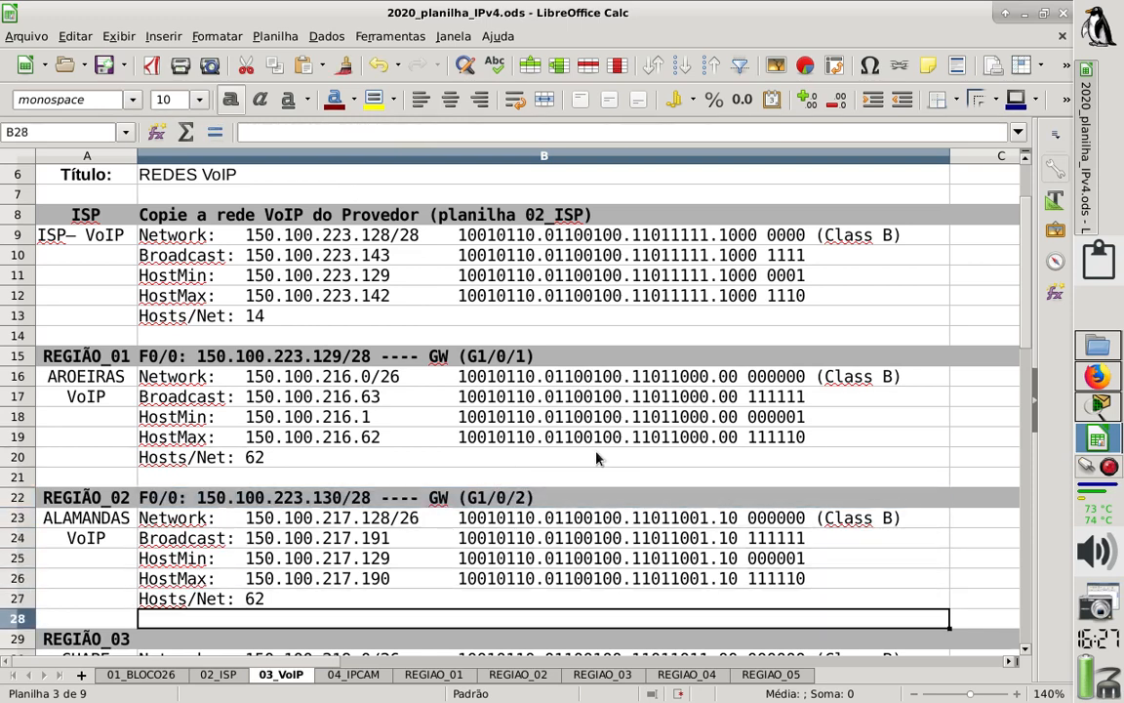
key("ctrl+v")
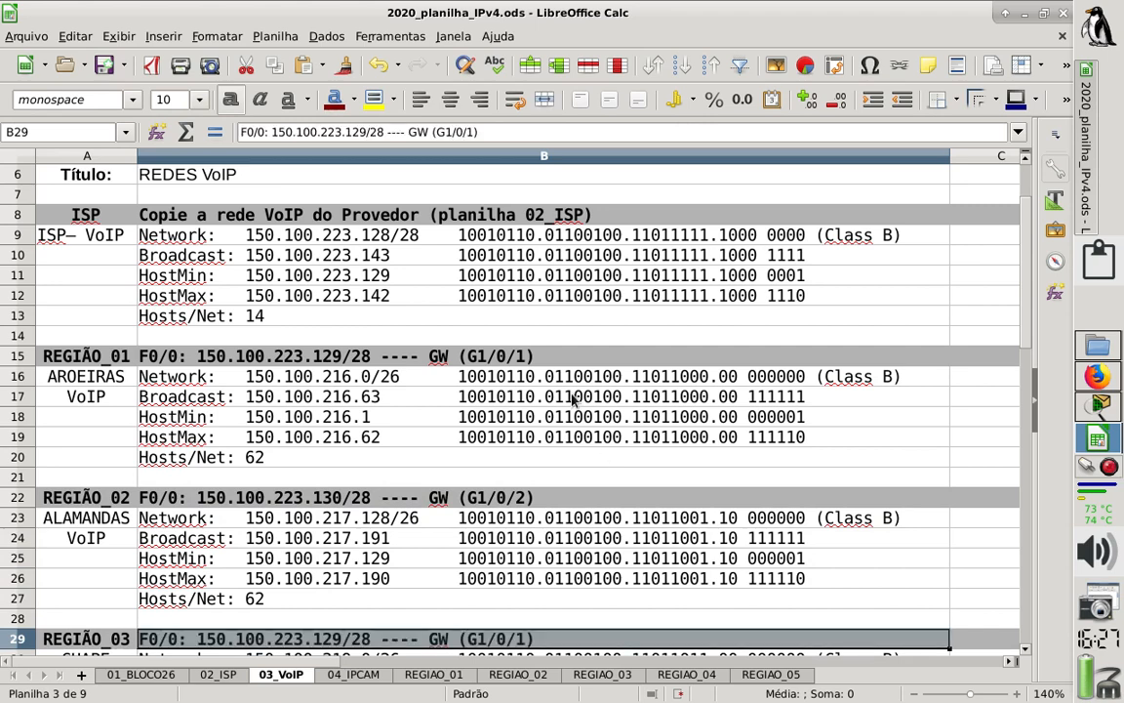
left_click(358, 132)
key("BackSpace")
key("BackSpace")
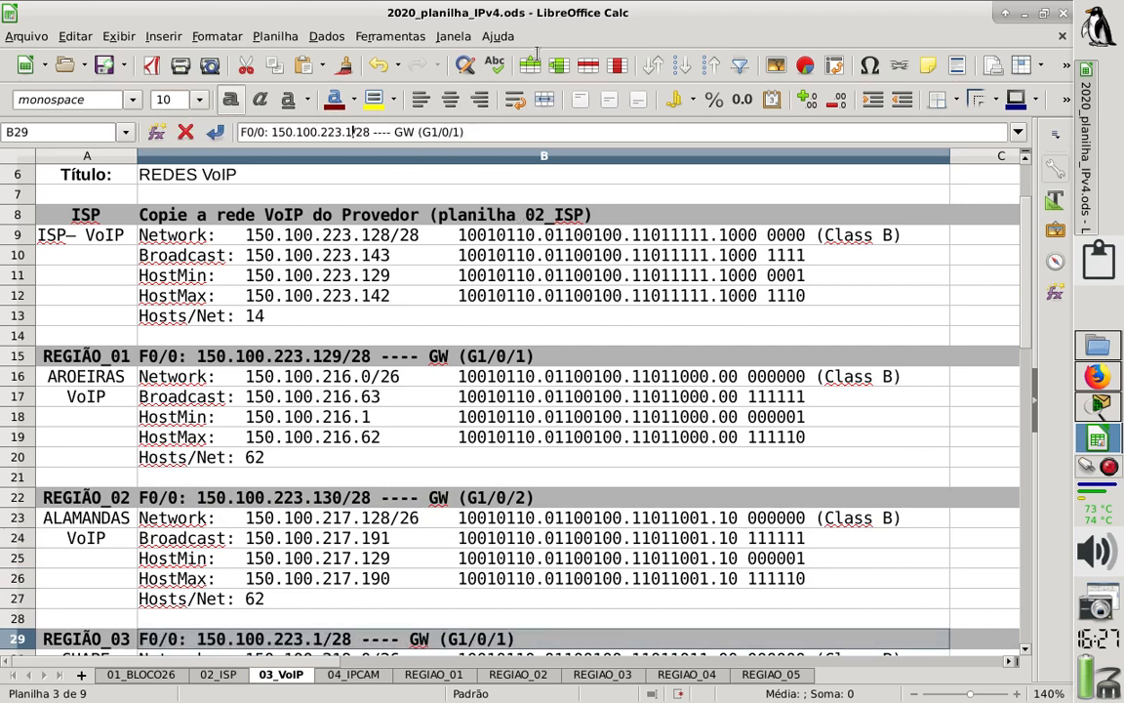
type("31")
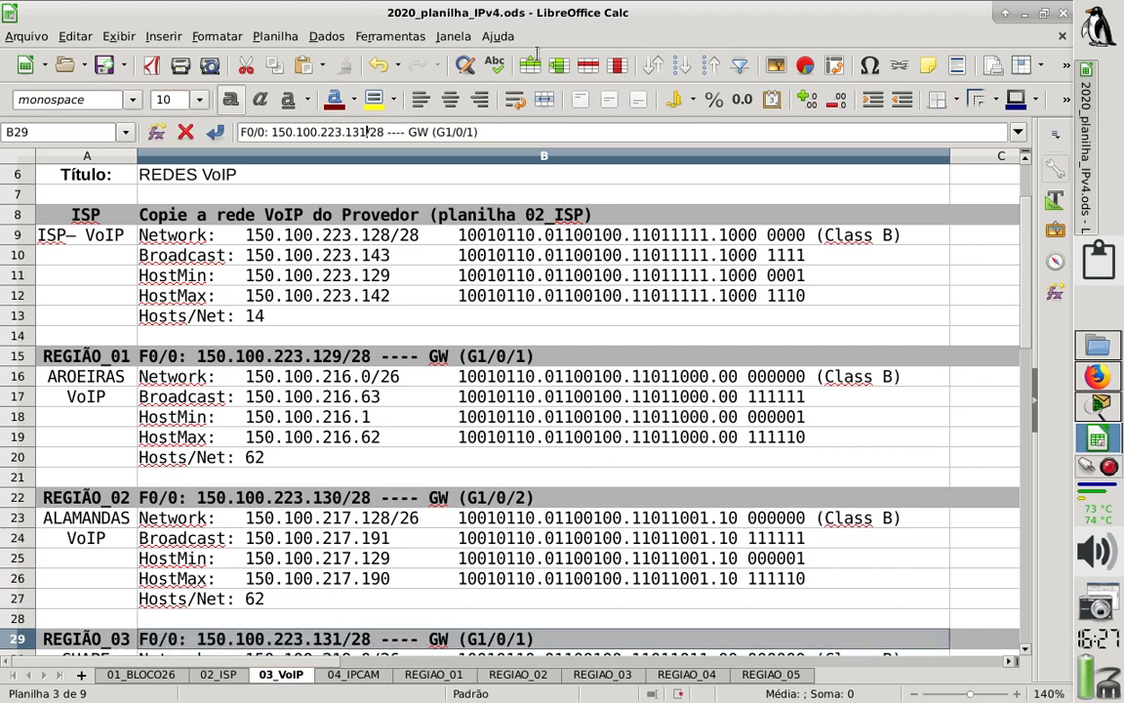
- Set the gateway port in the REGIÃO_03 header entry to G1/0/3
left_click(479, 133)
key("BackSpace")
key("BackSpace")
type("3)")
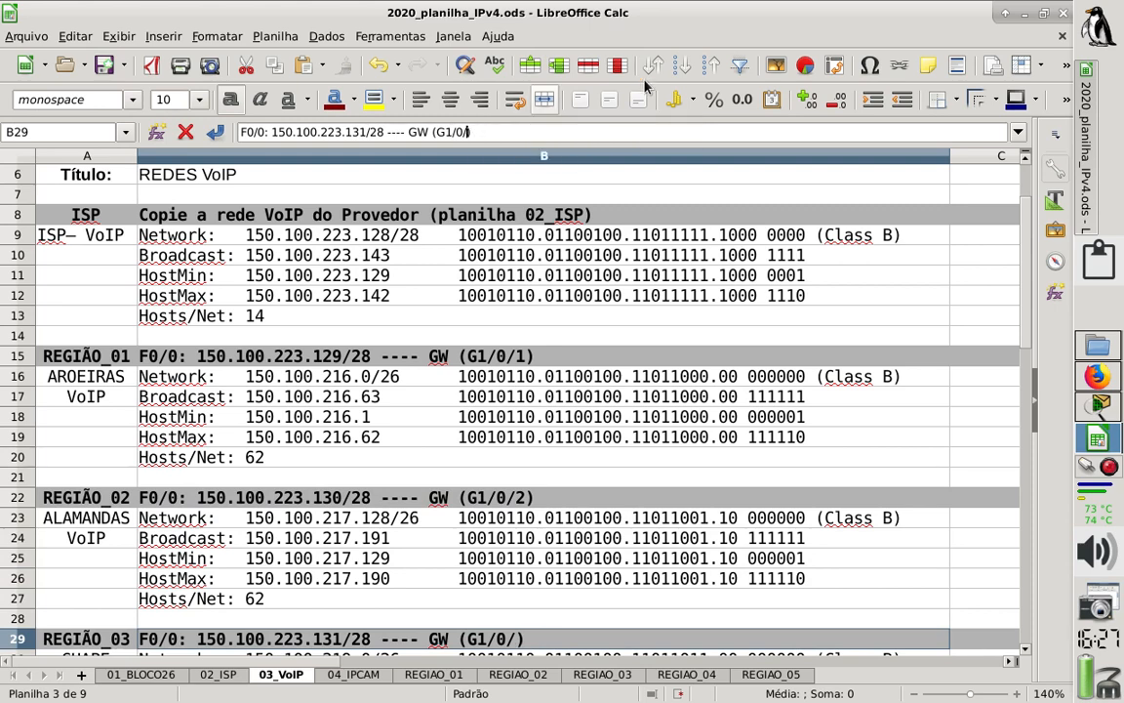
key("Return")
- Clear the copy instruction beside ISP in cell B8
key("Up")
key("Up")
key("Up")
key("Up")
key("Up")
key("Up")
key("Up")
key("Up")
key("Up")
key("Up")
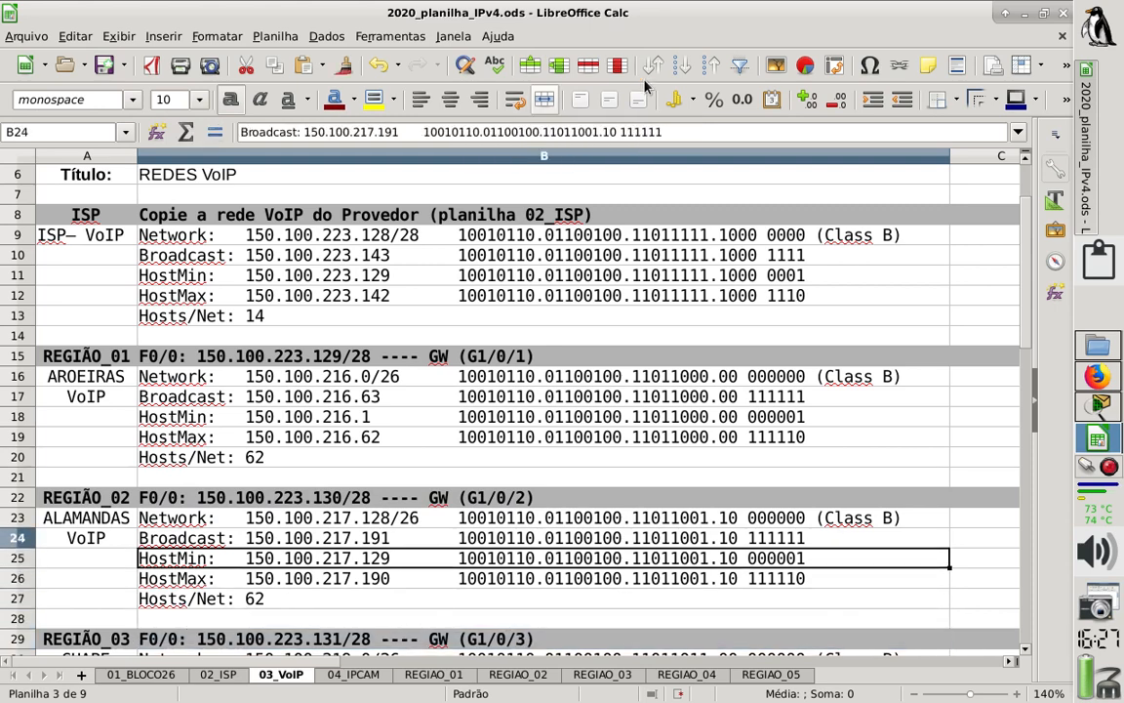
key("Up")
key("Up")
key("Up")
key("Up")
key("Up")
key("Up")
key("Up")
key("Up")
key("Up")
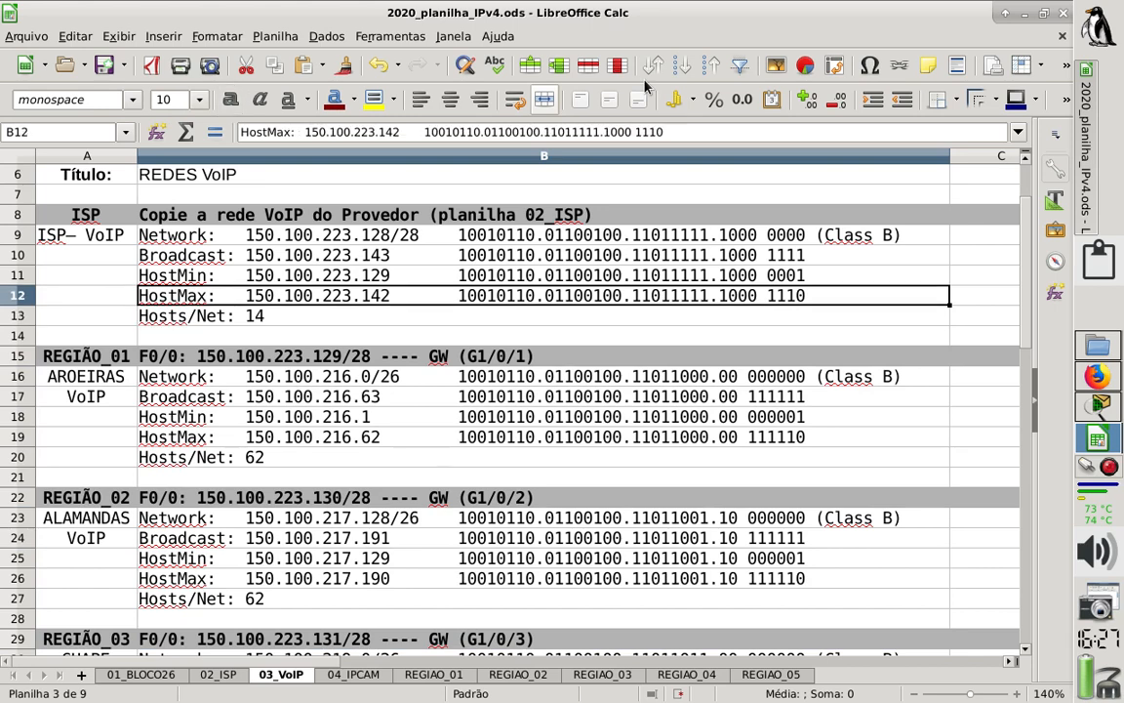
key("Up")
key("Up")
key("Up")
key("Up")
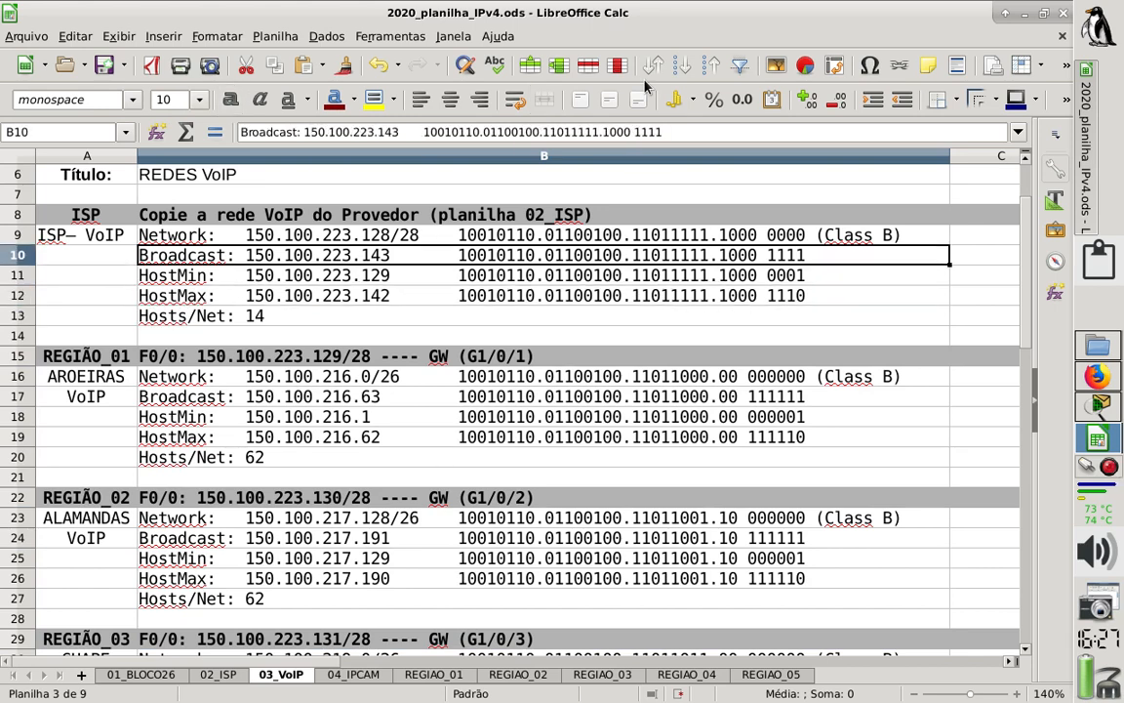
key("Up")
key("Up")
key("Up")
key("Up")
key("Up")
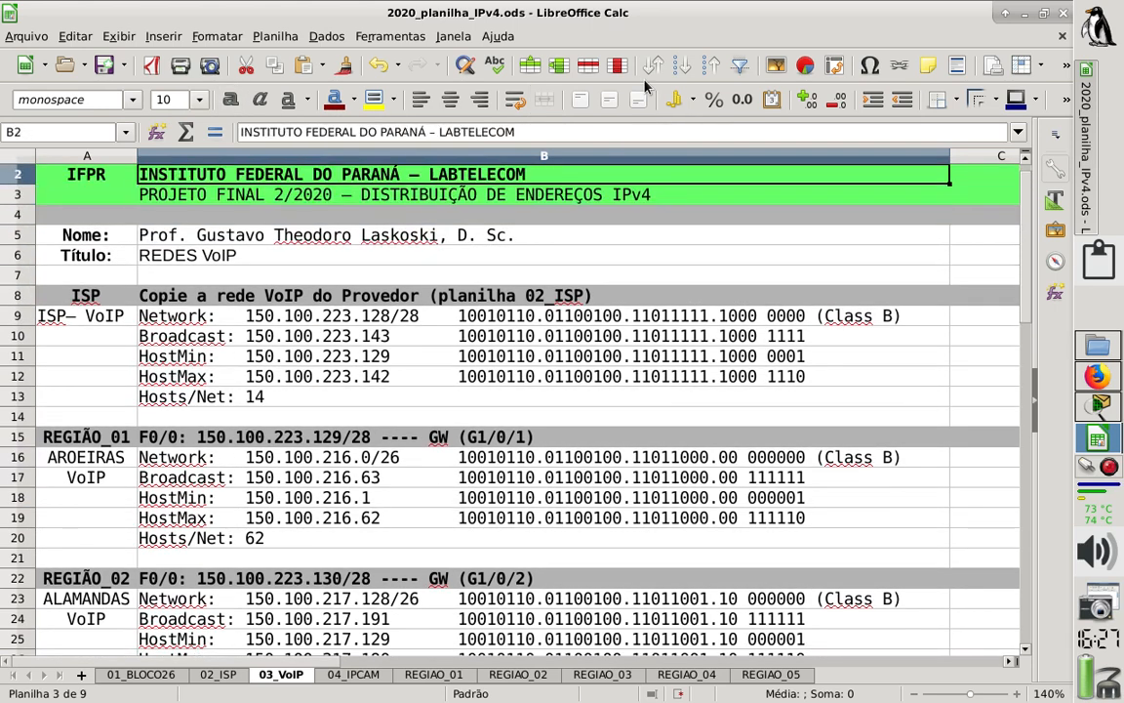
key("Down")
key("Down")
key("Down")
key("Down")
key("Down")
key("Down")
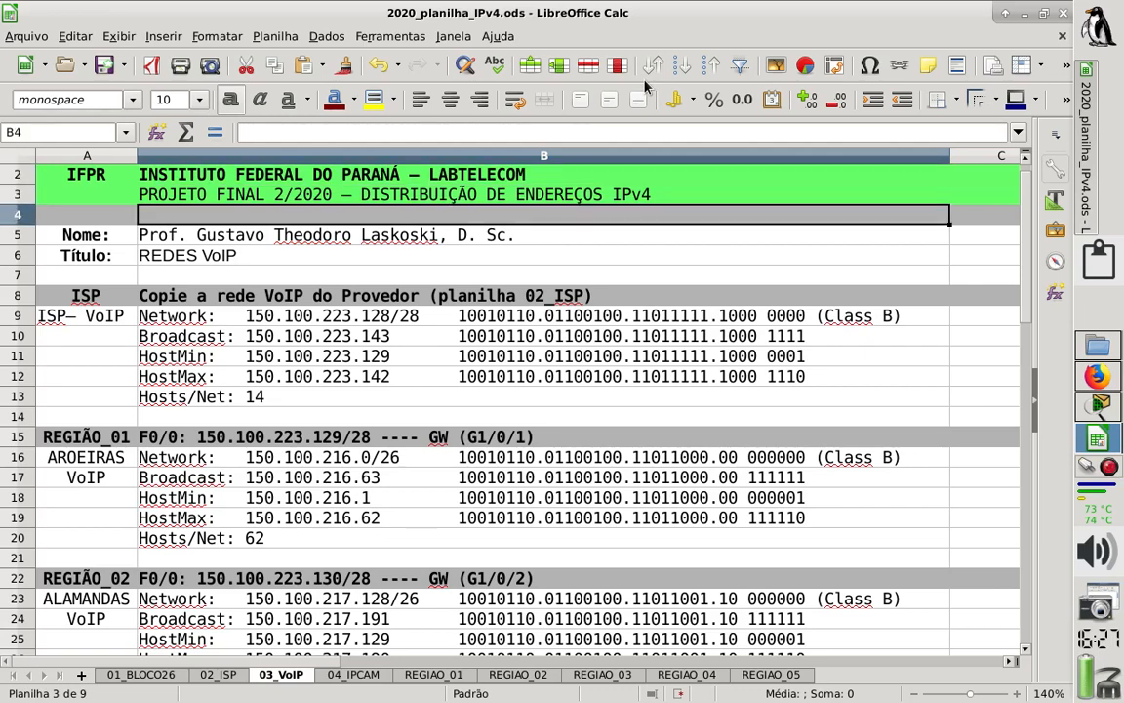
key("Delete")
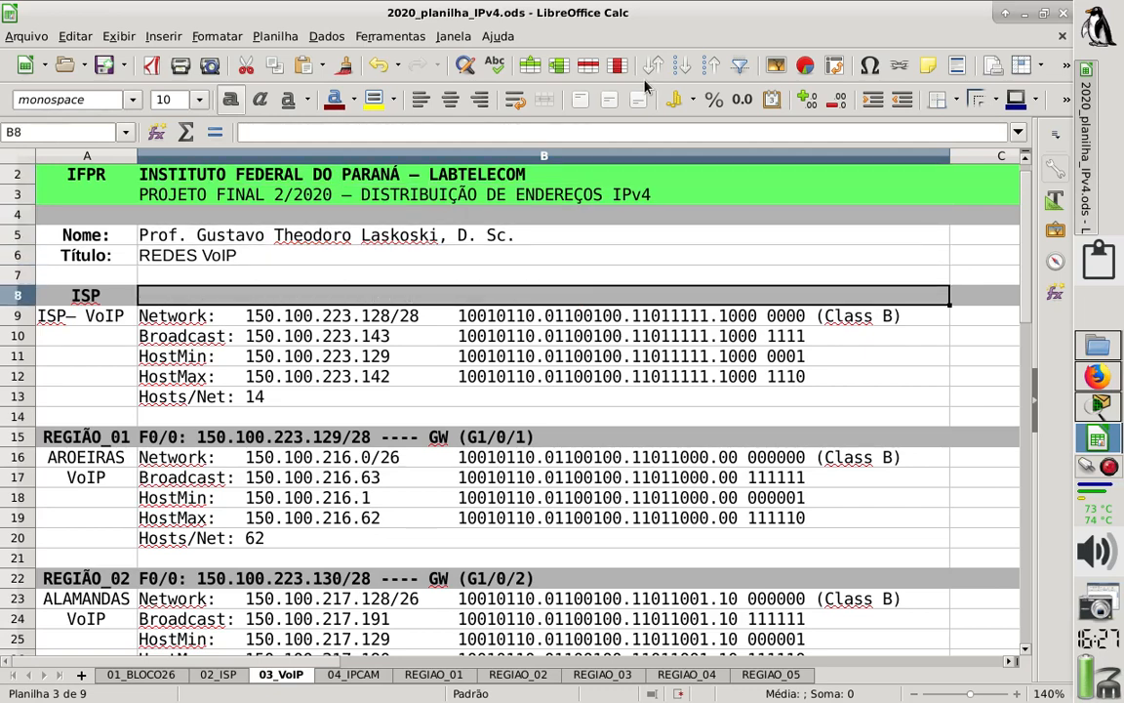
- Enter "VLAN1: 150.100.223.142/28" in the ISP header row, using the last host address of the ISP VoIP network
type("VLAN")
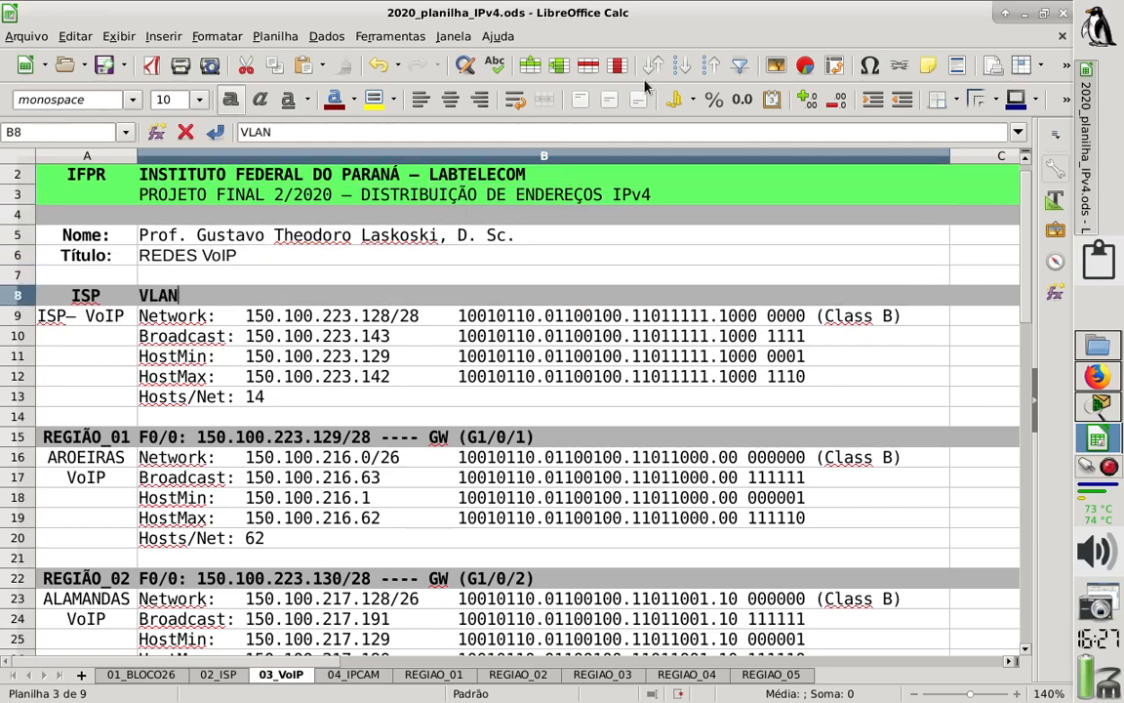
type("1: 150")
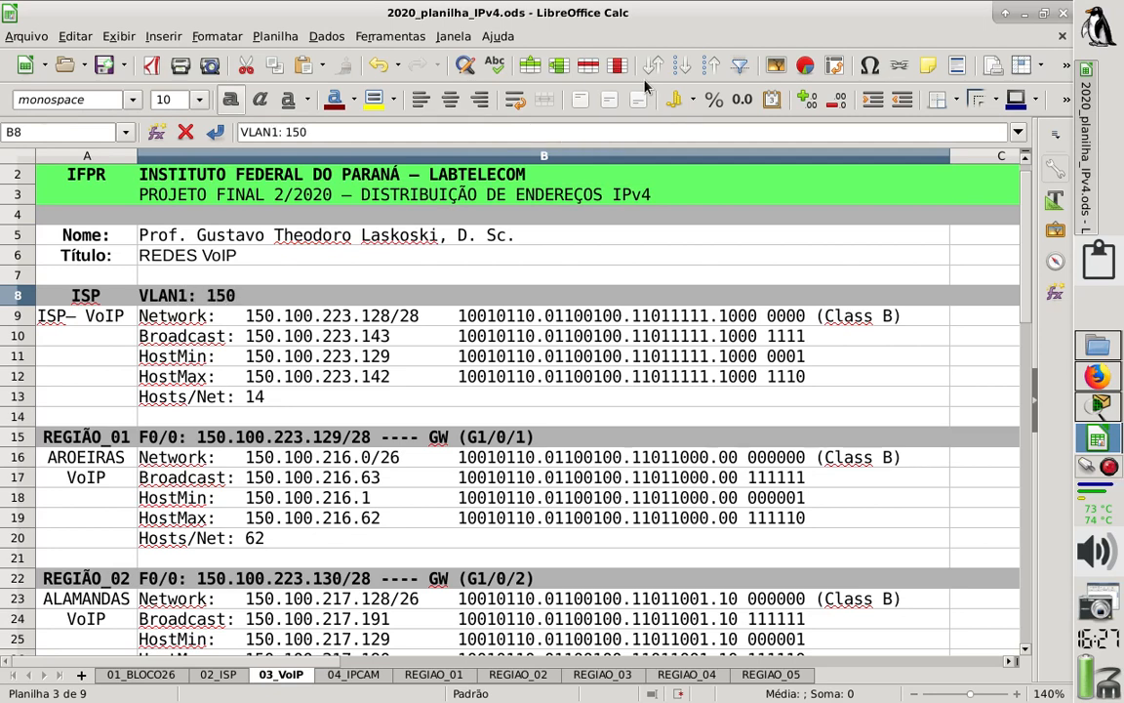
type(".100.223.14")
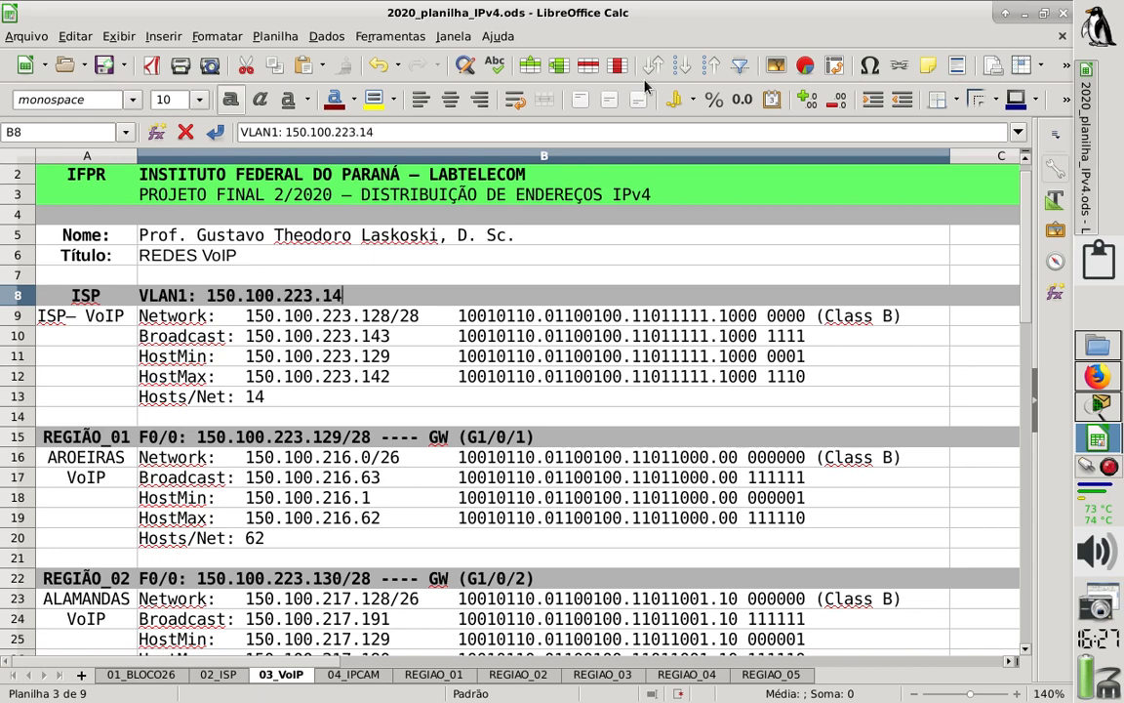
type("2/28")
key("Return")
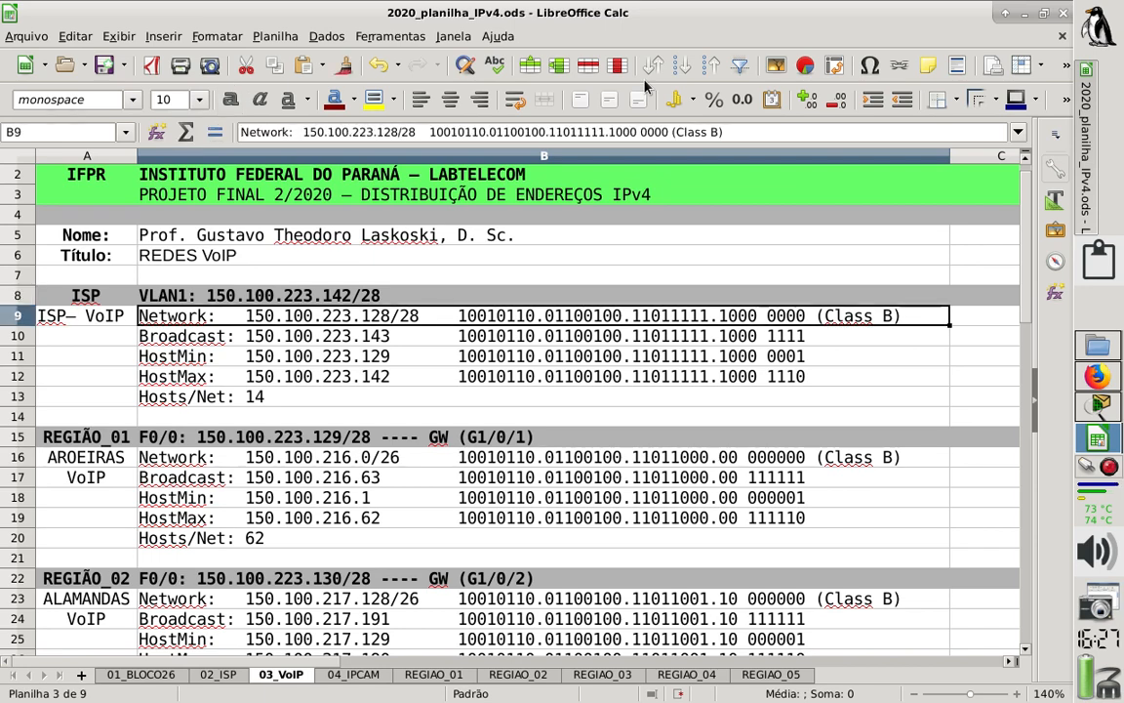
- Save the IPv4 spreadsheet
key("Down")
key("Down")
key("Down")
key("Down")
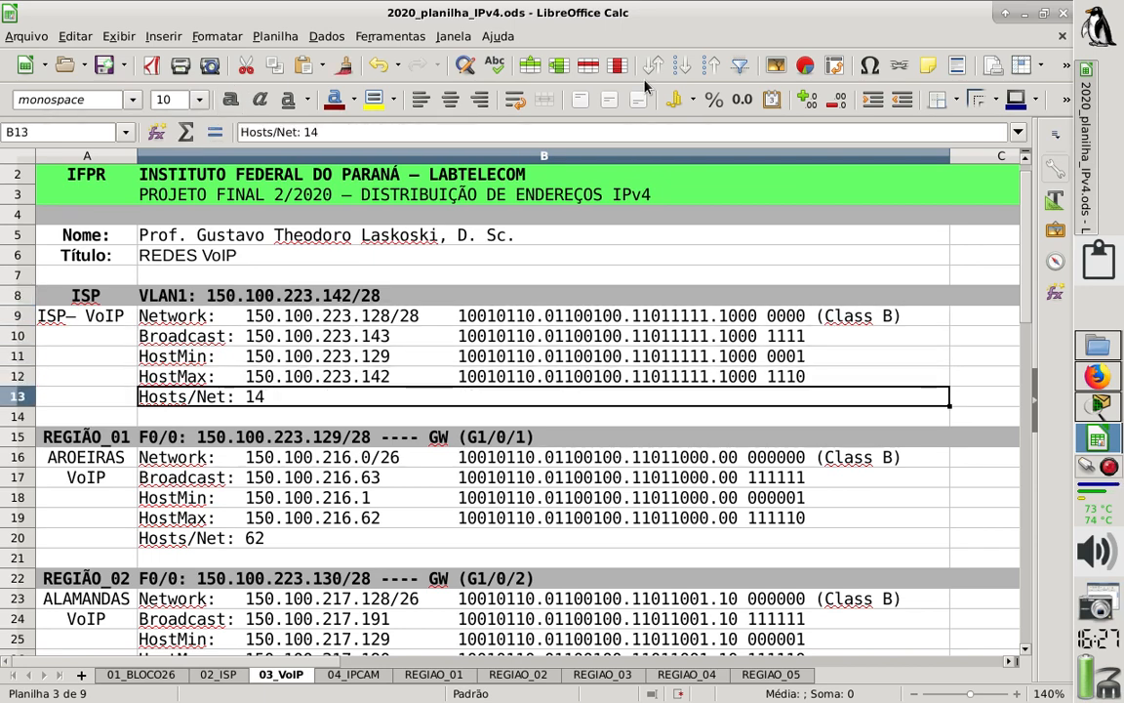
key("ctrl+s")
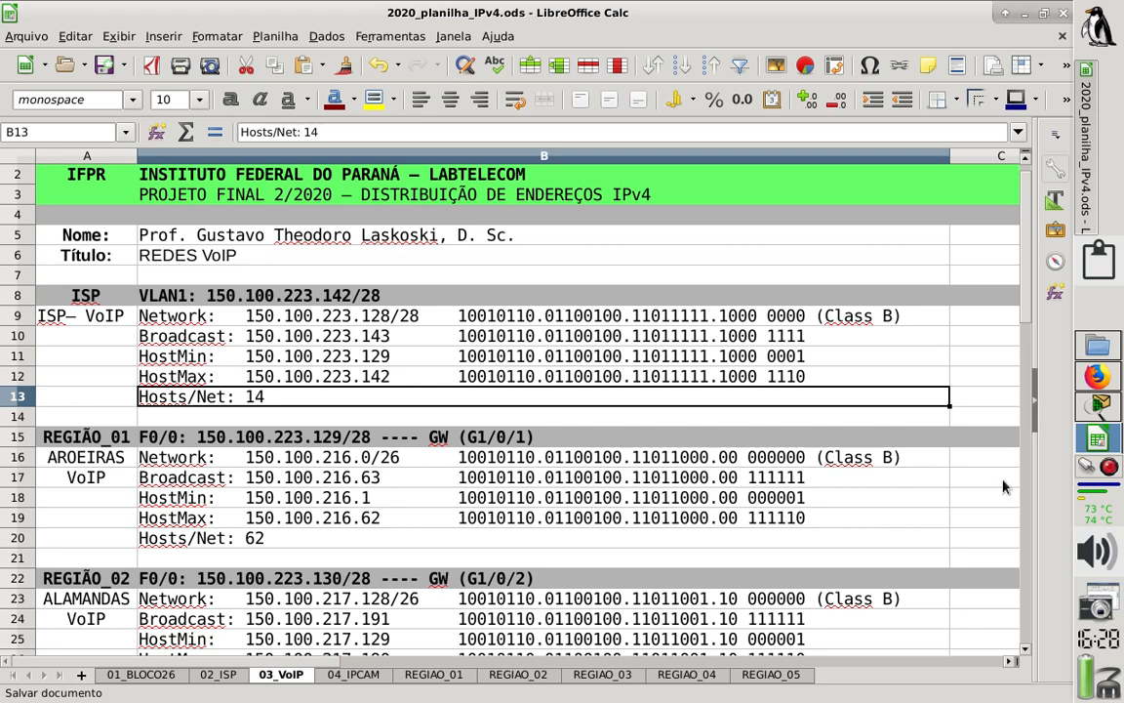
- Switch to Packet Tracer and complete the G1/0/1 note with the F0/0 address 150.100.223.129/28 from the spreadsheet
left_click(1101, 406)
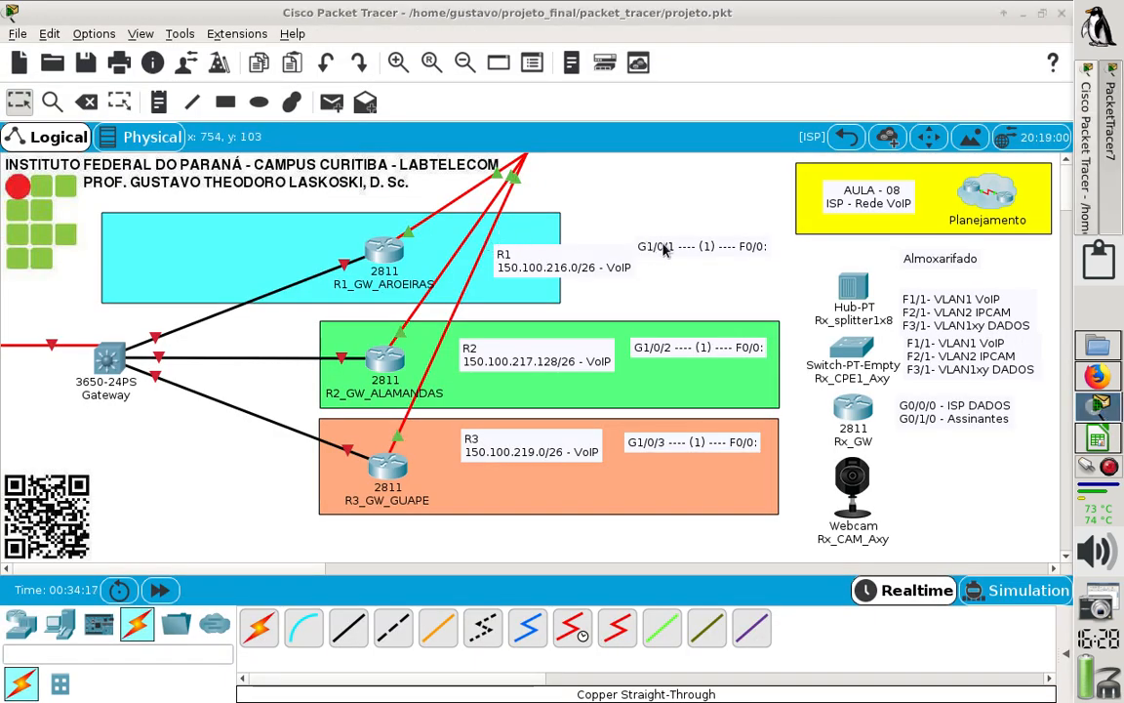
double_click(700, 255)
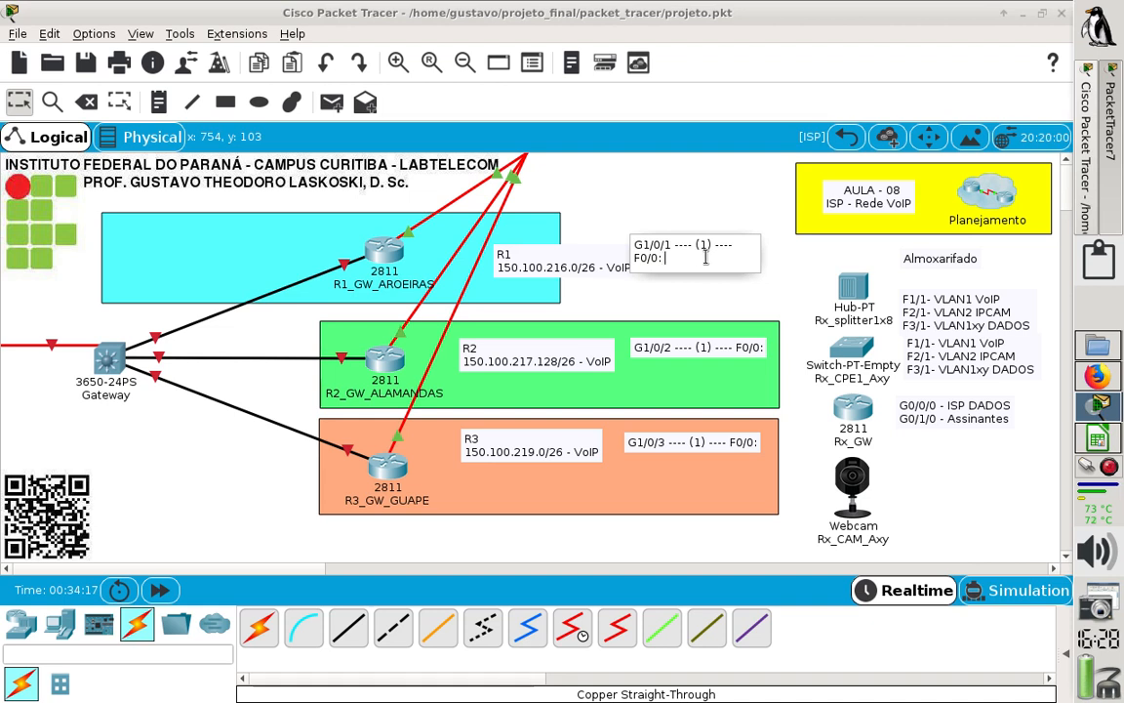
type("150.100.223.")
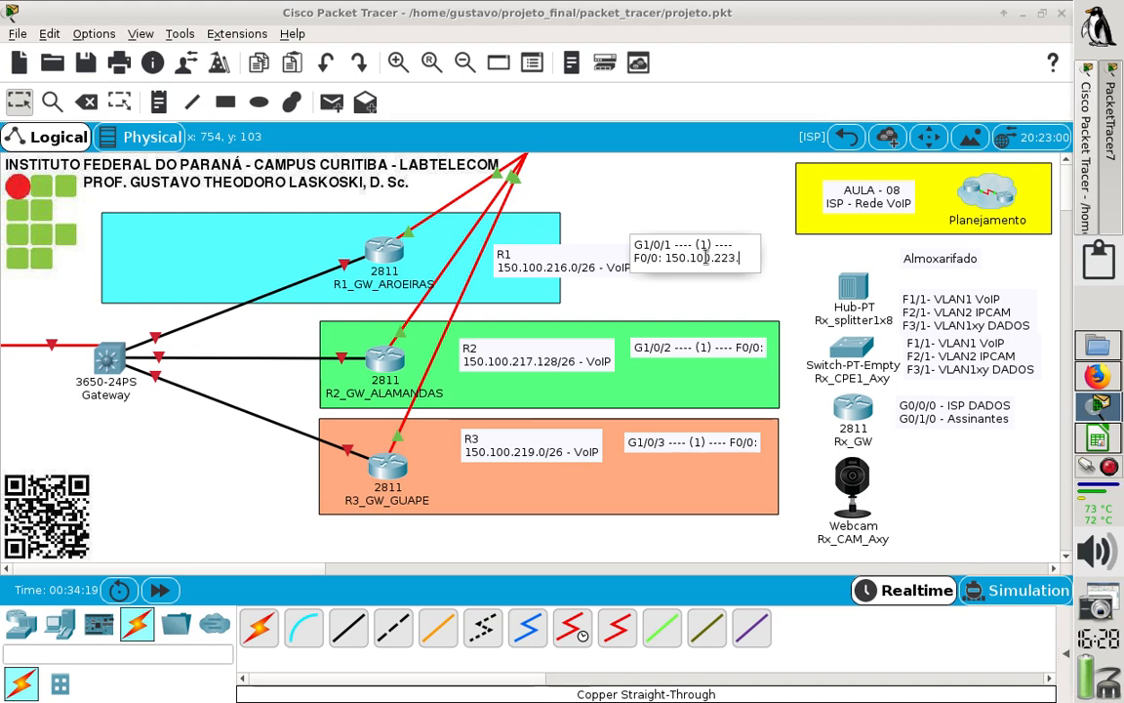
type("2")
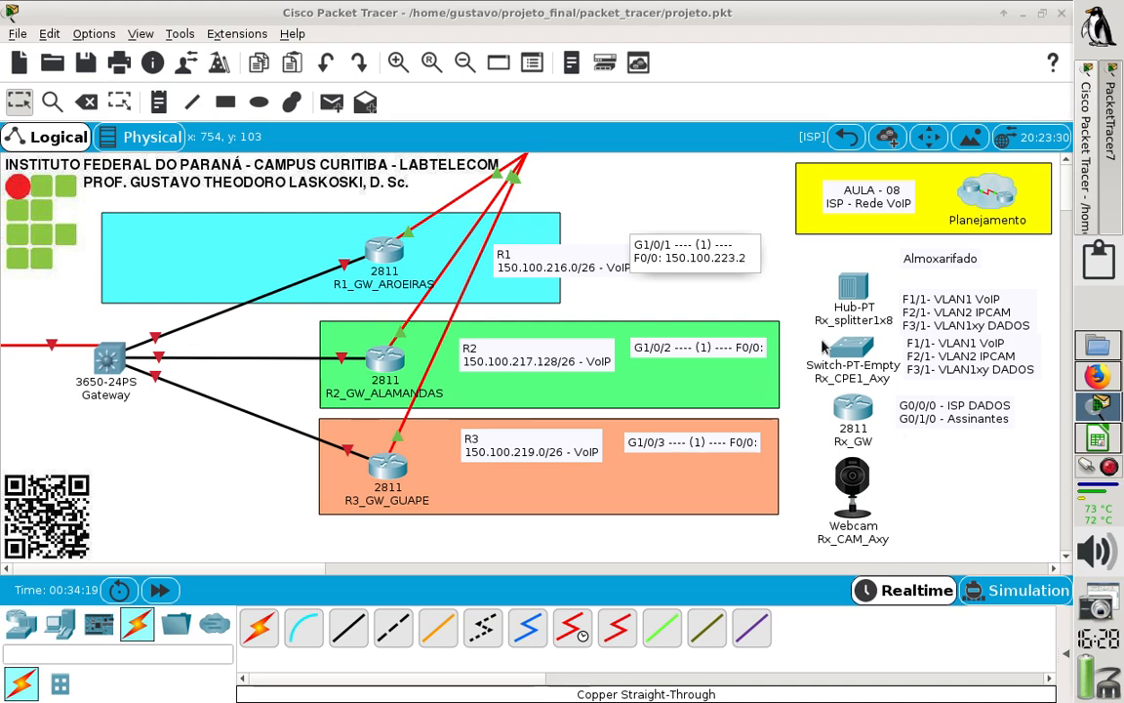
left_click(1096, 442)
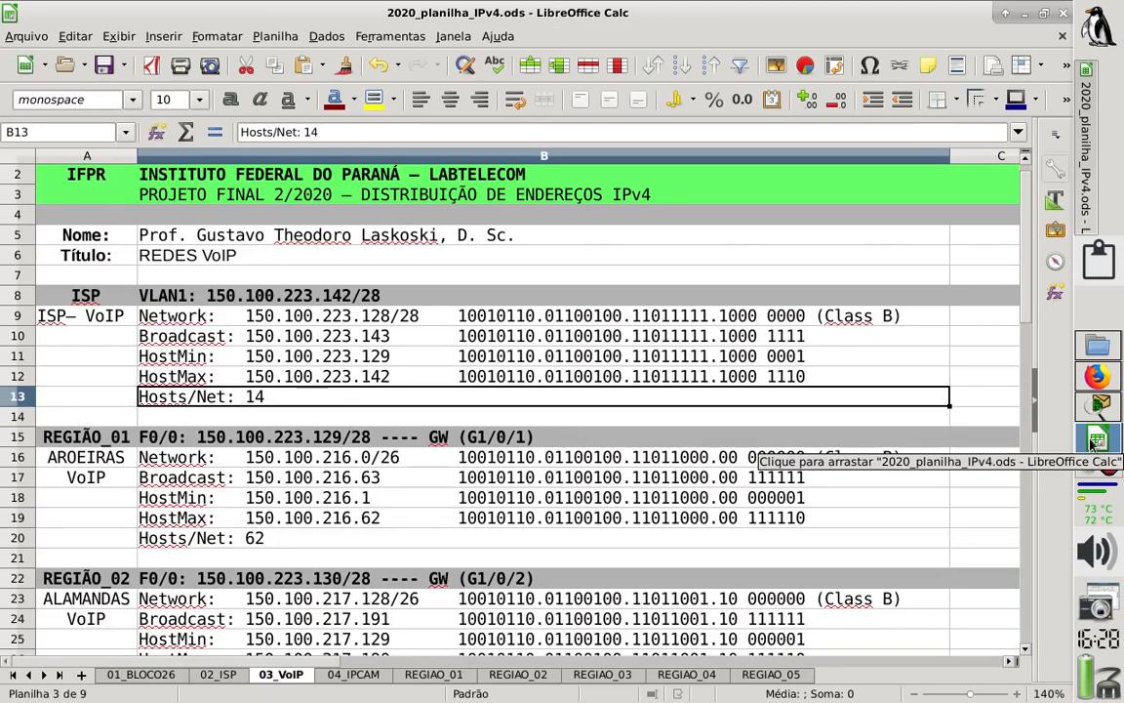
left_click(1097, 408)
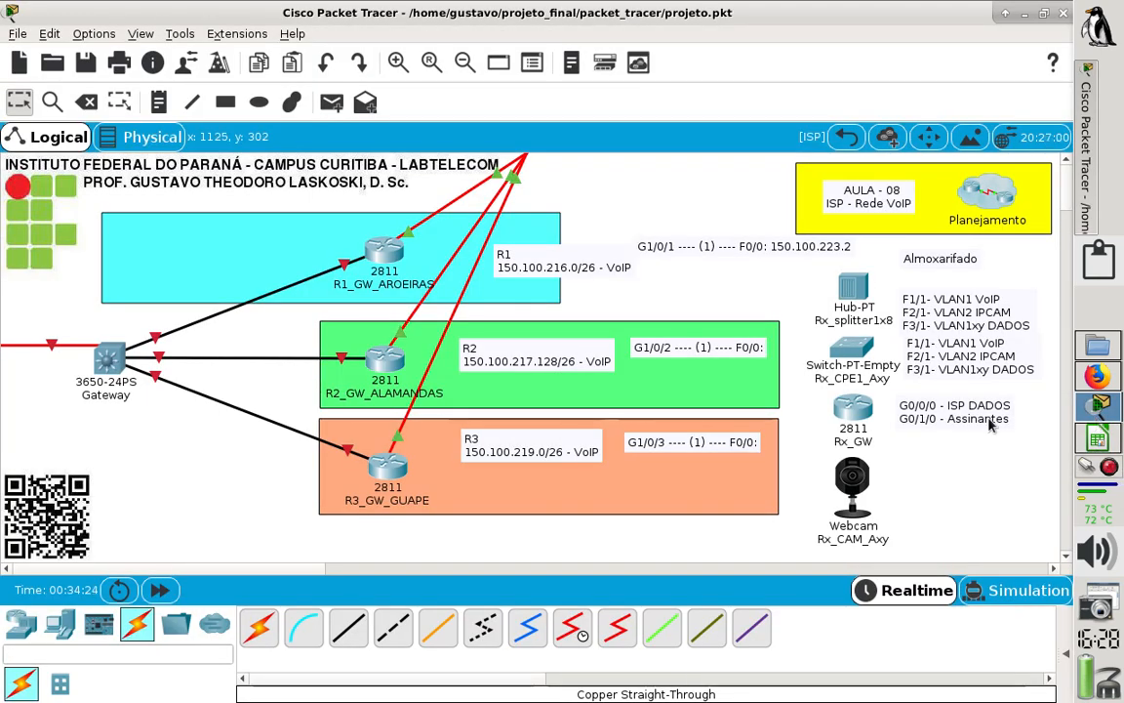
double_click(771, 255)
key("BackSpace")
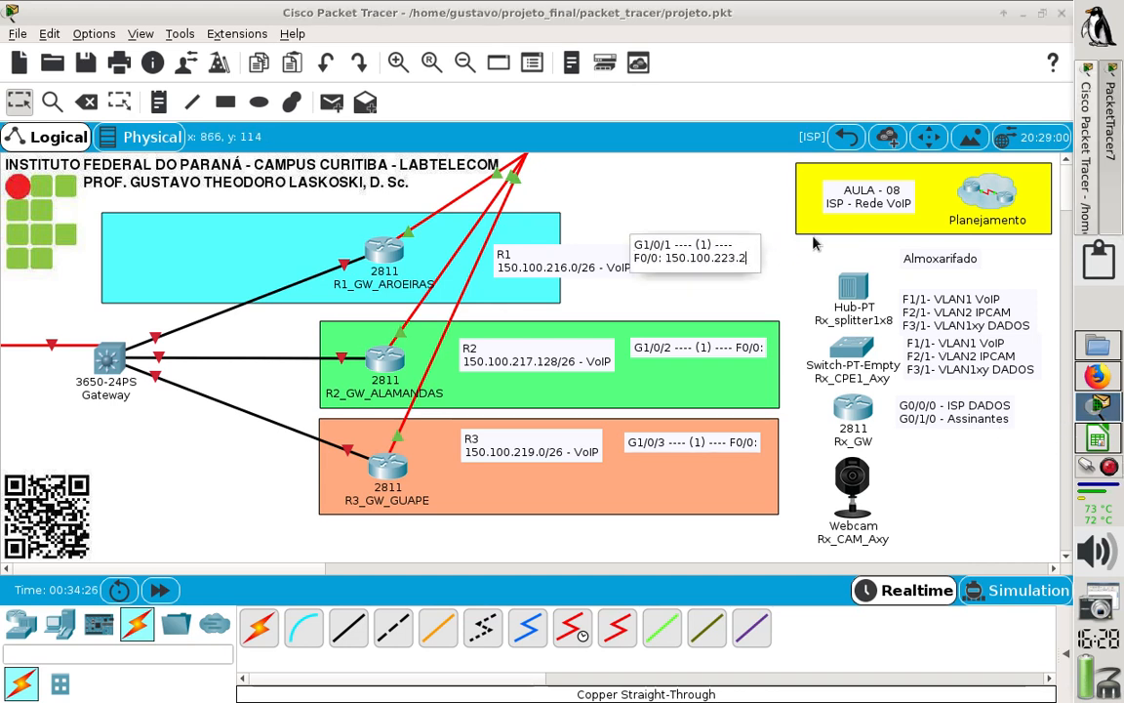
type("129/28")
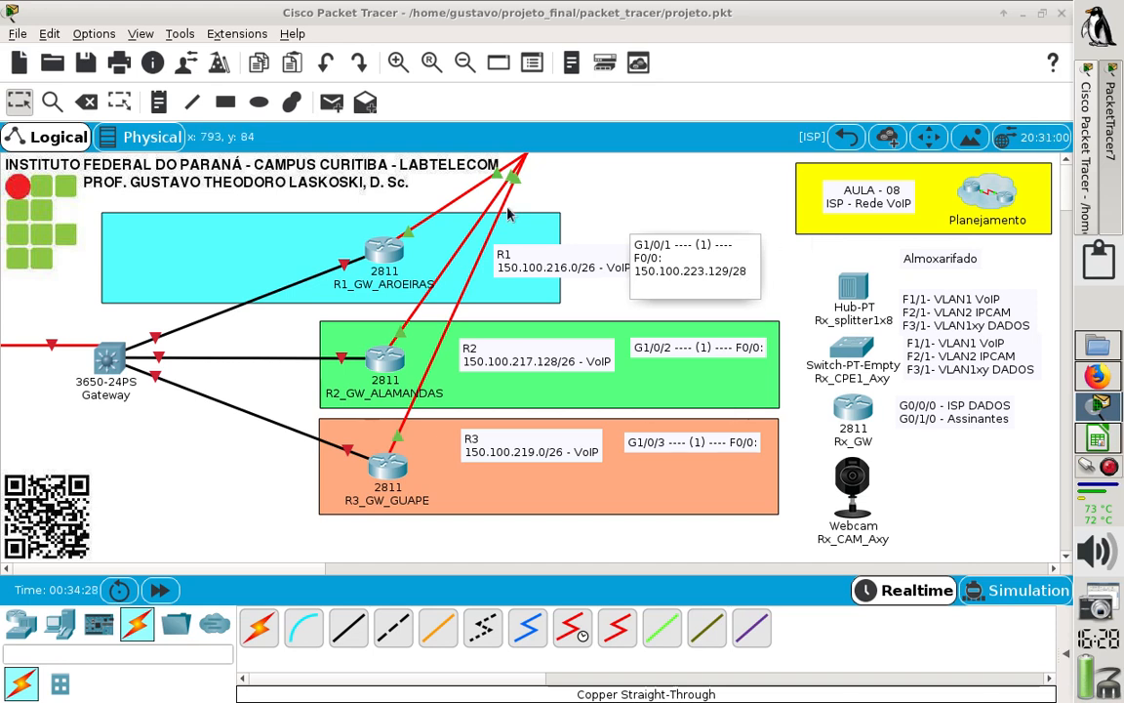
left_click(20, 94)
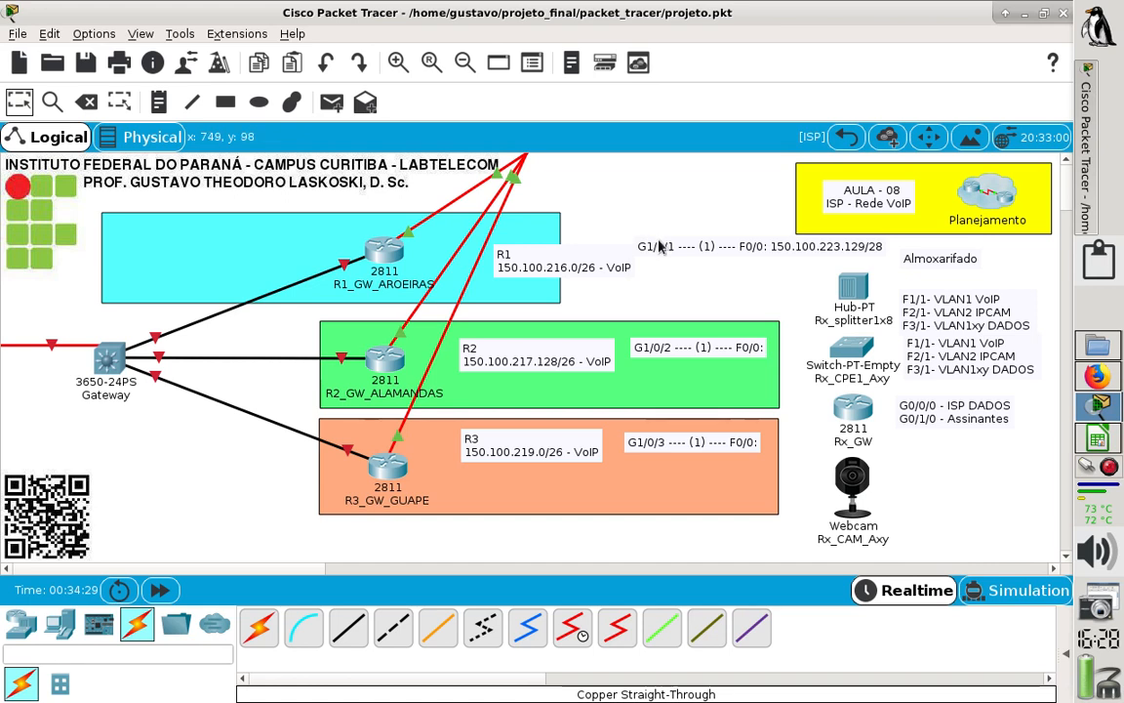
- Place the G1/0/1 note under the R1 network label and align the cyan rectangle behind R1 with the green one
left_click_drag(602, 245, 704, 295)
left_click(485, 290)
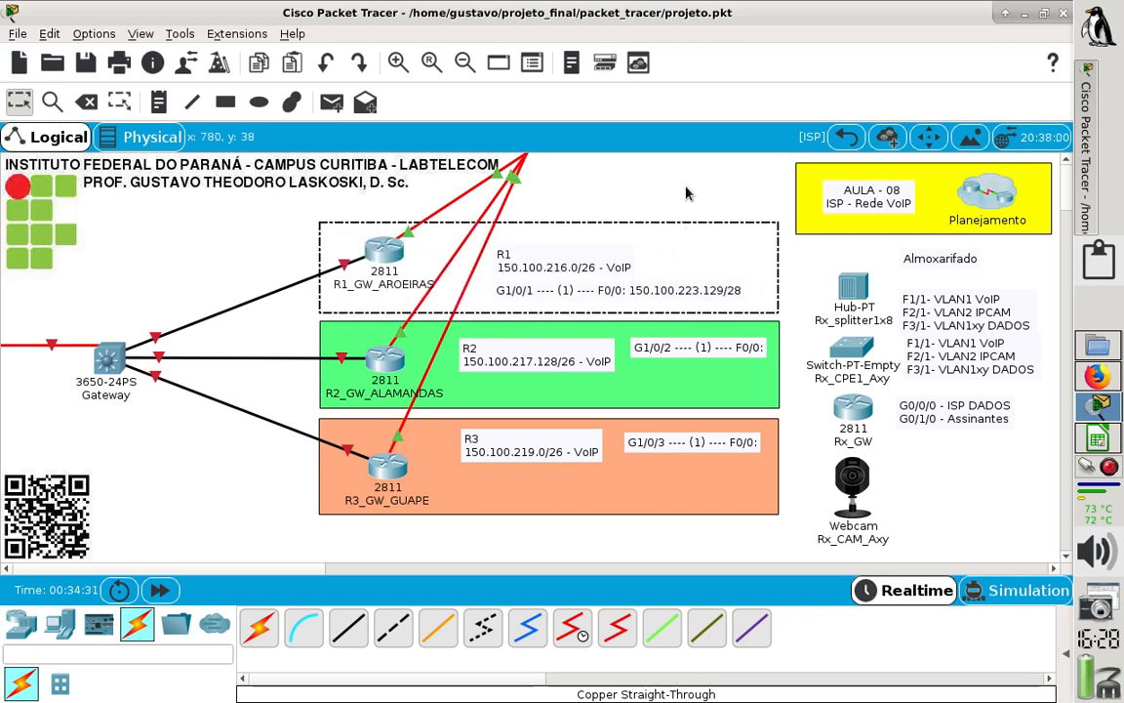
left_click(687, 188)
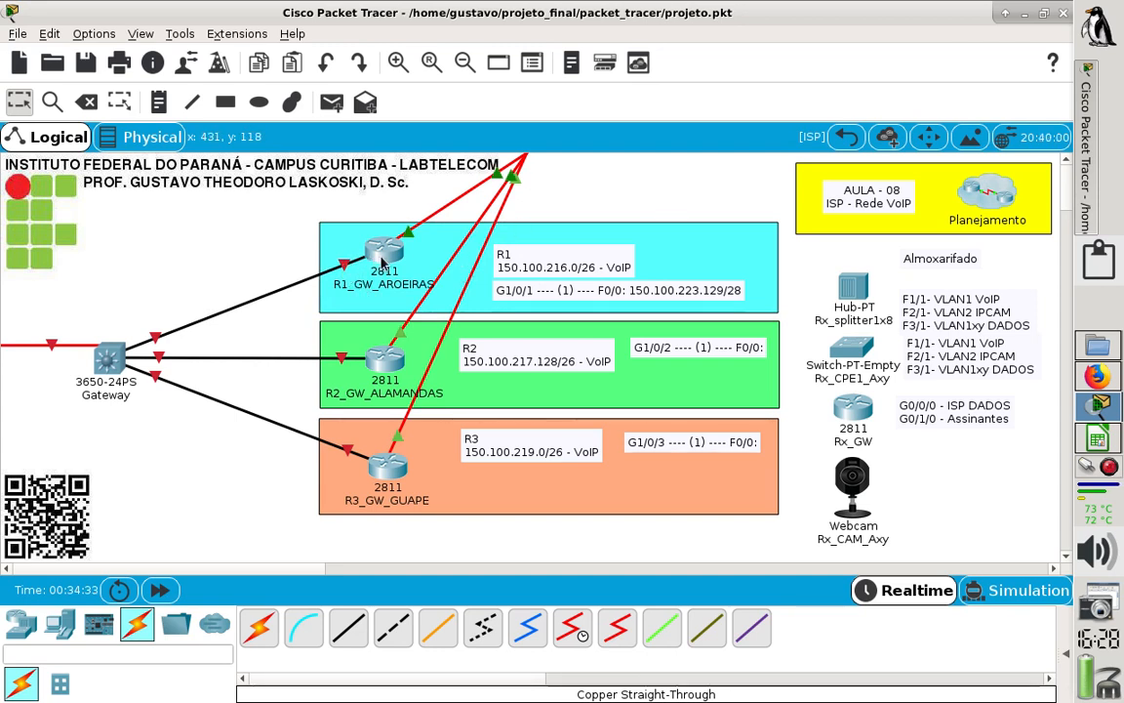
- Open the command line of R1_GW_AROEIRAS maximized, get past the pending route listing and enter global configuration mode with "conf t"
mouse_move(417, 278)
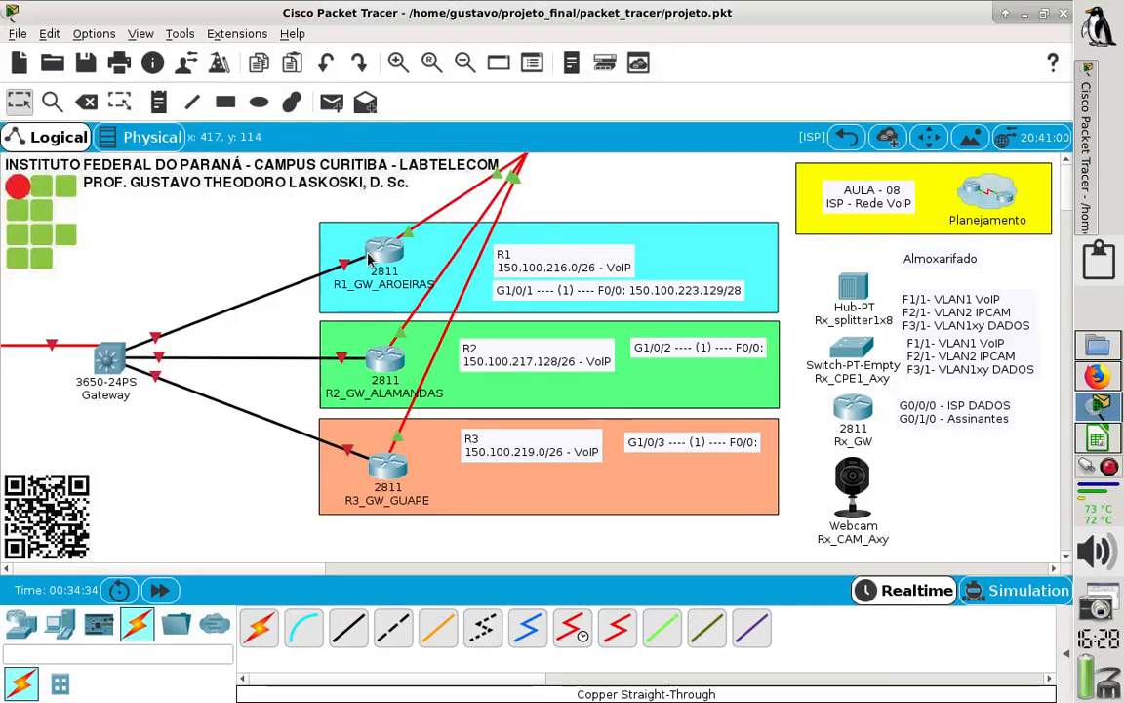
left_click(371, 254)
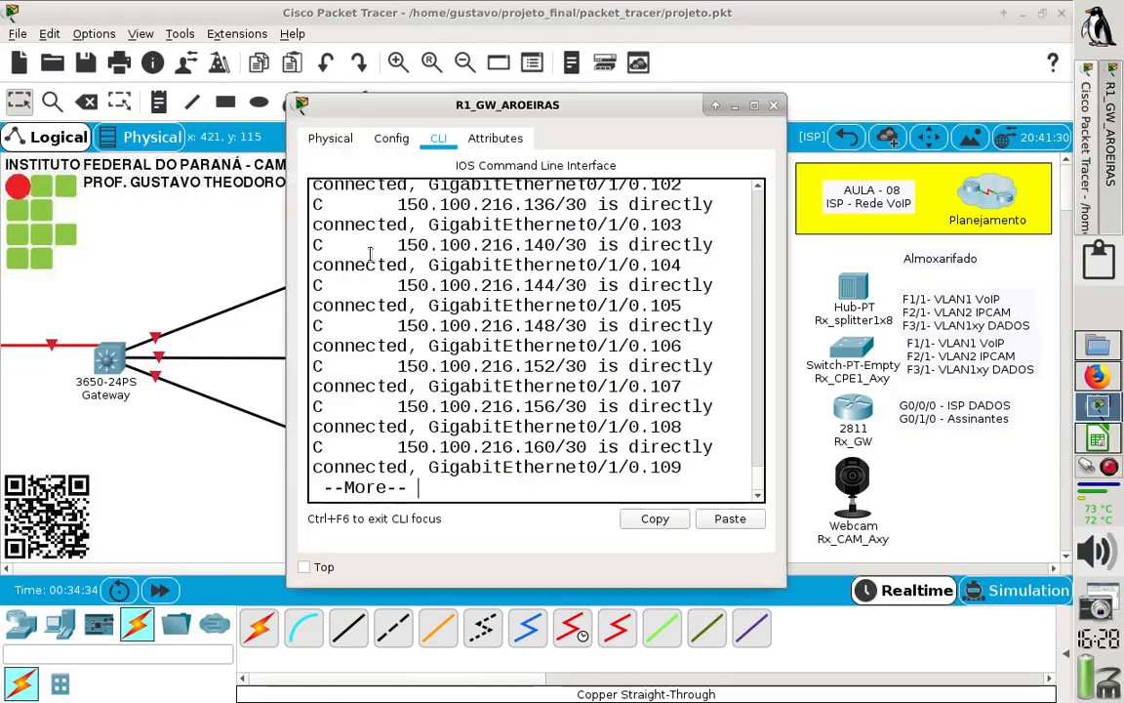
left_click(754, 105)
key("Return")
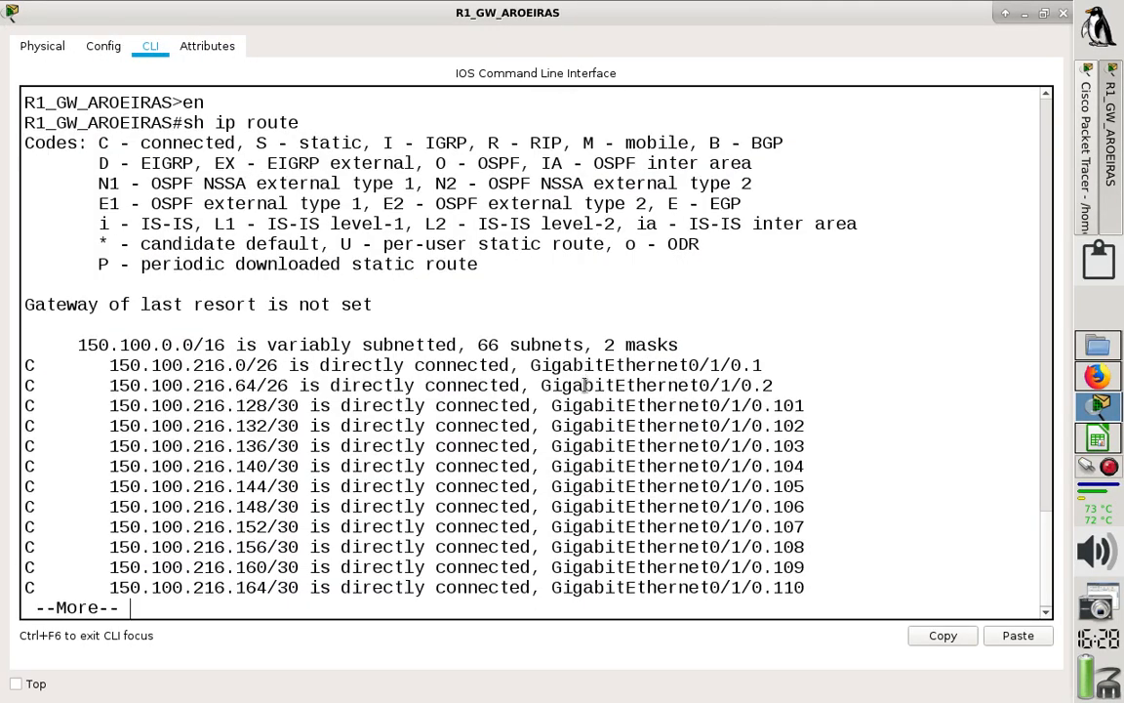
key("Return")
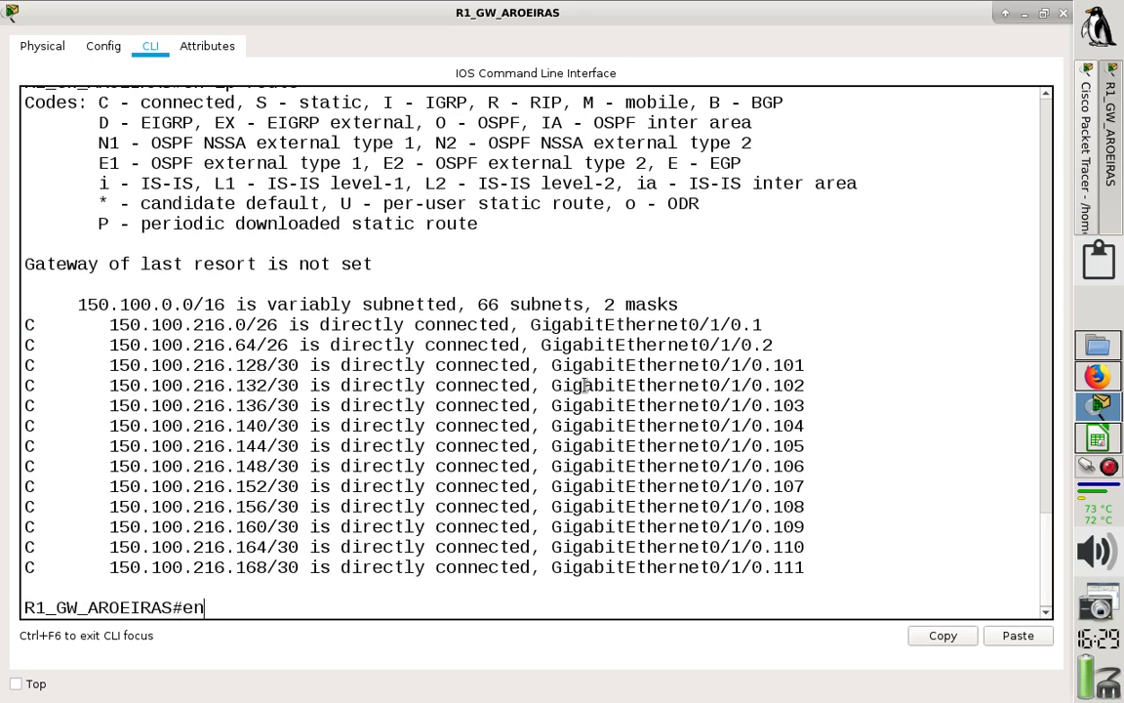
type("en")
key("Return")
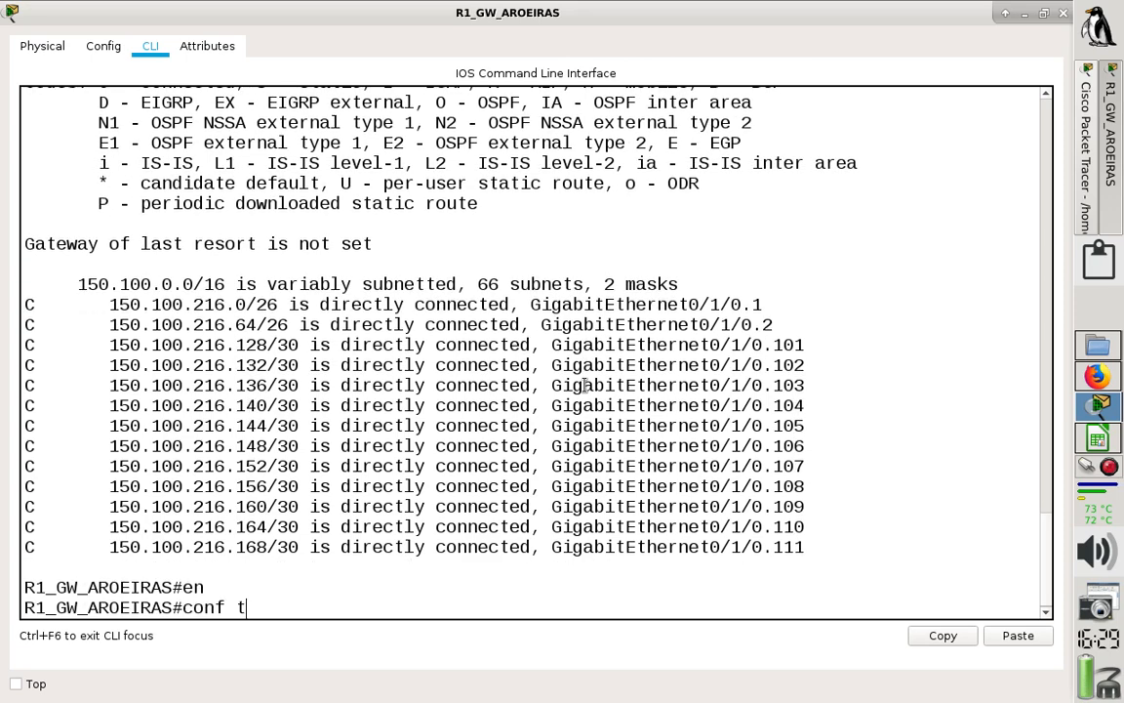
type("conf t")
key("Return")
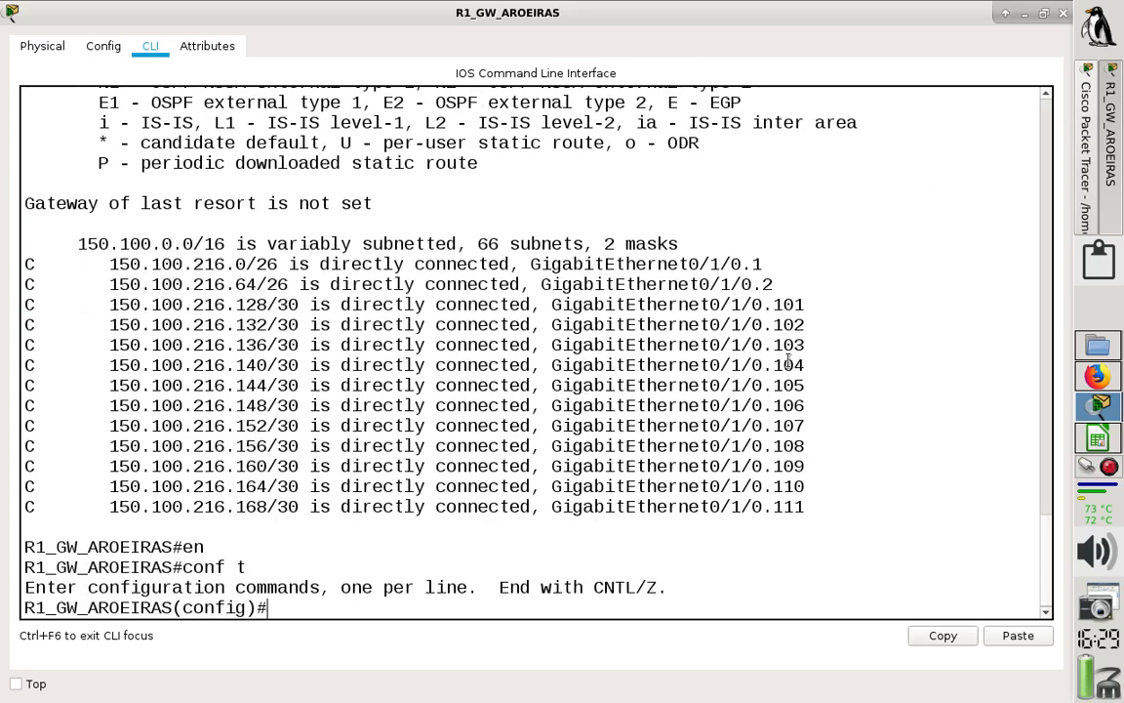
- Enter the configuration of interface f0/0 on R1 and set its description to ISP_VoIP
type("int f00")
key("BackSpace")
type("/0")
key("Return")
type("ip")
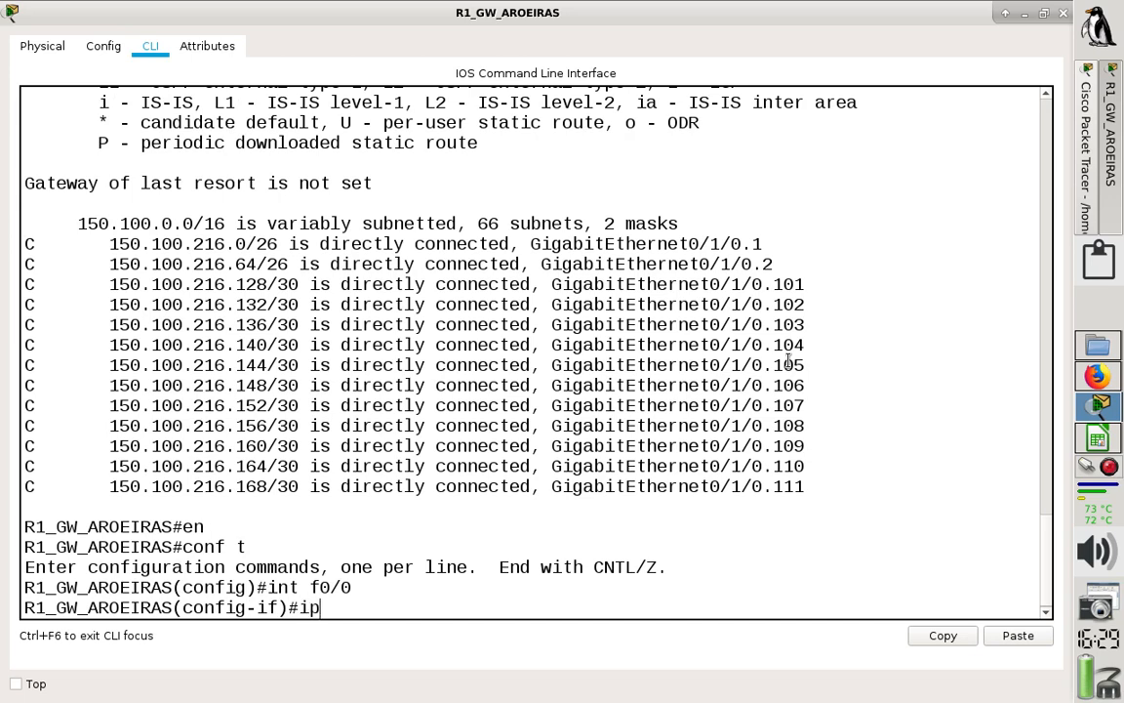
key("BackSpace")
key("BackSpace")
key("BackSpace")
type("desc")
key("Tab")
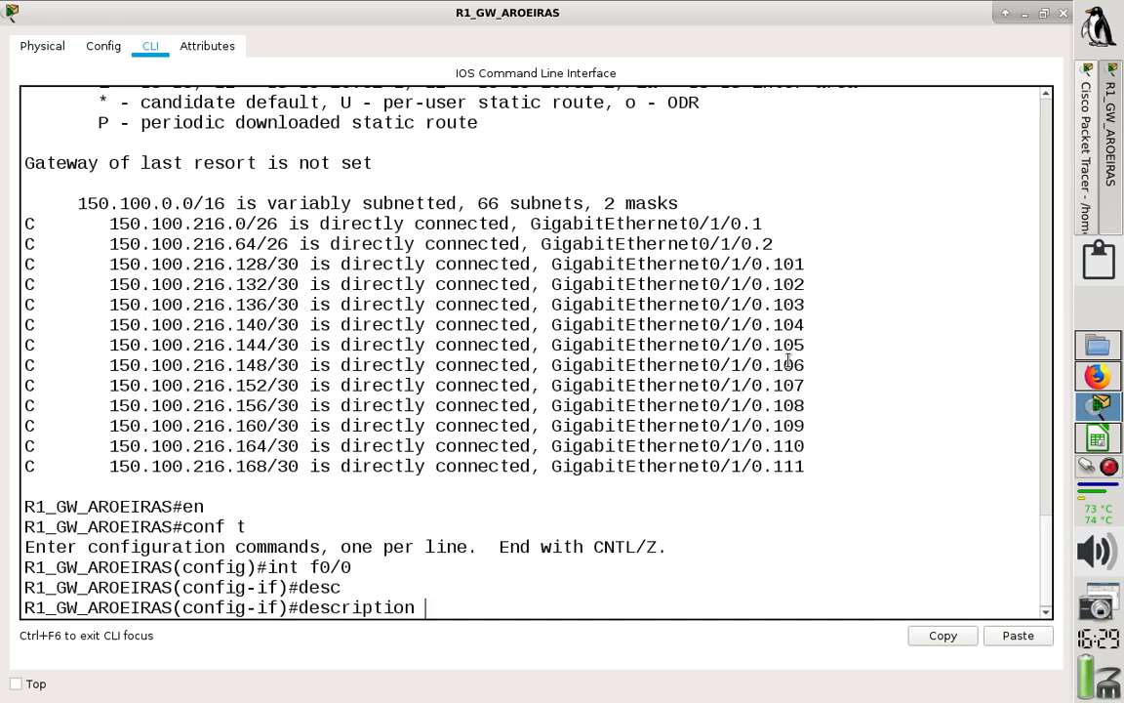
type("ISP_V")
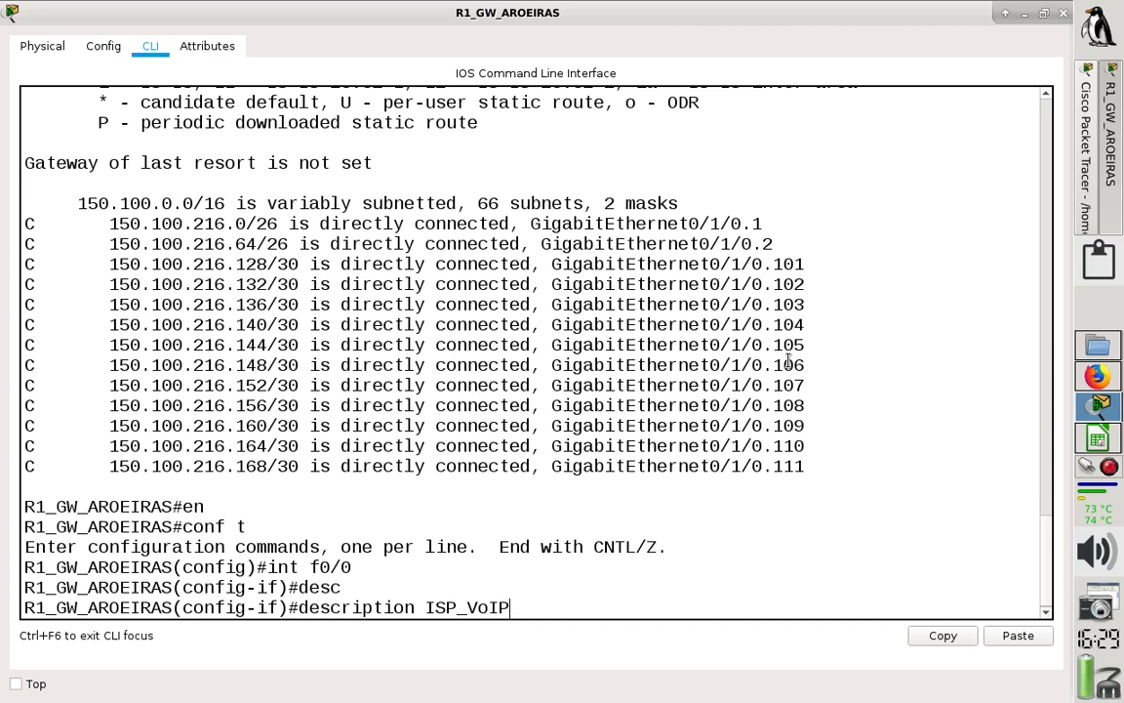
type("oIP")
key("Return")
- Assign address 150.100.223.129 with mask 255.255.255.240 to R1's f0/0, checking the /28 netmask in the spreadsheet's 02_ISP sheet
type("ip")
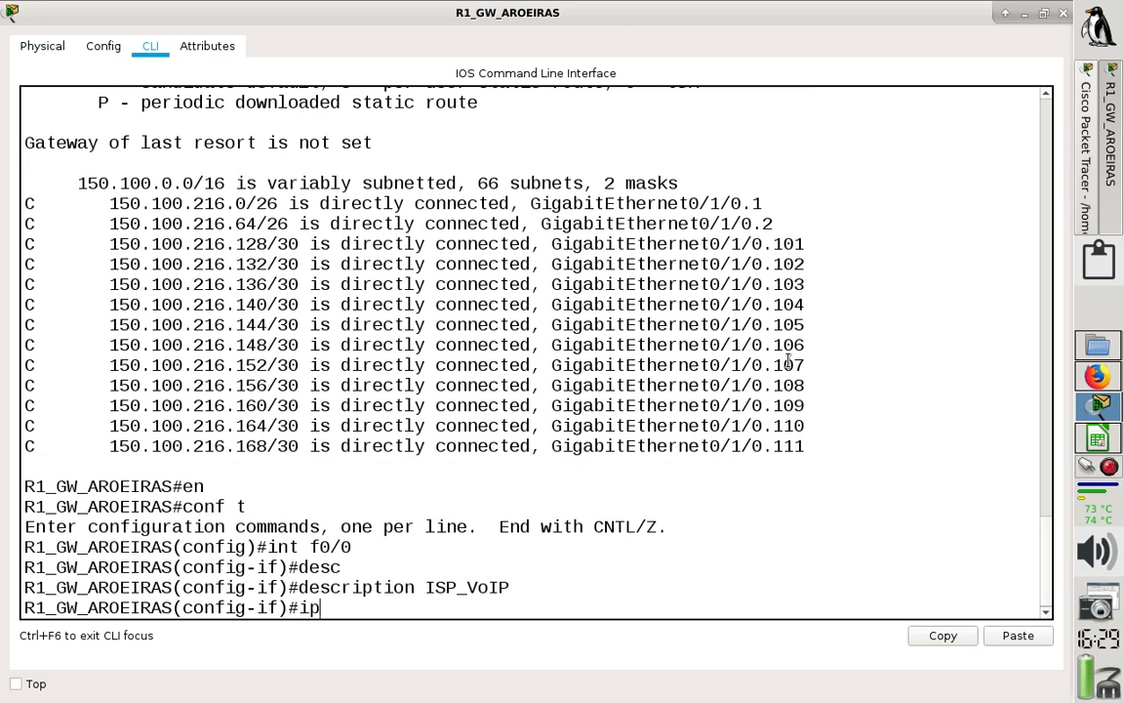
type(" add 150.")
type("100")
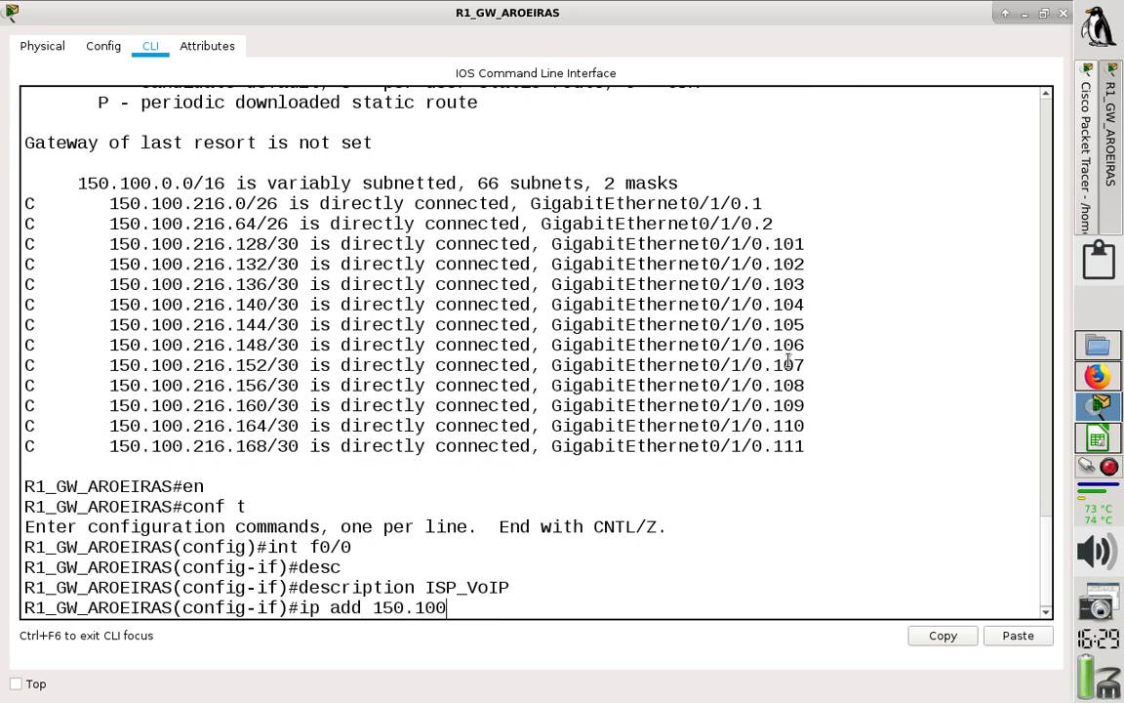
type(".223.129")
key("BackSpace")
type("29")
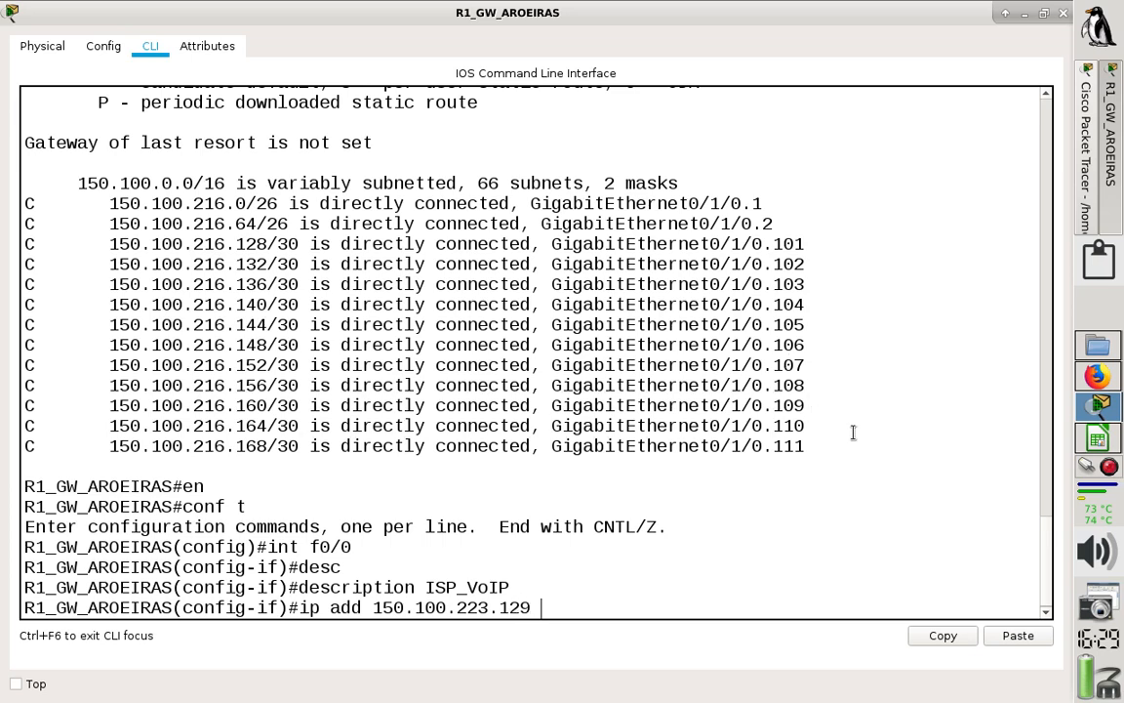
left_click(1094, 441)
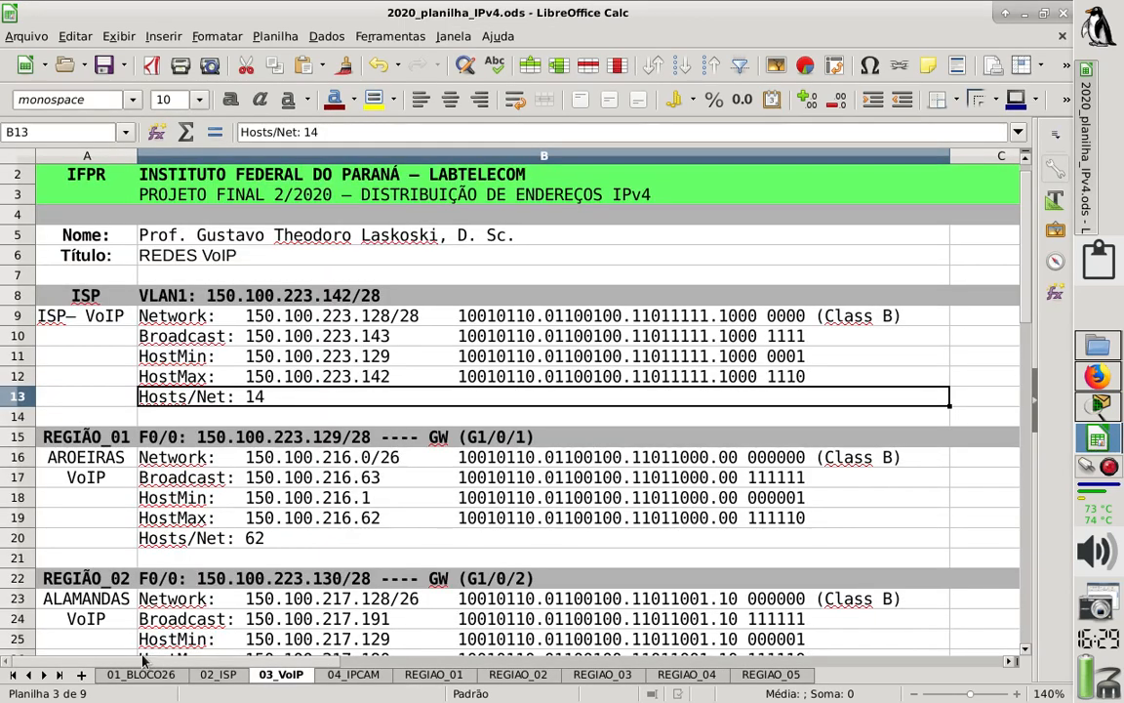
left_click(217, 674)
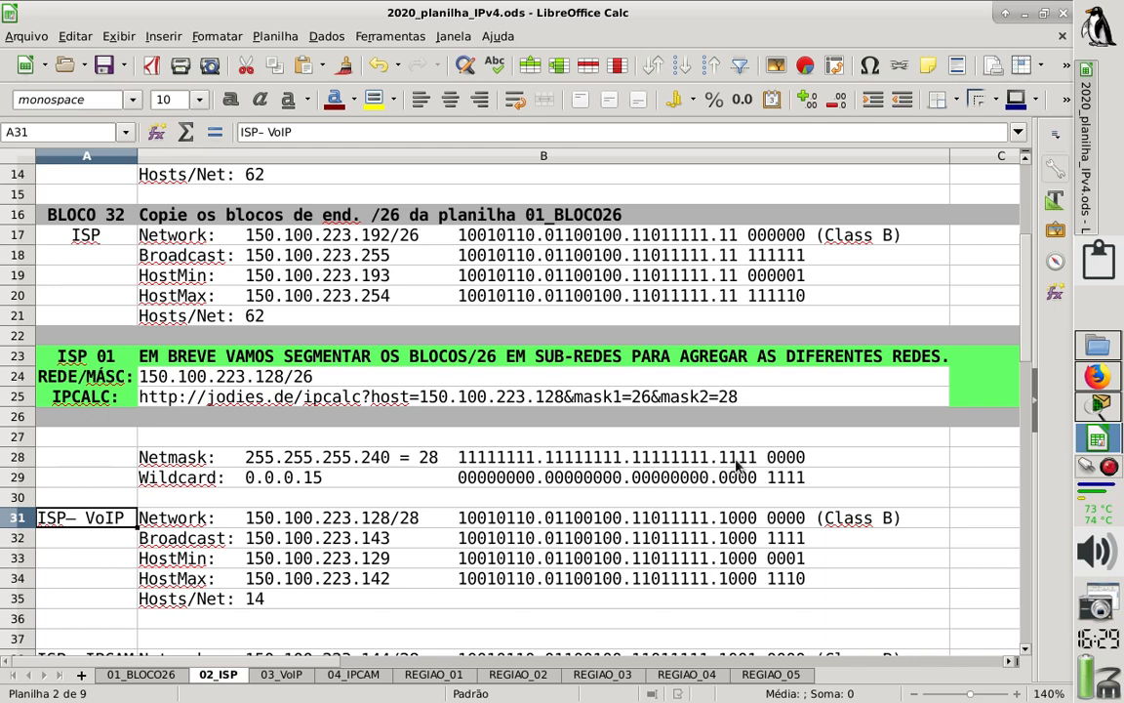
left_click(278, 675)
left_click(1101, 407)
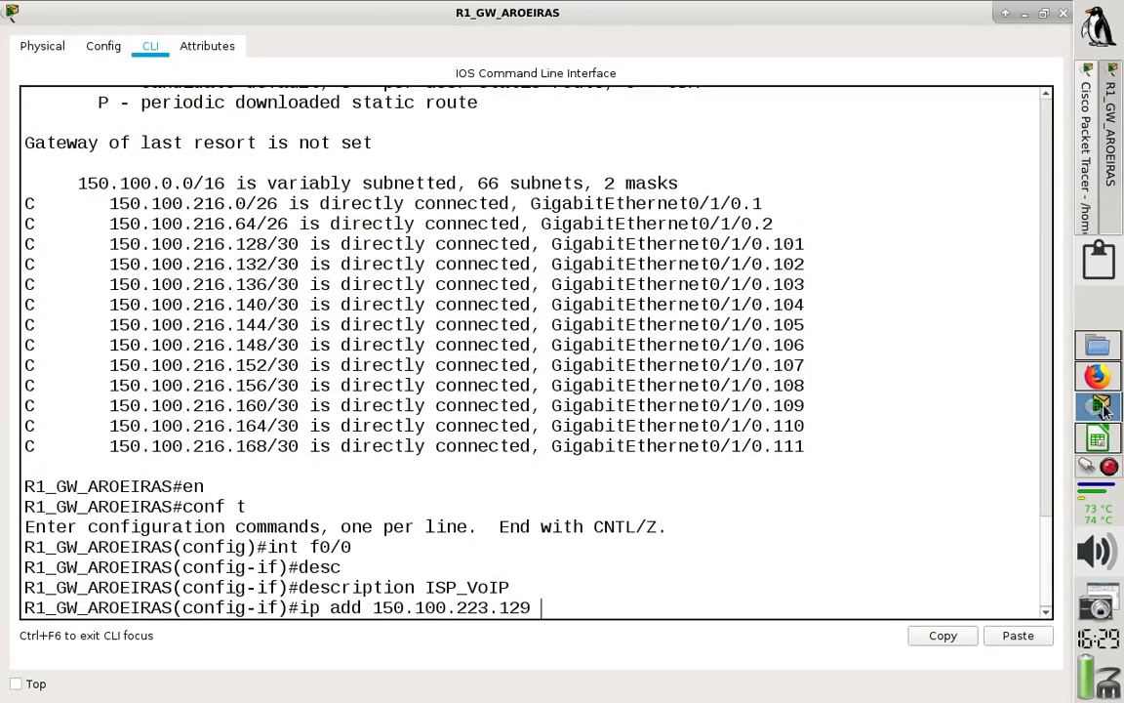
type("255.255.255.2")
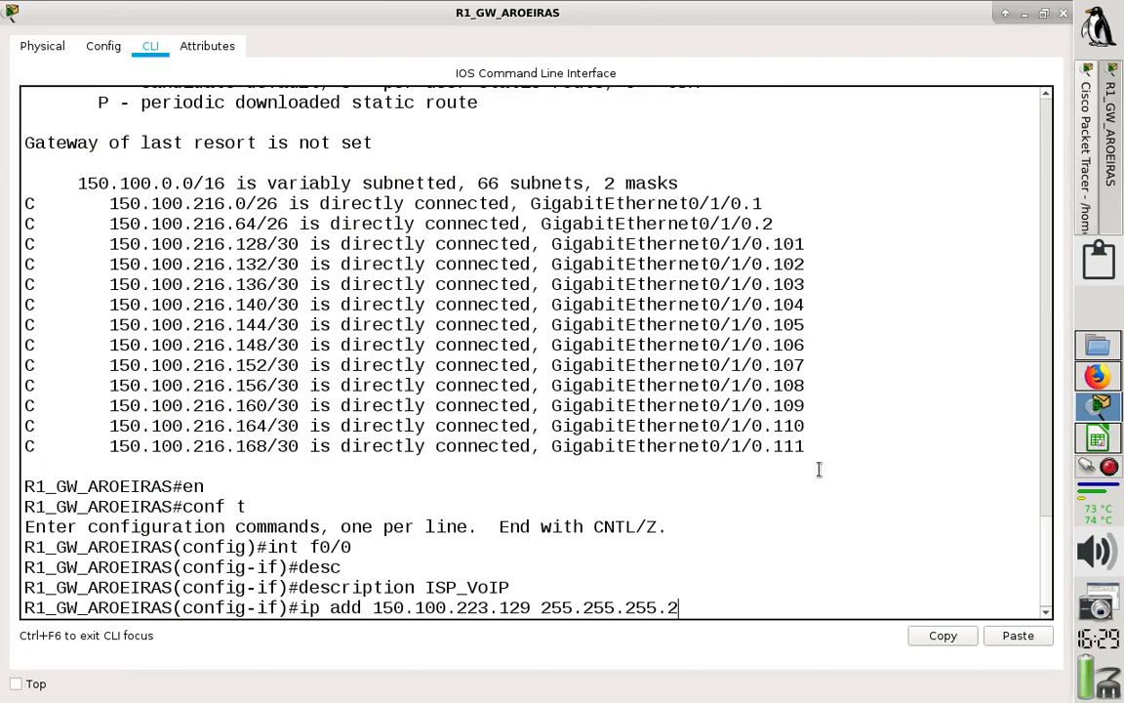
type("40")
key("Return")
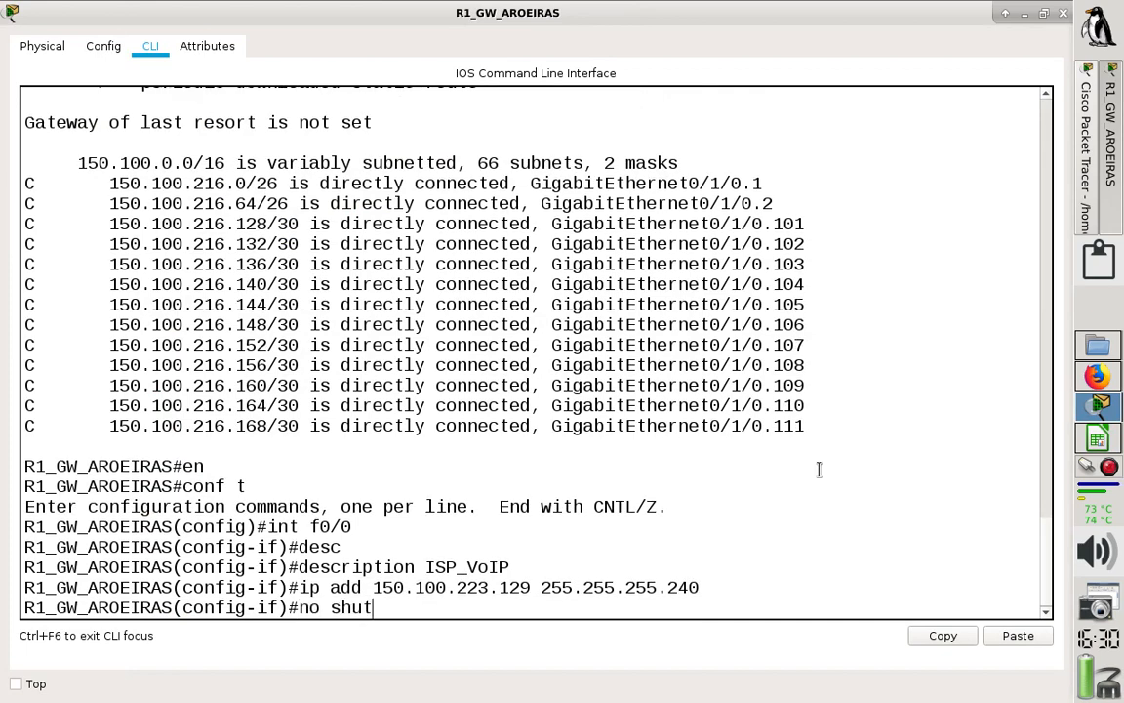
- Enable R1's f0/0 with "no shut", save the configuration with "do wr" and close the router window
key("Return")
key("Return")
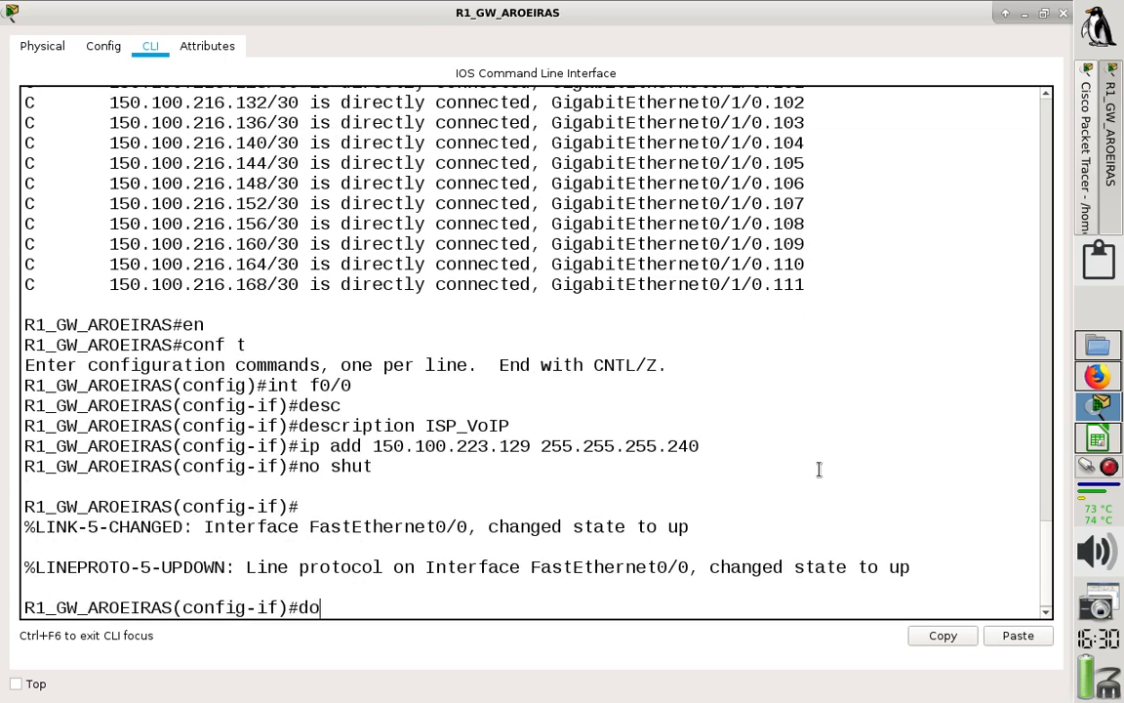
type("do wr")
key("Return")
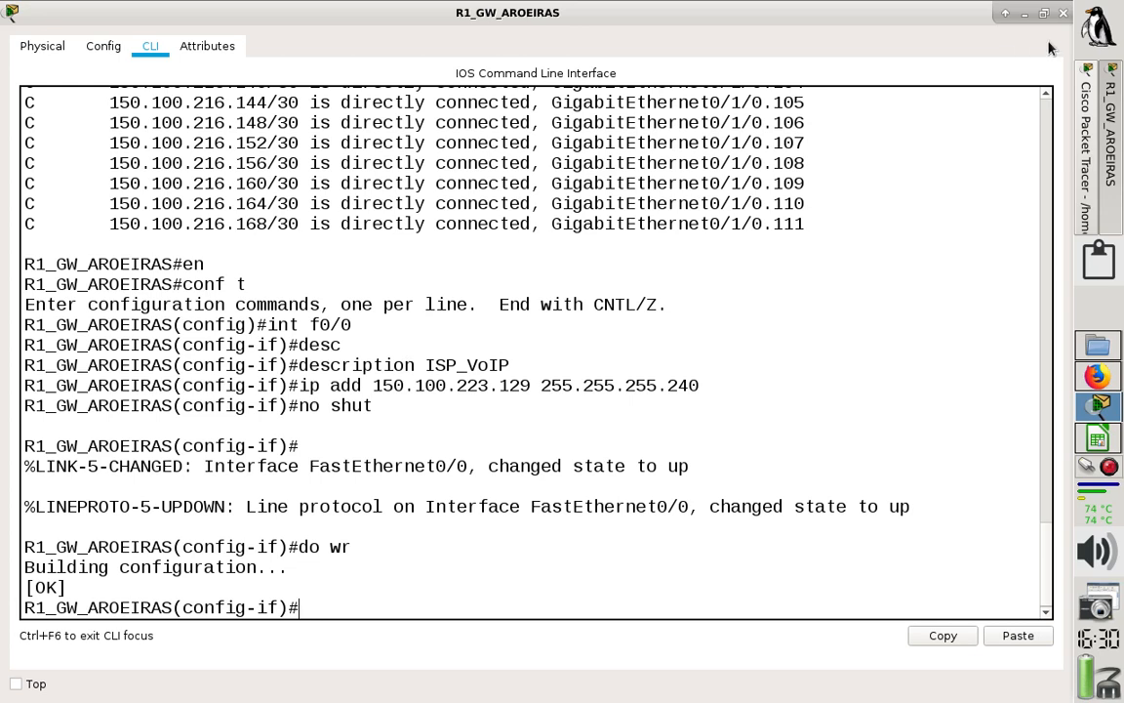
left_click(1064, 14)
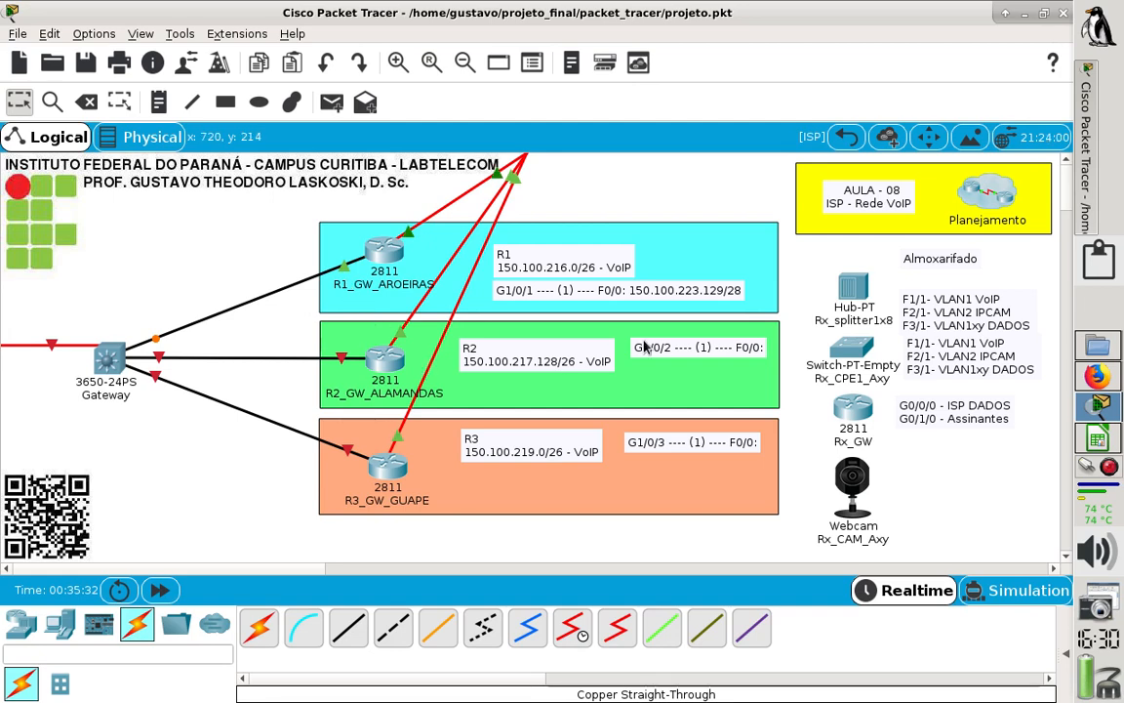
- Check R2's address in the spreadsheet, append "150.100.223/130/28" to the G1/0/2 note and place the note under the R2 network label
key("alt+Tab")
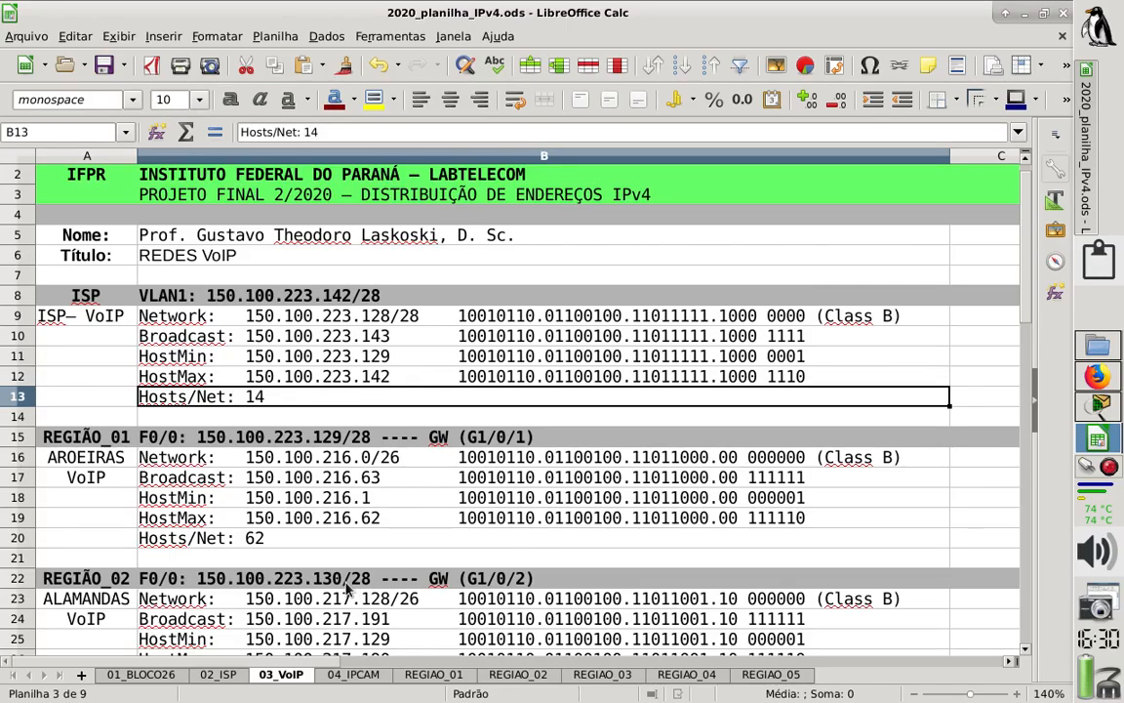
left_click(1109, 419)
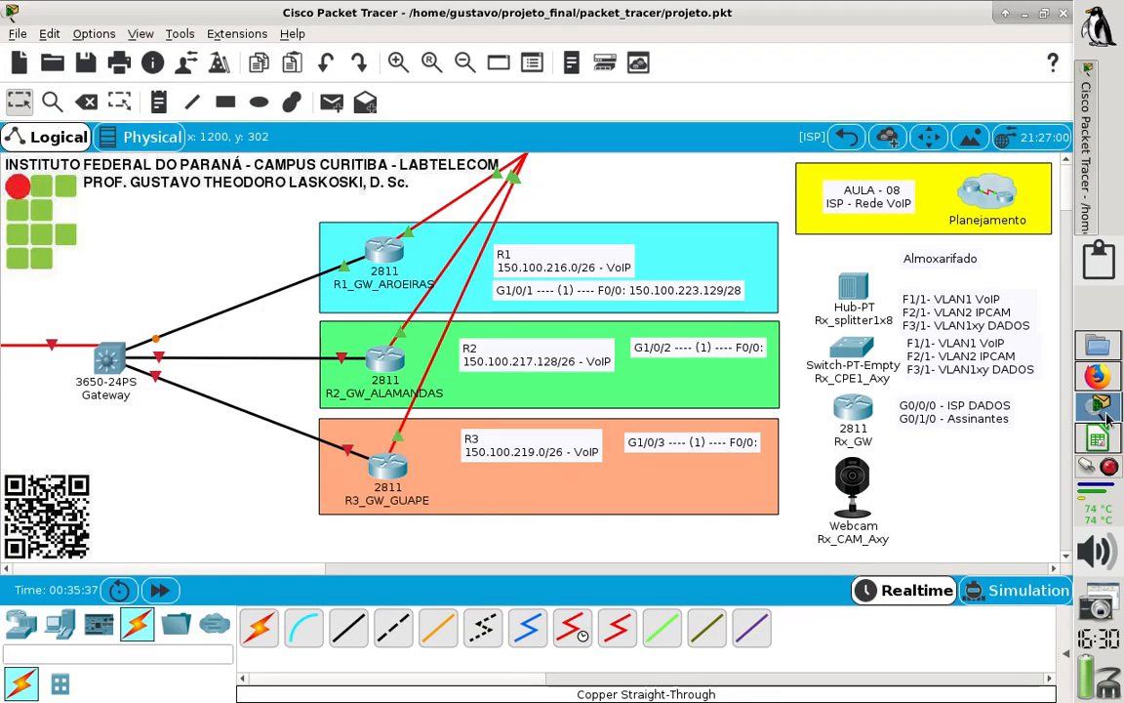
left_click(672, 354)
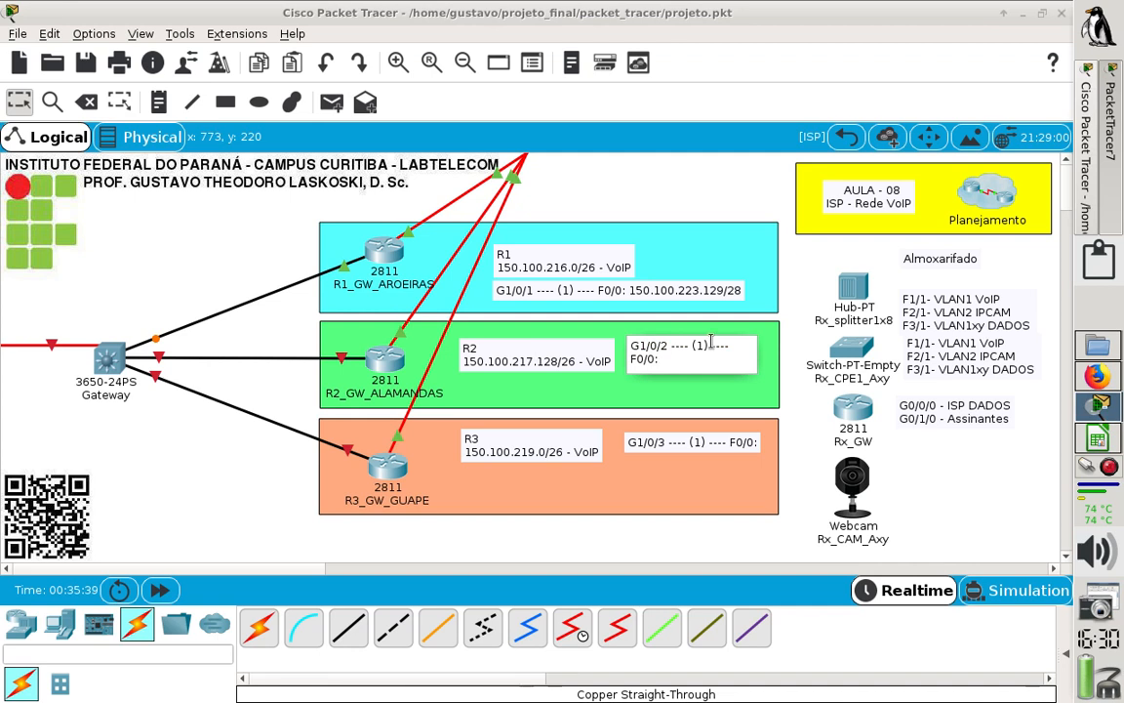
type("150.100.223/130")
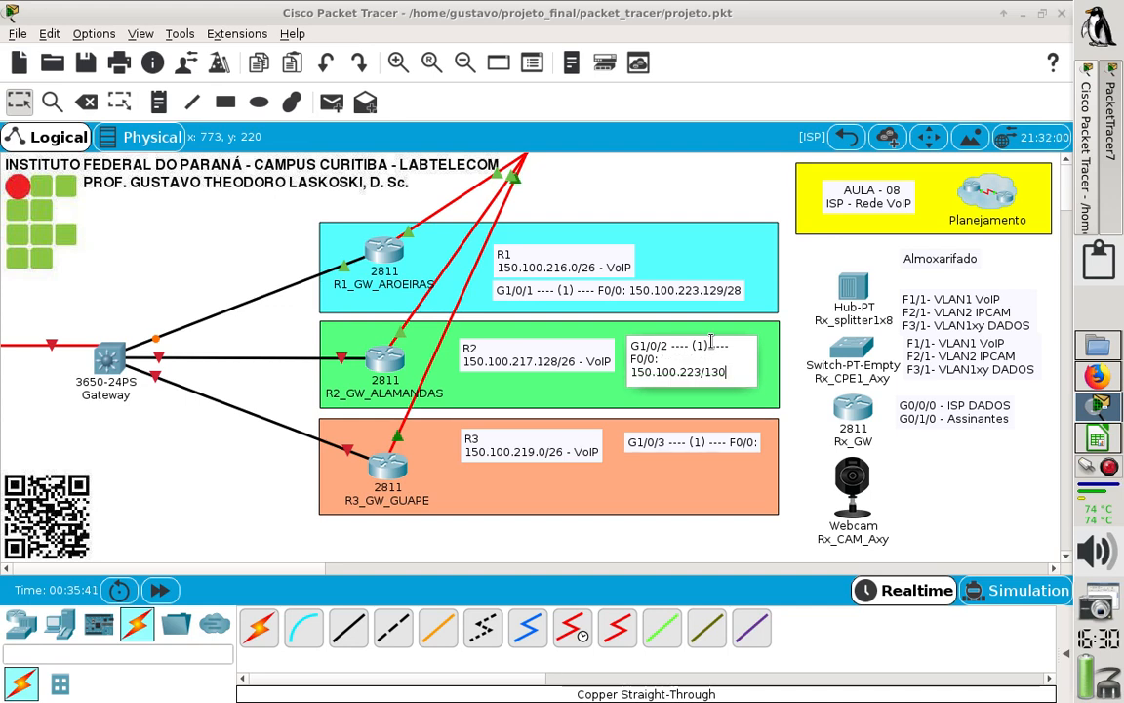
type("/28")
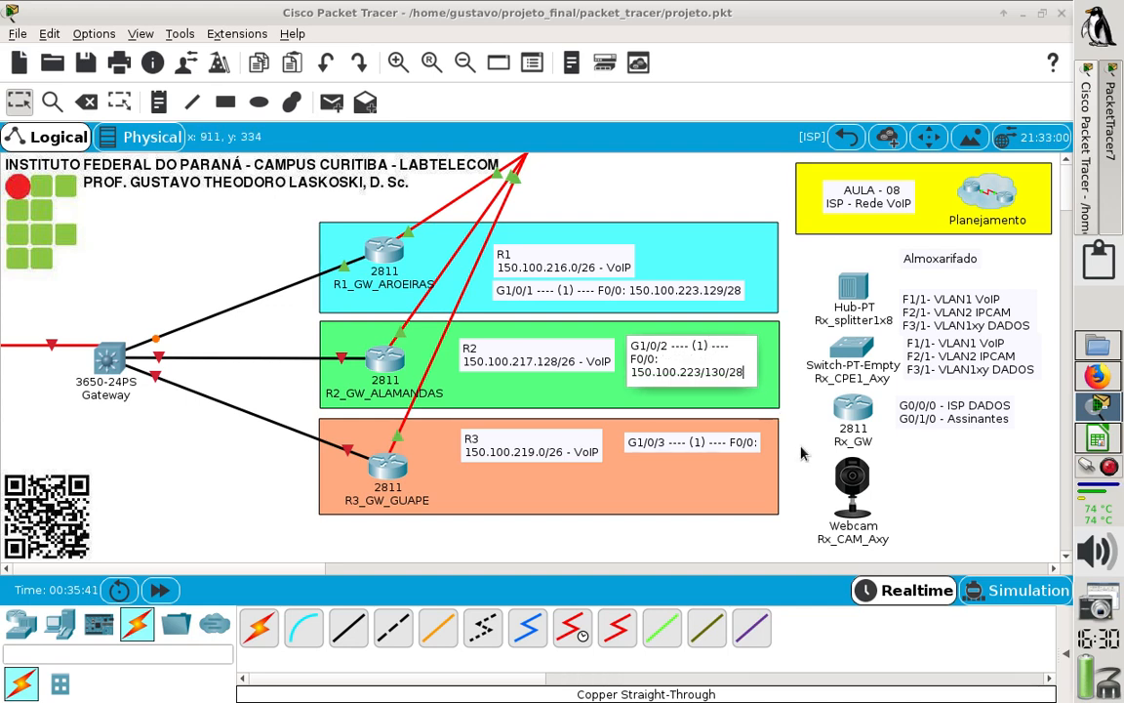
left_click(449, 268)
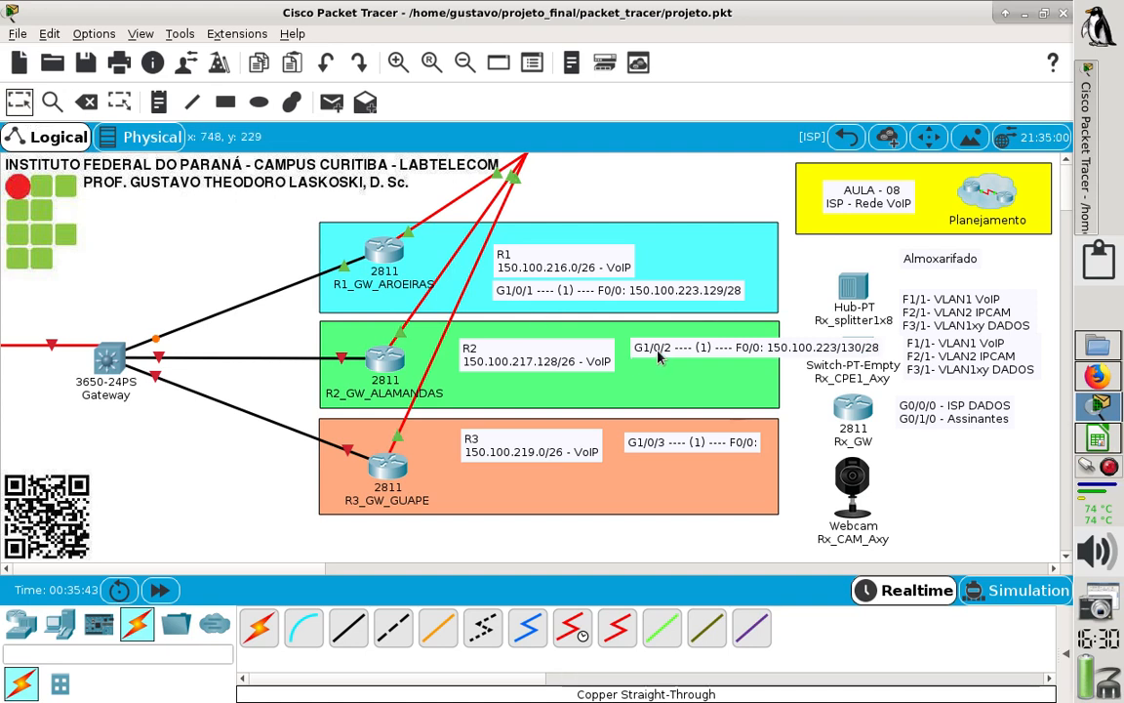
left_click_drag(641, 350, 491, 399)
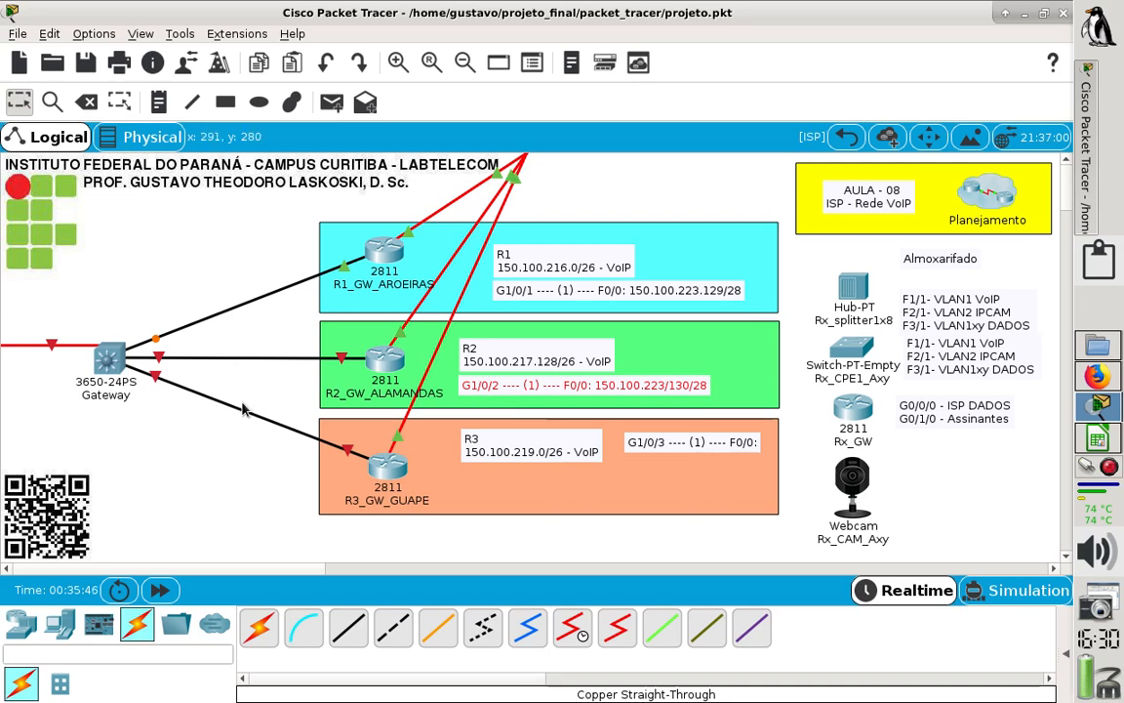
- Open the command line of R2_GW_ALAMANDAS maximized, get past the pending route listing and enter global configuration mode with "conf t"
left_click(273, 392)
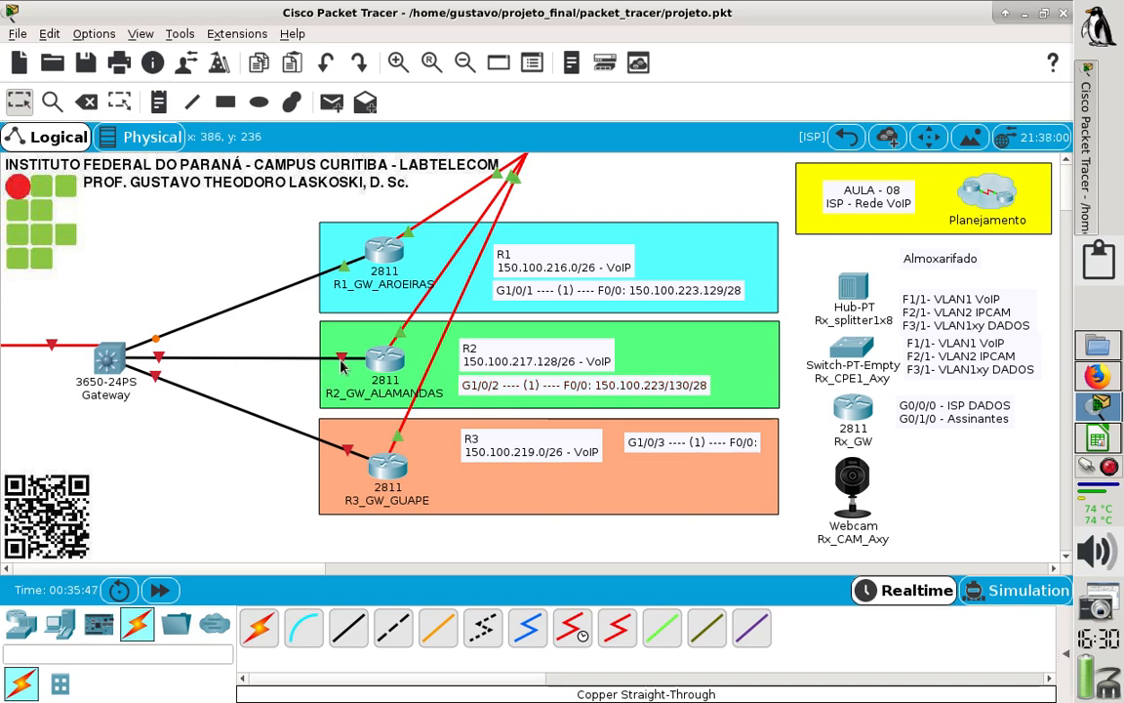
left_click(388, 363)
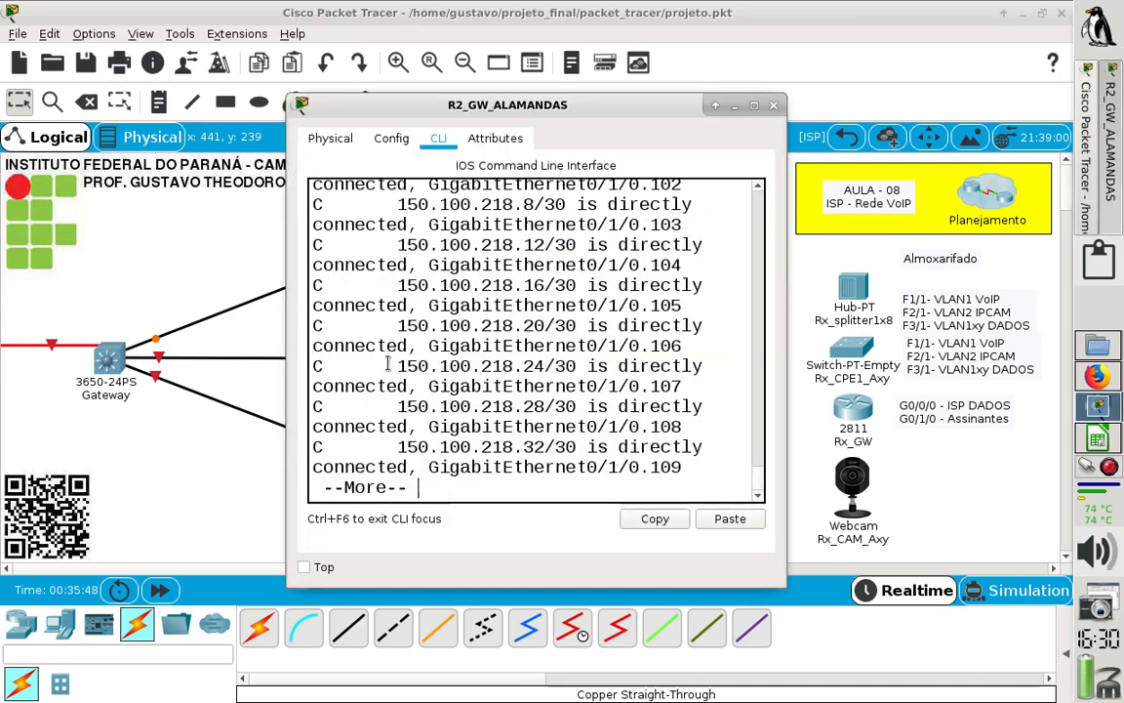
double_click(686, 105)
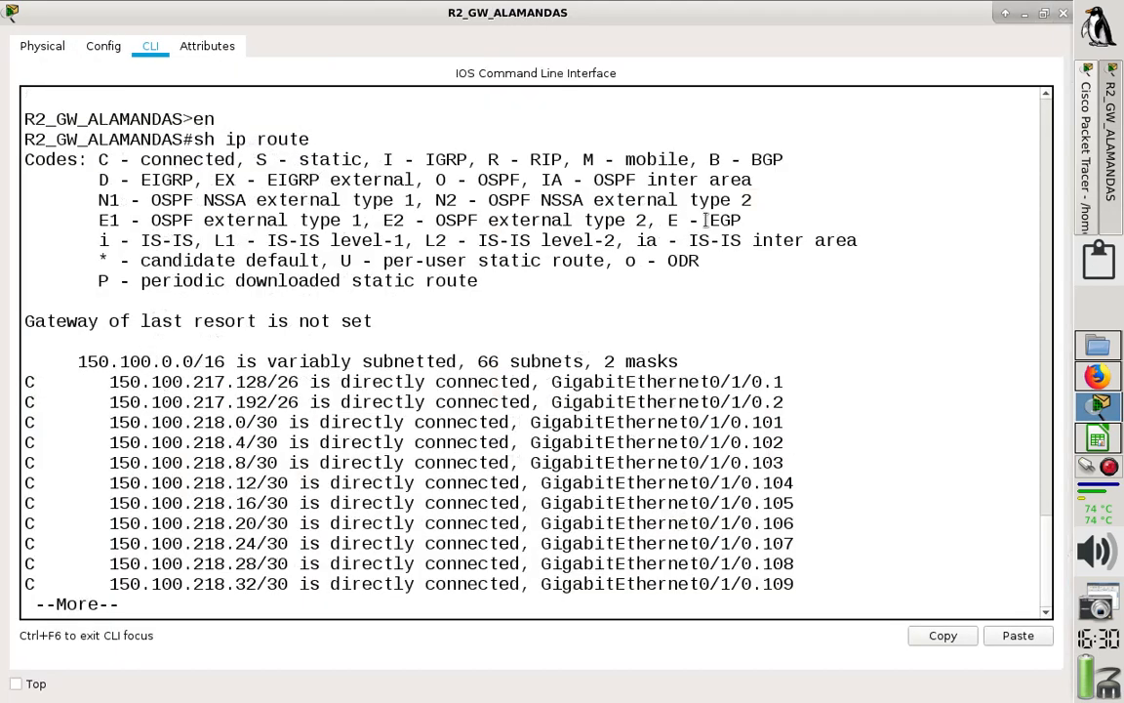
key("Return")
key("q")
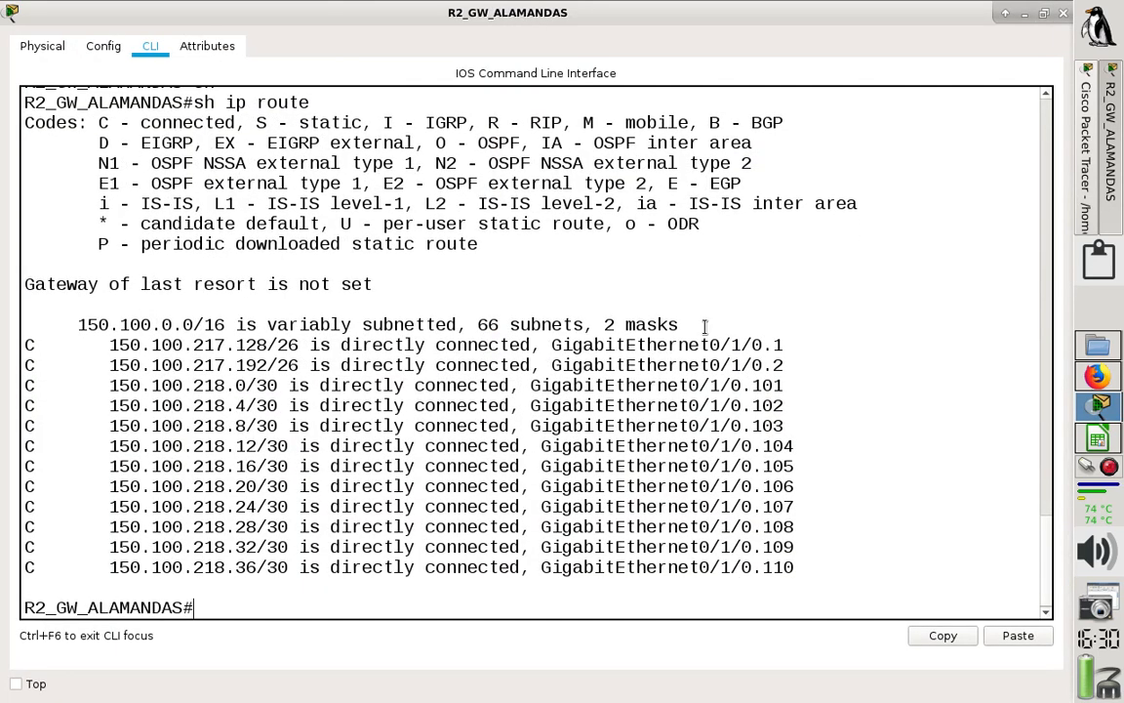
type("conf t")
key("Return")
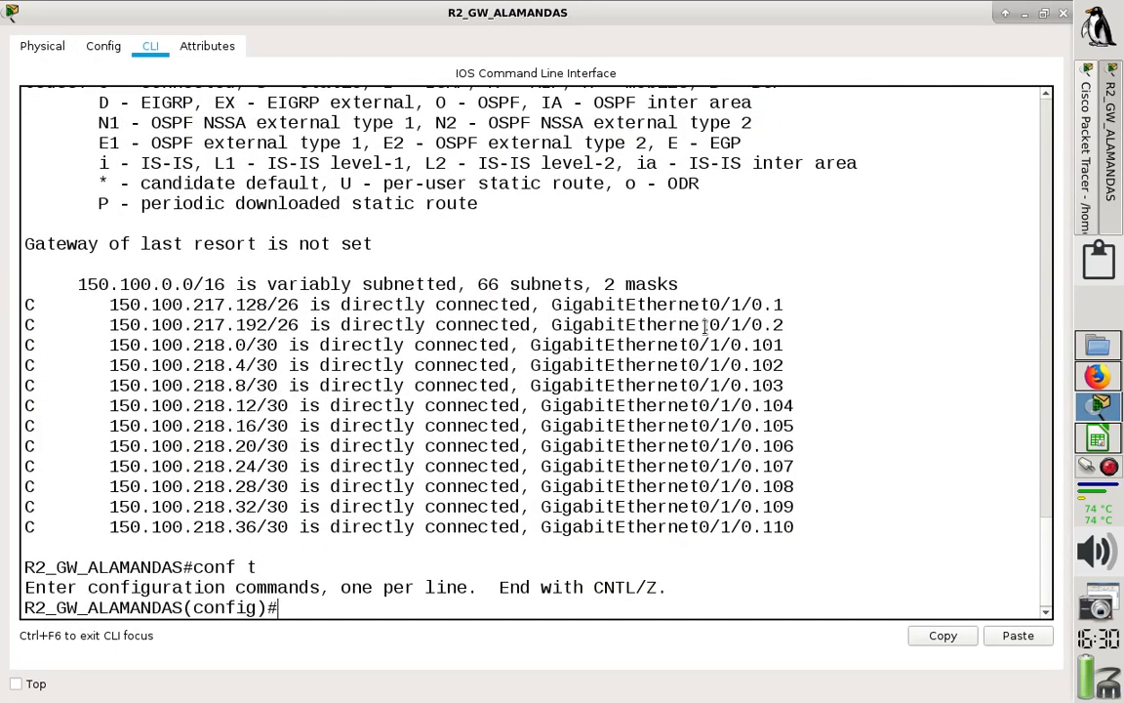
- Enter the configuration of interface f0/0 on R2 and set its description to ISP_VoIP
type("int f0/0")
key("Return")
type("ip")
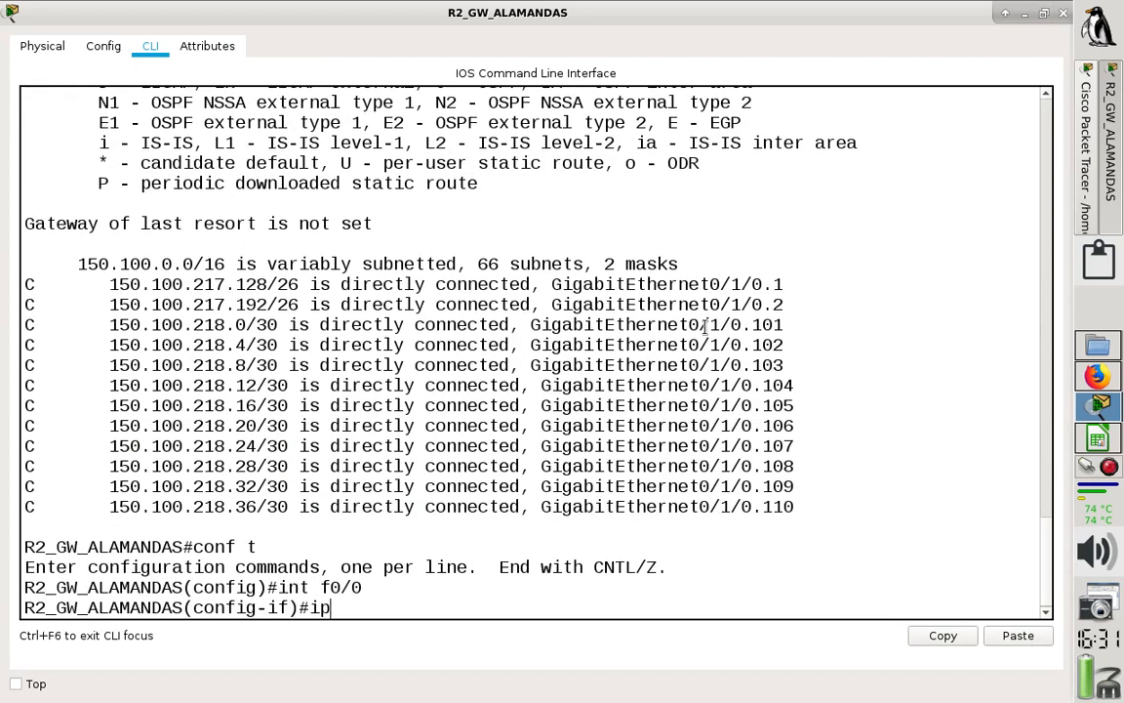
key("BackSpace")
key("BackSpace")
type("des")
key("Tab")
type("IS")
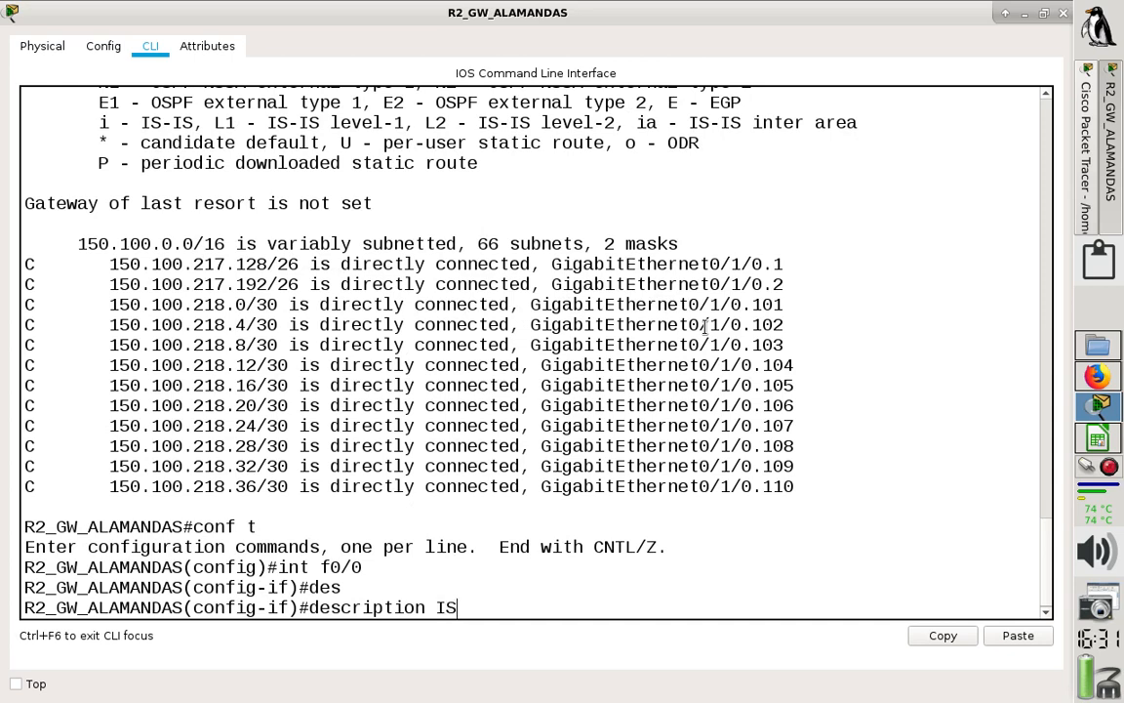
type("P_VoIP")
key("Return")
- Assign address 150.100.223.130 with mask 255.255.255.240 to R2's f0/0
type("ip add")
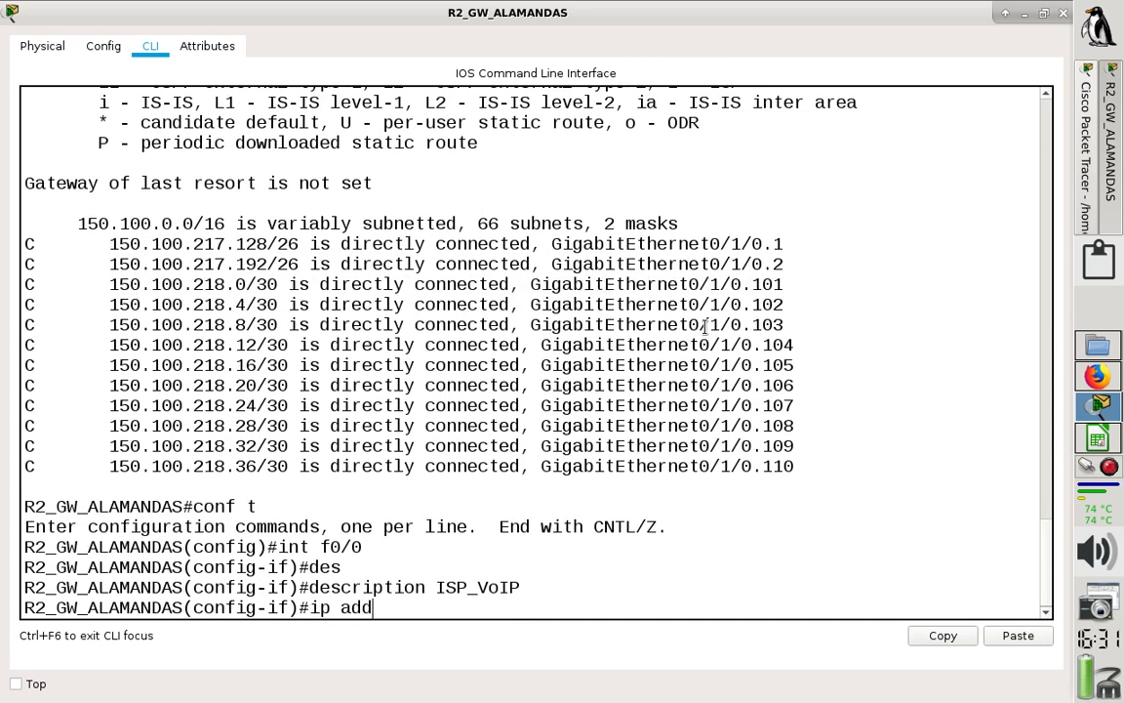
type(" 150.100.223")
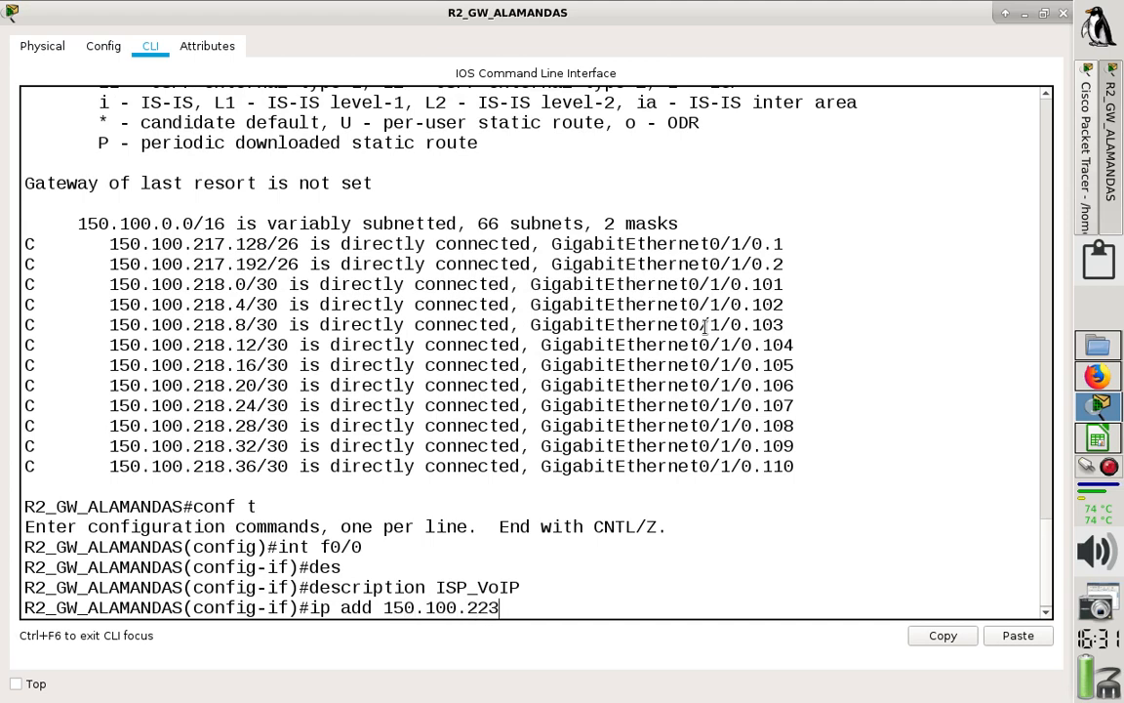
type(".130 255.255.")
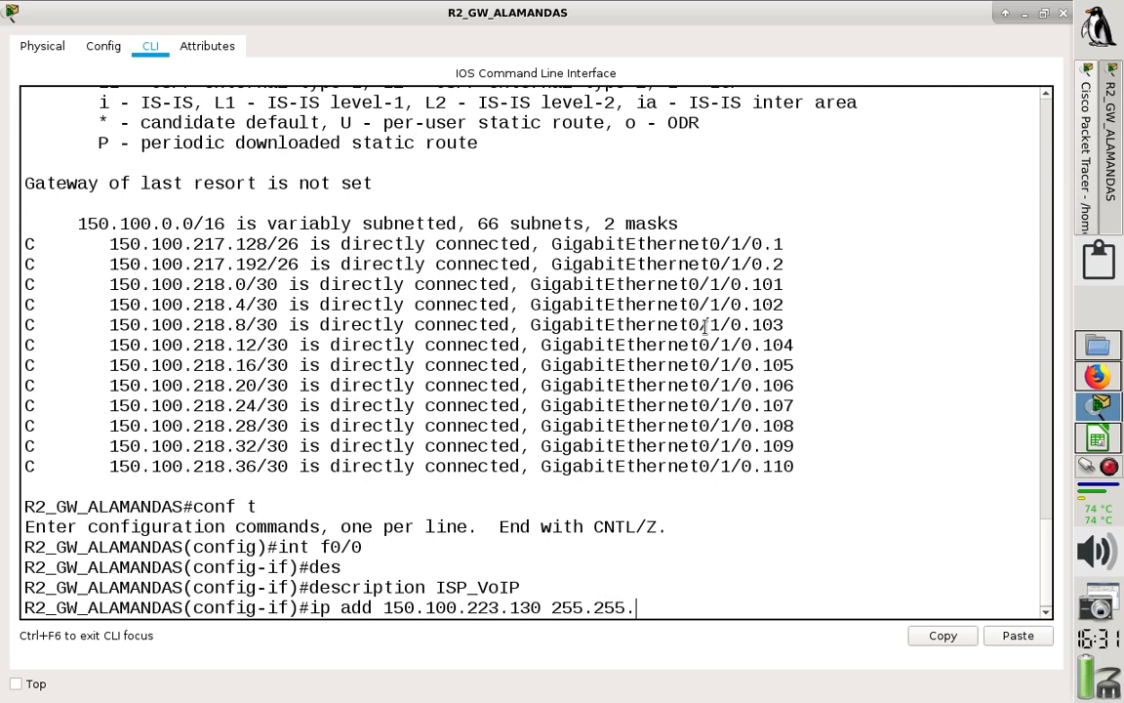
type("255.250")
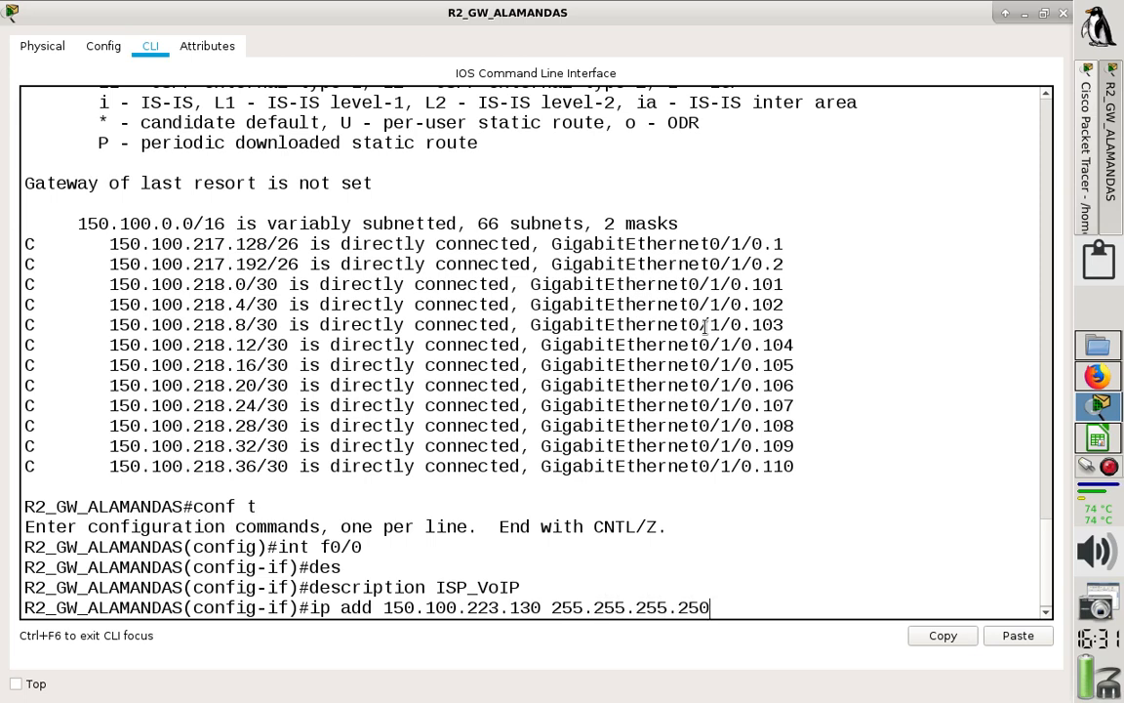
key("BackSpace")
key("BackSpace")
type("40")
key("Return")
- Enable R2's f0/0 with "no shut", save the configuration with "do wr" and close the router window
type("nfig-if)#n")
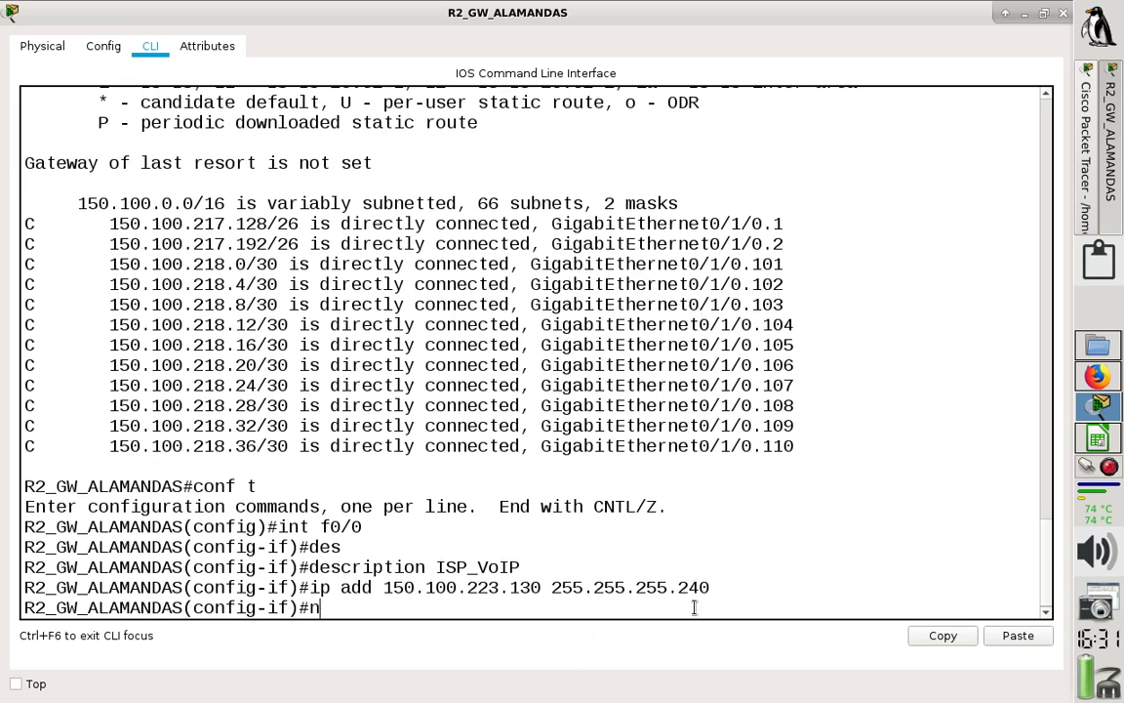
type("o shut")
key("Return")
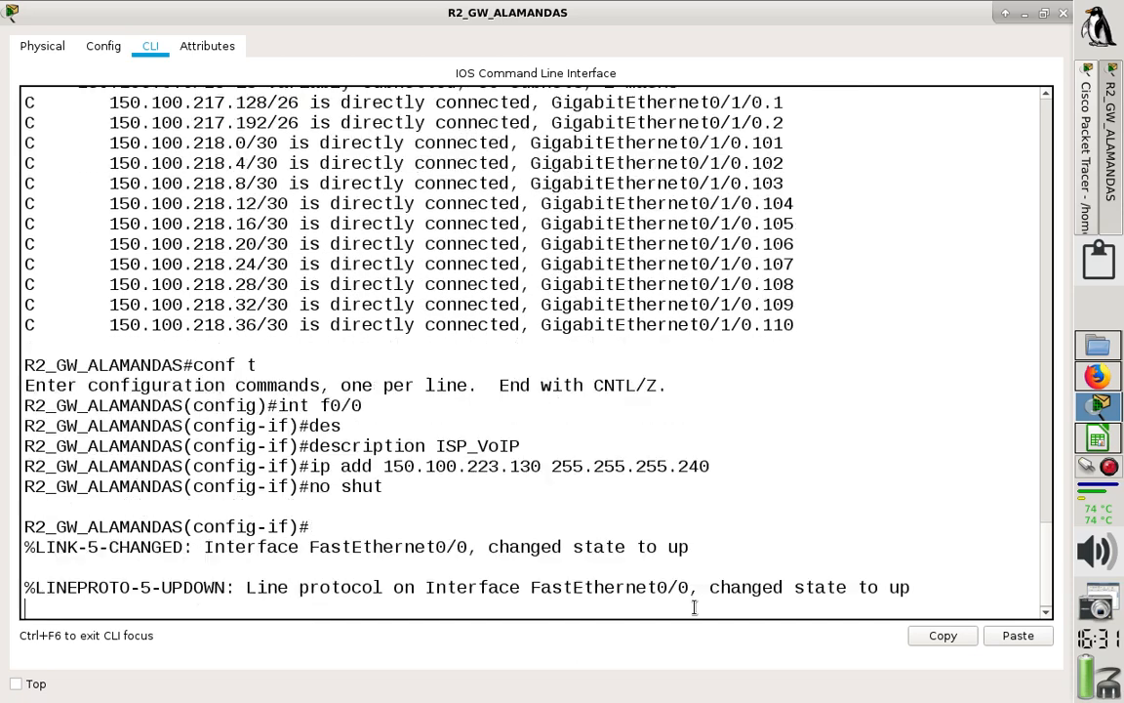
key("Return")
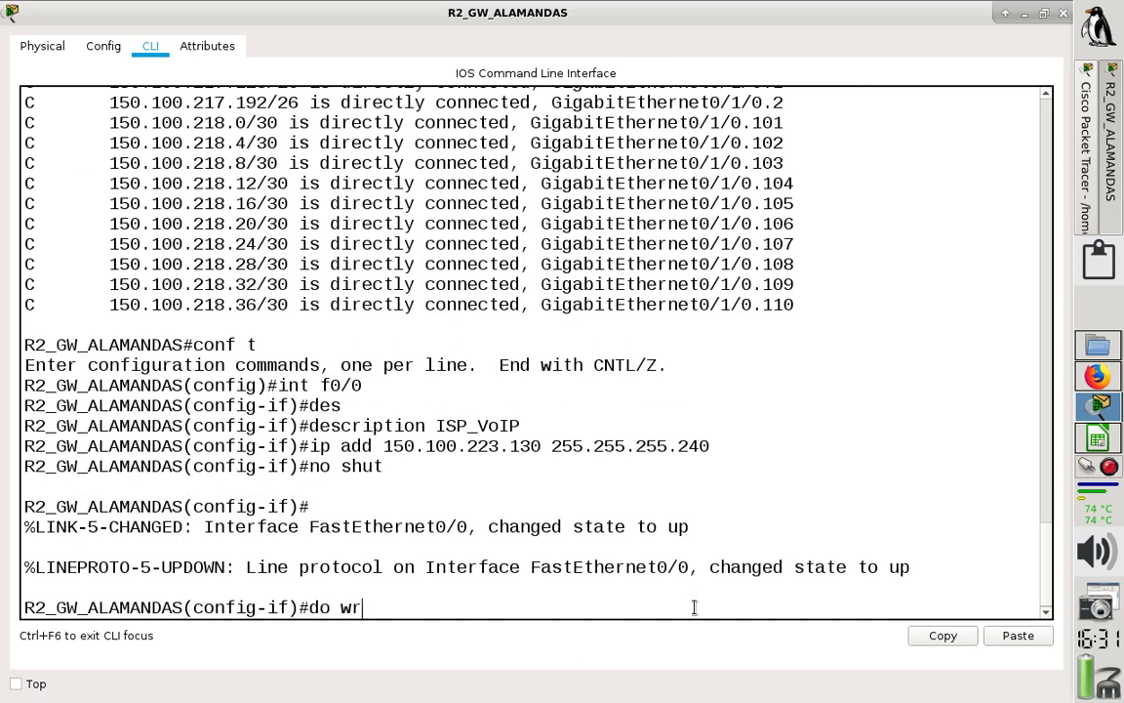
key("Return")
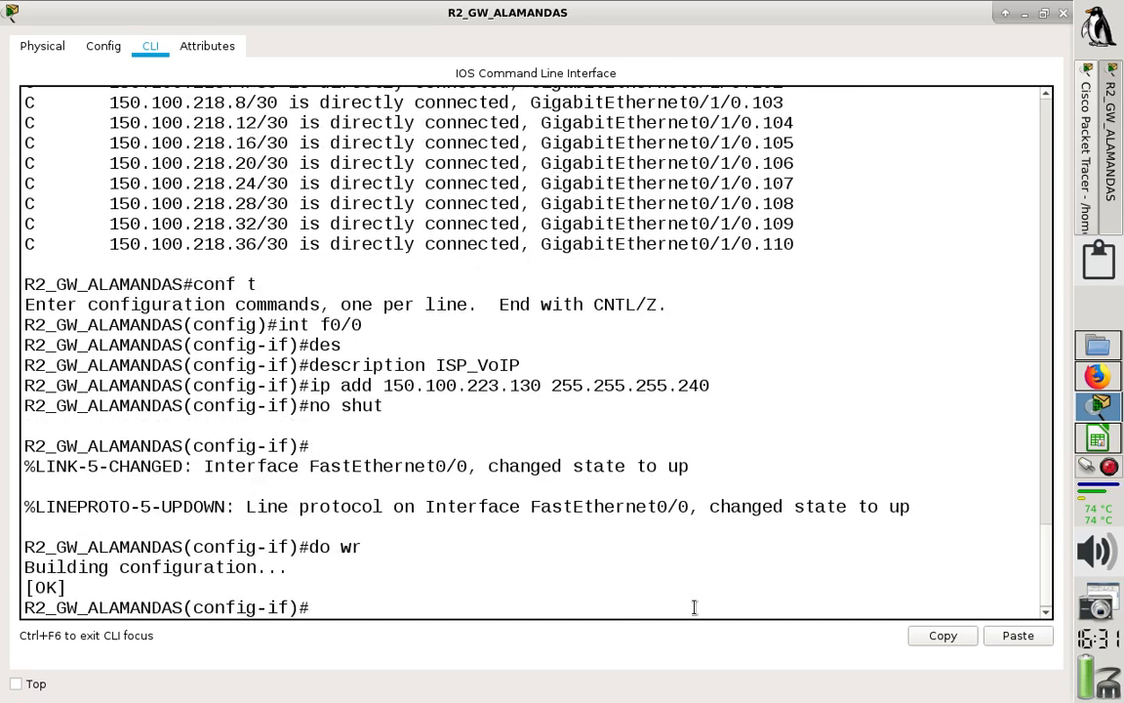
left_click(1063, 12)
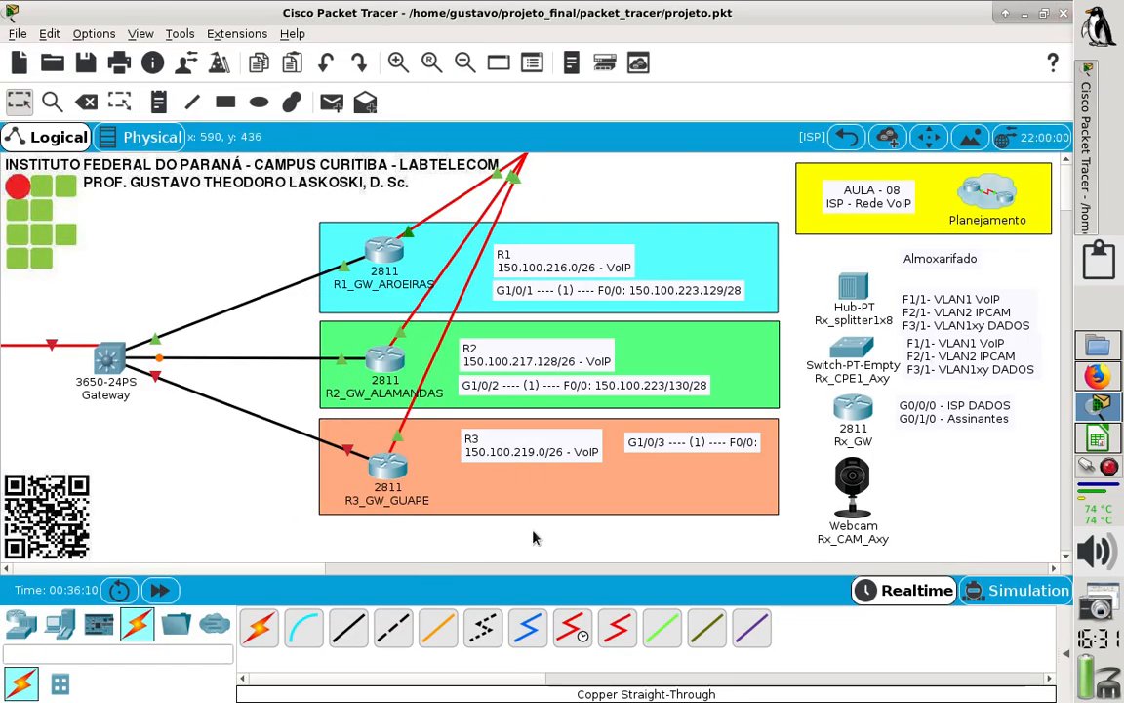
- Correct the address in R2's G1/0/2 note to 150.100.223.130/28
double_click(668, 390)
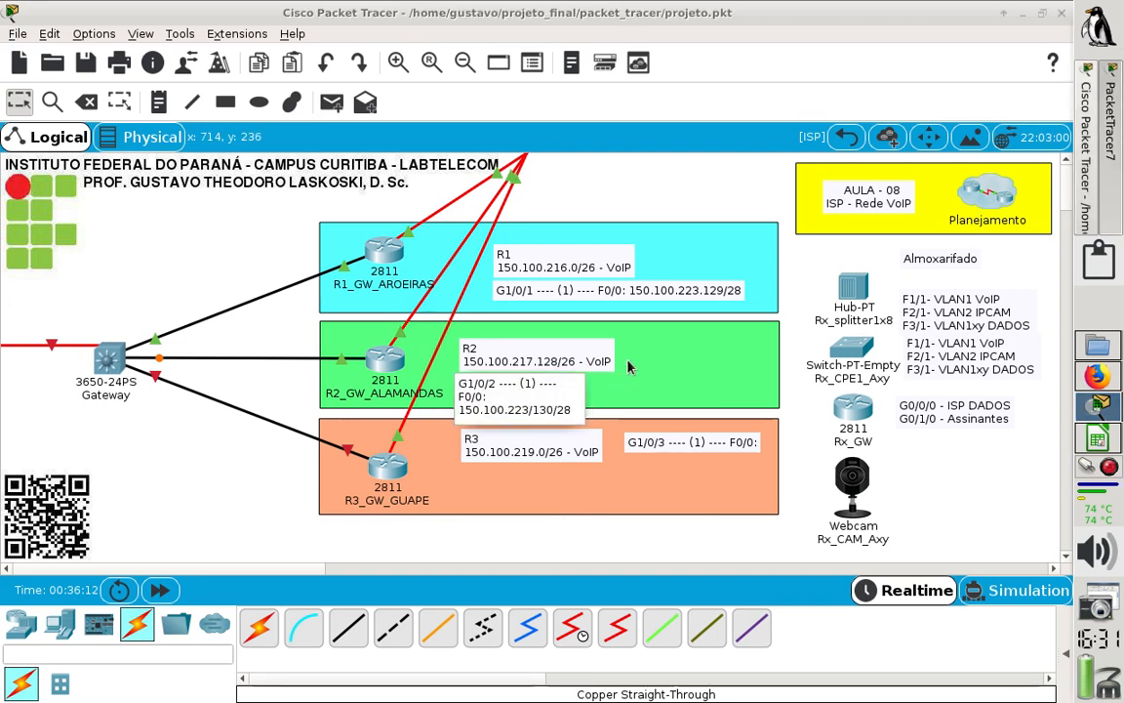
key("BackSpace")
type(".")
left_click(359, 479)
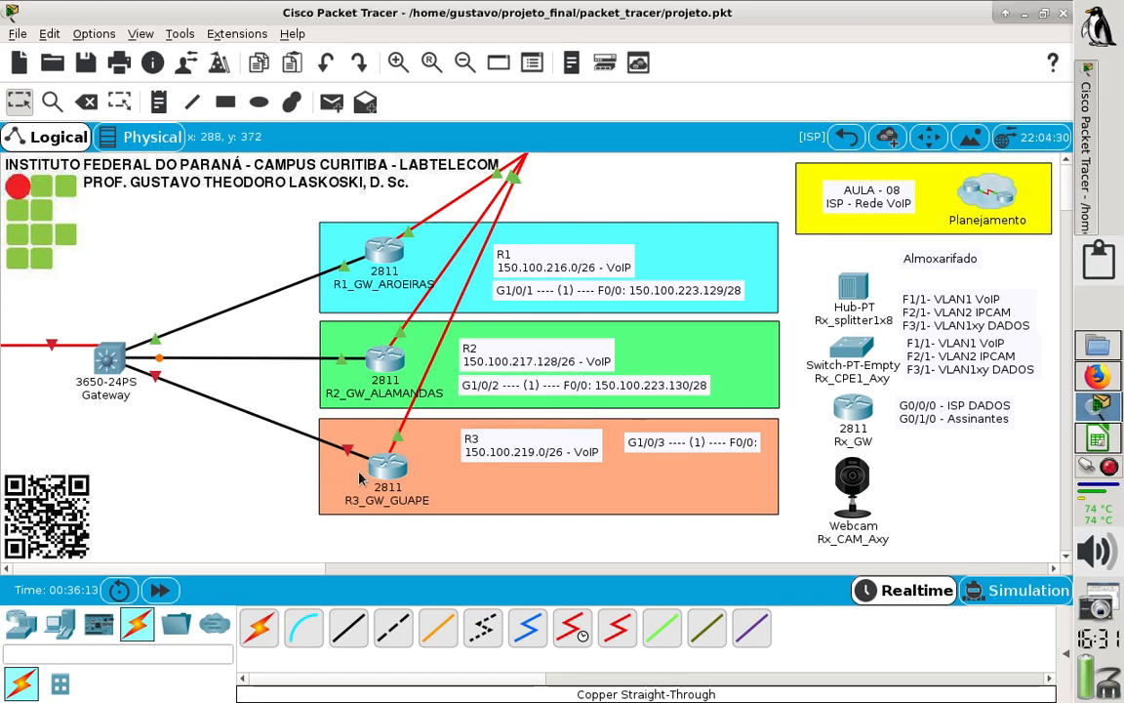
- Append 150.100.223.131/28 to the G1/0/3 note and place the note under the R3 network label
double_click(674, 447)
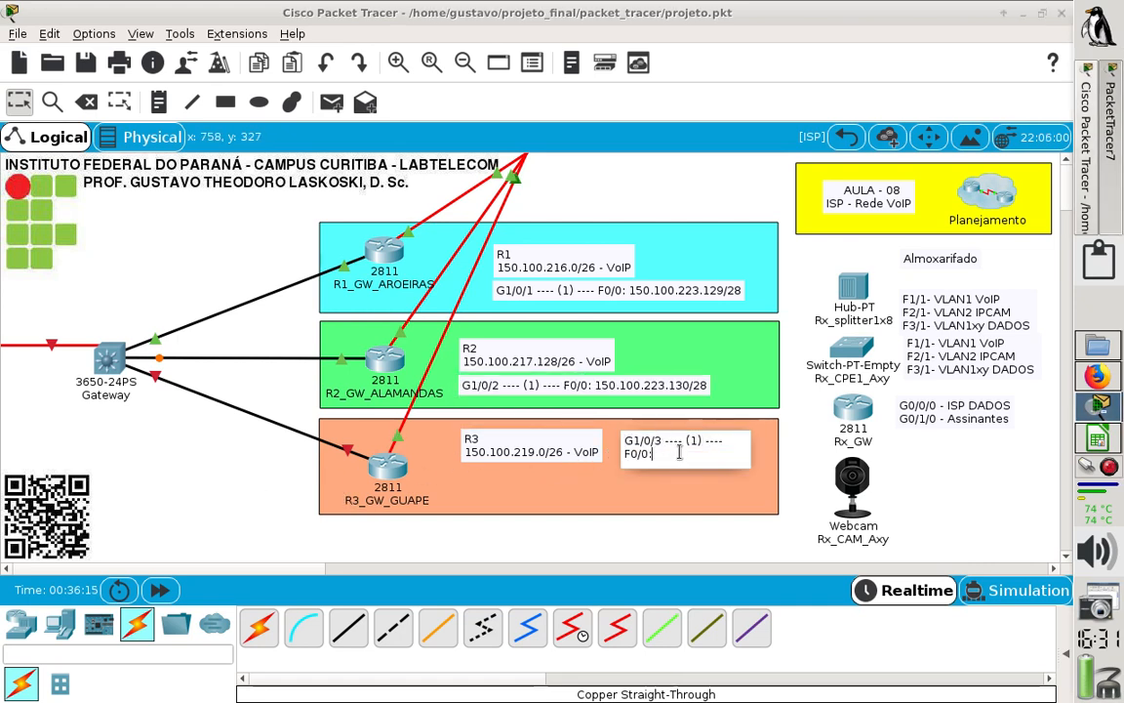
type("150")
key("BackSpace")
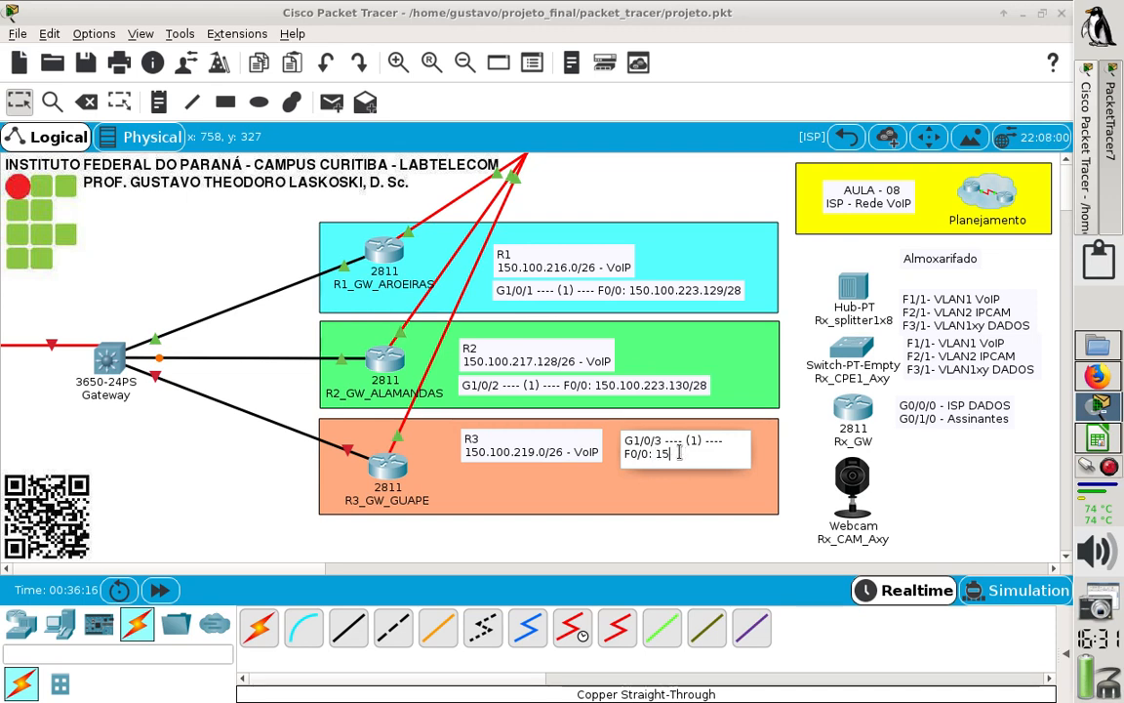
type("0.100.223.131/28")
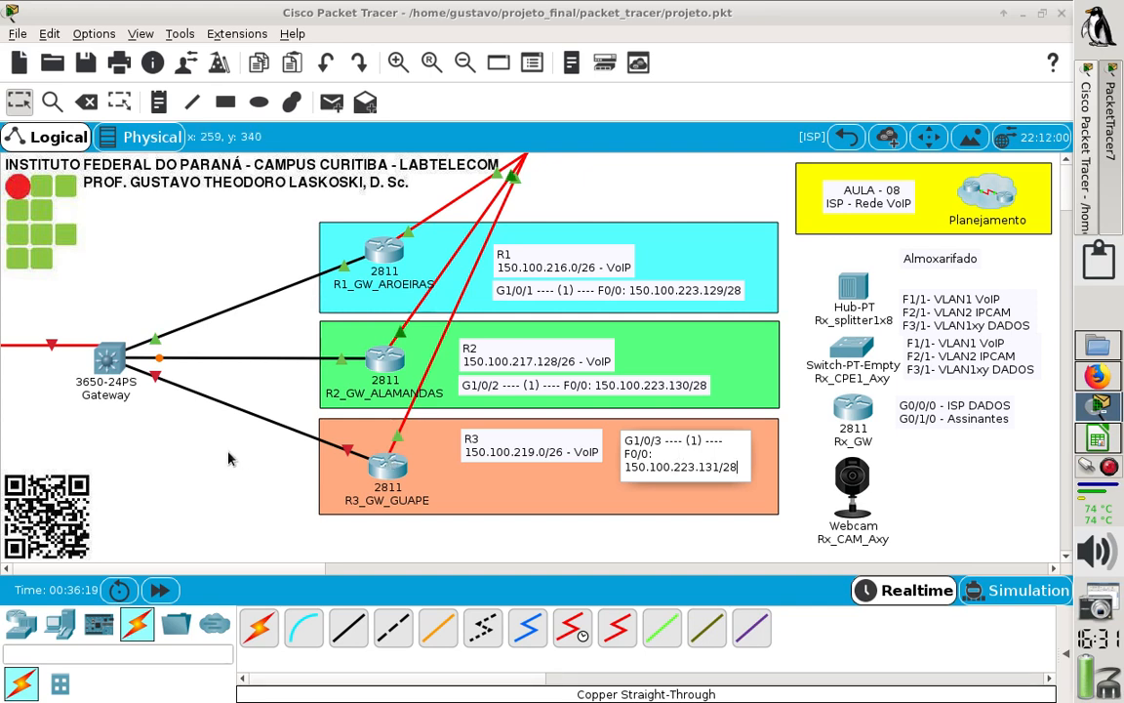
left_click(207, 408)
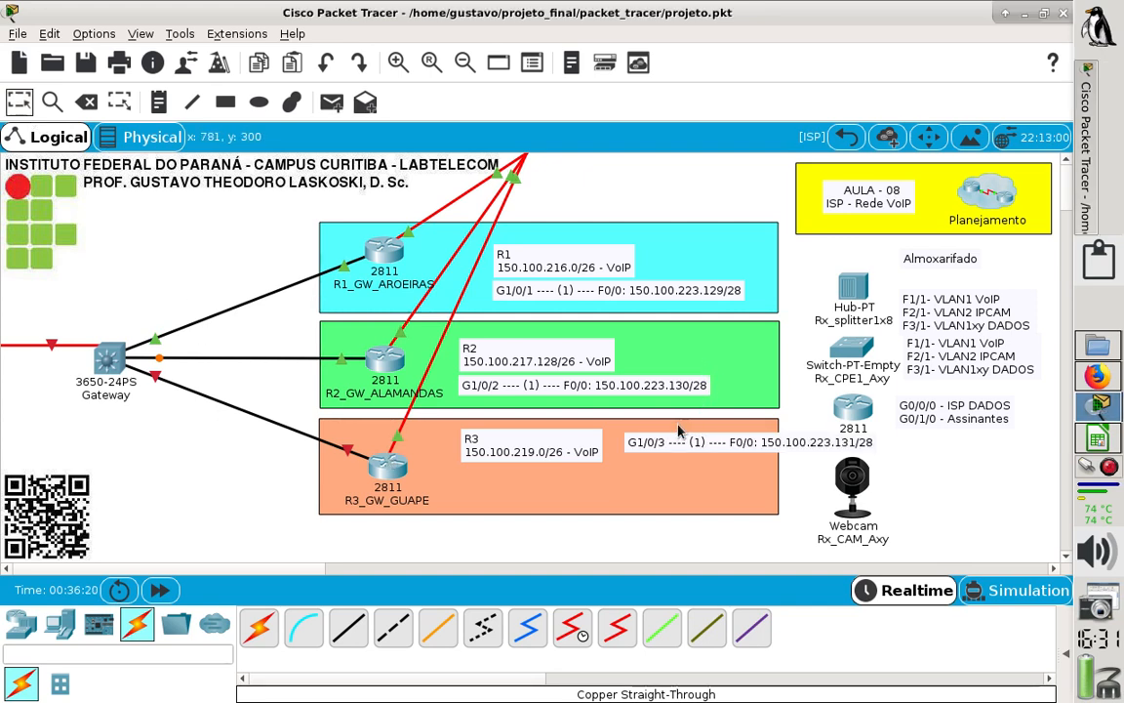
left_click_drag(672, 442, 505, 481)
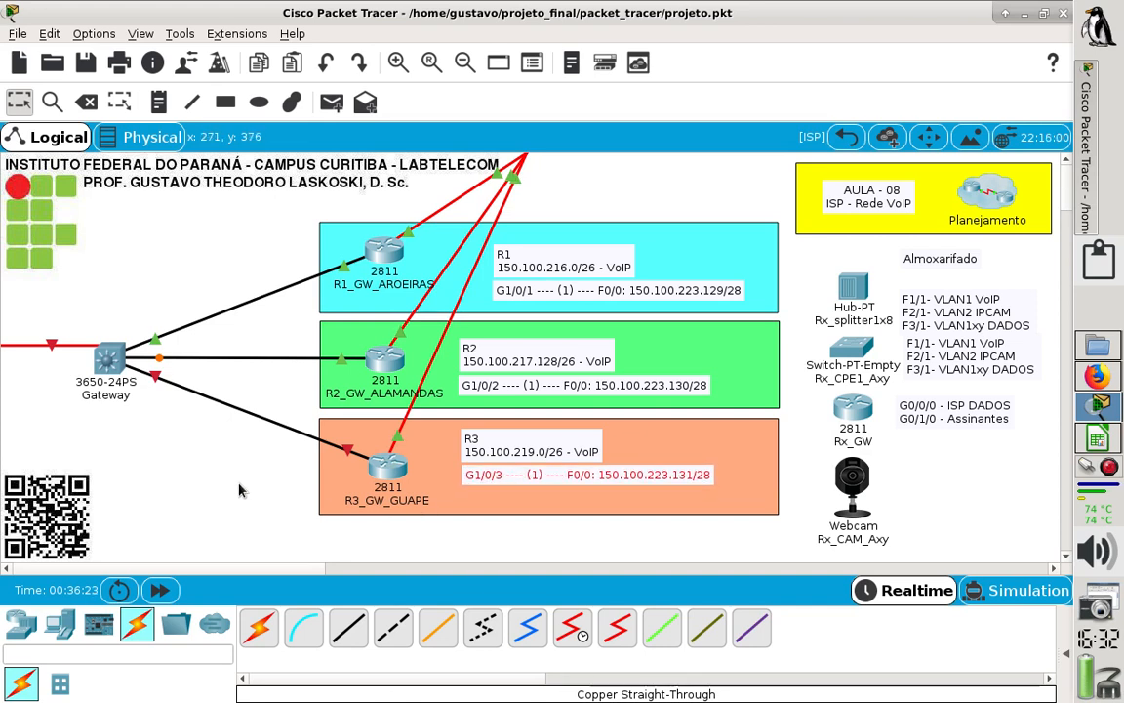
- Open the command line of R3_GW_GUAPE maximized, get past the pending route listing and enter global configuration mode with "conf t"
left_click(396, 476)
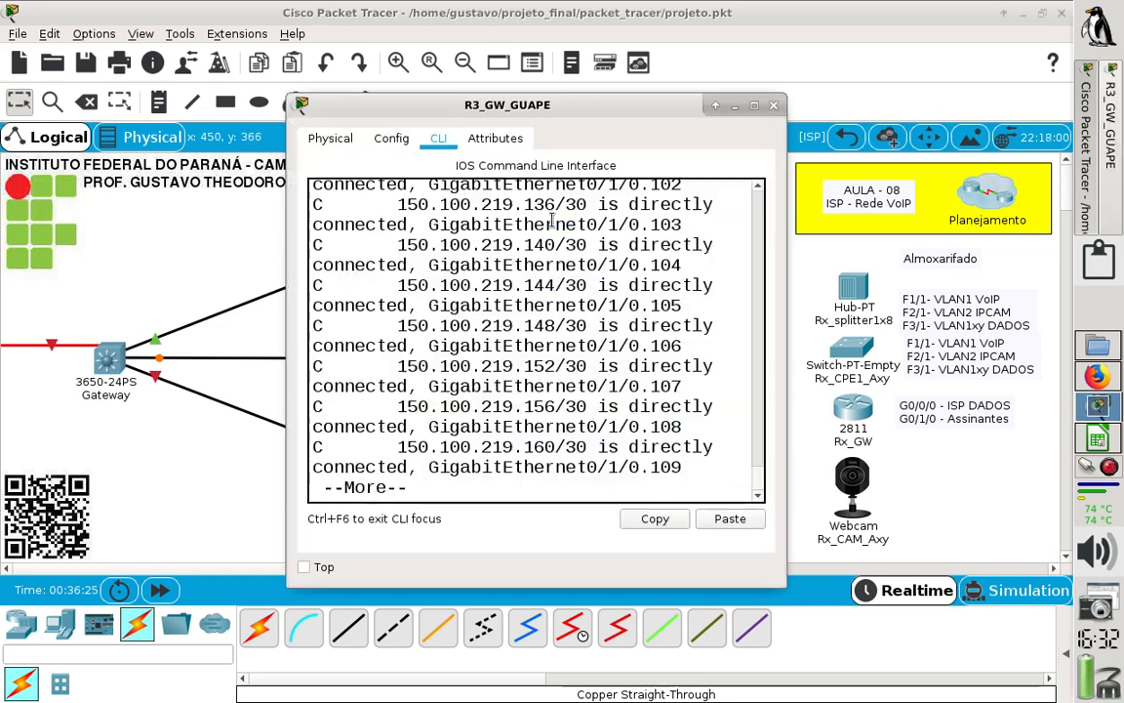
left_click(753, 105)
key("Return")
key("q")
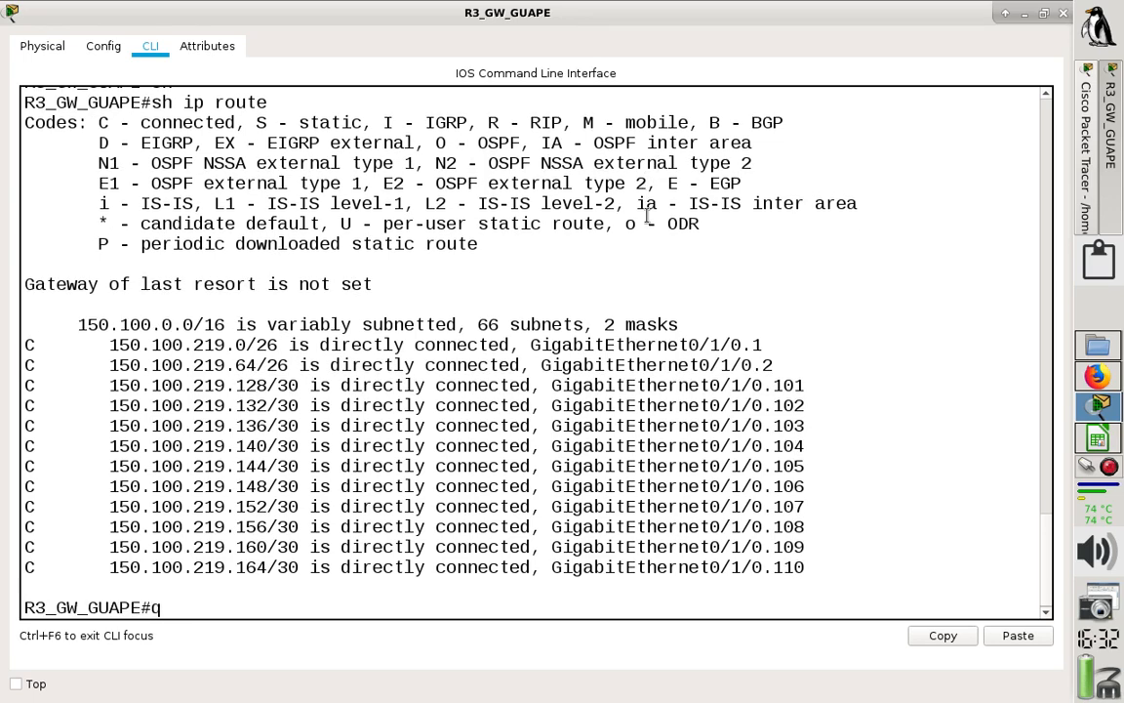
type("conf t")
key("Return")
- Enter configuration of R3's interface f0/0 and set its description to ISP_VoIP
type("int f0")
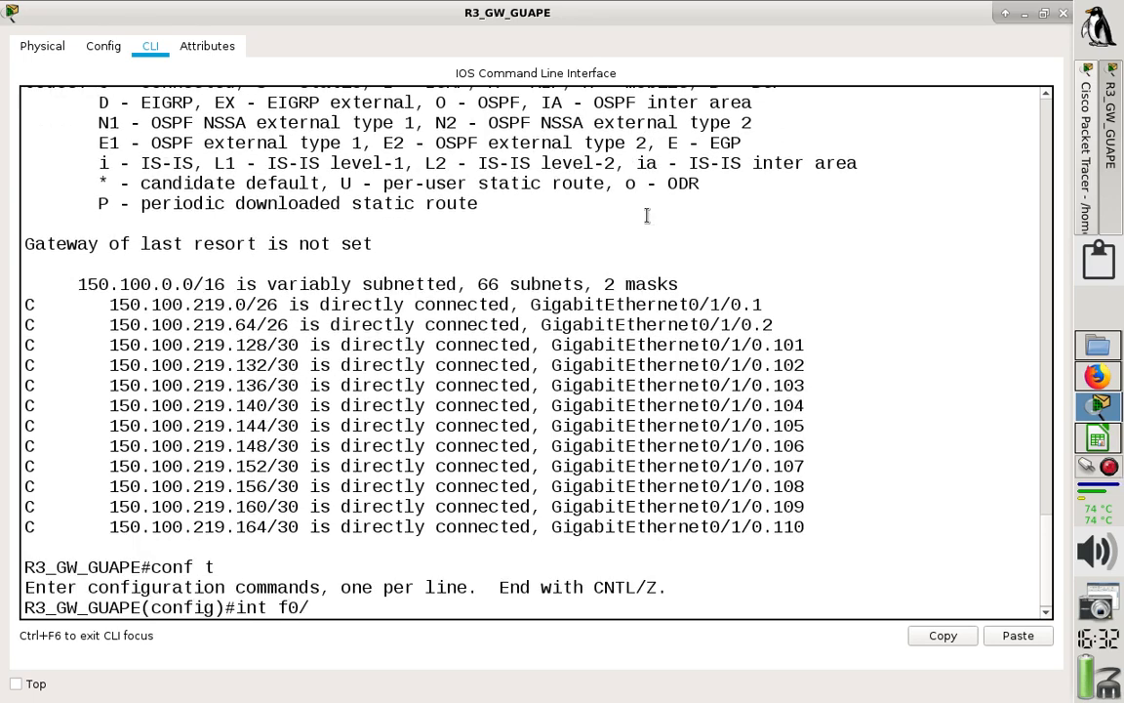
type("/0")
key("Return")
type("ip")
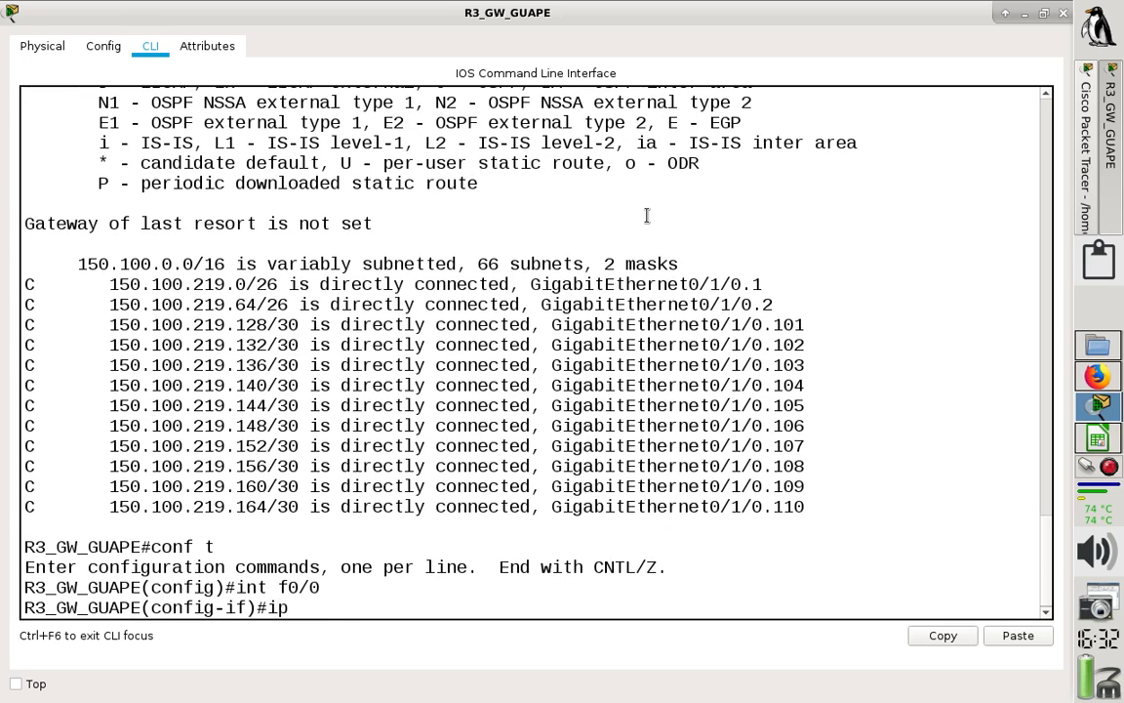
key("BackSpace")
key("BackSpace")
type("des")
key("Tab")
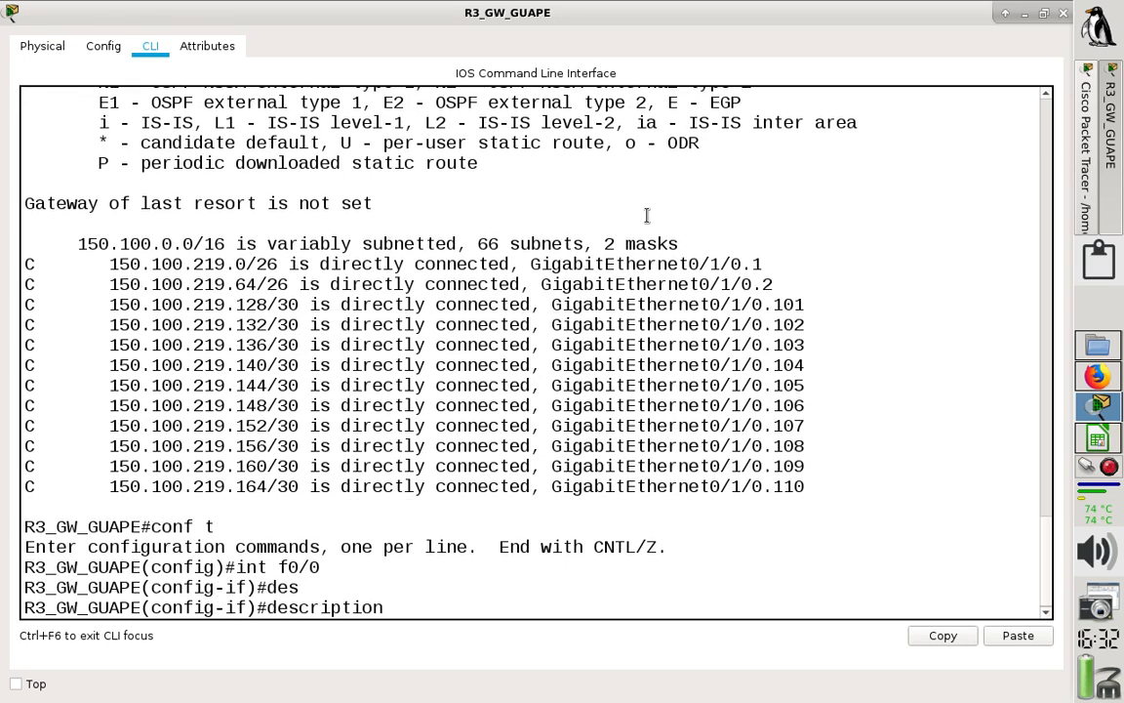
type("ISP_VoIP")
key("Return")
- Assign the IP address 150.100.223.131 with mask 255.255.255.240 to R3's f0/0
type("ig-if)#i")
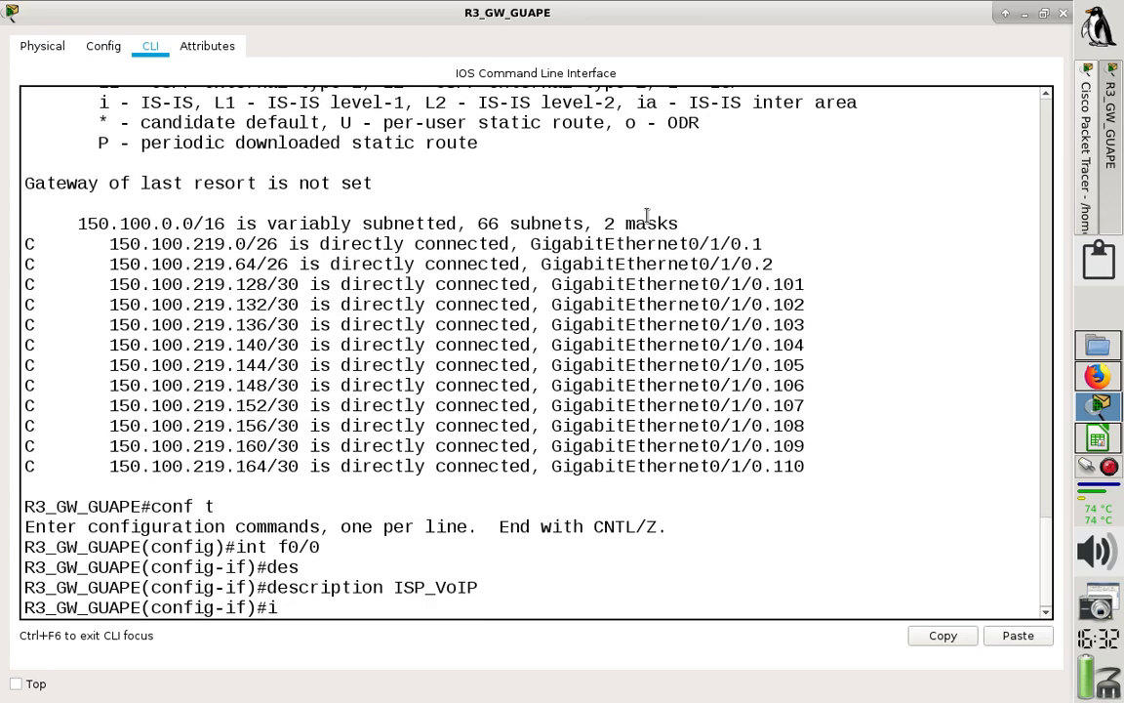
type("p add 150.100.223.131")
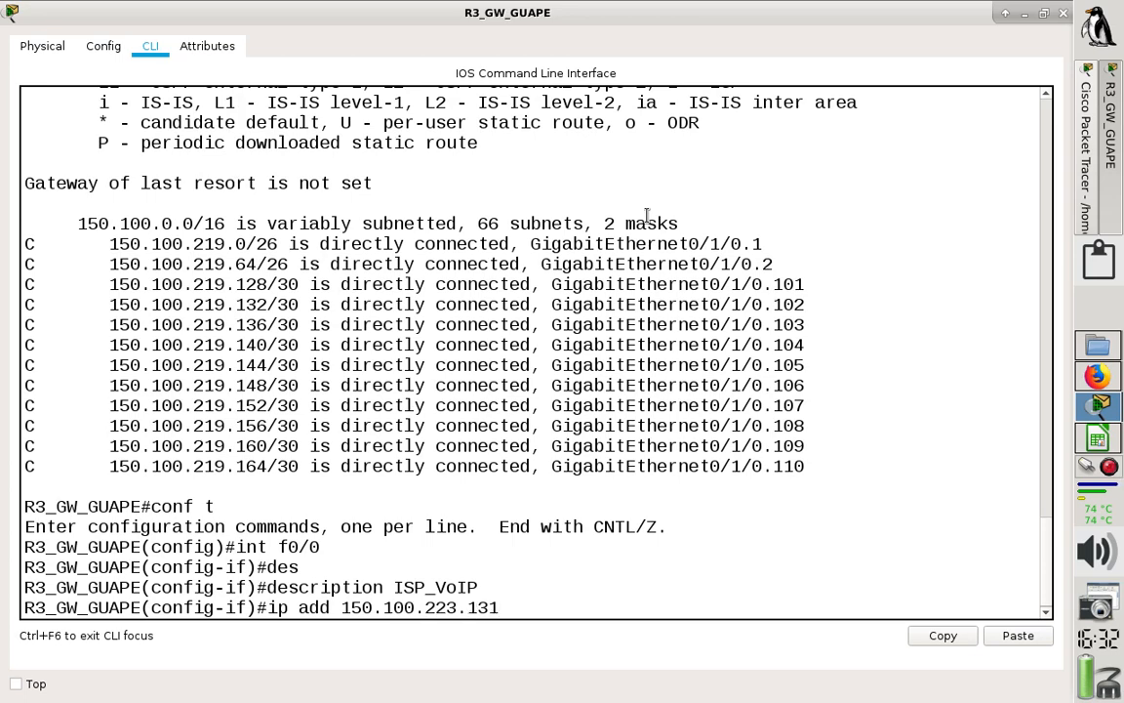
type(" 255.255.255.")
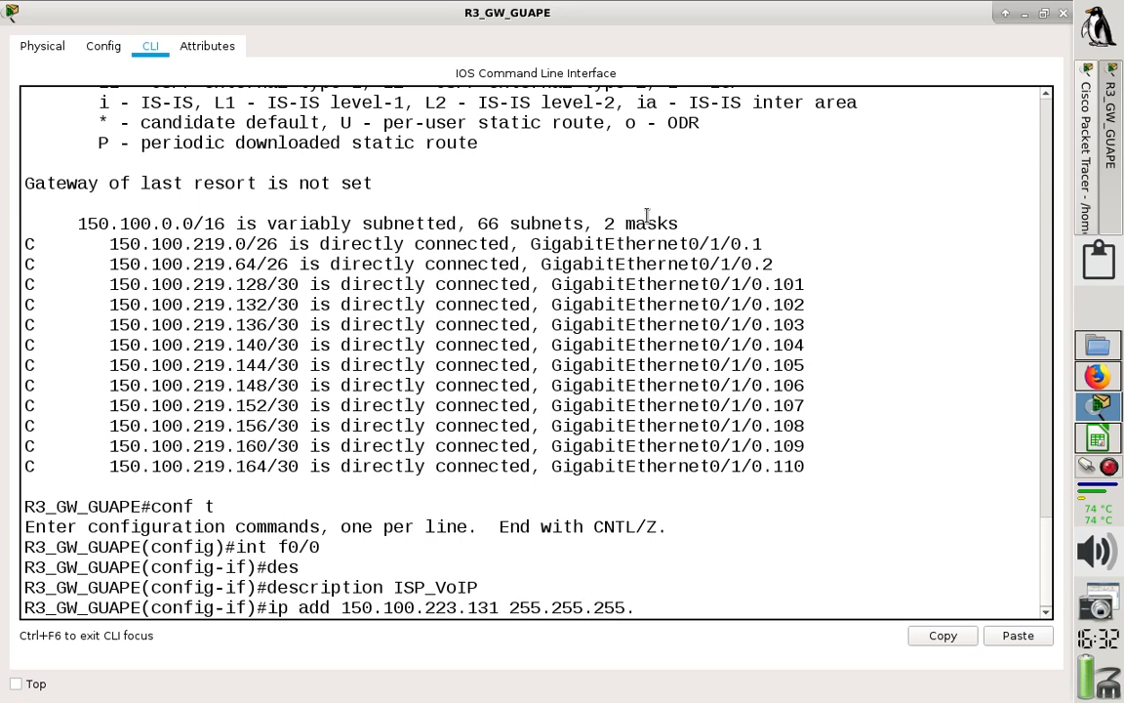
type("240")
key("Return")
- Enable R3's f0/0 with "no shut", save the configuration with "do wr" and close the router window
type("no shut")
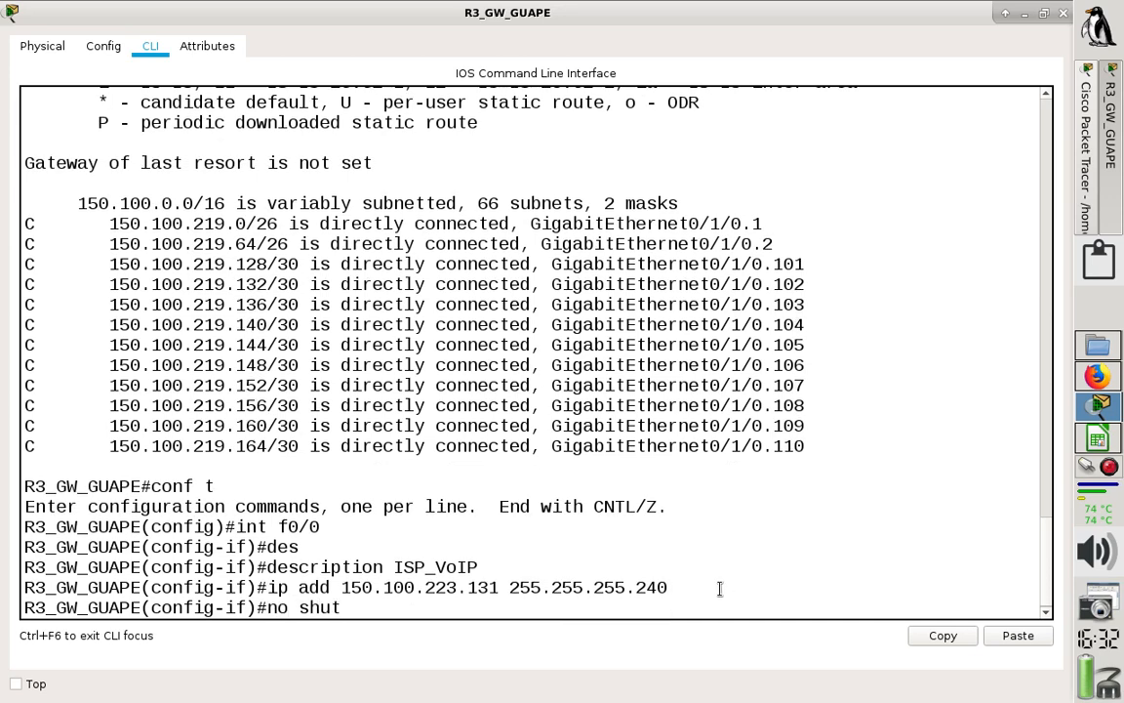
key("Return")
key("Return")
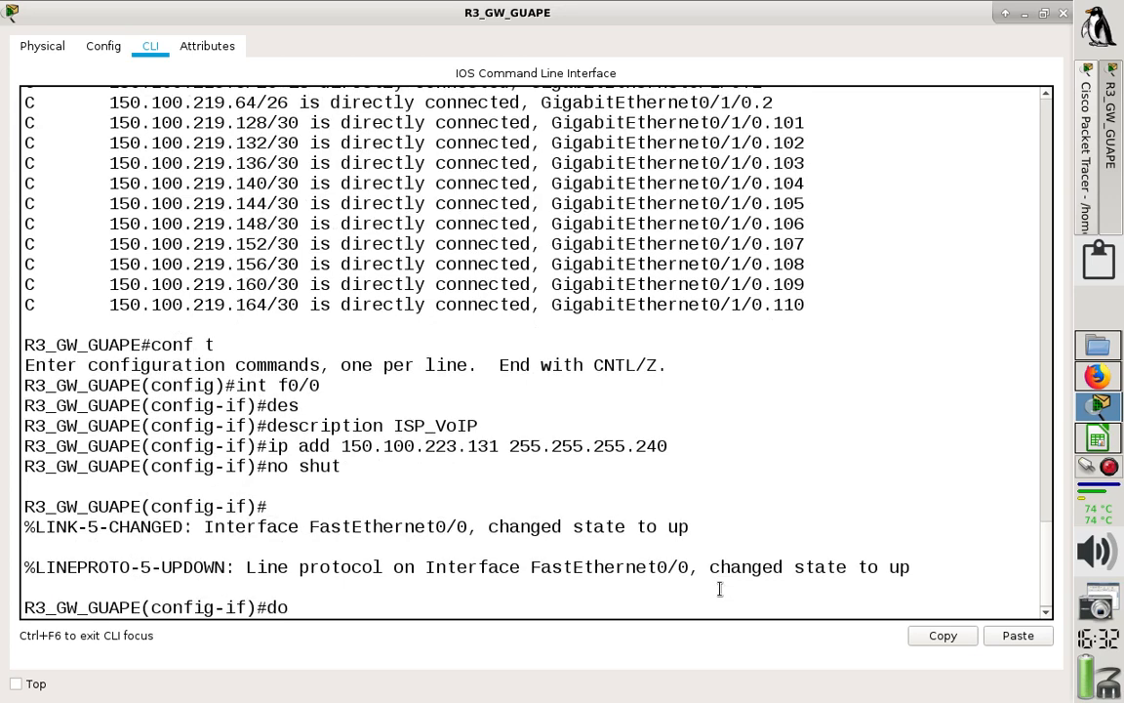
type("do wr")
key("Return")
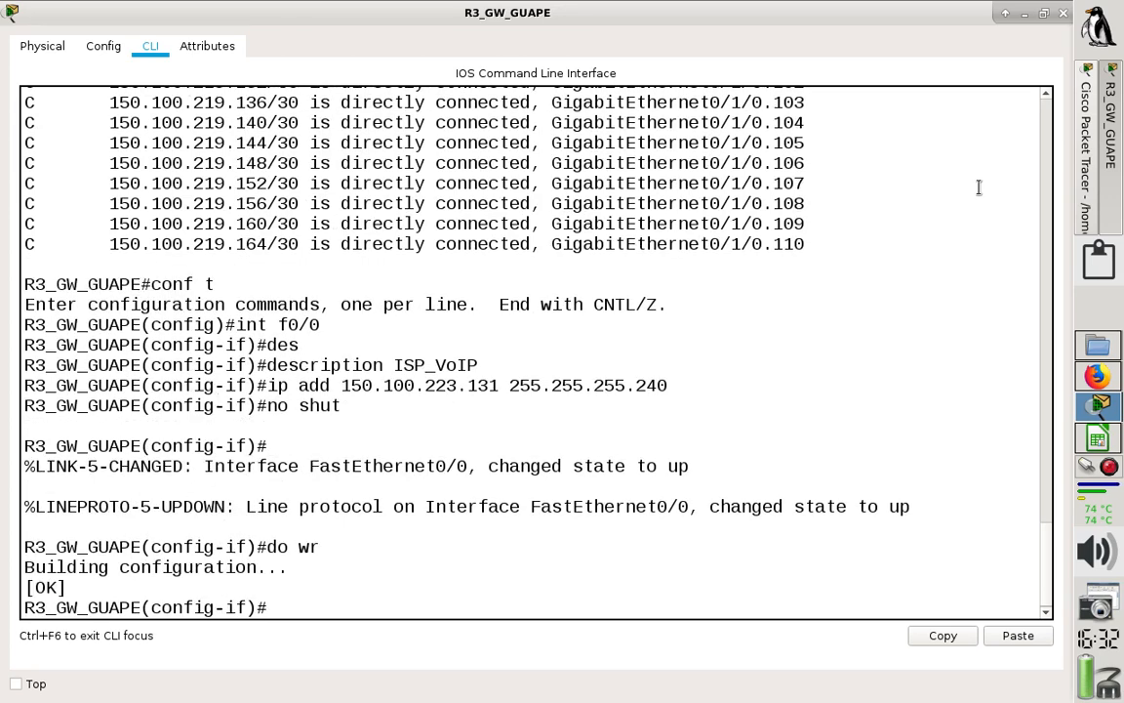
left_click(1062, 14)
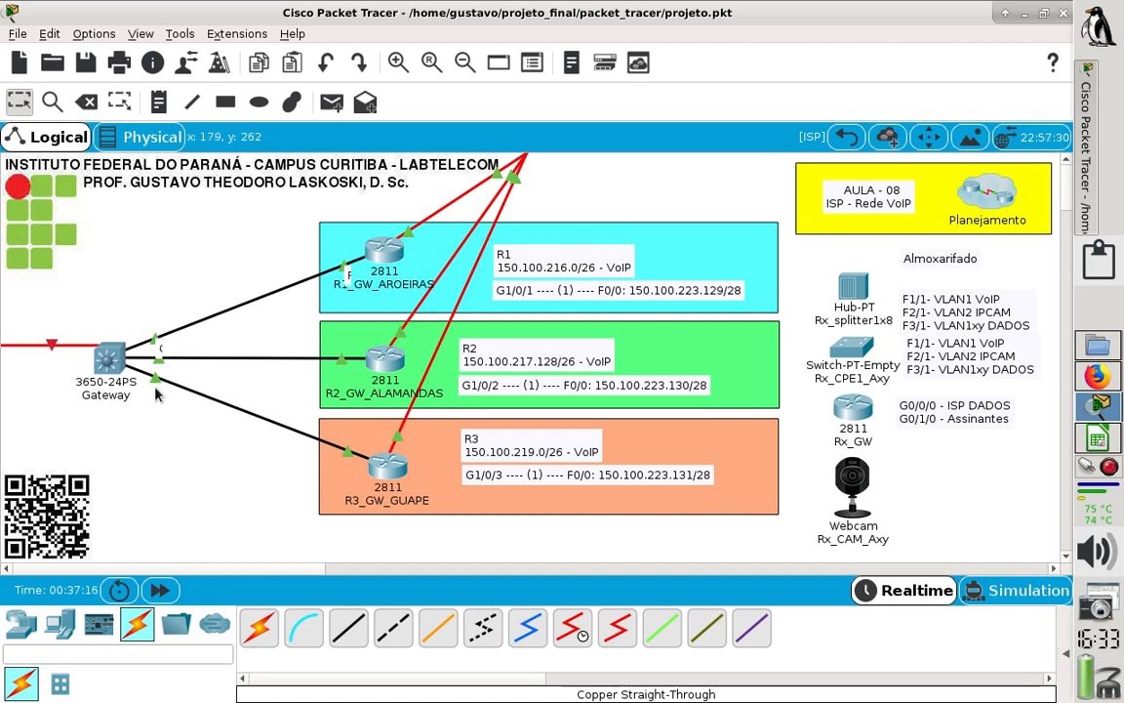
- Open the 3650-24PS Gateway switch maximized and examine its default VLAN entry and the GigabitEthernet1/0/1 port settings
left_click(110, 357)
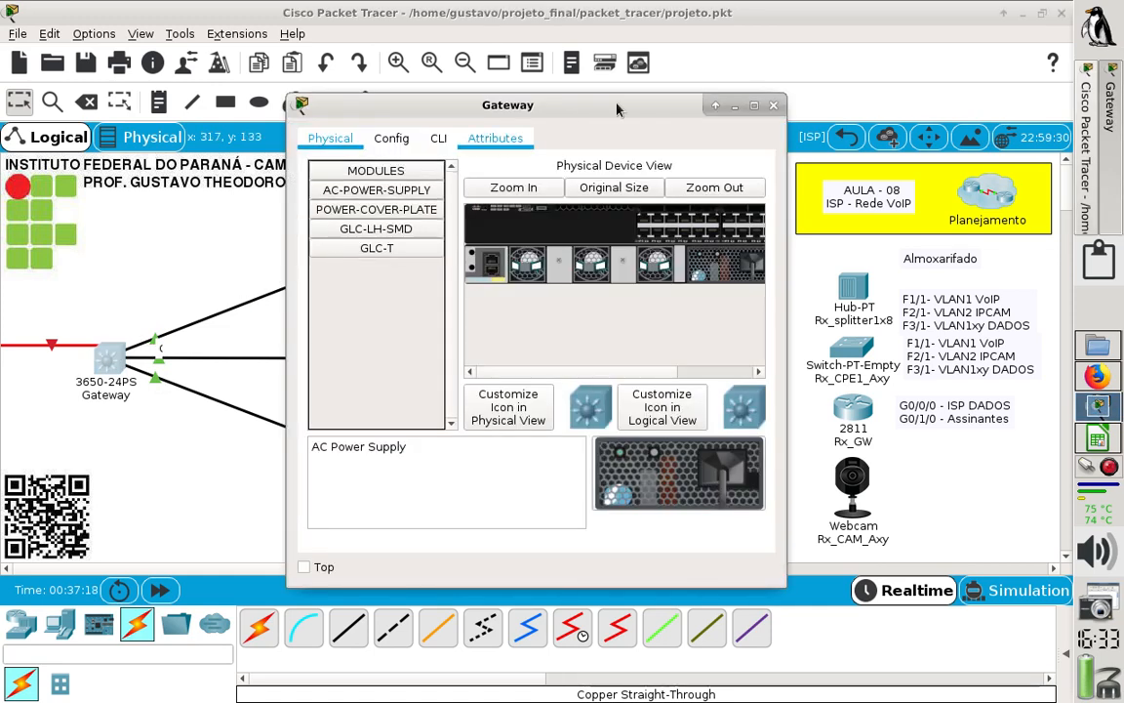
left_click(755, 106)
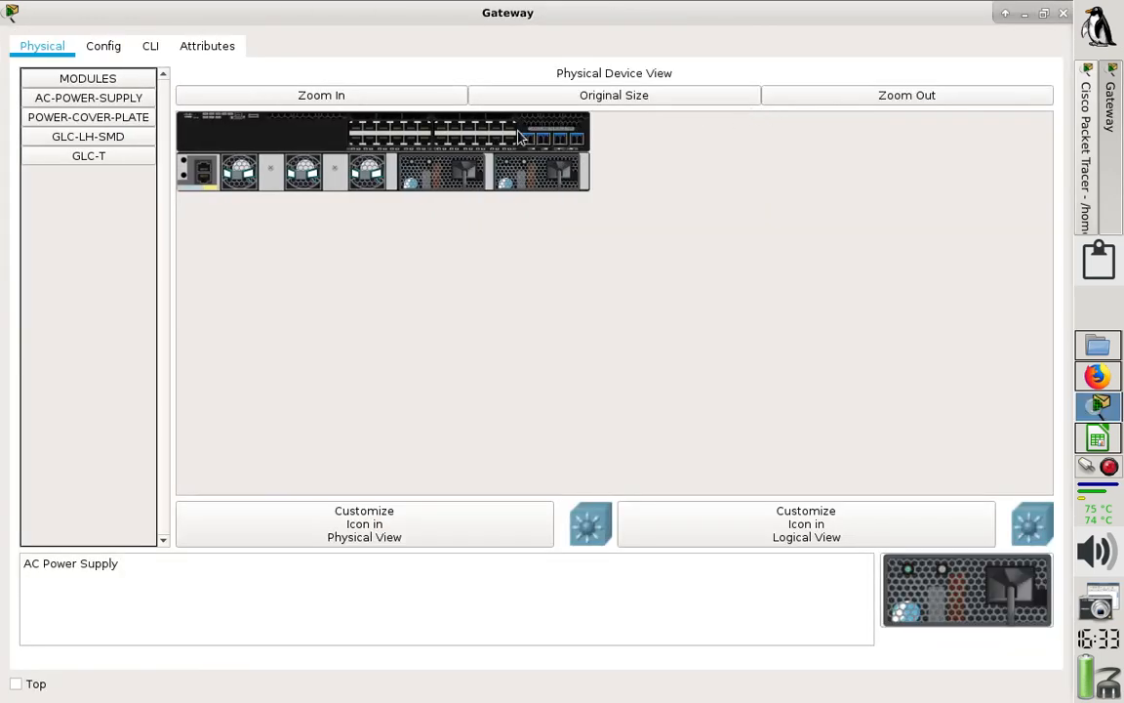
left_click(105, 47)
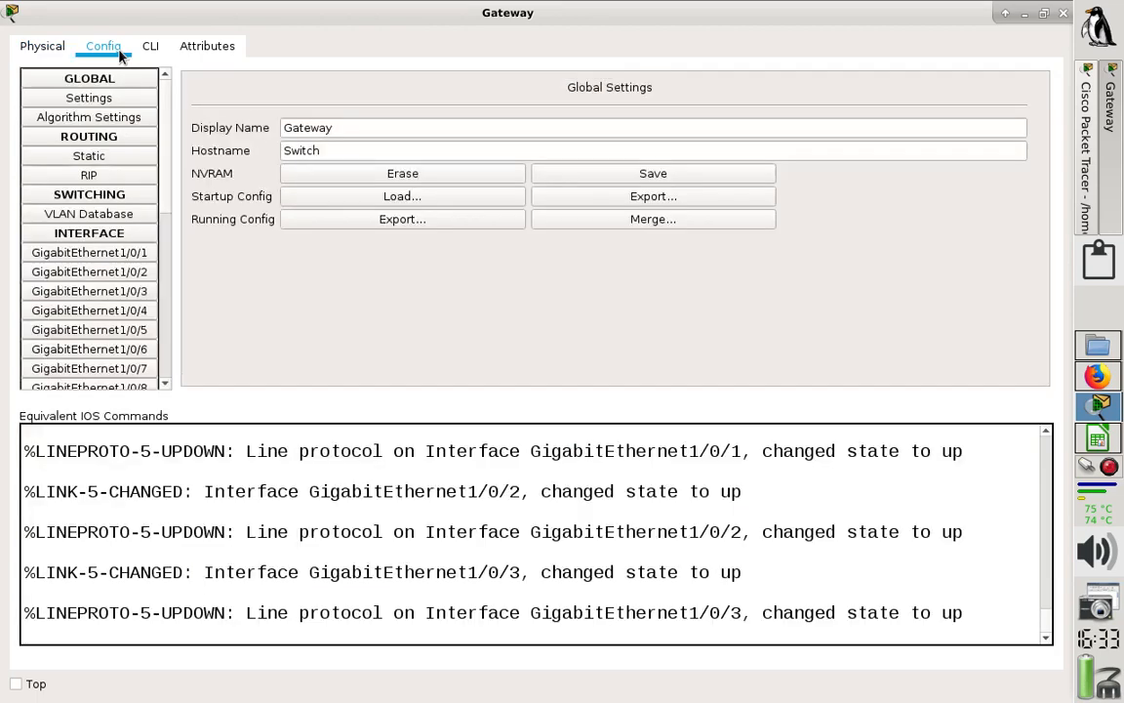
left_click(126, 222)
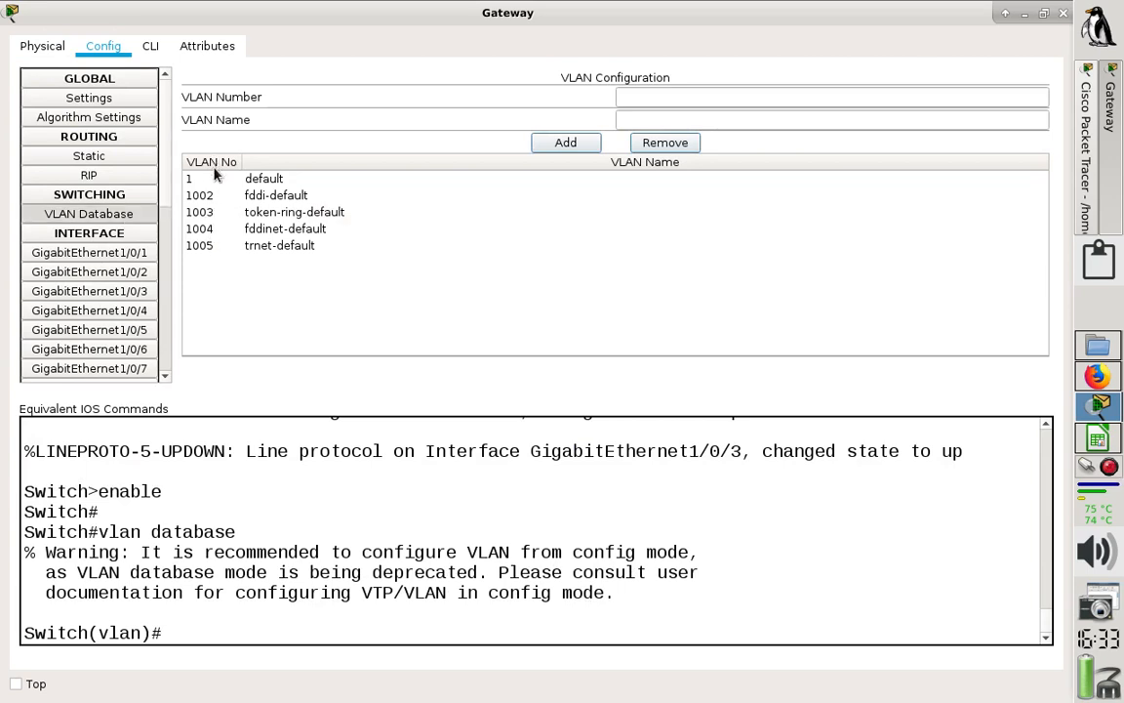
left_click(262, 177)
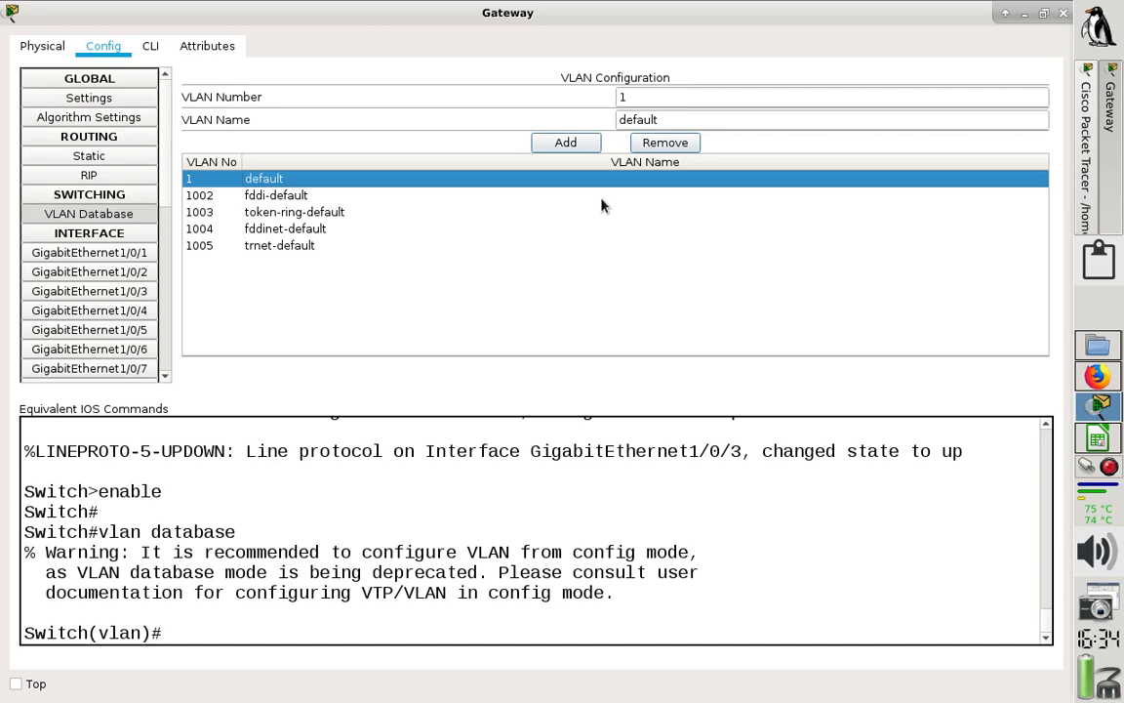
left_click(135, 253)
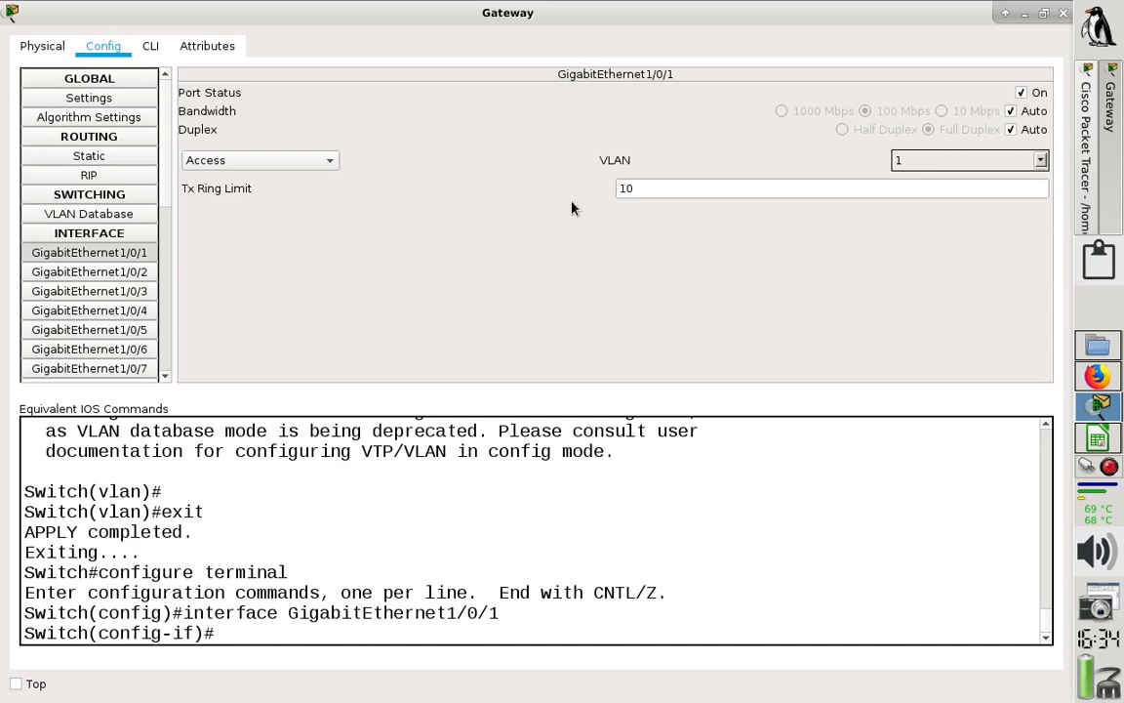
- Open the Gateway's command line, leave interface and configuration modes with "exit", and re-enter global configuration mode with "conf t"
left_click(153, 47)
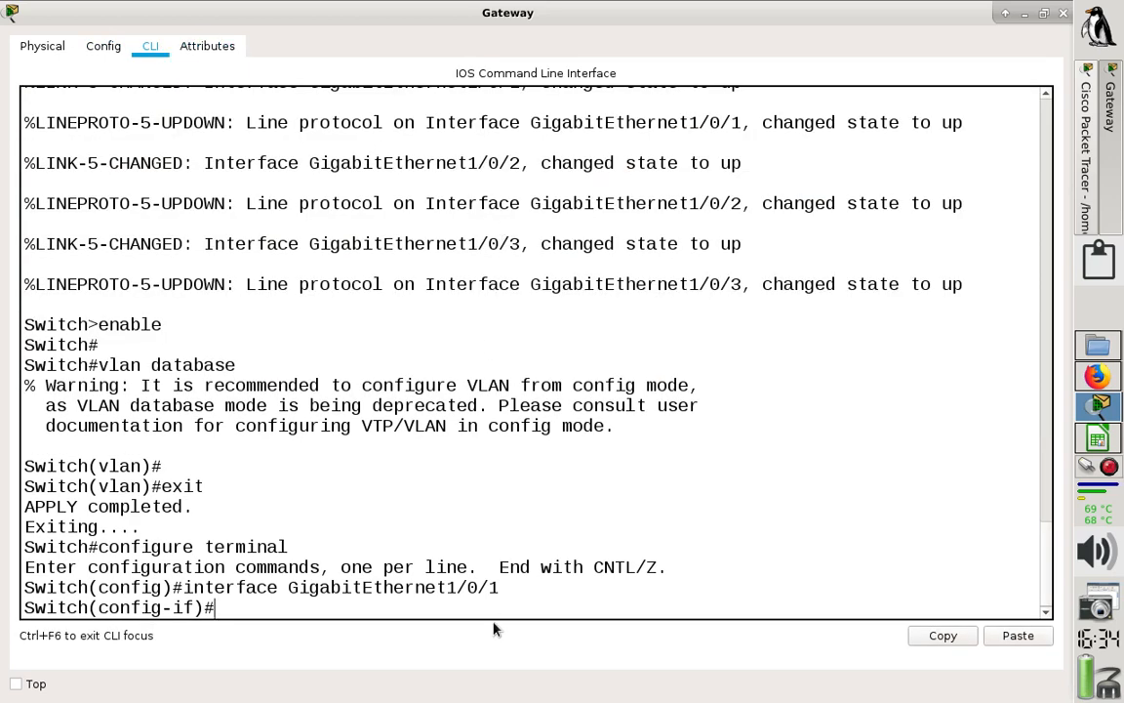
type("exit")
key("Return")
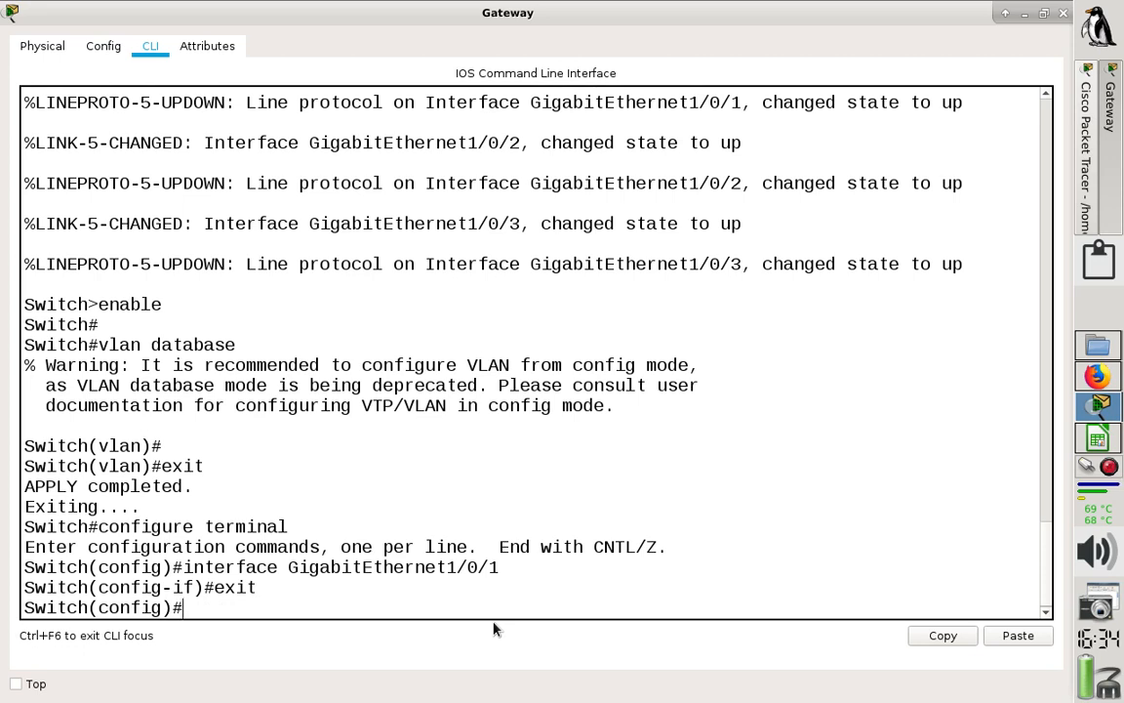
type("exit")
key("Return")
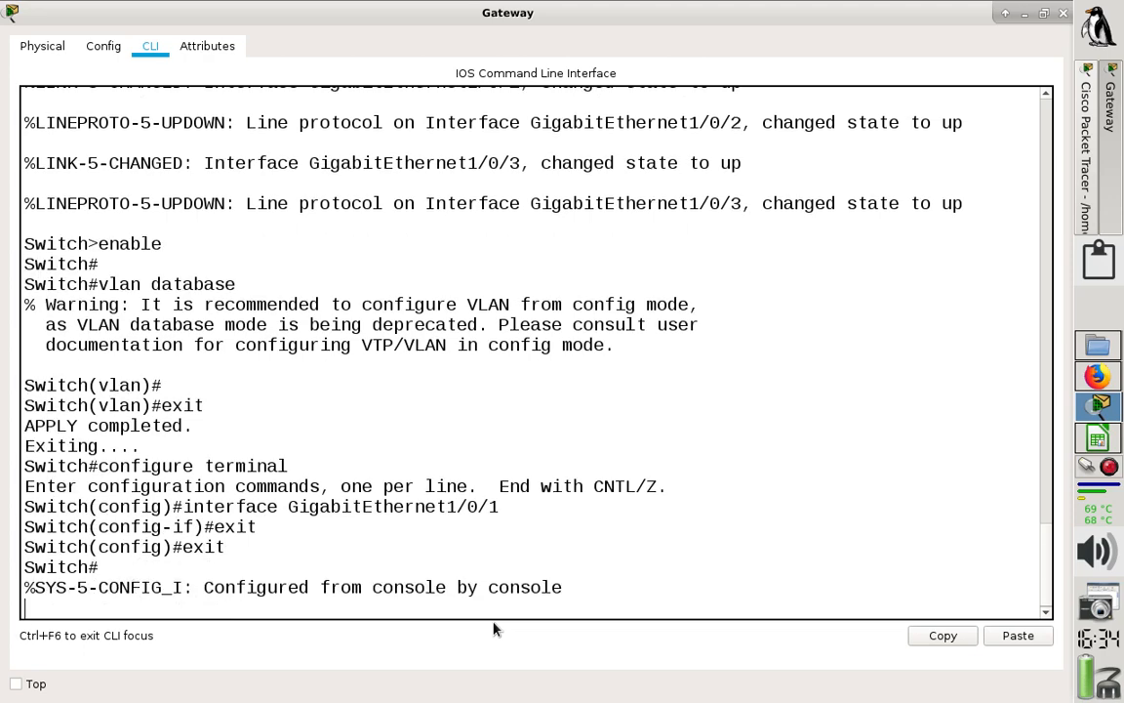
key("Return")
type("conf t")
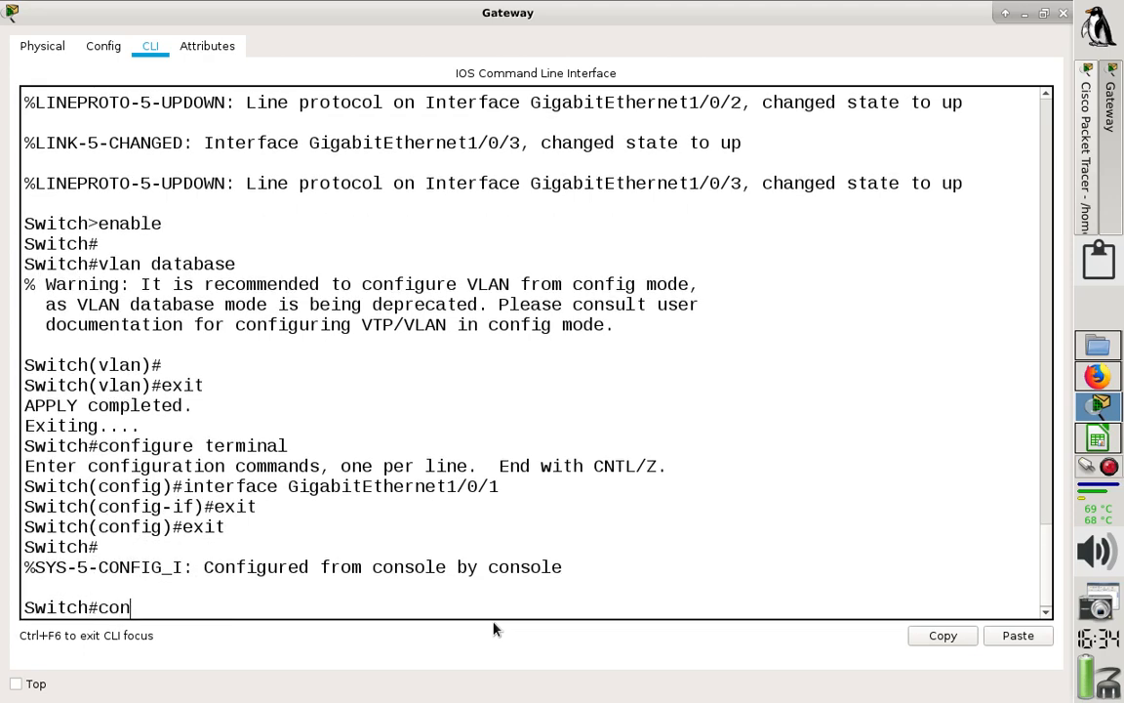
key("Return")
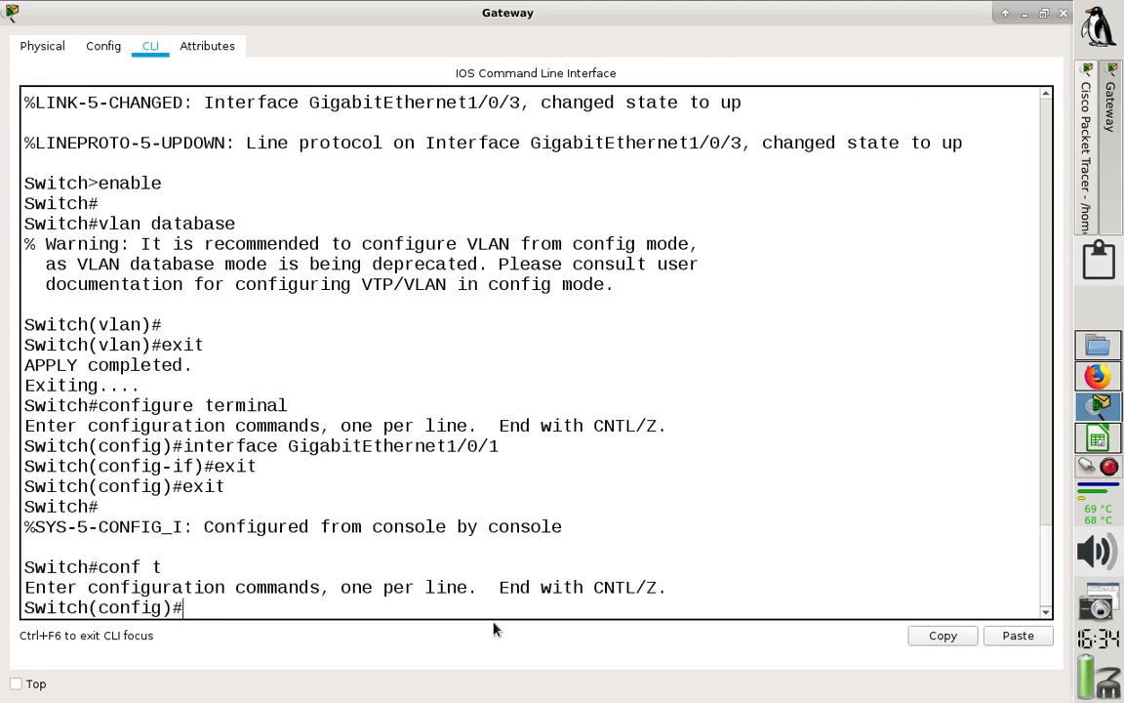
- Set the Gateway switch's hostname to GW_MLAYER
type("hos")
key("Tab")
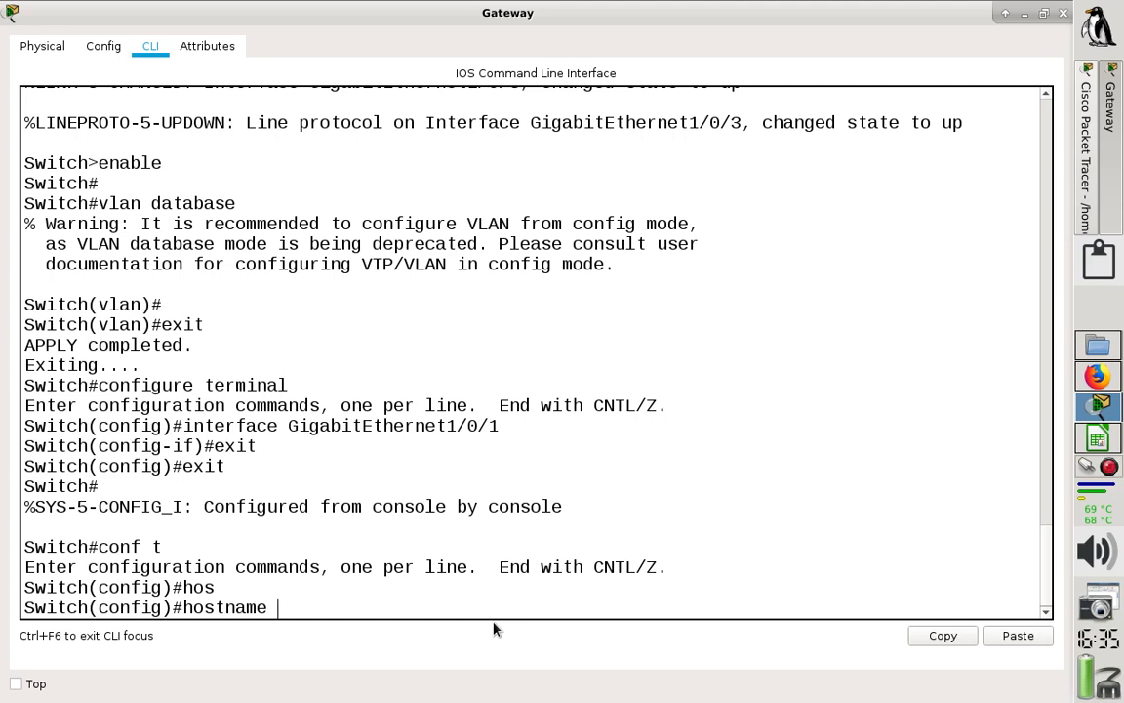
type("GW_MLAYER")
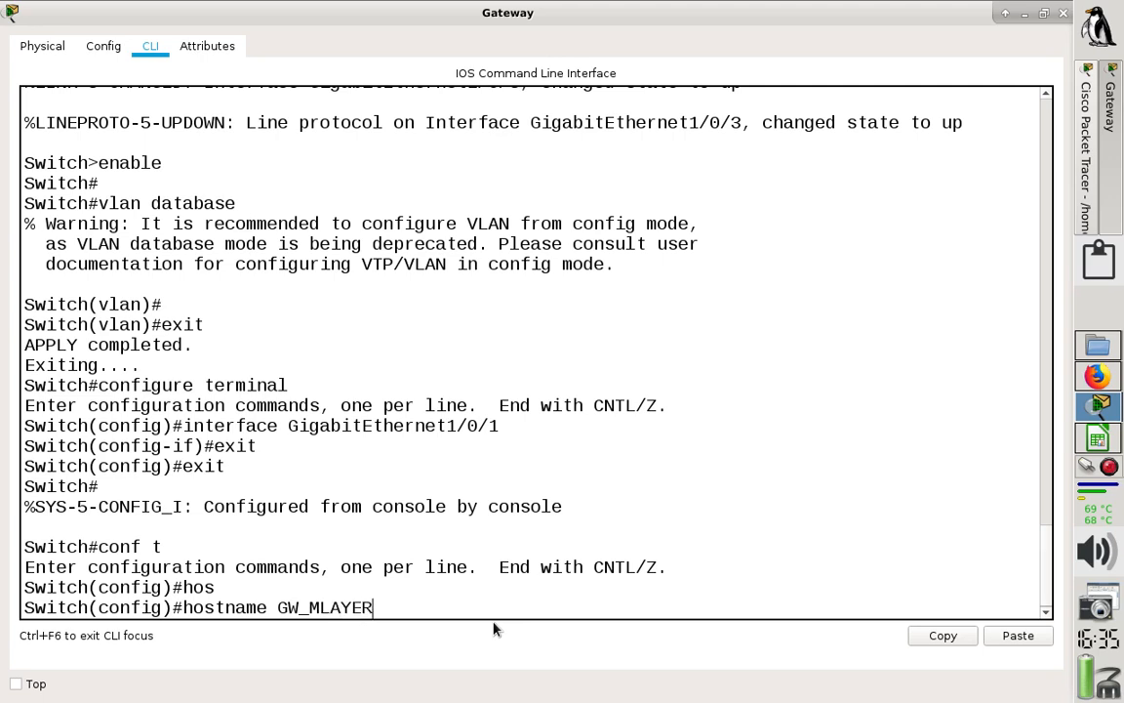
key("Return")
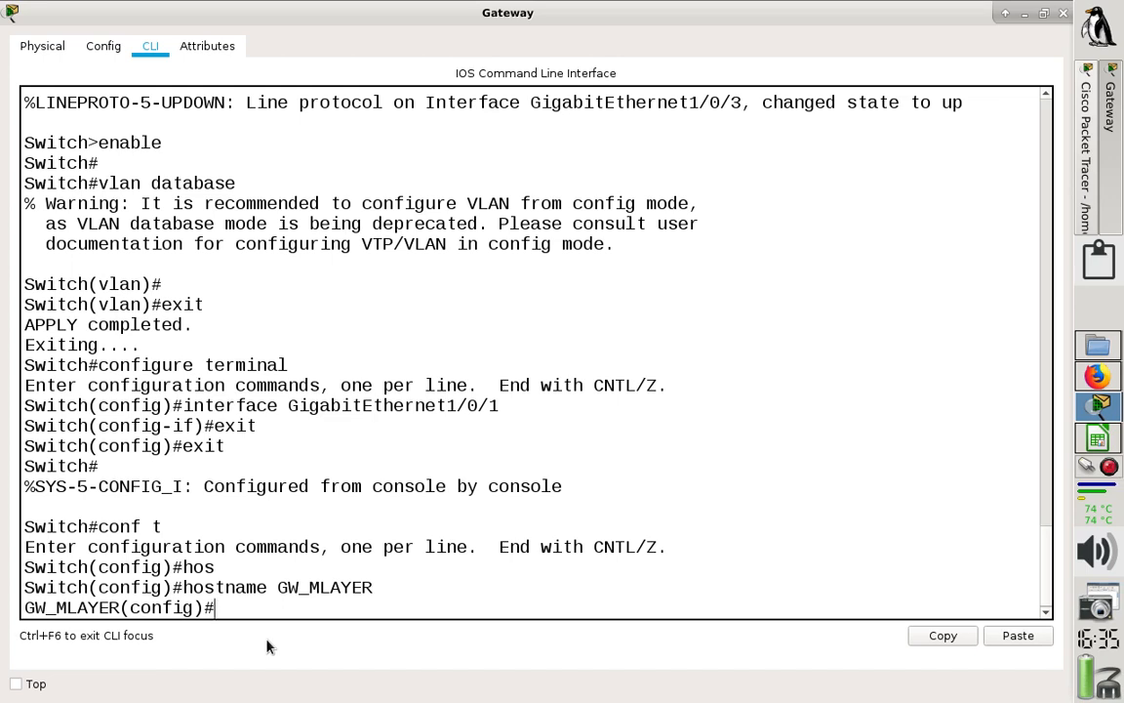
- Display the Gateway's routing table from configuration mode with "do sh ip route"
type("do sh ip route")
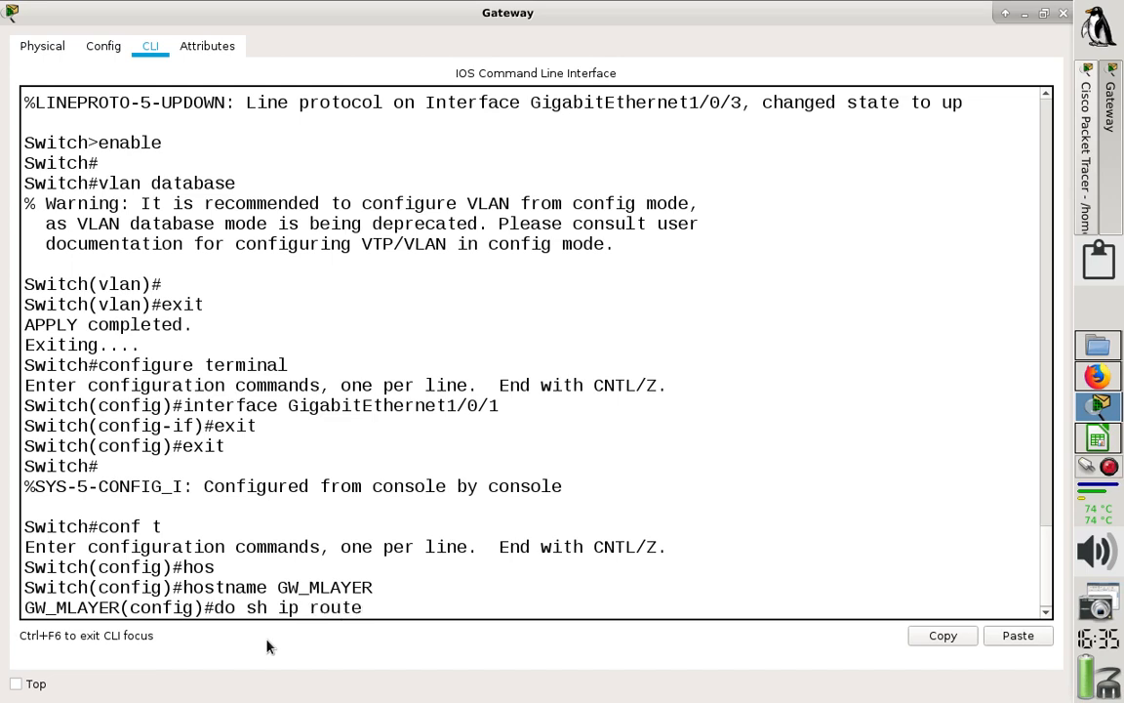
key("Return")
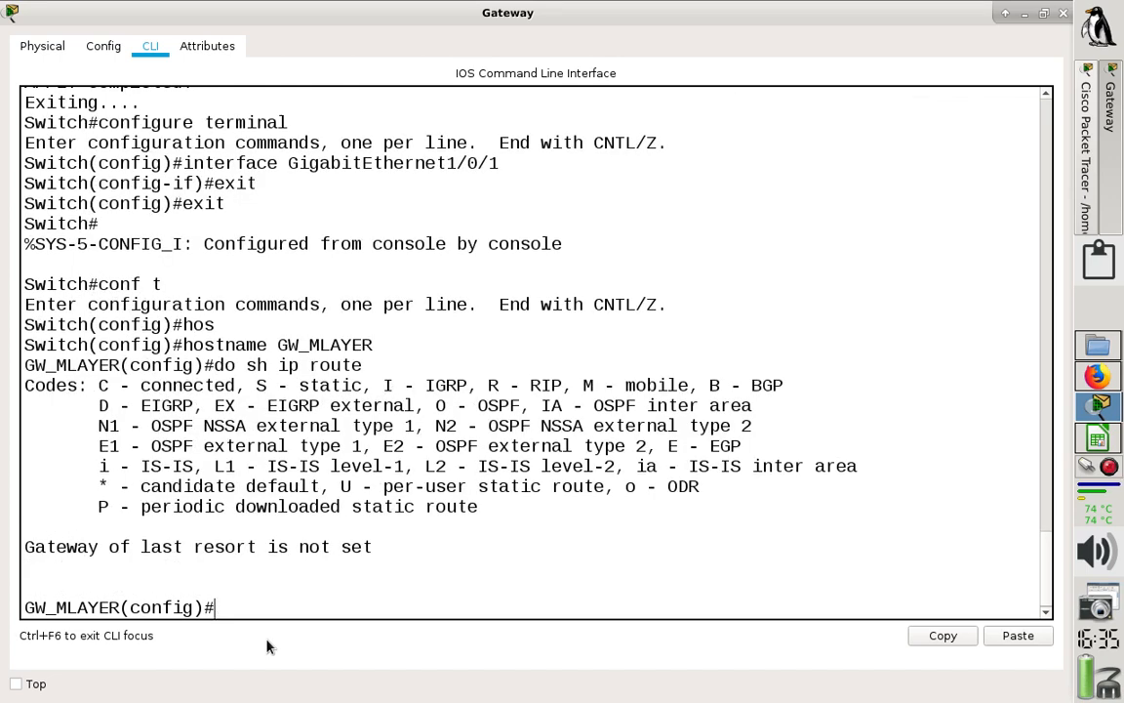
- Enable layer 3 routing on the Gateway switch with "ip routing"
type("ip routing")
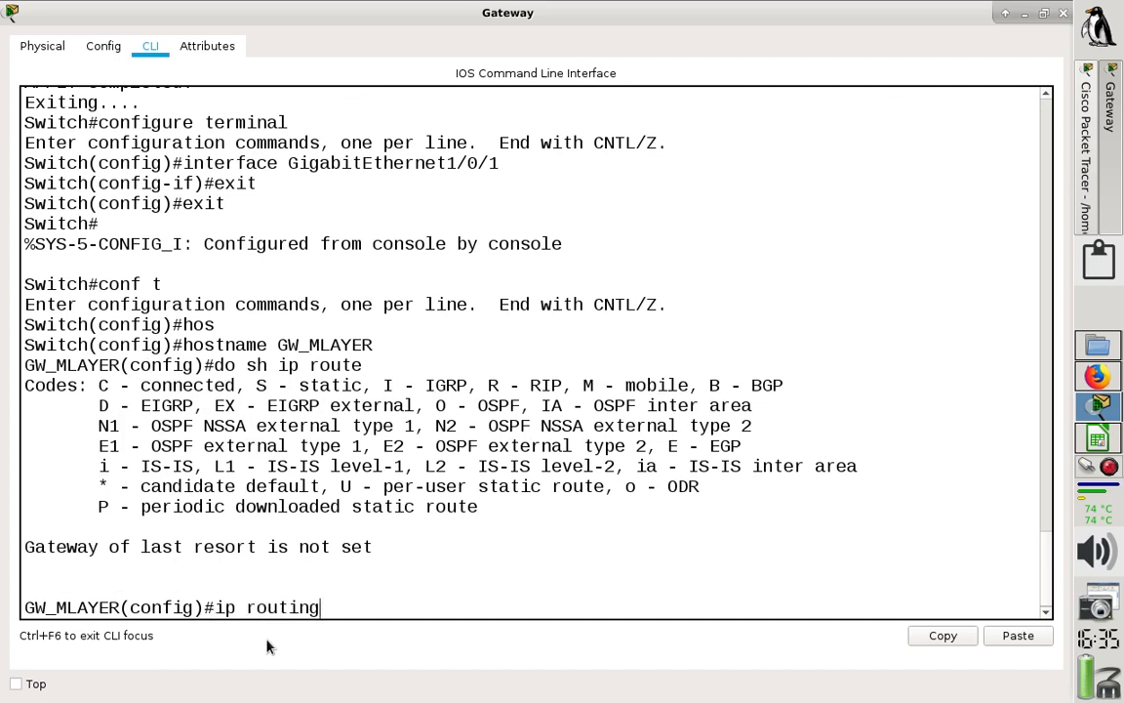
key("Return")
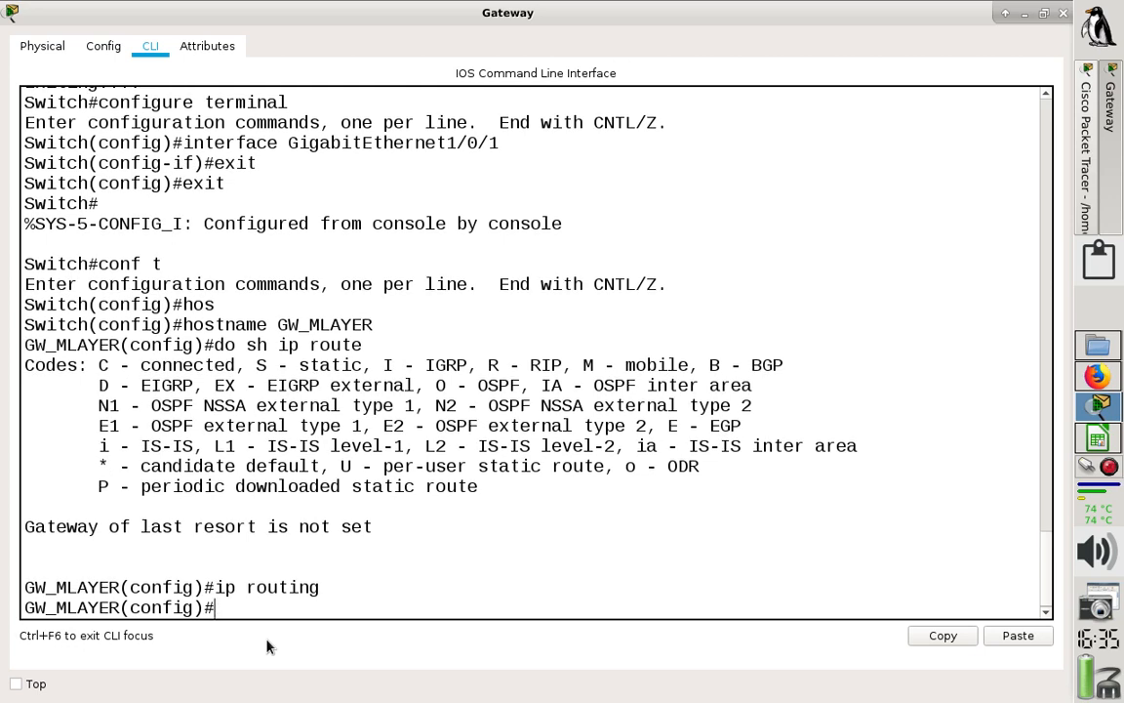
left_click_drag(322, 591, 13, 566)
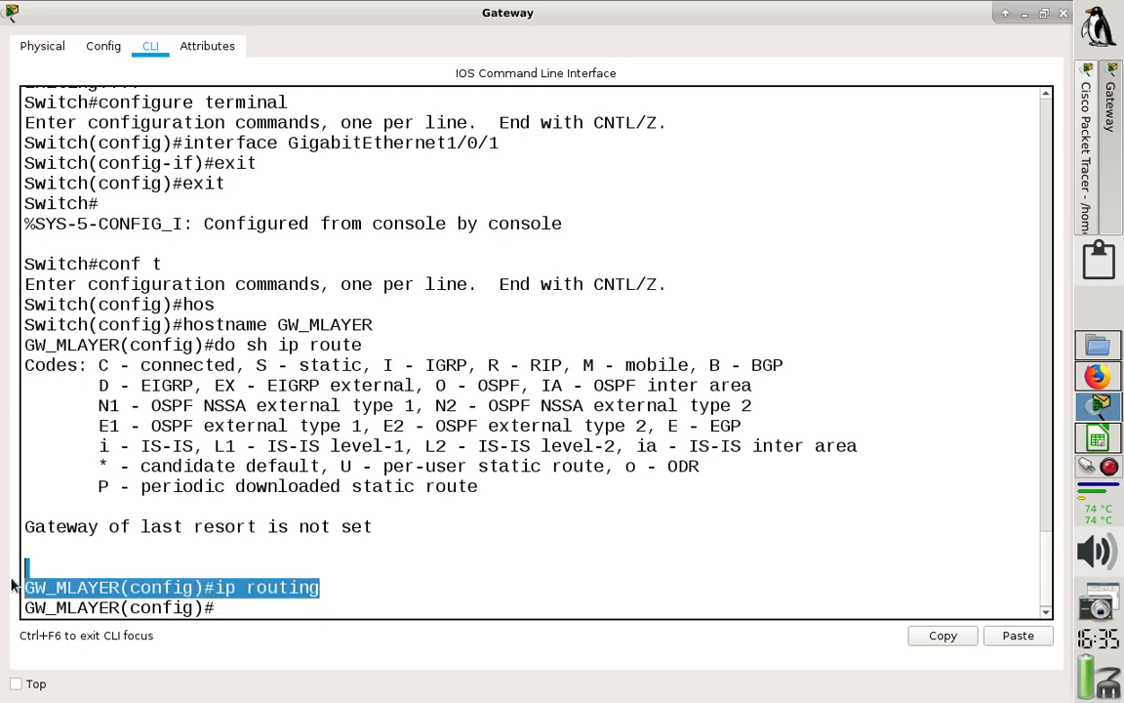
left_click(312, 610)
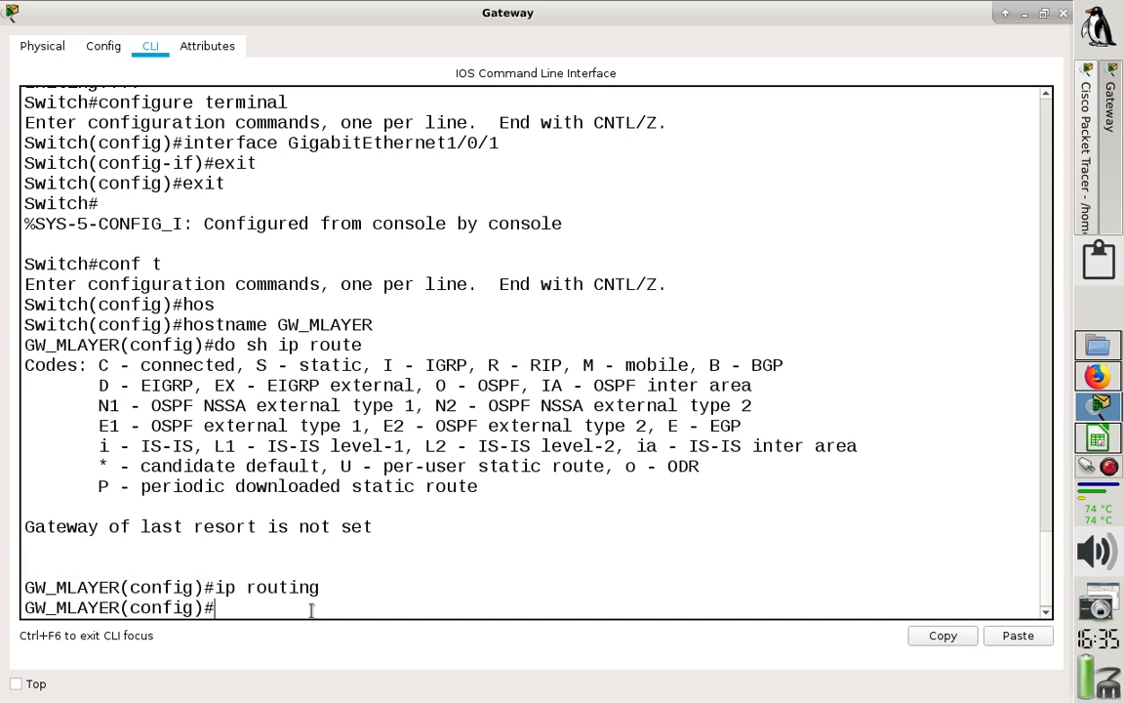
- Disable layer 3 routing on the Gateway switch with "no ip routing"
key("Up")
type("!")
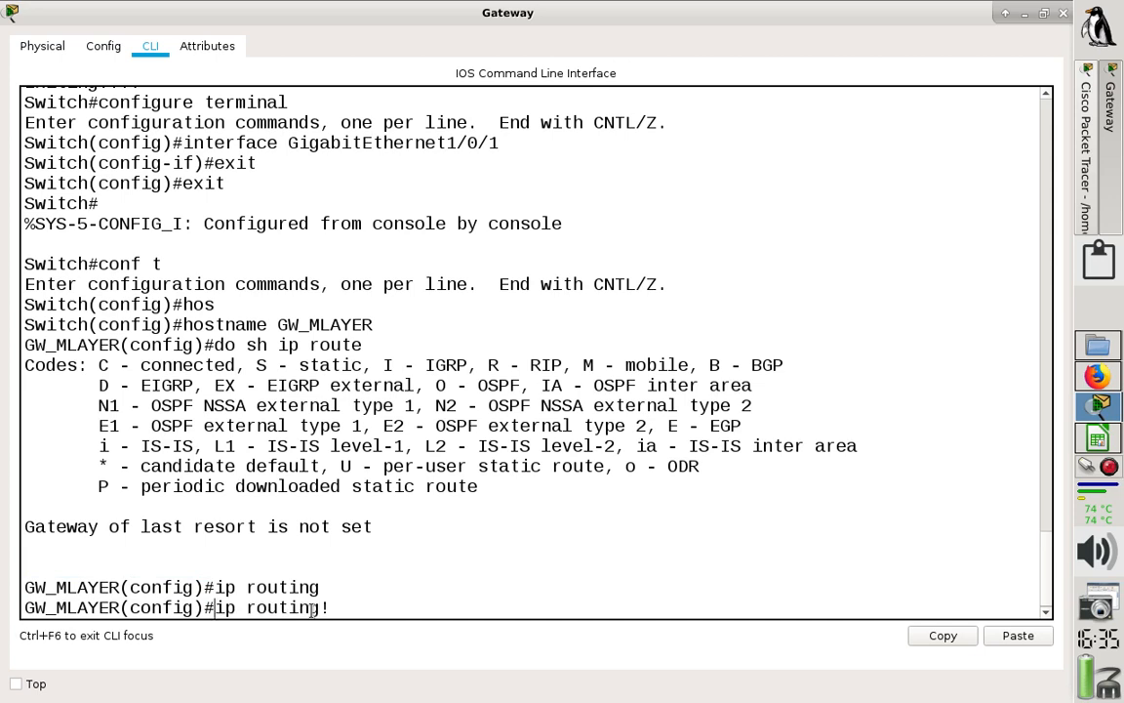
key("ctrl+a")
type("no")
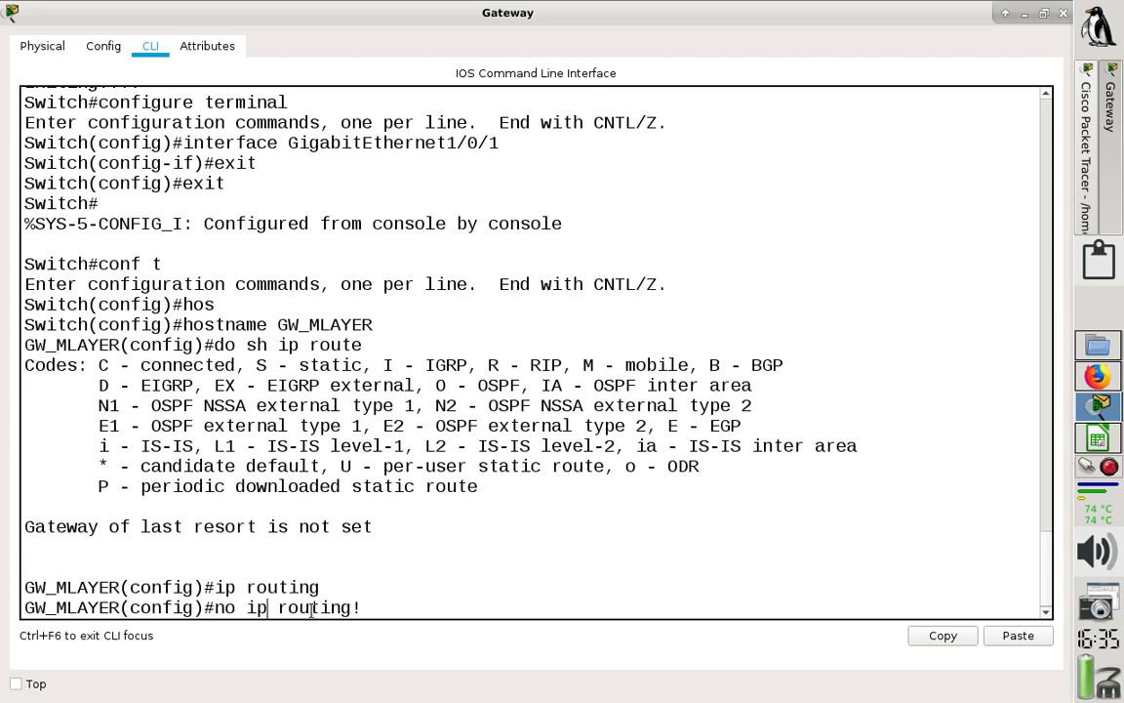
key("Right")
key("Right")
key("Right")
key("Right")
key("Right")
key("Return")
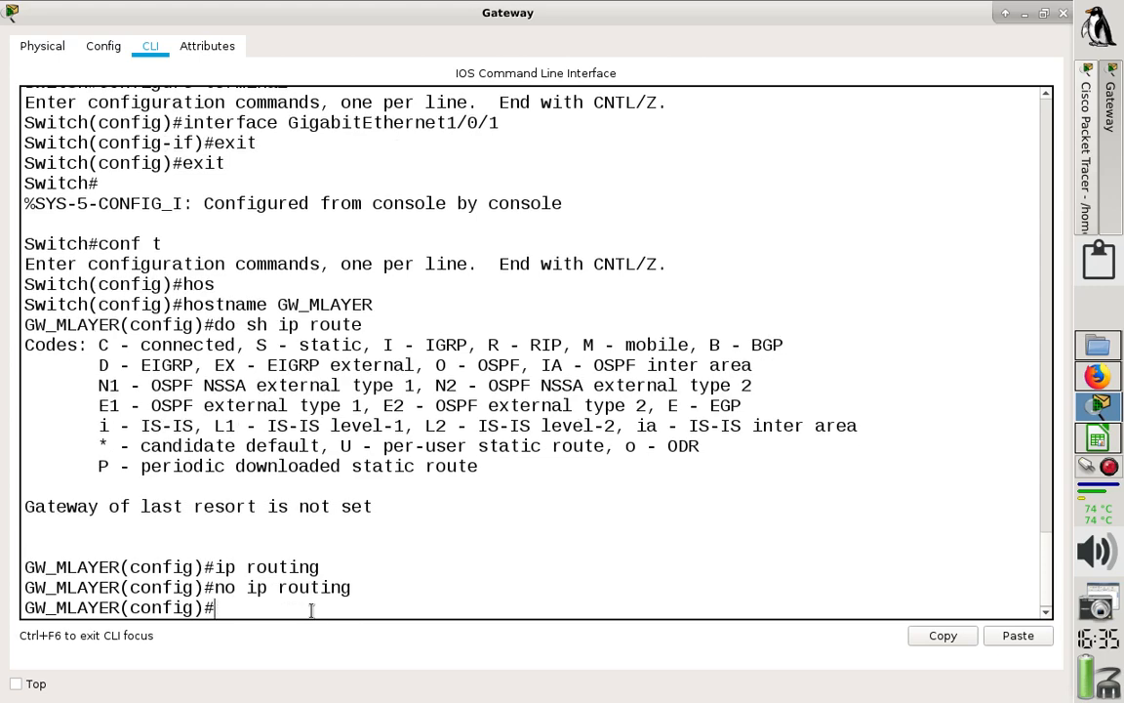
- Rerun "do sh ip route" on the Gateway to check its routing output with IP routing disabled
key("Up")
key("Up")
key("Up")
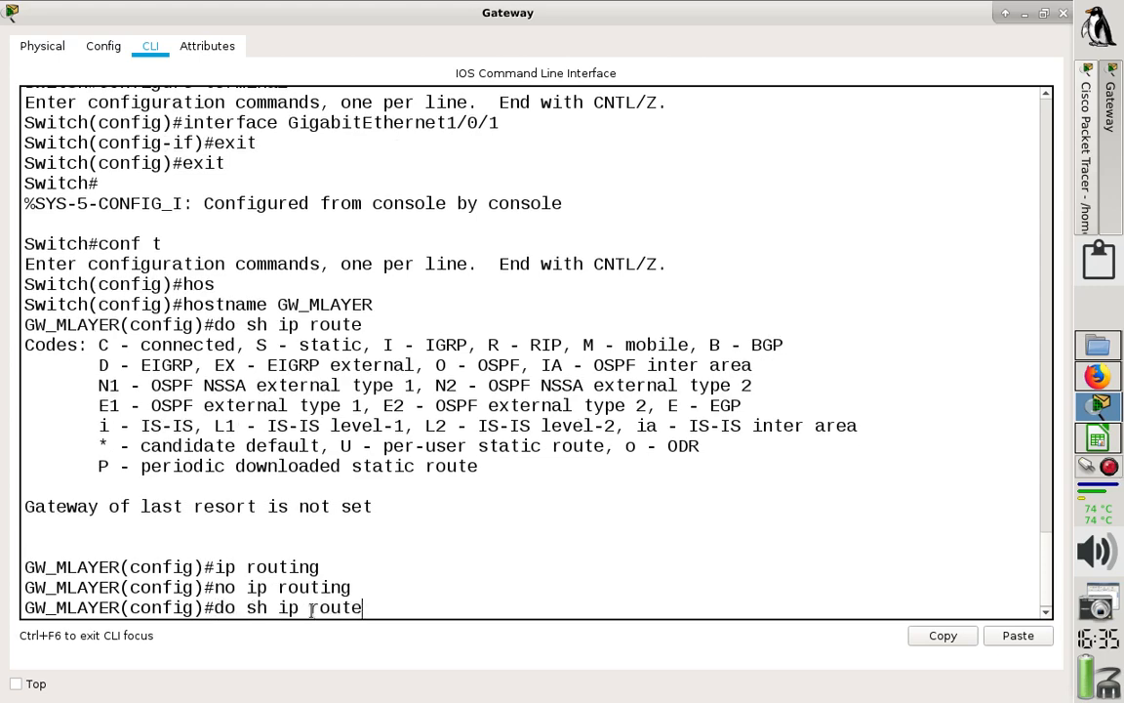
key("Return")
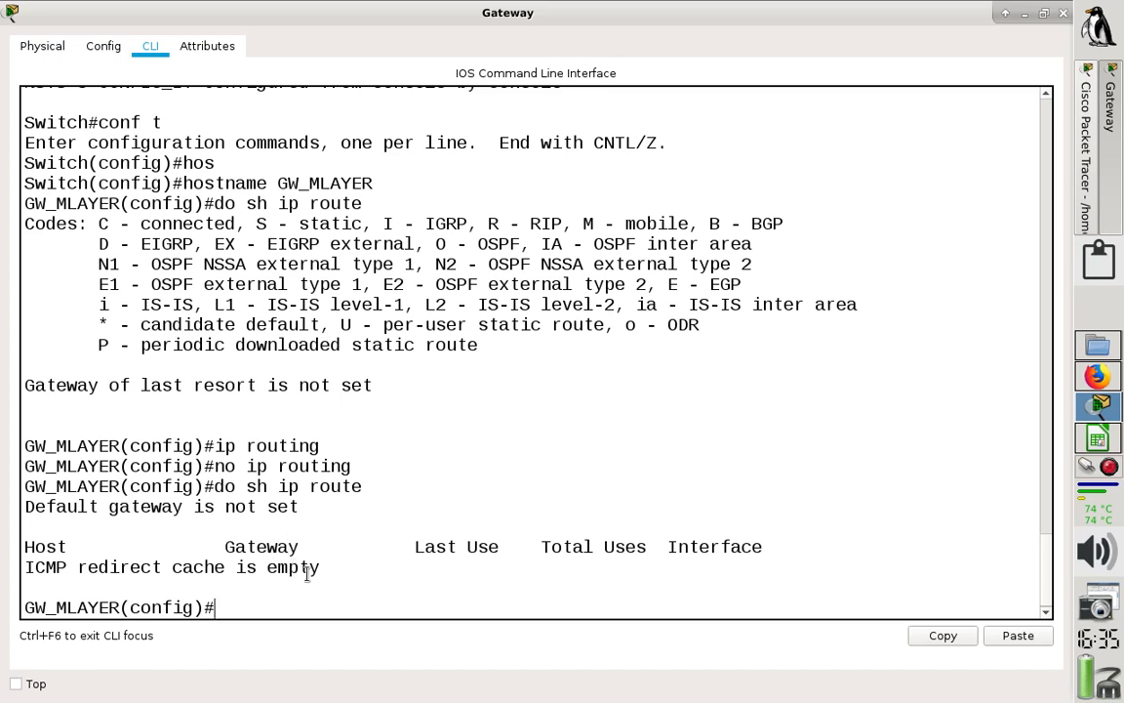
- Re-enable layer 3 routing on the Gateway switch with "ip routing"
key("Up")
key("Up")
key("Up")
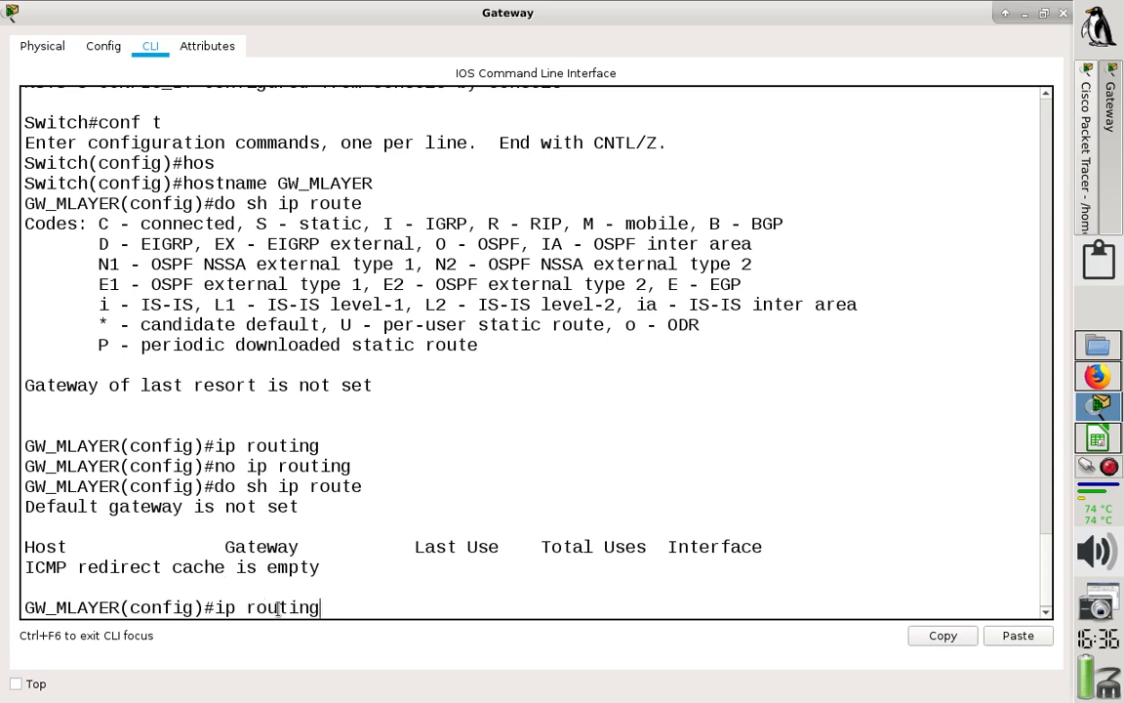
key("Return")
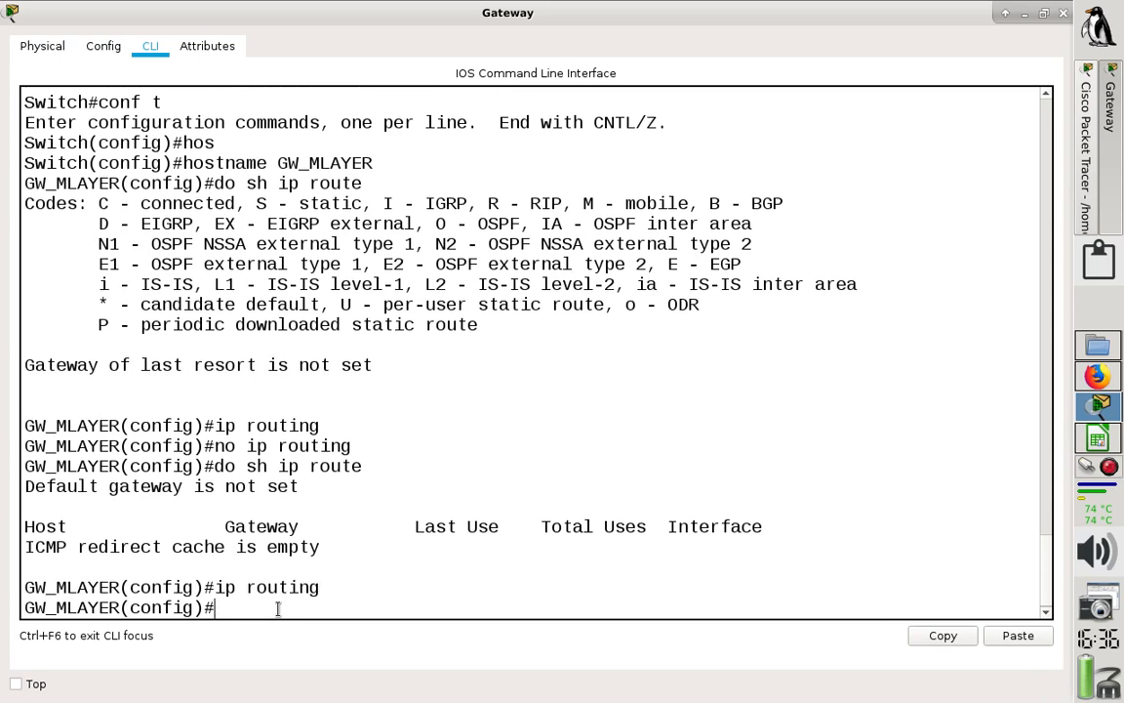
- Check the Gateway's routing table again from configuration mode with "do sh ip route"
key("Up")
key("Up")
key("Return")
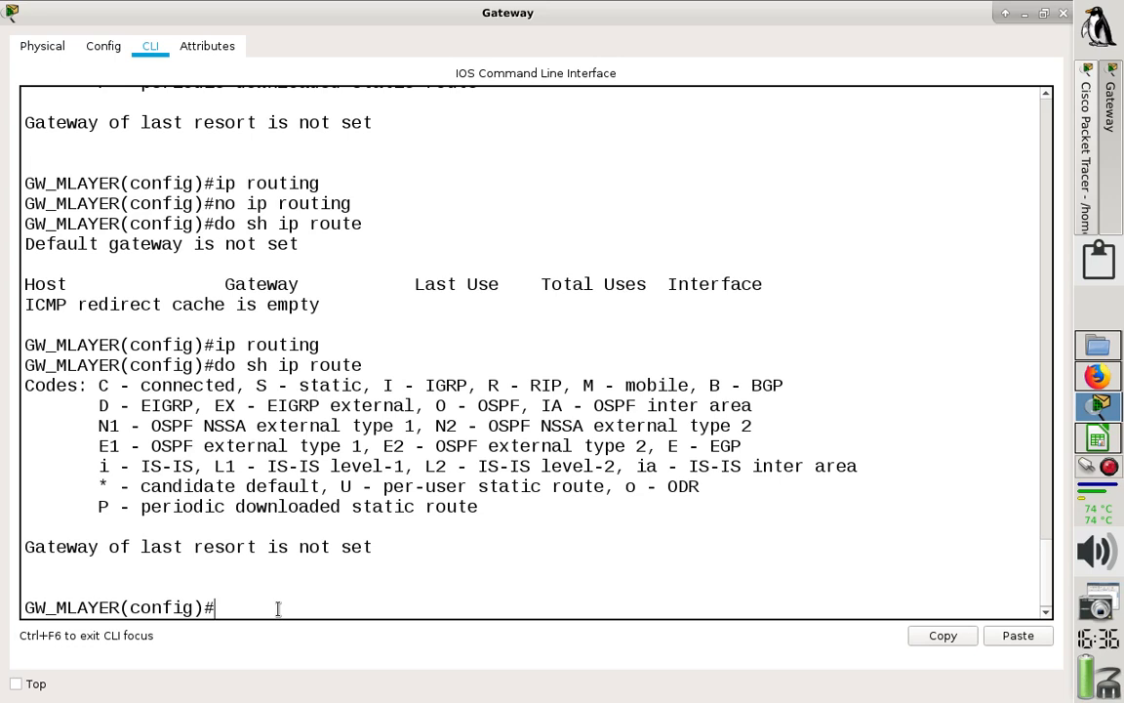
- Enter the Gateway's VLAN 1 interface configuration and set its description to ISP_VoIP
type("int vlan 1")
key("Return")
type("des")
key("Tab")
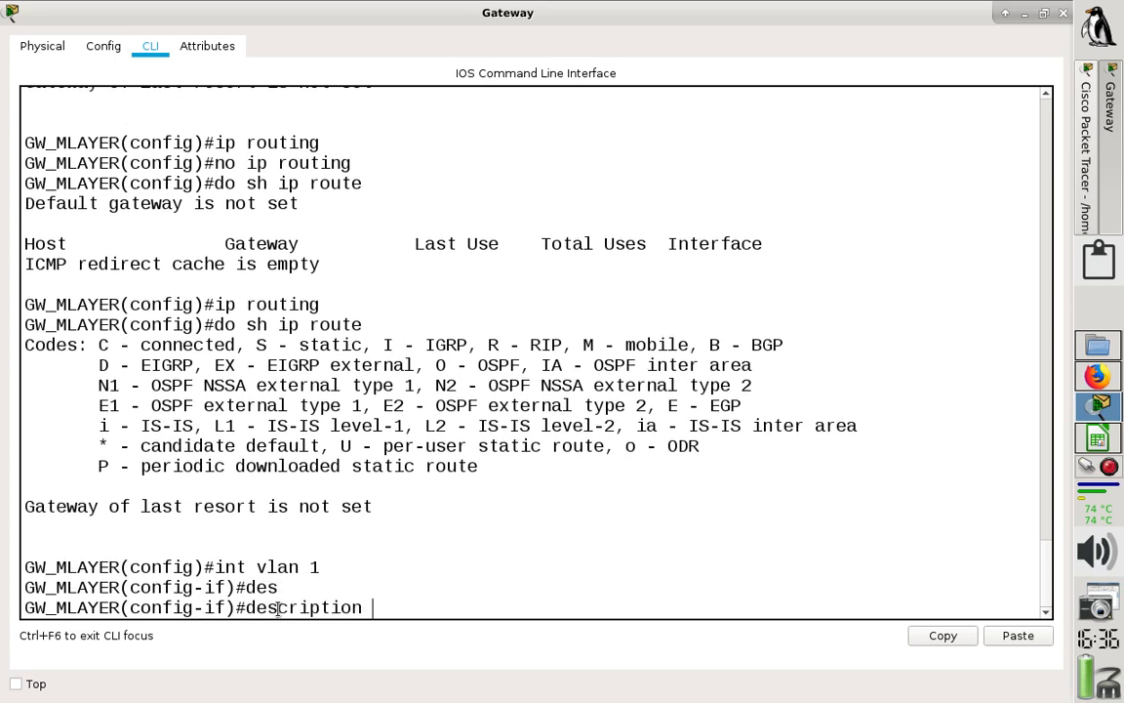
type("ISP_VoIP")
key("Return")
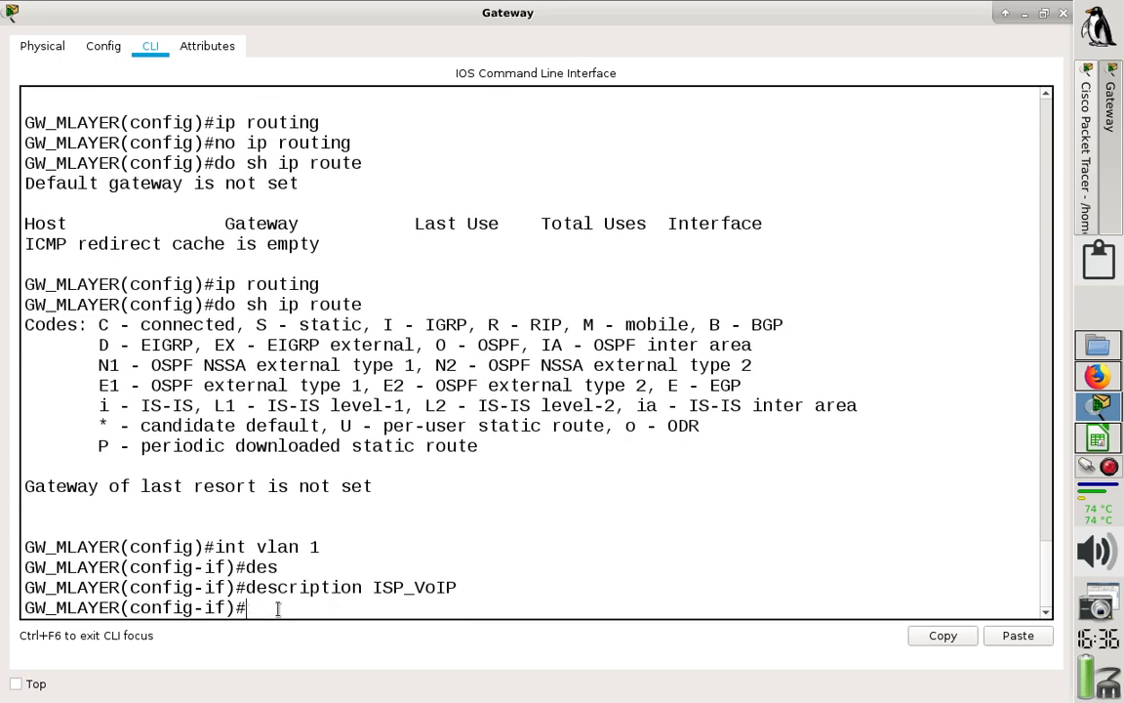
- Look up the VLAN1 address in the LibreOffice Calc IPv4 sheet and assign 150.100.223.142 with mask 255.255.255.240 to the Gateway's VLAN 1 interface
type("ip ad")
key("Tab")
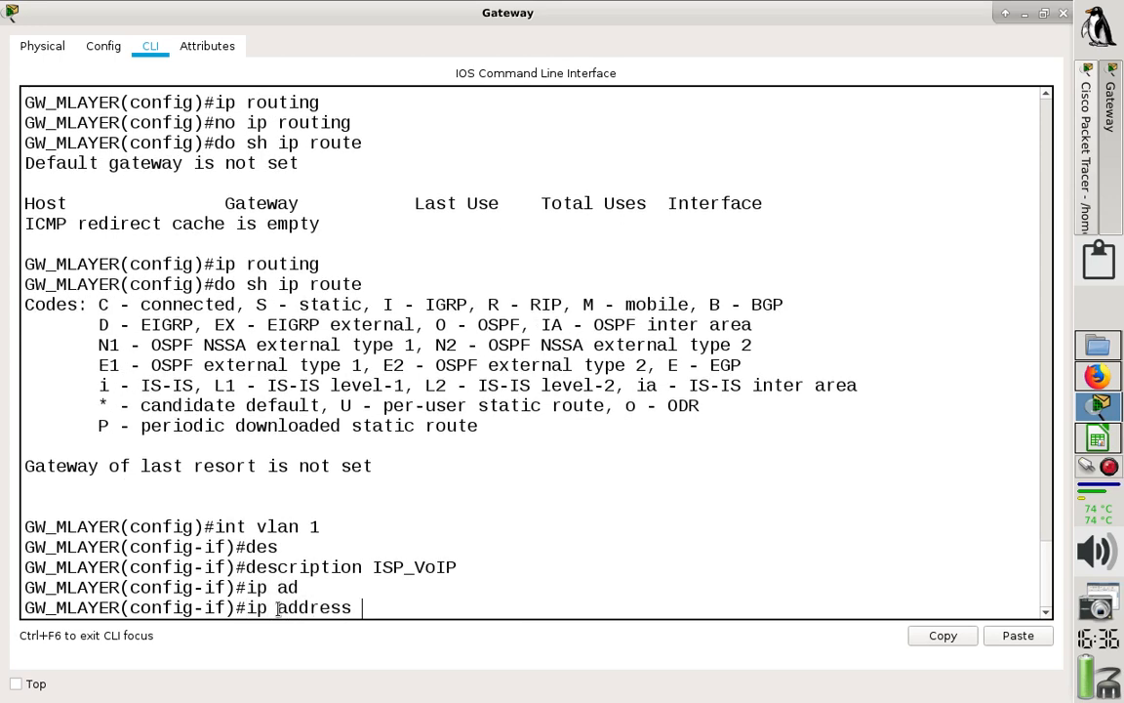
left_click(1095, 439)
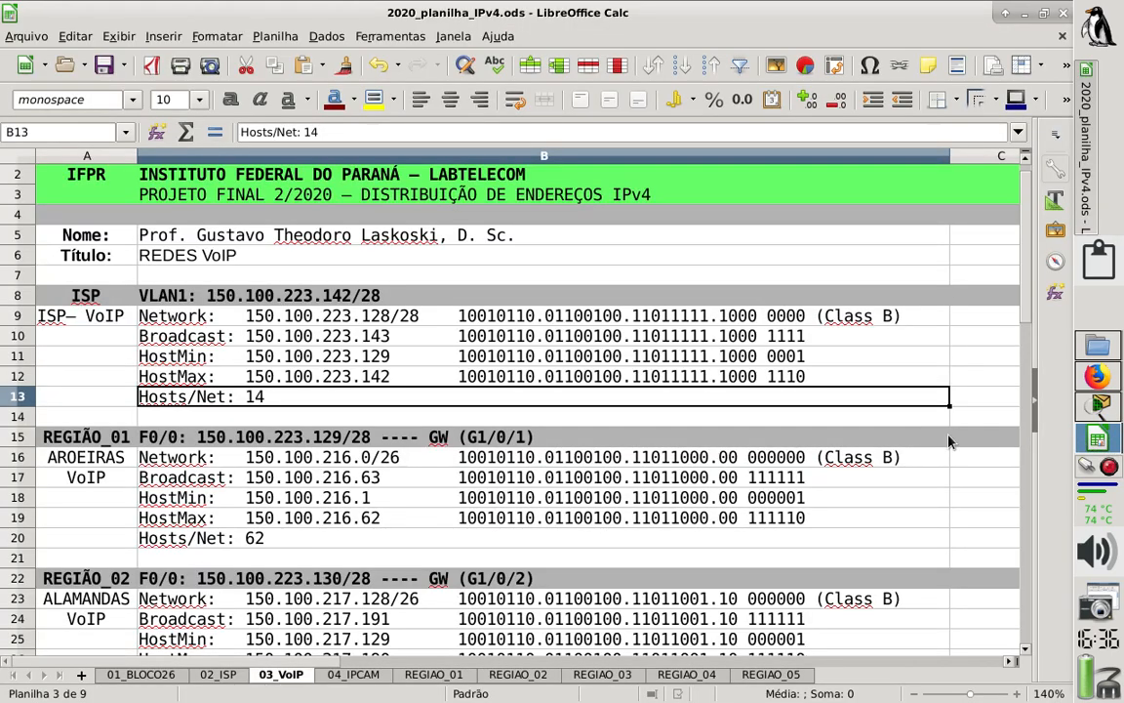
left_click(321, 301)
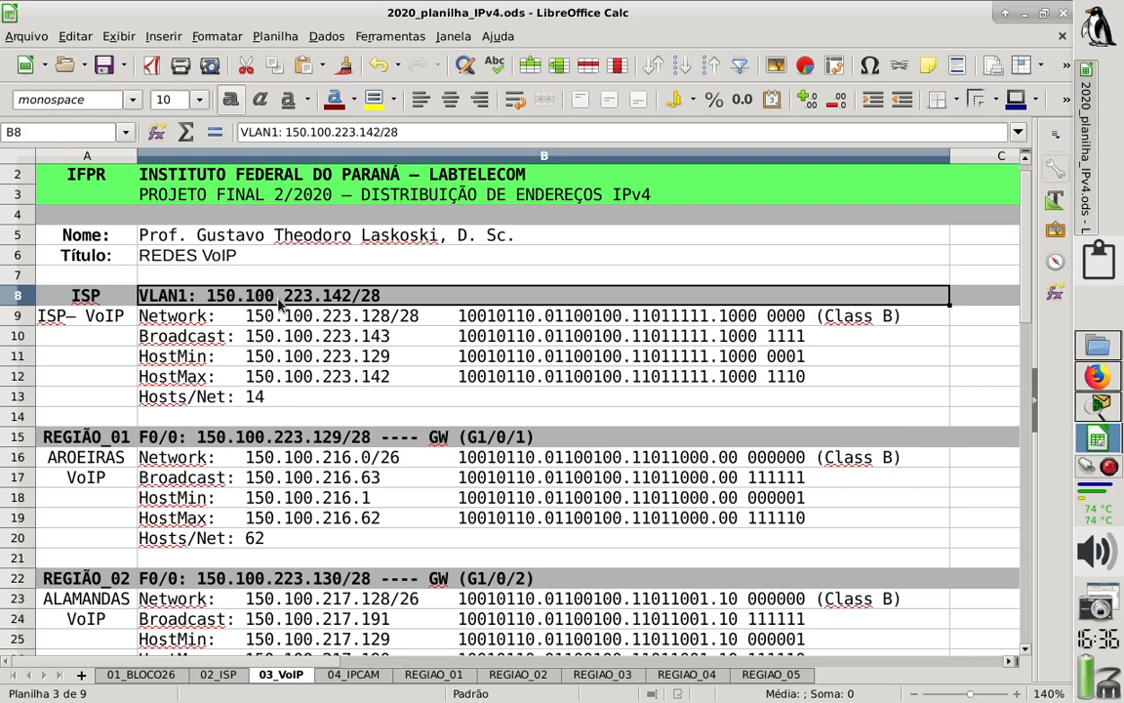
left_click(1089, 412)
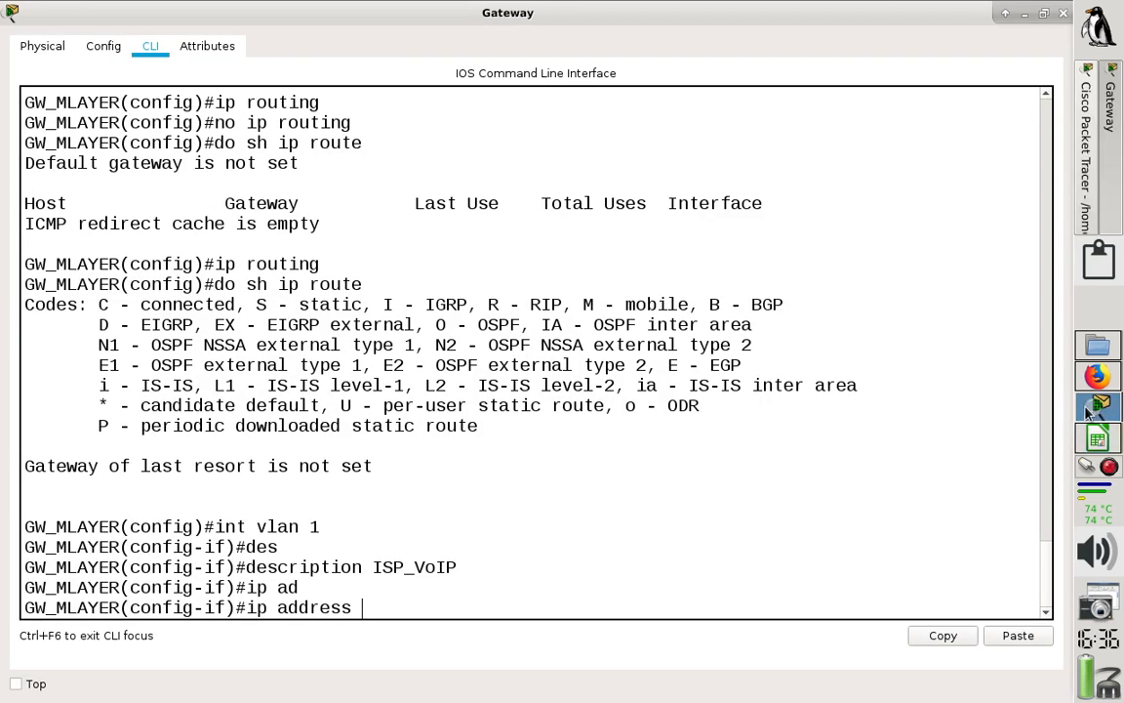
type("150.100.223.")
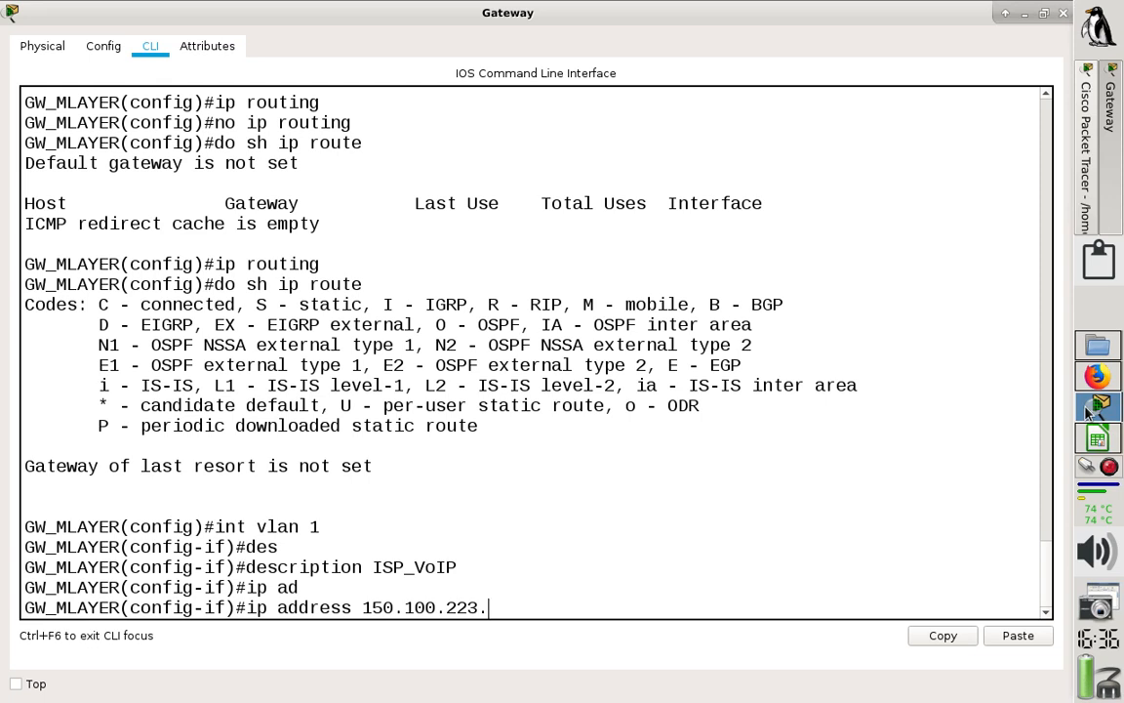
type("142 255.255.255.240")
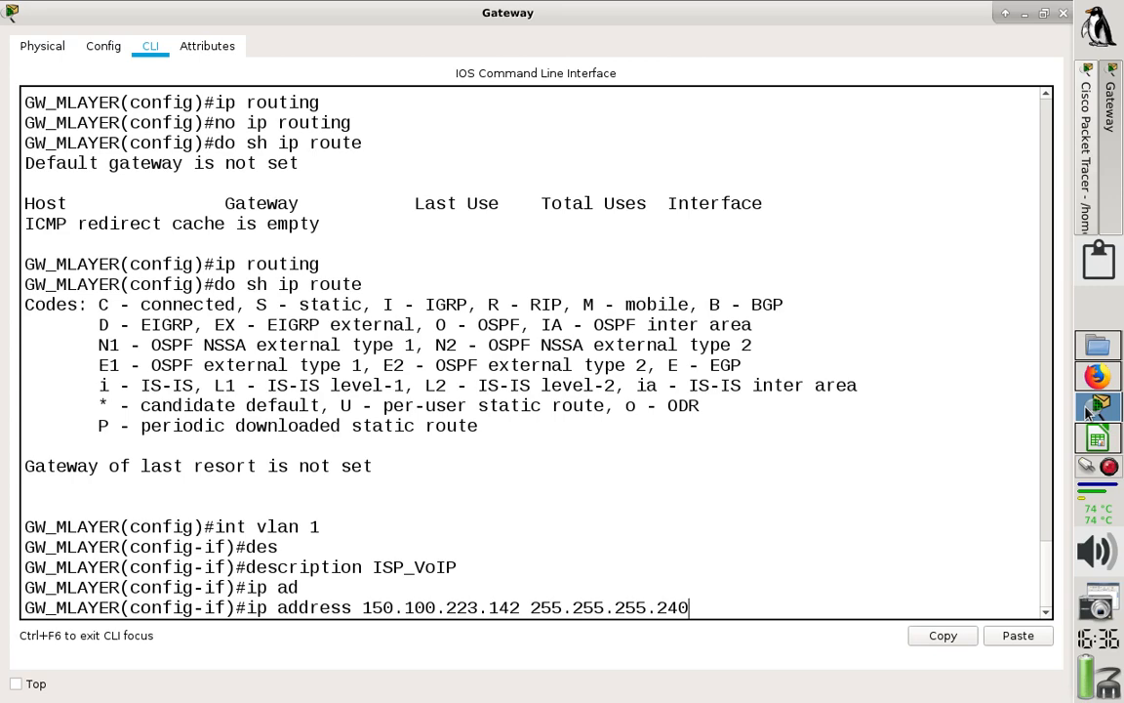
key("Return")
- Enable the VLAN 1 interface with "no shut" and leave configuration mode with "end"
type("no ")
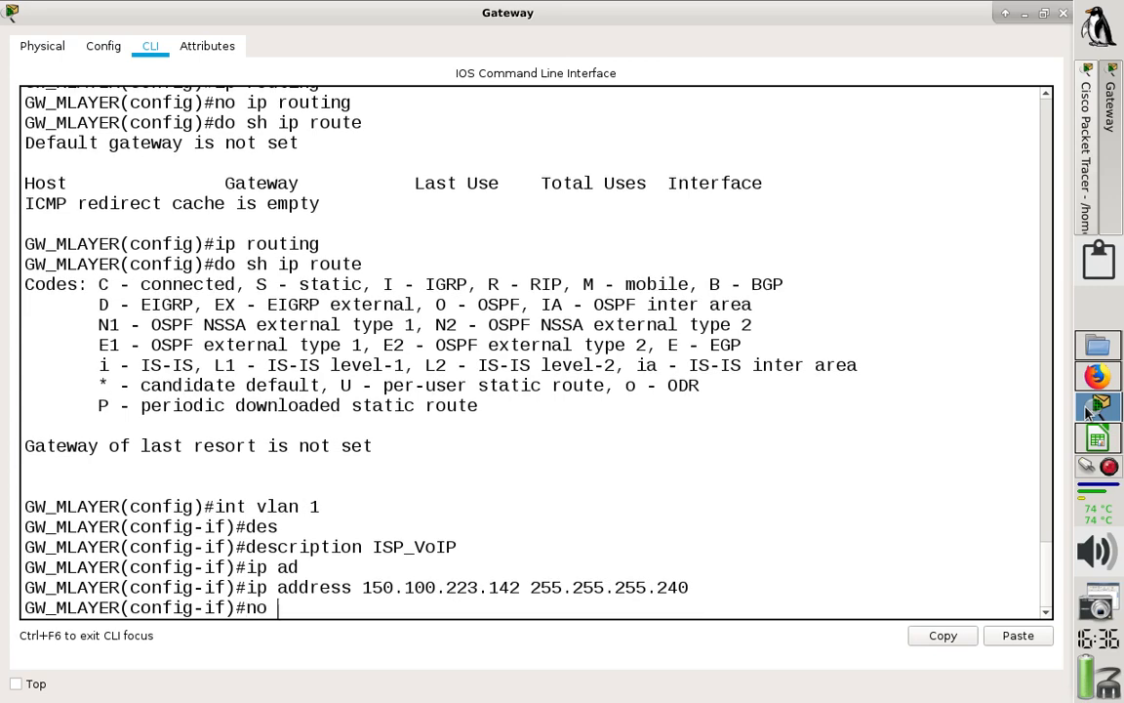
type("shut")
key("Return")
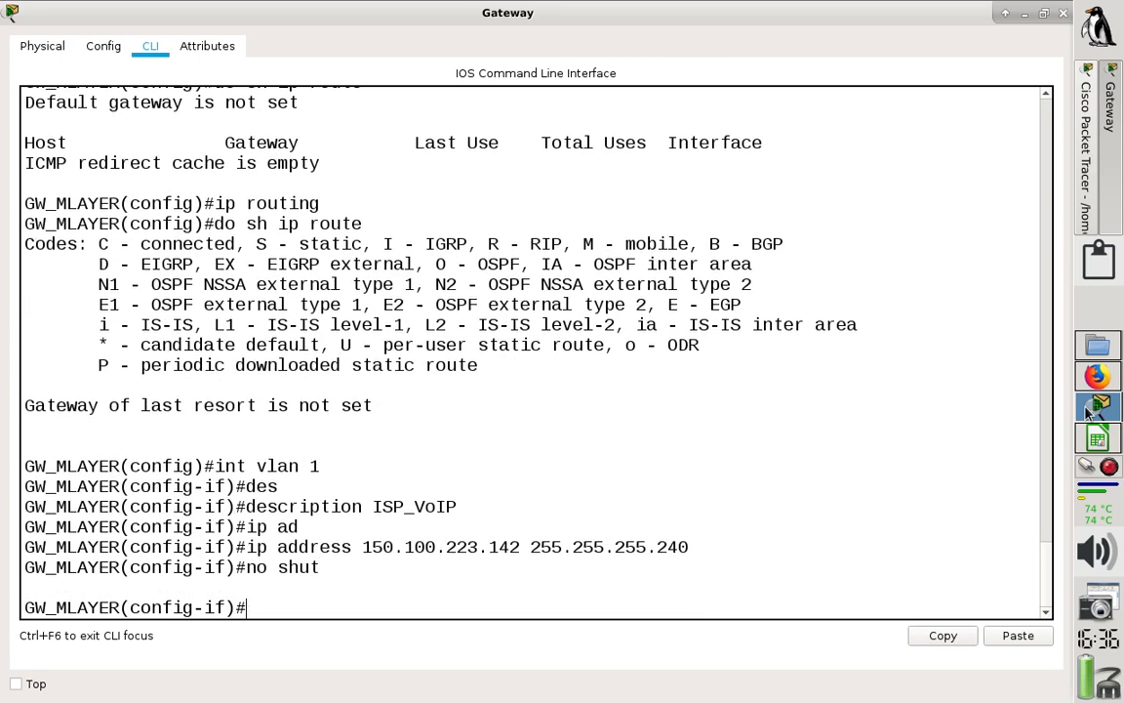
type("ex")
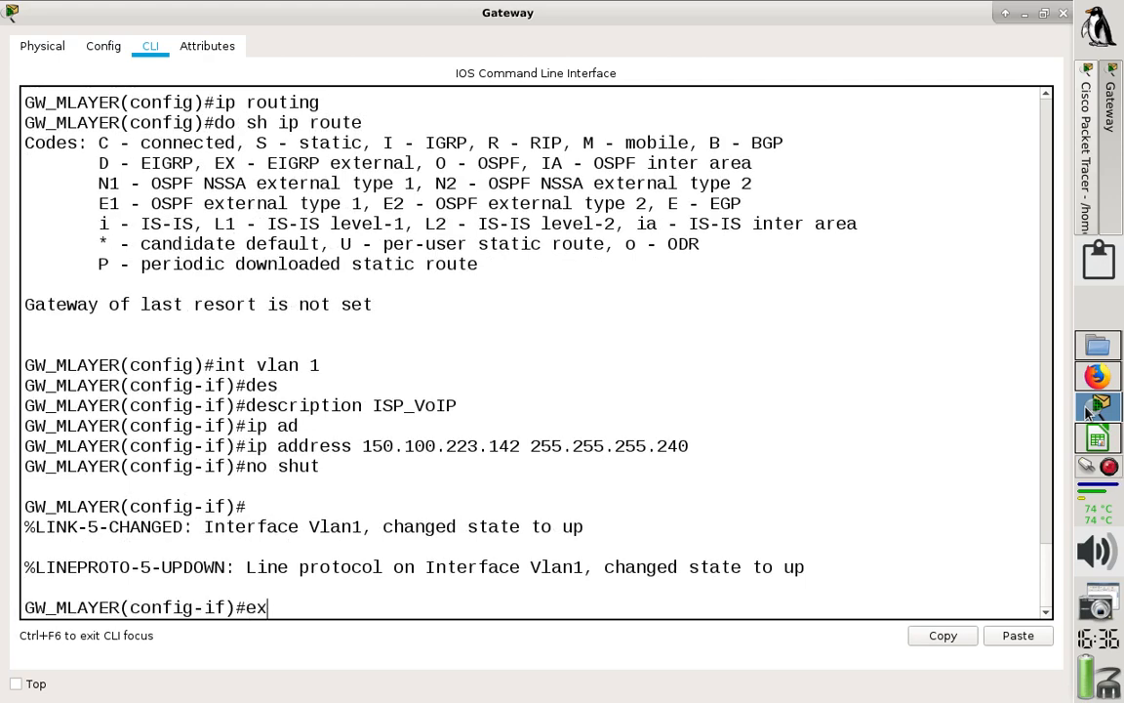
key("BackSpace")
type("nd")
key("Return")
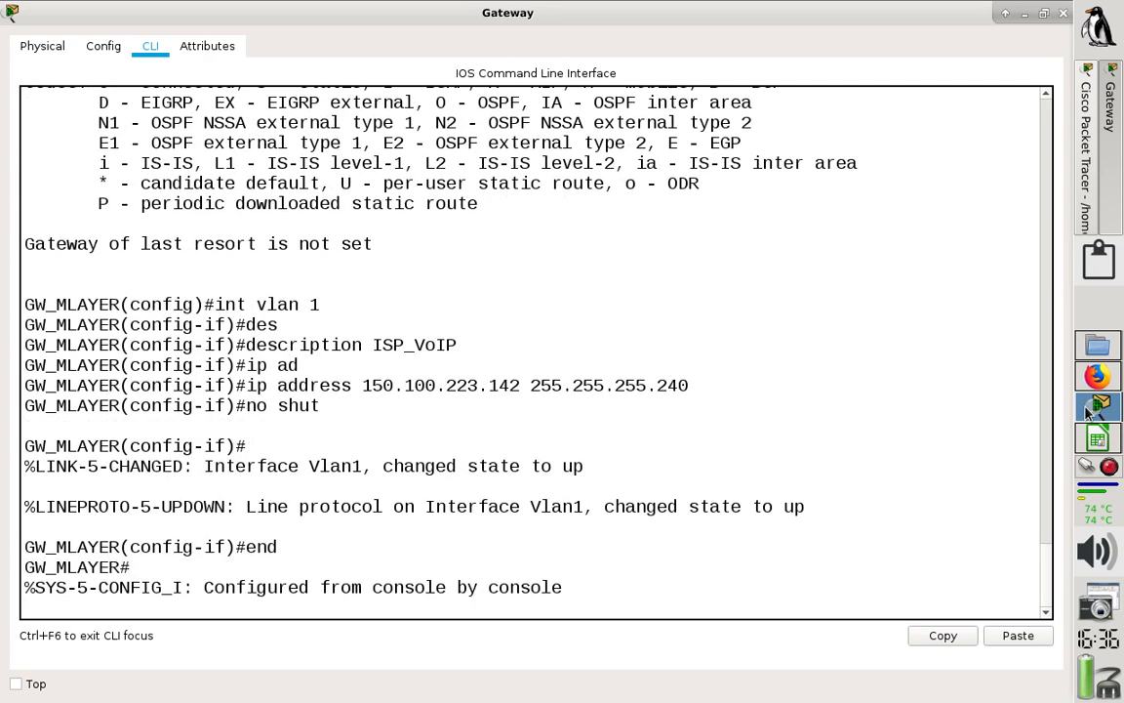
- Display the Gateway's routing table from privileged mode with "sh ip route"
key("Return")
type("sh ")
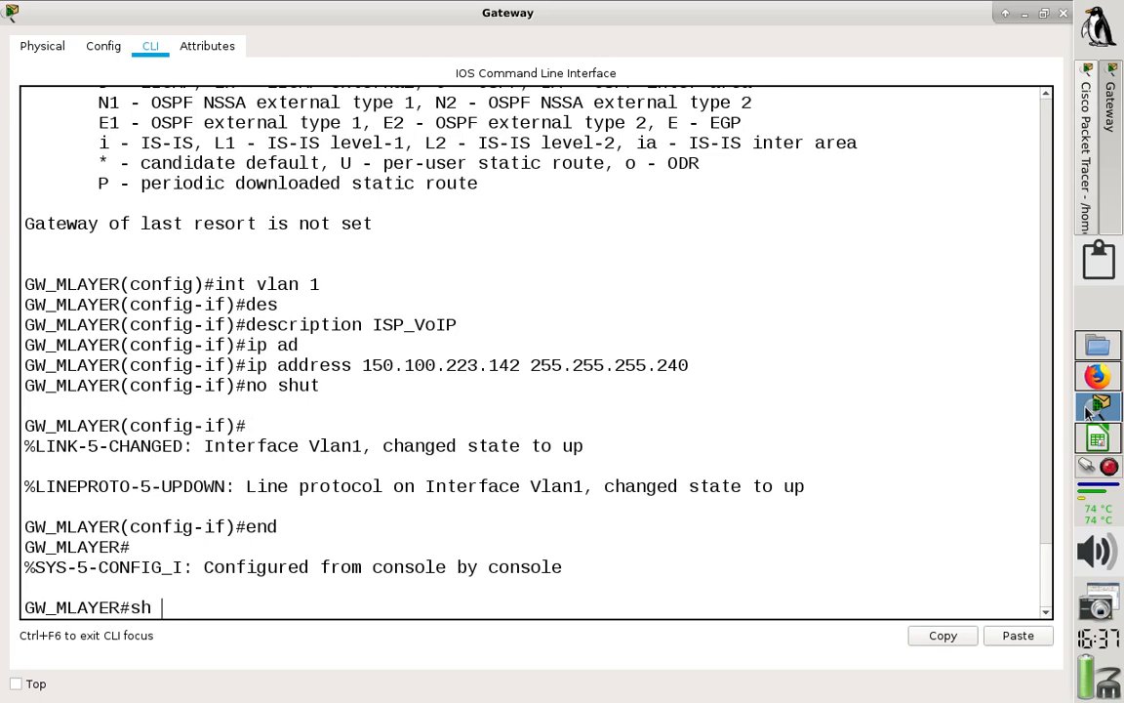
type("ip route")
key("Return")
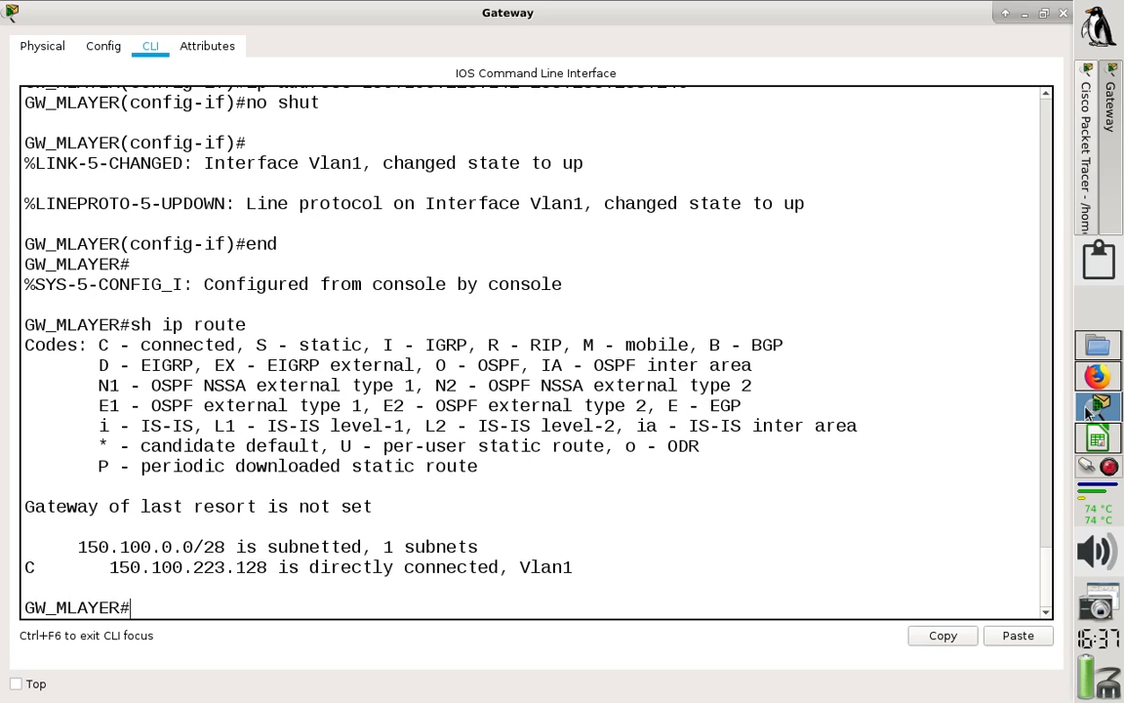
- Save the Gateway switch's running configuration with "wr"
type("do")
key("BackSpace")
key("BackSpace")
type("wr")
key("Return")
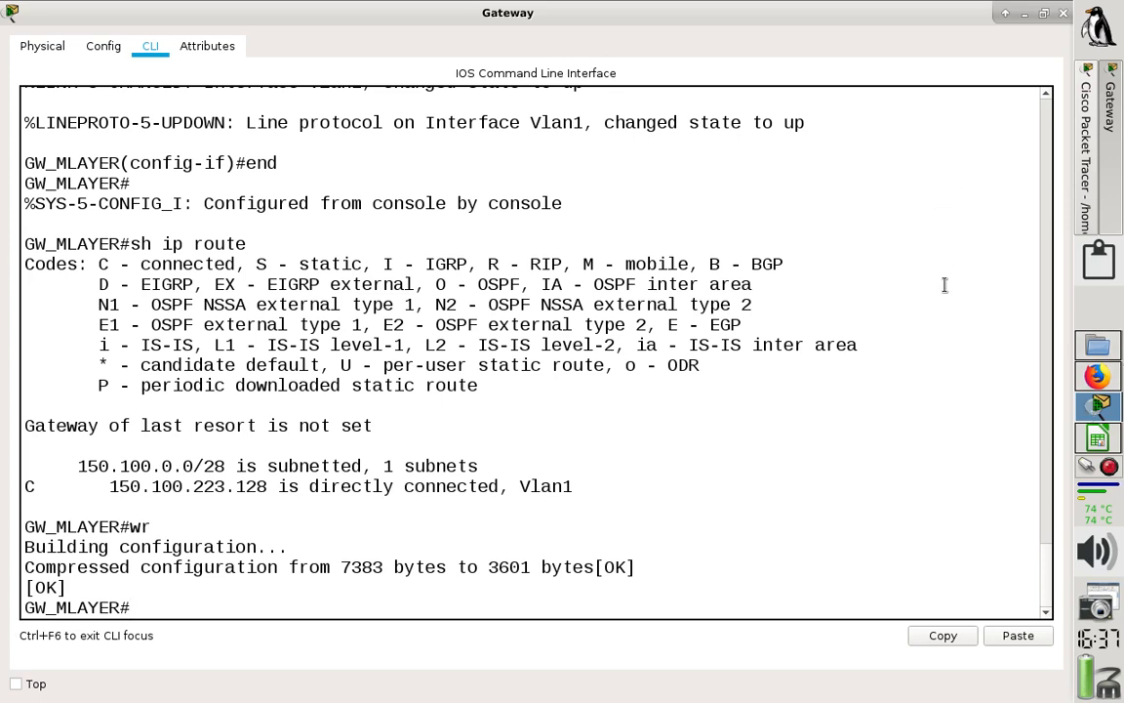
- Ping R1's F0/0 address 150.100.223.129 from the Gateway switch
type("ping 150.100")
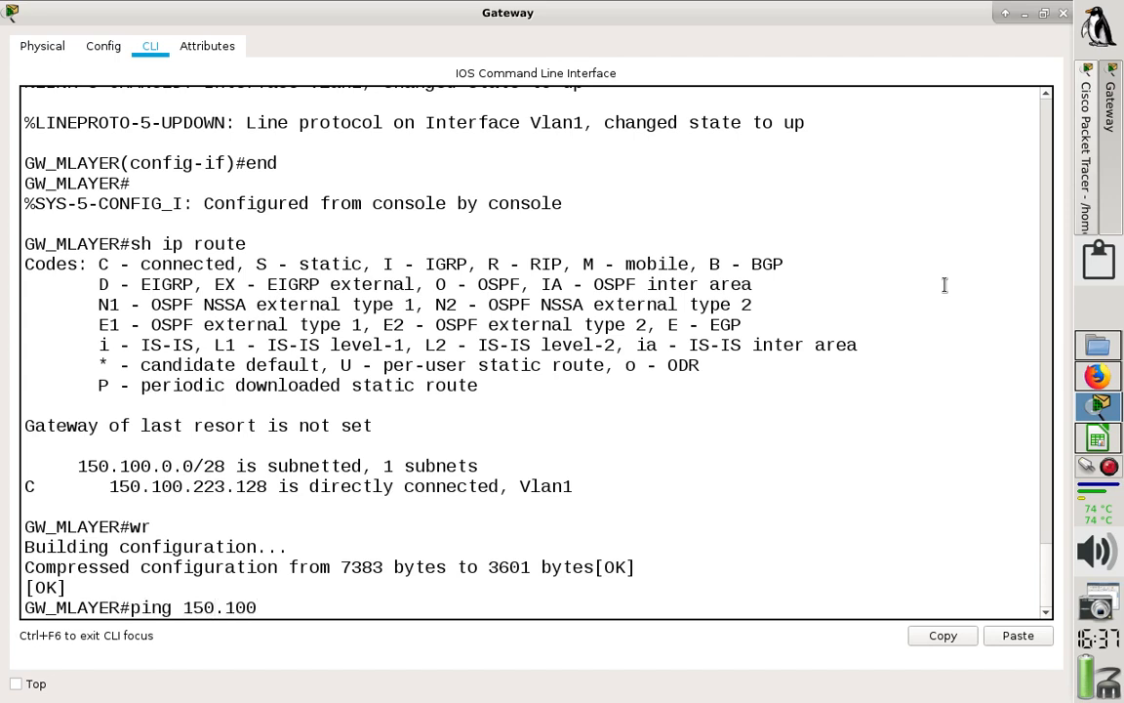
type(".223.129")
key("Return")
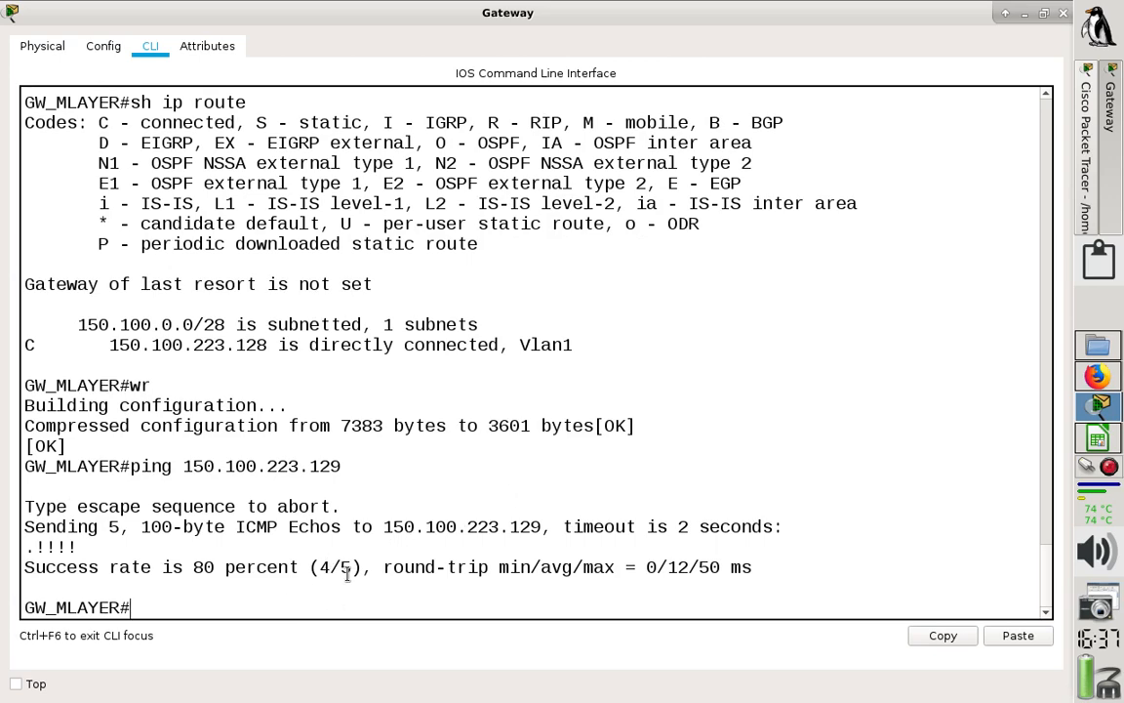
- Review the ping's success rate and repeat the ping to 150.100.223.129
left_click_drag(351, 567, 193, 568)
left_click(193, 610)
key("Up")
key("Return")
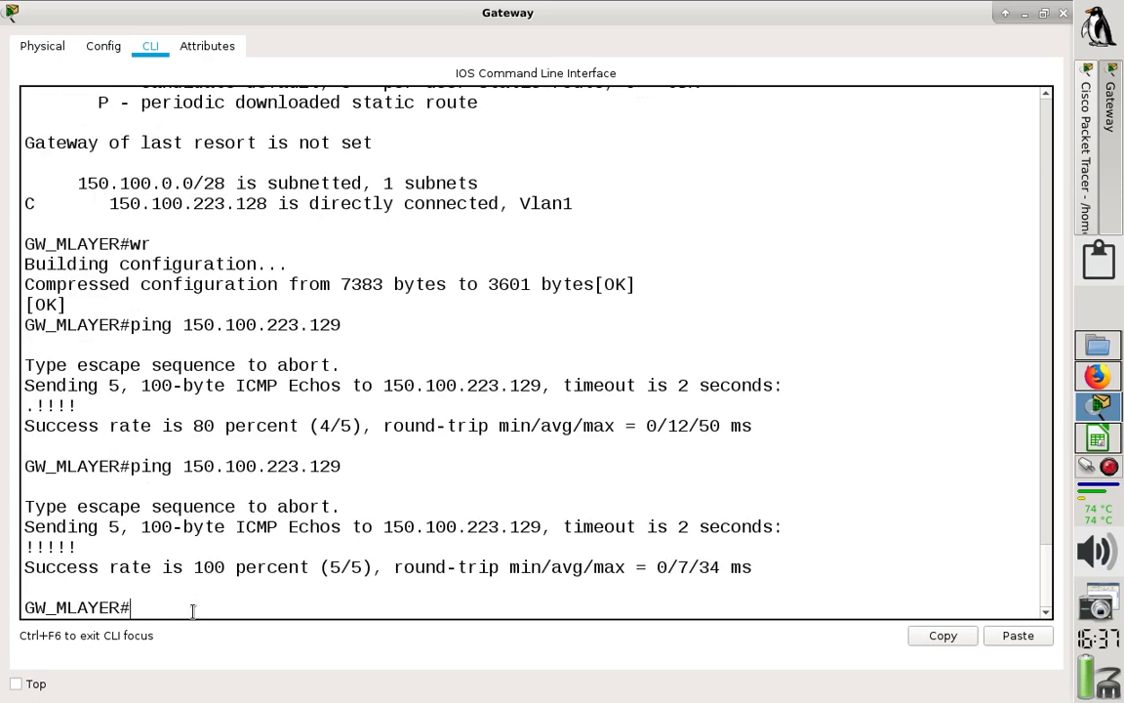
- Ping R2's F0/0 address 150.100.223.130 from the Gateway twice
key("Up")
key("BackSpace")
key("BackSpace")
type("30")
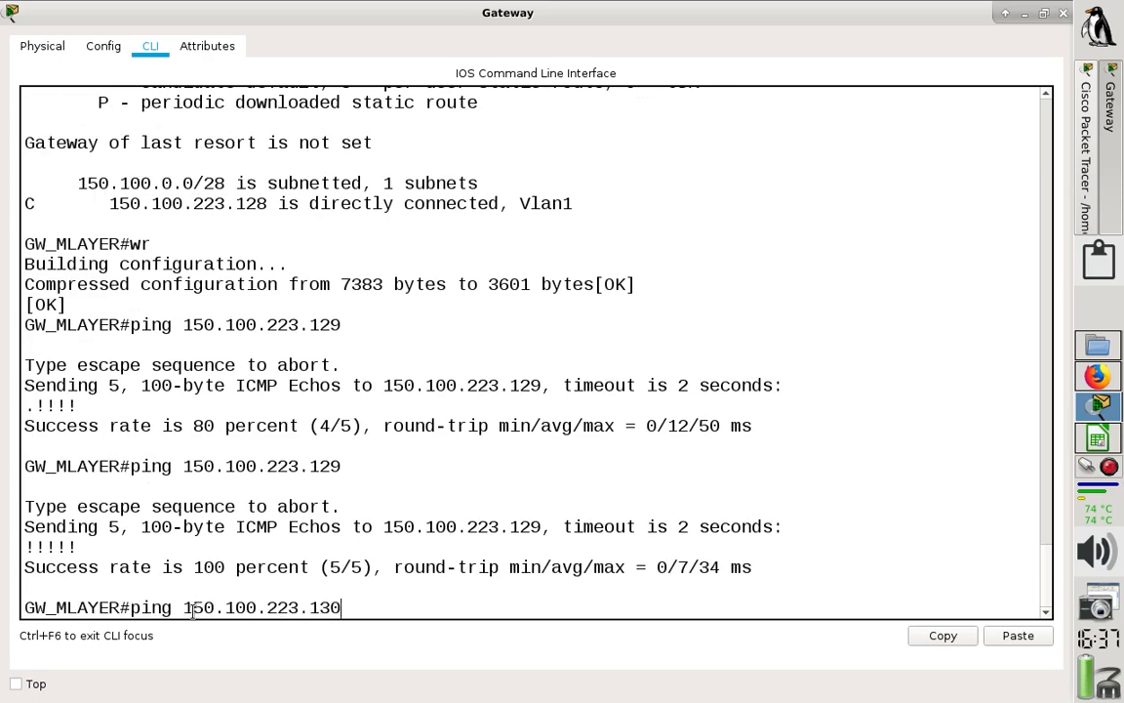
key("Return")
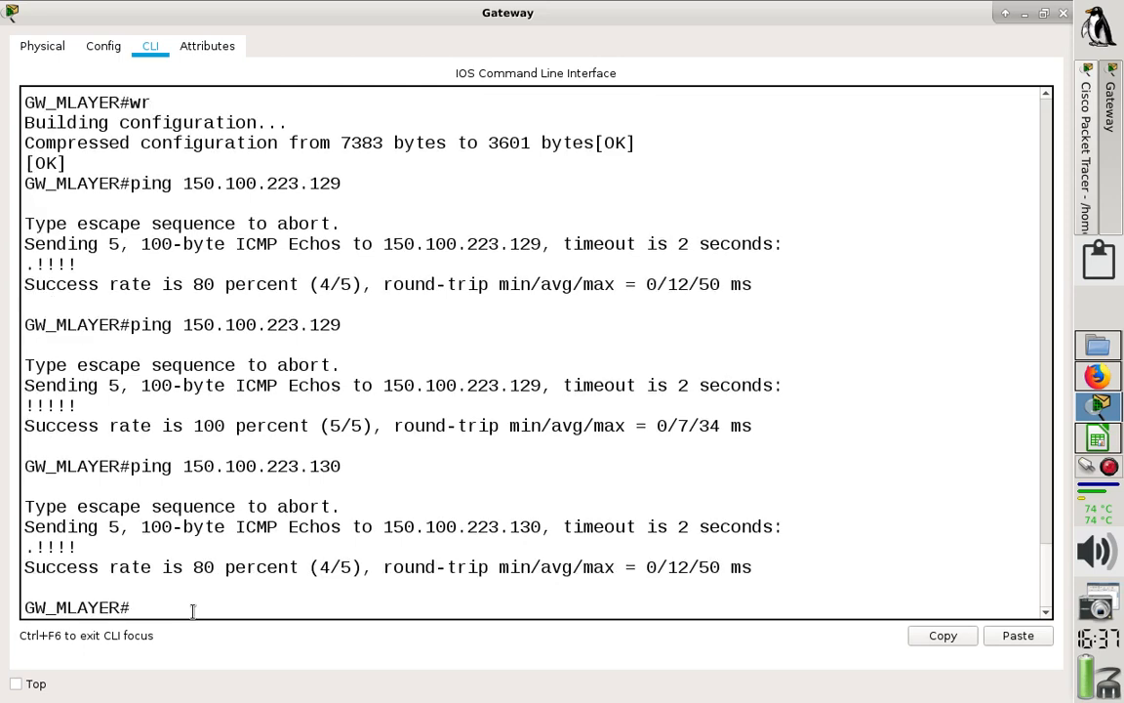
key("Up")
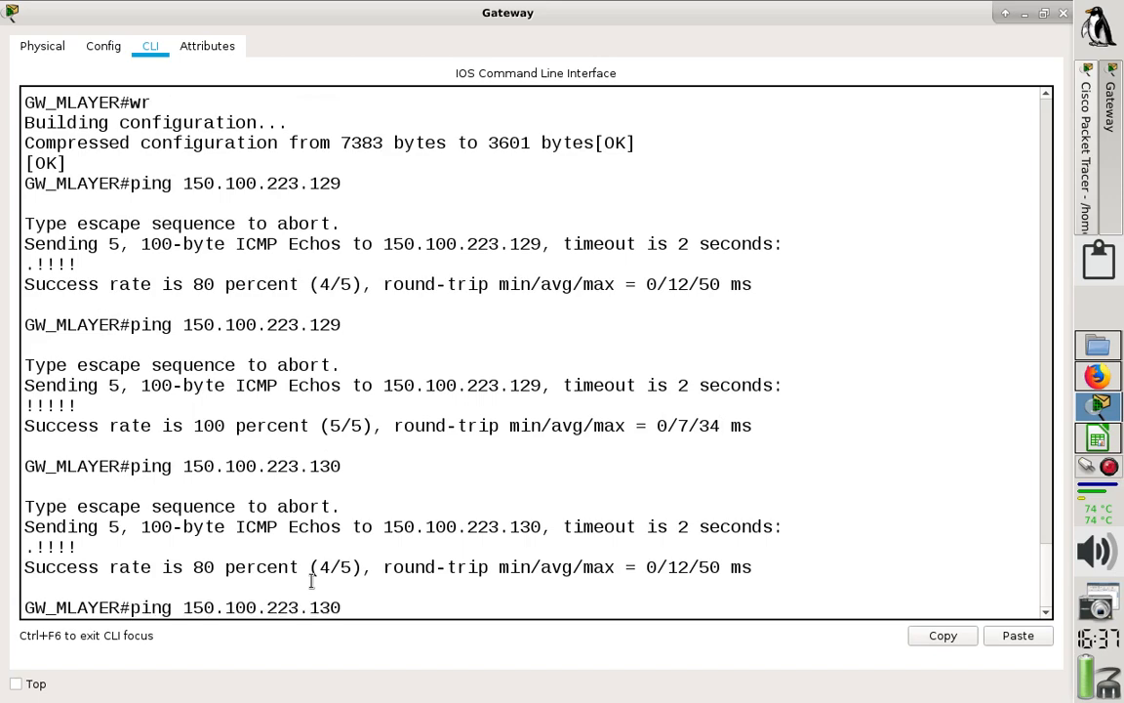
key("Return")
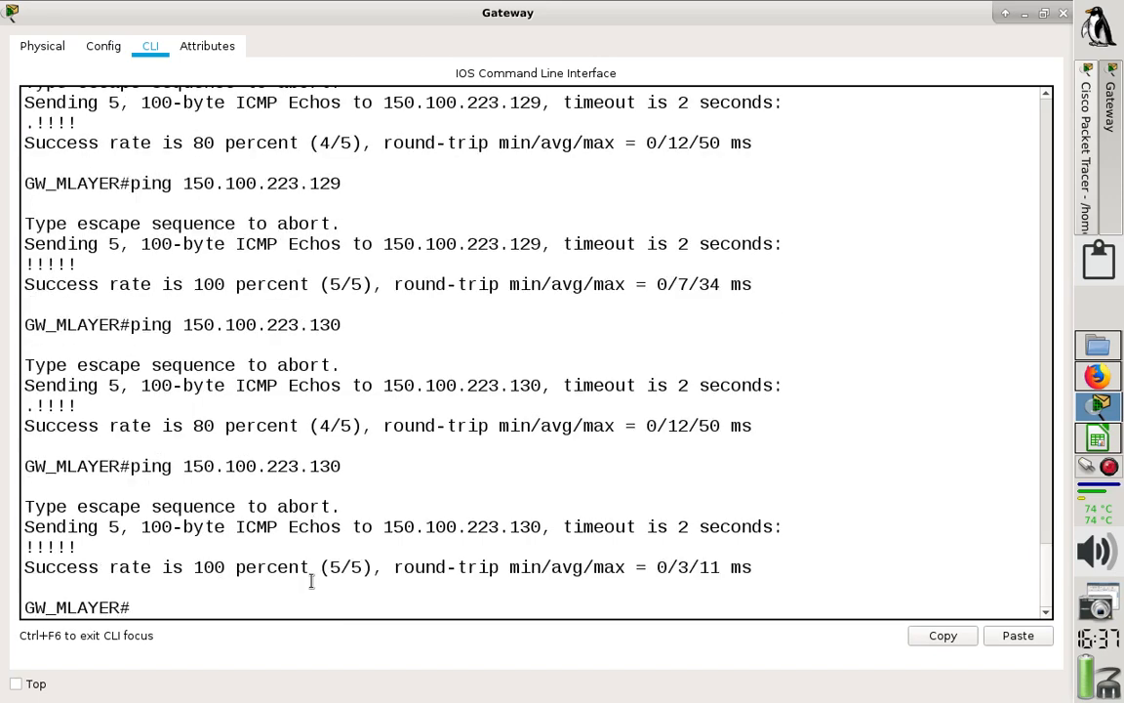
- Ping R3's F0/0 address 150.100.223.131 from the Gateway twice and close the Gateway window
key("Up")
key("BackSpace")
type("150.100.223.131")
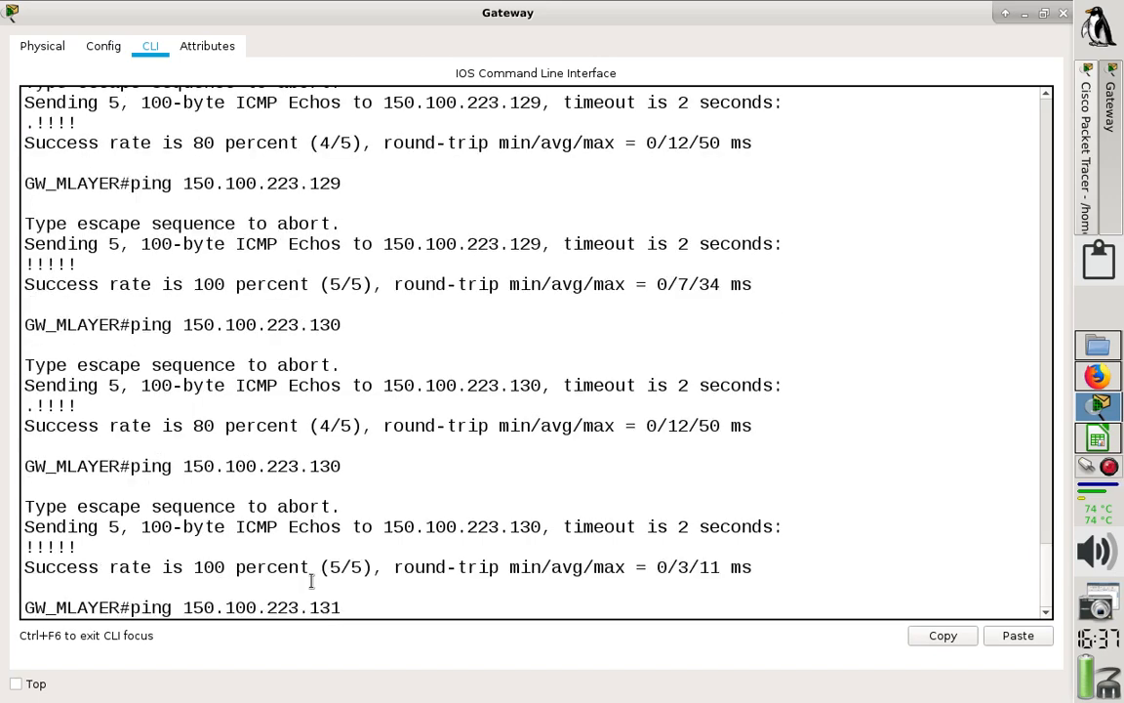
key("Return")
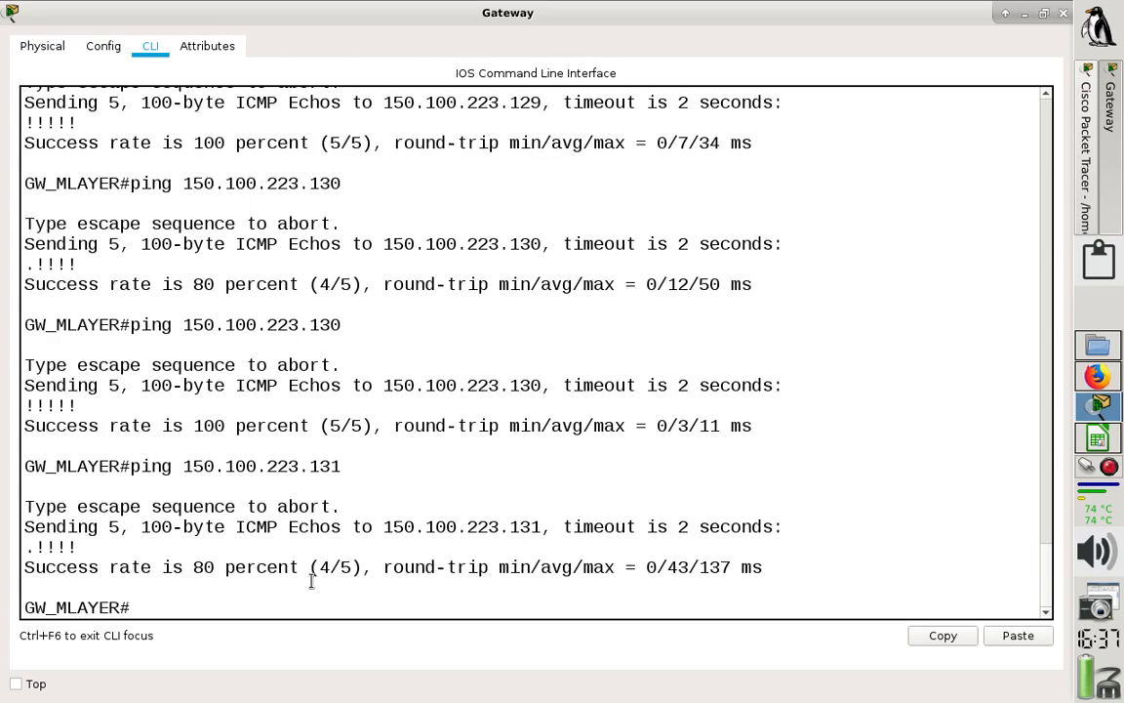
key("Up")
key("Return")
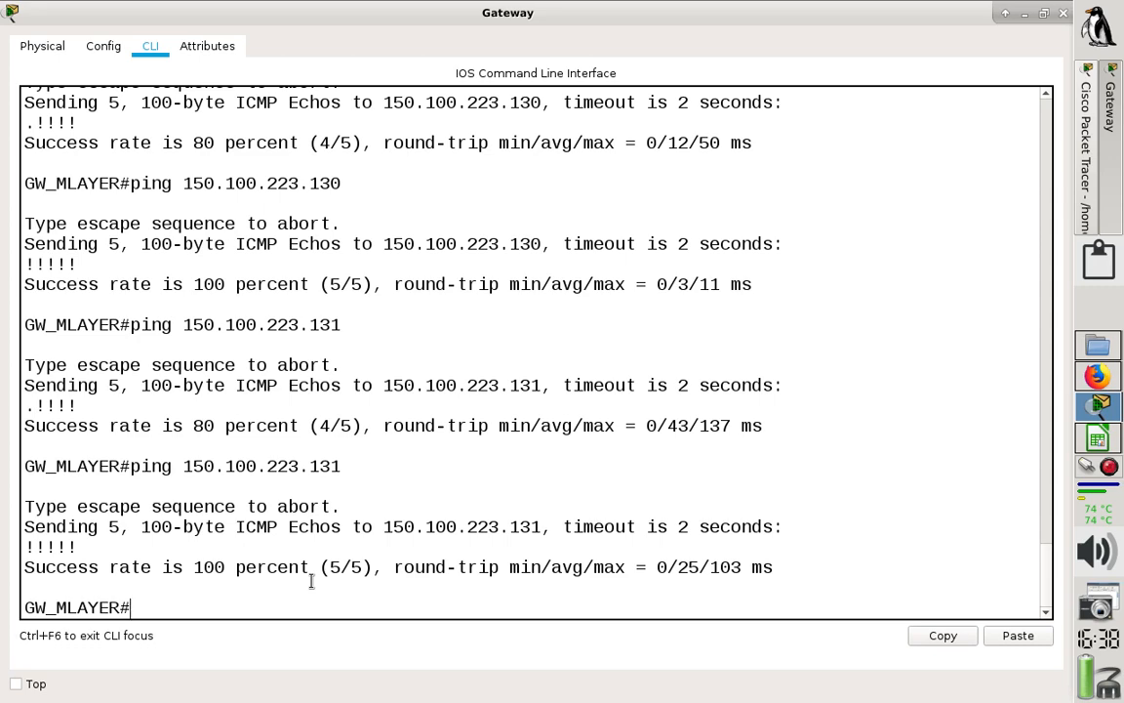
left_click(1063, 14)
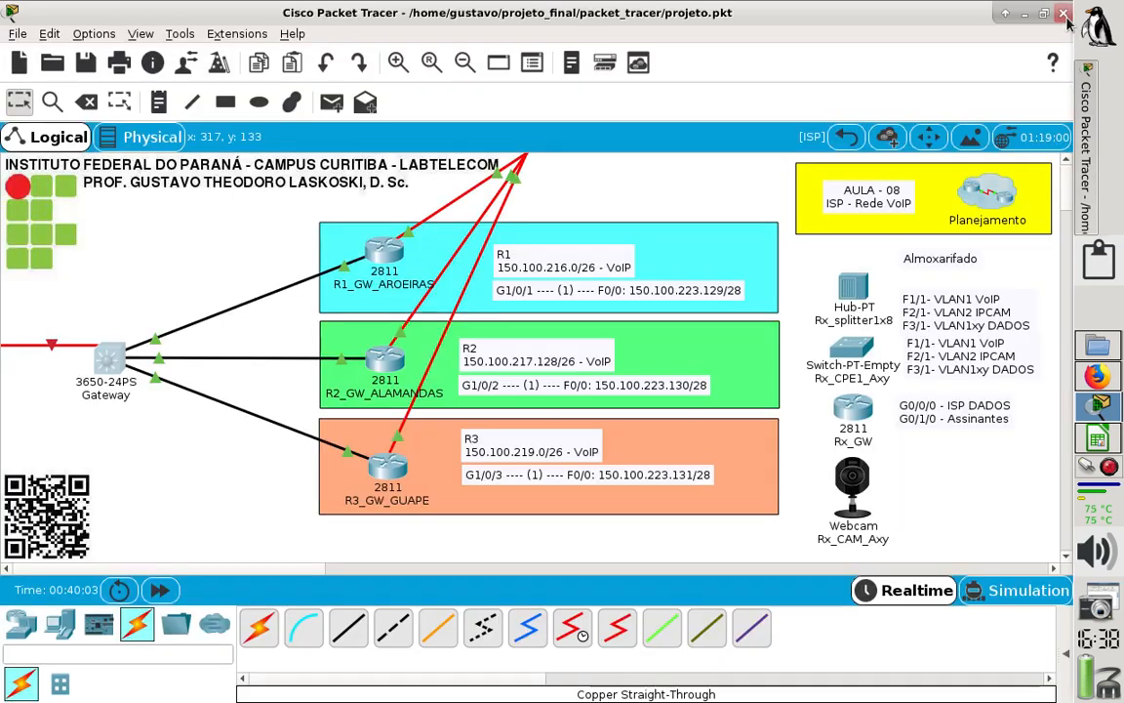
- Add the note "VLAN 1: 150.100.233.142/28" above the Gateway switch and shift it slightly toward the topology's heading
left_click(158, 101)
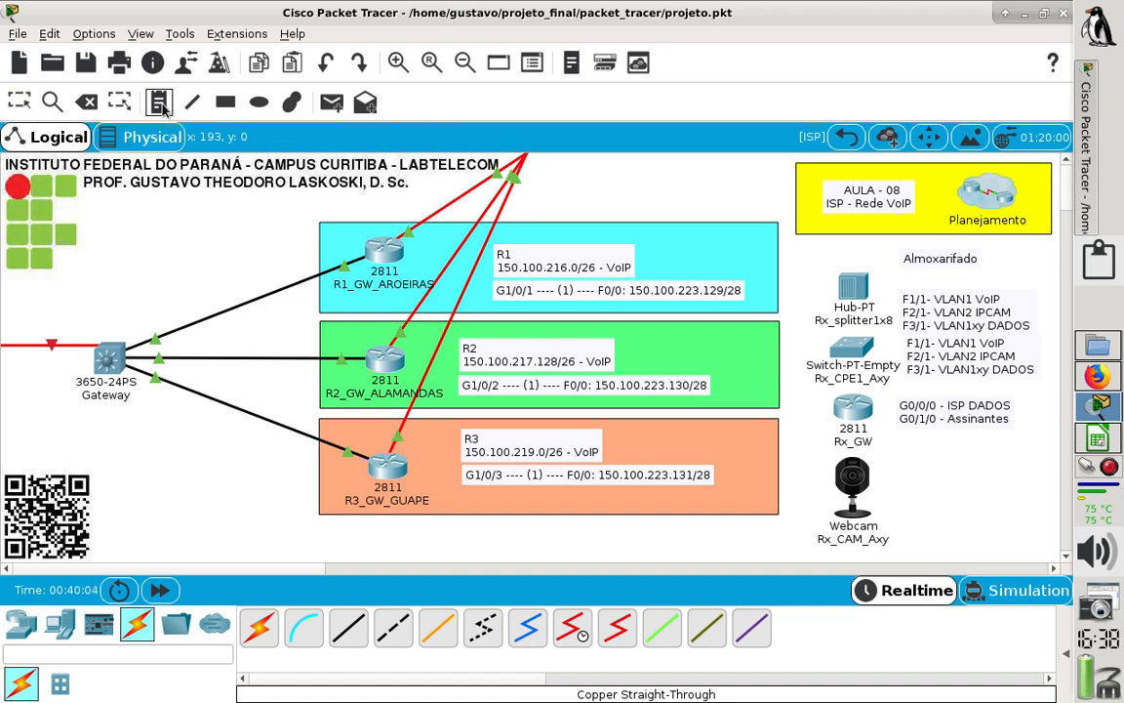
left_click(87, 241)
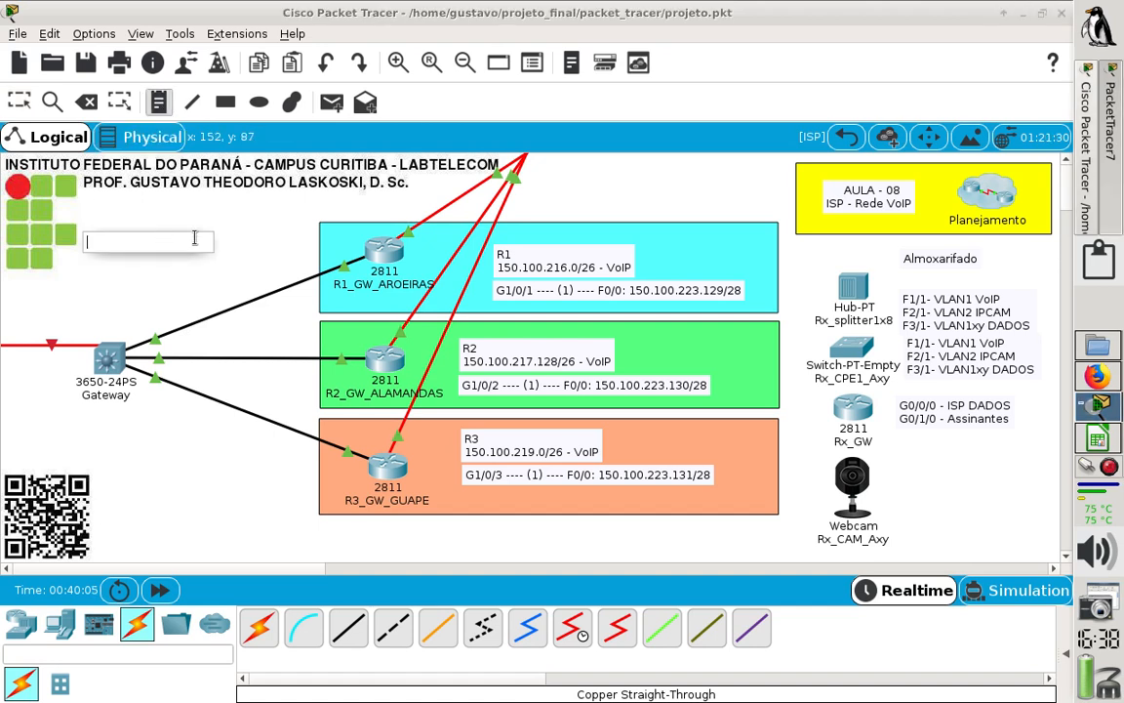
type("VLA")
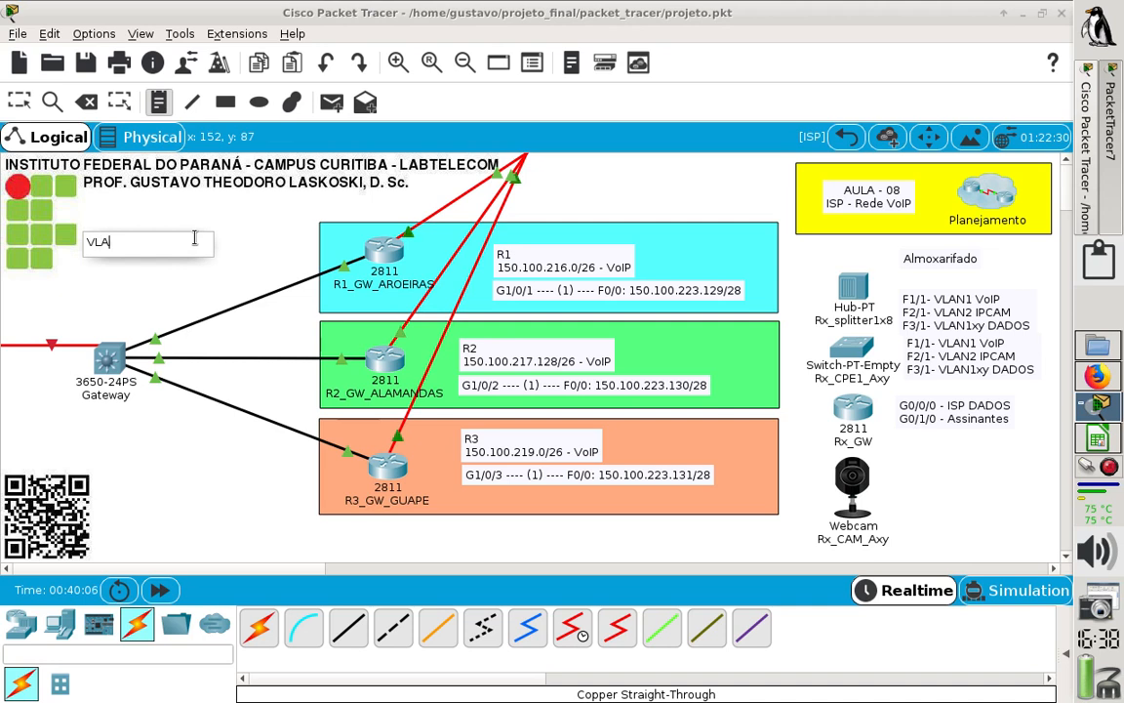
type("N1")
key("BackSpace")
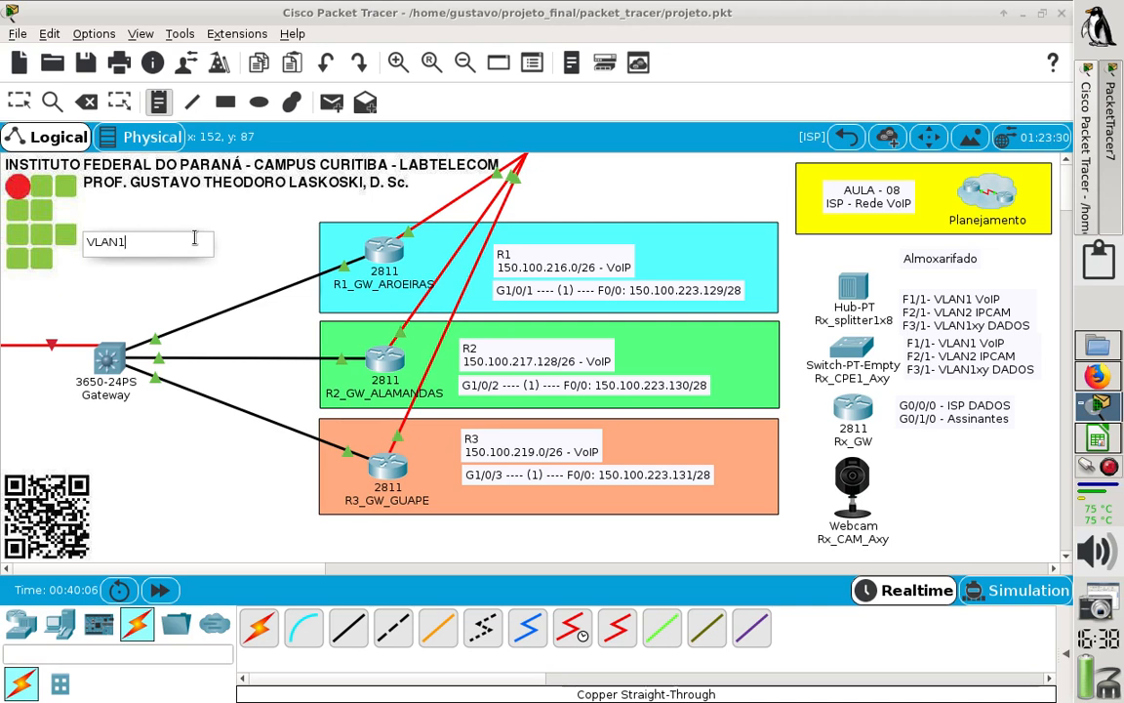
type("1: 150.1")
type("00.233.1")
type("42/28")
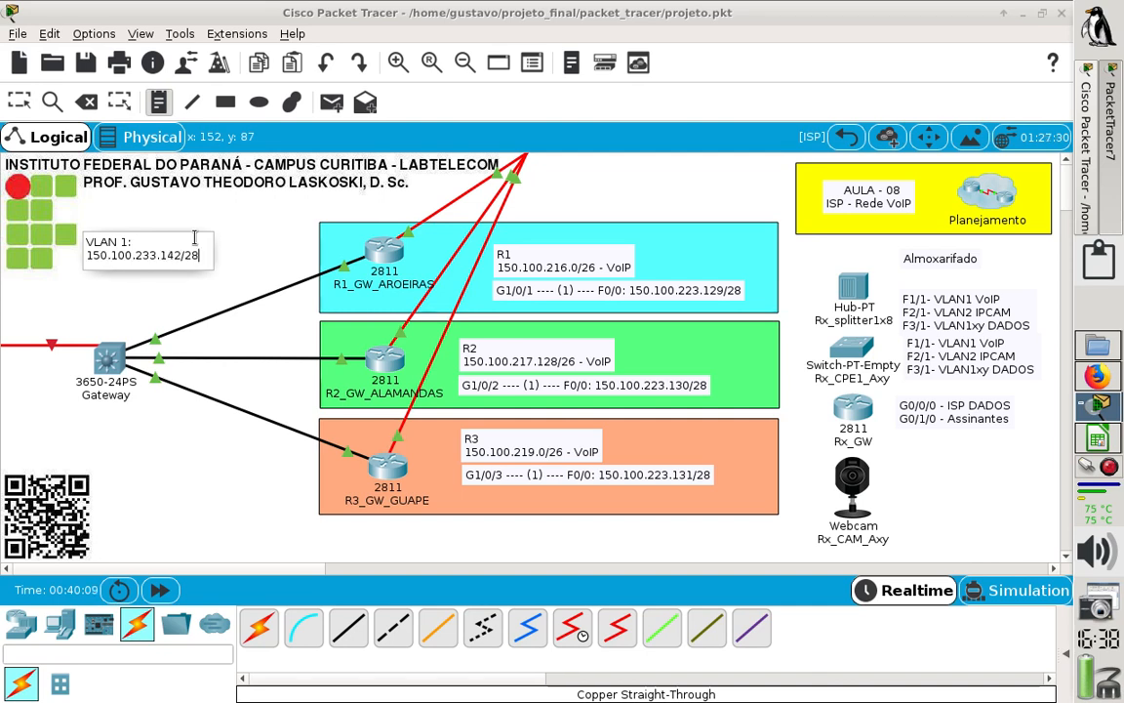
left_click(141, 312)
left_click(19, 101)
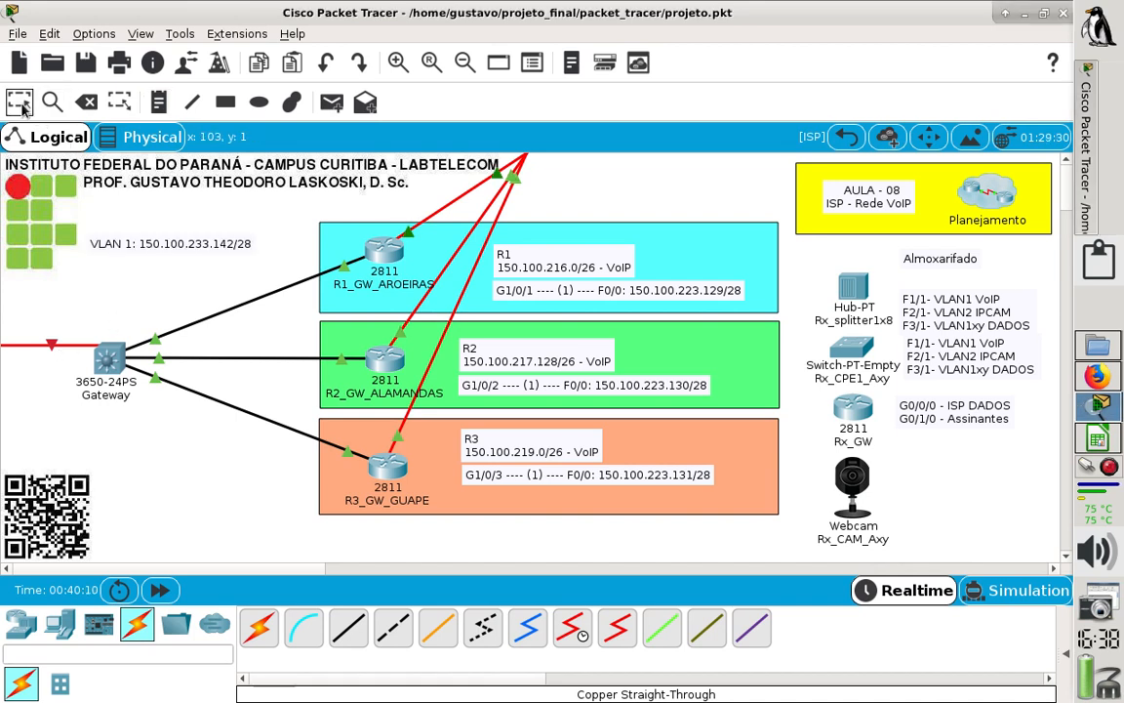
left_click_drag(142, 247, 151, 236)
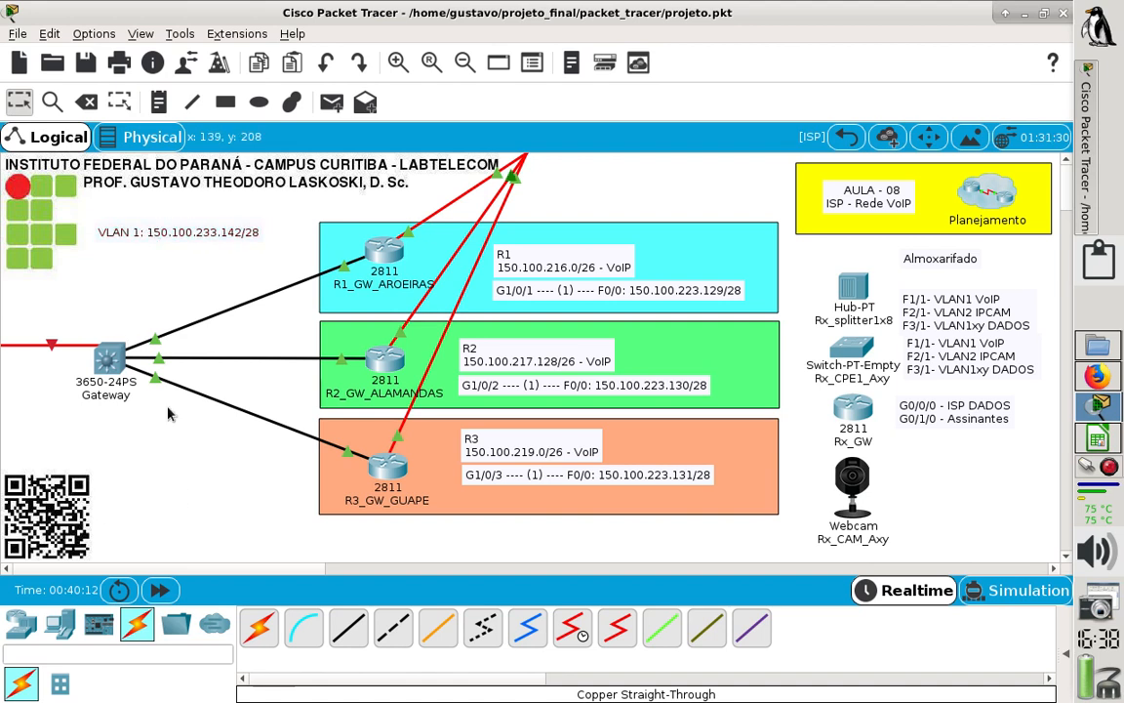
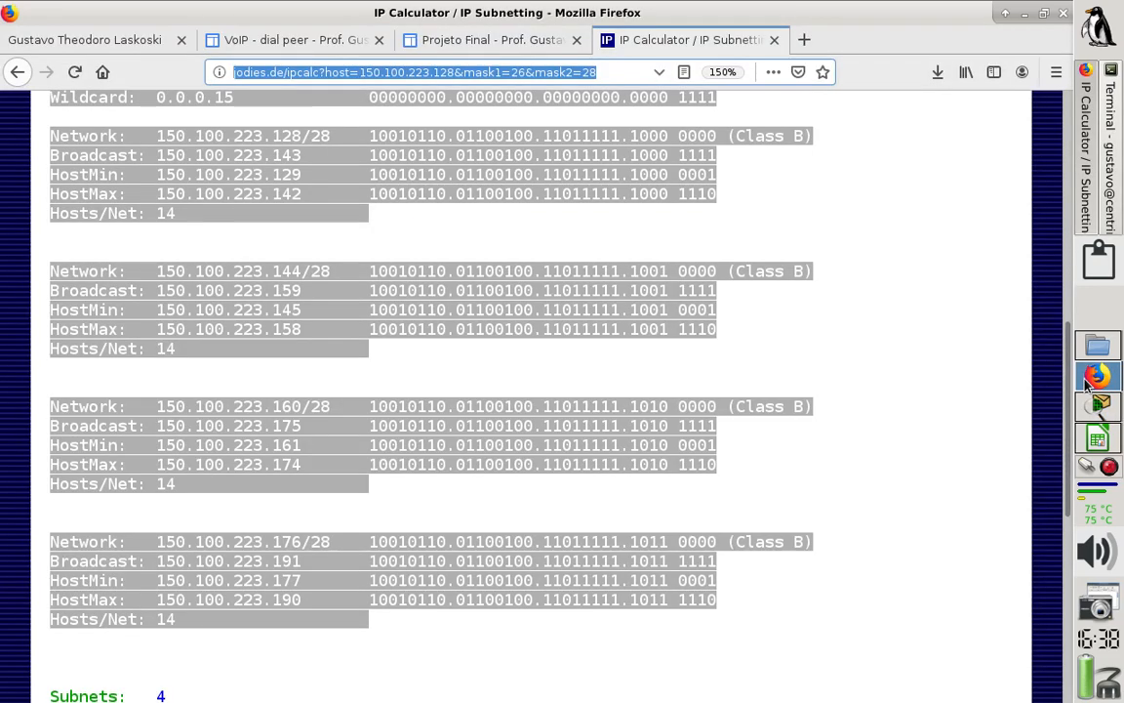
- Switch to Firefox and close the IP Calculator page
left_click(1086, 383)
left_click(808, 243)
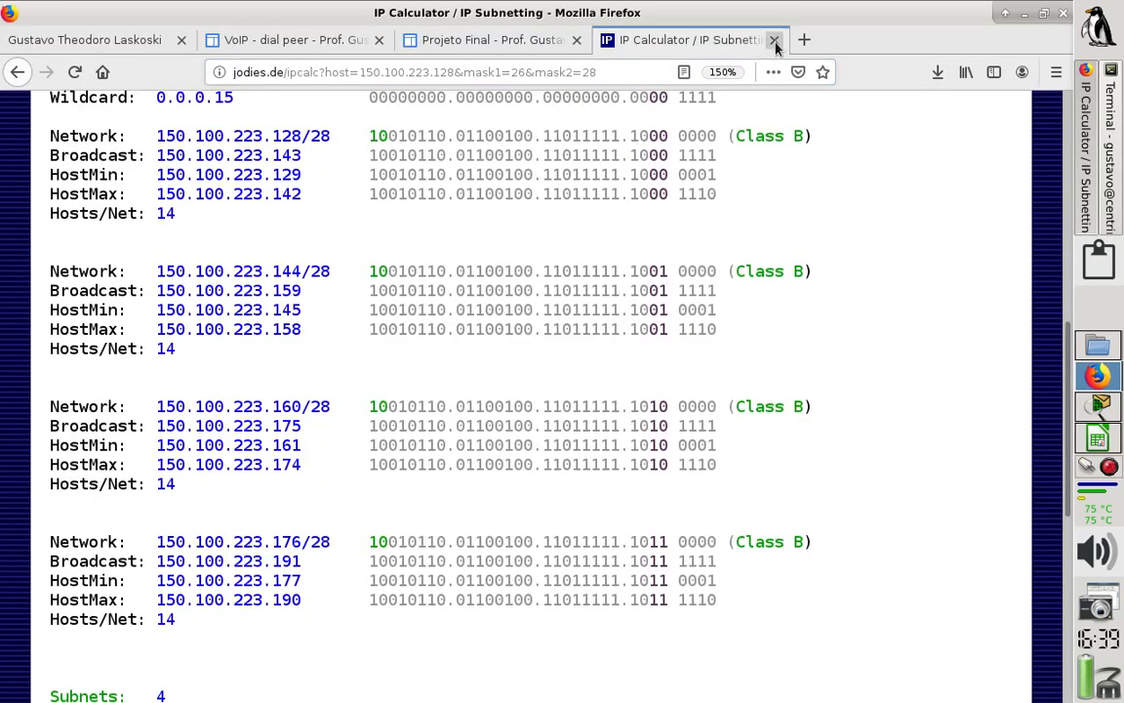
left_click(775, 41)
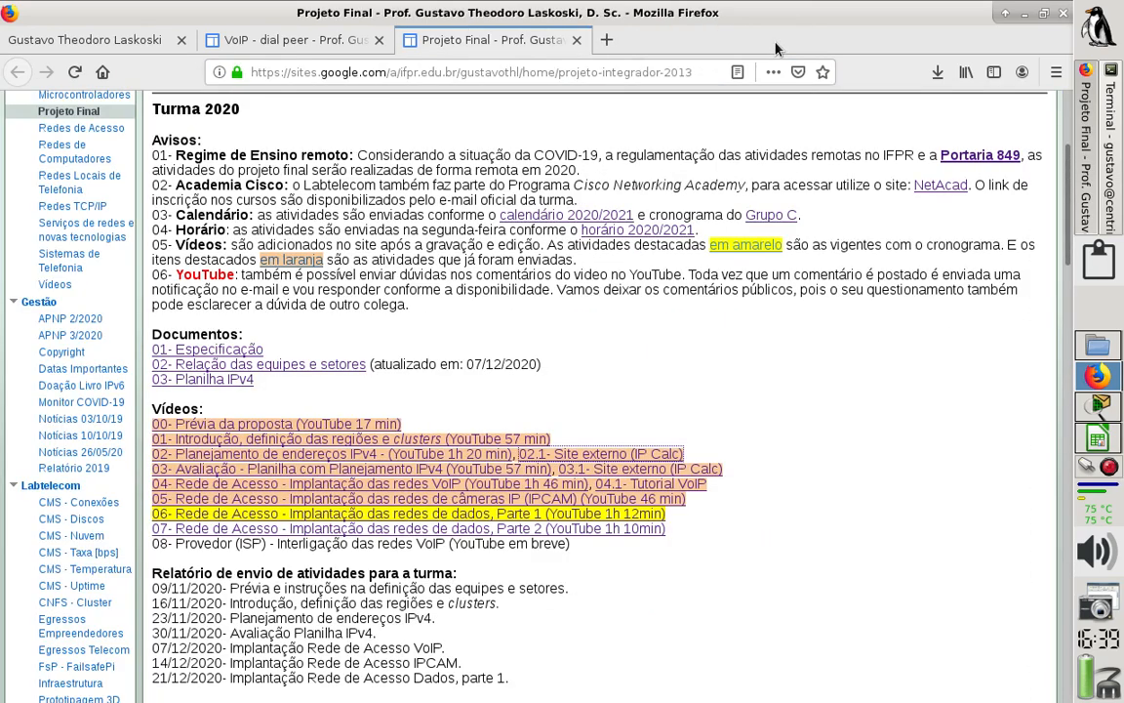
- Examine the VoIP dial-peer tutorial's network diagram, interface and DHCP commands, RIPv2 or static route section and remote-session dial-peer commands
left_click(281, 44)
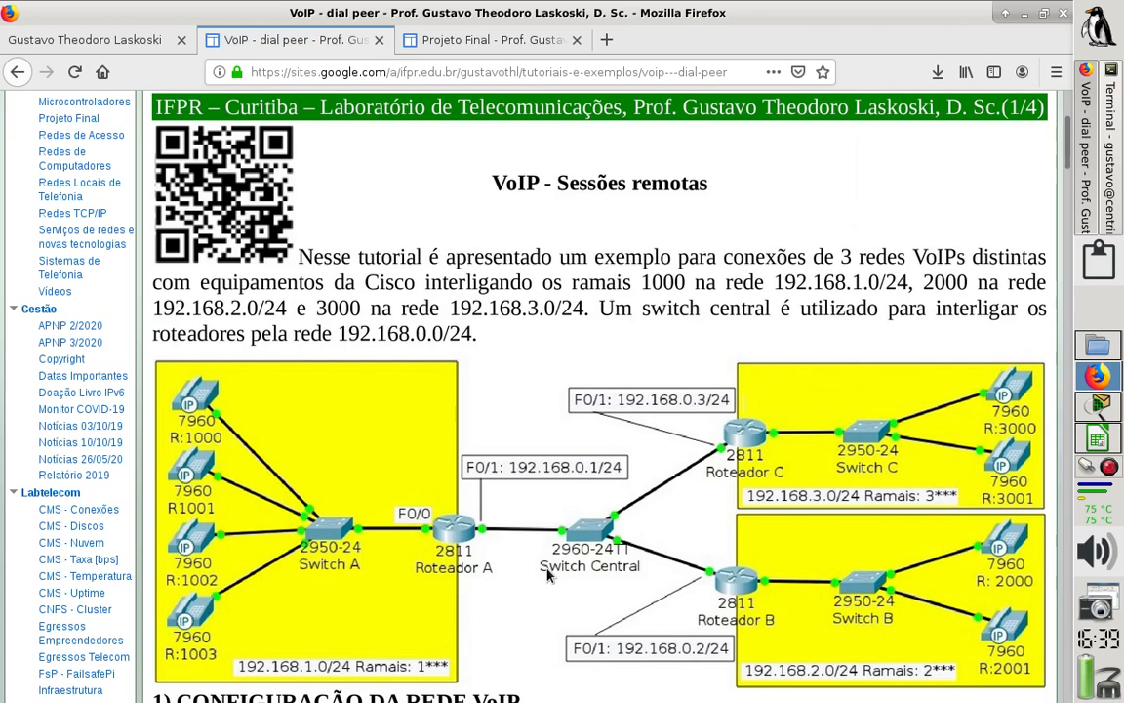
scroll(547, 576, "down", 5)
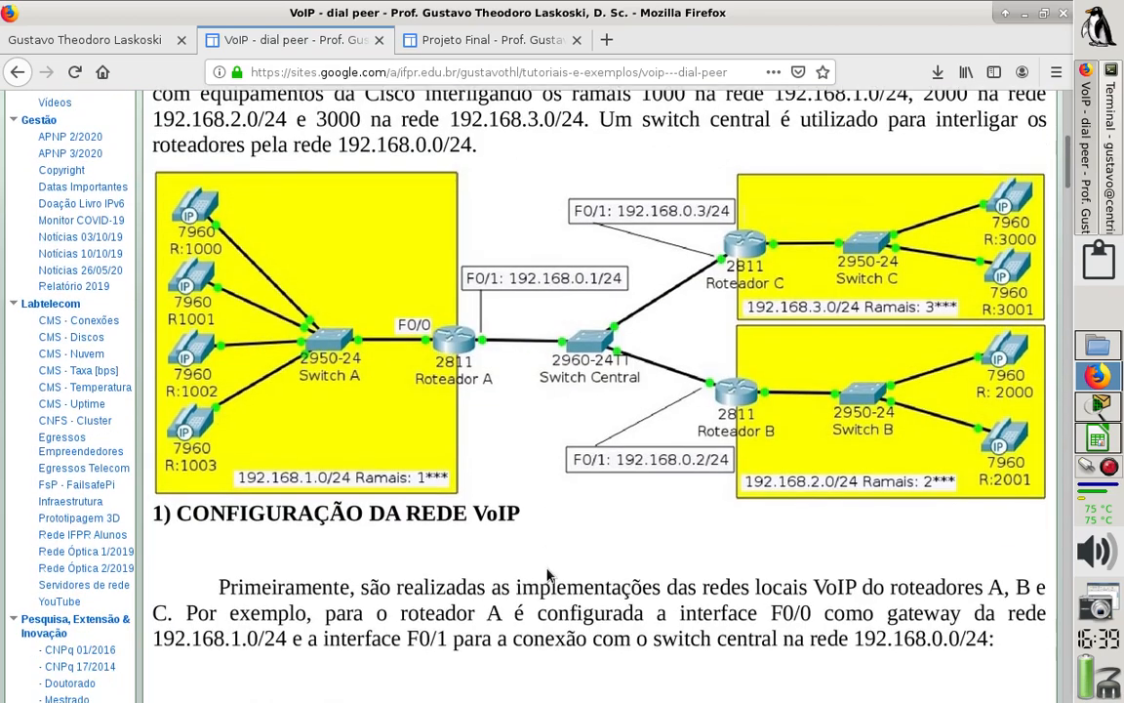
scroll(547, 576, "down", 4)
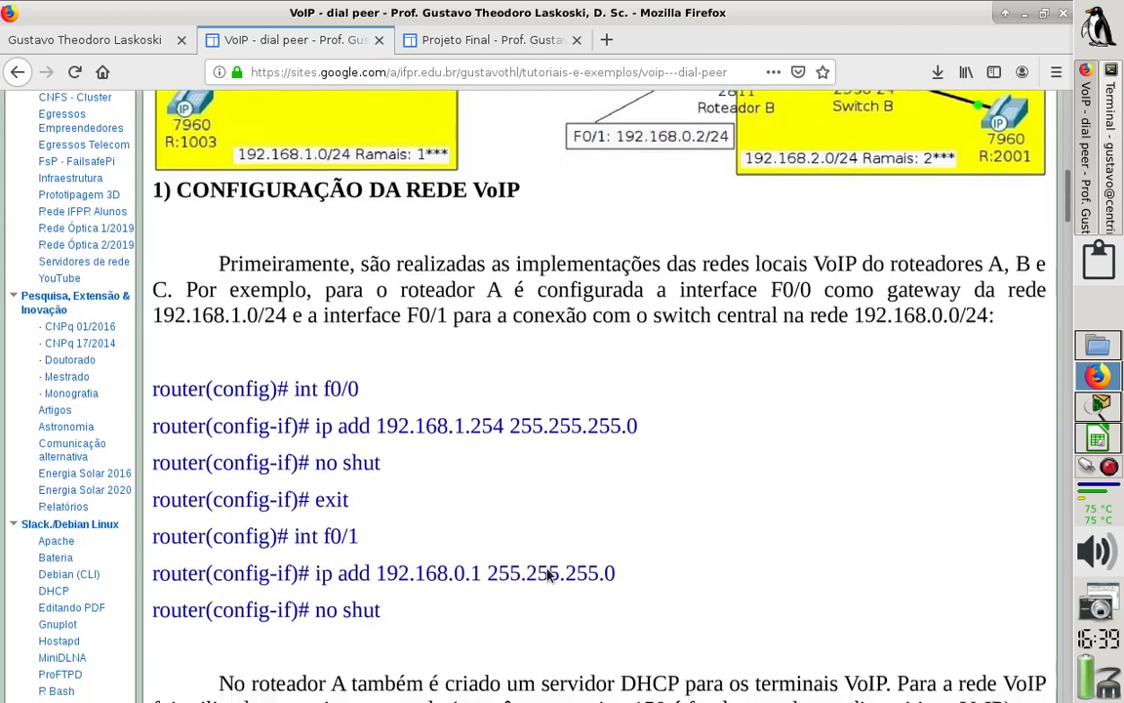
scroll(546, 576, "down", 5)
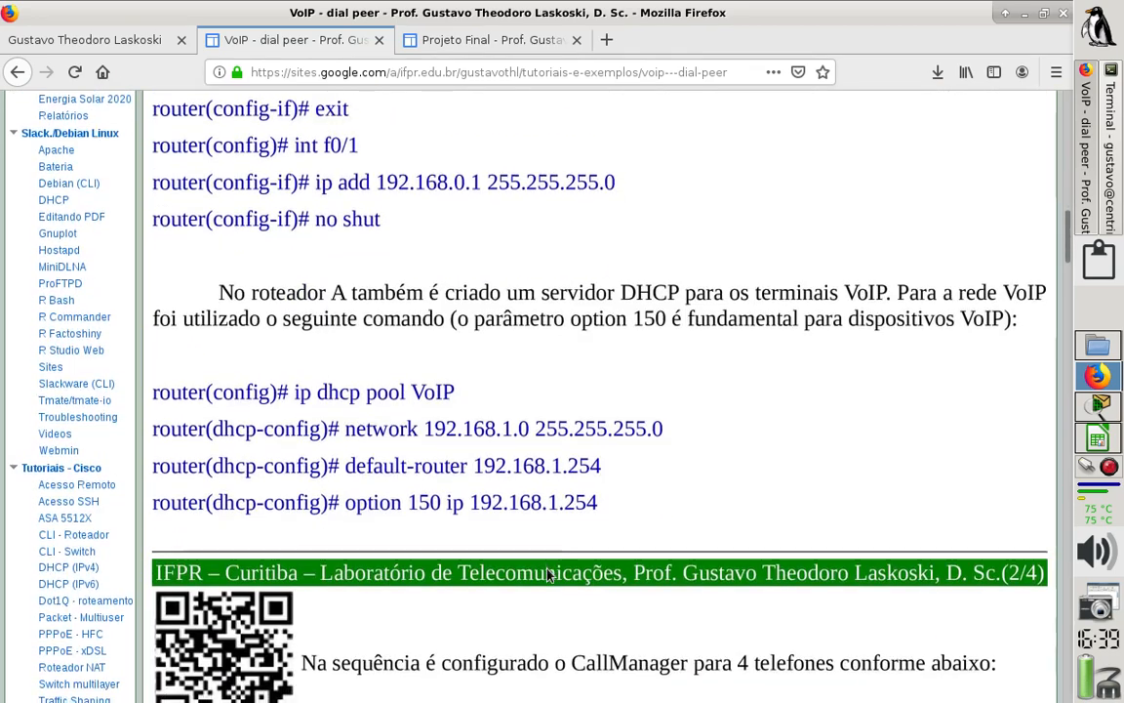
scroll(547, 576, "down", 15)
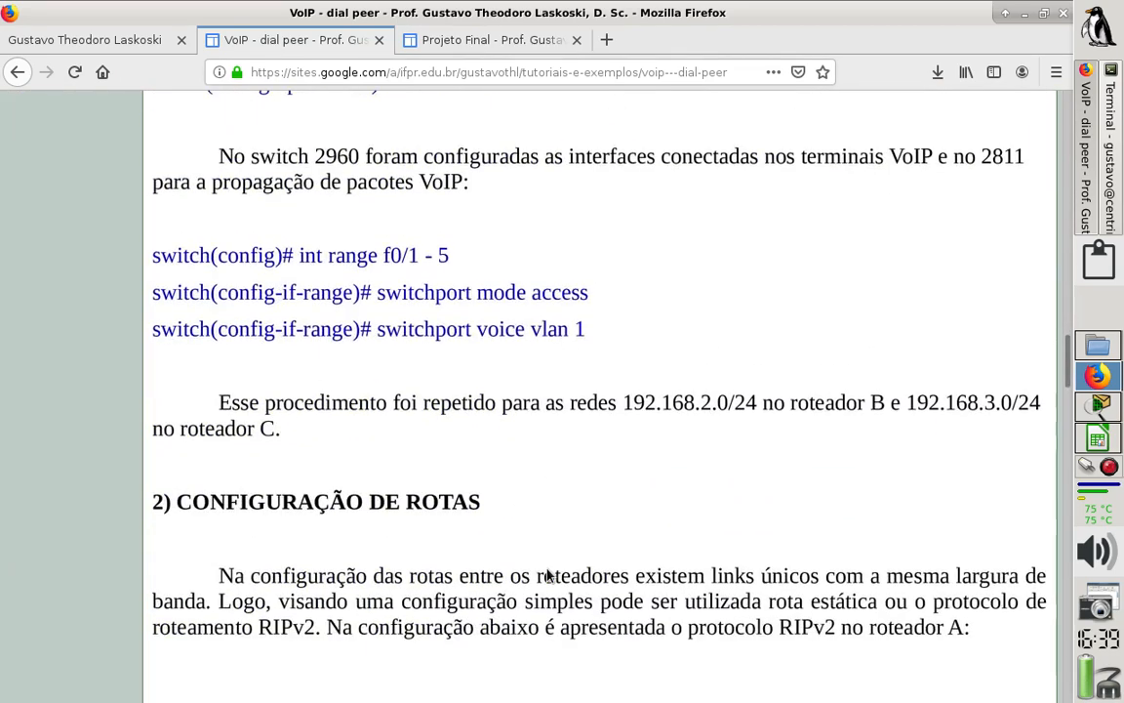
scroll(547, 576, "up", 2)
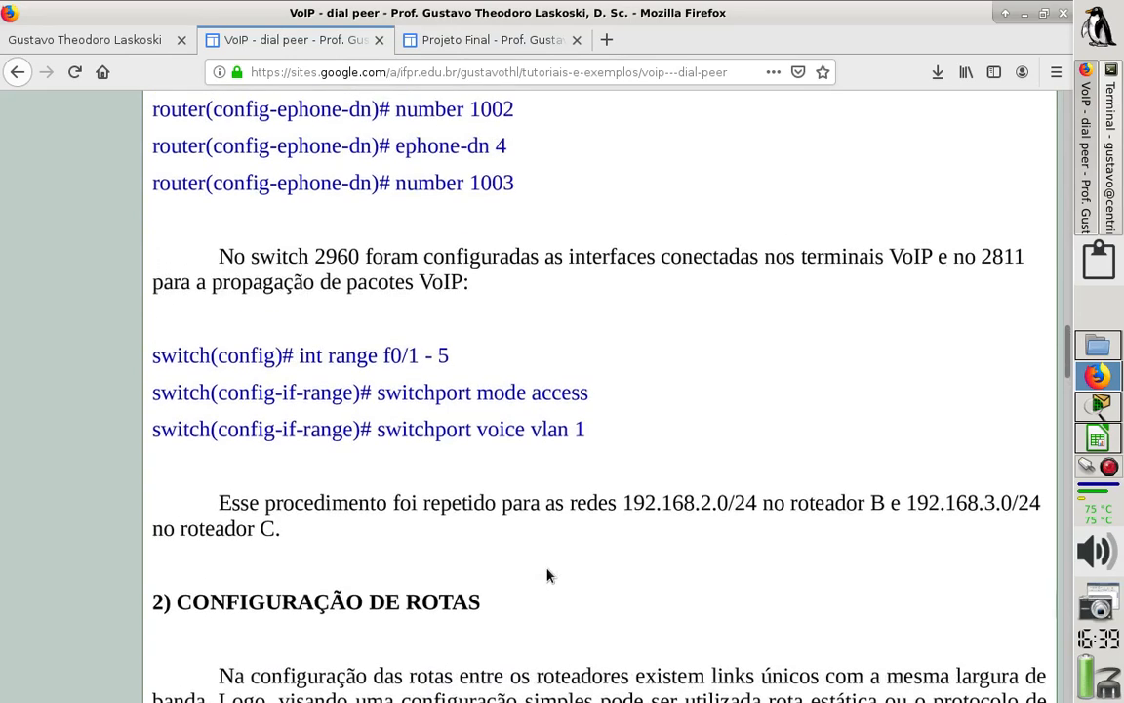
scroll(548, 575, "down", 6)
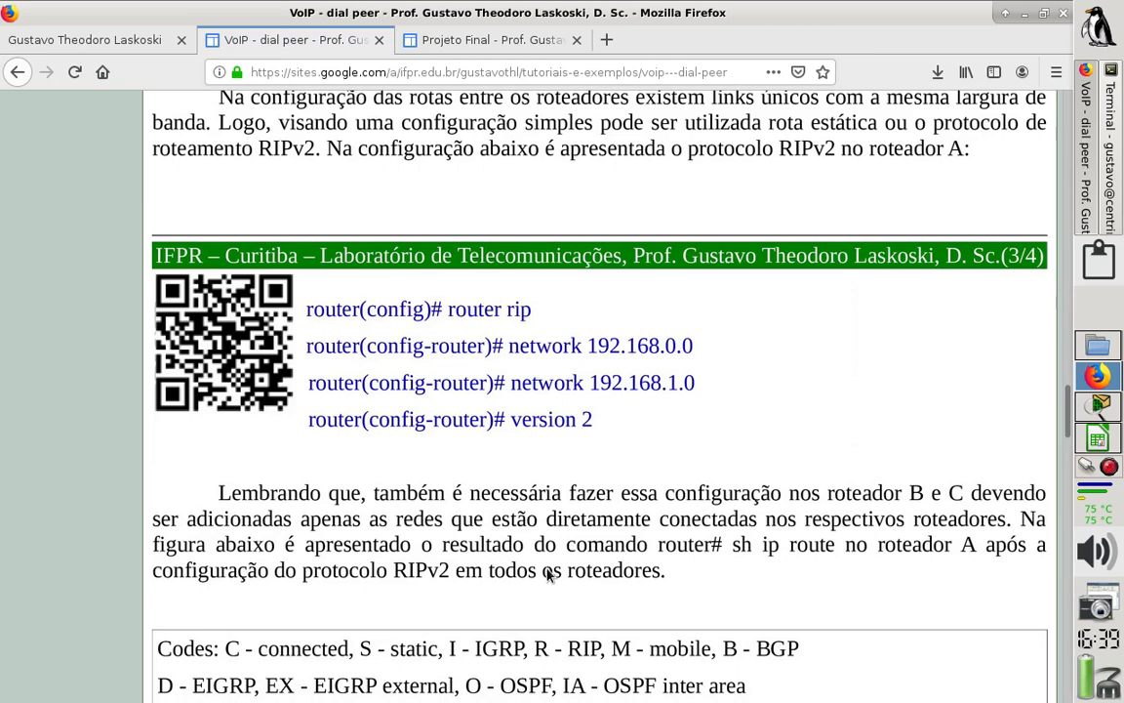
scroll(548, 574, "up", 2)
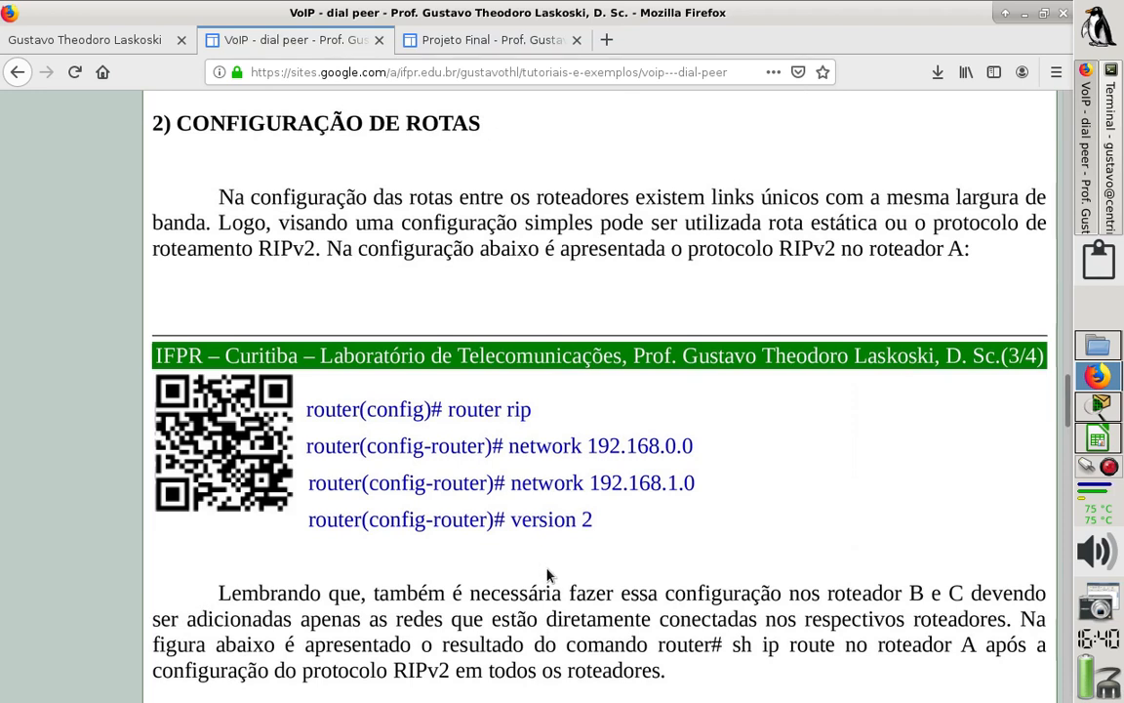
scroll(549, 576, "down", 5)
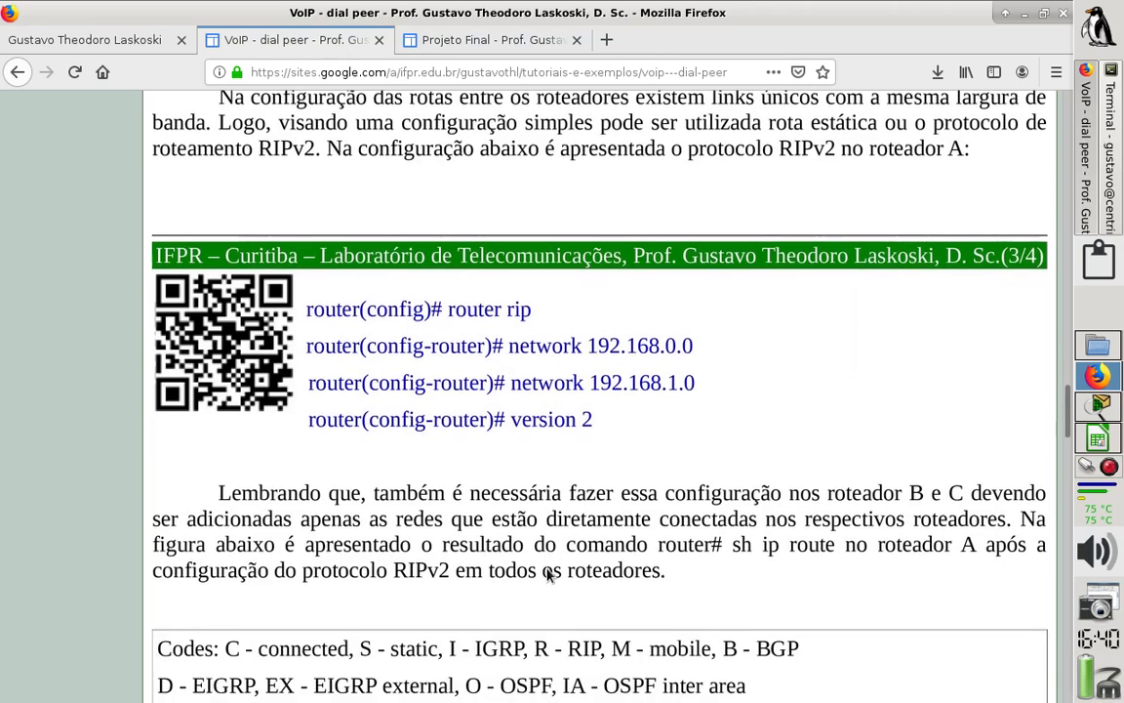
scroll(549, 576, "down", 1)
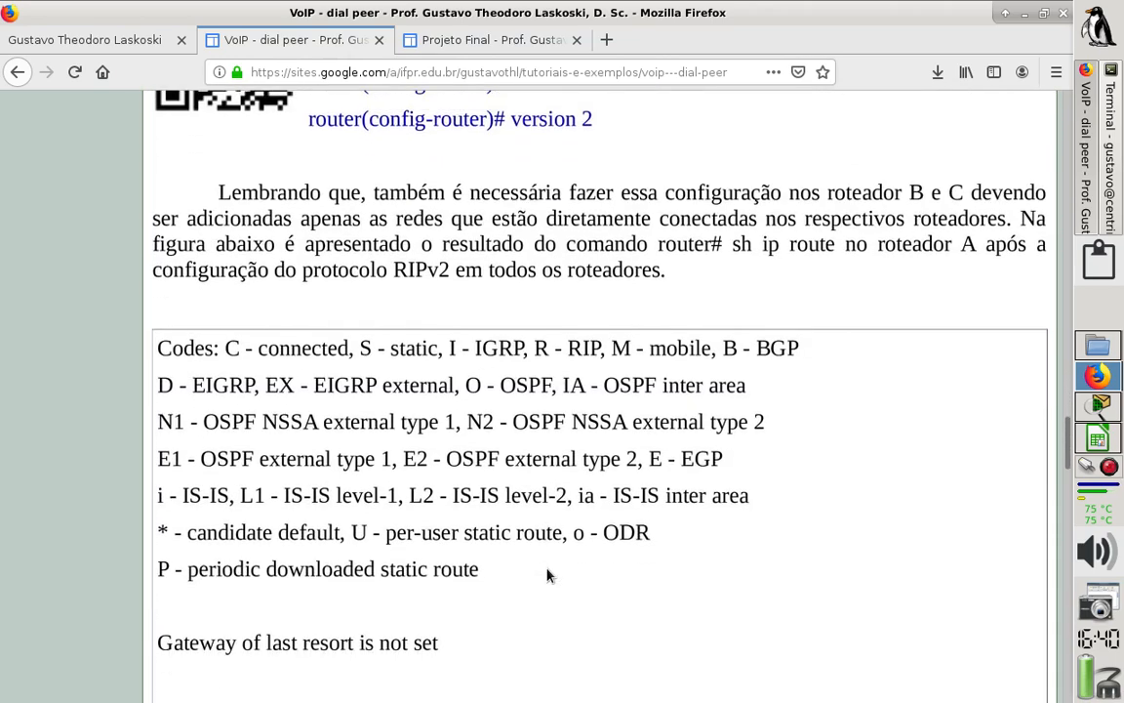
scroll(548, 576, "down", 5)
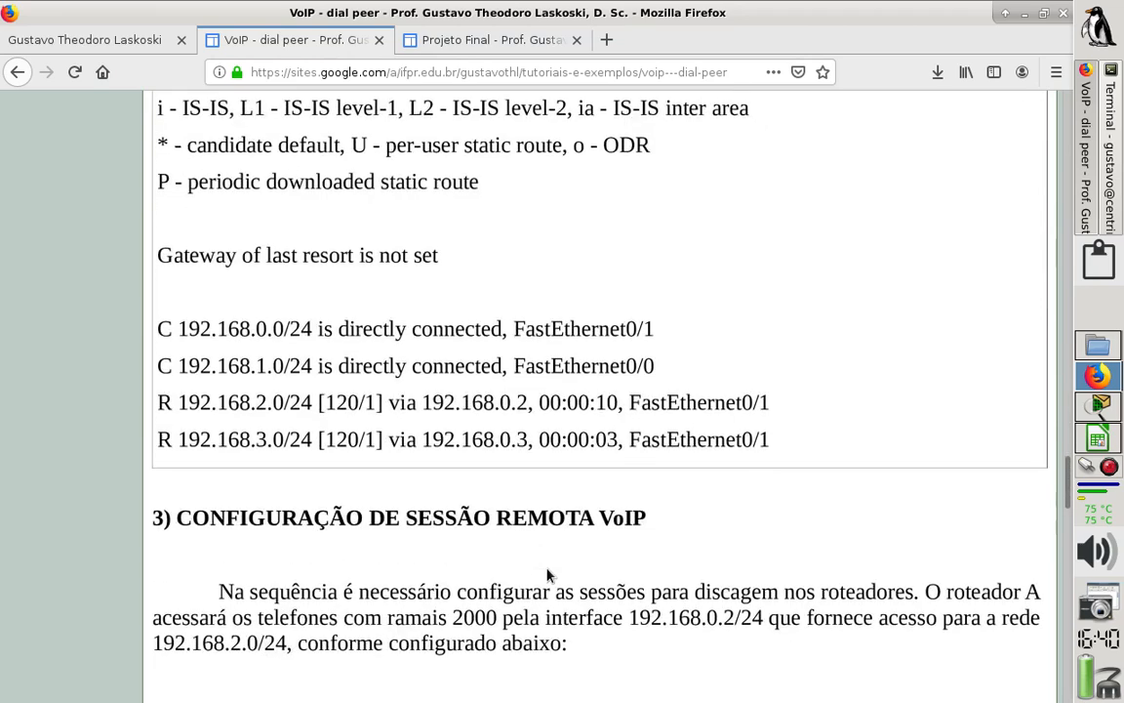
scroll(549, 575, "down", 4)
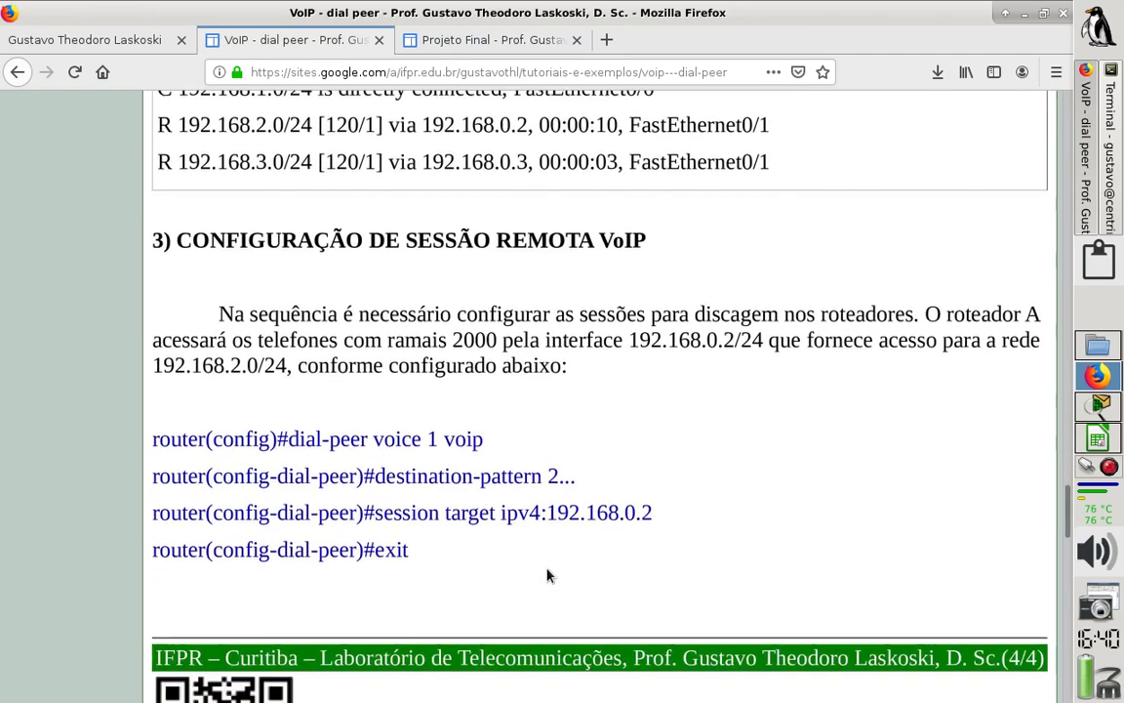
scroll(549, 576, "down", 1)
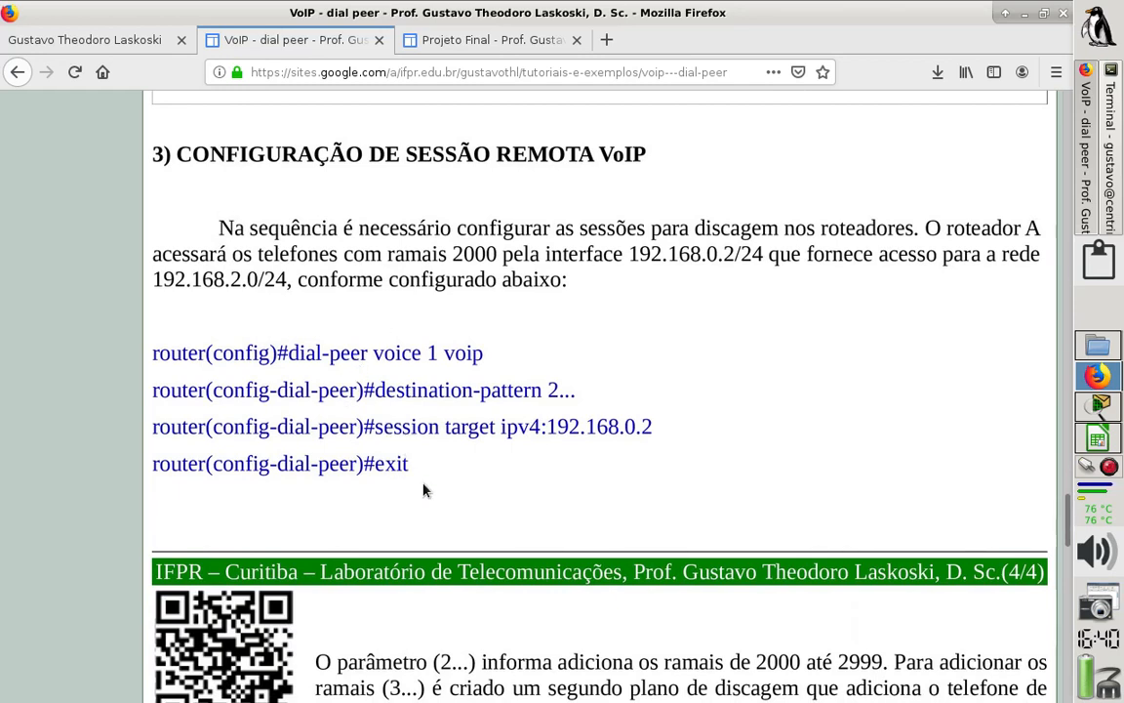
- Return to Packet Tracer and shift the "R2 150.100.217.128/26 - VoIP" note slightly upward within the green area
left_click(1103, 413)
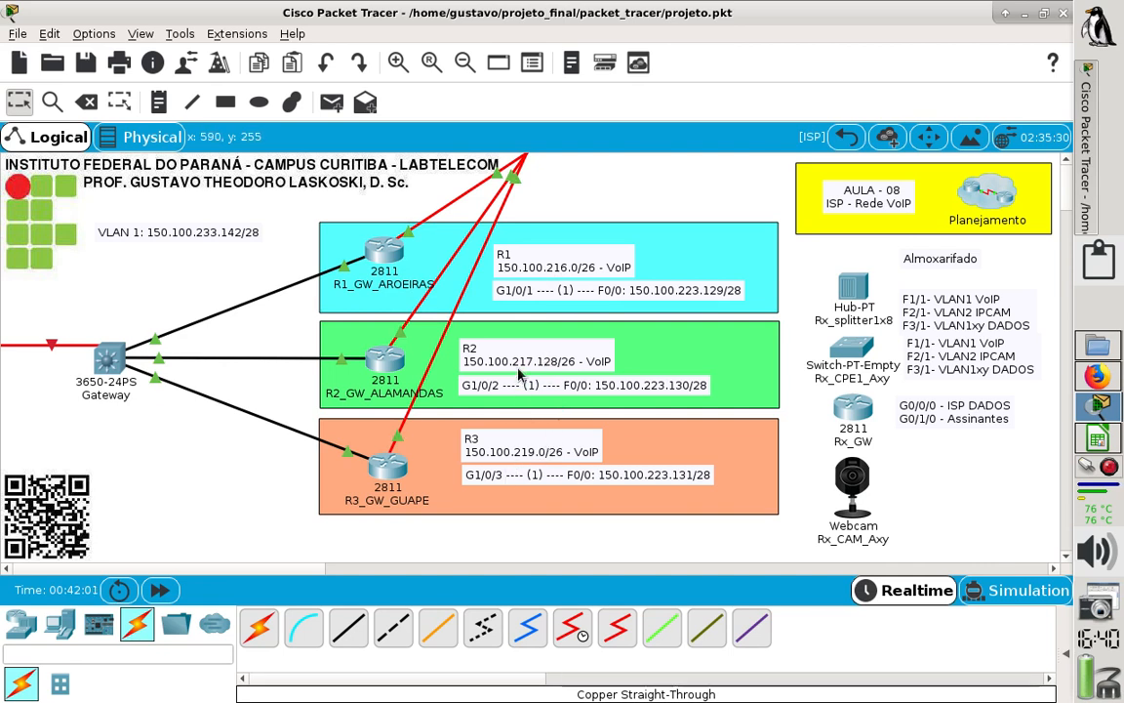
left_click_drag(519, 373, 519, 366)
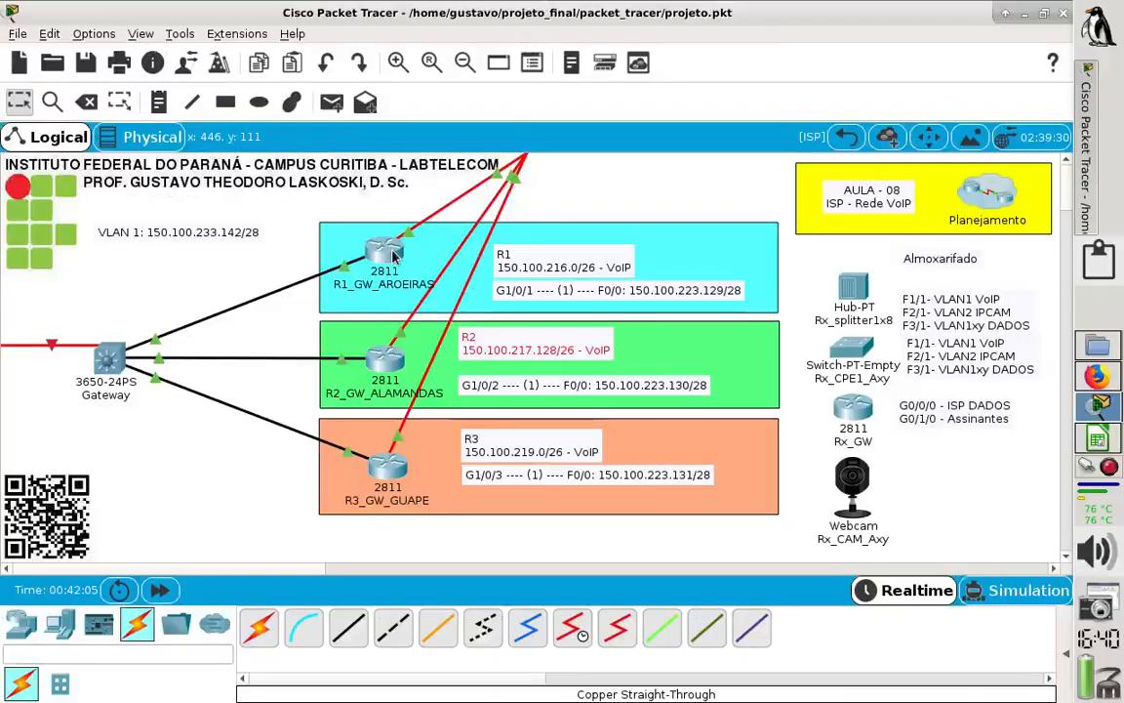
- Open R1_GW_AROEIRAS's command line, move its window to the lower part of the workspace and widen it
left_click(393, 255)
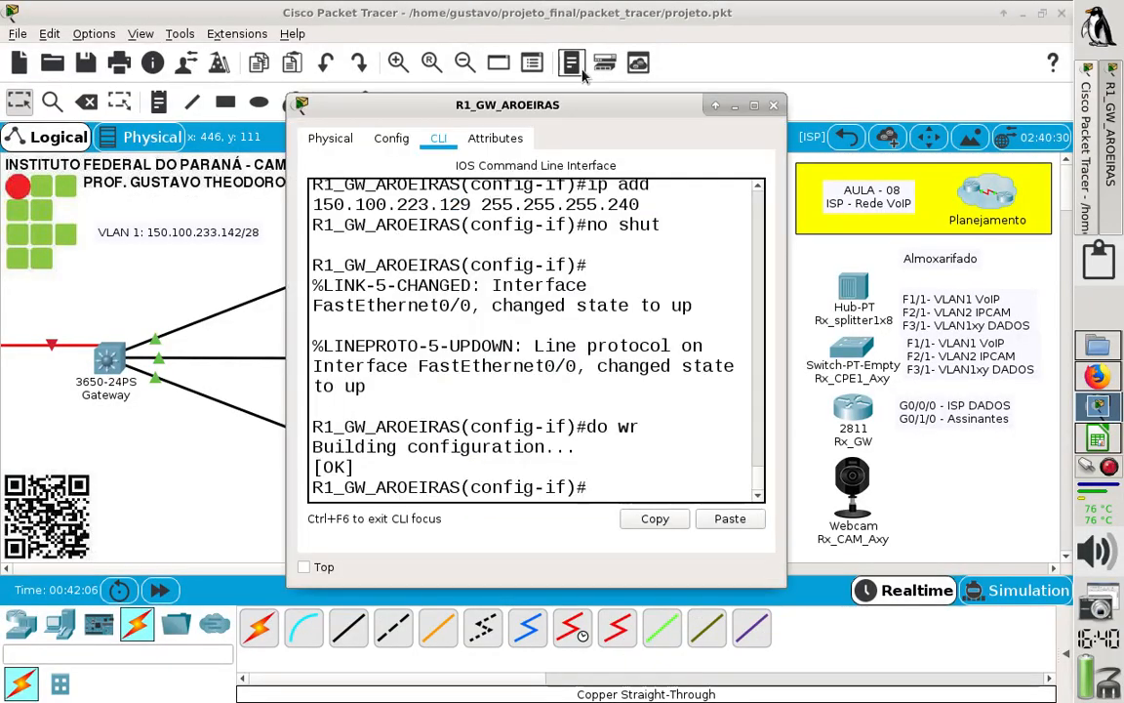
left_click_drag(432, 102, 144, 242)
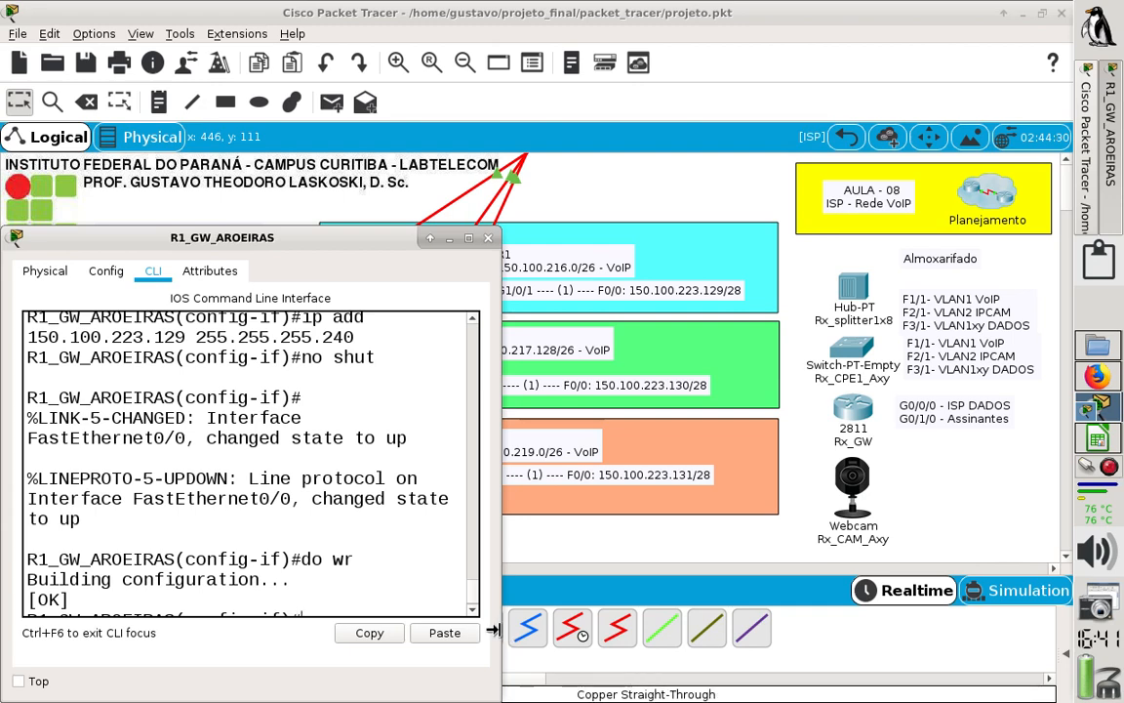
left_click_drag(493, 629, 967, 629)
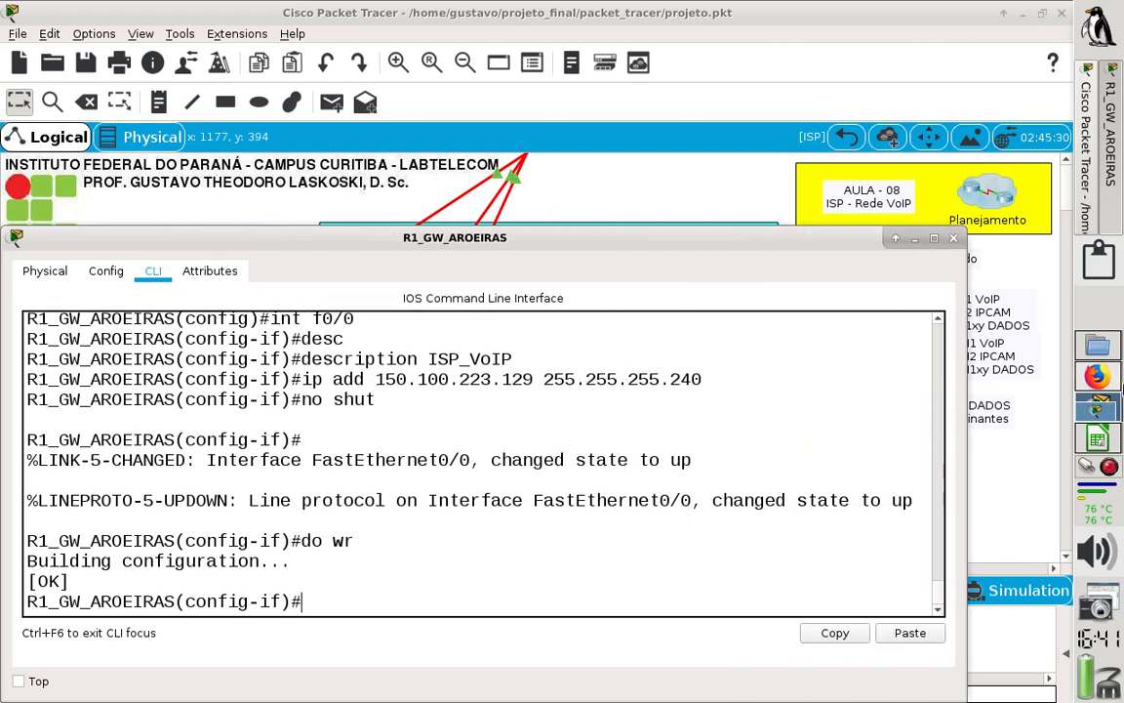
- Arrange the topology and the R1_GW_AROEIRAS window, widened across the workspace, so the R2 addresses remain readable above the command line
left_click(756, 203)
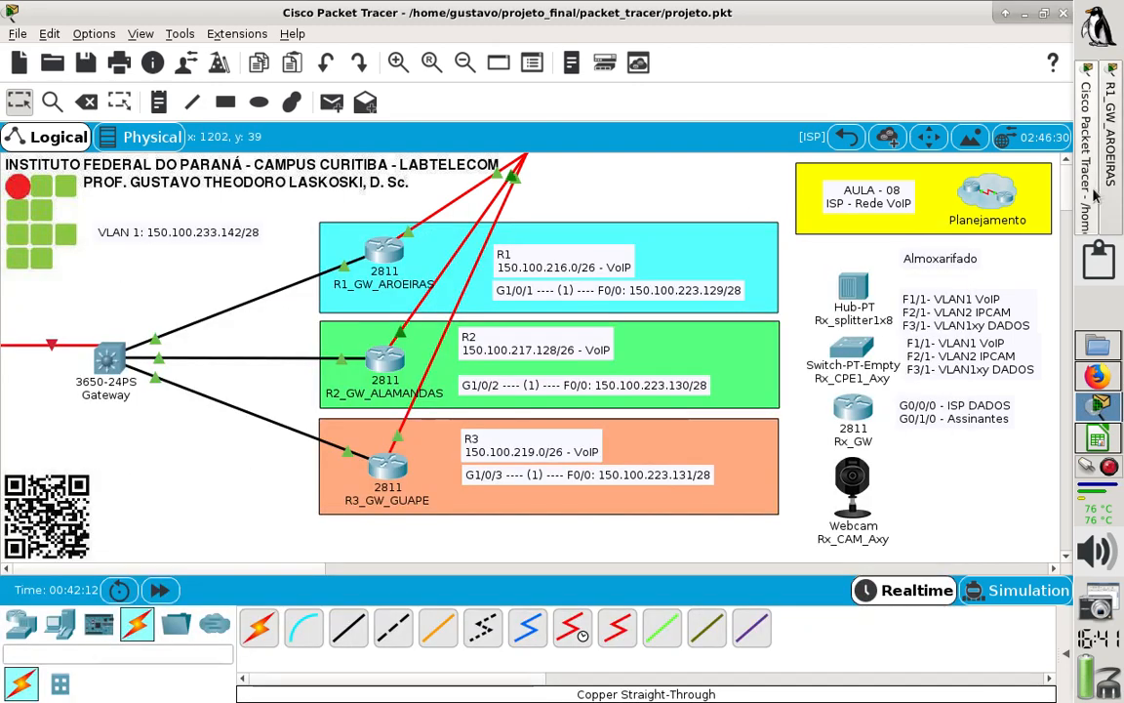
scroll(1074, 205, "down", 3)
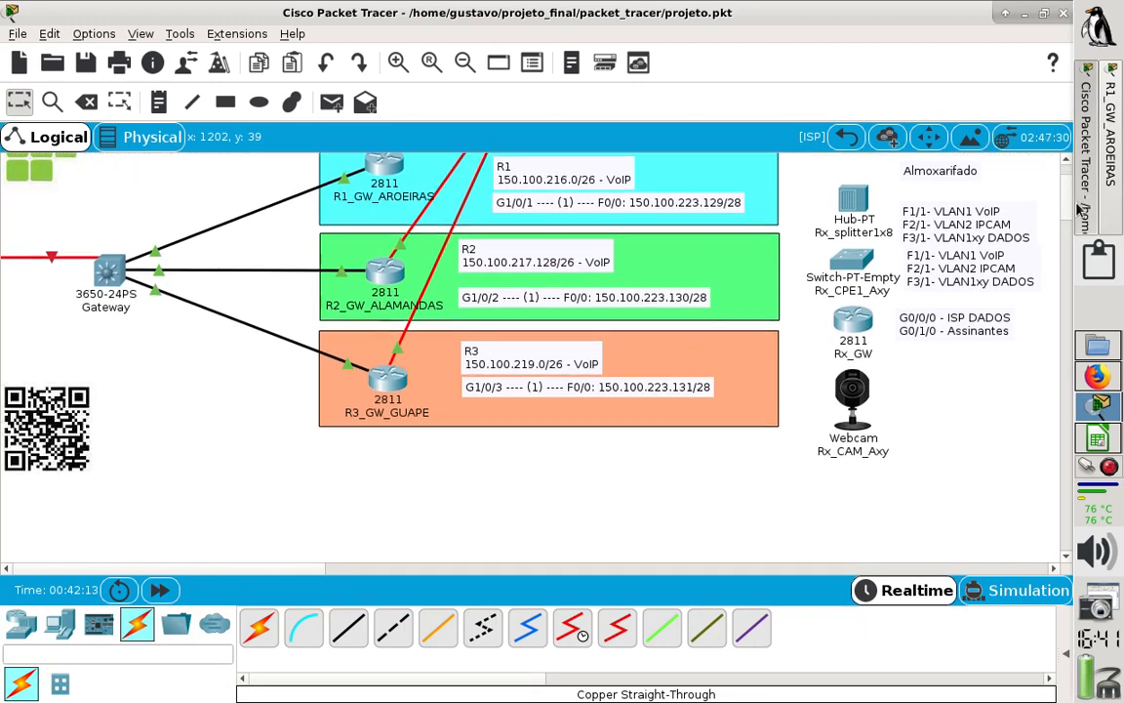
scroll(1080, 210, "down", 3)
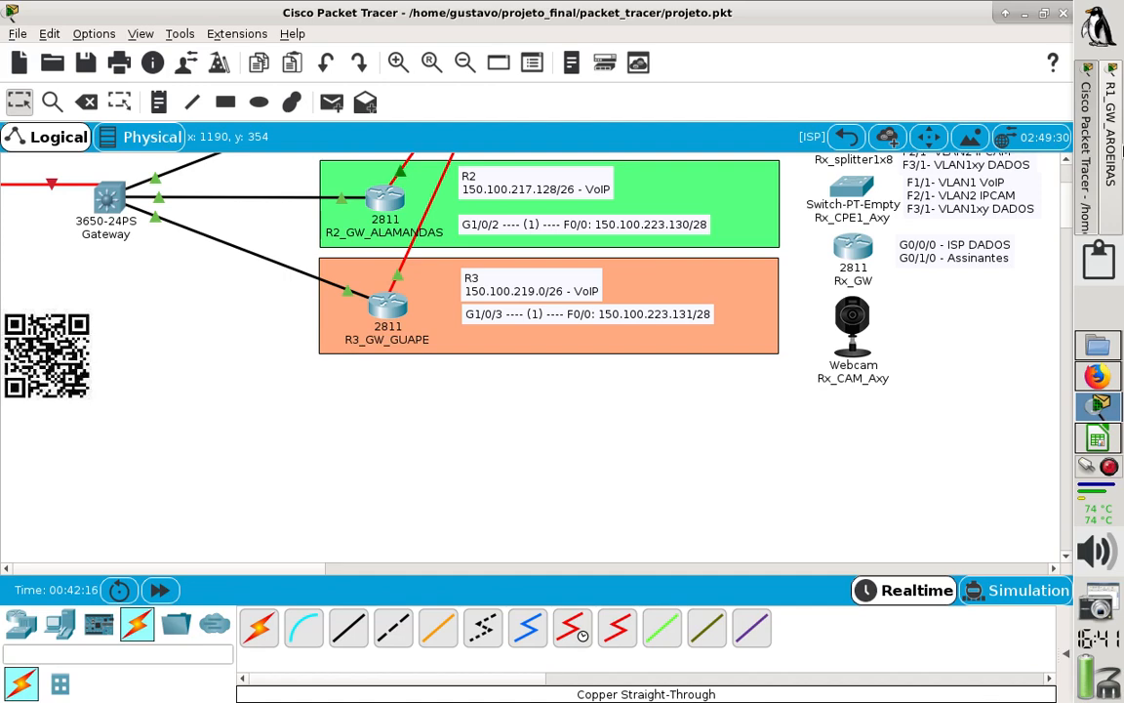
left_click(1112, 137)
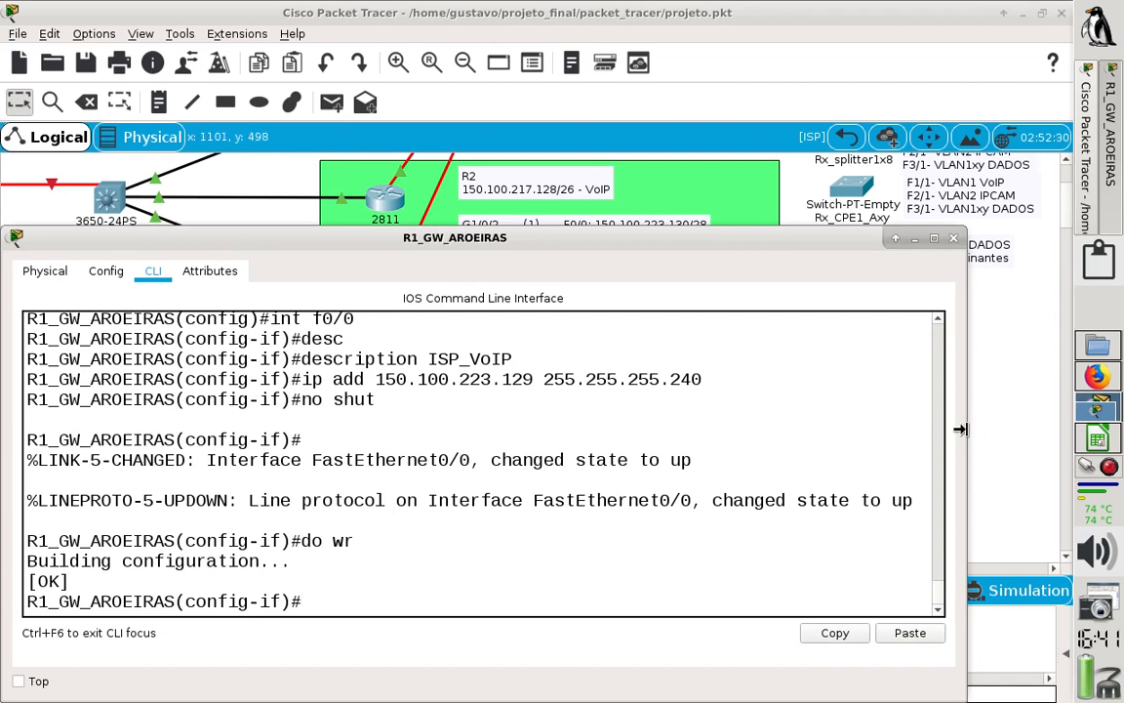
left_click_drag(960, 428, 1056, 440)
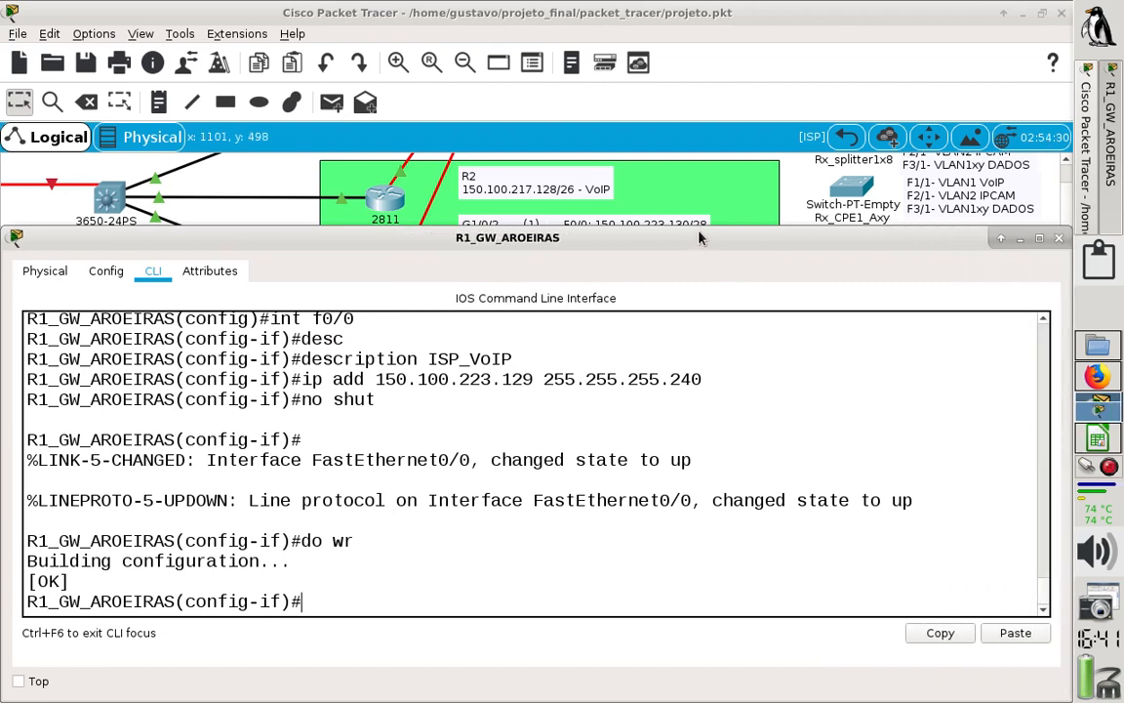
mouse_move(700, 240)
left_mouse_down()
mouse_move(705, 314)
mouse_move(697, 230)
left_mouse_up()
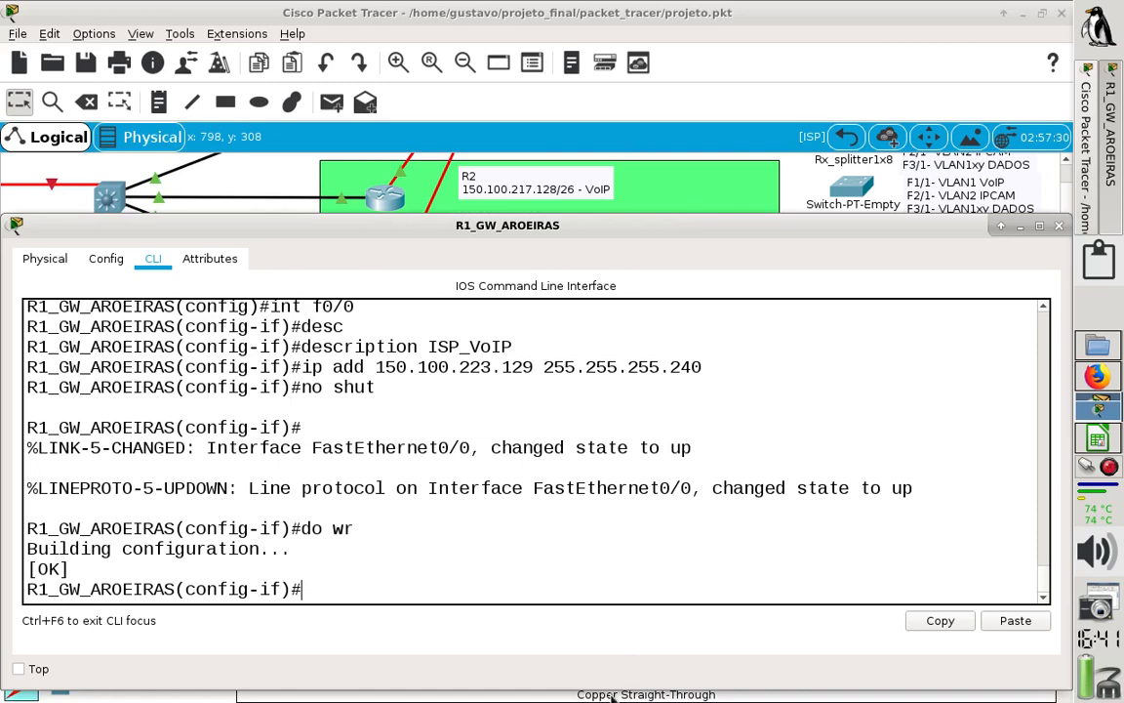
left_click_drag(608, 687, 596, 580)
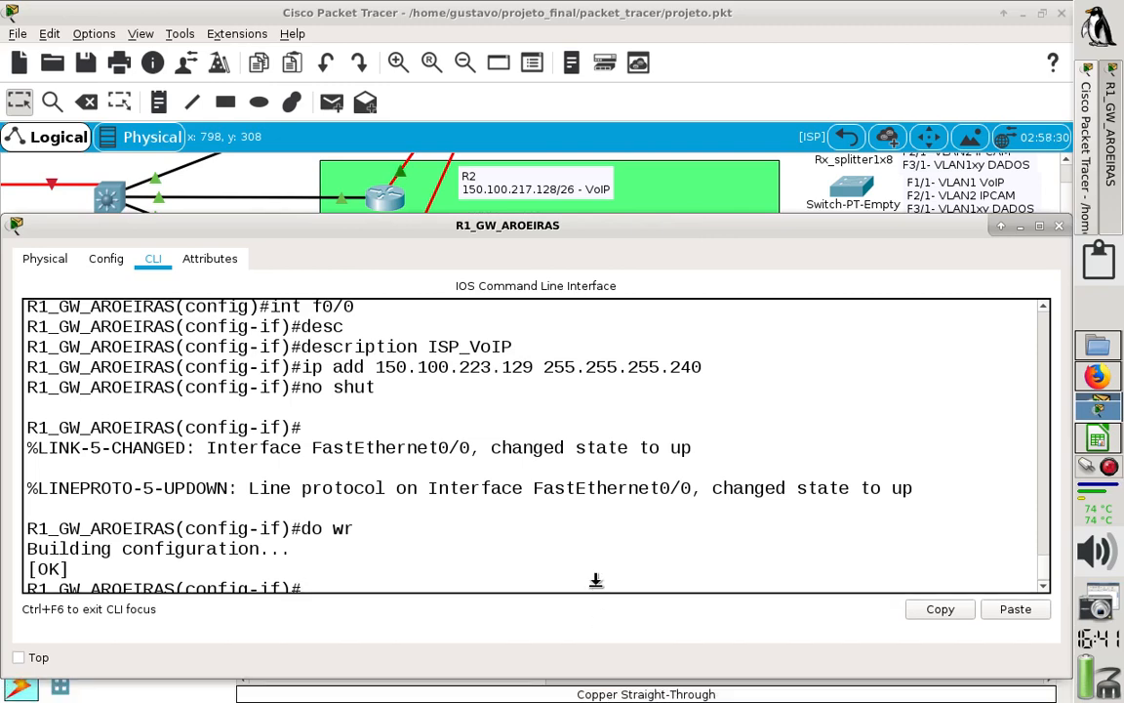
left_click_drag(576, 230, 577, 295)
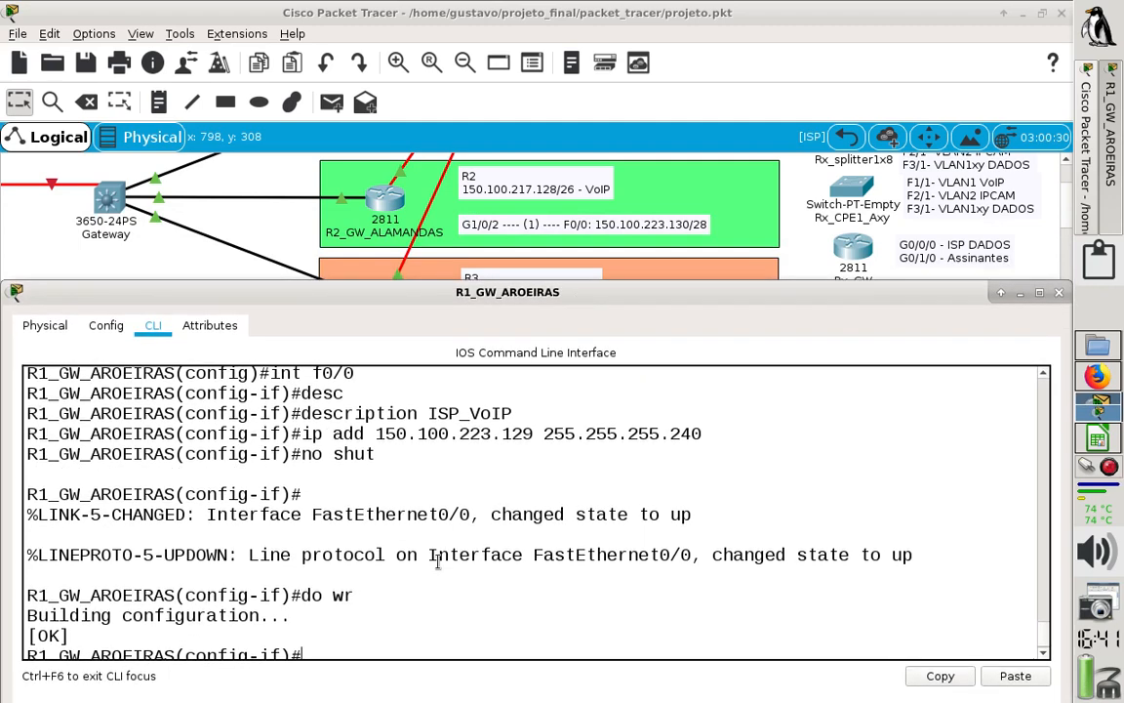
- Leave R1's interface configuration with end and enter global configuration mode with conf t
key("Return")
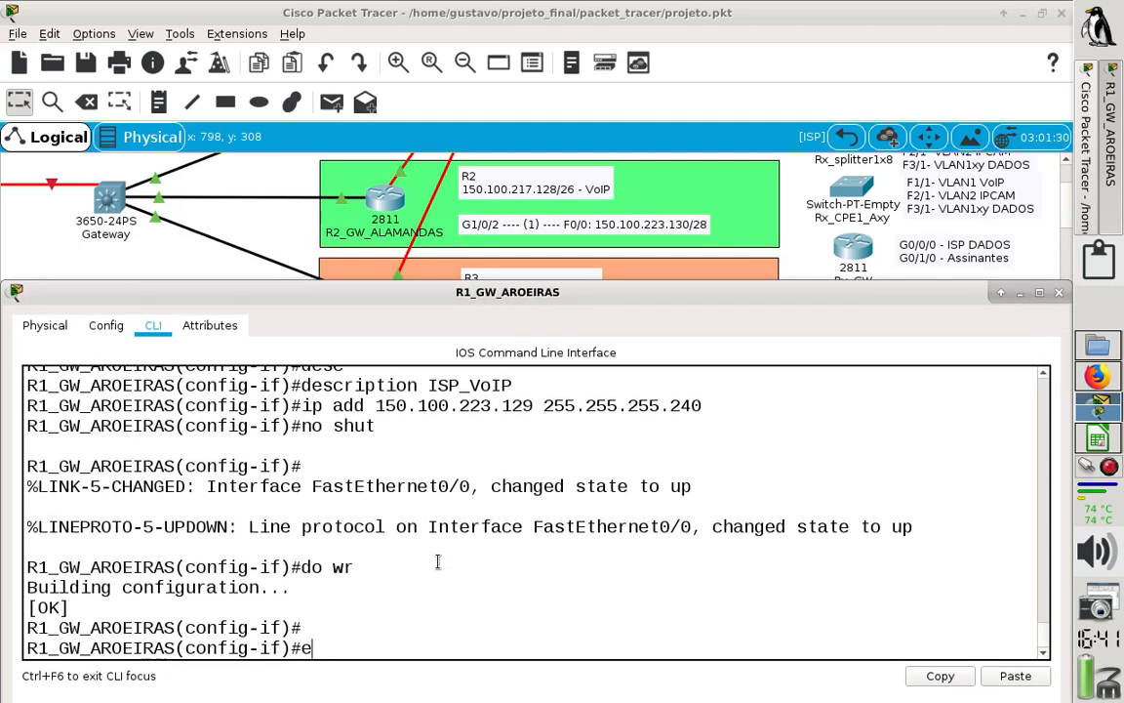
key("Return")
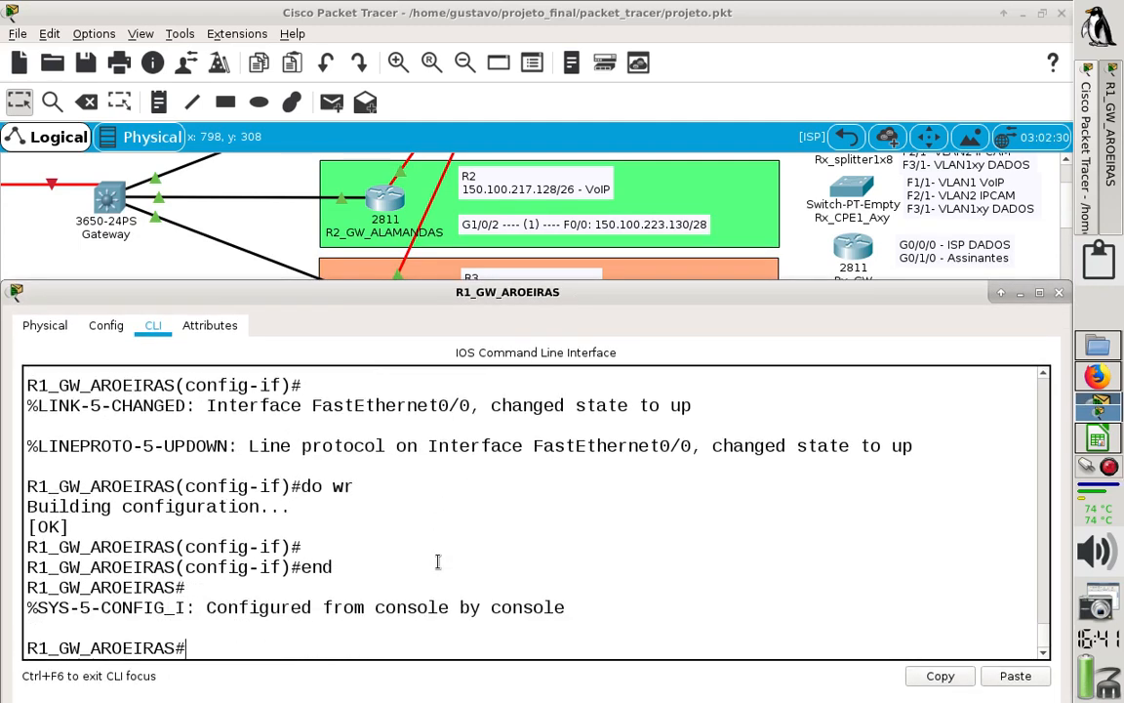
type("conf t")
key("Return")
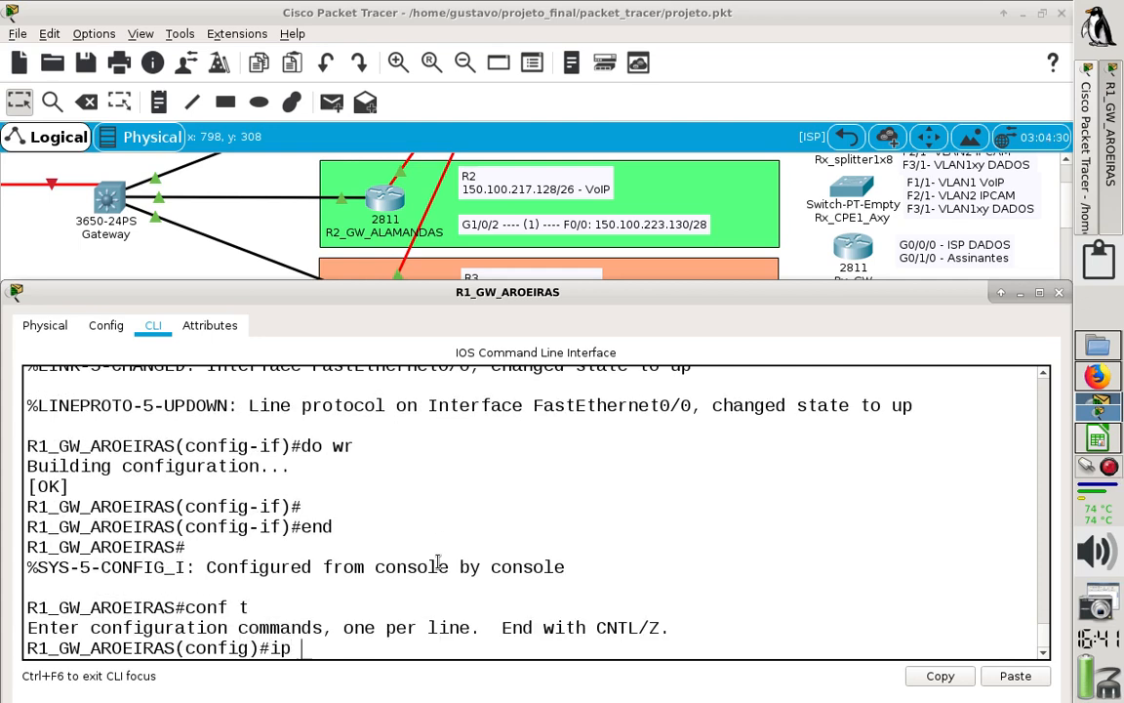
- Begin an ip route command on R1 and reposition its window just below the R2 address notes in the topology
type("ip route")
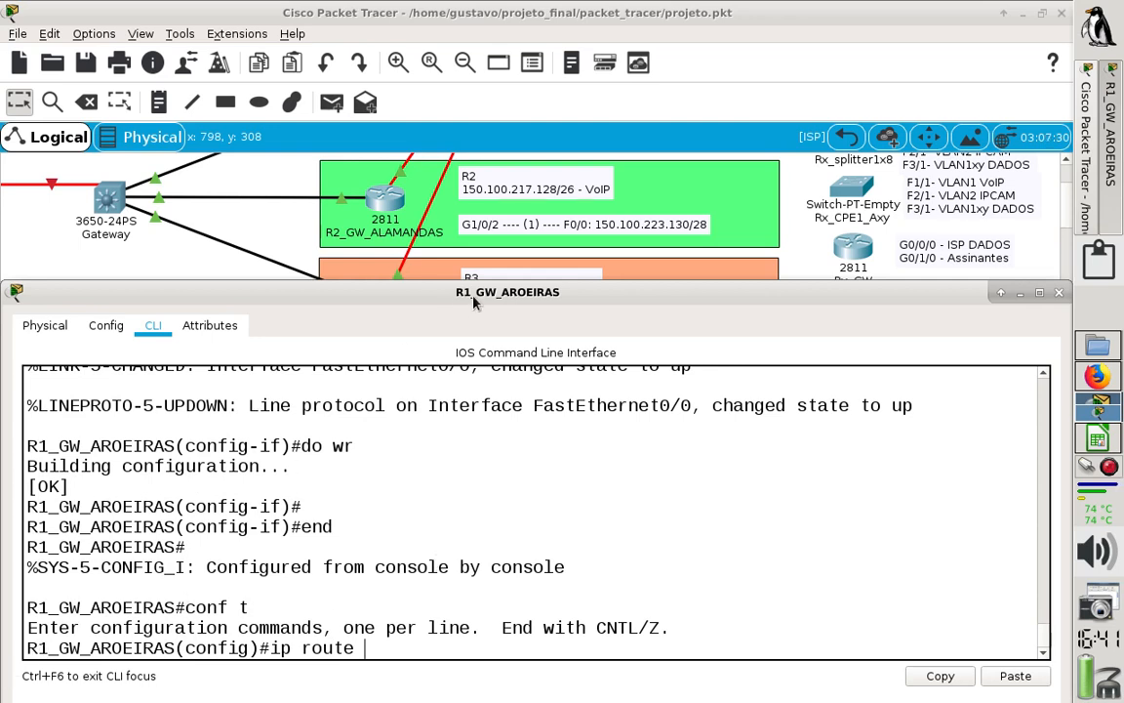
left_click_drag(477, 302, 478, 327)
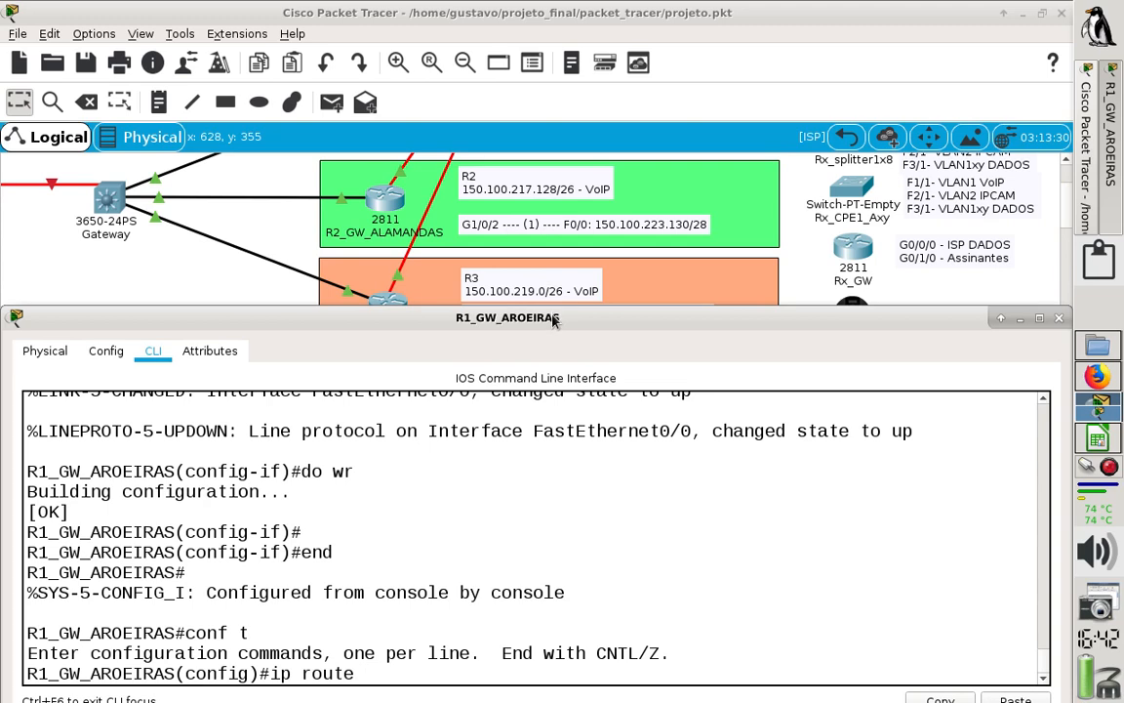
left_click_drag(554, 319, 546, 260)
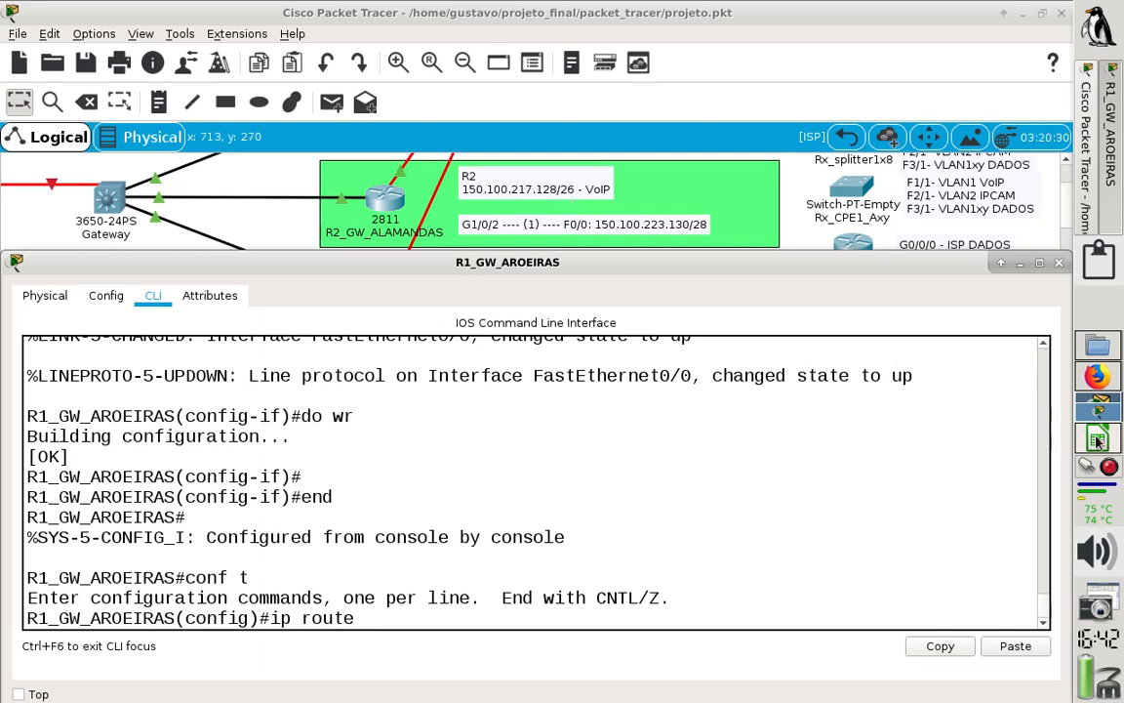
- Look up the /26 subnet mask in the 01_BLOCO26 sheet of 2020_planilha_IPv4.ods, then return to Packet Tracer
key("alt+Tab")
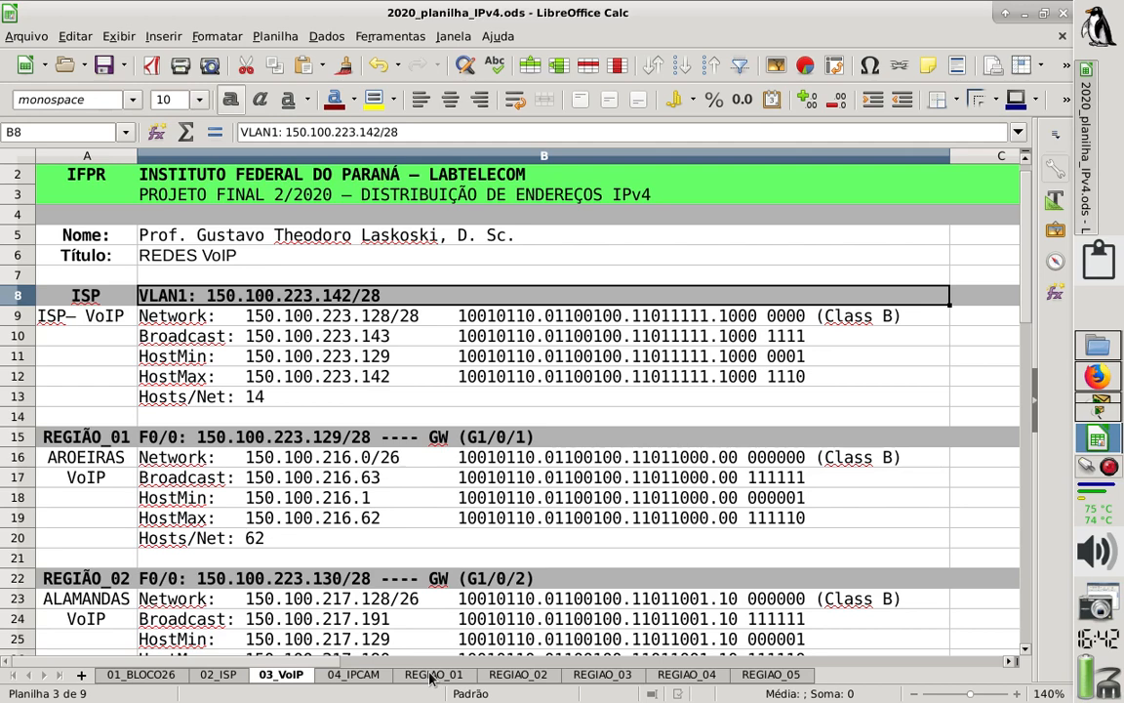
left_click(431, 674)
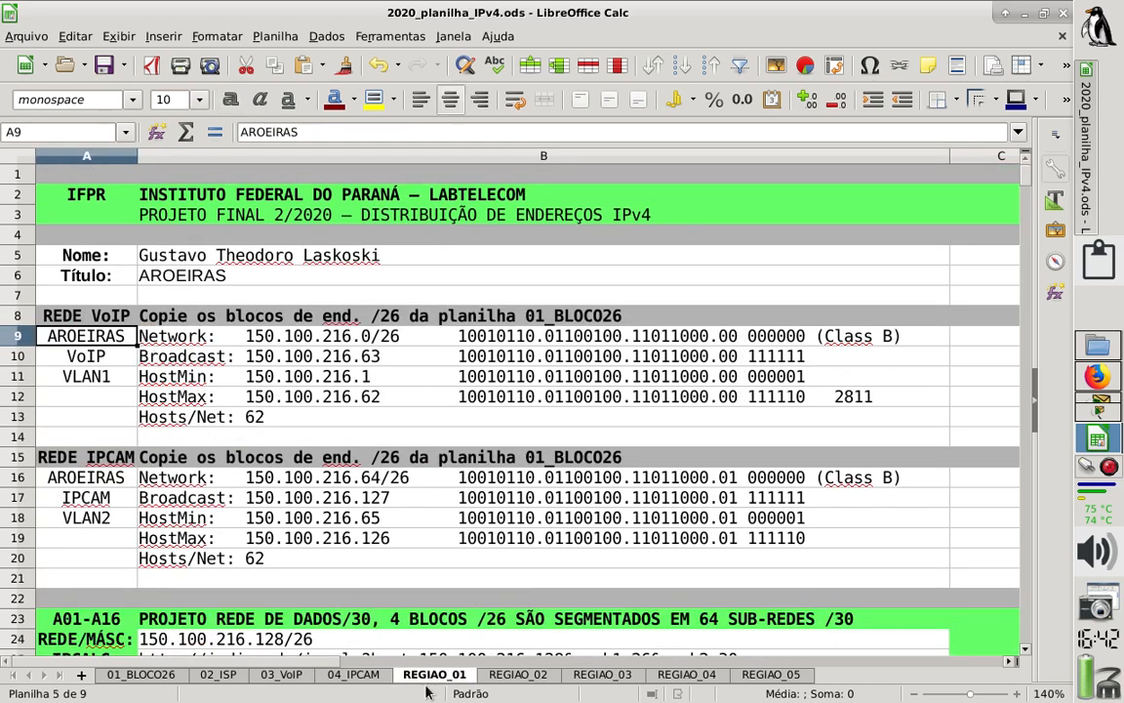
left_click_drag(166, 336, 351, 414)
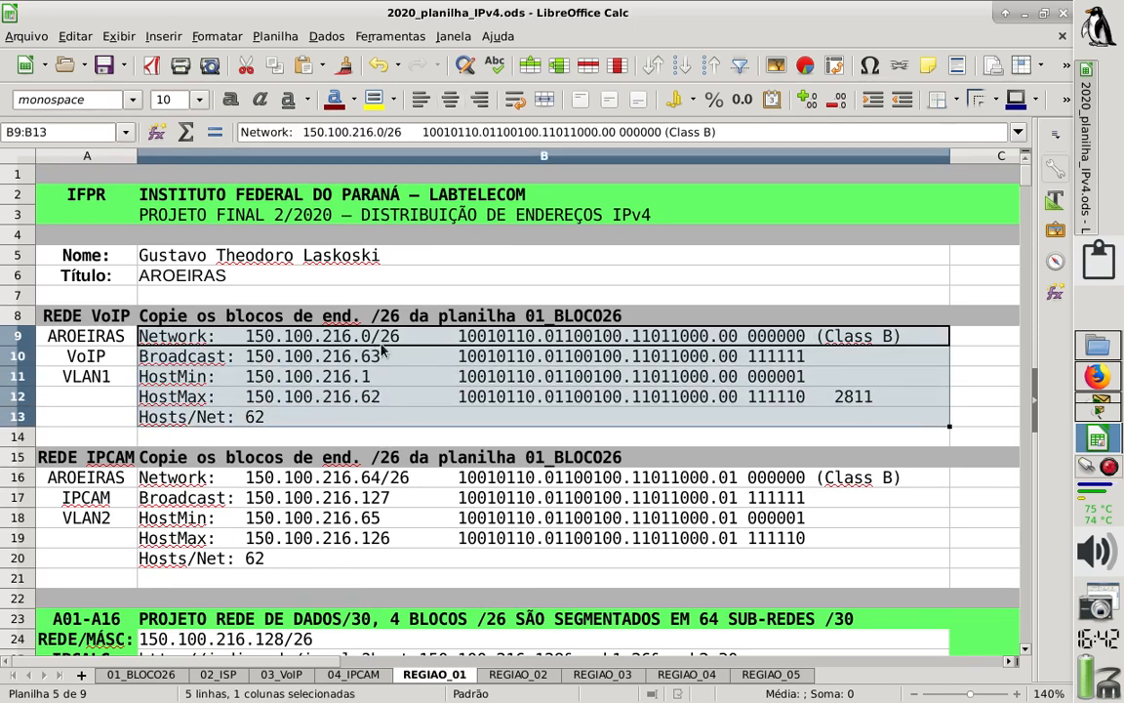
left_click(141, 674)
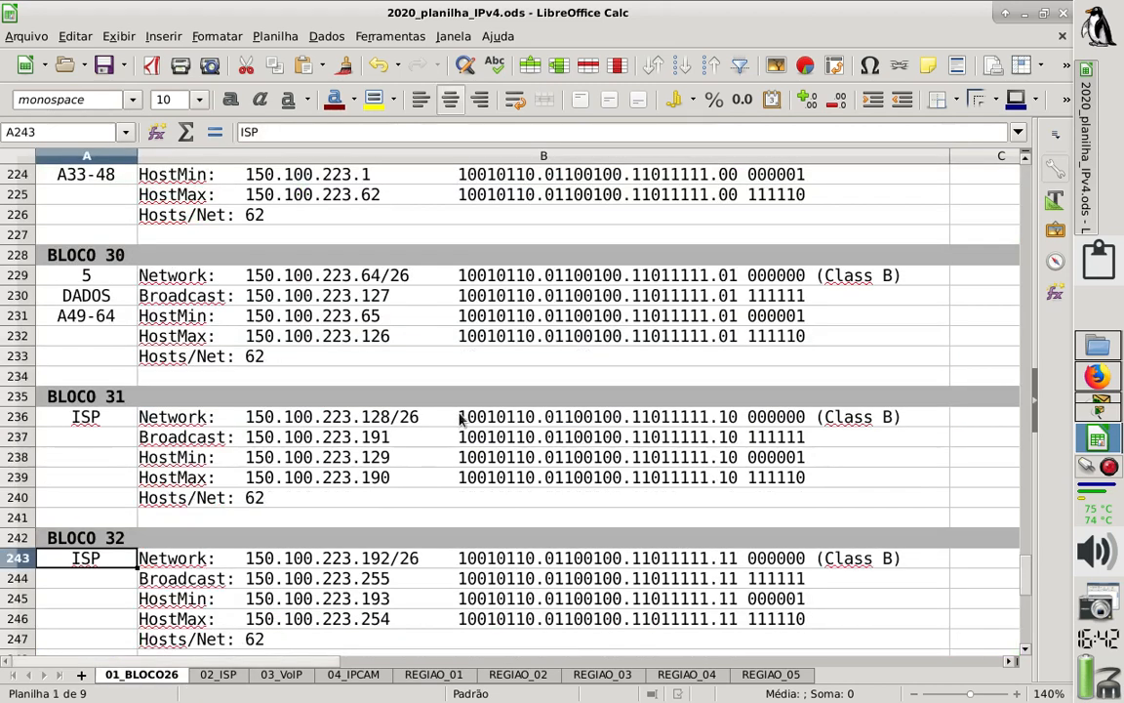
left_click_drag(1027, 576, 1032, 196)
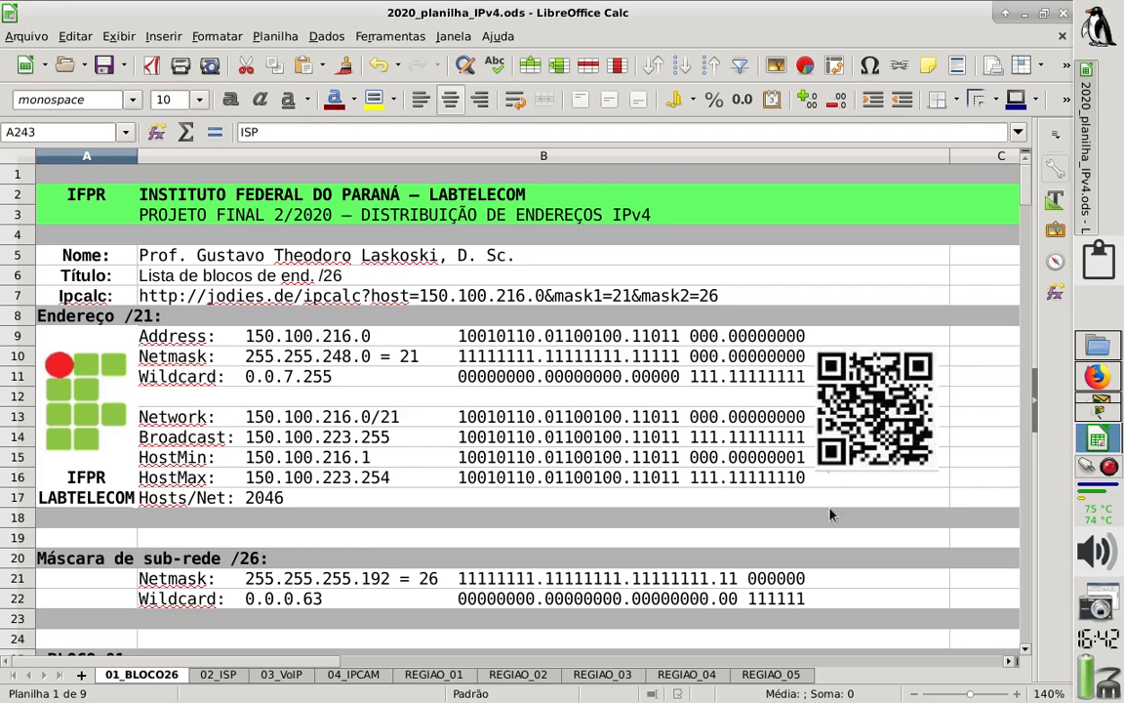
left_click(381, 586)
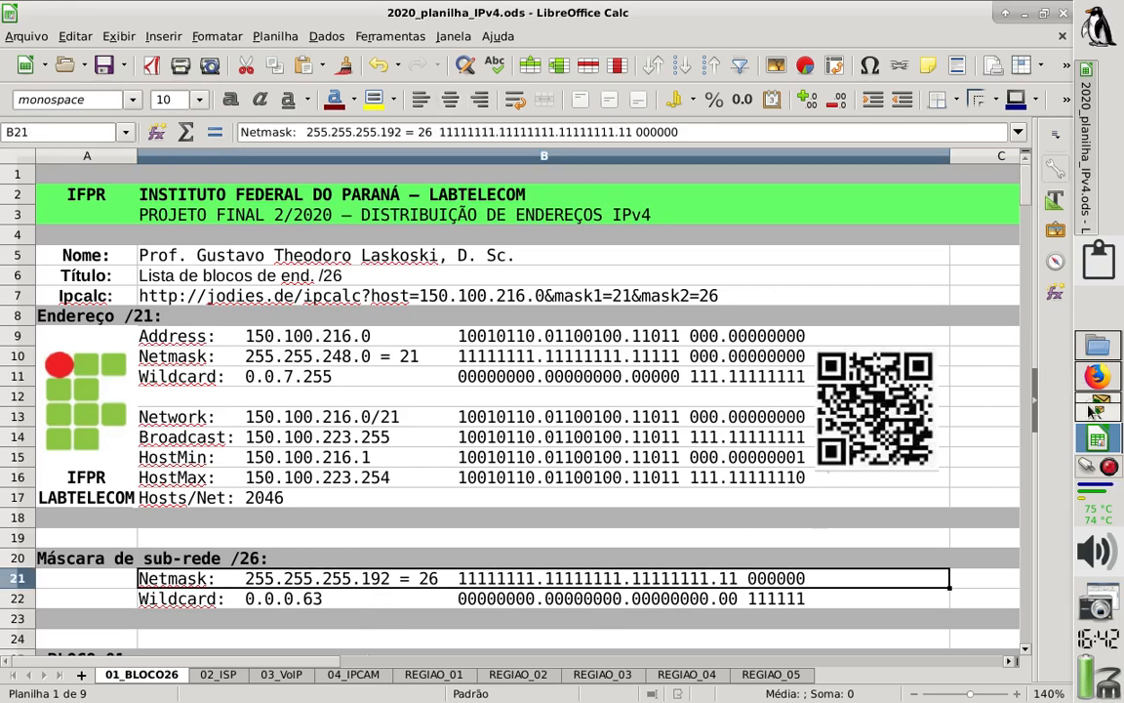
key("alt+Tab")
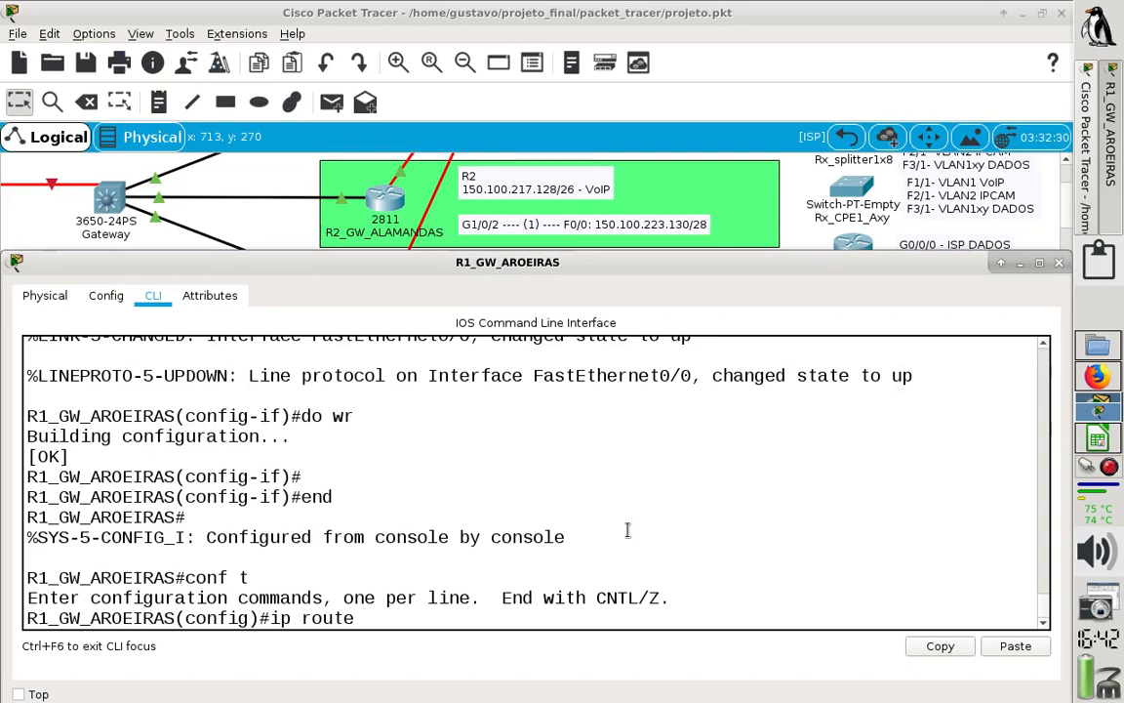
- Add R2's VoIP network 150.100.217.128 and mask 255.255.255.192 to R1's ip route command
type("150.100.217.")
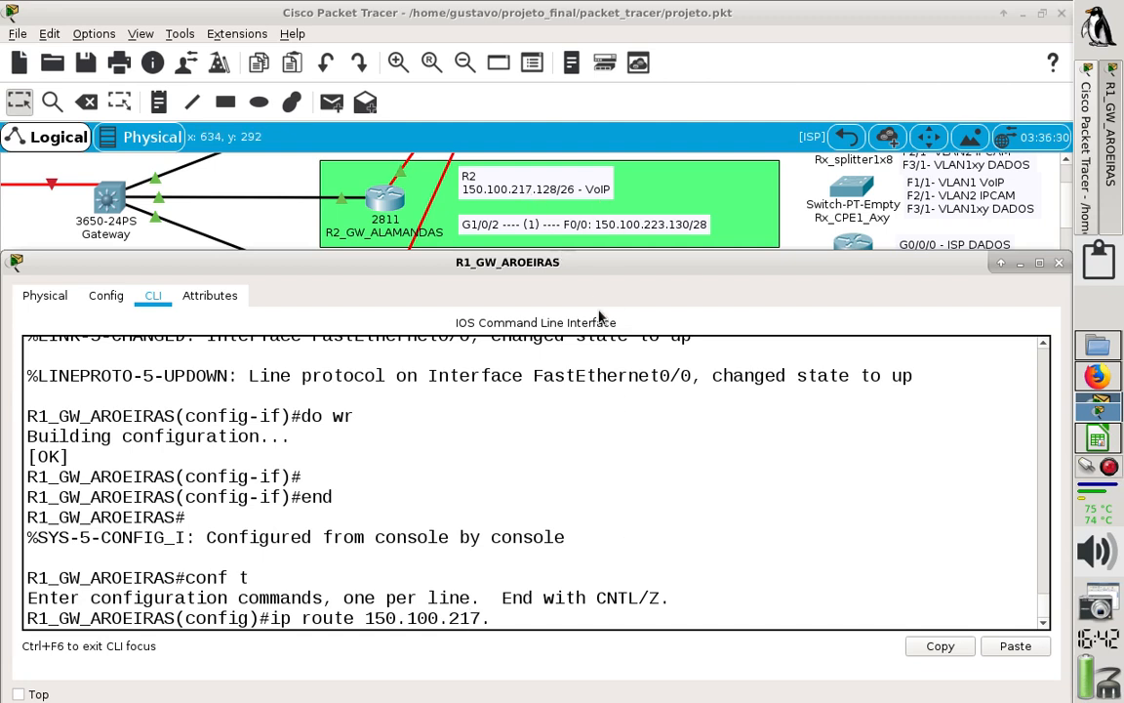
type("128 255.255.255.")
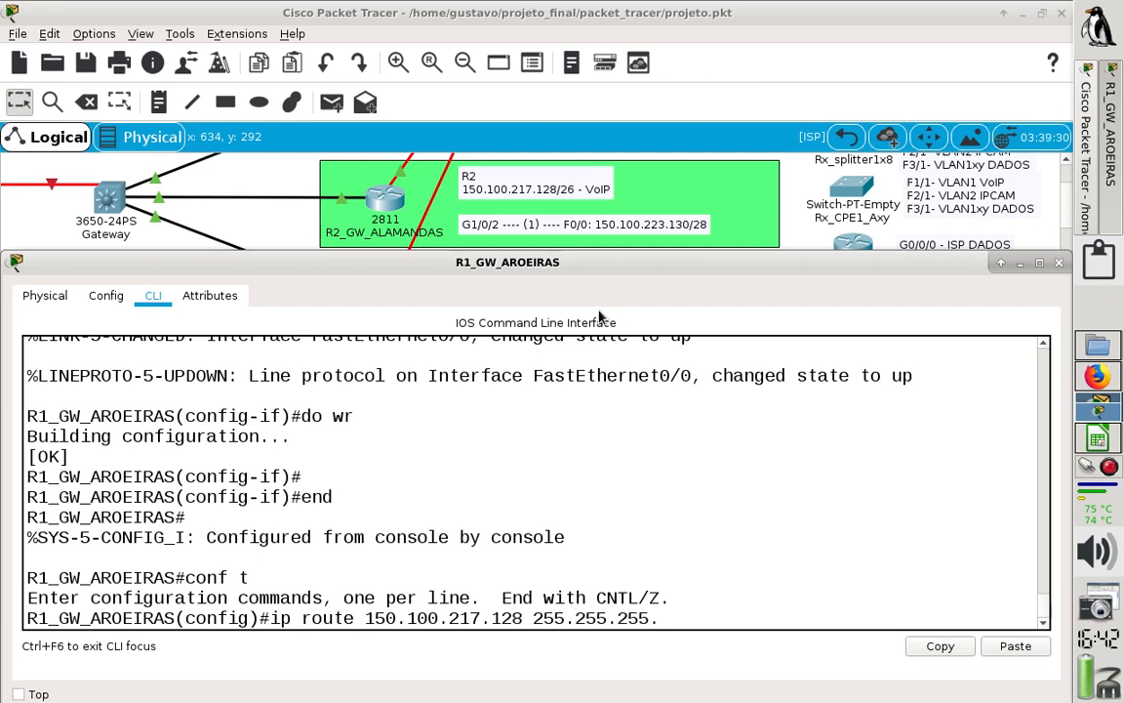
type("192")
- Complete R1's route to the R2 network with next hop 150.100.223.130, review its parts and run the command
type("150.100.2")
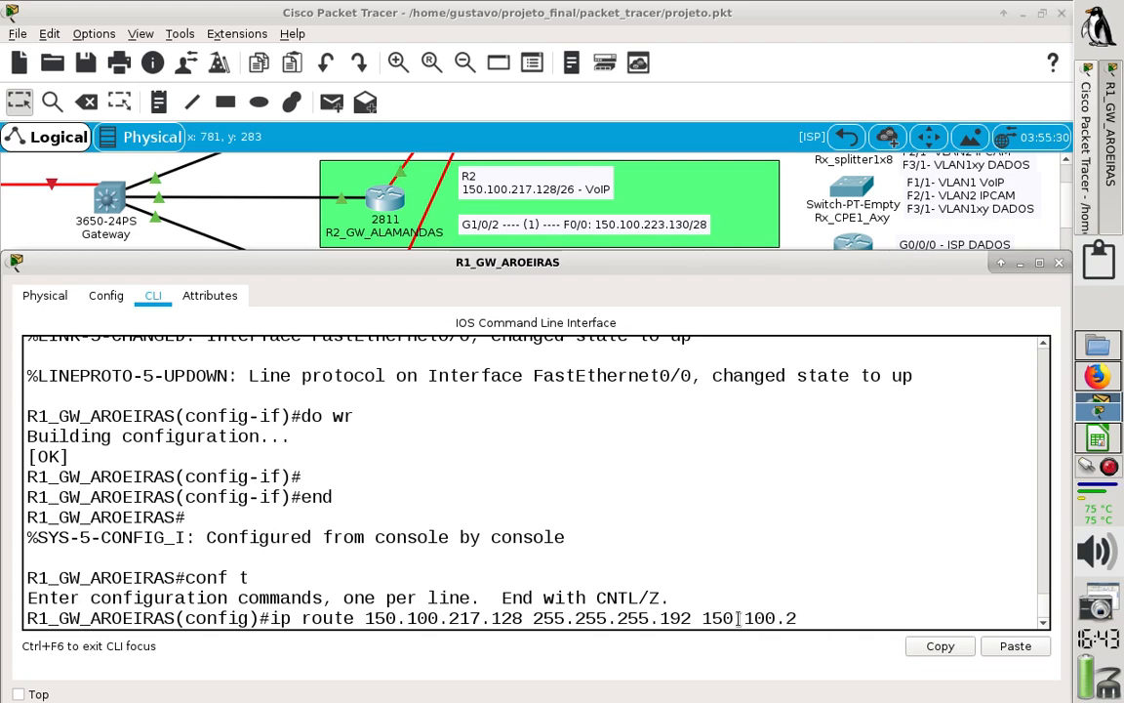
type("3323.130")
left_click_drag(271, 617, 523, 618)
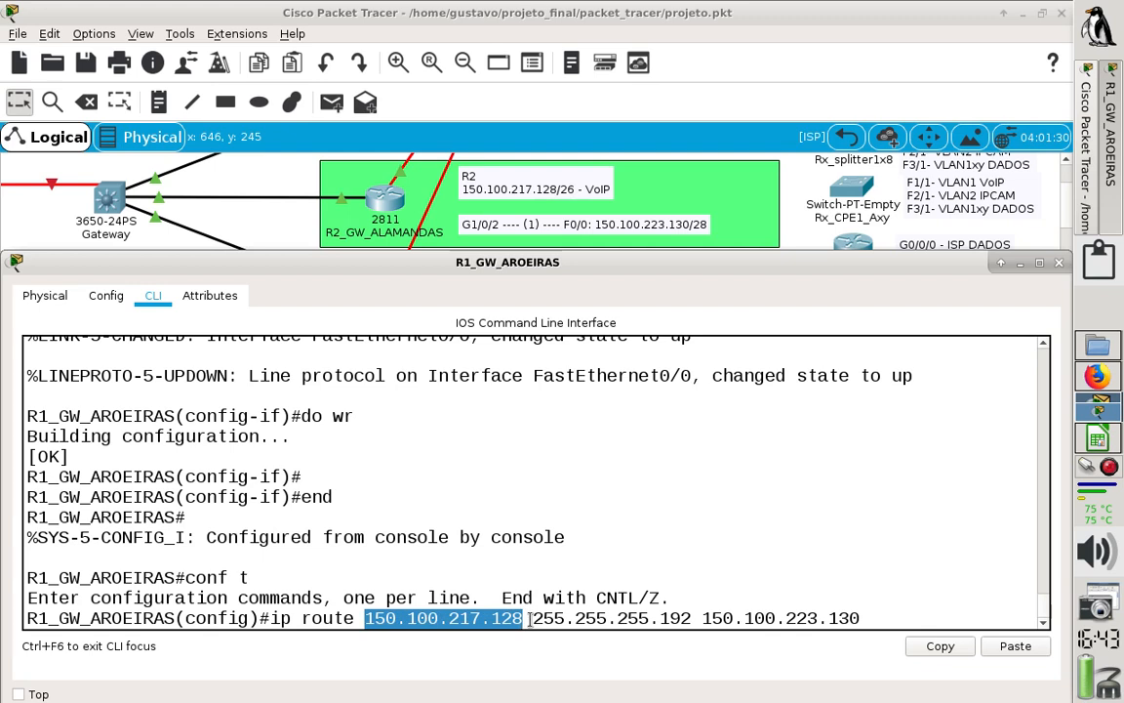
left_click_drag(529, 617, 865, 619)
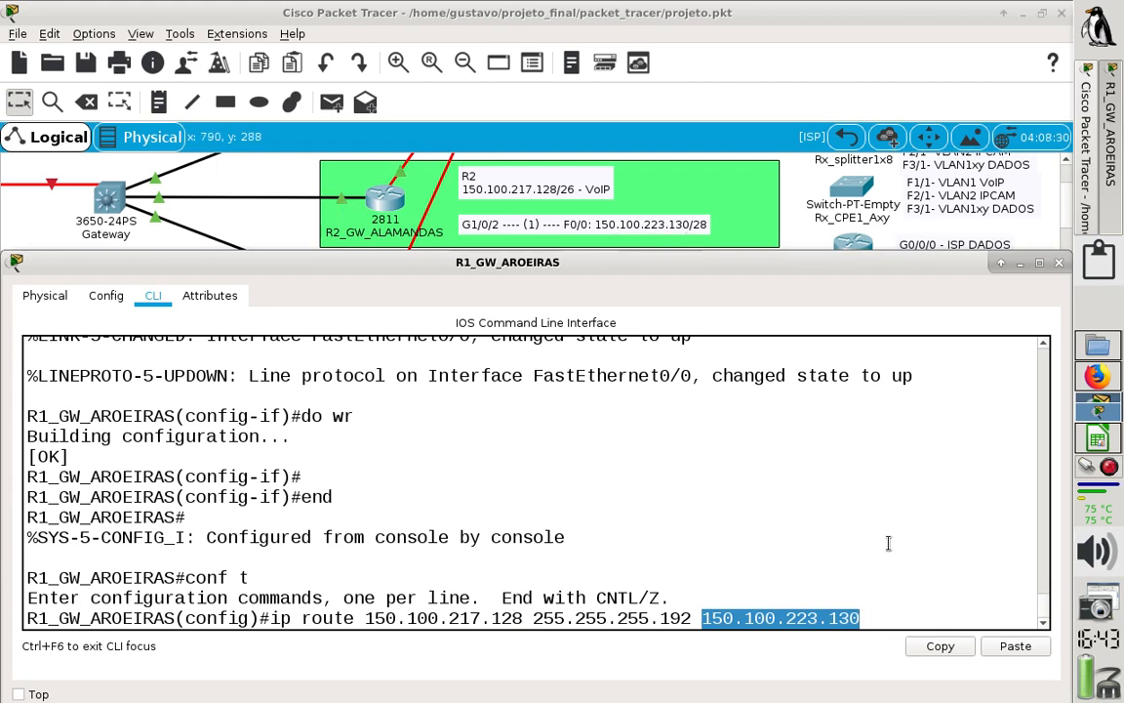
left_click(873, 622)
key("Return")
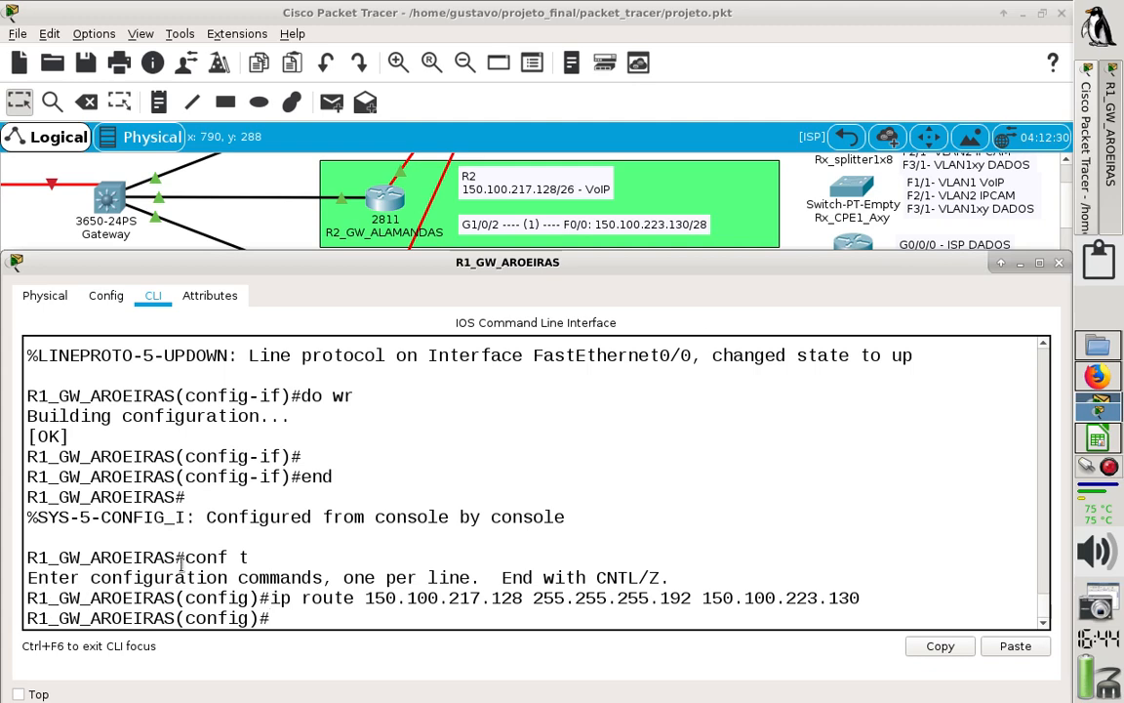
- Check R3's VoIP network in the topology and start R1's second route: ip route 150.100.219.0 255.255.255.192
left_click(1000, 263)
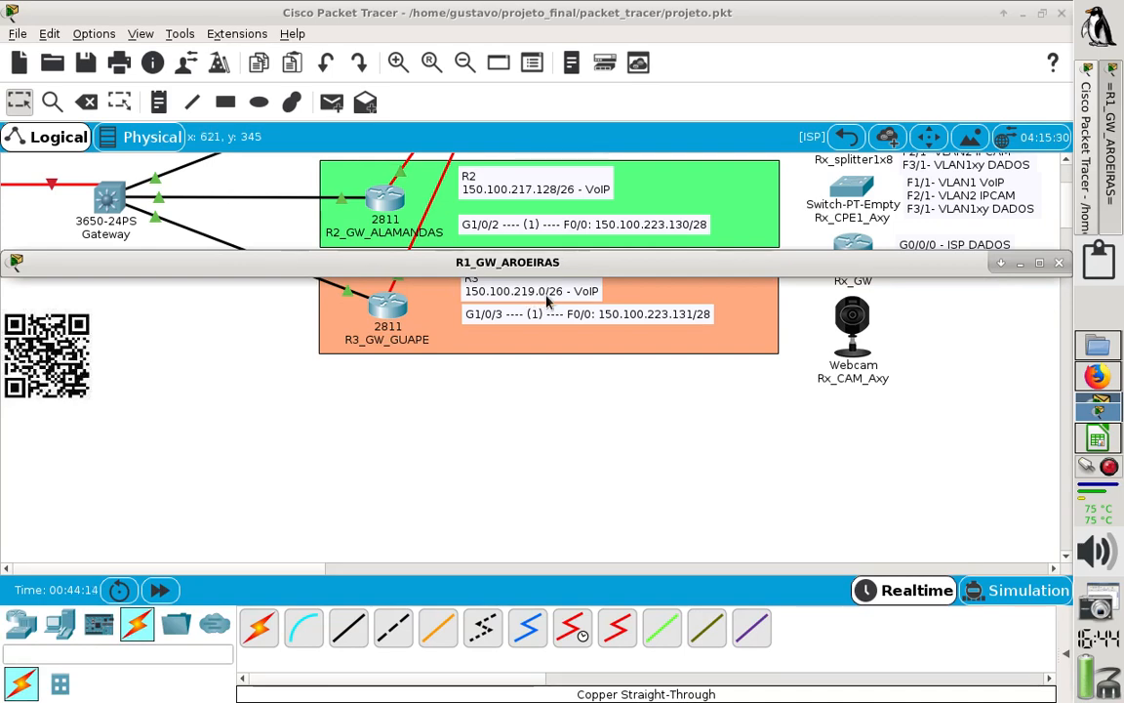
left_click(1000, 263)
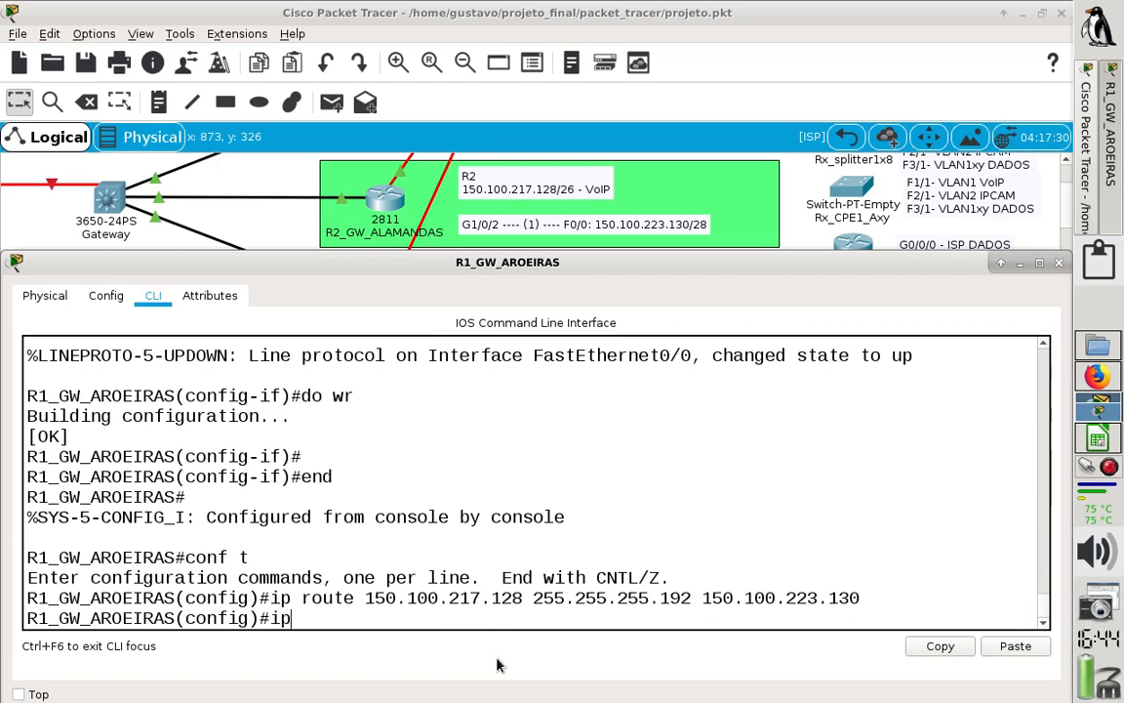
type("route 150")
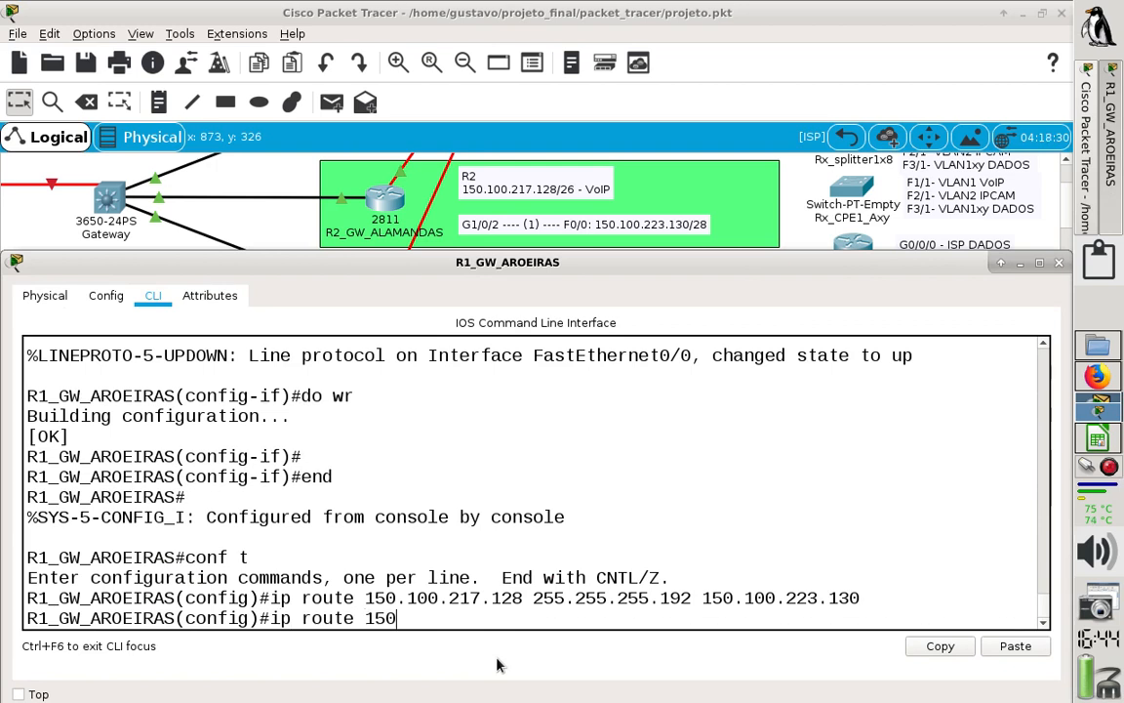
type(".100.219.0 2")
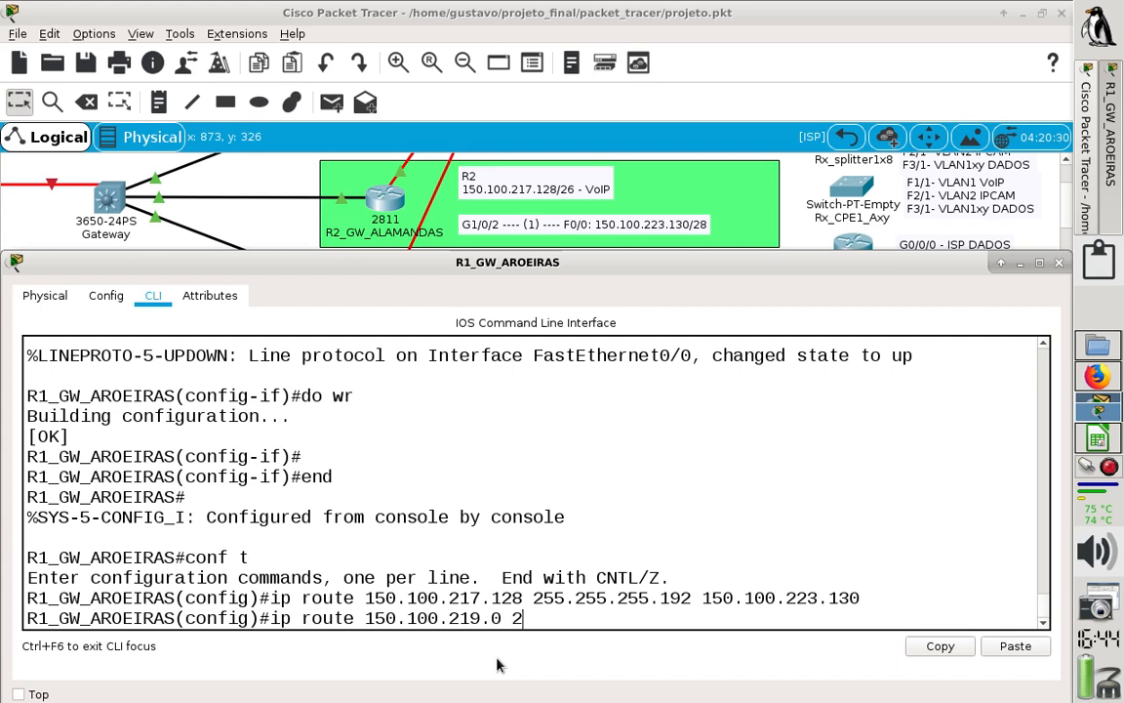
type("55.25.255.255")
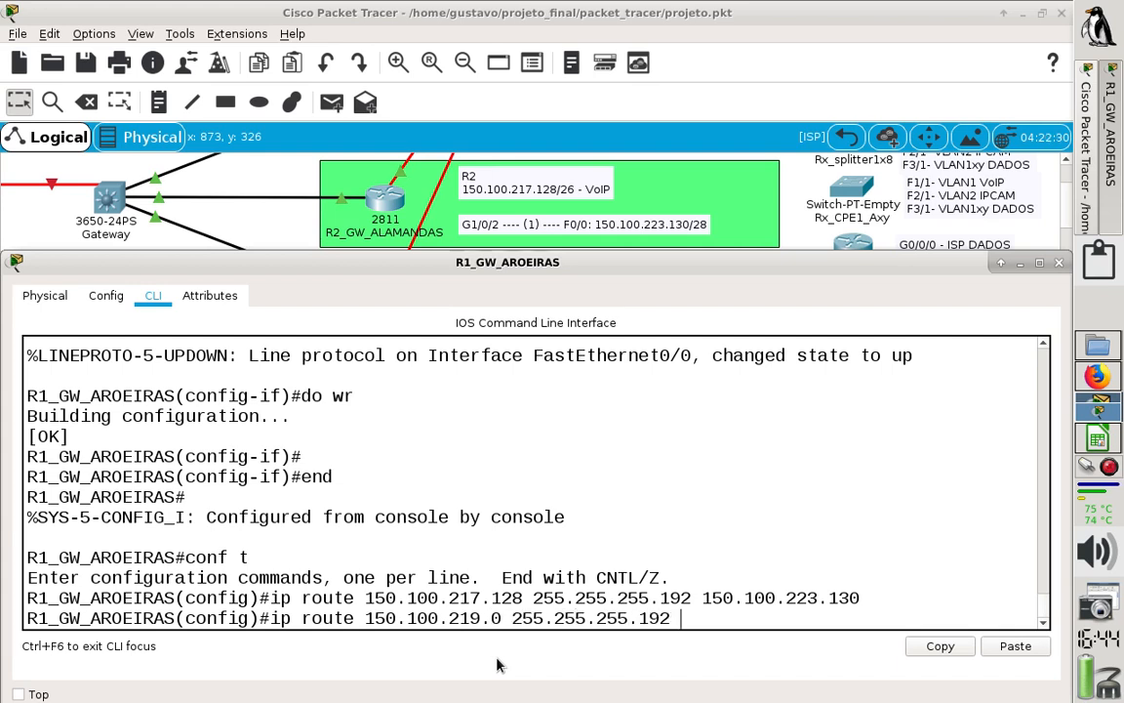
type(".192")
- Check R3's F0/0 address in the topology and complete R1's second route with next hop 150.100.223.131
left_click(1001, 264)
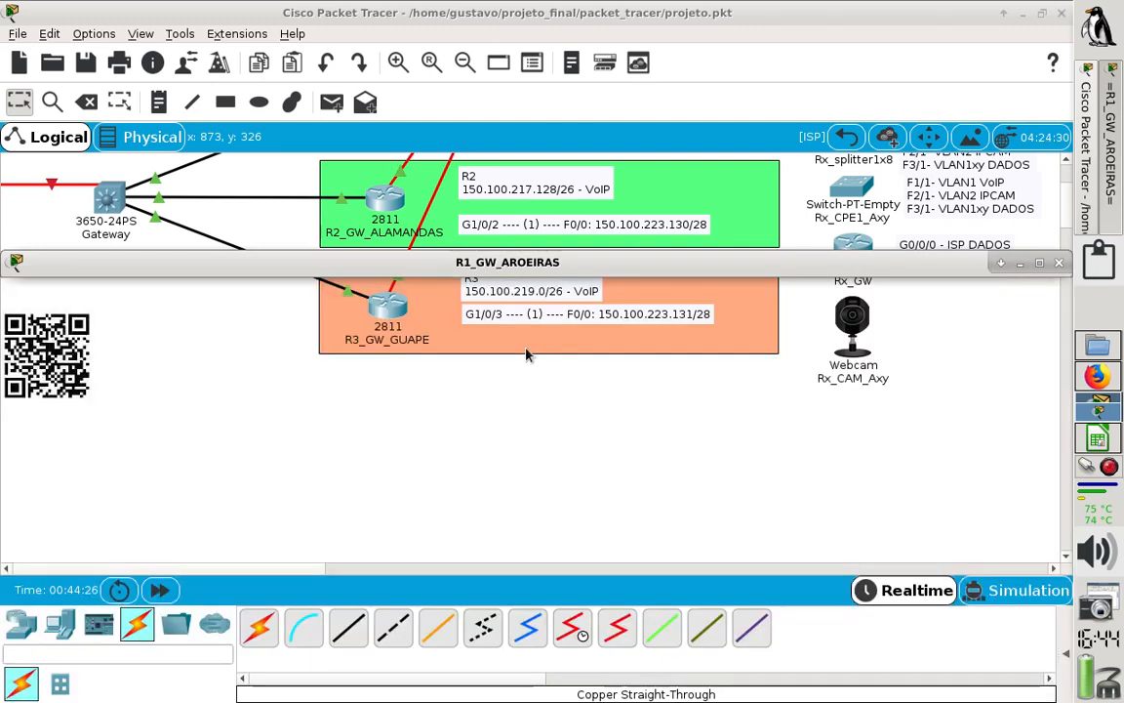
left_click(1002, 263)
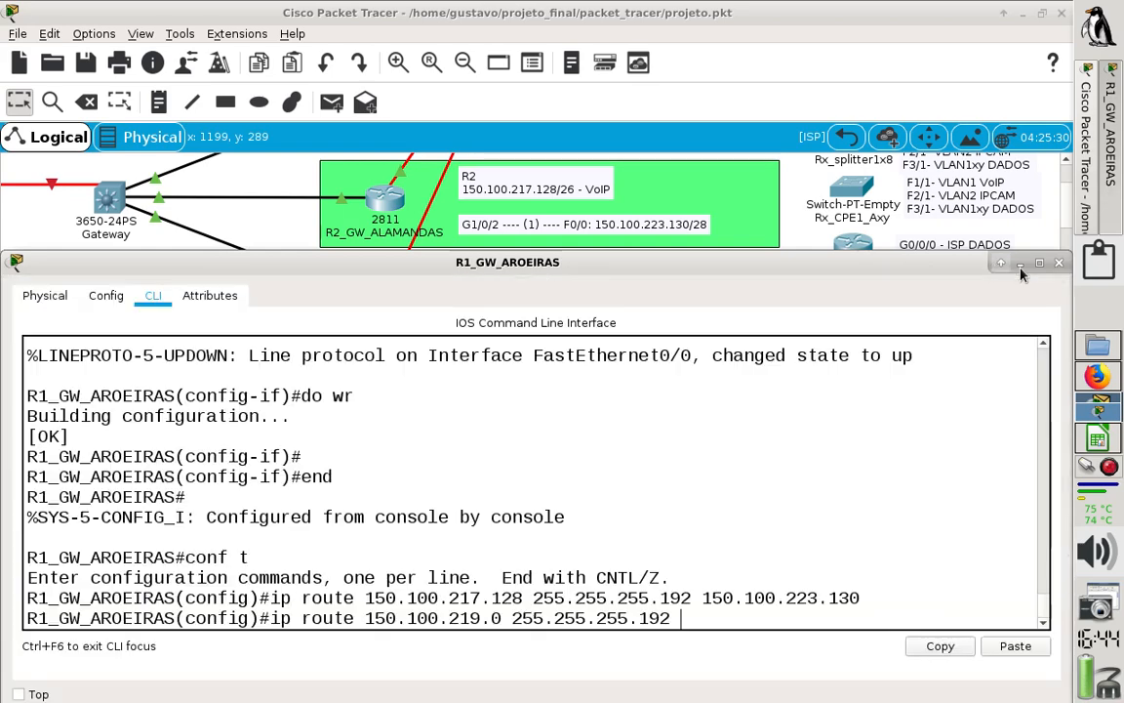
left_click(1020, 262)
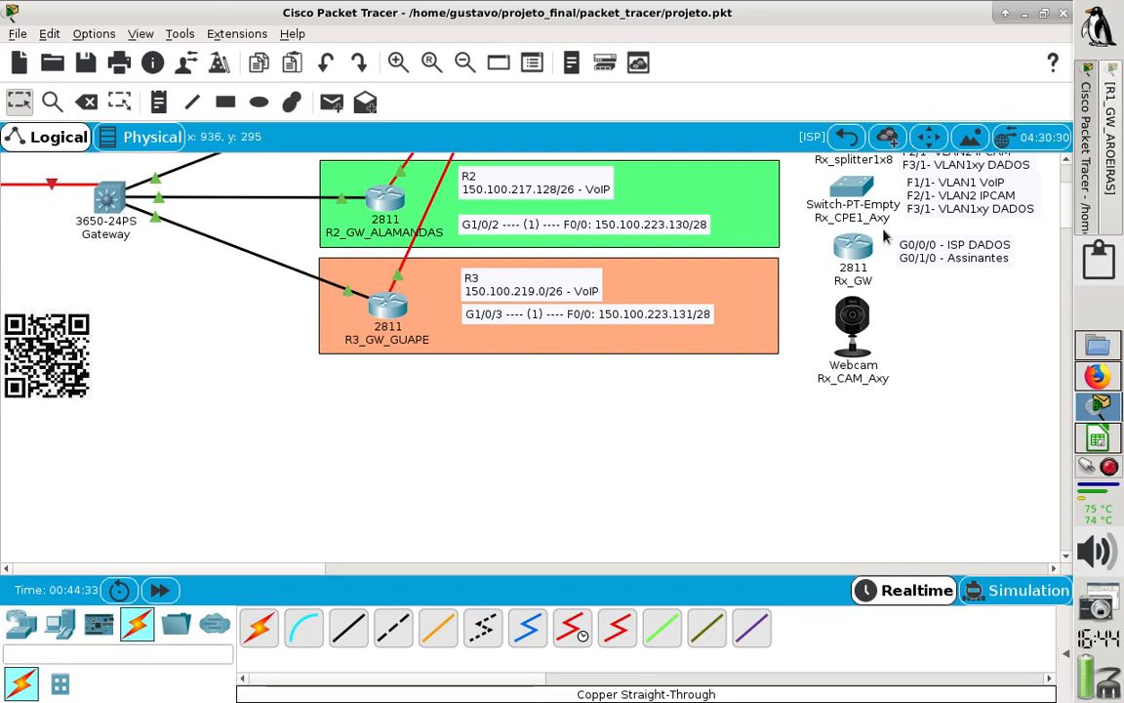
left_click(1111, 146)
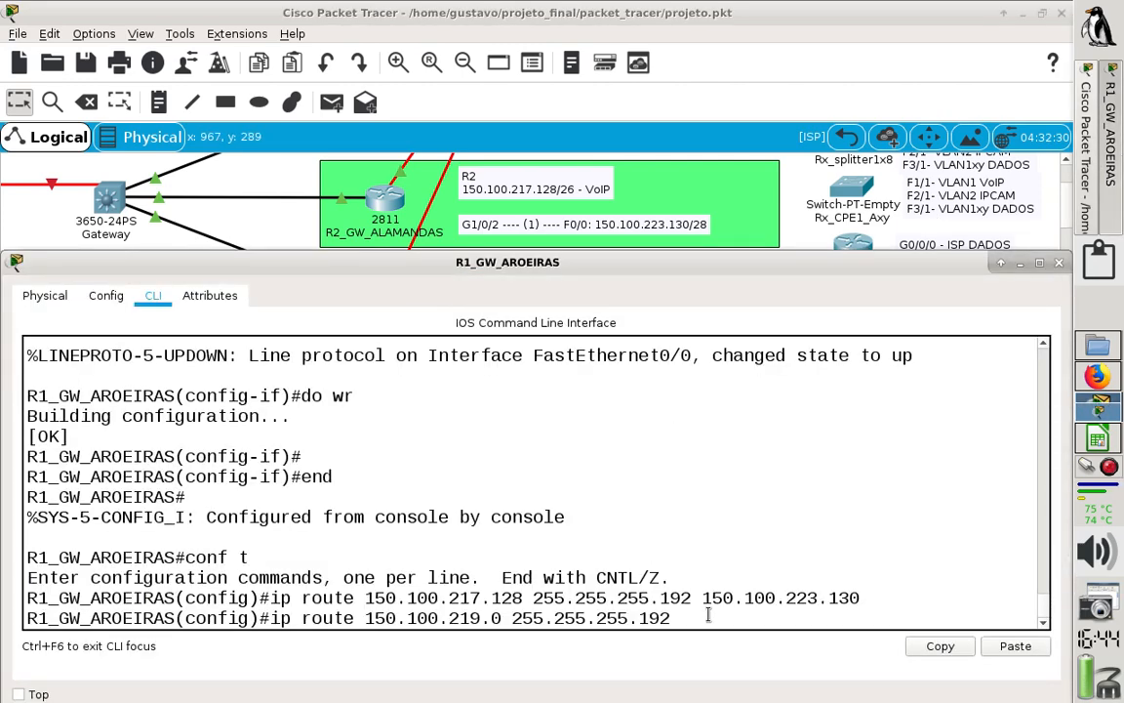
type("150.100.22")
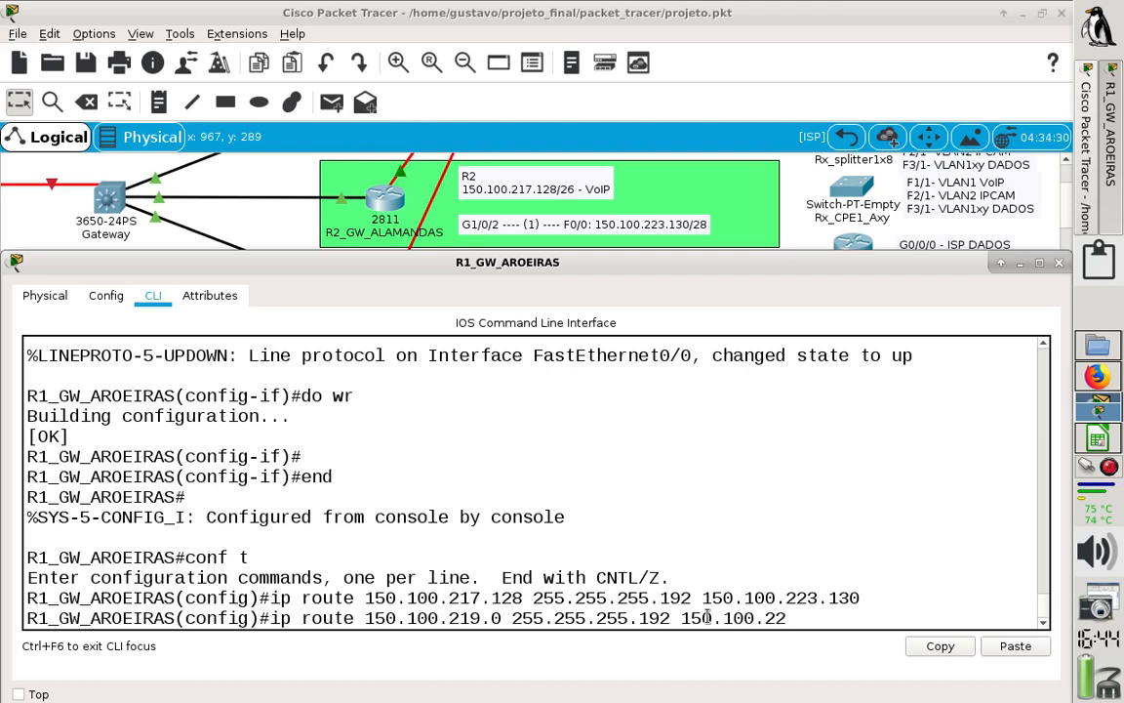
type("3.131")
key("Return")
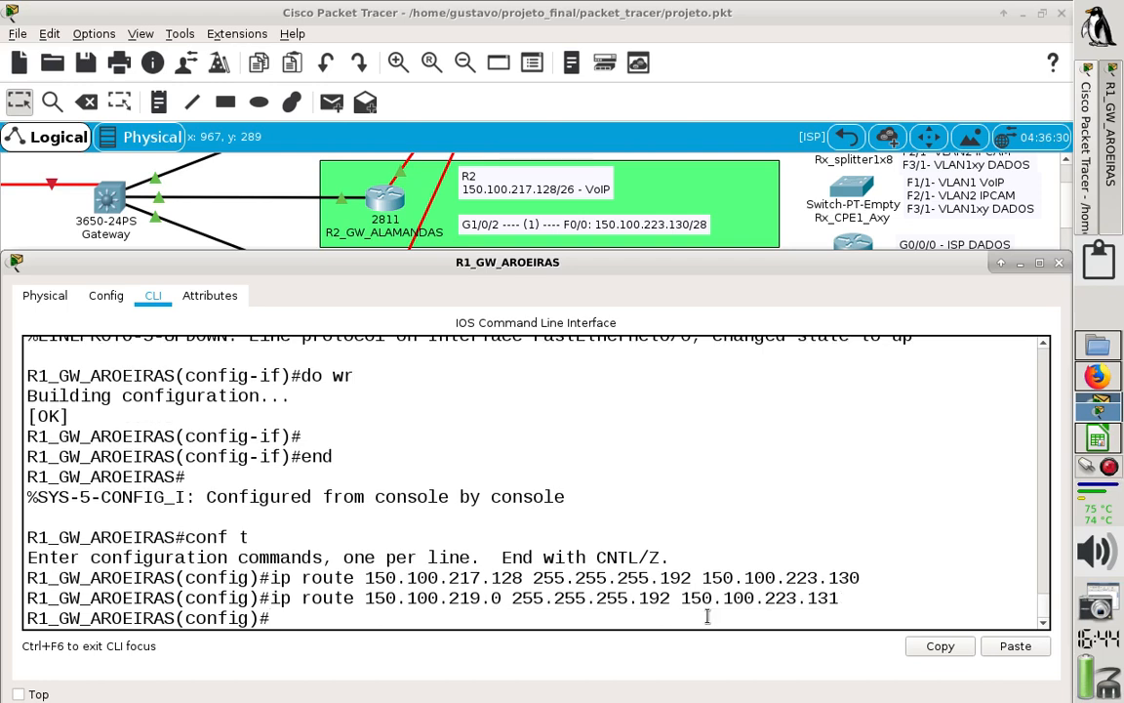
- Save R1's configuration with do wr and close the R1_GW_AROEIRAS window
type("do wr")
key("Return")
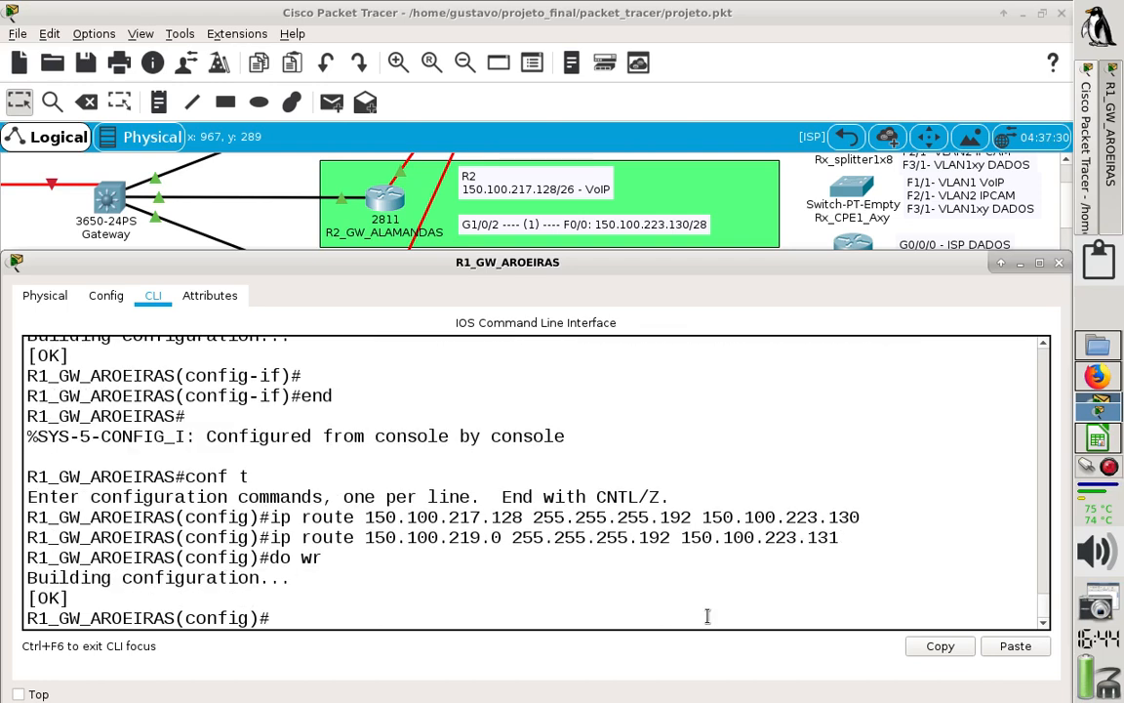
type("!")
left_click(1059, 264)
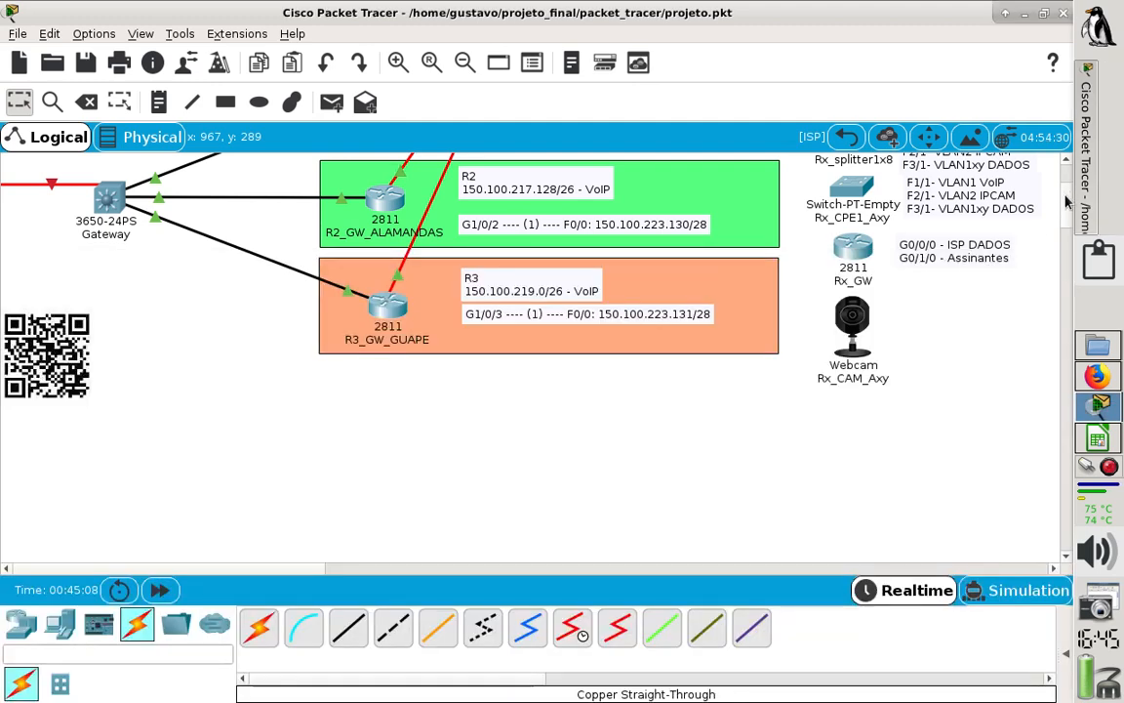
- Open R2_GW_ALAMANDAS, maximize its window and display its static routing configuration
scroll(1066, 200, "up", 3)
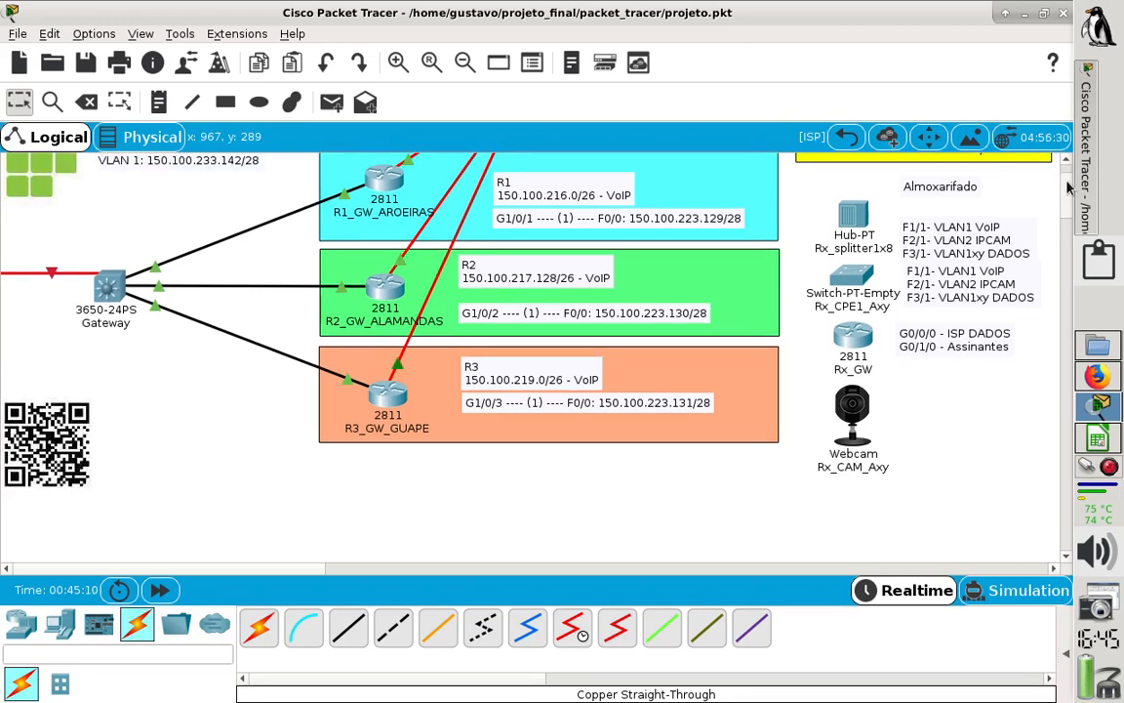
left_click_drag(1067, 180, 1067, 181)
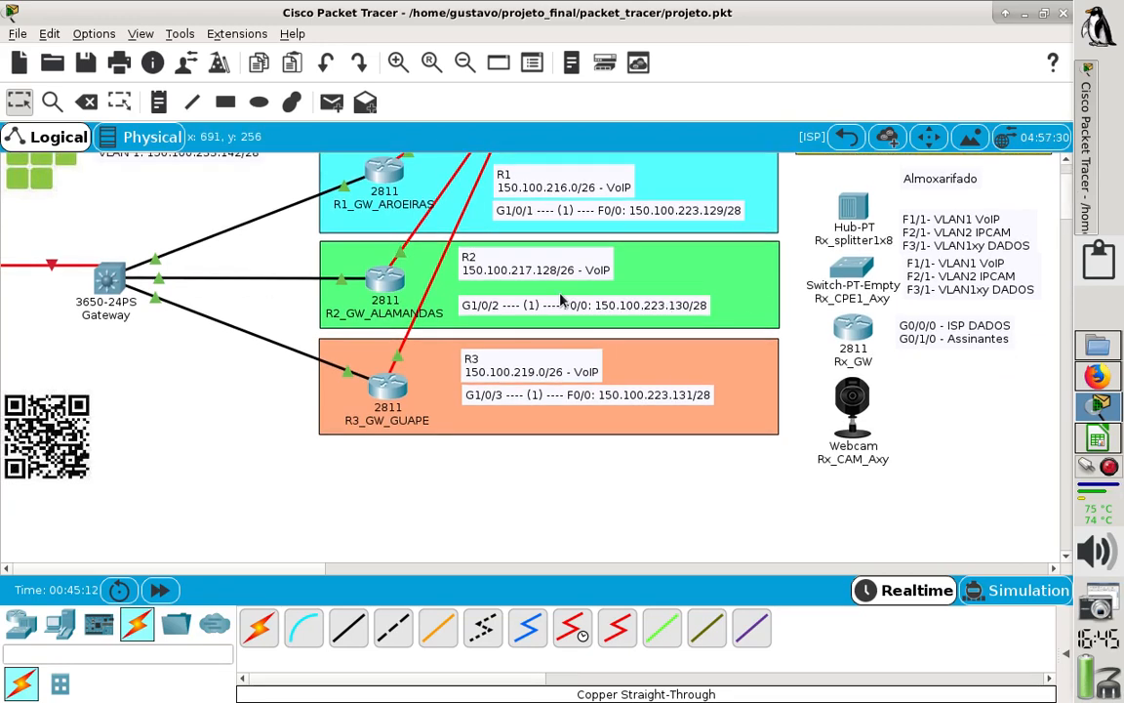
left_click(385, 281)
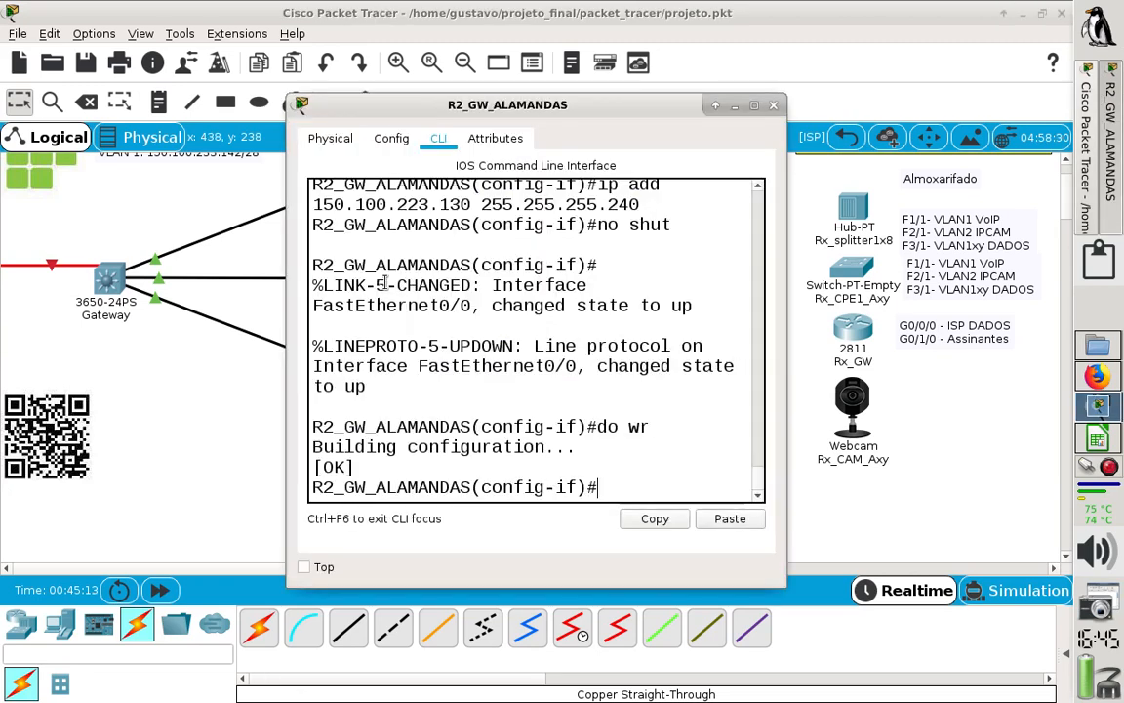
left_click(753, 105)
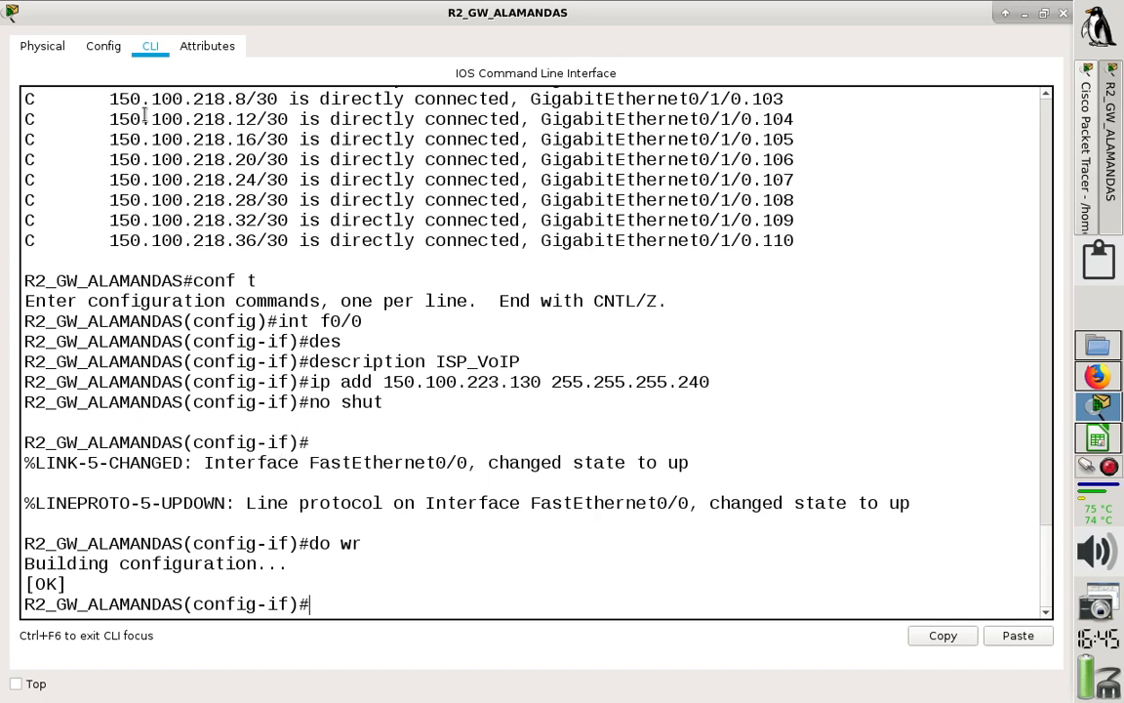
left_click(109, 52)
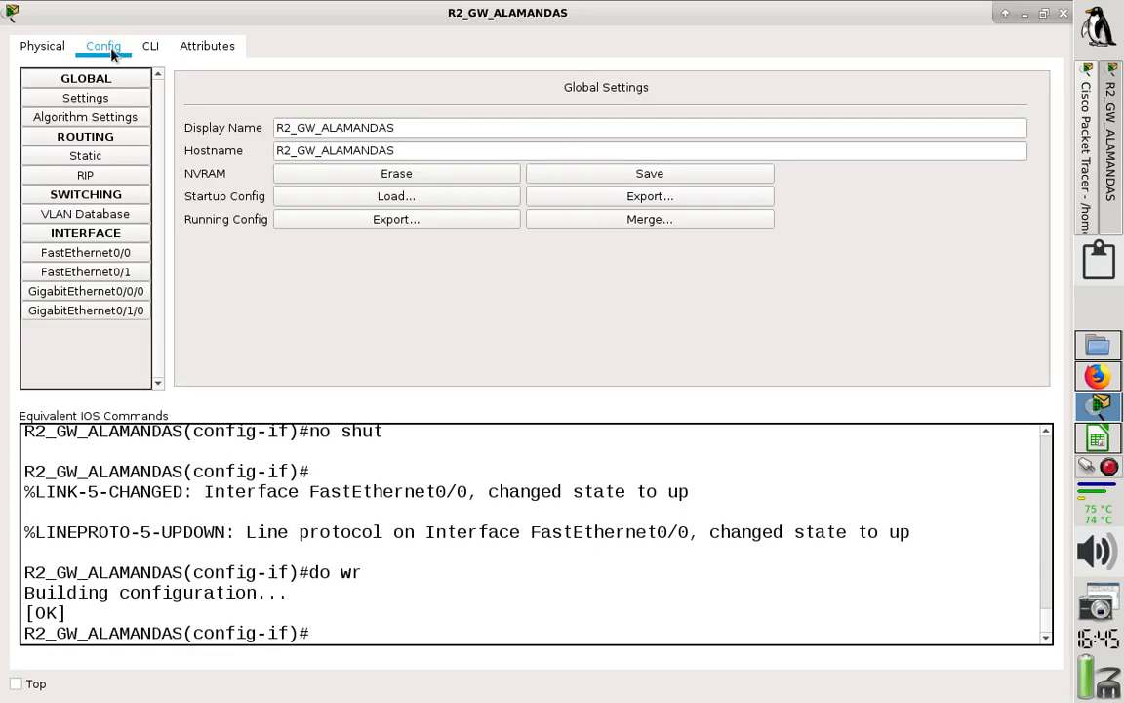
left_click(88, 159)
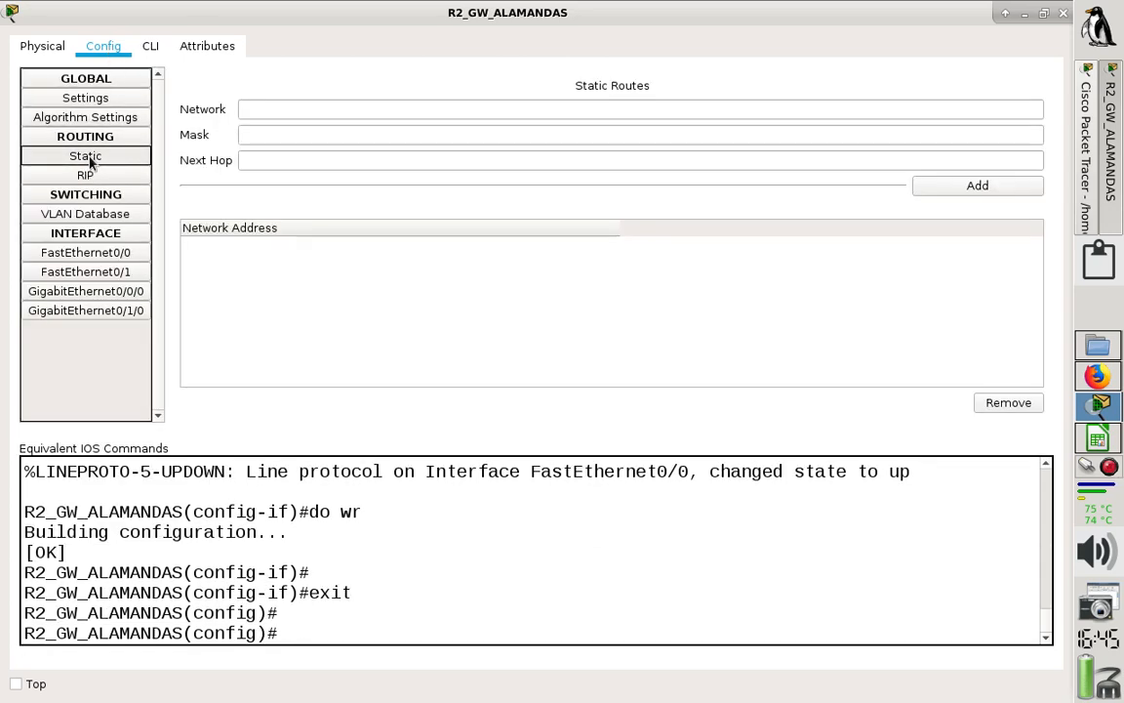
- Check R1's VoIP network in the topology and fill in R2's first static route with network 150.100.216.0 and mask 255.255.255.192
left_click(349, 112)
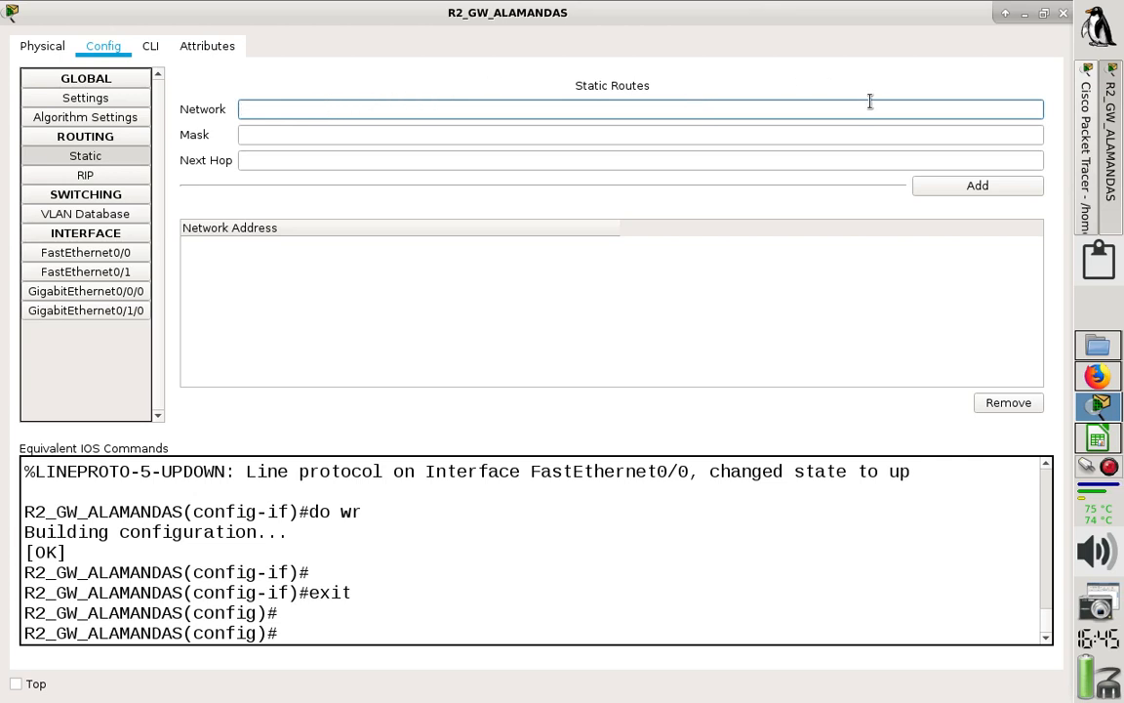
left_click(1007, 13)
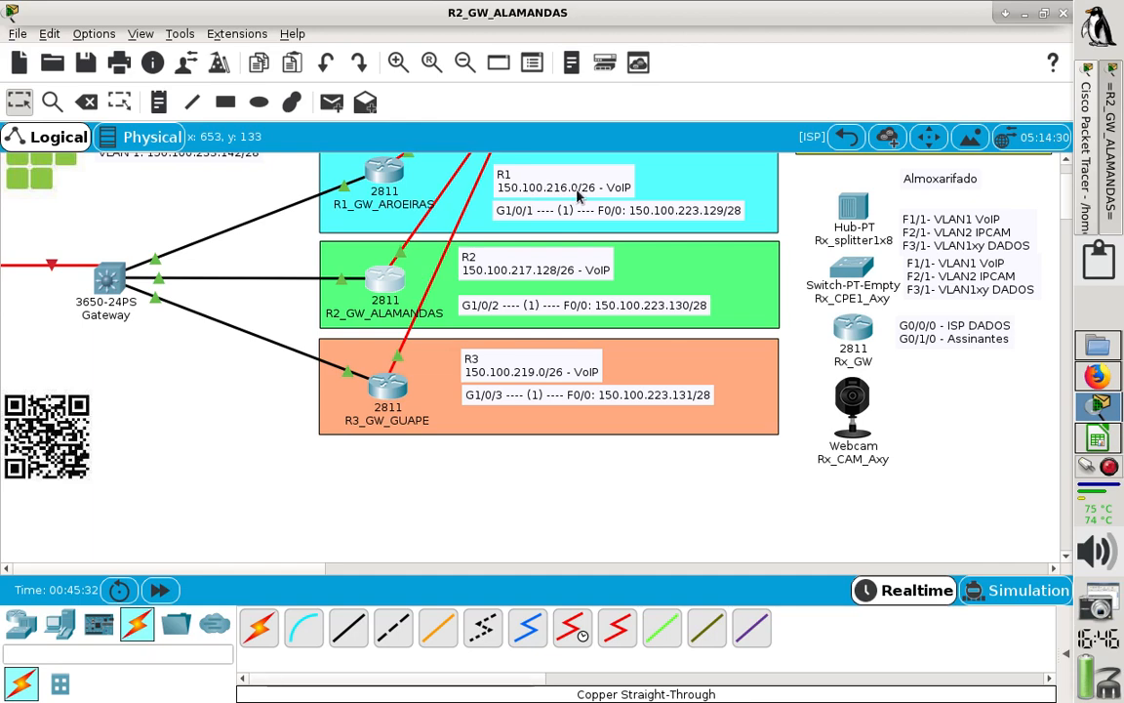
left_click(1007, 14)
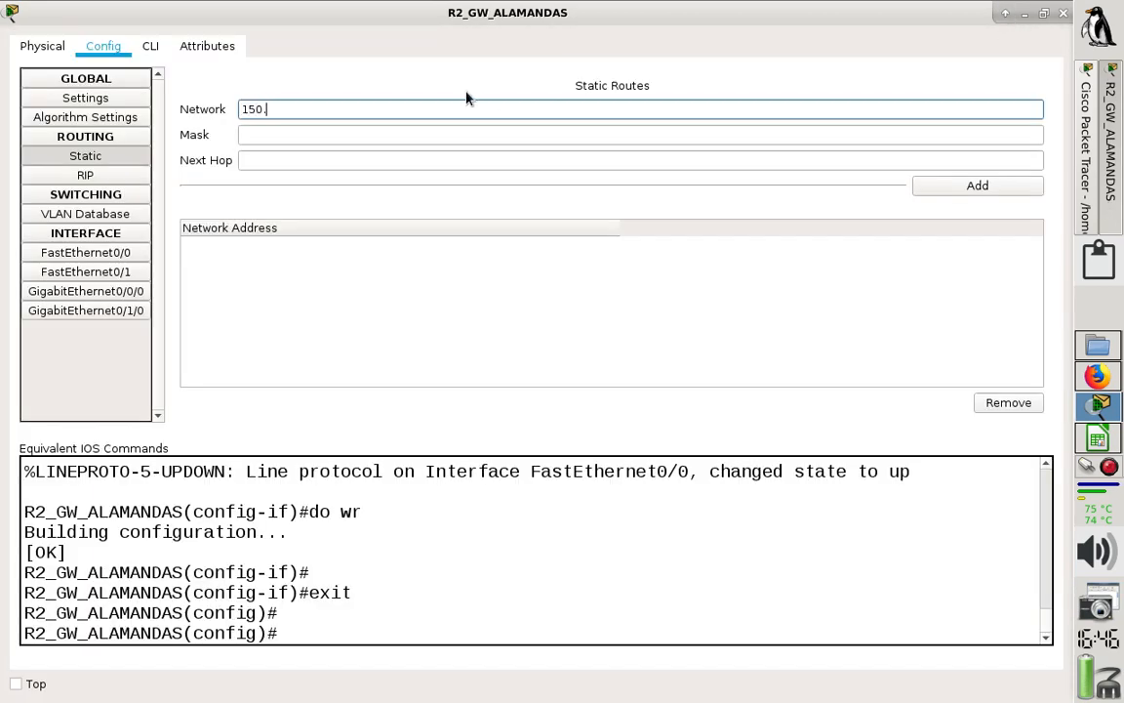
type("150.100.216.0")
left_click(401, 134)
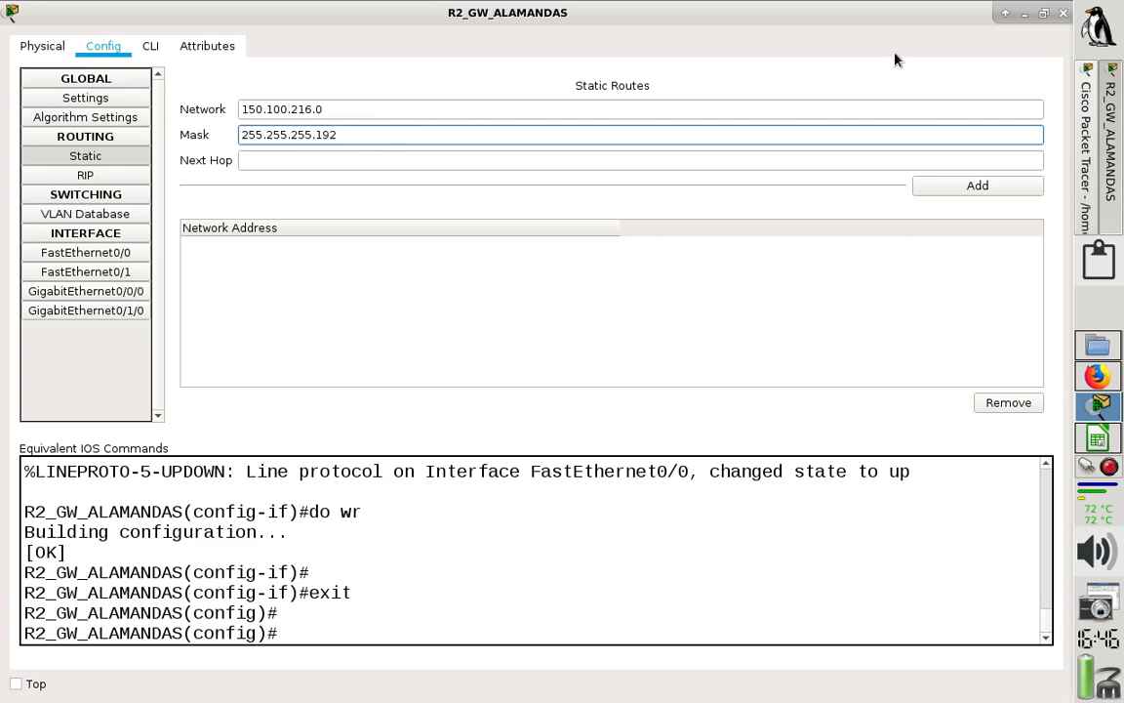
- Check R1's F0/0 address in the topology, set next hop 150.100.223.129 and add the static route to R2
left_click(1009, 16)
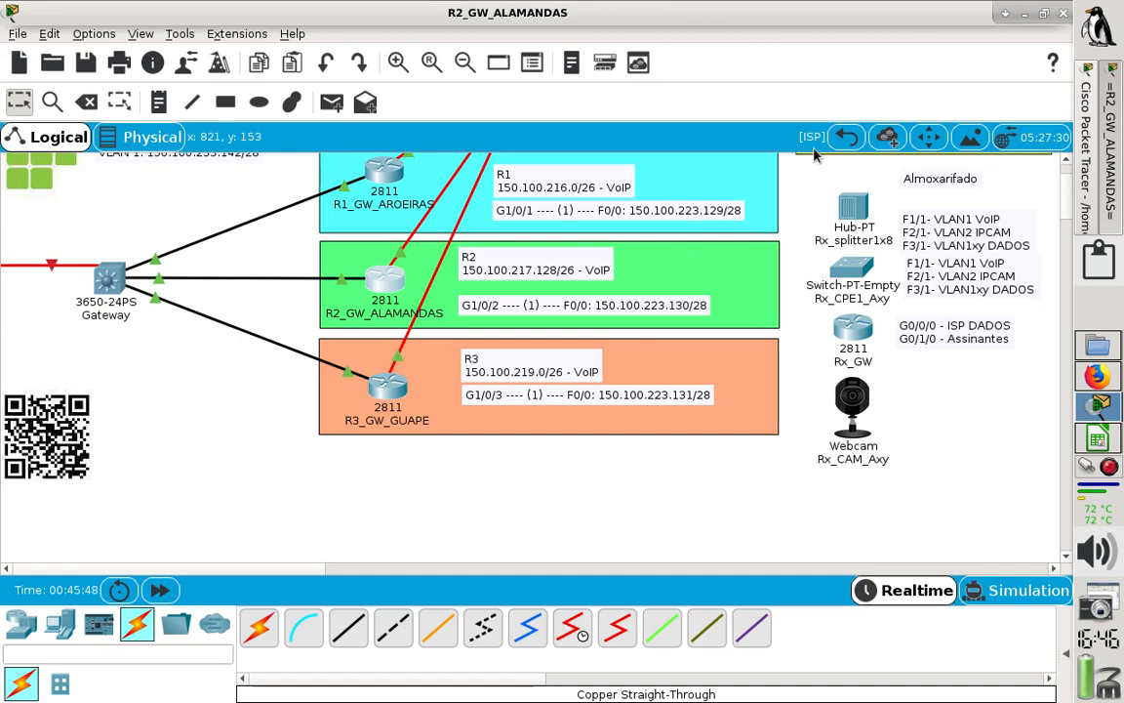
left_click(1006, 15)
left_click(404, 161)
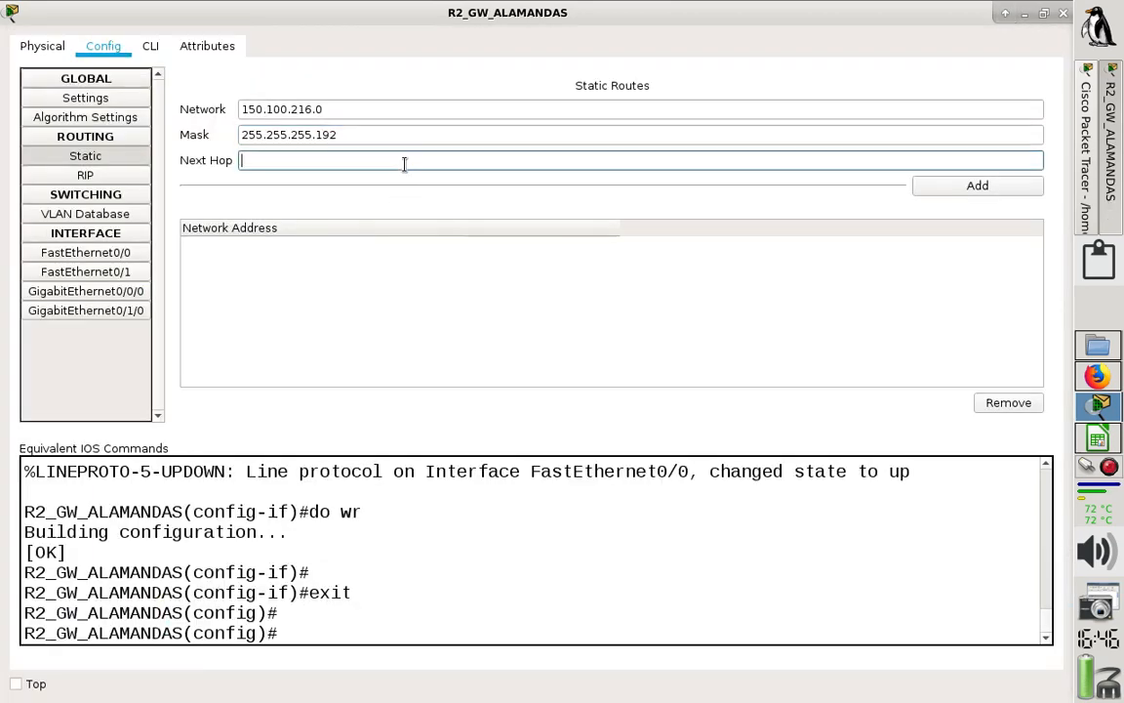
type("150.100.223.129")
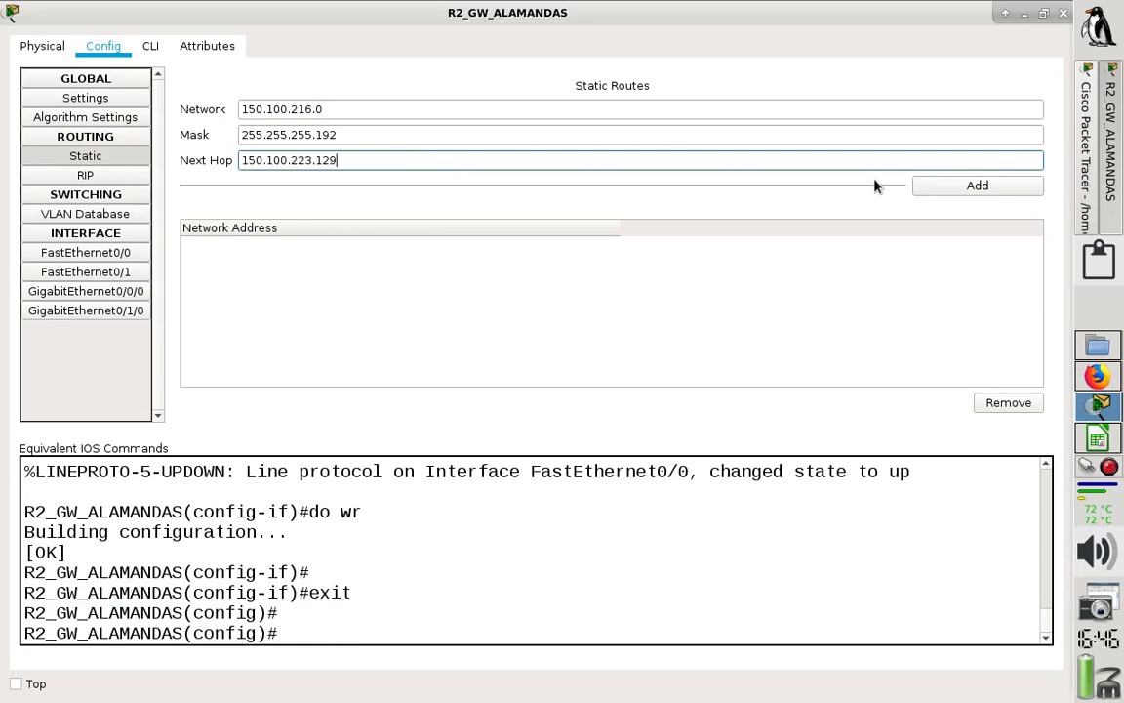
left_click(937, 186)
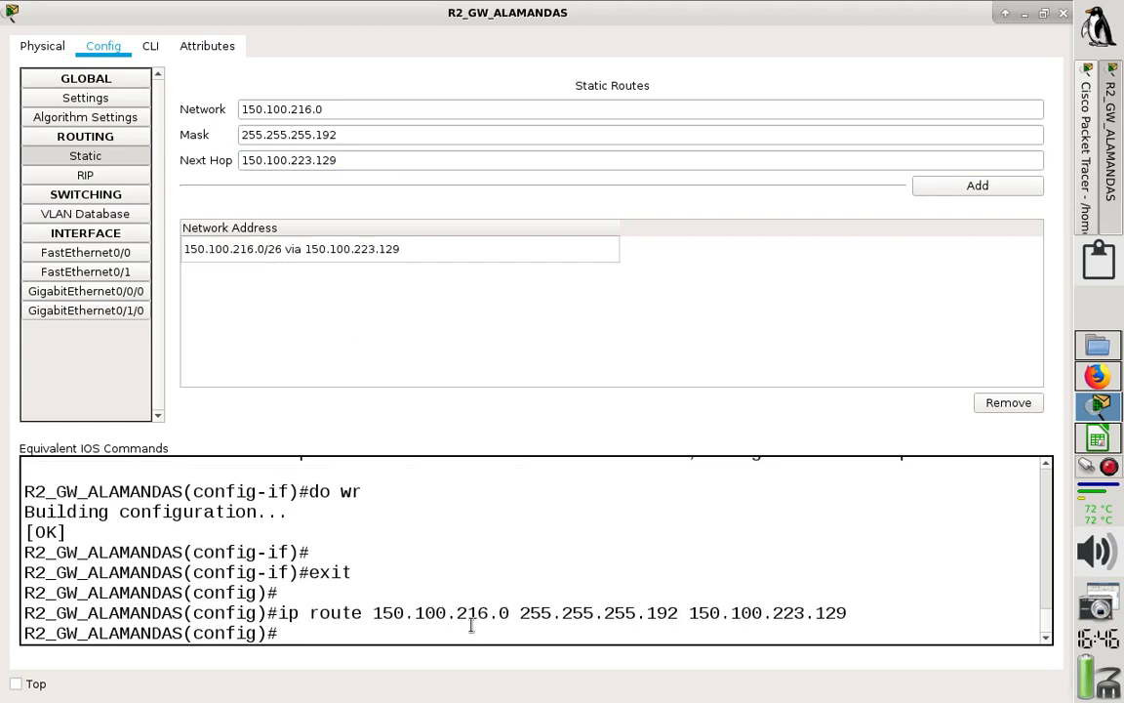
left_click_drag(279, 612, 875, 606)
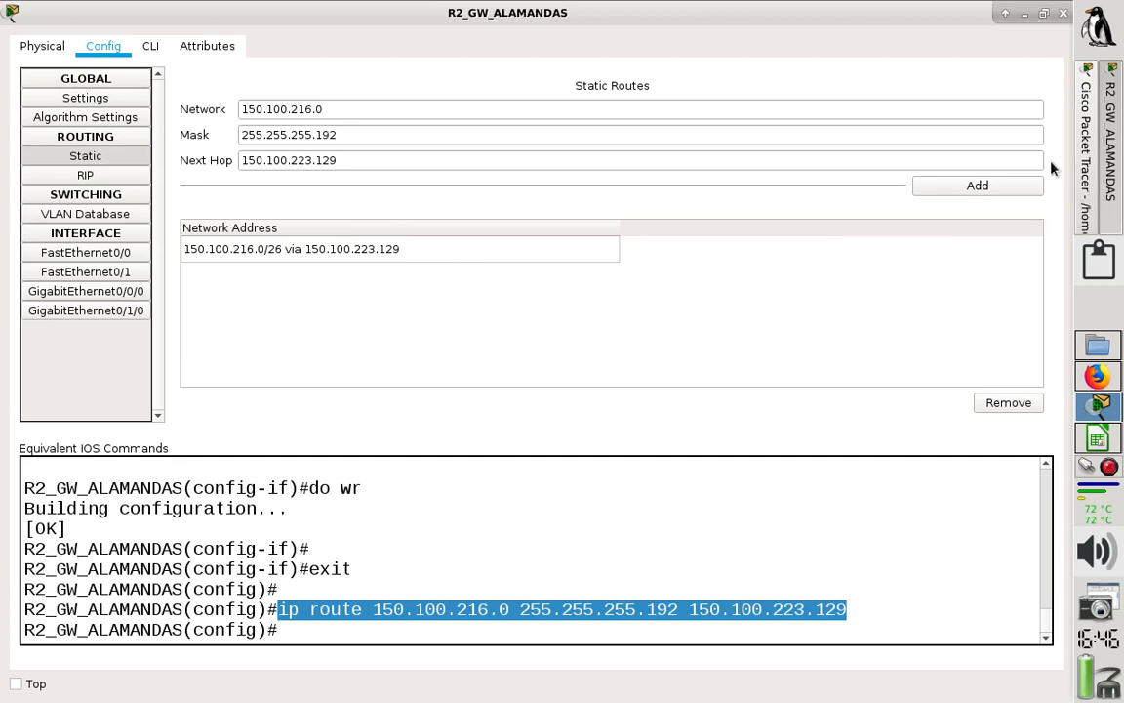
- Check R3's VoIP network in the topology and set the network of R2's second static route to 150.100.219.0, keeping mask 255.255.255.192
left_click(1087, 166)
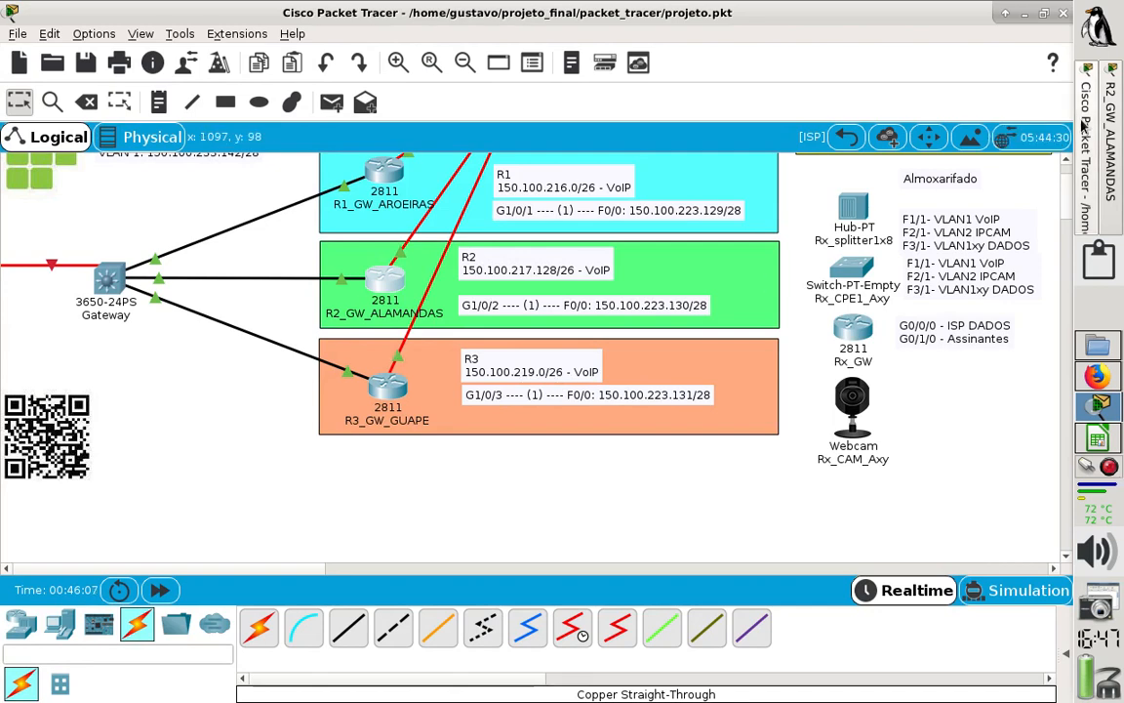
left_click(1112, 119)
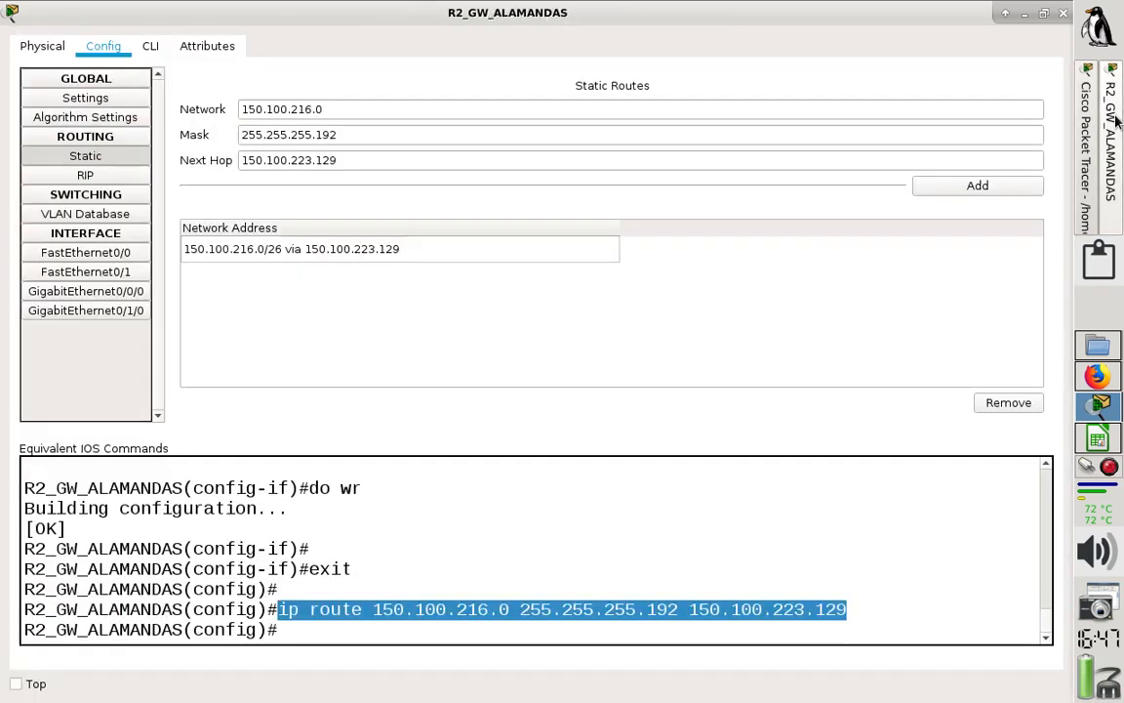
left_click(432, 109)
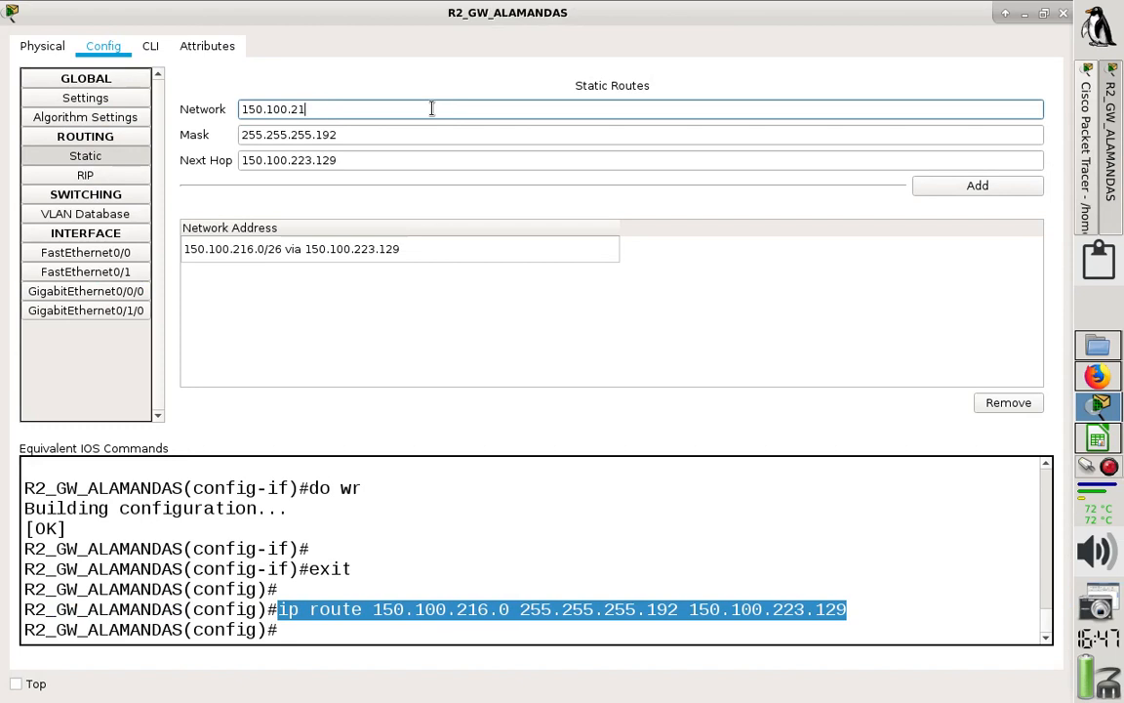
left_click(375, 139)
left_click_drag(337, 135, 207, 119)
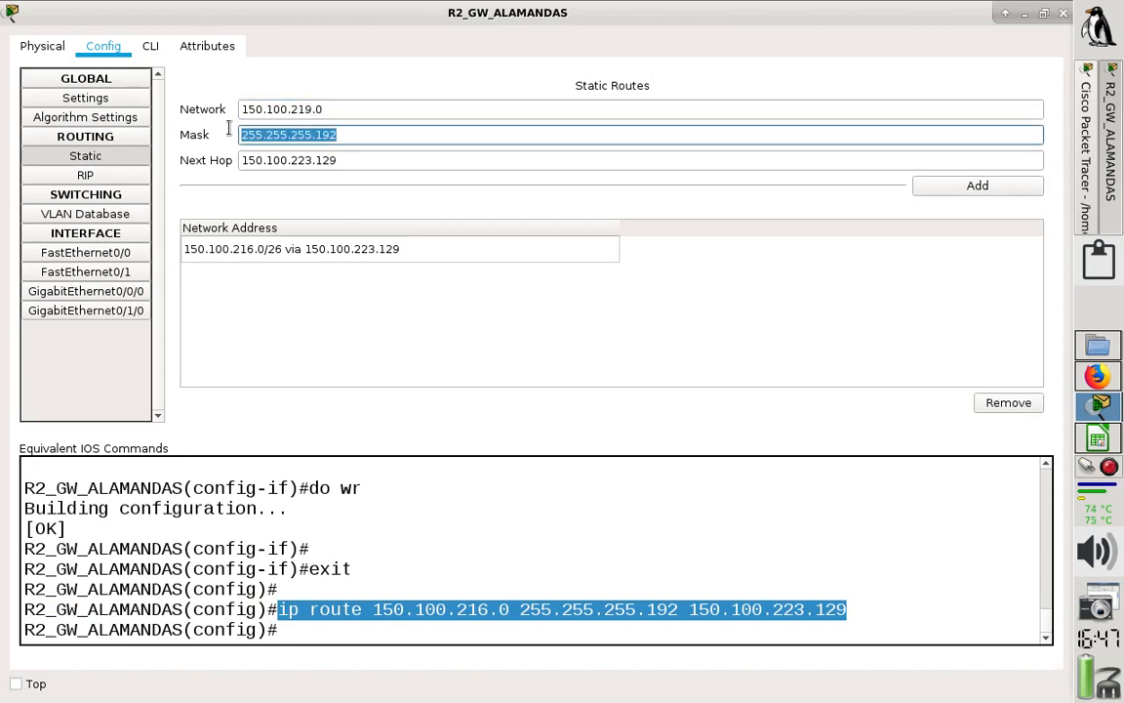
- Check R3's F0/0 address in the topology, set next hop 150.100.223.131 and add the second static route to R2
left_click(356, 158)
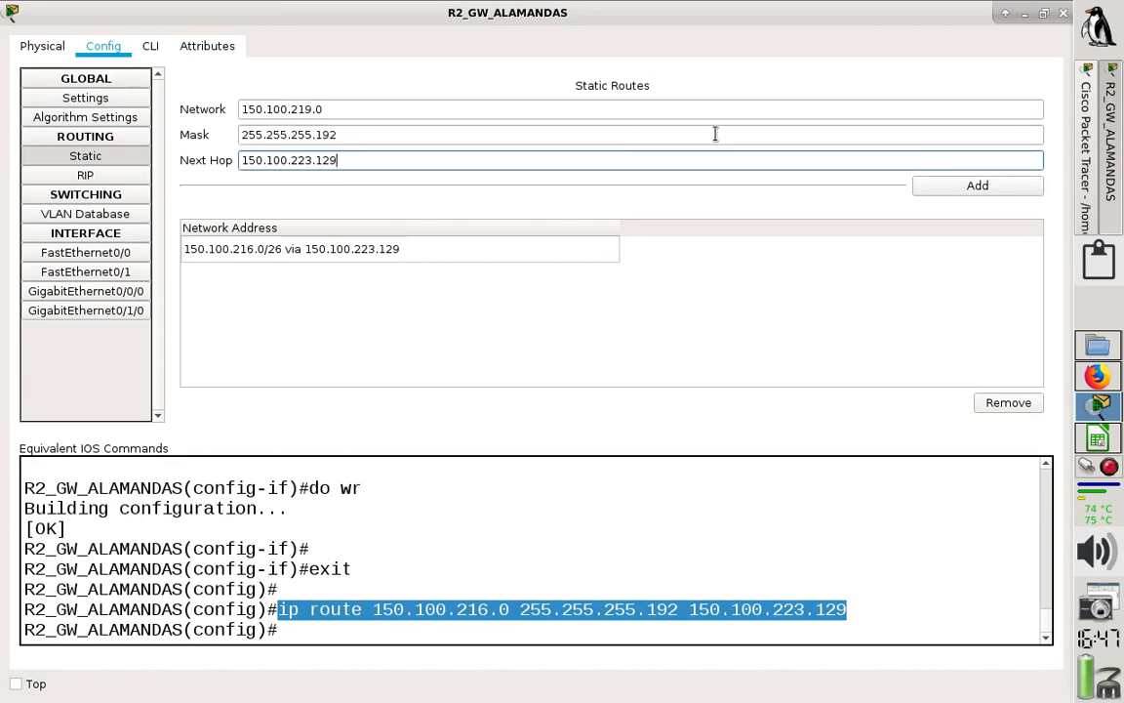
left_click(1024, 15)
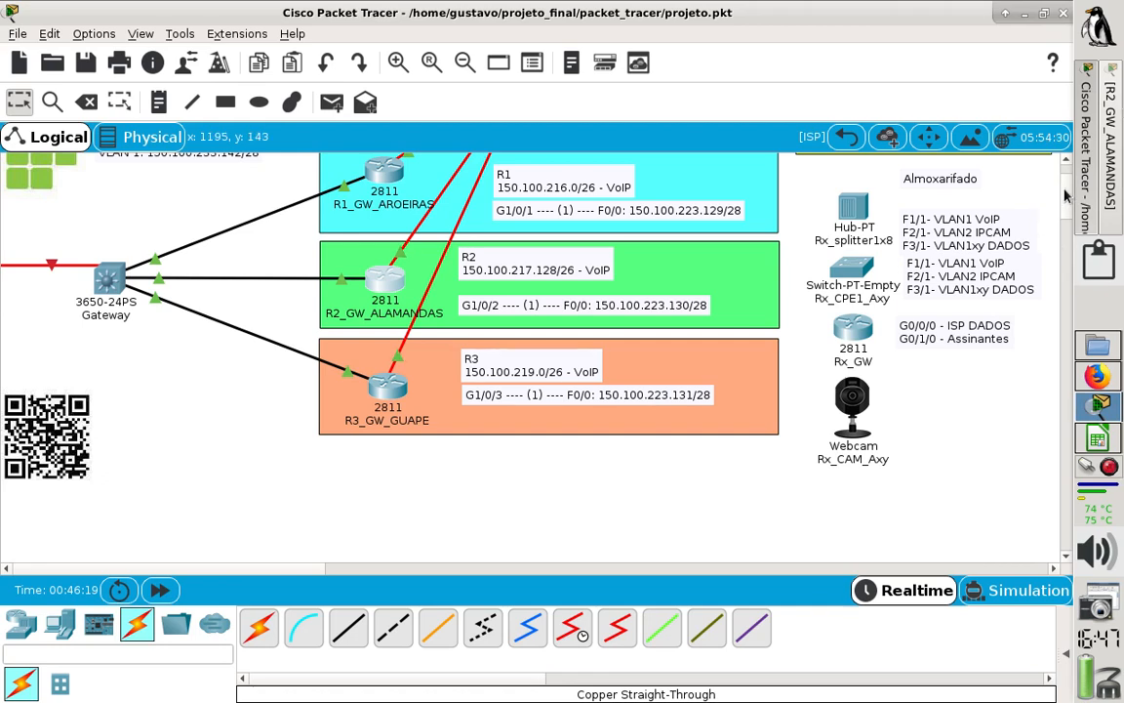
left_click(1110, 185)
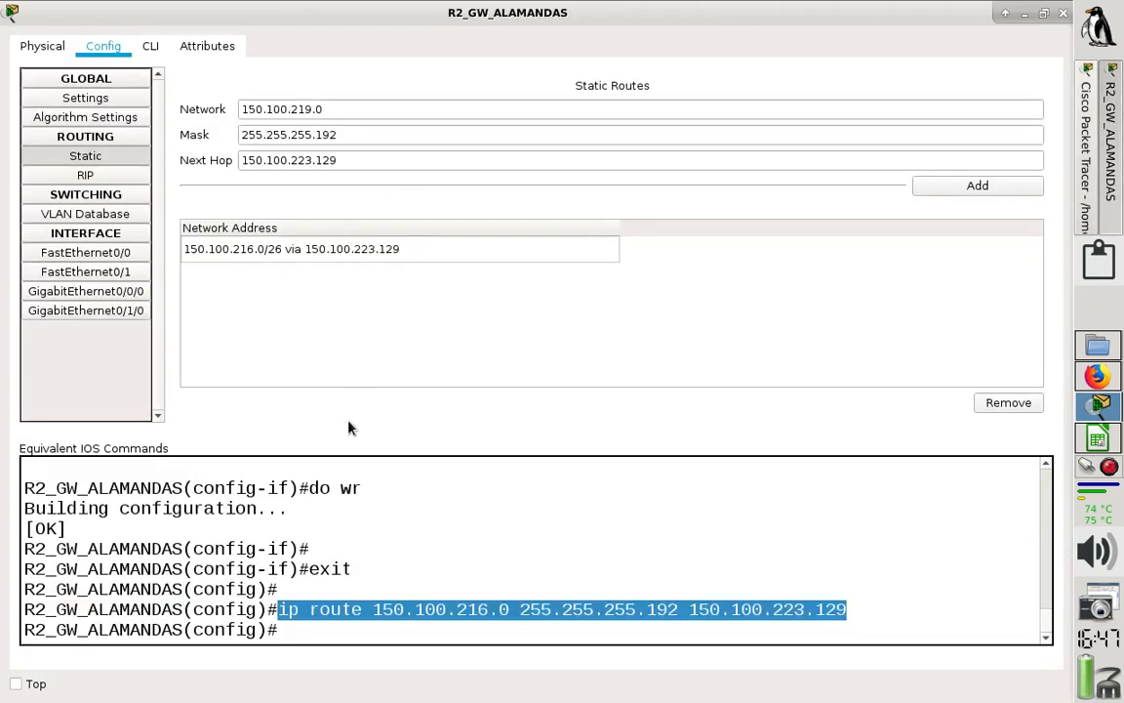
left_click(363, 156)
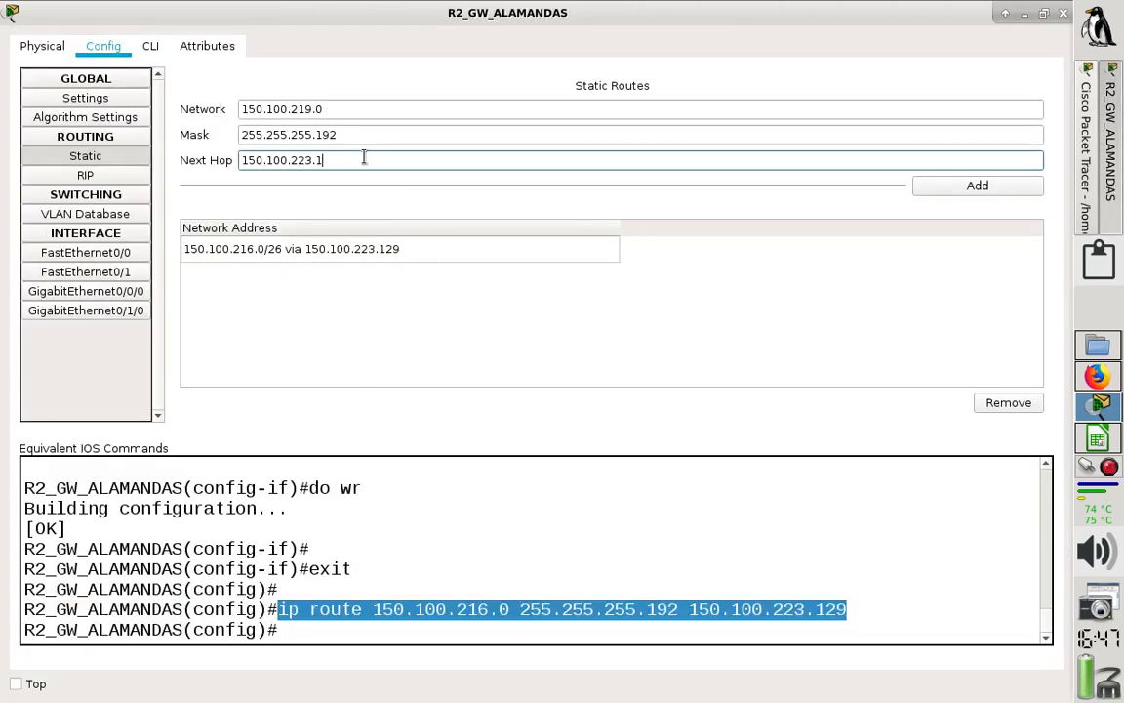
left_click(977, 185)
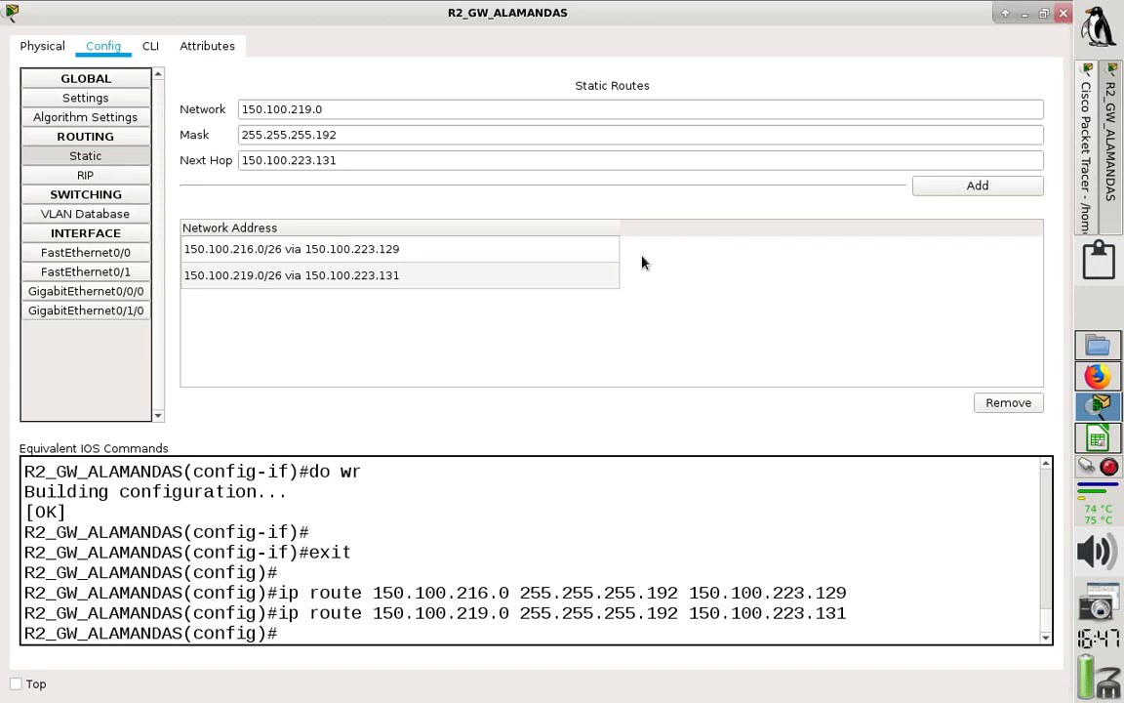
- Leave configuration mode on R2's command line with end and save the configuration with wr
left_click(150, 47)
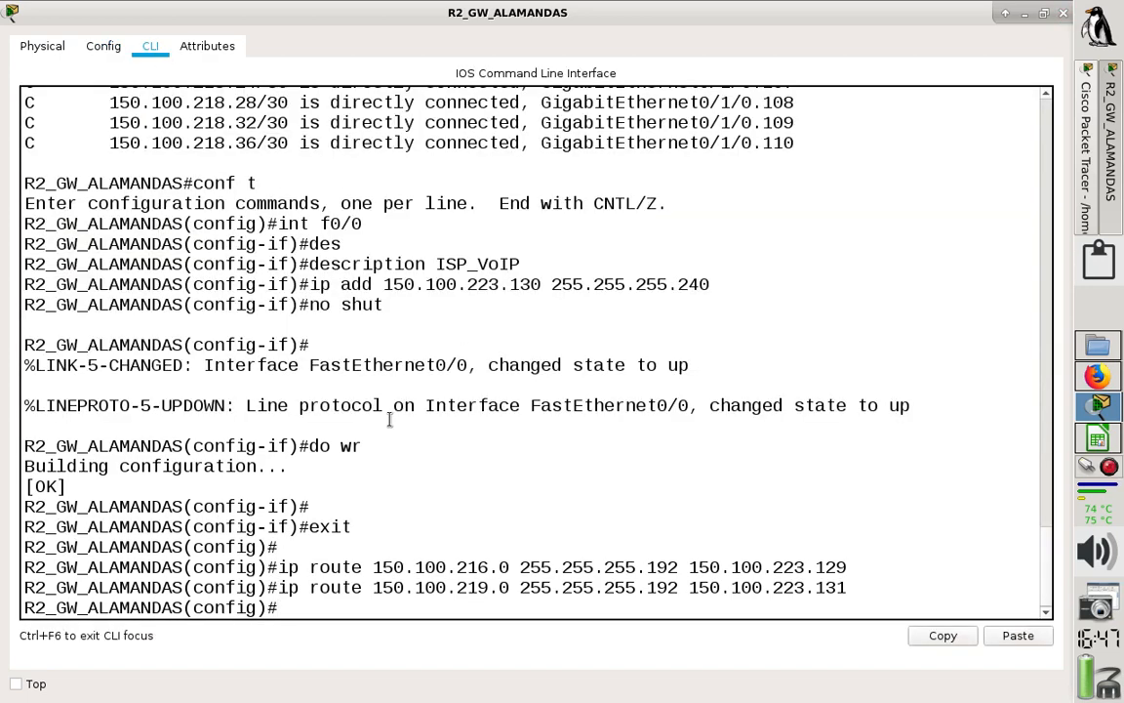
key("Return")
type("end")
key("Return")
type("w")
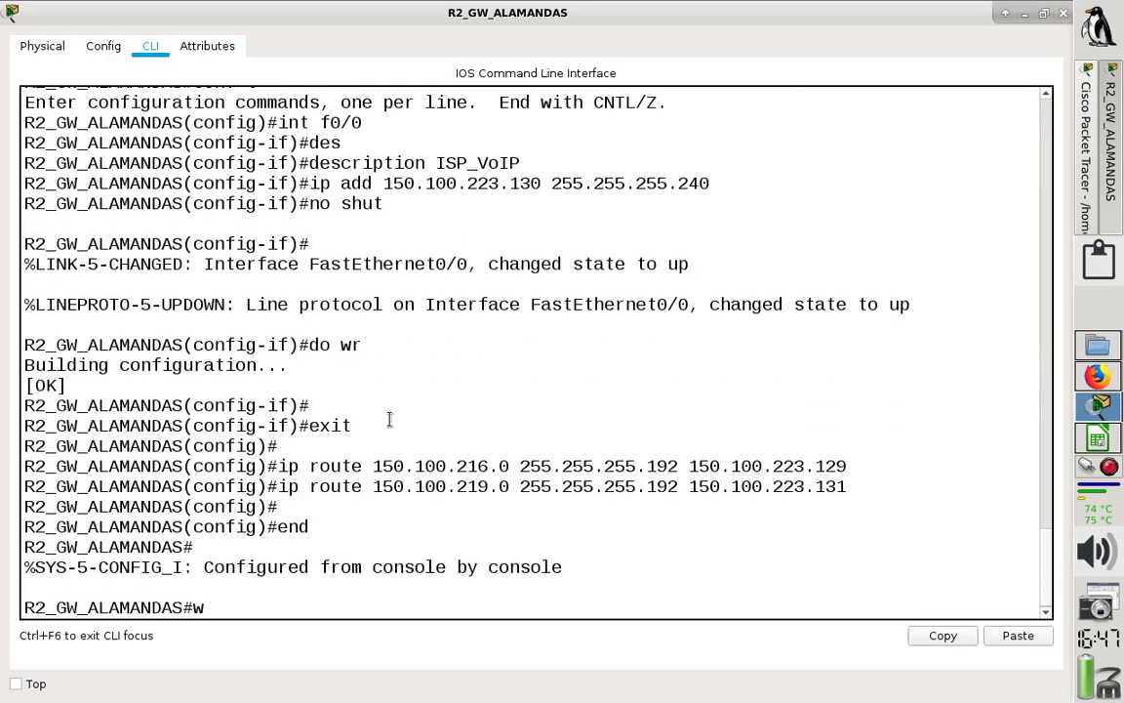
type("r")
key("Return")
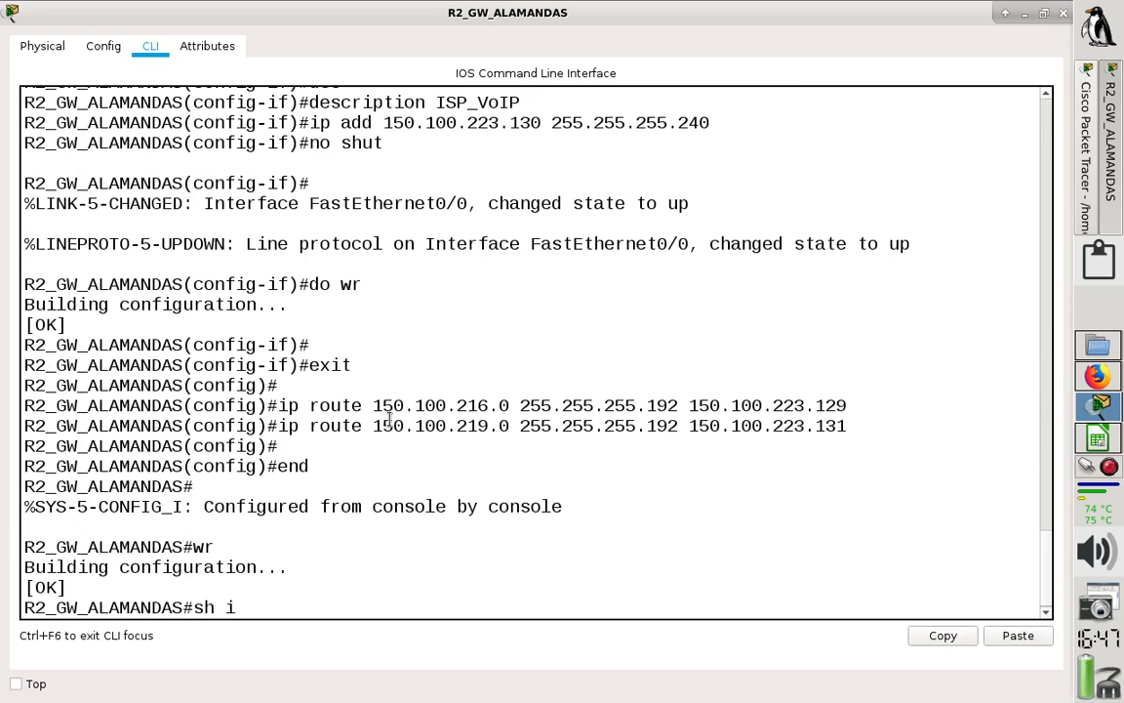
- Display R2's full routing table with sh ip route, examine its static routes and close the R2_GW_ALAMANDAS window
type("sh ip route")
key("Return")
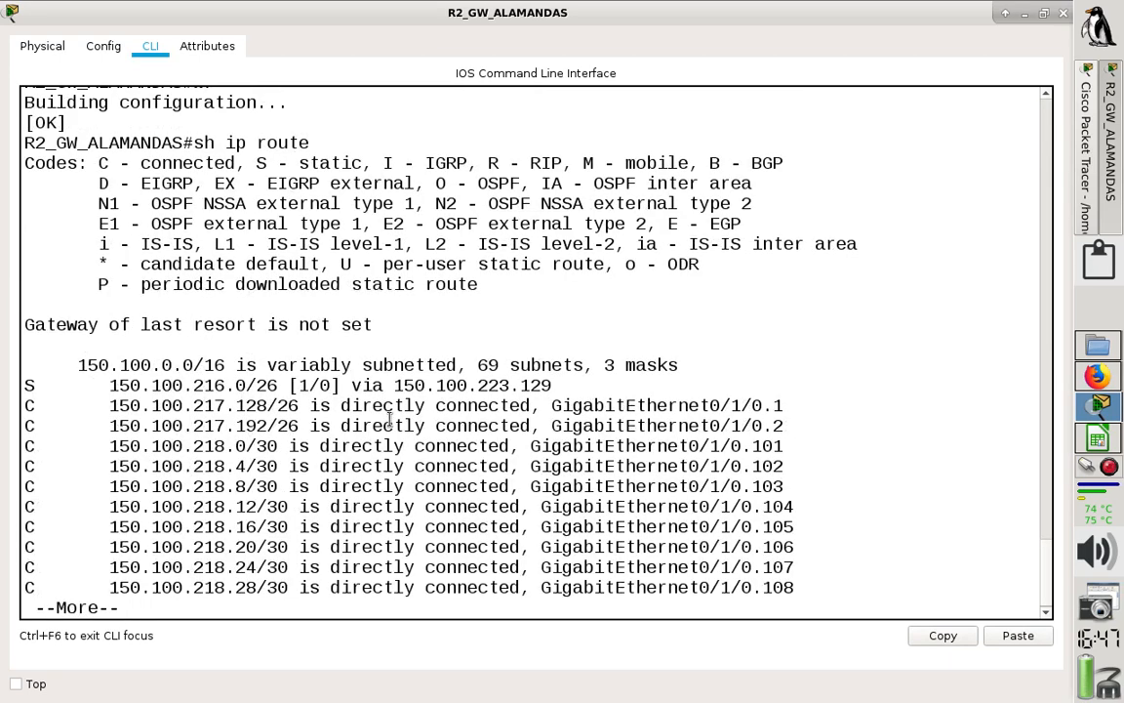
key("Return")
key("Return")
key("Return")
key("Return")
key("Return")
key("Return")
key("Return")
key("Return")
key("Return")
key("Return")
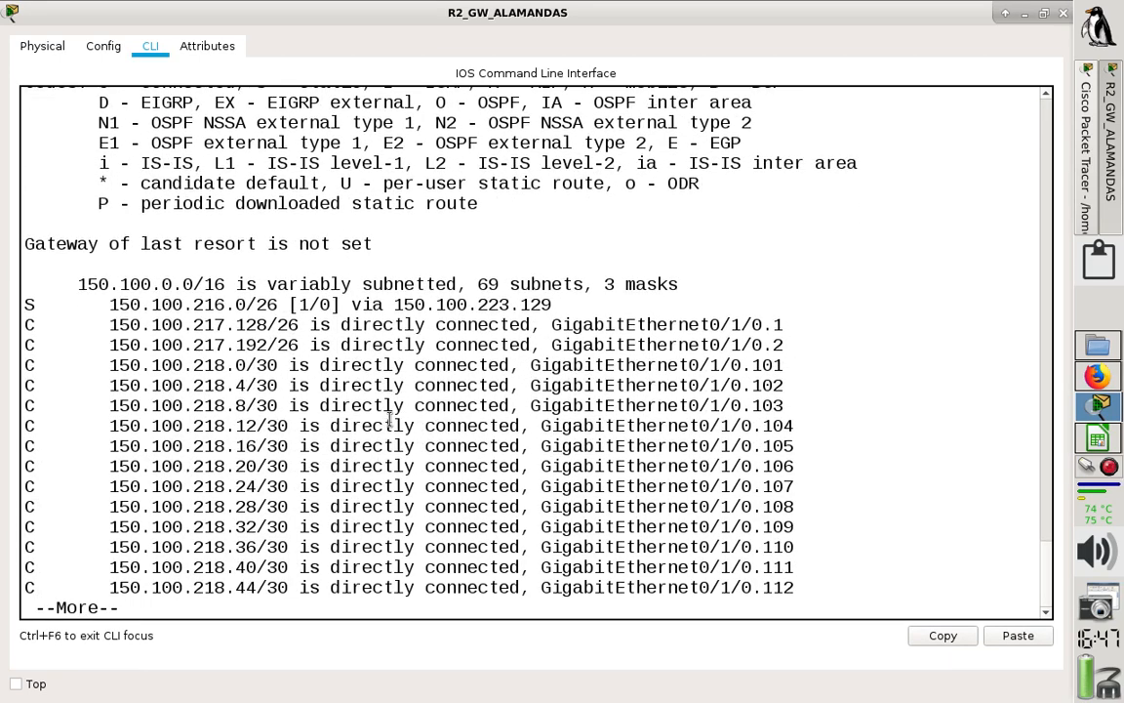
key("Return")
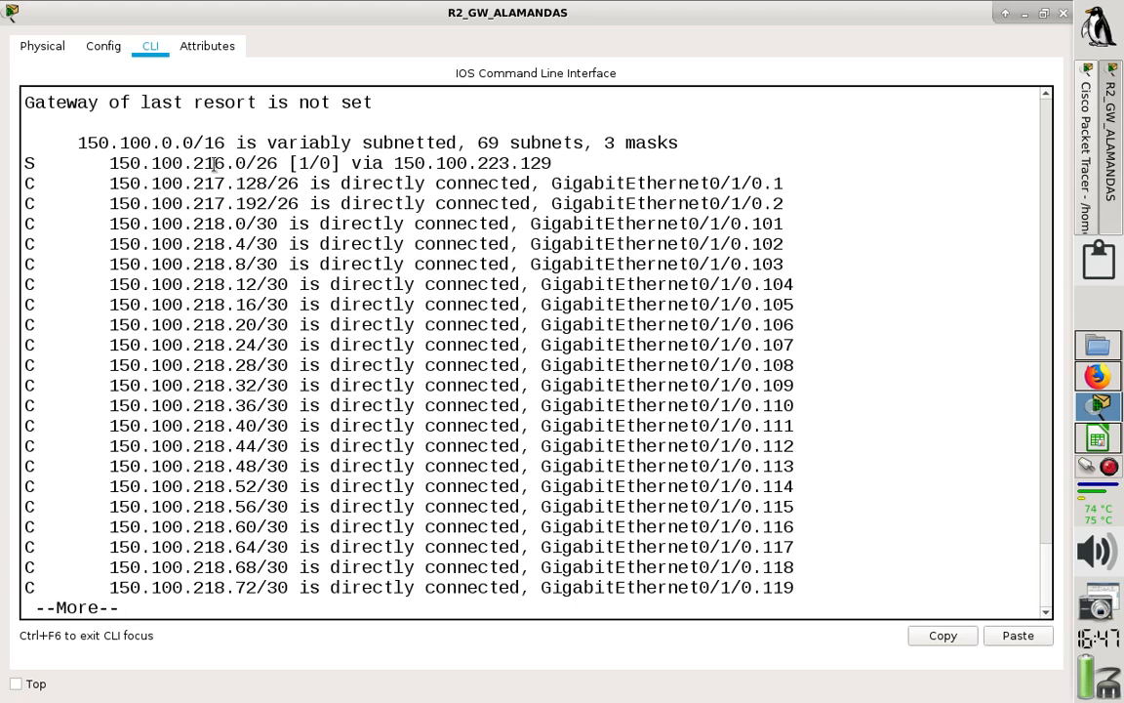
key("Return")
key("Return")
key("Return")
key("Return")
key("Return")
key("Return")
key("Return")
key("Return")
key("Return")
key("Return")
key("Return")
key("Return")
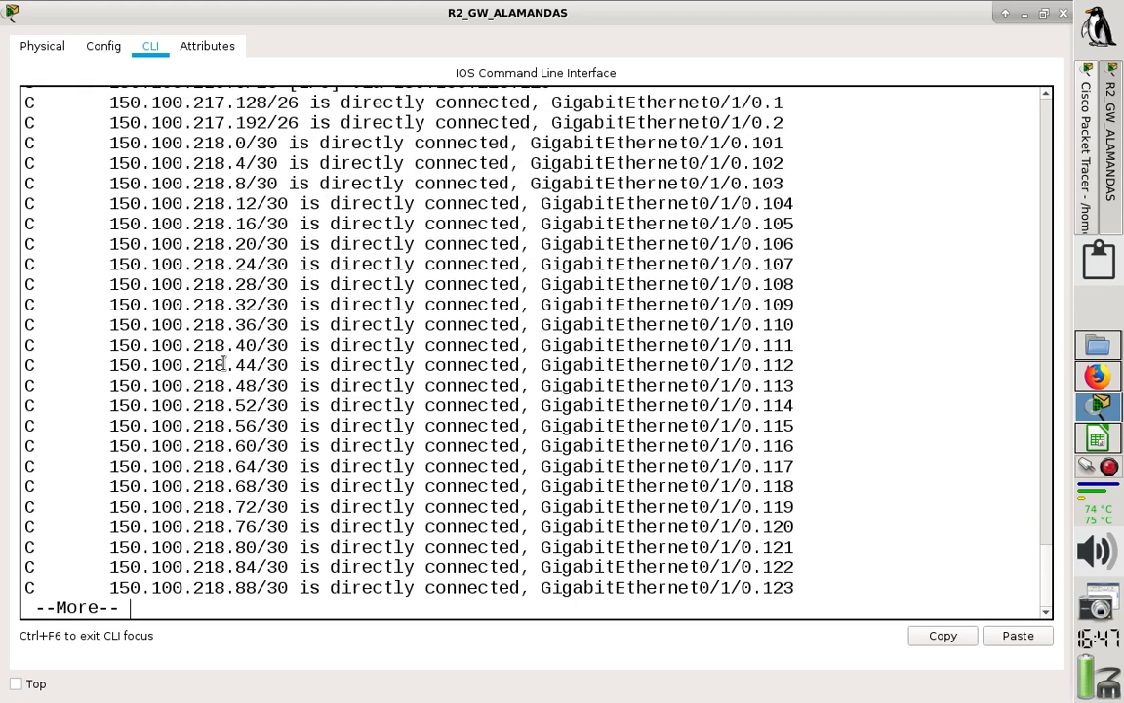
key("Return")
key("Return")
key("Return")
key("Return")
key("Return")
key("Return")
key("Return")
key("Return")
key("Return")
key("Return")
key("Return")
key("Return")
key("Return")
key("Return")
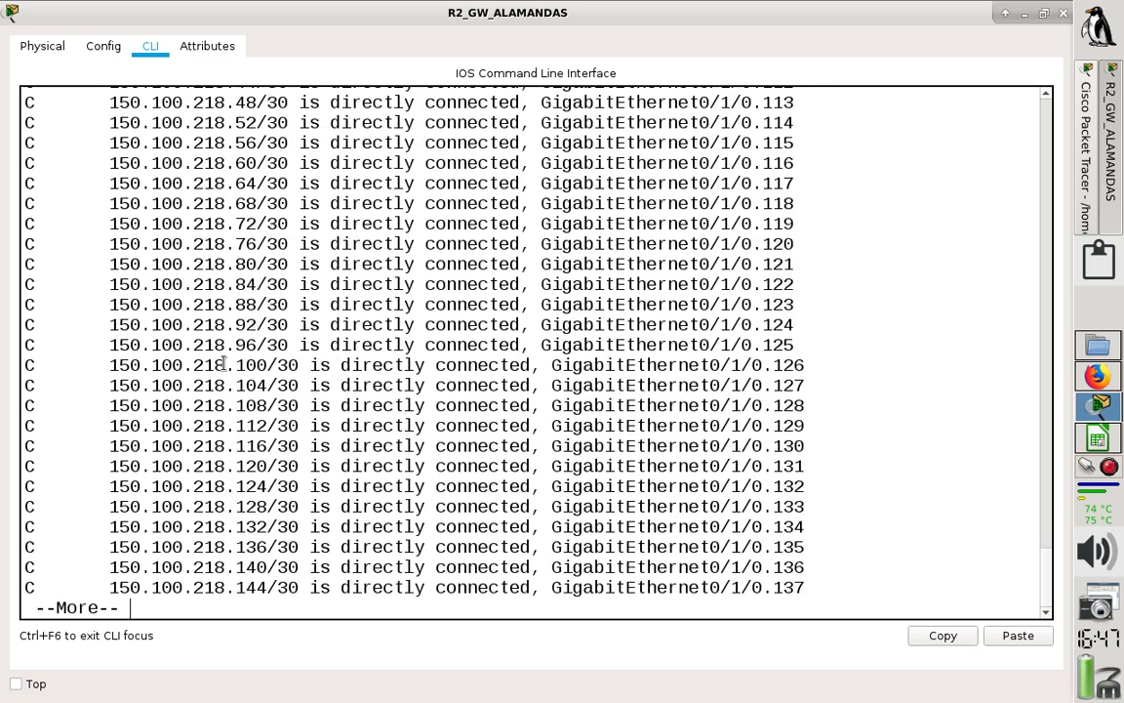
key("Return")
key("Return")
key("Return")
key("Return")
key("Return")
key("Return")
key("Return")
key("Return")
key("Return")
key("Return")
key("Return")
key("Return")
key("Return")
key("Return")
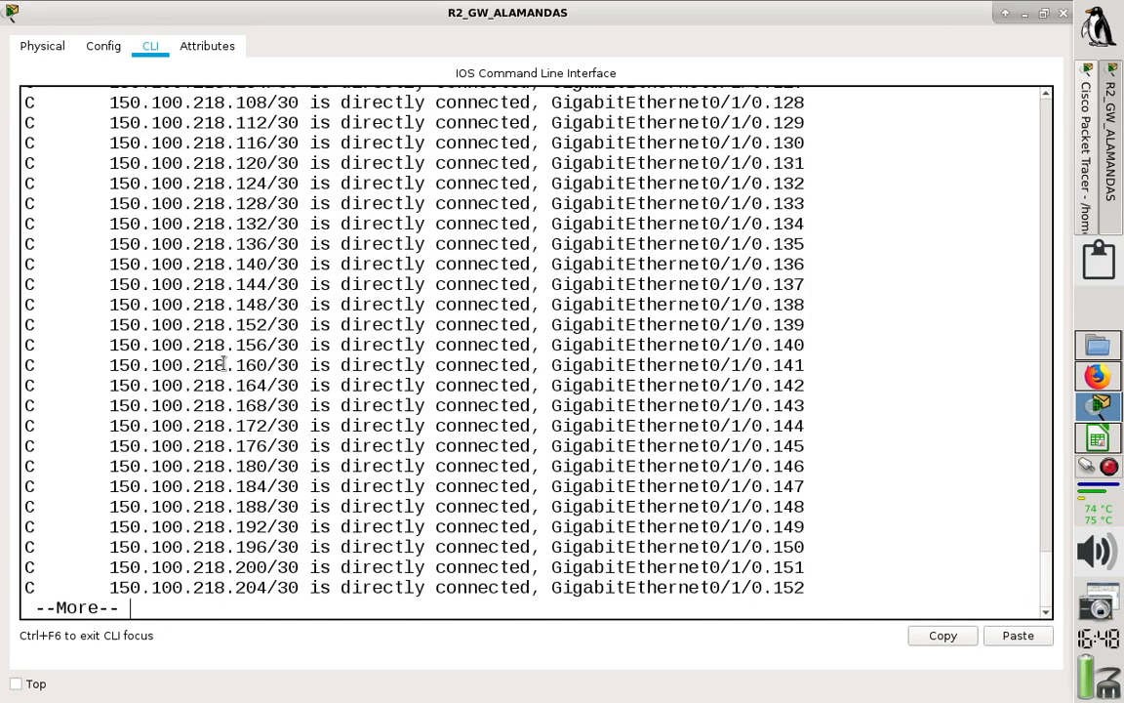
key("Return")
key("Return")
key("Return")
key("Return")
key("Return")
key("Return")
key("Return")
key("Return")
key("Return")
key("Return")
key("Return")
key("Return")
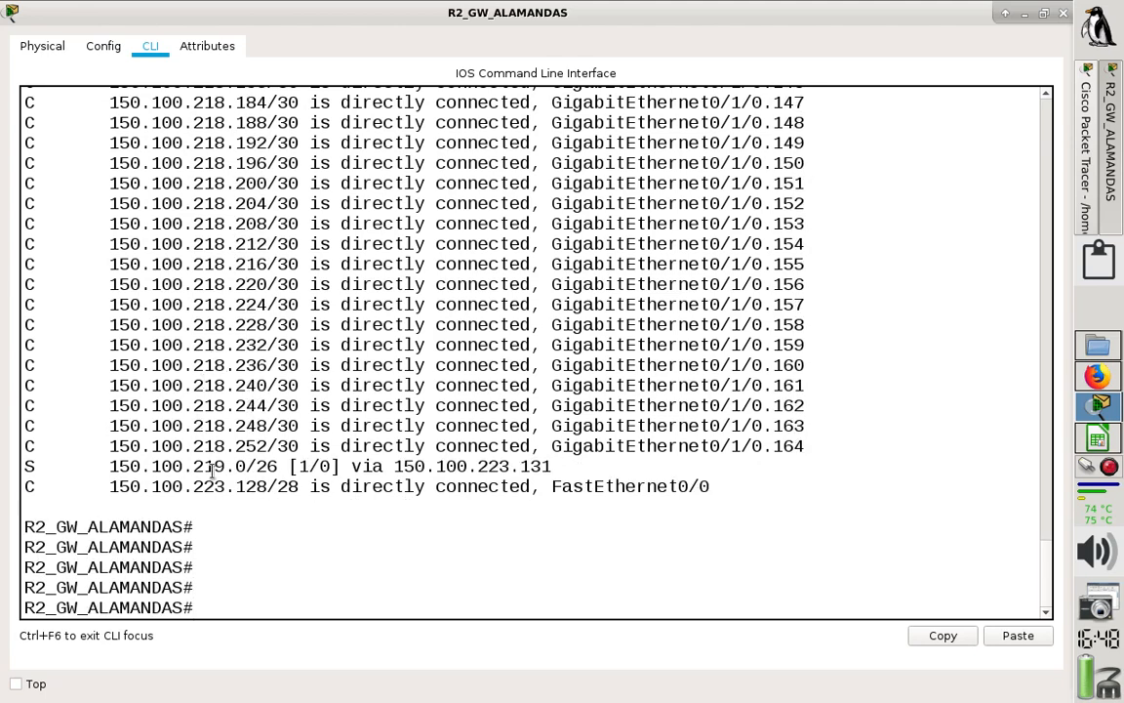
left_click_drag(214, 466, 428, 474)
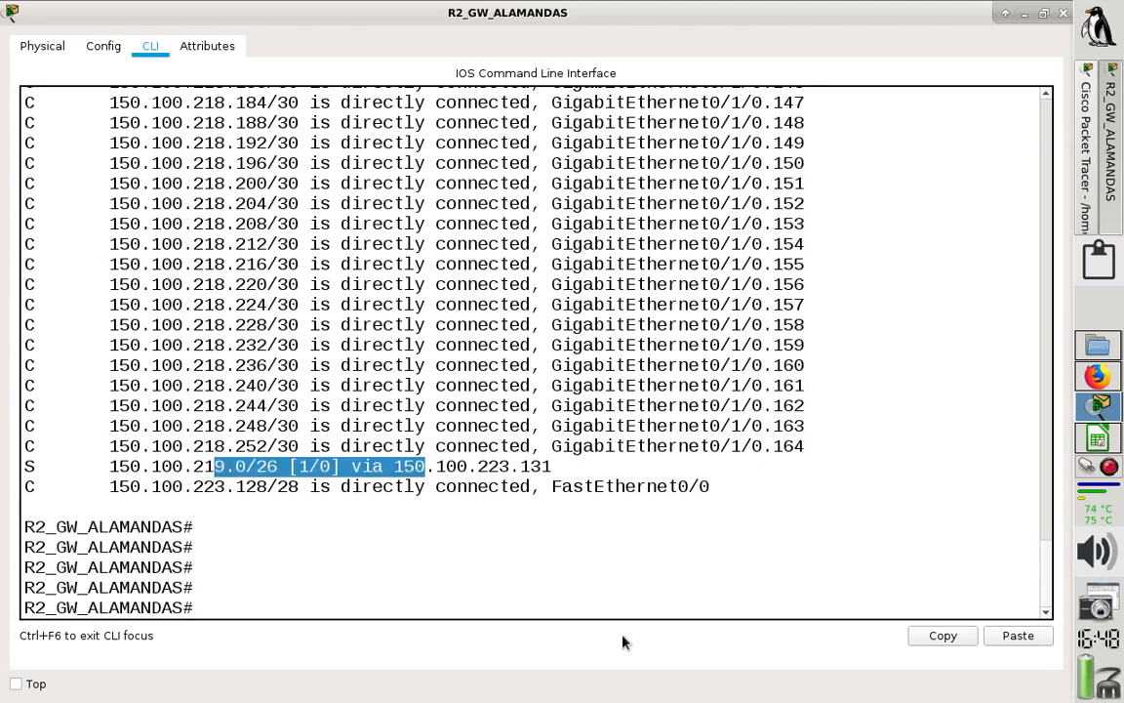
left_click(751, 473)
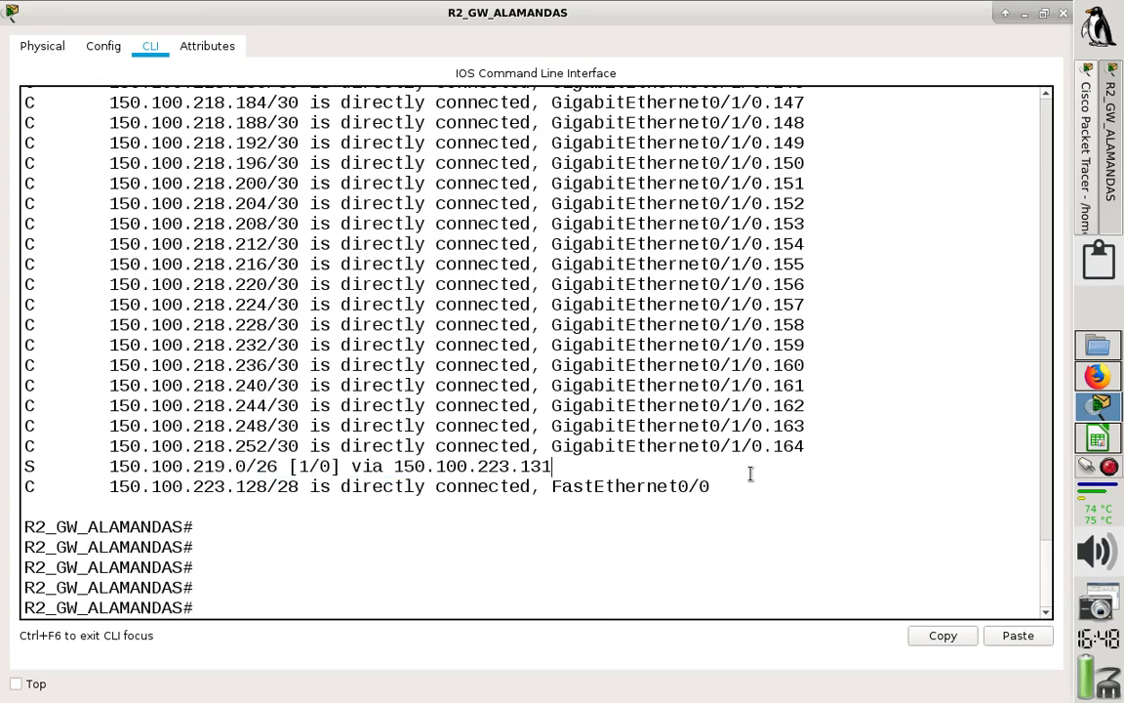
left_click(1064, 20)
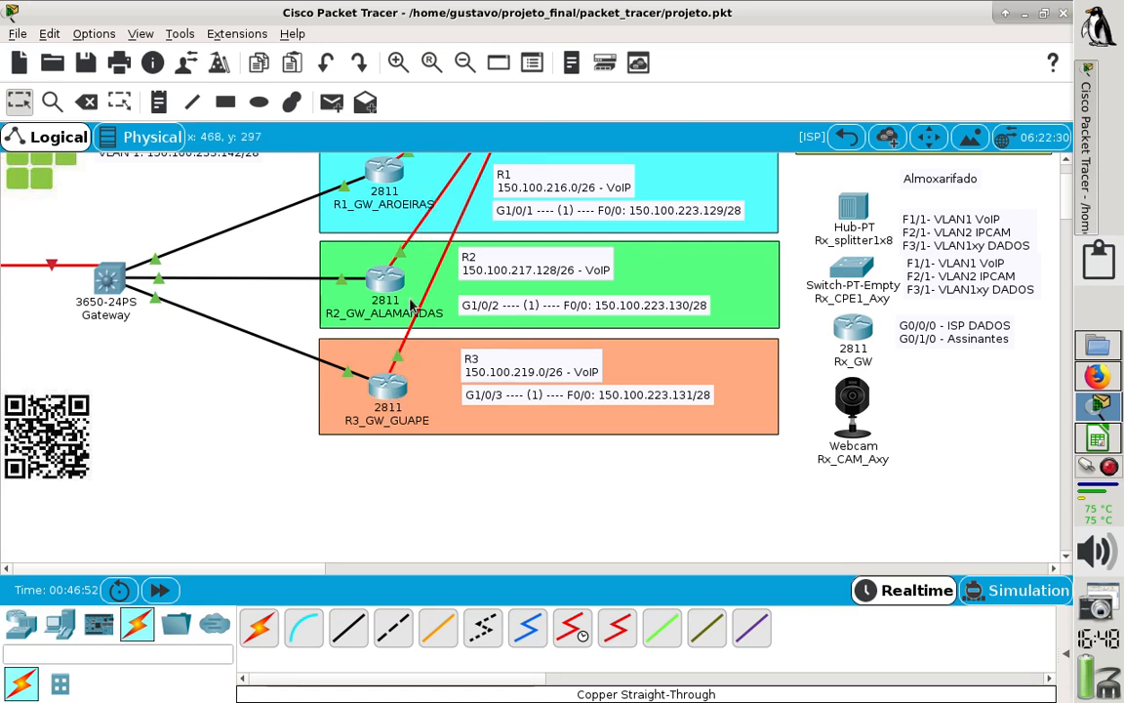
- Open R3_GW_GUAPE's static routing settings in a maximized window and set the first route's network to 150.100.216.0
left_click(388, 390)
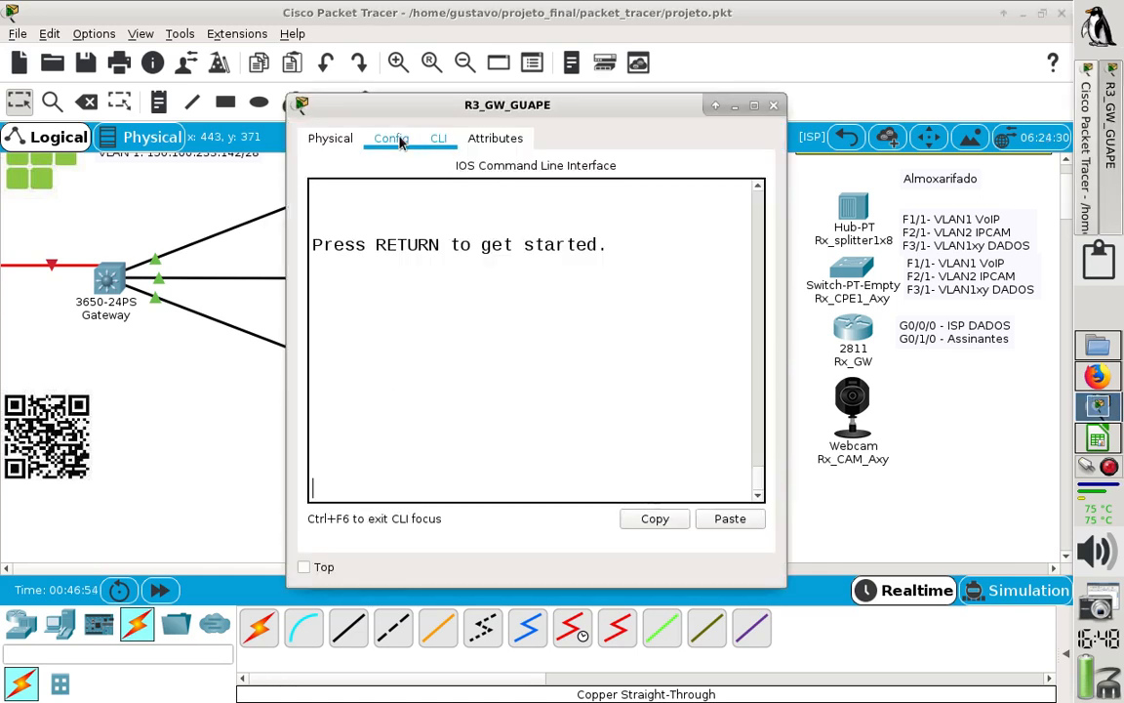
left_click(392, 139)
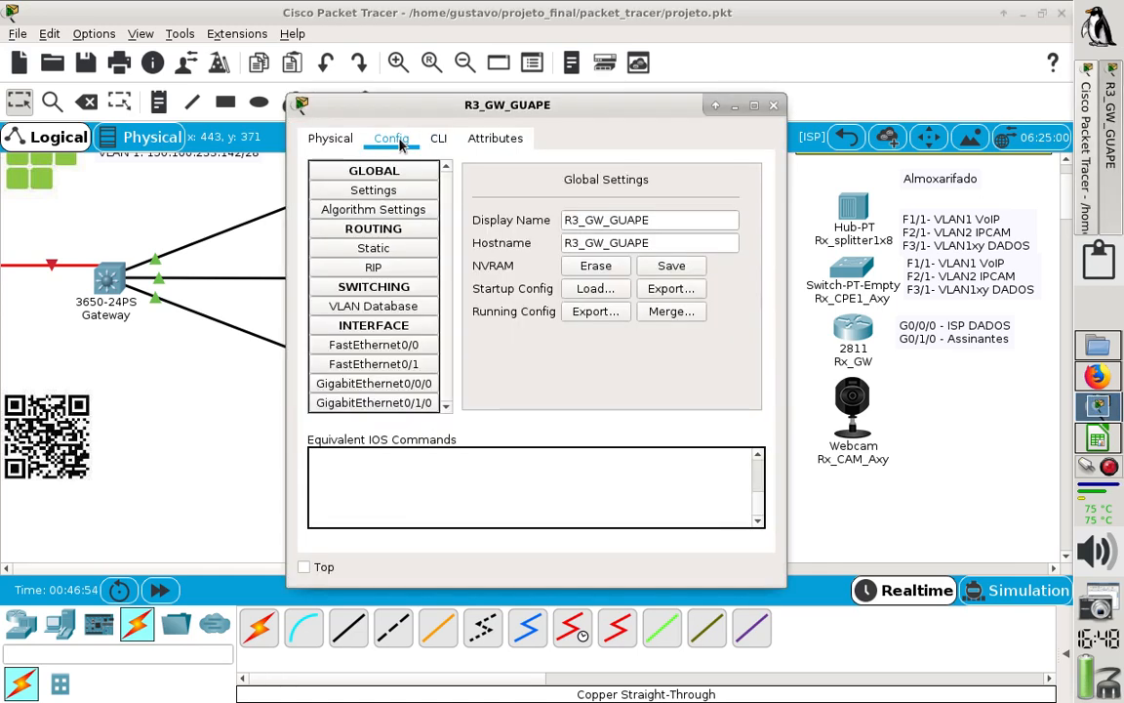
left_click(753, 104)
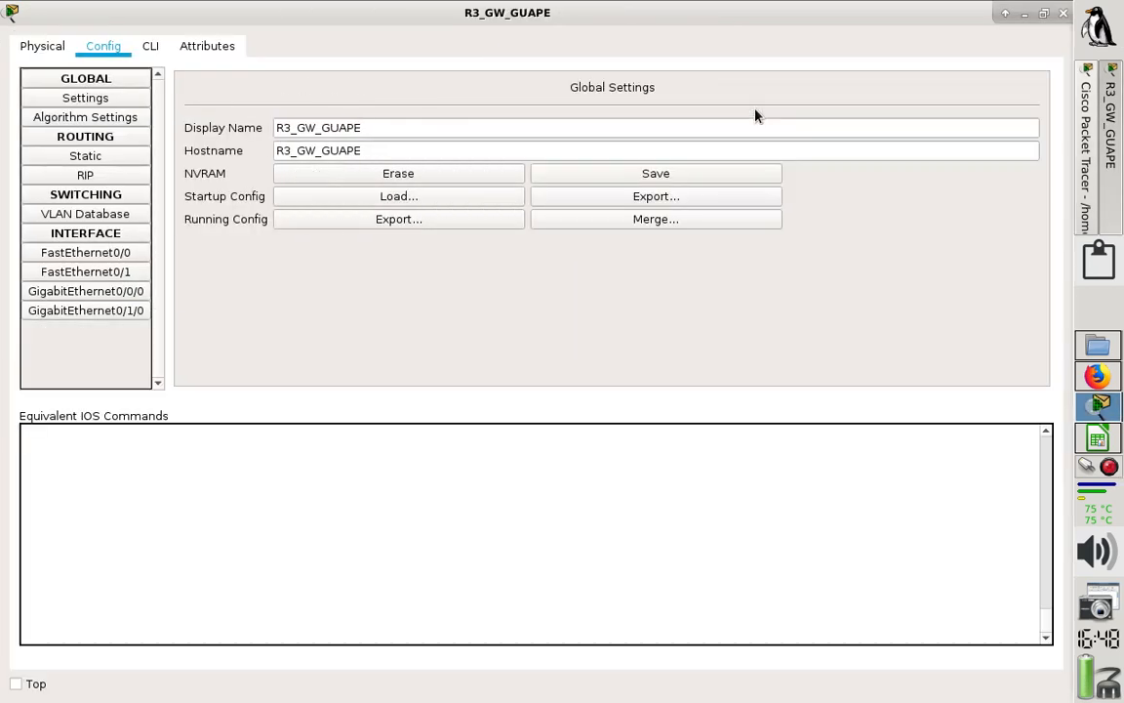
left_click(107, 158)
left_click(297, 108)
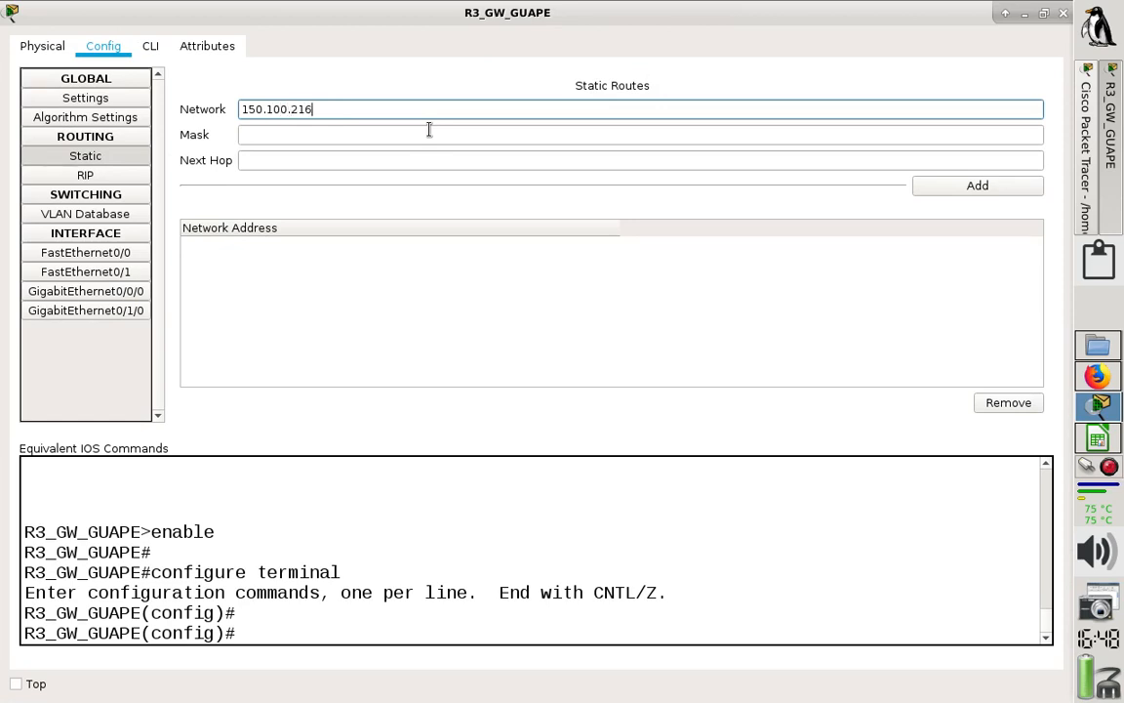
- Check R1's VoIP network prefix in the topology and set the mask of R3's first static route to 255.255.255.192
left_click(1003, 16)
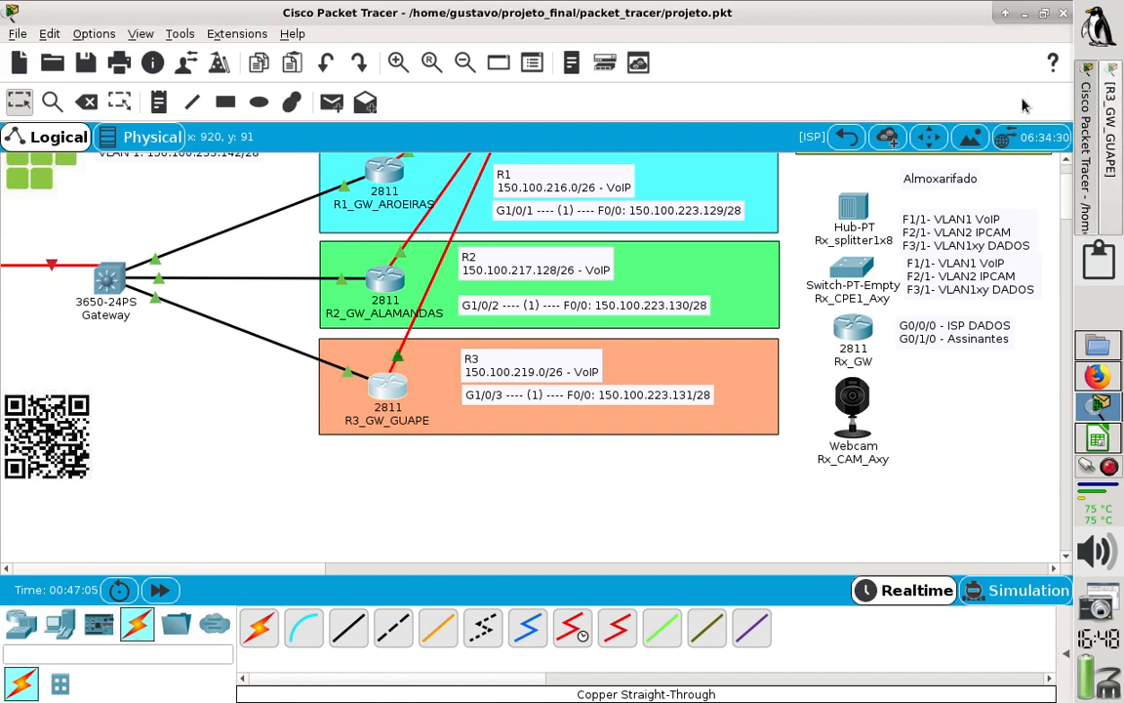
left_click(1005, 13)
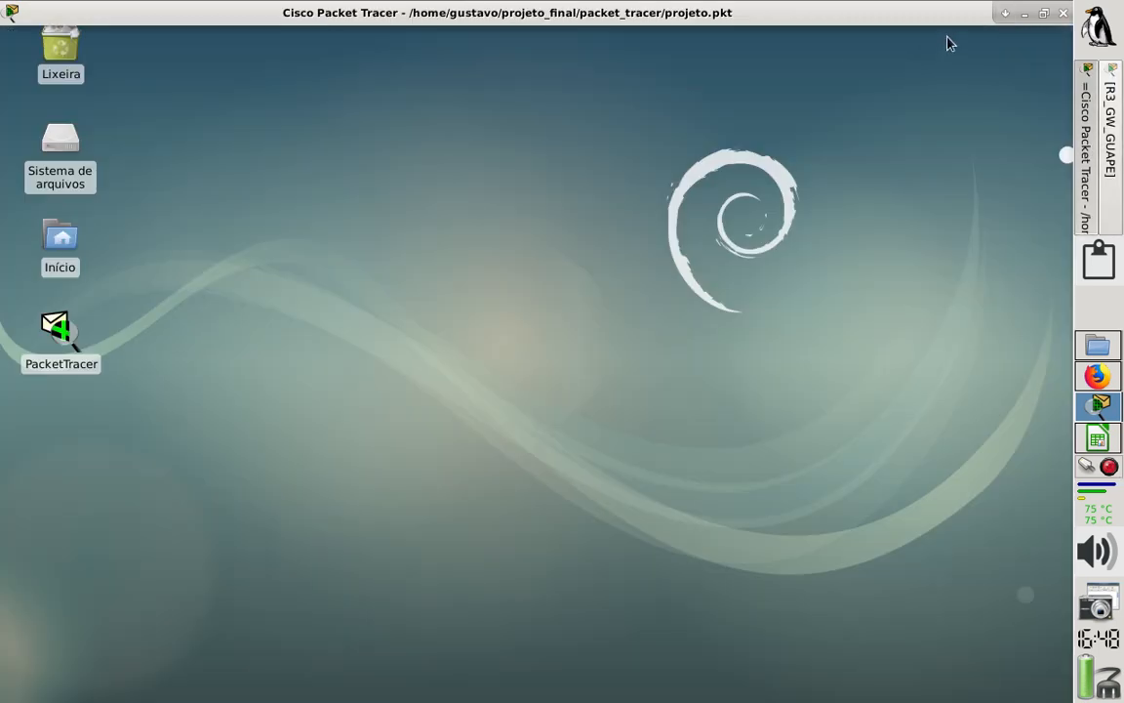
left_click(1005, 14)
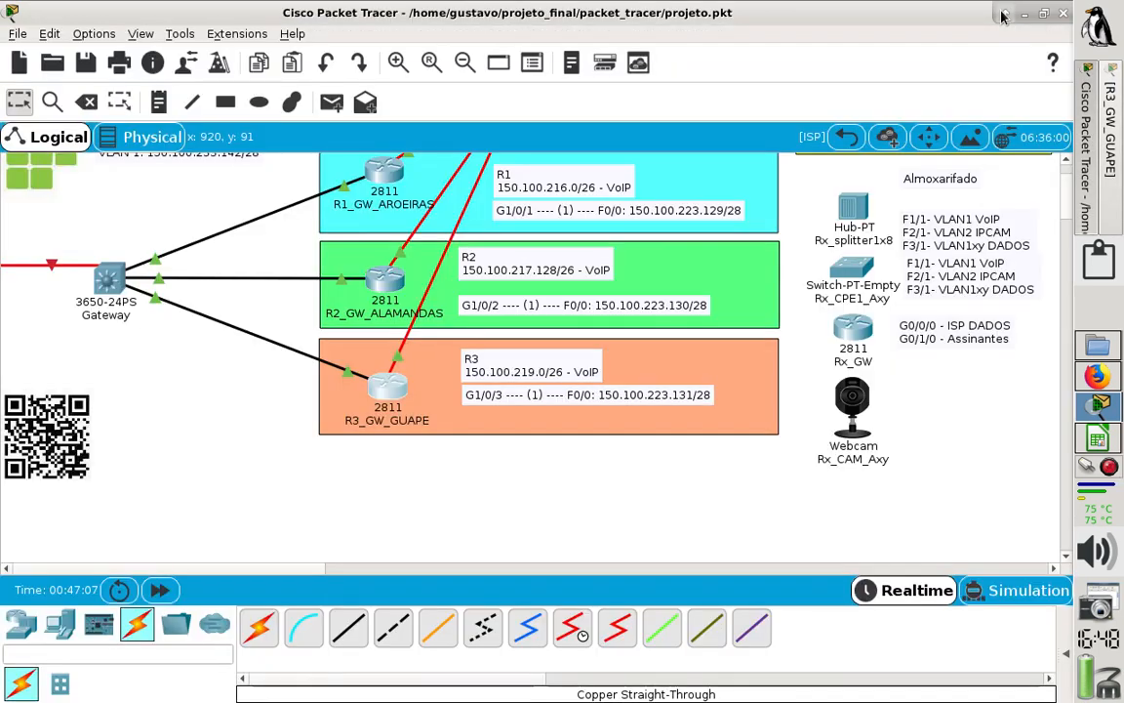
left_click(1118, 168)
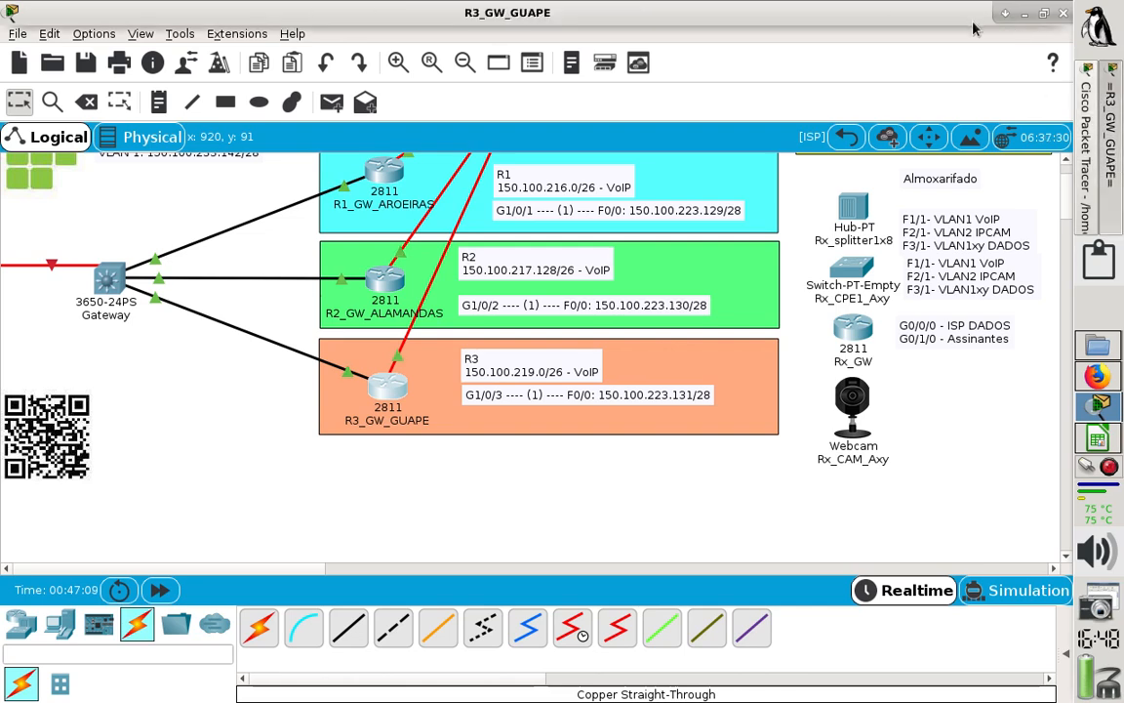
left_click(1002, 14)
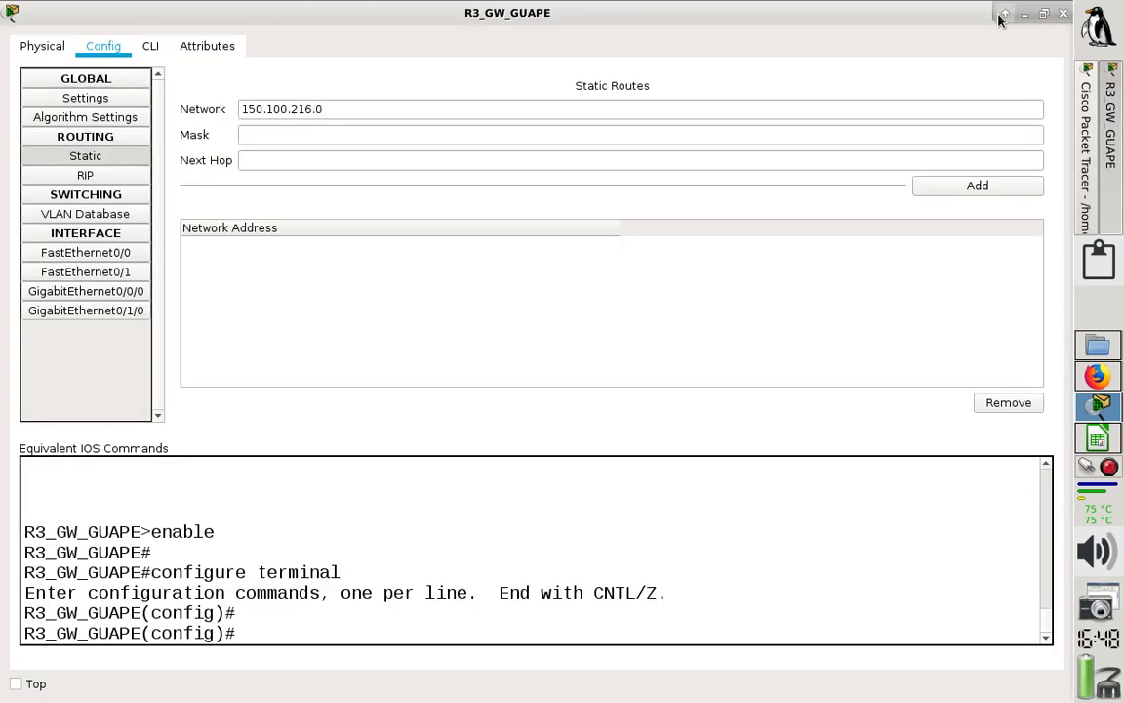
left_click(406, 137)
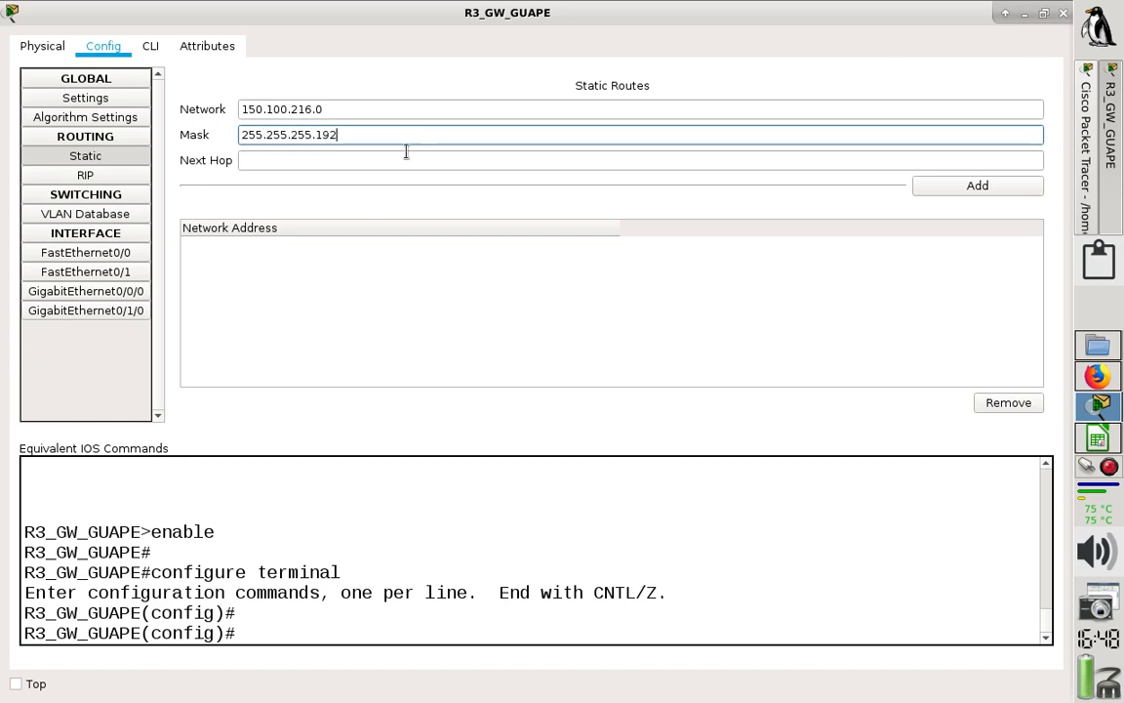
- Check R1's F0/0 address in the topology, set next hop 150.100.223.129 and add the first static route to R3
left_click(401, 164)
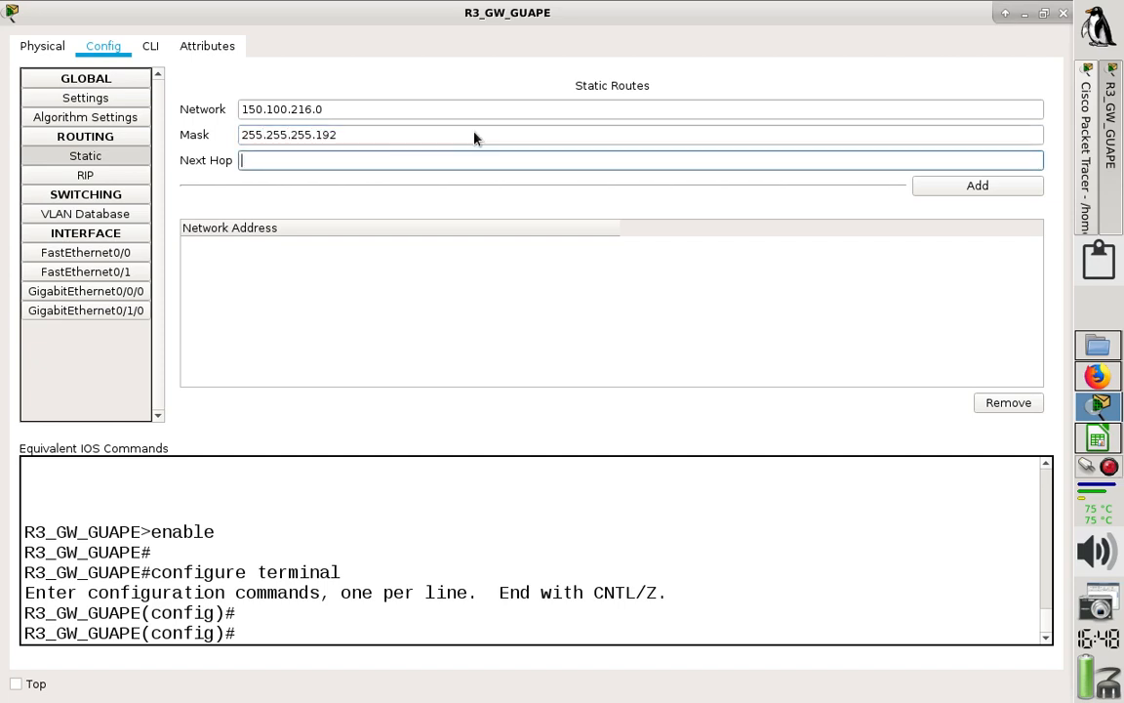
left_click(1006, 12)
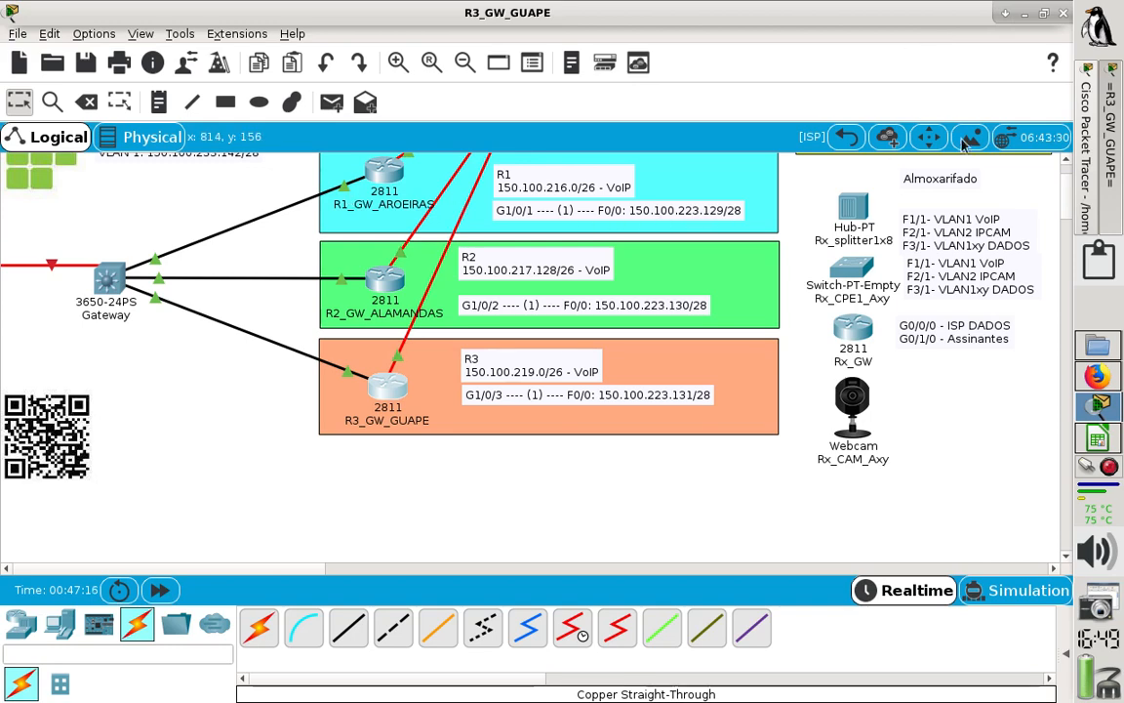
left_click(1006, 15)
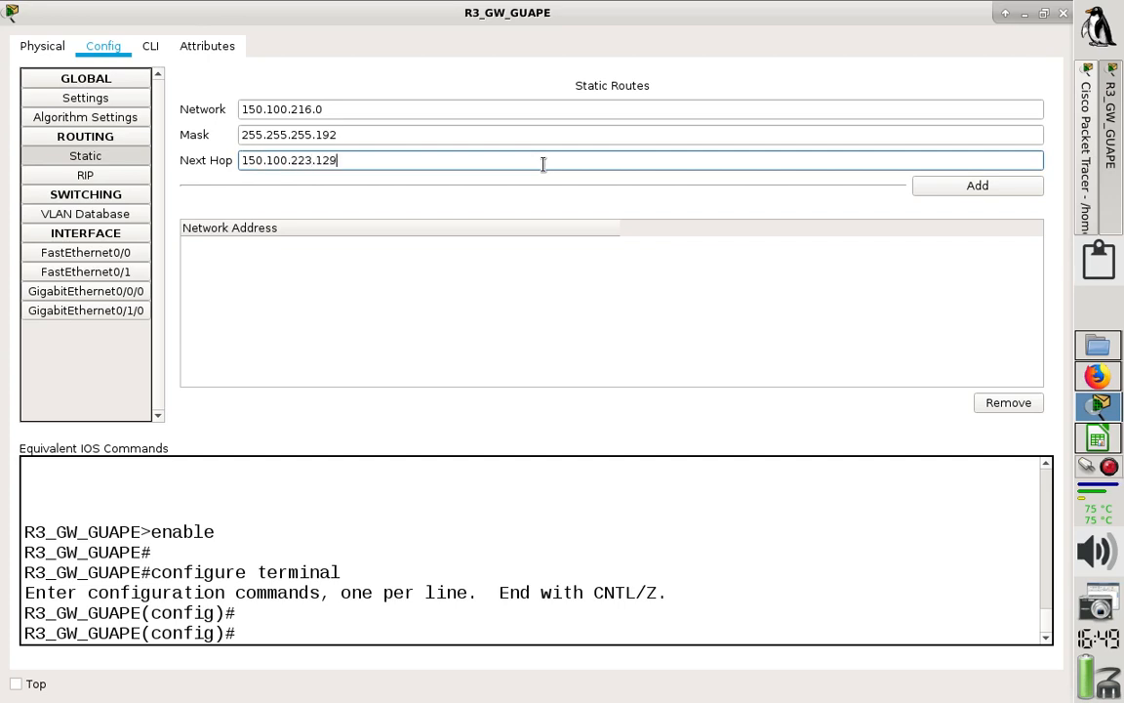
left_click(987, 192)
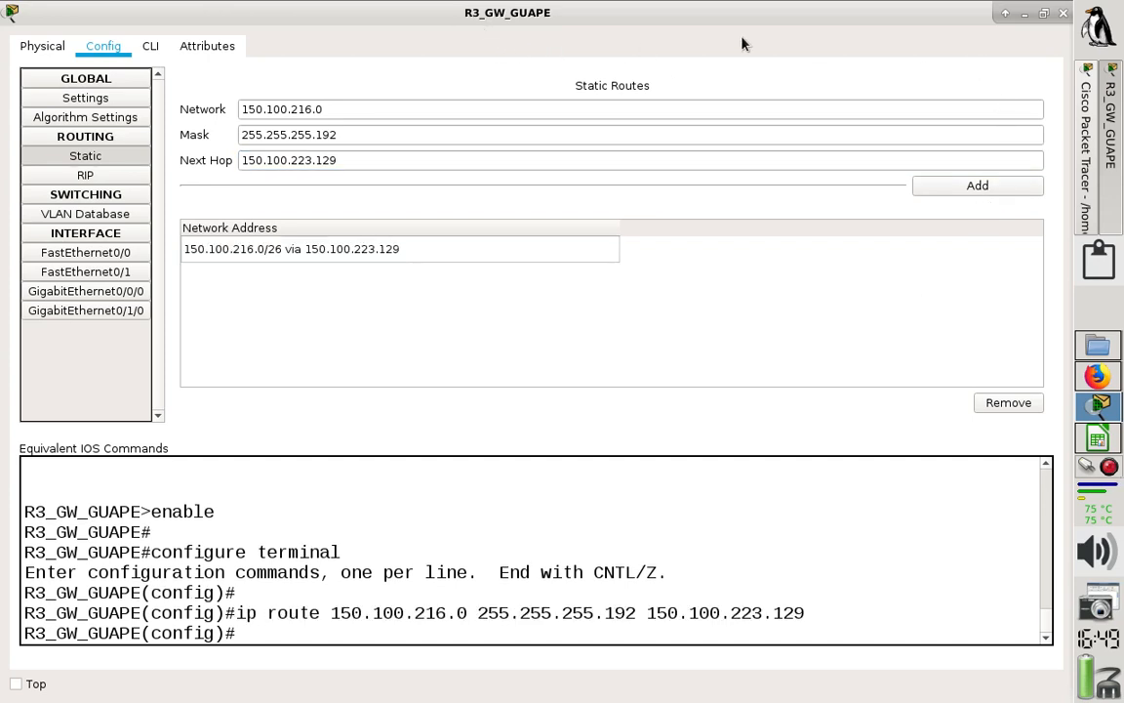
- Check R2's VoIP network in the topology and set the network of R3's second static route to 150.100.217.128, keeping mask 255.255.255.192
left_click(1006, 15)
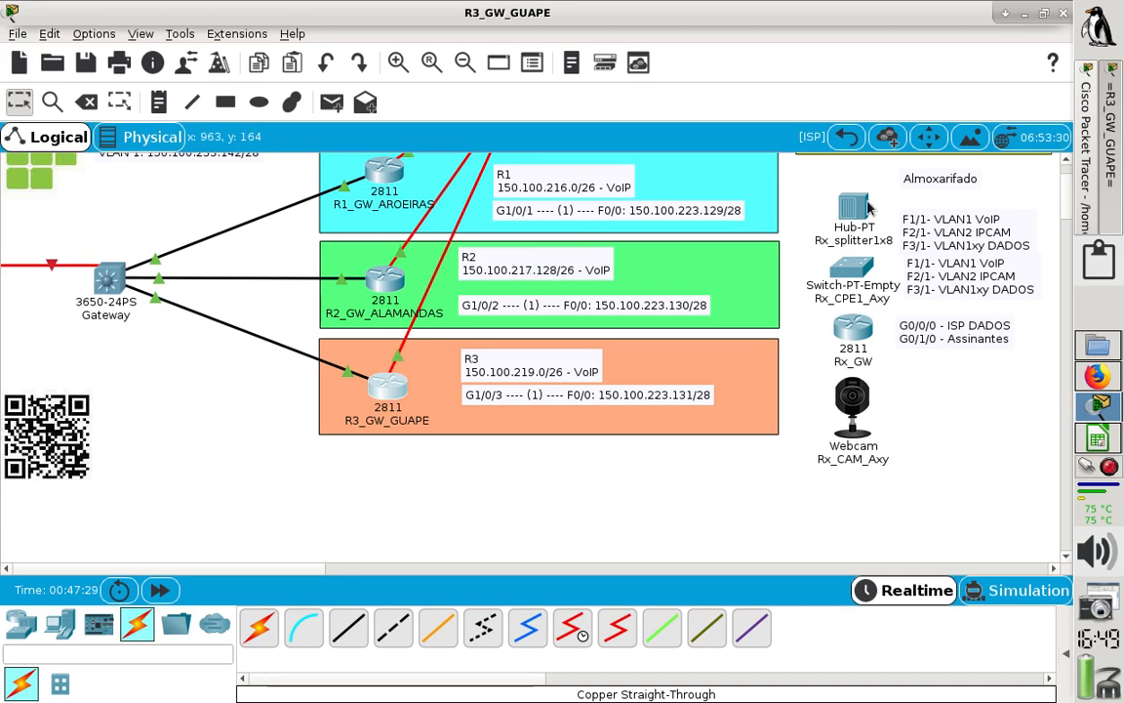
left_click(1005, 14)
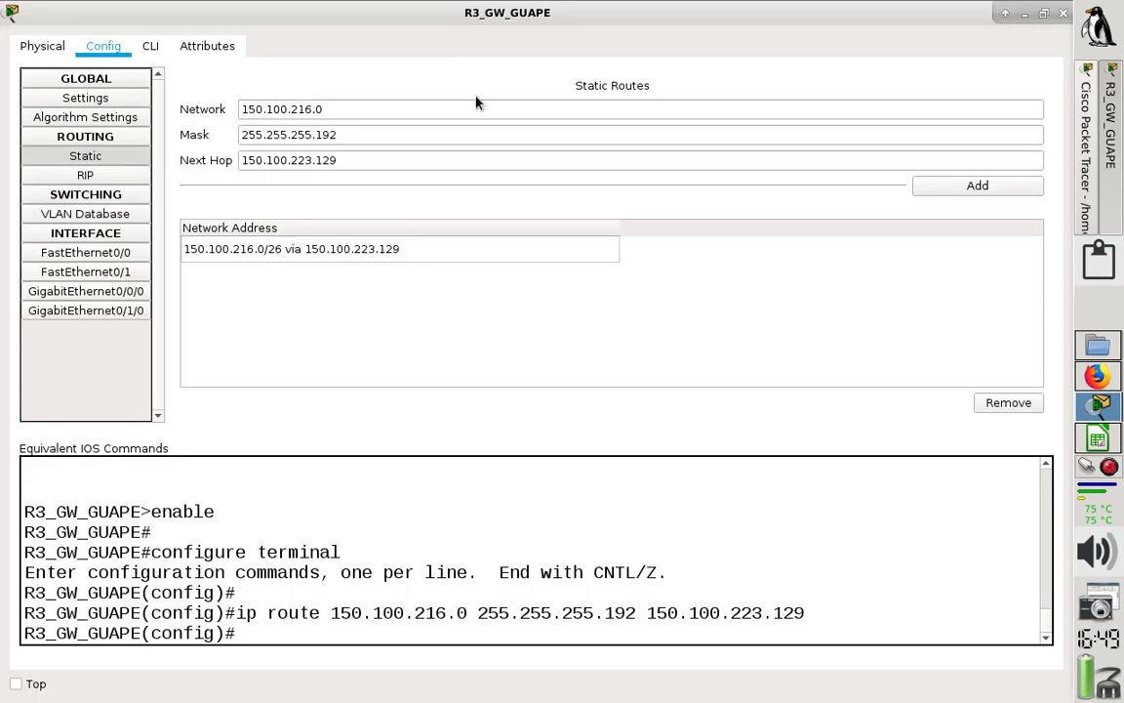
left_click(429, 108)
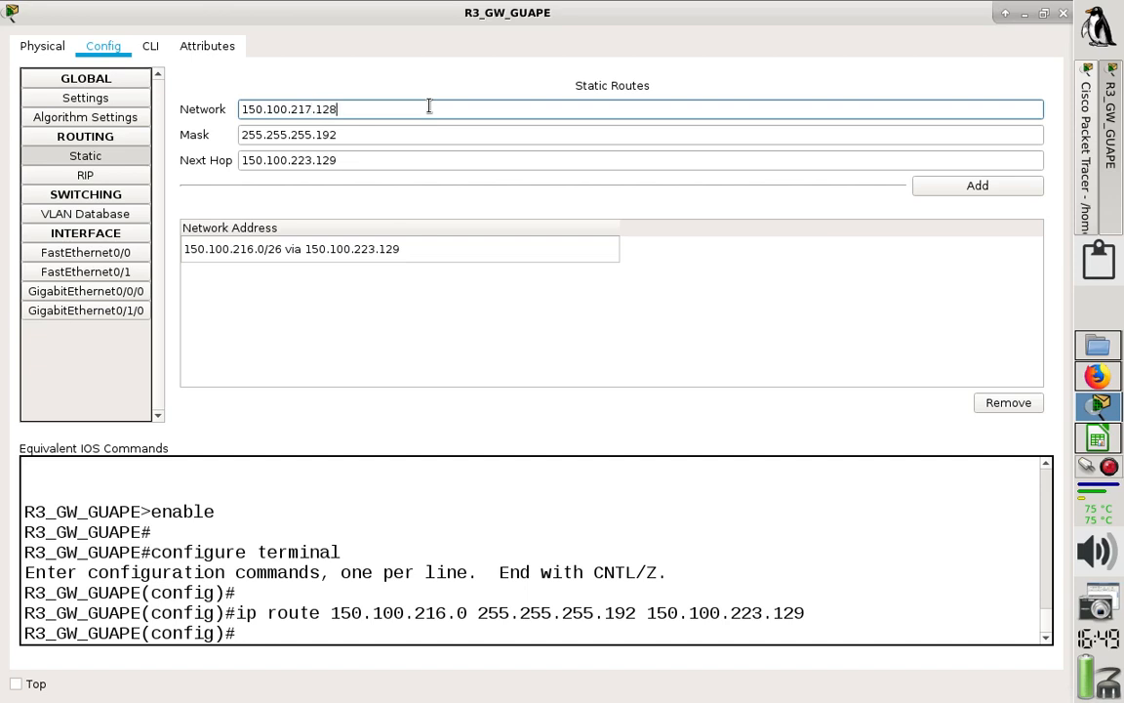
left_click_drag(367, 143, 207, 126)
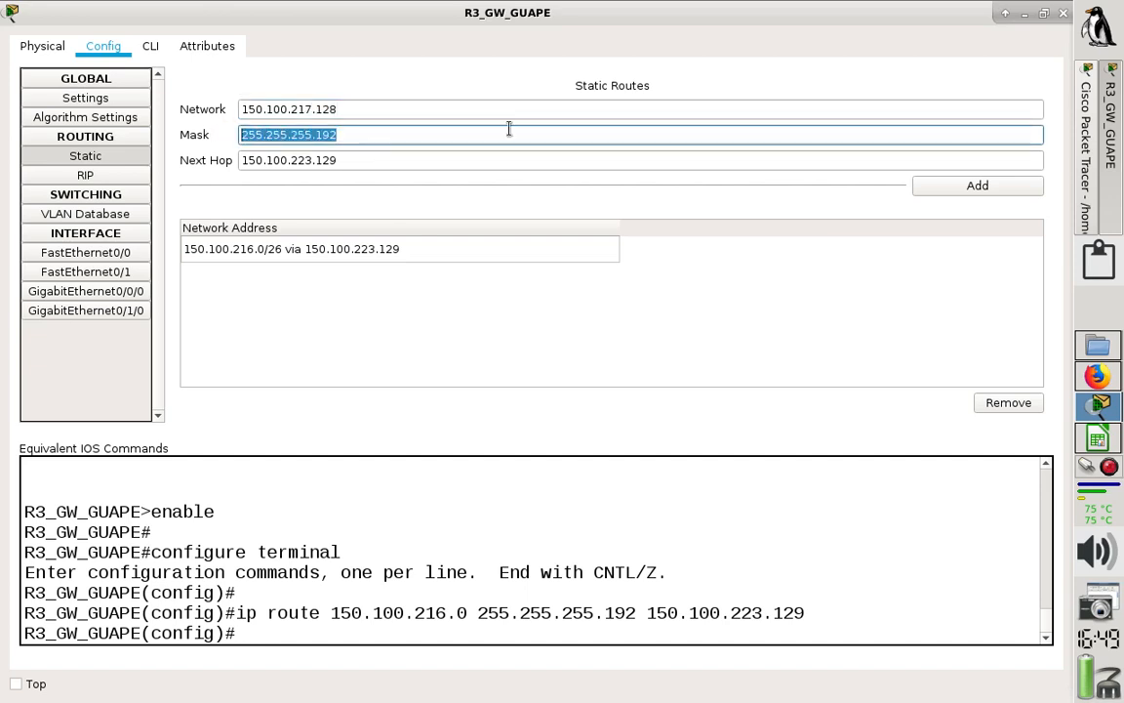
- Check R2's F0/0 address, add R3's second static route with next hop 150.100.223.130 and close the R3_GW_GUAPE window
left_click(562, 154)
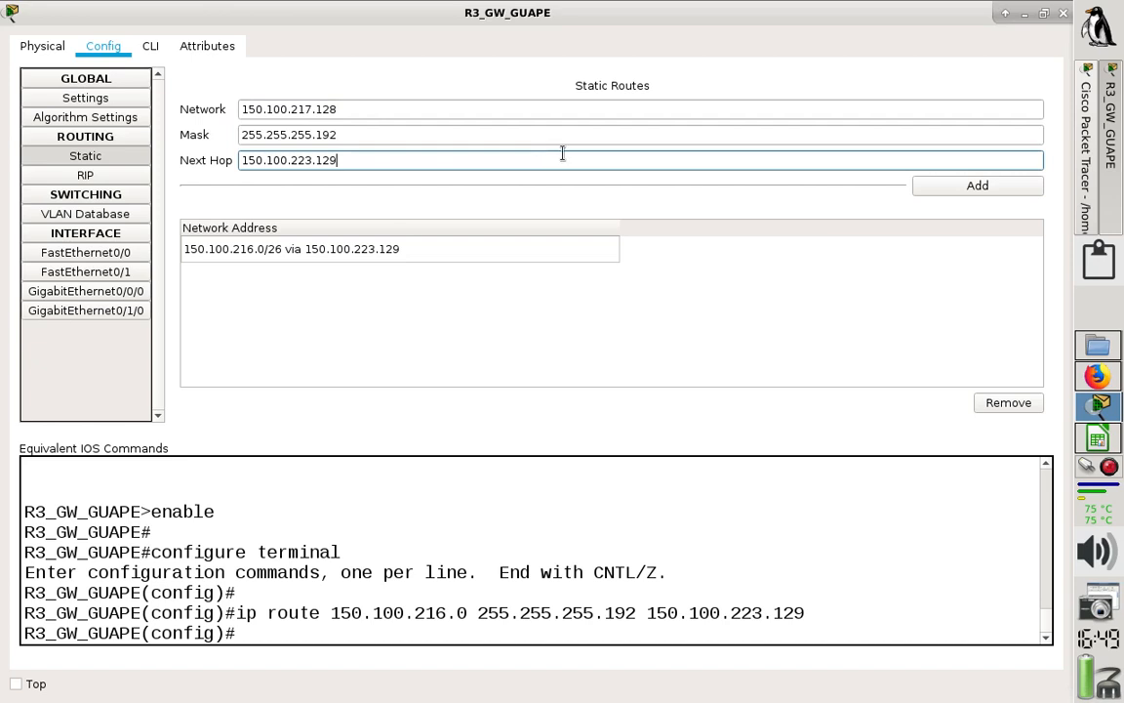
left_click(1006, 14)
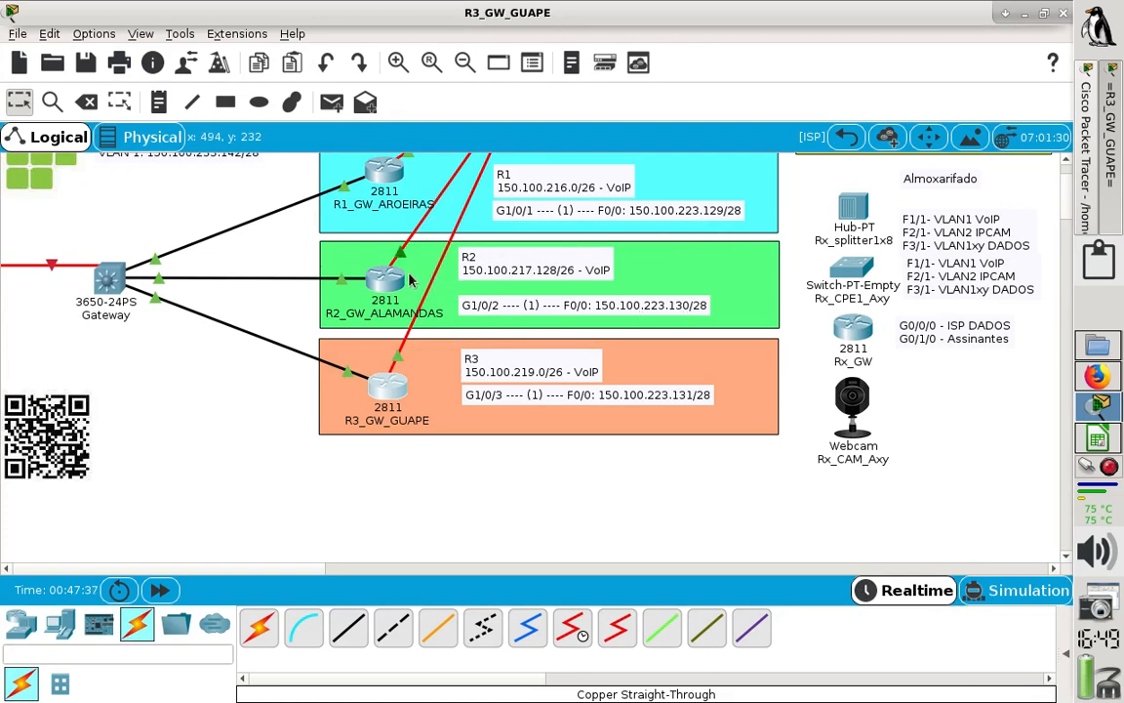
left_click(1007, 15)
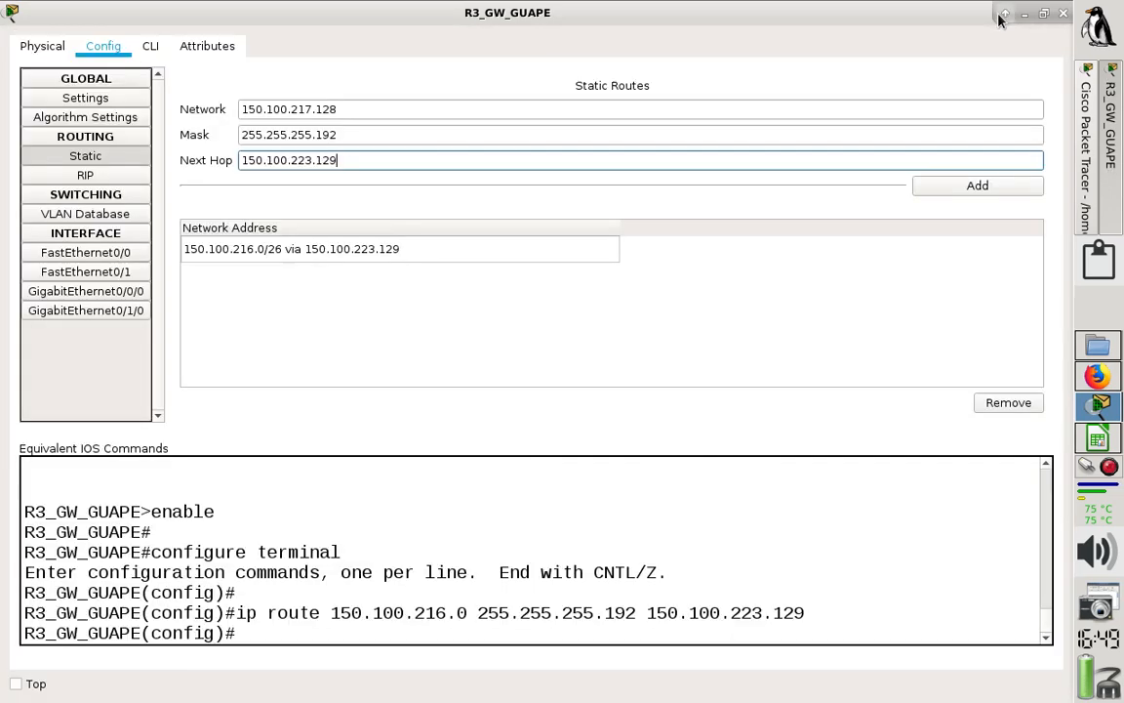
key("BackSpace")
key("BackSpace")
type("30")
left_click(964, 185)
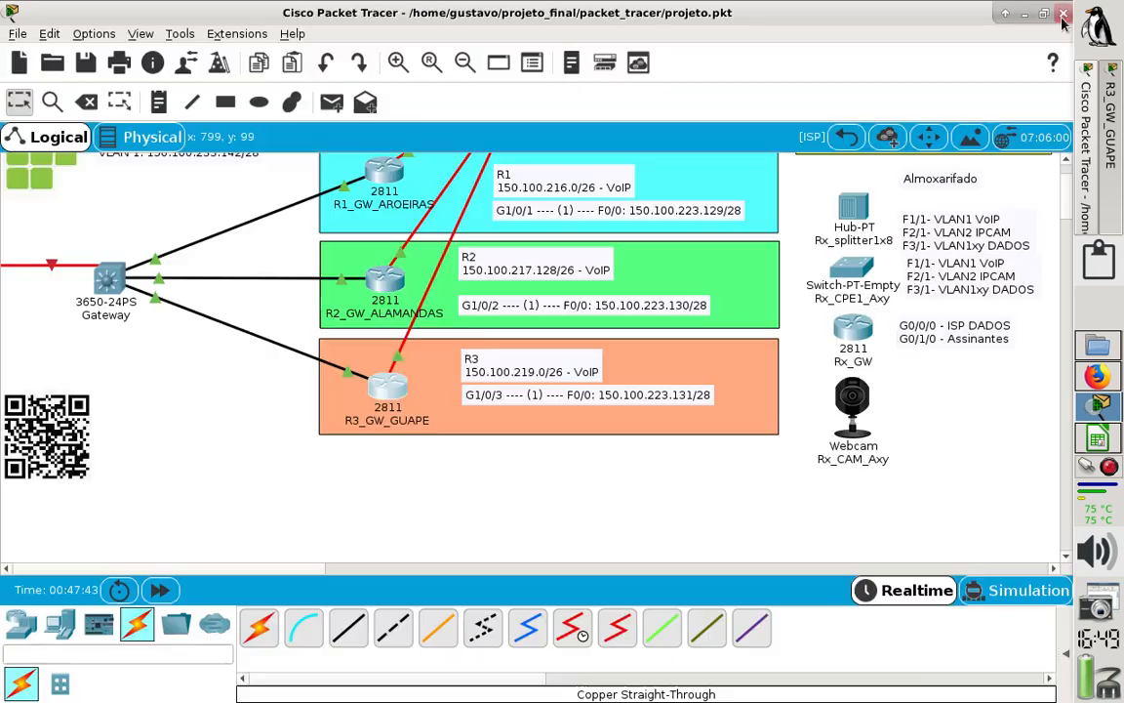
left_click(1063, 13)
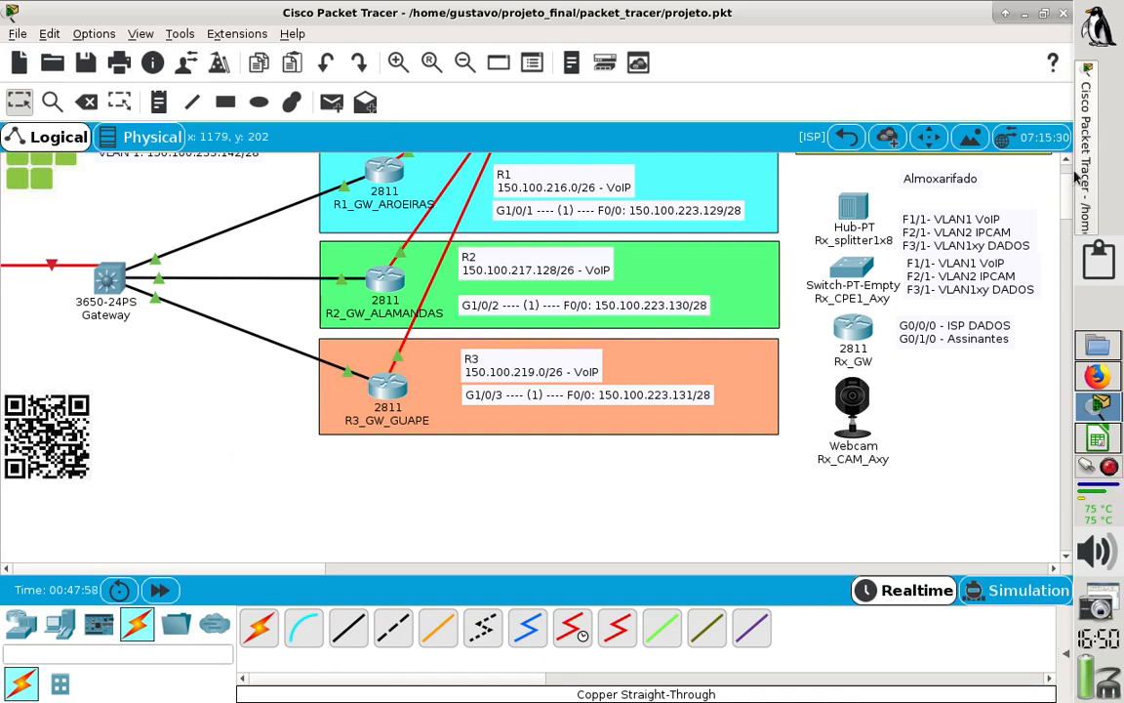
- Switch to Firefox, review the remote VoIP session commands in the dial-peer tutorial and return to the Packet Tracer topology
scroll(1068, 179, "up", 2)
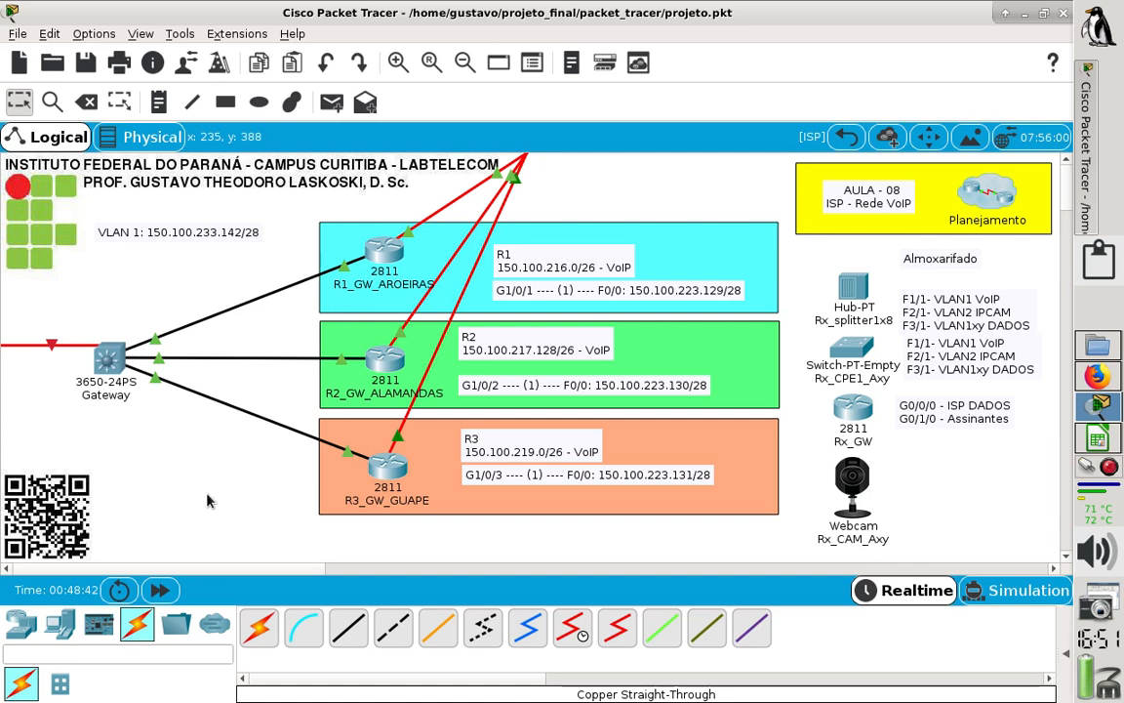
left_click(1094, 378)
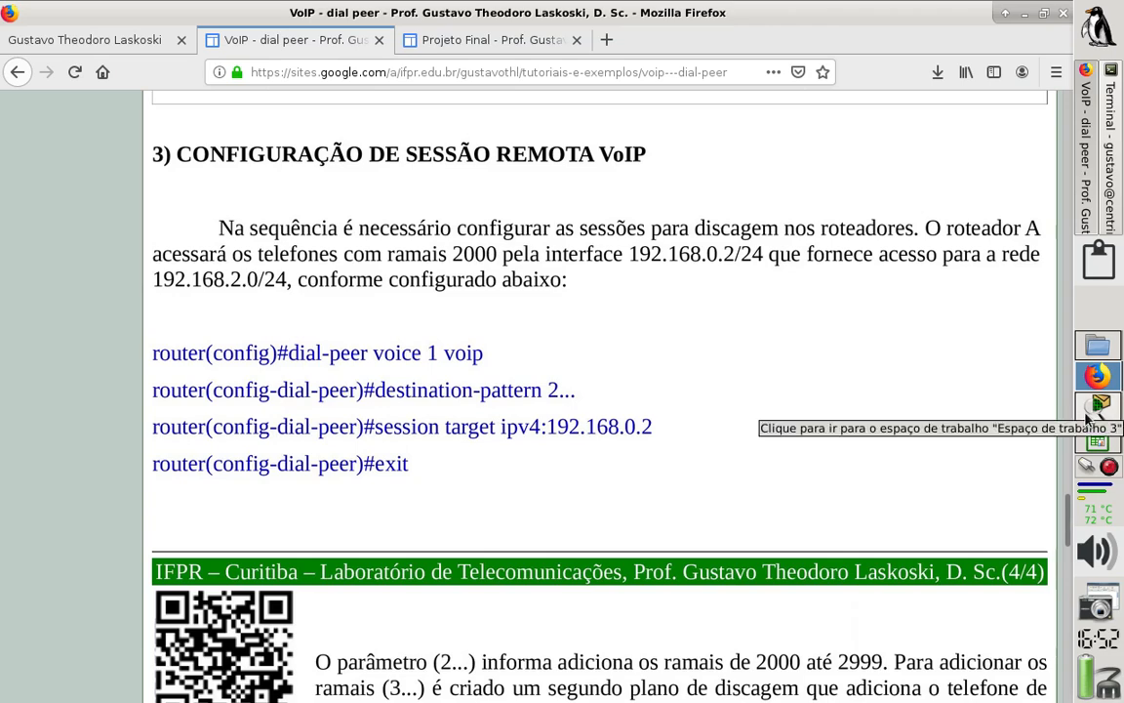
left_click(1091, 418)
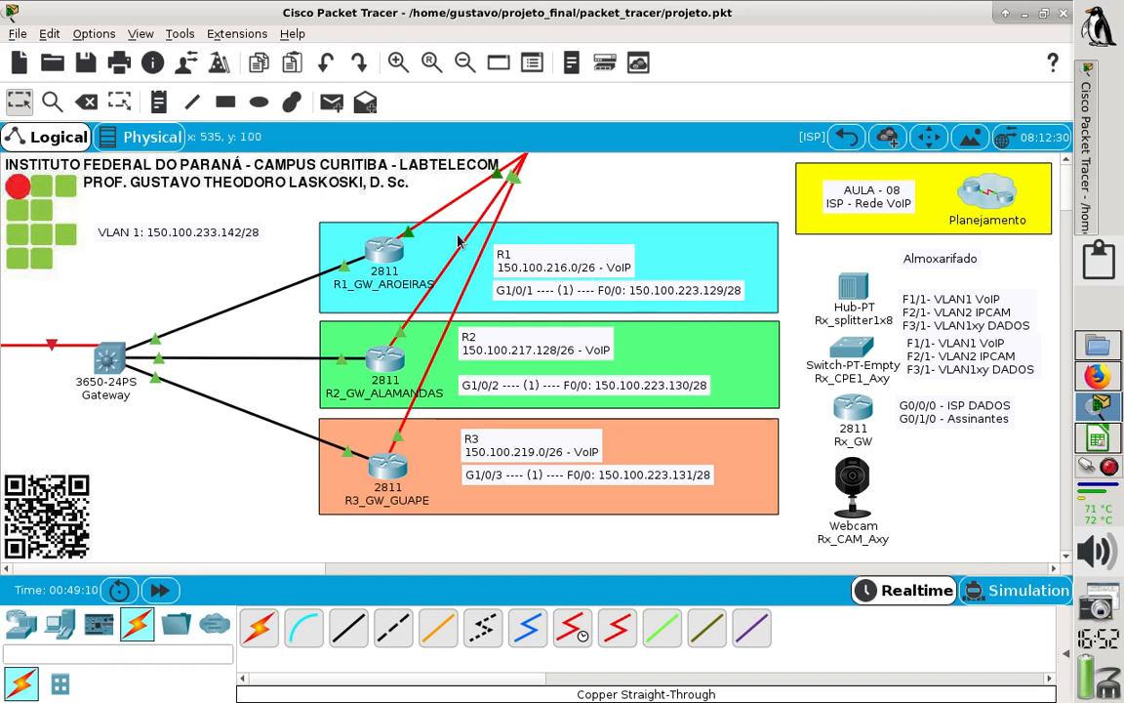
- Append the extension range "- 1216-1***" to R1's VoIP network note in the topology
double_click(601, 269)
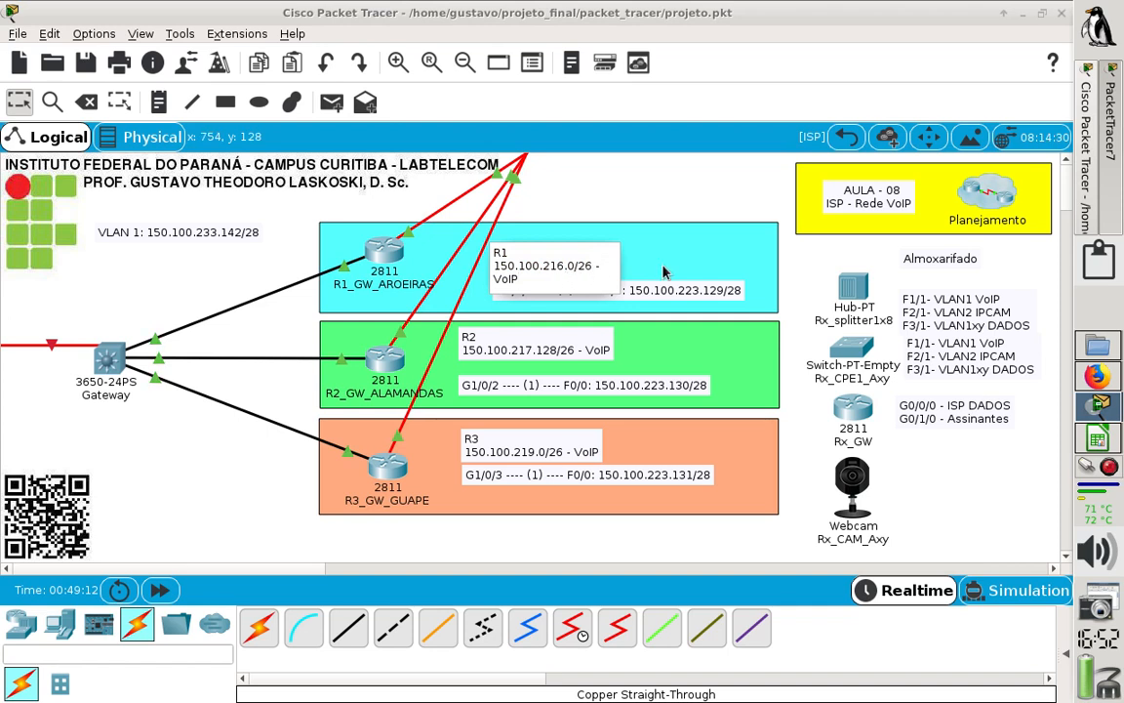
type("- 102")
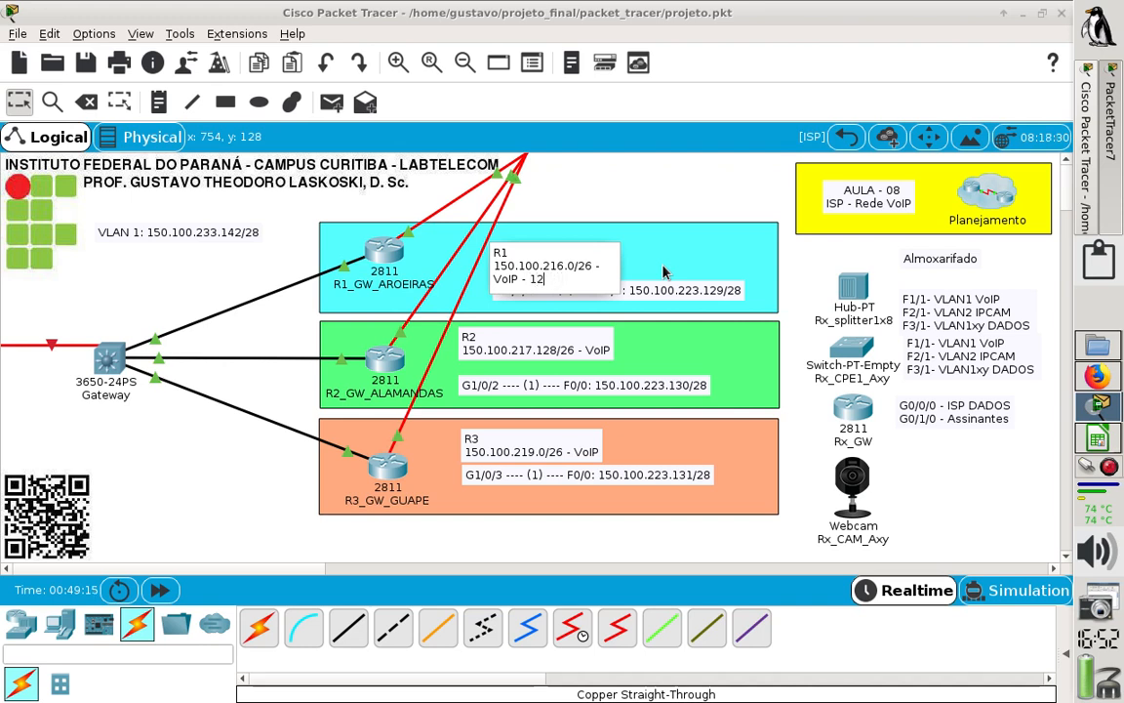
type("16")
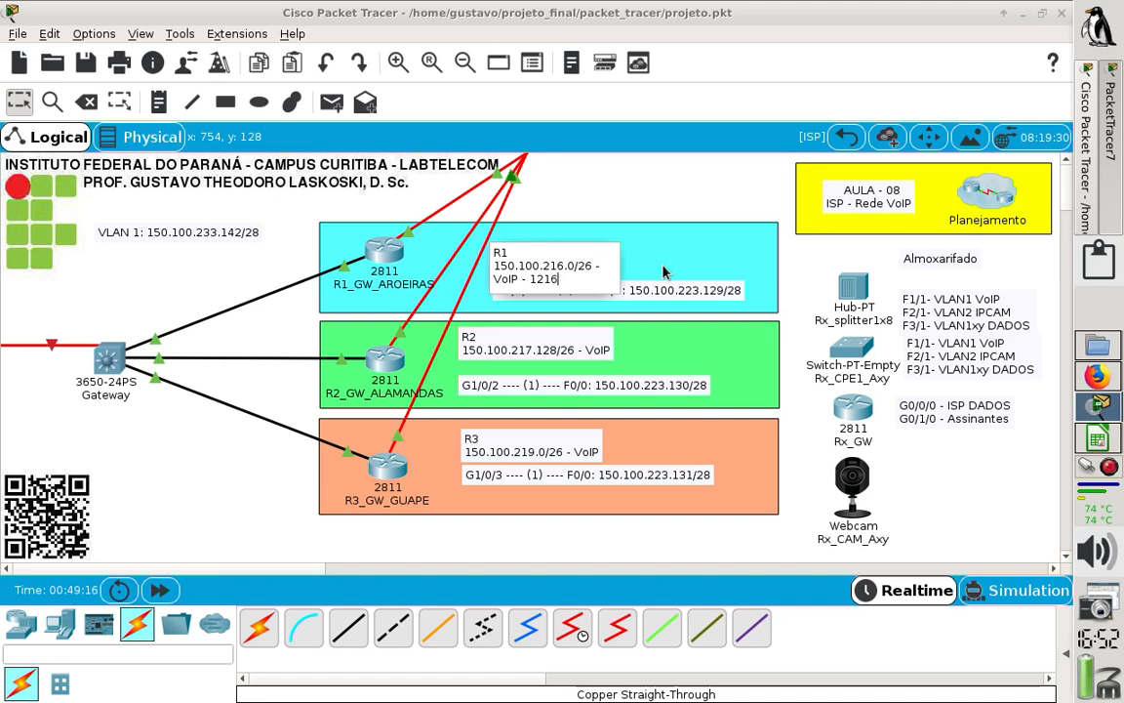
type("-")
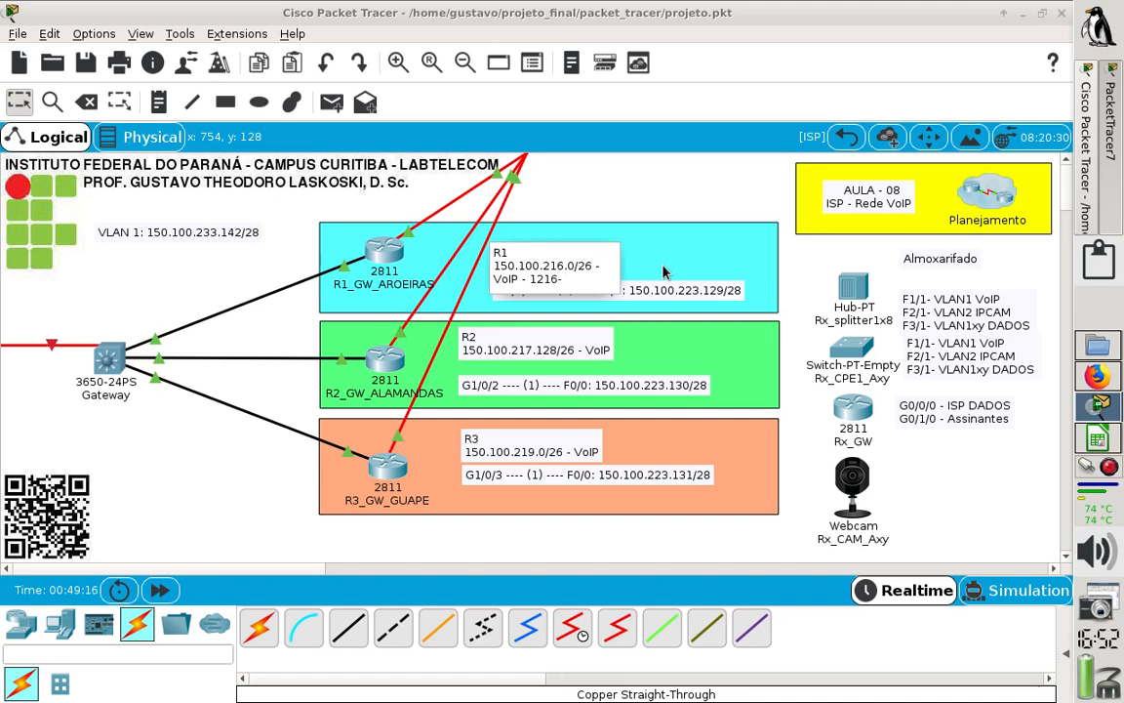
type("1X")
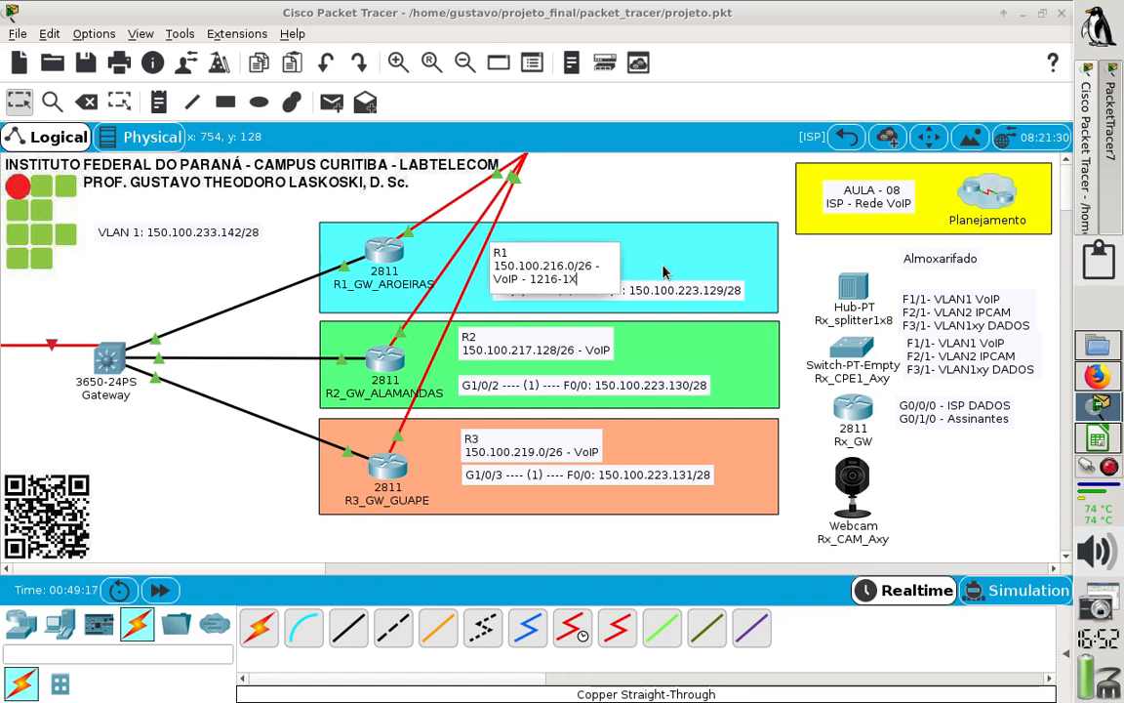
type("***")
left_click(691, 154)
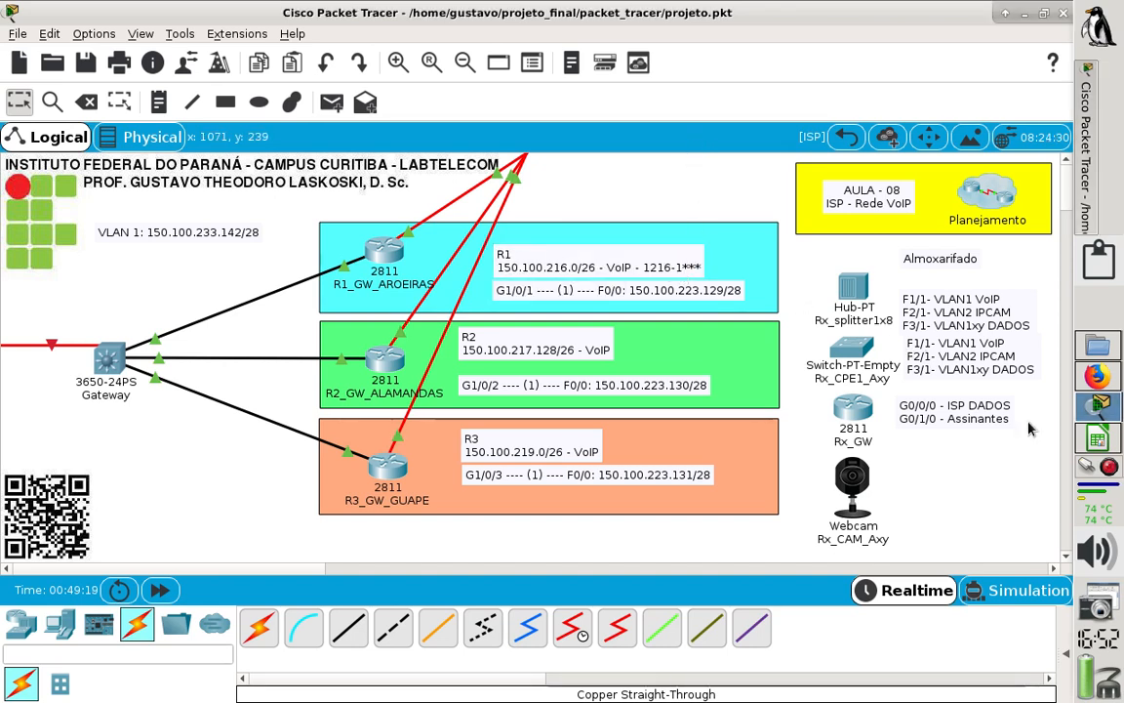
- Switch to Firefox and open the document "02- Relação das equipes e setores" from the Projeto Final page
left_click(1086, 386)
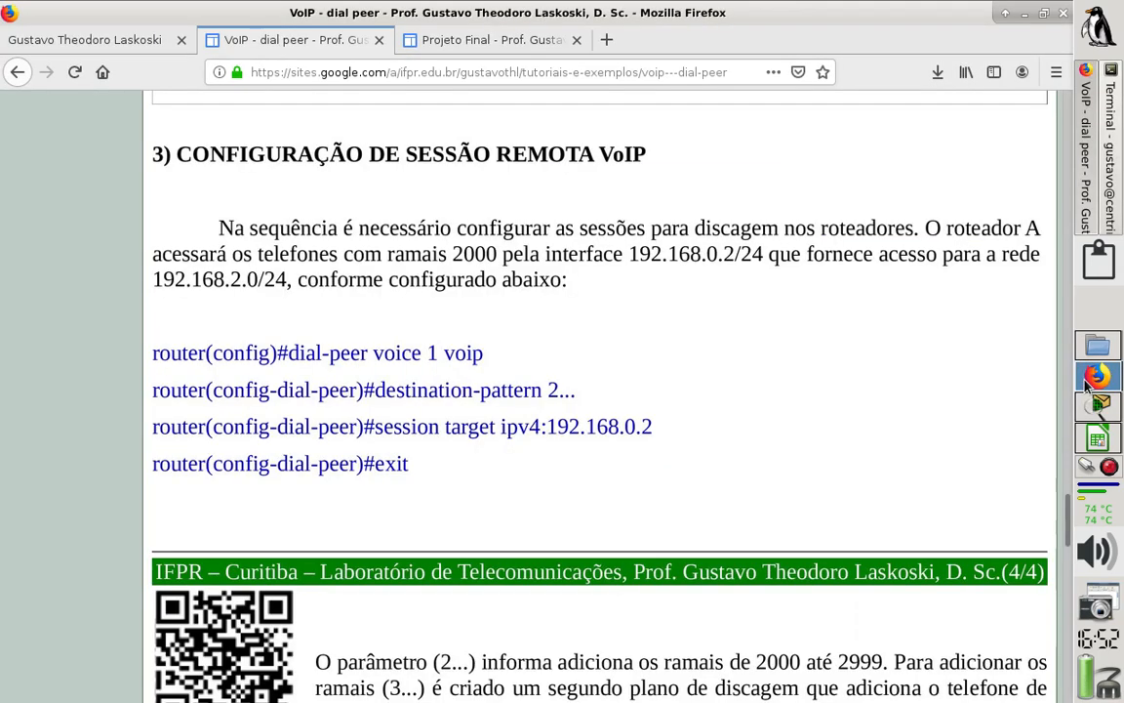
left_click(513, 46)
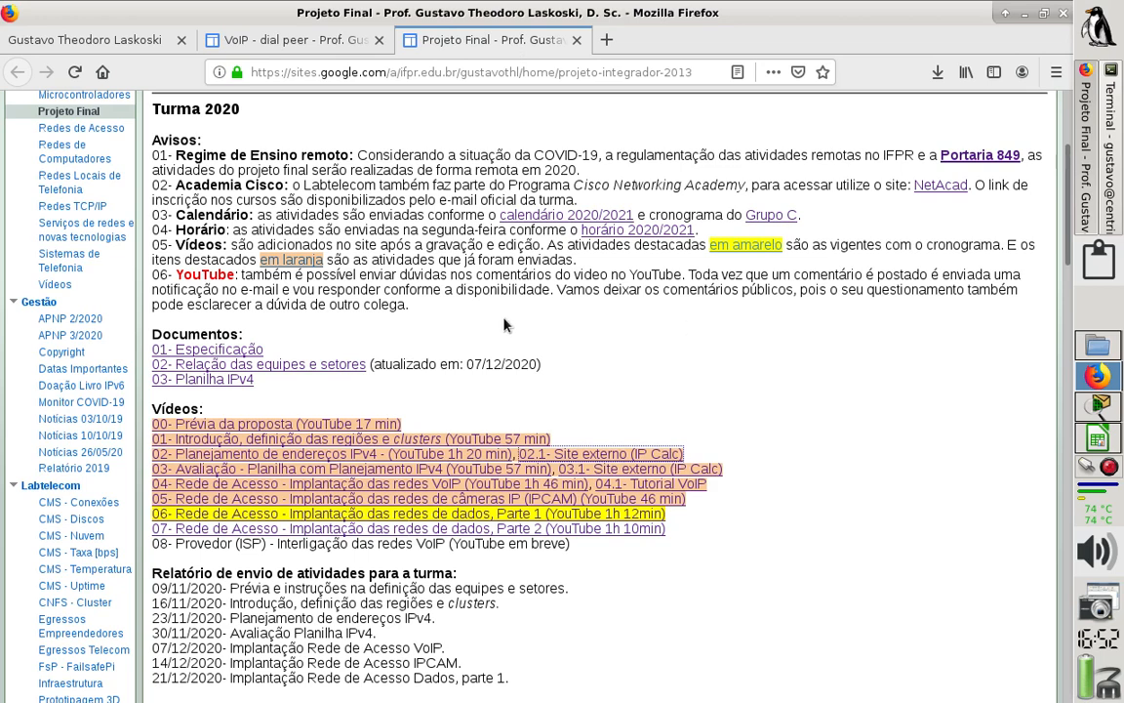
left_click(349, 367)
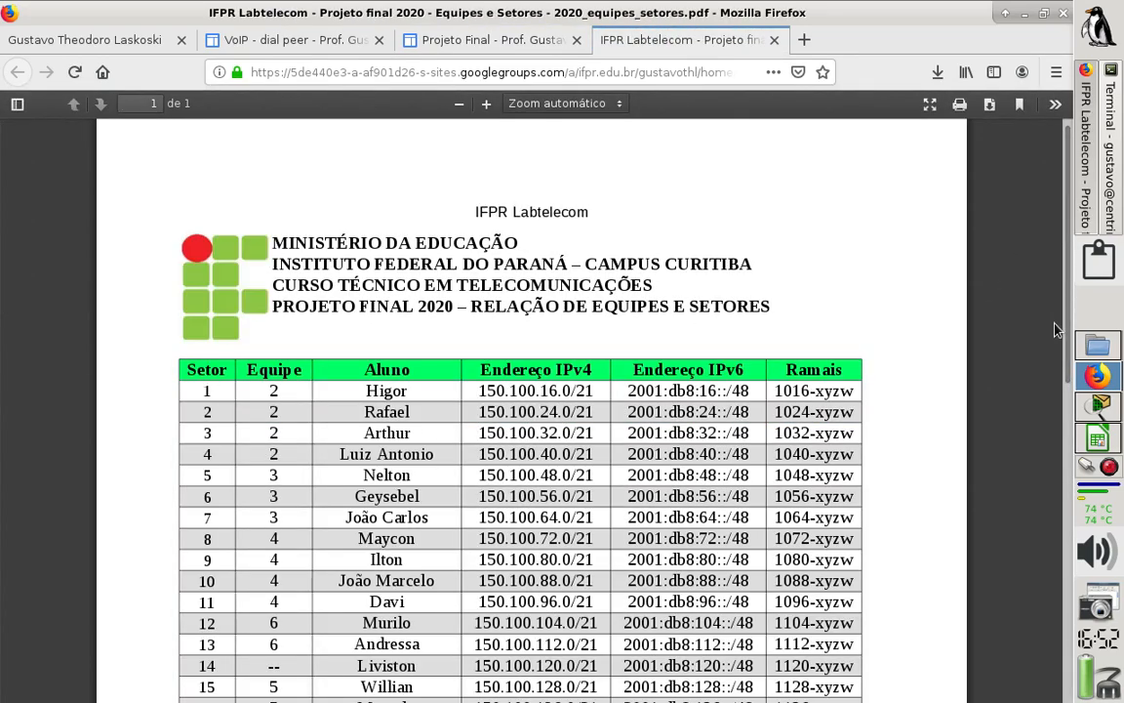
- Check the extension range of sector 26 in the teams and sectors document and return to the Packet Tracer topology
scroll(1059, 351, "down", 3)
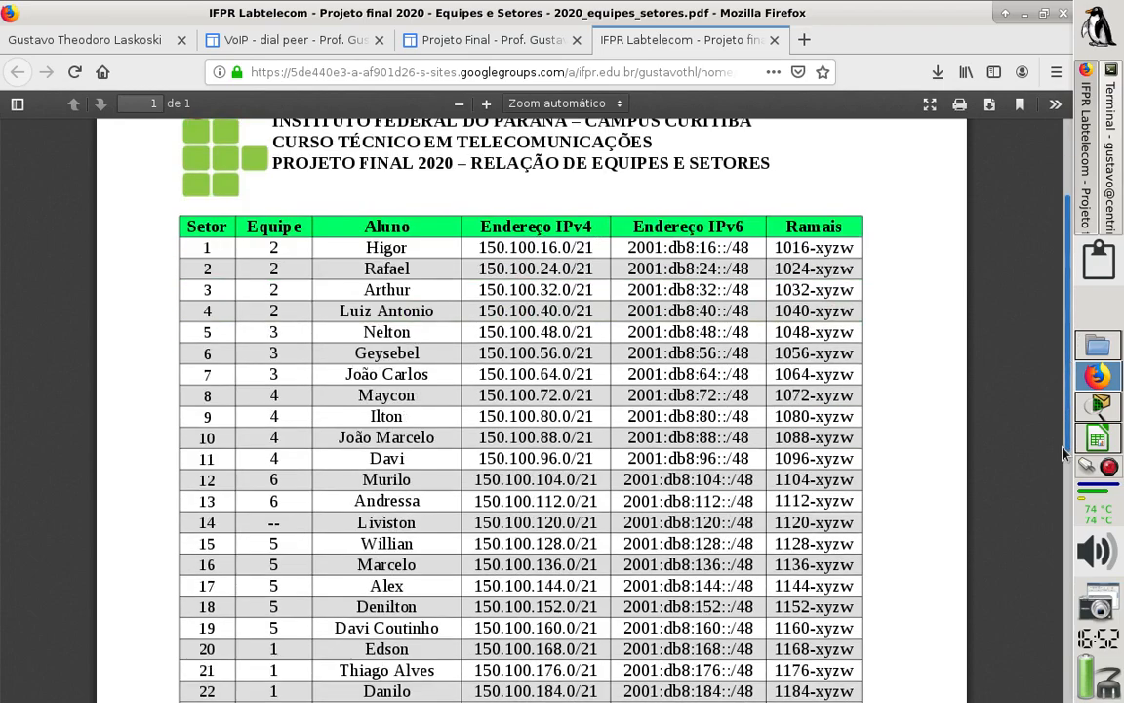
scroll(1063, 453, "down", 7)
scroll(1049, 478, "up", 4)
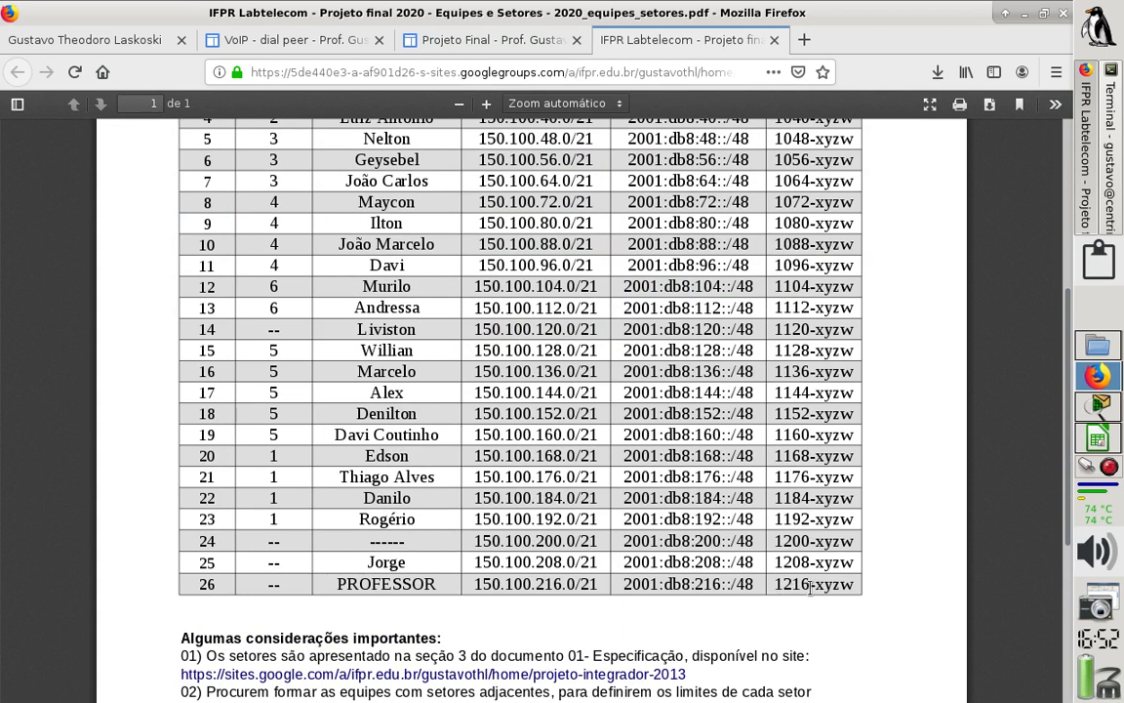
left_click_drag(818, 584, 826, 584)
left_click(1099, 408)
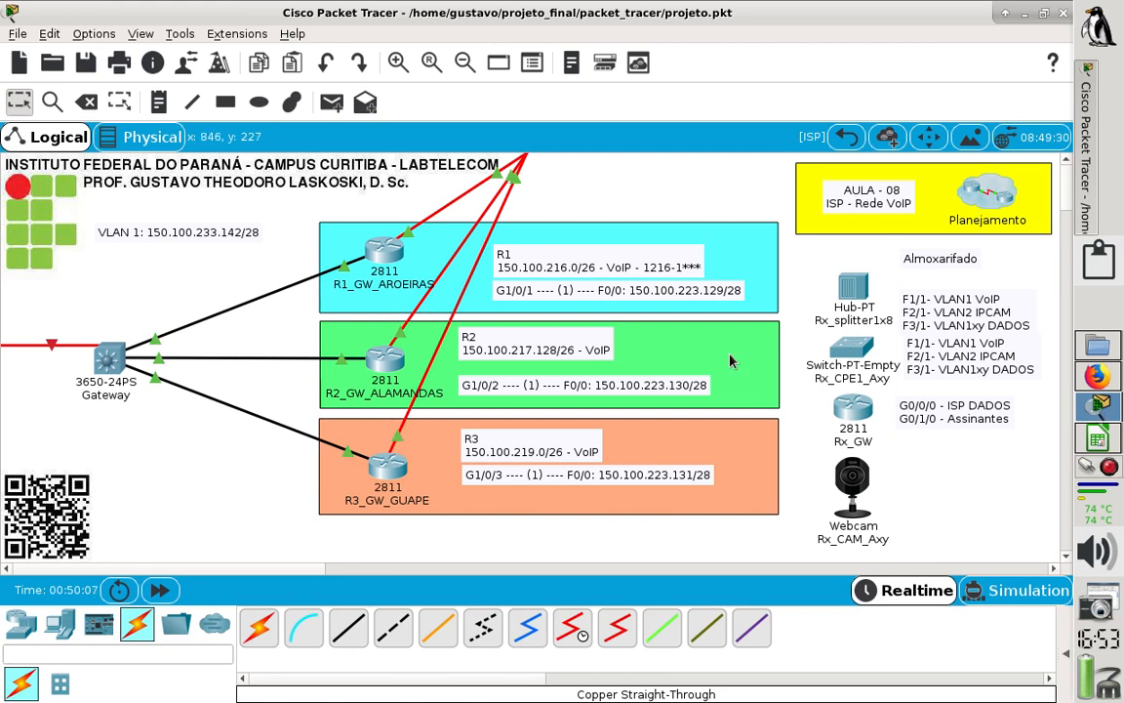
- Append the extension range "- 1216-2***" to R2's VoIP network note in the topology
double_click(602, 359)
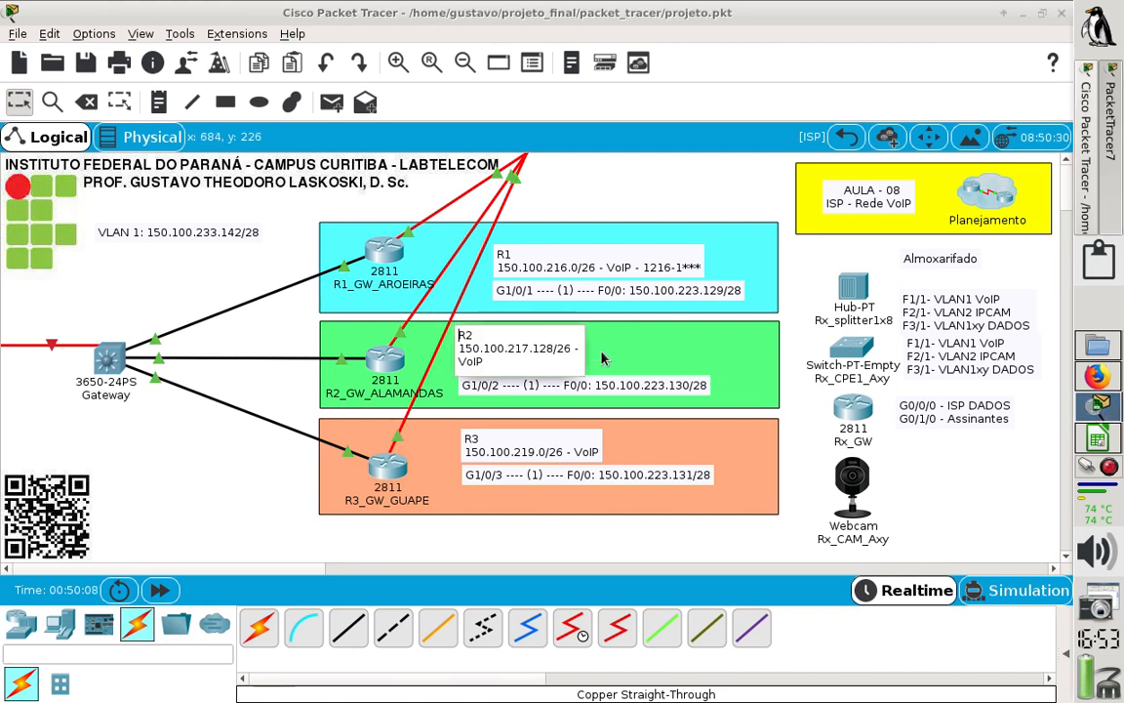
left_click(536, 360)
type("- 121")
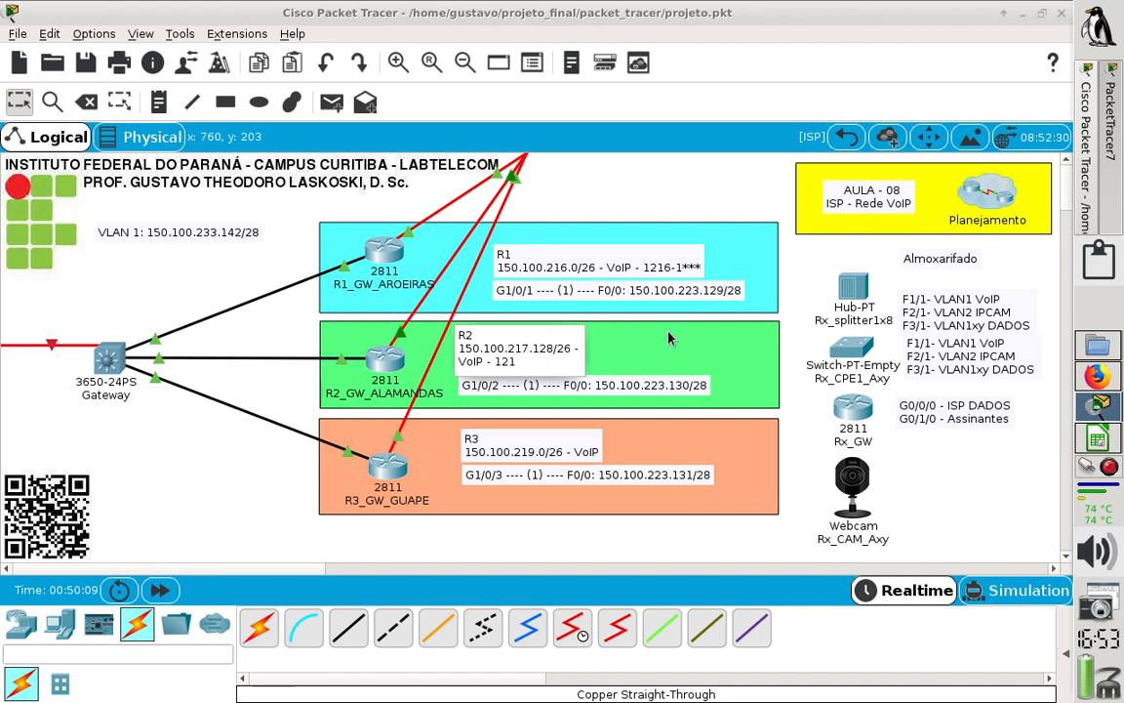
type("6-")
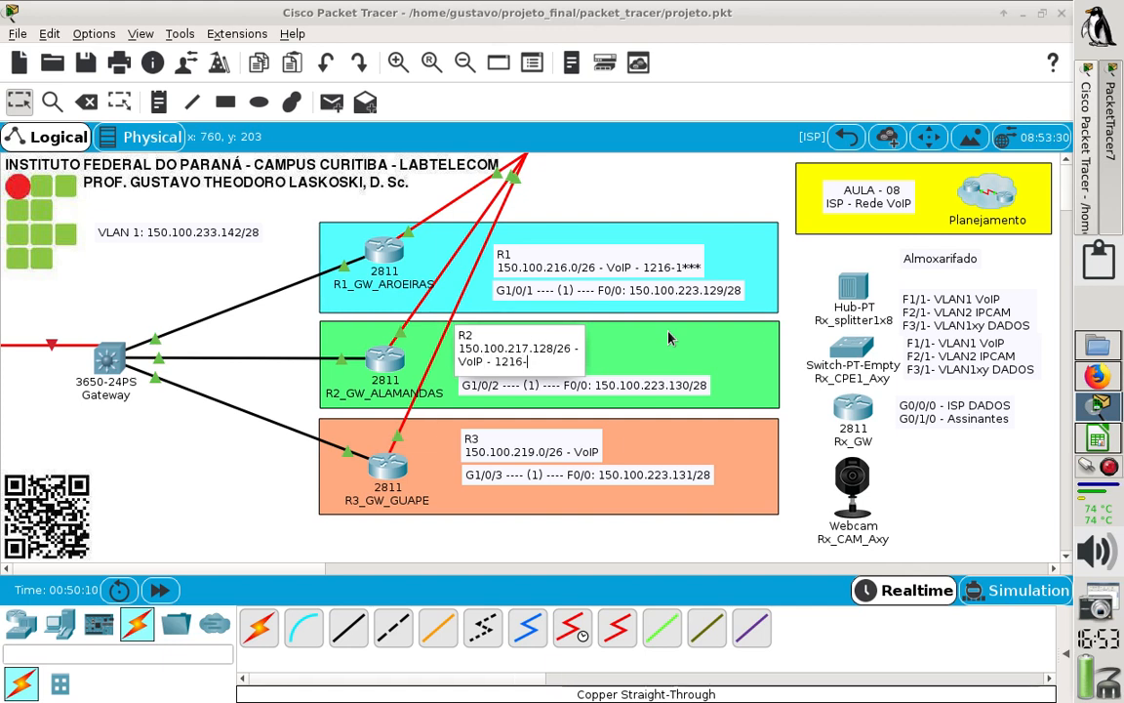
type("2***")
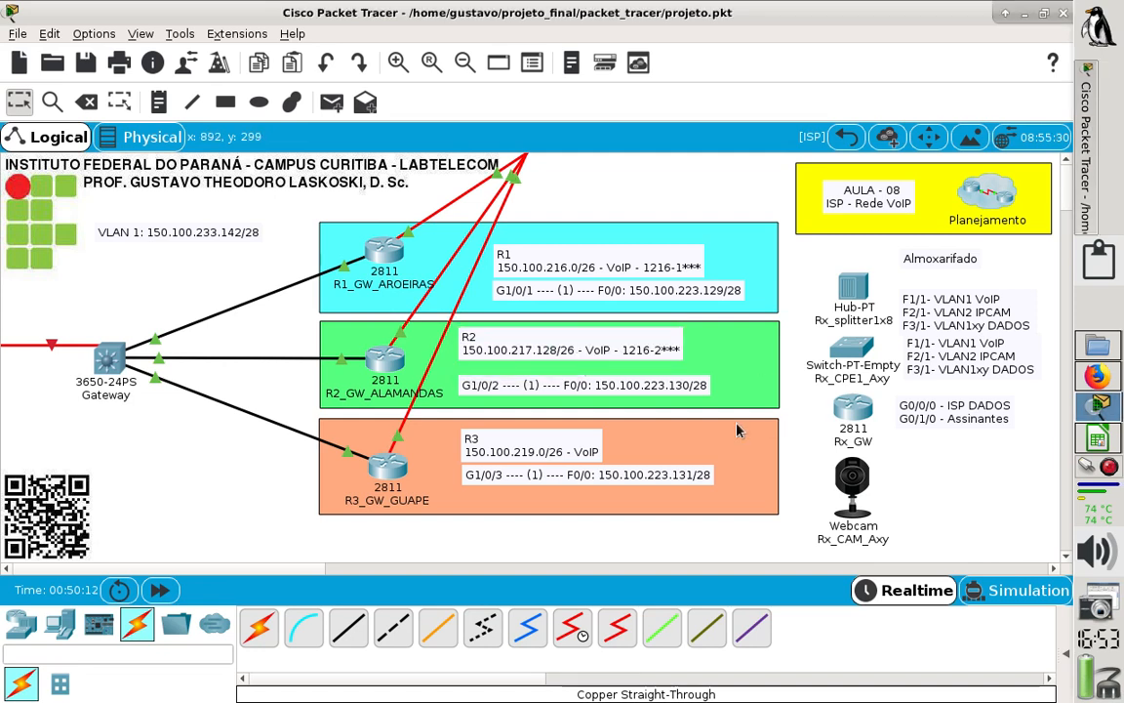
- Append the extension range "- 1216-3***" to R3's VoIP network note in the topology
double_click(590, 460)
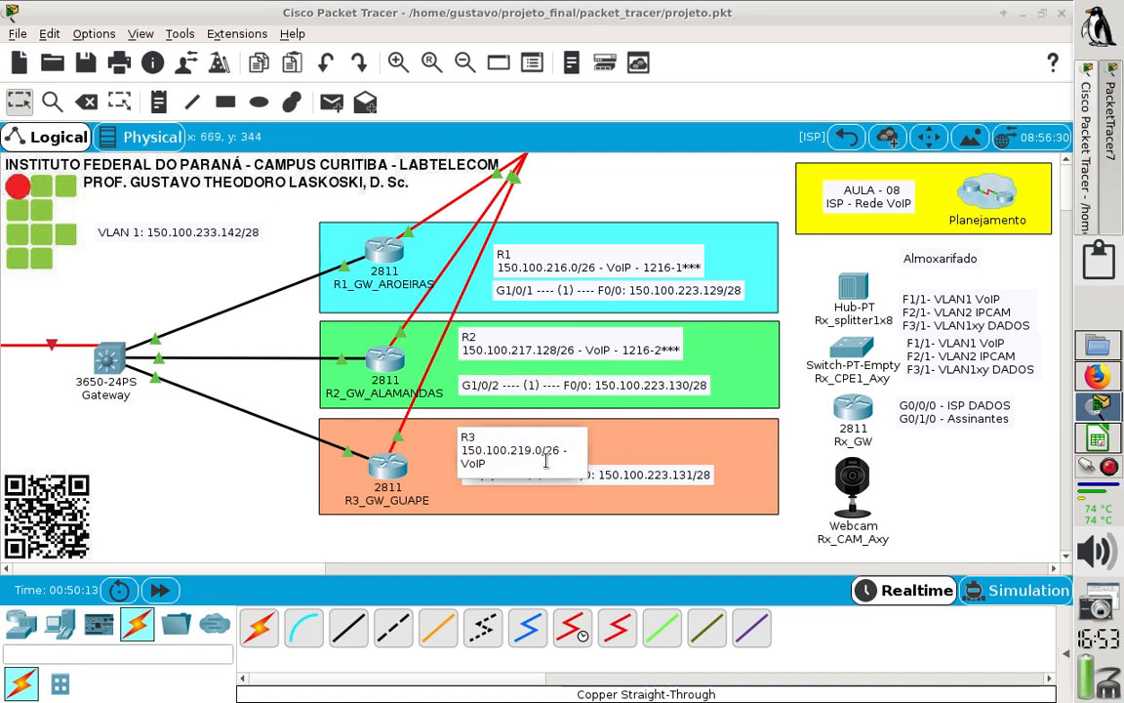
left_click(543, 463)
type("- 1216-3***")
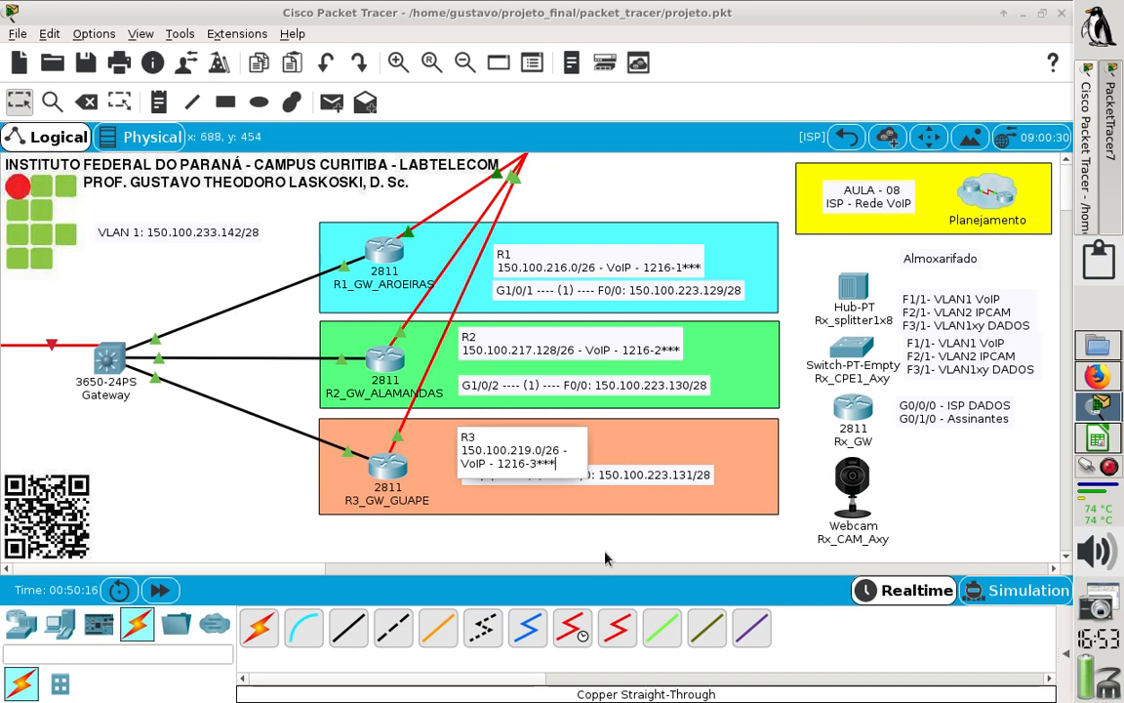
left_click(605, 558)
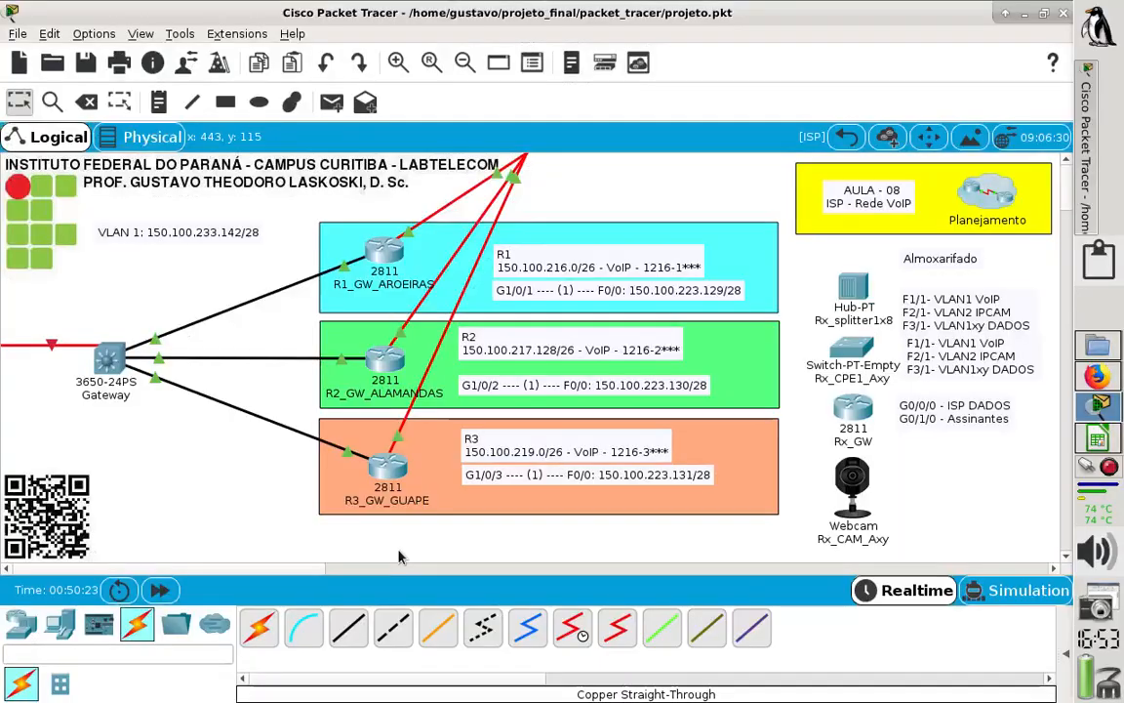
- Open the R1_GW_AROEIRAS command line and arrange its widened window beside the three VoIP network notes
left_click_drag(332, 576, 419, 575)
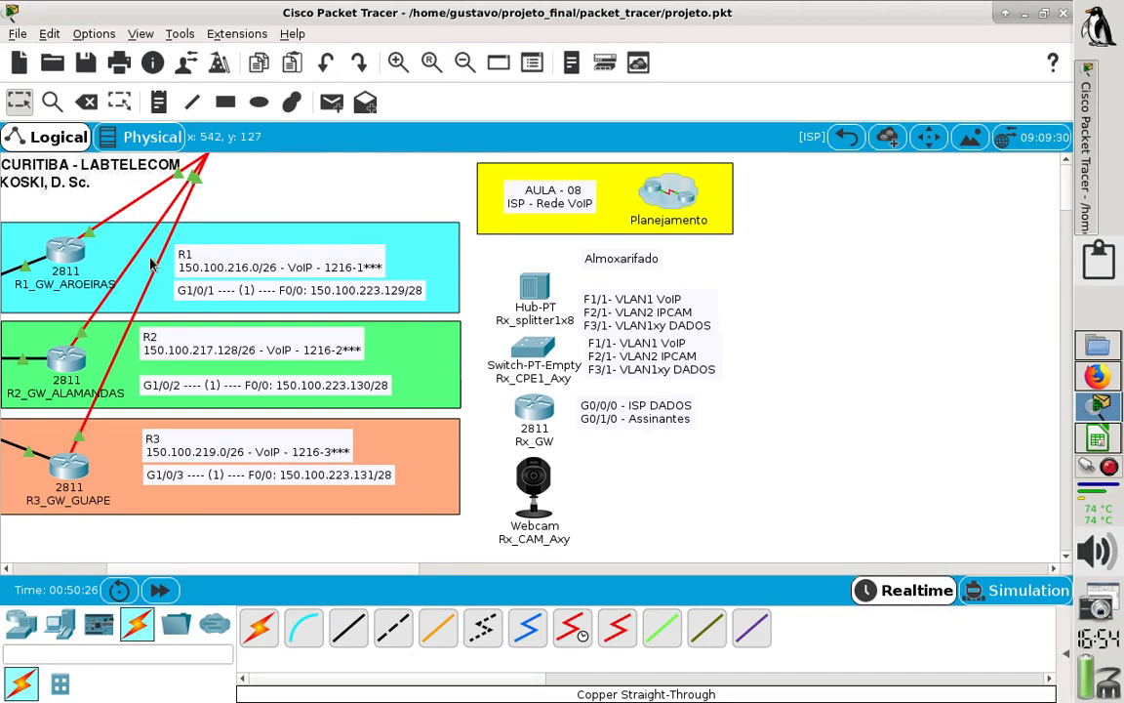
left_click(66, 256)
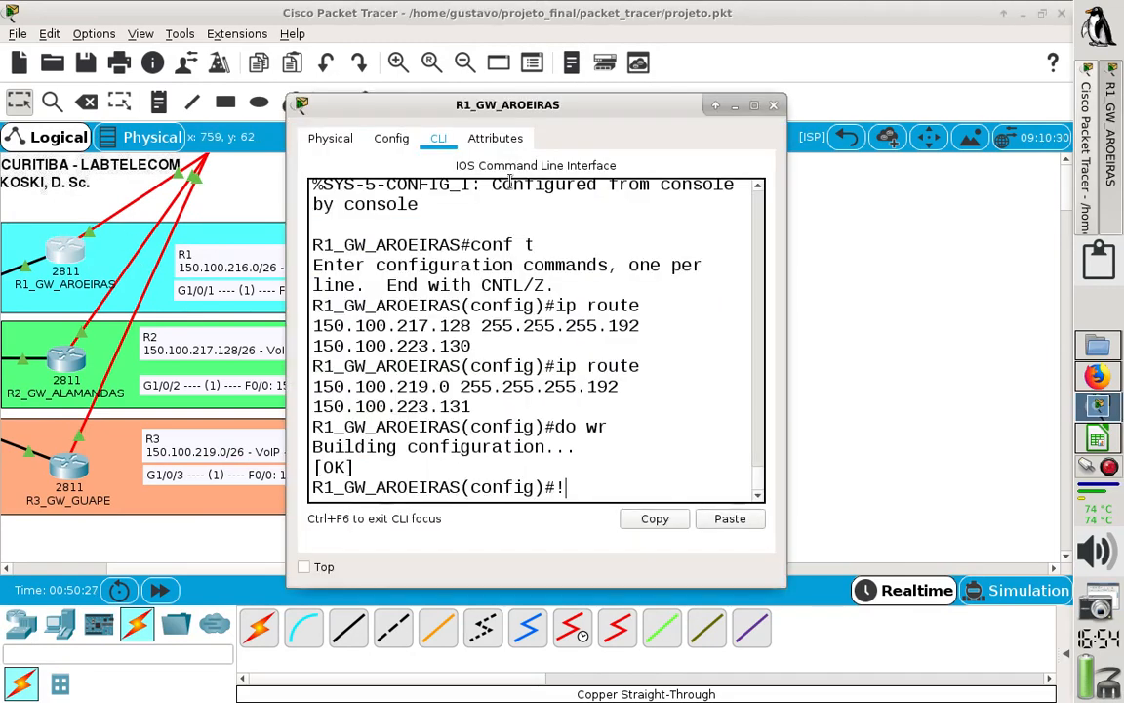
left_click_drag(544, 114, 687, 101)
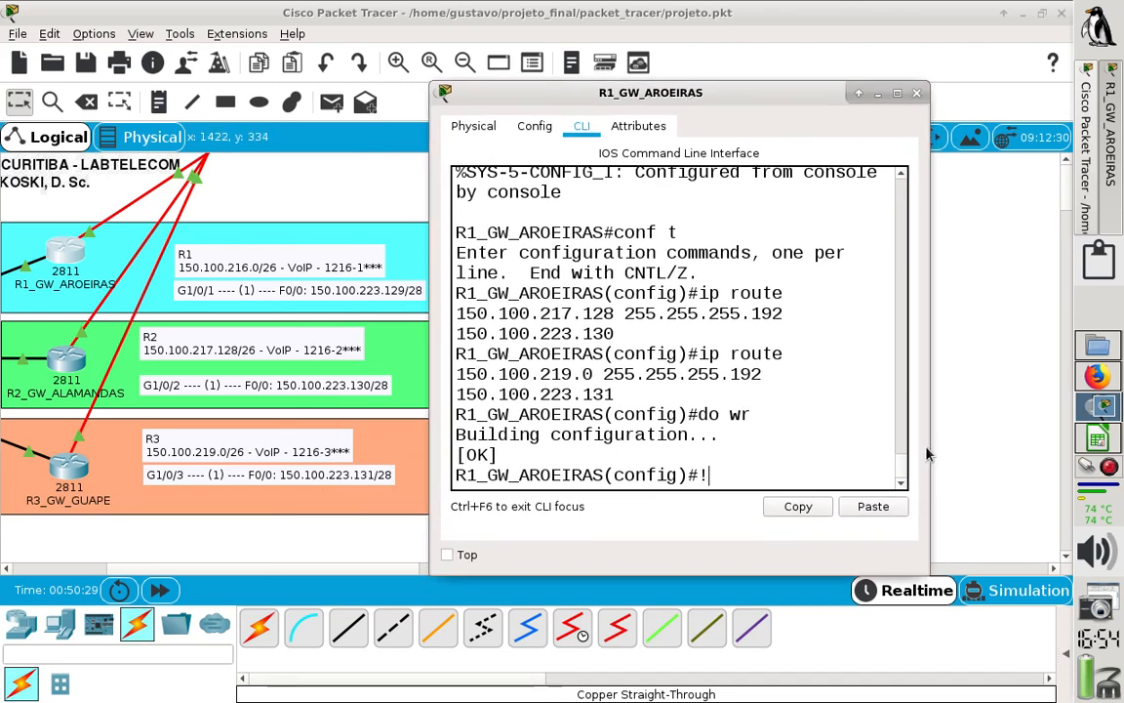
left_click_drag(933, 446, 1118, 441)
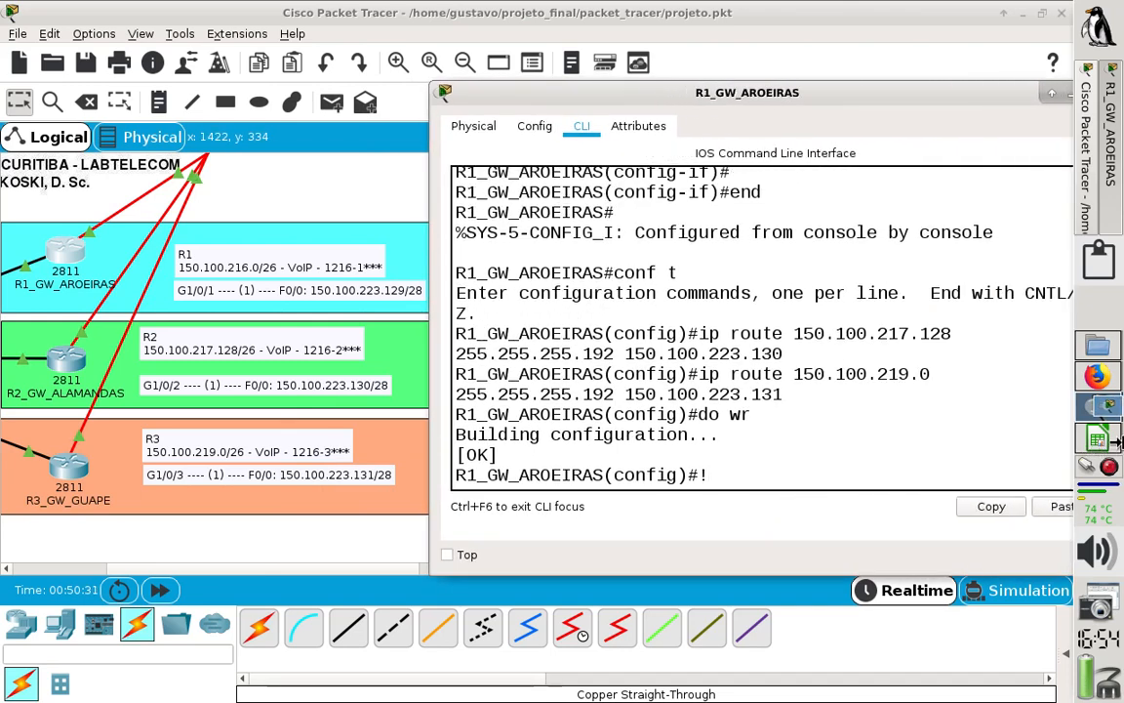
left_click(234, 571)
left_click_drag(234, 570, 260, 568)
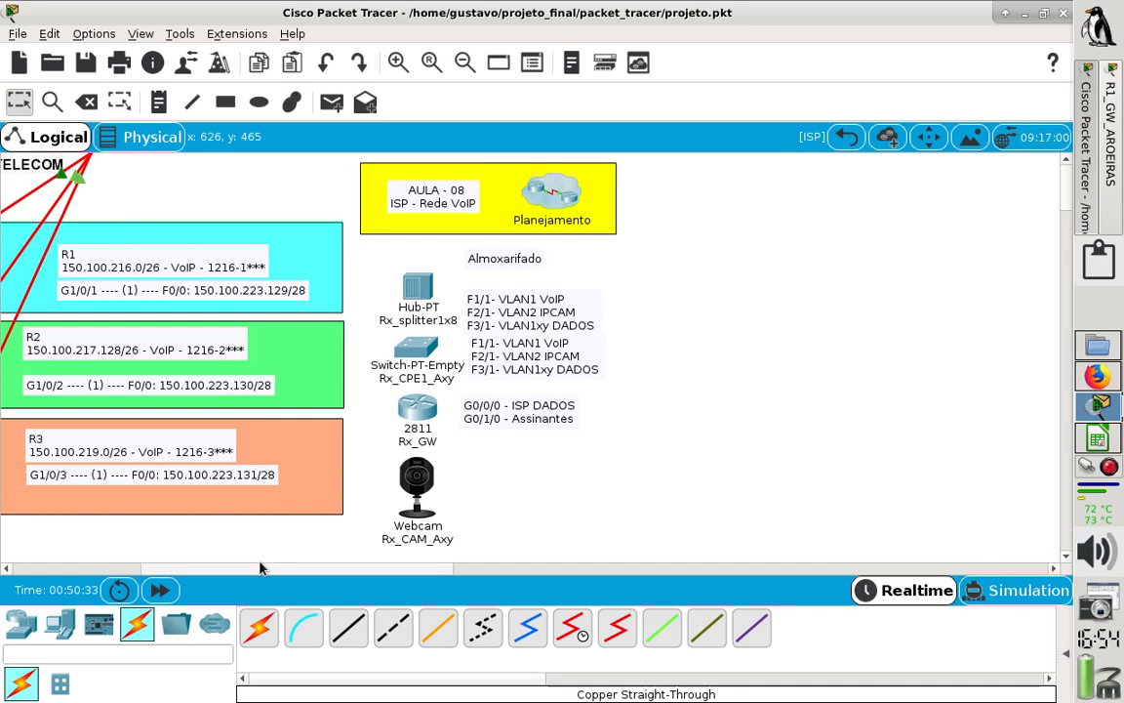
left_click(1112, 162)
left_click_drag(591, 89, 479, 109)
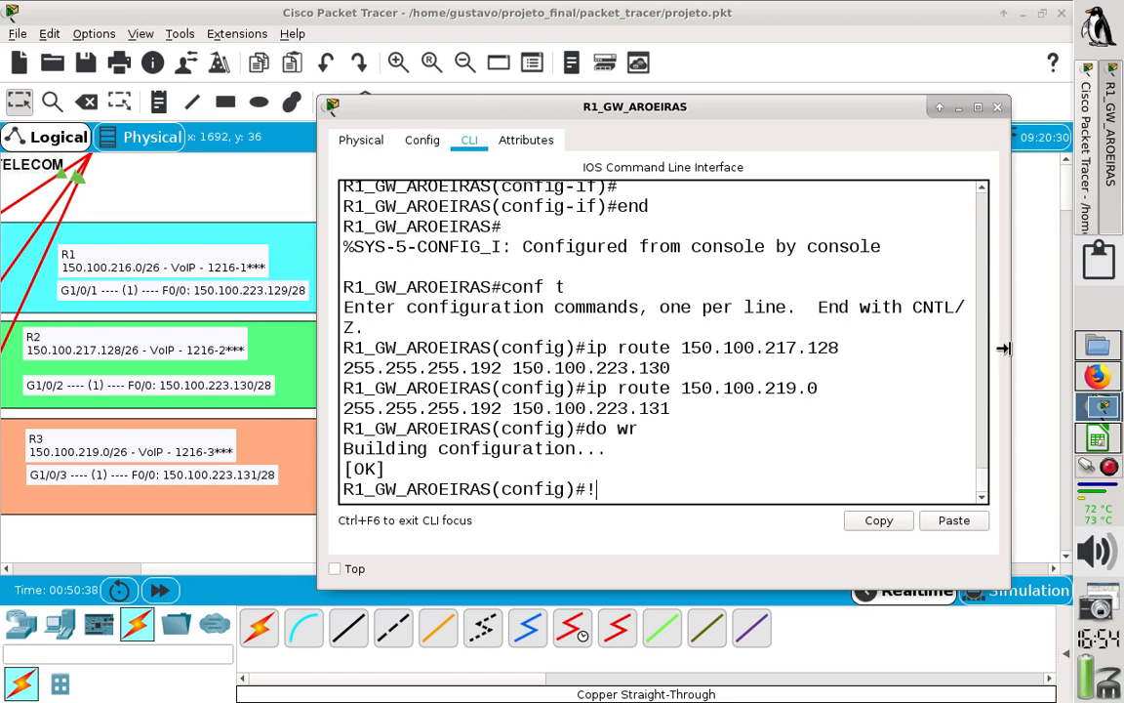
left_click_drag(1009, 358, 1062, 353)
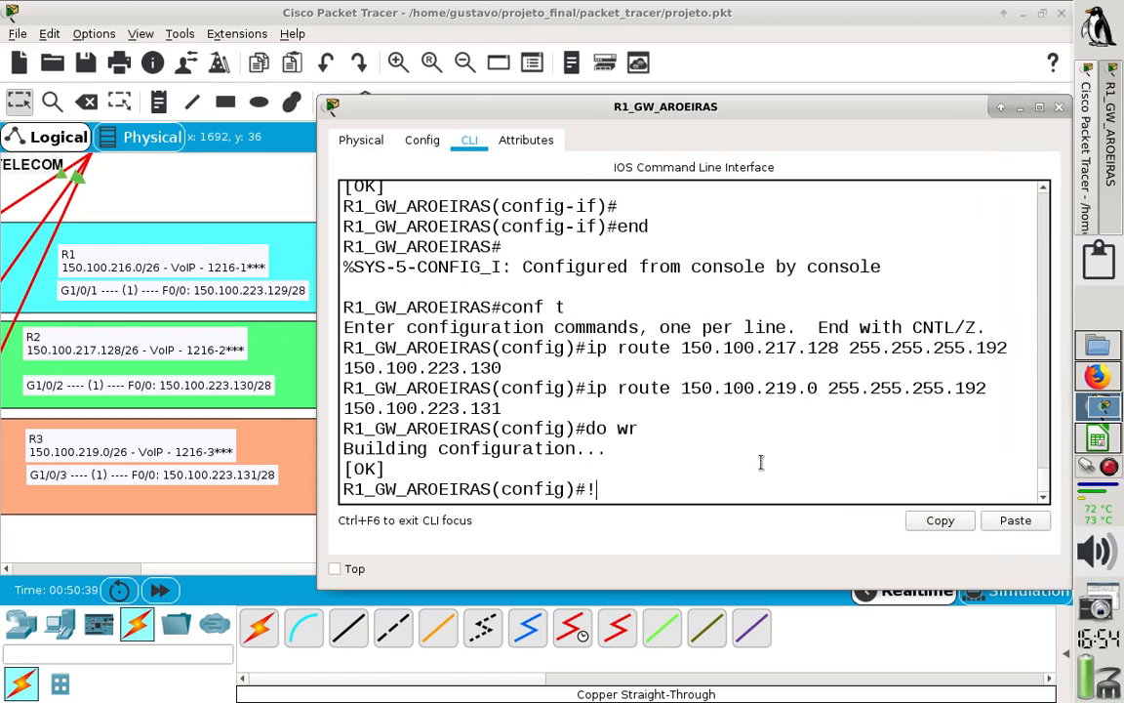
- Try to complete the dial peer command on R1 and list the configuration commands that begin with "dial"
type("dial per")
key("Tab")
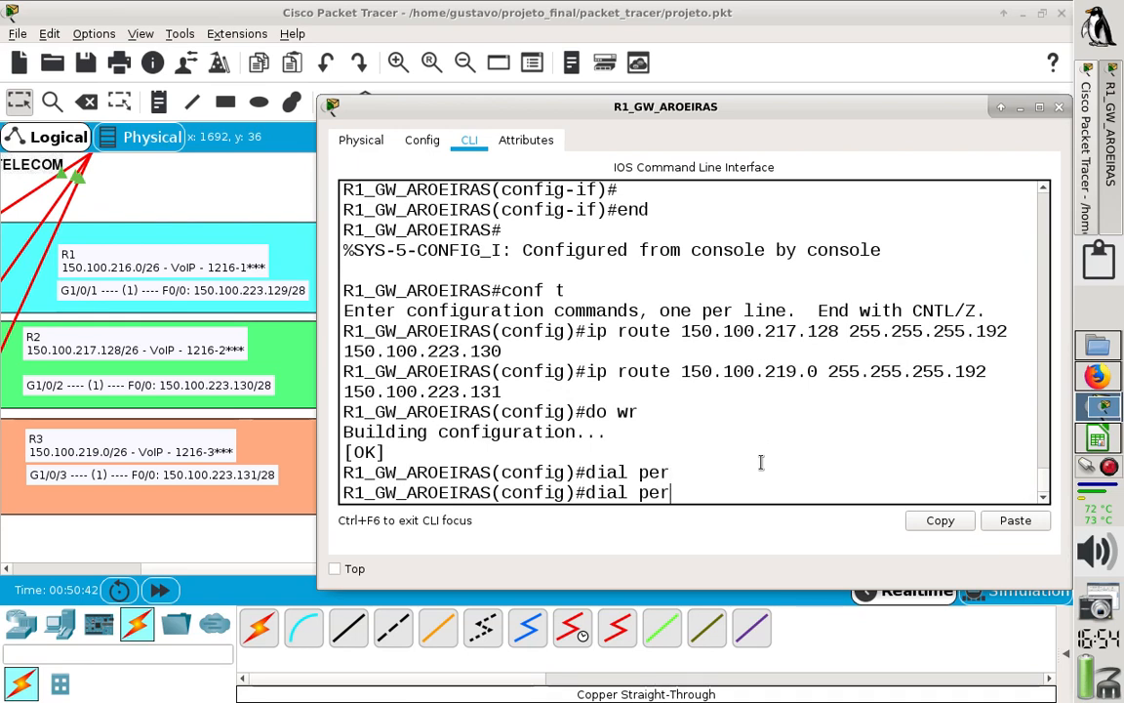
type("e")
key("Tab")
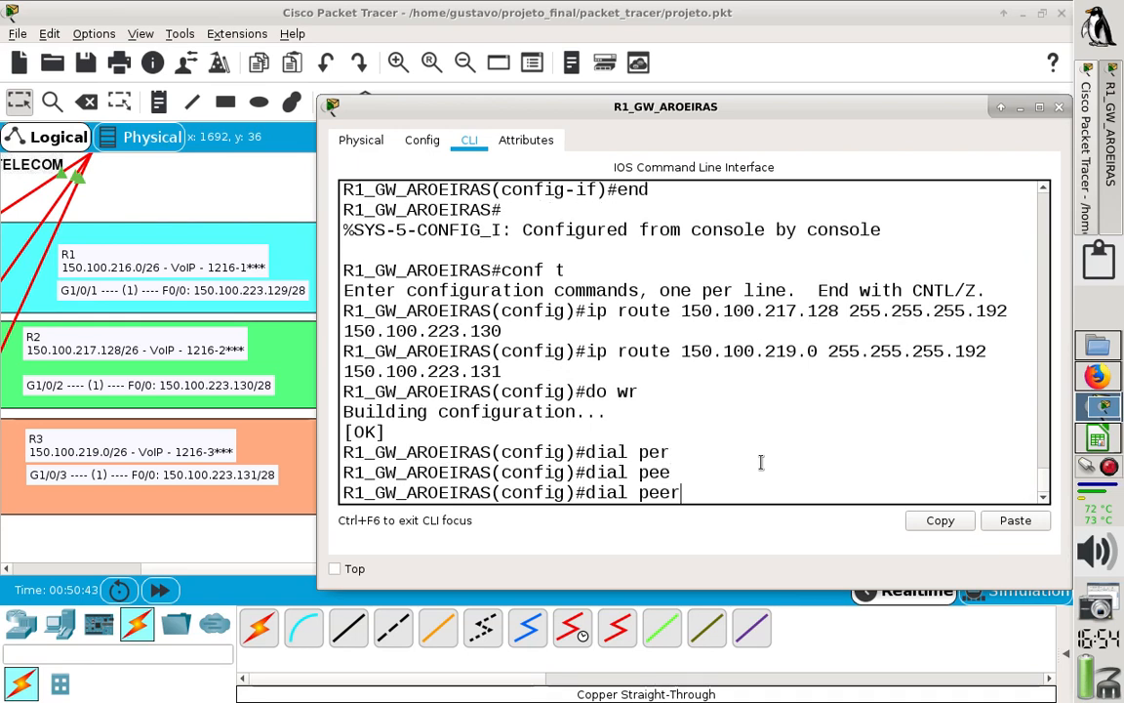
type("r")
key("BackSpace")
key("BackSpace")
key("BackSpace")
key("BackSpace")
key("BackSpace")
key("BackSpace")
type("?")
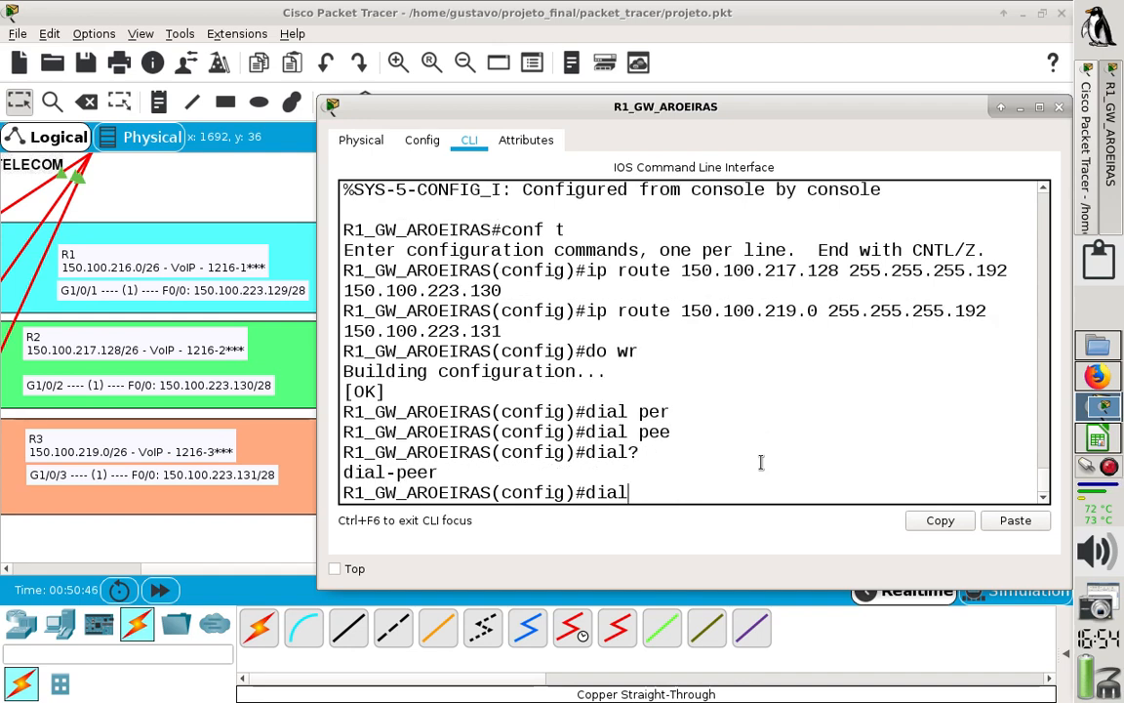
type("-pe")
- Create VoIP dial peer 2 on R1 with the command dial-peer voice 2 voip
key("Tab")
type("vo")
key("Tab")
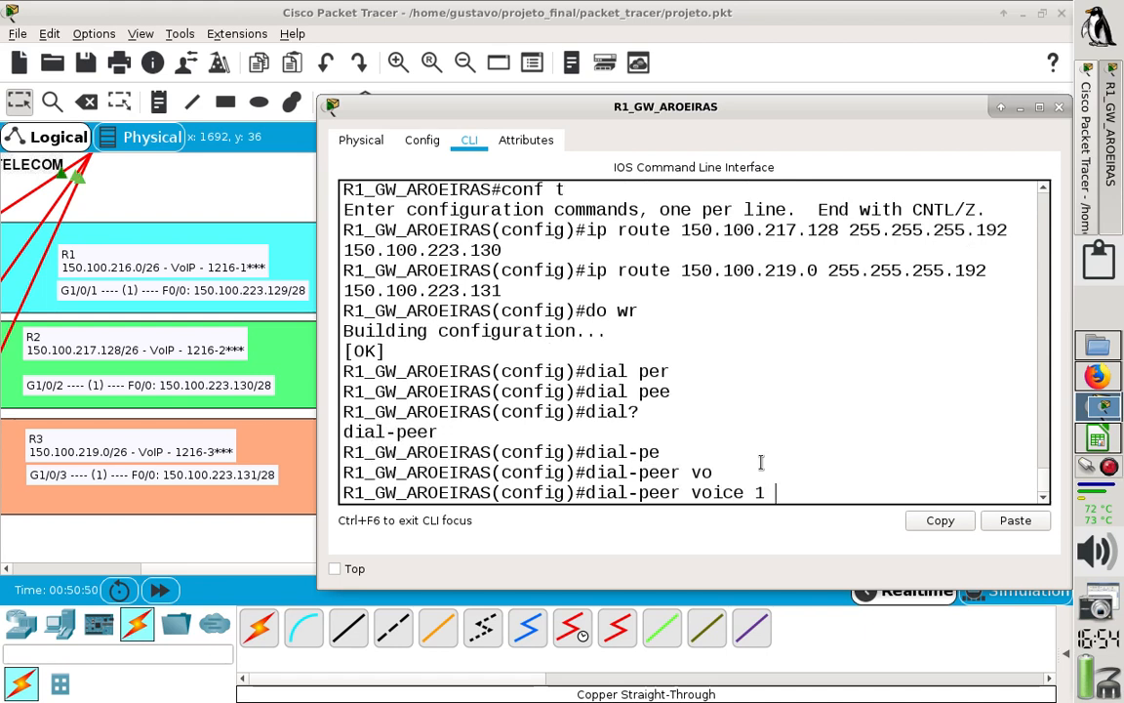
key("BackSpace")
left_click_drag(767, 494, 756, 495)
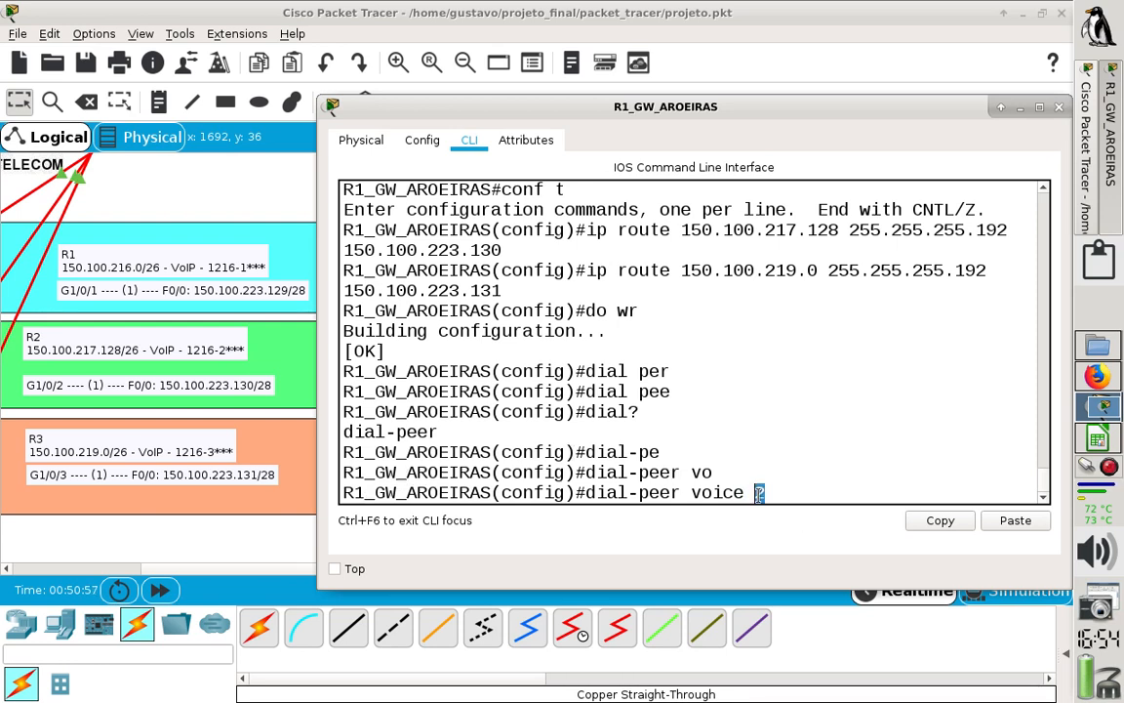
type("vo")
key("Tab")
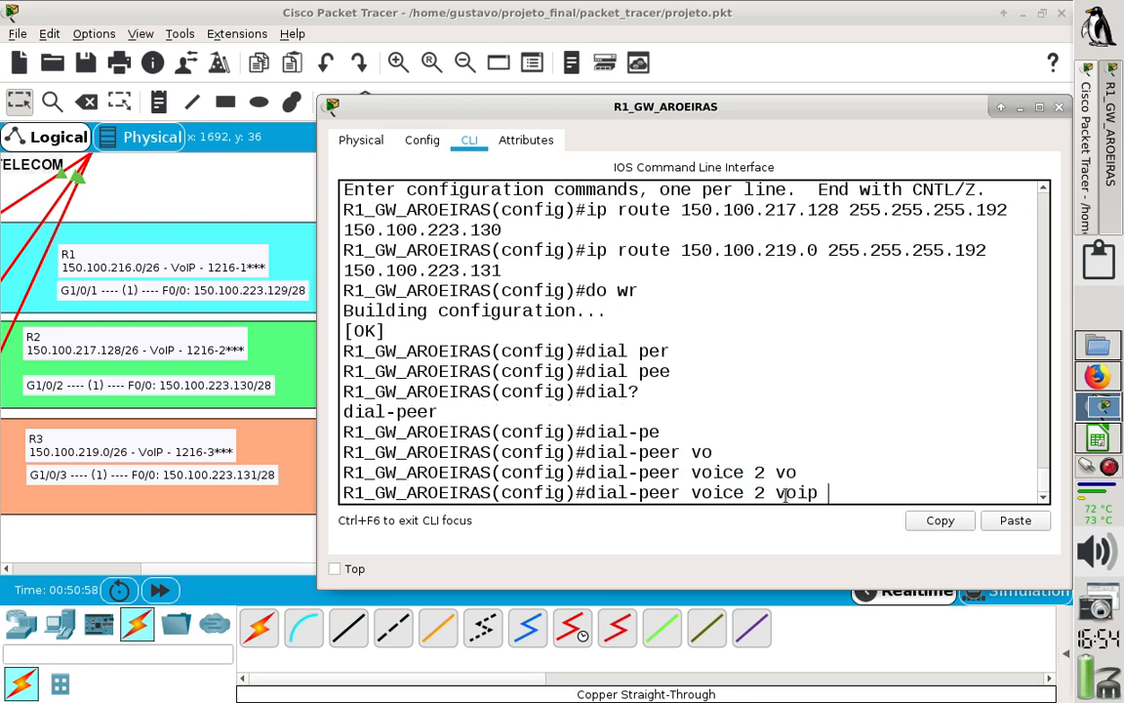
key("Return")
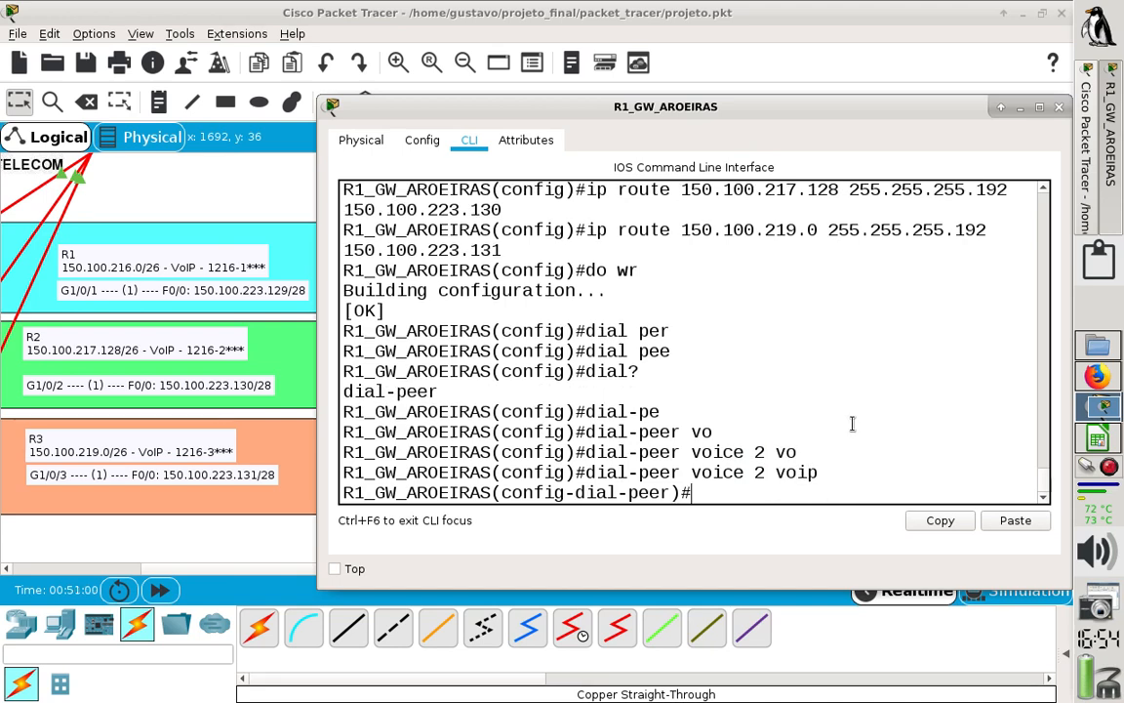
- Switch to Firefox, check the remote session commands in the VoIP dial-peer tutorial and return to R1's command line
left_click(1094, 376)
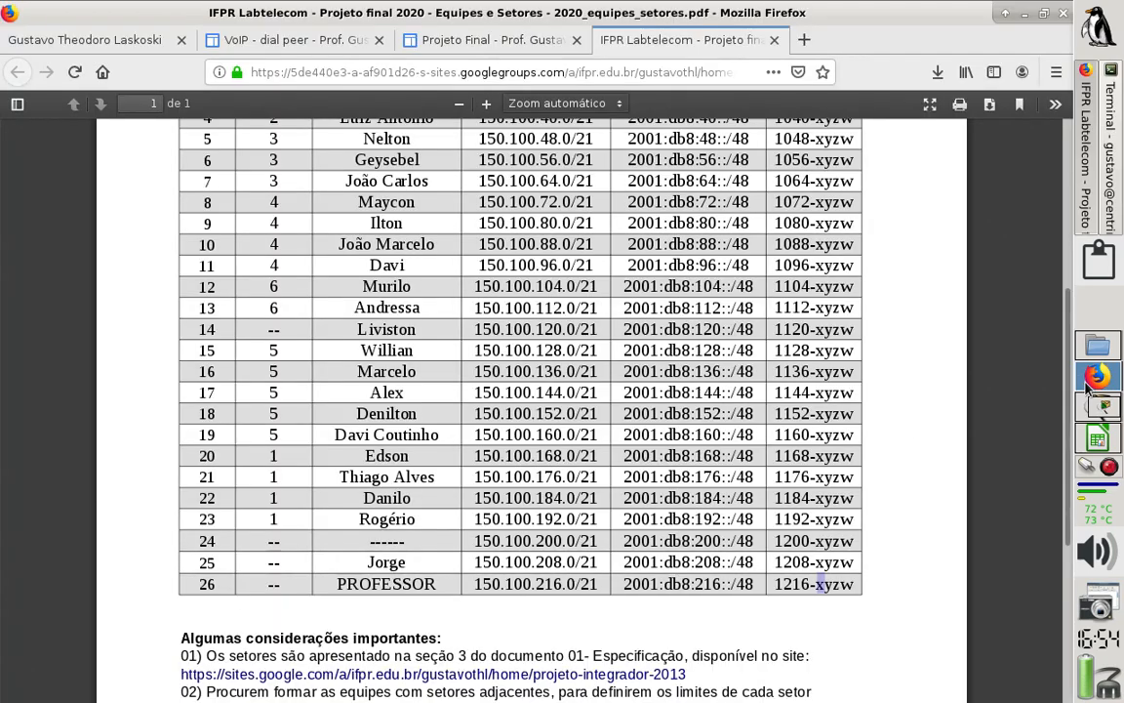
left_click(314, 44)
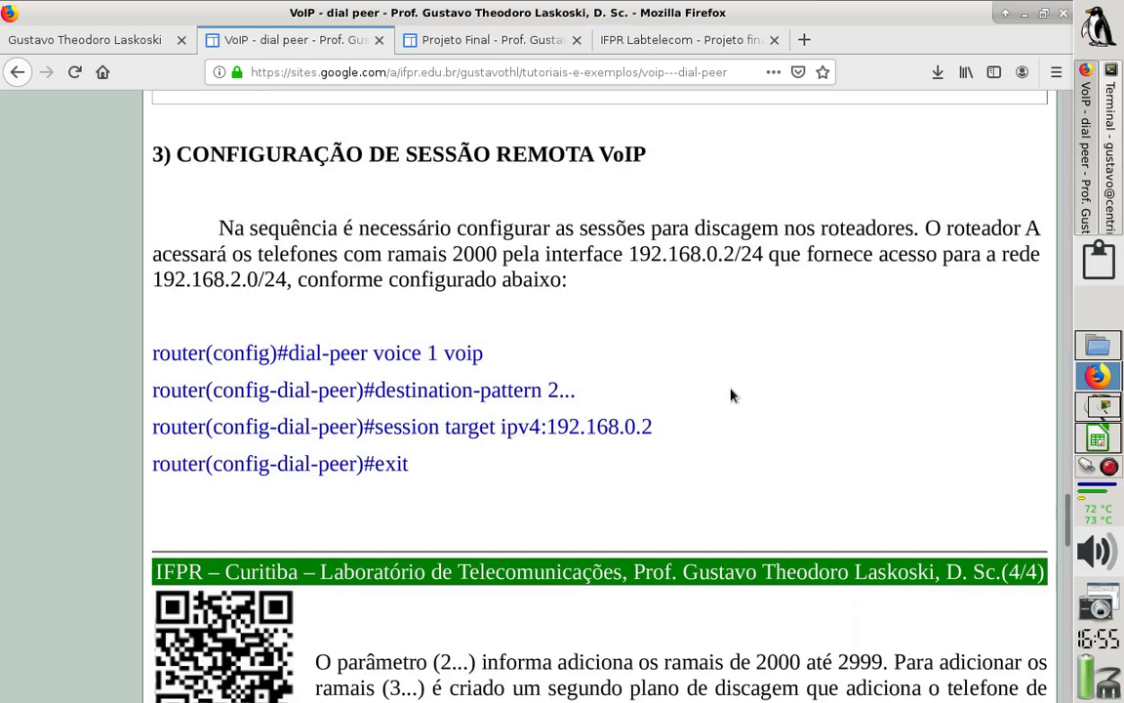
left_click(1099, 410)
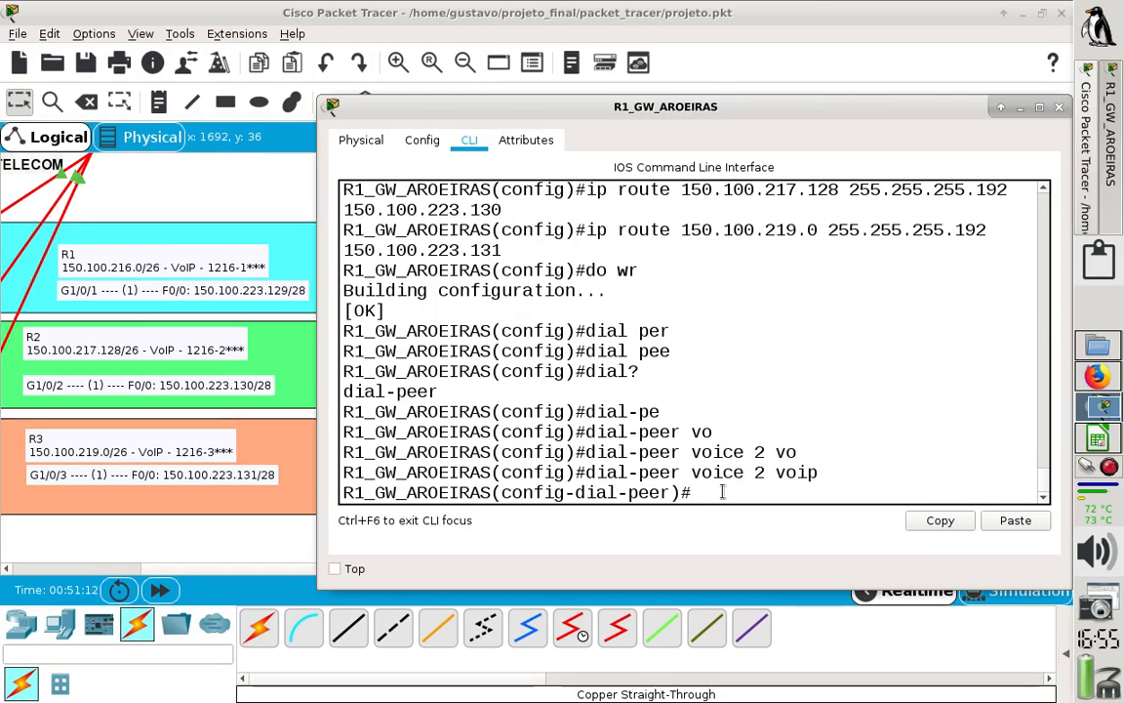
- Set dial peer 2's destination pattern to 12162..., checking the wildcard syntax in the Firefox dial-peer tutorial
type("des")
key("Tab")
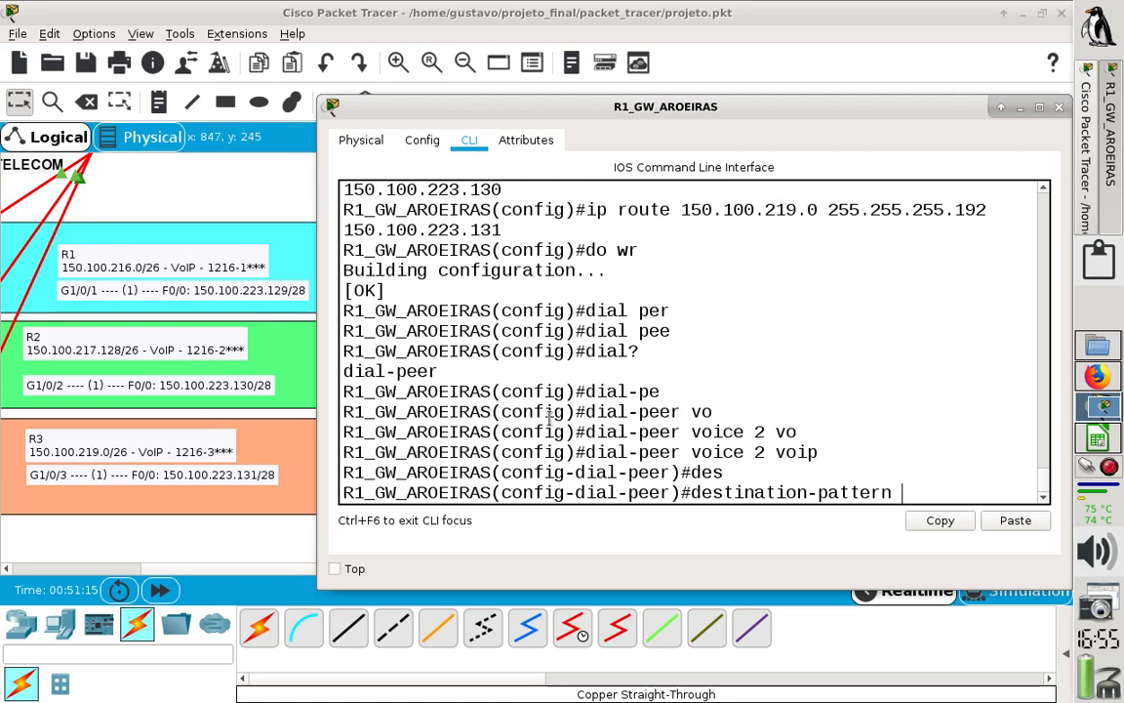
type("12162***")
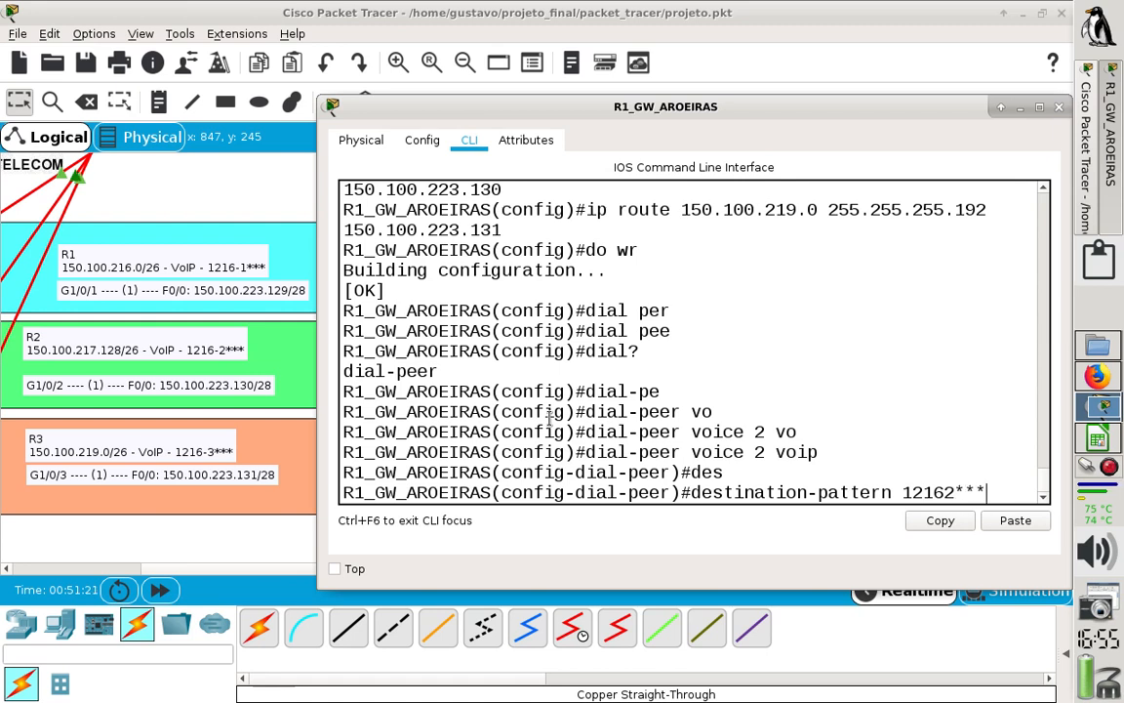
left_click_drag(958, 492, 995, 491)
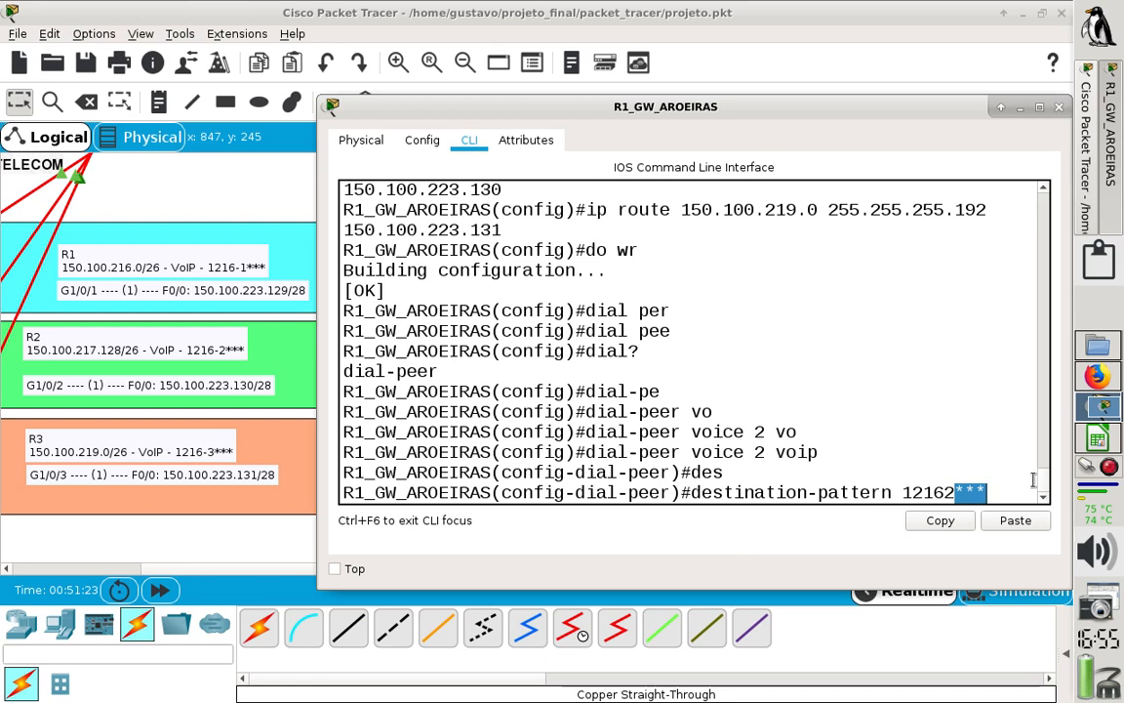
left_click(1100, 381)
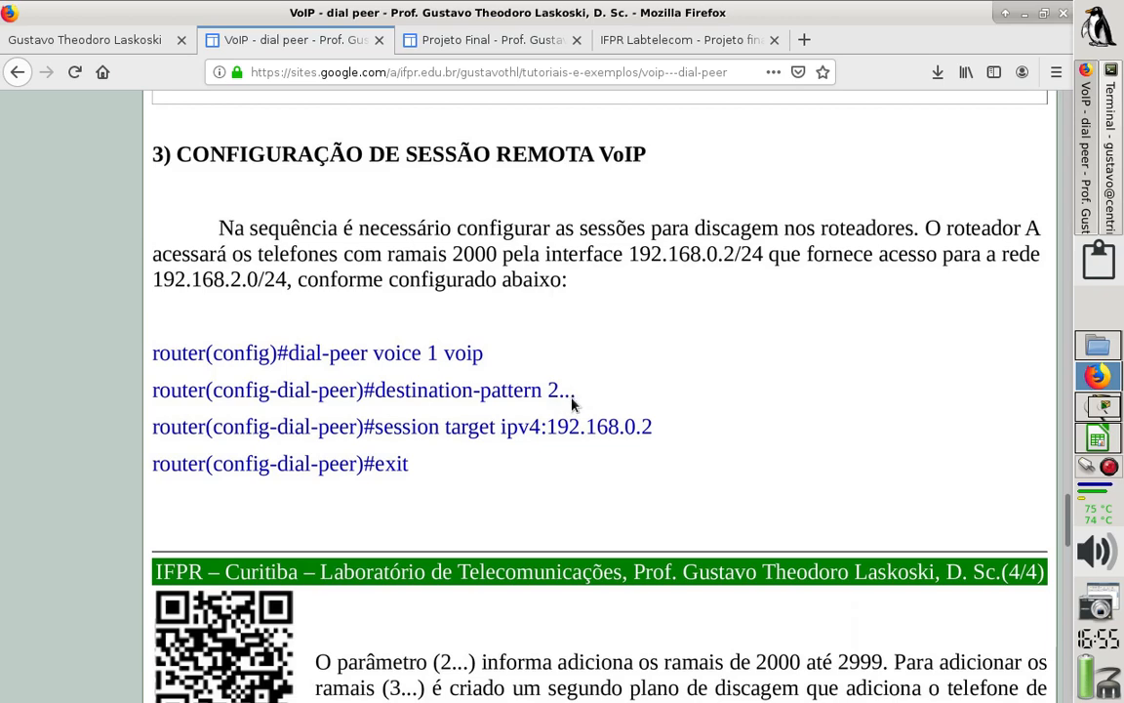
left_click(1101, 407)
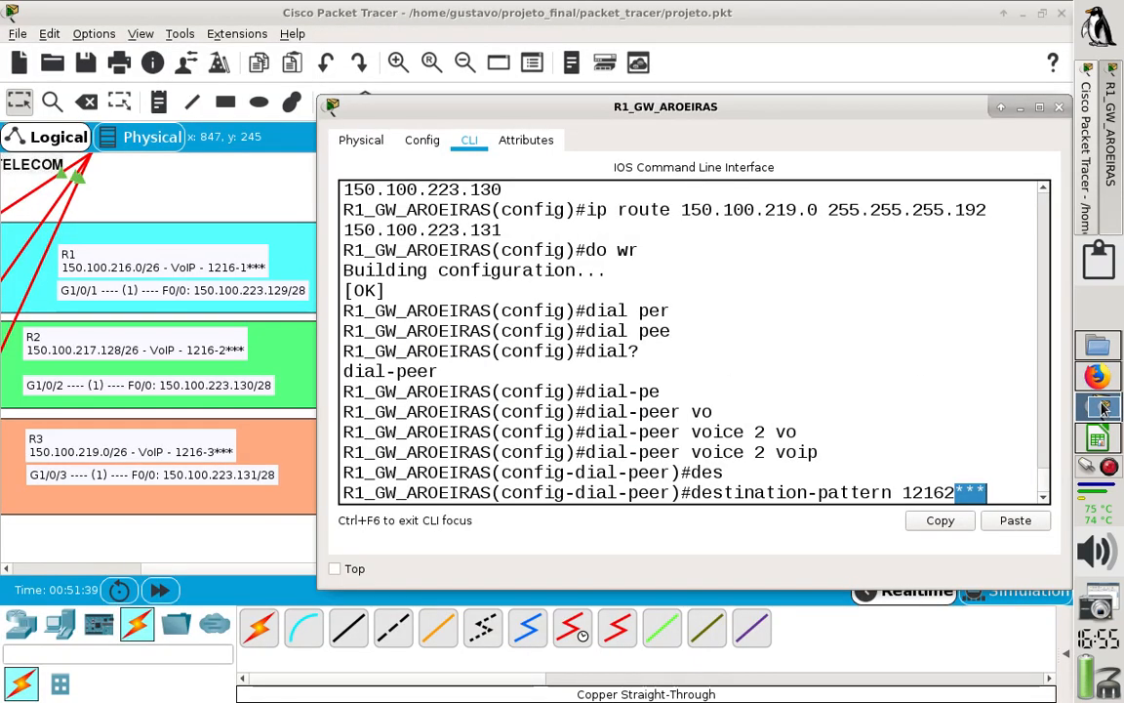
key("BackSpace")
key("BackSpace")
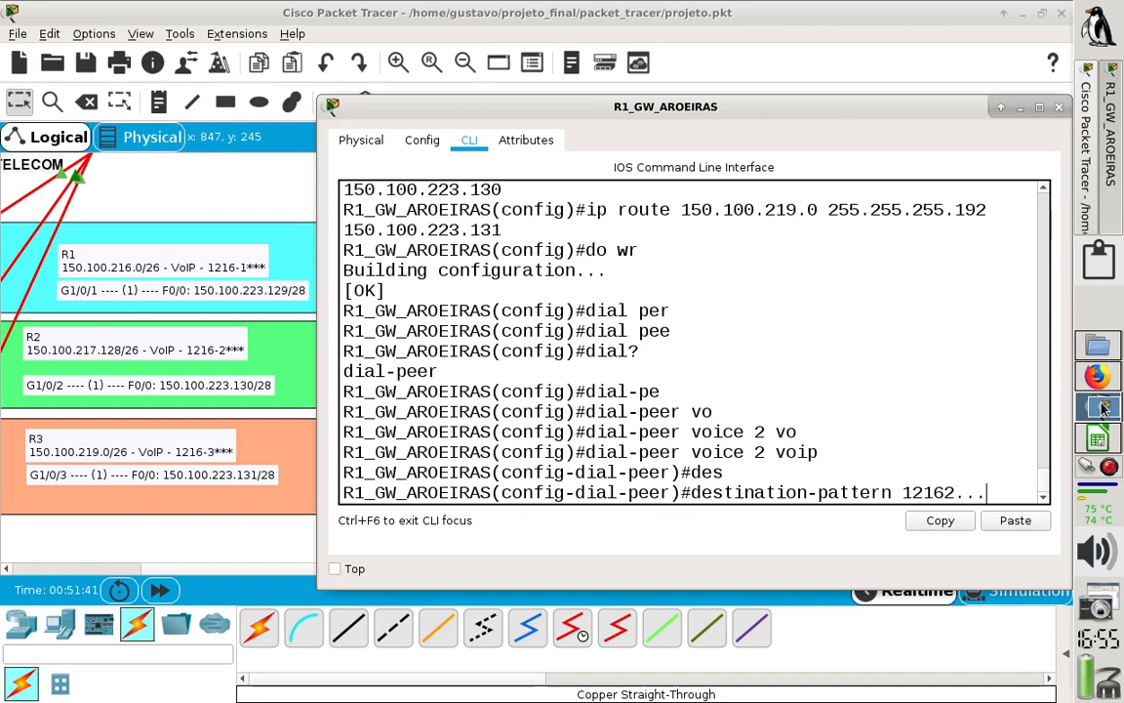
key("Return")
- Set dial peer 2's session target on R1 to ipv4:150.100.233.130
type("s")
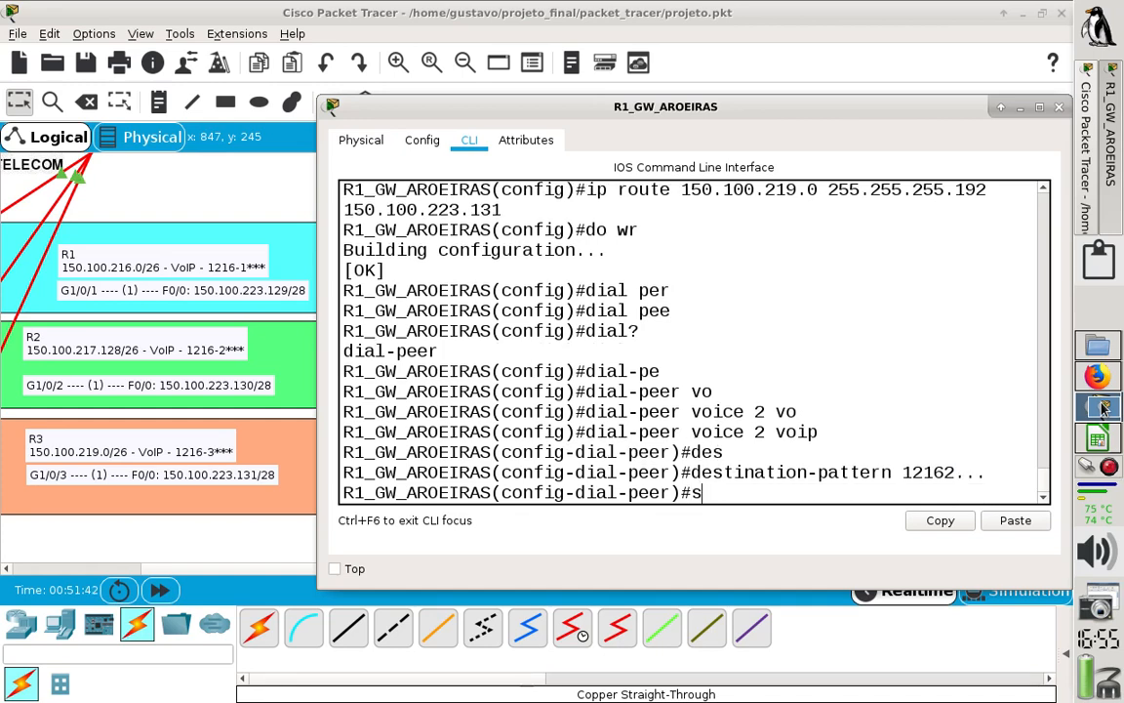
type("e")
key("Tab")
type("t")
key("Tab")
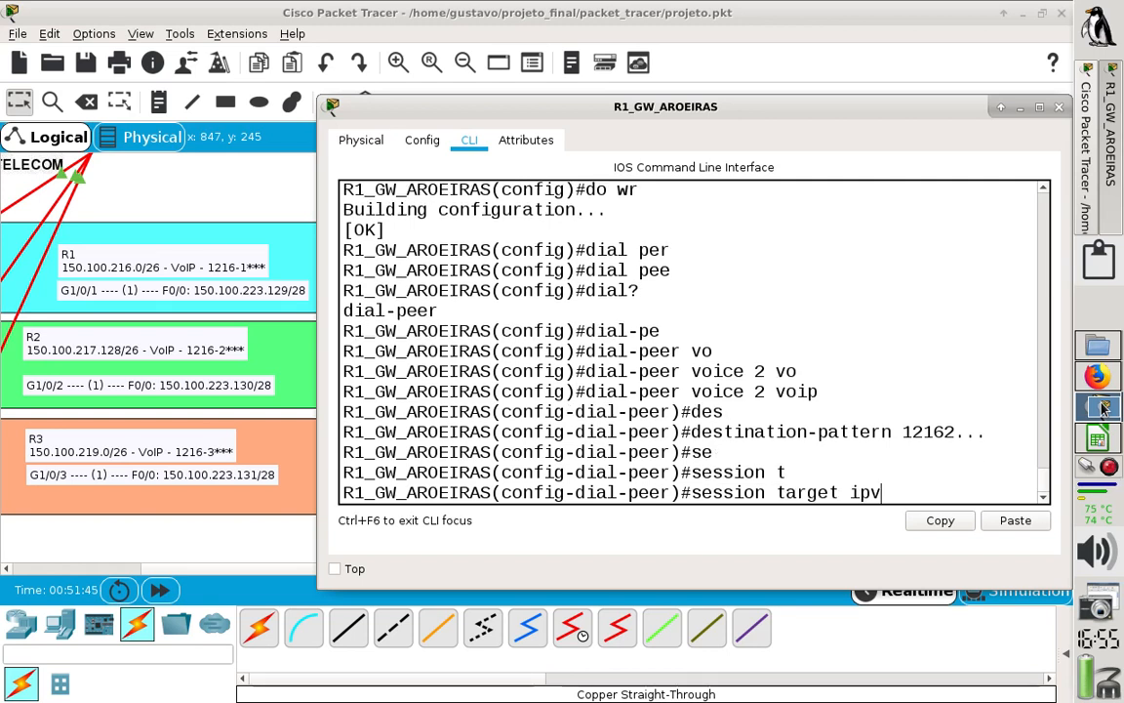
key("BackSpace")
type("4:1")
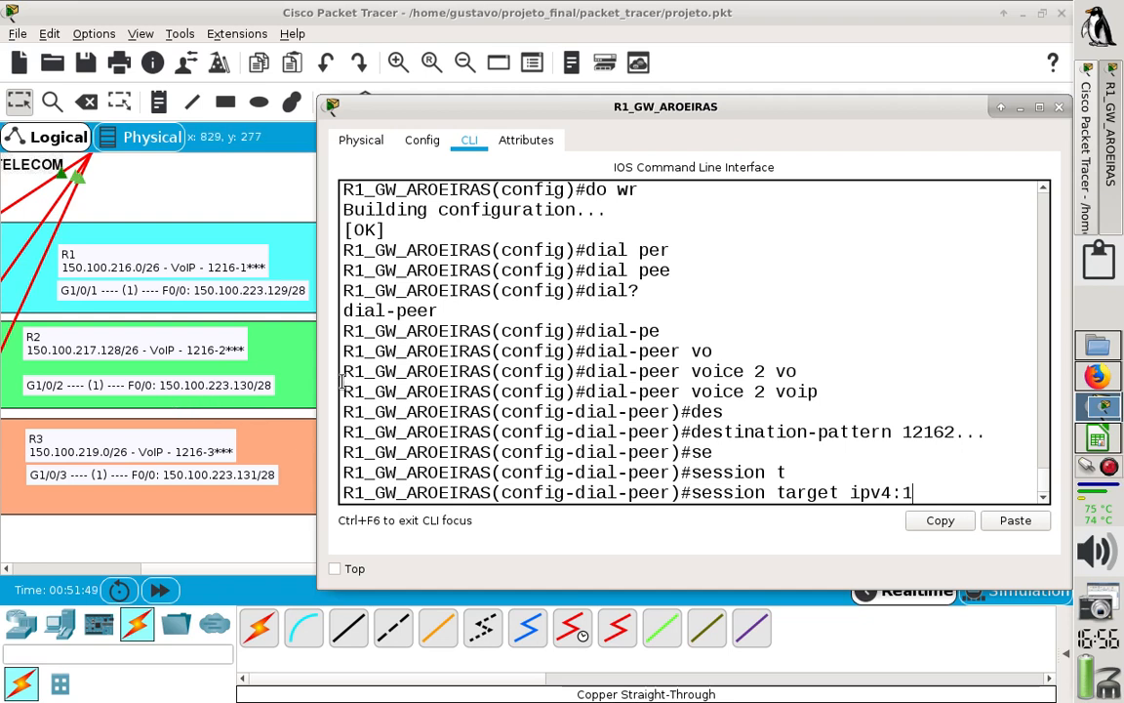
type("50.100.2")
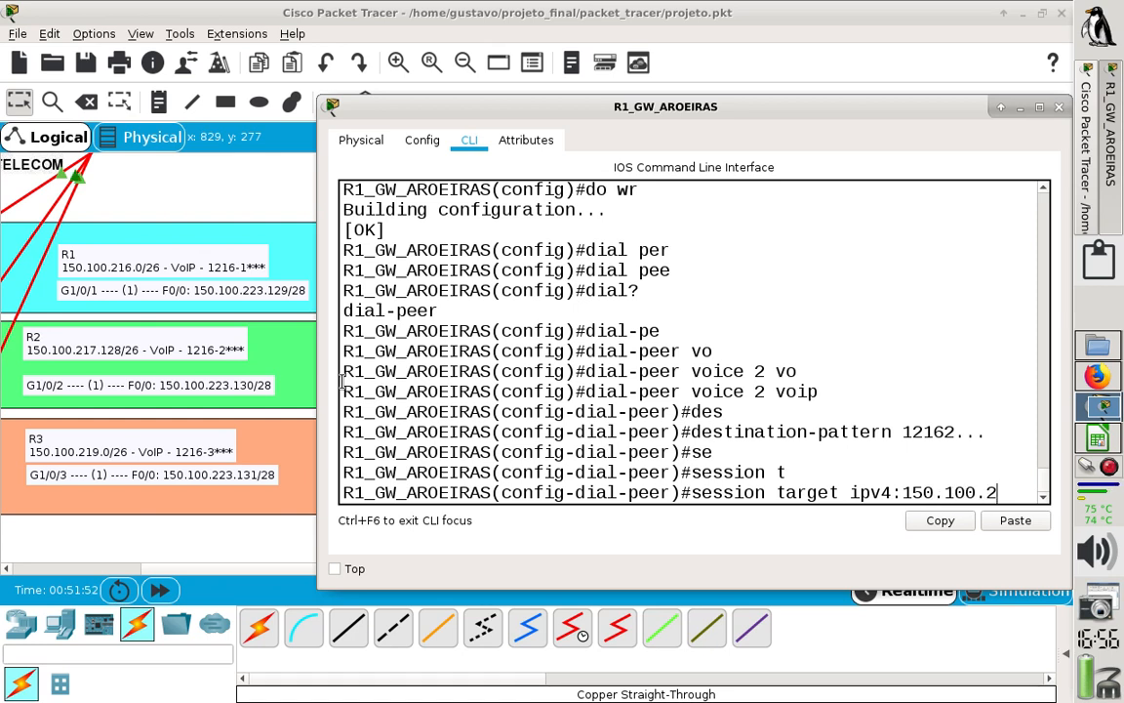
type("33.130")
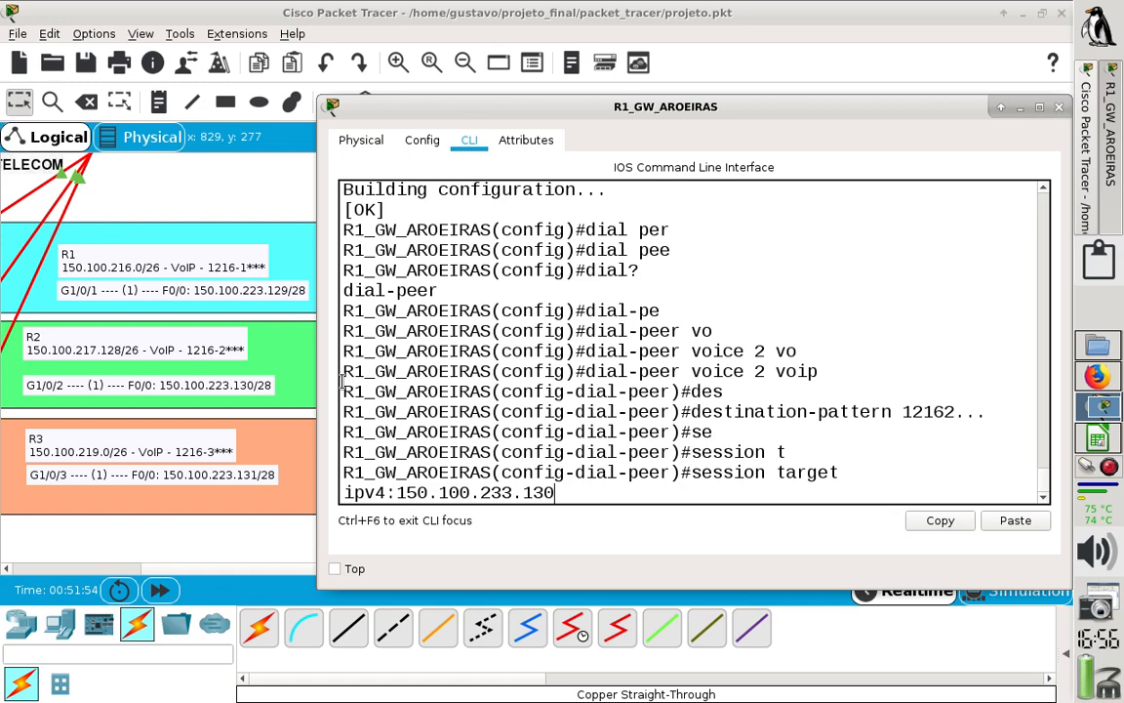
key("Return")
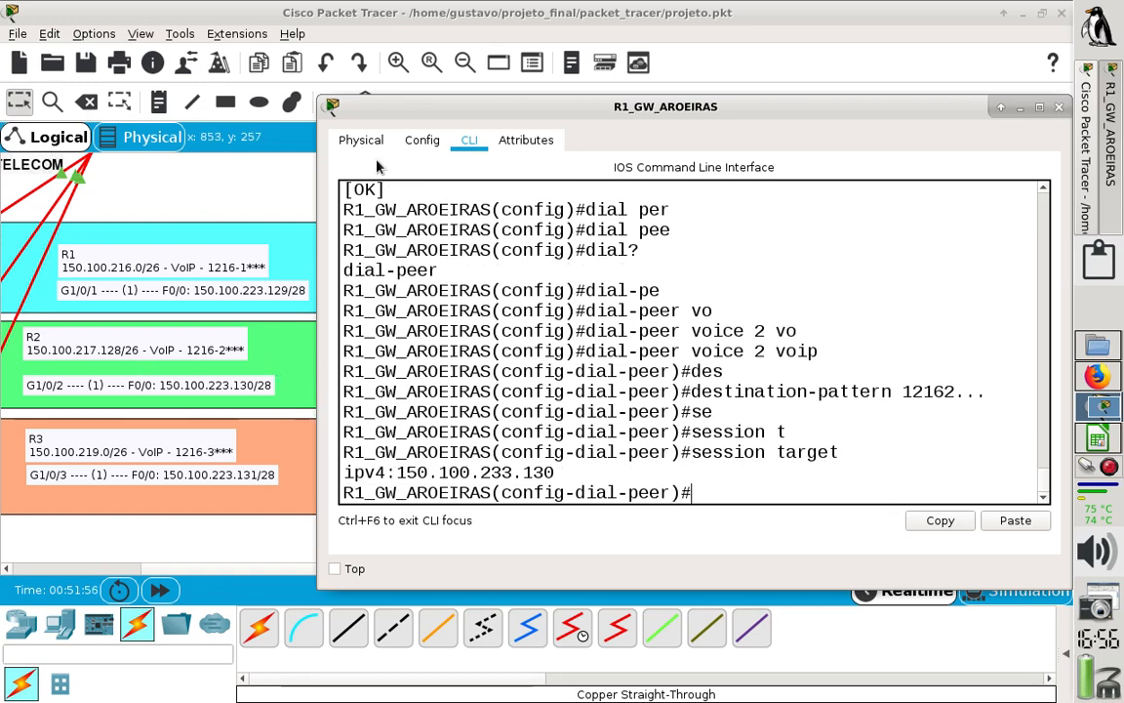
- Move and widen R1's window so the session target command fits on one line, and exit dial peer 2's configuration mode
left_click_drag(389, 118, 359, 119)
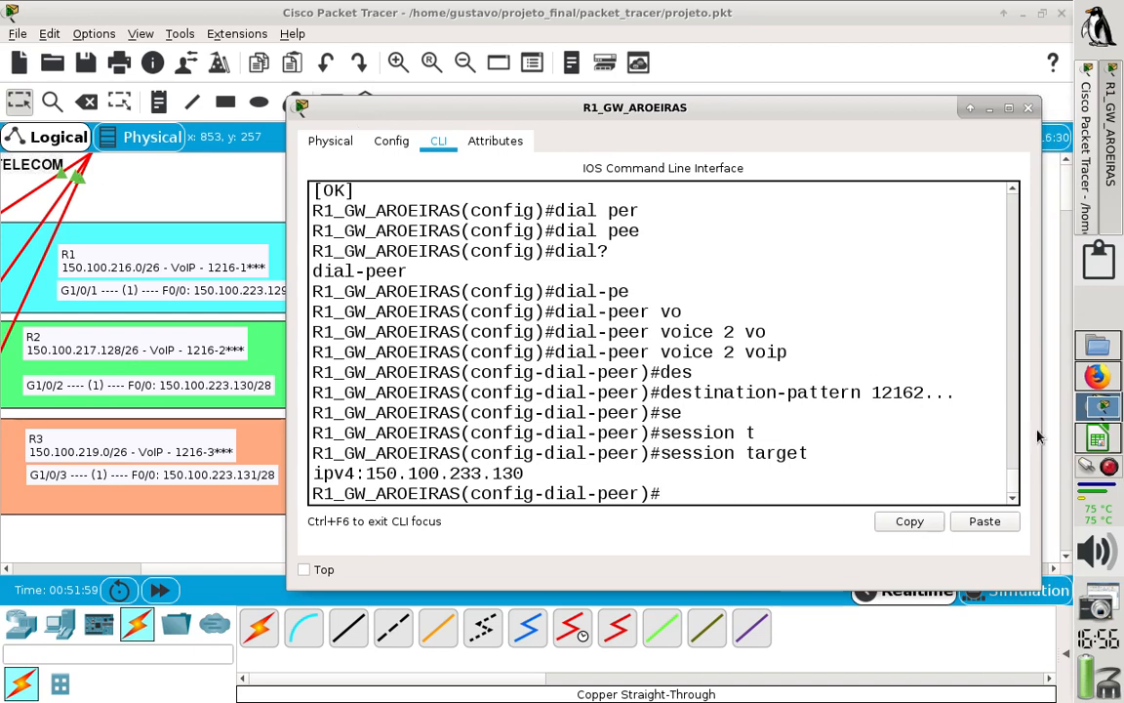
left_click_drag(1038, 434, 1068, 433)
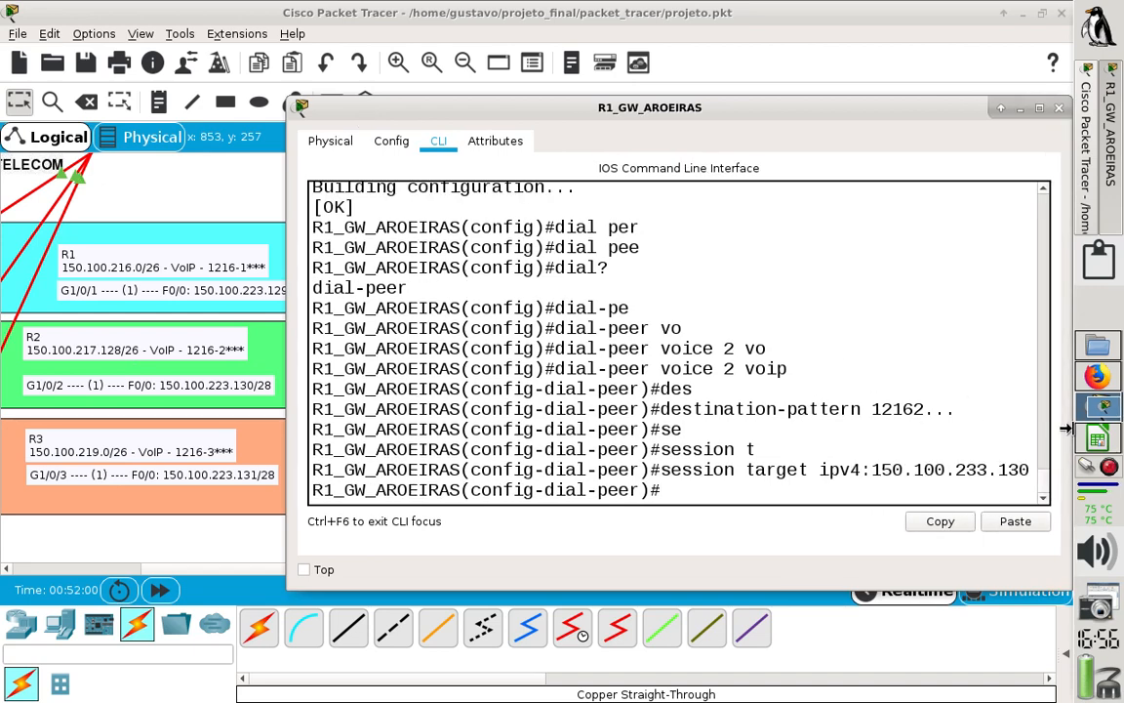
type("e")
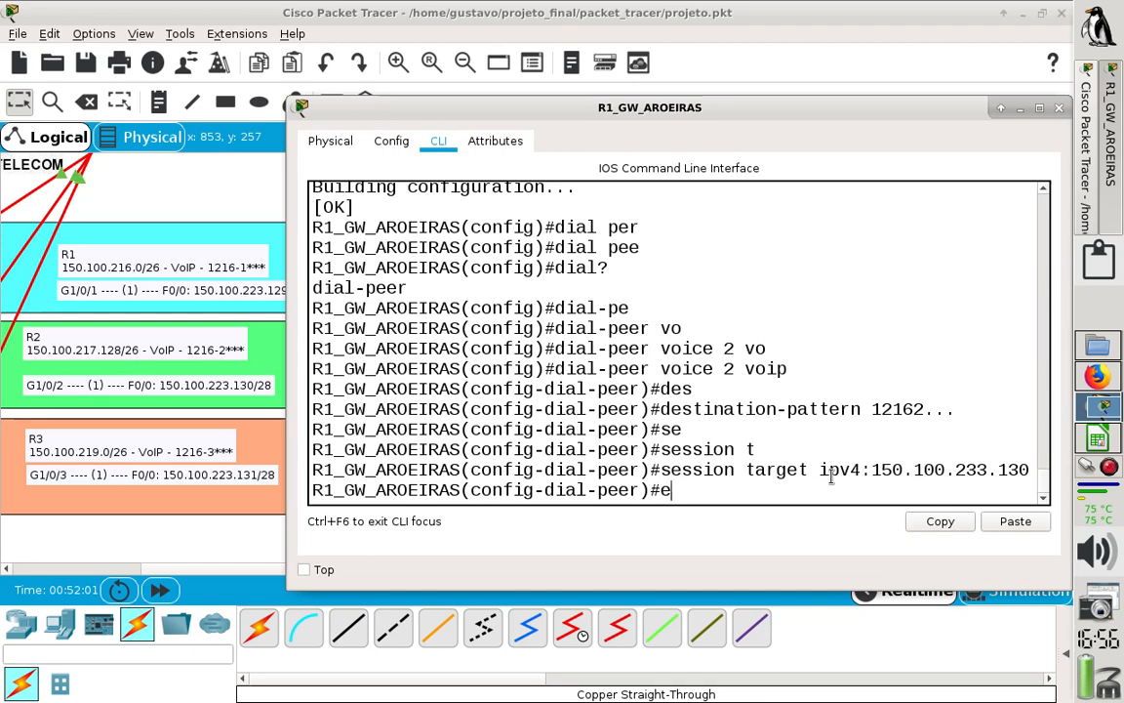
type("xit")
key("Return")
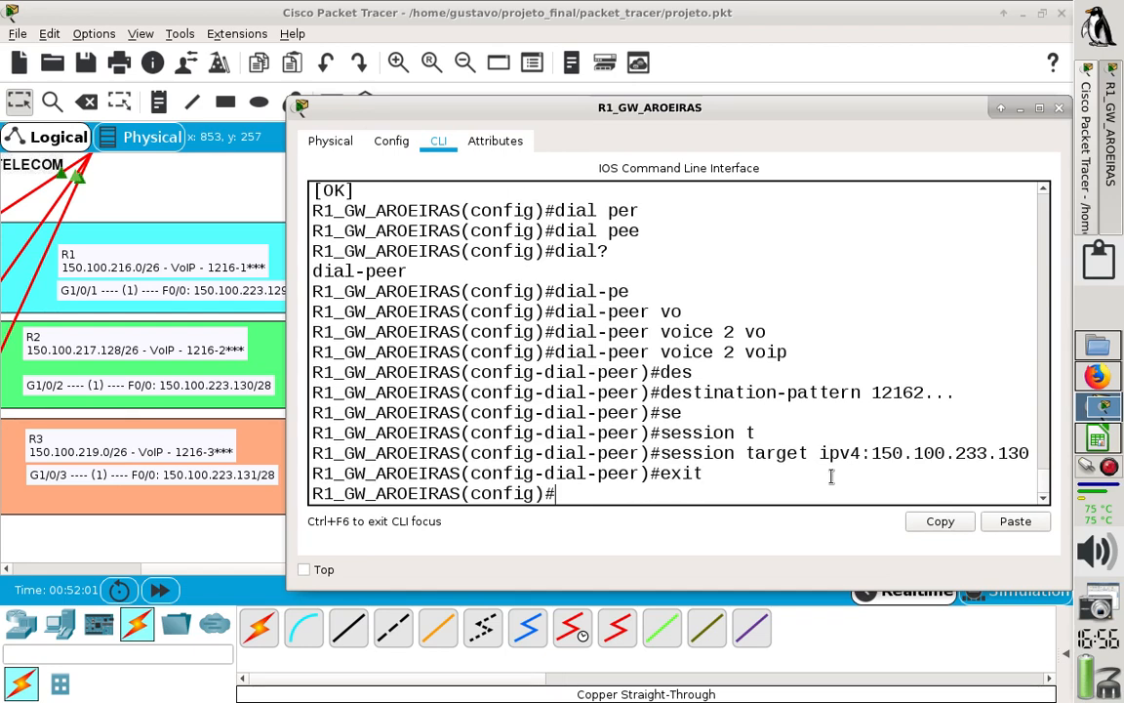
- Create VoIP dial peer 3 on R1 by reusing the earlier command as dial-peer voice 3 voip
key("Up")
key("Up")
key("Up")
key("Up")
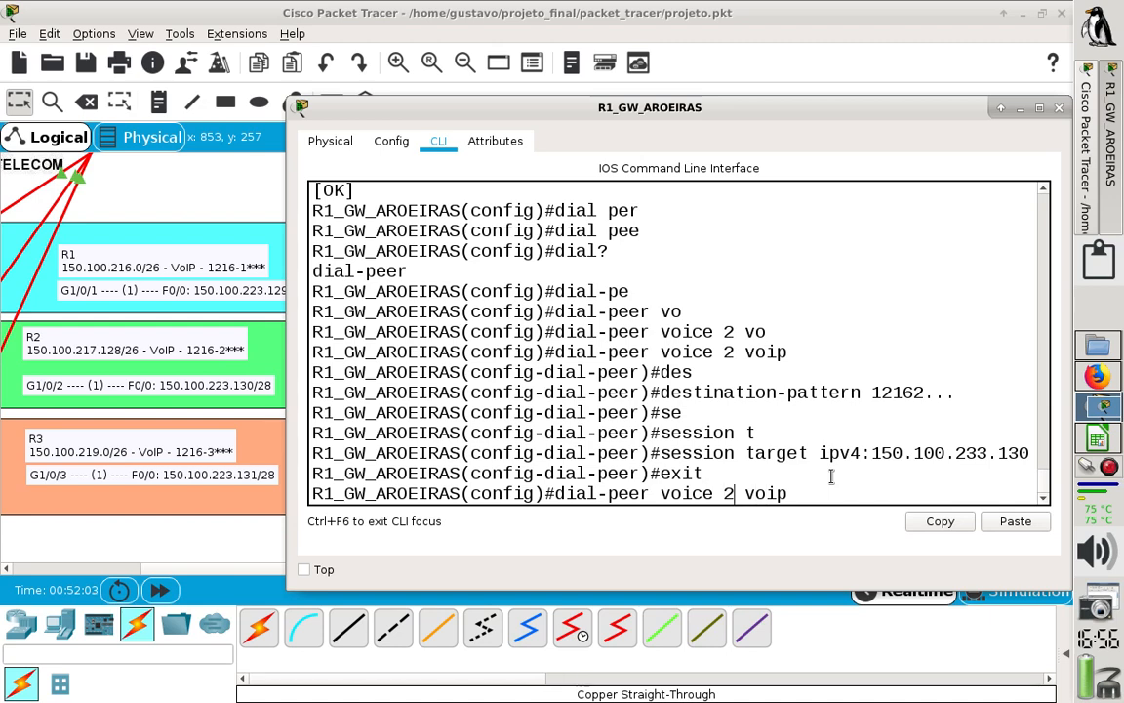
key("Delete")
type("3")
key("Return")
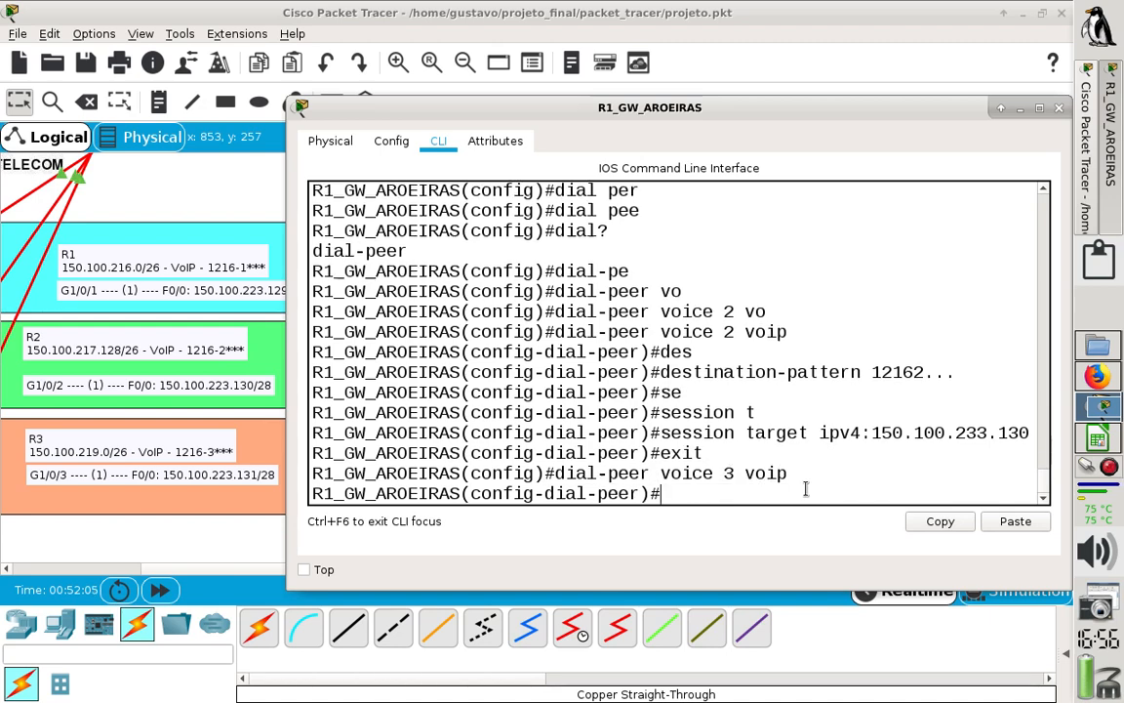
- Set dial peer 3's destination pattern on R1 to 12163..., adapting the earlier destination-pattern command
type("exit")
key("Up")
key("Up")
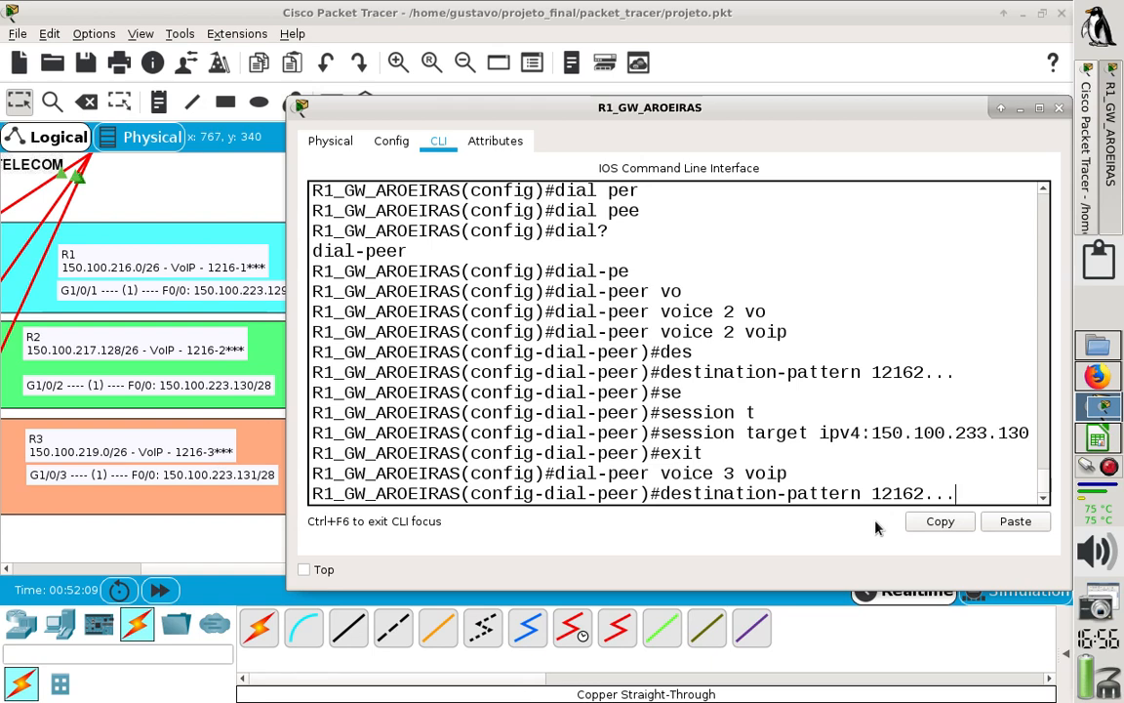
key("Left")
key("Left")
key("Left")
key("BackSpace")
type("3")
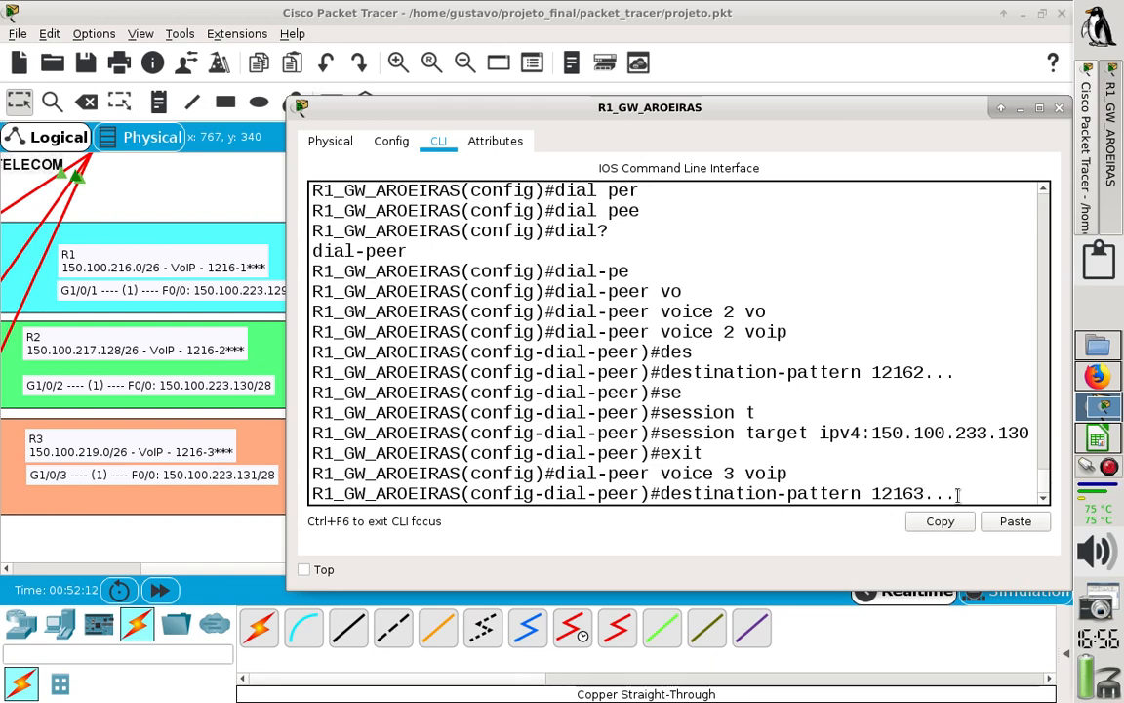
key("Return")
- Set dial peer 3's session target on R1 to ipv4:150.100.233.131, adapting the earlier session target command
key("Up")
key("Up")
key("Up")
key("Up")
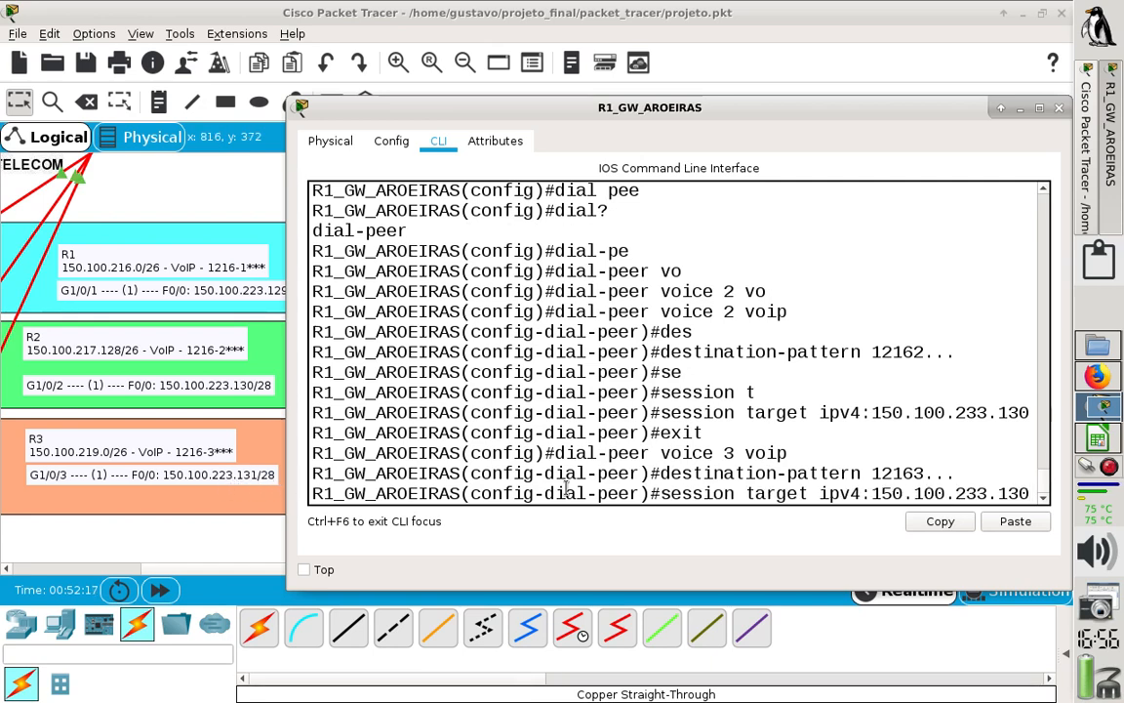
key("BackSpace")
type("1")
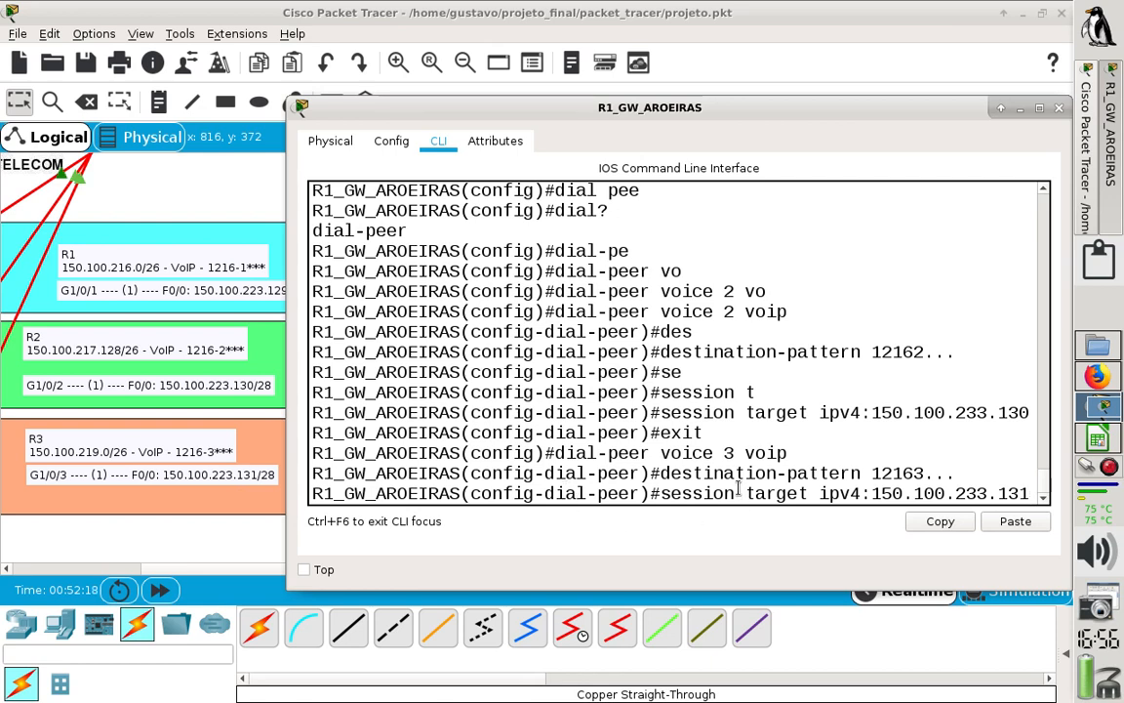
key("Return")
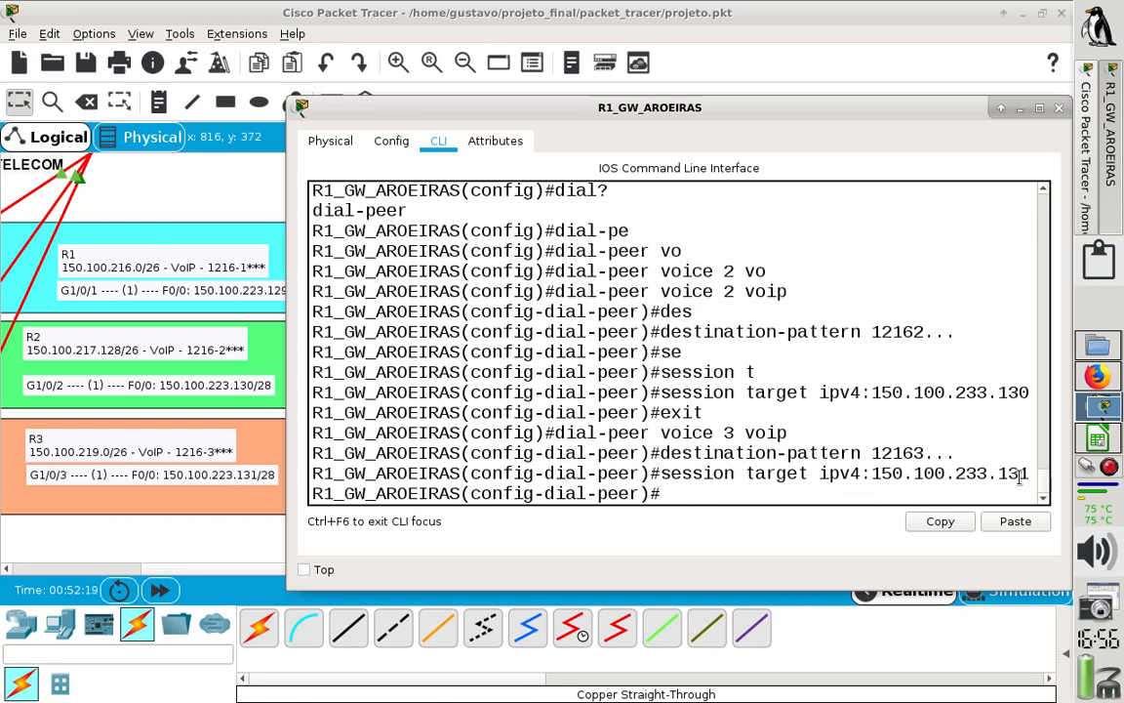
- Save R1's configuration with do wr and close the R1_GW_AROEIRAS window
type("o w")
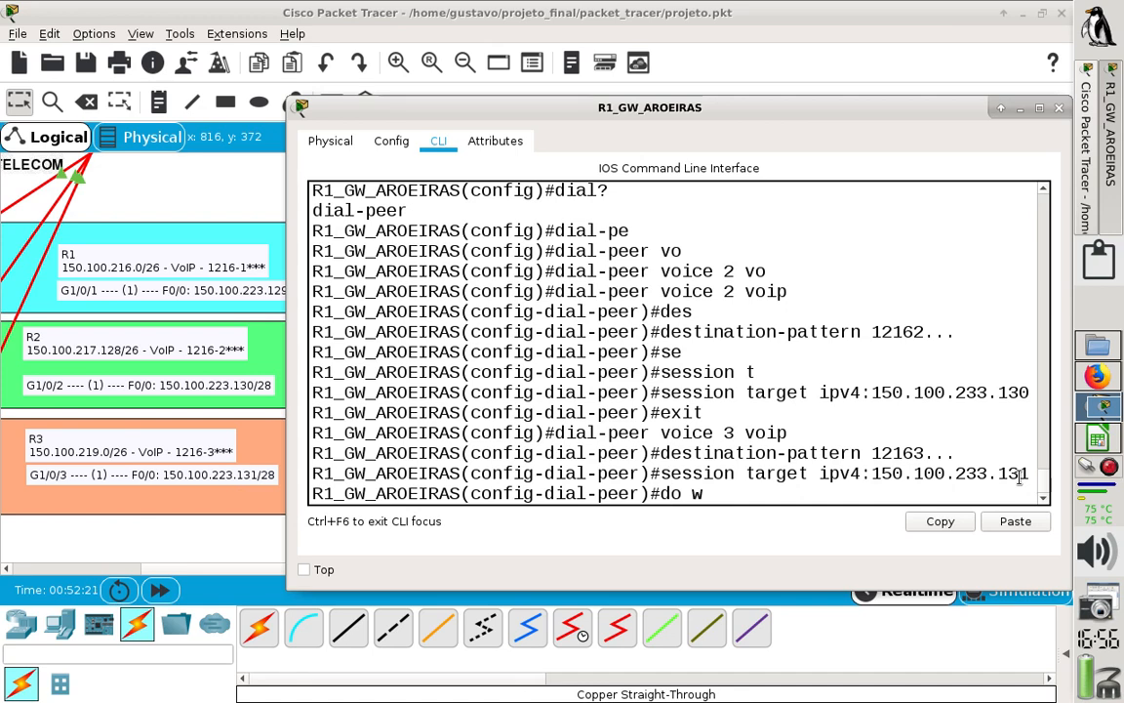
type("r")
key("Return")
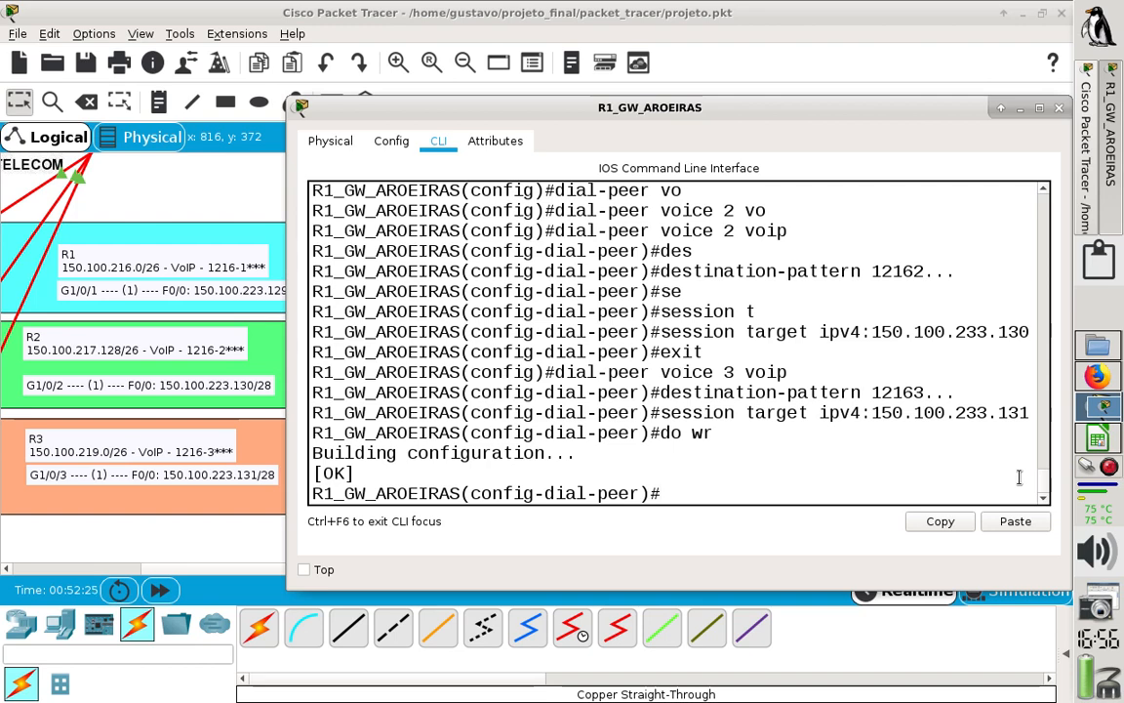
left_click(1061, 115)
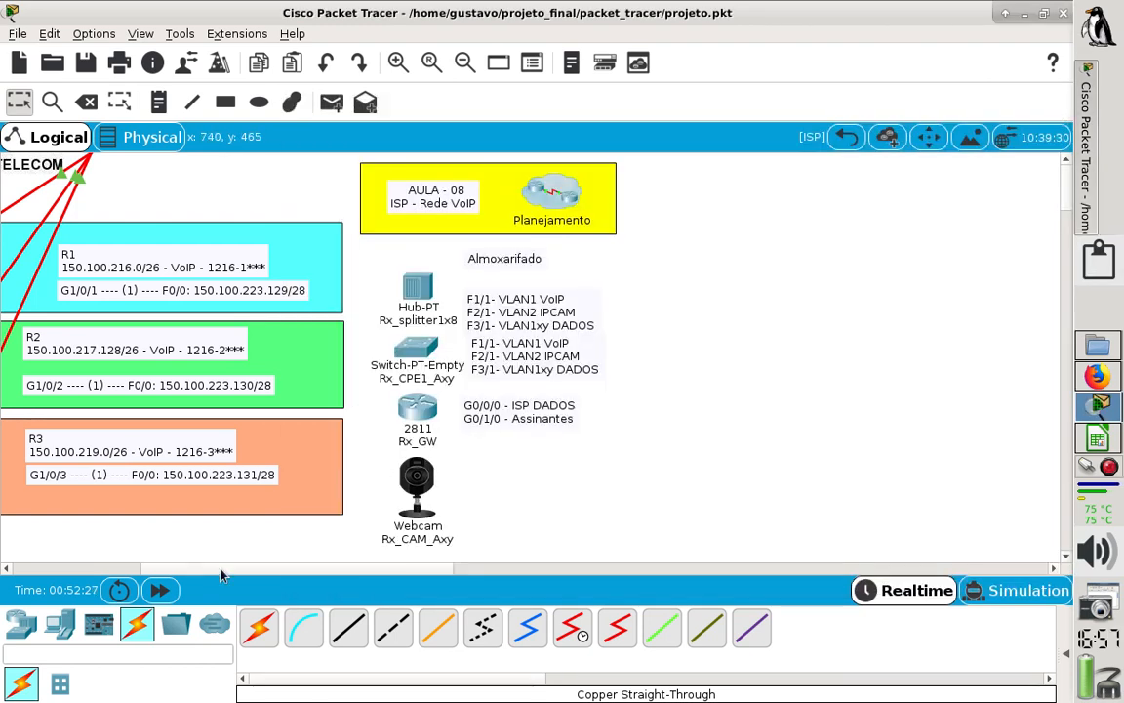
- Open the command line of R2_GW_ALAMANDAS and widen its window, keeping the routers' address and extension labels in view
left_click_drag(220, 576, 176, 575)
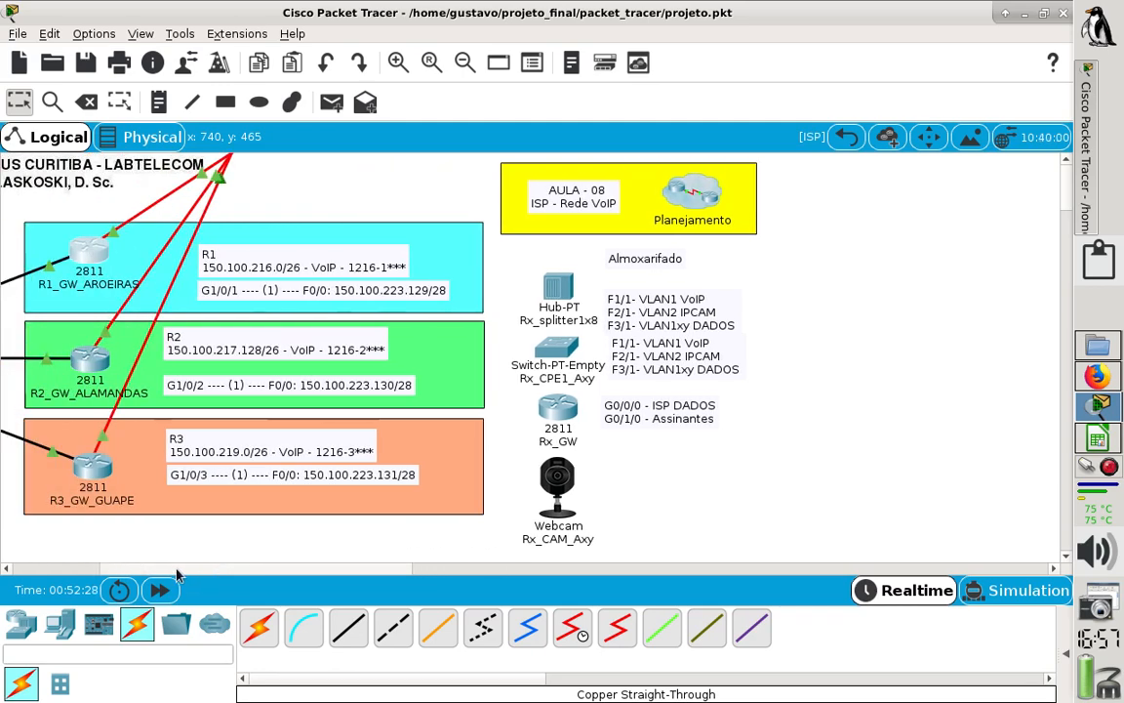
left_click(99, 359)
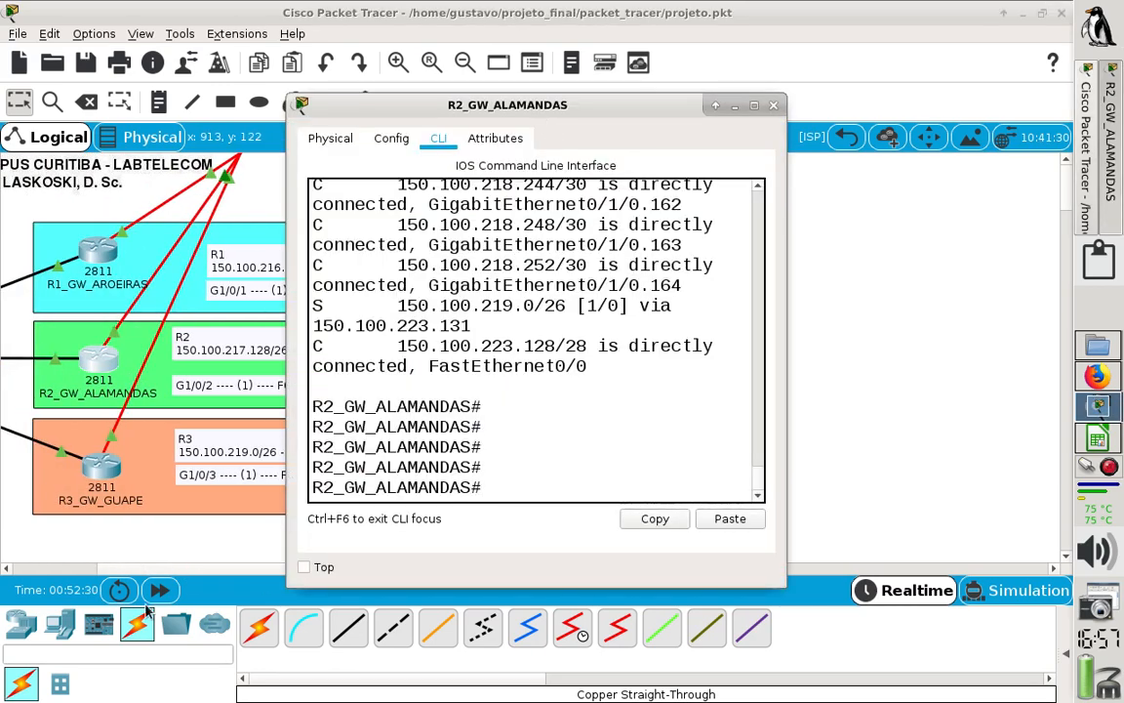
left_click(190, 571)
left_click_drag(190, 576, 276, 574)
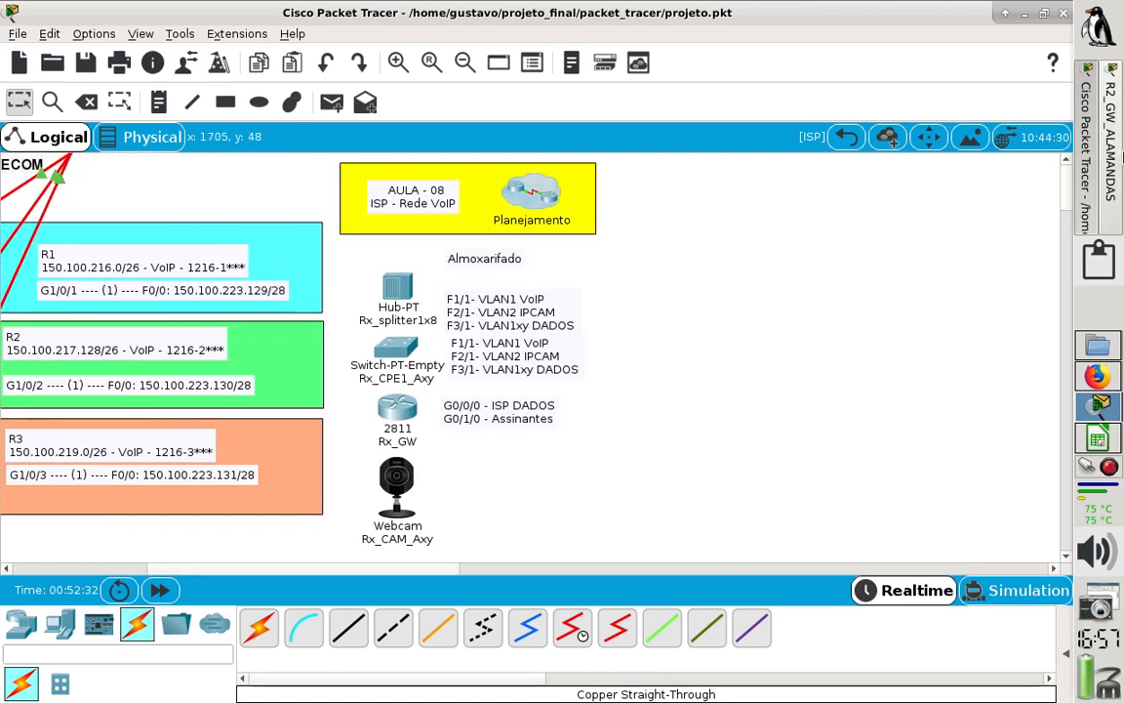
left_click(1113, 147)
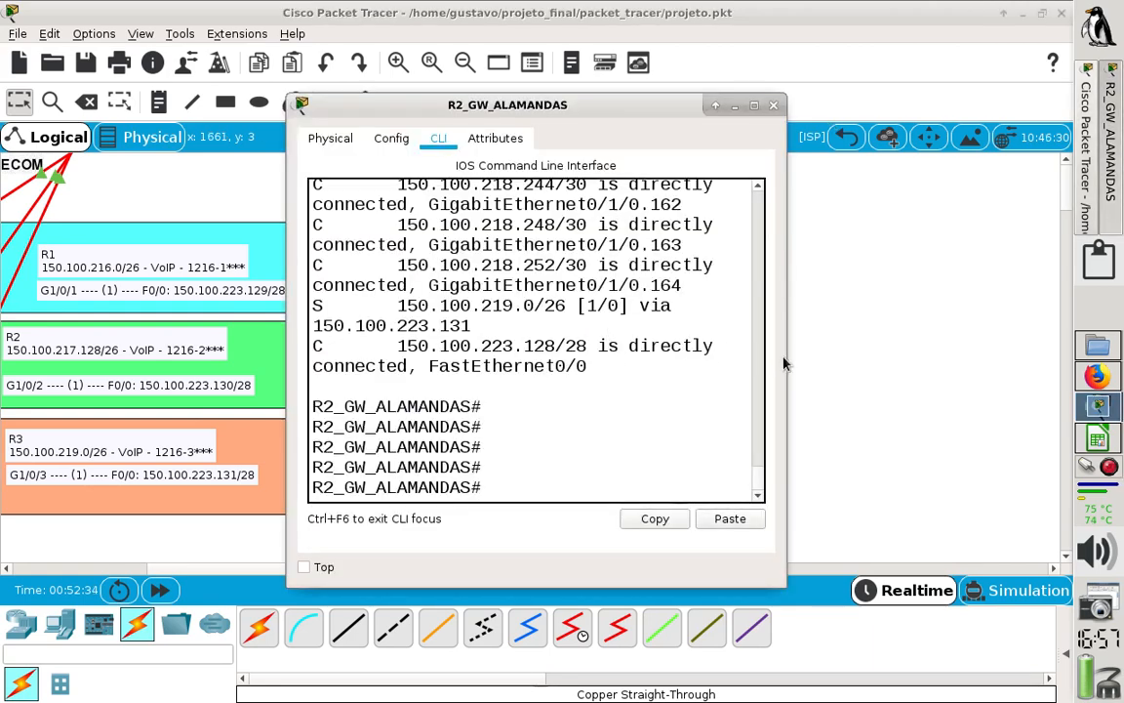
left_click_drag(787, 357, 1069, 360)
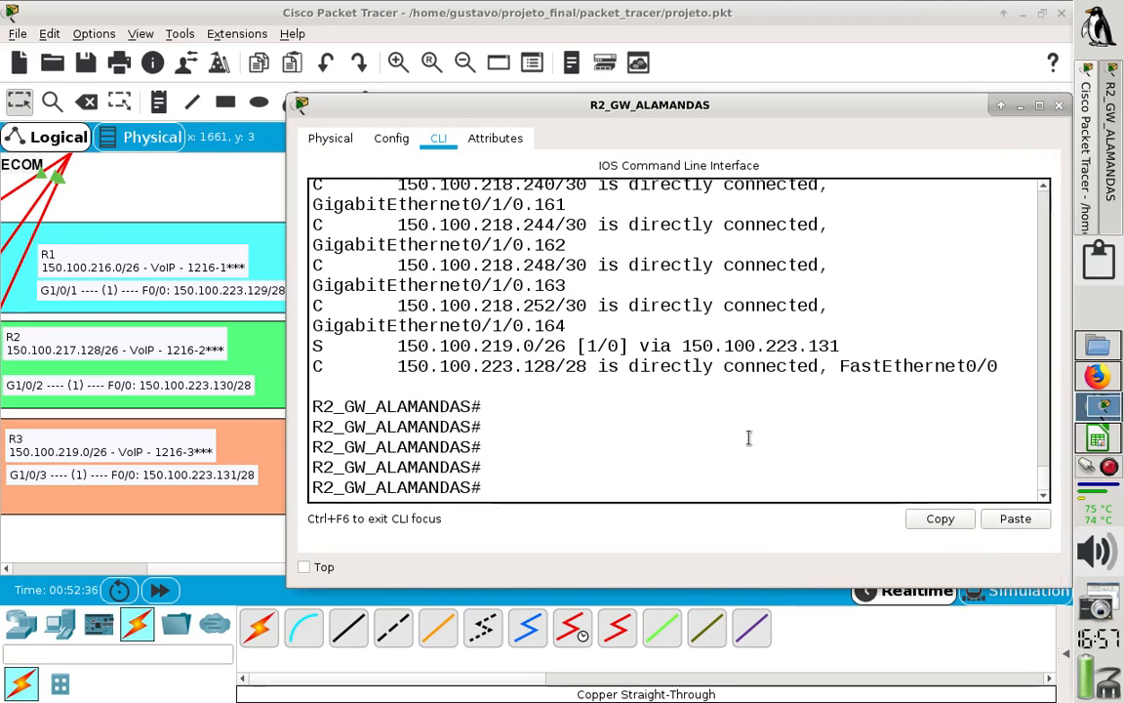
- Enter global configuration mode on R2 and create VoIP dial peer 1 with dial-peer voice 1 voip
type("conf t")
key("Return")
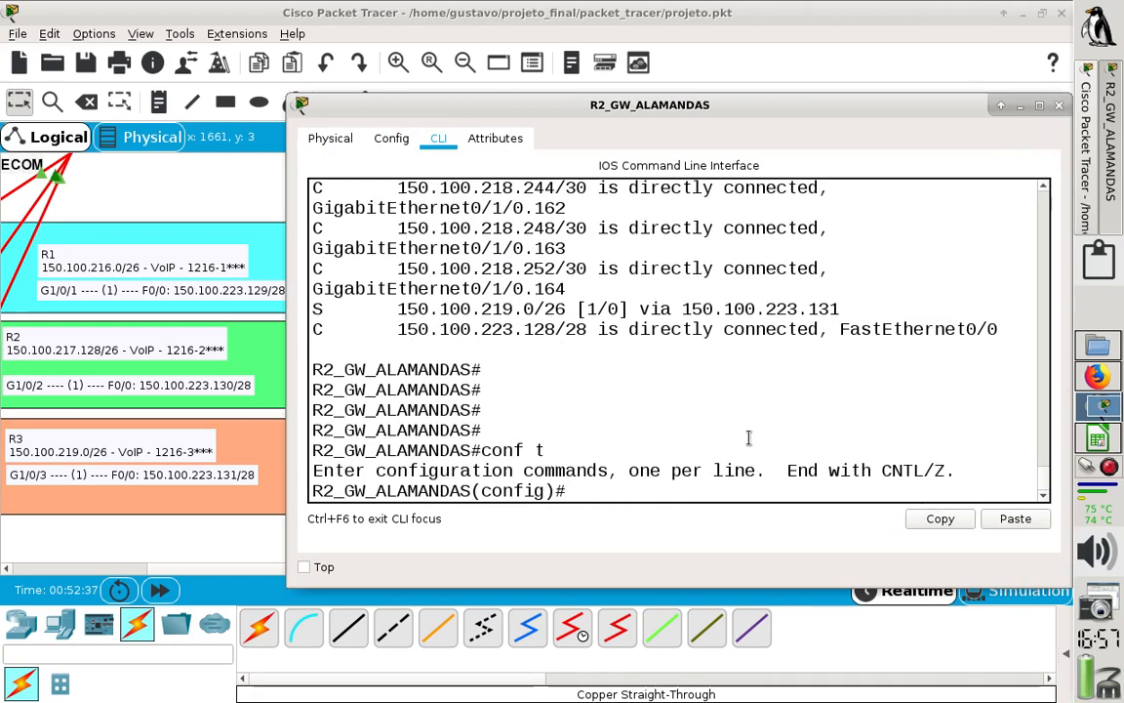
type("di")
key("Tab")
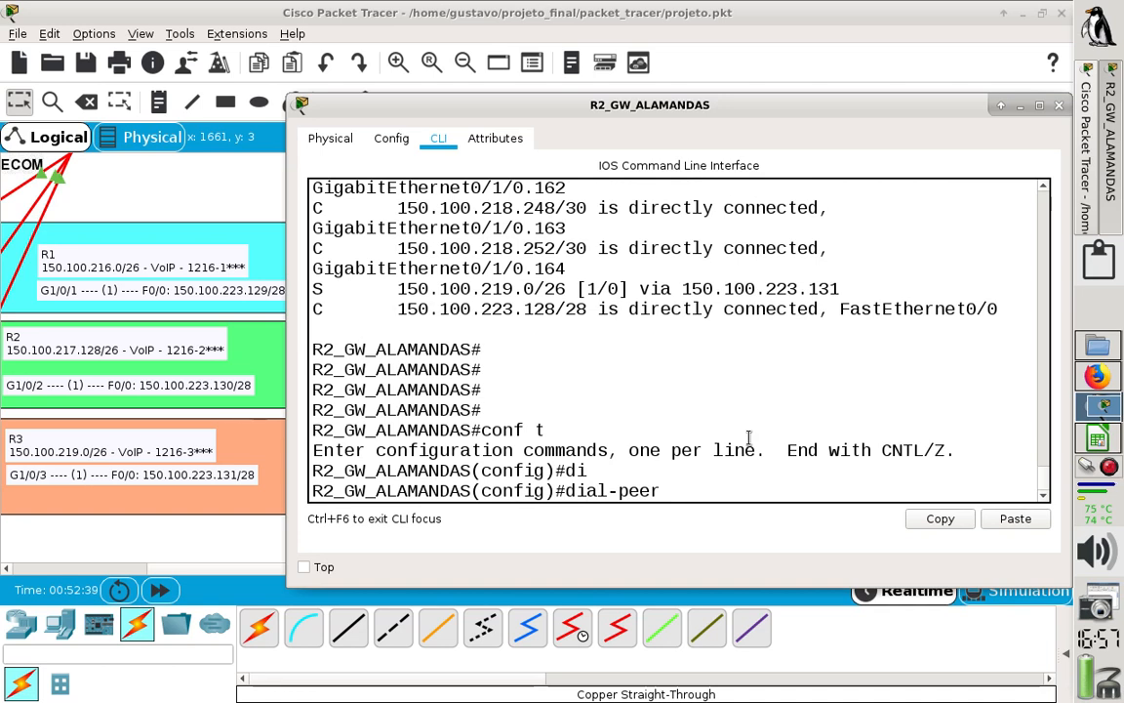
type("v")
key("Tab")
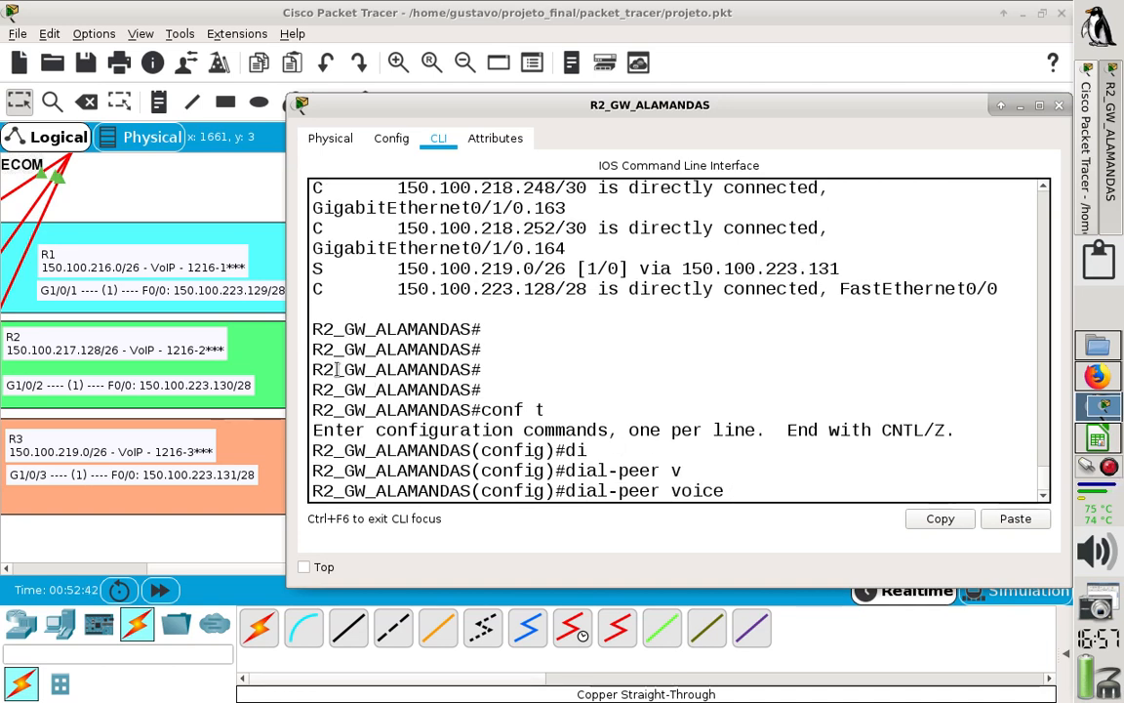
type("1 ")
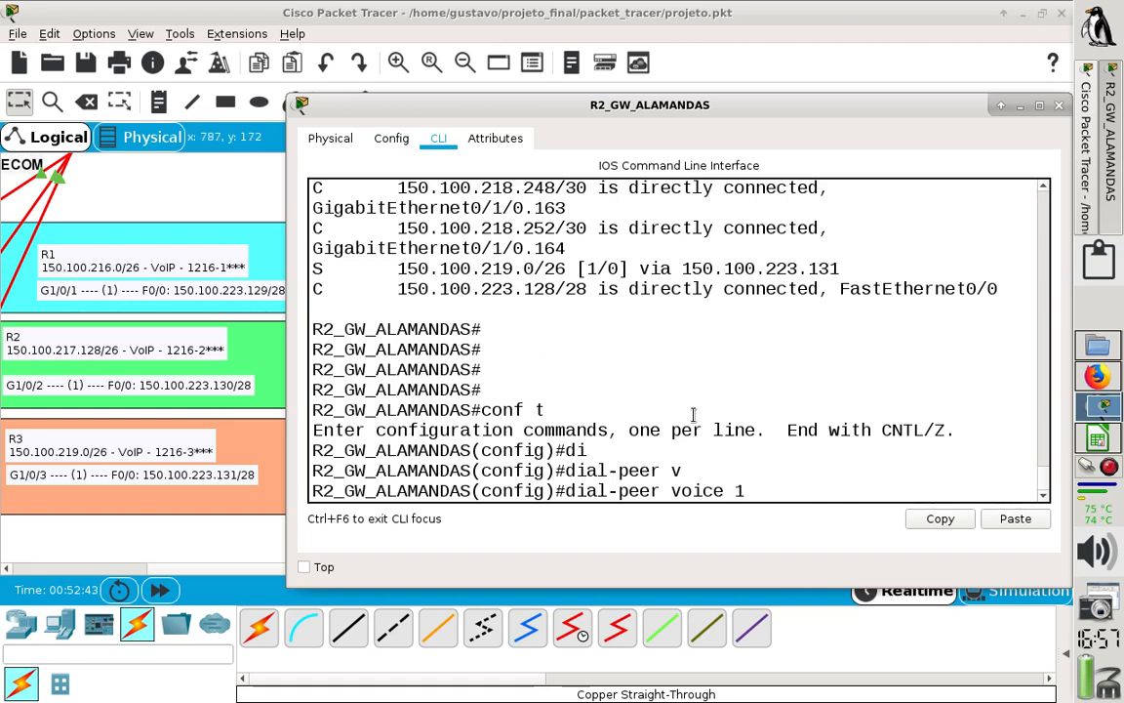
type("vo")
key("Tab")
key("Return")
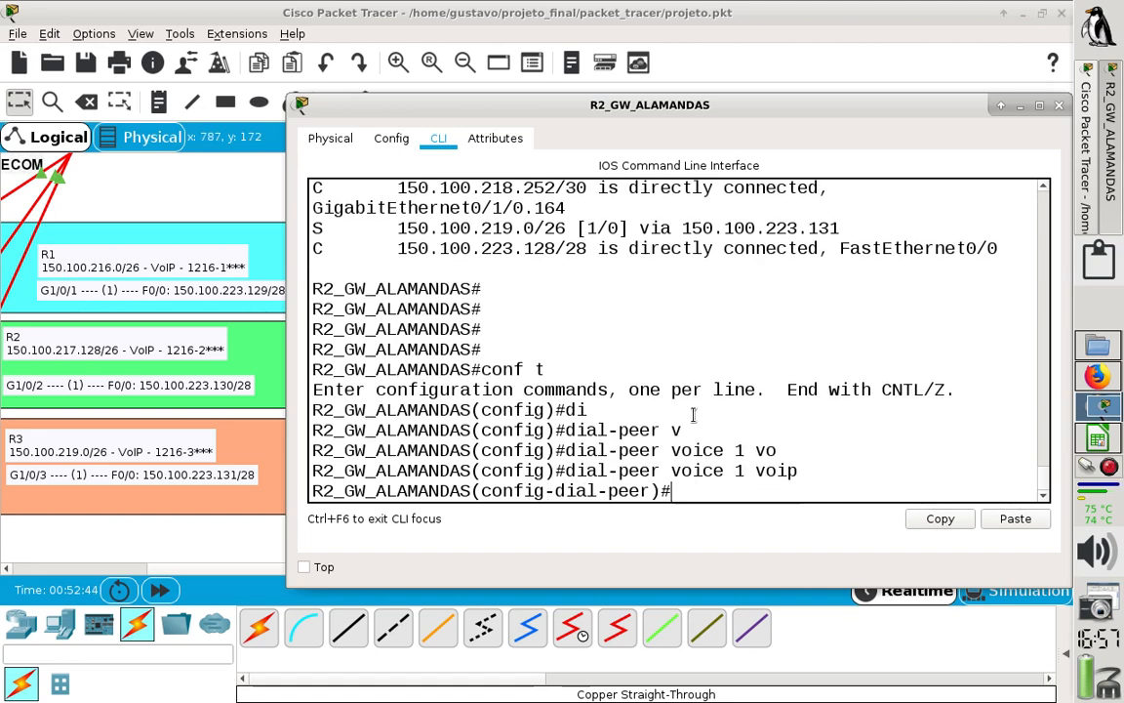
- Set dial peer 1's destination pattern on R2 to 12161... for R1's extension range
type("des")
key("Tab")
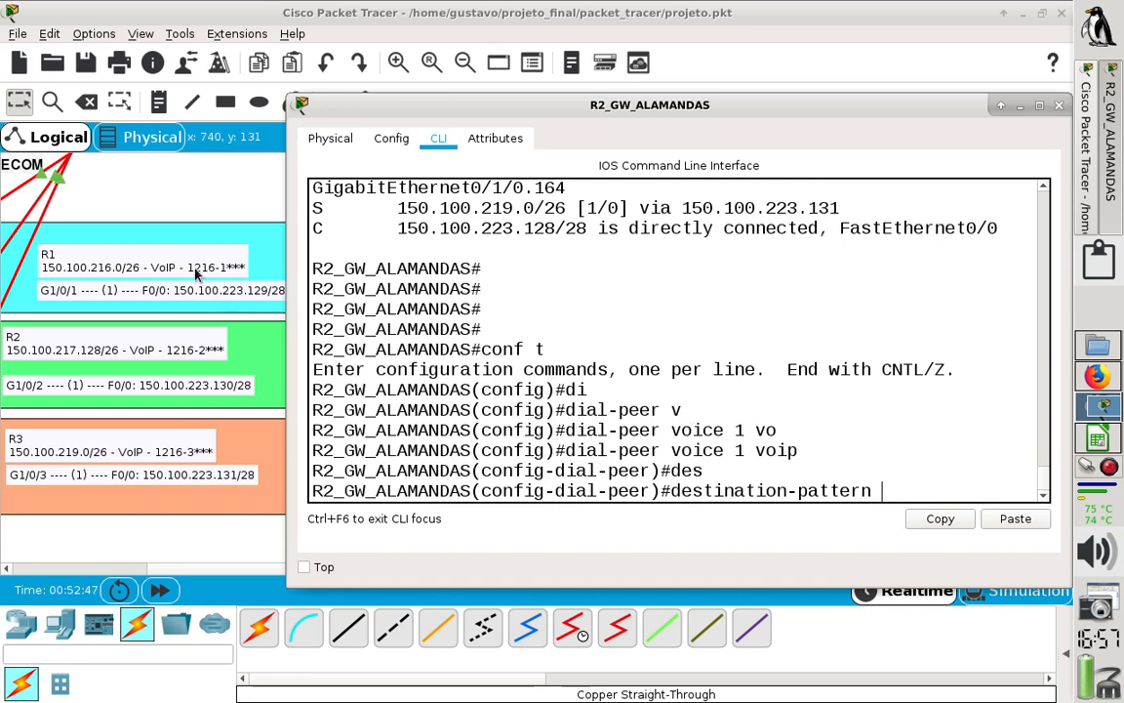
type("12161...")
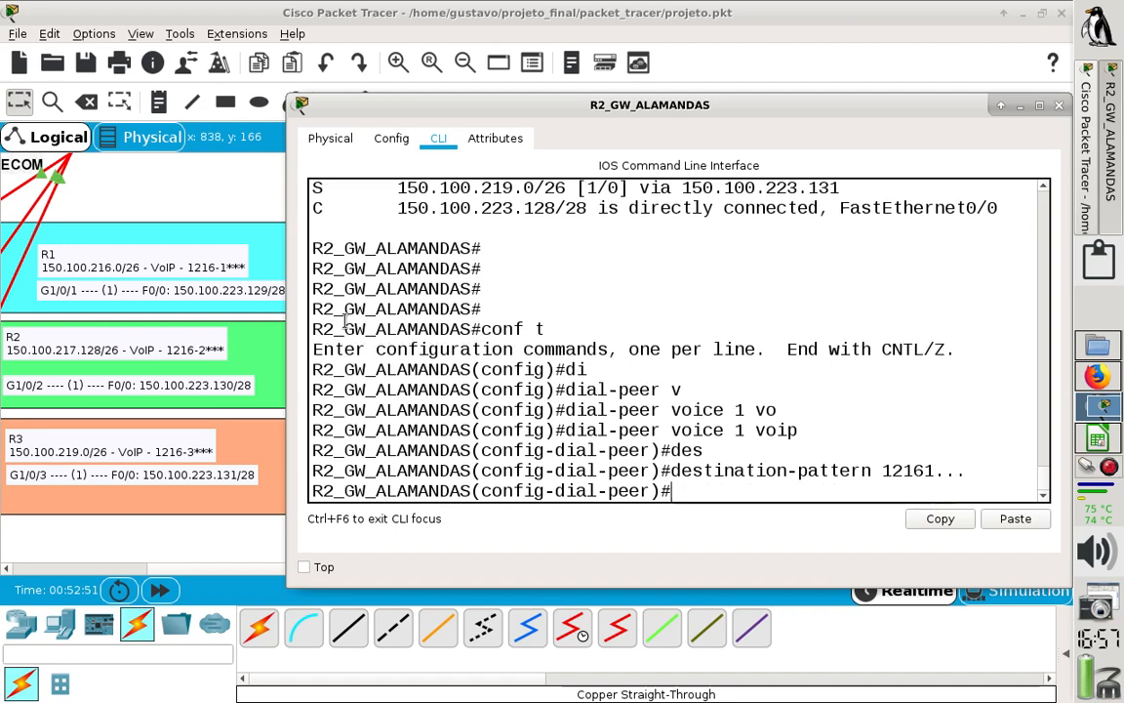
type("ser")
- Set dial peer 1's session target on R2 to ipv4:150.100.223.129, R1's F0/0 address
key("BackSpace")
key("Tab")
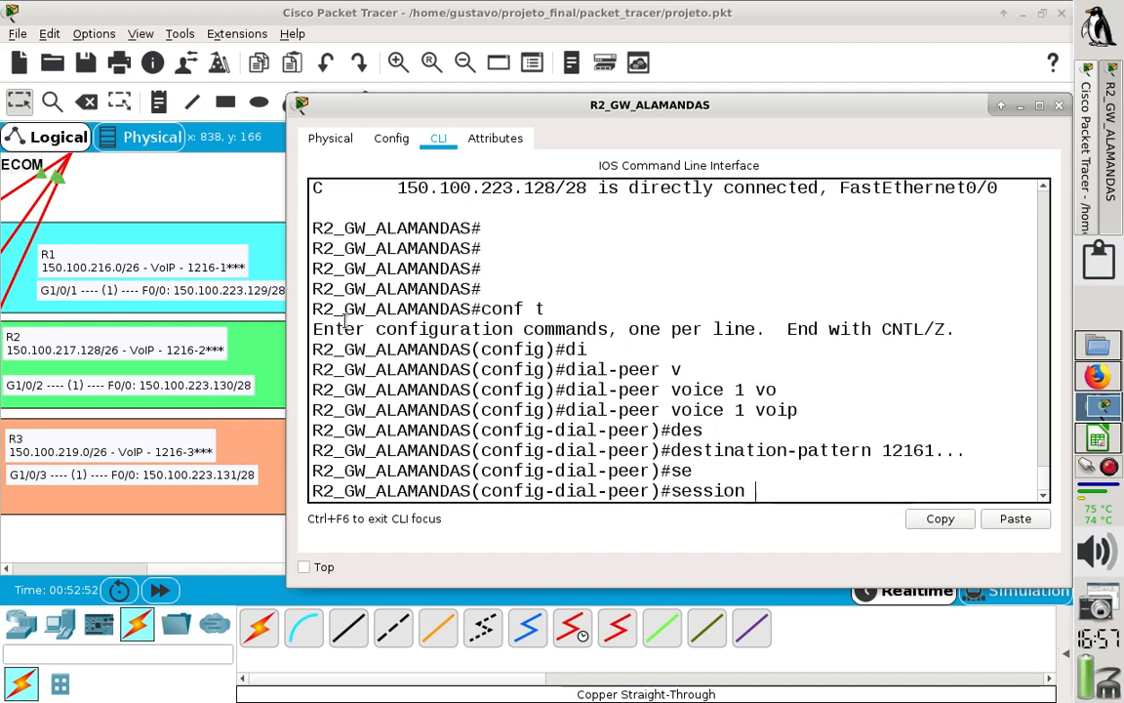
type("tar")
key("Tab")
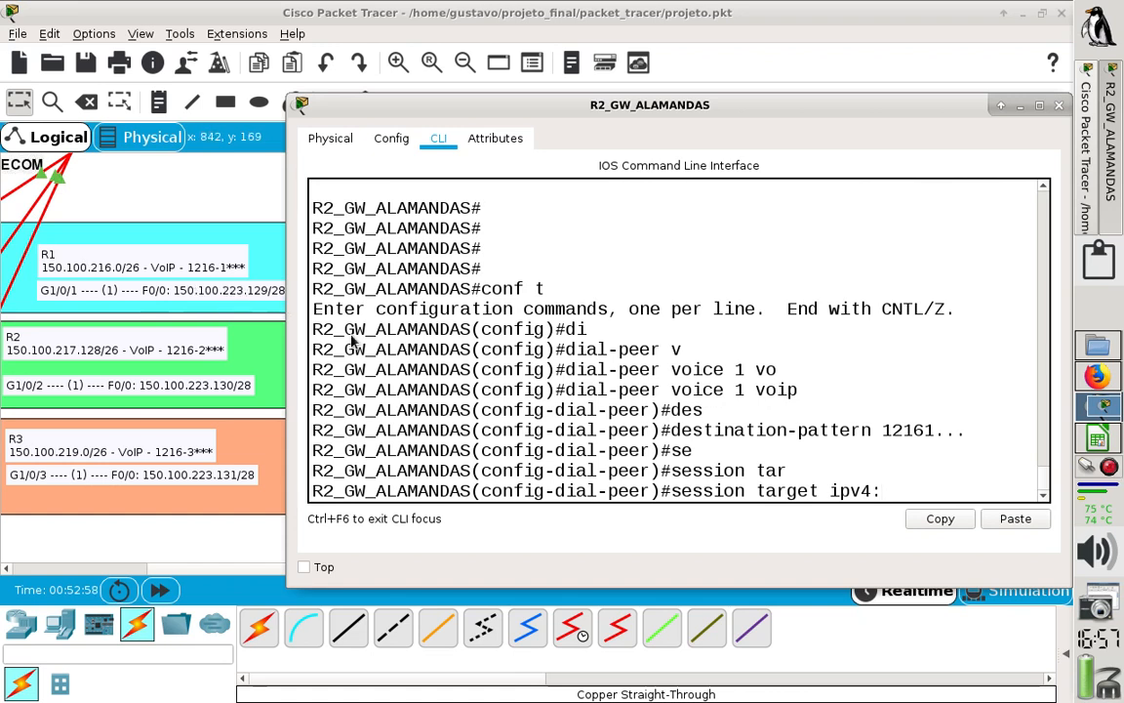
type("150.100.223.1")
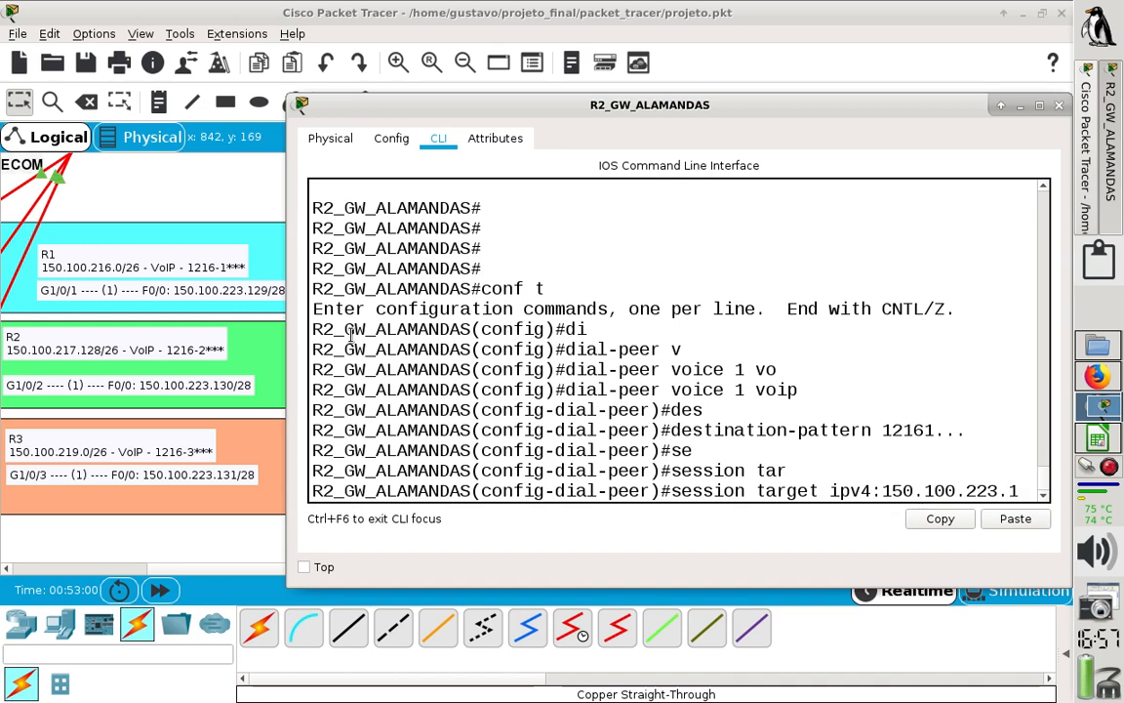
type("29")
key("Return")
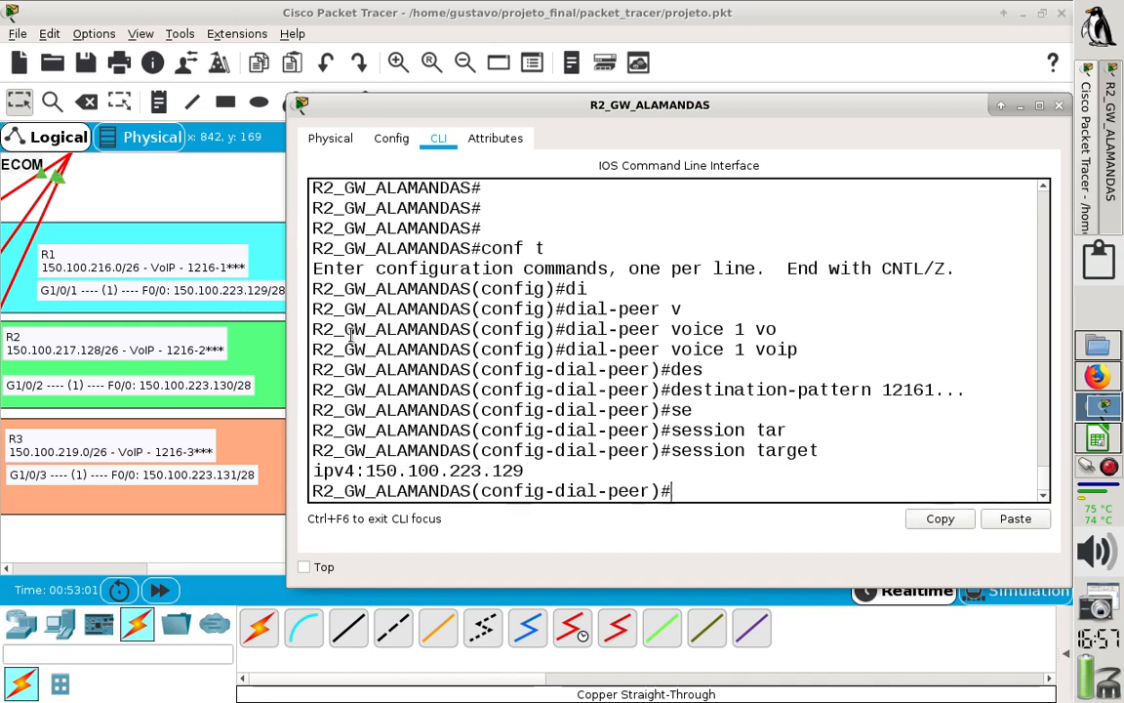
- Exit dial peer 1's configuration and widen the R2_GW_ALAMANDAS window so long commands fit on one line
type("exit")
key("Return")
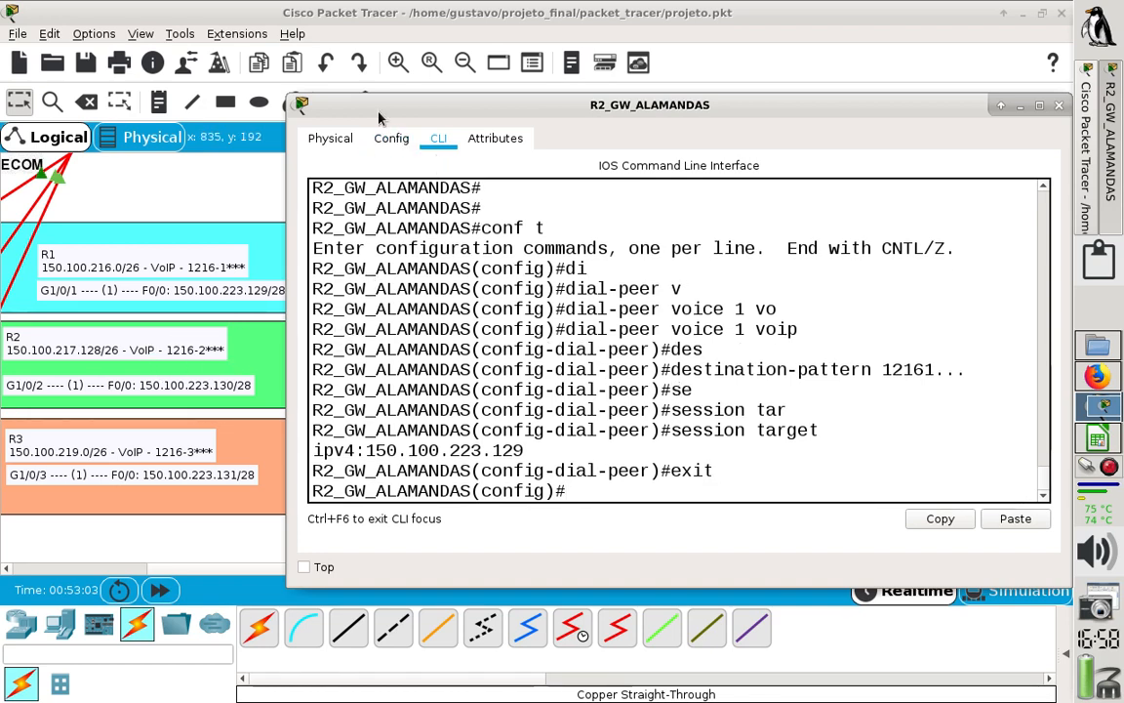
left_click_drag(370, 107, 341, 110)
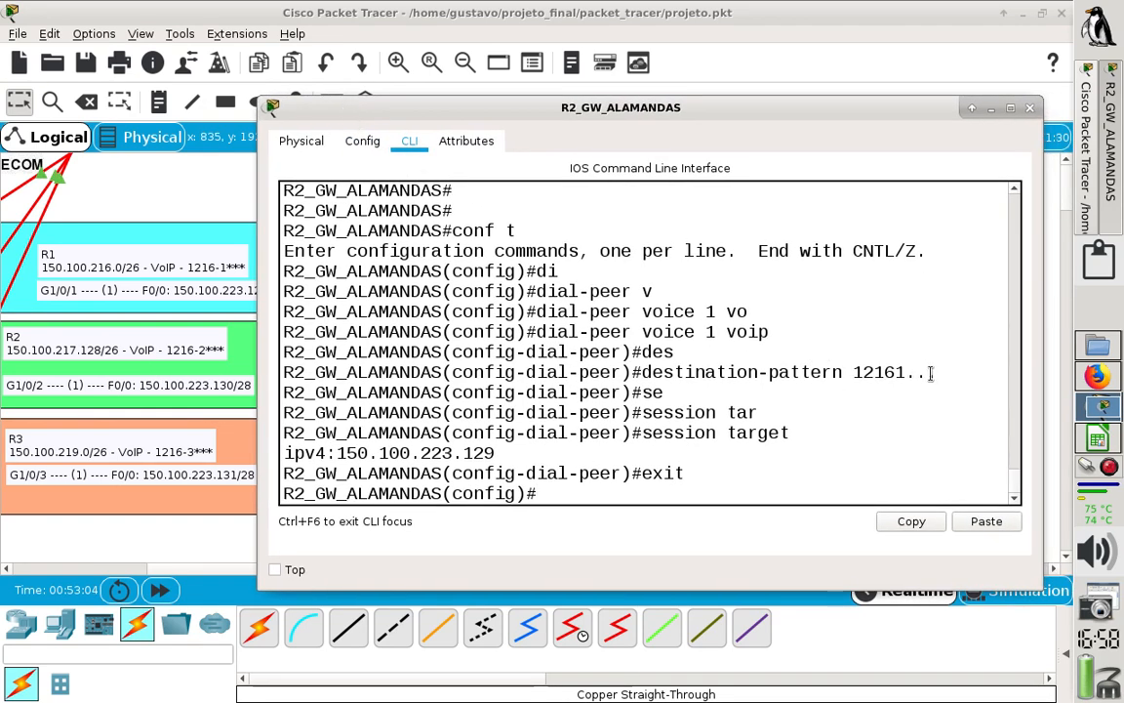
left_click_drag(1036, 395, 1066, 394)
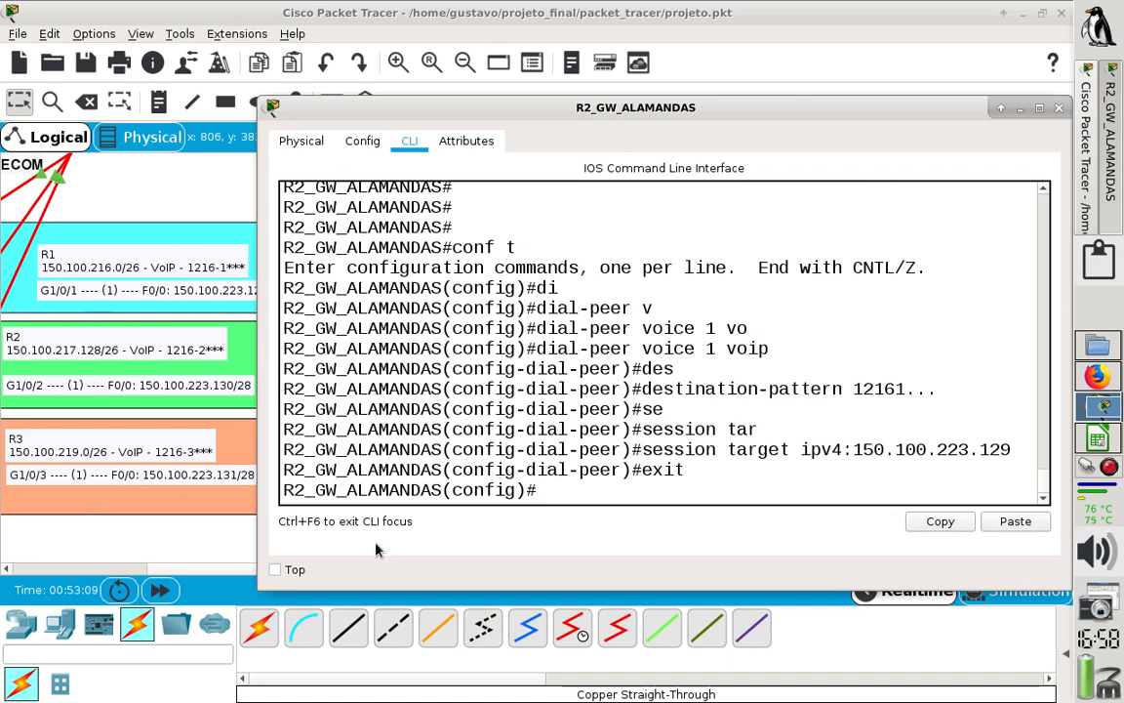
- Create VoIP dial peer 3 on R2 with dial-peer voice 3 voip, reusing the earlier dial peer command
key("Up")
key("Up")
key("Up")
key("Up")
key("Up")
key("Up")
key("Up")
key("Down")
key("Down")
key("Down")
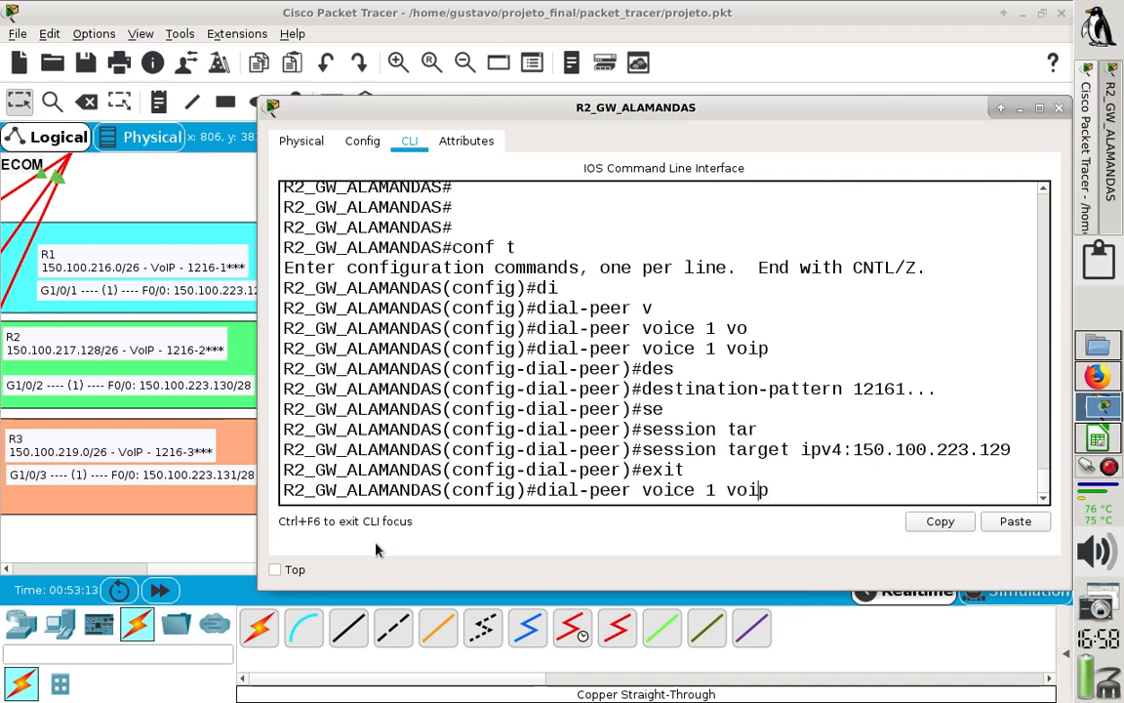
key("Left")
key("Left")
key("Left")
key("Left")
key("Left")
key("BackSpace")
type("3")
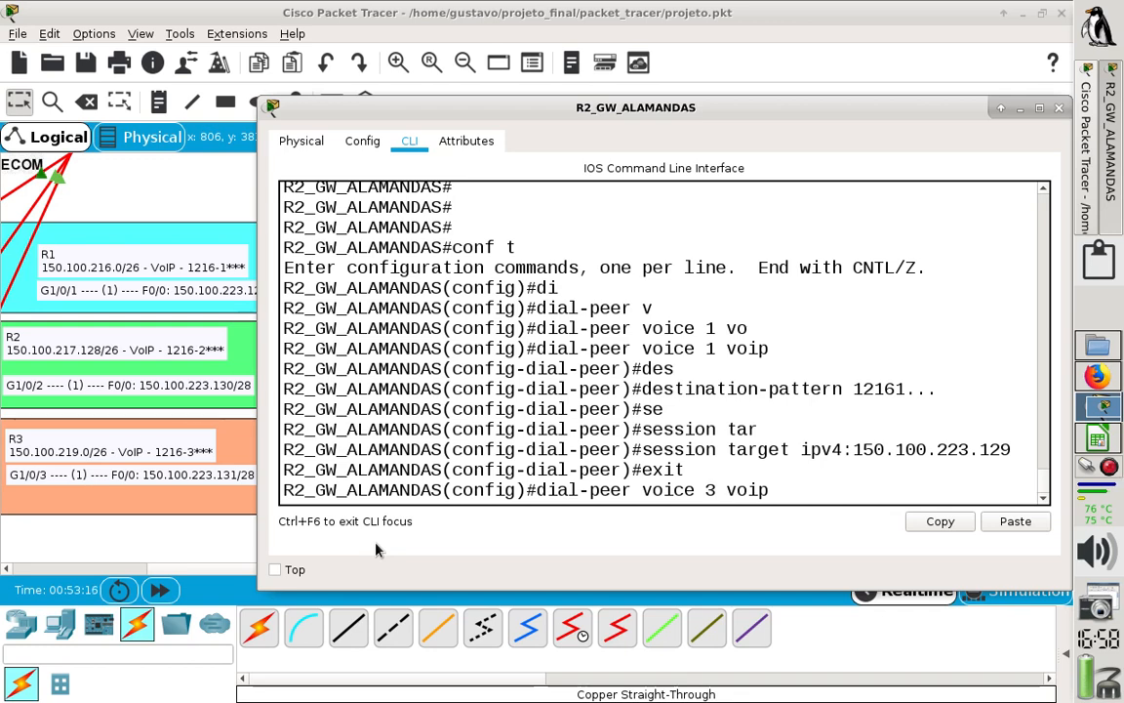
key("Return")
- Set dial peer 3's destination pattern on R2 to 12163... for R3's extension range
key("Up")
key("Up")
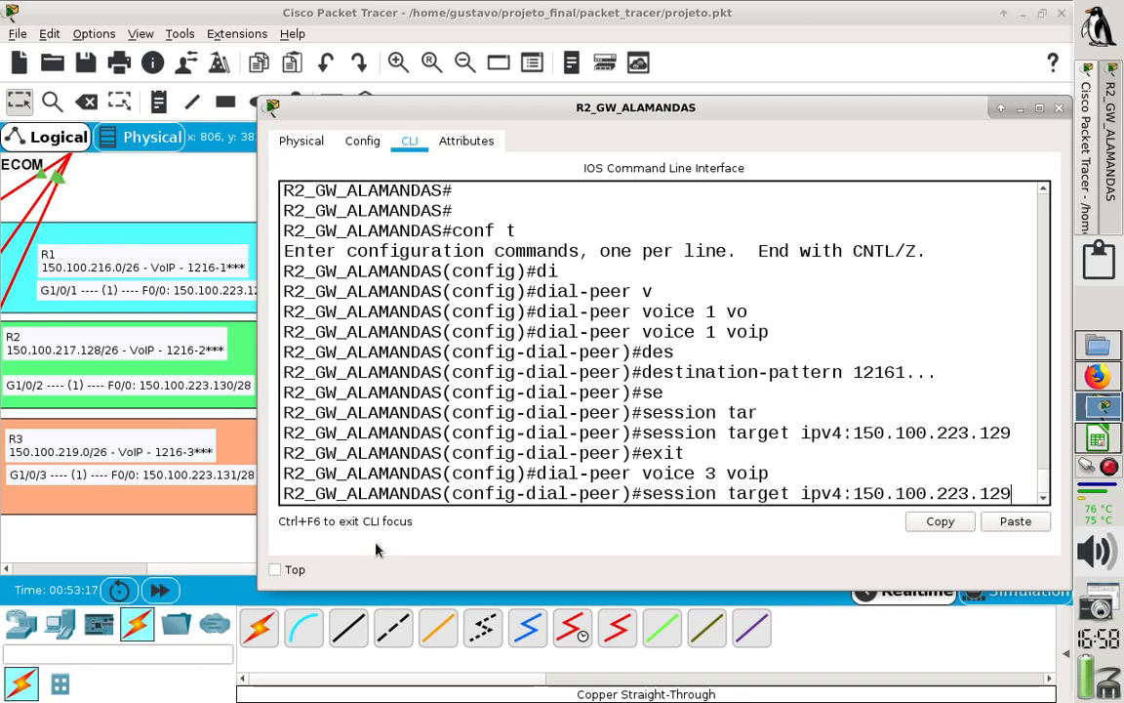
key("Up")
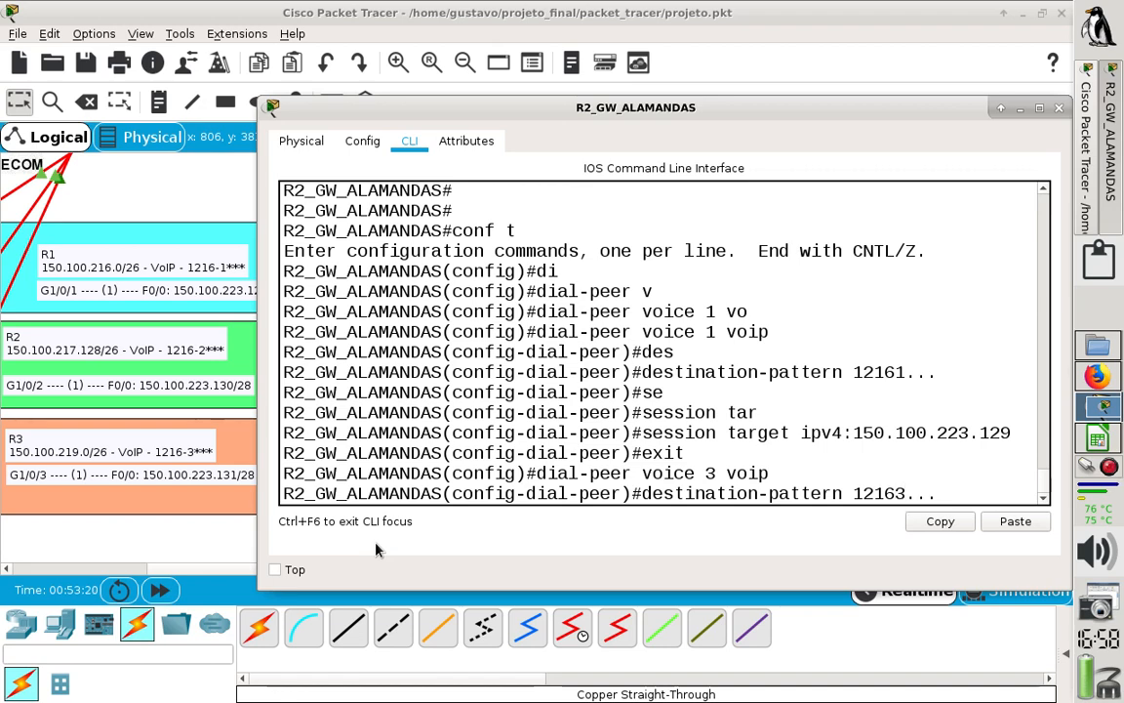
key("Return")
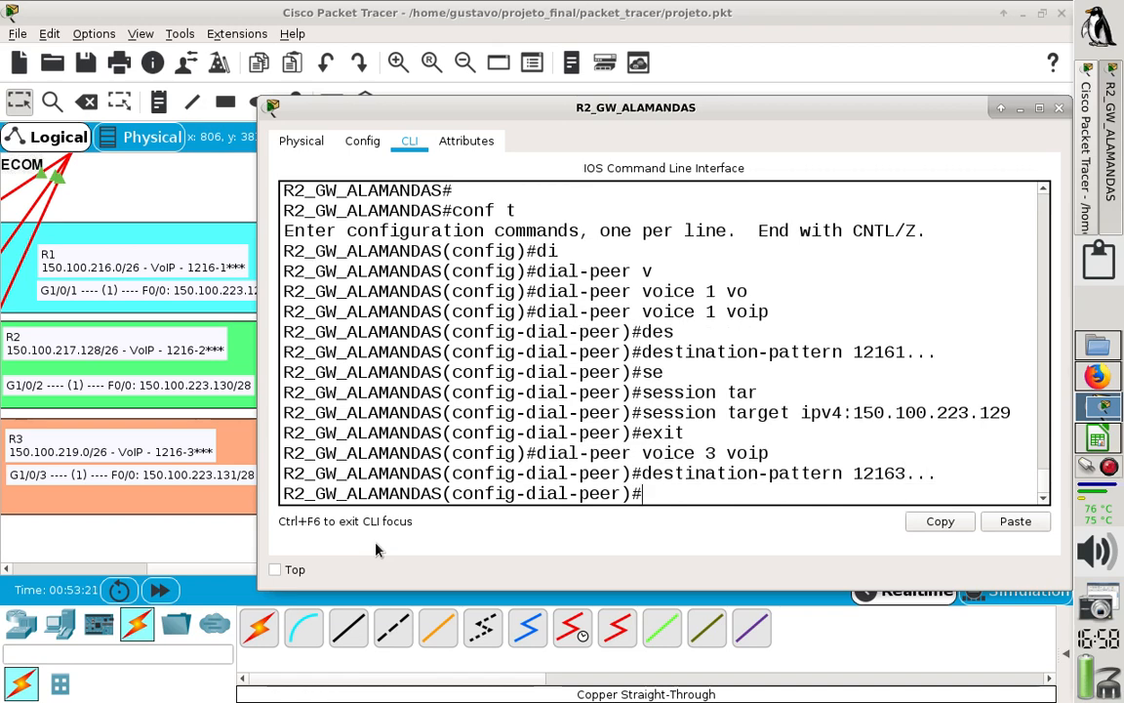
- Look back through R2's command history for the session target command to reuse for dial peer 3
key("Up")
key("Up")
key("Up")
key("Up")
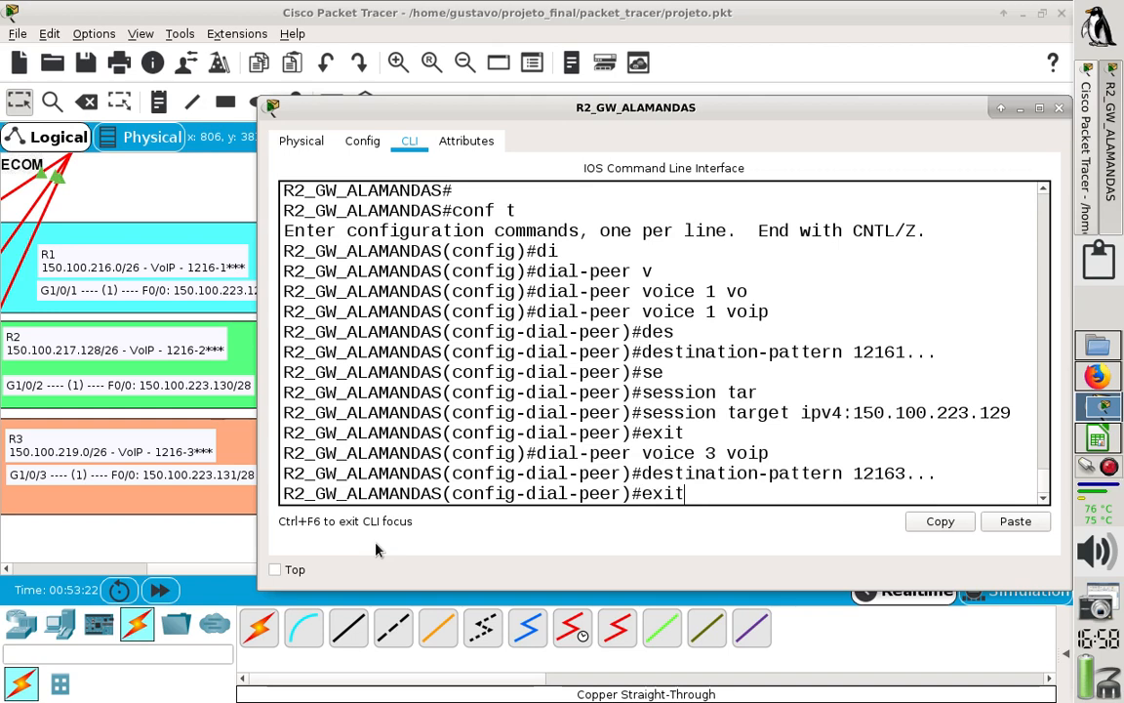
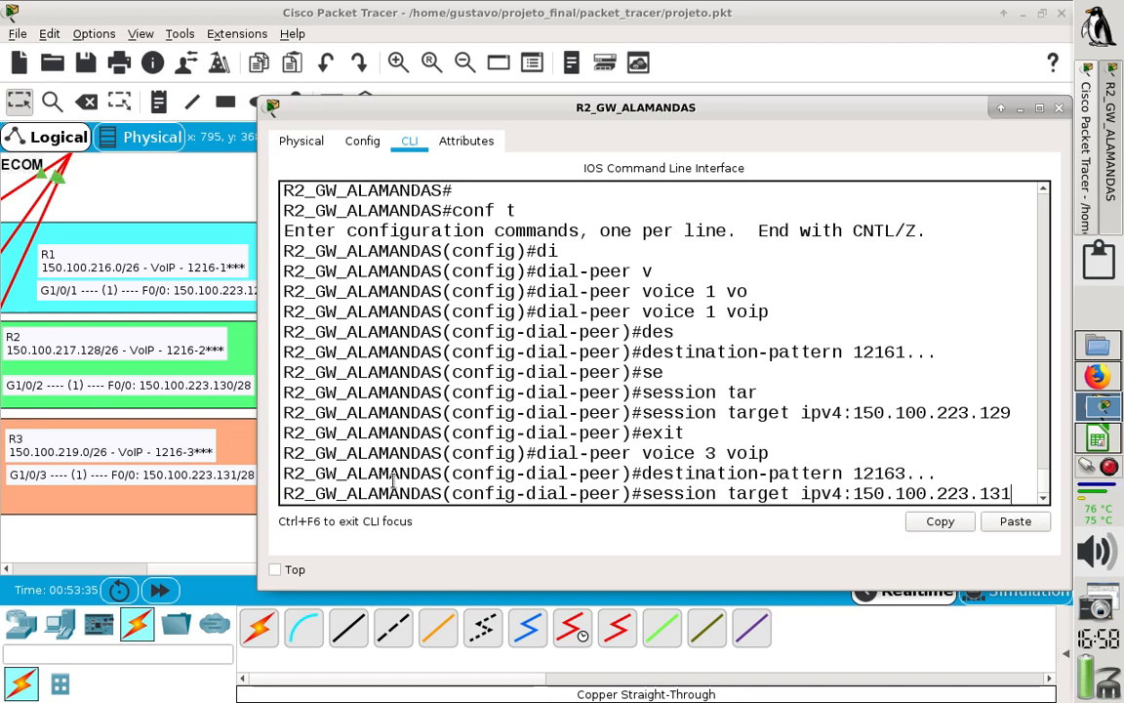
- Set dial peer 3's session target on R2 to ipv4:150.100.223.131, then save the configuration with do wr and close R2's window
key("Return")
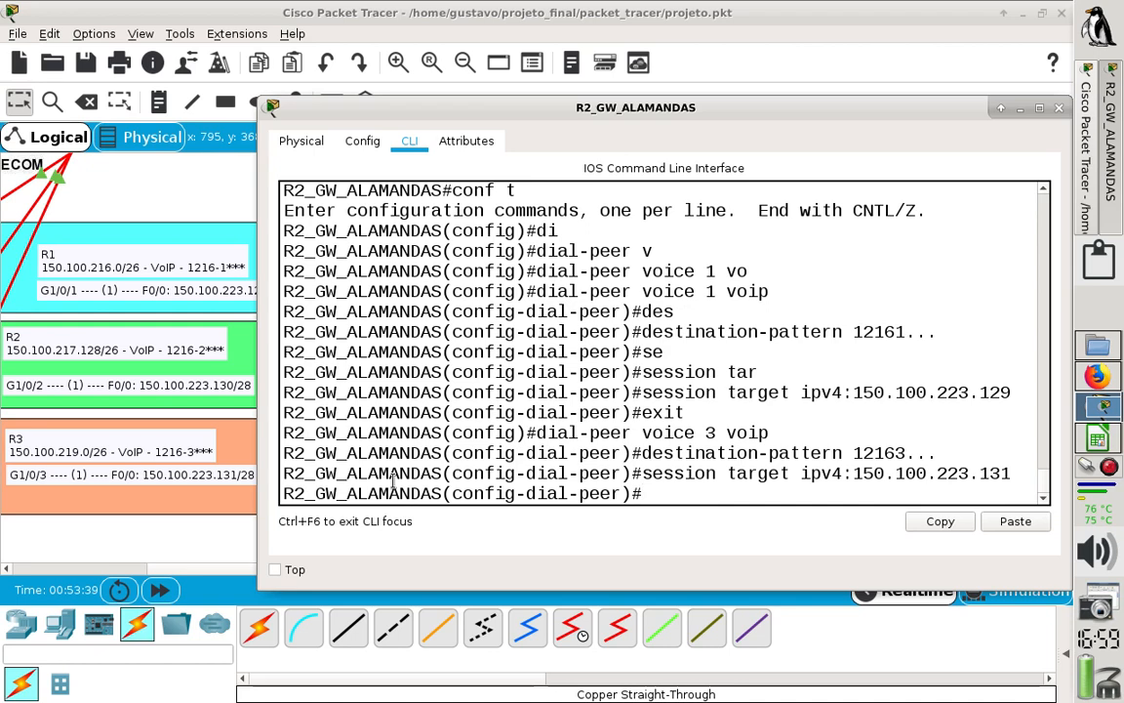
type("do wr")
key("Return")
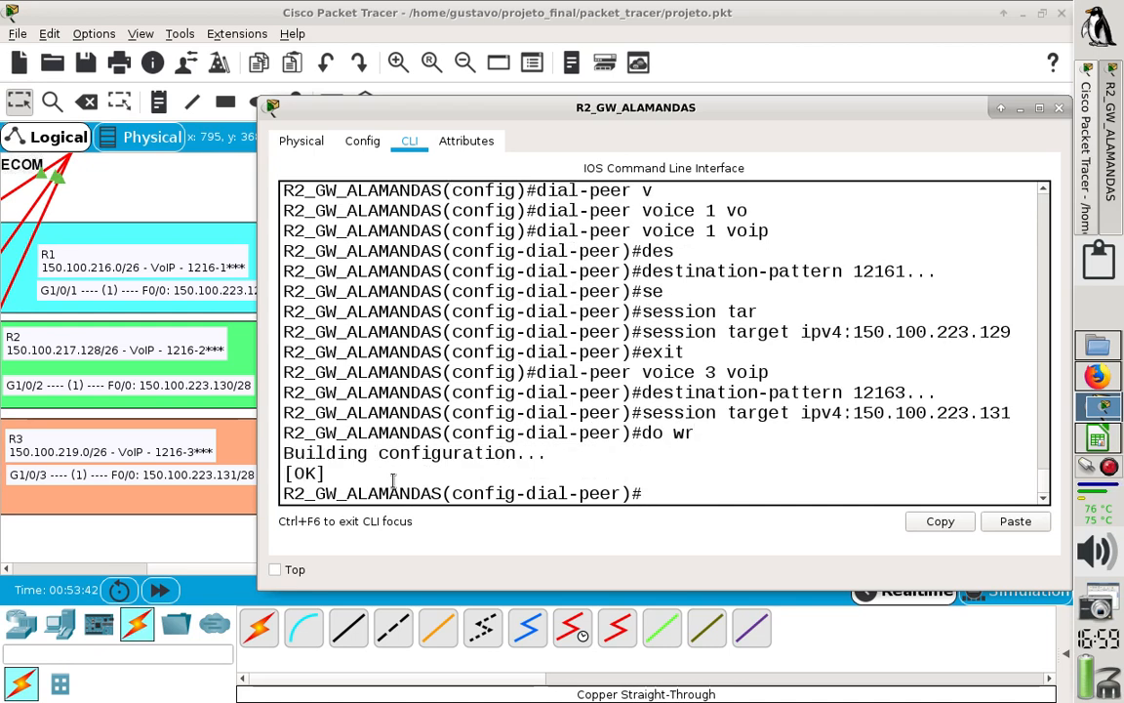
left_click(1060, 109)
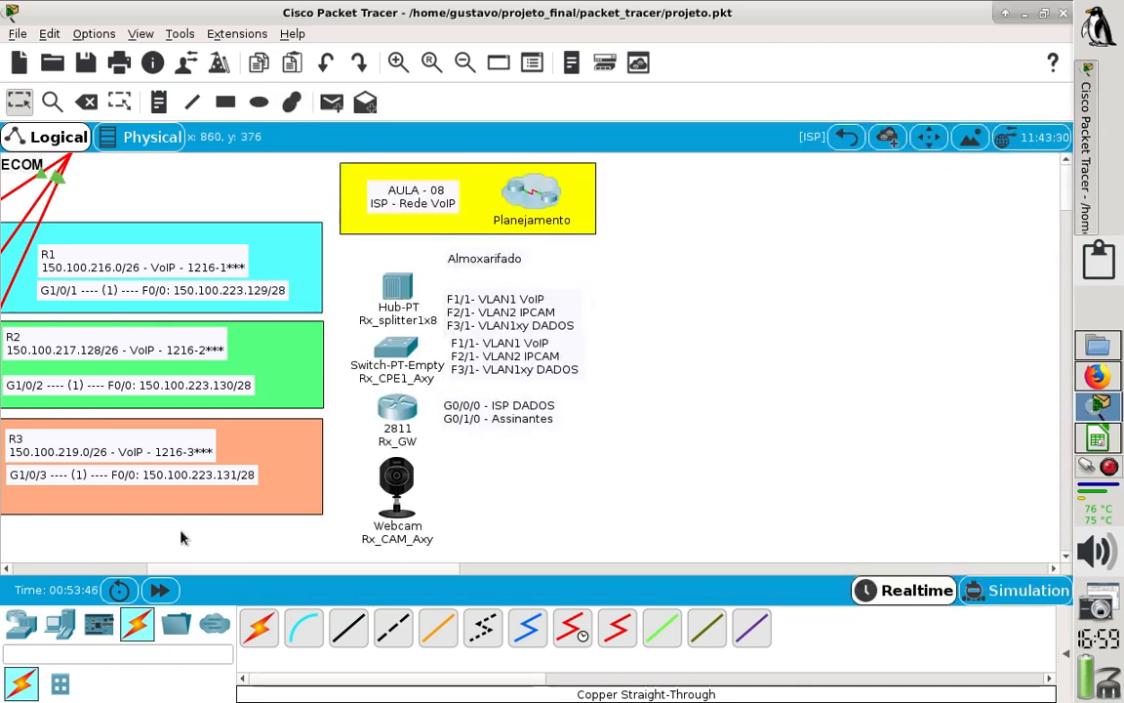
- Open R3_GW_GUAPE's command line in a widened window, keeping the topology's address and extension labels in view
left_click_drag(349, 566, 292, 569)
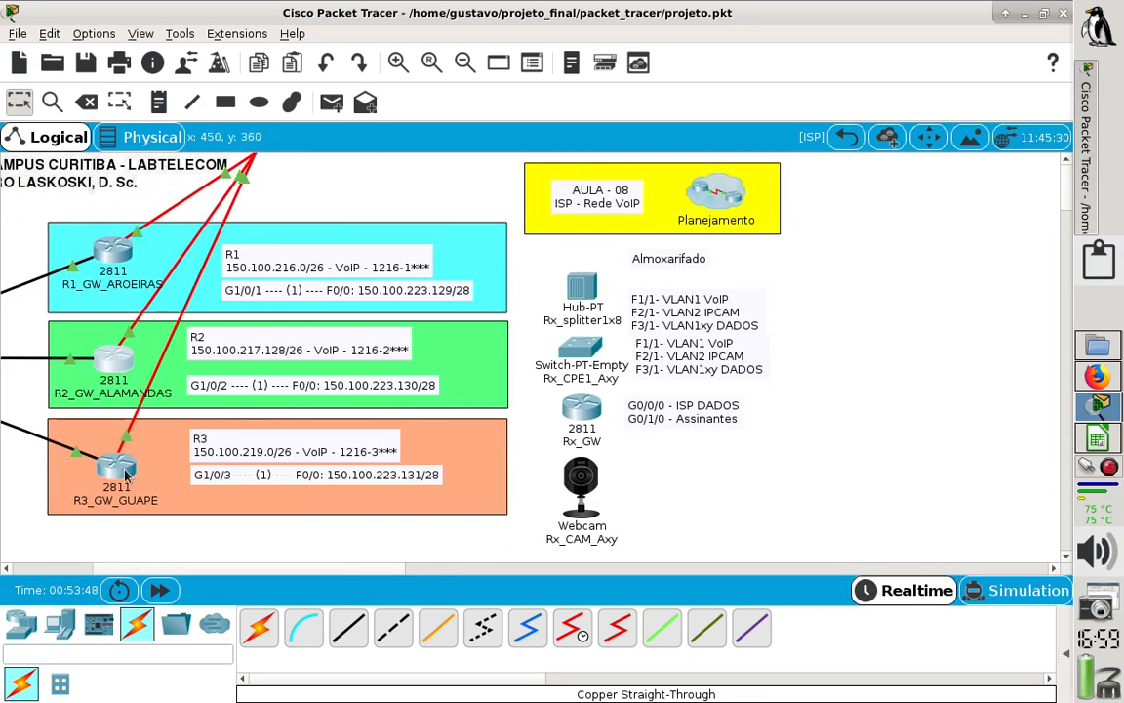
left_click(113, 473)
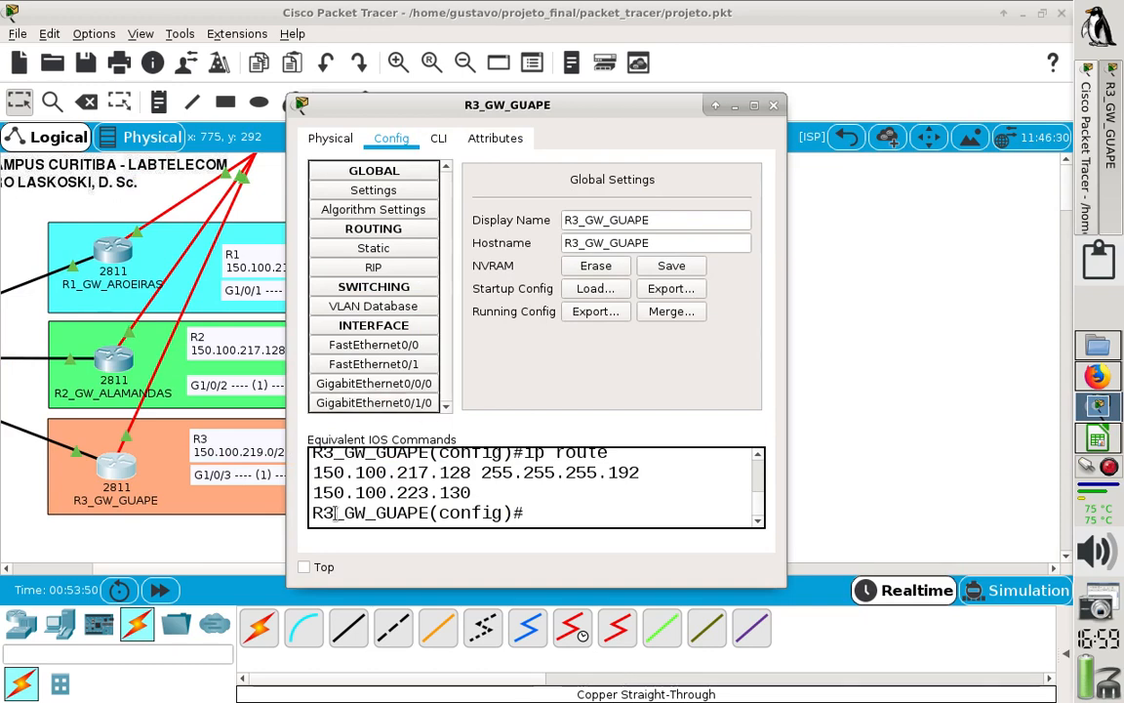
left_click(198, 570)
left_click_drag(219, 577, 260, 576)
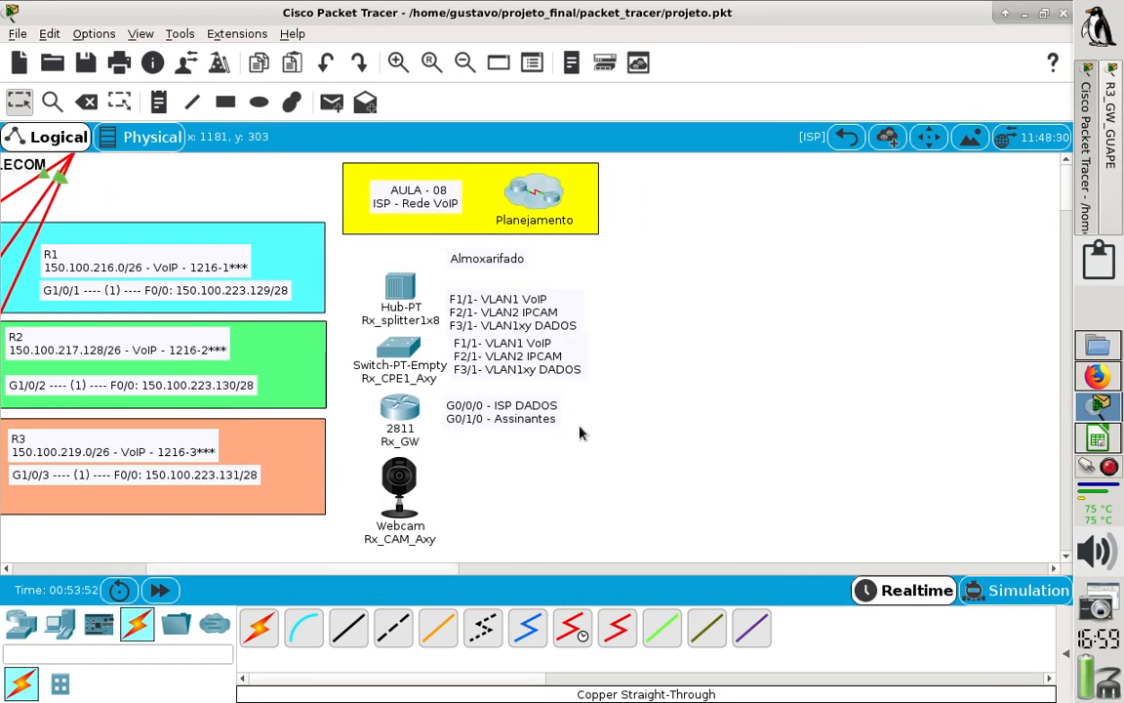
left_click(1111, 122)
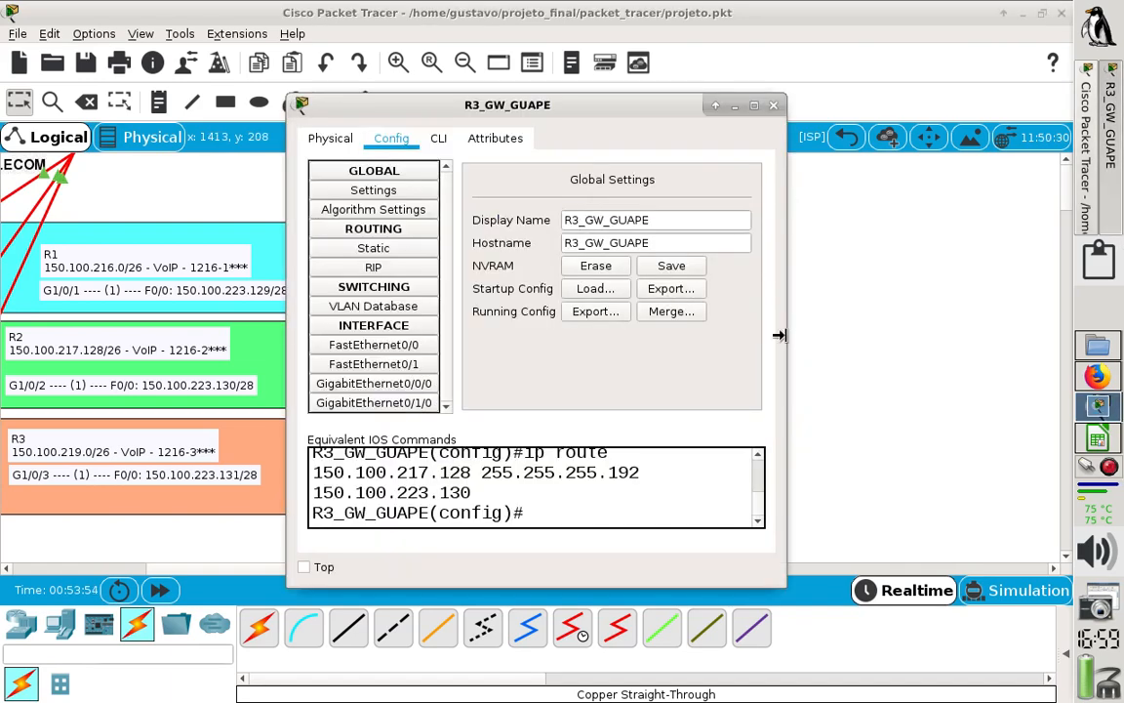
left_click_drag(780, 332, 1062, 332)
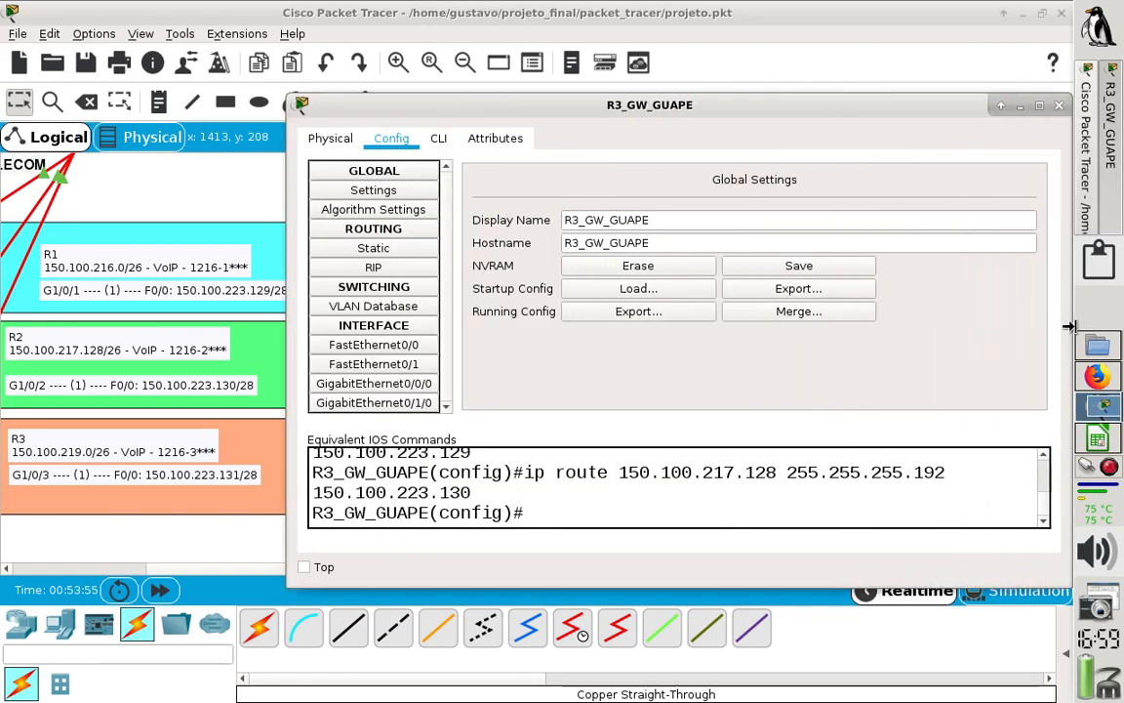
left_click(439, 139)
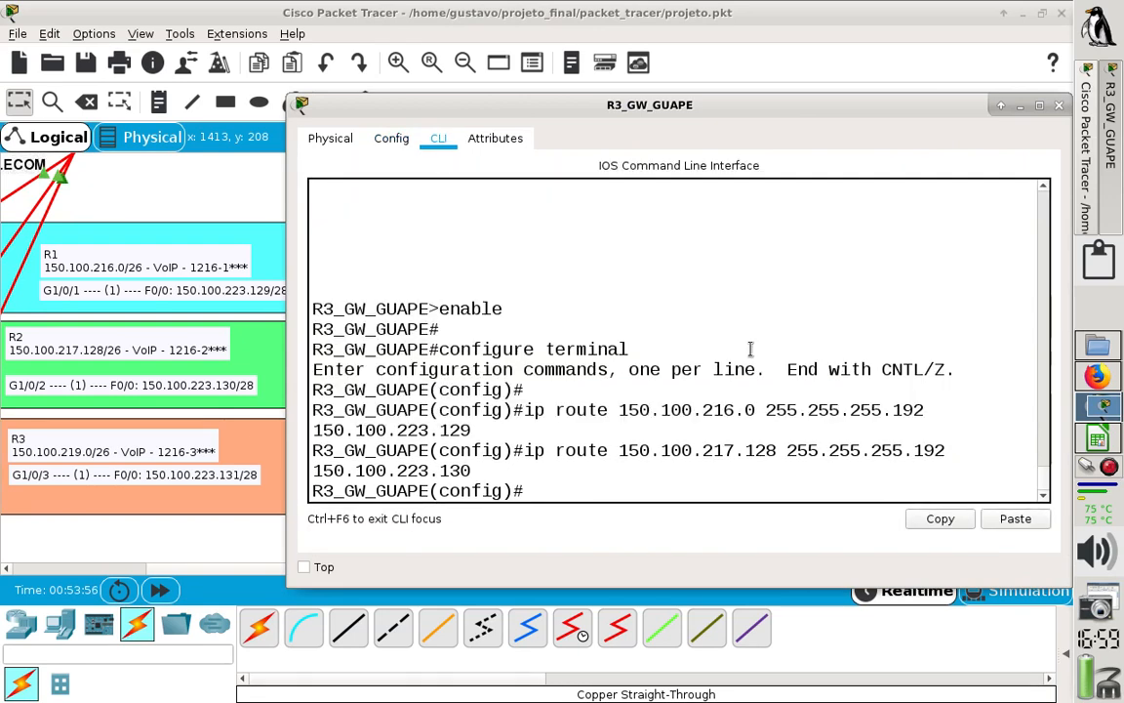
- Create VoIP dial peer 1 on R3 with dial-peer voice 1 voip
type("di")
key("Tab")
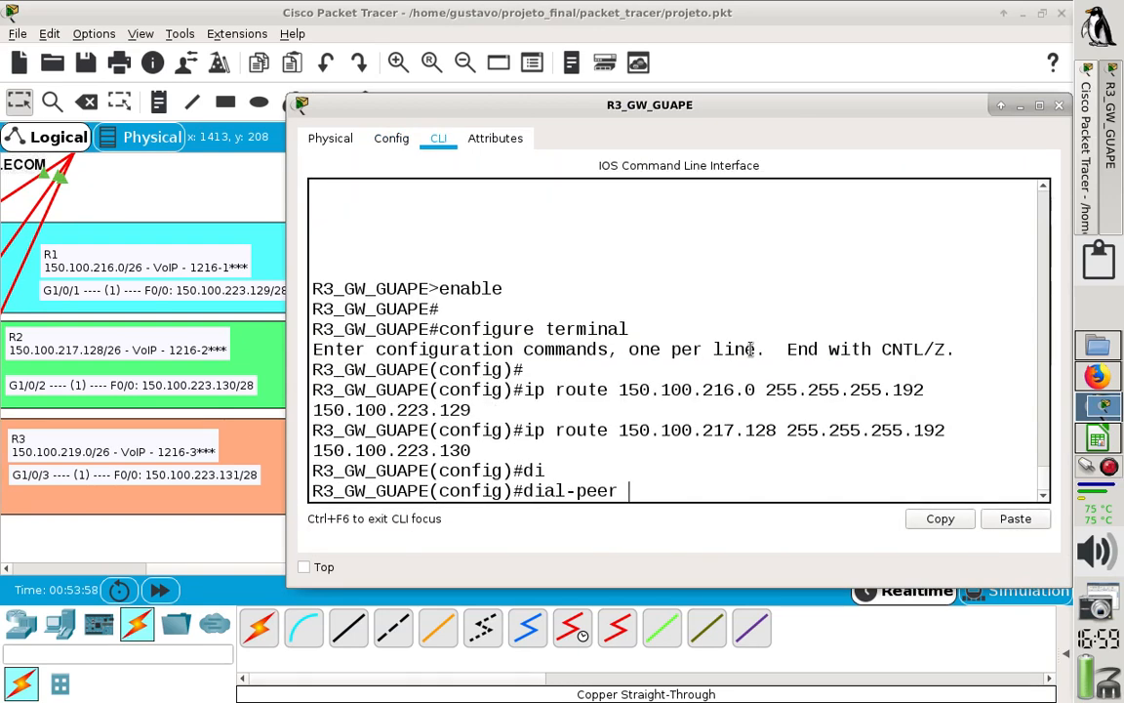
type("vo")
key("Tab")
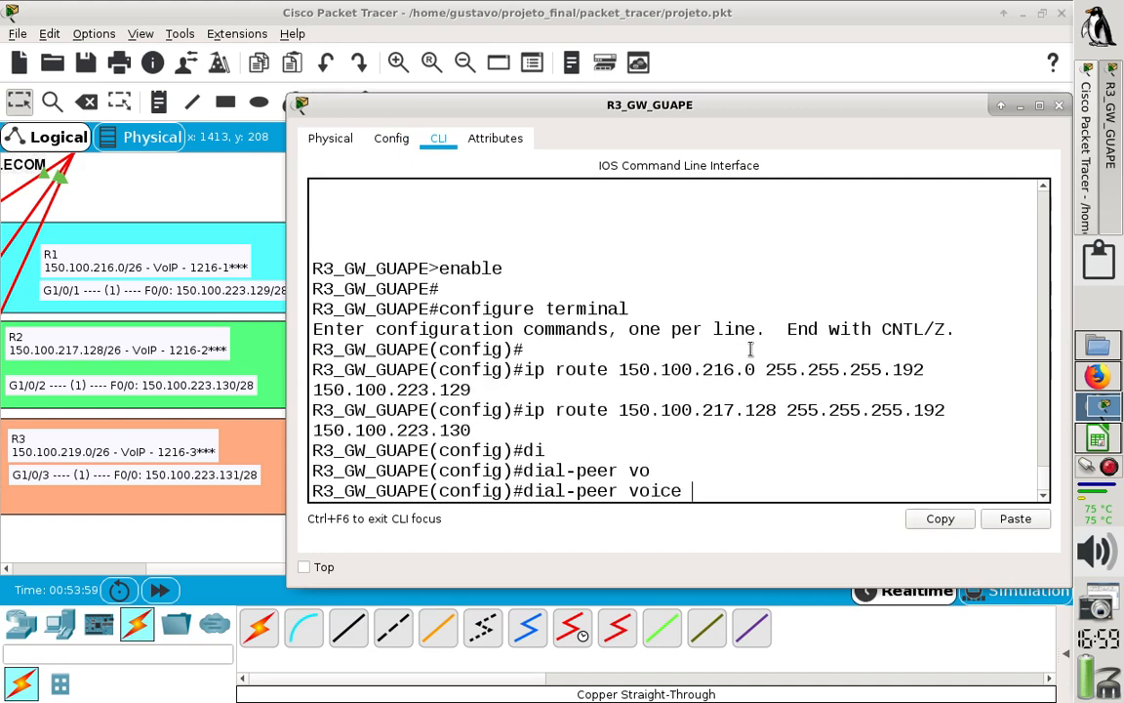
type("2")
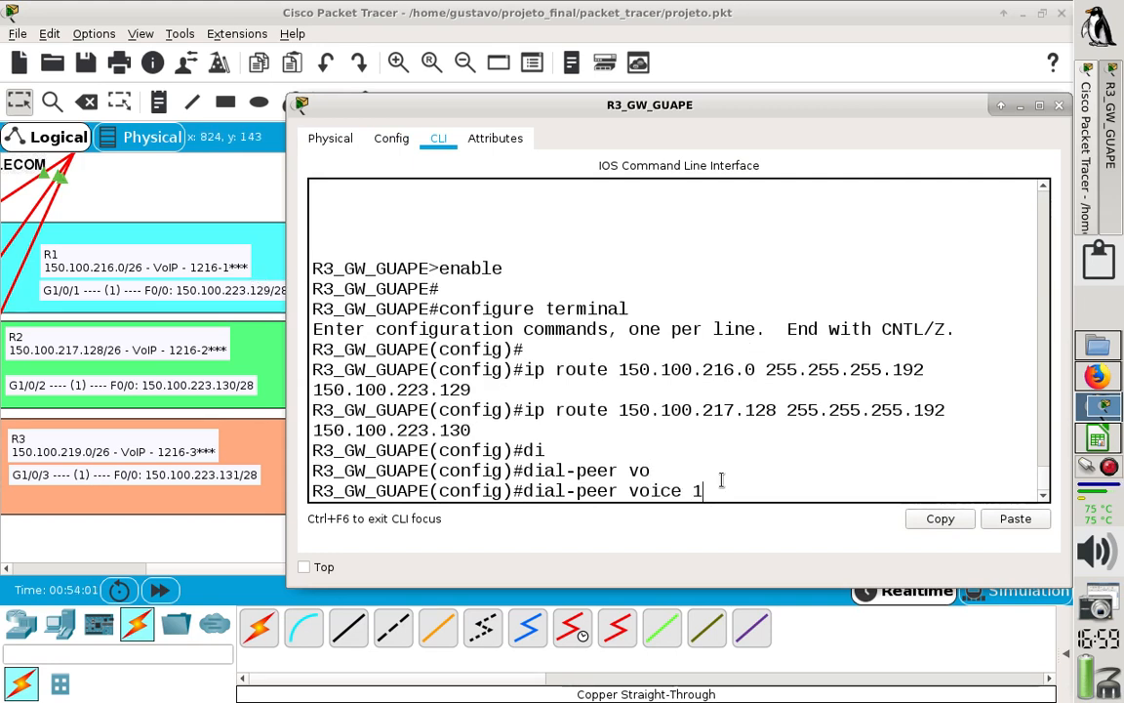
type(" vo")
key("Tab")
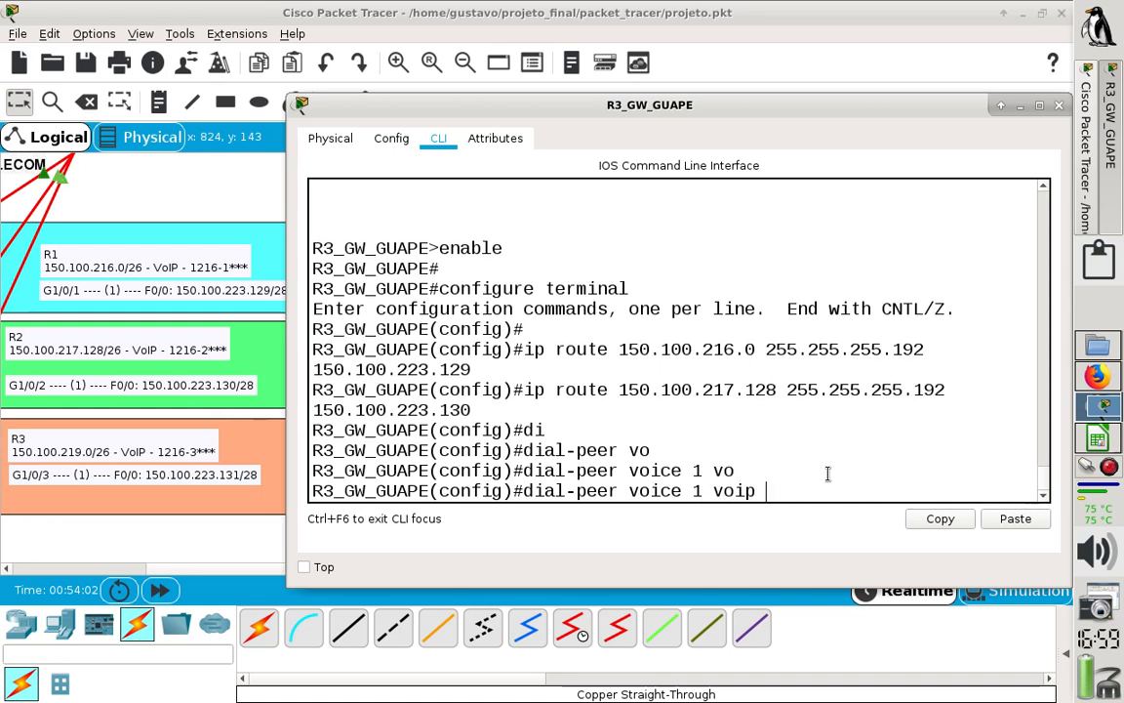
key("Return")
- Set dial peer 1's destination pattern on R3 to 12161... for R1's extension range
type("de")
key("BackSpace")
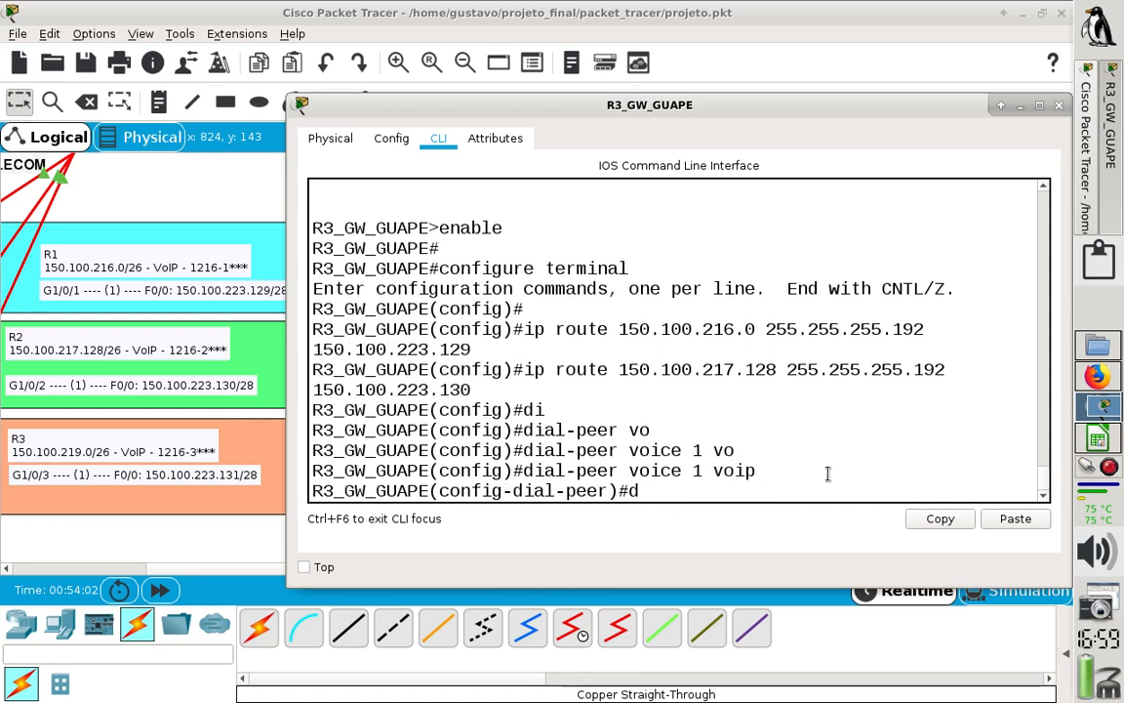
type("es")
key("Tab")
type("1")
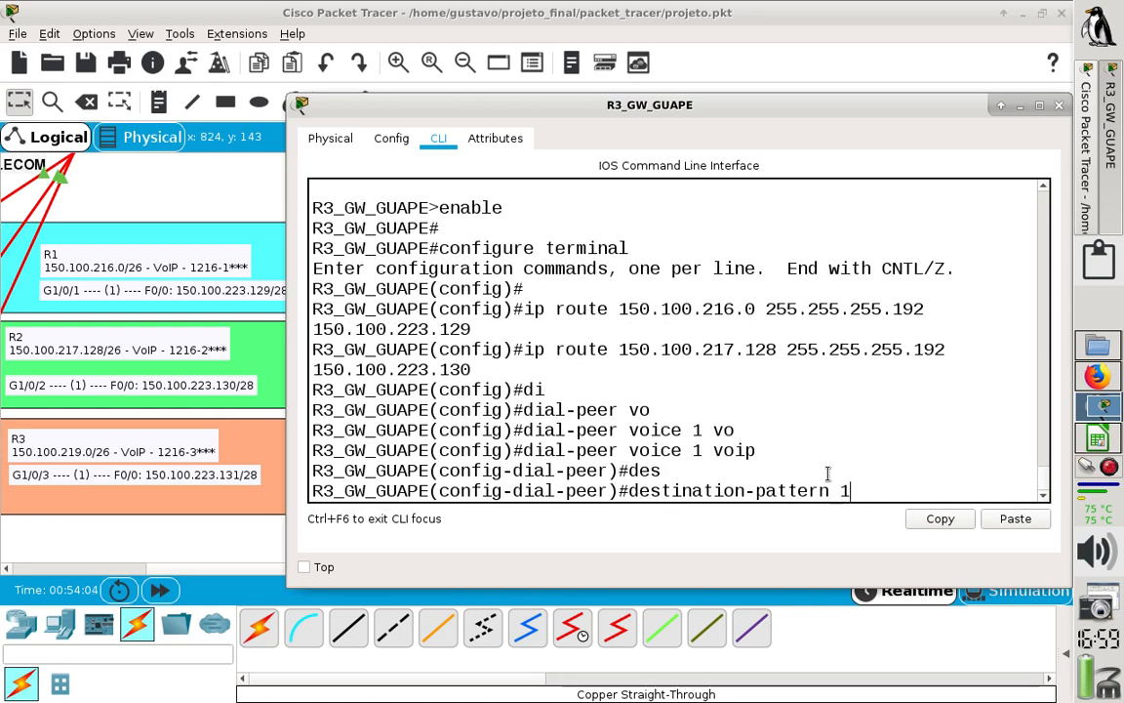
type("2161")
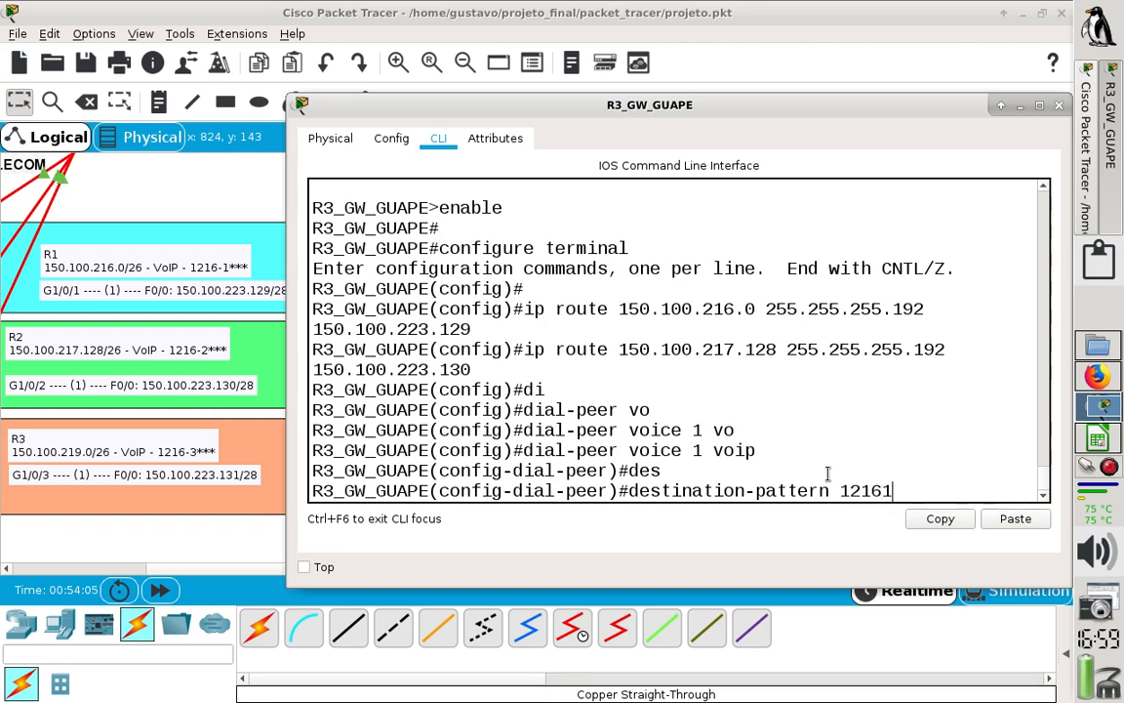
type("...")
key("Return")
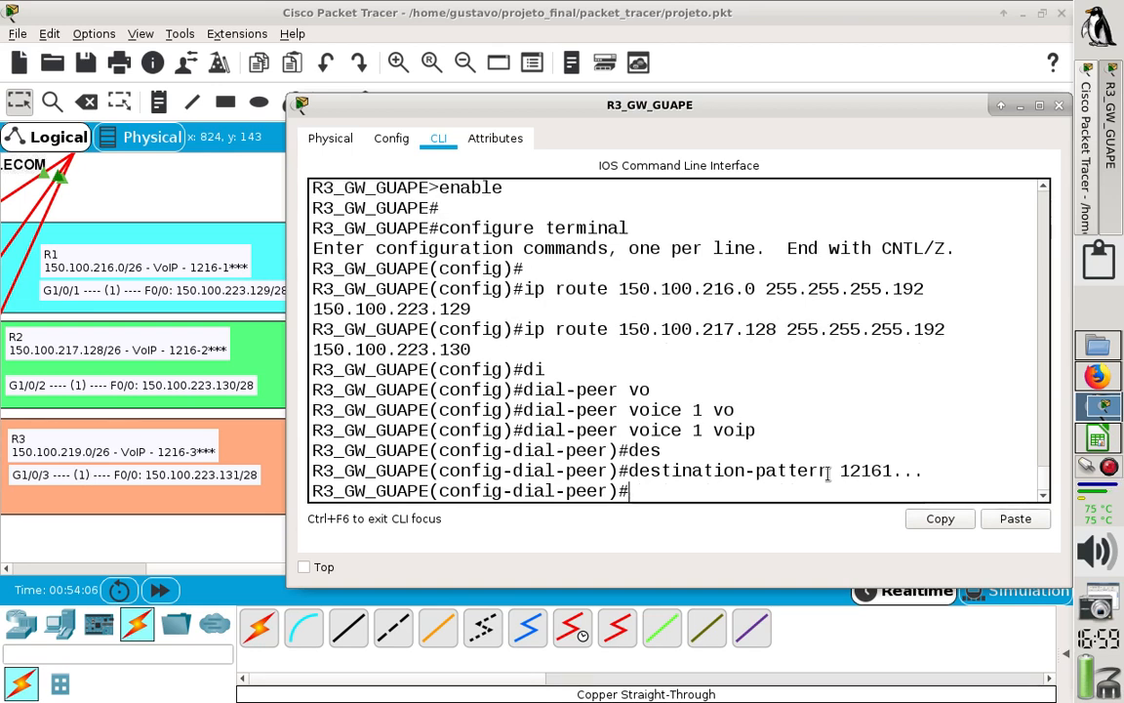
- Set dial peer 1's session target on R3 to ipv4:150.100.223.129 and exit its configuration
type("ses")
key("Tab")
type("ta")
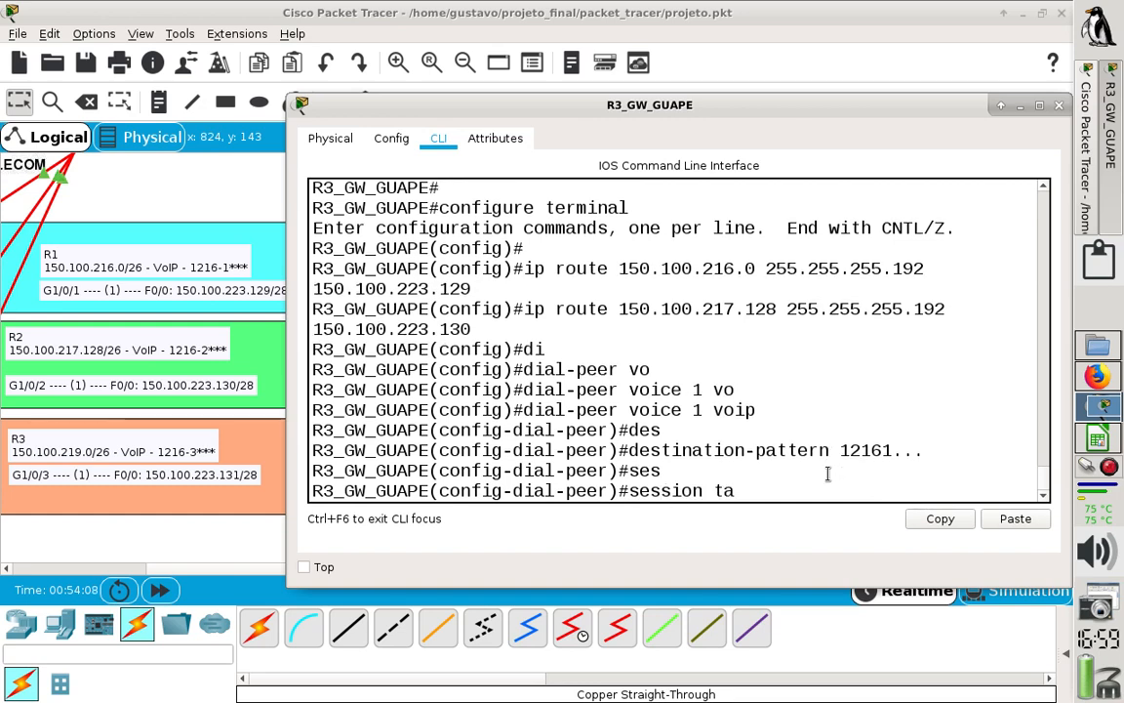
key("Tab")
type("ipv")
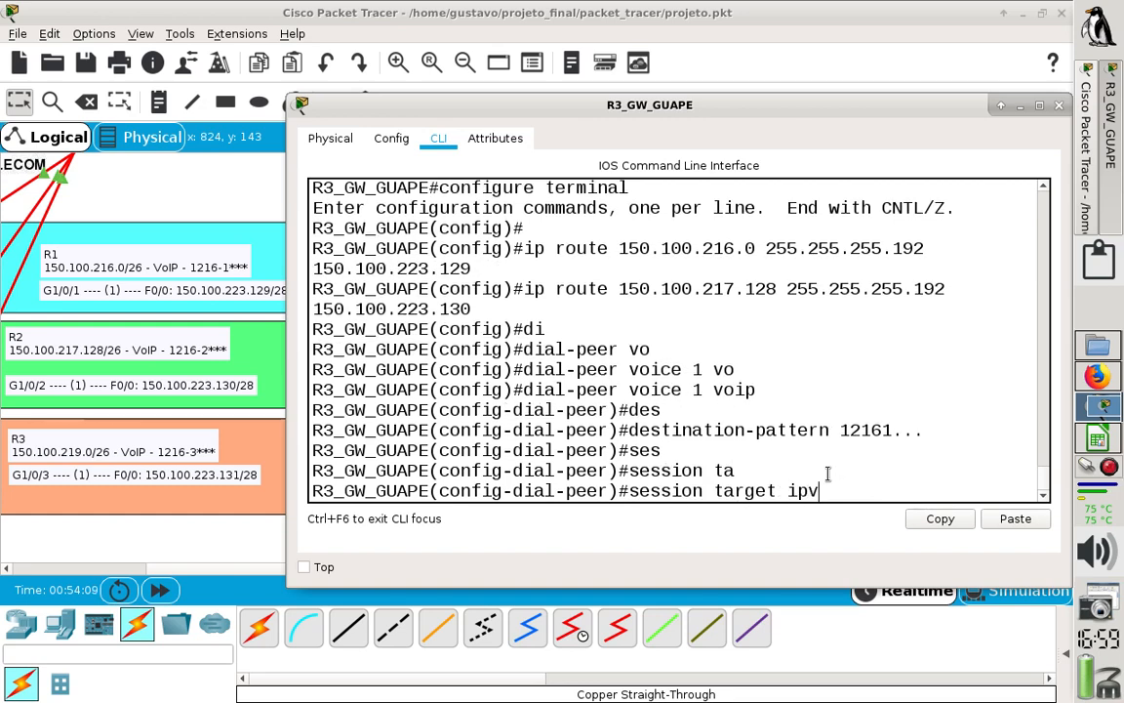
type("4:")
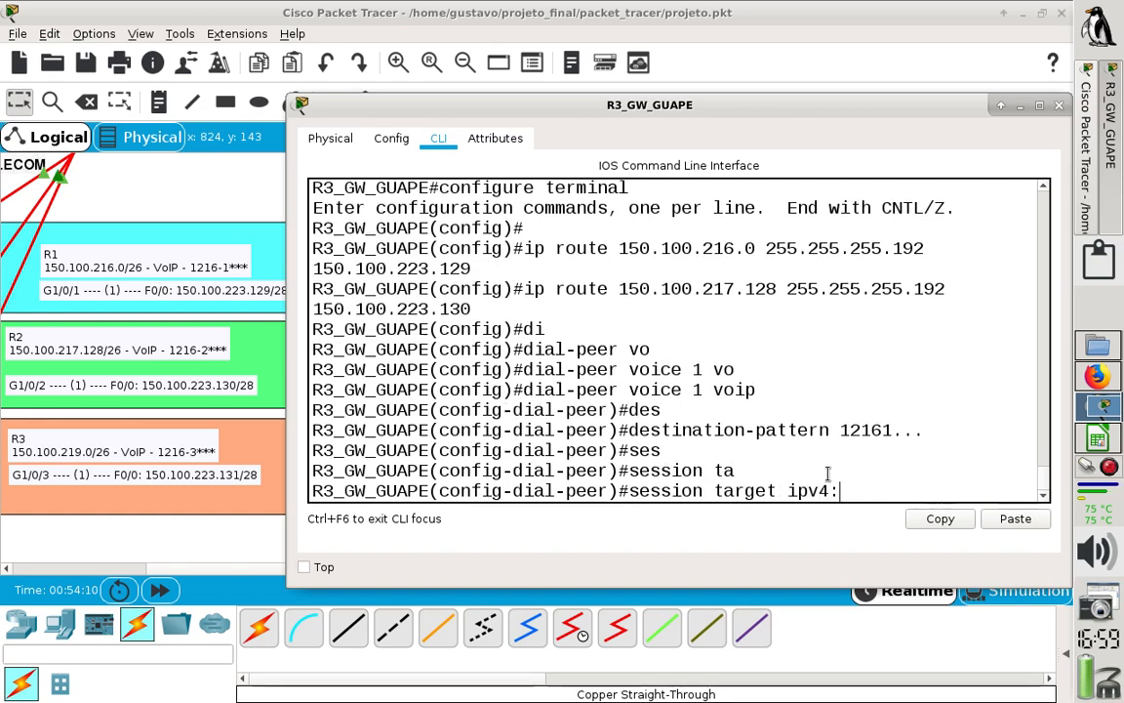
type("150.100.")
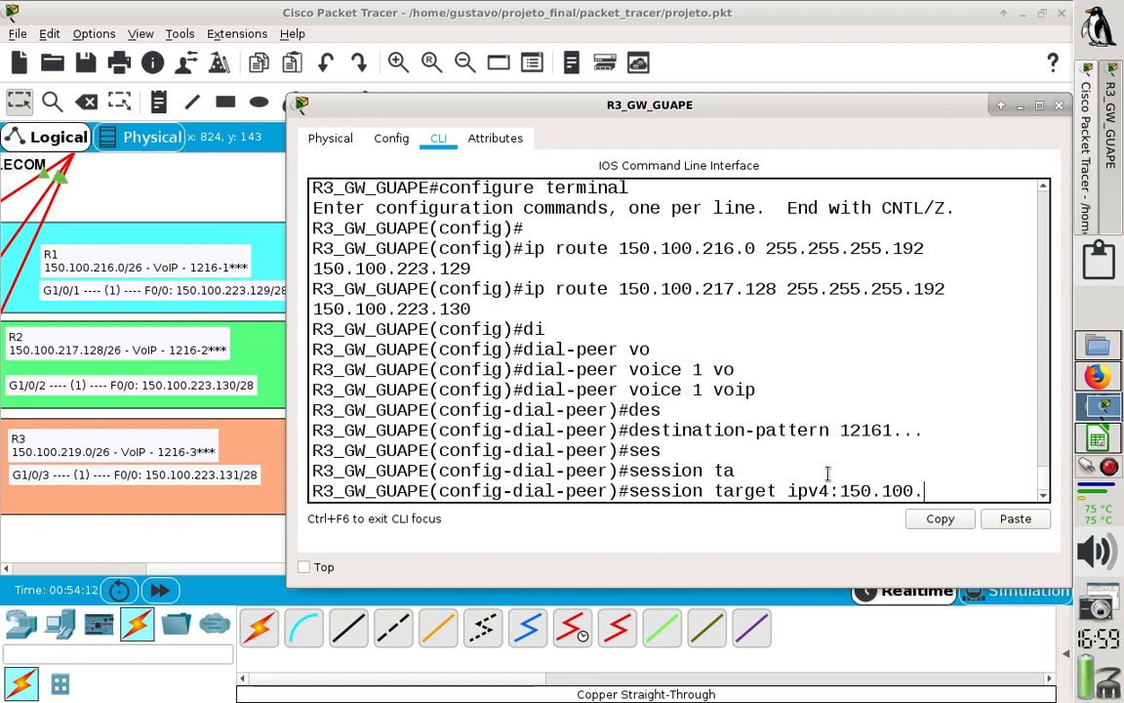
type("223.12")
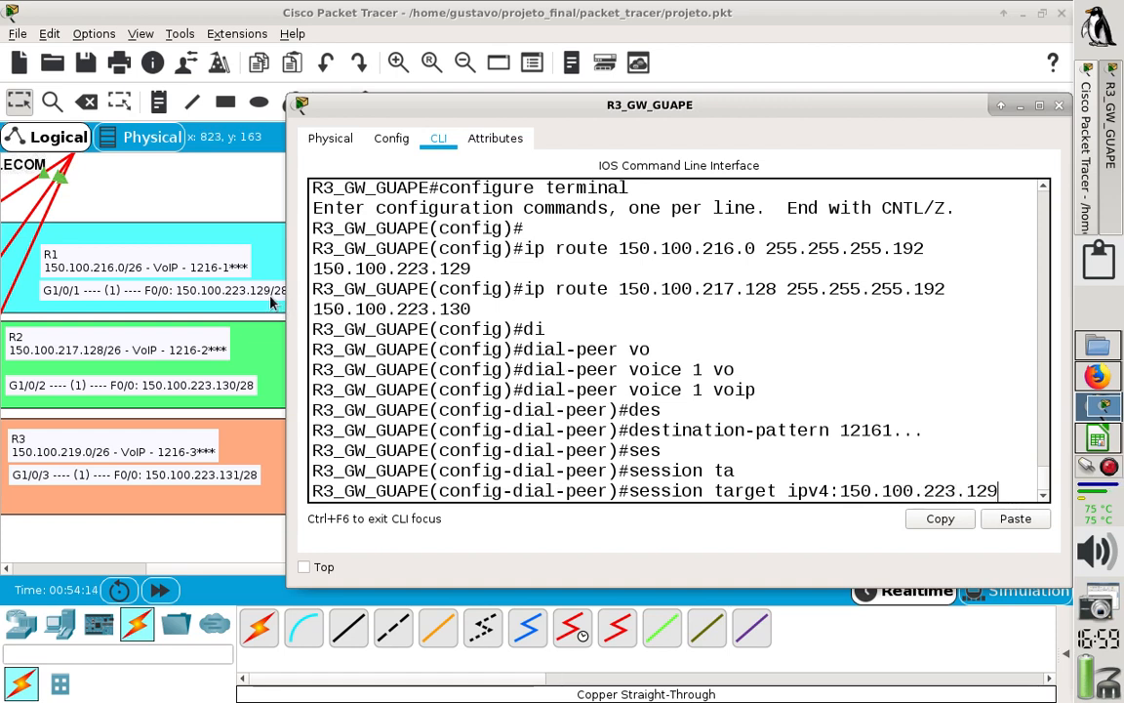
type("9")
key("Return")
type("exit")
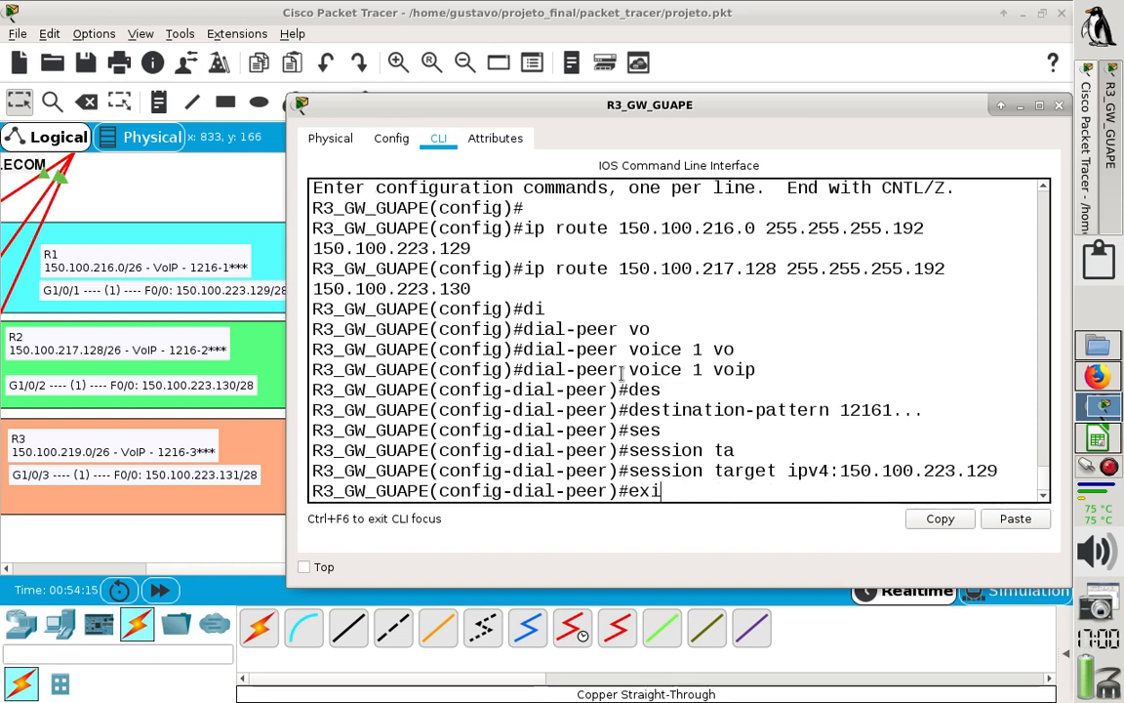
key("Return")
- Create VoIP dial peer 3 on R3 by reusing the earlier dial peer command with tag 3
key("Up")
key("Up")
key("Up")
key("Up")
key("Up")
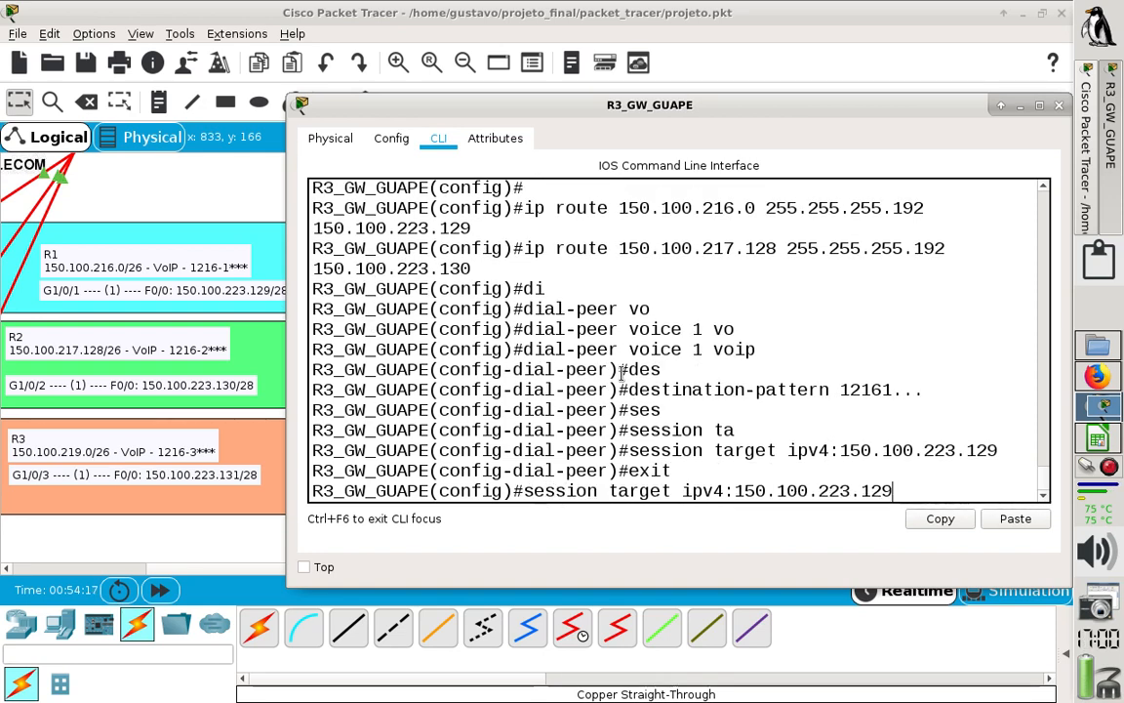
key("Down")
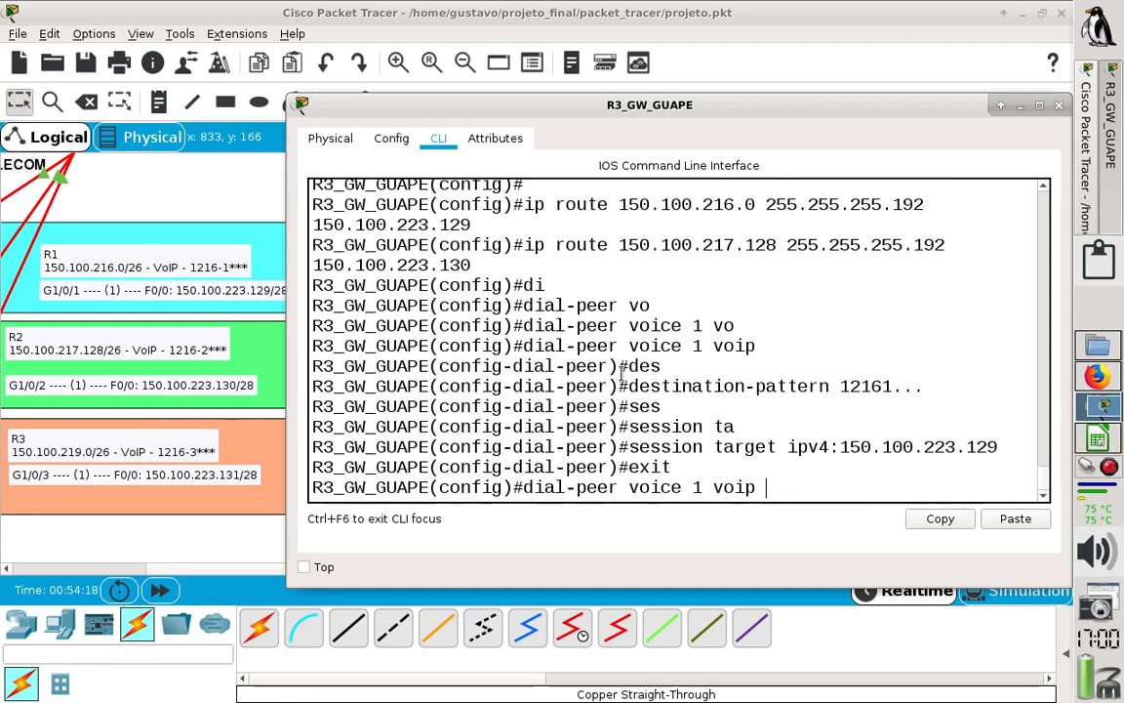
key("Left")
key("Left")
key("Left")
key("Left")
key("Left")
key("BackSpace")
type("3")
key("Return")
key("Up")
key("Down")
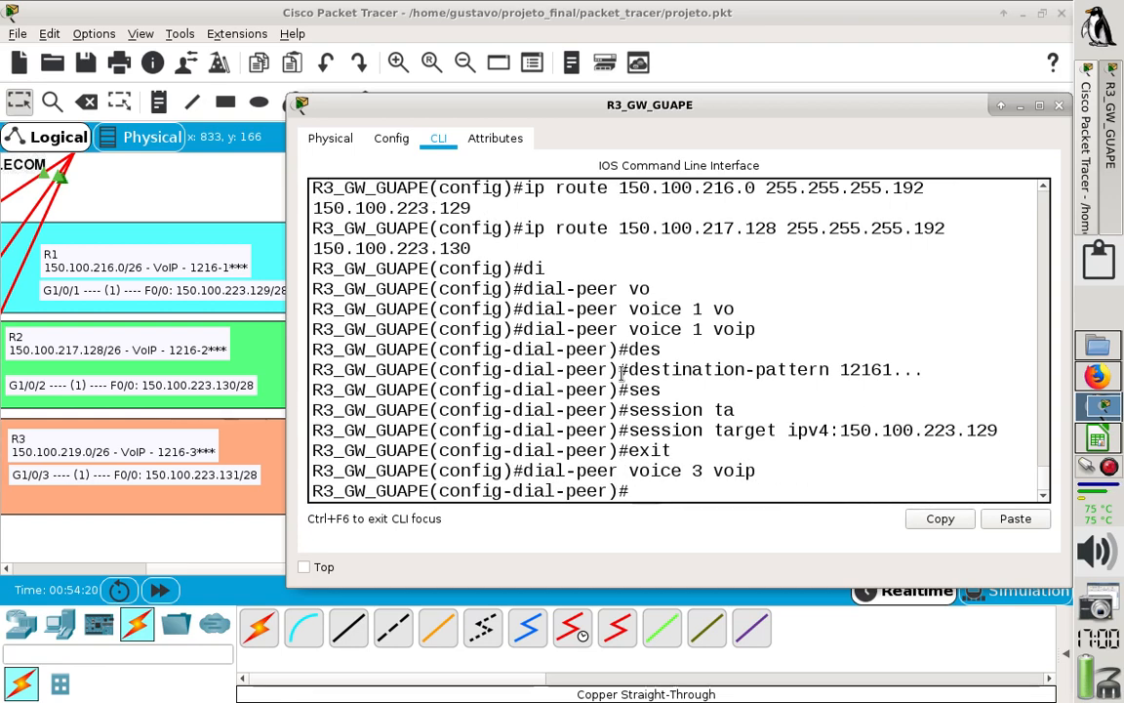
- Exit dial peer 3's configuration on R3 and remove that peer with no dial-peer voice 3 voip
type("exit")
key("Return")
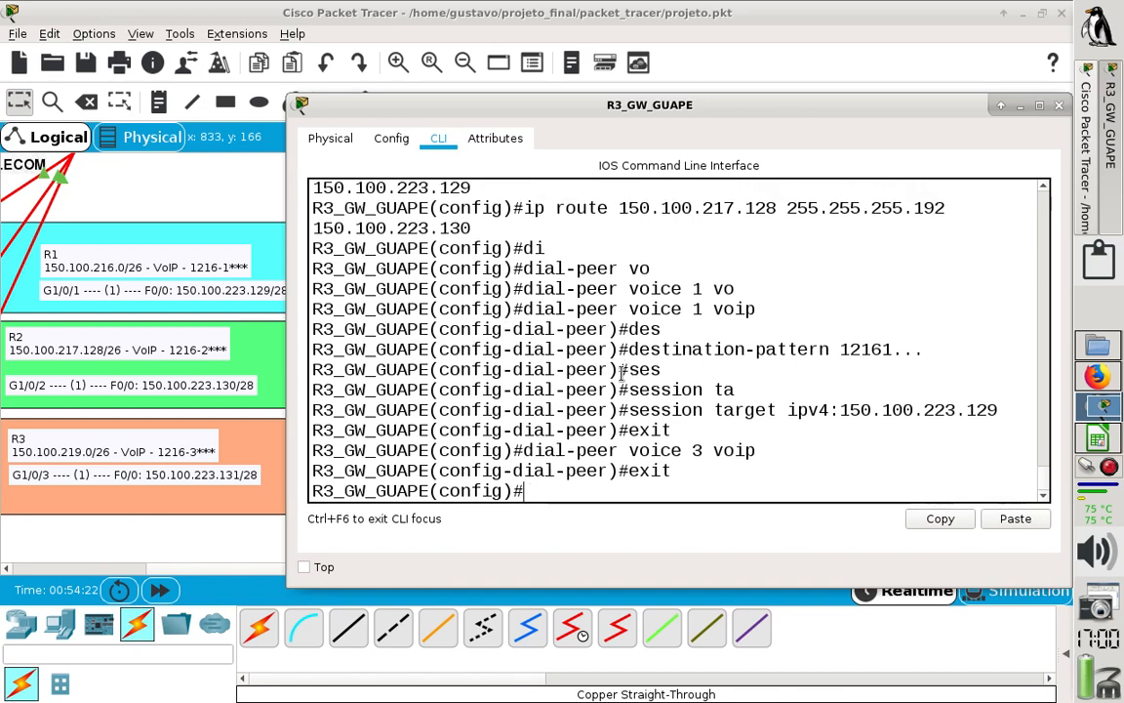
key("Up")
key("Up")
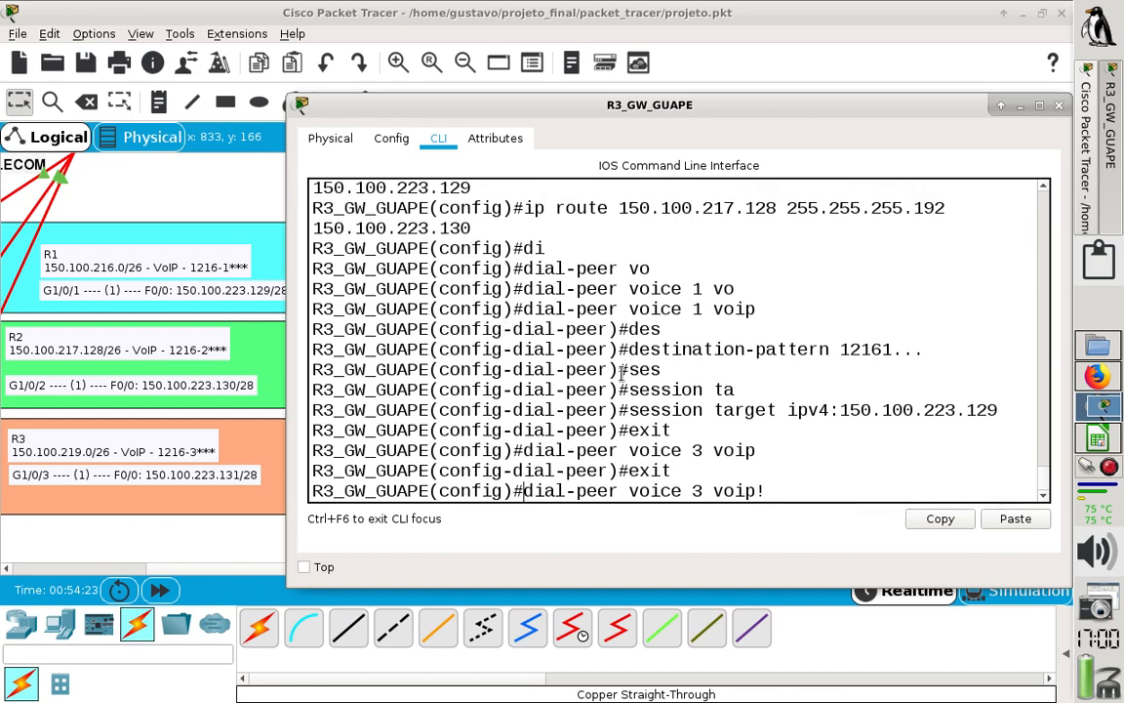
type("no")
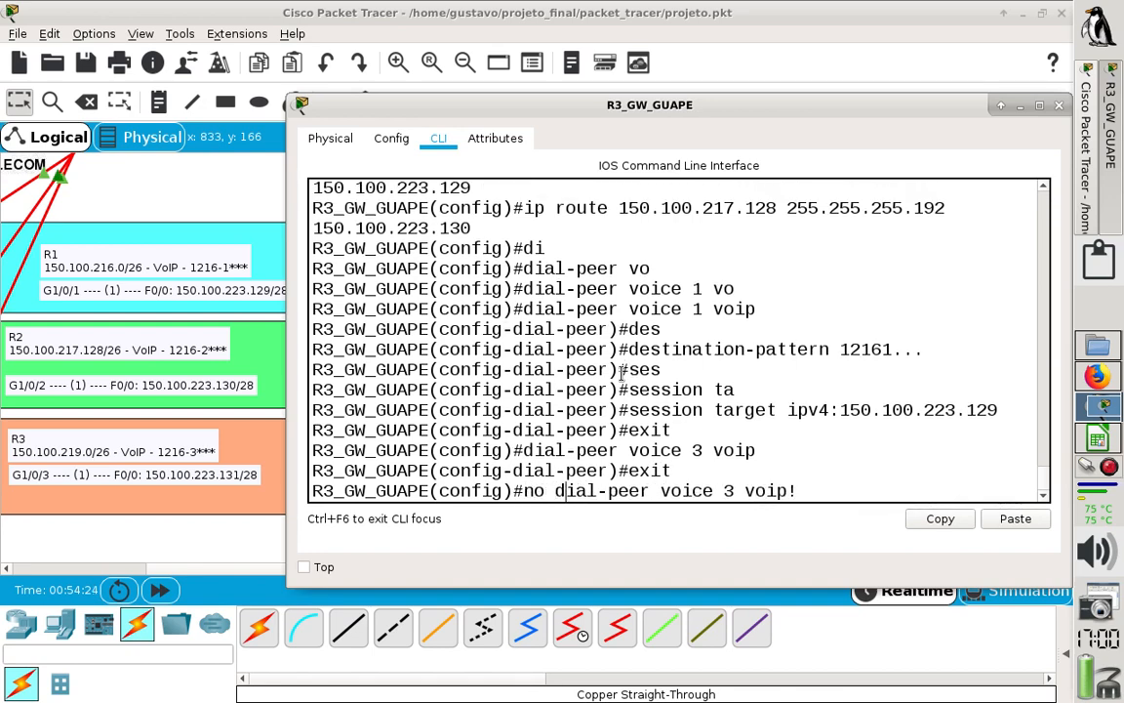
key("Right")
key("Right")
key("Right")
key("Right")
key("Right")
key("Right")
key("Right")
key("Right")
key("Right")
key("BackSpace")
key("Return")
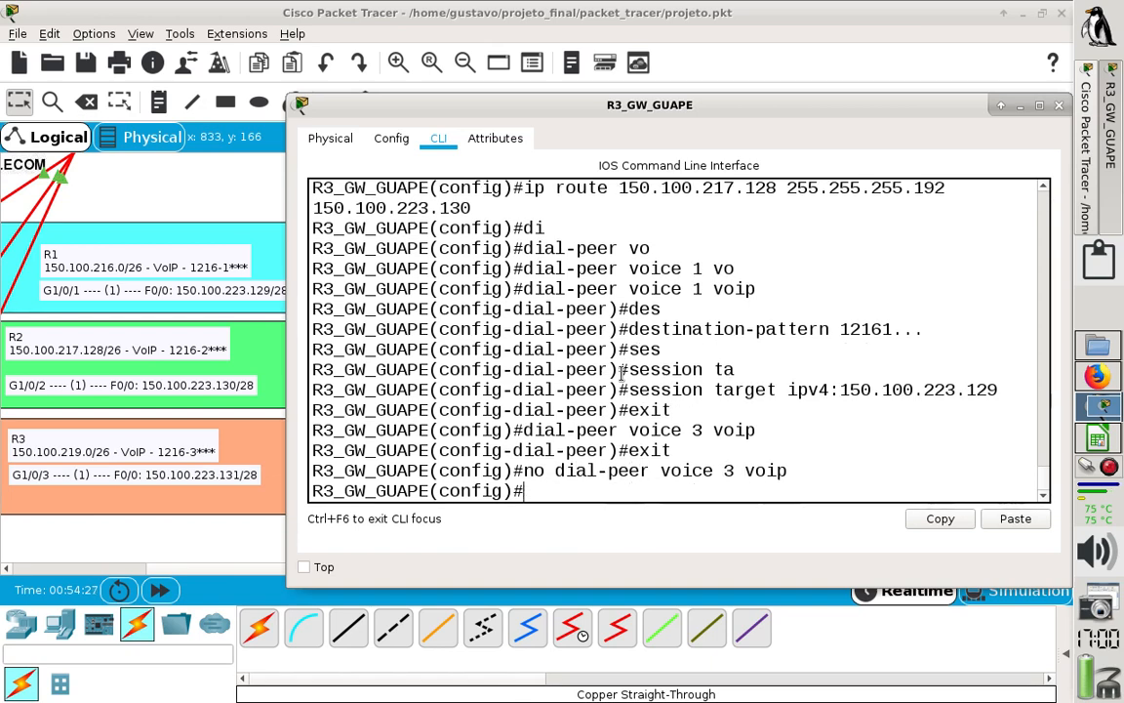
- Create VoIP dial peer 2 on R3 with dial-peer voice 2 voip, reusing the earlier dial peer command
key("Up")
key("Up")
key("Up")
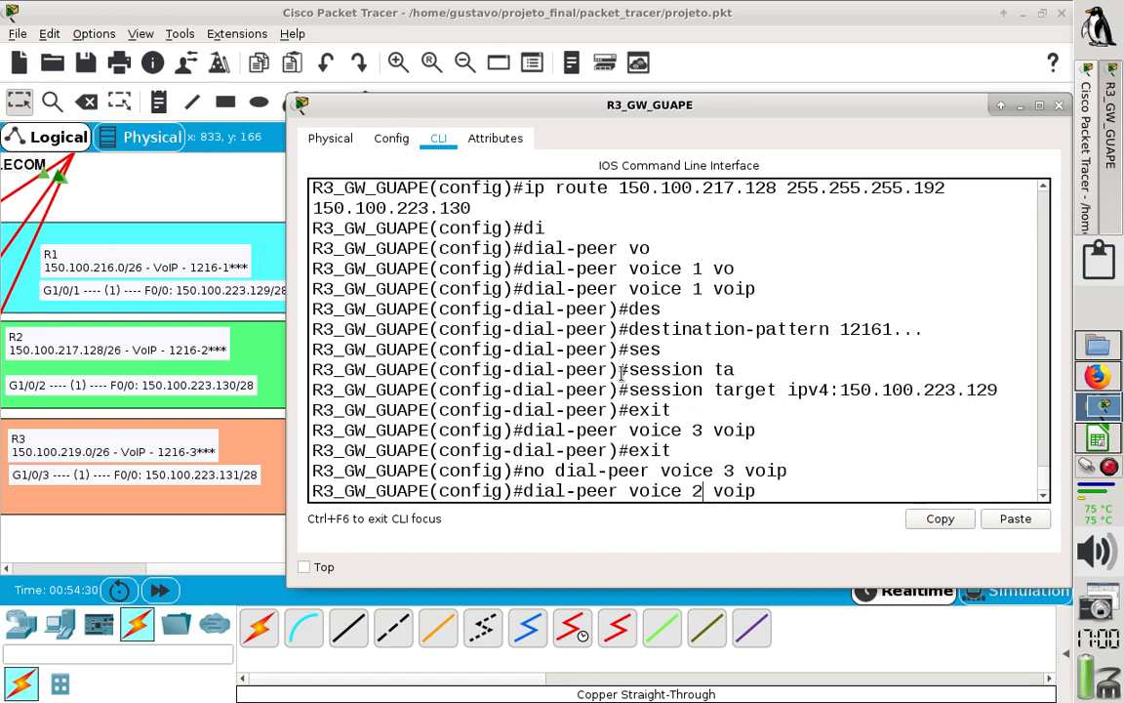
key("Return")
- Set dial peer 2's destination pattern on R3 to 12162... for R2's extension range, reusing the earlier pattern command
key("Up")
key("Up")
key("Up")
key("Up")
key("Up")
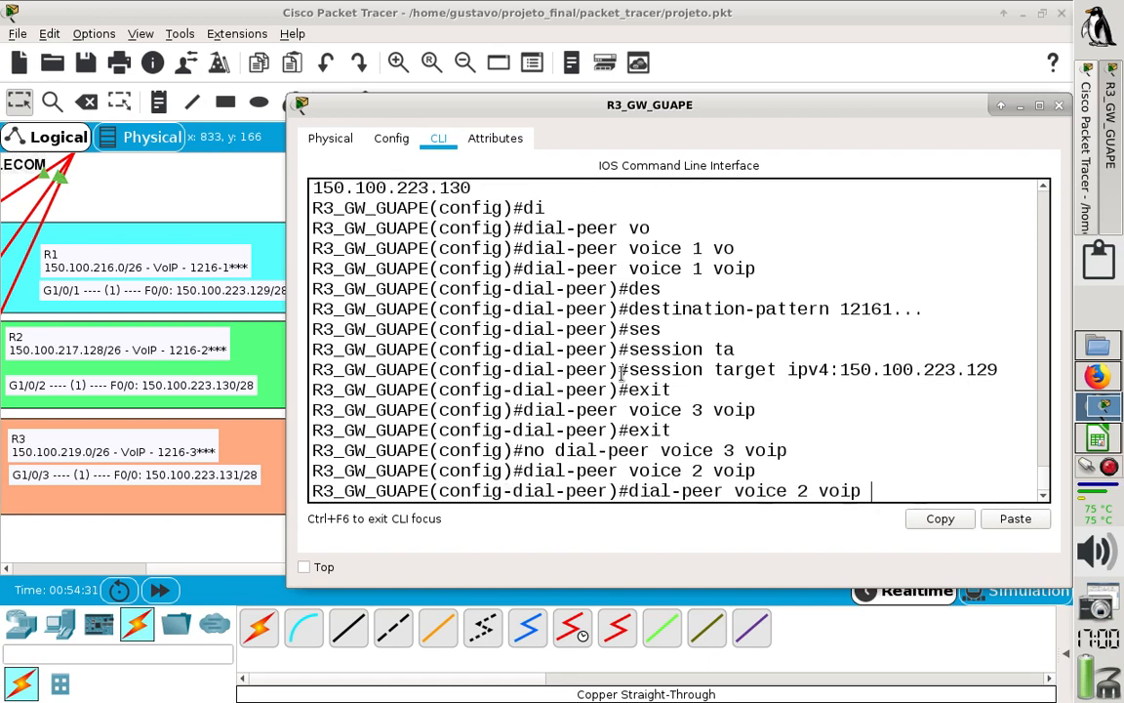
key("Up")
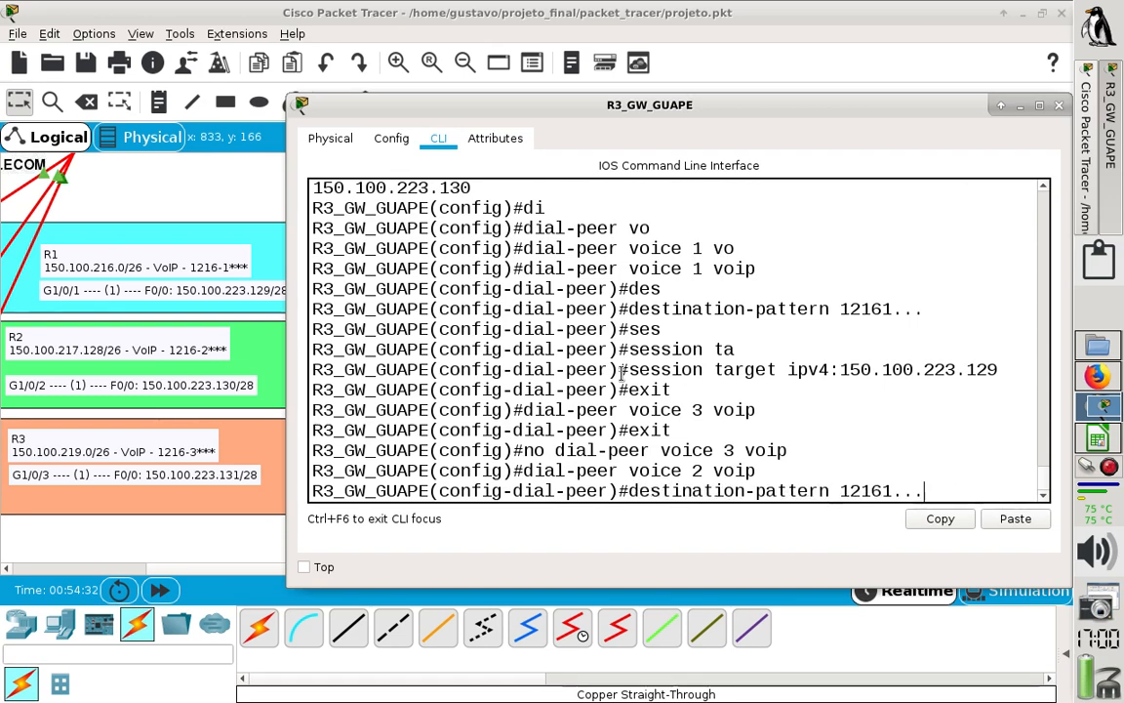
key("Left")
key("Left")
key("Left")
key("BackSpace")
type("2")
key("Return")
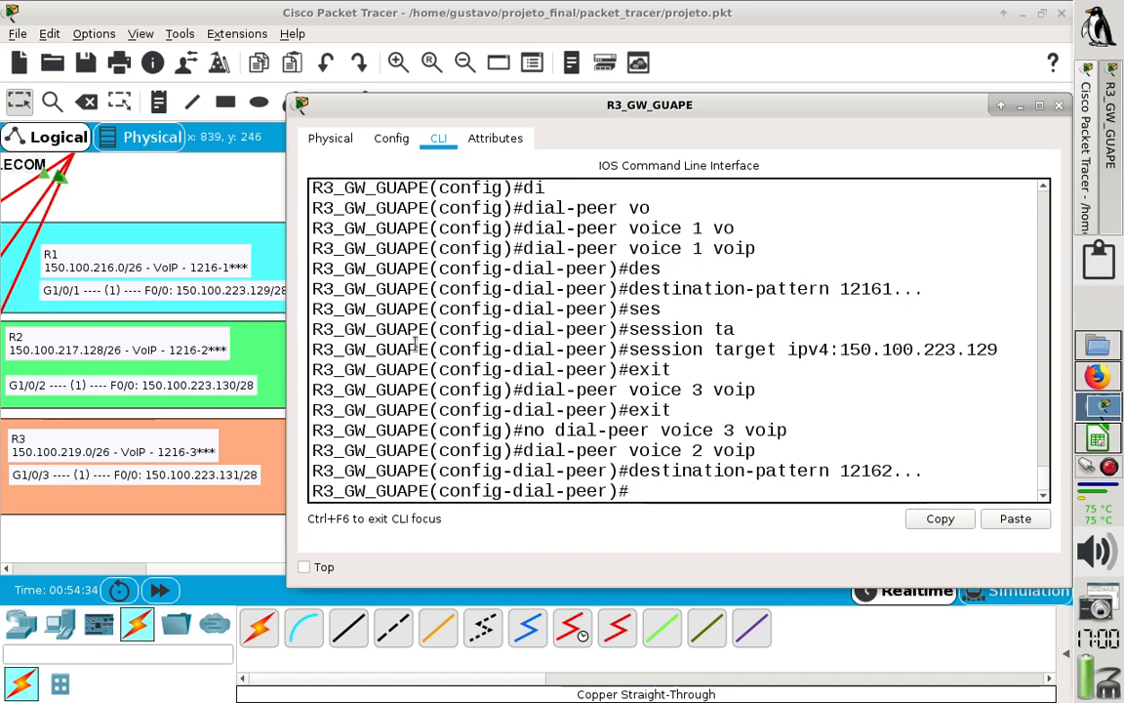
- Set dial peer 2's session target on R3 to ipv4:150.100.223.130, reusing the earlier session target command
key("Up")
key("Up")
key("Up")
key("Up")
key("Up")
key("Up")
key("Up")
key("Up")
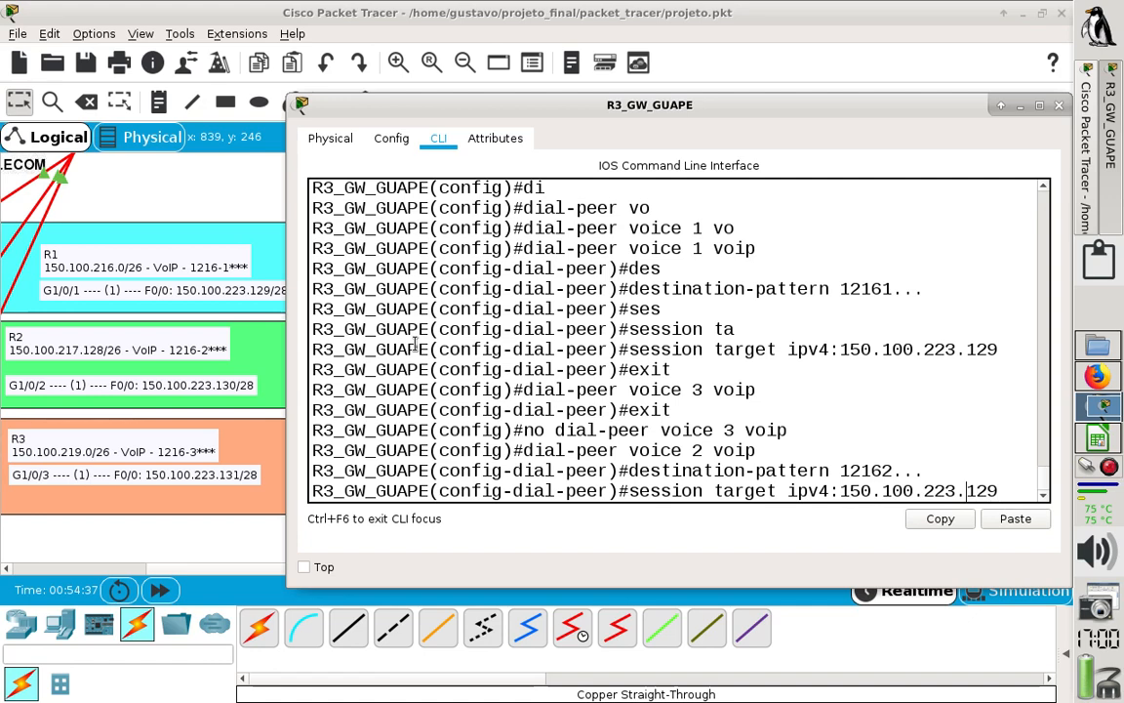
key("BackSpace")
key("BackSpace")
type("30")
key("Return")
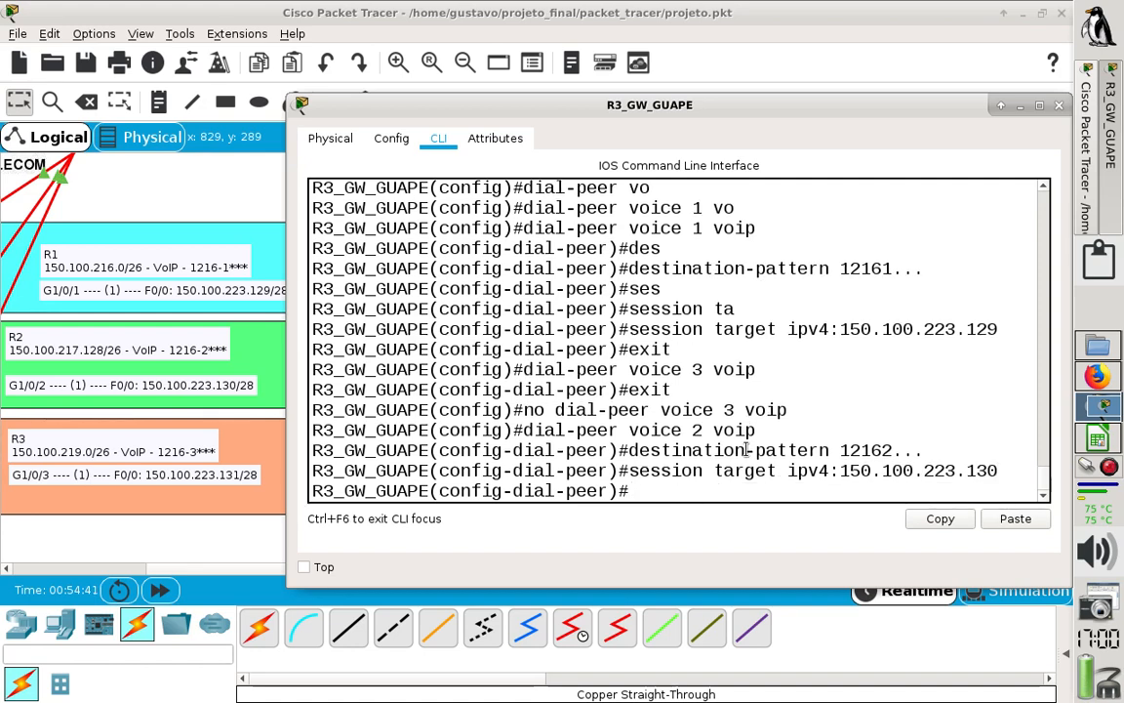
- End R3's configuration mode, save the configuration with wr, and close the R3_GW_GUAPE window
type("end")
key("Return")
key("Return")
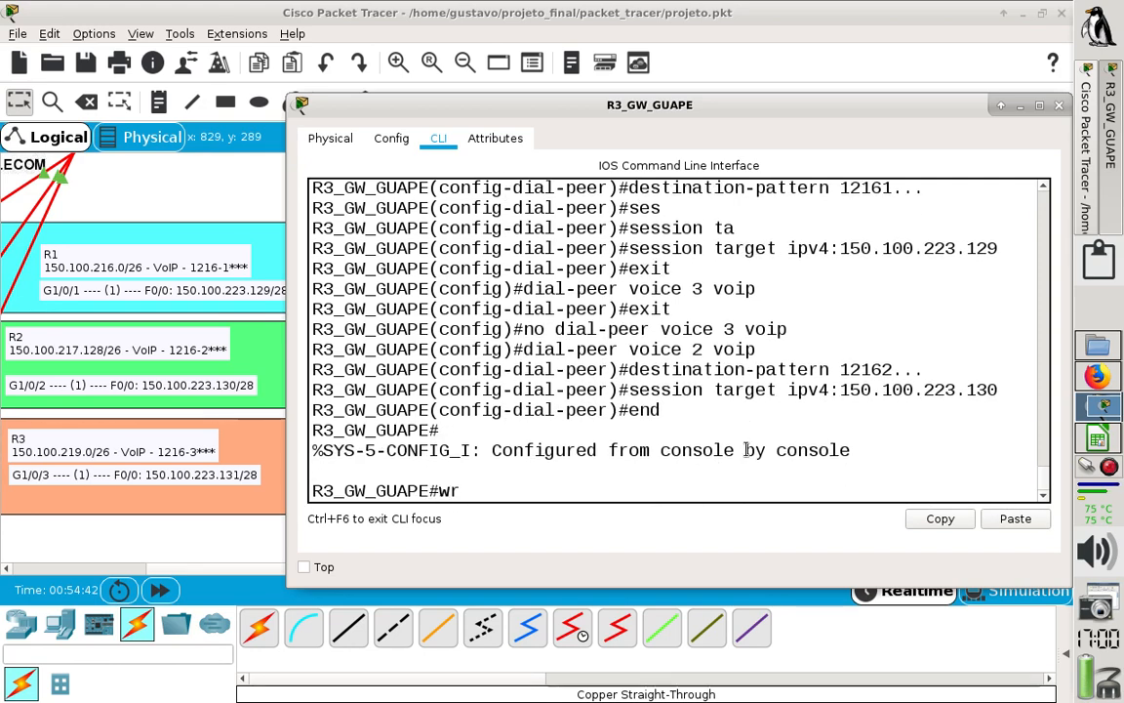
type("wr")
key("Return")
left_click(1059, 104)
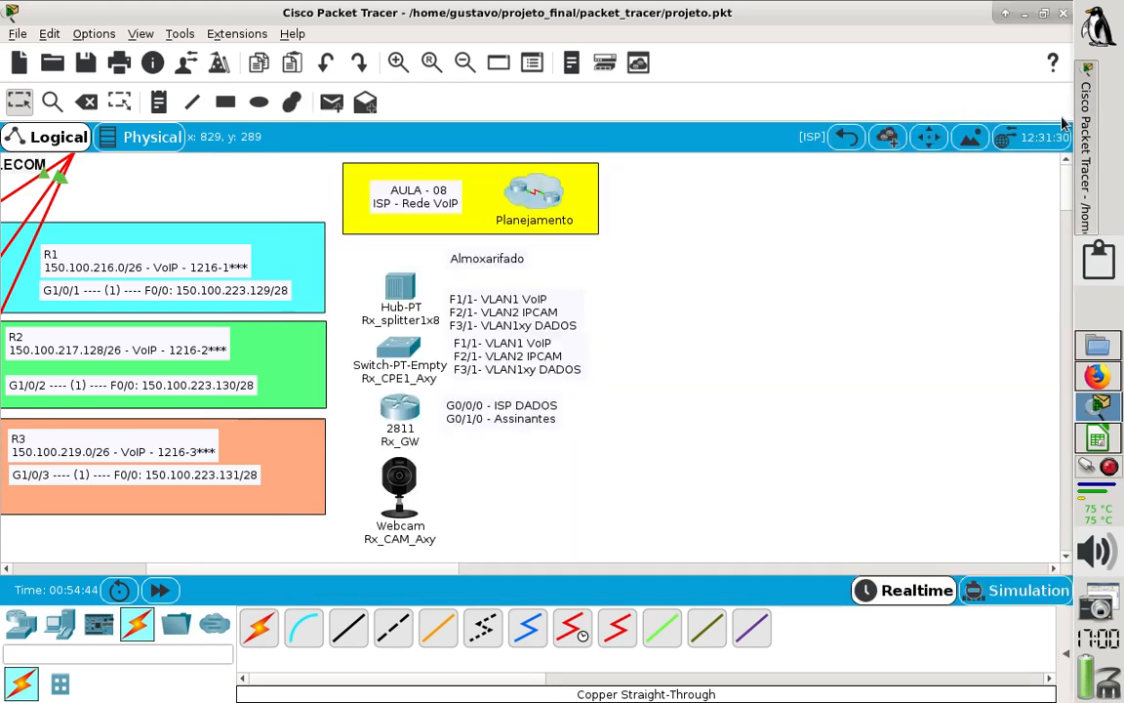
- Go from the ISP cluster to R1_A01 inside Aroeiras and display IP Phone1's graphical phone face with its screen and keypad in view
left_click_drag(415, 573, 304, 584)
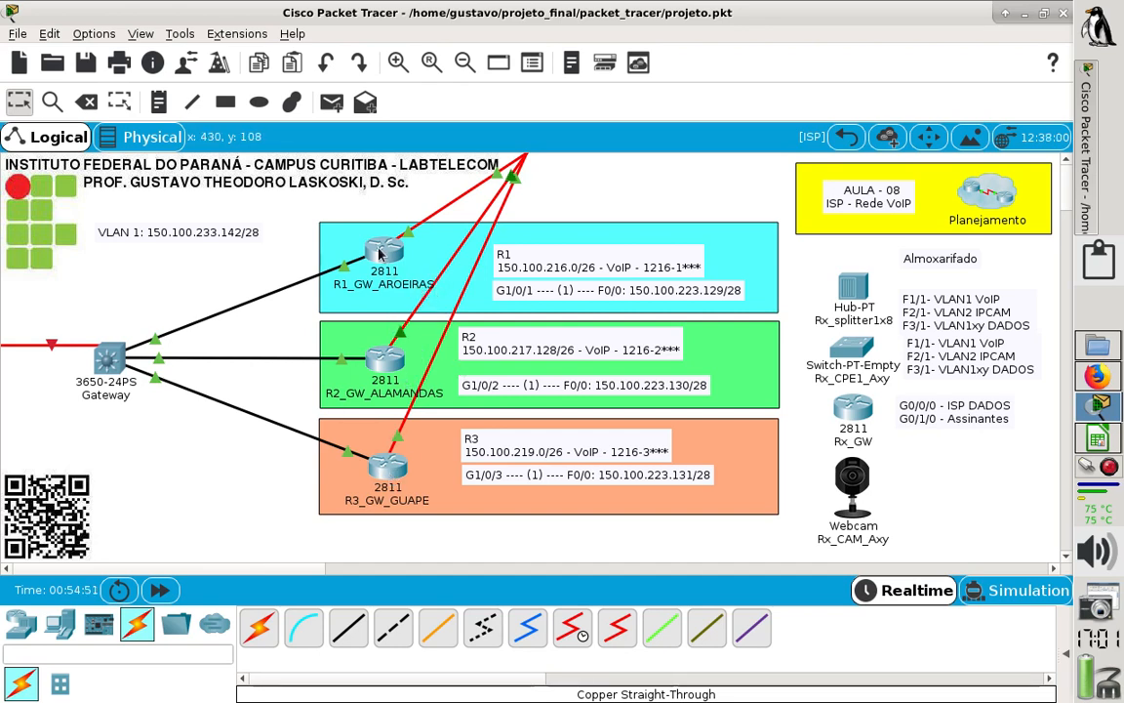
mouse_move(398, 271)
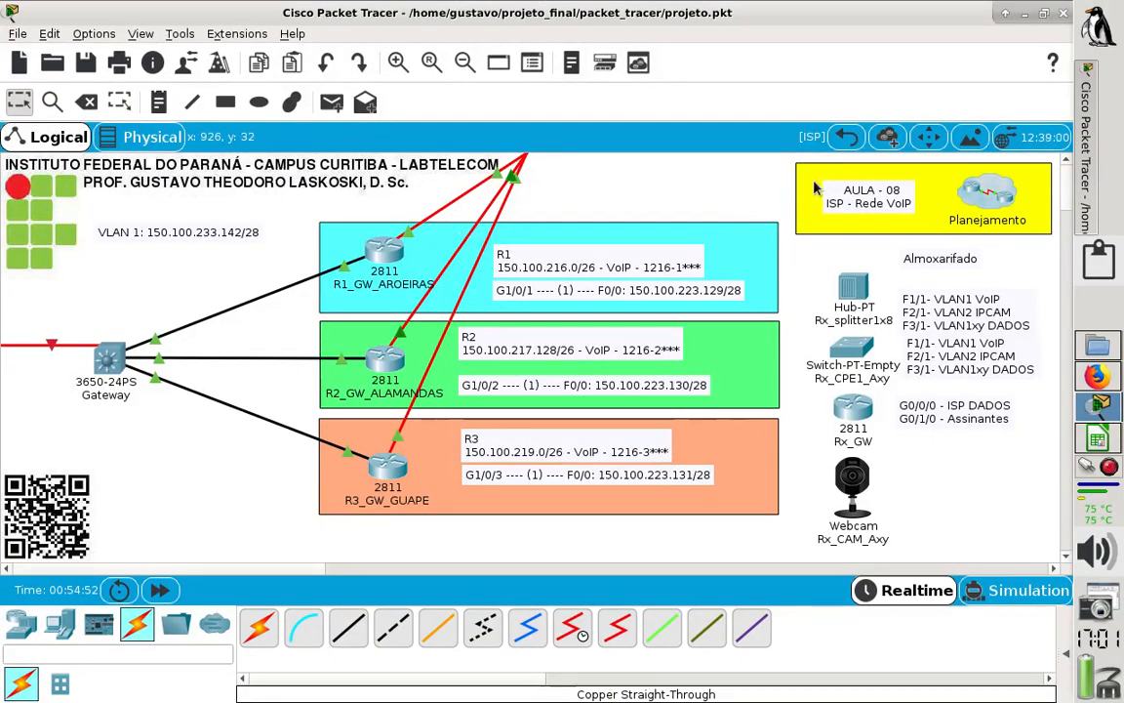
left_click(847, 138)
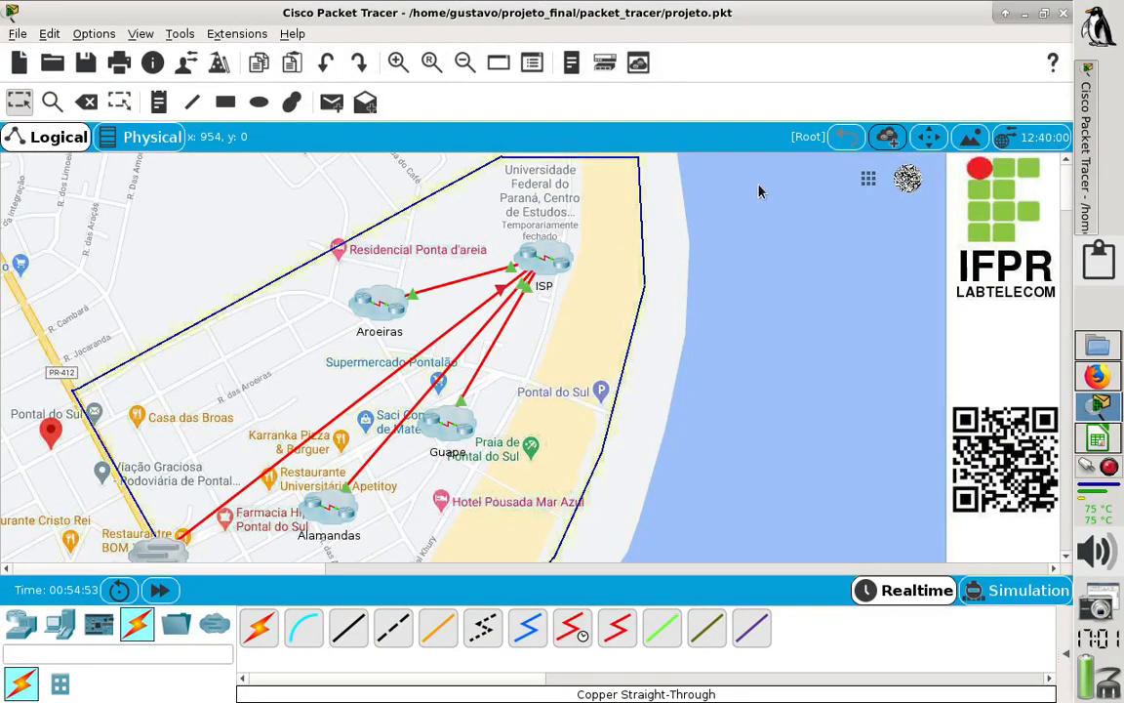
double_click(379, 302)
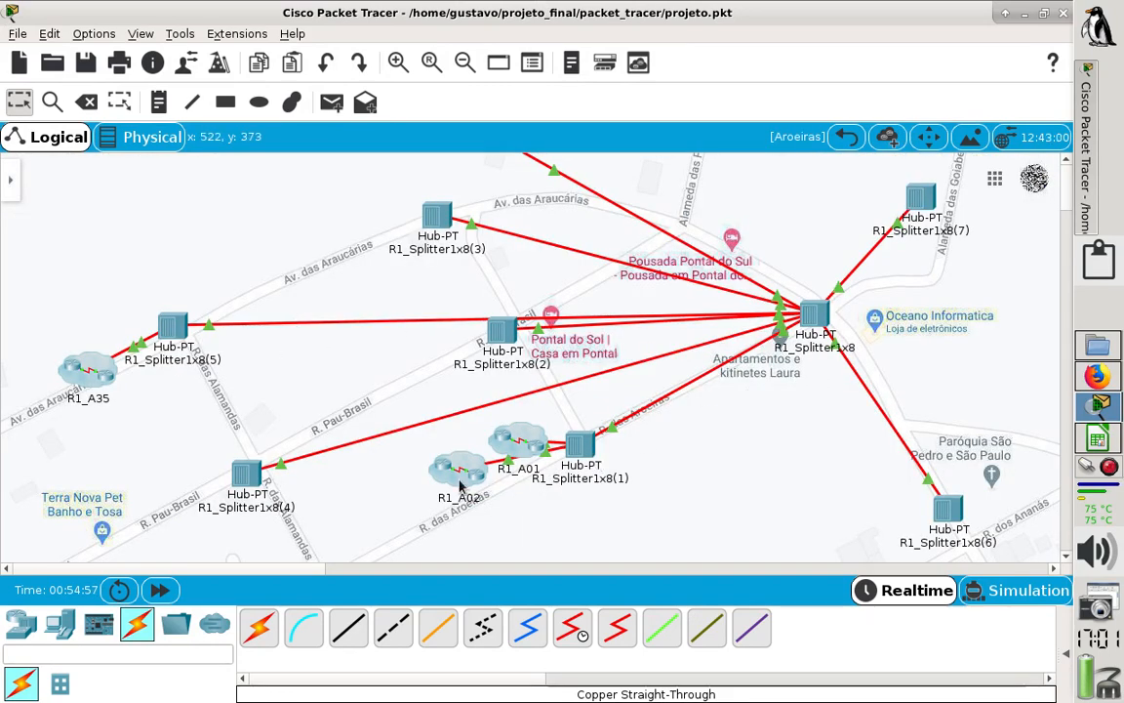
double_click(524, 451)
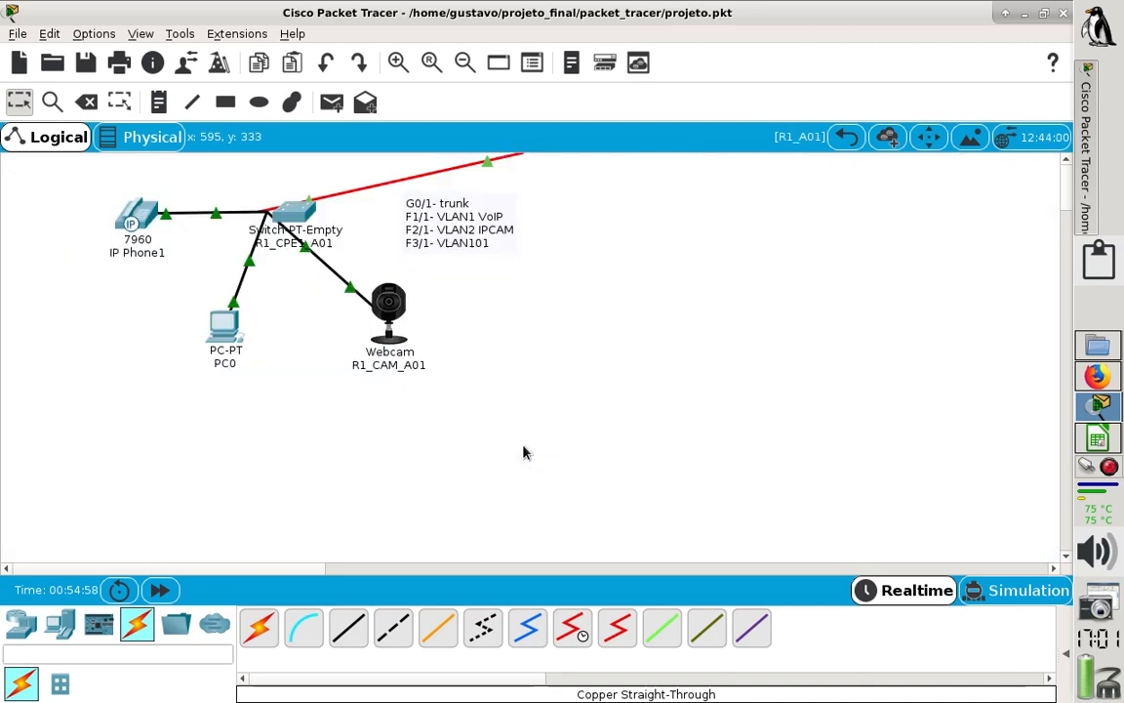
left_click(145, 223)
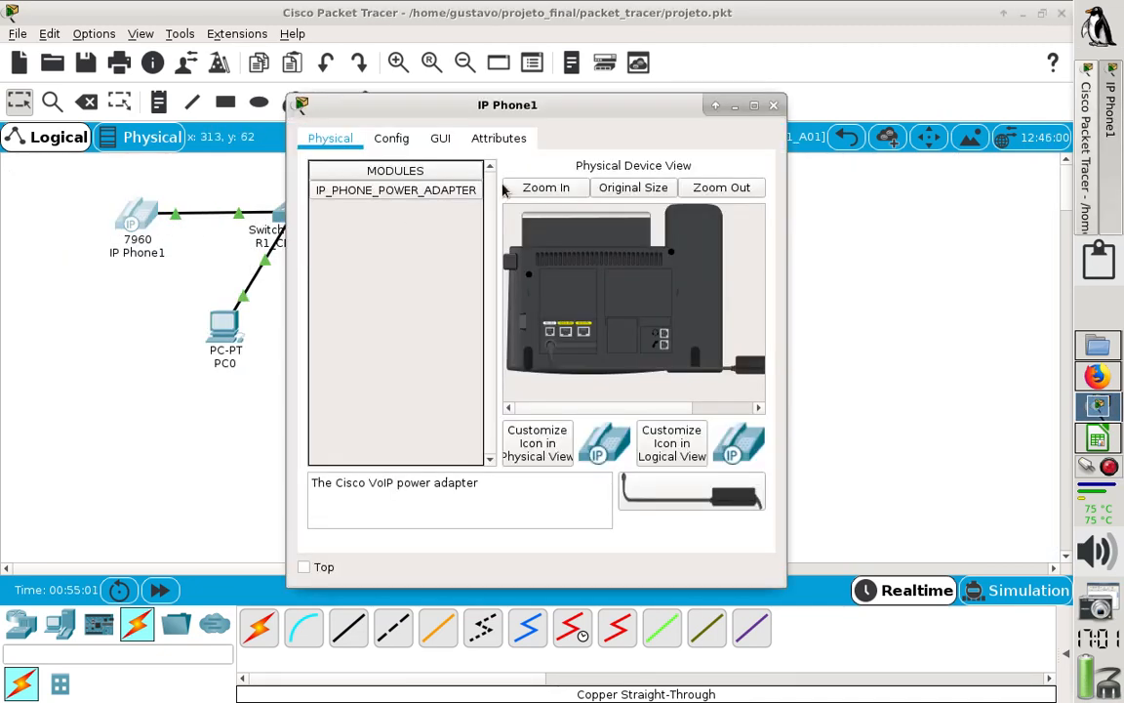
left_click(442, 142)
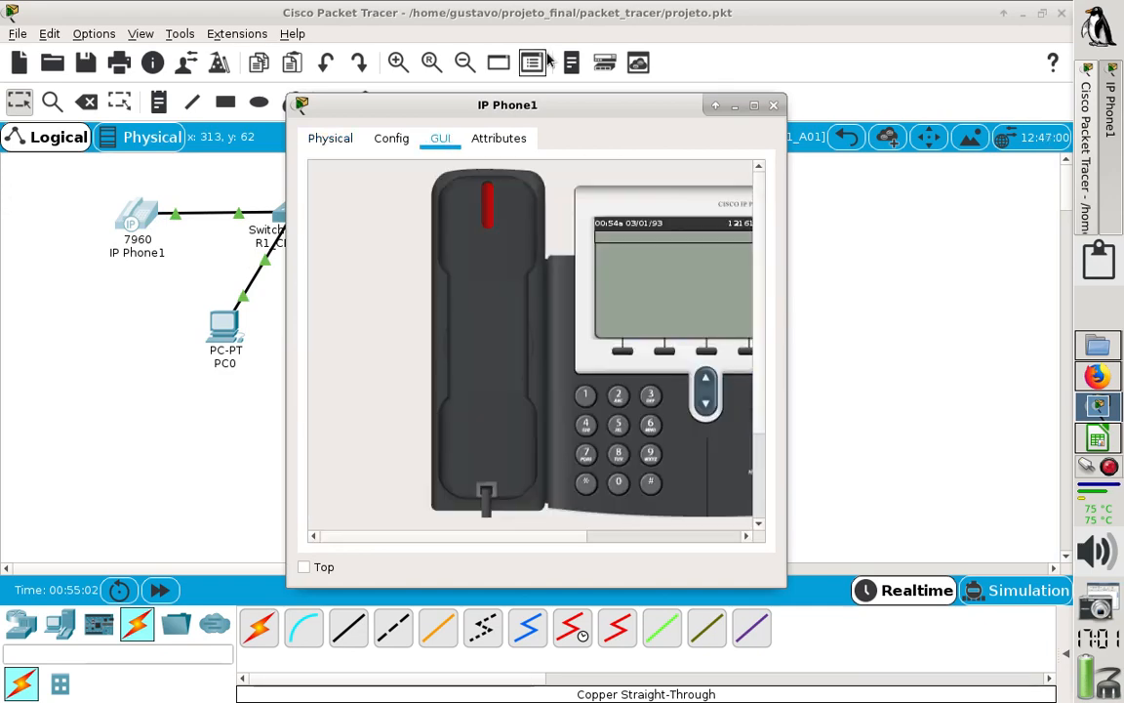
left_click_drag(535, 108, 747, 74)
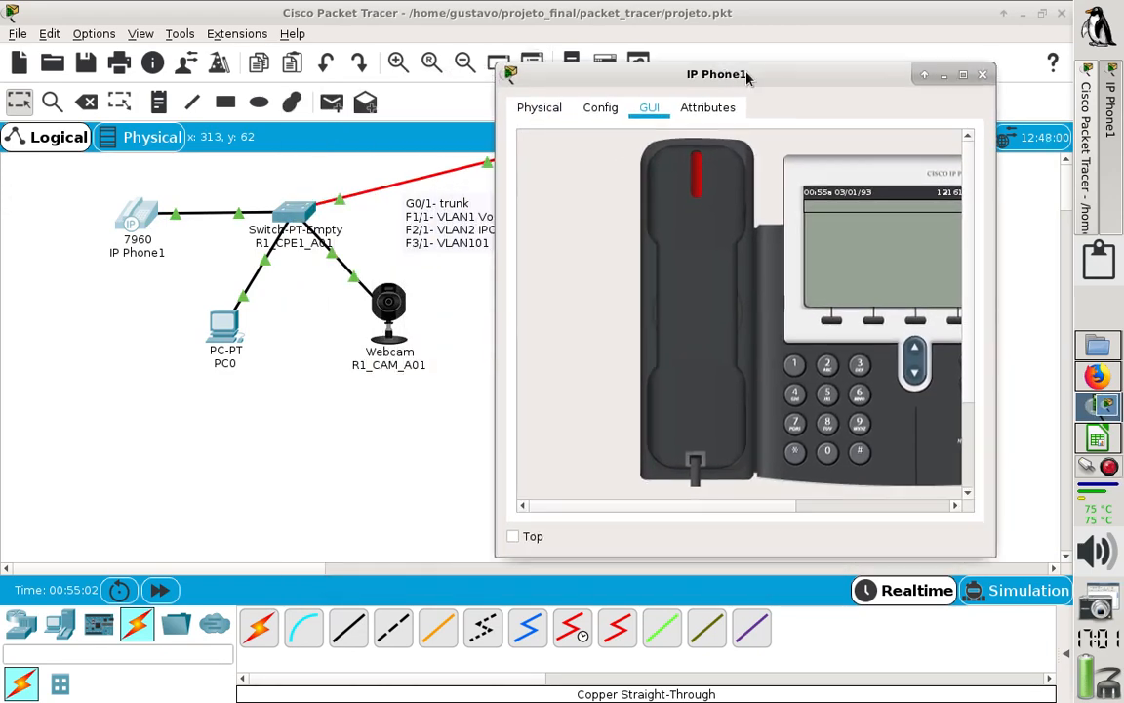
left_click_drag(702, 507, 736, 508)
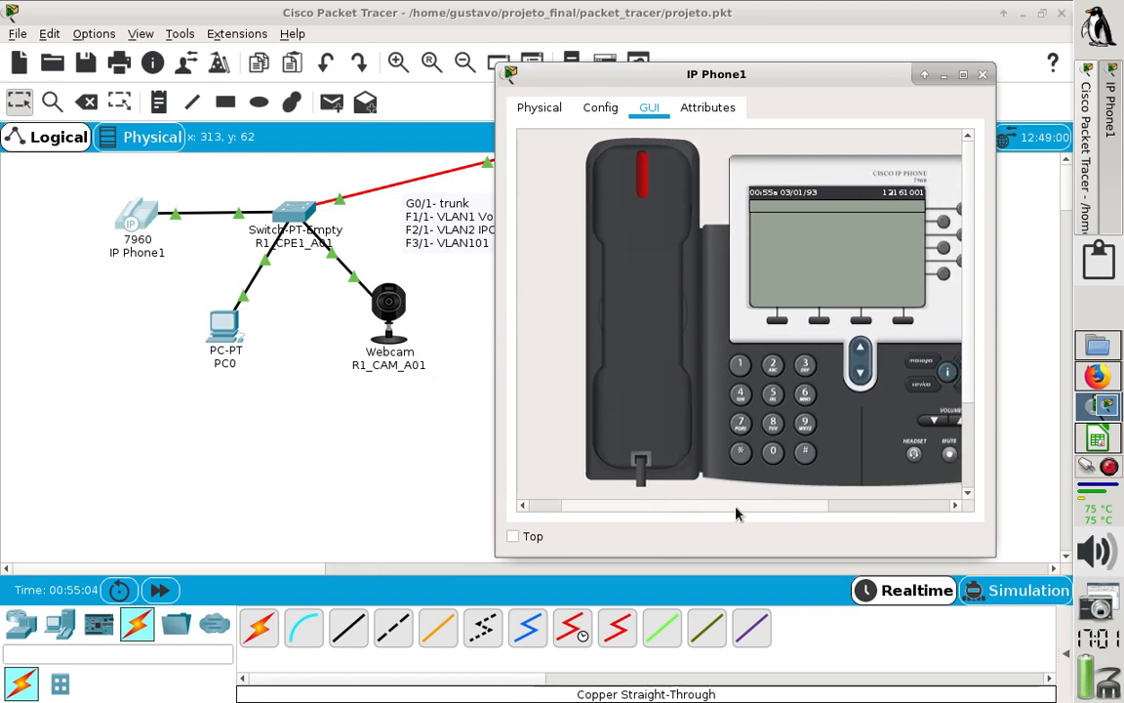
- Dial IP Phone2's extension on IP Phone1 and lift the handset to place the call
left_click(741, 367)
left_click(741, 367)
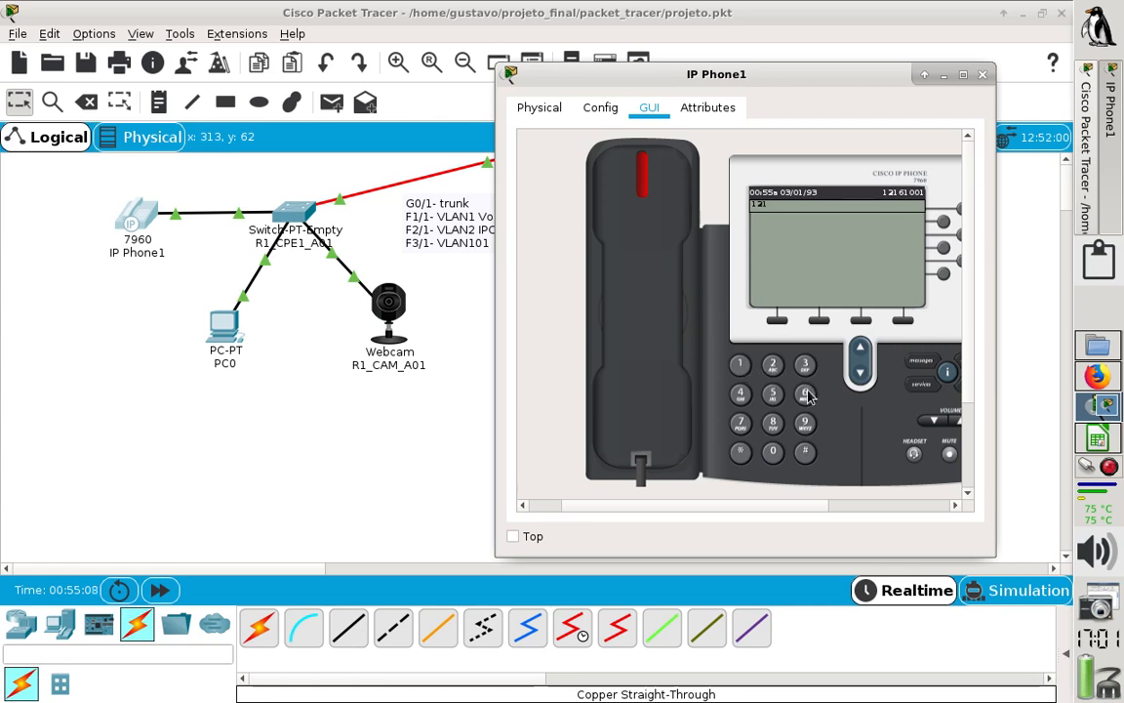
left_click(741, 367)
left_click(645, 266)
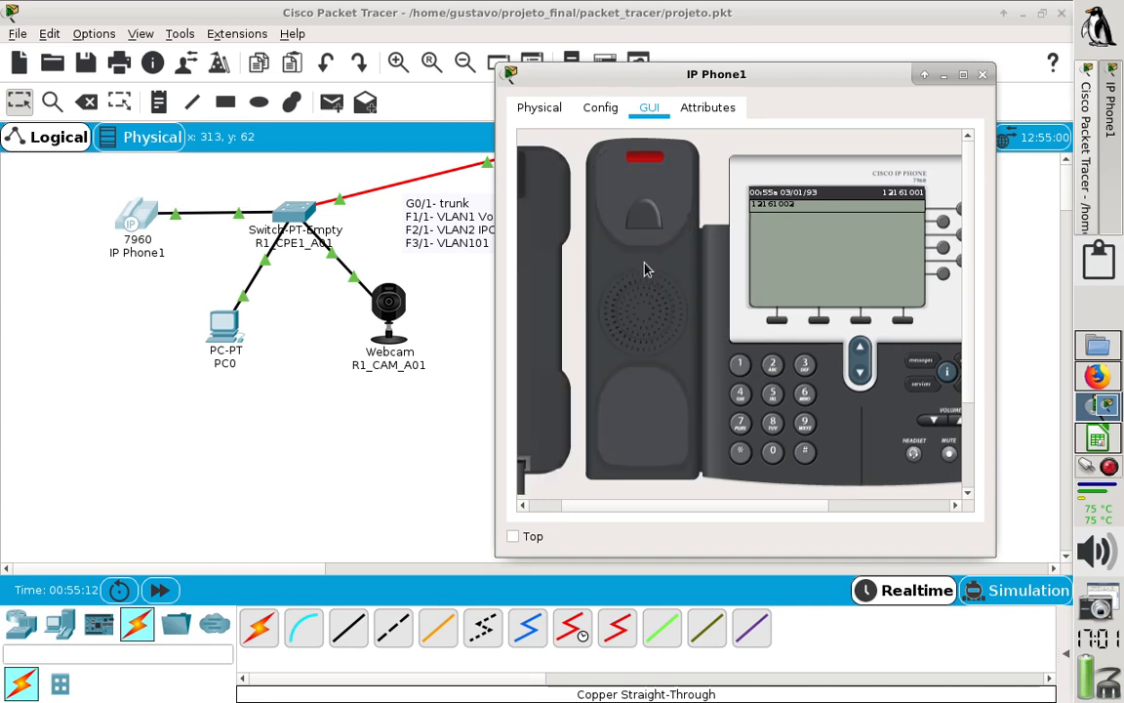
- Go to R1_A02 inside Aroeiras and display IP Phone2's graphical phone face
left_click(432, 417)
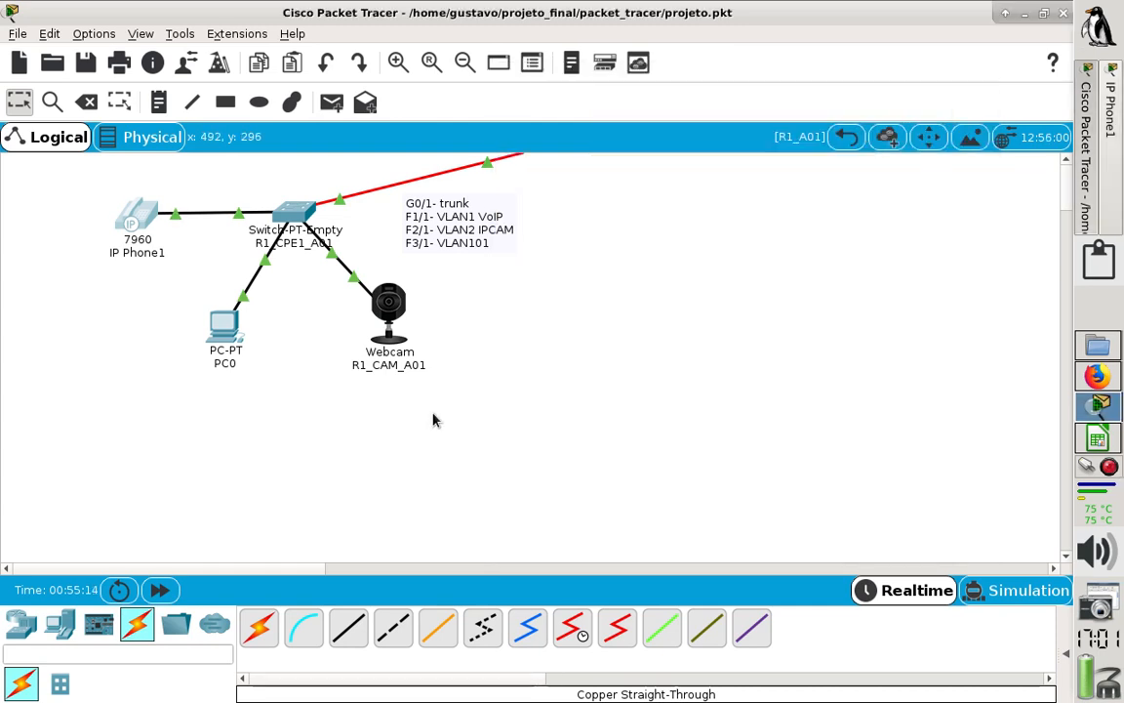
left_click(845, 137)
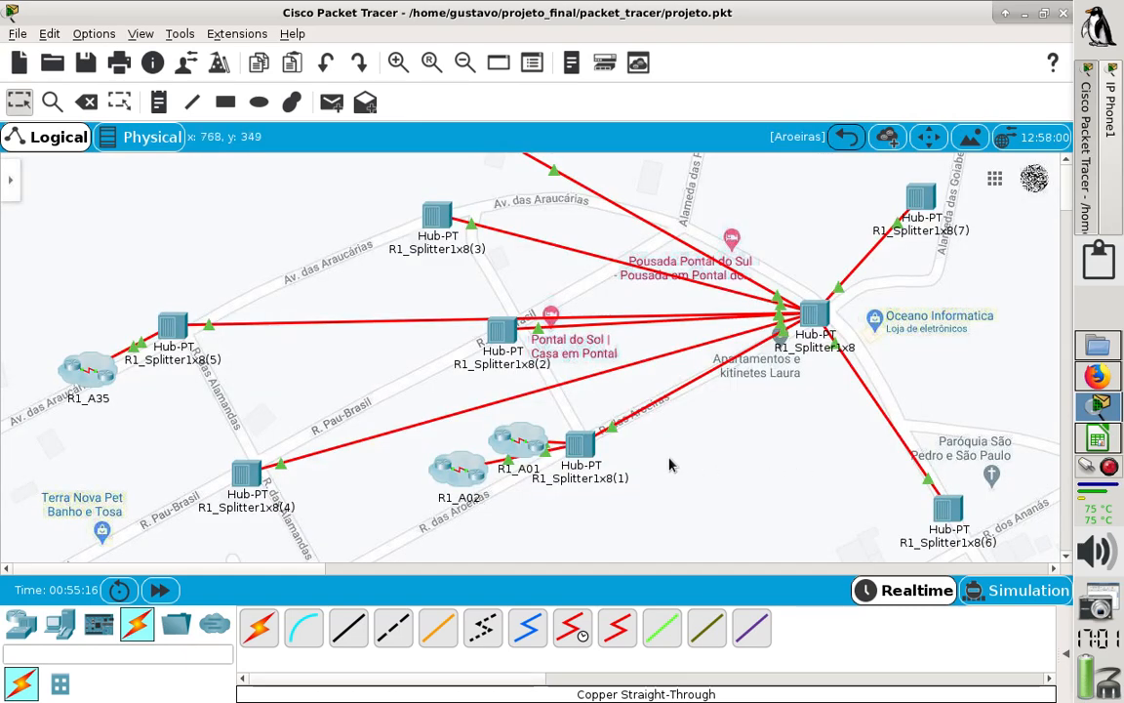
left_click(451, 482)
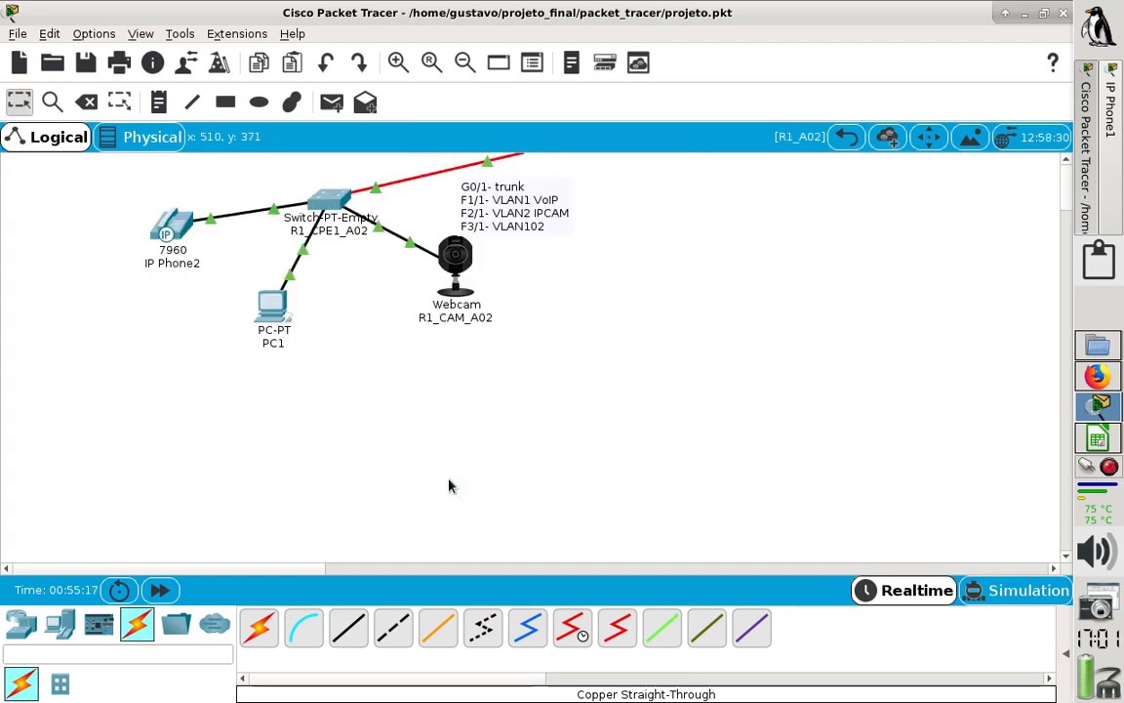
left_click(173, 228)
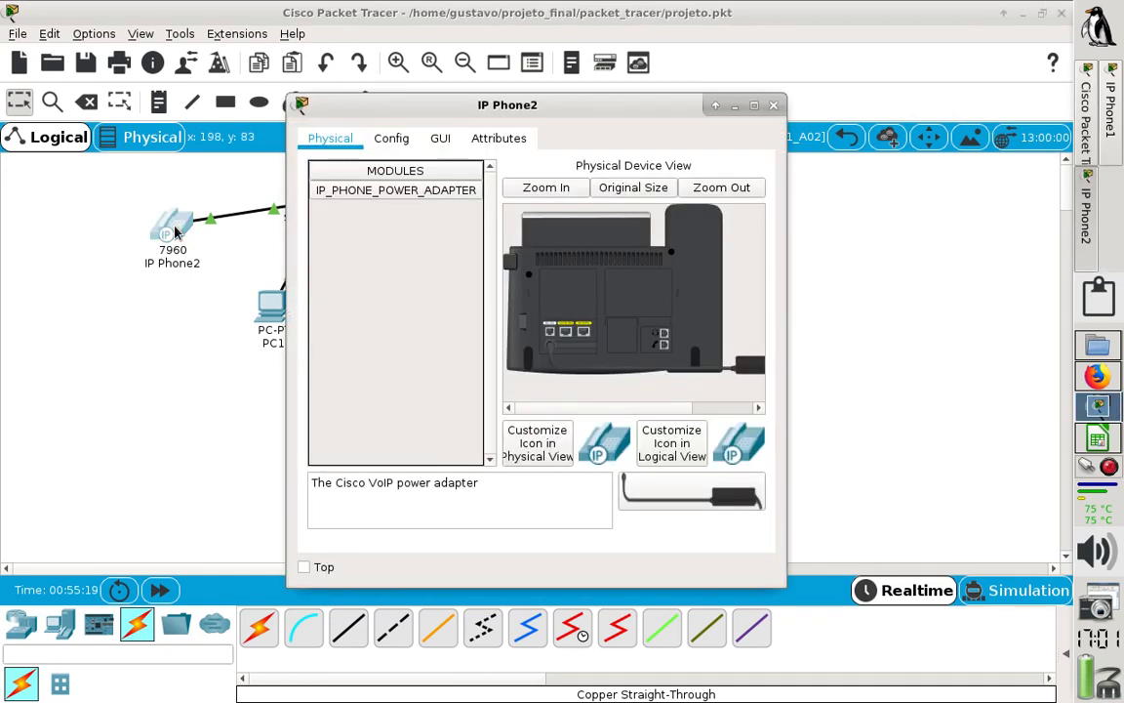
left_click(440, 138)
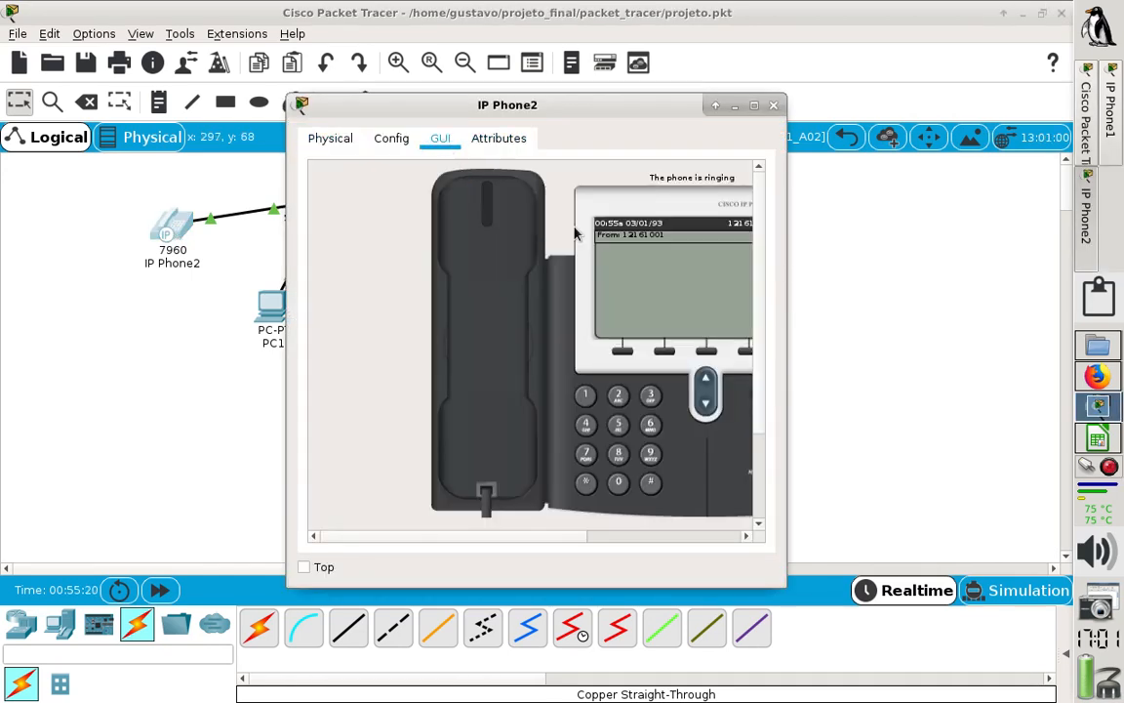
- Answer and hang up the call from IP Phone1 on IP Phone2, and widen the window to fit the whole phone
left_click(496, 241)
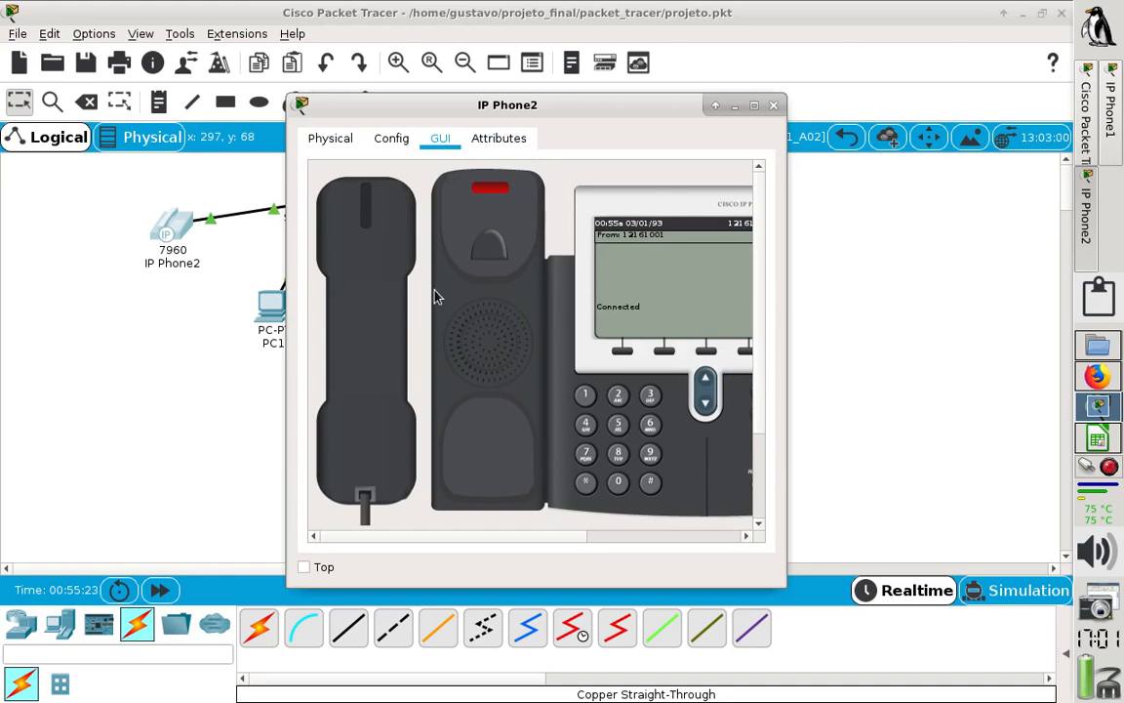
left_click(382, 285)
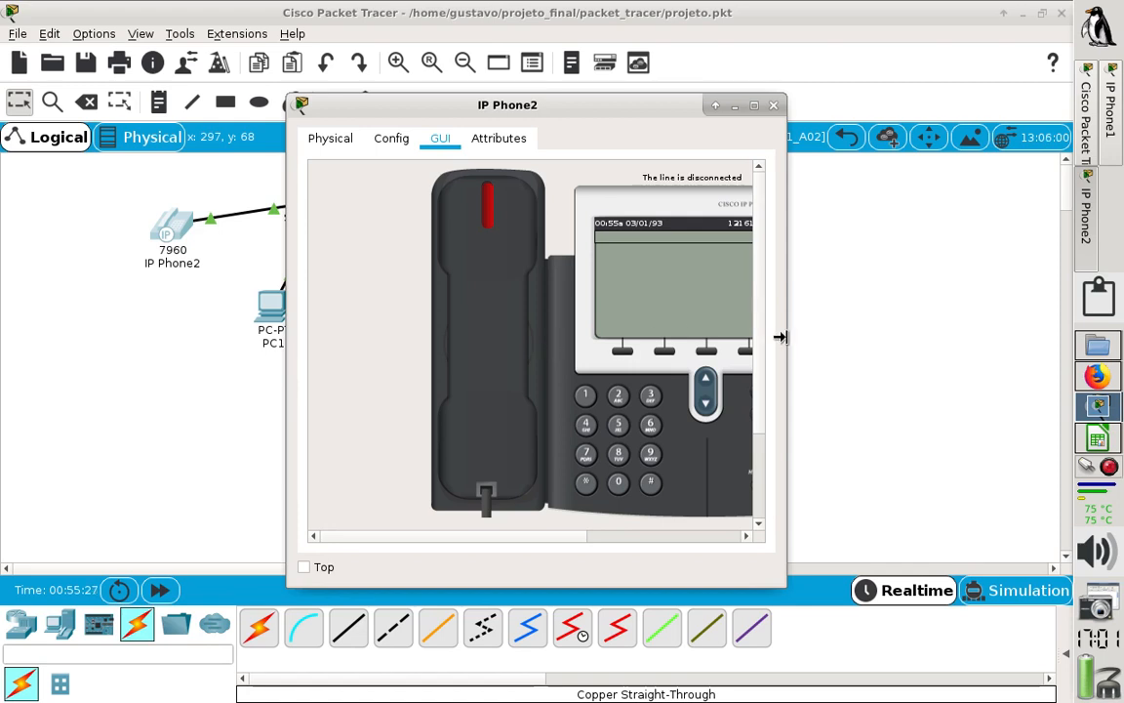
left_click_drag(781, 337, 1024, 372)
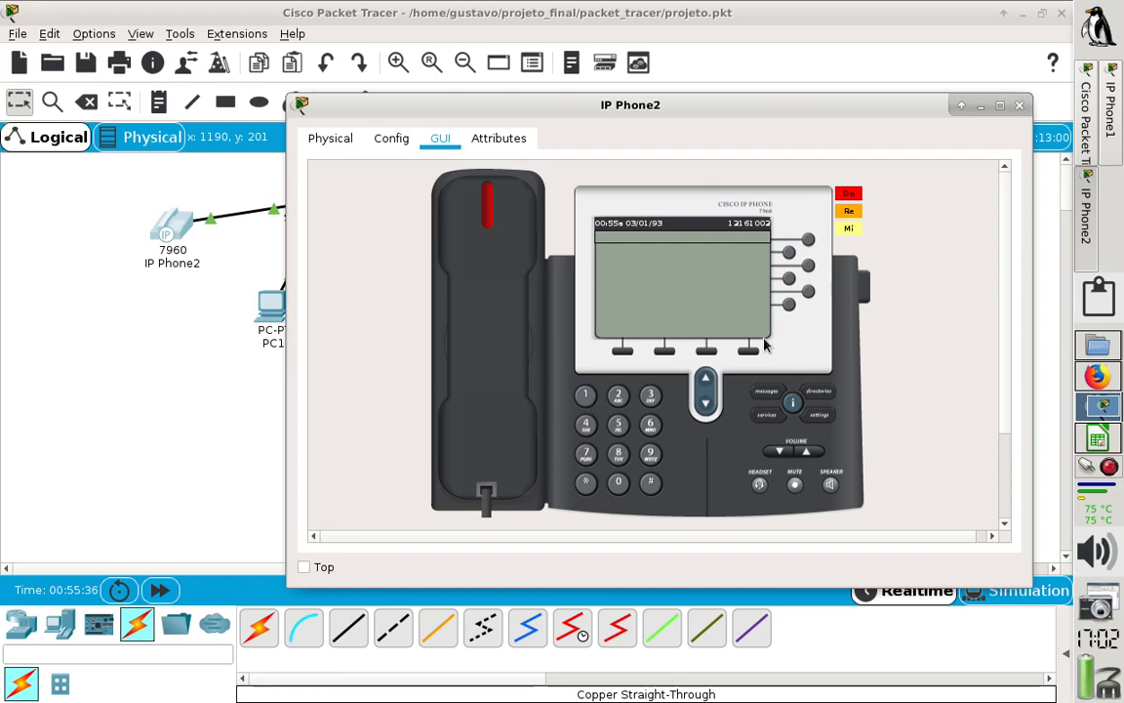
- Go to R3_A01 inside Guape and display IP Phone5's graphical phone face with its extension in view
left_click(243, 389)
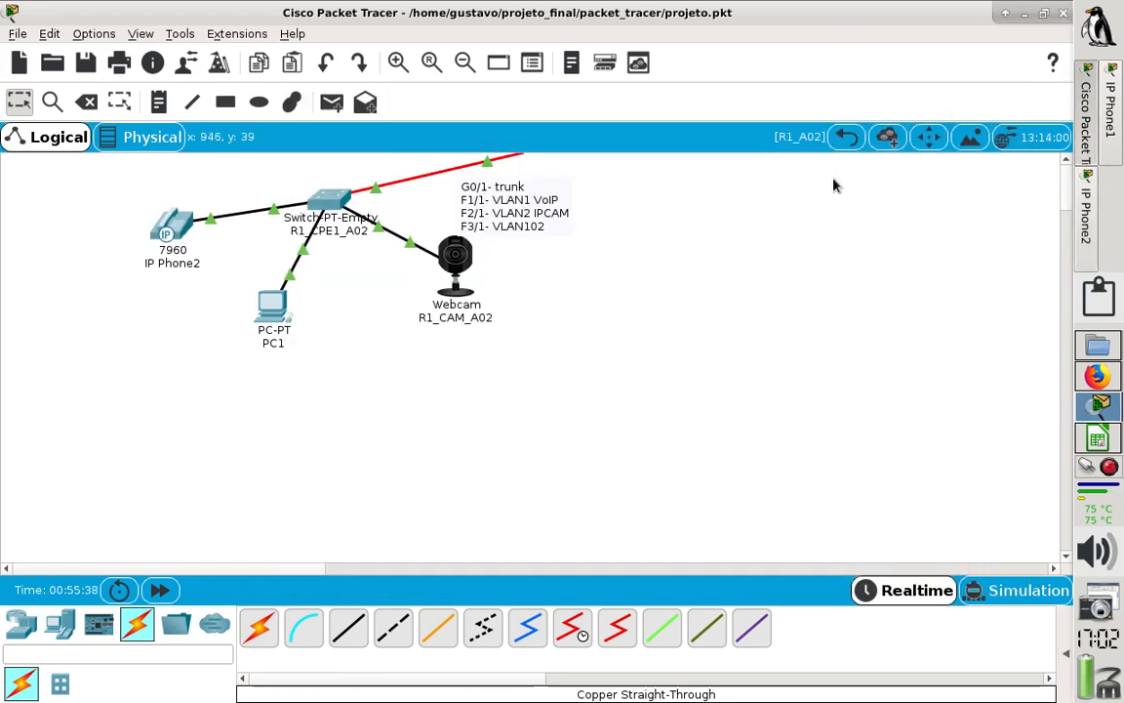
left_click(841, 143)
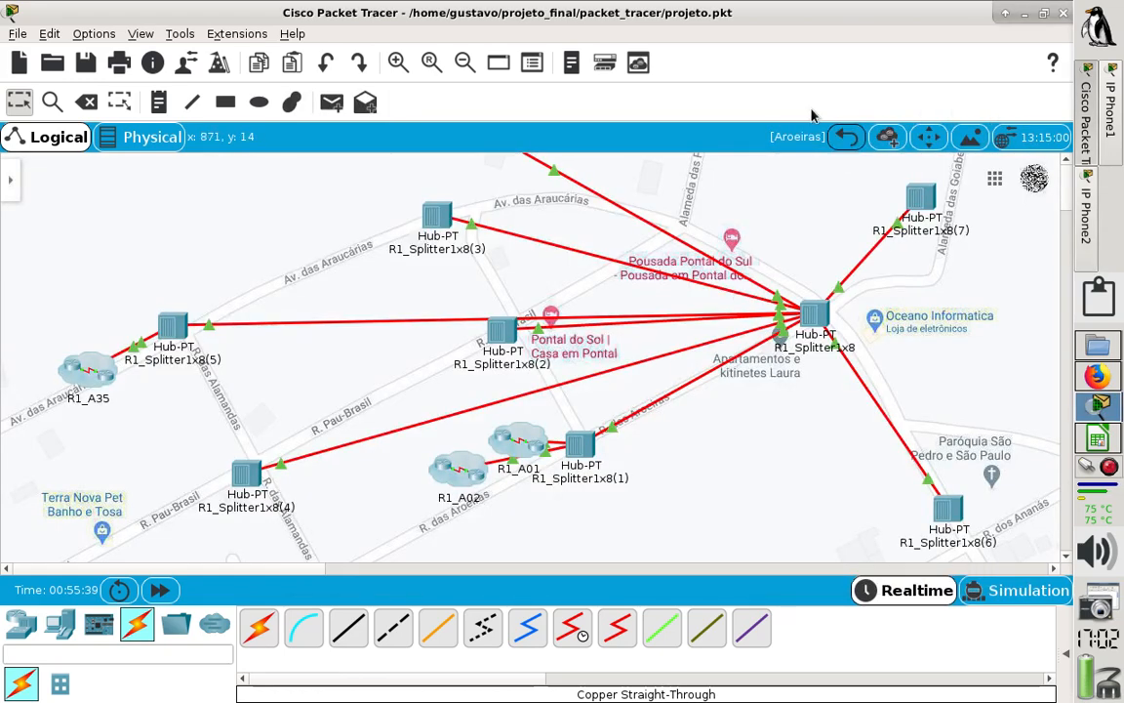
left_click(761, 132)
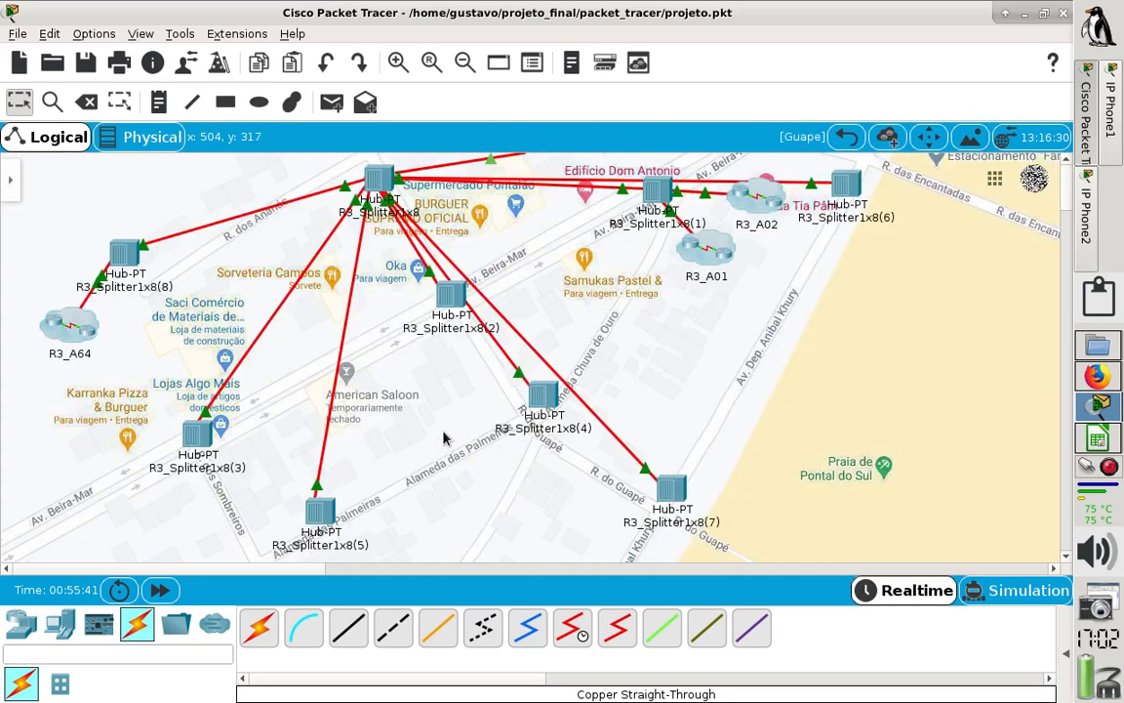
left_click(429, 418)
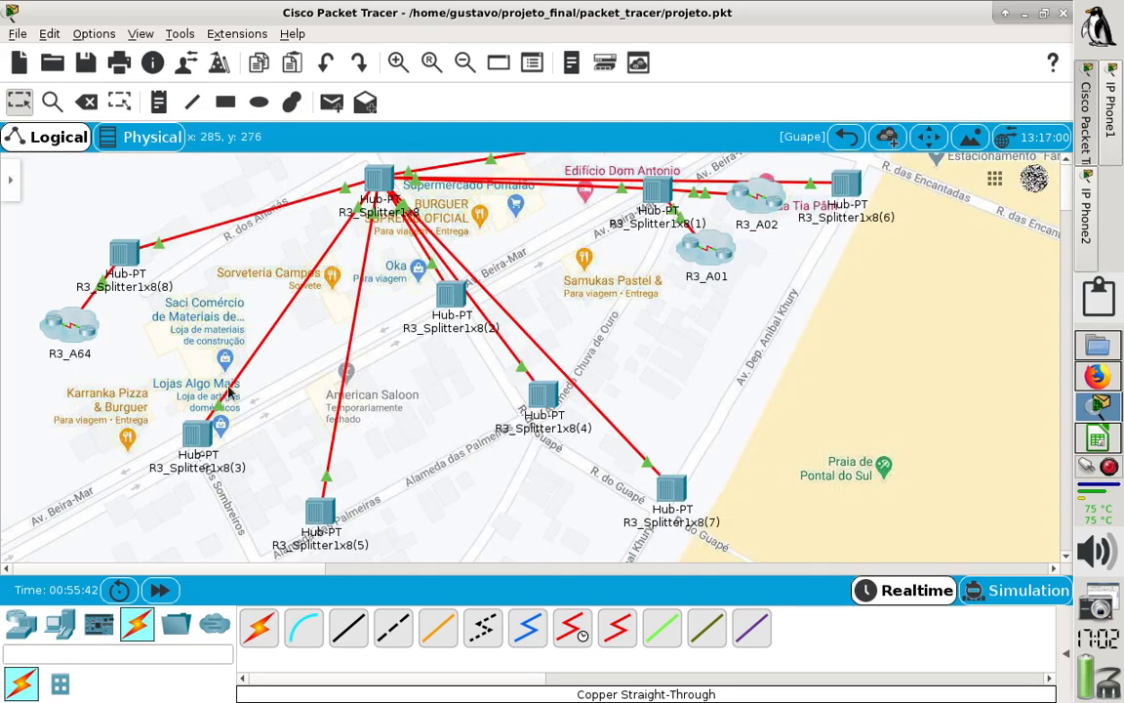
left_click(703, 270)
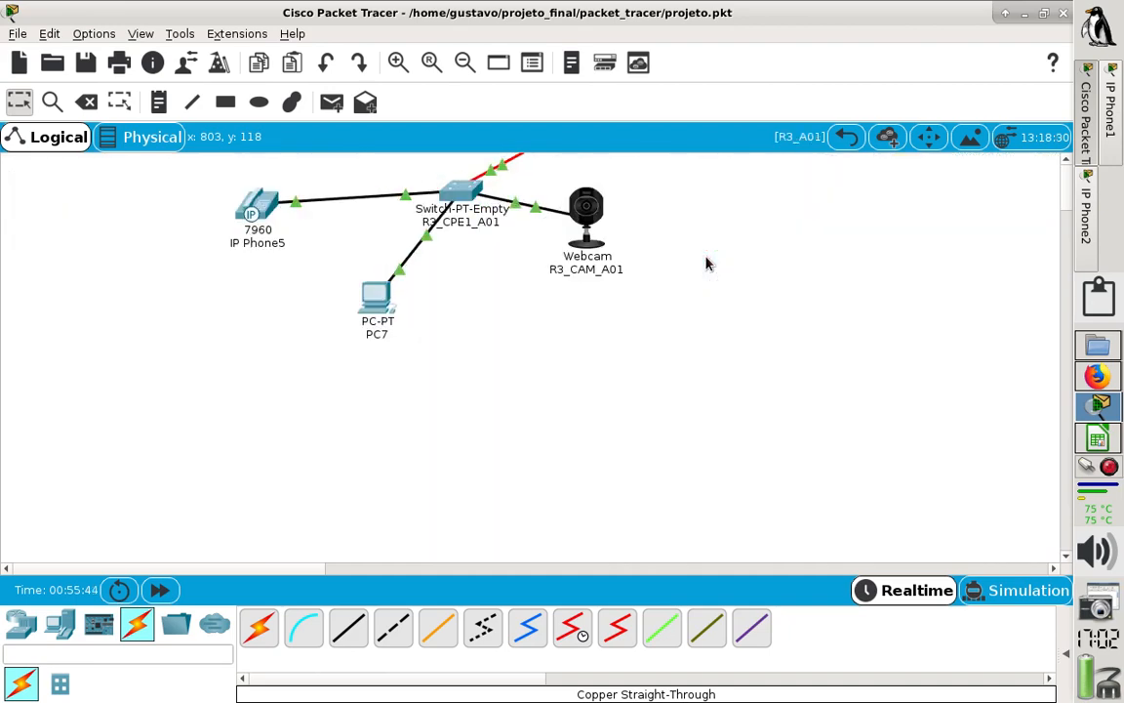
left_click(257, 206)
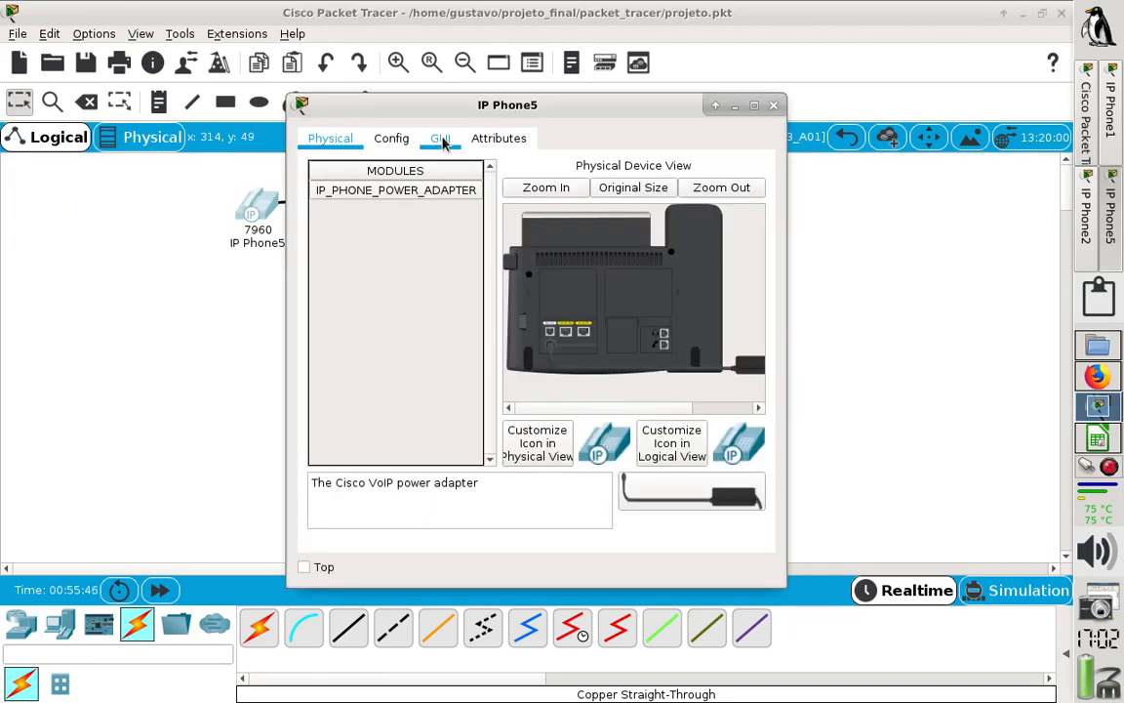
left_click(441, 139)
left_click_drag(518, 105, 685, 96)
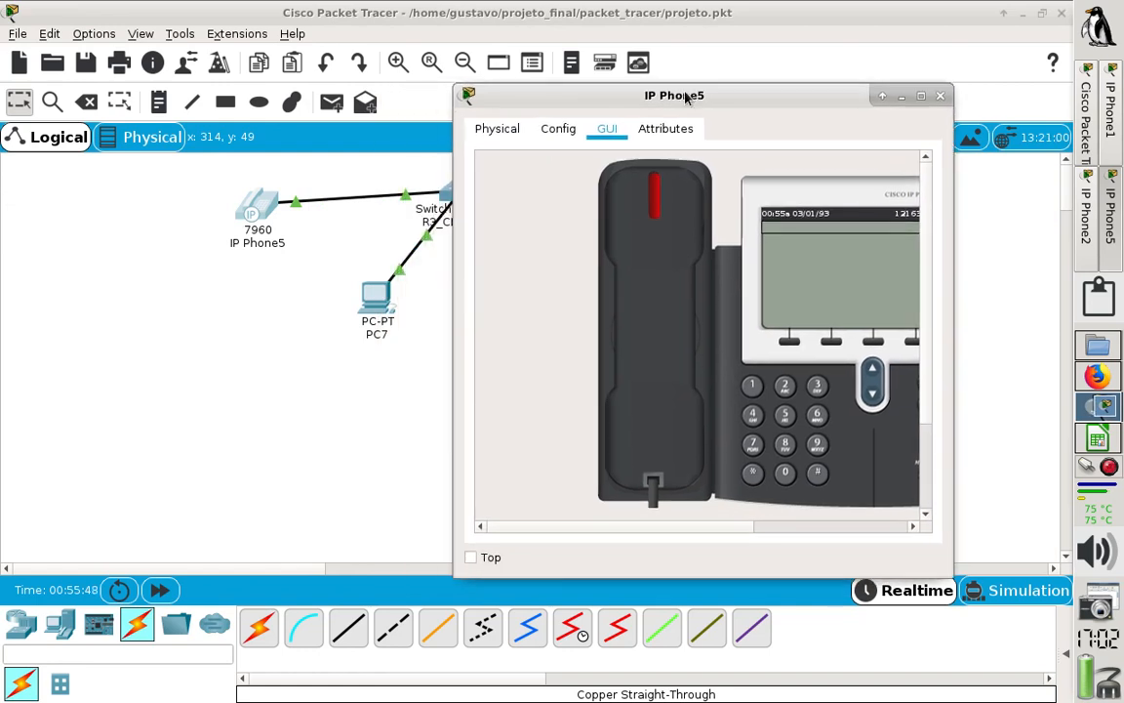
left_click_drag(600, 531, 638, 532)
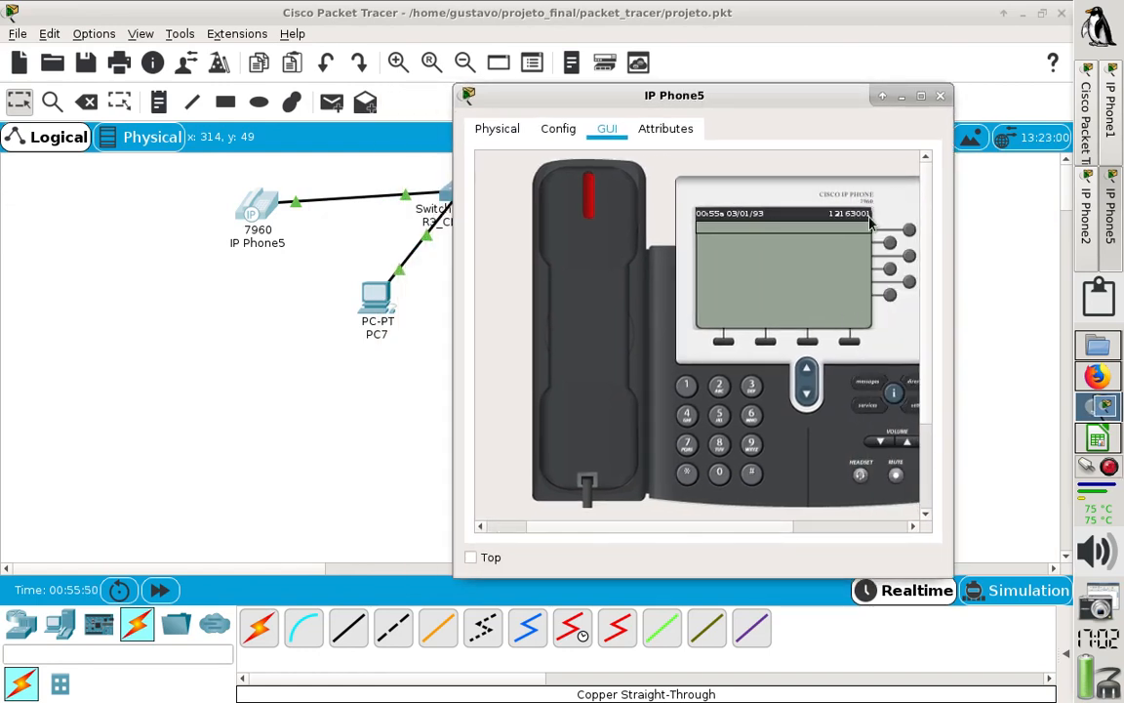
- Return from R3_A01 to the Guape cluster and arrange the IP Phone2 and IP Phone5 windows side by side
left_click(999, 246)
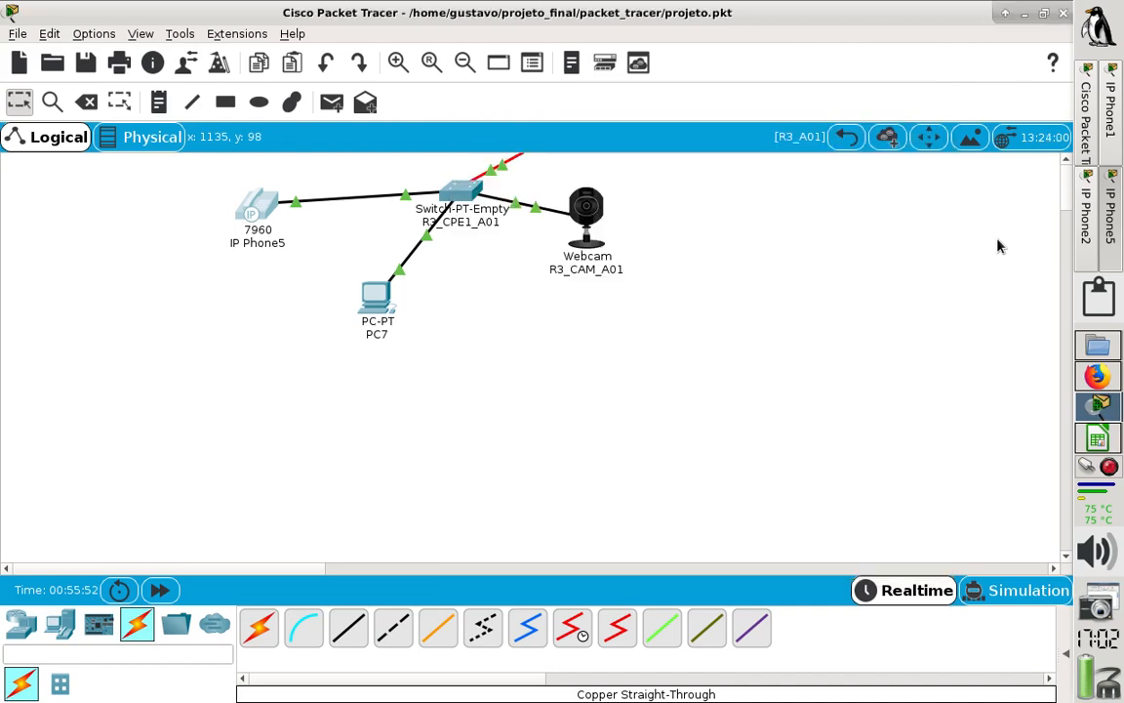
left_click(847, 137)
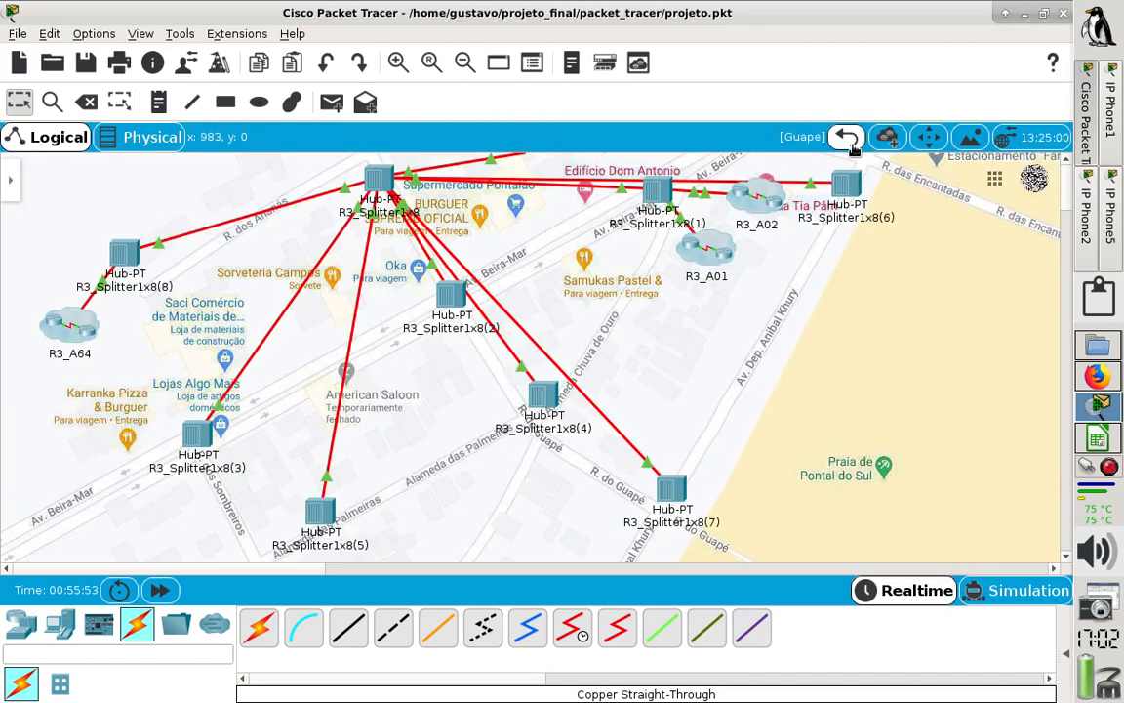
left_click(1112, 215)
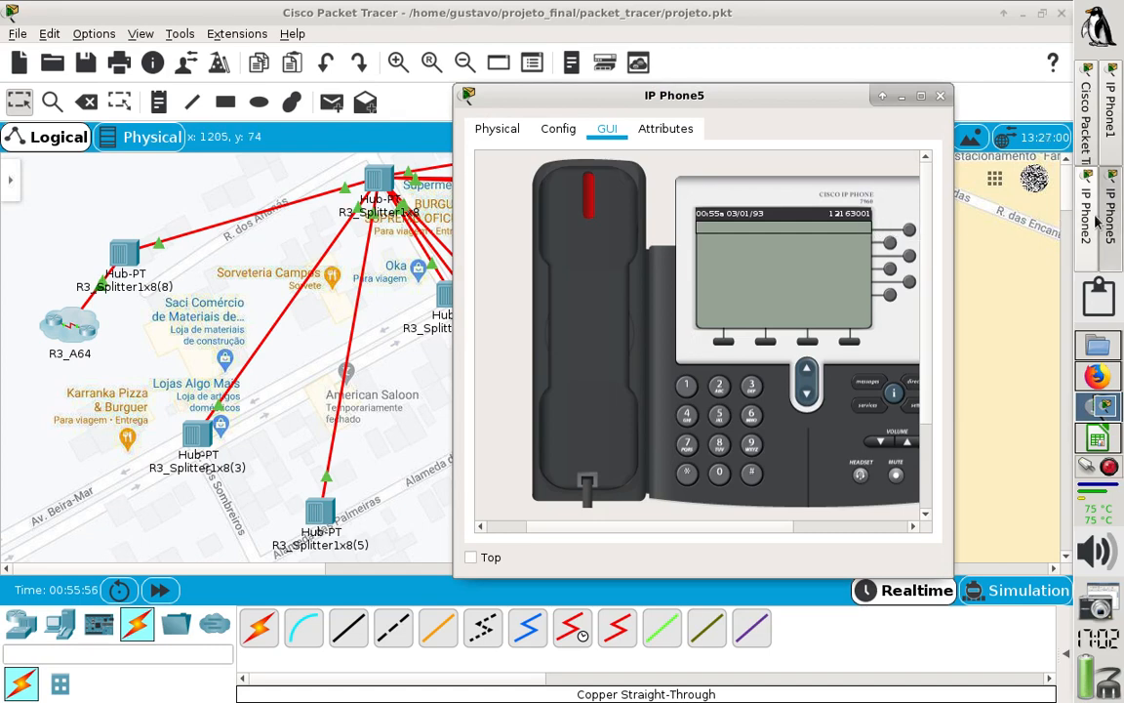
left_click(1089, 222)
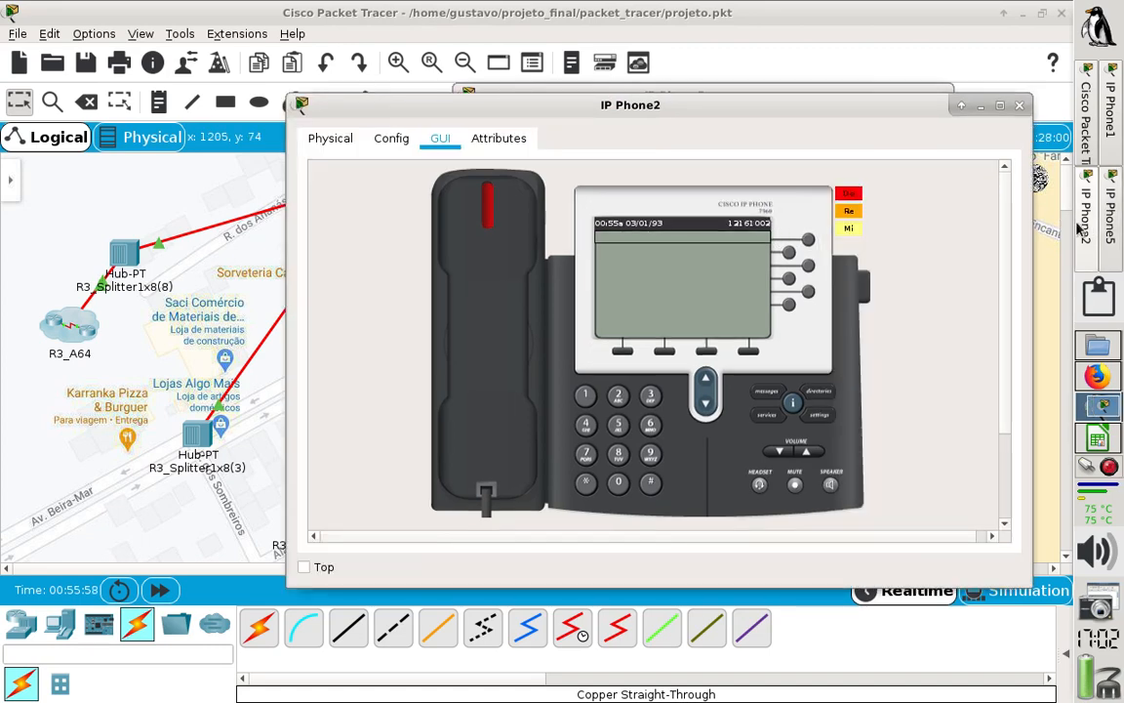
left_click_drag(803, 110, 518, 124)
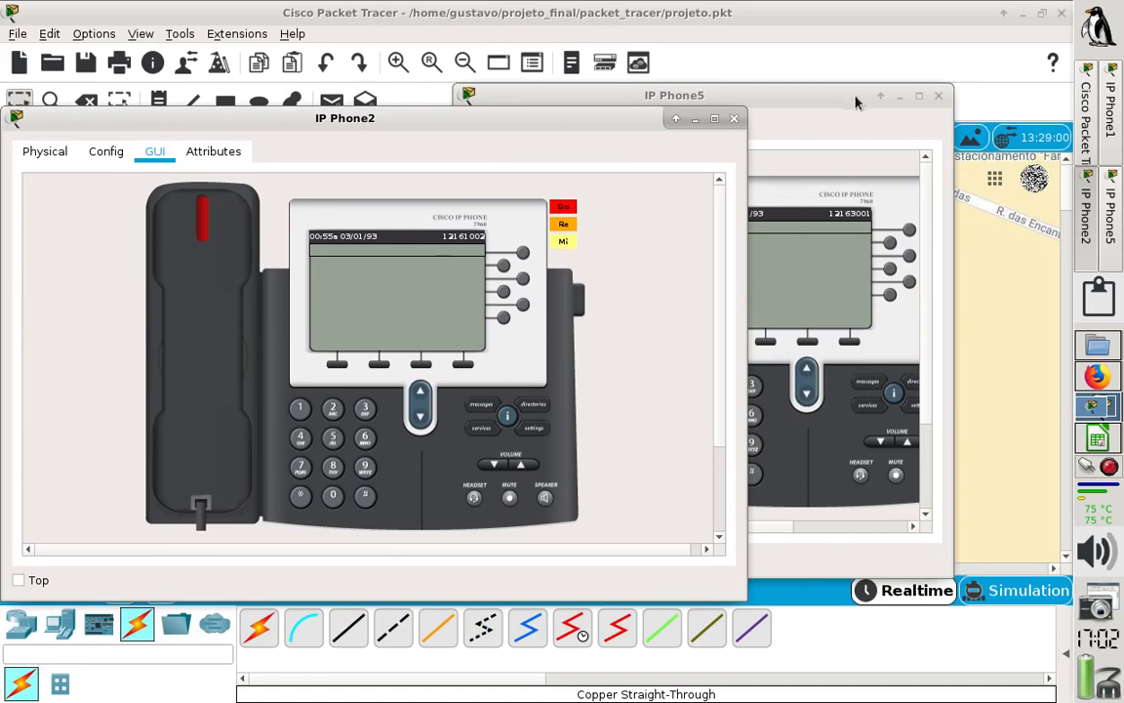
left_click_drag(855, 102, 975, 115)
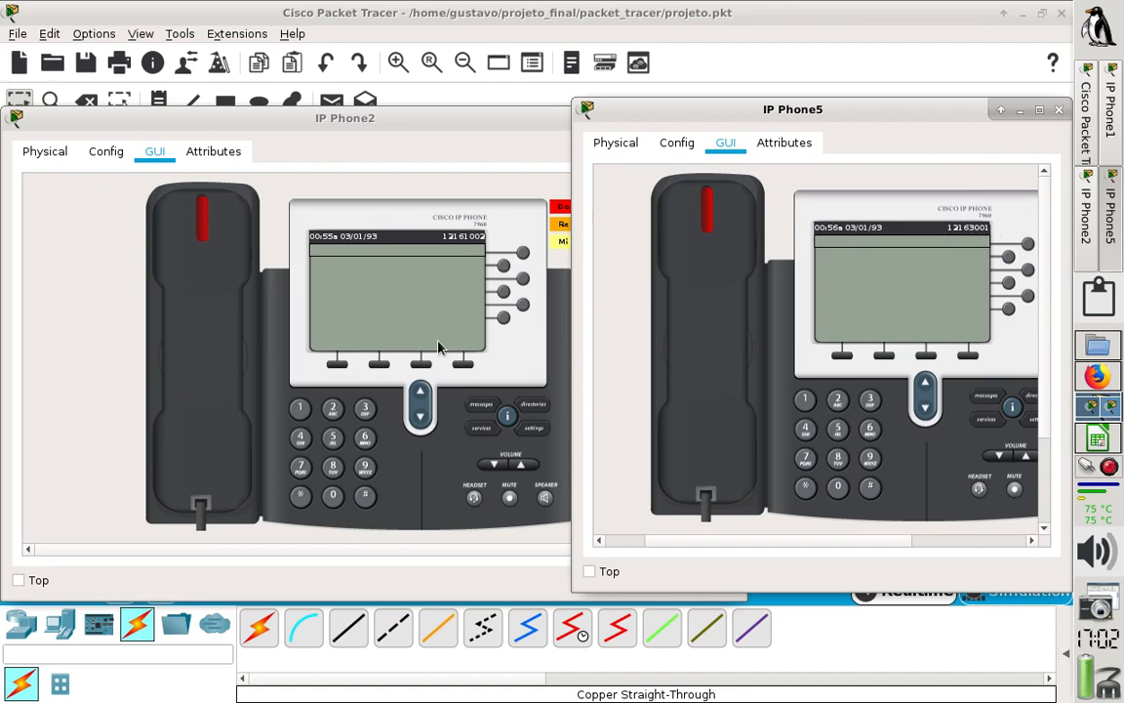
- Dial IP Phone5's extension on IP Phone2 and lift the handset to place the call
left_click(335, 410)
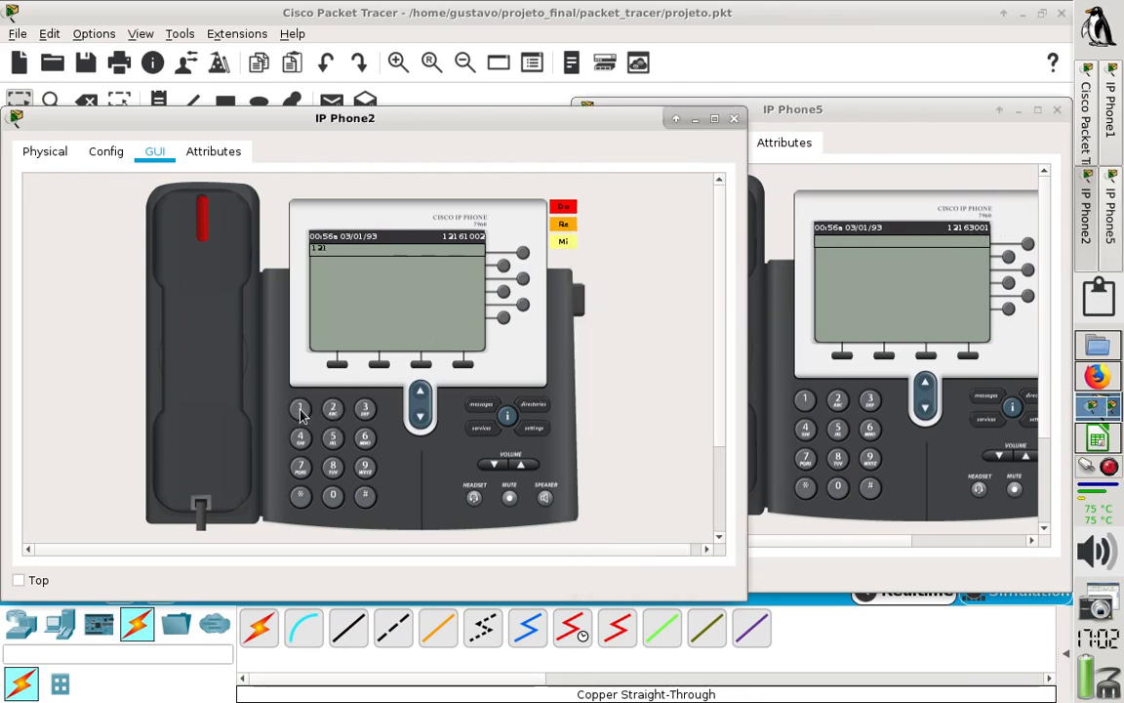
left_click(301, 408)
left_click(365, 440)
left_click(338, 491)
left_click(303, 410)
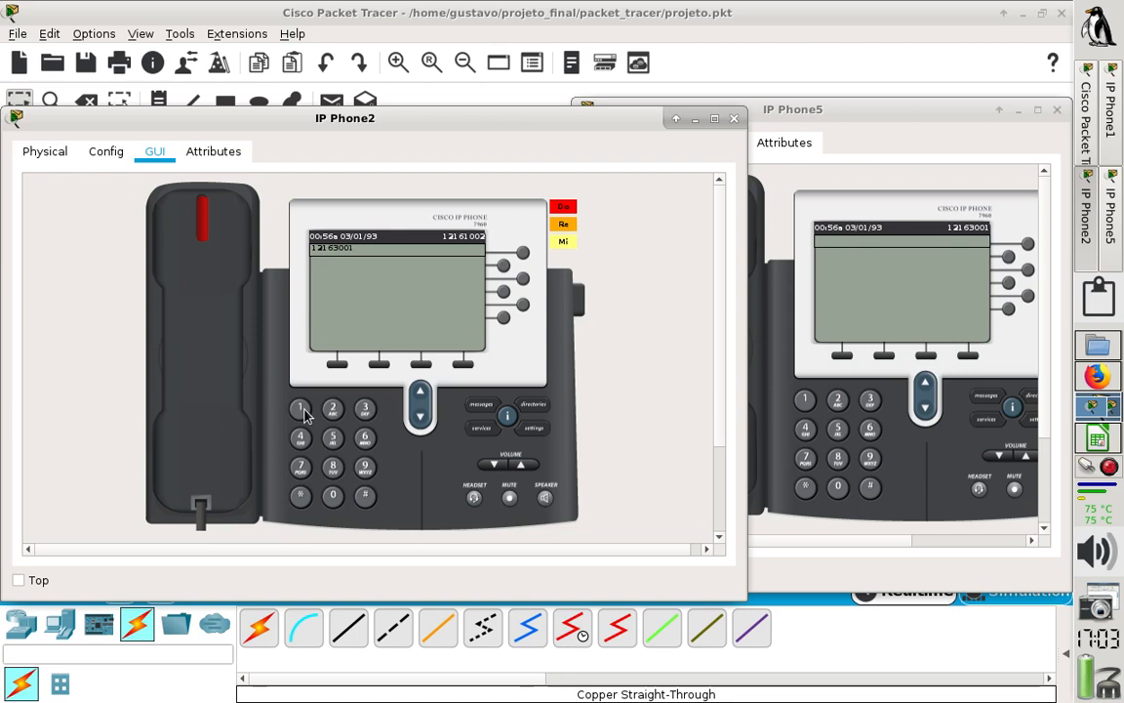
left_click(218, 349)
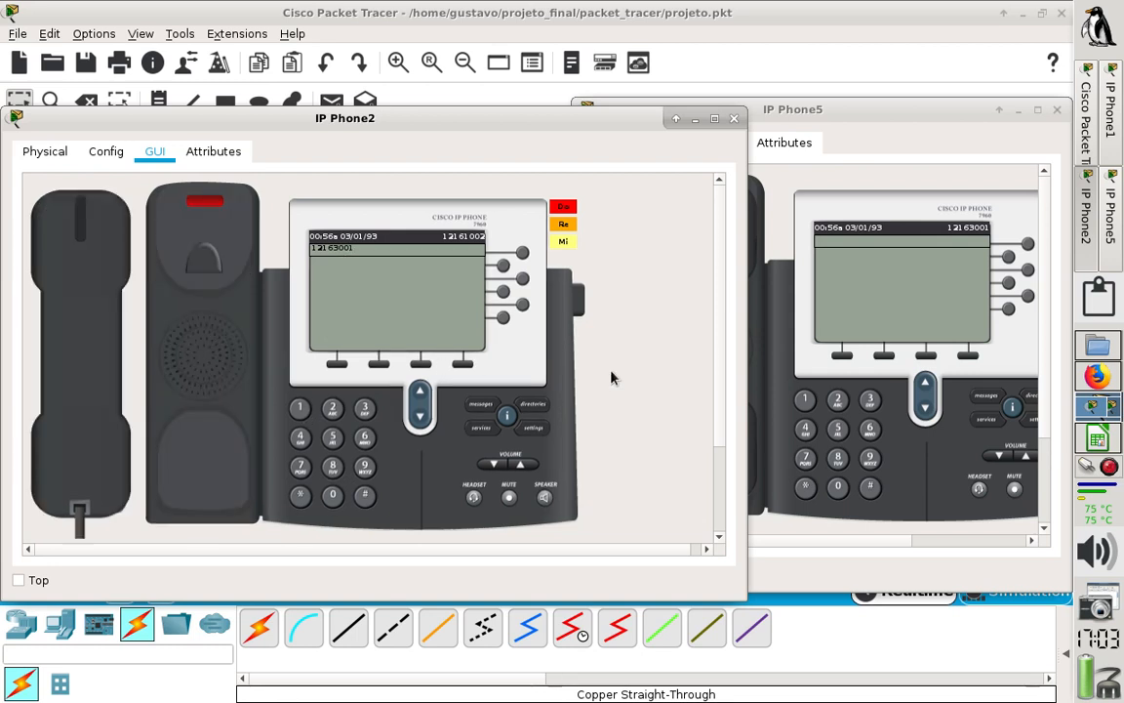
- Check IP Phone5 for the incoming call, then hang up IP Phone2 and return to IP Phone5
left_click(849, 205)
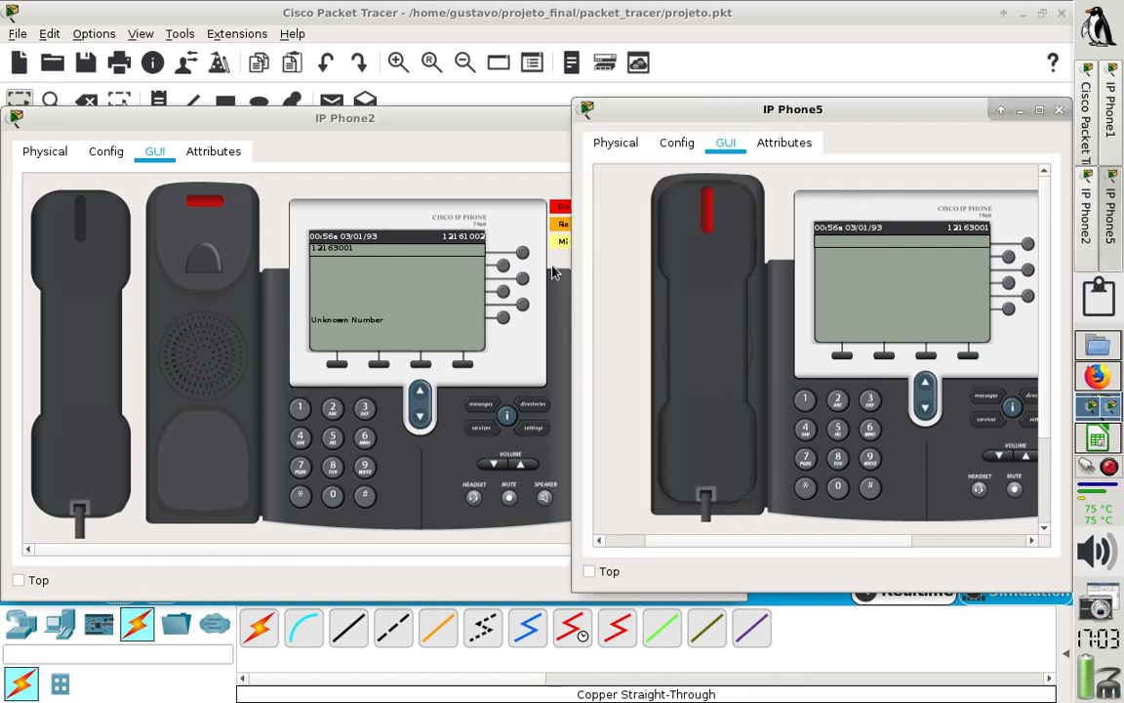
left_click(94, 286)
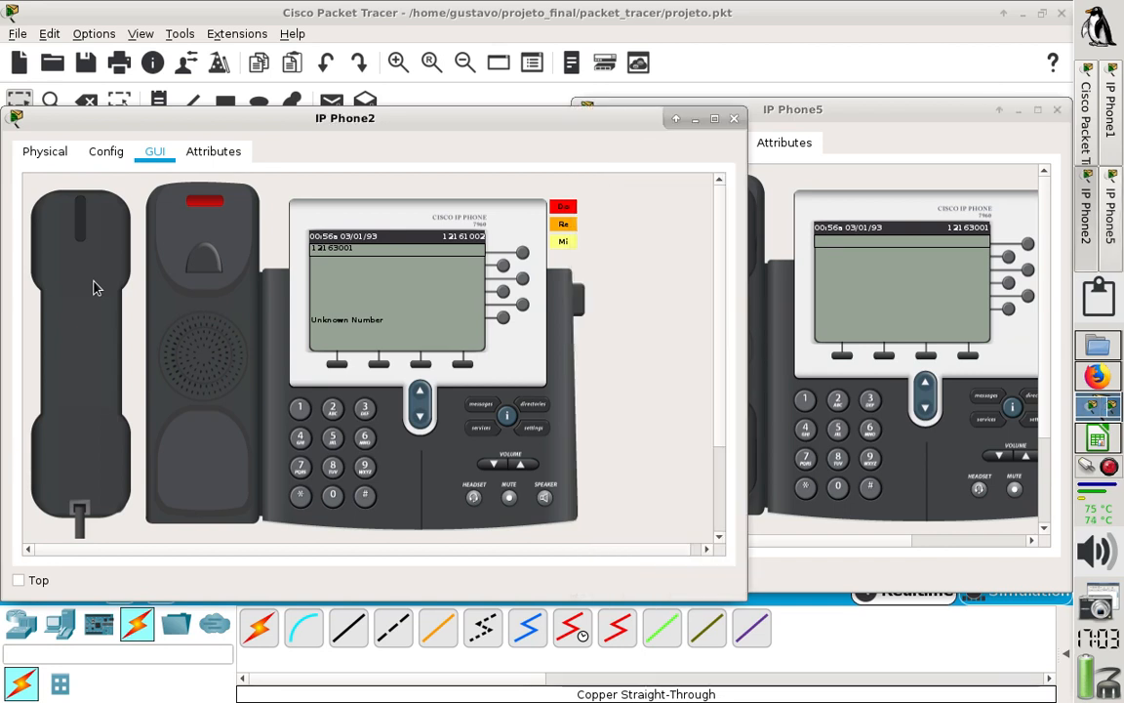
left_click(834, 369)
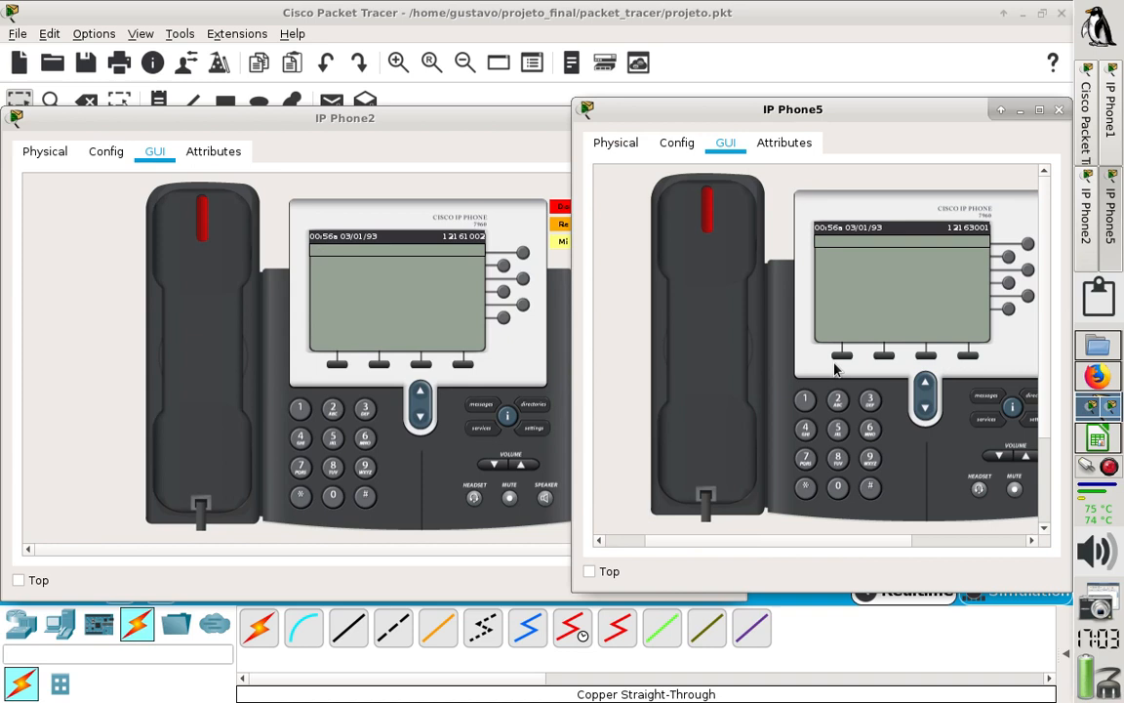
left_click(720, 309)
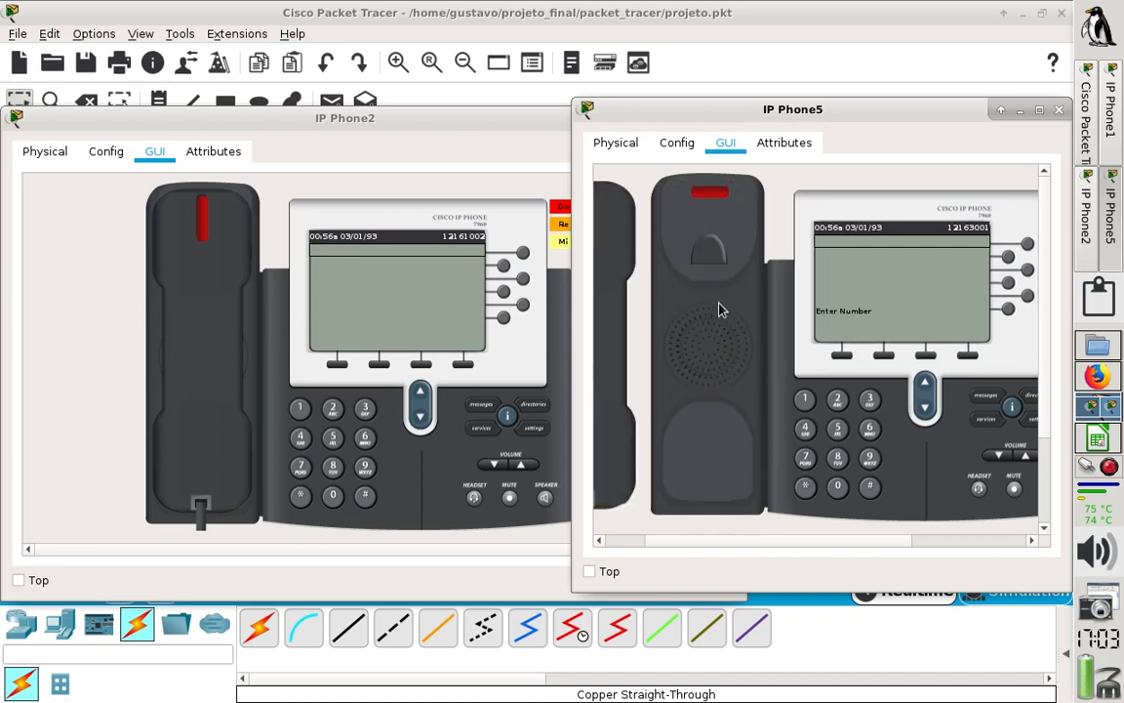
left_click(610, 255)
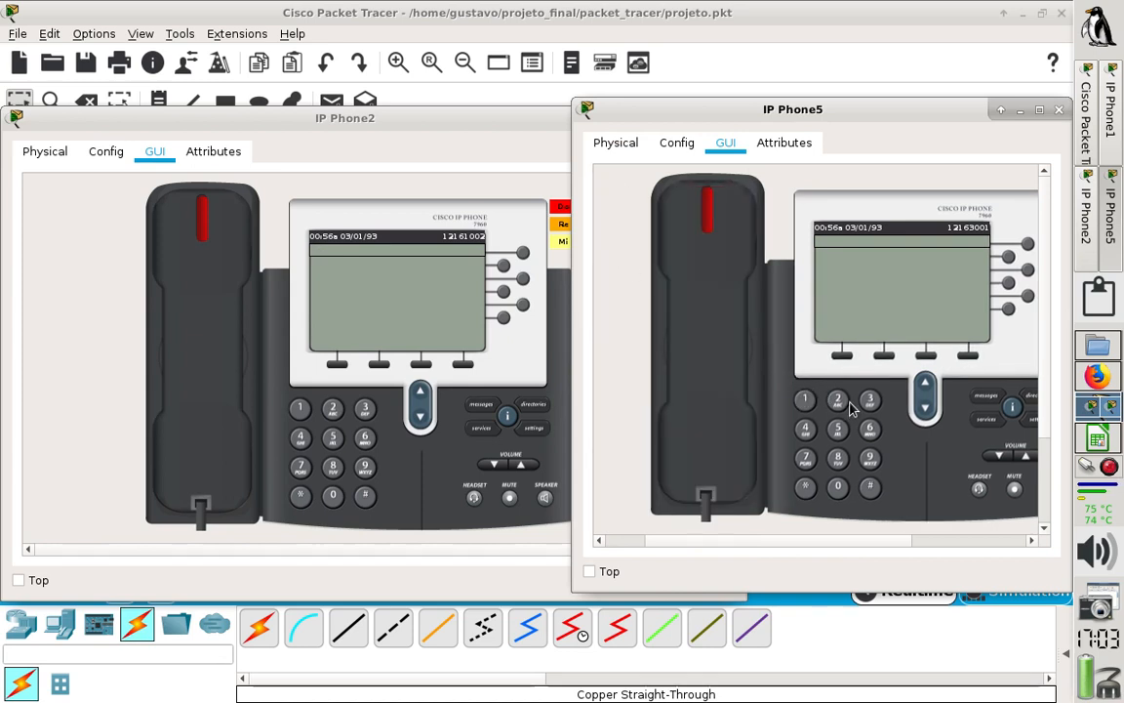
left_click(713, 311)
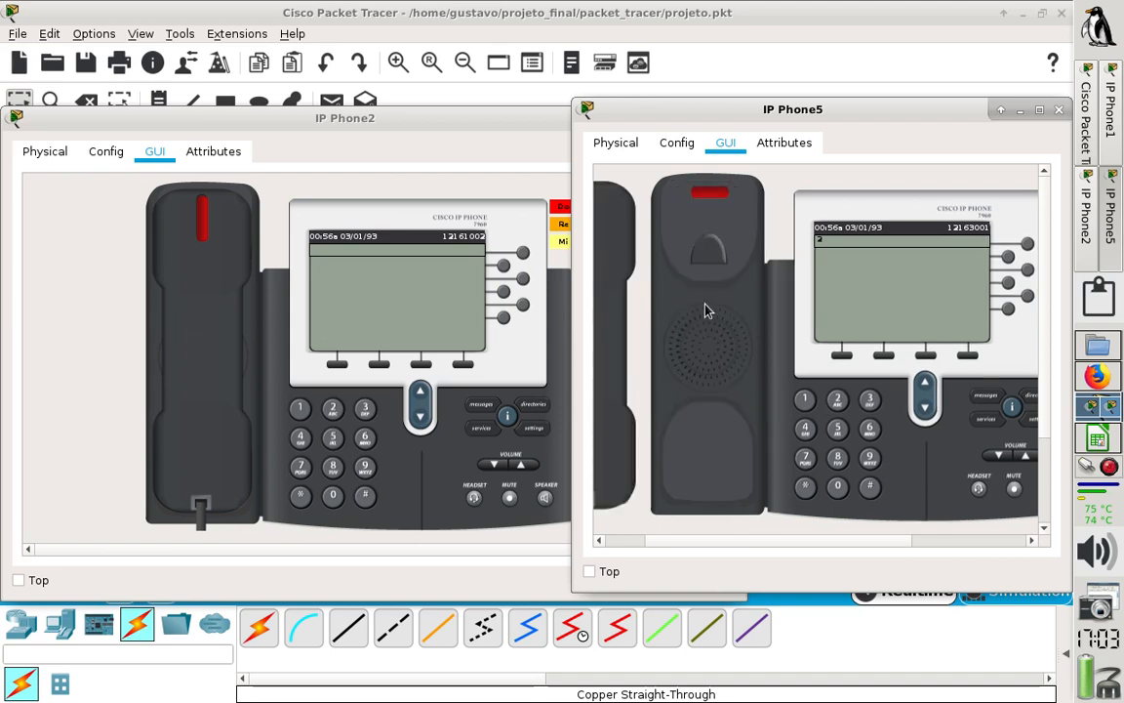
left_click(614, 257)
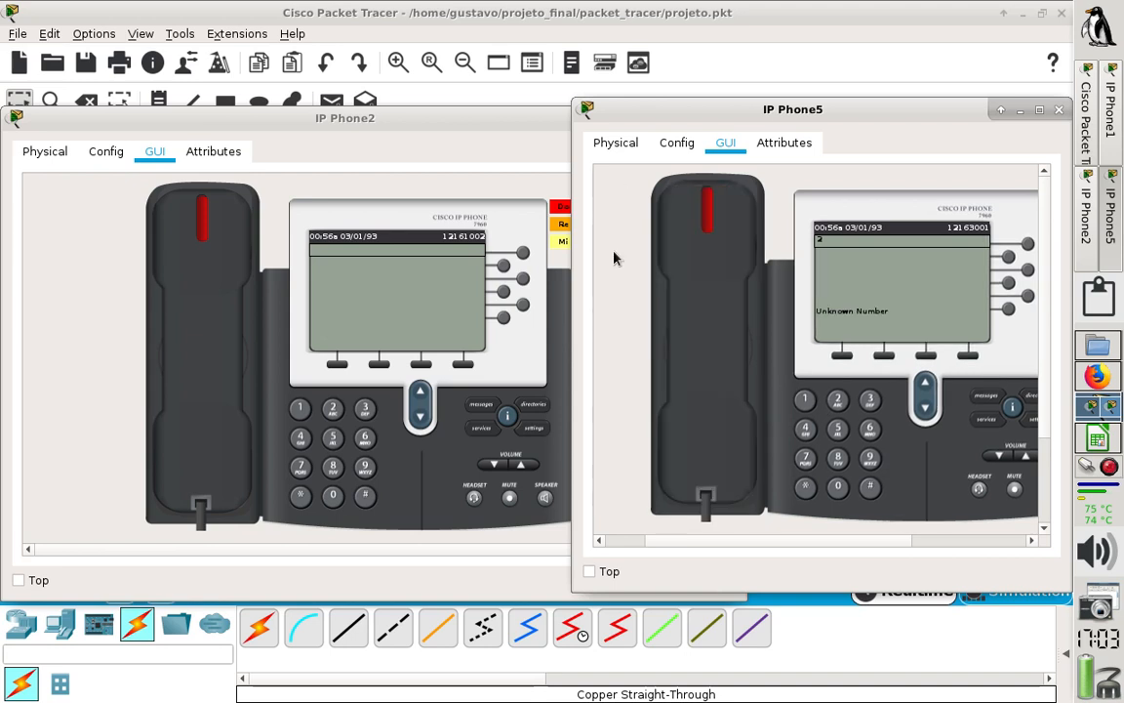
- Dial IP Phone1's extension on IP Phone5 and lift the handset to place the call
left_click(805, 399)
left_click(869, 429)
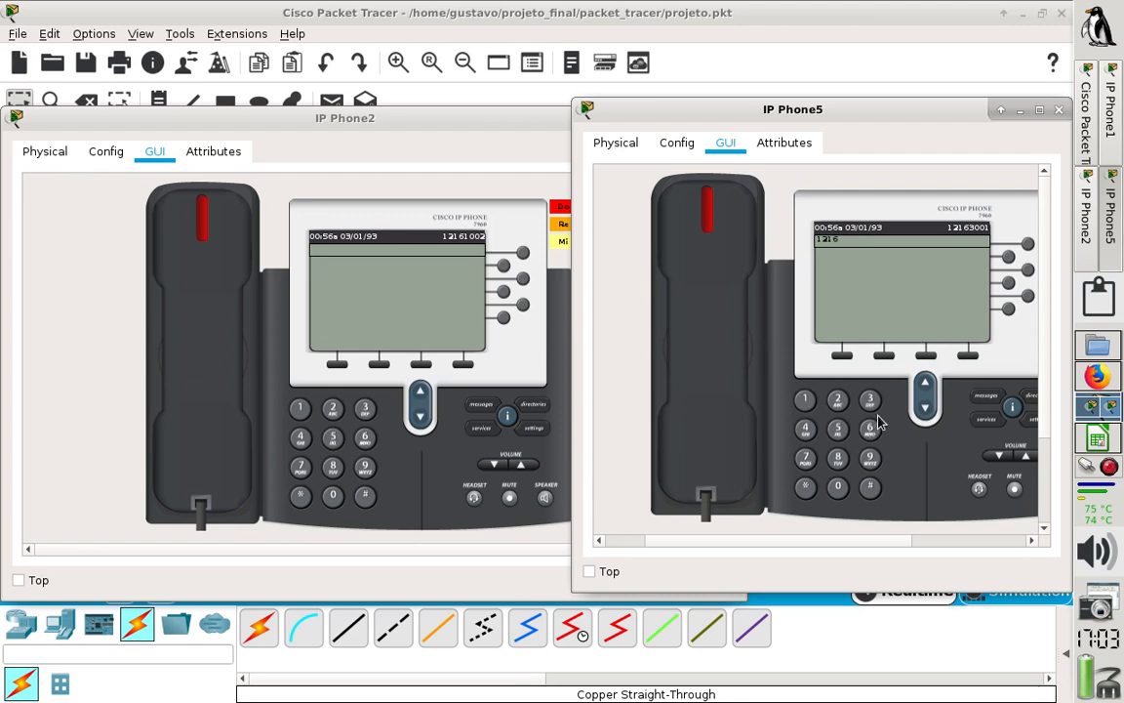
left_click(804, 398)
left_click(727, 376)
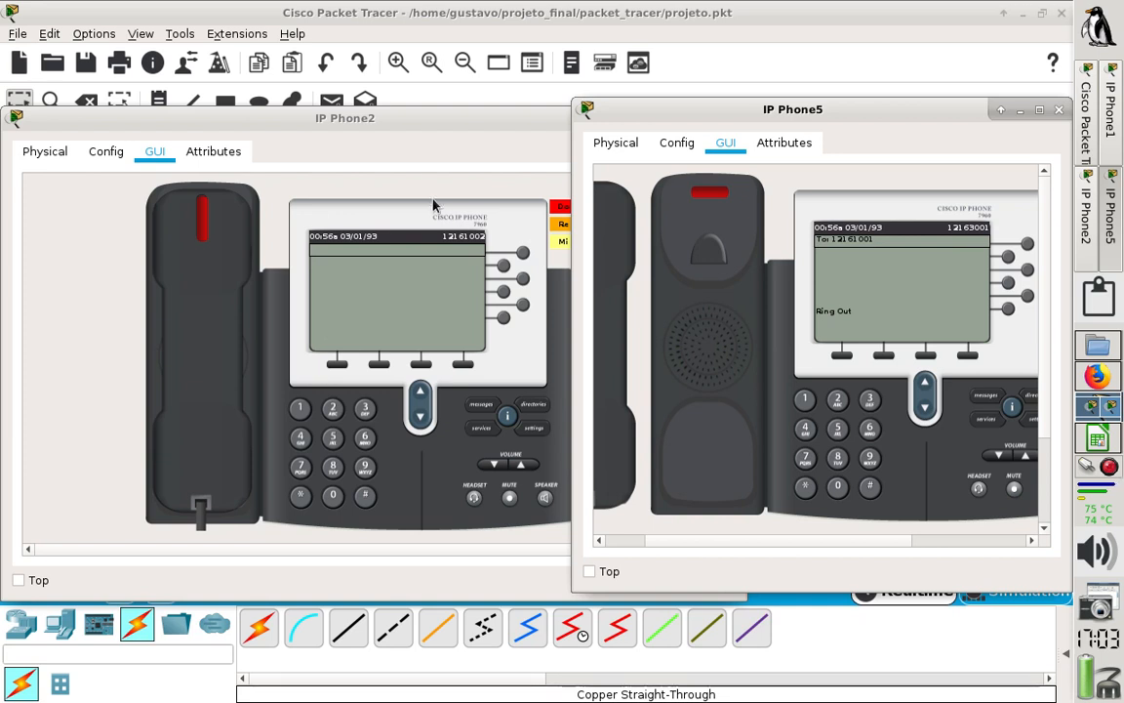
- Replace IP Phone1's lifted handset, answer IP Phone5's call on it, and hang up both phones
left_click(1111, 102)
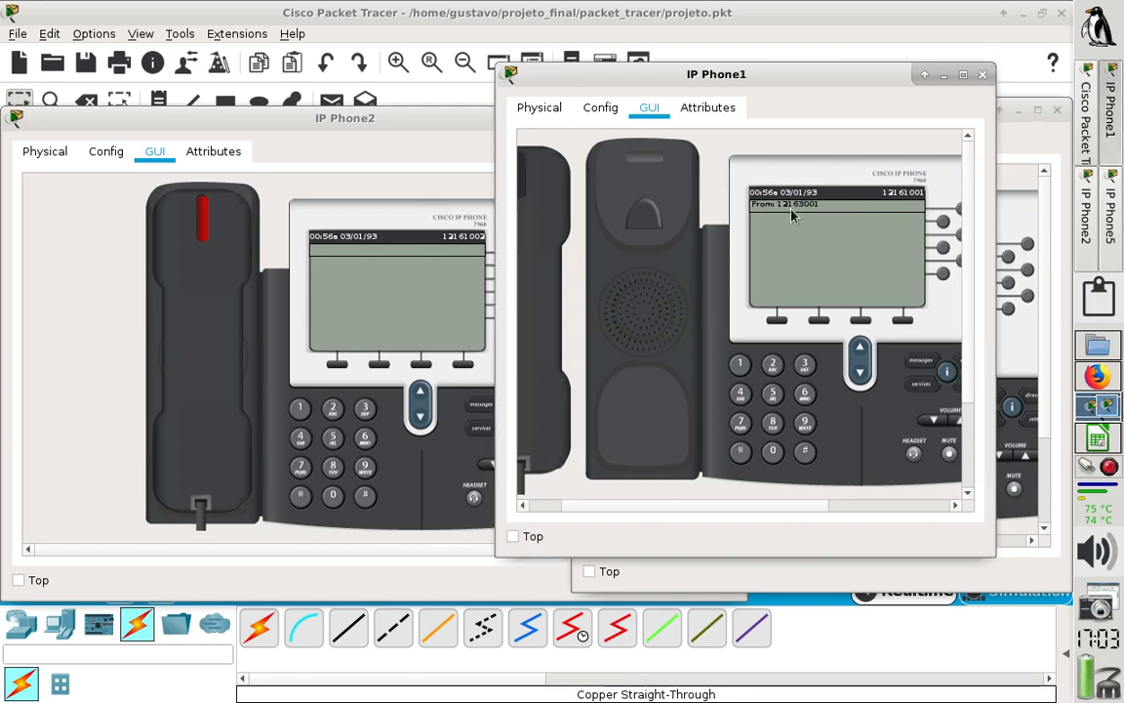
left_click(557, 218)
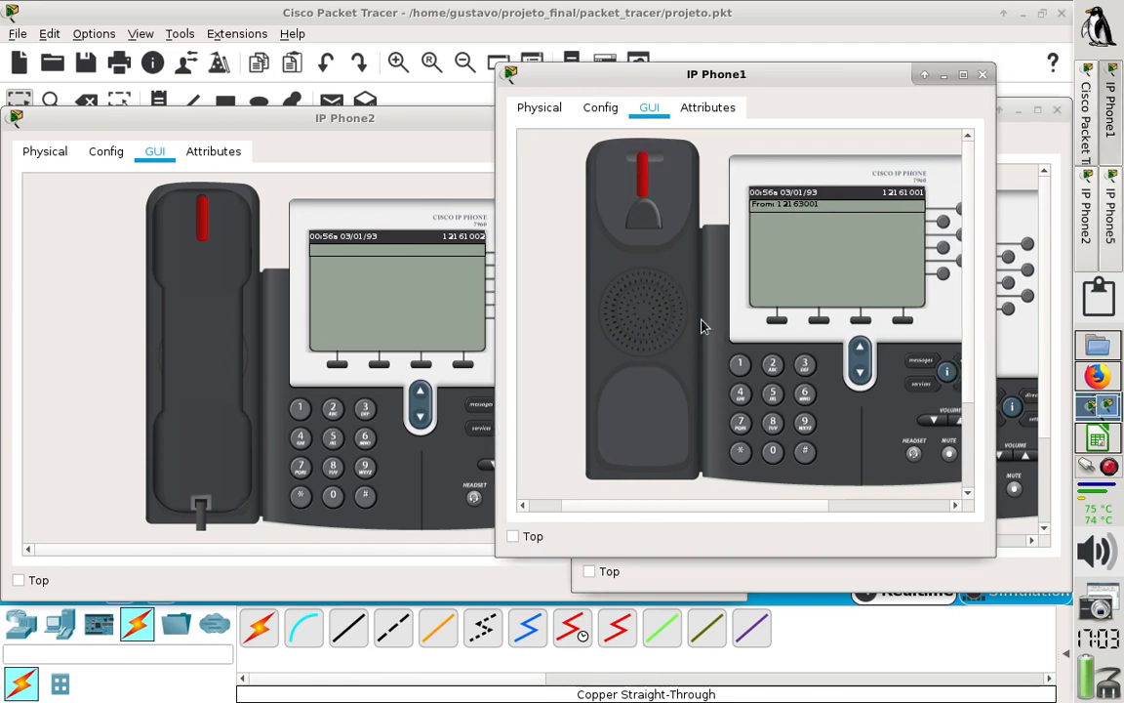
left_click(635, 229)
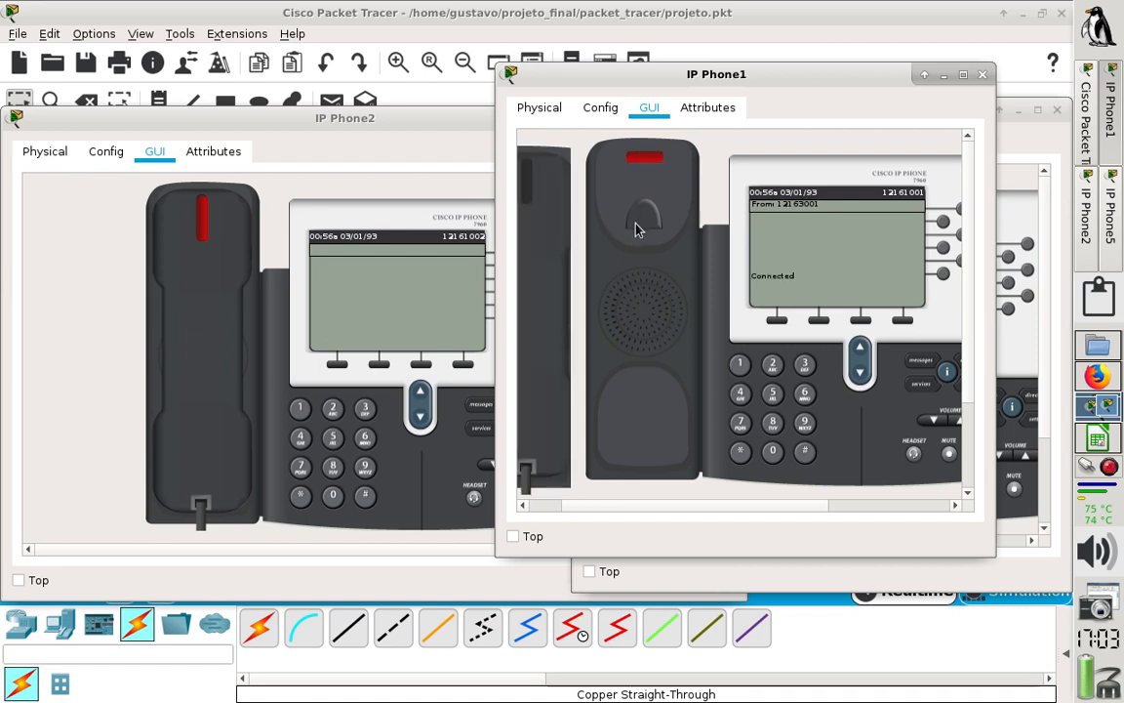
left_click(557, 228)
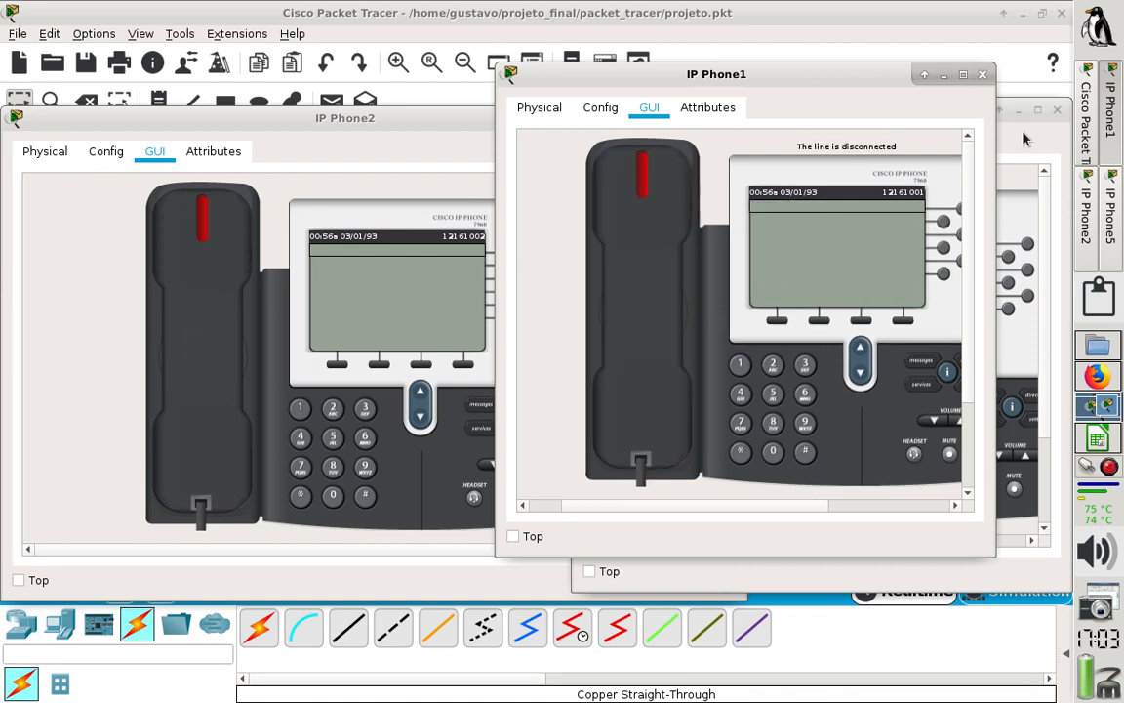
left_click(1037, 176)
left_click(612, 216)
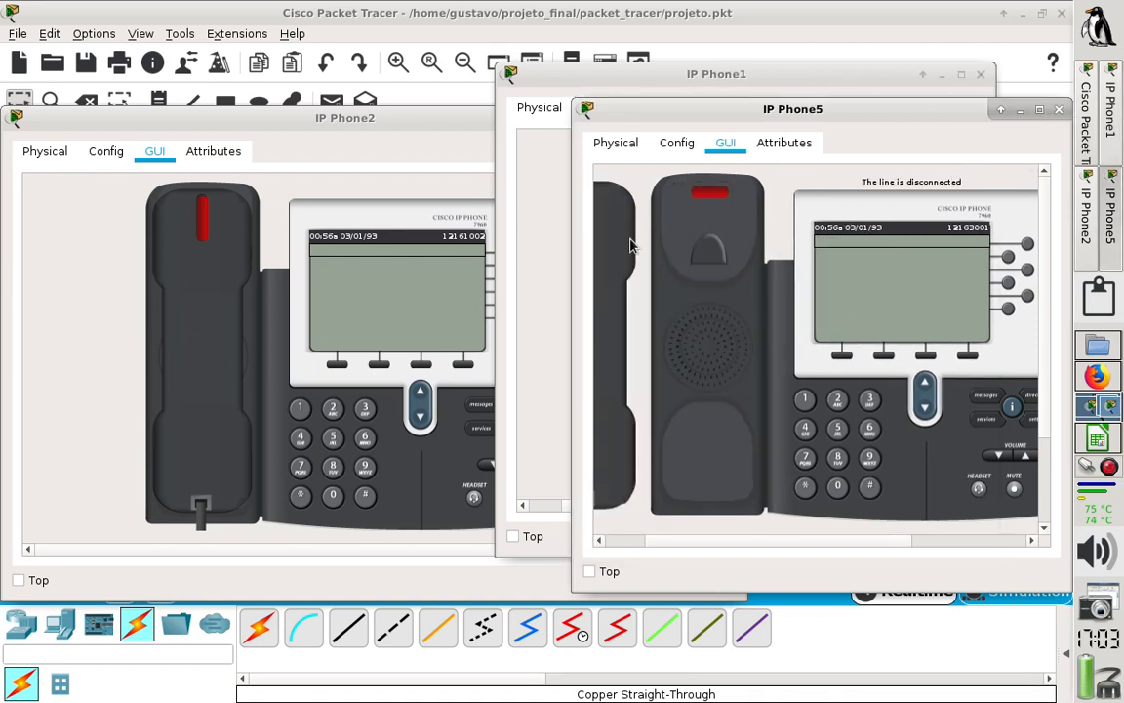
- Dial IP Phone5's extension on IP Phone1, lift the handset to place the call, and hang up
left_click(521, 224)
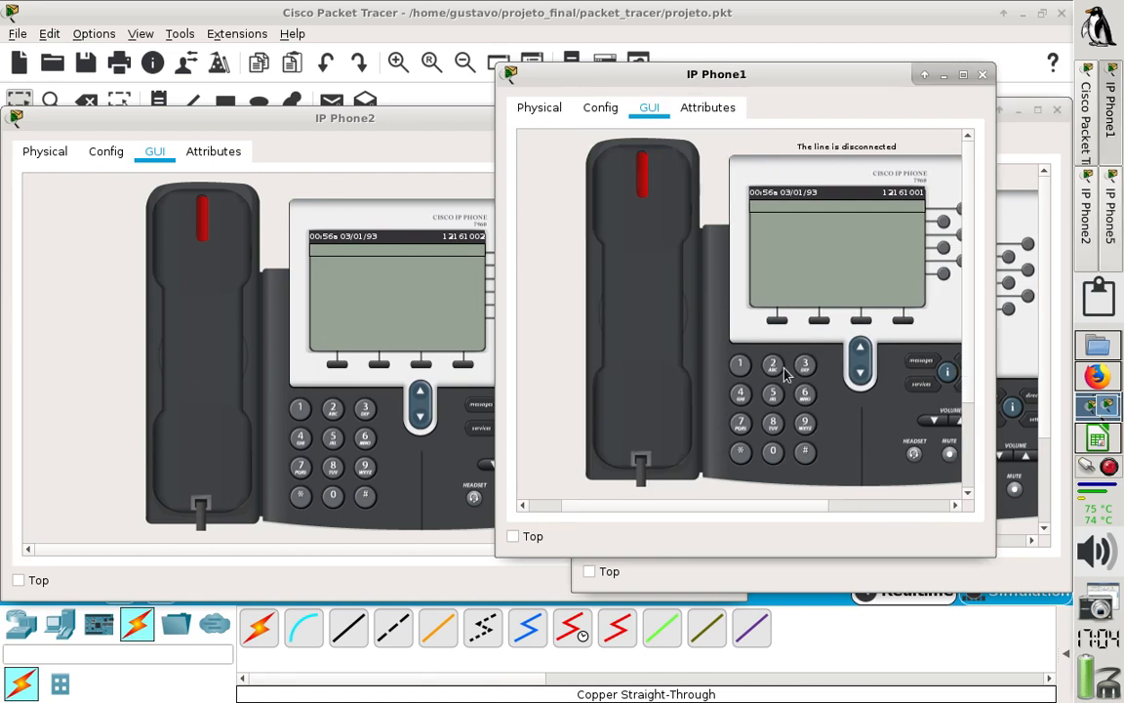
left_click(740, 364)
left_click(776, 371)
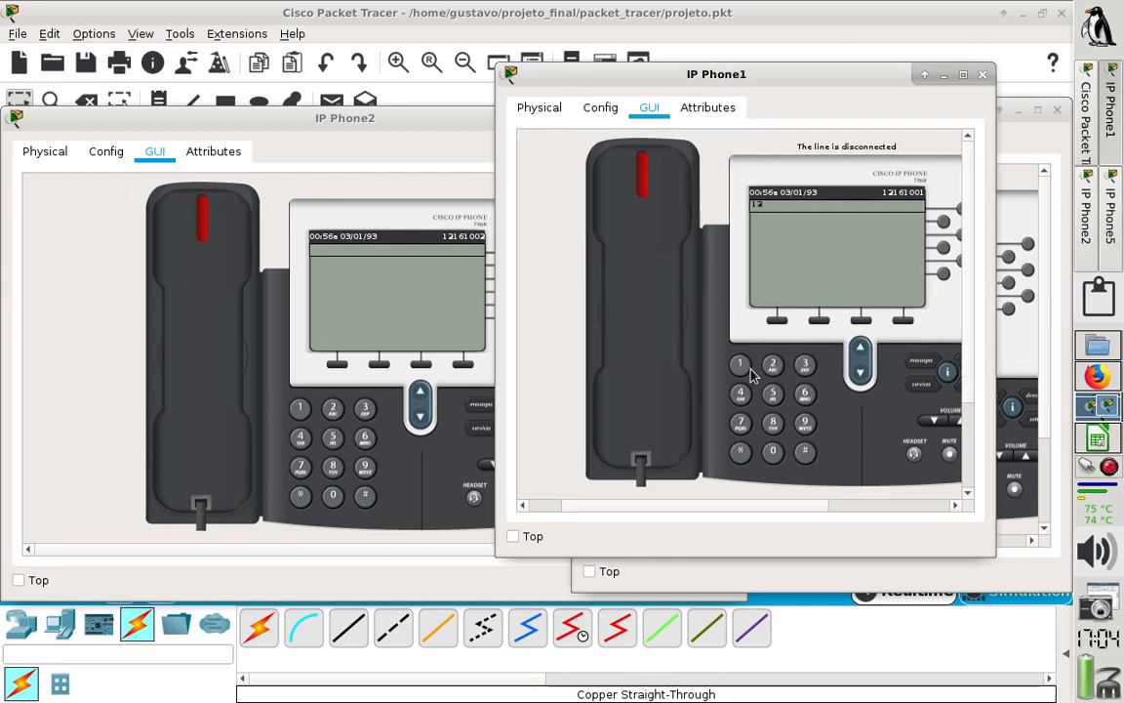
left_click(735, 367)
left_click(801, 398)
left_click(806, 371)
left_click(644, 307)
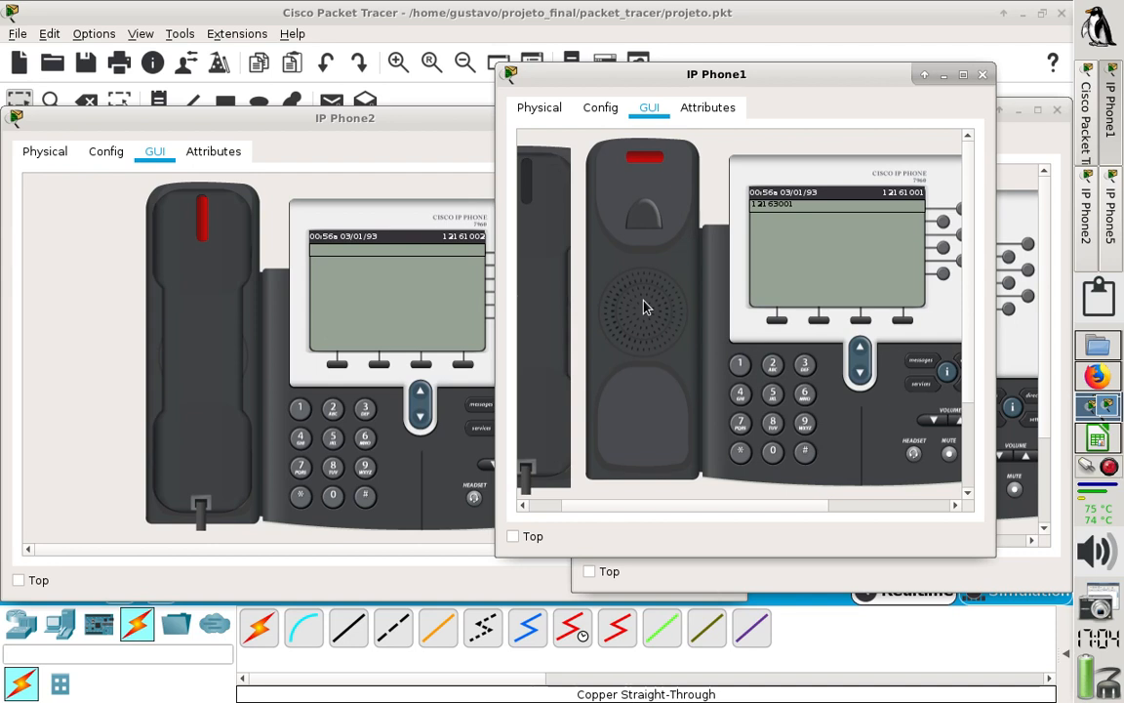
left_click(545, 193)
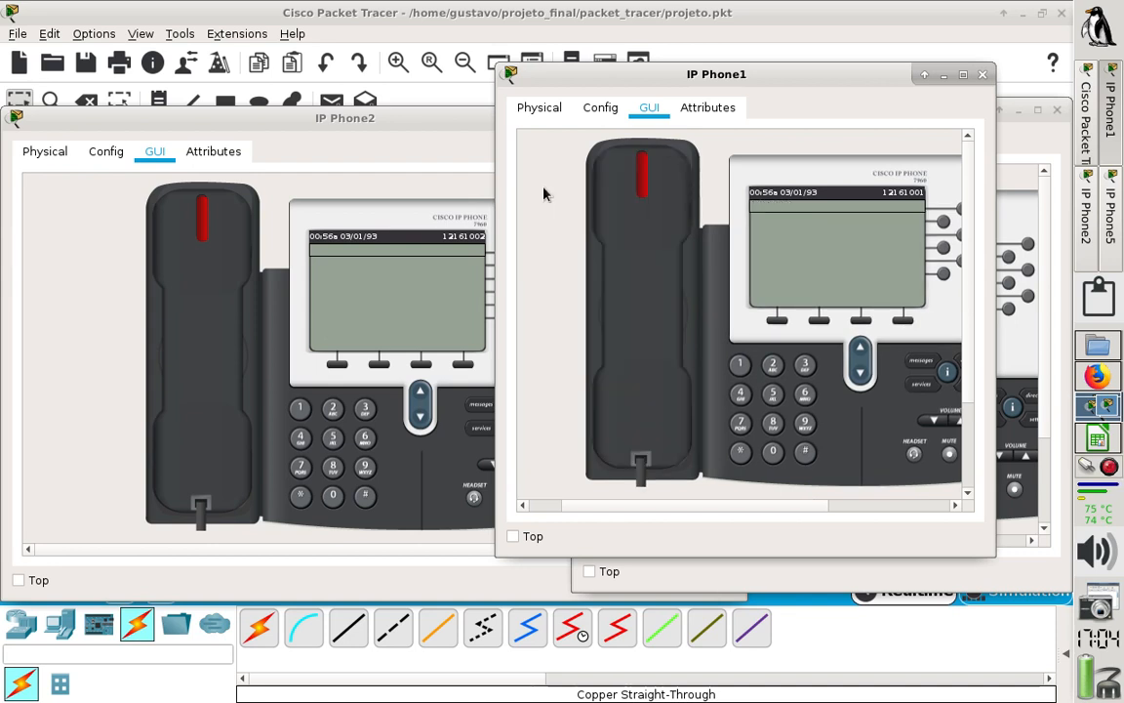
- Close the IP Phone1, IP Phone5 and IP Phone2 windows
left_click(982, 75)
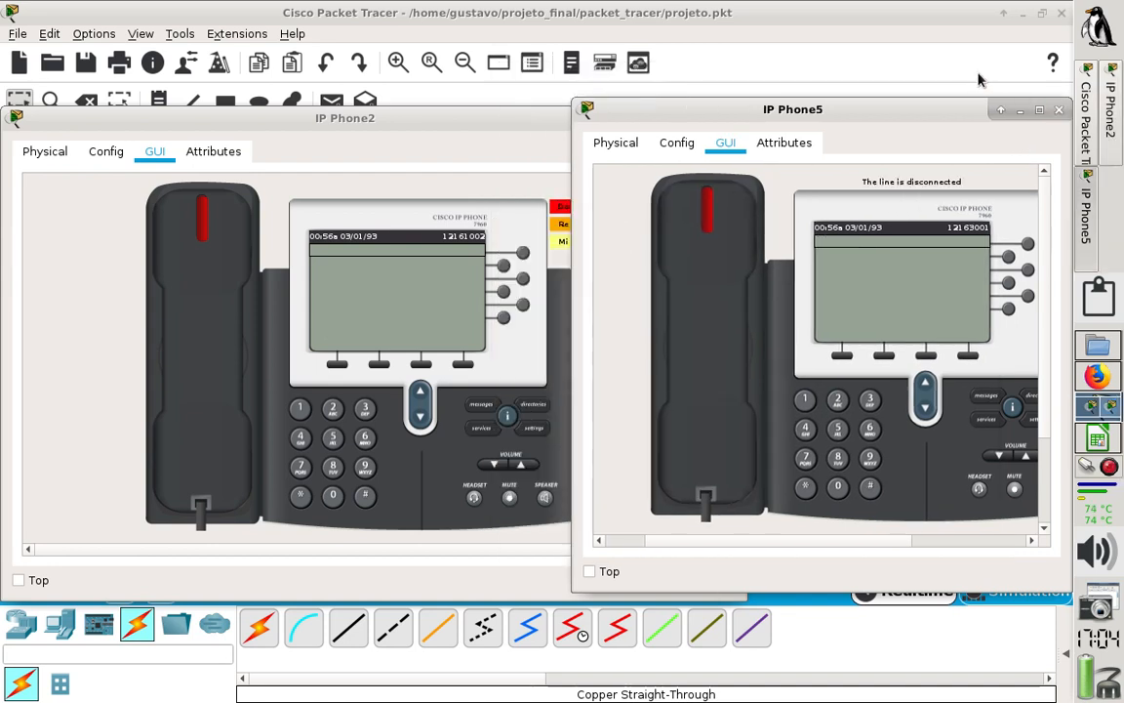
left_click_drag(942, 113, 883, 116)
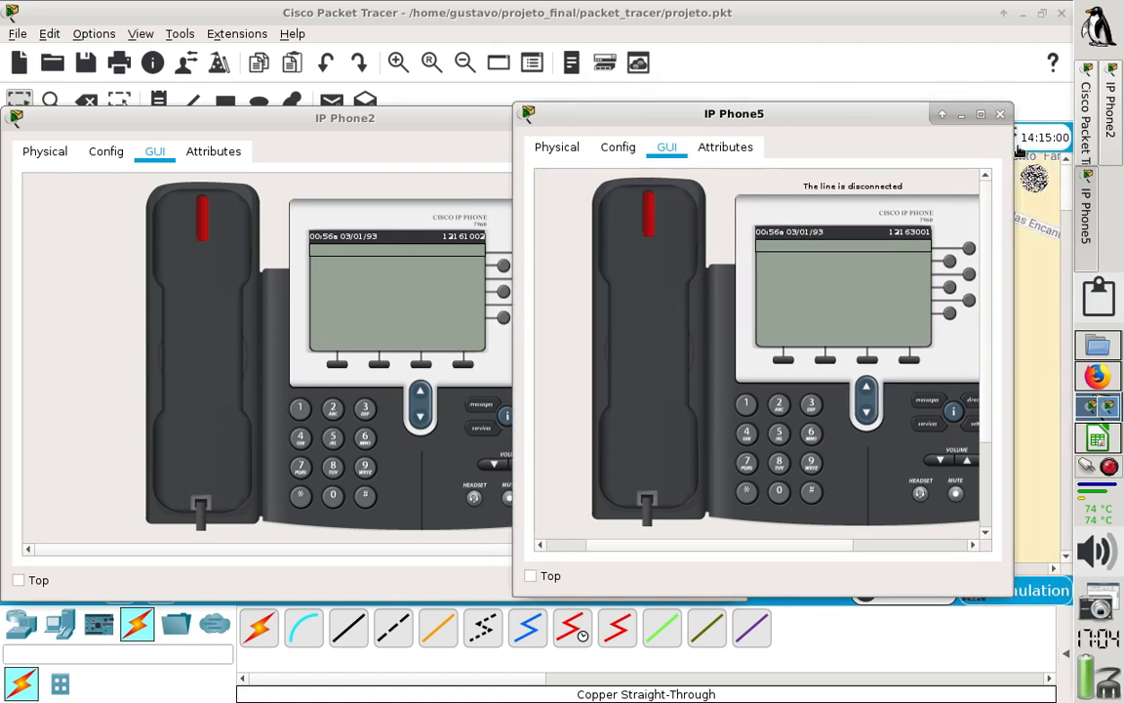
left_click(1001, 115)
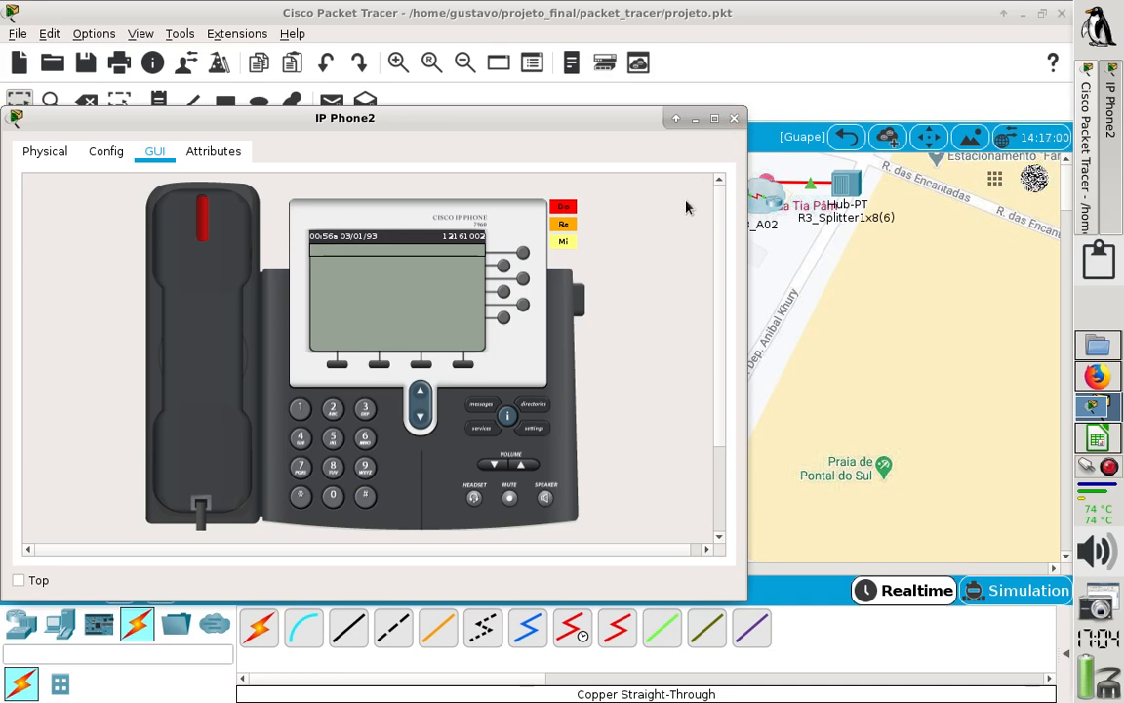
left_click(734, 118)
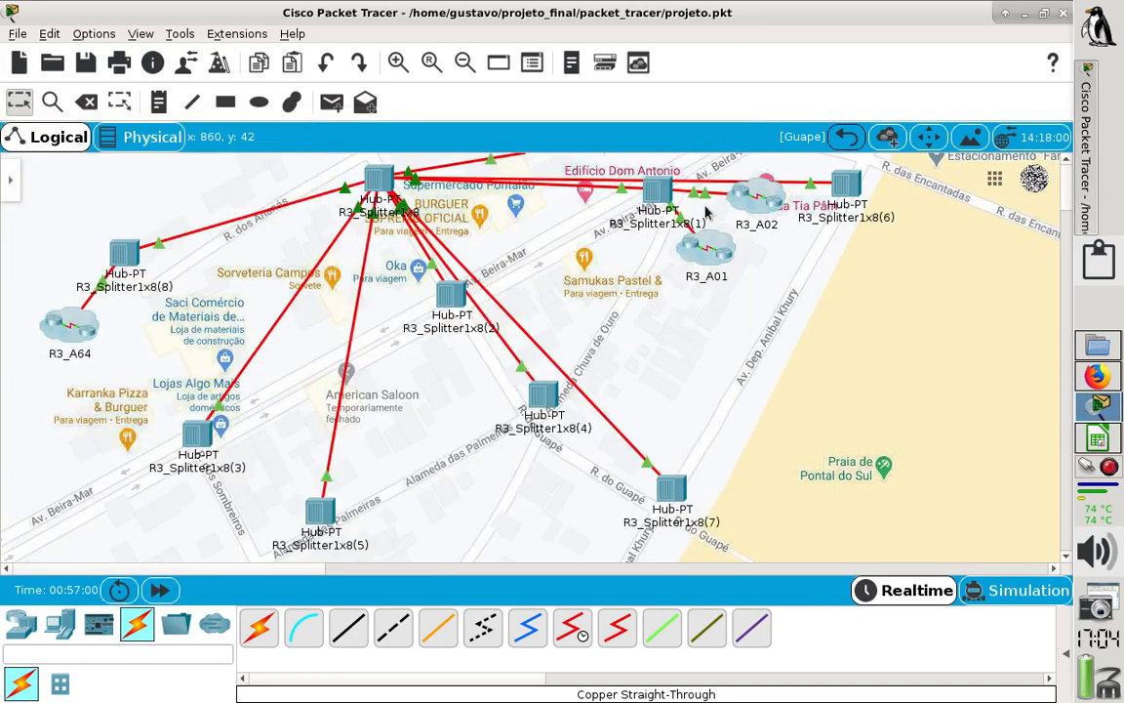
- Go back into R3_A01, reopen IP Phone5's graphical phone face, and widen the window to show its full display
left_click(714, 256)
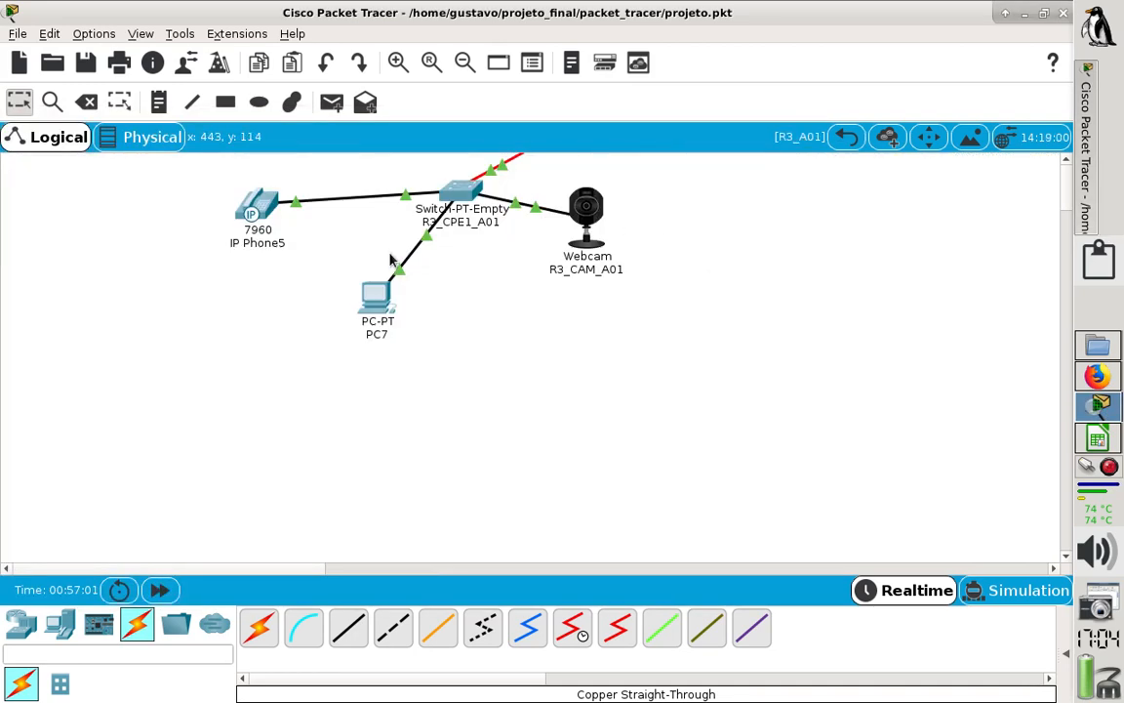
left_click(257, 203)
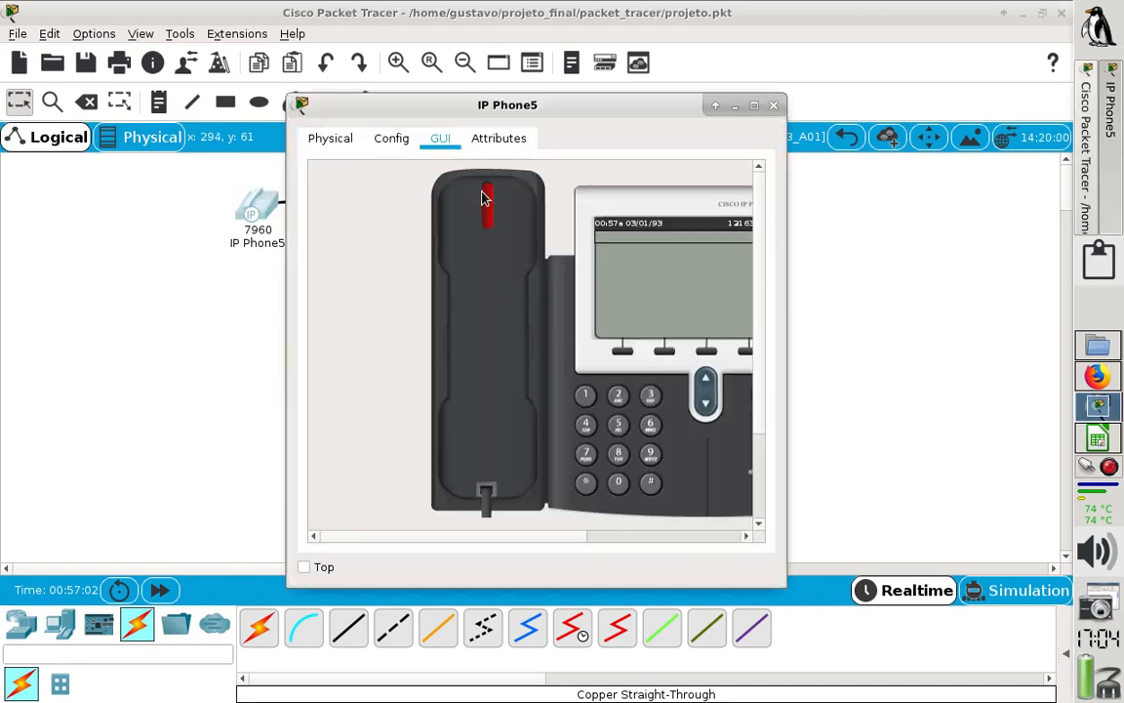
left_click_drag(545, 117, 728, 115)
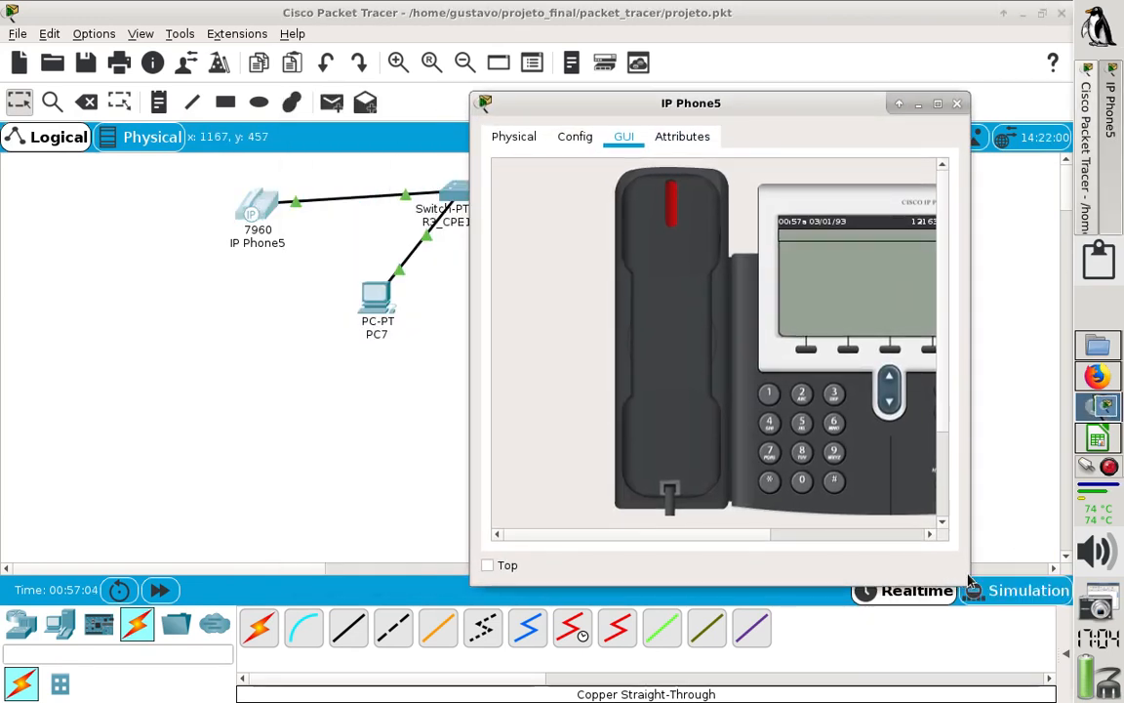
left_click_drag(967, 583, 1042, 571)
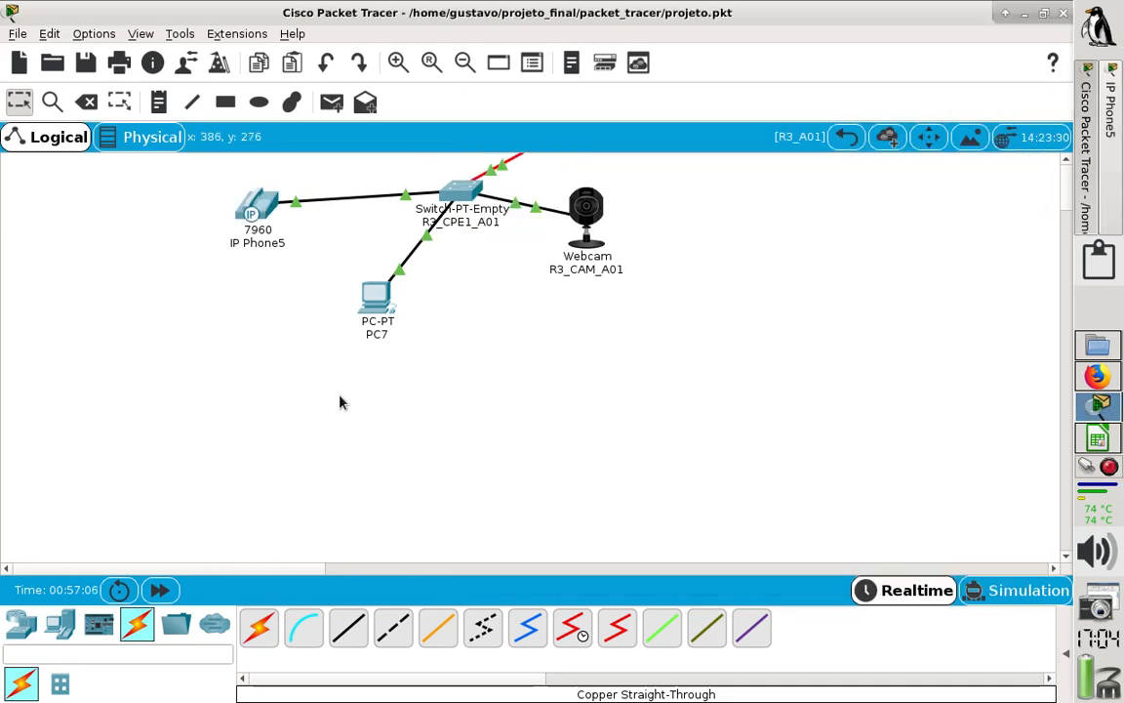
- Leave R3_A01 and Guape for the root level, enter R2_A01 inside Alamandas, and open IP Phone3's graphical phone face
left_click(341, 401)
left_click(848, 137)
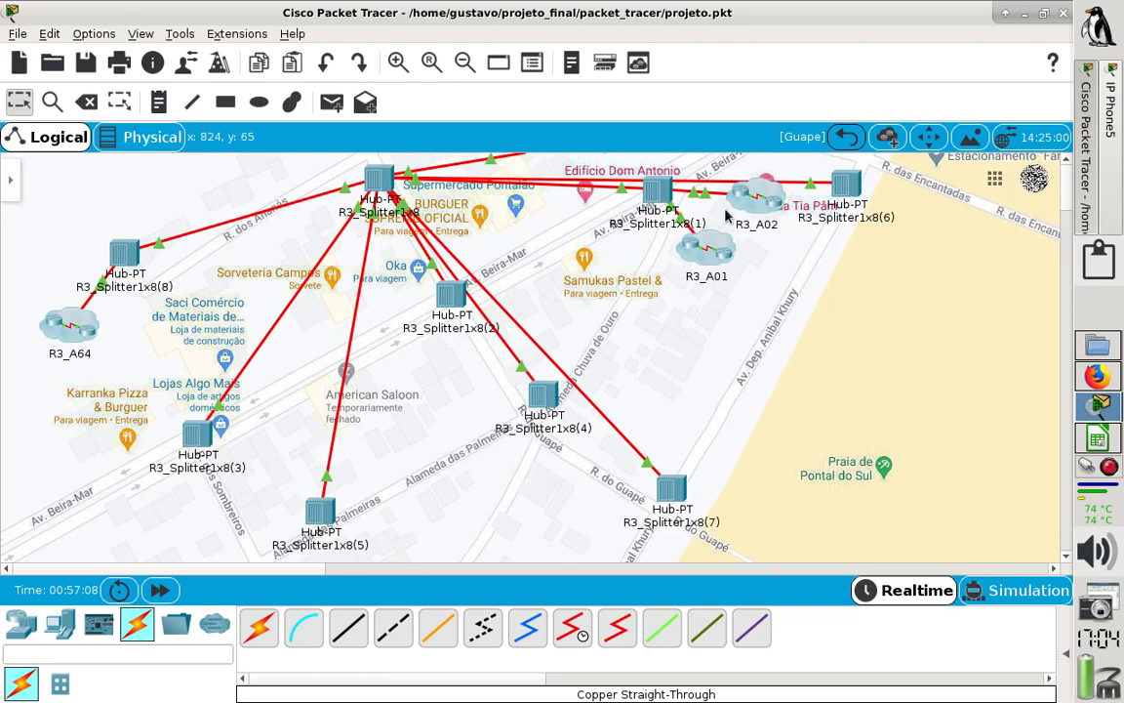
left_click(848, 136)
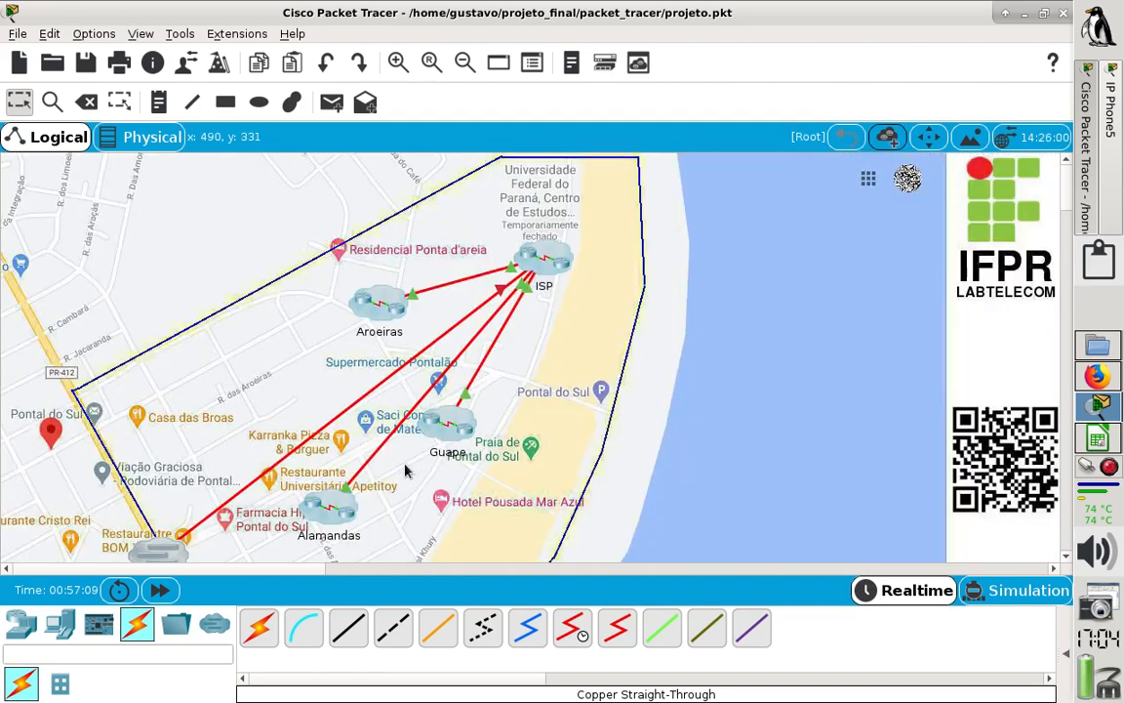
left_click(314, 483)
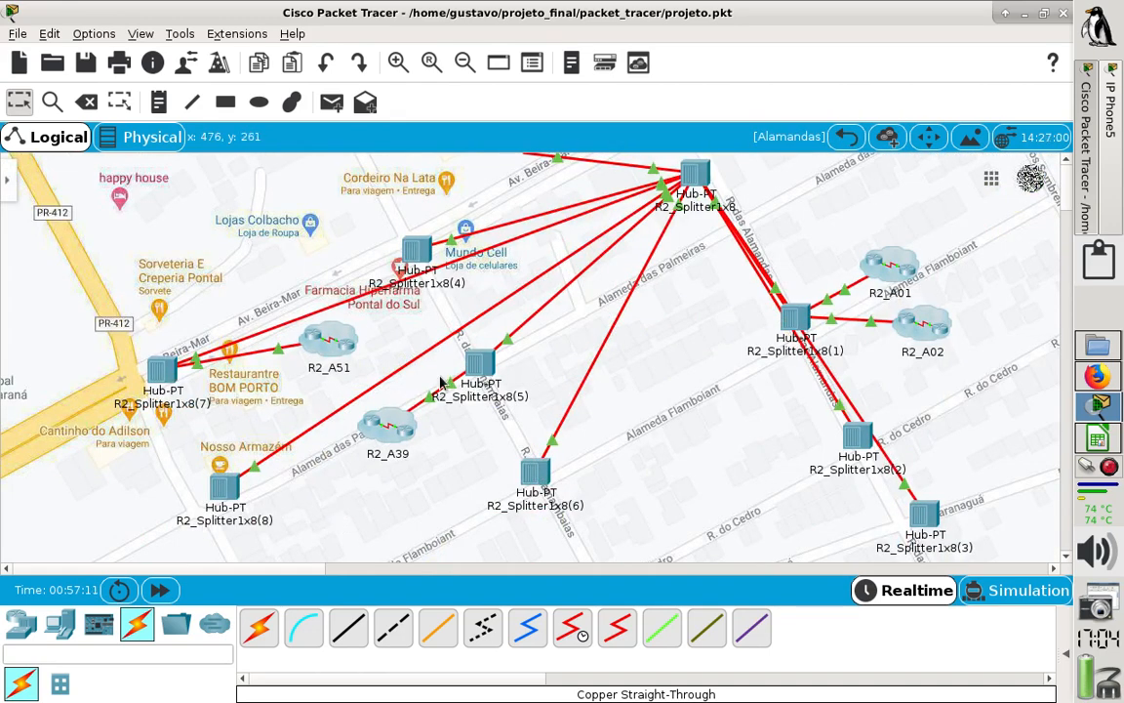
left_click(888, 266)
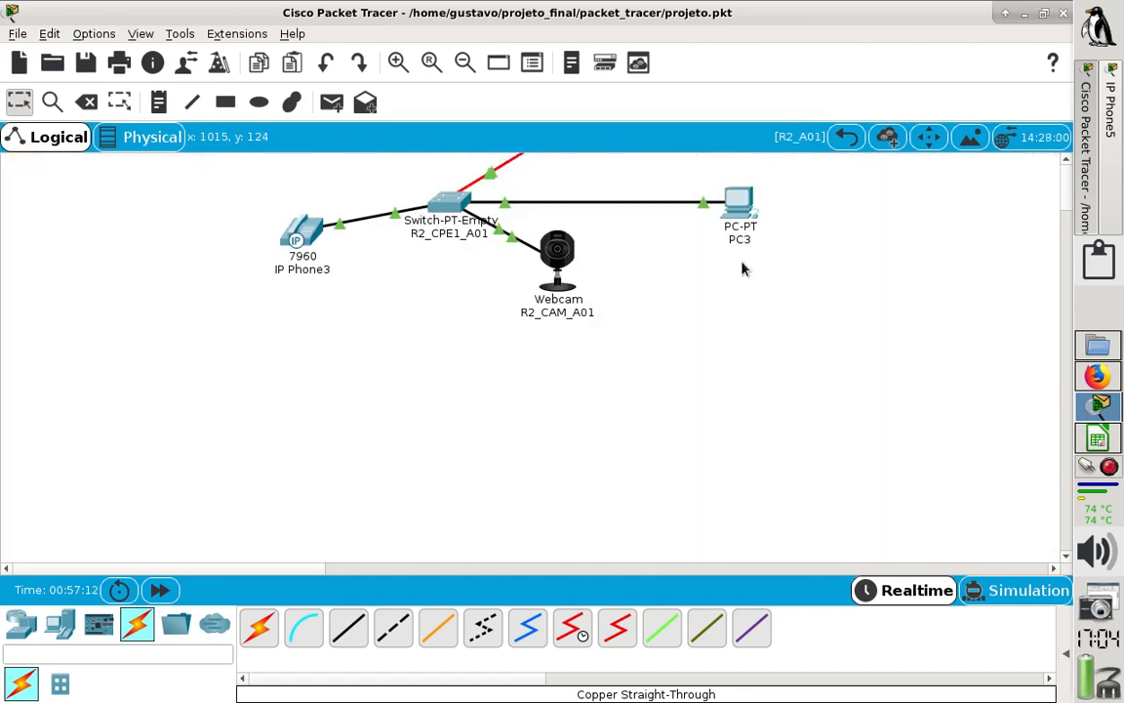
left_click(288, 224)
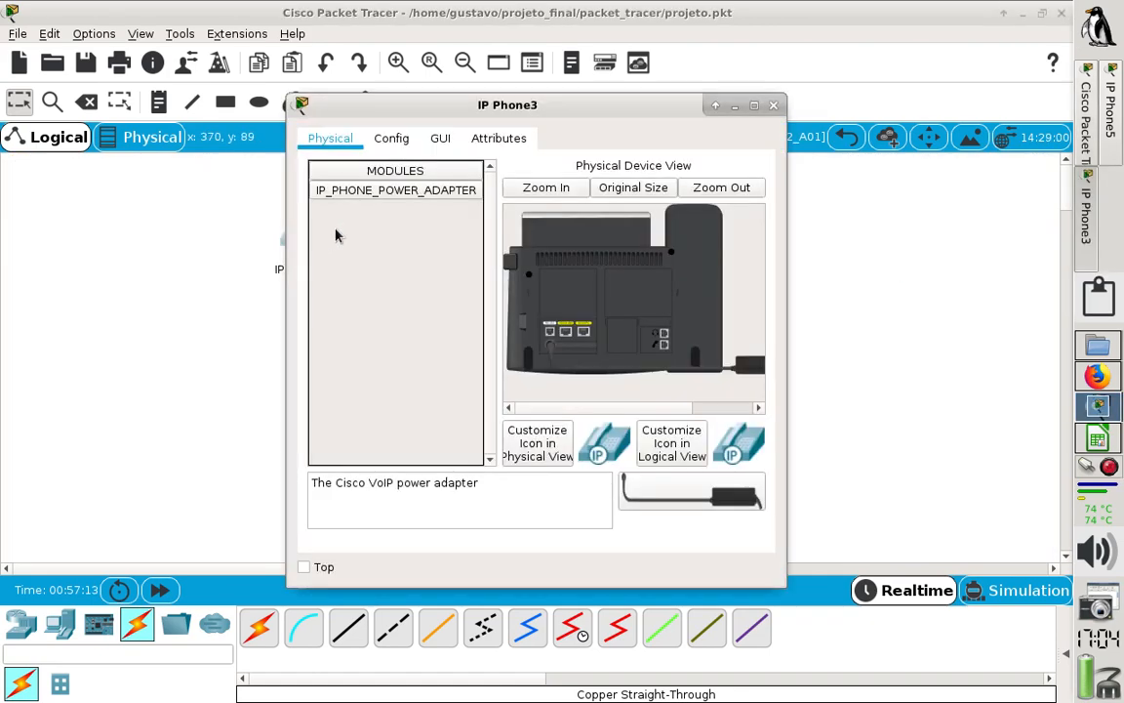
left_click(440, 139)
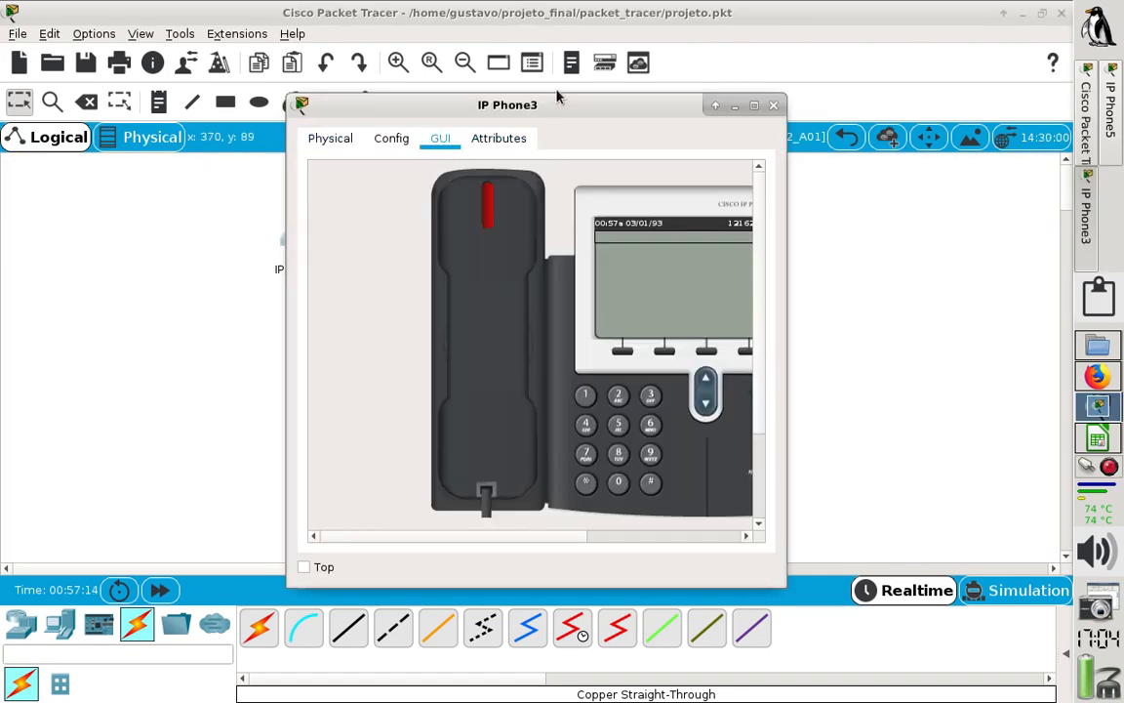
- Widen IP Phone3's window to show its full display and arrange it side by side with IP Phone5's window
left_click_drag(554, 115, 268, 115)
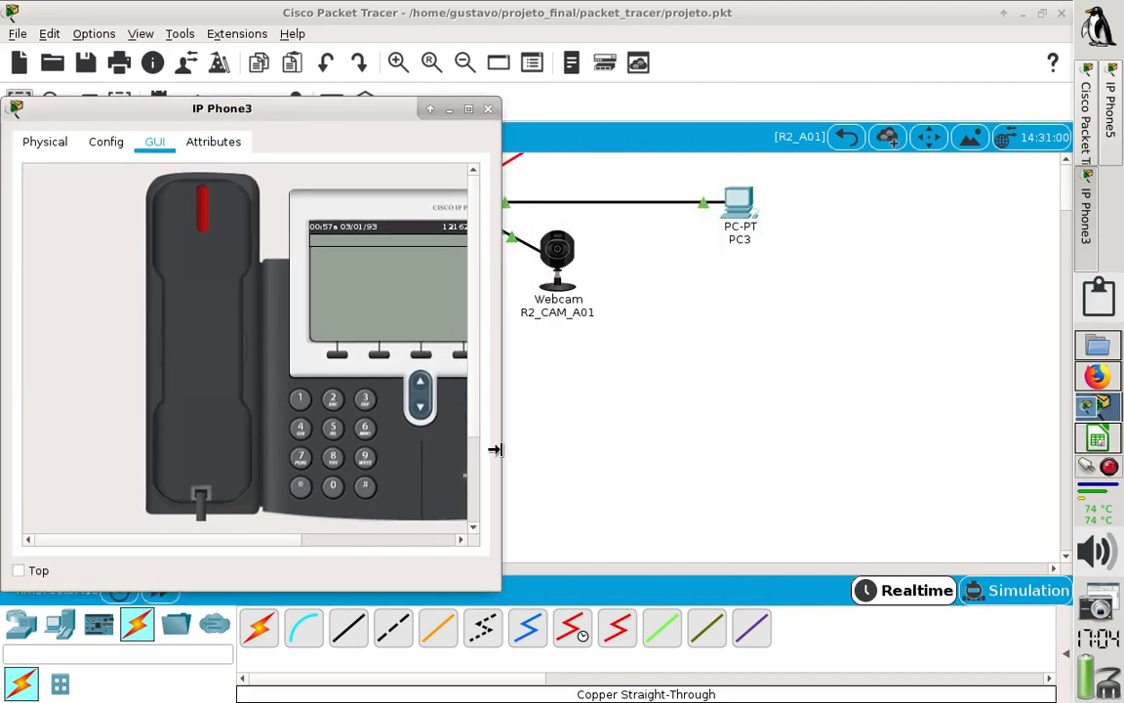
left_click_drag(493, 449, 572, 458)
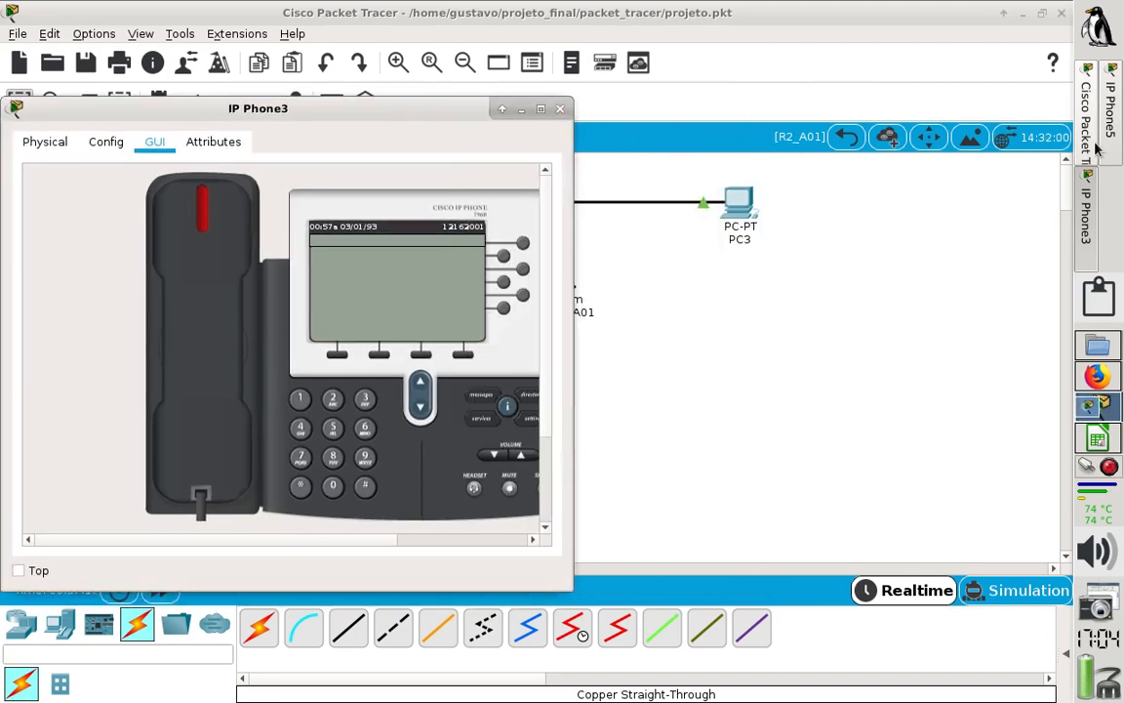
left_click(1113, 137)
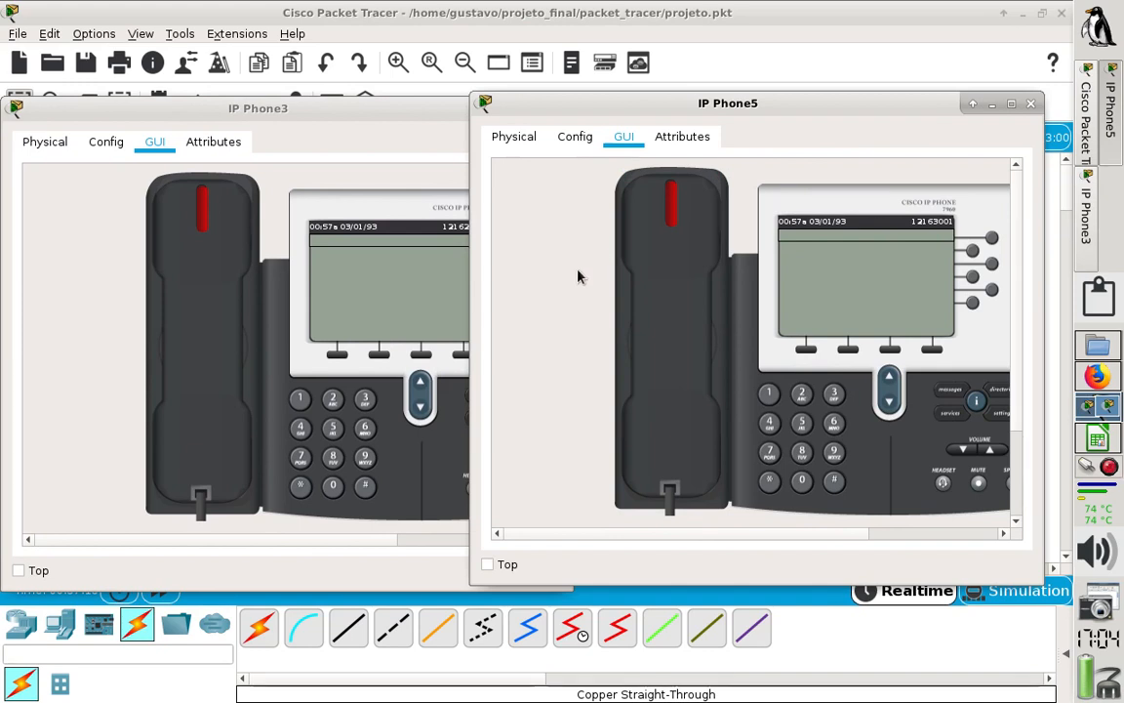
left_click(327, 190)
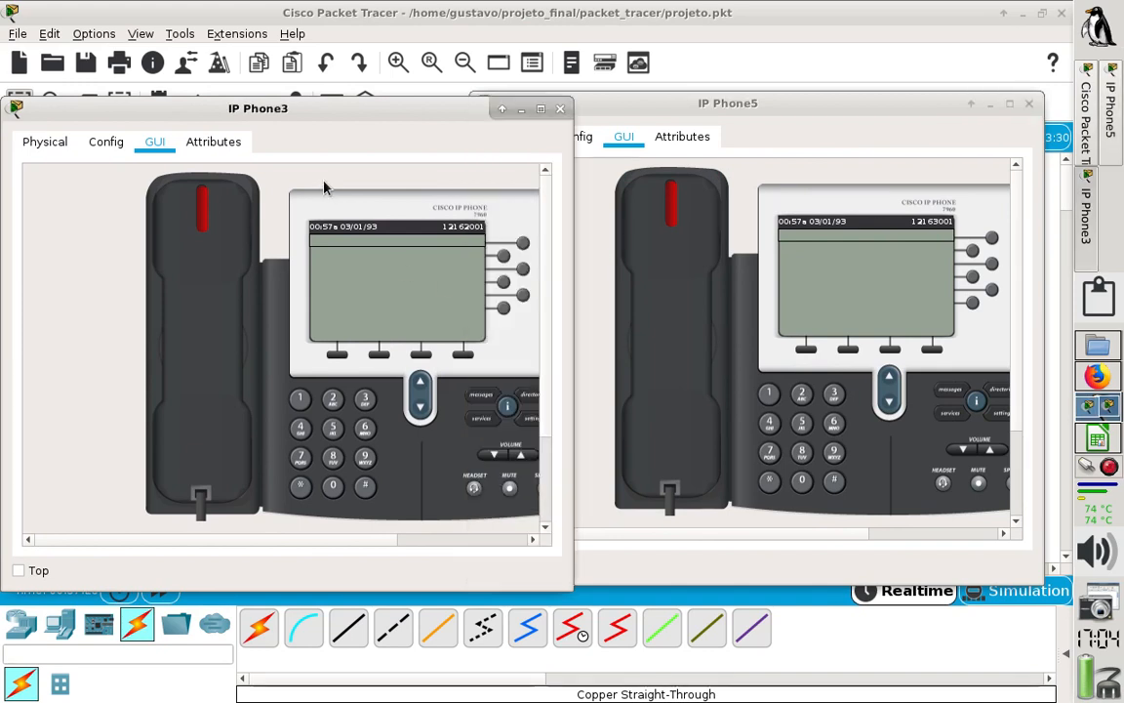
- Dial IP Phone5's extension on IP Phone3, lift the handset to place the call, and hang up
left_click(332, 403)
left_click(332, 402)
left_click(363, 427)
left_click(365, 399)
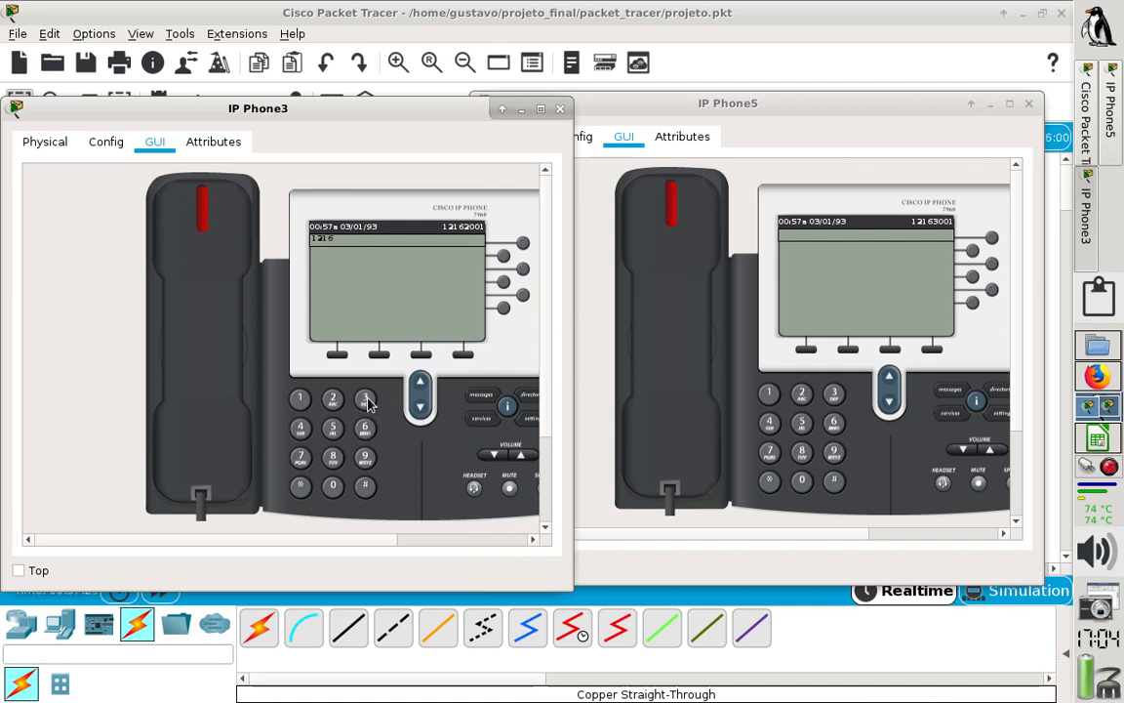
left_click(333, 488)
left_click(297, 401)
left_click(203, 361)
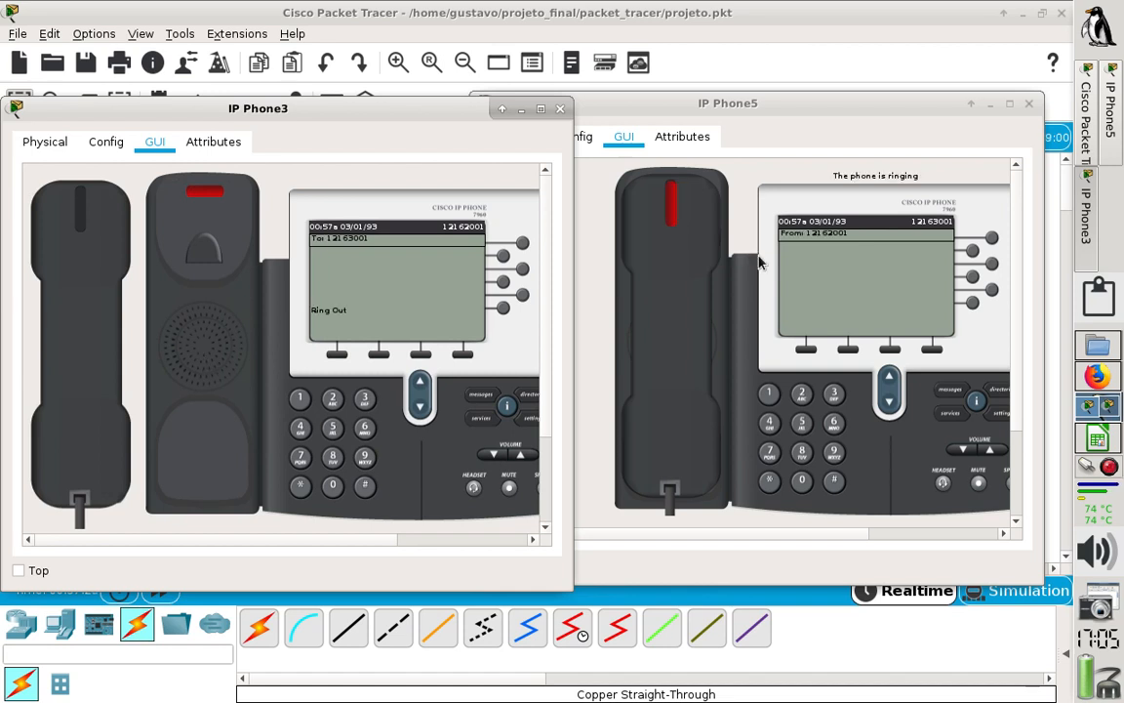
left_click(87, 302)
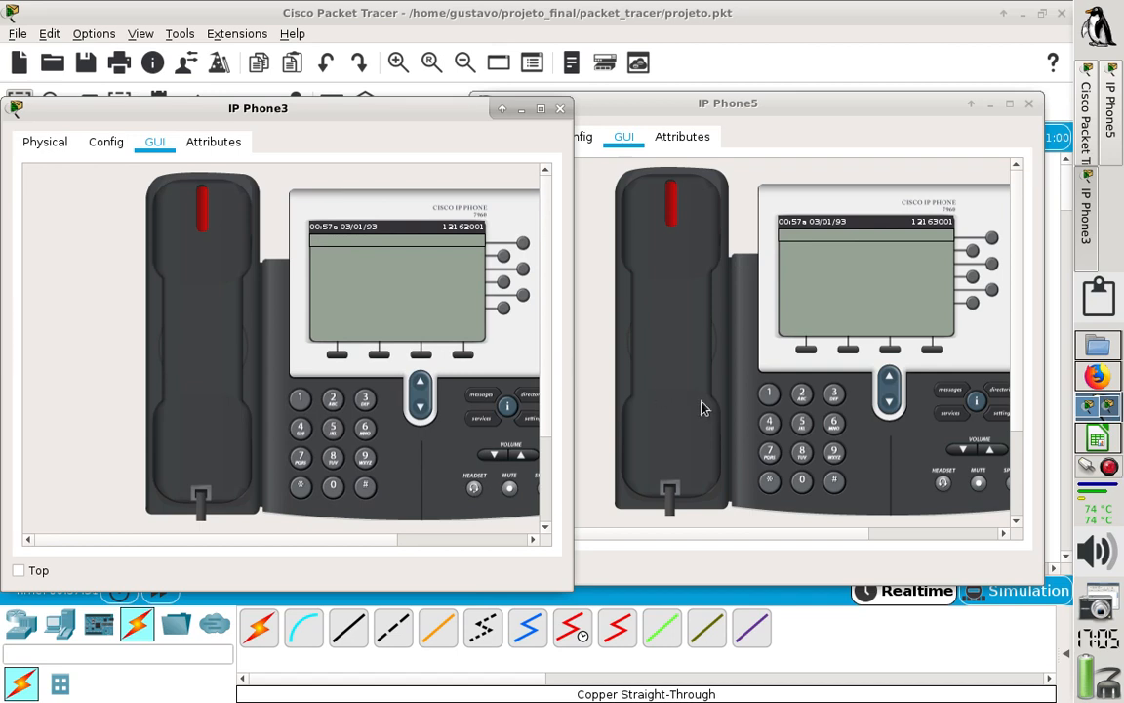
- Dial IP Phone3's extension on IP Phone5, lift the handset to place the call, and hang up
left_click(771, 396)
left_click(801, 396)
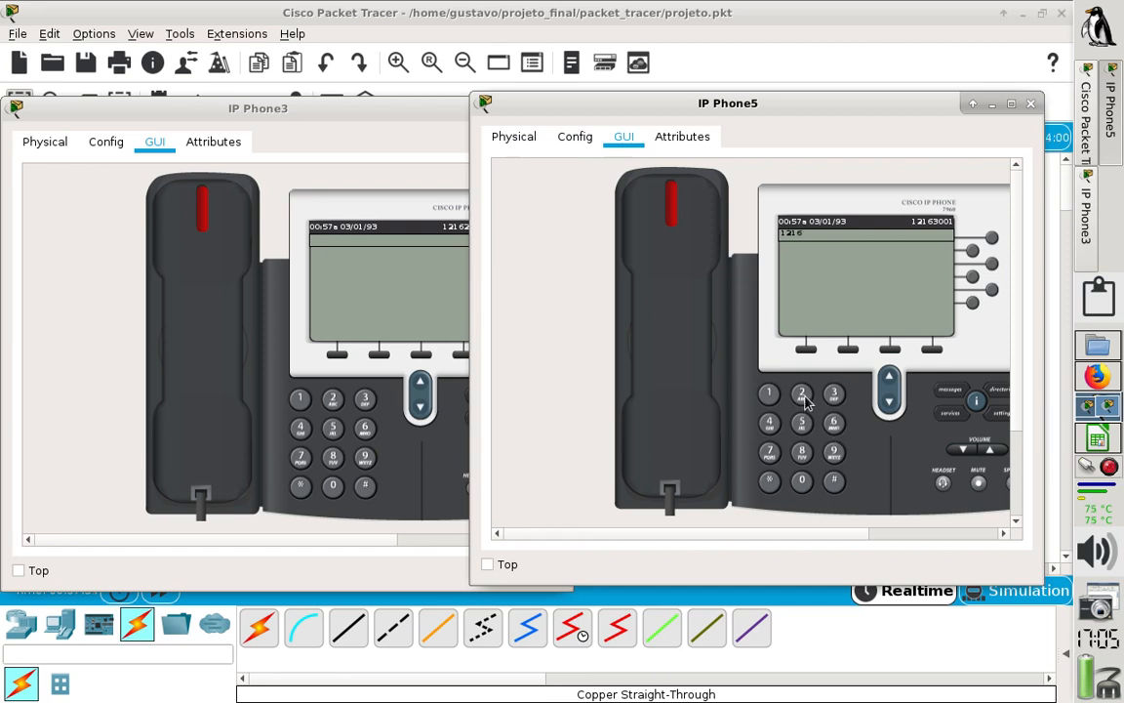
left_click(803, 396)
left_click(803, 482)
left_click(769, 393)
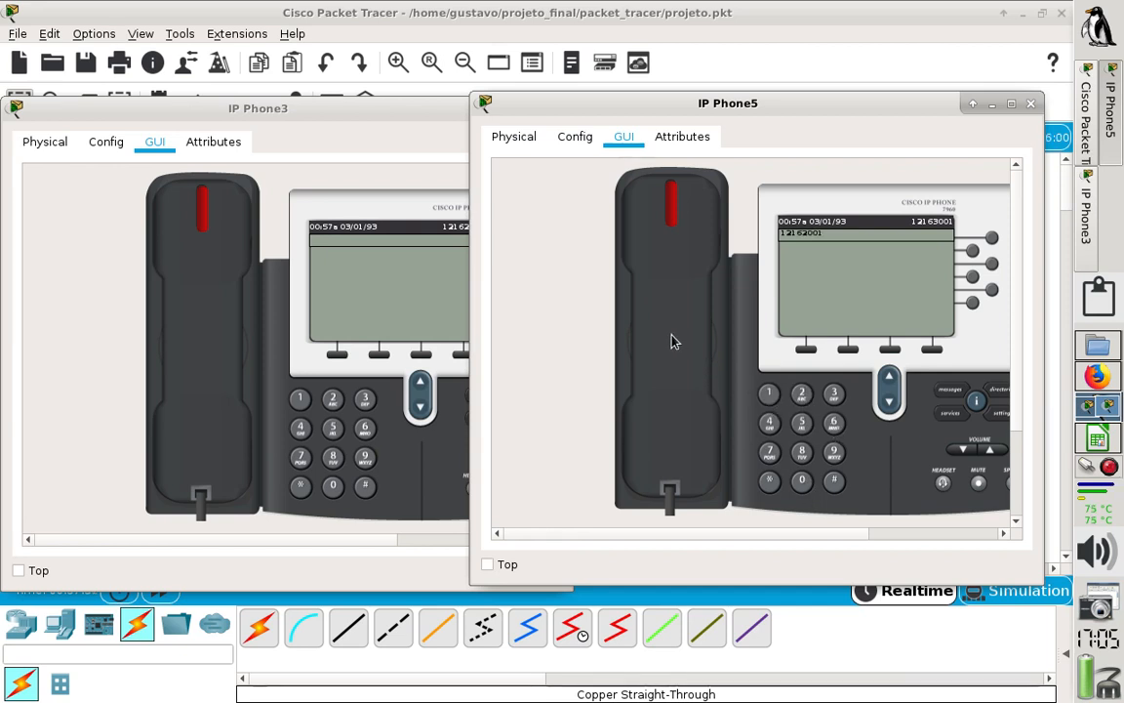
left_click(672, 341)
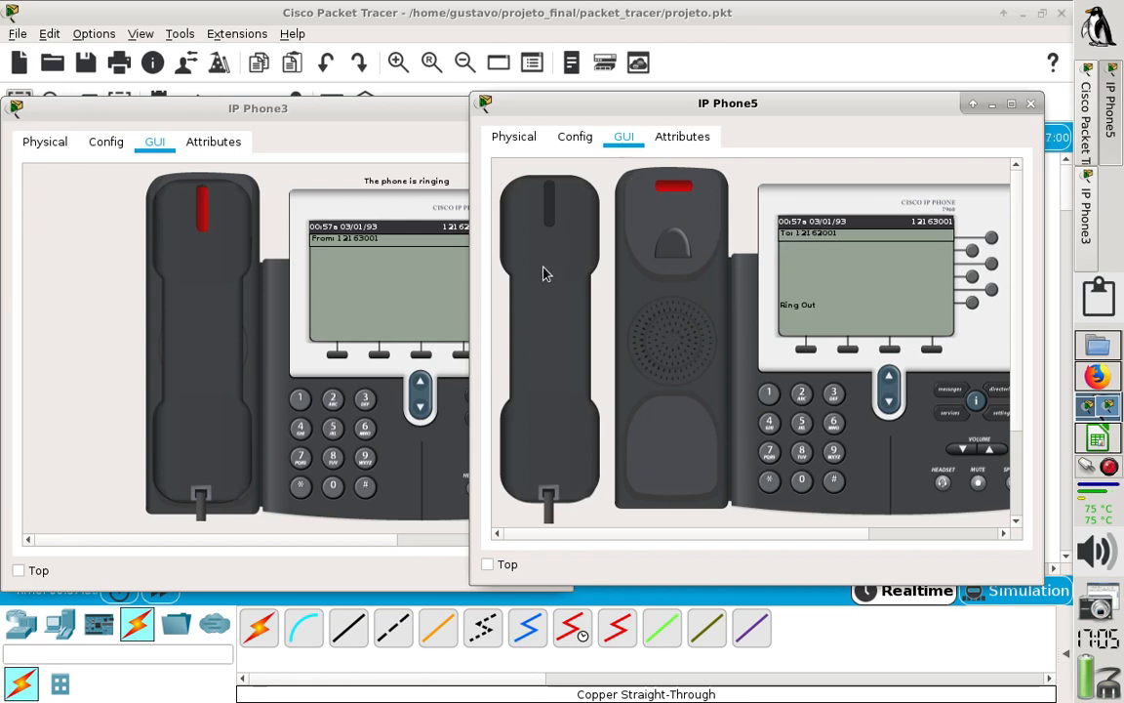
left_click(584, 242)
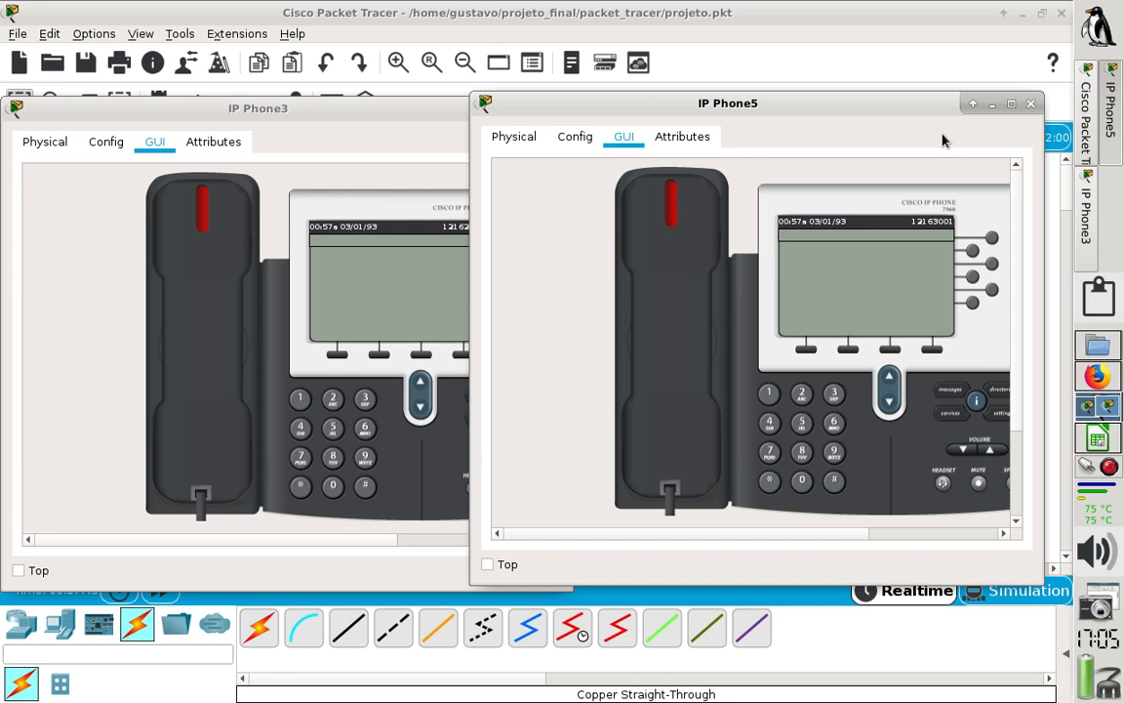
- Close the IP Phone5 window, go from R2_A01 to R1_A01 inside Aroeiras, and open IP Phone1's graphical phone face
left_click(1031, 104)
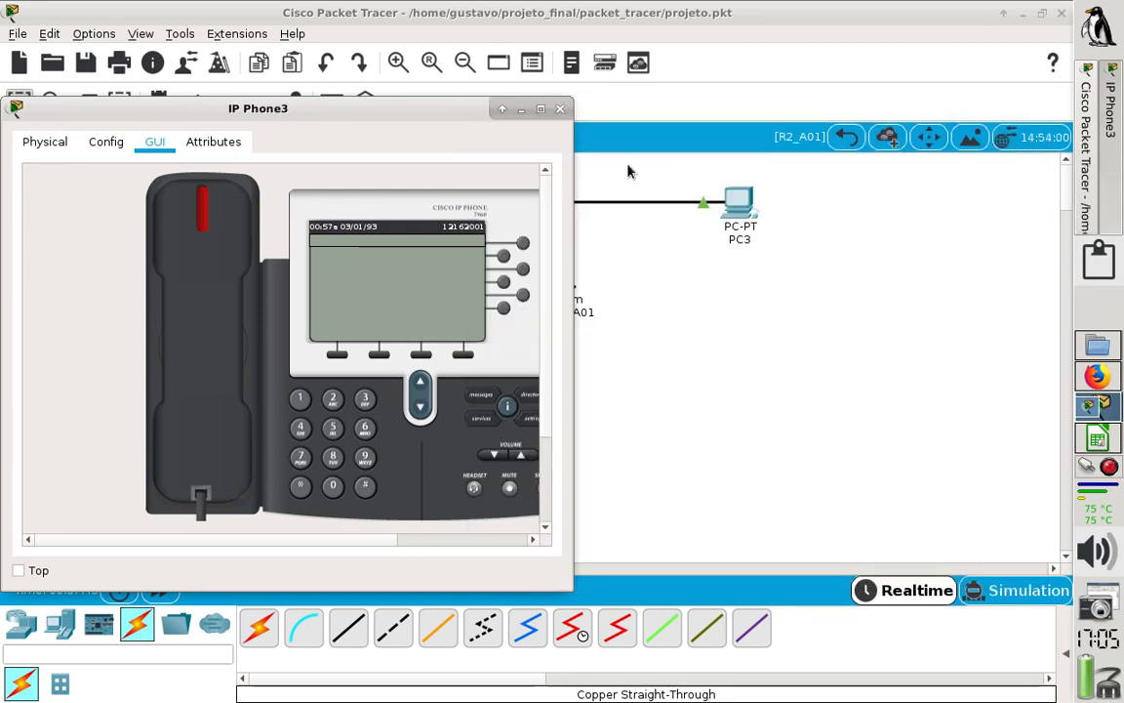
left_click(848, 142)
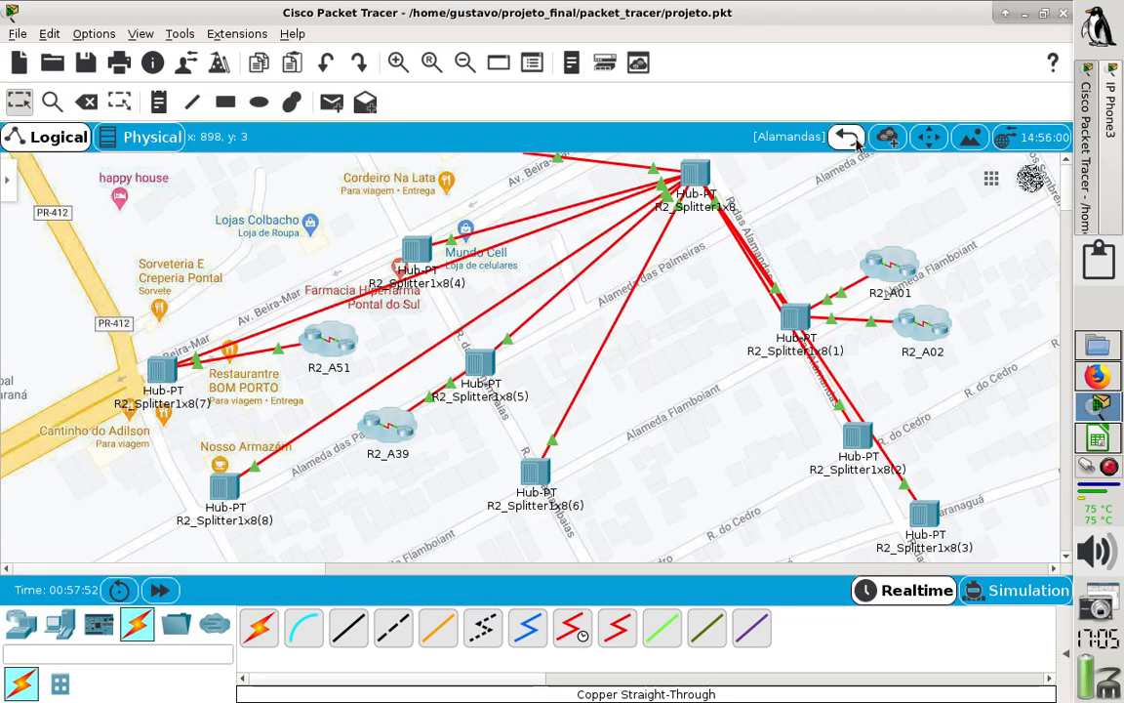
left_click(855, 142)
left_click(377, 308)
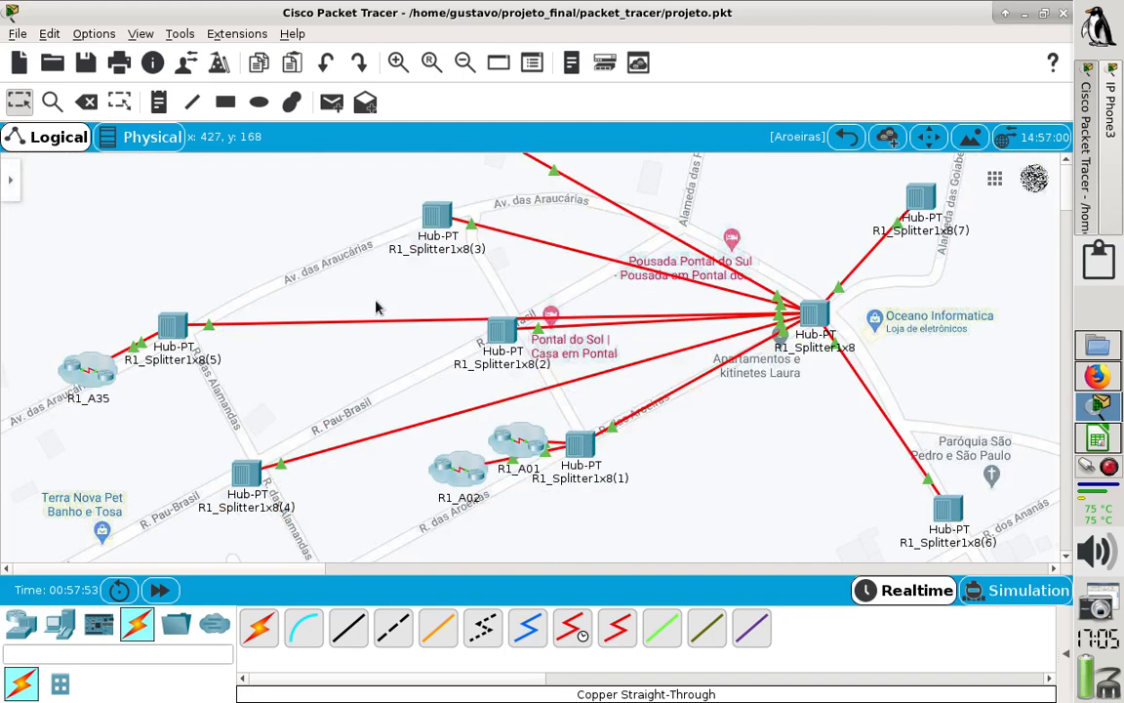
left_click(515, 450)
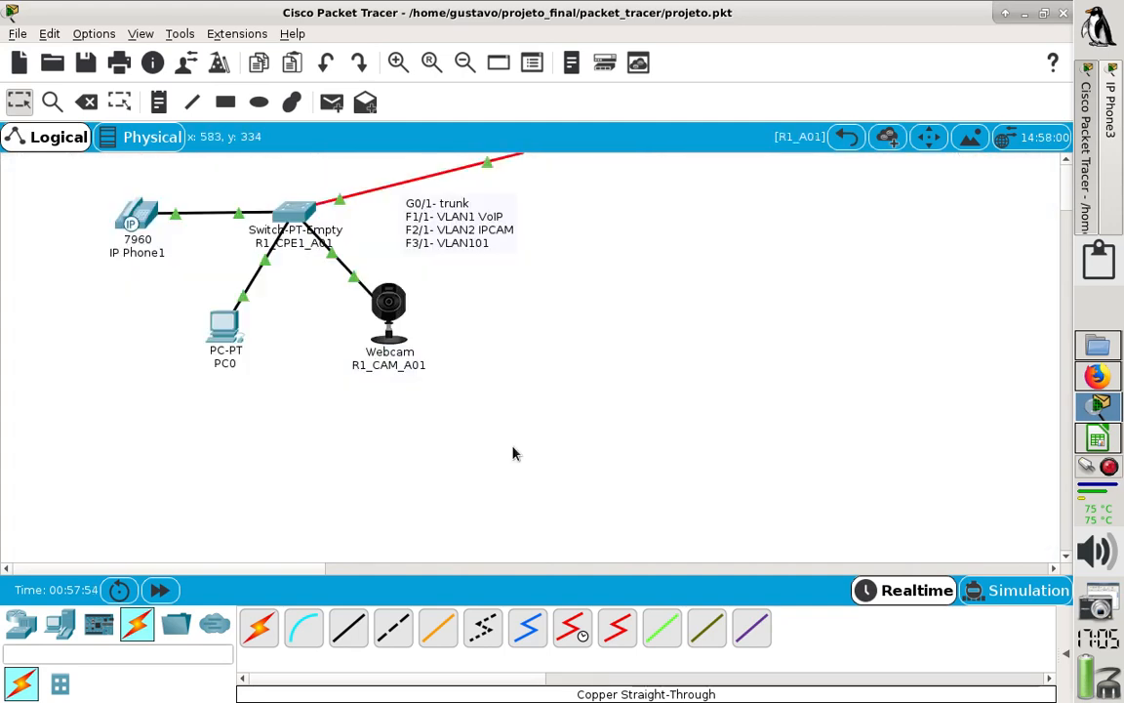
left_click(134, 213)
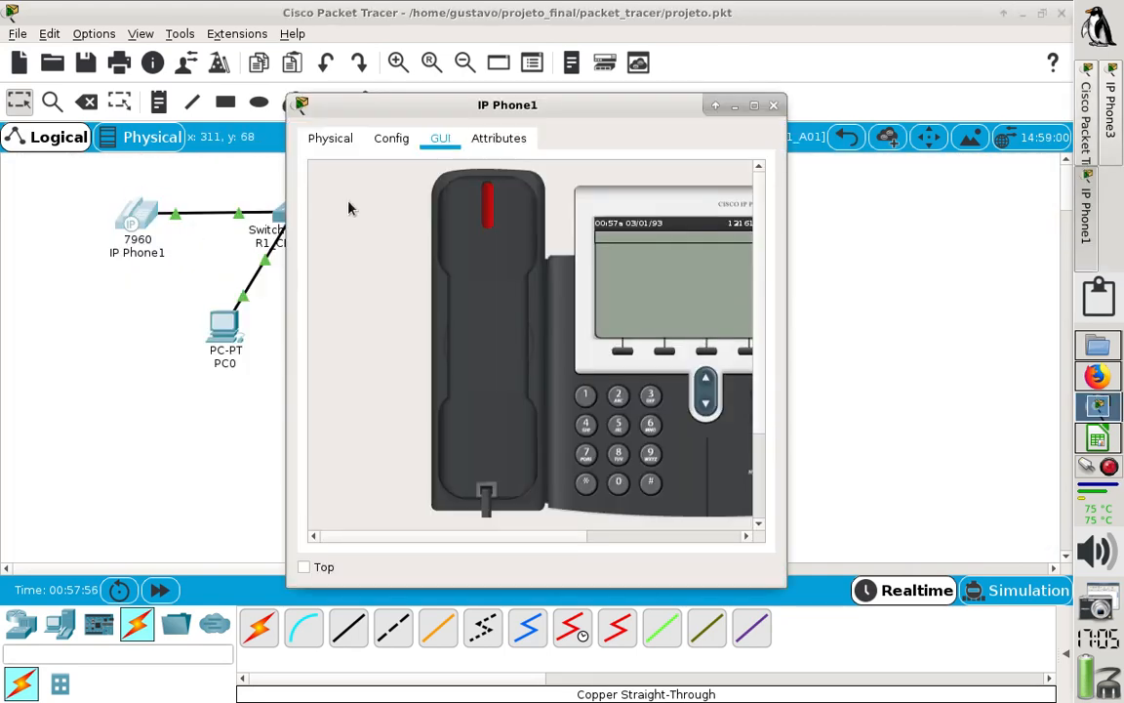
- Arrange the IP Phone1 and IP Phone3 windows side by side with both phone displays in view
left_click_drag(502, 117, 227, 128)
left_click_drag(279, 546, 311, 549)
left_click(1103, 129)
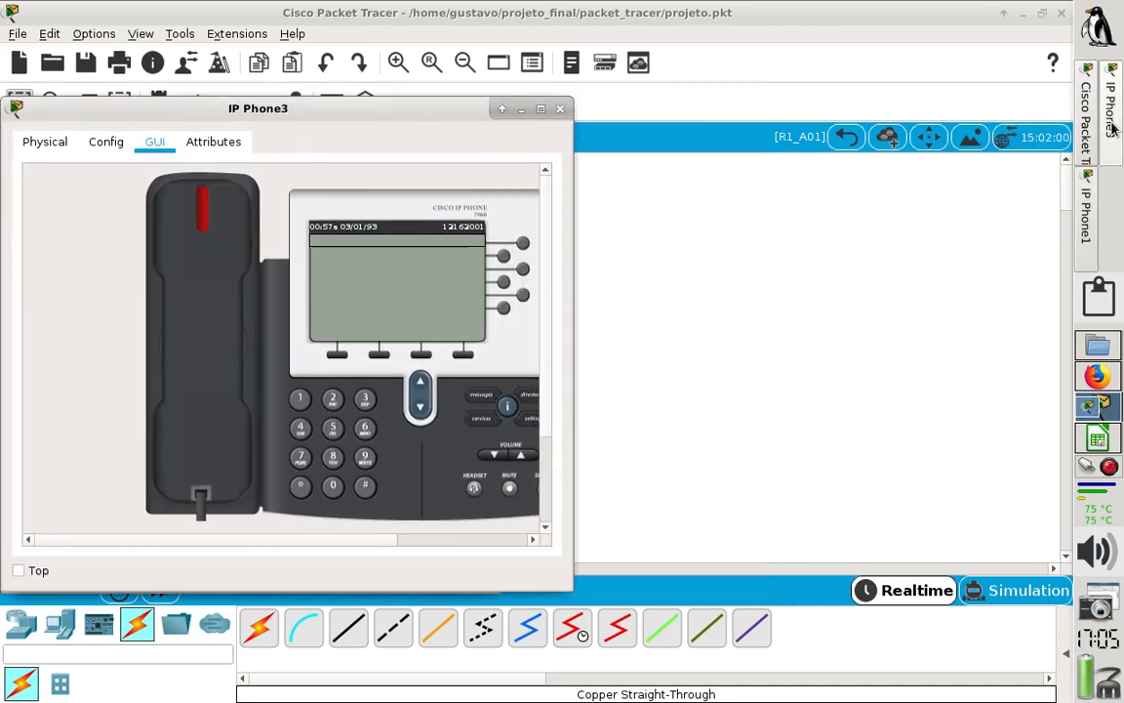
left_click_drag(289, 124, 798, 119)
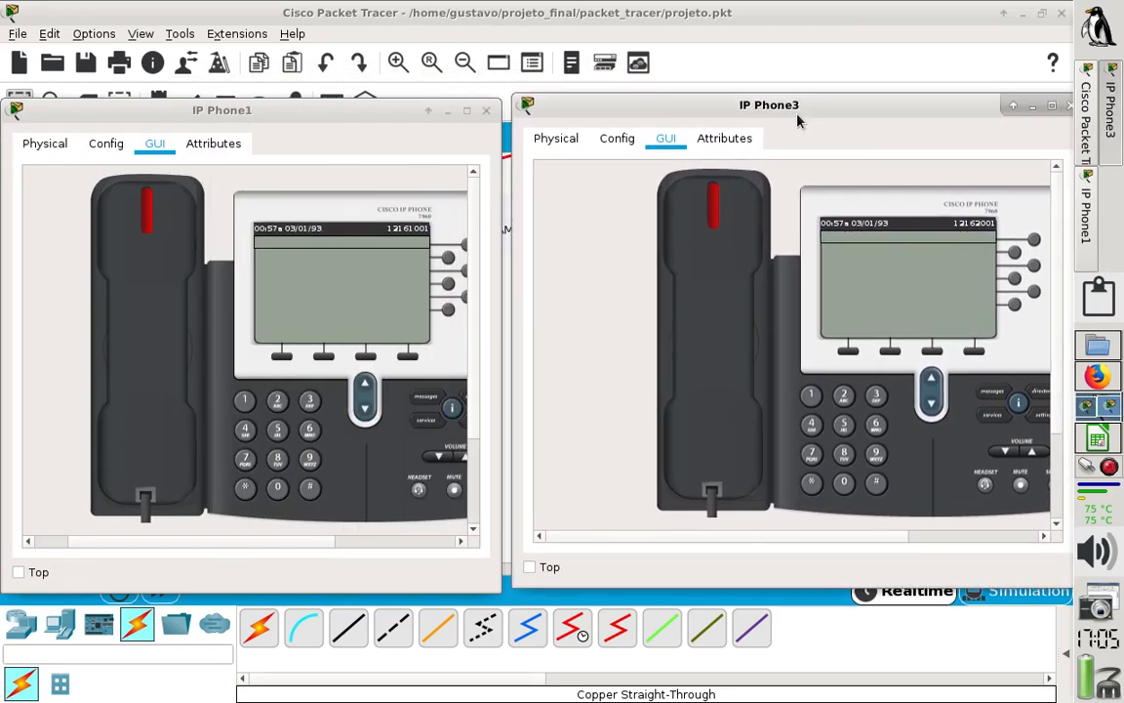
- Dial IP Phone3's extension on IP Phone1, lift the handset to place the call, and hang up
left_click(243, 401)
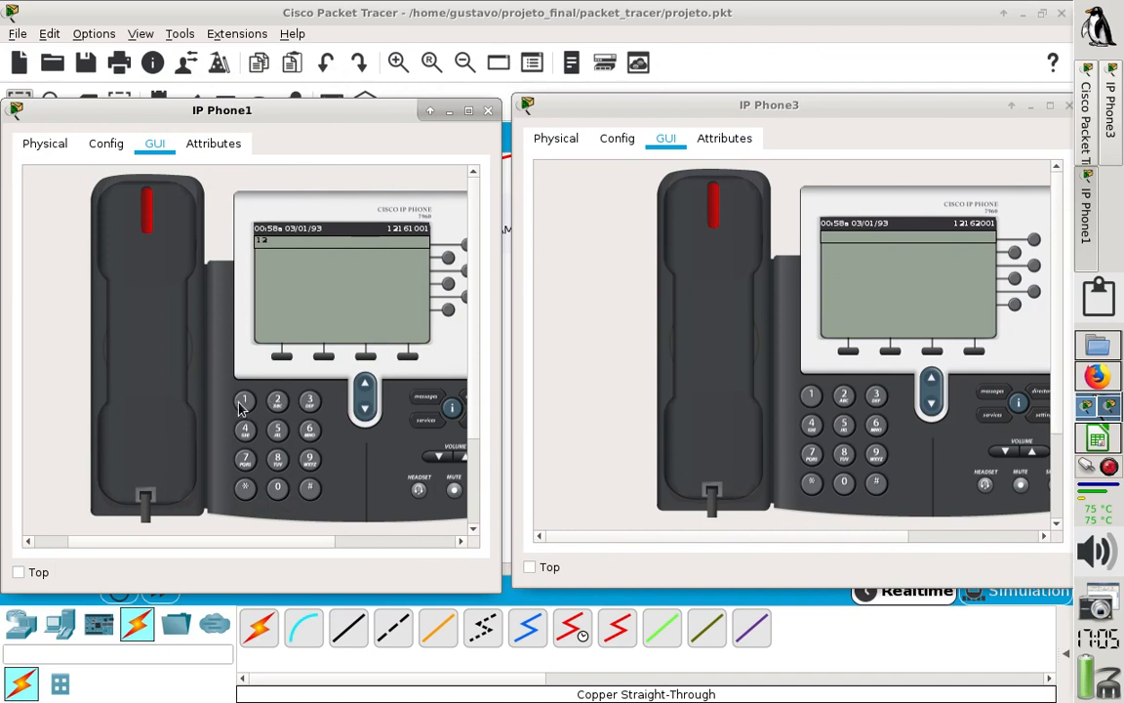
left_click(308, 433)
double_click(278, 489)
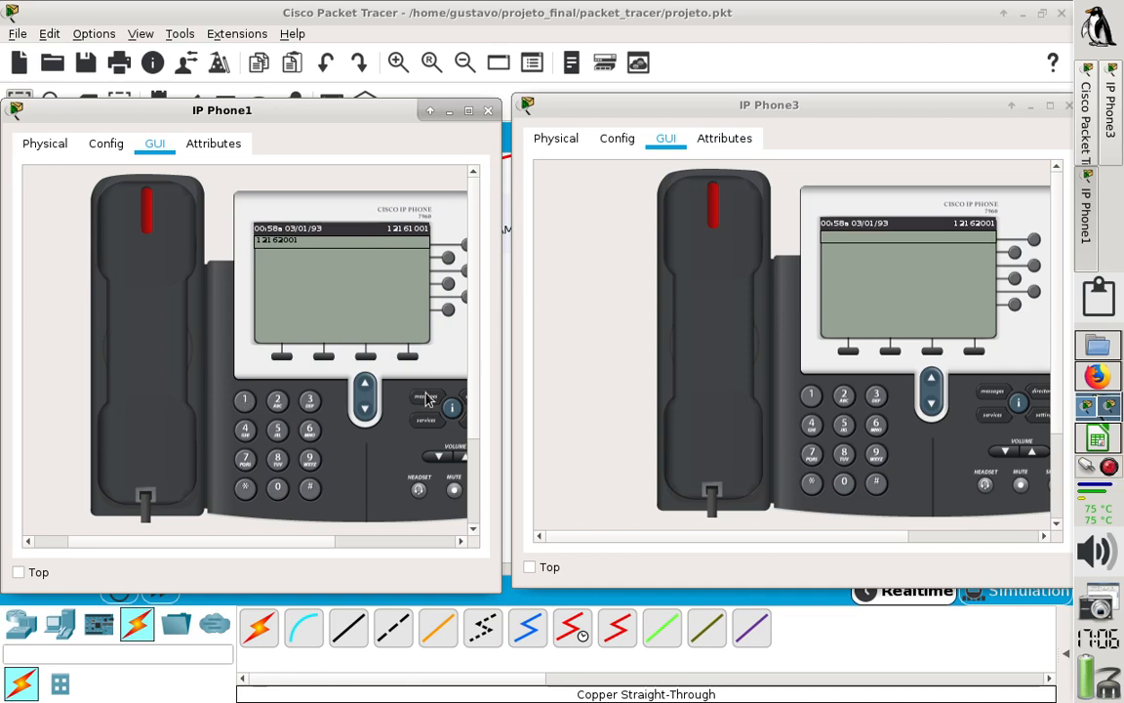
left_click(161, 298)
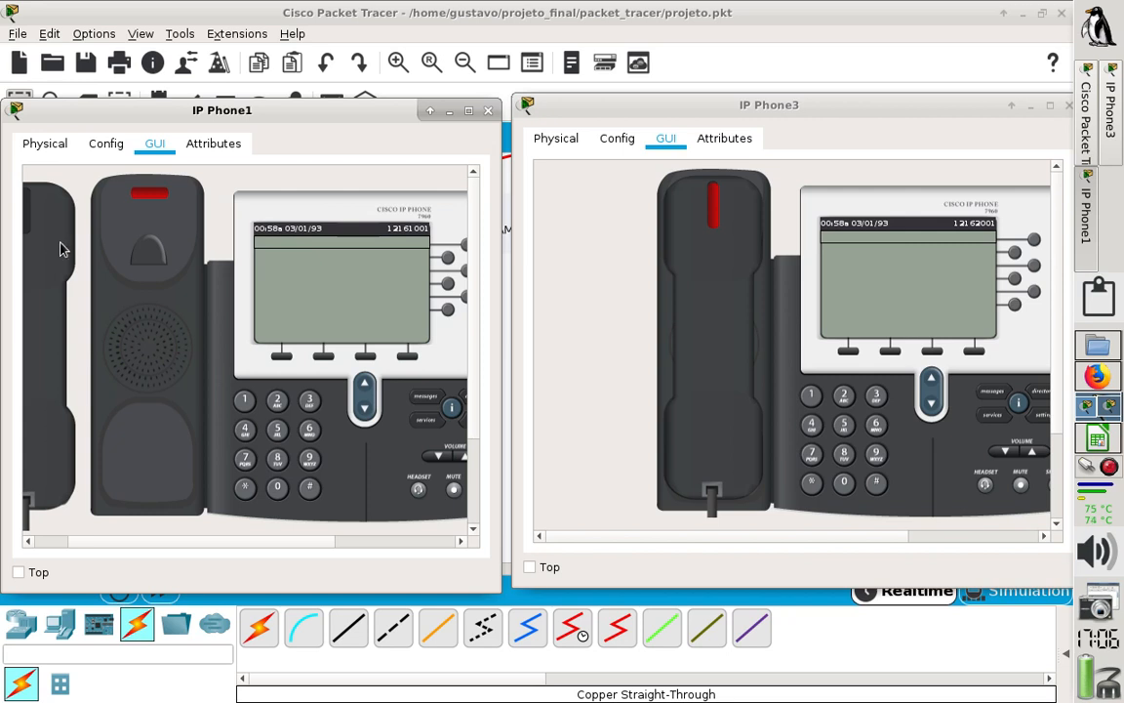
left_click(60, 249)
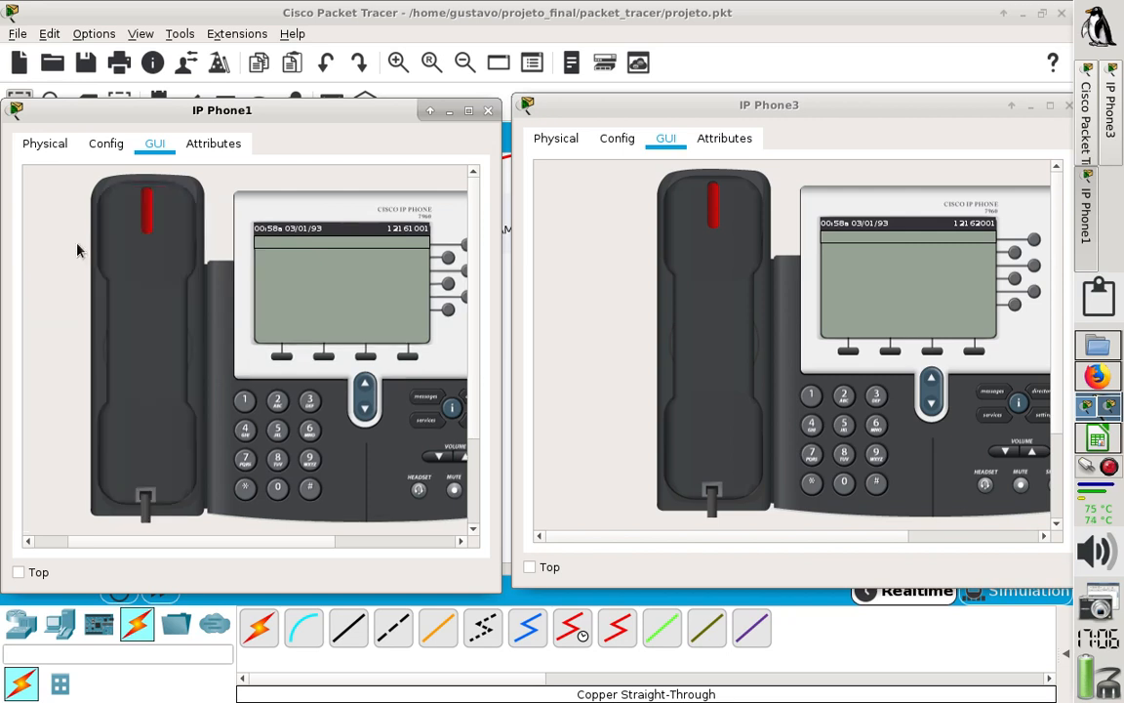
- Dial IP Phone1's extension on IP Phone3, lift the handset to place the call, and hang up
left_click(811, 394)
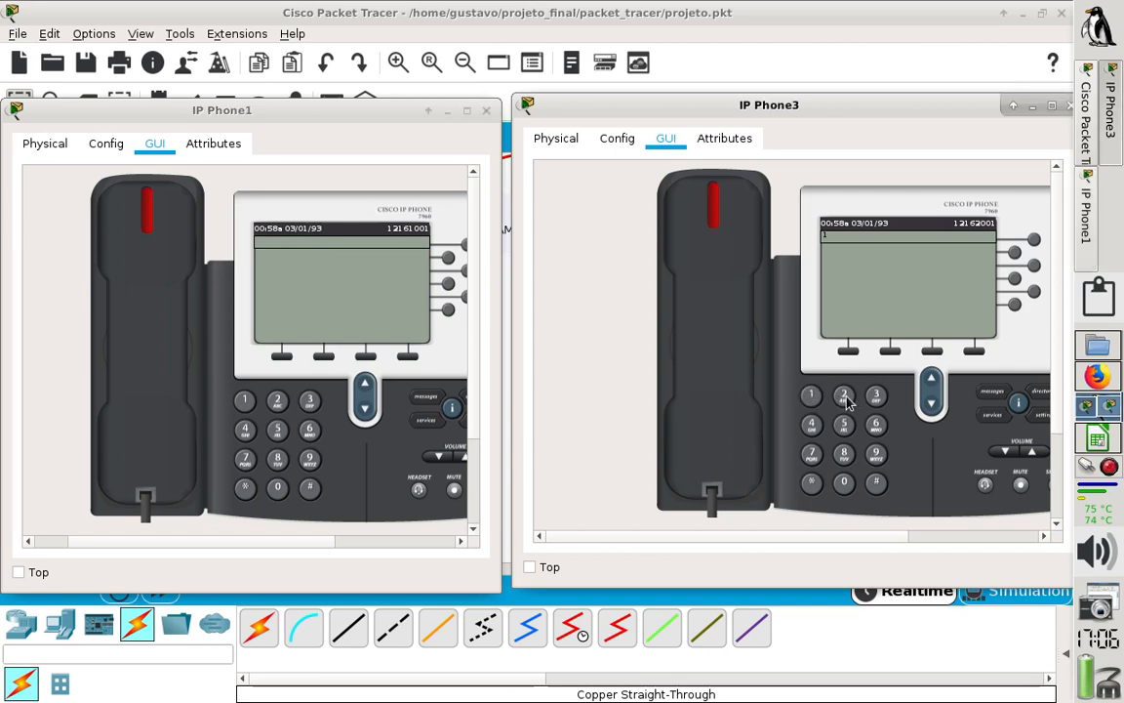
left_click(845, 397)
left_click(811, 394)
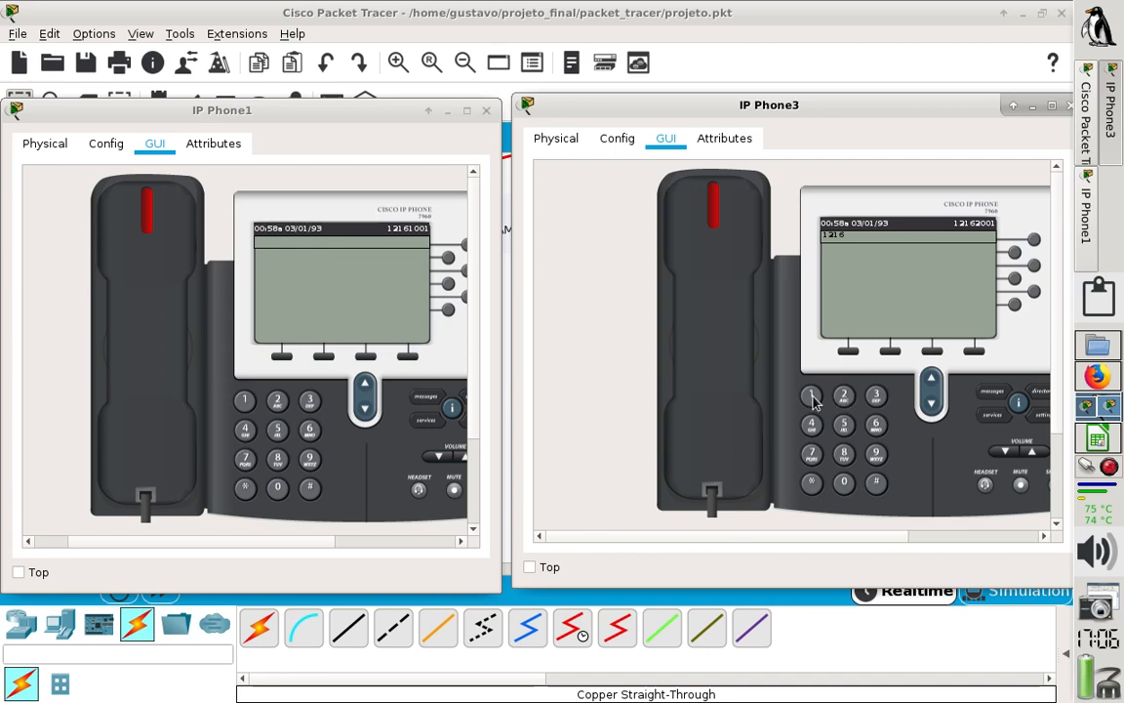
left_click(846, 487)
left_click(845, 486)
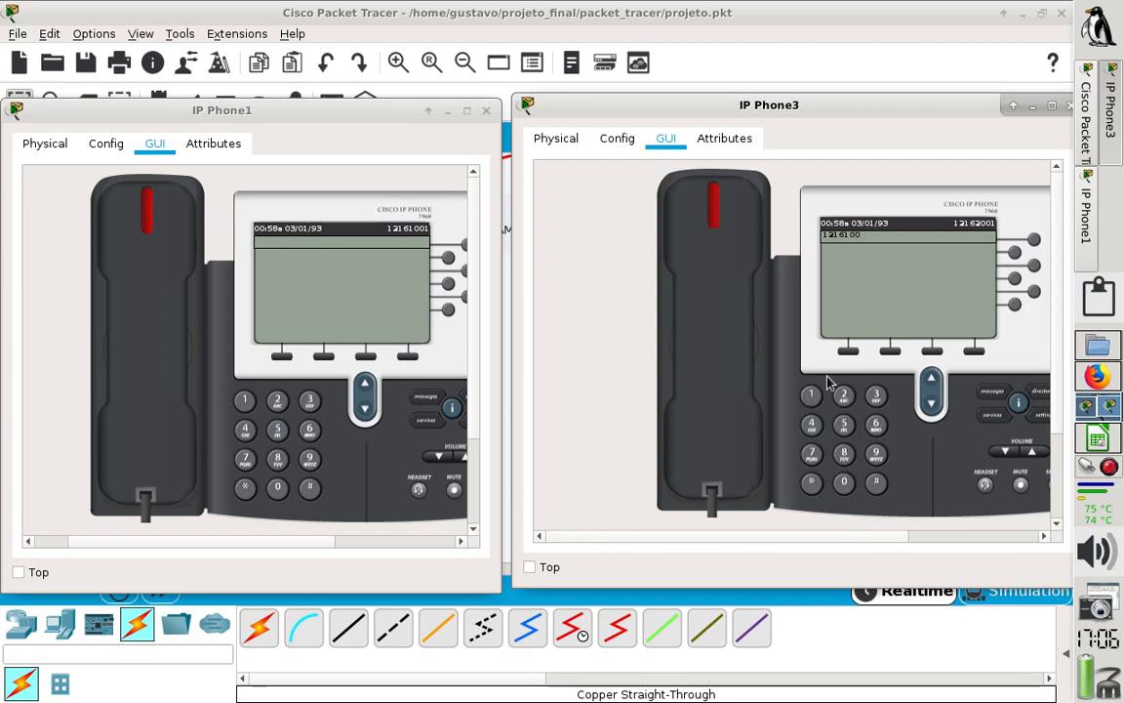
left_click(730, 359)
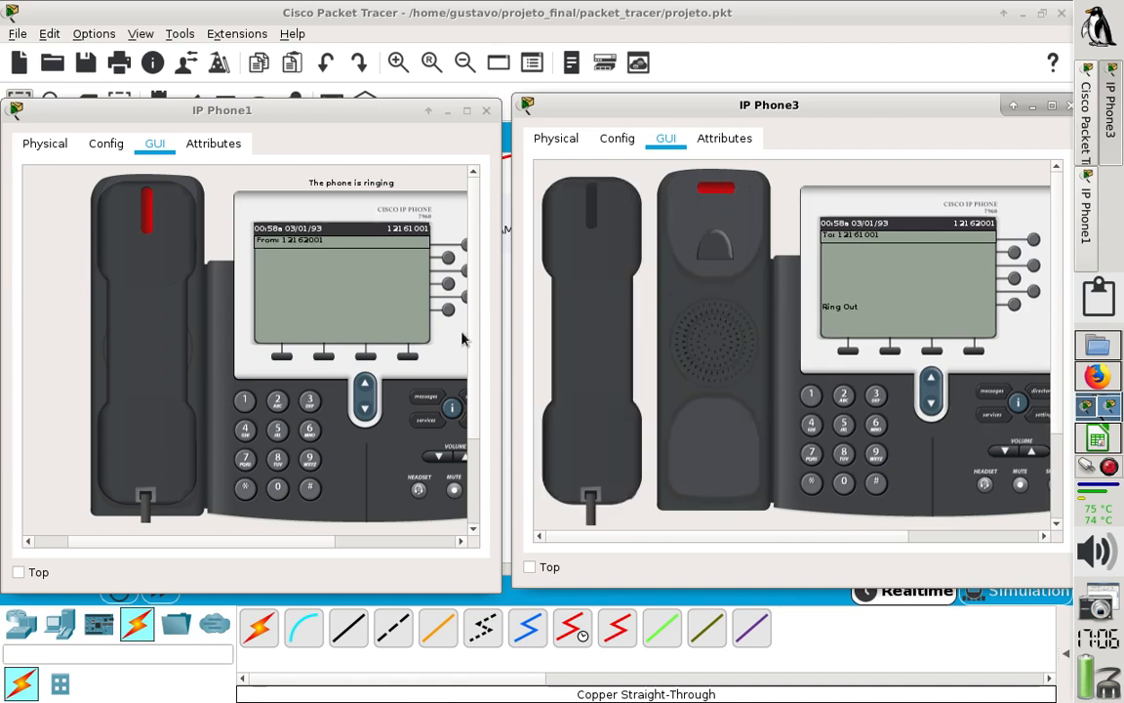
left_click(607, 334)
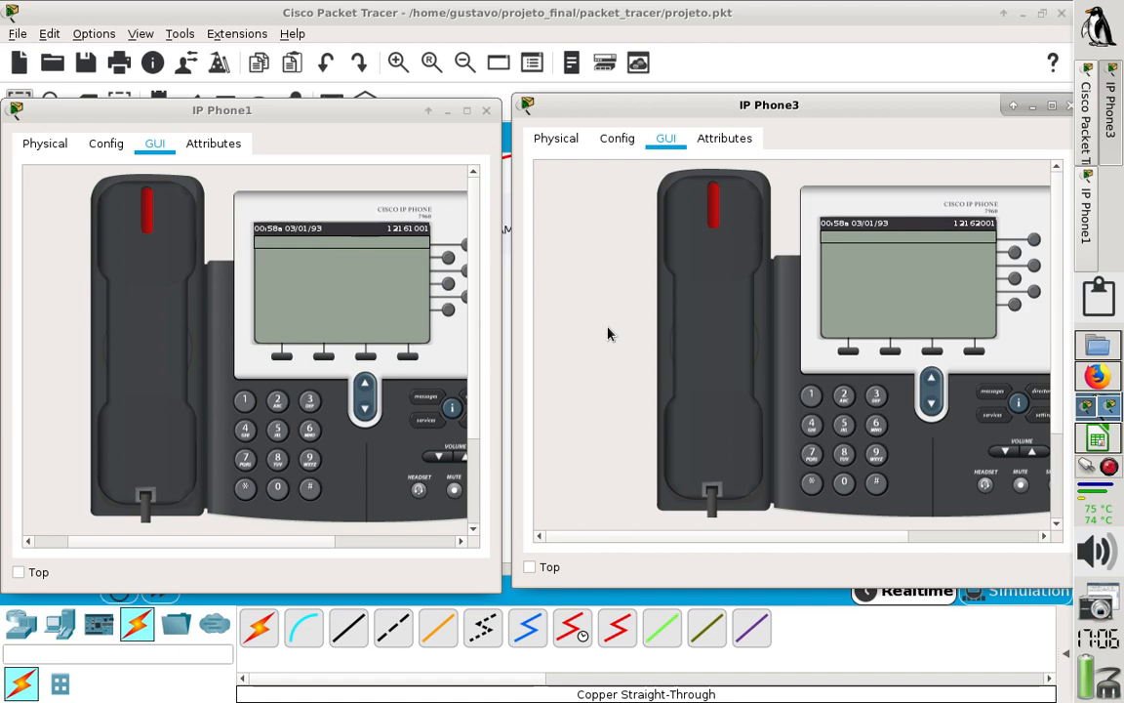
- Close the IP Phone1 and IP Phone3 windows and return from R1_A01 through Aroeiras to the root level
left_click(486, 111)
left_click(1070, 105)
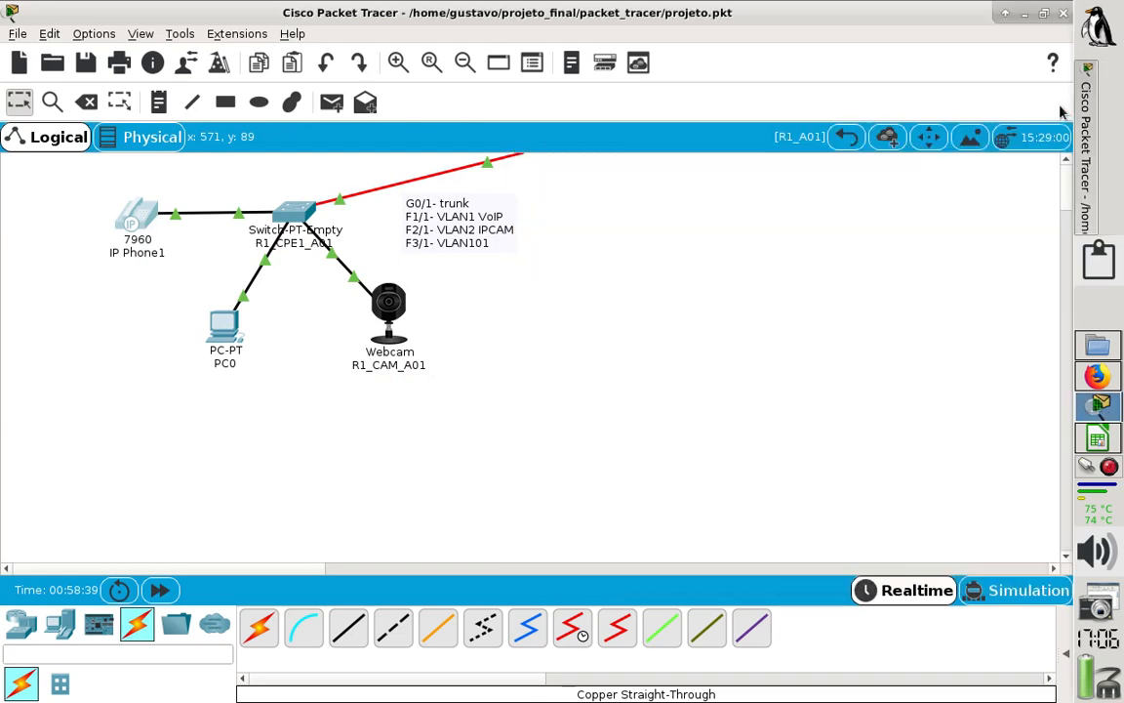
left_click(845, 137)
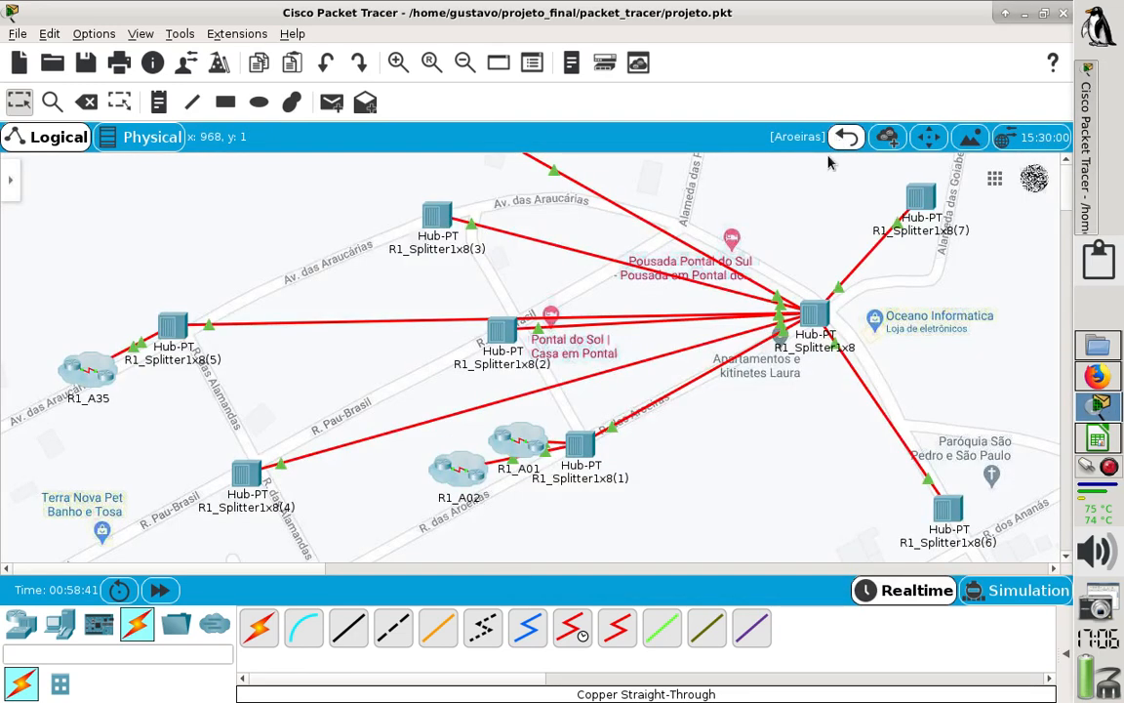
left_click(845, 137)
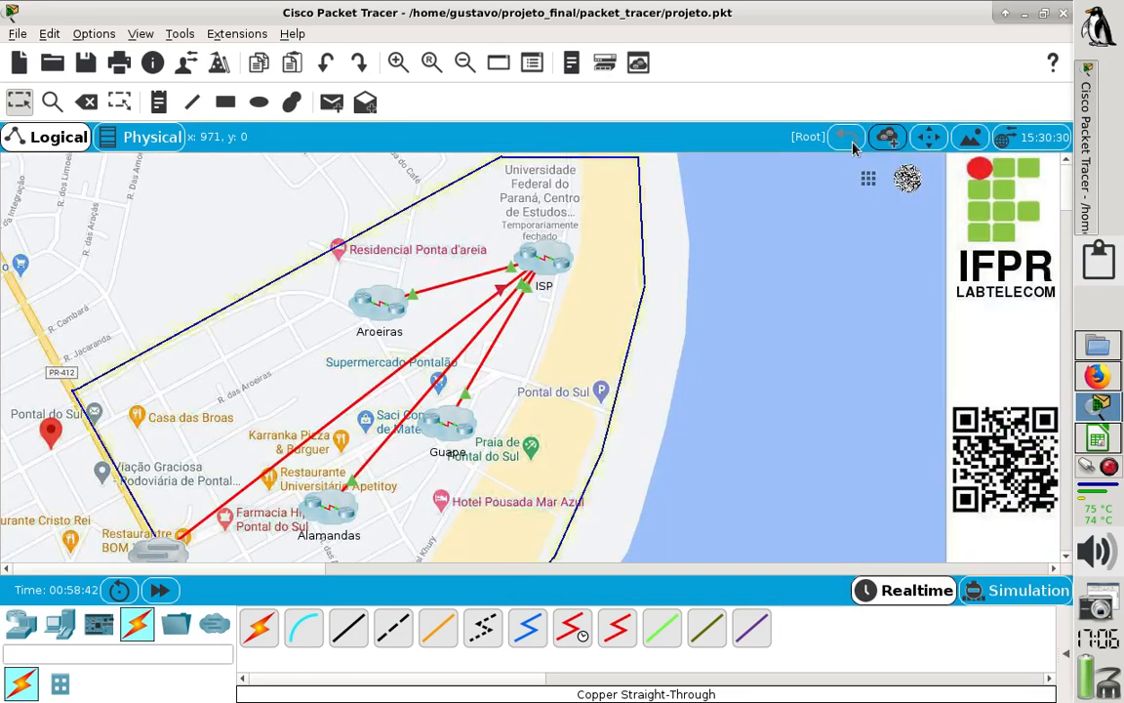
- Enter the ISP cluster and open the R1_GW_AROEIRAS router's command line in a maximized window
double_click(553, 263)
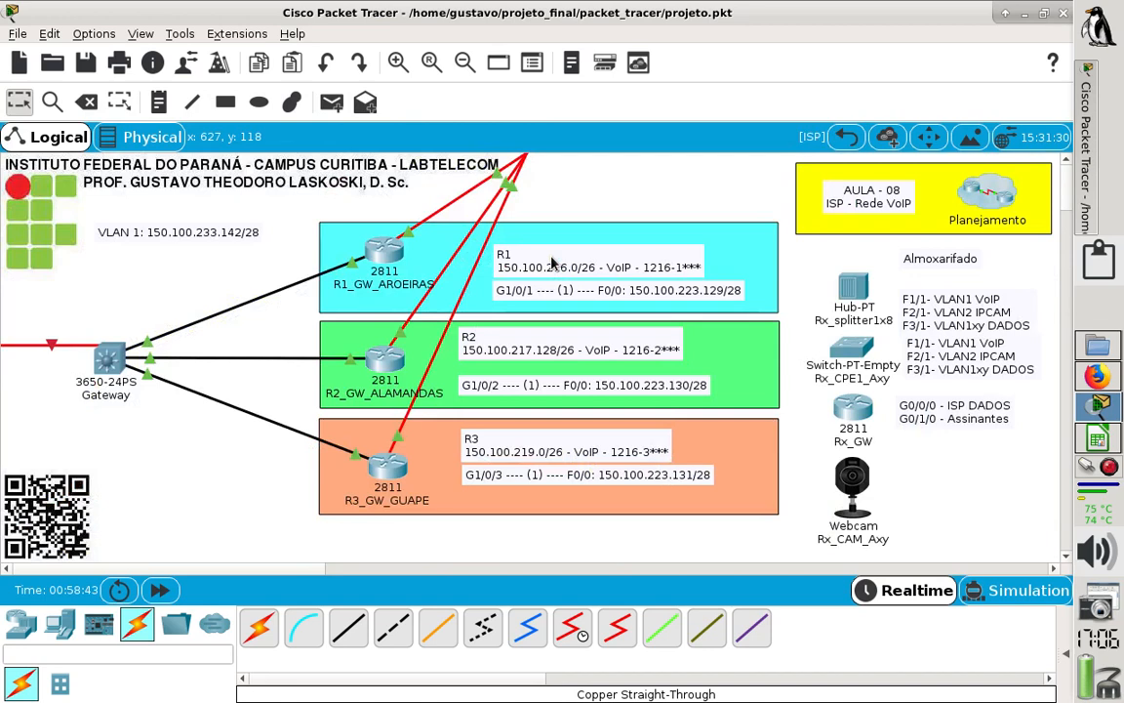
left_click(399, 258)
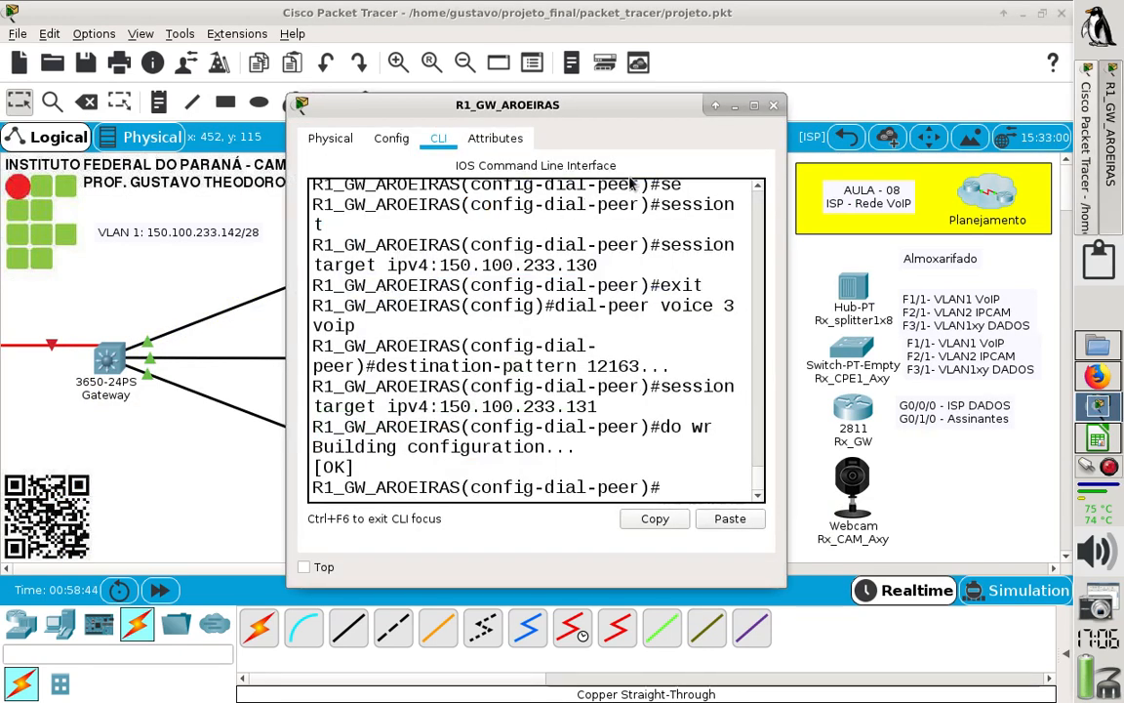
left_click(754, 104)
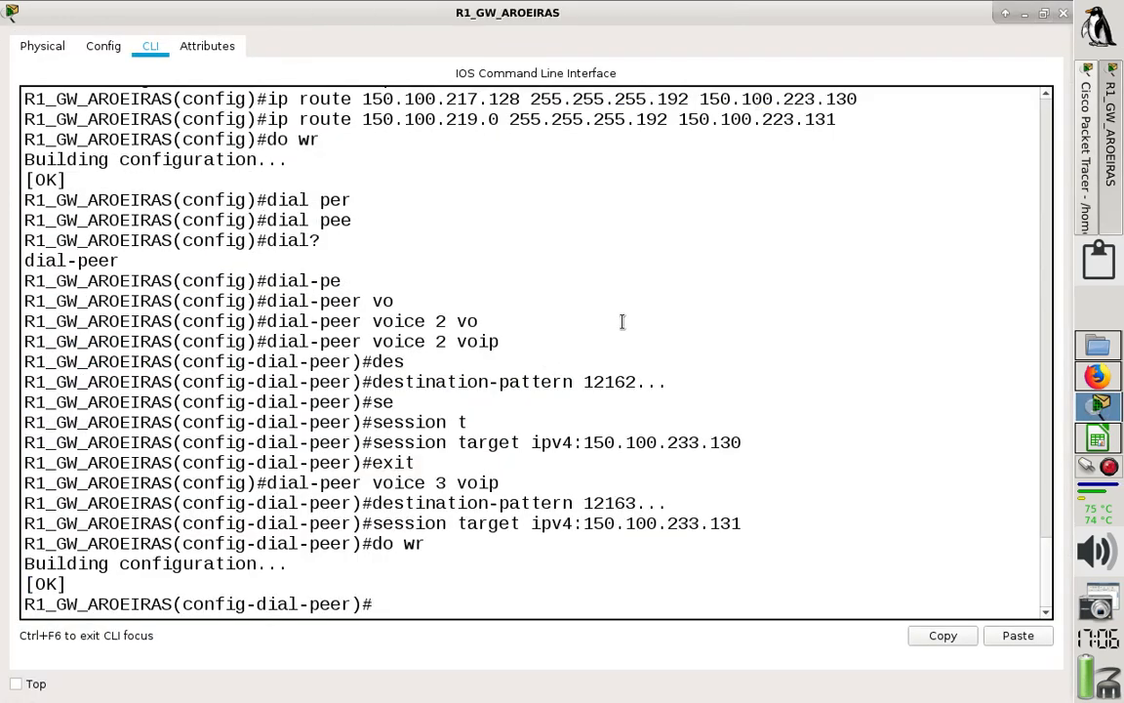
- Leave configuration mode on R1_GW_AROEIRAS and display its routing table with show ip route
type("end")
key("Return")
key("Return")
type("sh i")
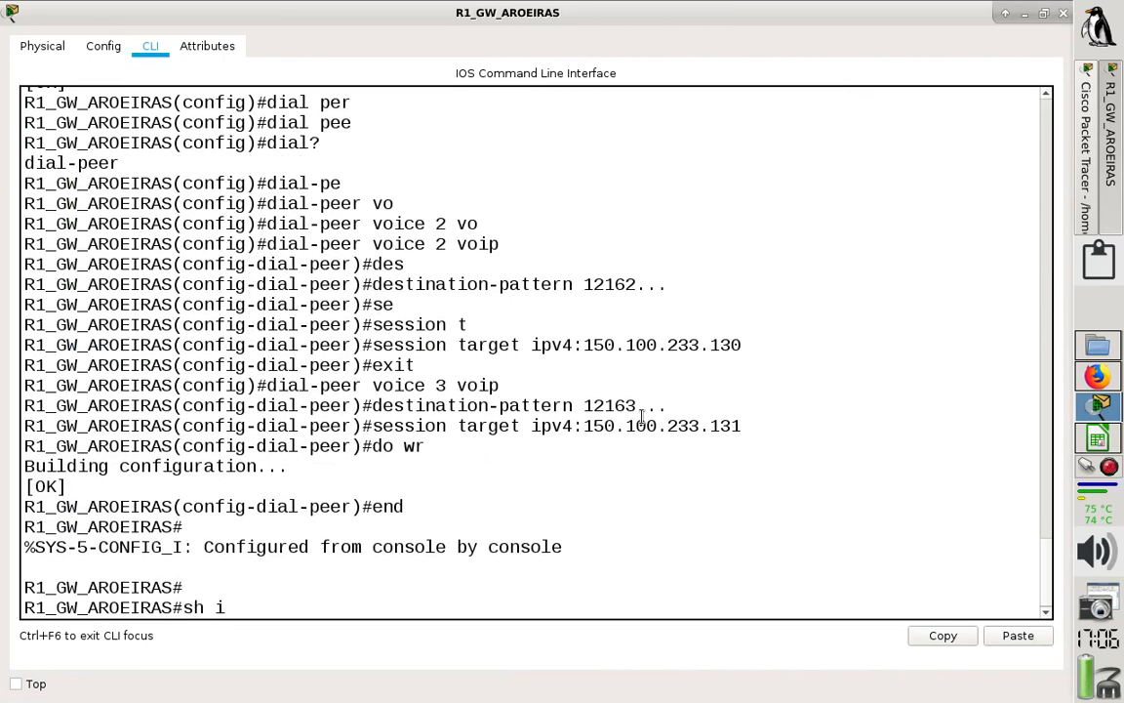
type("p route")
key("Return")
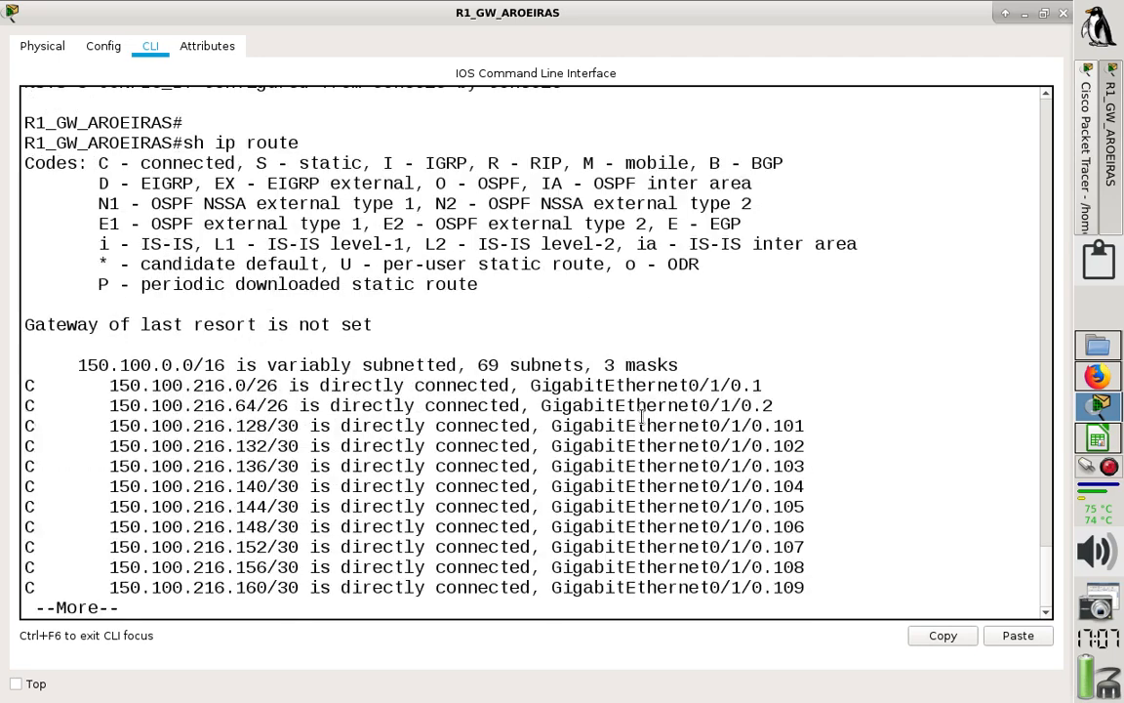
key("Return")
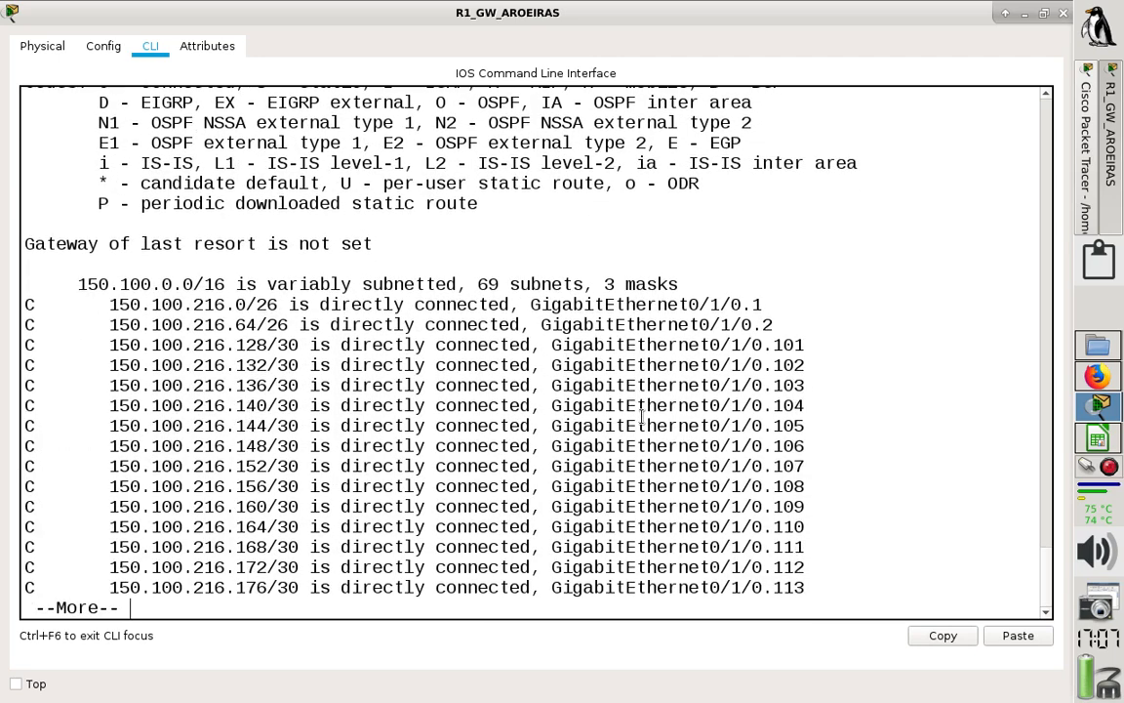
- Quit the routing table listing and display R1_GW_AROEIRAS's running configuration
type("qsh ru")
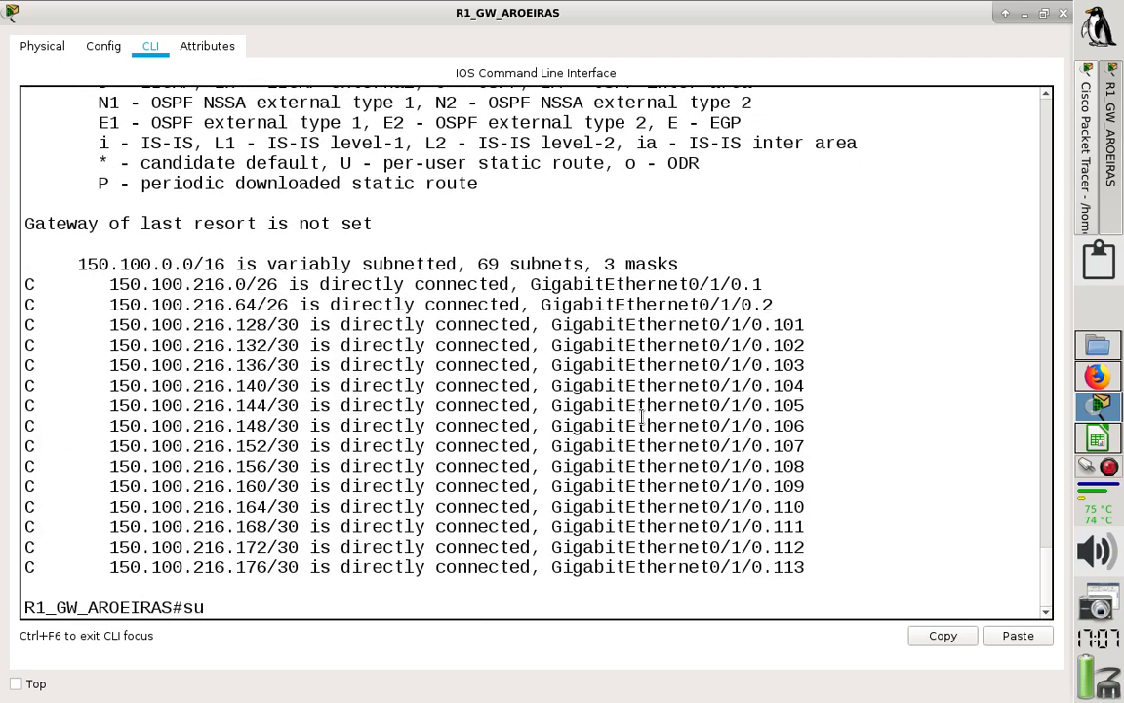
key("BackSpace")
key("BackSpace")
key("BackSpace")
key("BackSpace")
type("h run")
key("Tab")
key("Return")
- Page through the DHCP pools in the running configuration, from VoIP and IPCAM to ASSINANTE164
key("Return")
key("Return")
key("Return")
key("Return")
key("Return")
key("Return")
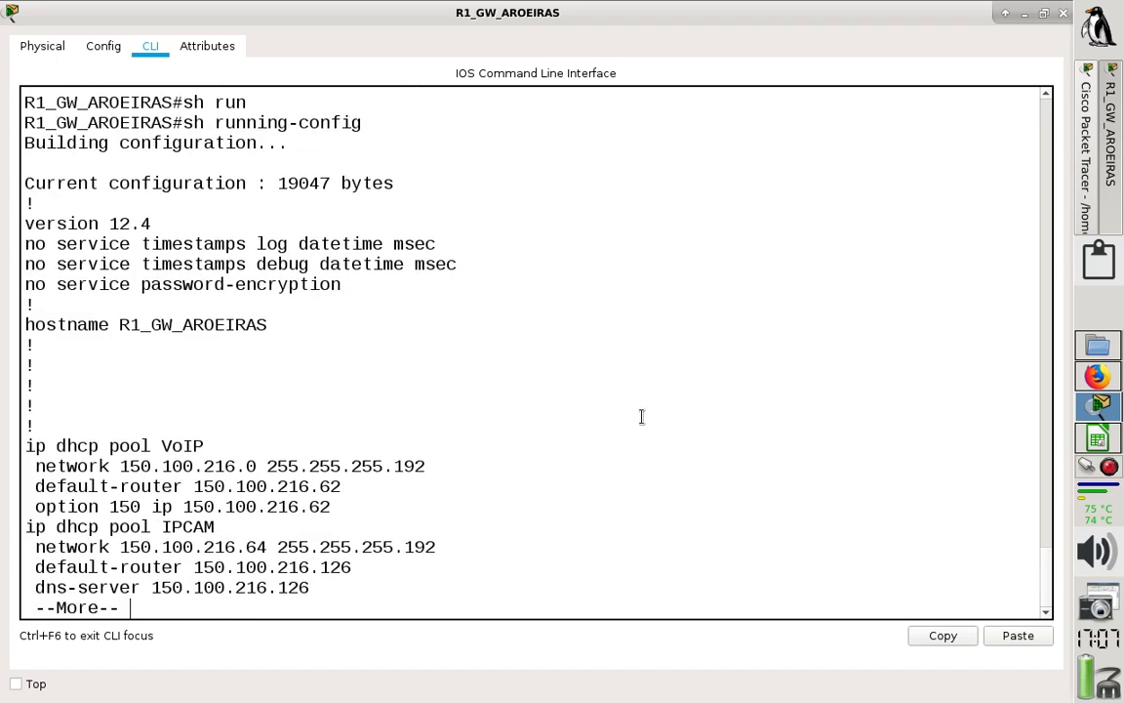
key("Return")
key("Return")
key("Return")
key("Return")
key("Return")
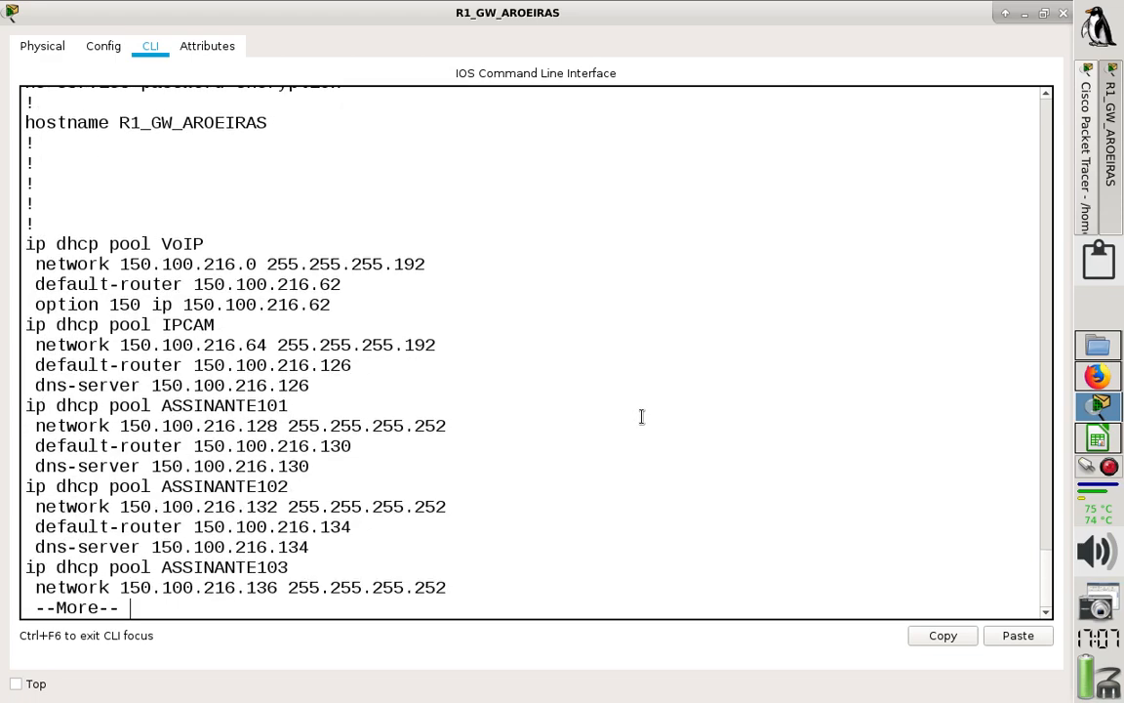
key("Return")
key("Return")
key("Return")
key("Return")
key("Return")
key("Return")
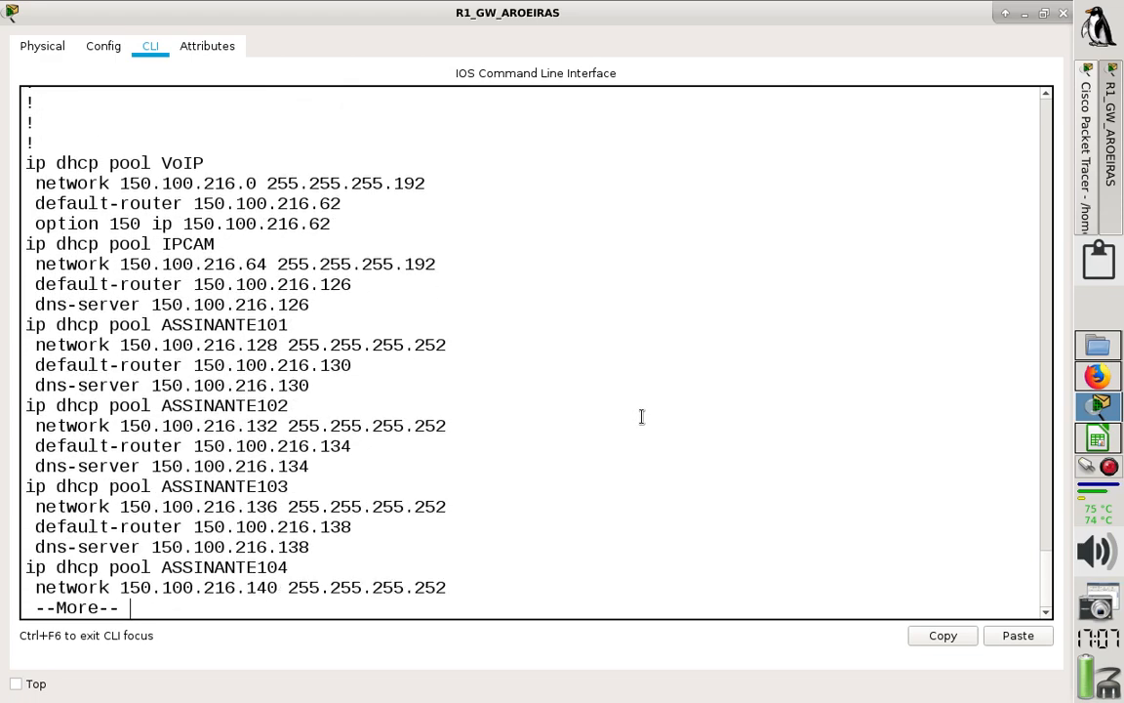
key("Return")
key("Return")
key("Return")
key("Return")
key("Return")
key("Return")
key("Return")
key("Return")
key("Return")
key("Return")
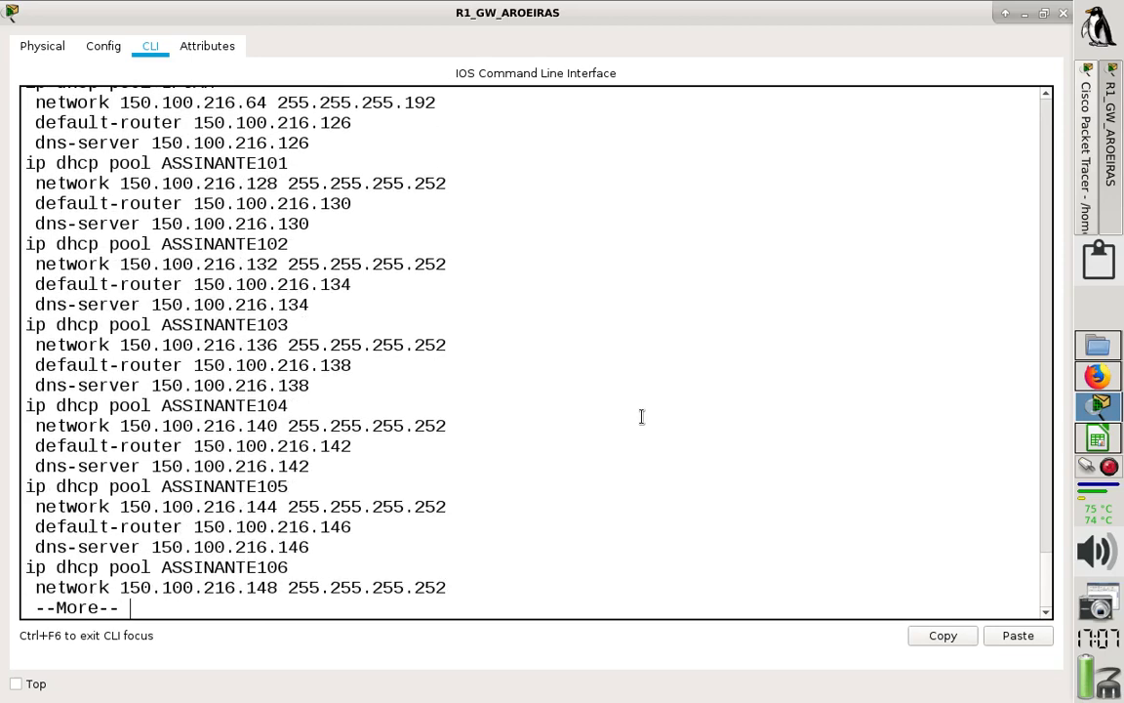
key("Return")
key("Return")
key("Return")
key("Return")
key("Return")
key("Return")
key("Return")
key("Return")
key("Return")
key("Return")
key("Return")
key("Return")
key("Return")
key("Return")
key("Return")
key("Return")
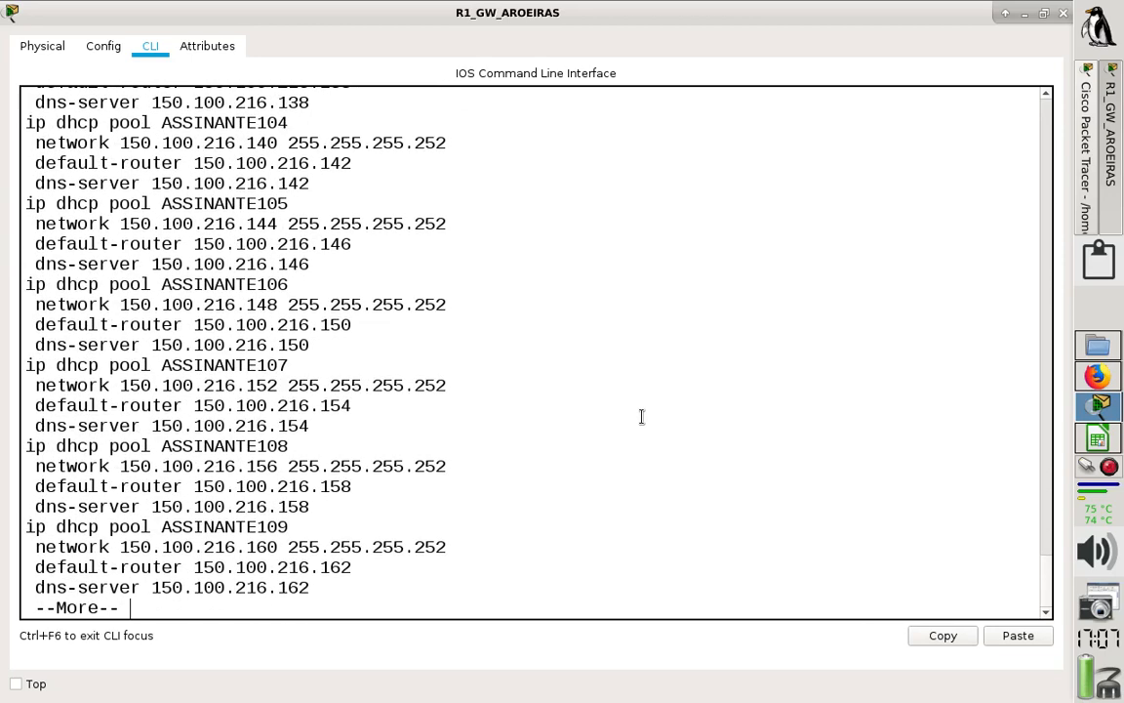
key("Return")
key("Return")
key("Return")
key("Return")
key("Return")
key("Return")
key("Return")
key("Return")
key("Return")
key("Return")
key("Return")
key("Return")
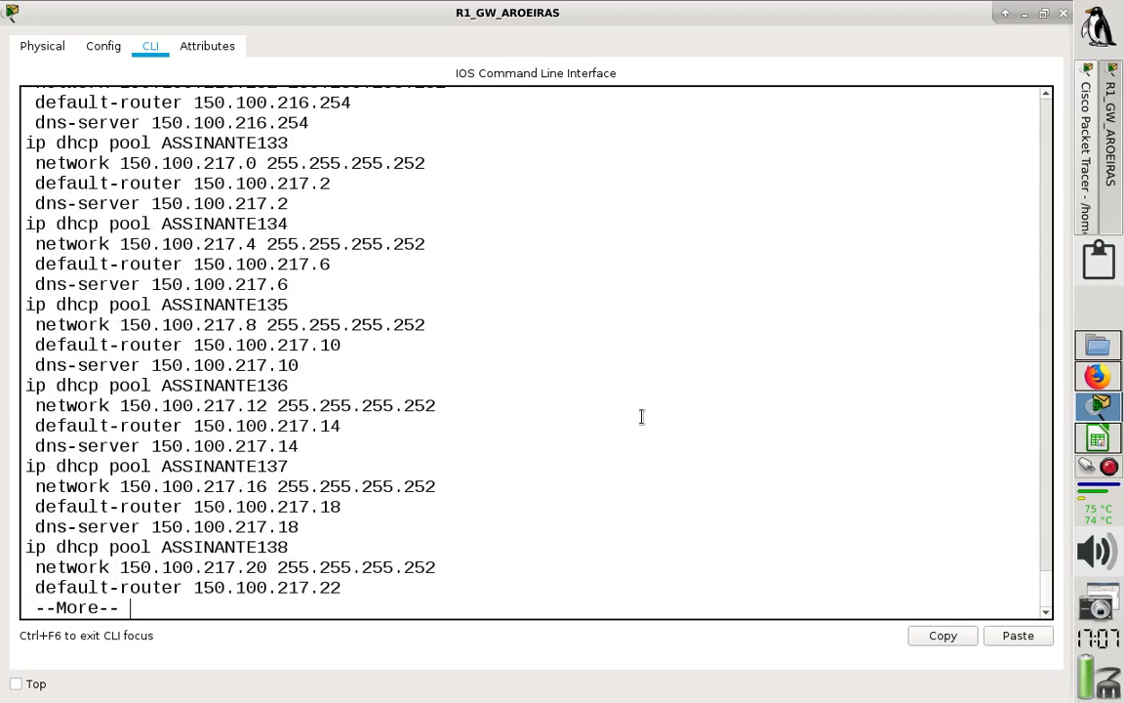
key("Return")
key("Return")
key("Return")
key("Return")
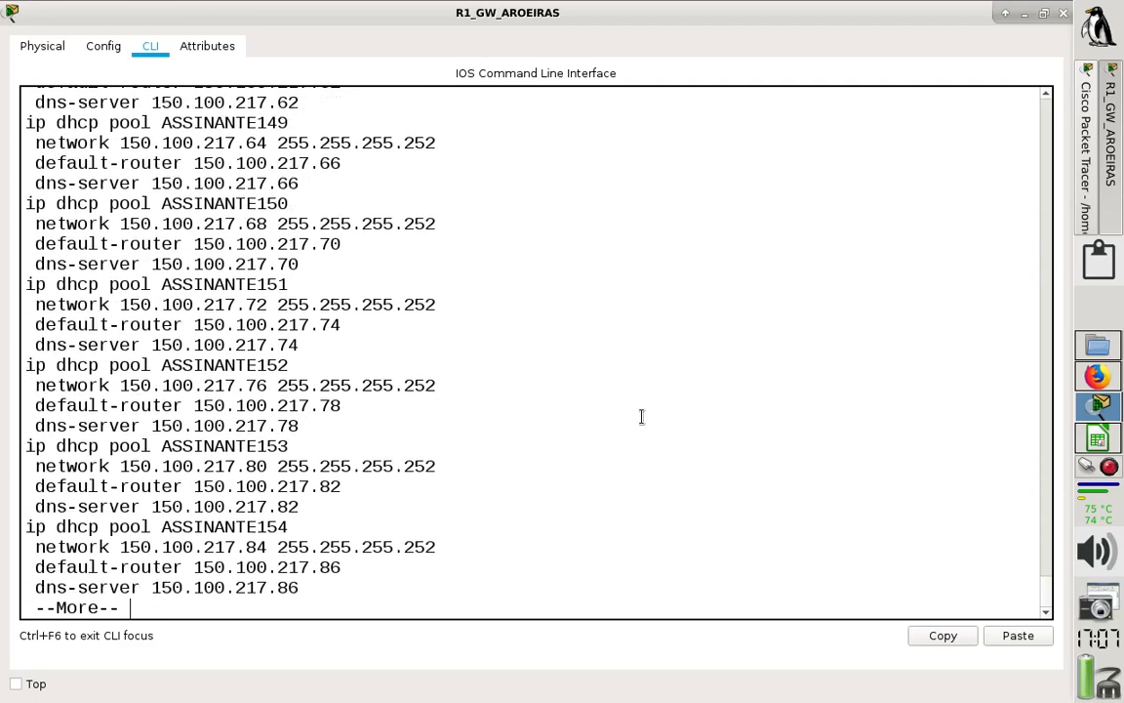
key("Return")
key("Return")
key("Return")
key("Return")
key("Return")
key("Return")
key("Return")
key("Return")
key("Return")
key("Return")
key("Return")
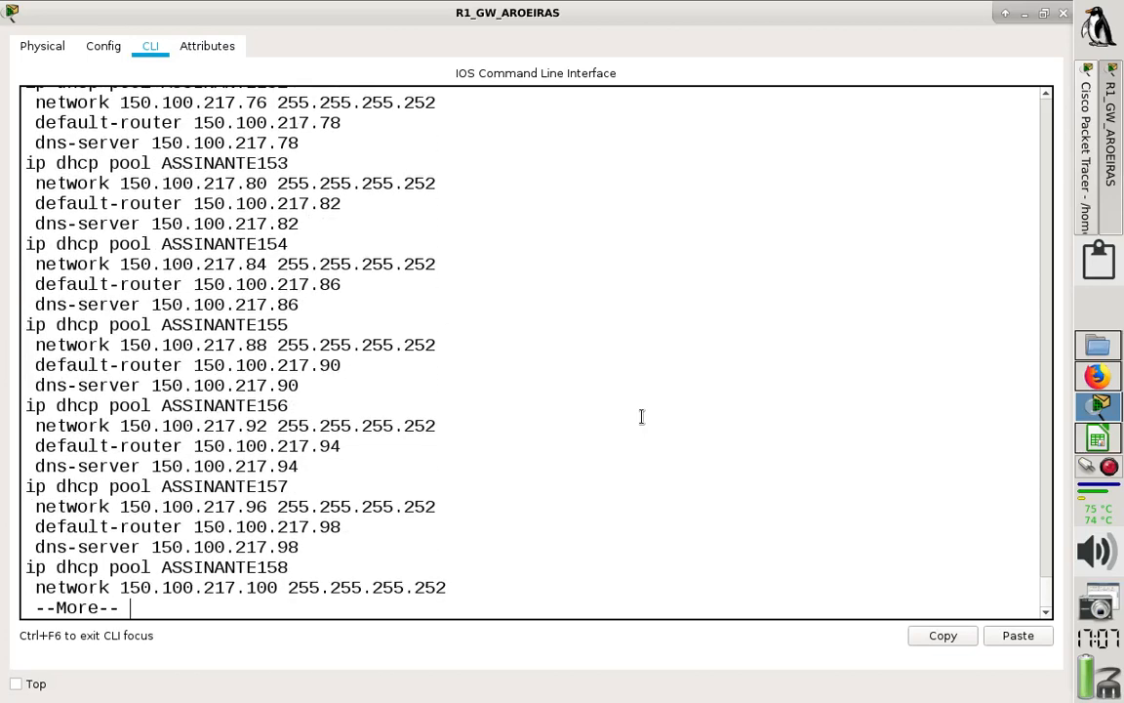
key("Return")
key("Return")
key("Return")
key("Return")
key("Return")
key("Return")
key("Return")
key("Return")
key("Return")
key("Return")
key("Return")
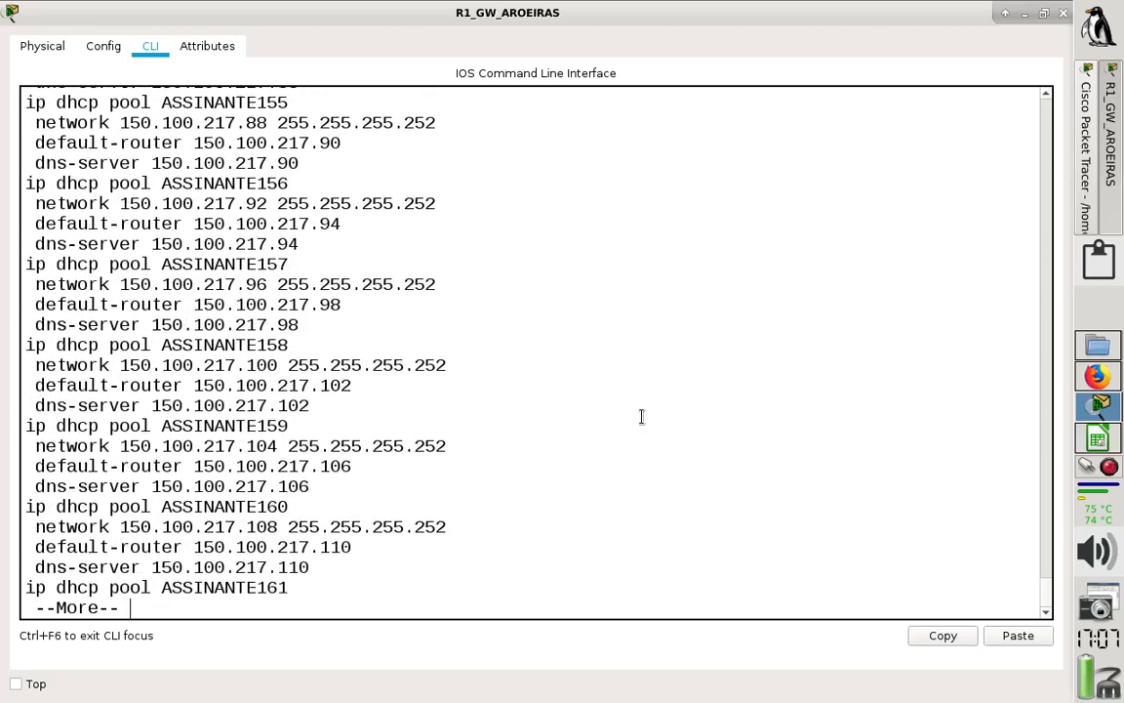
key("Return")
key("Return")
key("Return")
key("Return")
key("Return")
key("Return")
key("Return")
key("Return")
key("Return")
key("Return")
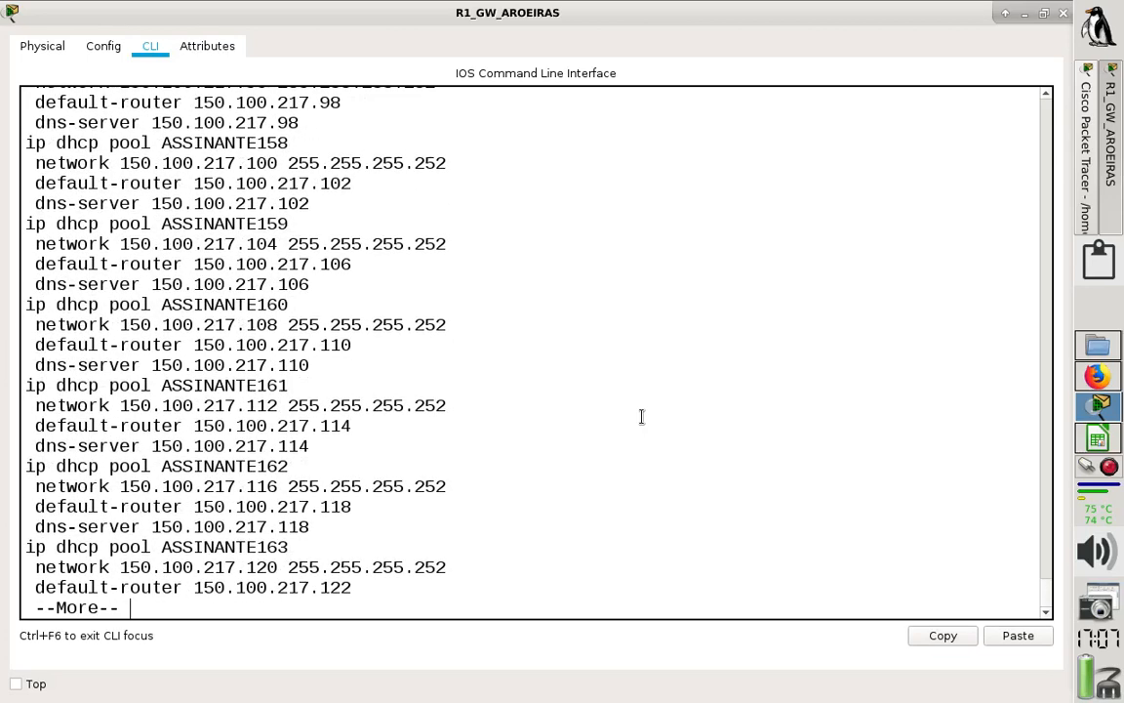
key("Return")
key("Return")
key("Return")
key("Return")
key("Return")
key("Return")
key("Return")
key("Return")
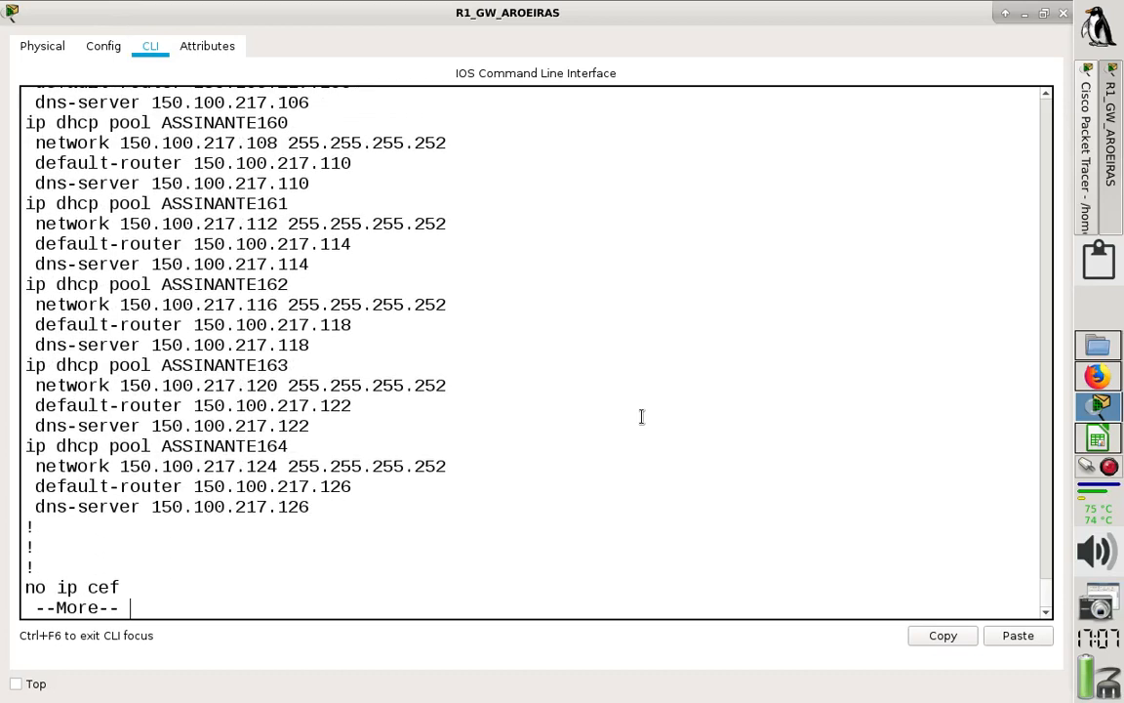
- Examine the addressing of FastEthernet0/0 and the VoIP and IPCAM subinterfaces of GigabitEthernet0/1/0 in the running configuration
key("Return")
key("Return")
key("Return")
key("Return")
key("Return")
key("Return")
key("Return")
key("Return")
key("Return")
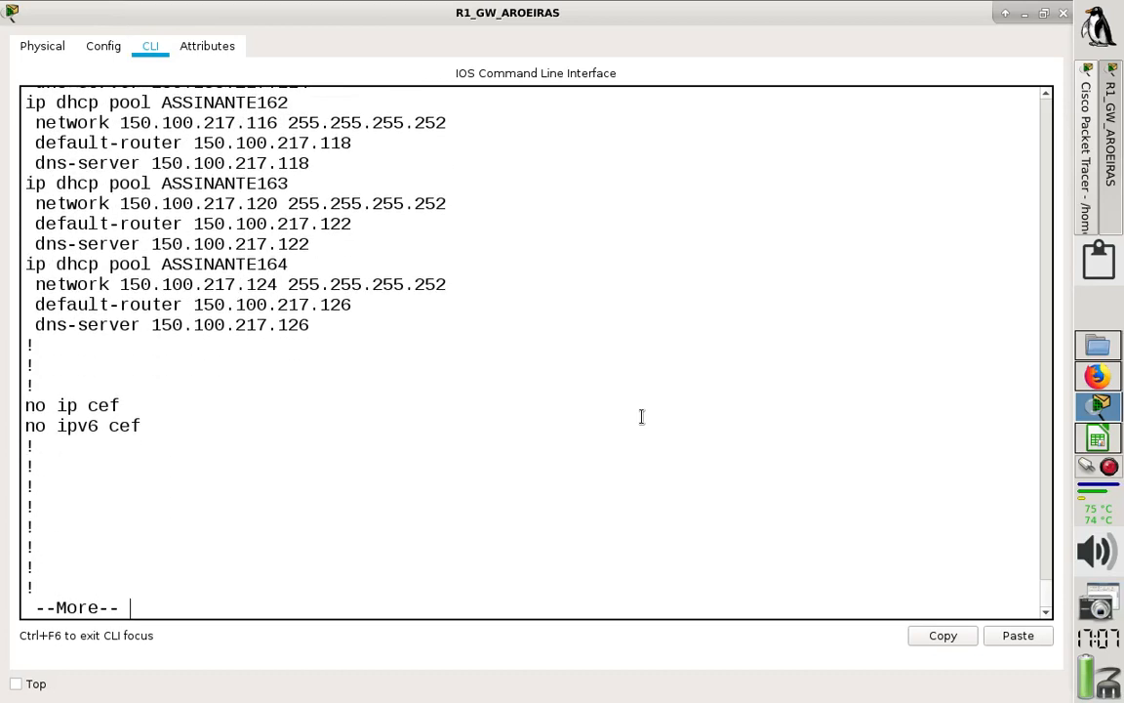
key("Return")
key("Return")
key("Return")
key("Return")
key("Return")
key("Return")
key("Return")
key("Return")
key("Return")
key("Return")
key("Return")
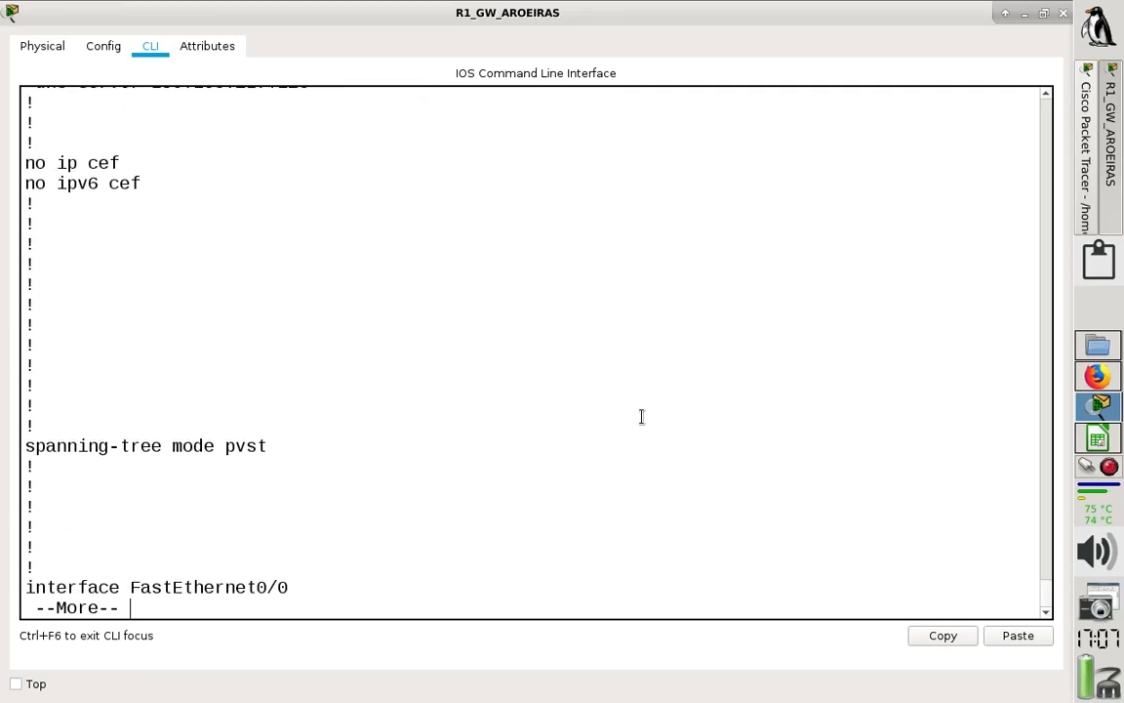
key("Return")
key("Return")
key("Return")
key("Return")
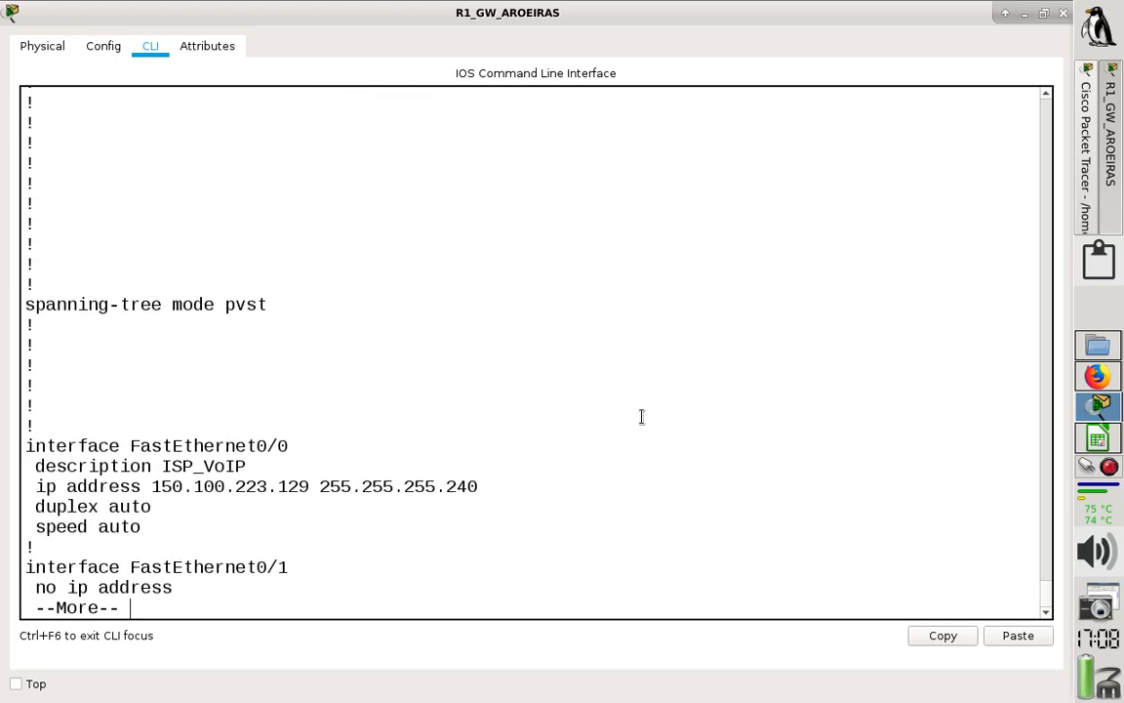
key("Return")
key("Return")
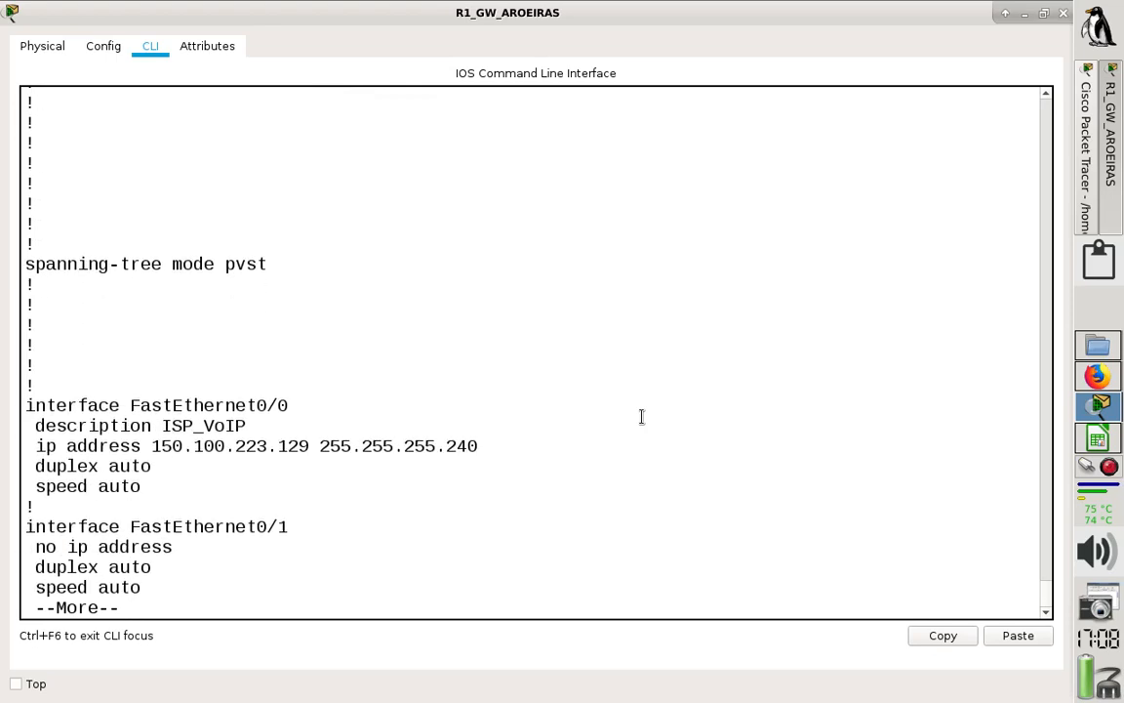
key("Return")
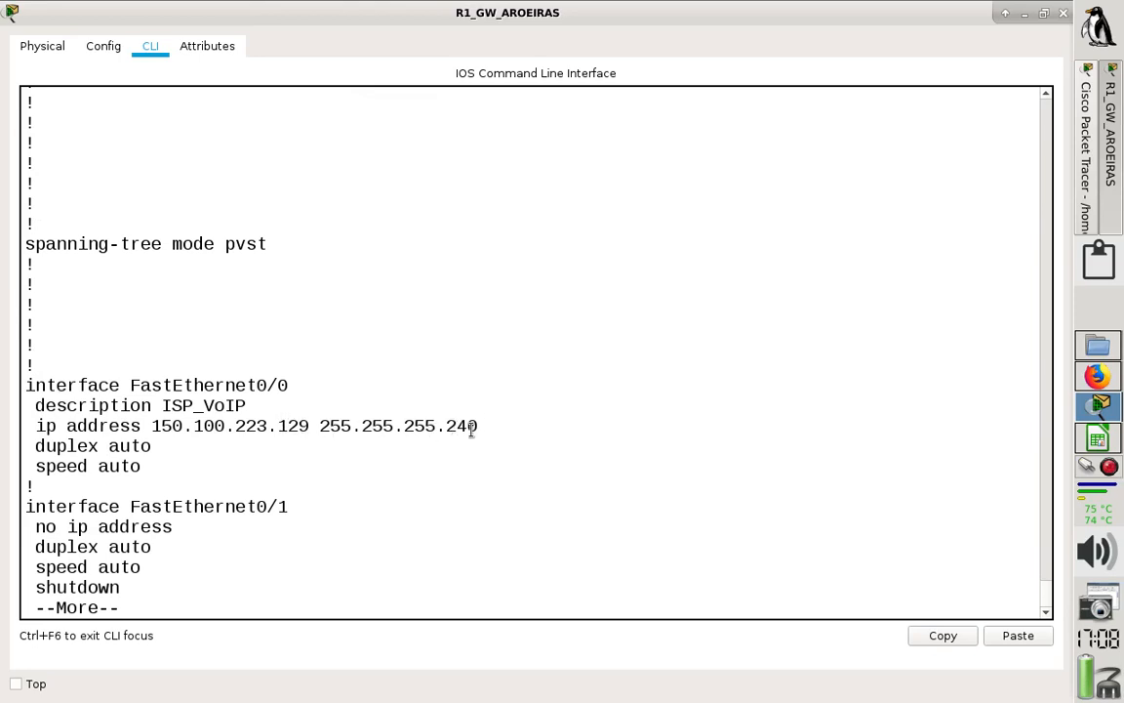
key("Return")
key("Return")
key("Return")
key("Return")
key("Return")
key("Return")
key("Return")
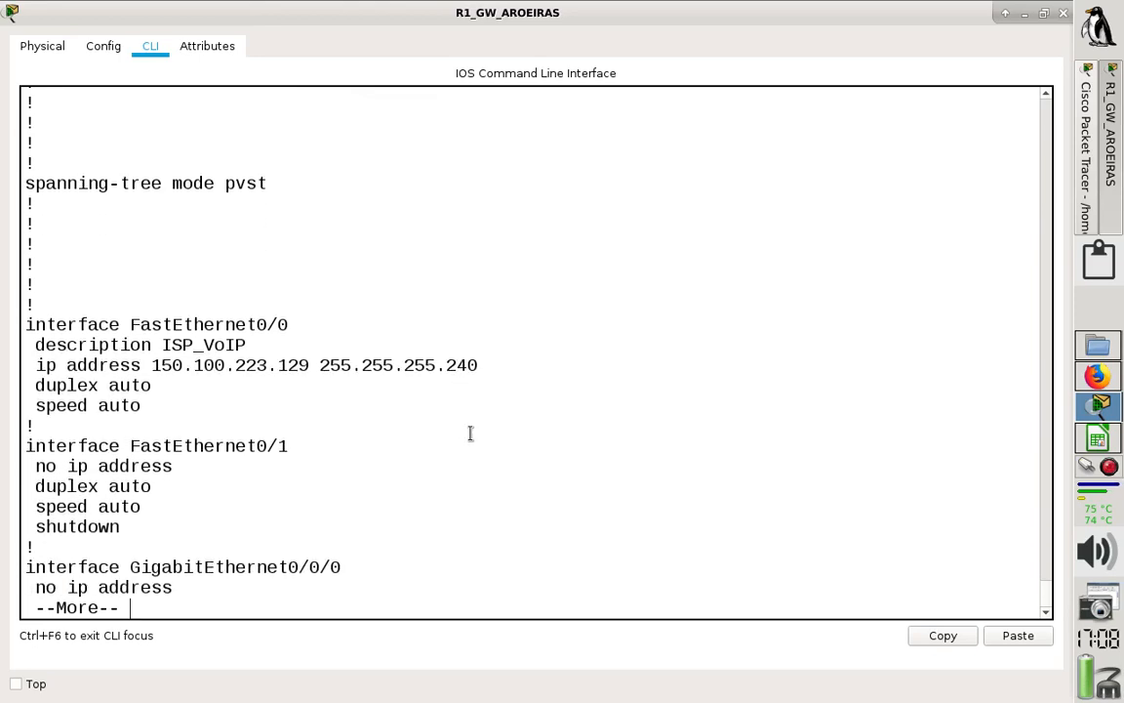
key("Return")
key("Return")
key("Return")
key("Return")
key("Return")
key("Return")
key("Return")
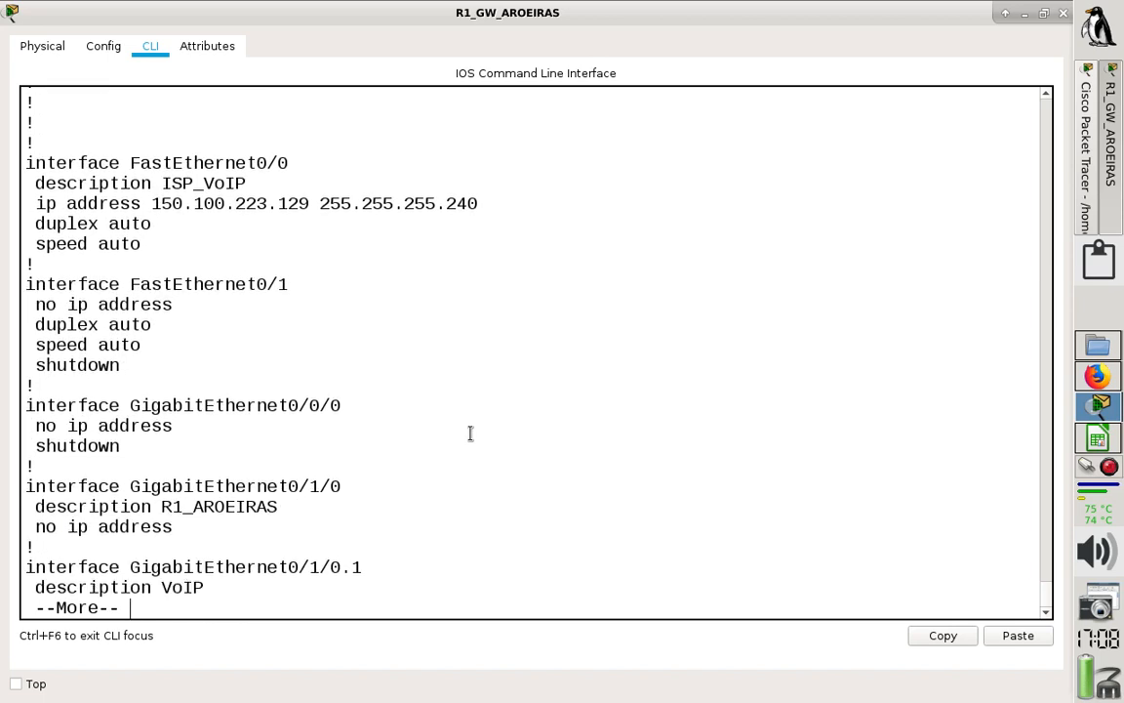
key("Return")
key("Return")
key("Return")
key("Return")
key("Return")
key("Return")
key("Return")
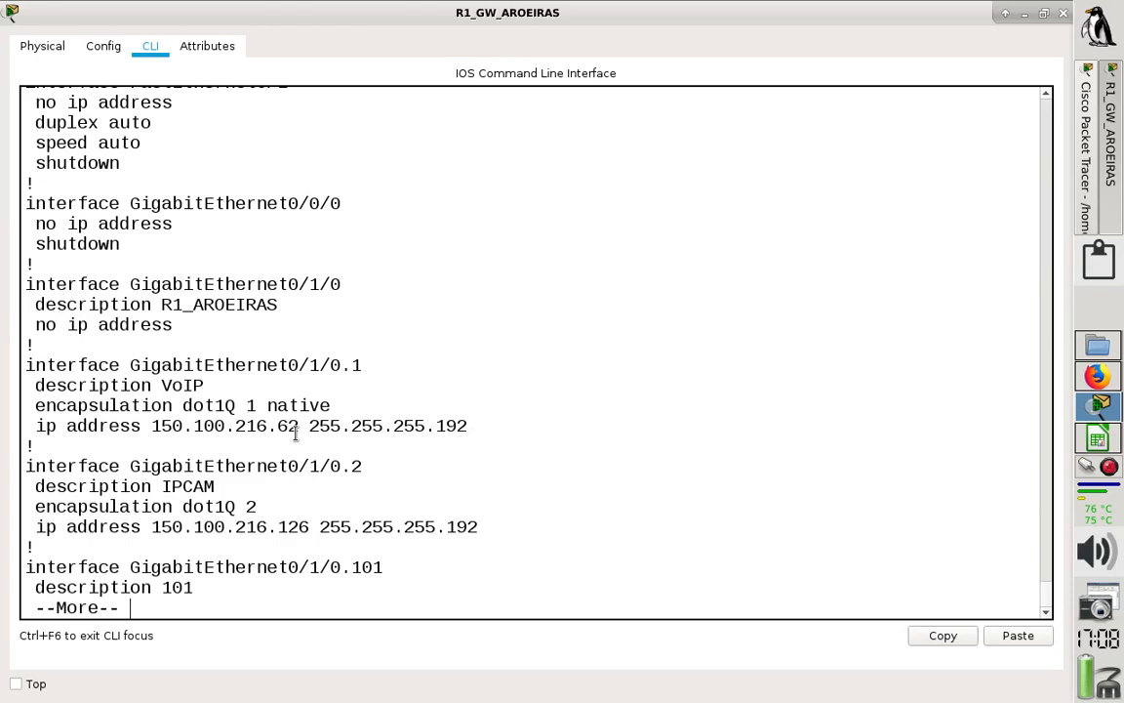
- Page through the addressing of the GigabitEthernet0/1/0 VLAN subinterfaces 101 to 164 in the running configuration
key("Return")
key("Return")
key("Return")
key("Return")
key("Return")
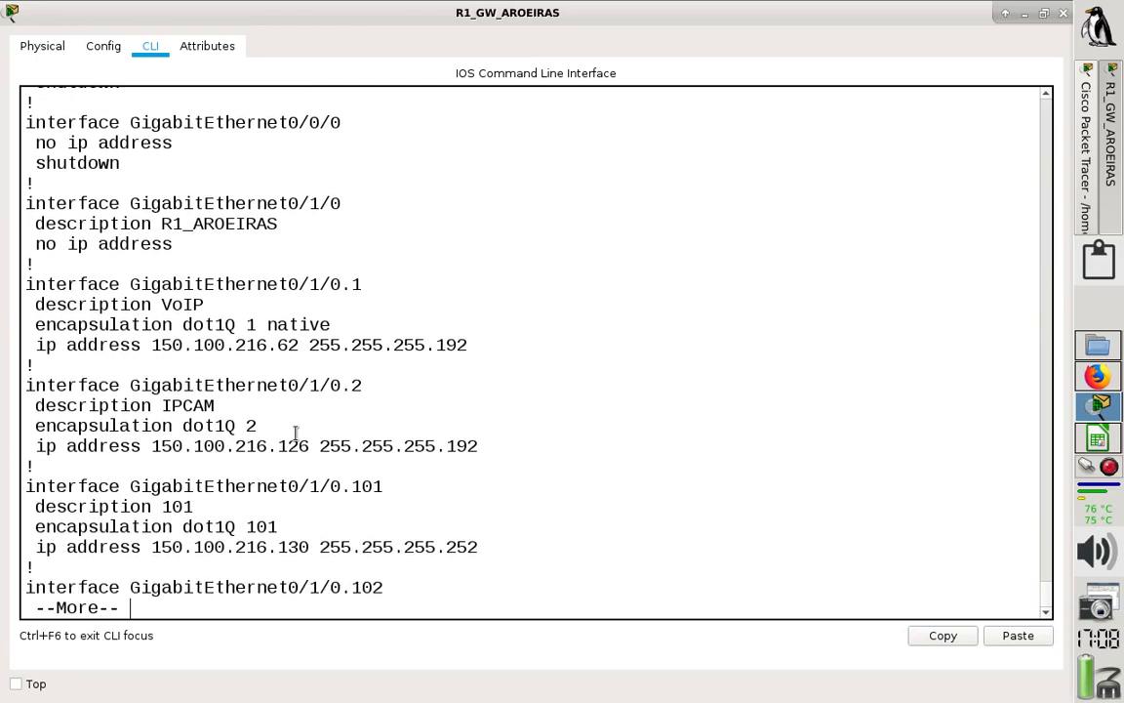
key("Return")
key("Return")
key("Return")
key("Return")
key("Return")
key("Return")
key("Return")
key("Return")
key("Return")
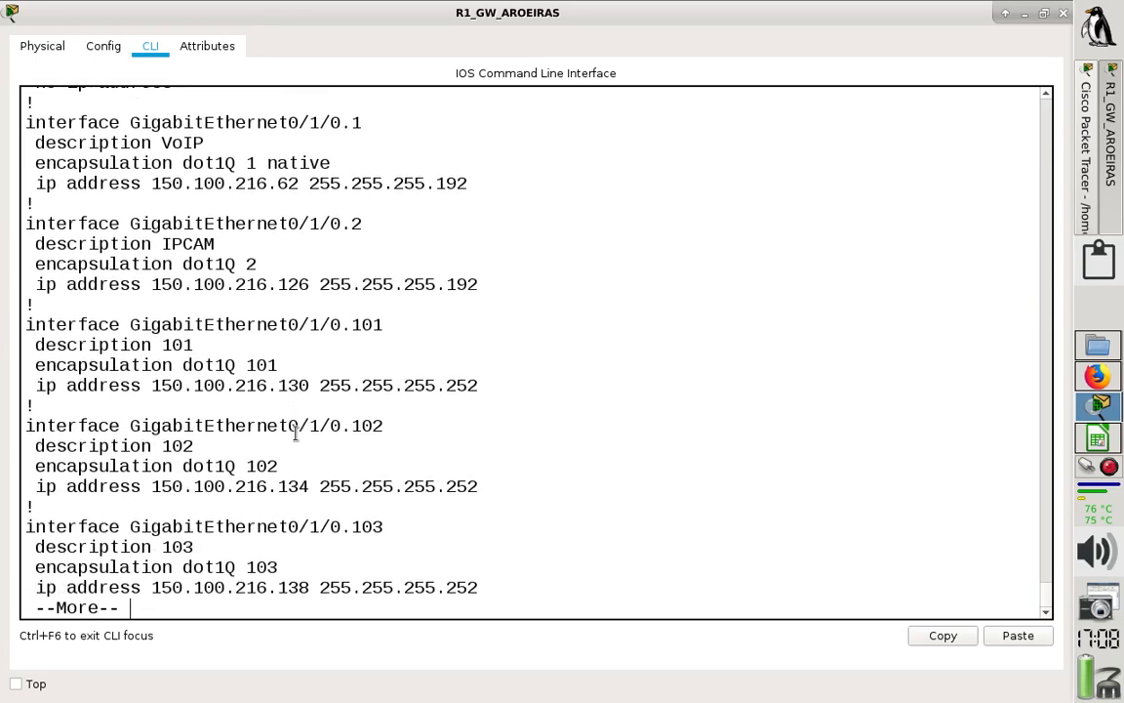
key("Return")
key("Return")
key("Return")
key("Return")
key("Return")
key("Return")
key("Return")
key("Return")
key("Return")
key("Return")
key("Return")
key("Return")
key("Return")
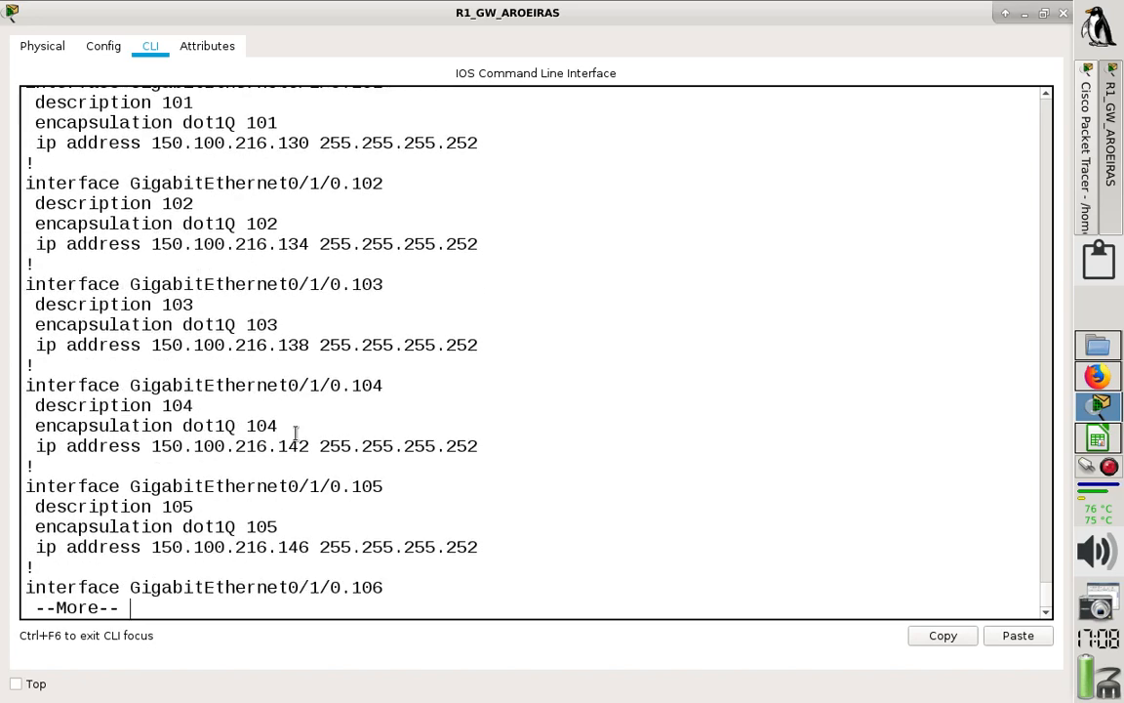
key("Return")
key("Return")
key("Return")
key("Return")
key("Return")
key("Return")
key("Return")
key("Return")
key("Return")
key("Return")
key("Return")
key("Return")
key("Return")
key("Return")
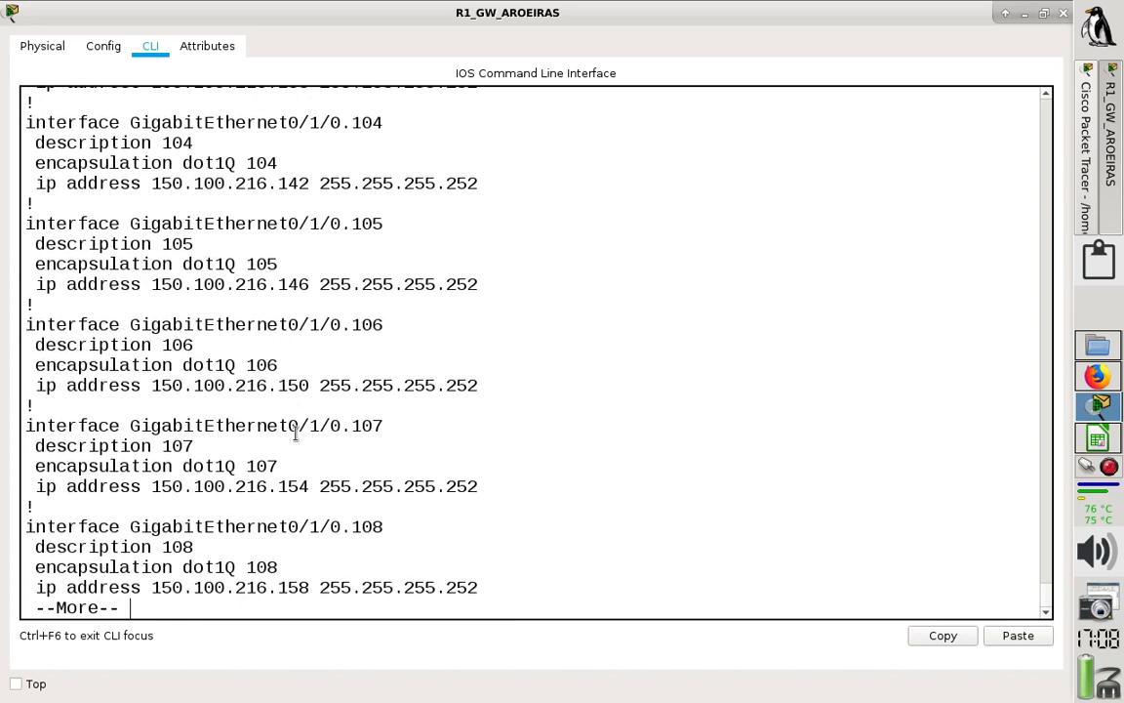
key("Return")
key("Return")
key("Return")
key("Return")
key("Return")
key("Return")
key("Return")
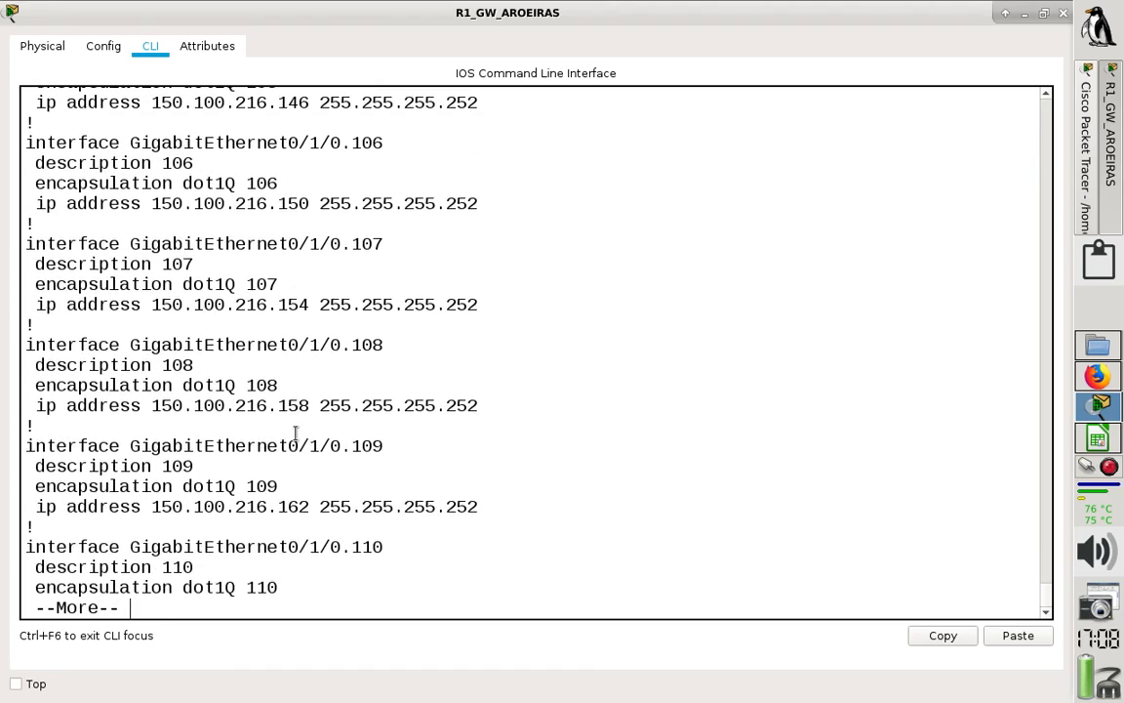
key("Return")
key("Return")
key("Return")
key("Return")
key("Return")
key("Return")
key("Return")
key("Return")
key("Return")
key("Return")
key("Return")
key("Return")
key("Return")
key("Return")
key("Return")
key("Return")
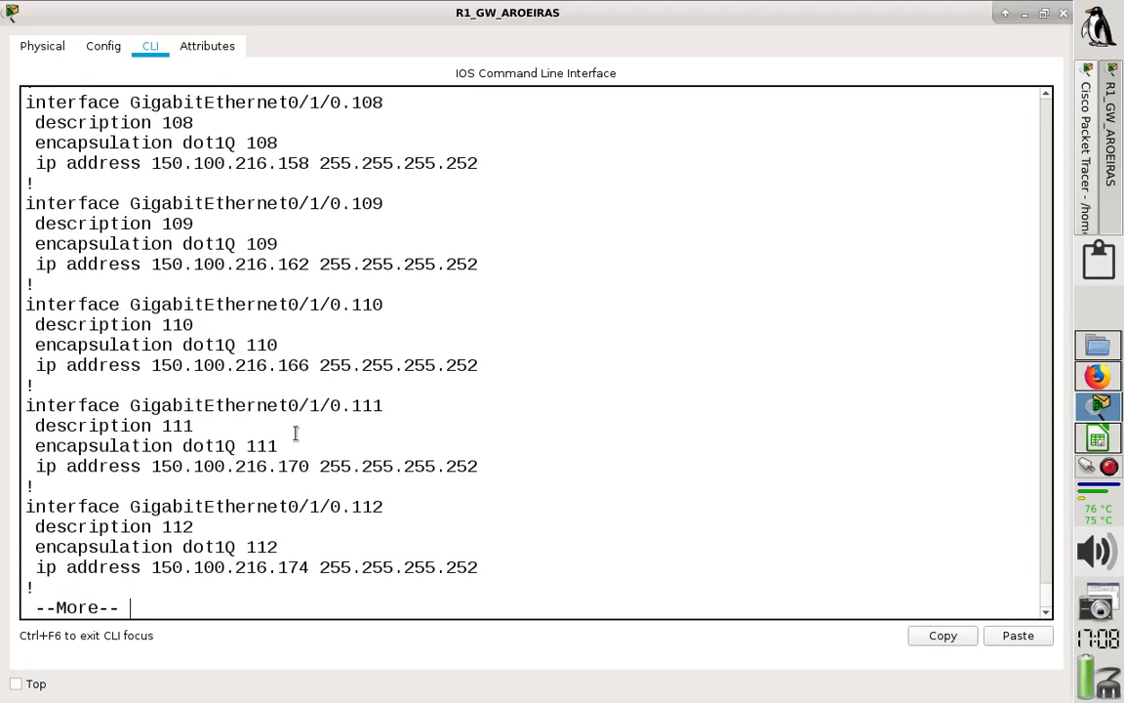
key("Return")
key("Return")
key("Return")
key("Return")
key("Return")
key("Return")
key("Return")
key("Return")
key("Return")
key("Return")
key("Return")
key("Return")
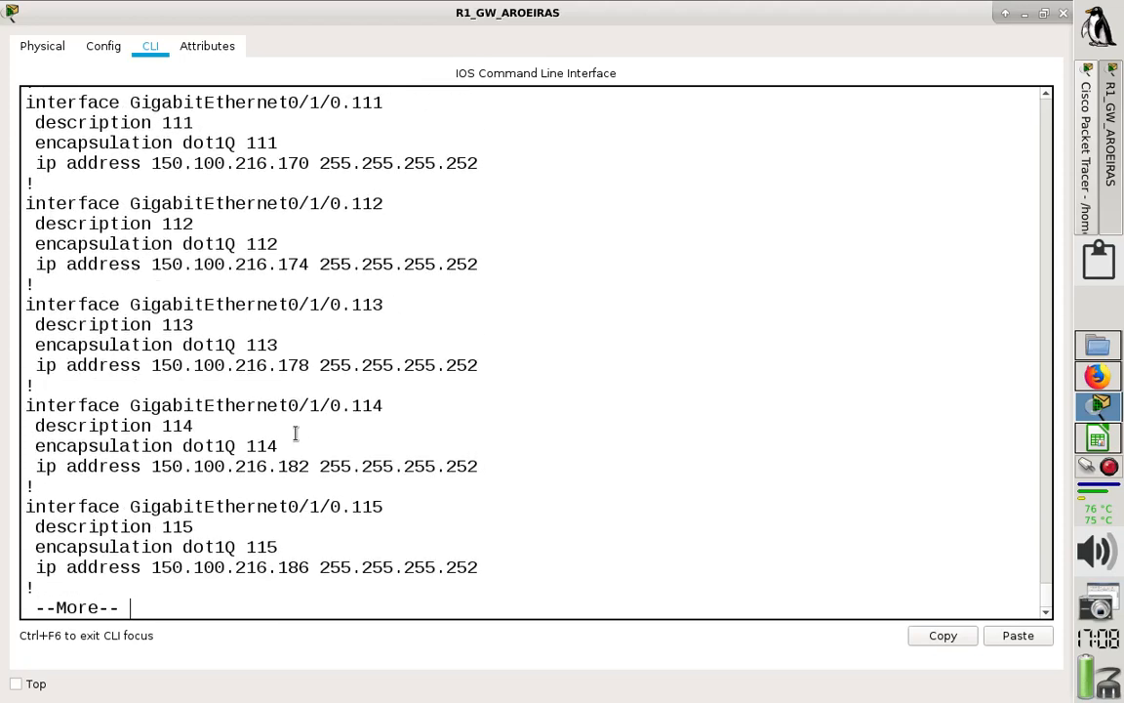
key("Return")
key("Return")
key("Return")
key("Return")
key("Return")
key("Return")
key("Return")
key("Return")
key("Return")
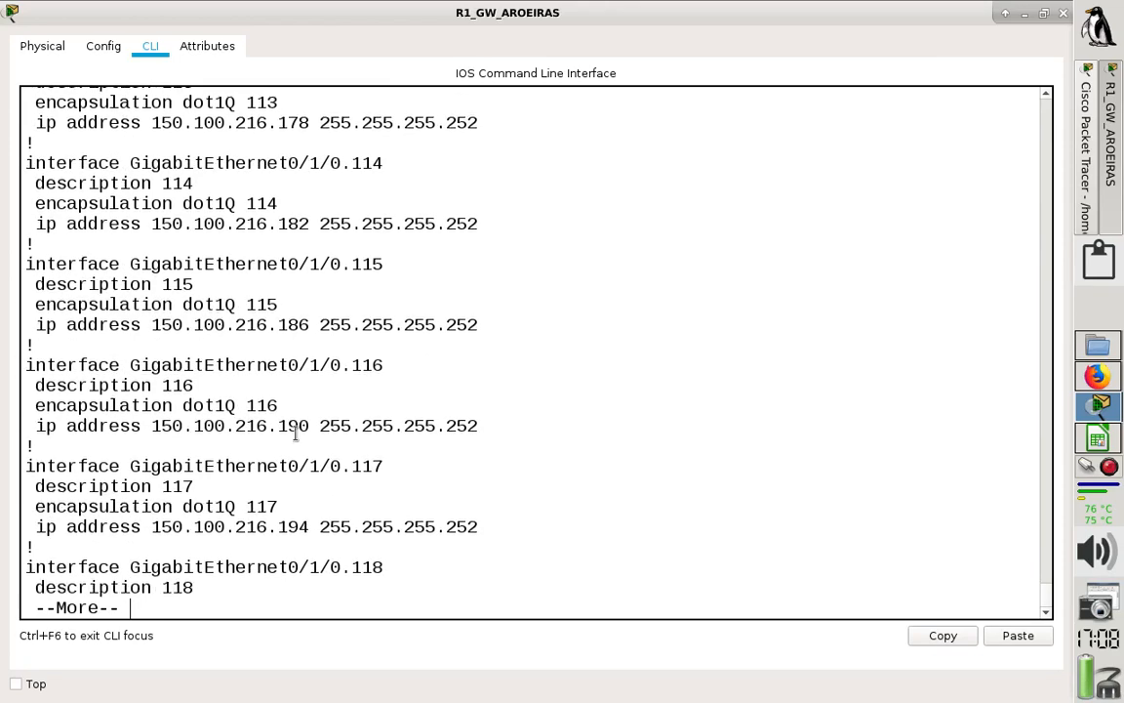
key("Return")
key("Return")
key("Return")
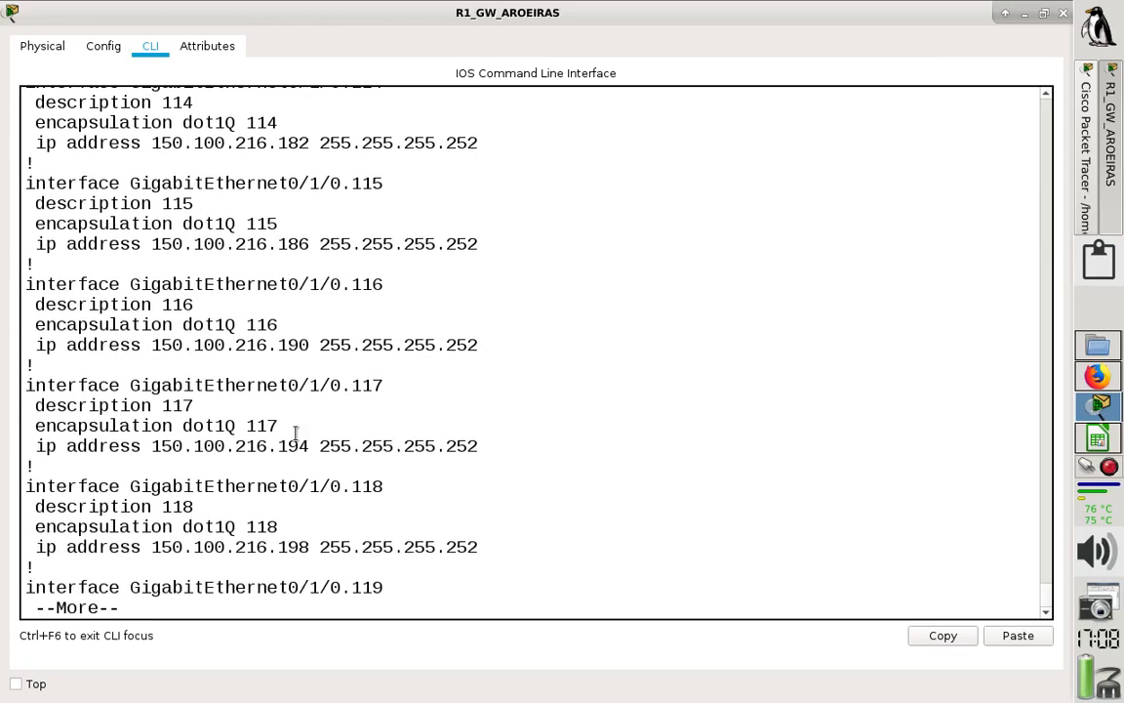
key("Return")
key("Return")
key("Return")
key("Return")
key("Return")
key("Return")
key("Return")
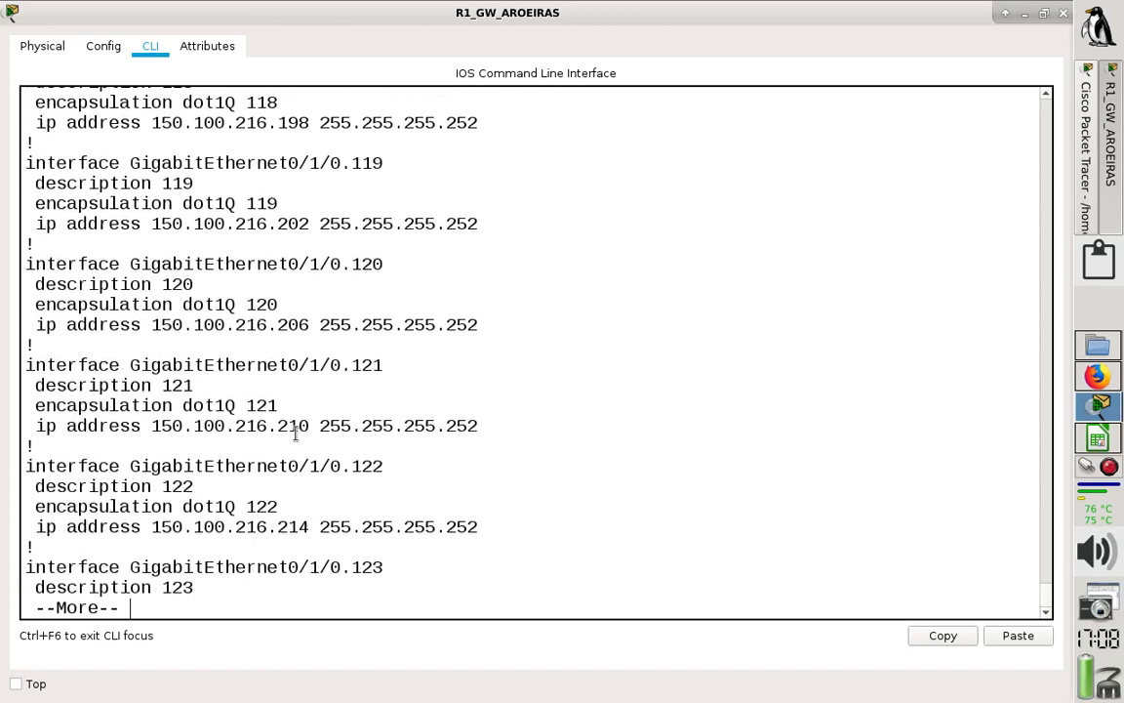
key("Return")
key("Return")
key("Return")
key("Return")
key("Return")
key("Return")
key("Return")
key("Return")
key("Return")
key("Return")
key("Return")
key("Return")
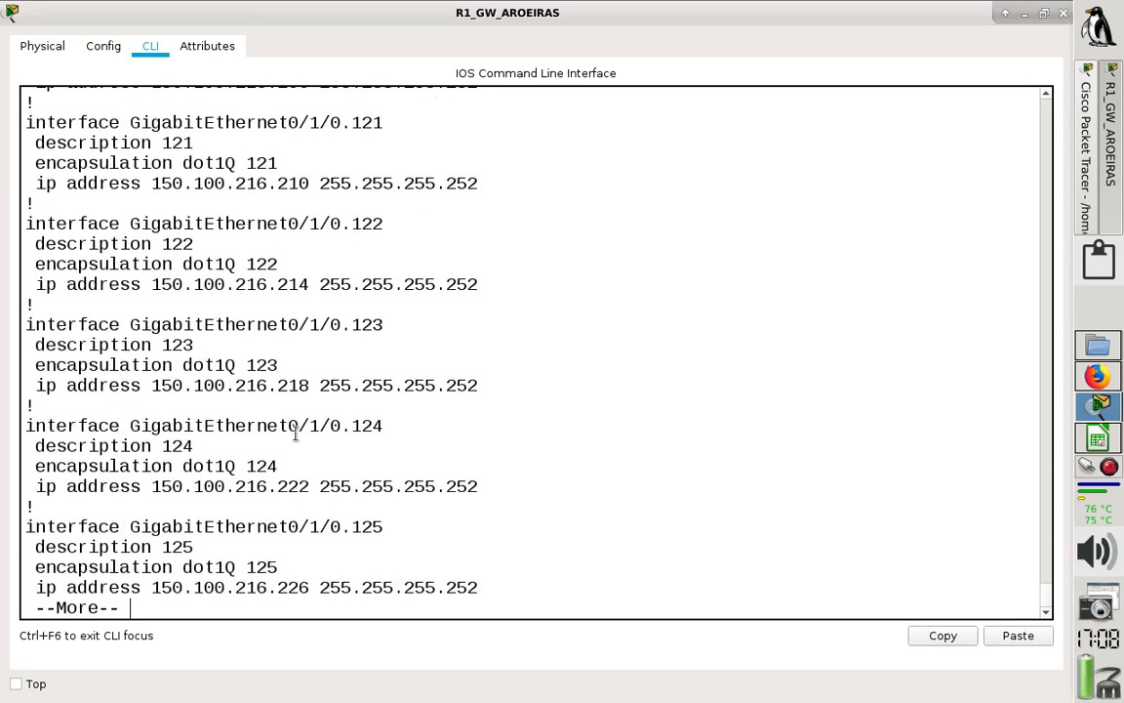
key("Return")
key("Return")
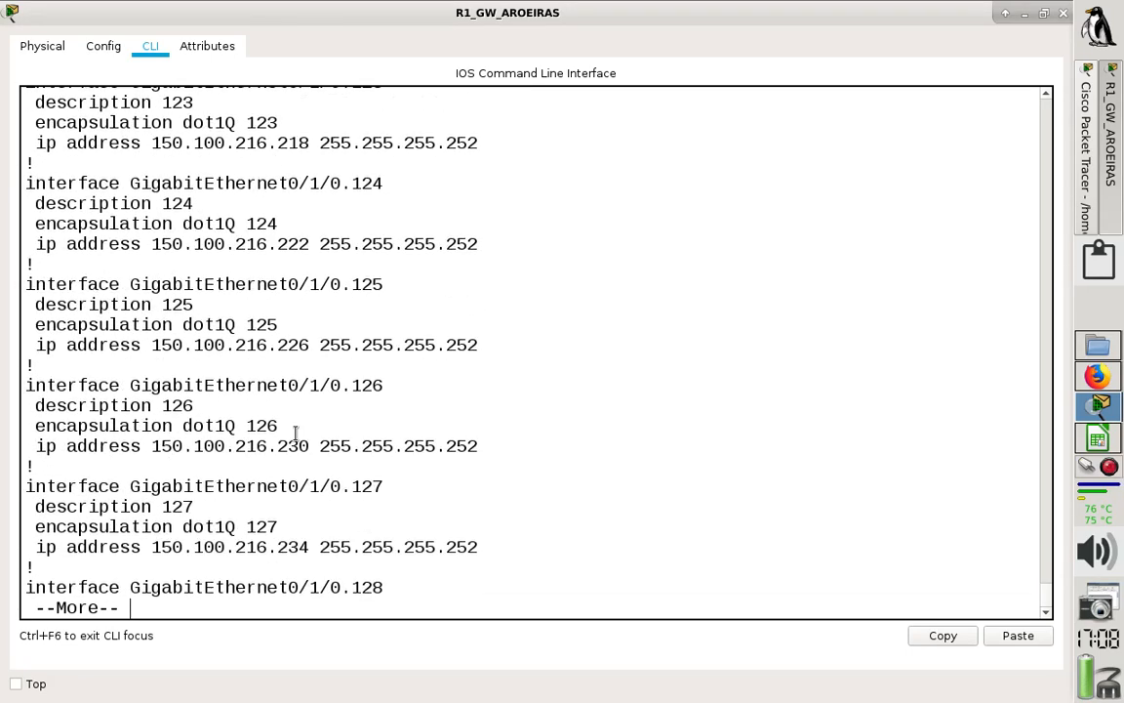
key("Return")
key("Return")
key("Return")
key("Return")
key("Return")
key("Return")
key("Return")
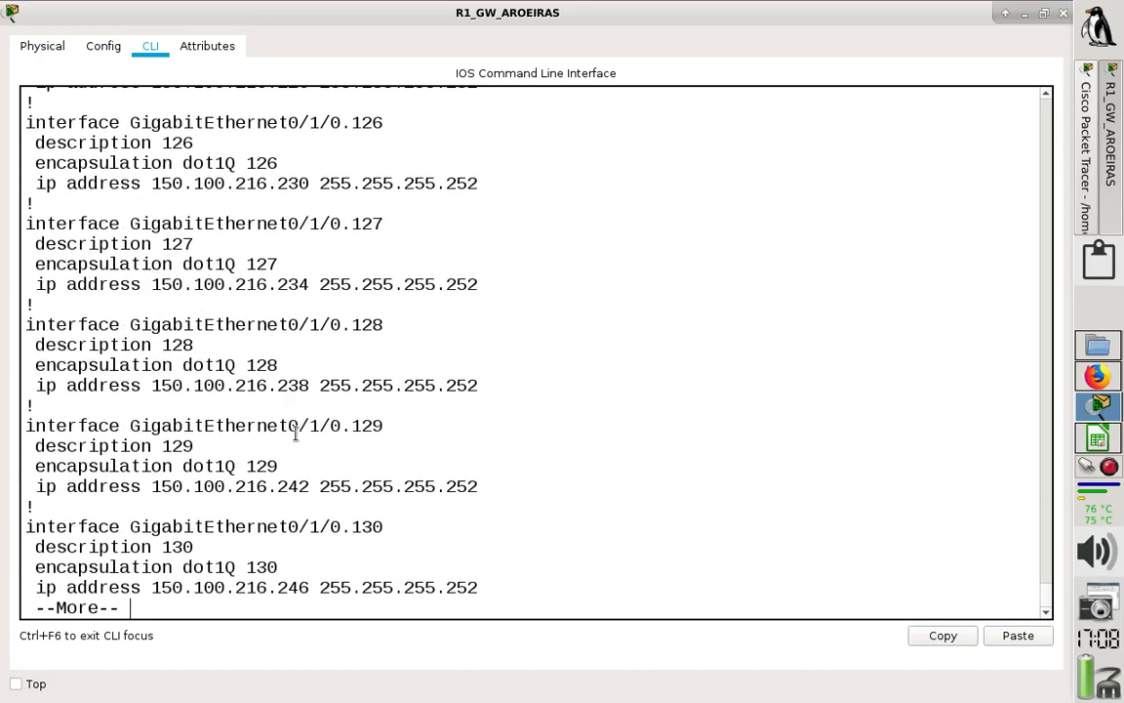
key("Return")
key("Return")
key("Return")
key("Return")
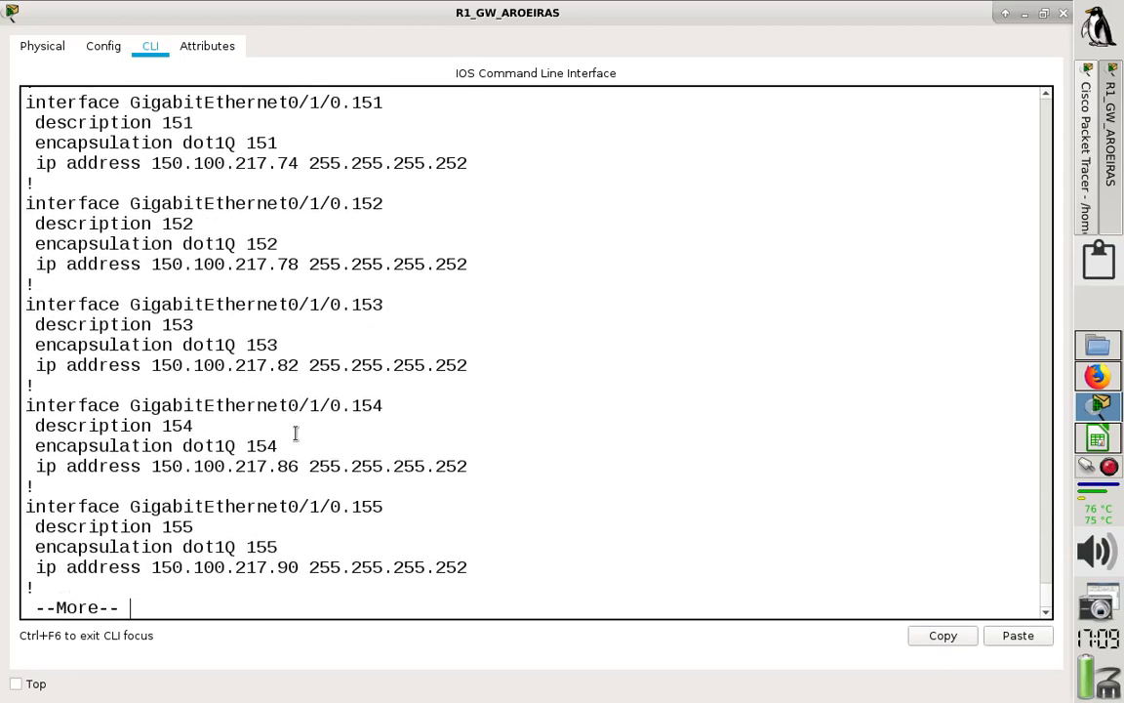
key("Return")
key("Return")
key("Return")
key("Return")
key("Return")
key("Return")
key("Return")
key("Return")
key("Return")
key("Return")
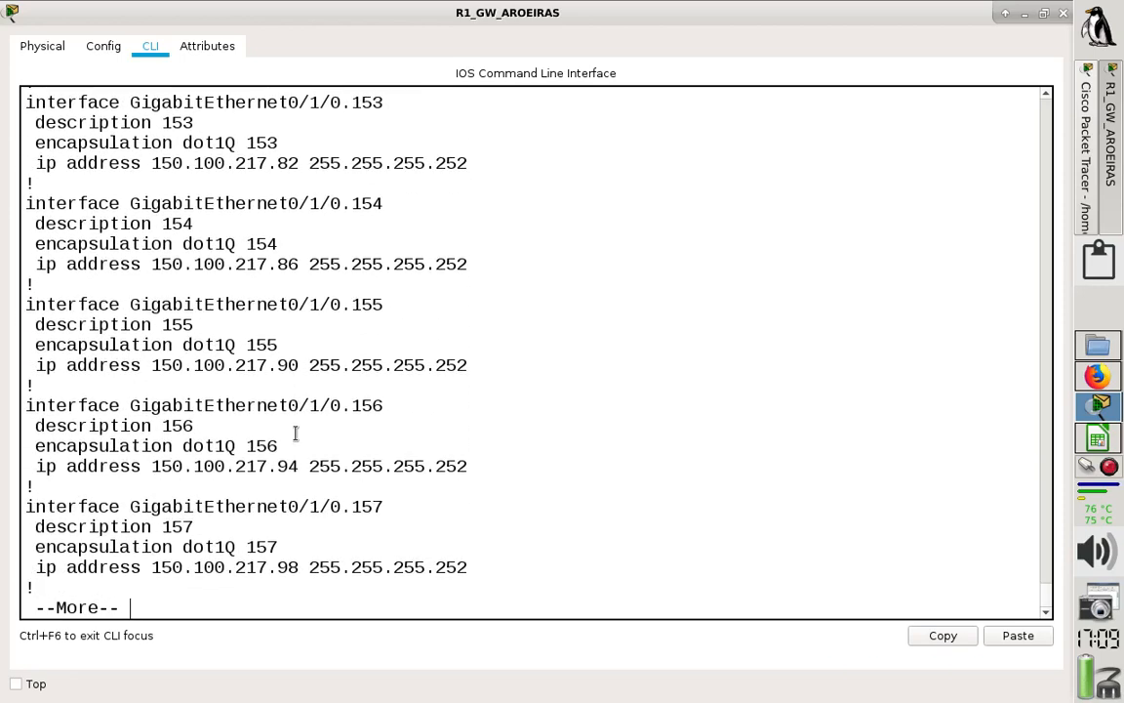
key("Return")
key("Return")
key("Return")
key("Return")
key("Return")
key("Return")
key("Return")
key("Return")
key("Return")
key("Return")
key("Return")
key("Return")
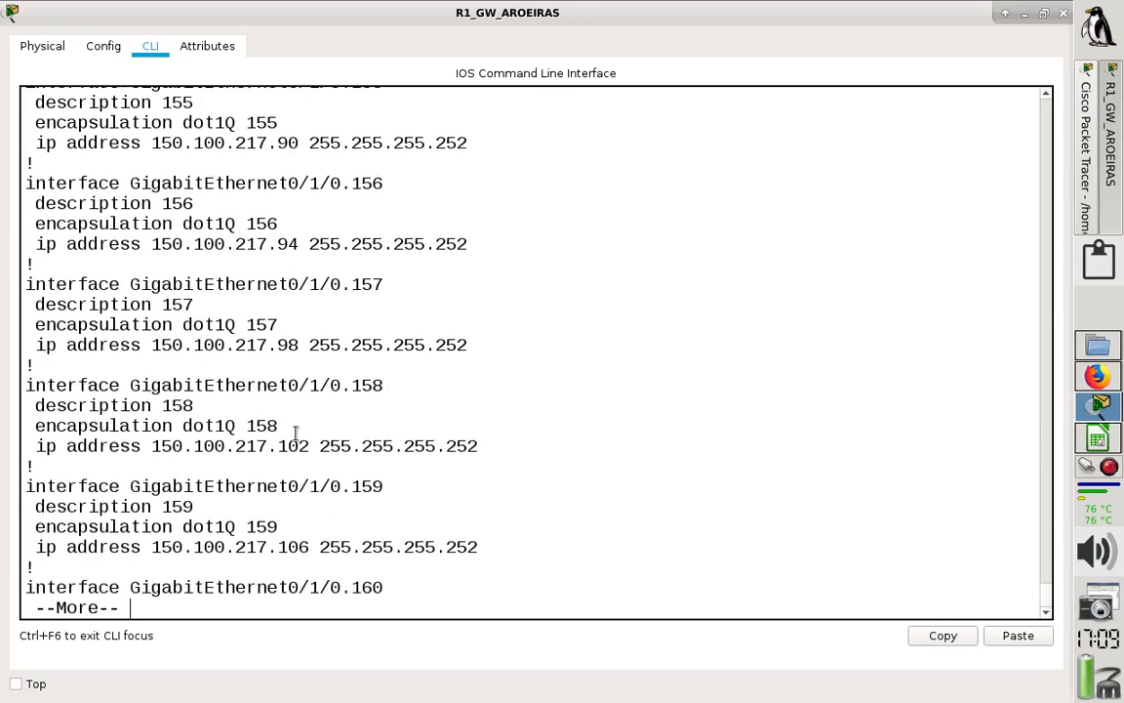
key("Return")
key("Return")
key("Return")
key("Return")
key("Return")
key("Return")
key("Return")
key("Return")
key("Return")
key("Return")
key("Return")
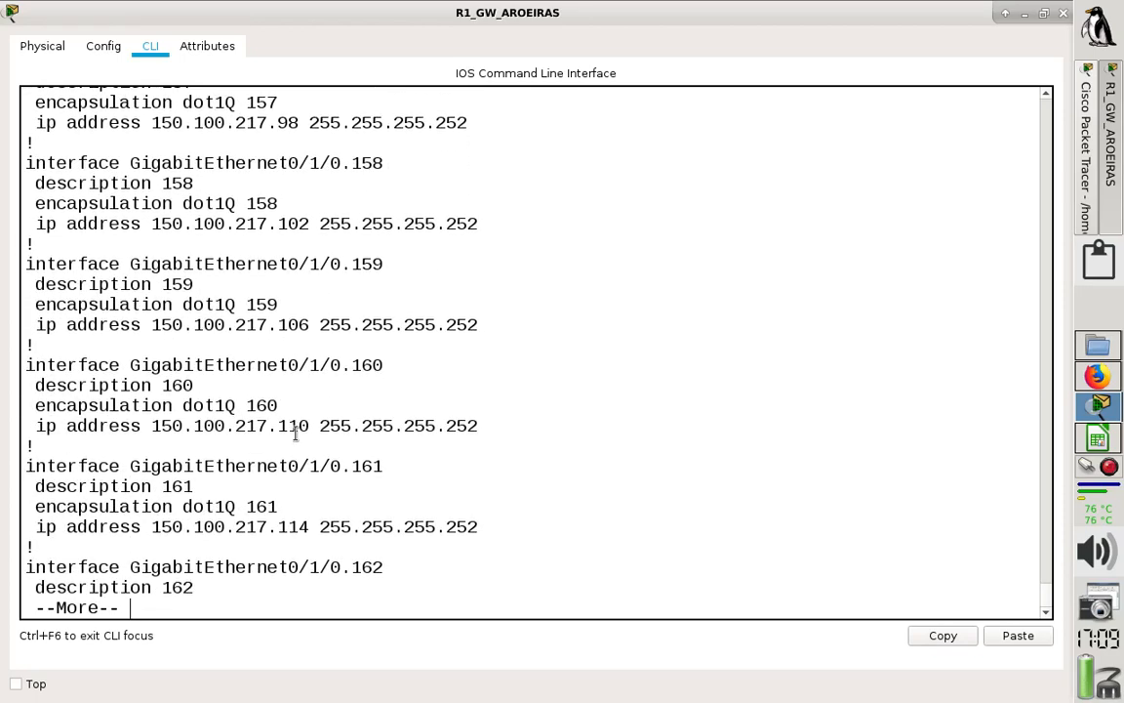
key("Return")
key("Return")
key("Return")
key("Return")
key("Return")
key("Return")
key("Return")
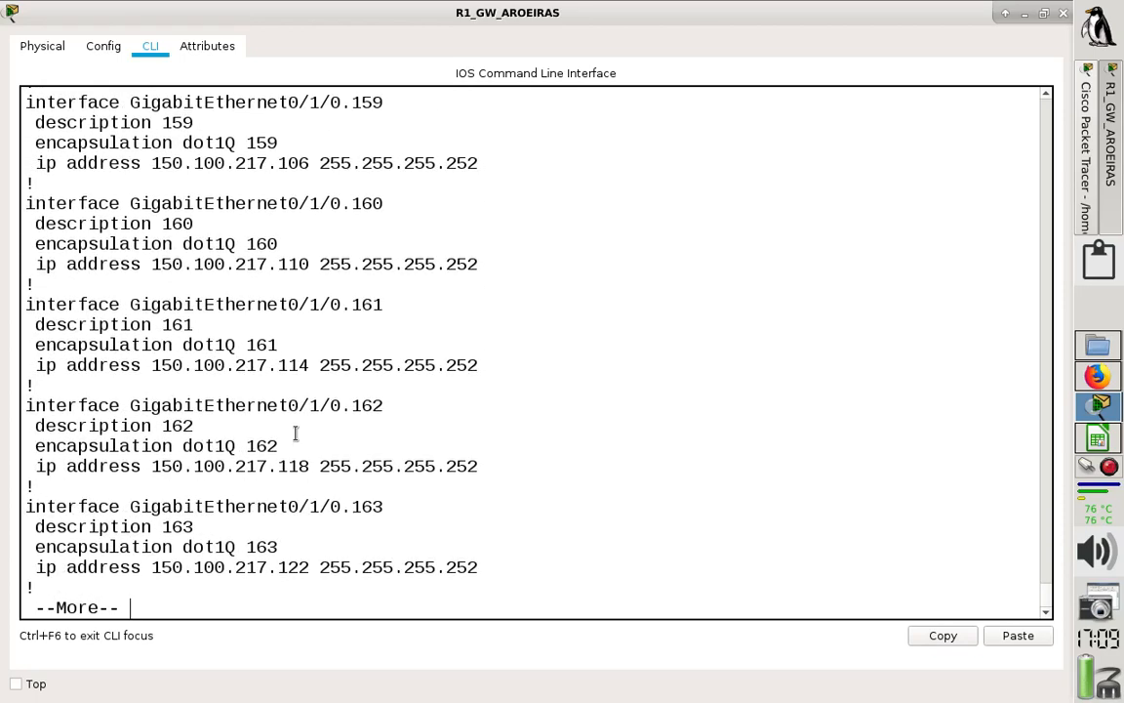
key("Return")
key("Return")
key("Return")
key("Return")
key("Return")
key("Return")
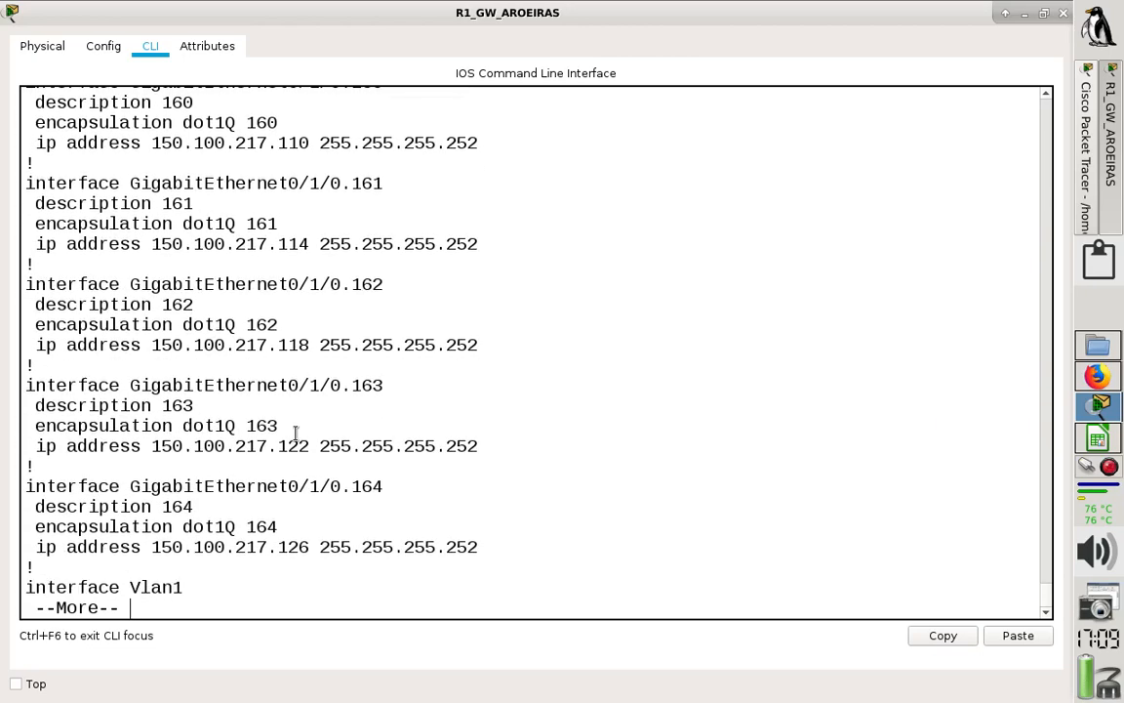
- Examine the Vlan1 interface and the static ip route entries in the running configuration
key("Return")
key("Return")
key("Return")
key("Return")
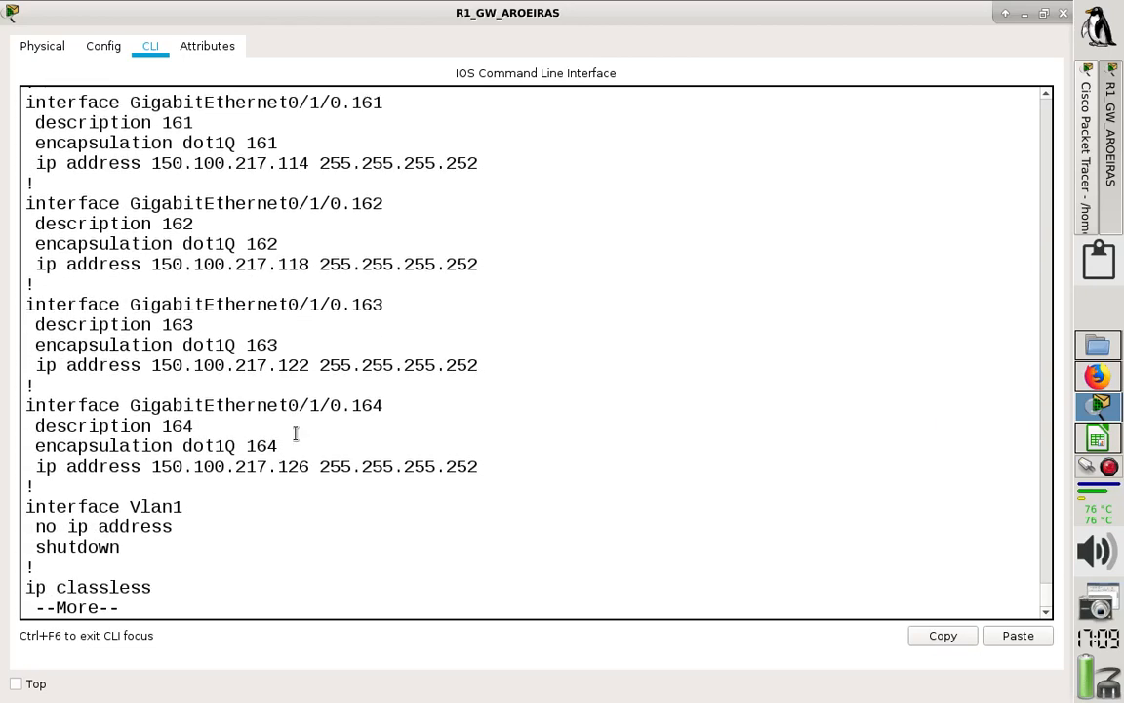
key("Return")
key("Return")
key("Return")
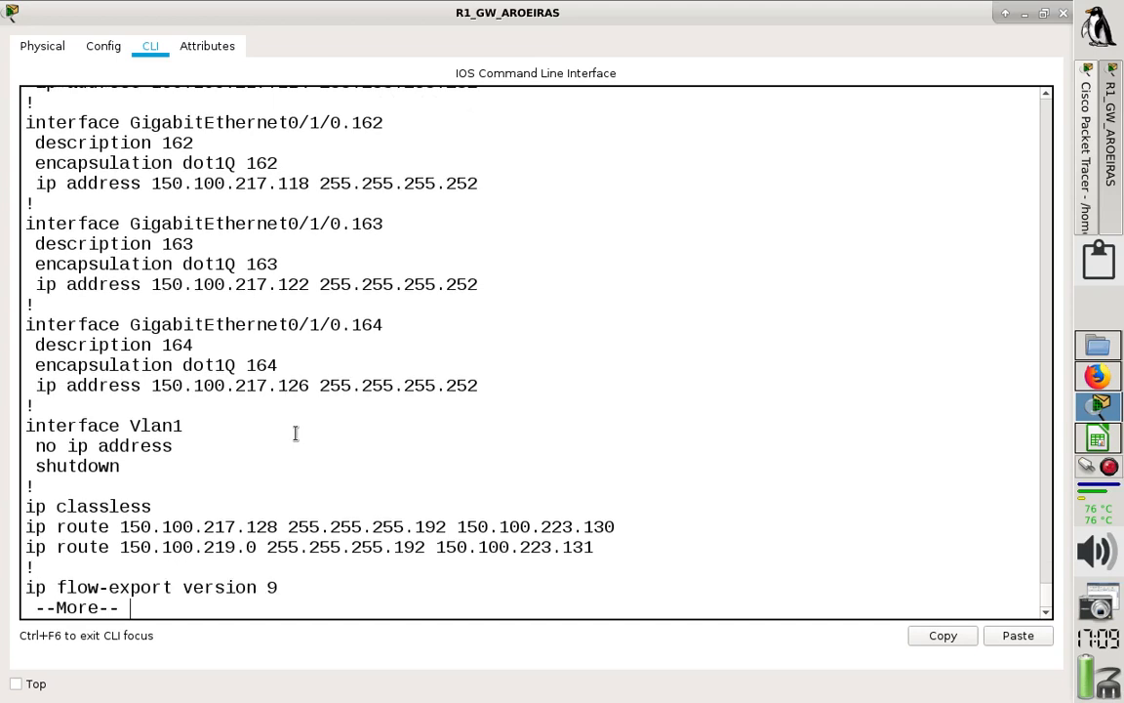
key("Return")
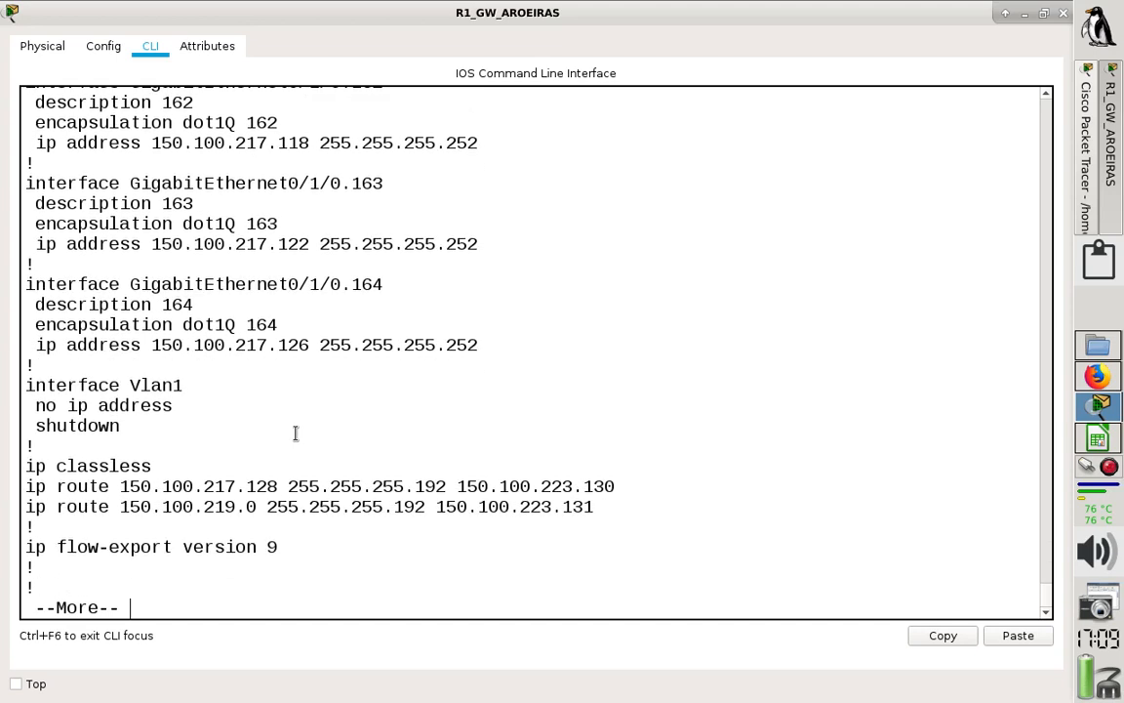
- Examine the session target addresses of VoIP dial peers 2 and 3, continuing to the telephony-service section
key("Return")
key("Return")
key("Return")
key("Return")
key("Return")
key("Return")
key("Return")
key("Return")
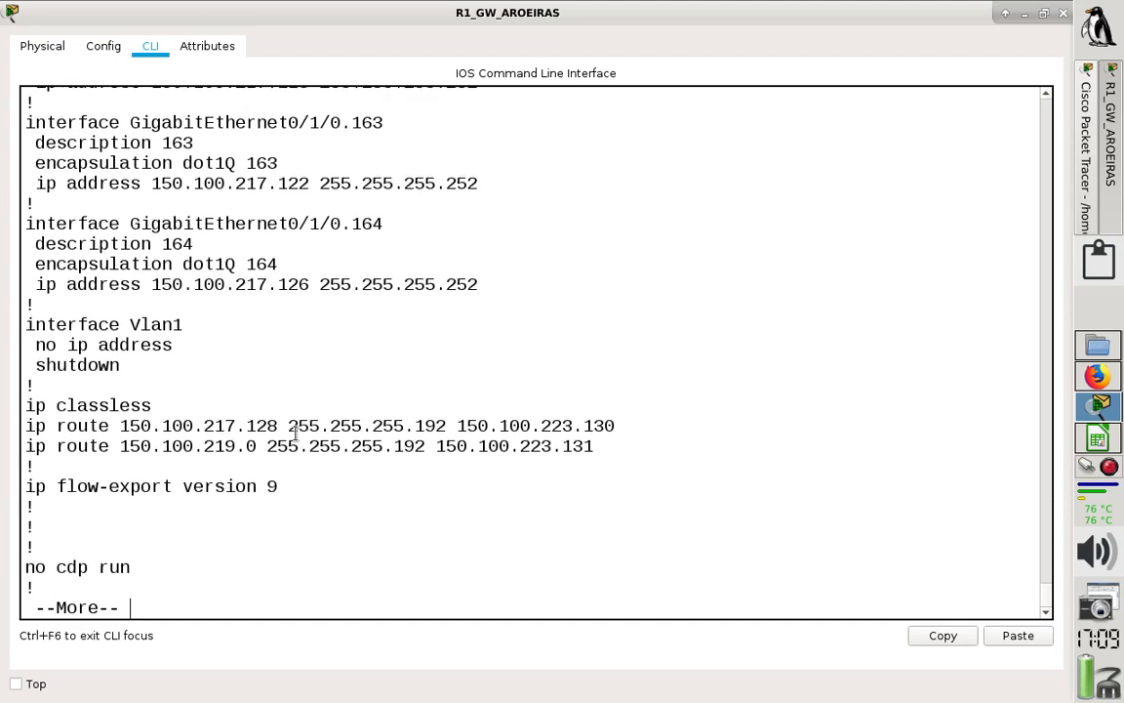
key("Return")
key("Return")
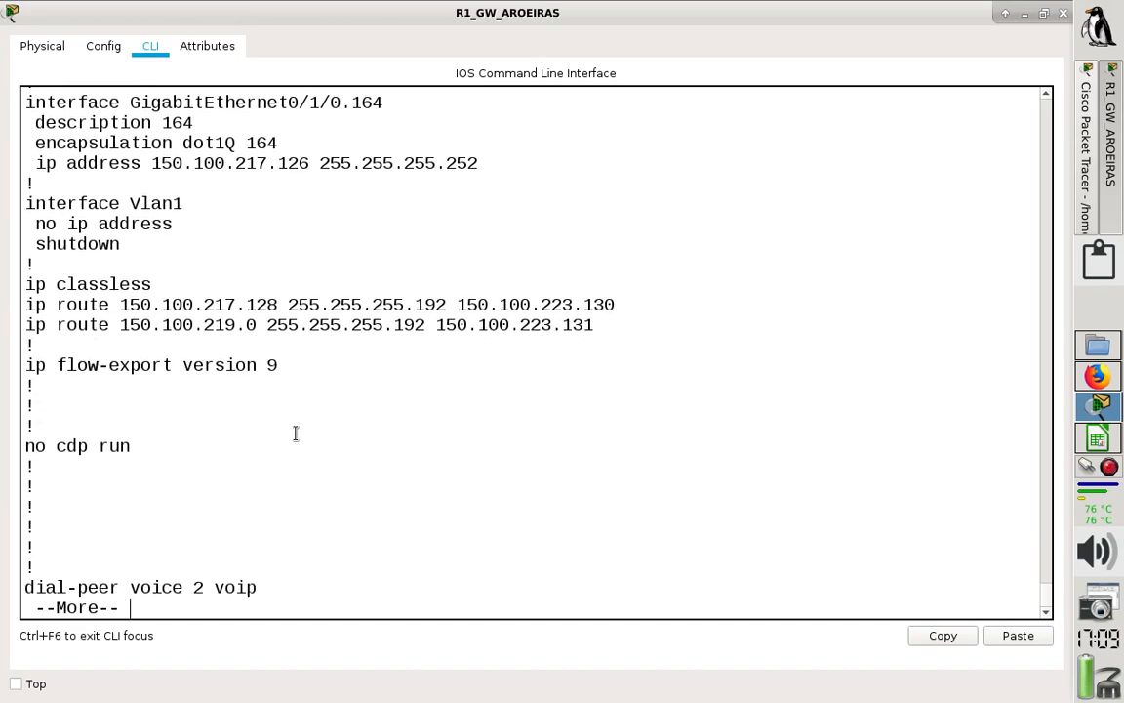
key("Return")
key("Return")
key("Return")
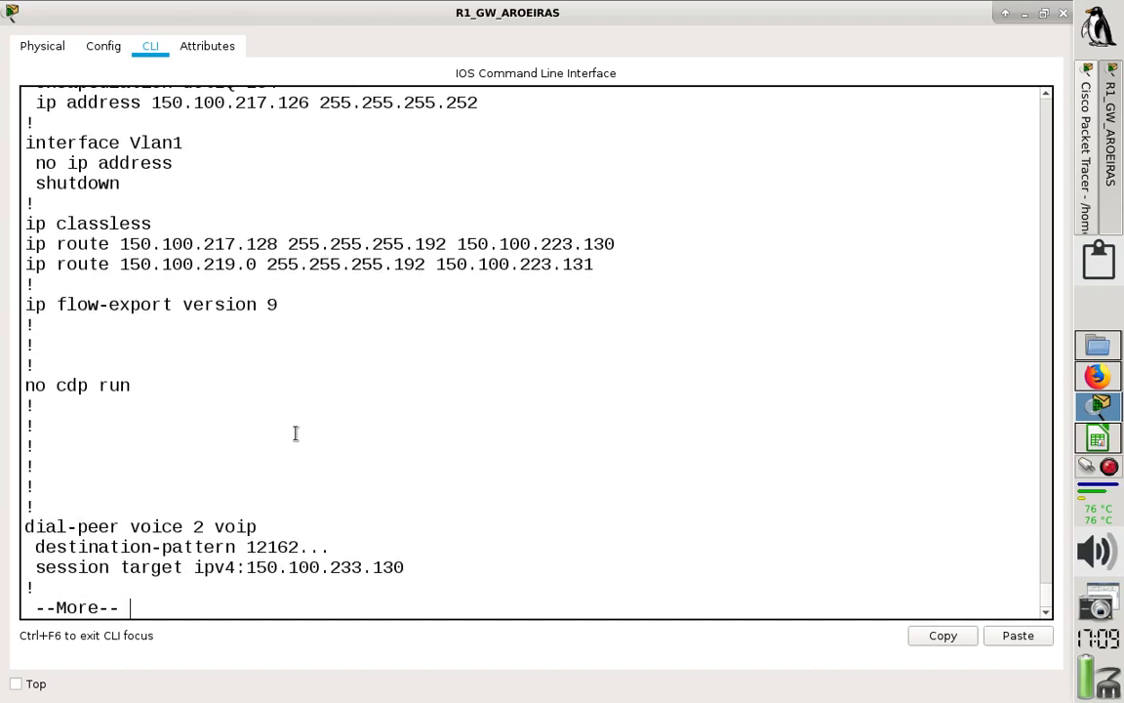
key("Return")
key("Return")
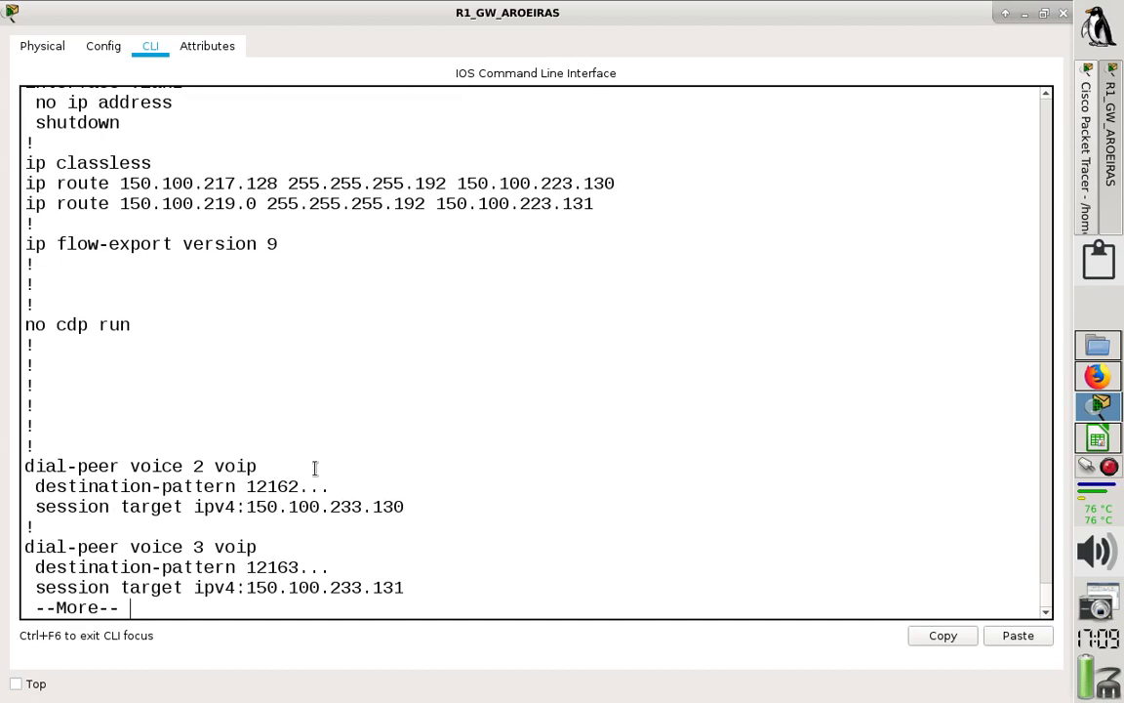
left_click_drag(340, 505, 363, 505)
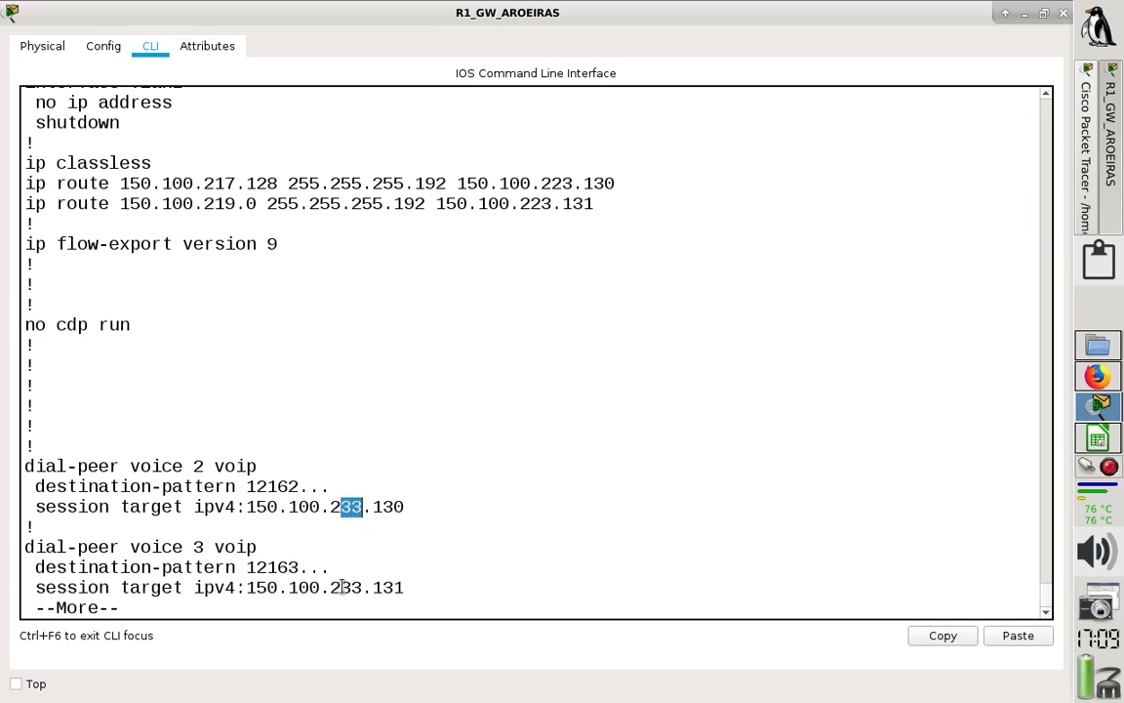
left_click_drag(341, 586, 351, 586)
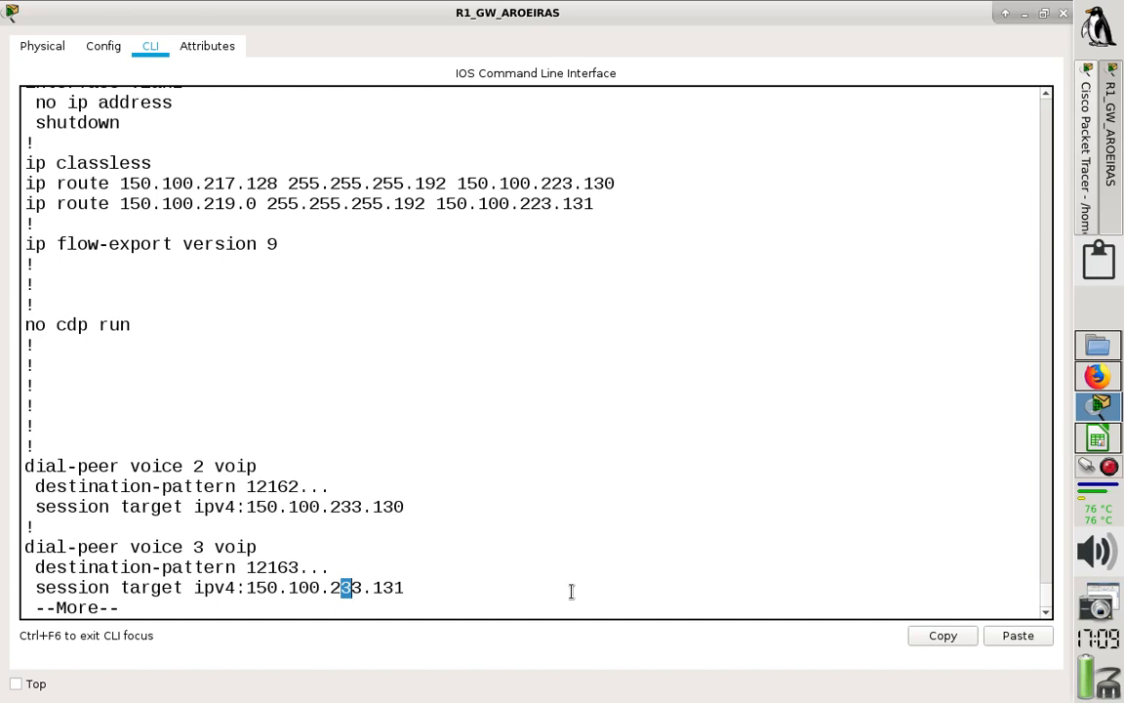
key("Return")
key("Return")
key("Return")
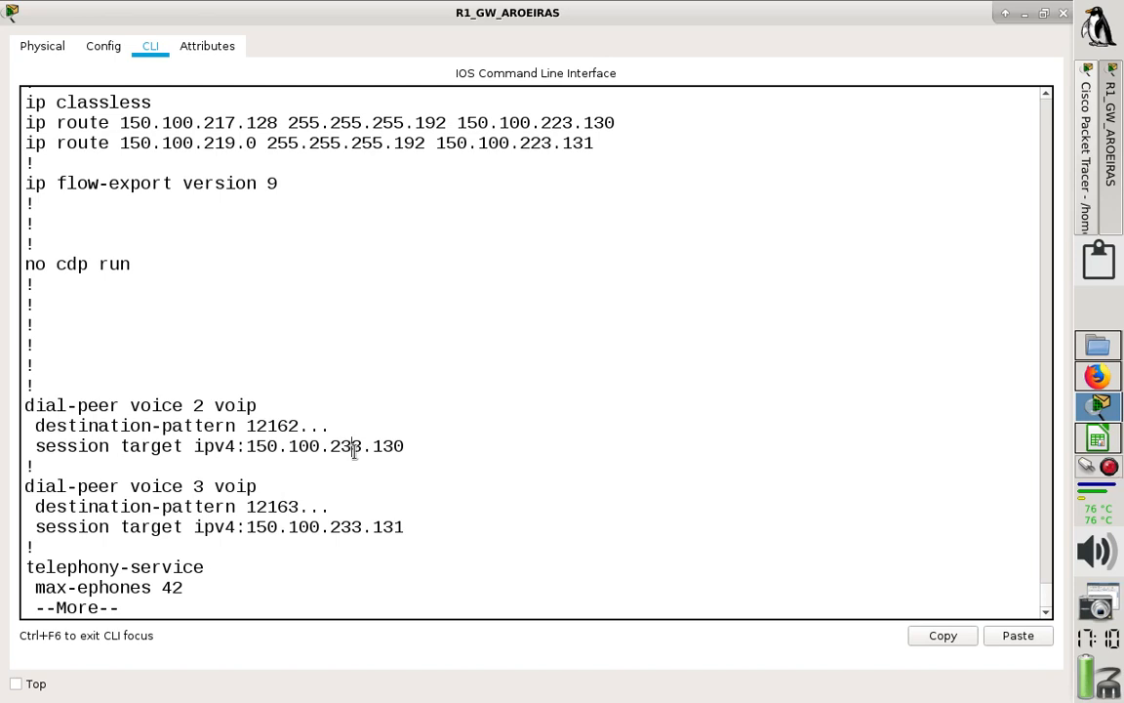
- Quit the running configuration listing and enter global configuration mode on R1_GW_AROEIRAS
key("q")
key("BackSpace")
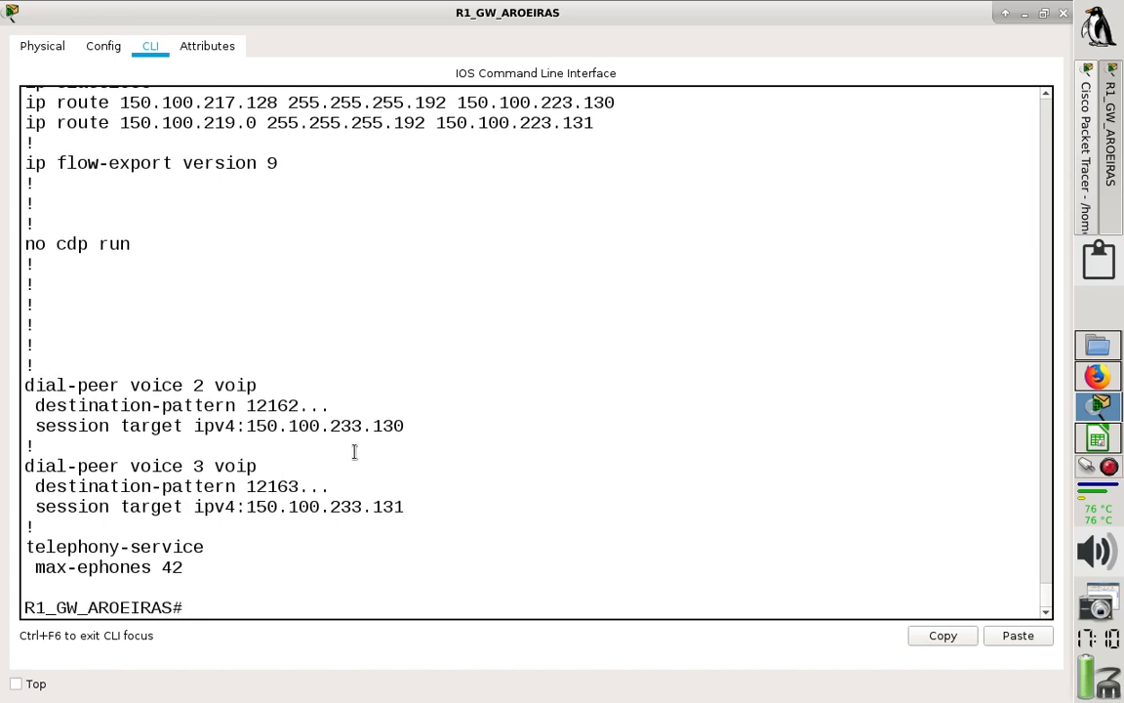
type("conf t")
key("Return")
key("Return")
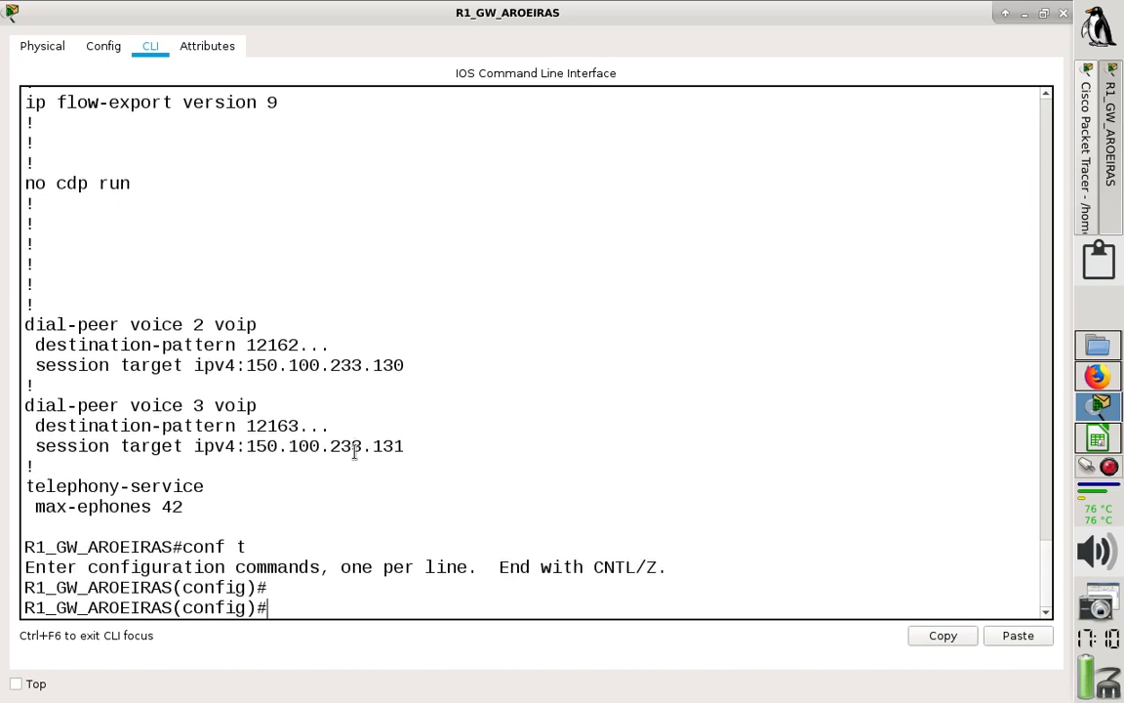
- Remove VoIP dial peer 2 from R1_GW_AROEIRAS with no dial-peer voice 2 voip
type("no")
type("di")
key("Tab")
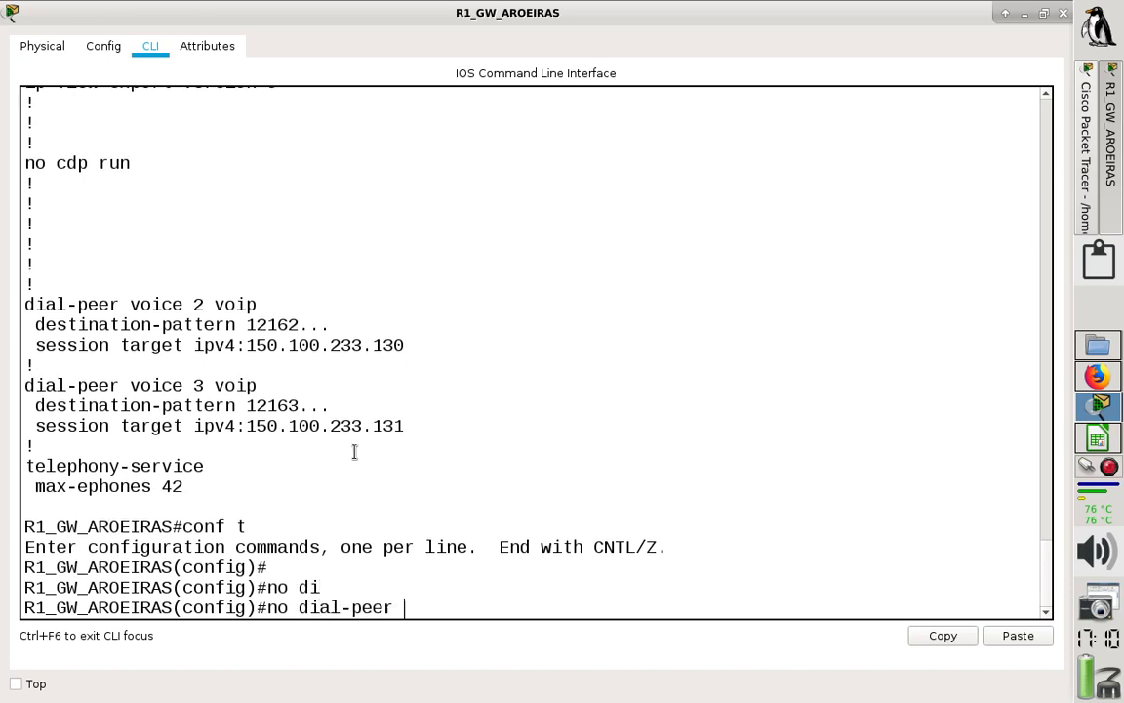
type("vo")
key("Tab")
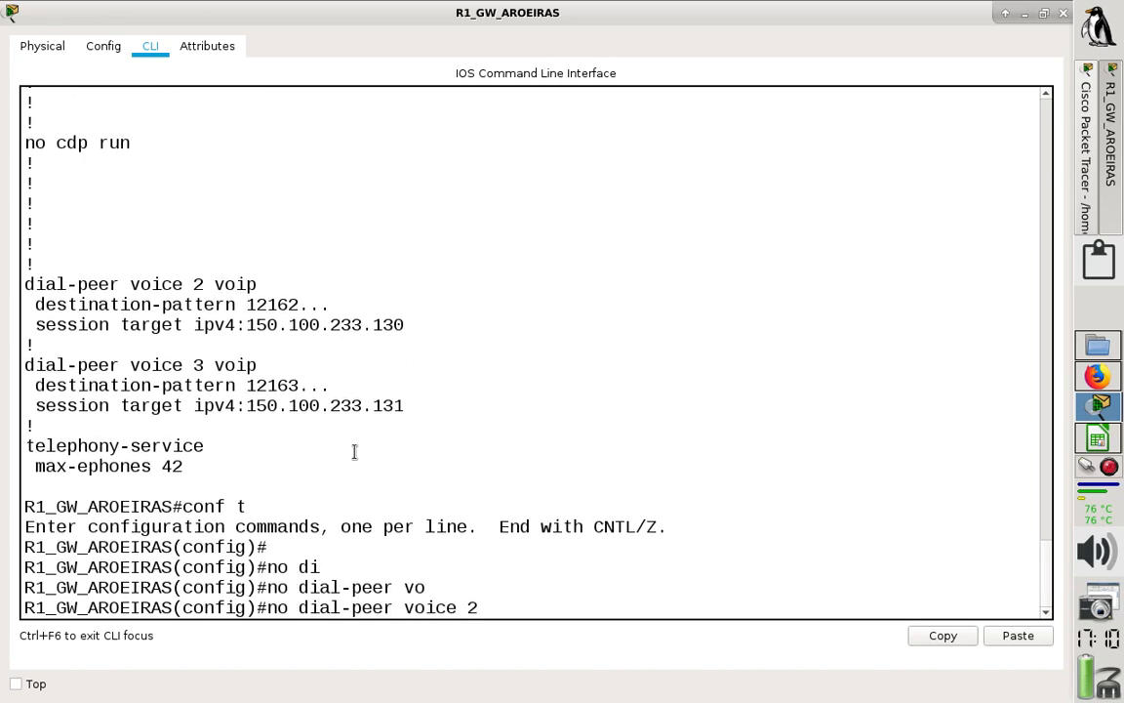
type("2 vo")
key("Tab")
key("Return")
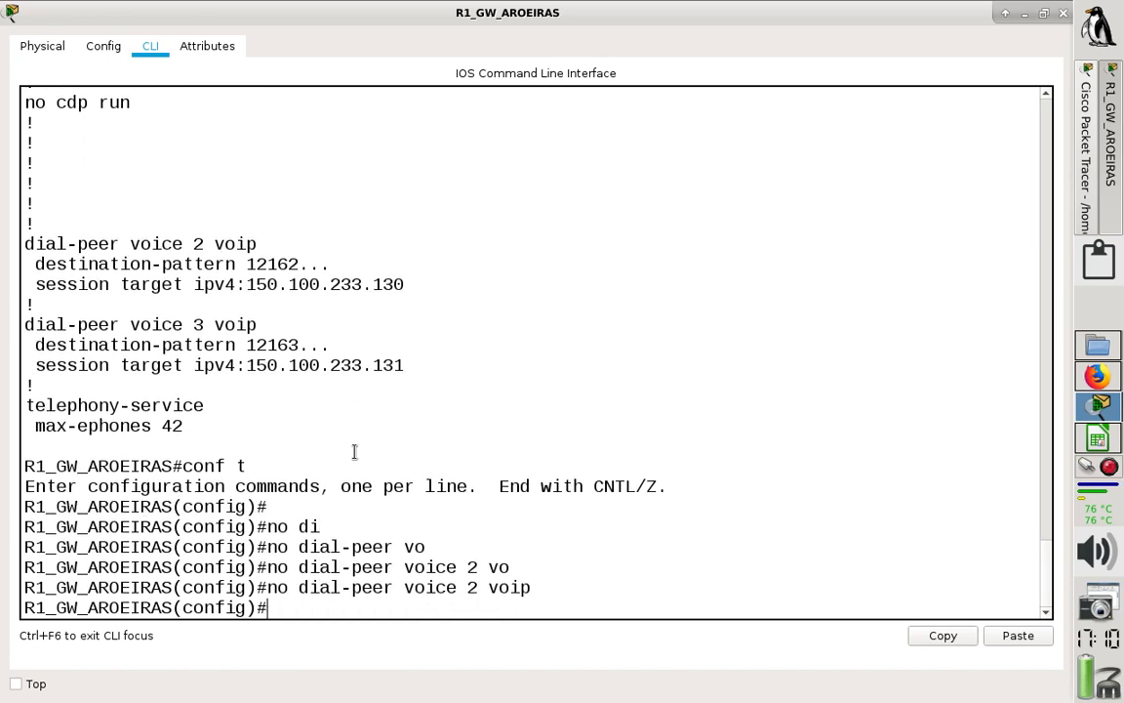
- Remove VoIP dial peer 3 from R1_GW_AROEIRAS with no dial-peer voice 3 voip
key("Up")
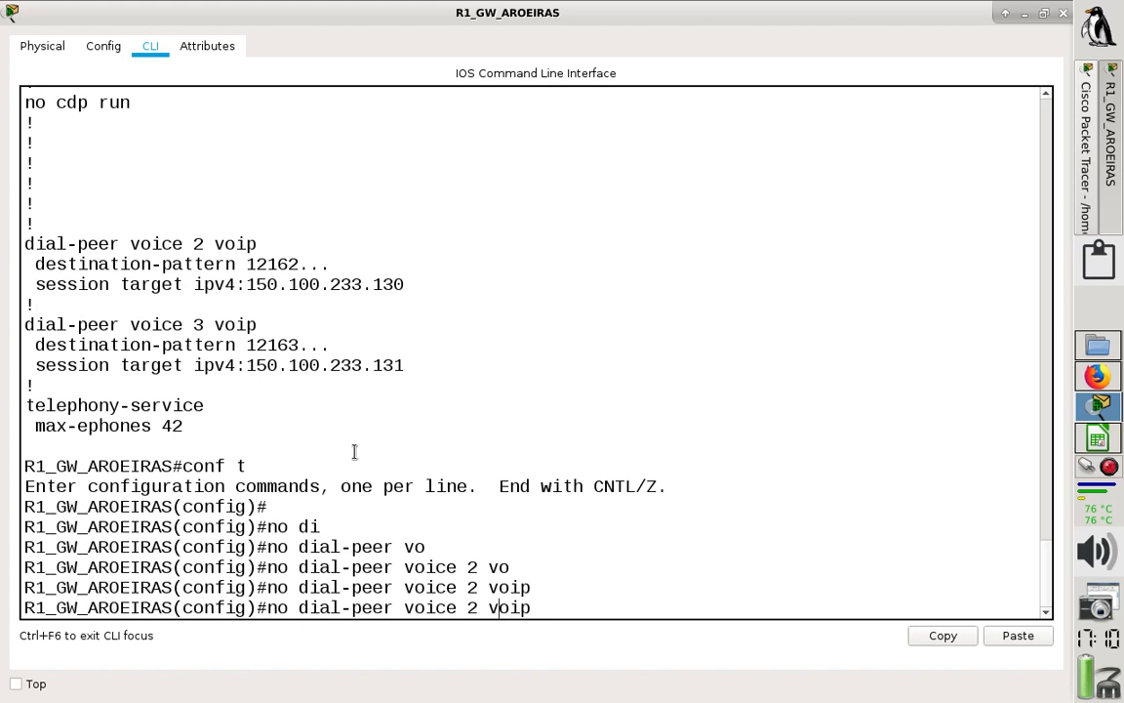
key("BackSpace")
type("3")
key("Return")
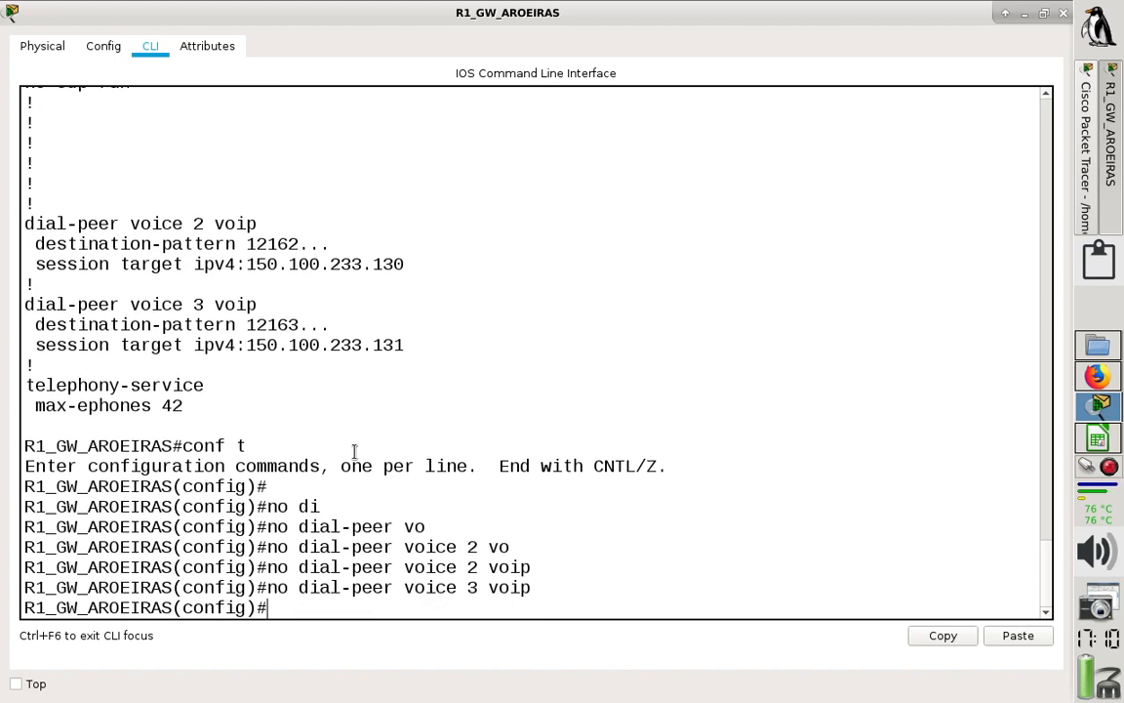
- Create VoIP dial peer 2 again on R1_GW_AROEIRAS with dial-peer voice 2 voip
key("Up")
key("Up")
key("Up")
key("Up")
key("Down")
key("Down")
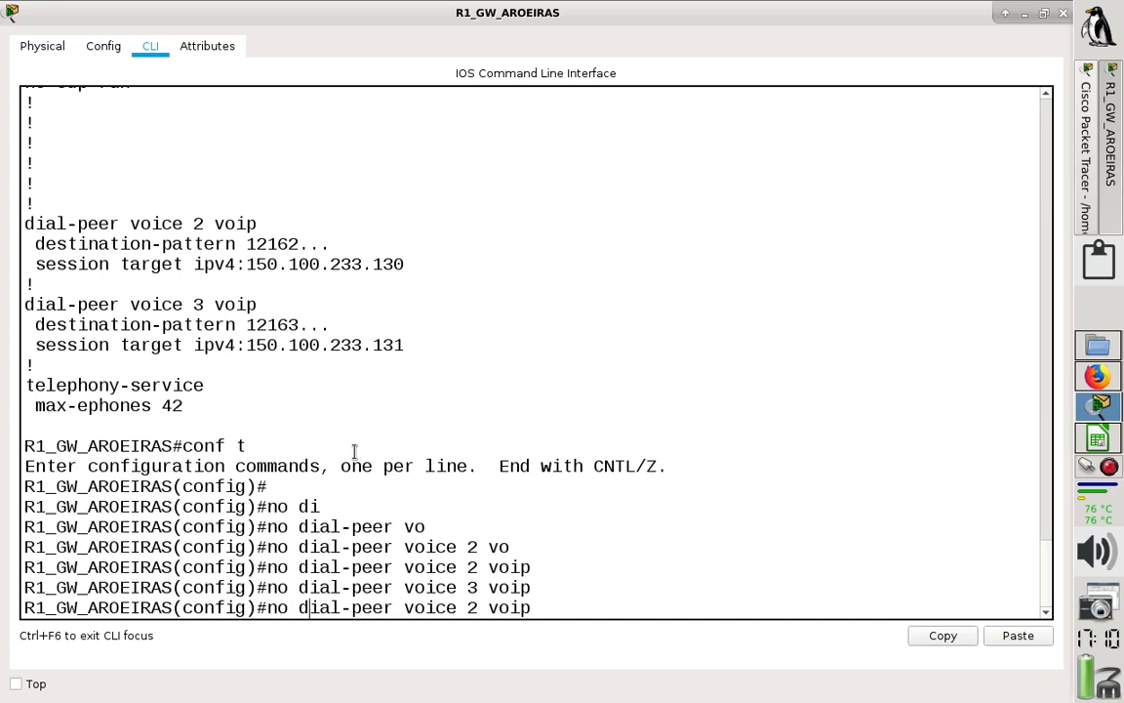
key("BackSpace")
key("BackSpace")
key("BackSpace")
key("Return")
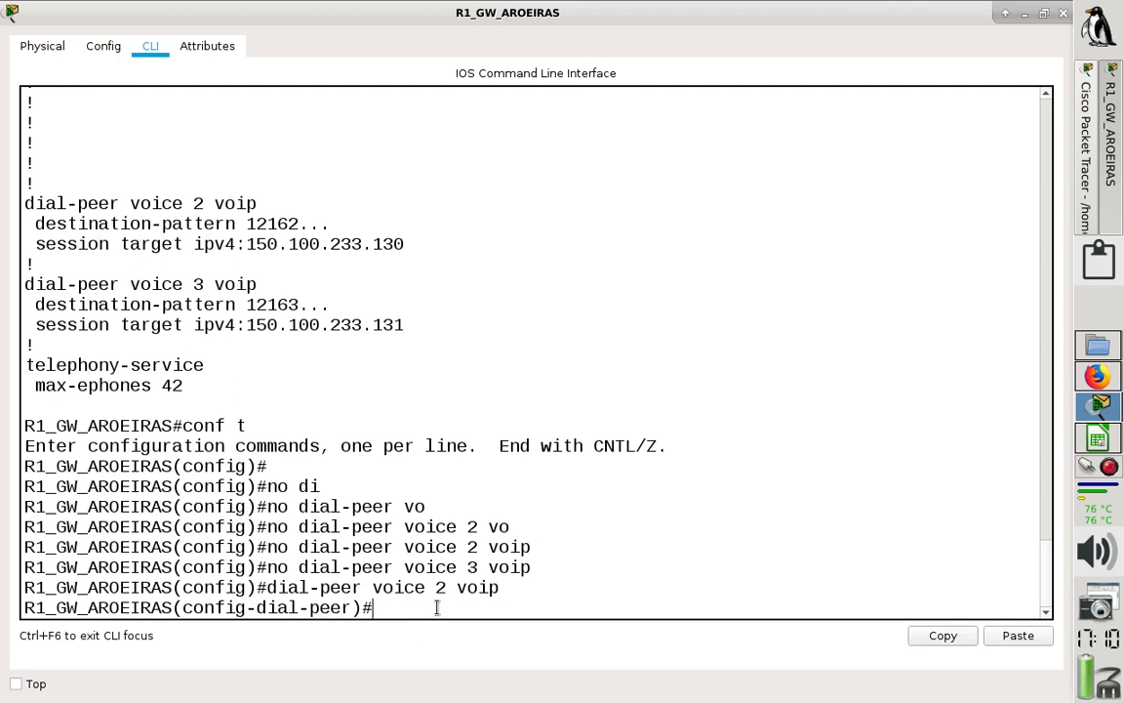
- Set dial peer 2's destination-pattern to 12162... on R1_GW_AROEIRAS
type("des")
key("Tab")
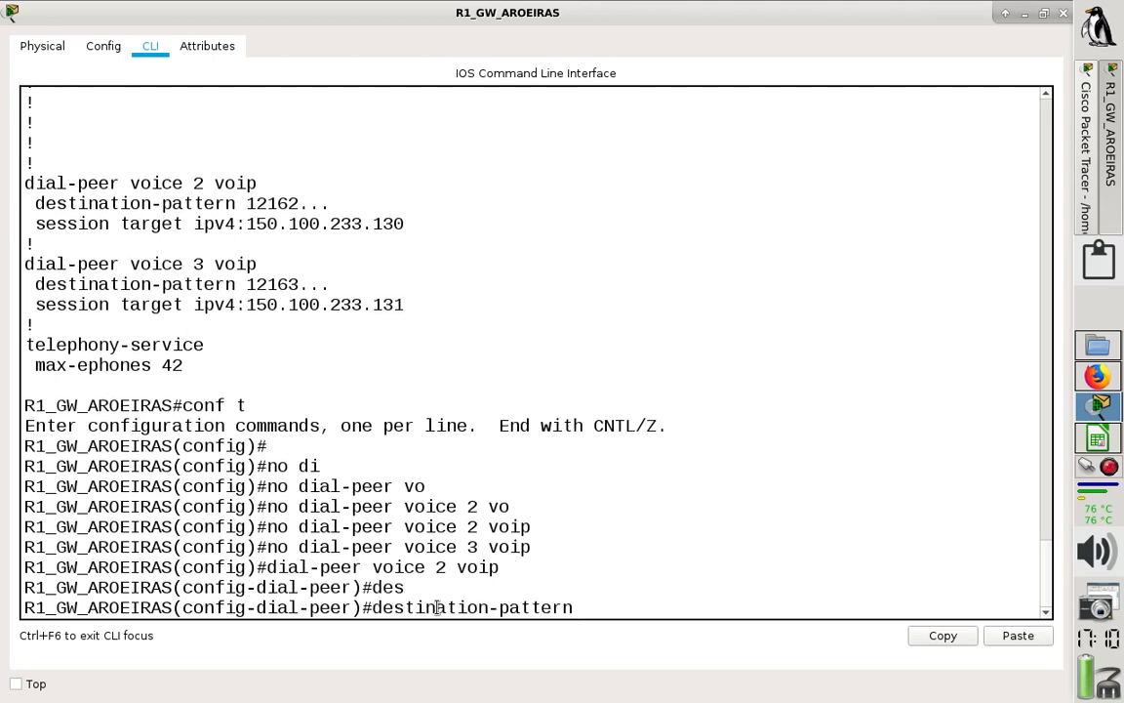
type("12162...")
key("Return")
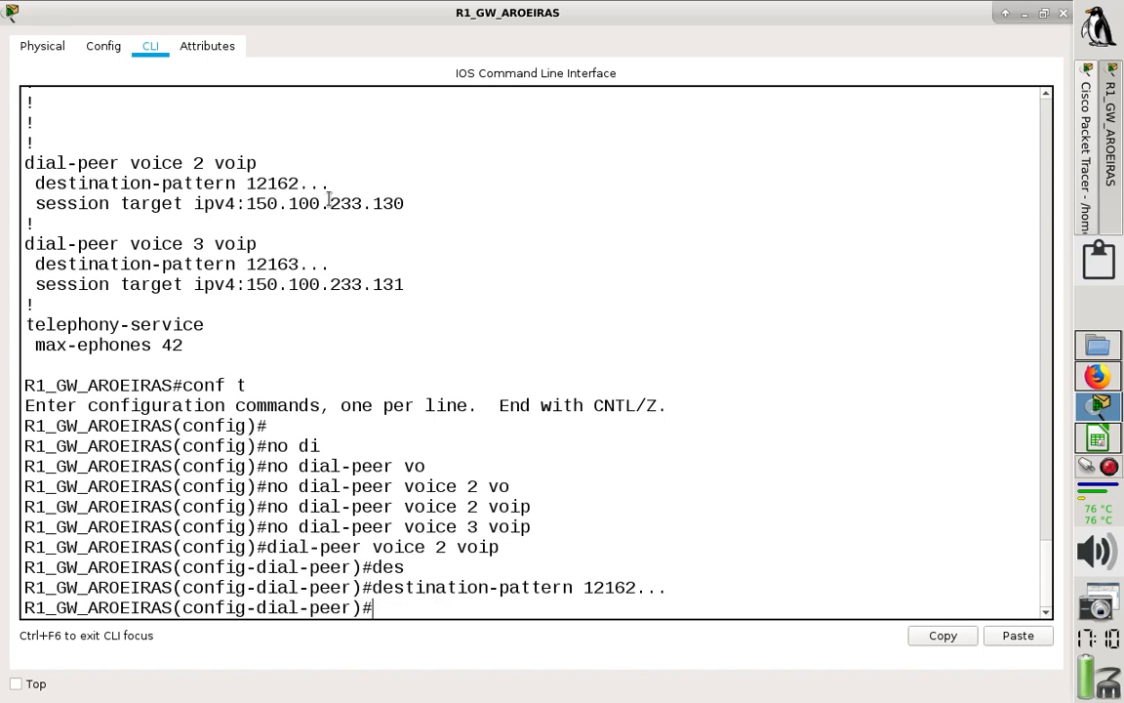
- Set dial peer 2's session target to ipv4:150.100.223.130 and exit dial-peer configuration
left_click_drag(344, 202, 353, 202)
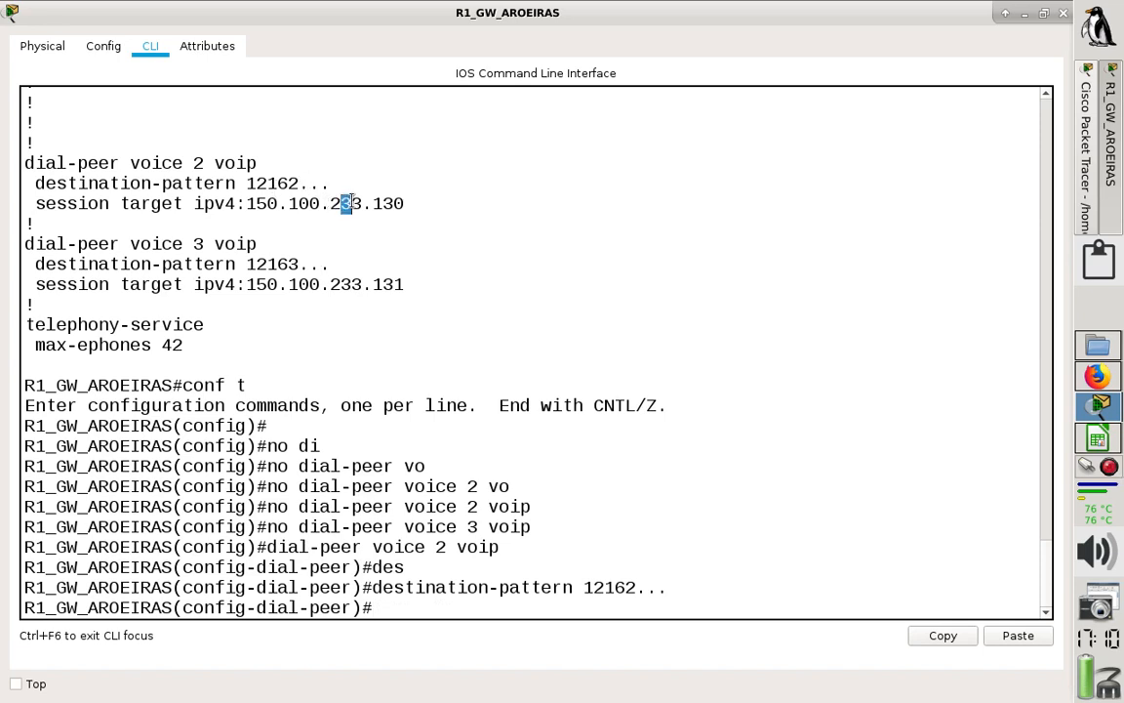
left_click(481, 607)
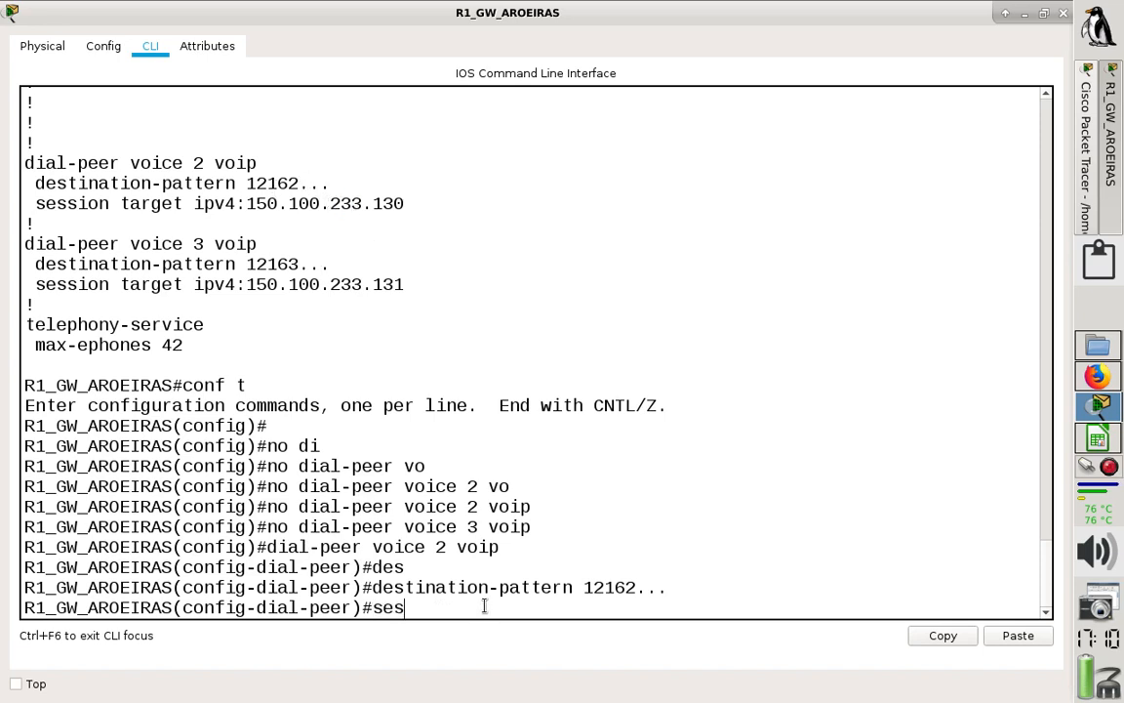
key("Tab")
type("ta")
key("Tab")
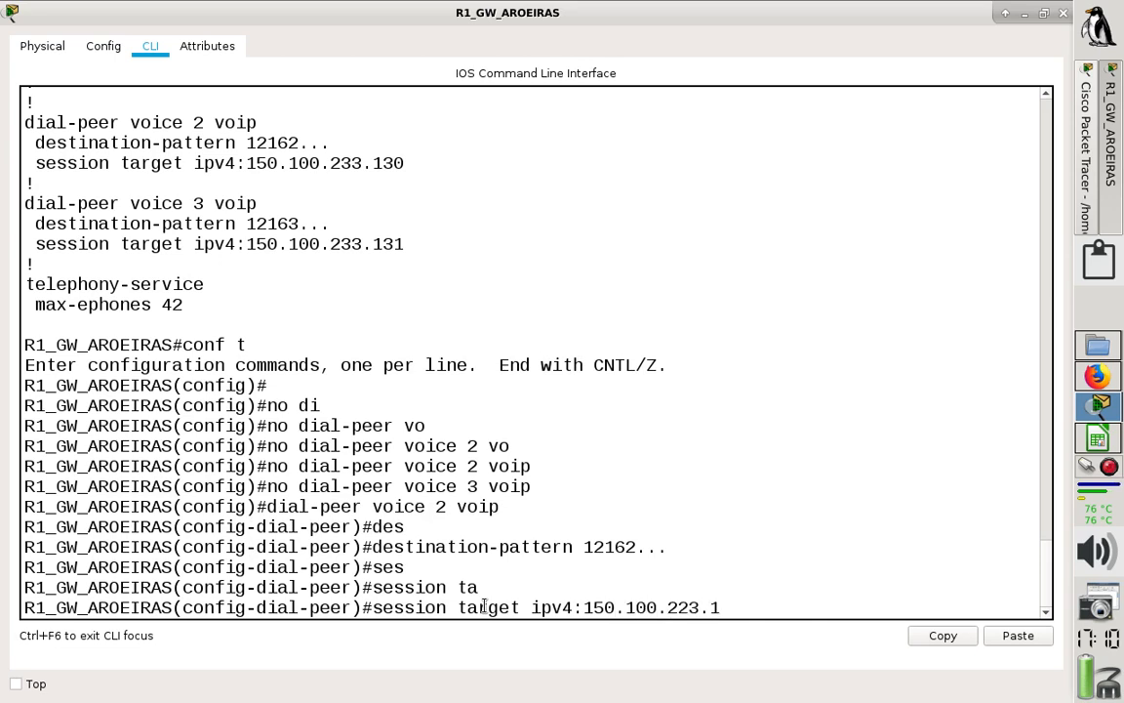
type("0")
key("Return")
type("exi")
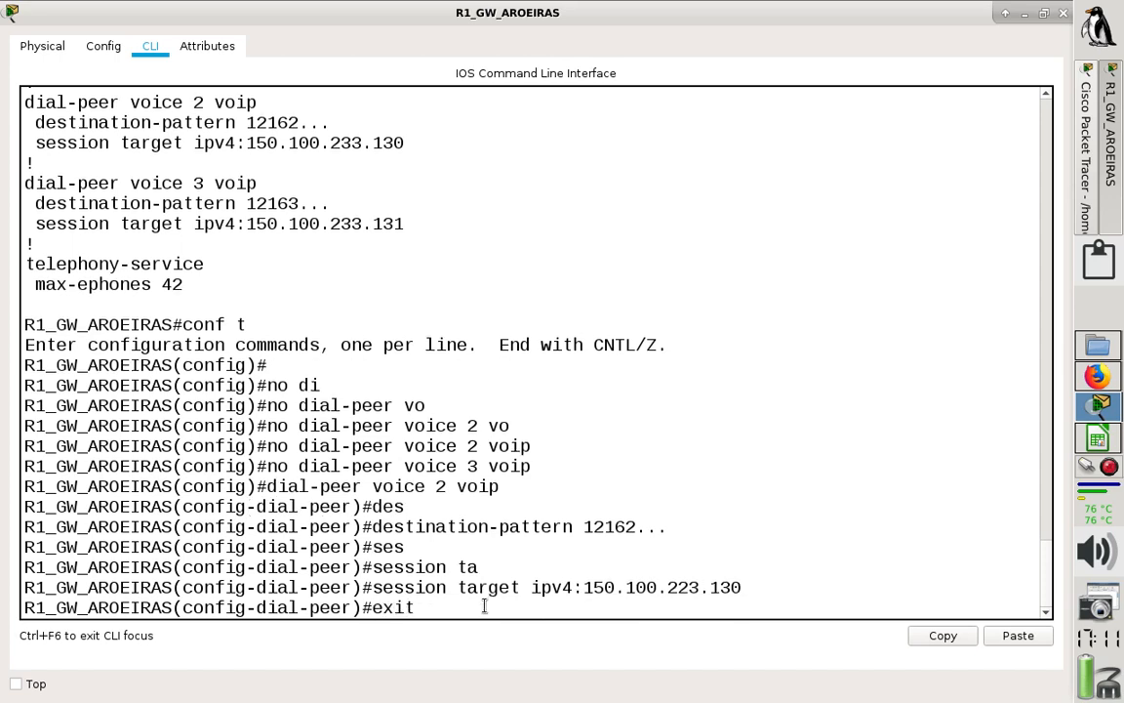
type("t")
key("Return")
- Create VoIP dial peer 3 on R1_GW_AROEIRAS with destination-pattern 12163..
key("Up")
key("Up")
key("Up")
key("Up")
key("Up")
key("Up")
key("Up")
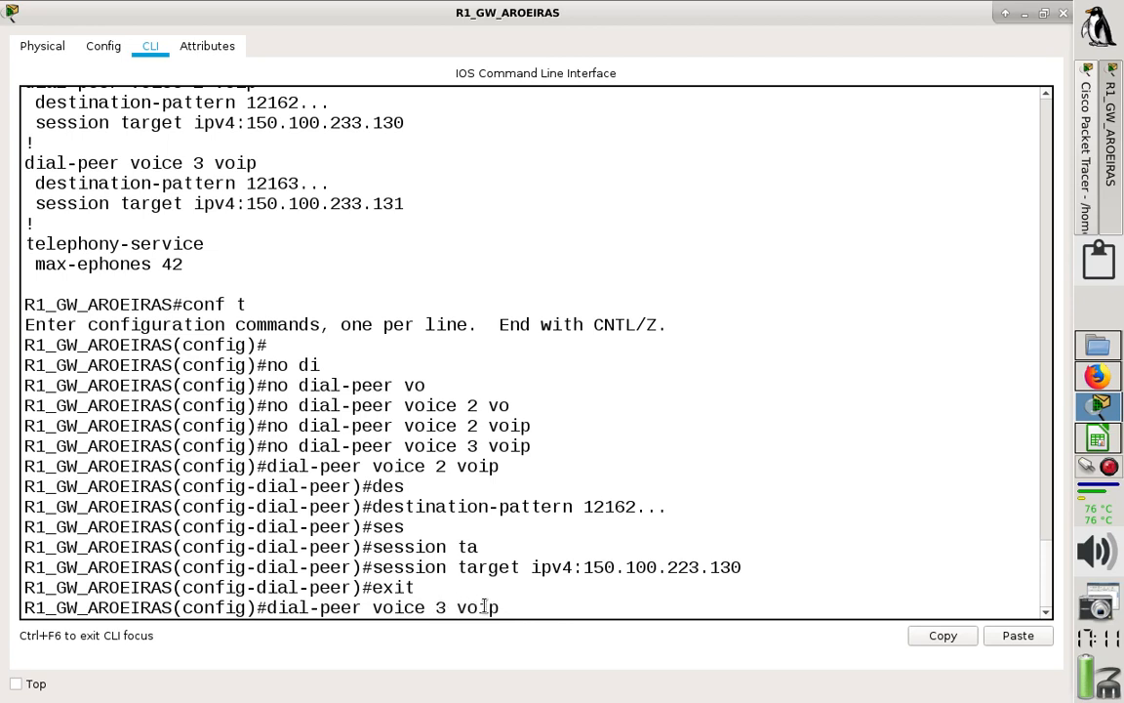
key("Return")
key("Up")
key("Up")
key("Up")
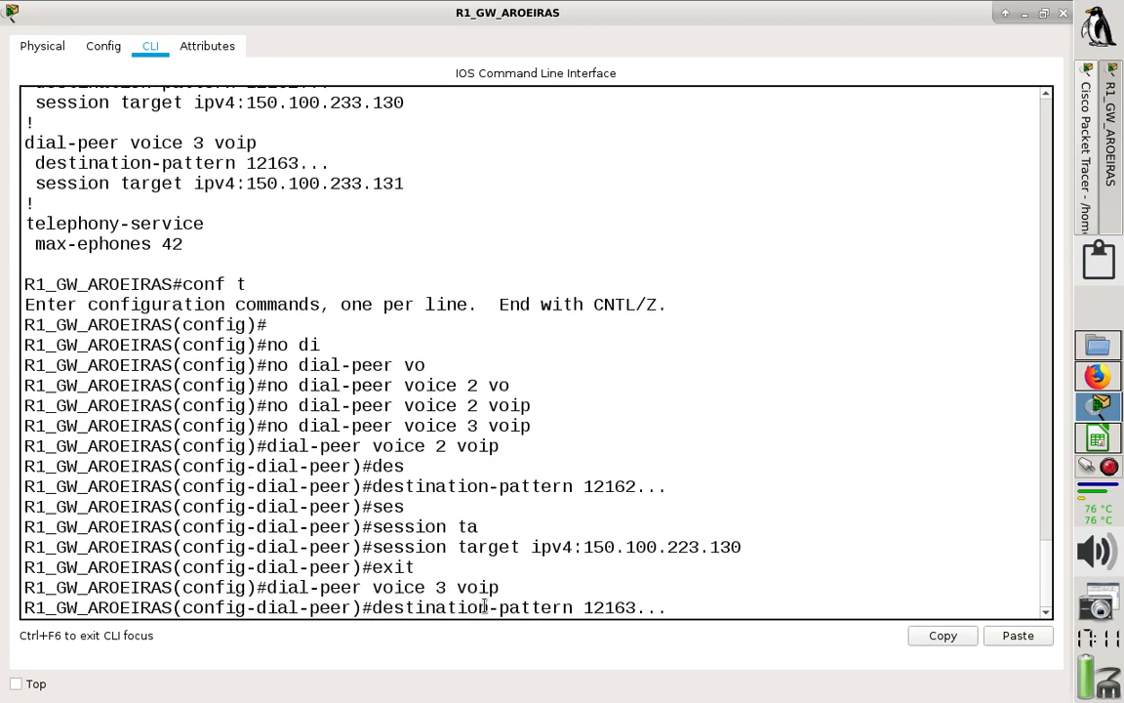
key("Return")
- Set dial peer 3's session target to ipv4:150.100.223.131
key("Up")
key("Up")
key("Up")
key("Up")
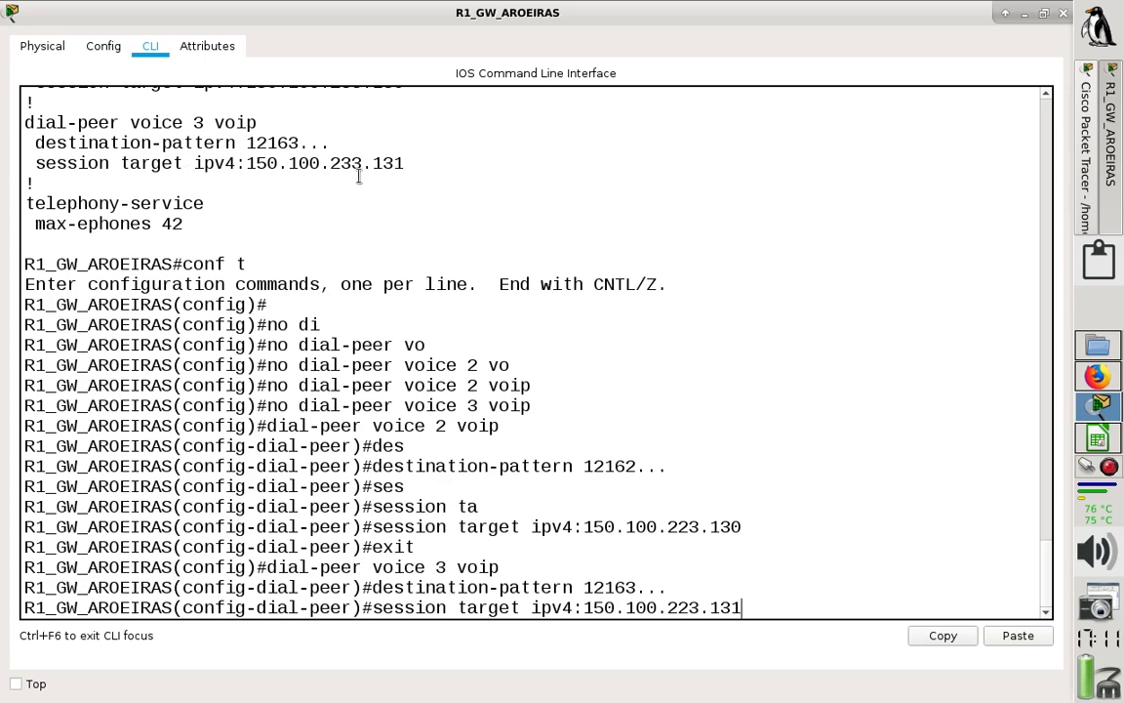
key("Return")
- End configuration mode, save the R1_GW_AROEIRAS configuration with wr, and close the router's window
type("end")
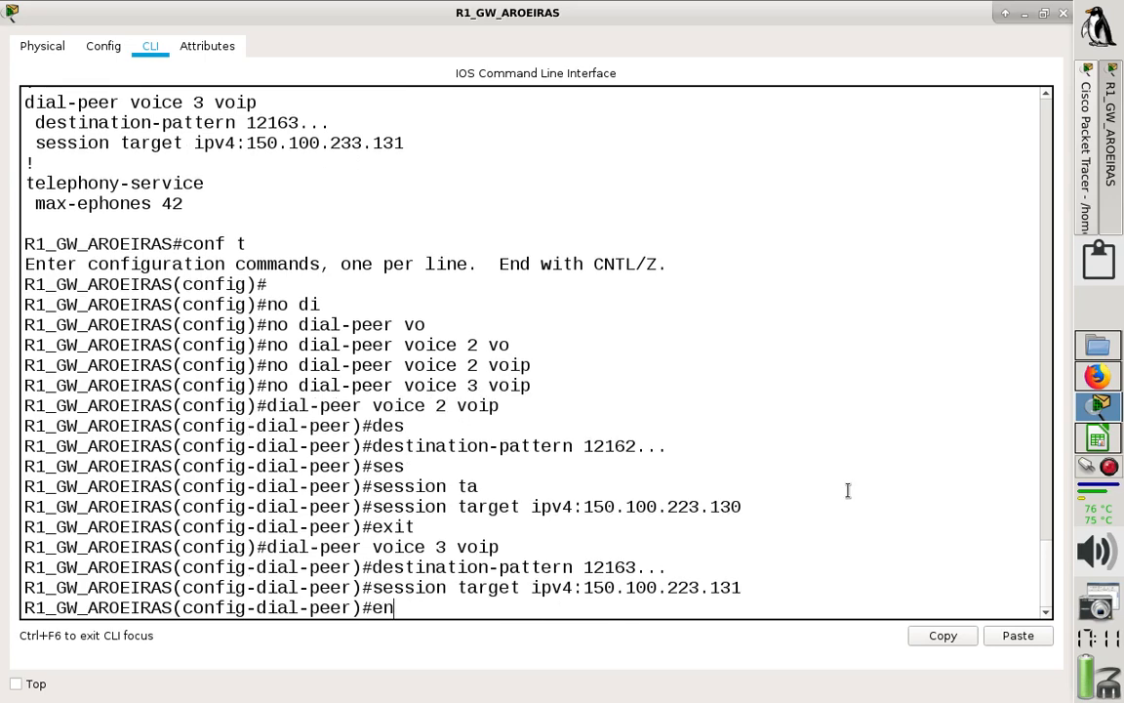
key("Return")
type("wr")
key("Return")
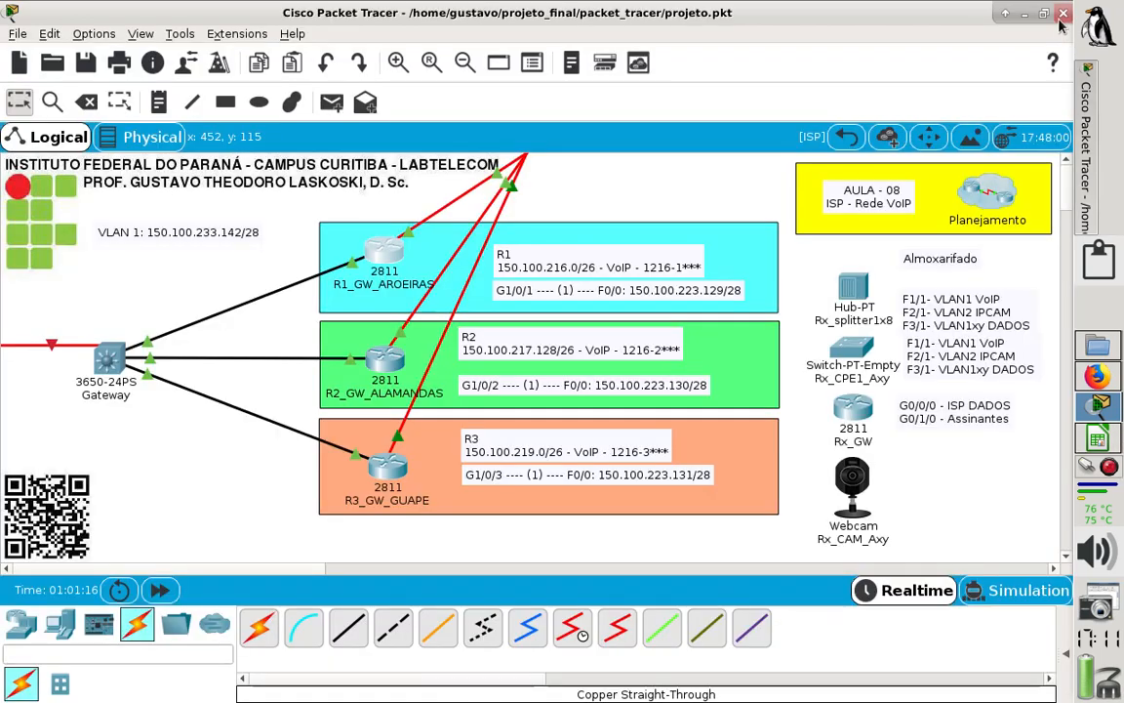
left_click(1063, 14)
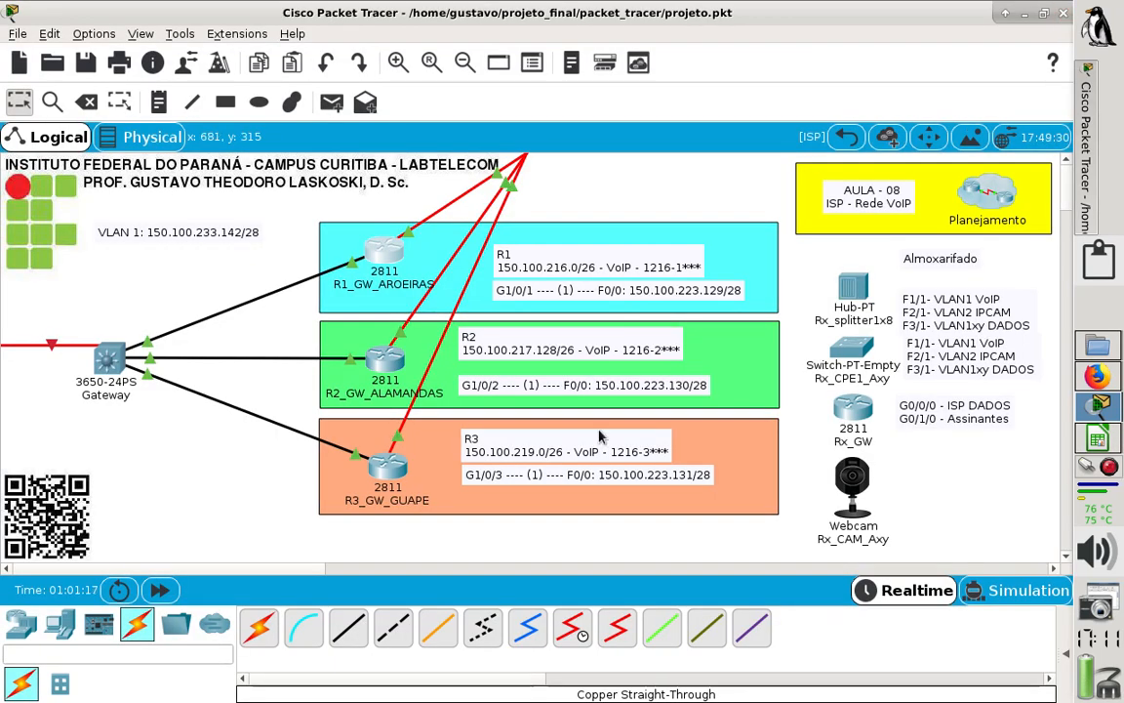
- Open IP Phone1 in the R1_A01 cluster of Aroeiras and move its window to the side
left_click(845, 138)
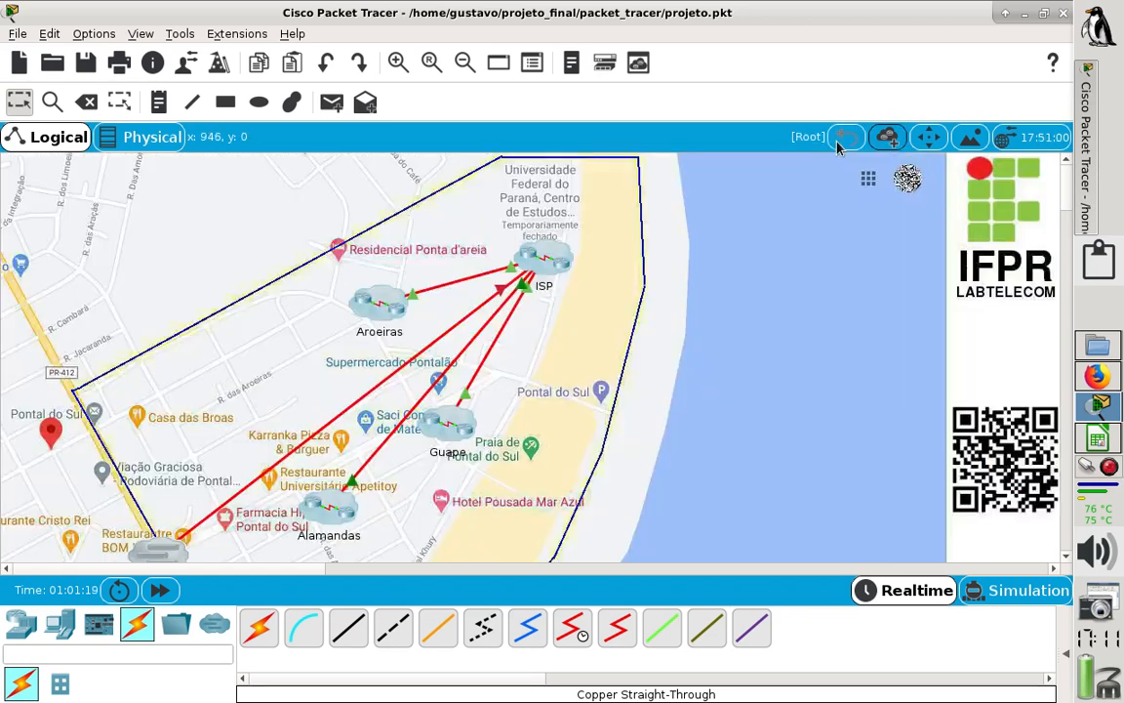
left_click(376, 301)
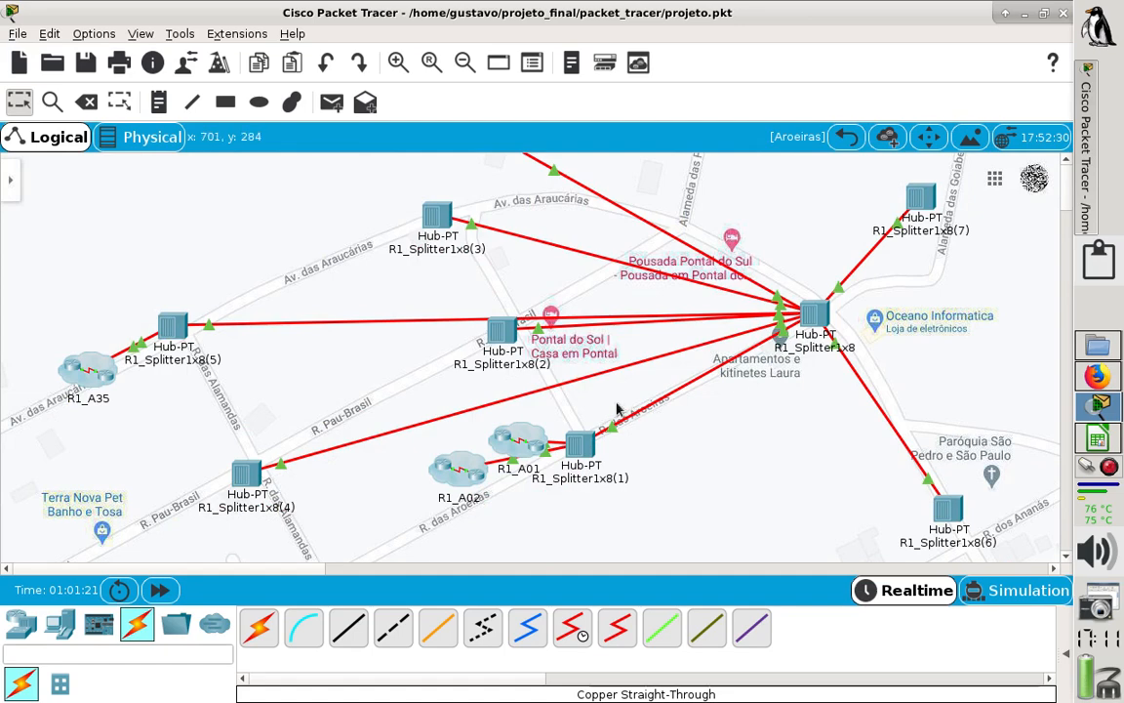
left_click(517, 444)
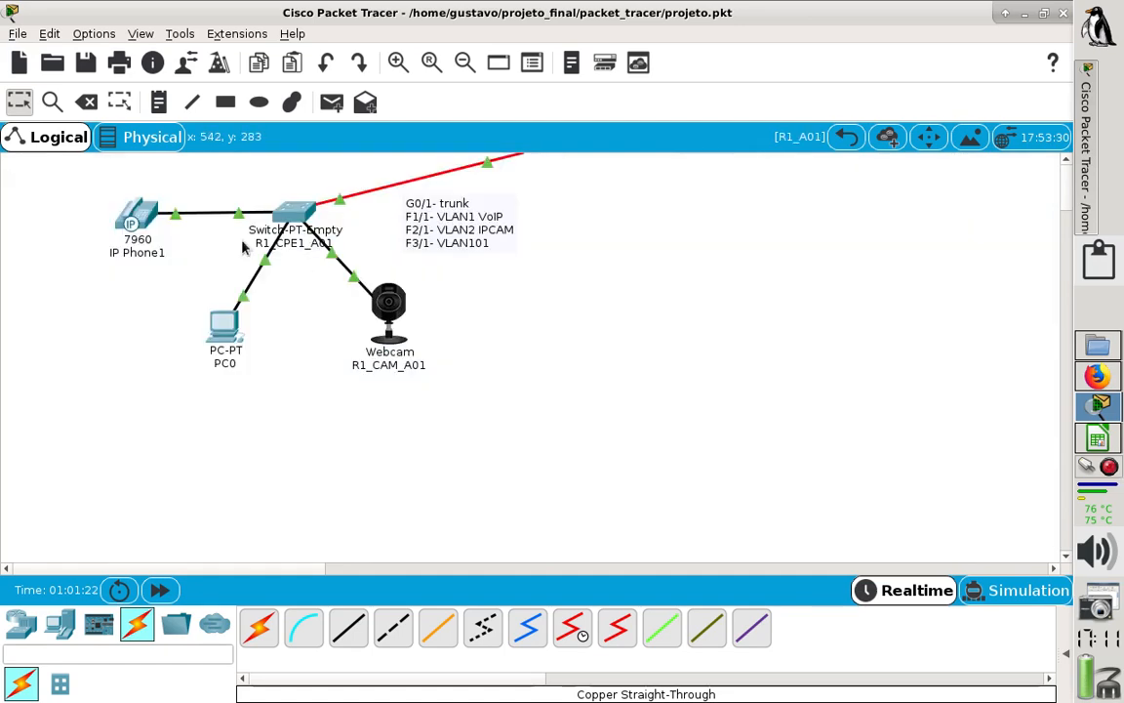
left_click(144, 200)
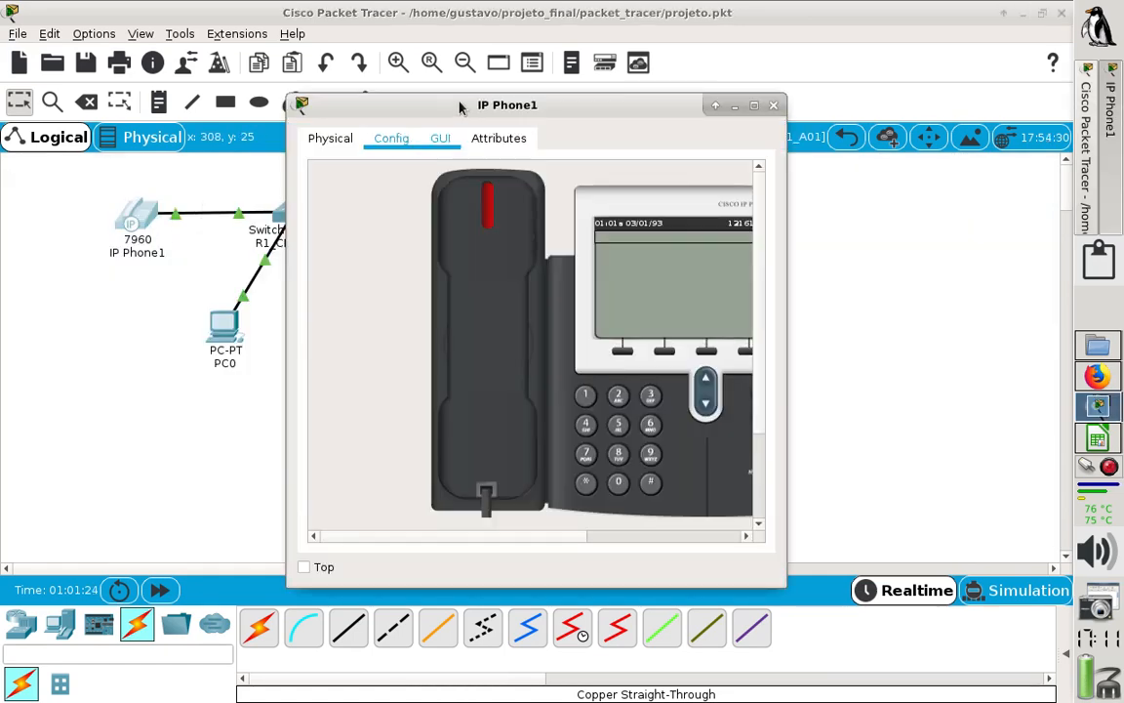
left_click_drag(422, 102, 136, 59)
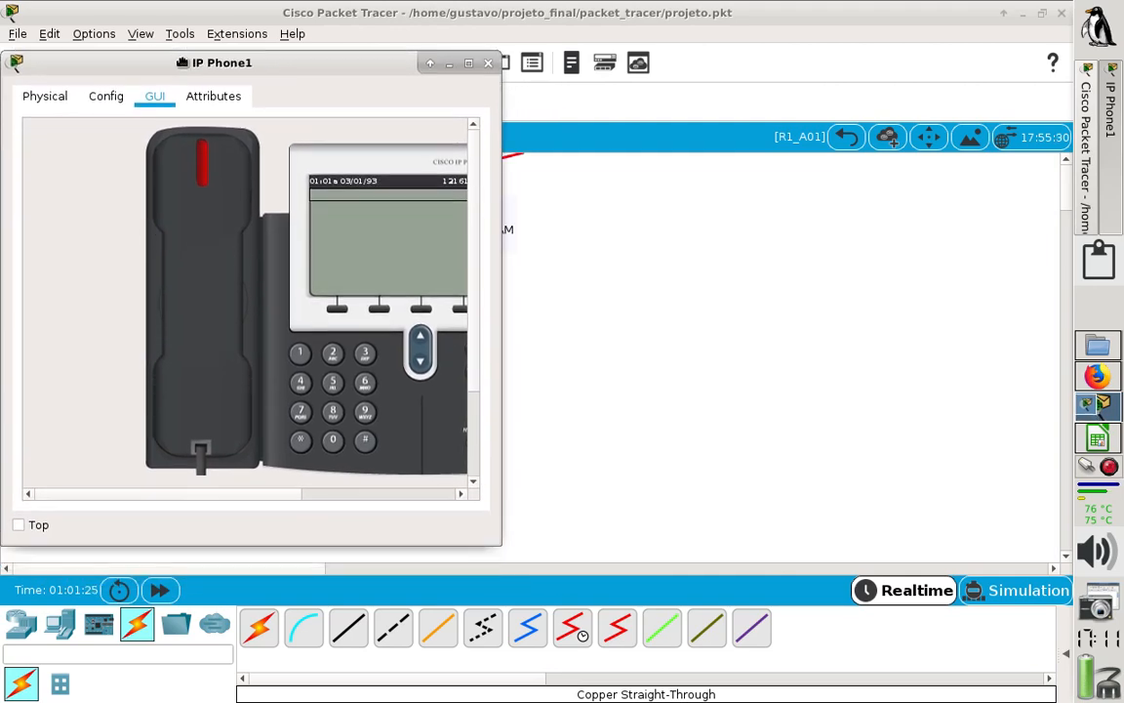
- Open IP Phone6 in the R3_A02 cluster of Guape and return to the topology view
left_click(844, 137)
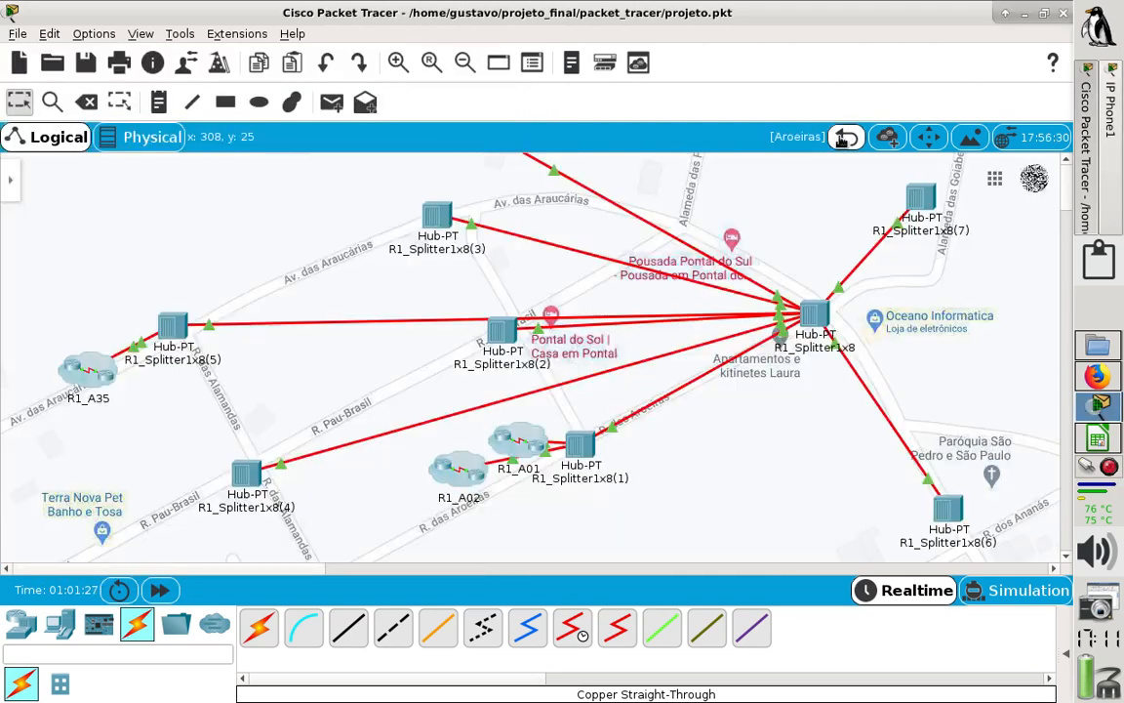
left_click(845, 137)
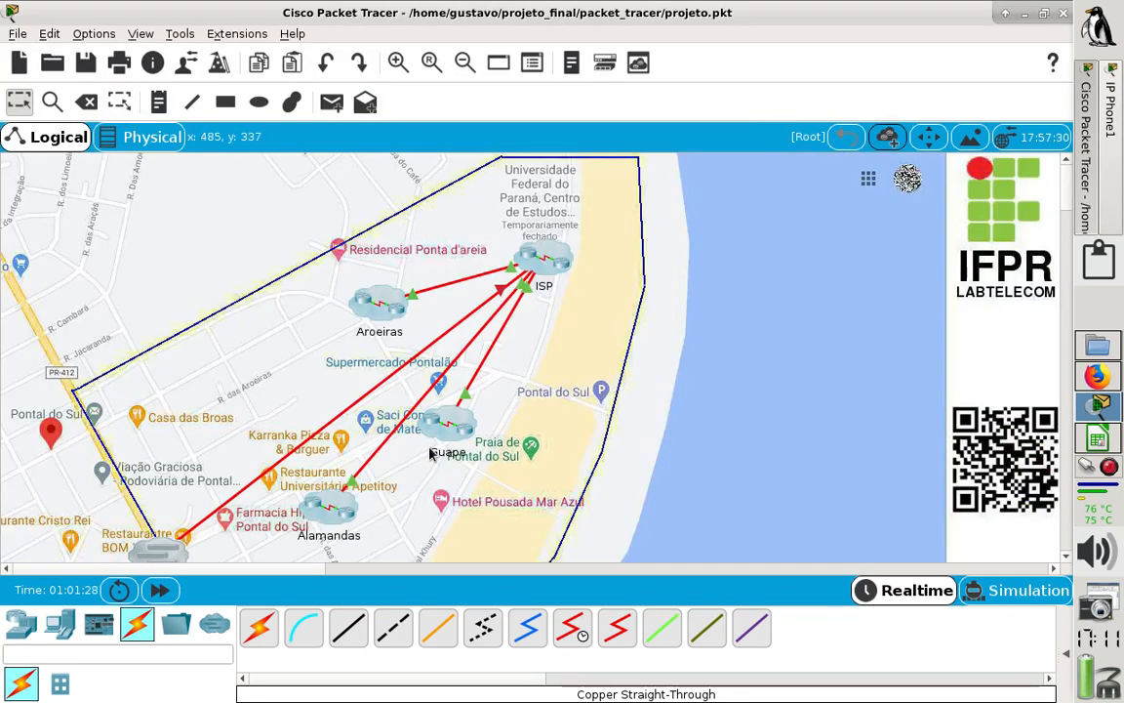
left_click(449, 422)
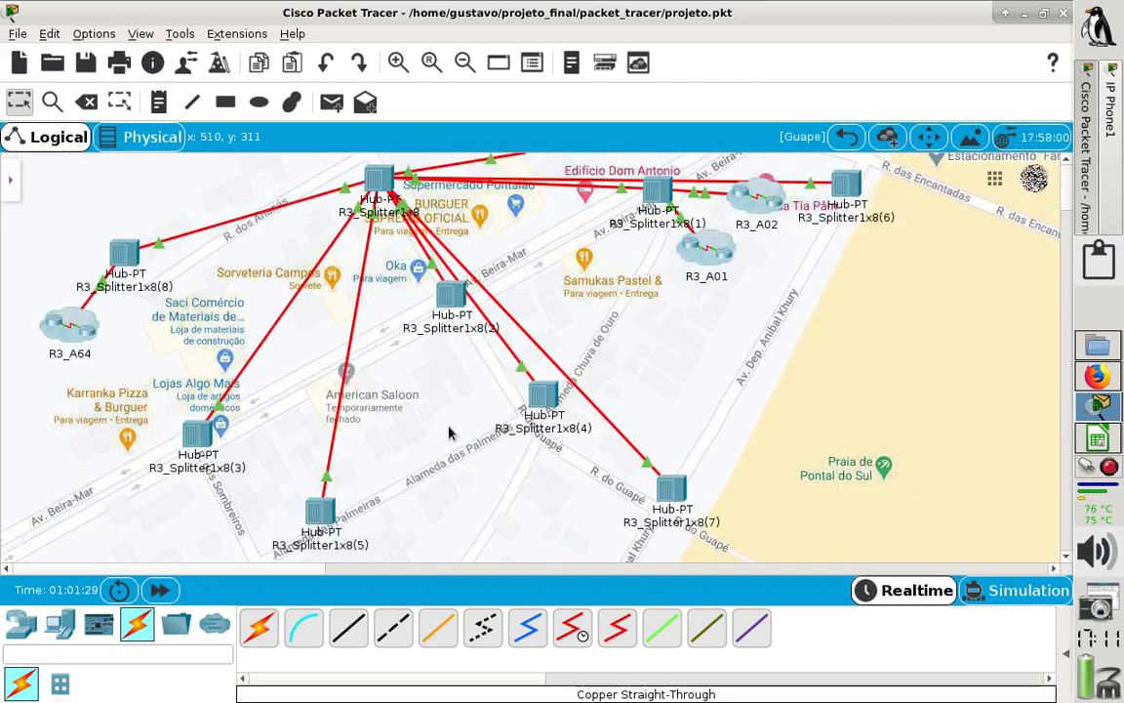
left_click(757, 199)
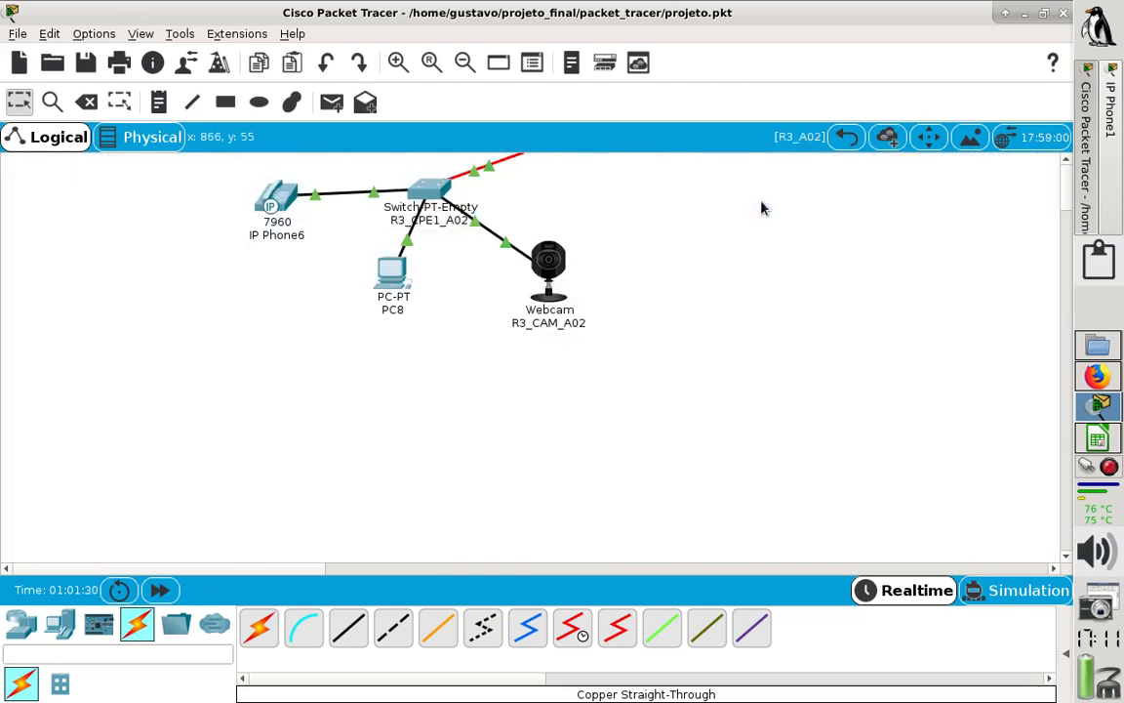
left_click(266, 198)
left_click(962, 221)
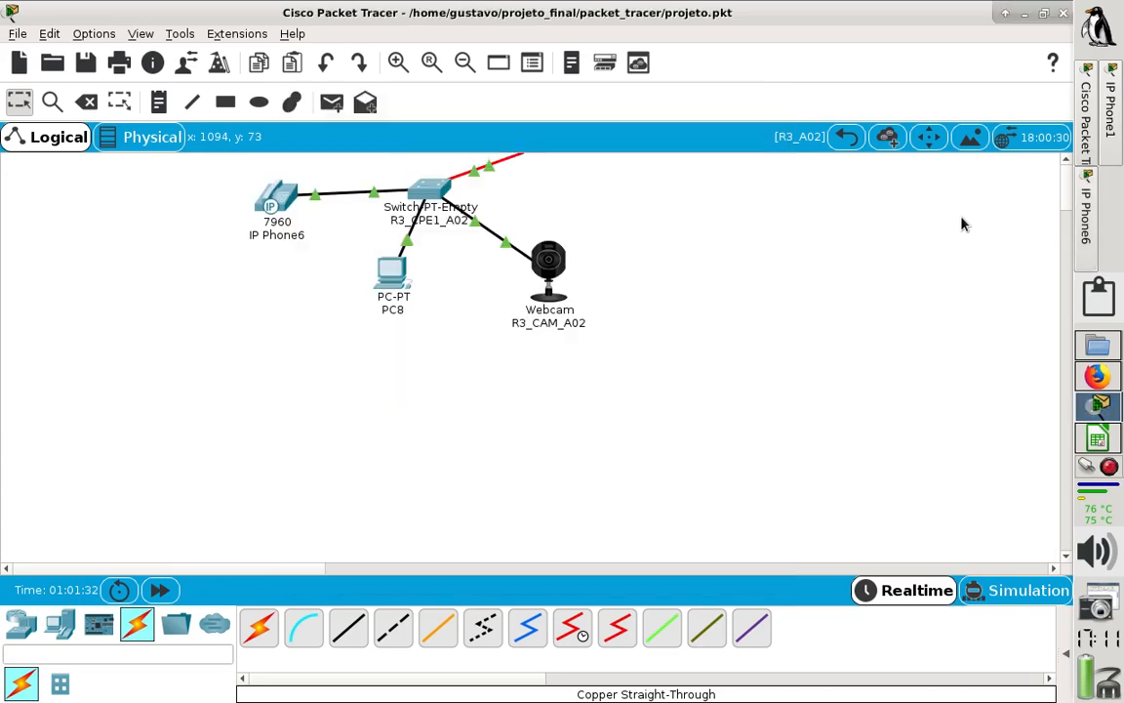
- Open IP Phone3 in the R2_A01 cluster of Alamandas and place its window aside with the full phone display in view
left_click(845, 137)
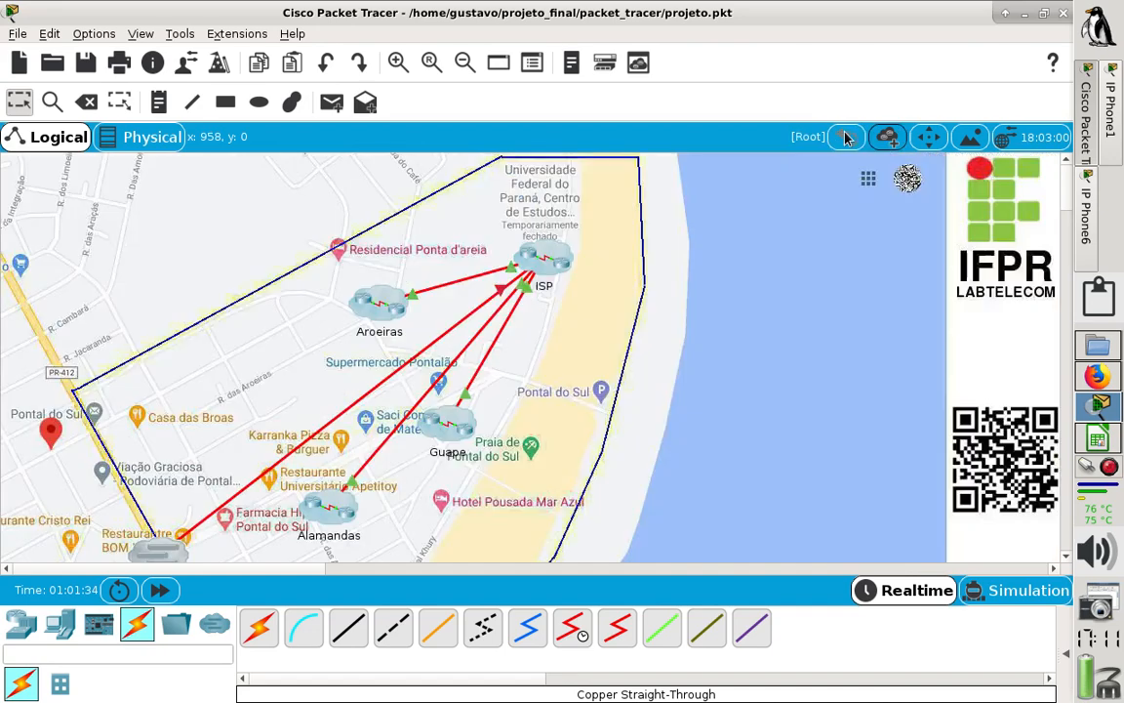
left_click(845, 137)
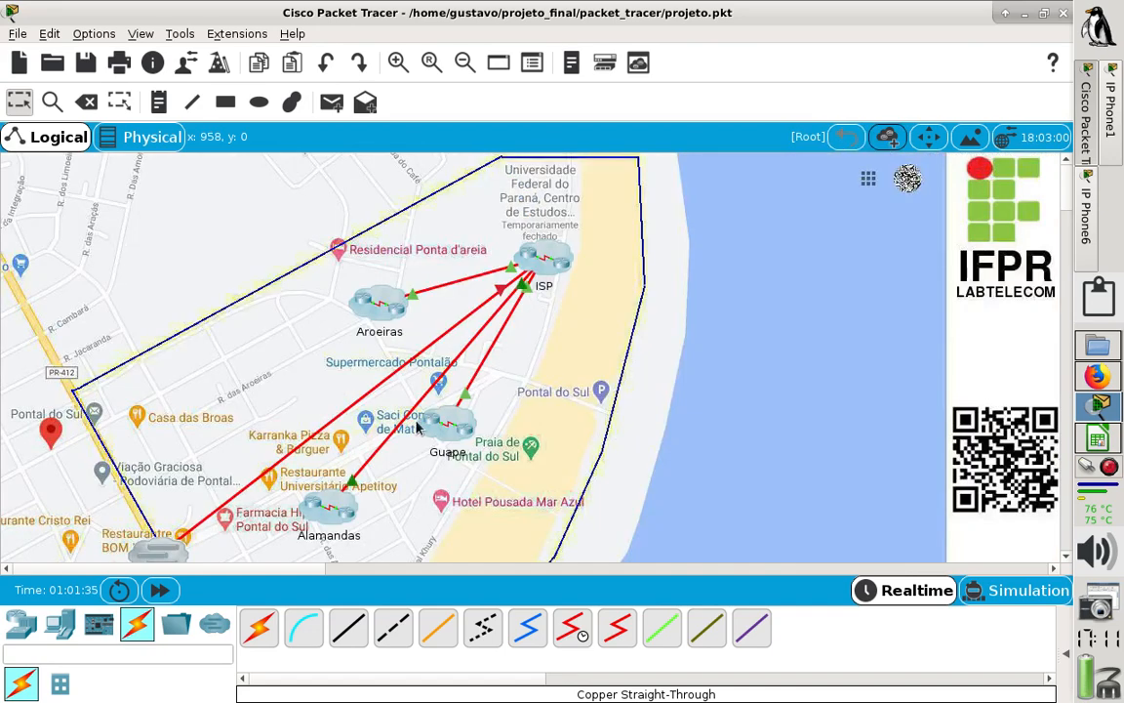
left_click(317, 503)
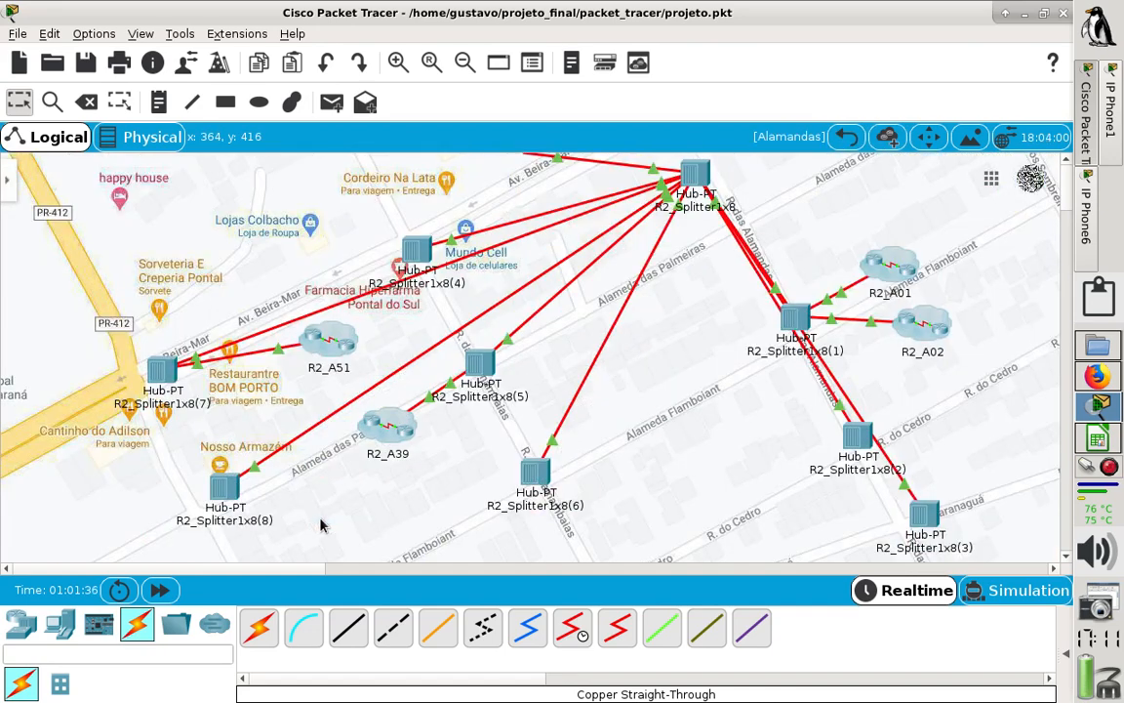
left_click(884, 258)
left_click(301, 236)
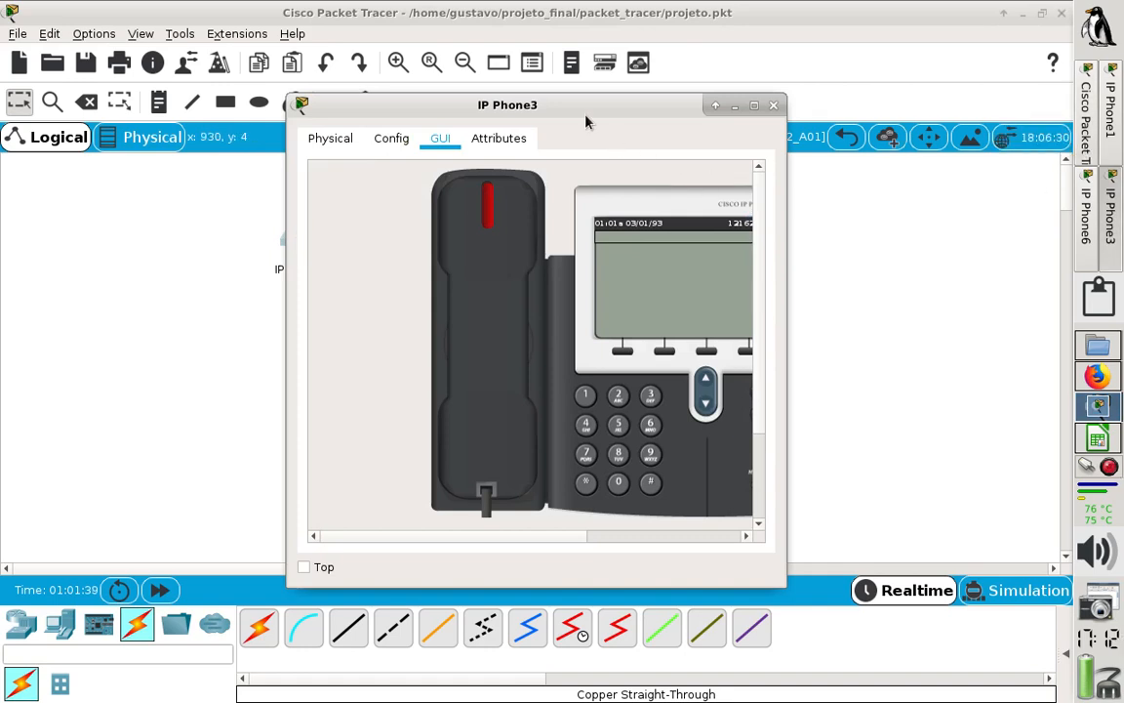
left_click_drag(585, 121, 855, 65)
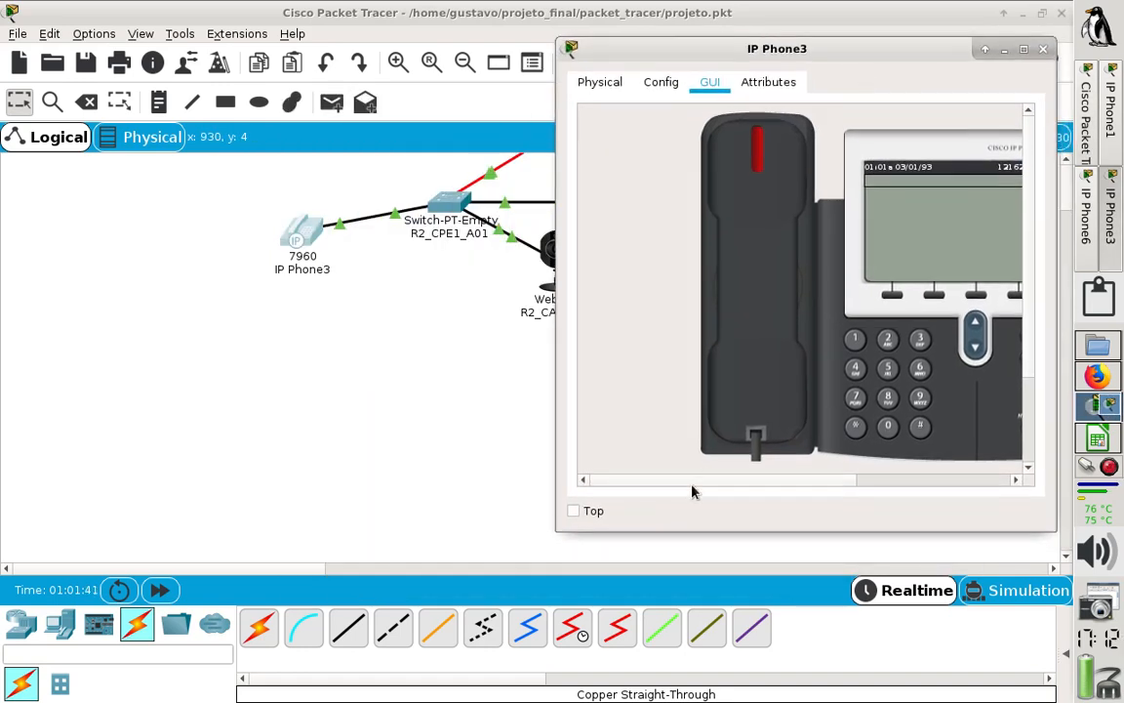
left_click_drag(699, 485, 743, 480)
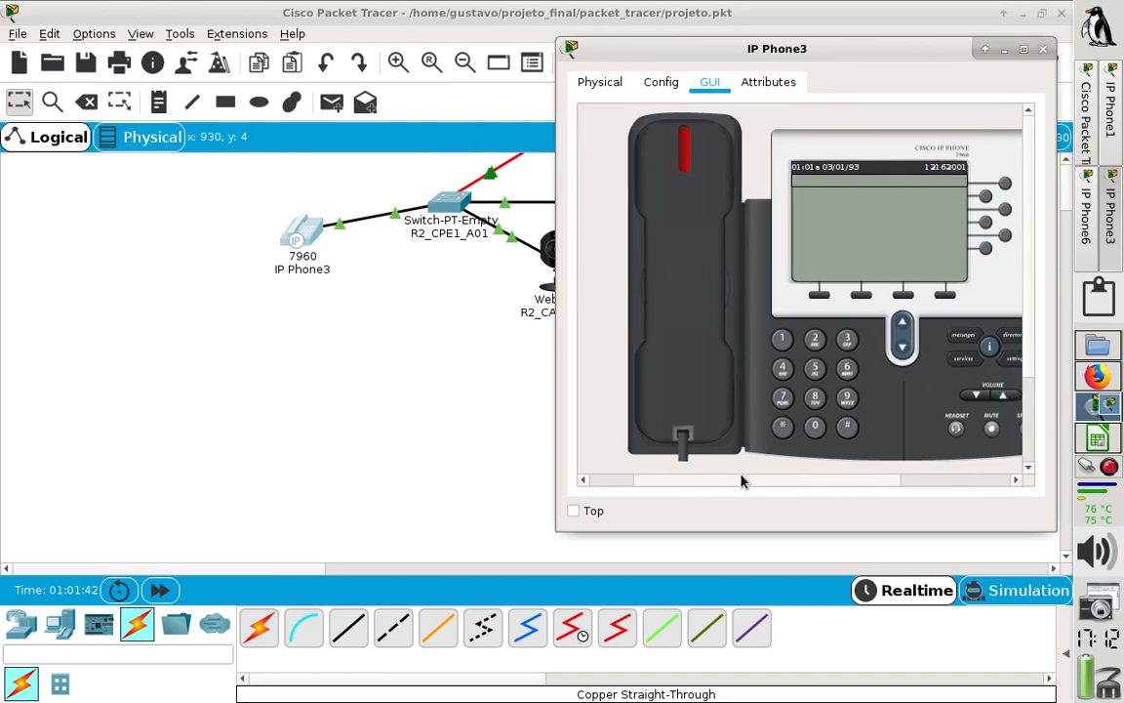
- Bring the IP Phone1 window up beside IP Phone3 with its full display in view, and activate IP Phone3
left_click(1112, 119)
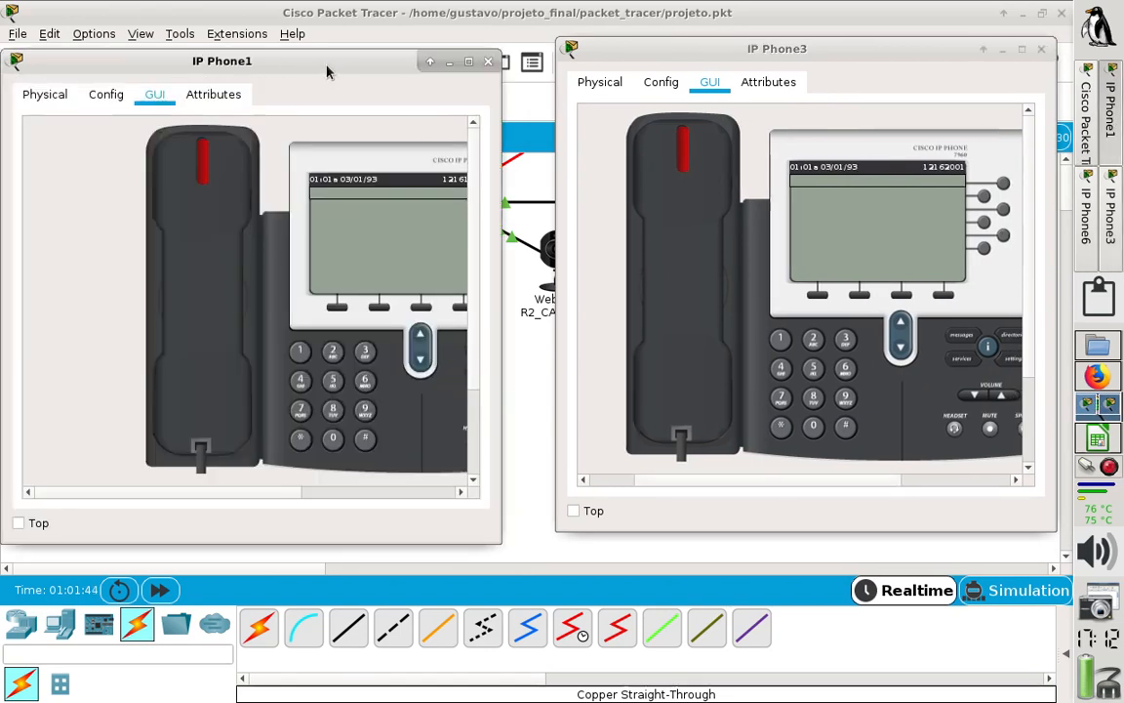
left_click_drag(322, 60, 321, 35)
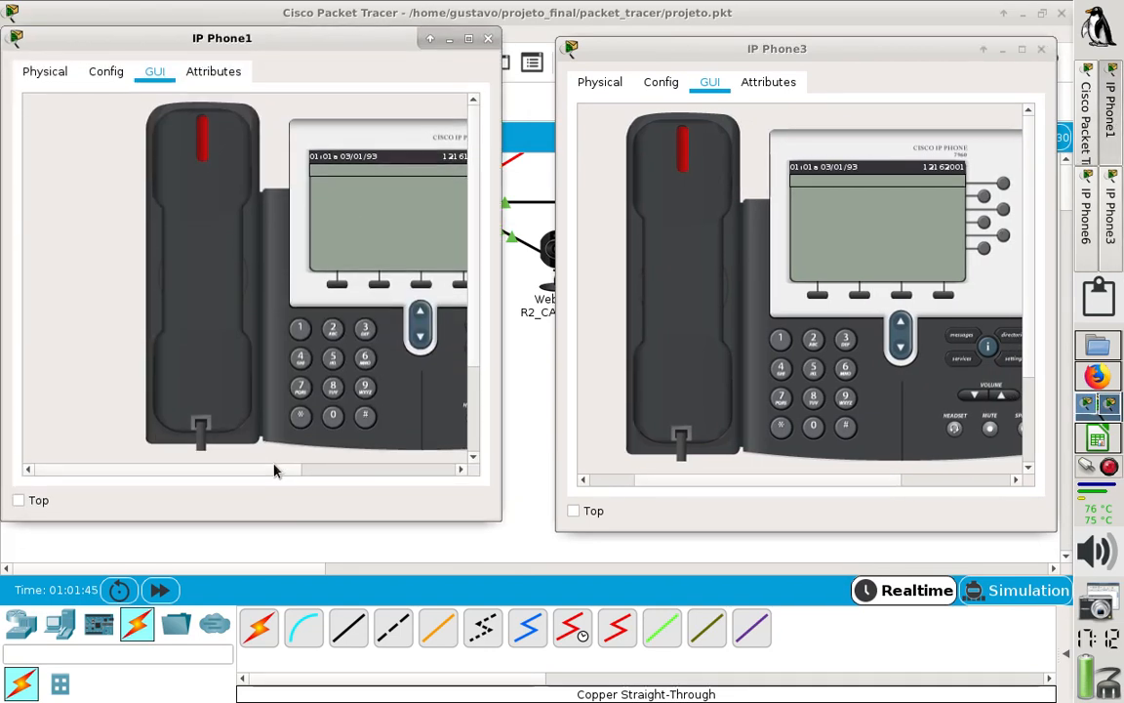
left_click_drag(276, 469, 333, 469)
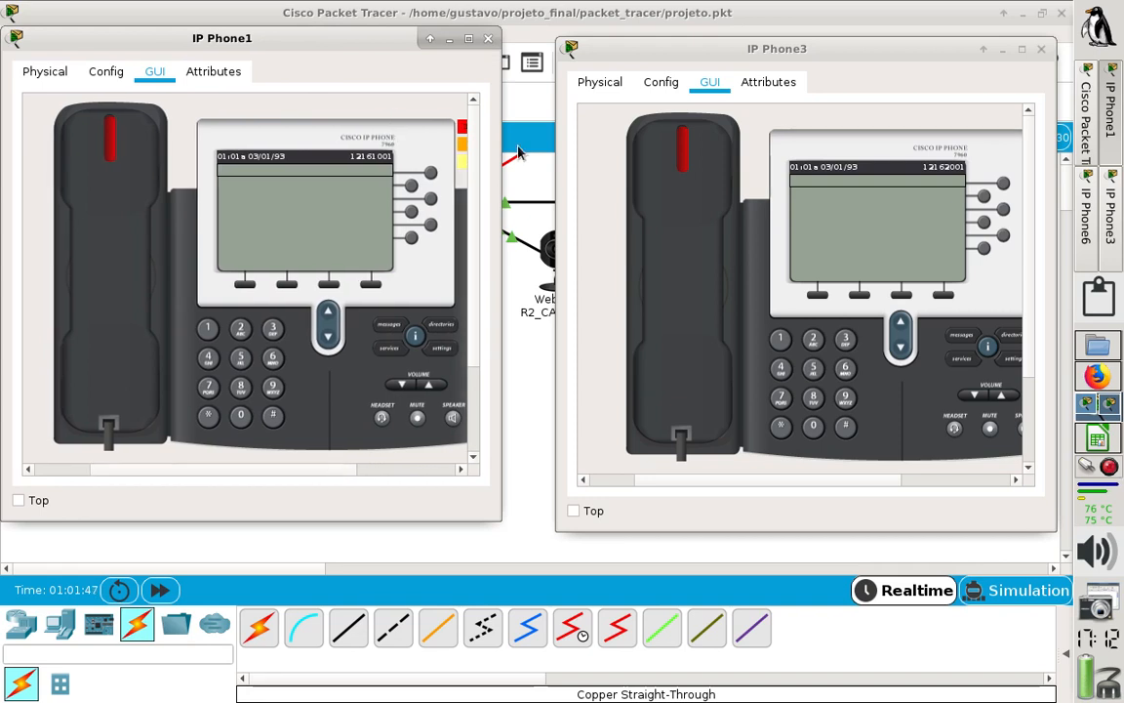
left_click(1110, 227)
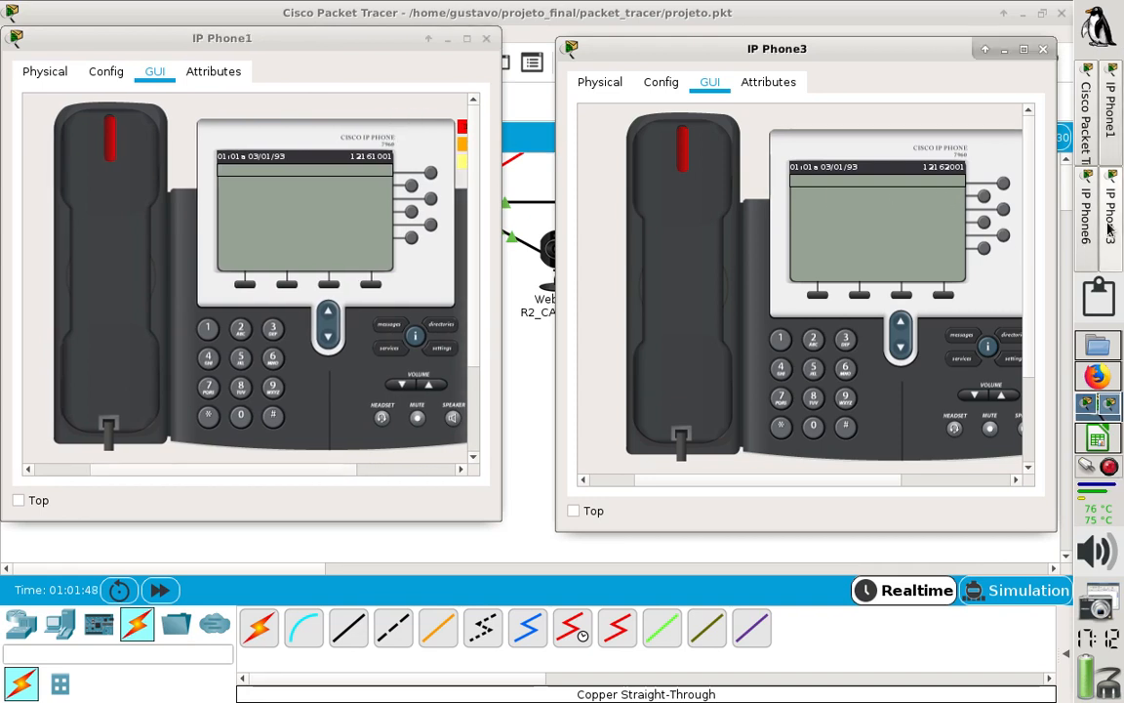
left_click(1110, 227)
left_click(1109, 222)
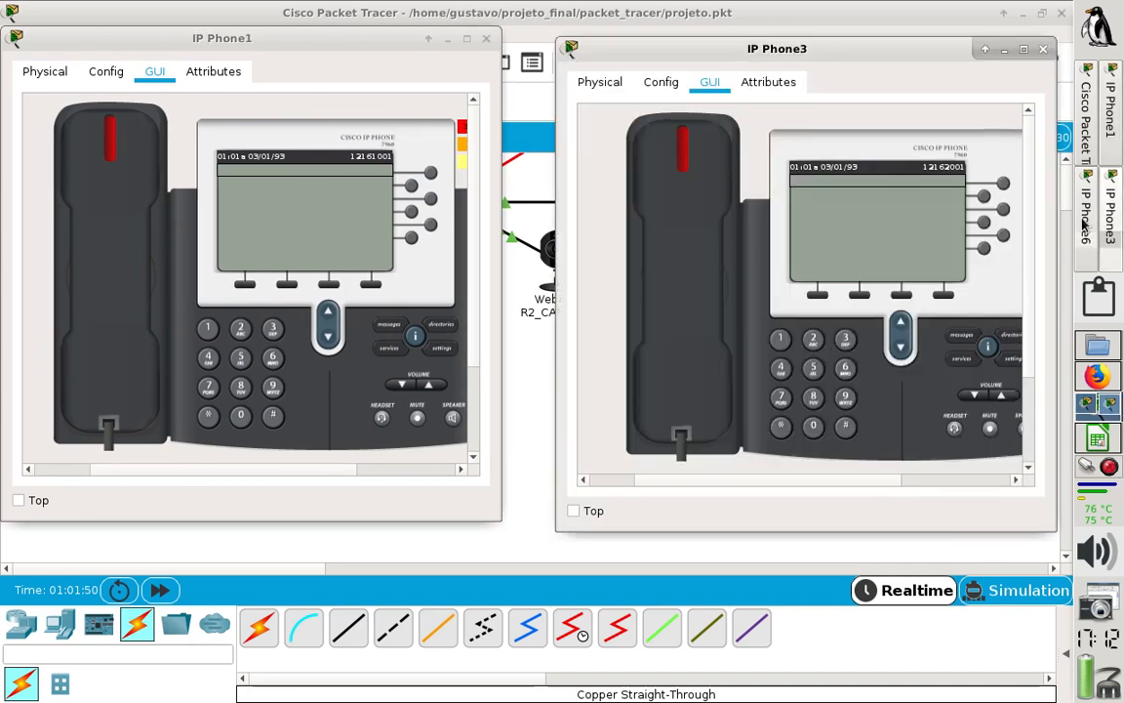
- Show IP Phone6's phone interface and place its window below the other two phones with the full display in view
left_click(1089, 225)
left_click(440, 138)
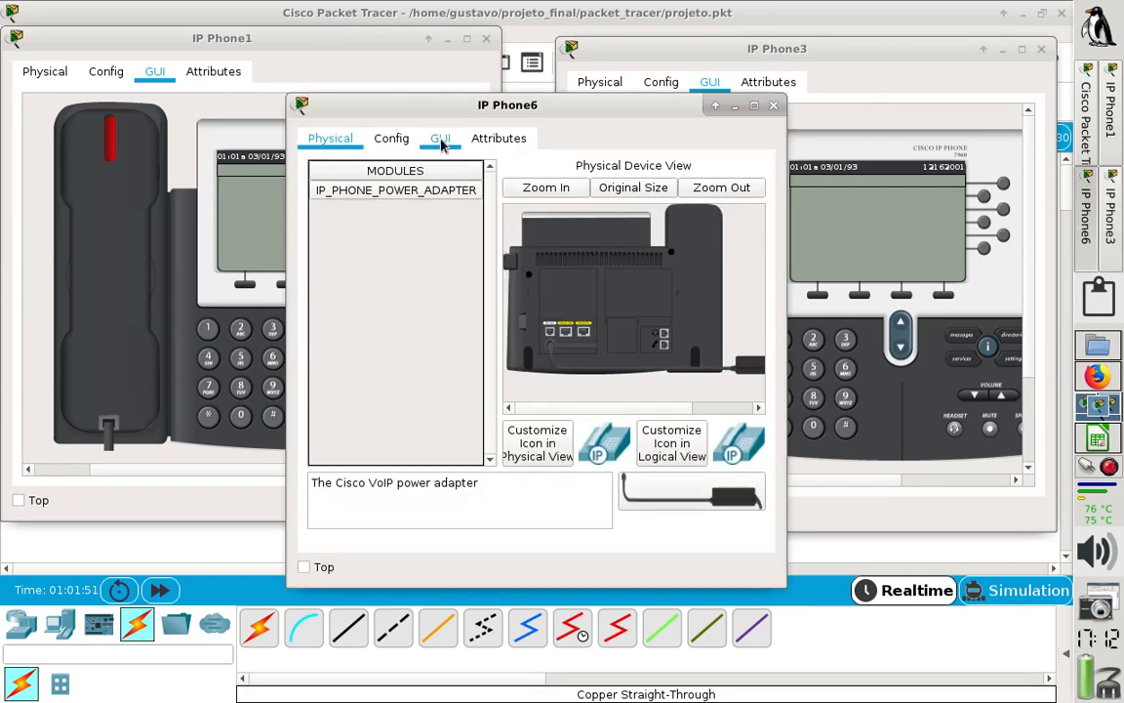
left_click_drag(543, 104, 547, 232)
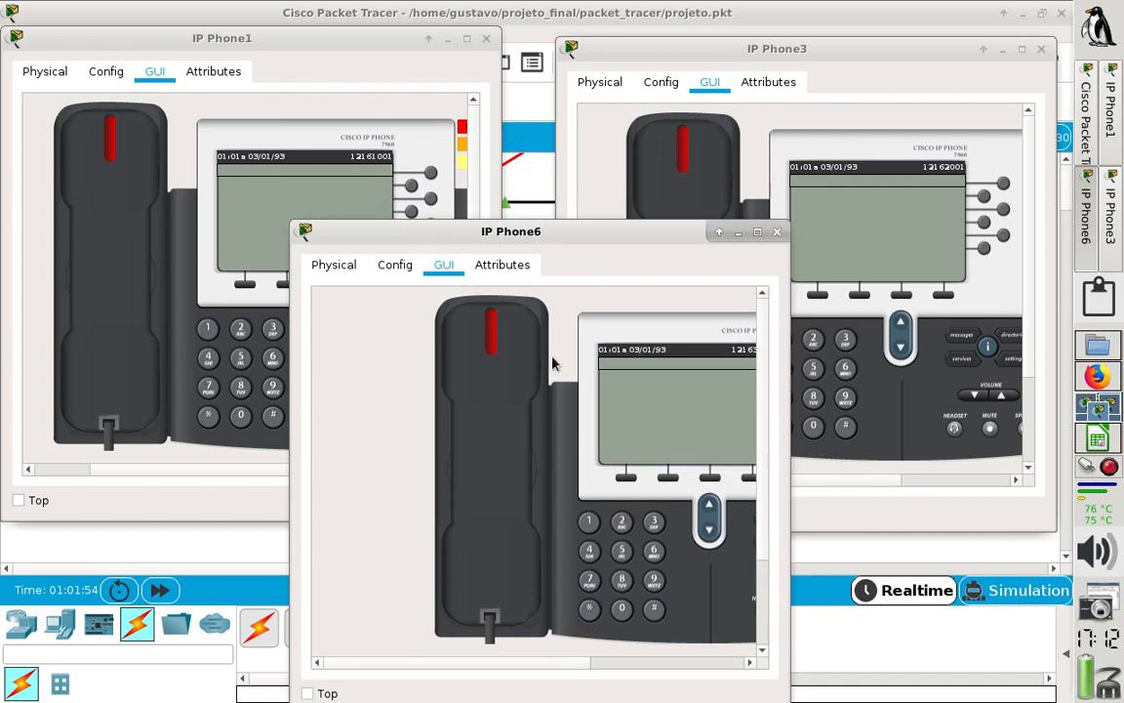
left_click_drag(569, 665, 600, 665)
- Dial IP Phone3's number on IP Phone1, place the call and answer it on IP Phone3
left_click(349, 90)
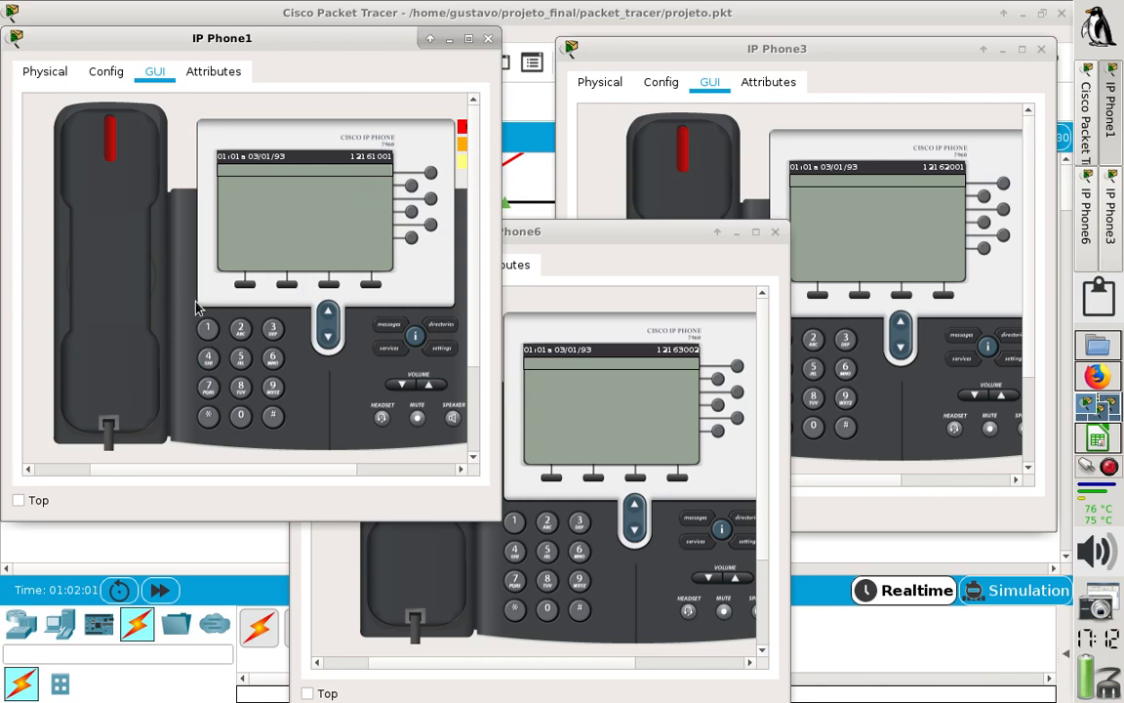
left_click(208, 329)
left_click(207, 330)
left_click(270, 358)
left_click(235, 336)
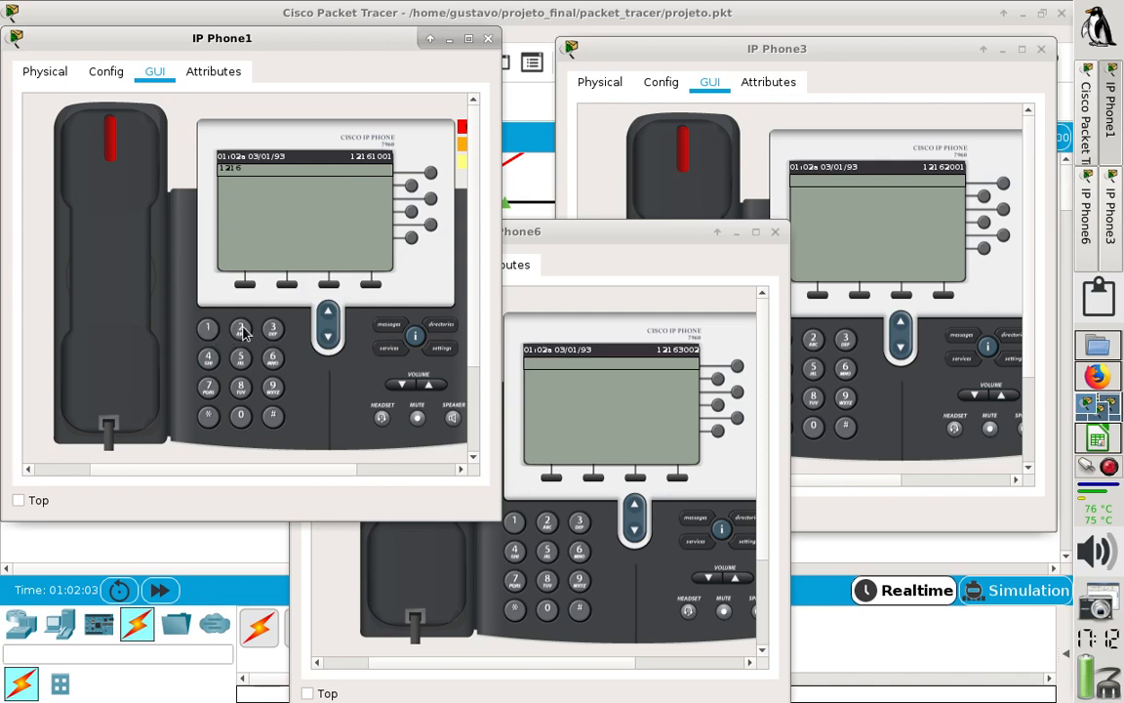
left_click(244, 416)
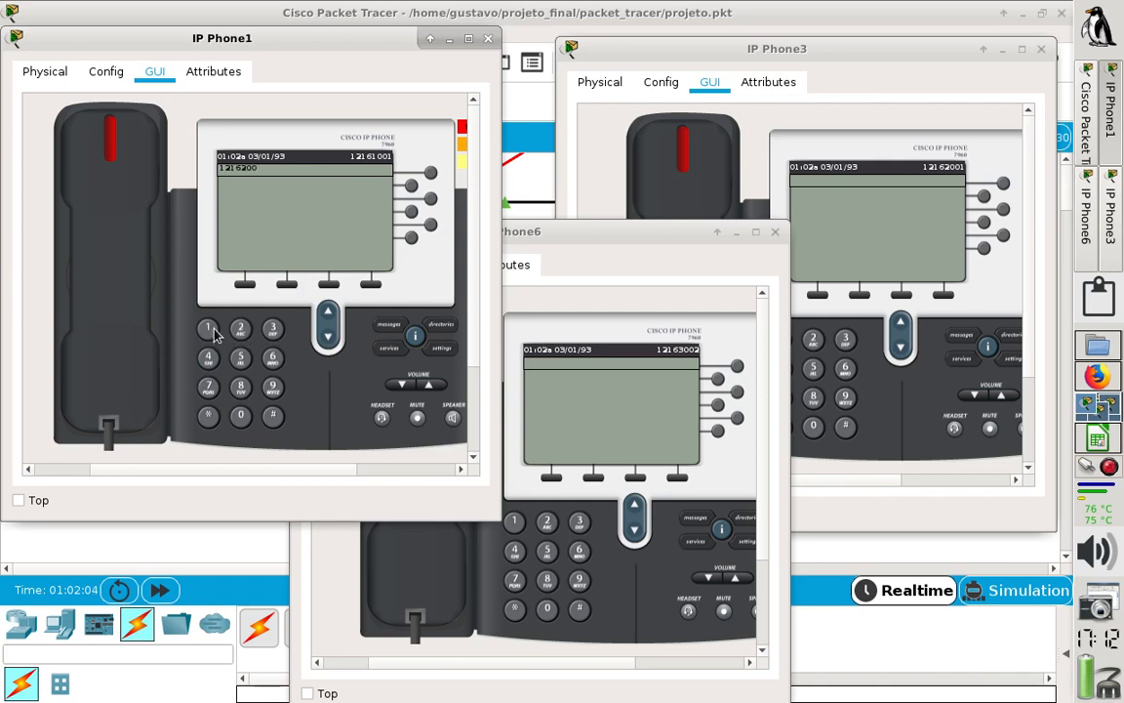
left_click(118, 245)
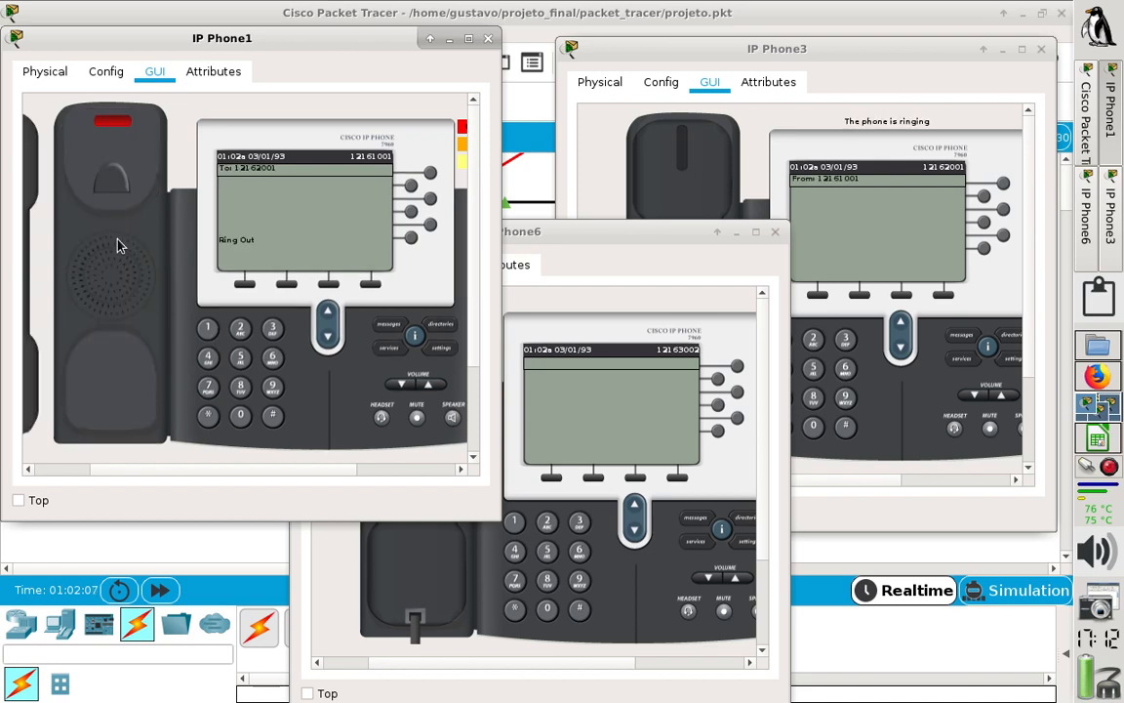
left_click(689, 181)
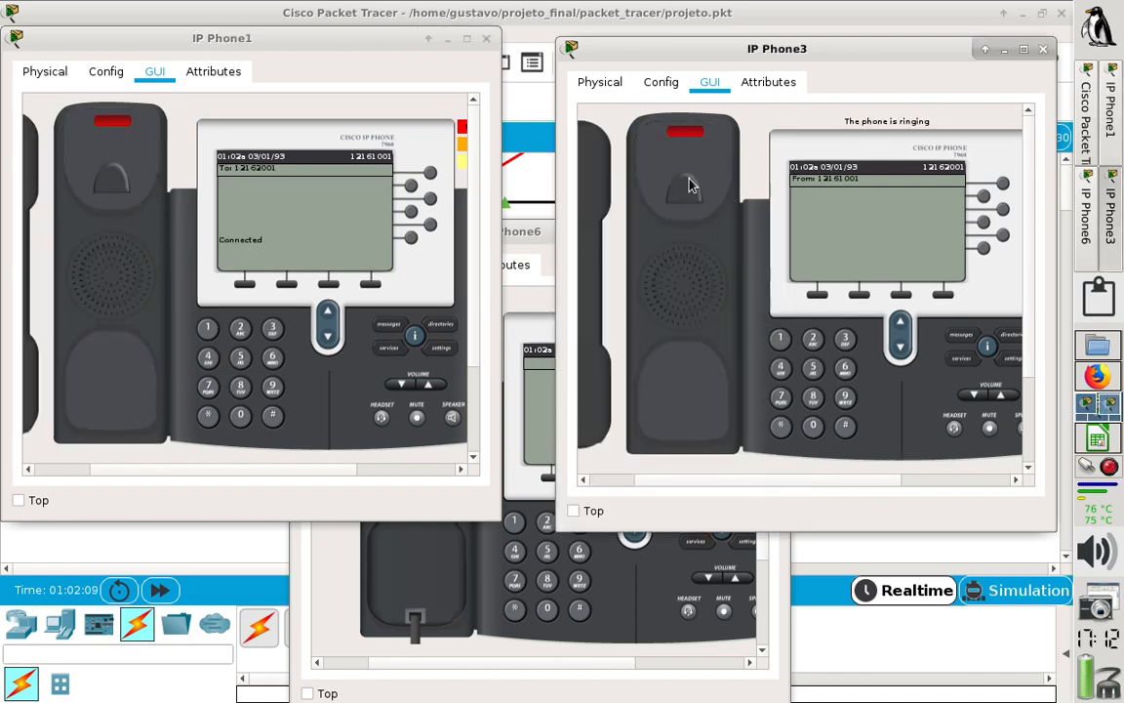
- Hang up the handsets of IP Phone3 and IP Phone1 to end their call
left_click(588, 185)
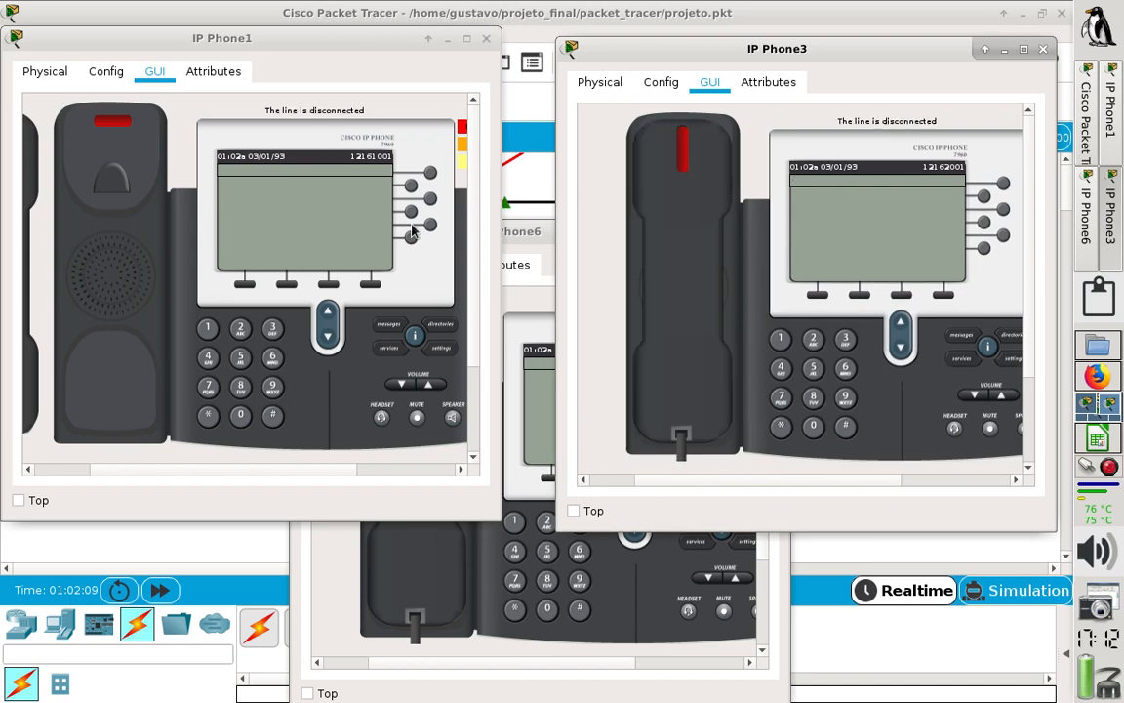
left_click(95, 187)
left_click(34, 173)
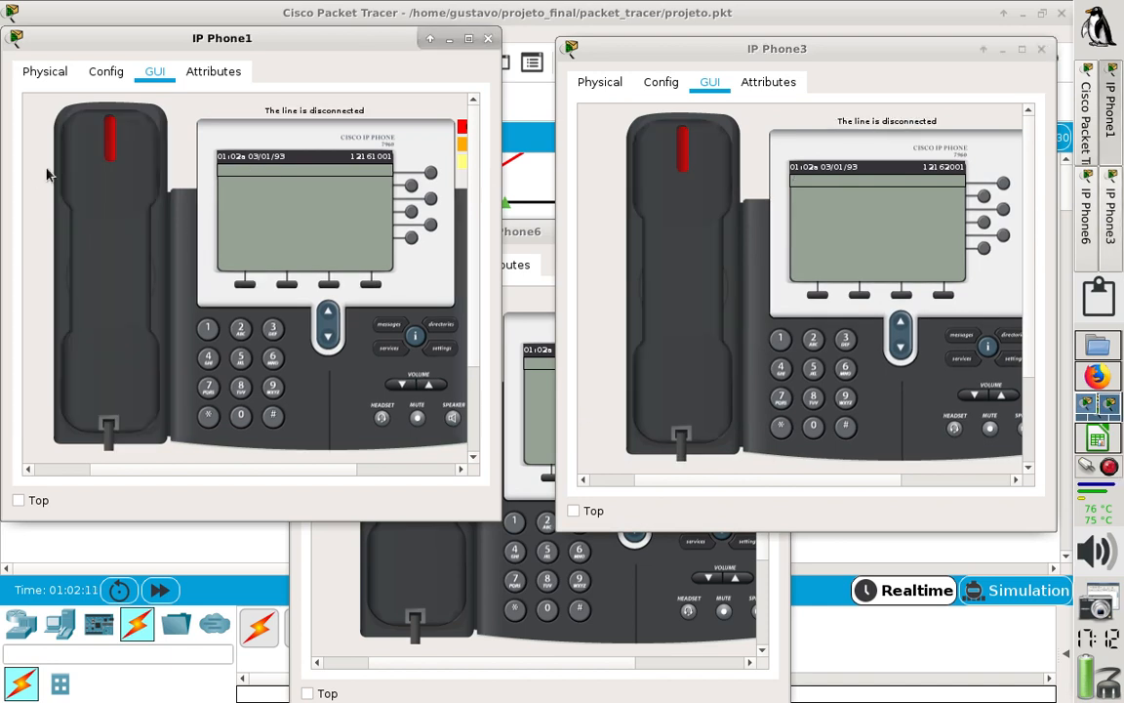
- Make a test call from IP Phone3 to IP Phone1, answer it and put both handsets back on the hook
left_click(781, 341)
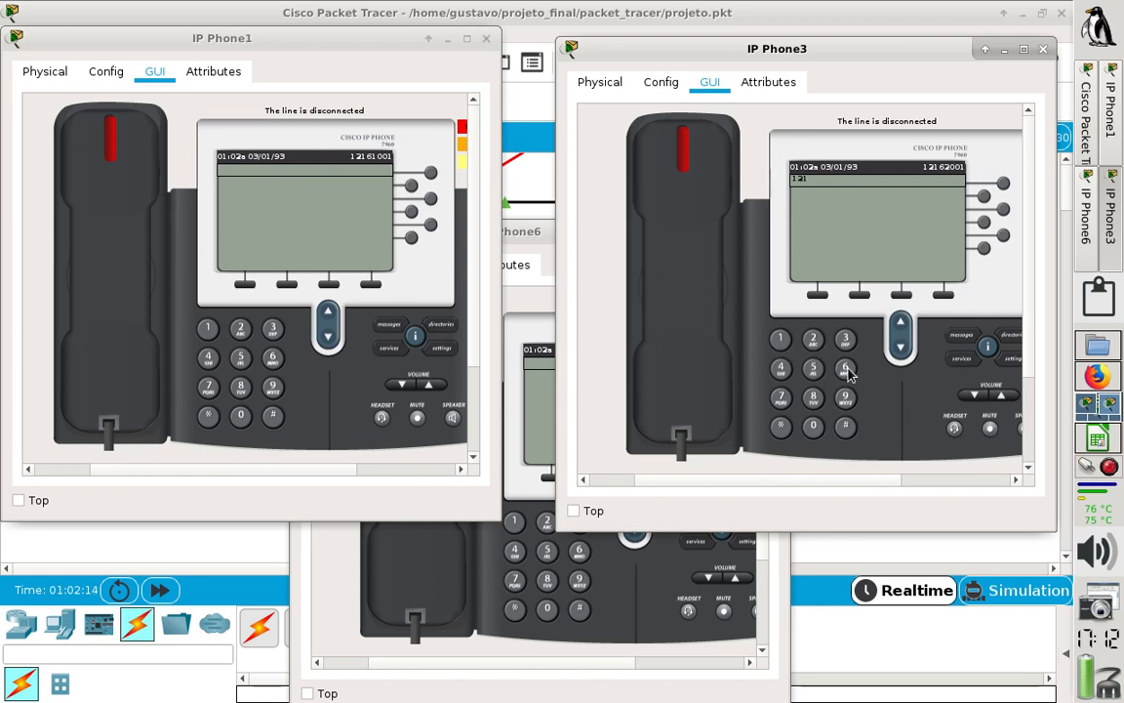
left_click(783, 341)
left_click(816, 431)
left_click(816, 432)
left_click(695, 223)
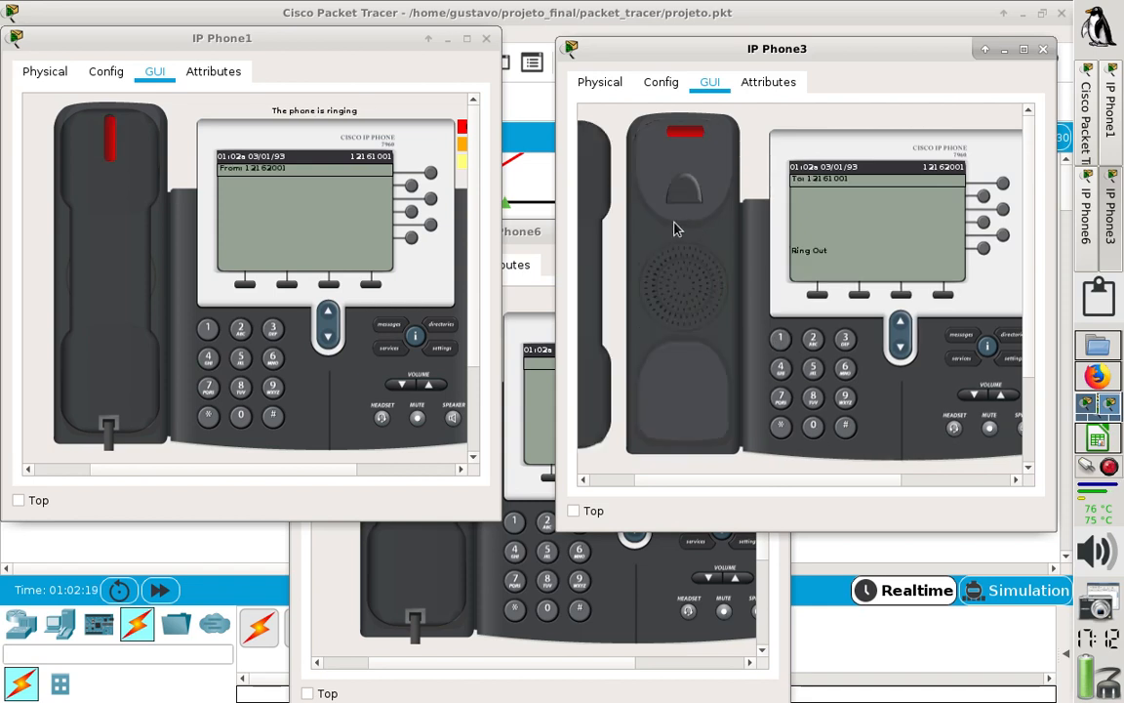
left_click(127, 226)
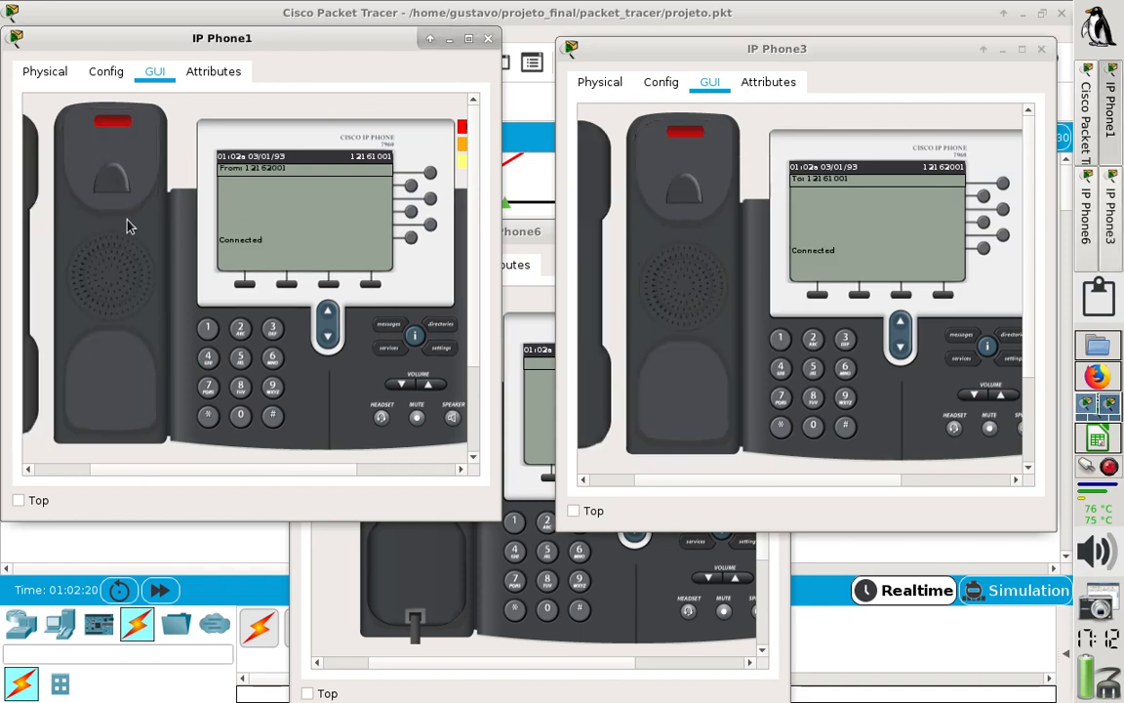
left_click(39, 171)
left_click(603, 195)
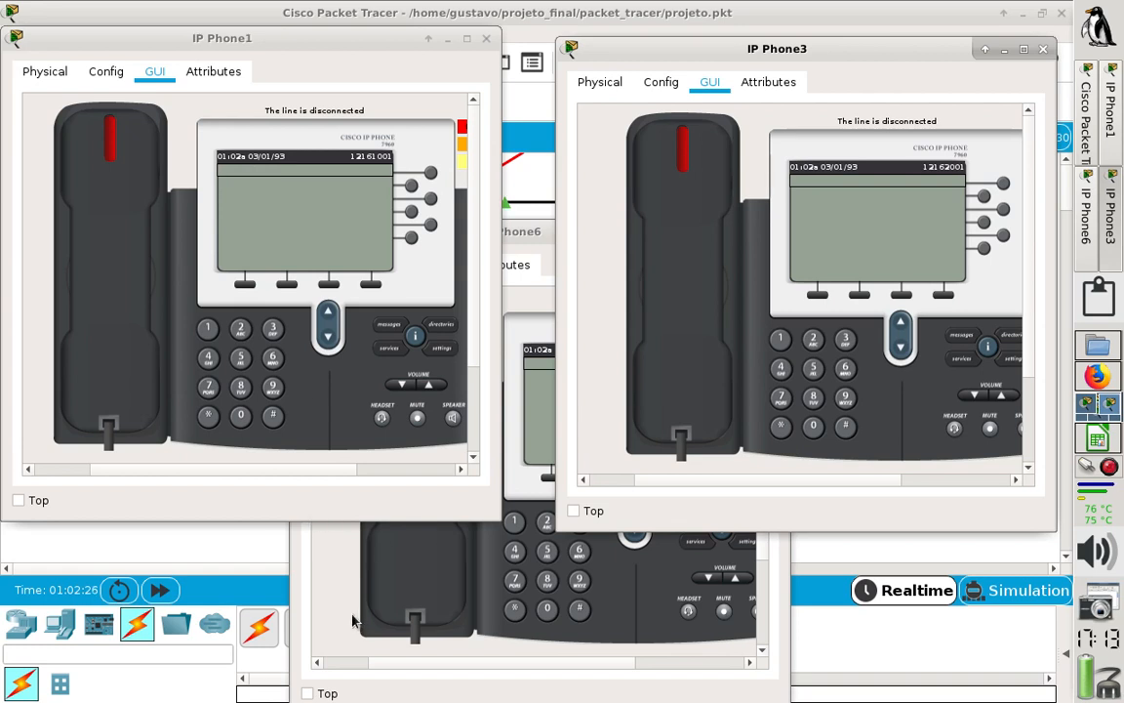
- Dial IP Phone6's number on IP Phone1, place the call and answer it on IP Phone6
left_click(303, 646)
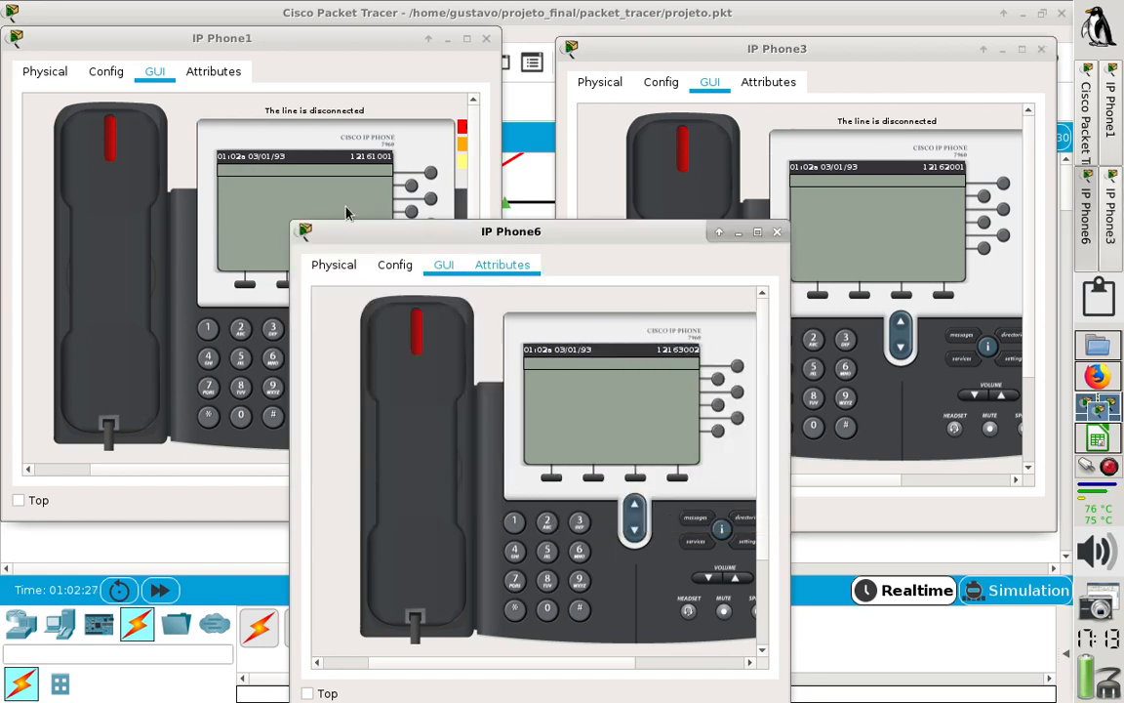
left_click(208, 332)
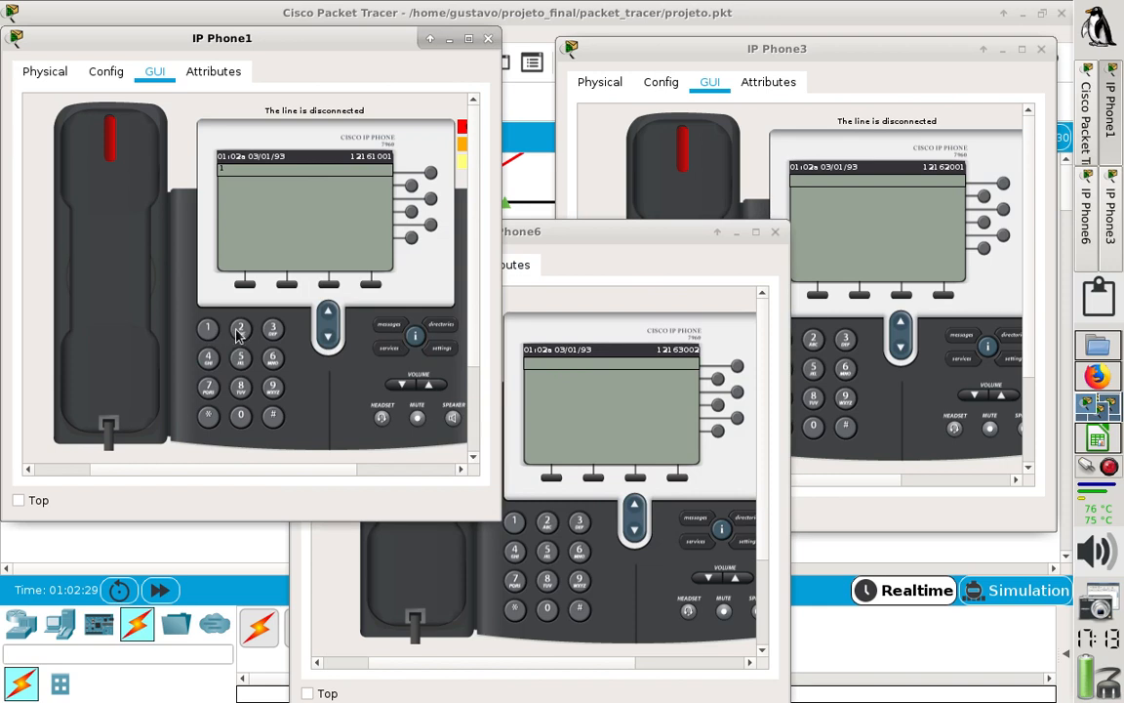
left_click(237, 330)
left_click(207, 330)
left_click(272, 358)
left_click(278, 333)
left_click(243, 419)
left_click(243, 332)
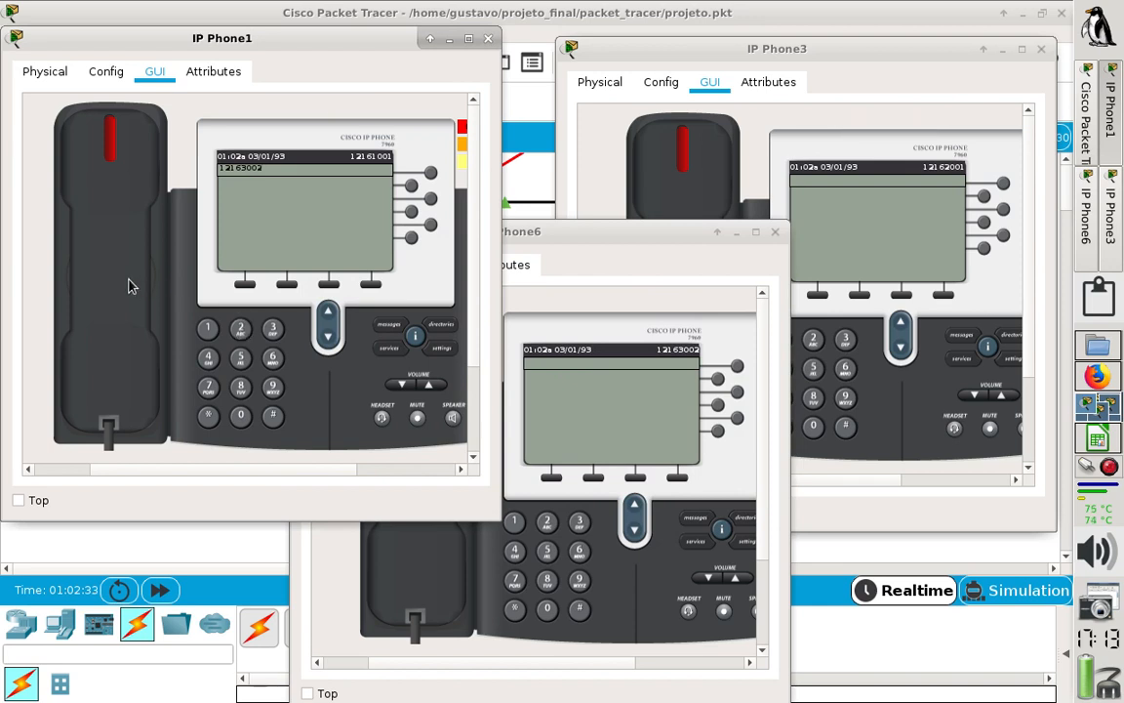
left_click(131, 286)
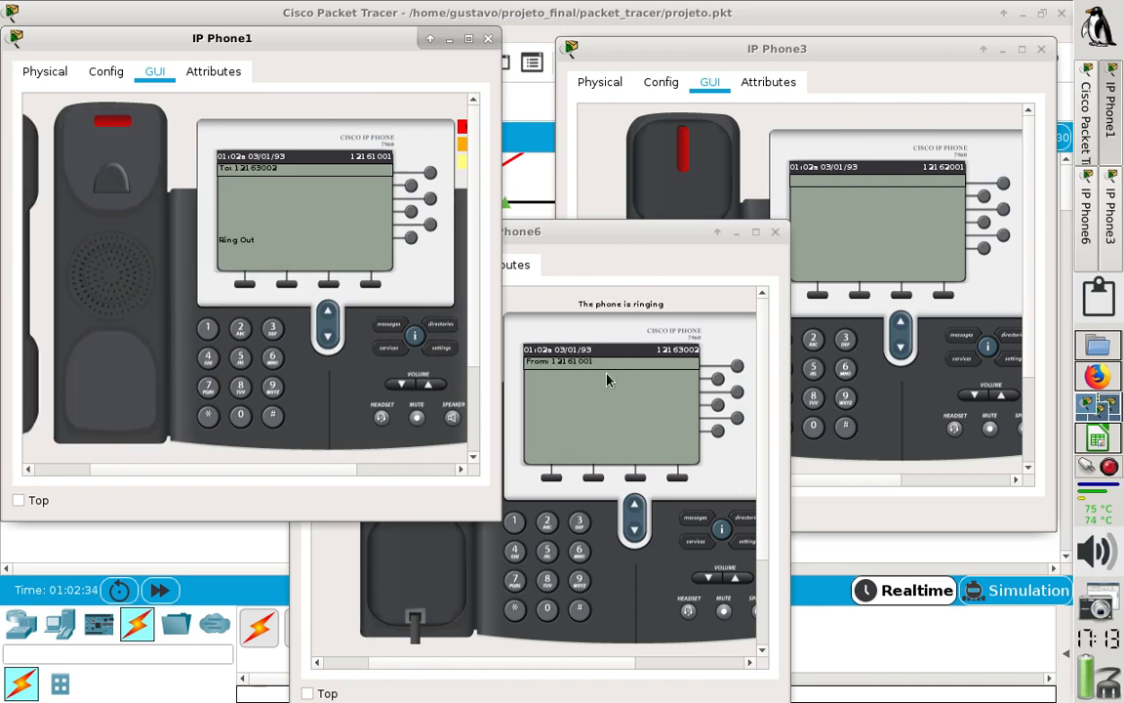
left_click(469, 611)
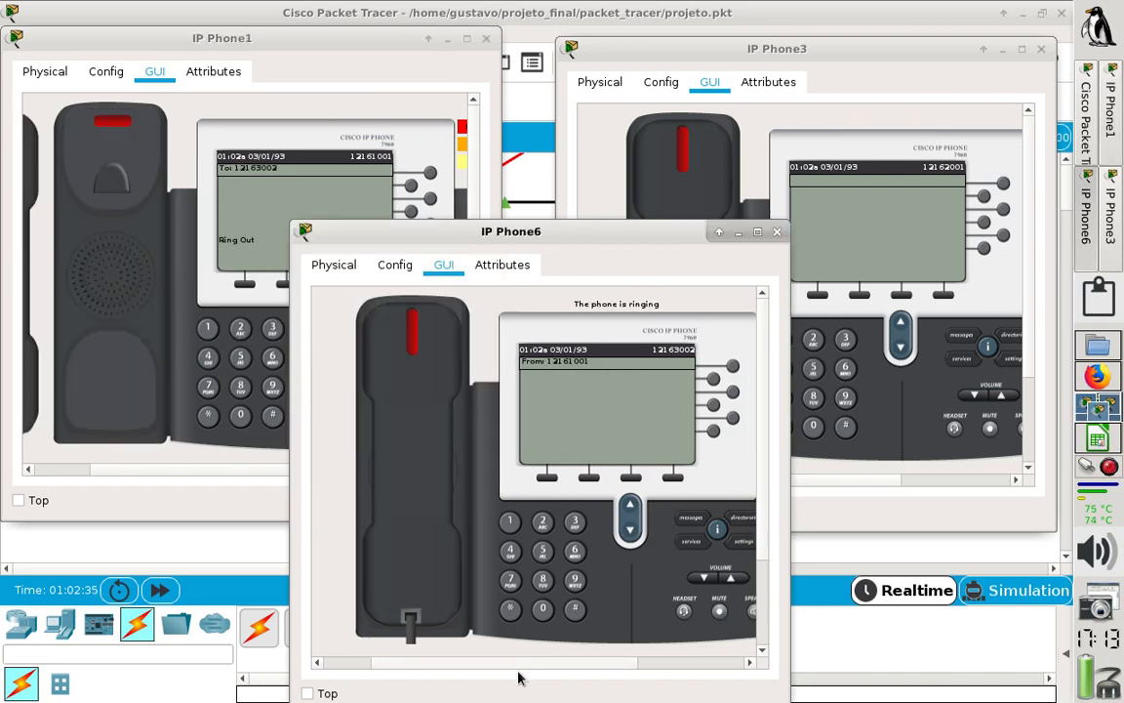
left_click(409, 361)
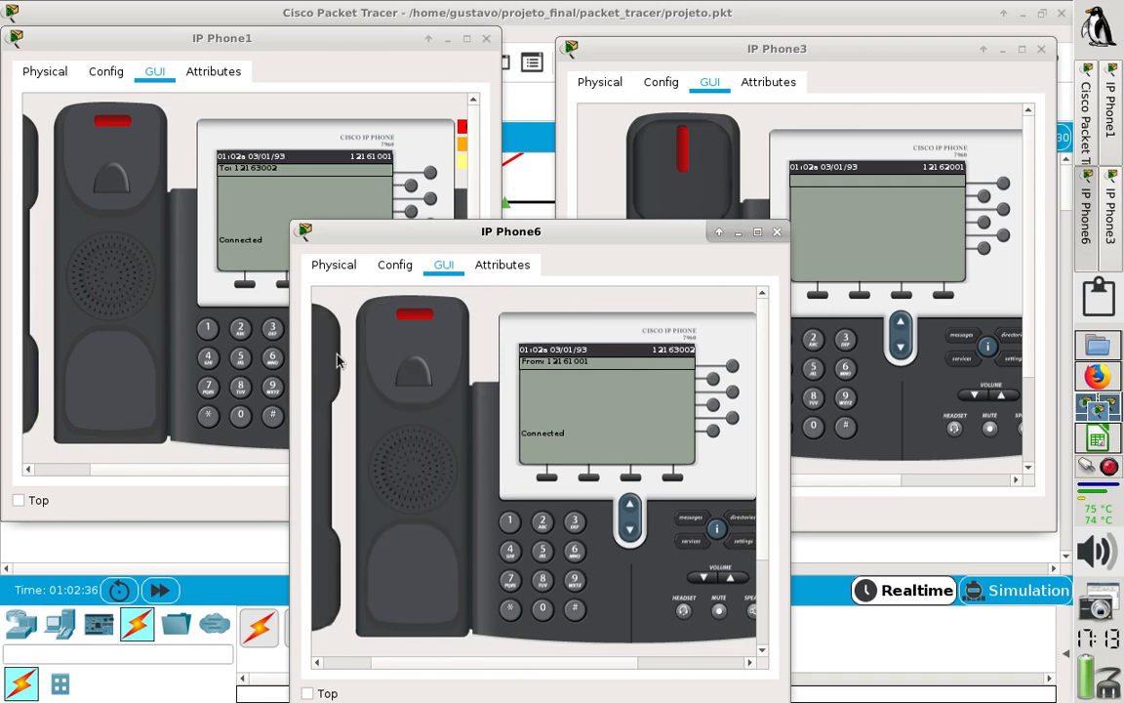
- Hang up the handsets of IP Phone6 and IP Phone1 to end their call
left_click(391, 361)
left_click(98, 234)
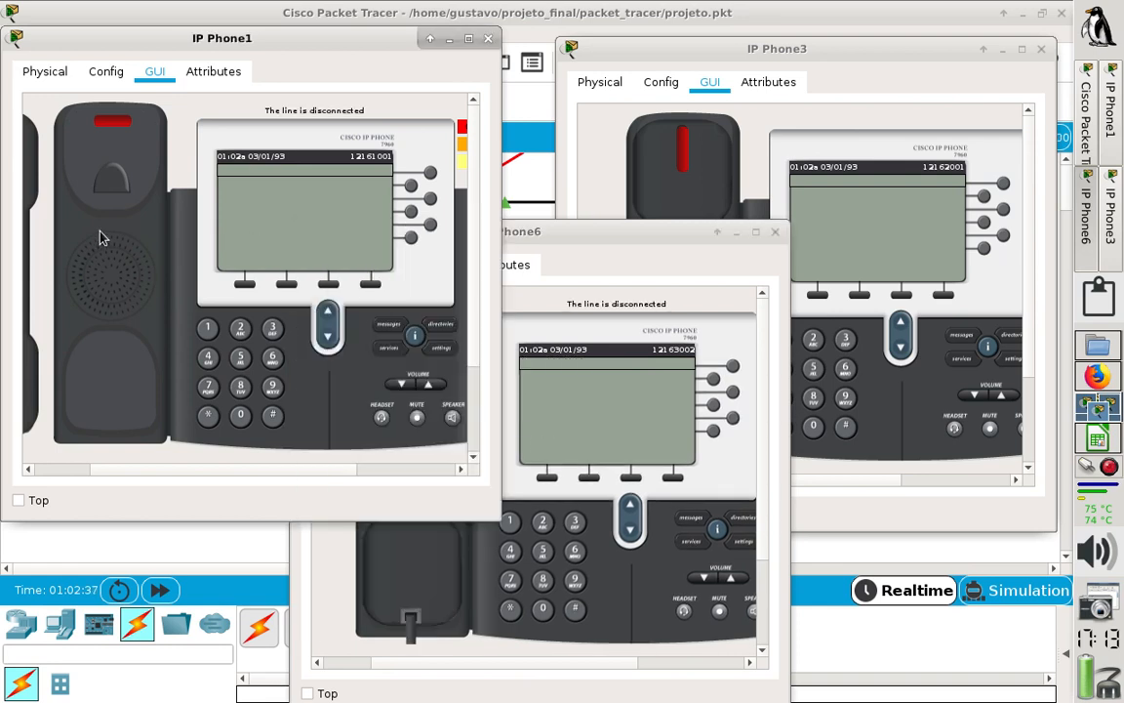
left_click(32, 171)
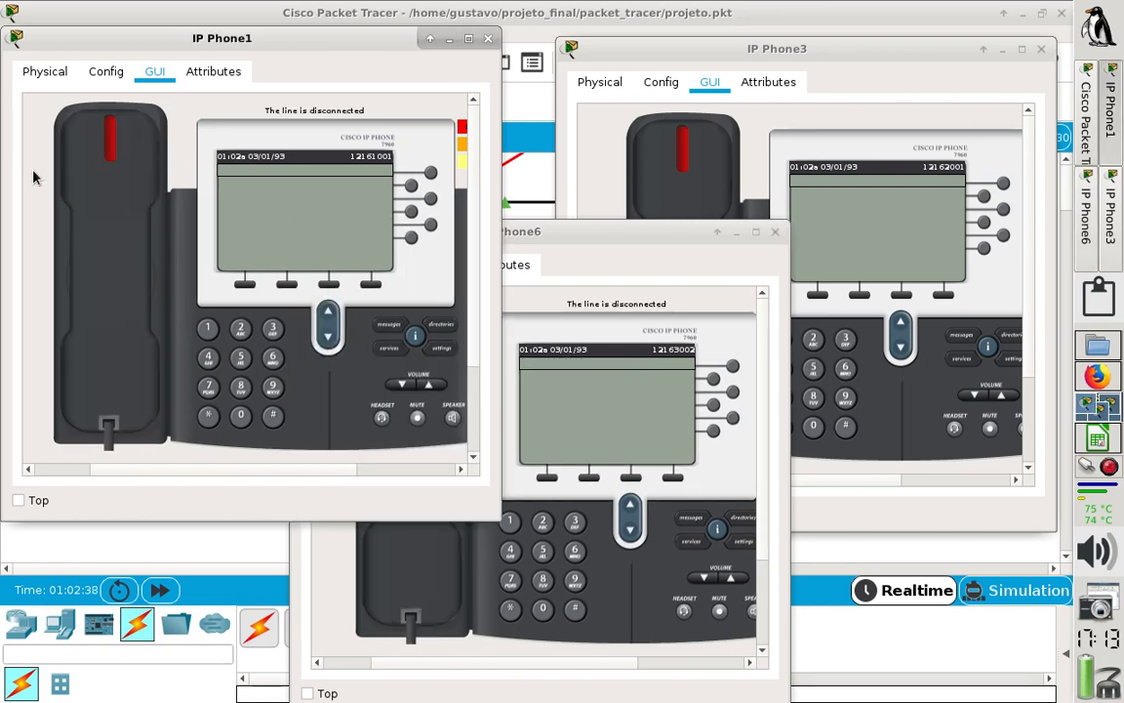
- Make a test call from IP Phone6 to IP Phone1, answer it and put both handsets back on the hook
left_click(513, 525)
left_click(544, 526)
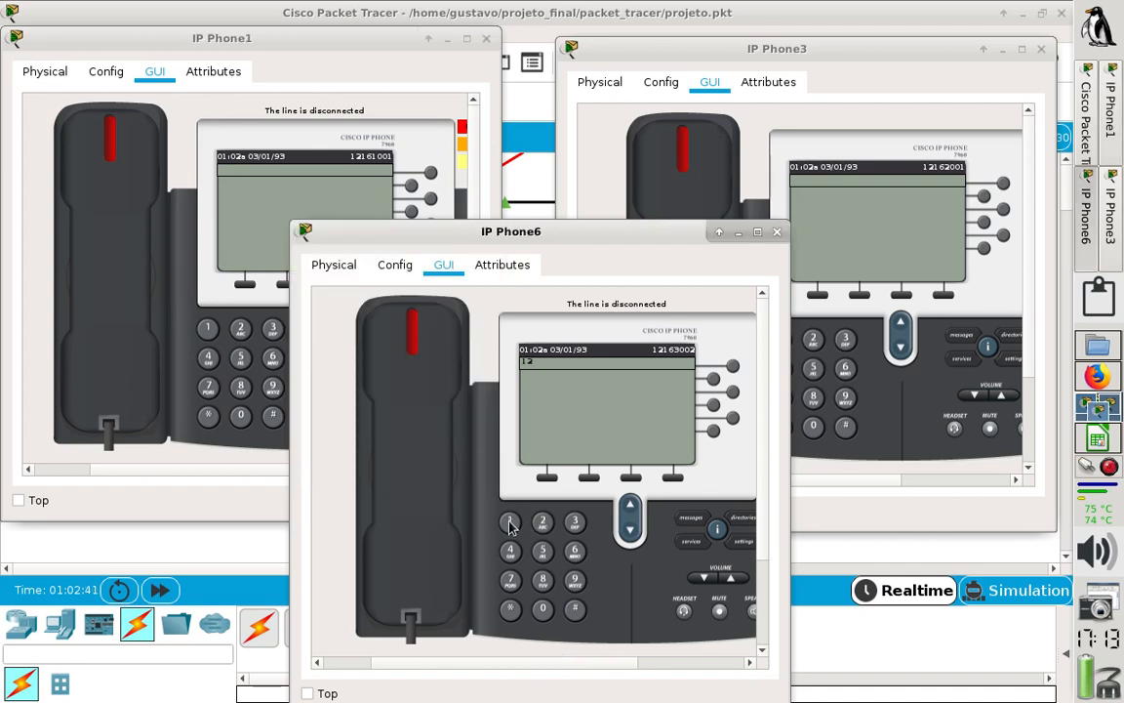
left_click(509, 524)
left_click(579, 555)
left_click(509, 521)
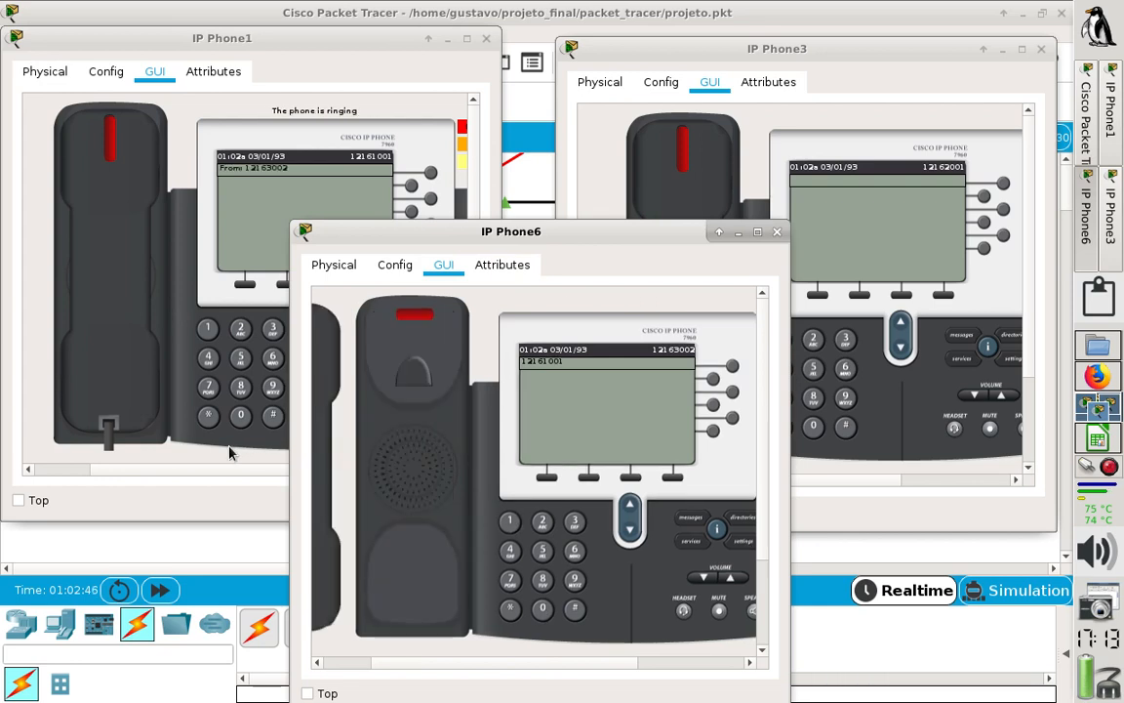
left_click(131, 216)
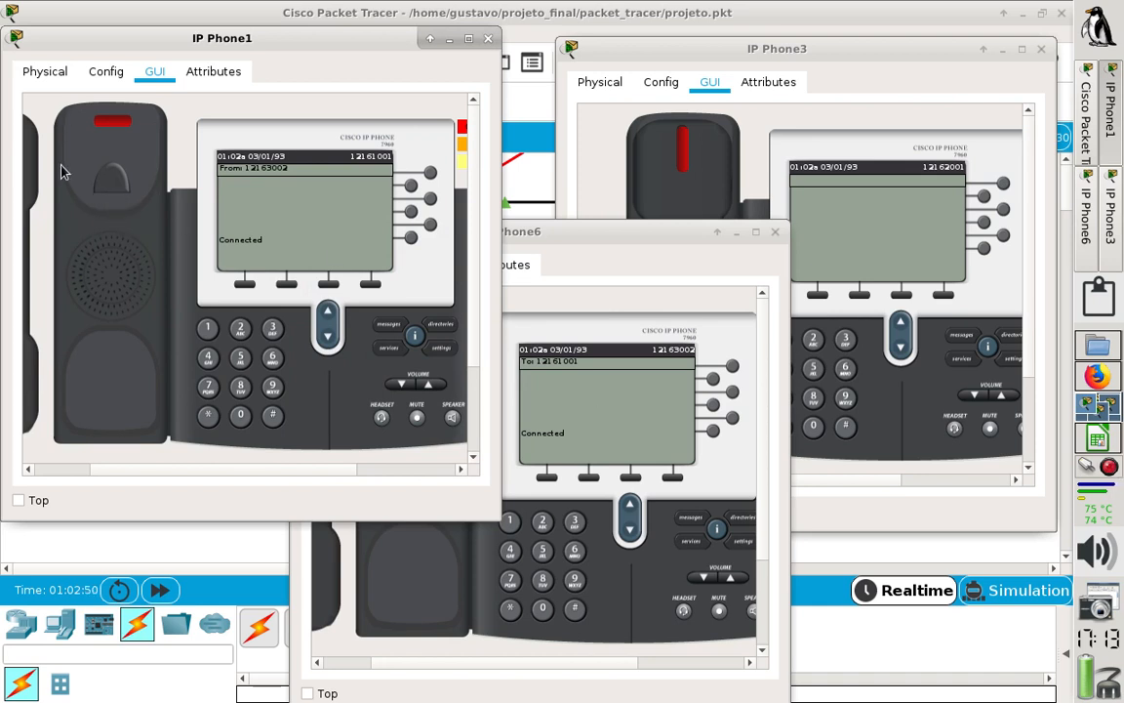
left_click(33, 179)
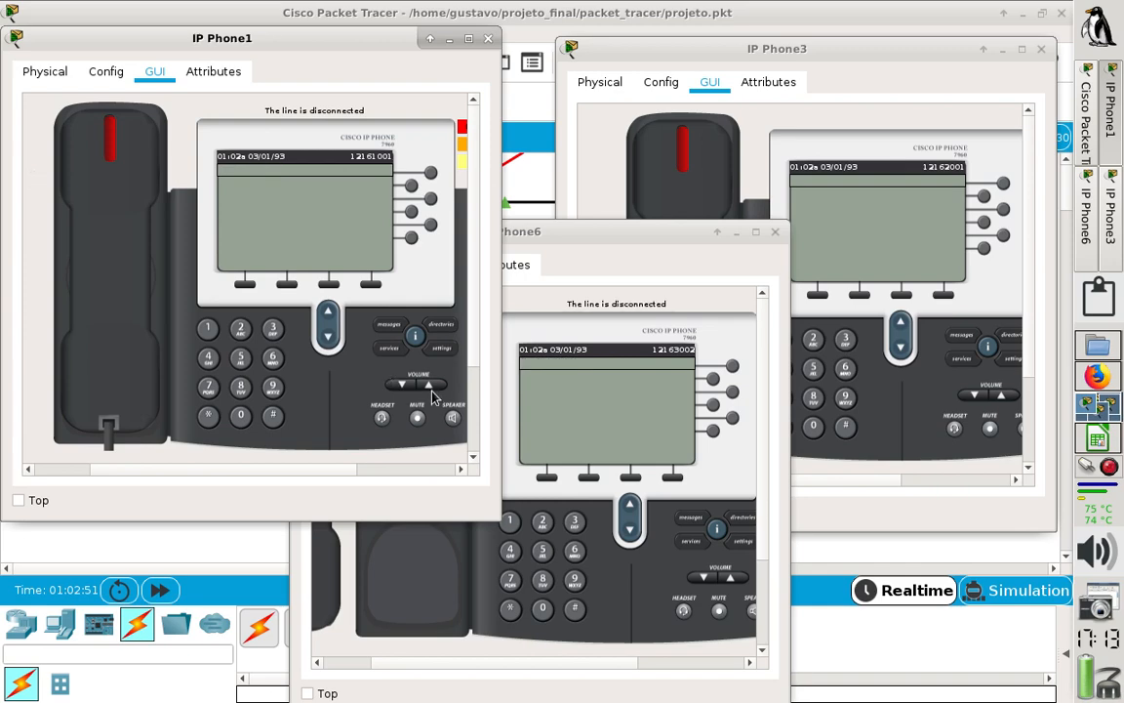
left_click(527, 408)
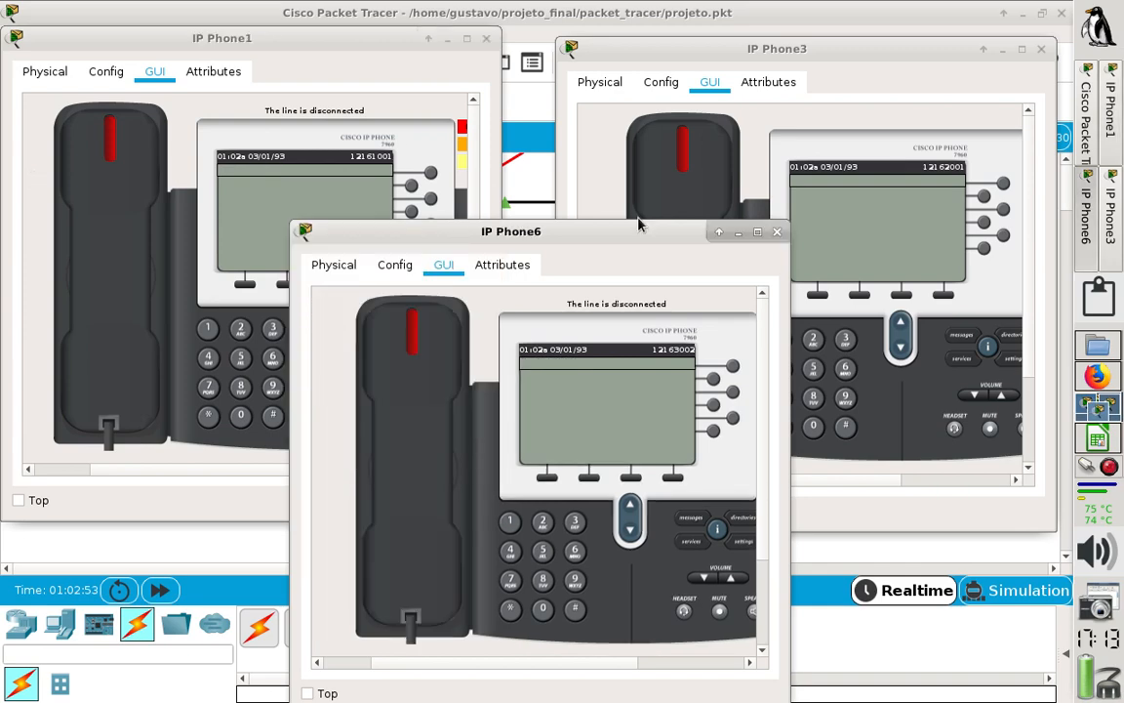
- Close the IP Phone6, IP Phone1 and IP Phone3 windows
left_click(777, 232)
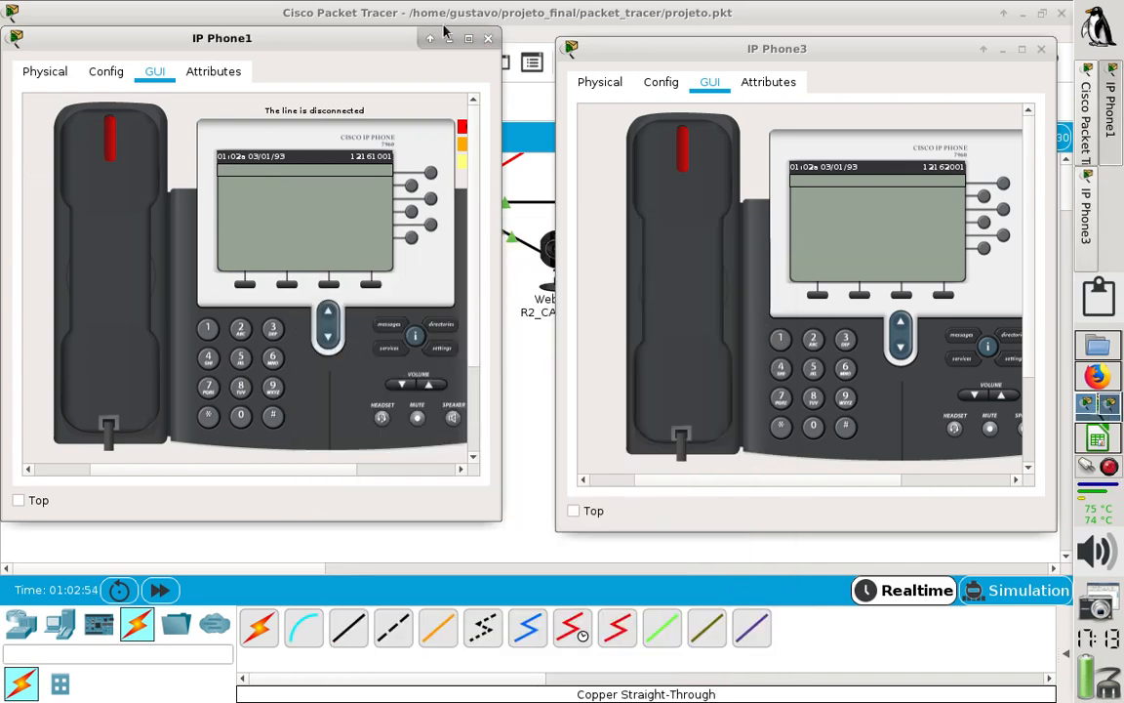
left_click(488, 39)
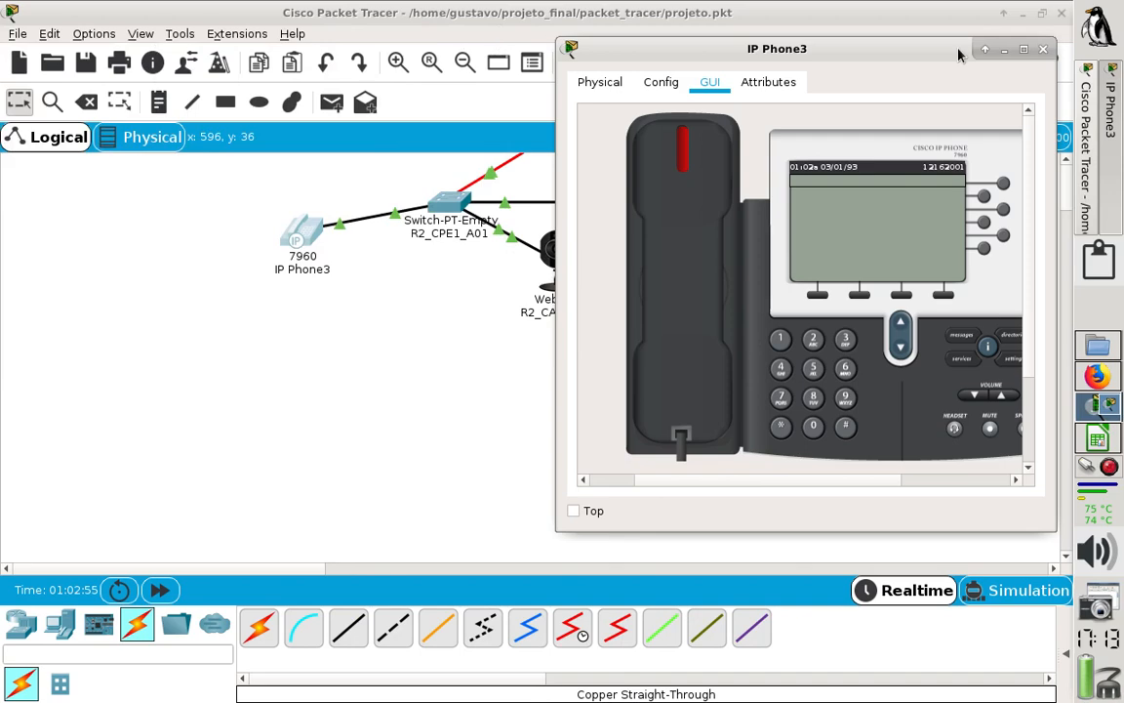
left_click(1042, 48)
- Return from the Alamandas cluster to the root topology and open the ISP cluster with the three gateway routers
left_click(847, 137)
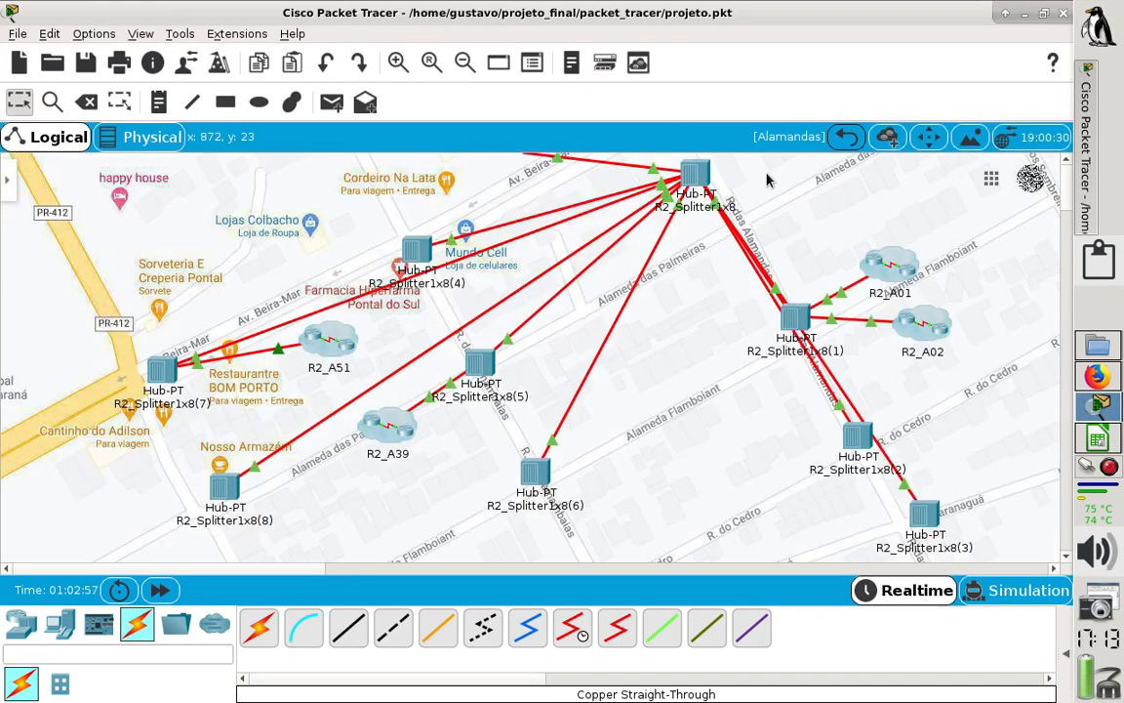
left_click(848, 139)
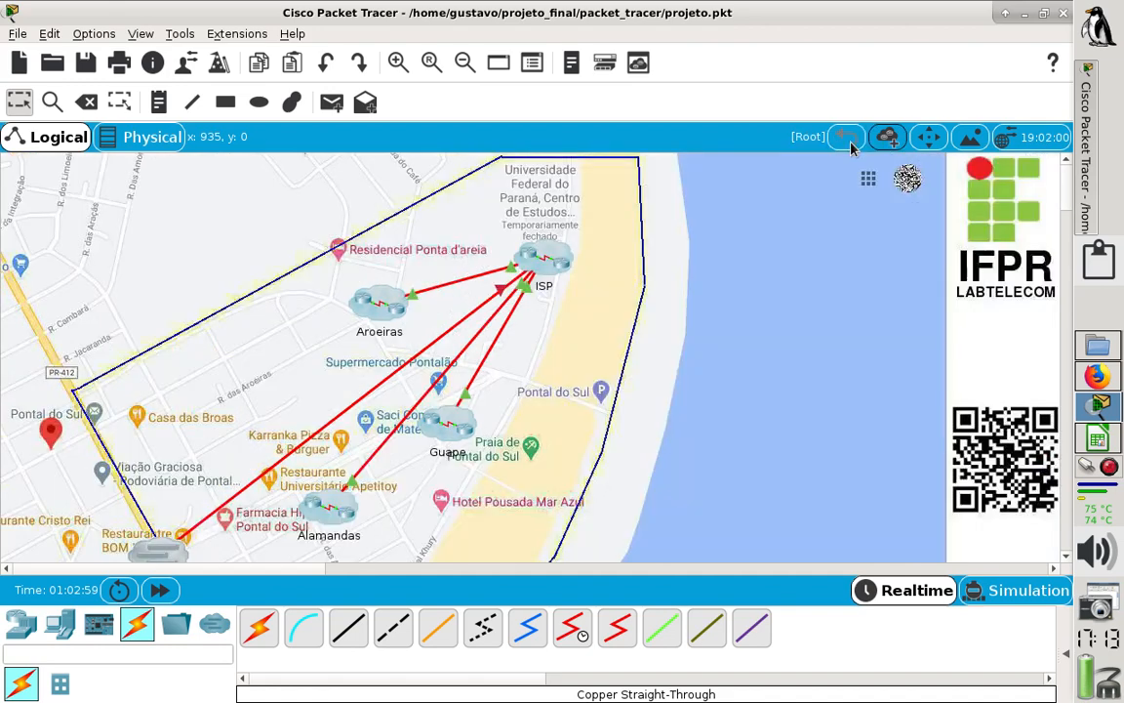
double_click(533, 276)
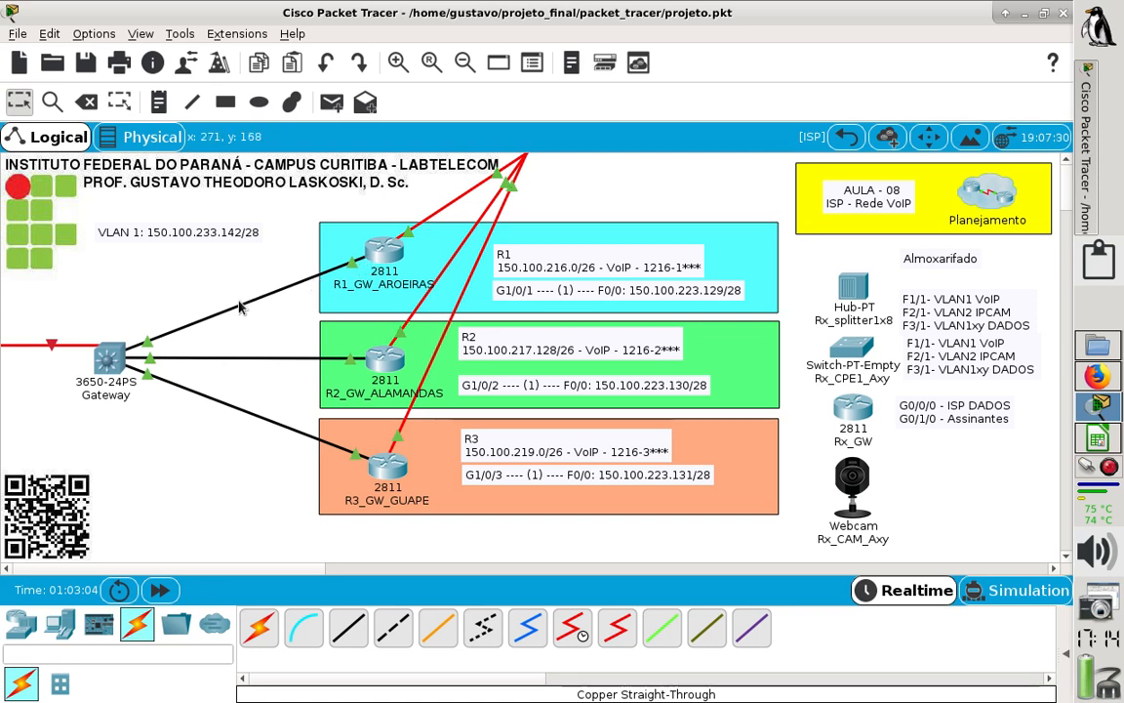
mouse_move(240, 303)
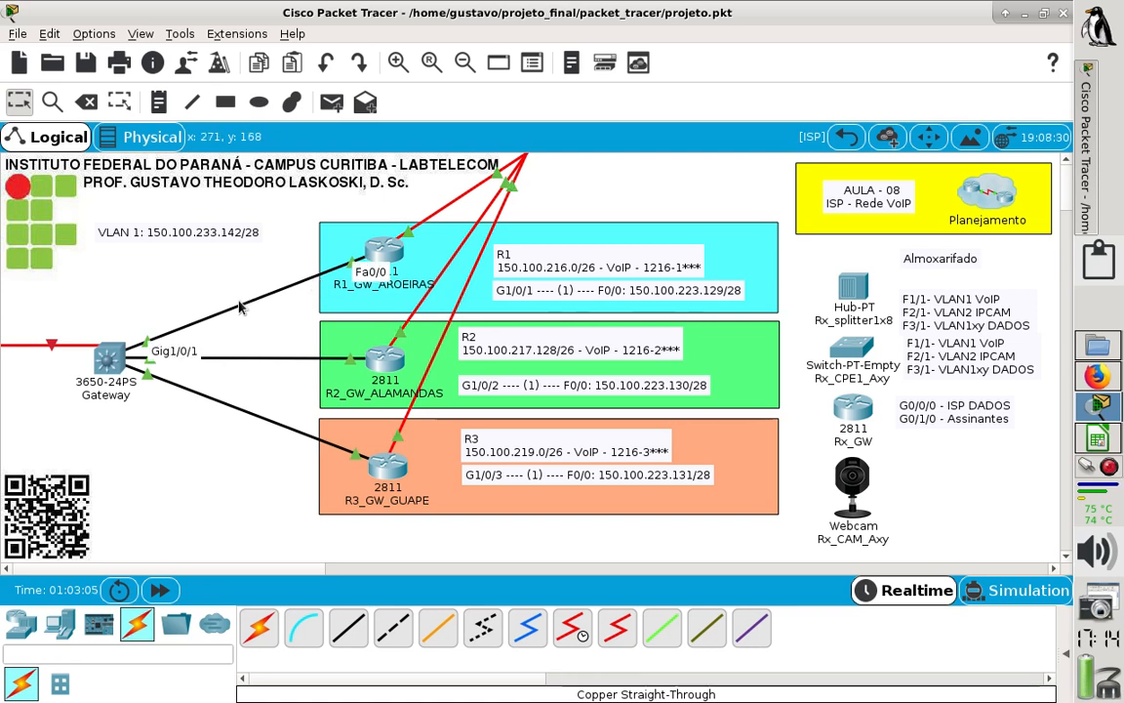